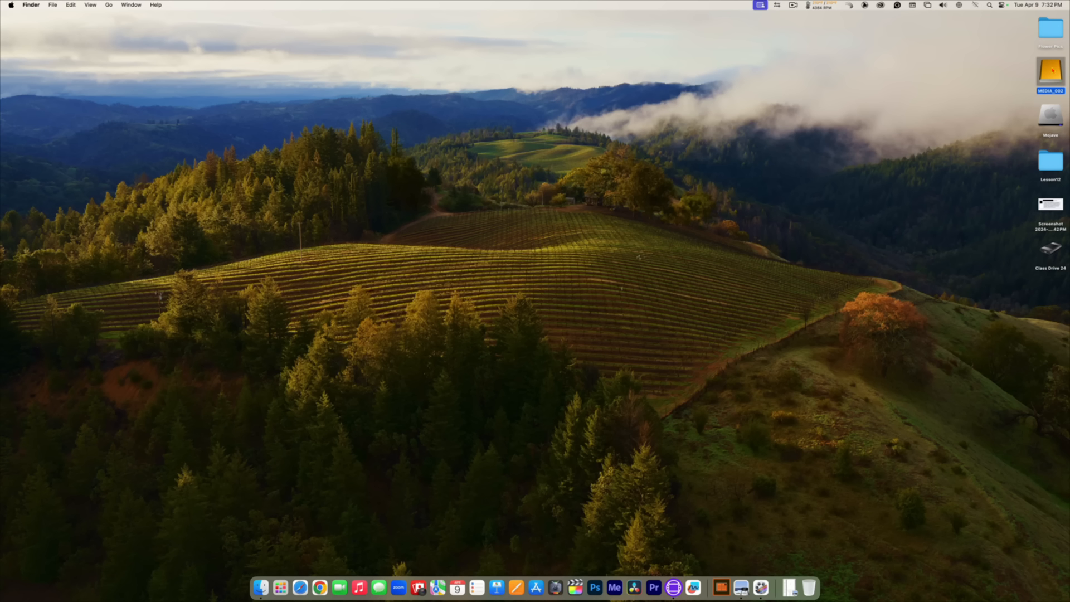
Step: Review the contents of the Scene 20 Clips folder on the MEDIA_002 drive, then close the Finder window
double_click(1050, 70)
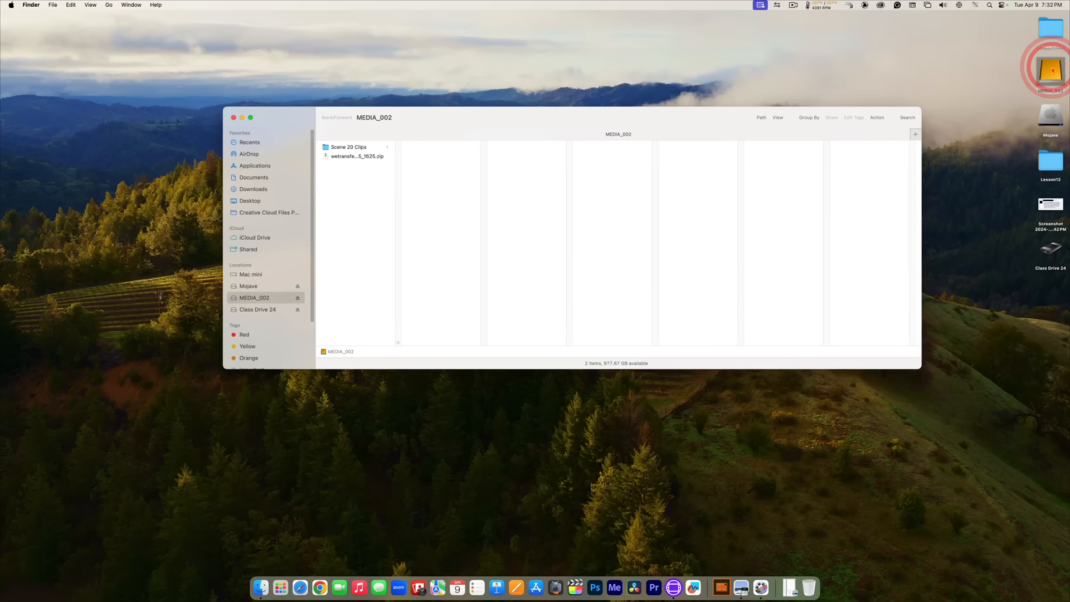
drag(502, 119, 516, 147)
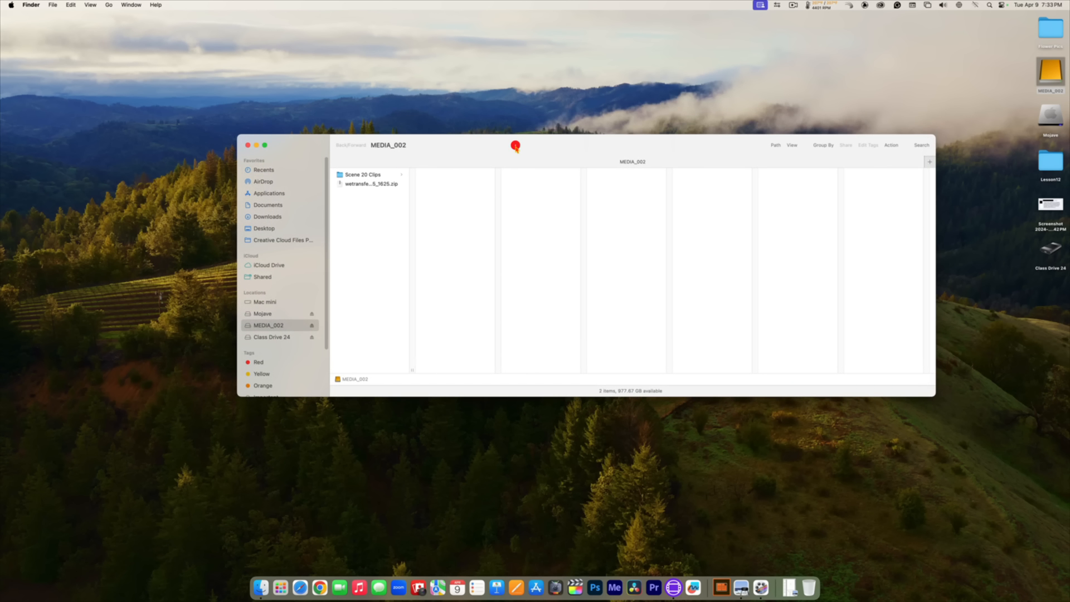
drag(412, 369, 501, 368)
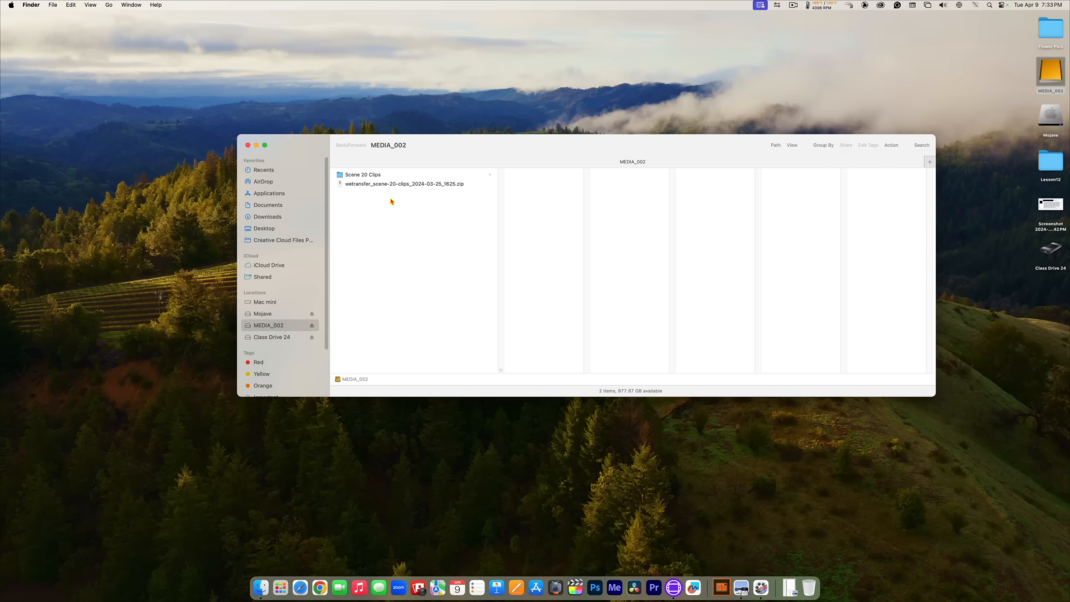
click(340, 175)
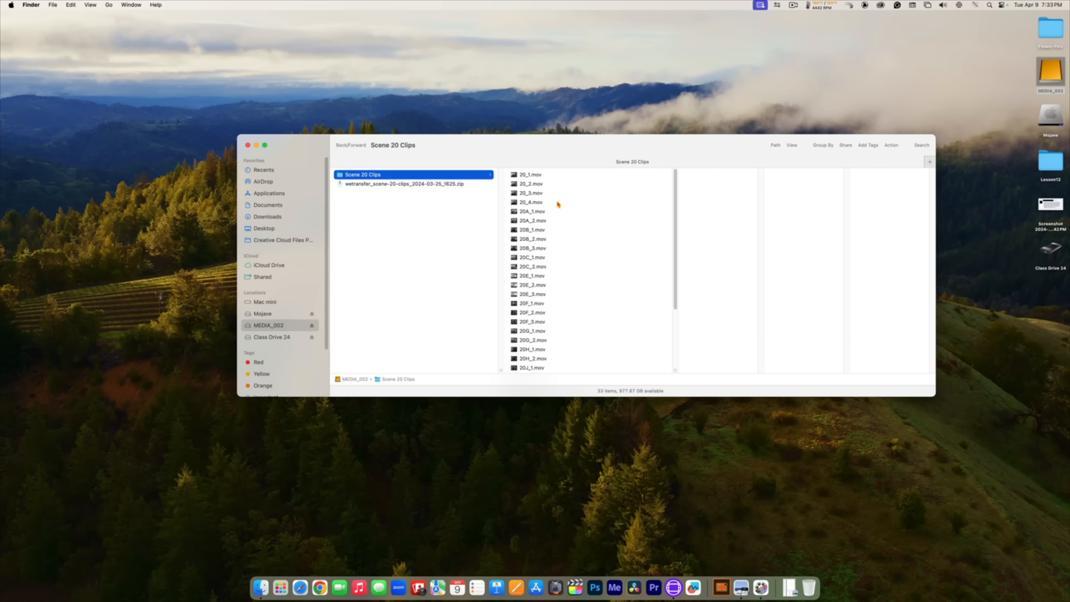
scroll(545, 264, down, 5)
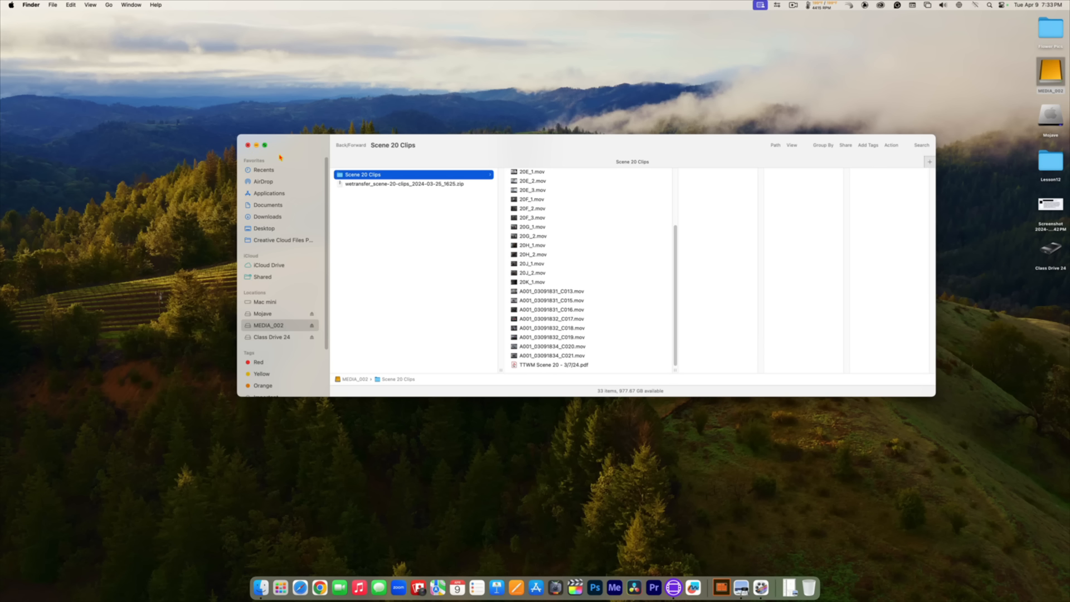
click(247, 145)
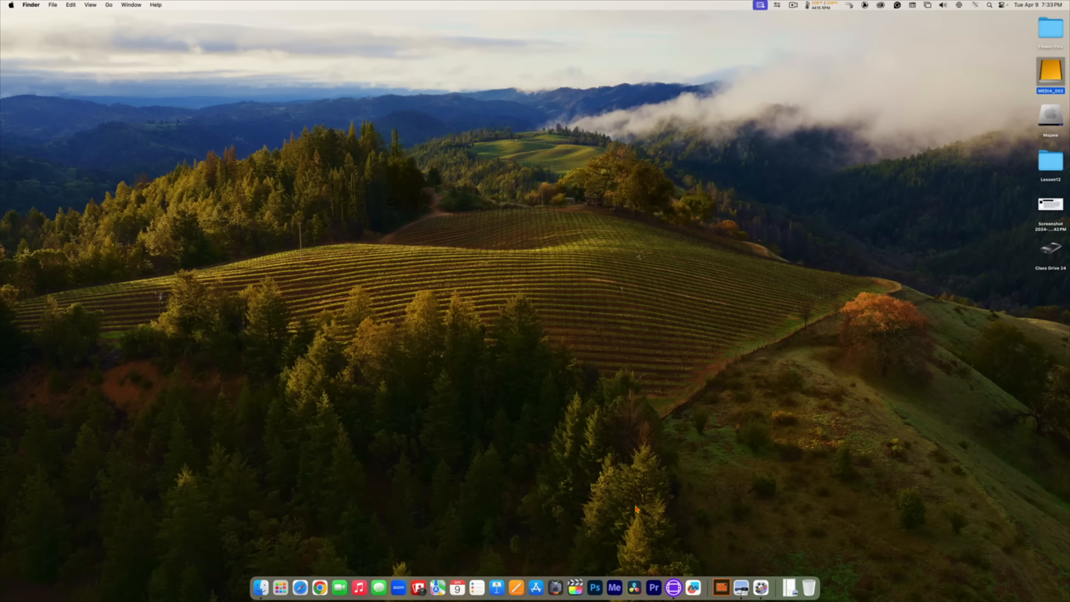
Step: Switch to Avid Media Composer, open MEDIA_002's Scene 20 Clips folder in the Source Browser, and enlarge and reposition the browser window
click(672, 585)
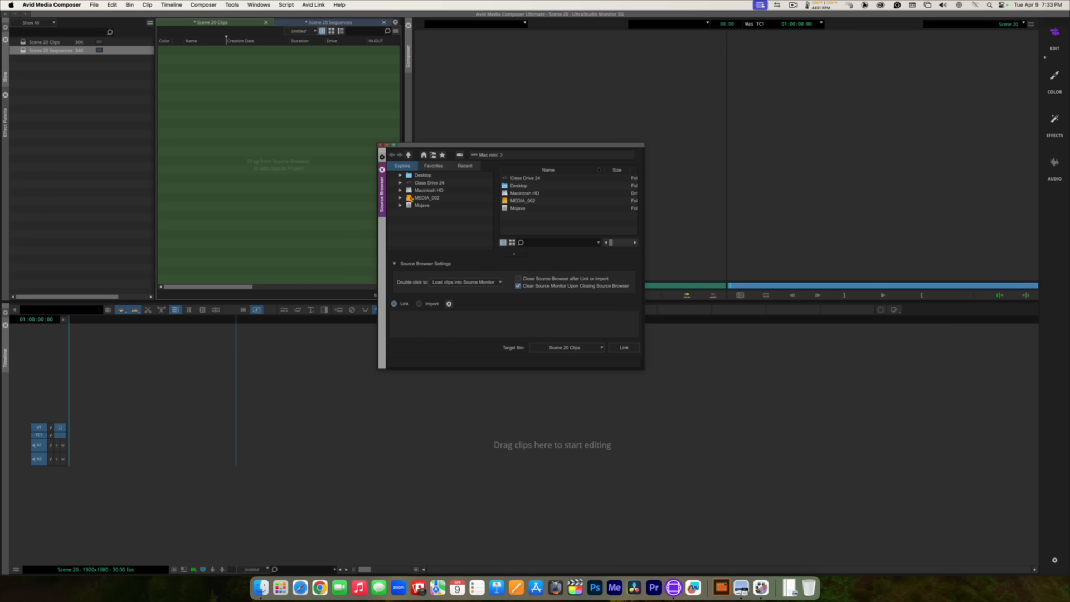
click(426, 199)
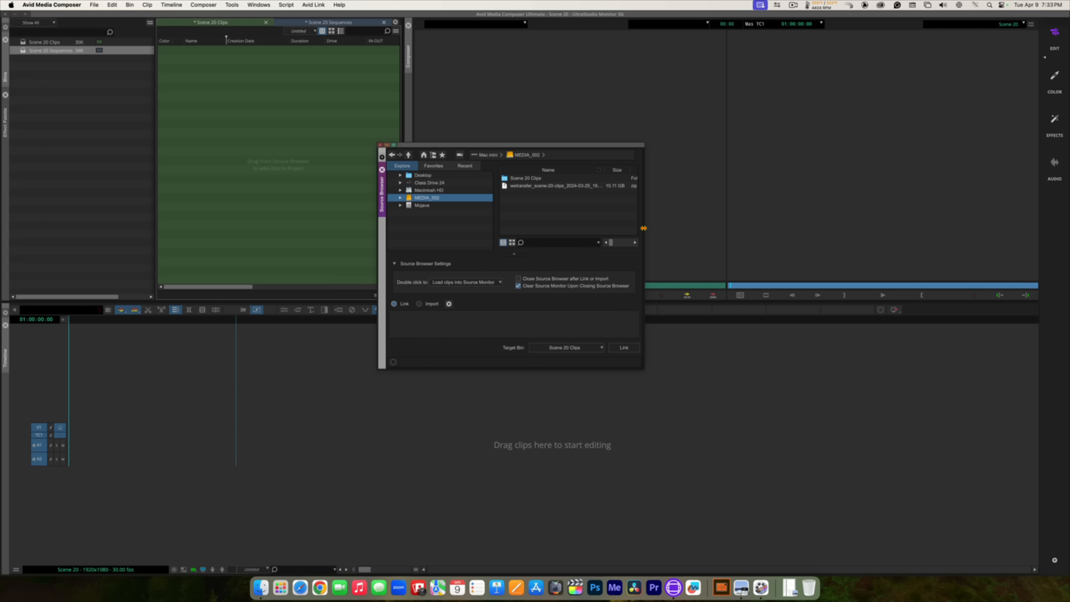
drag(643, 228, 700, 239)
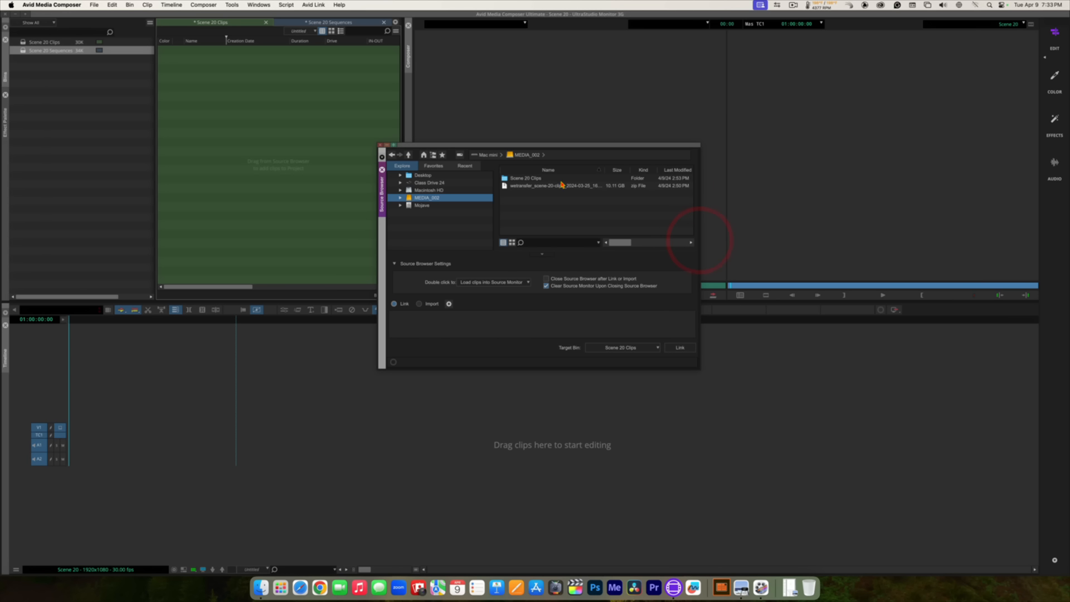
double_click(504, 178)
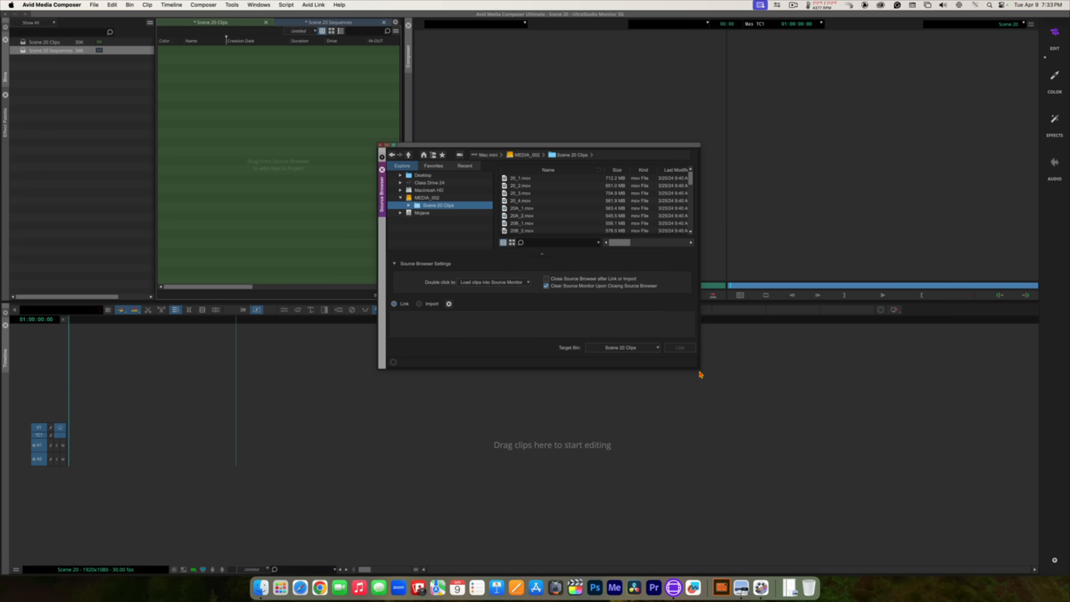
drag(699, 368, 806, 452)
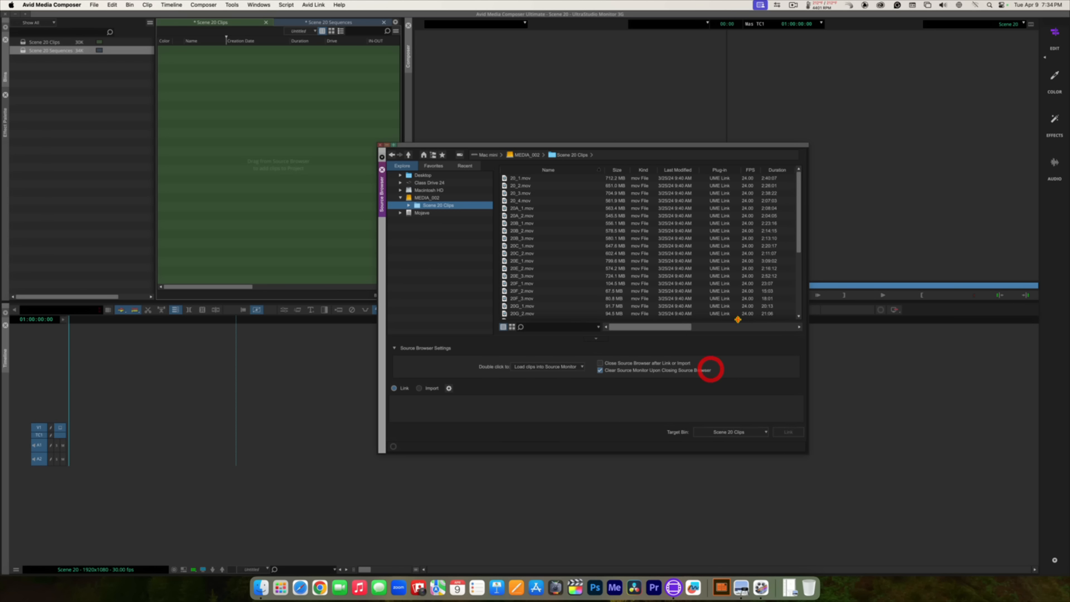
drag(656, 146, 575, 135)
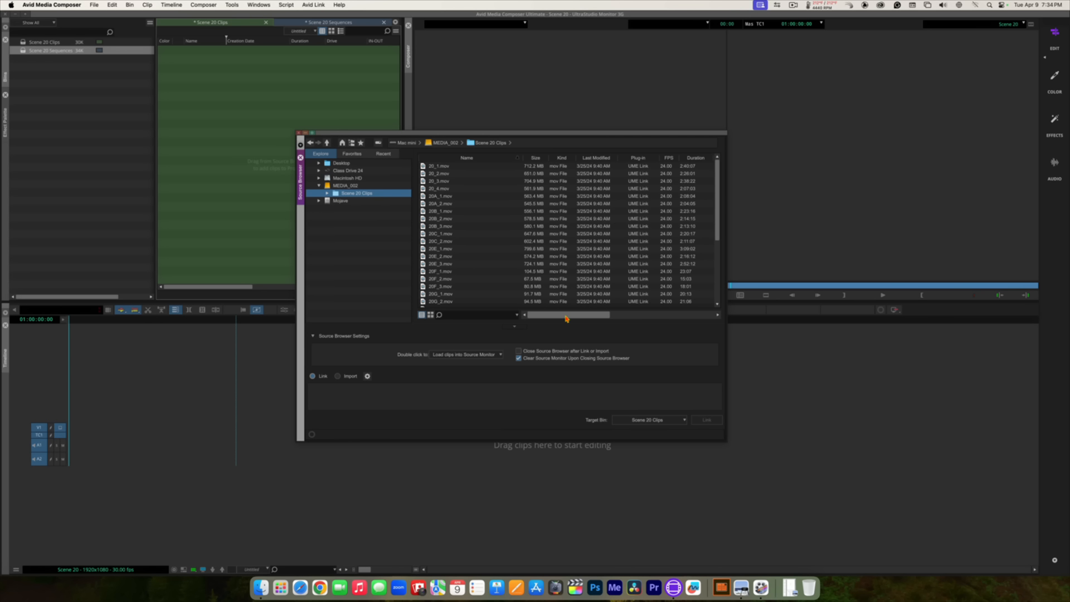
Step: Examine the Scene 20 clips' metadata columns in the Source Browser, widening the Codec column to read its entries
drag(567, 316, 505, 314)
scroll(607, 319, right, 5)
drag(578, 316, 630, 312)
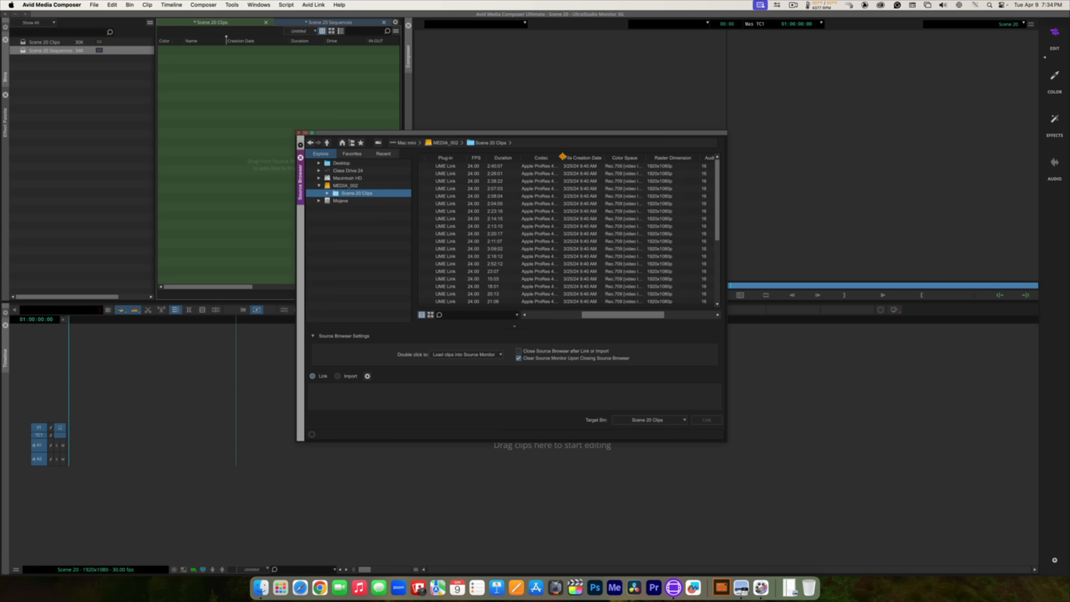
drag(561, 156, 592, 156)
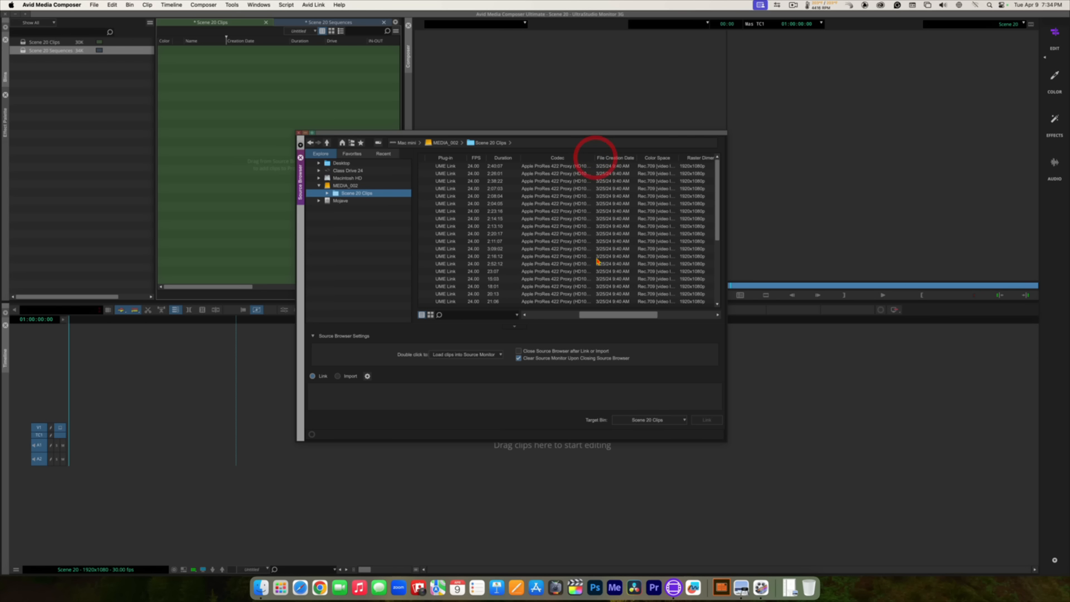
drag(593, 318, 624, 315)
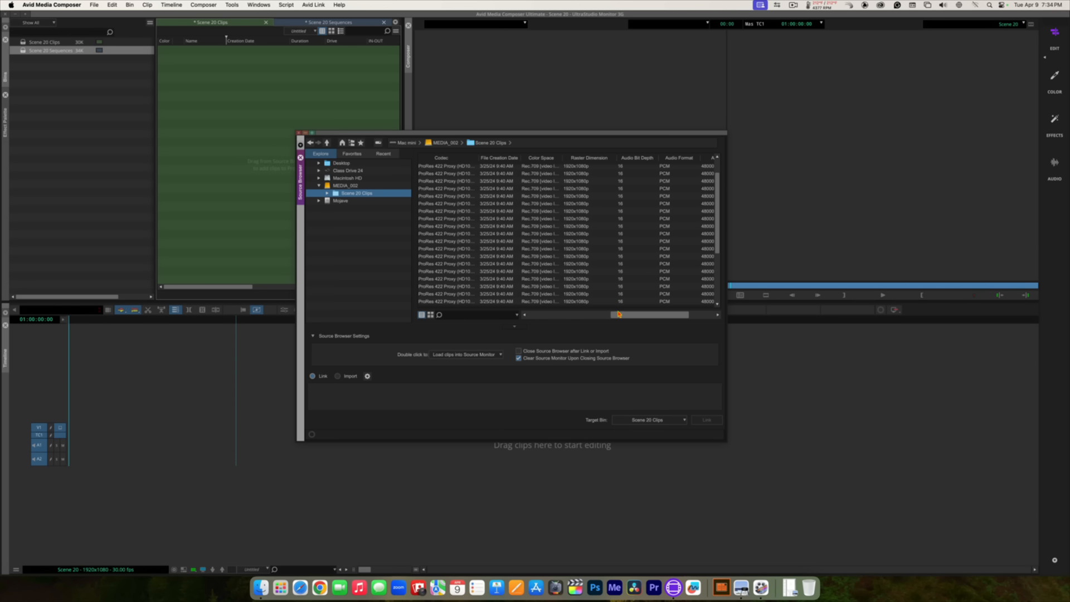
drag(626, 318, 592, 316)
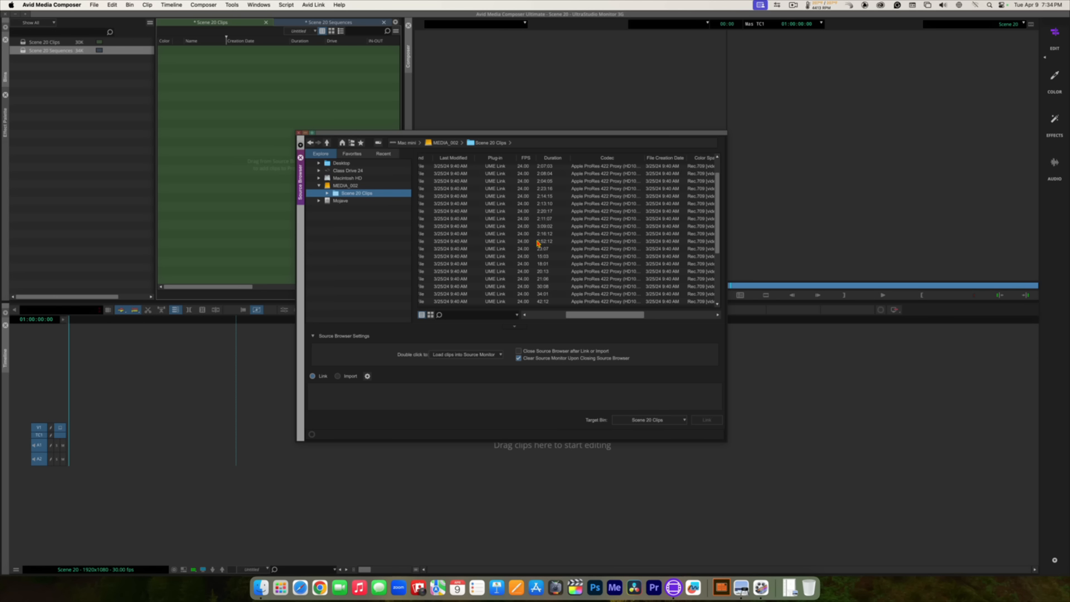
drag(578, 316, 530, 315)
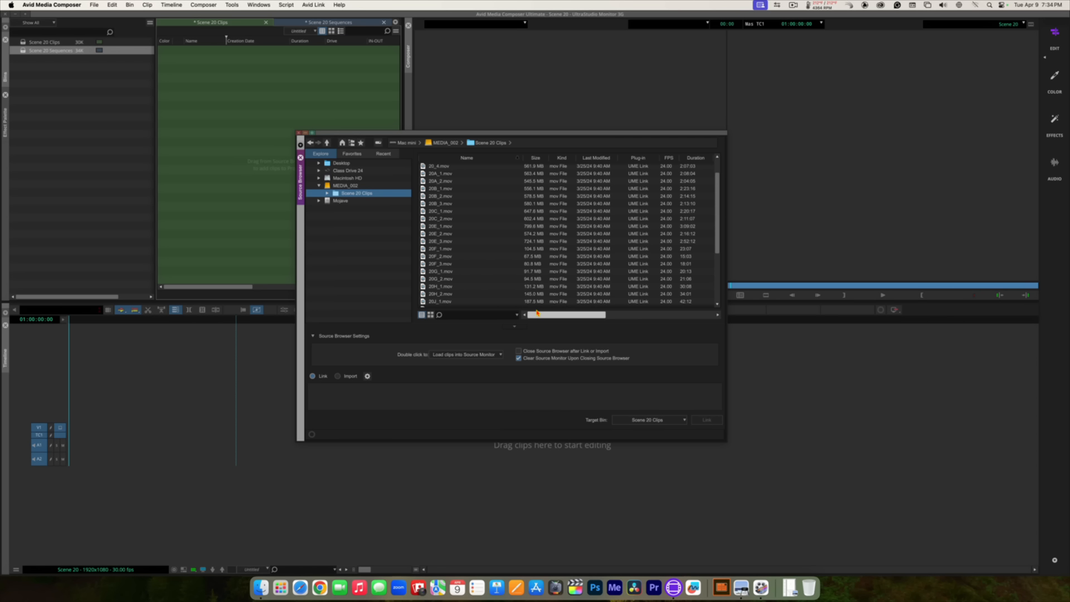
Step: Show the Source Browser clips as enlarged thumbnails and preview 20_1.mov
click(431, 315)
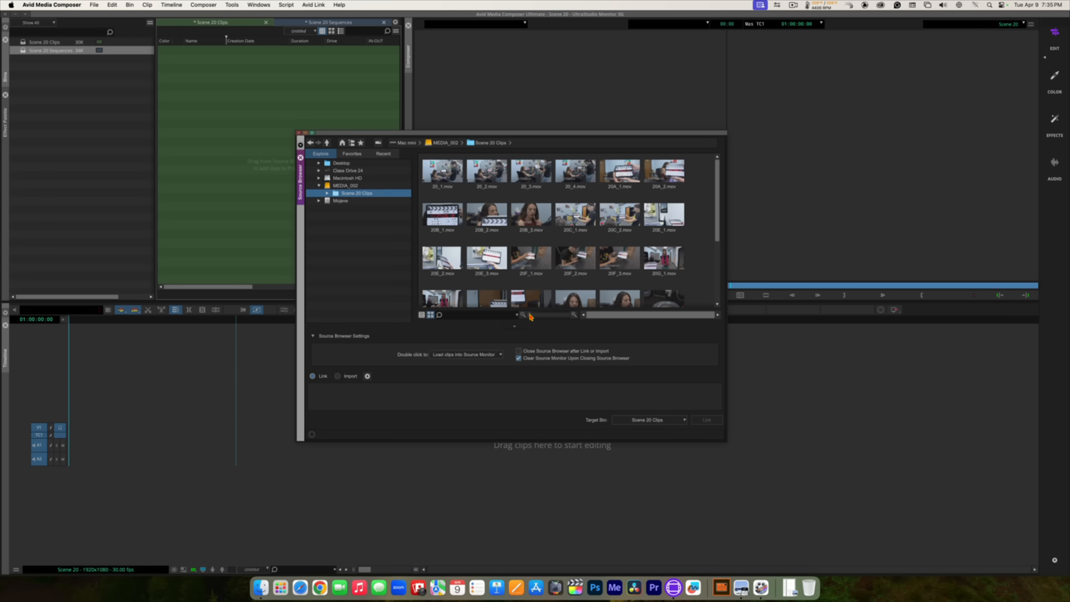
mouse_move(530, 316)
mouse_down()
mouse_move(562, 318)
mouse_move(538, 317)
mouse_up()
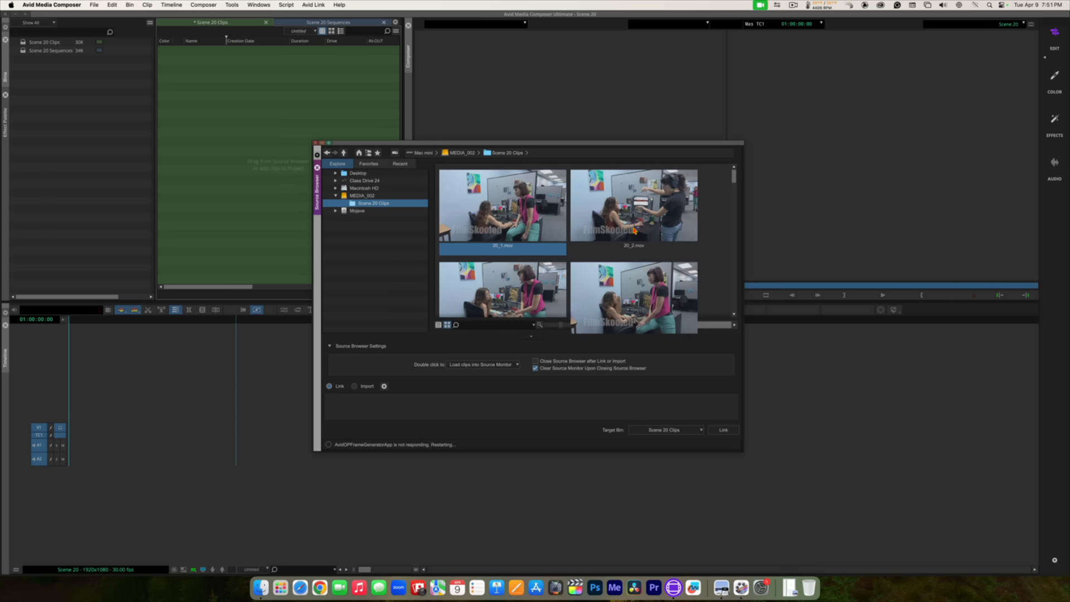
click(583, 146)
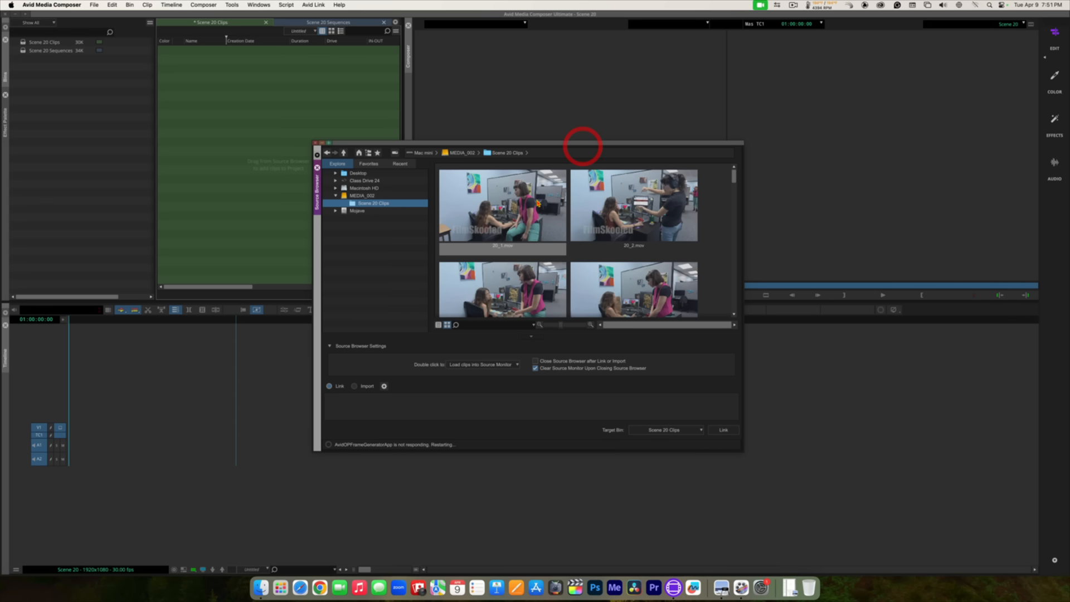
click(506, 212)
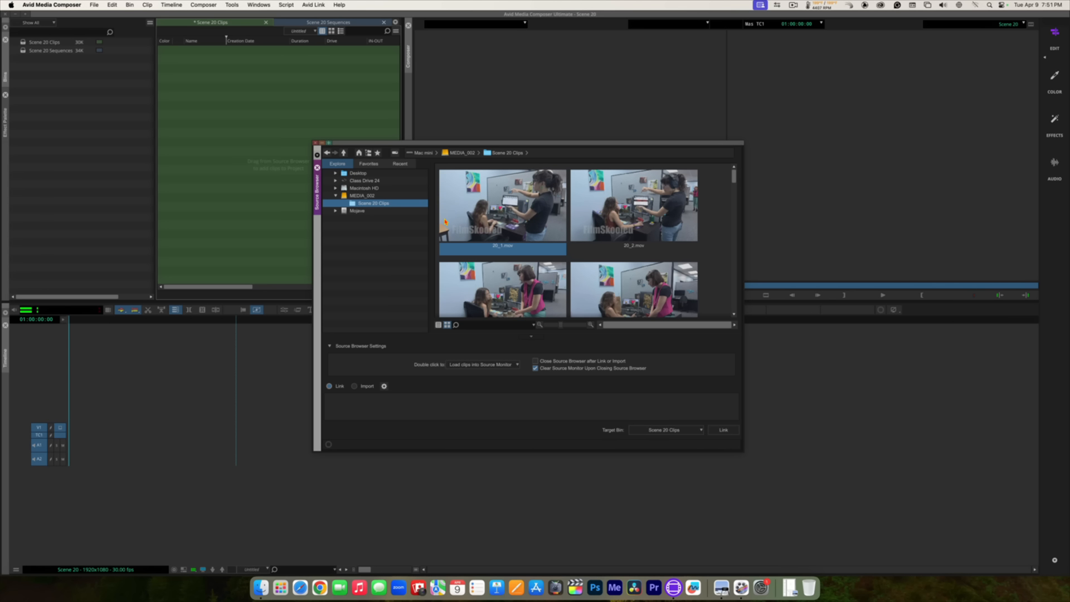
double_click(446, 222)
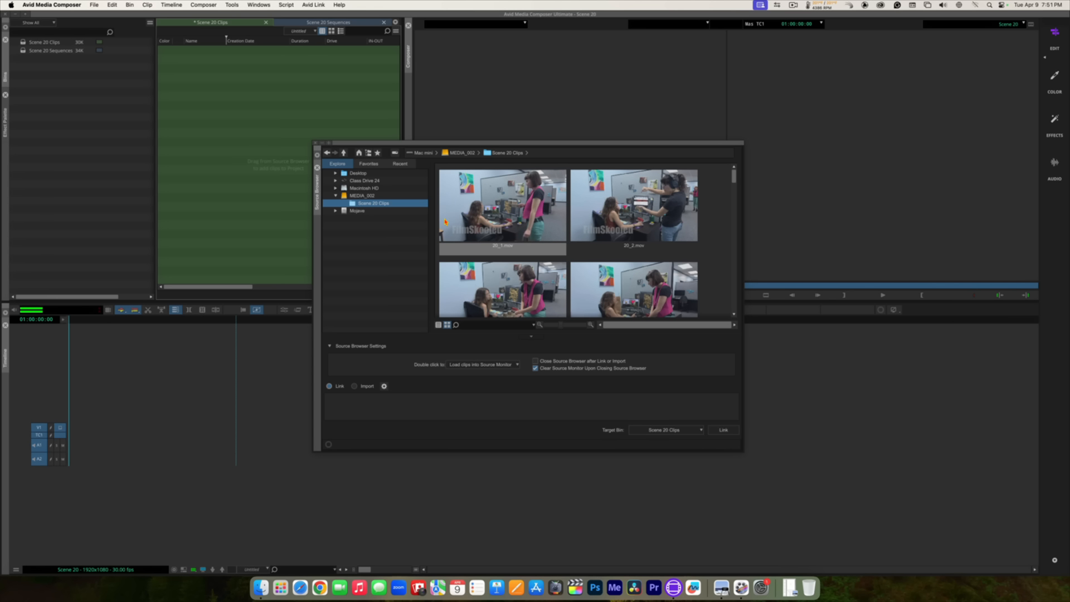
click(446, 221)
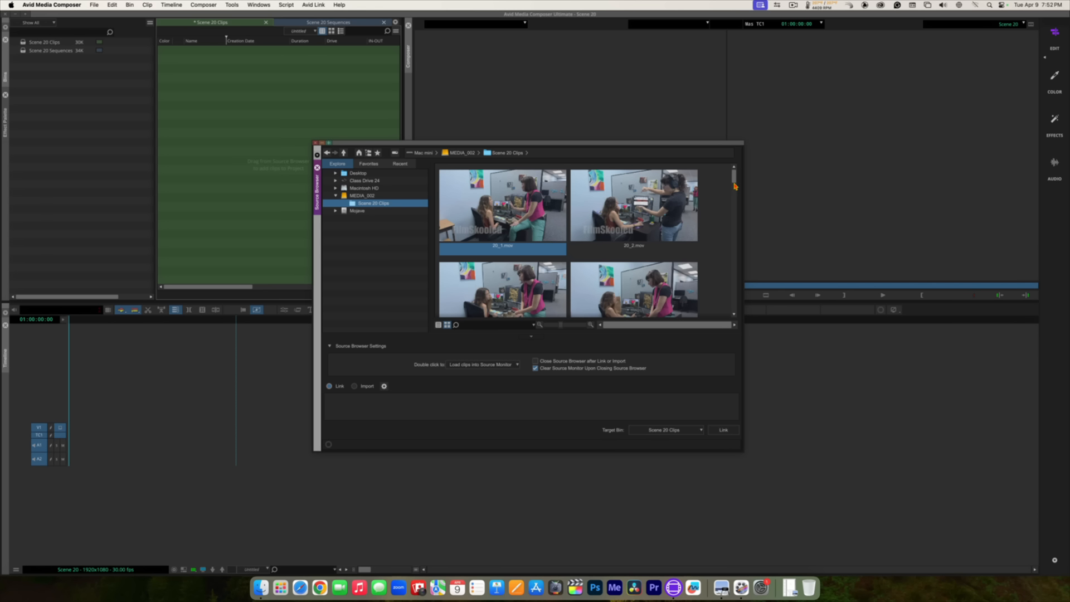
mouse_move(735, 180)
mouse_down()
mouse_move(734, 226)
mouse_move(736, 171)
mouse_up()
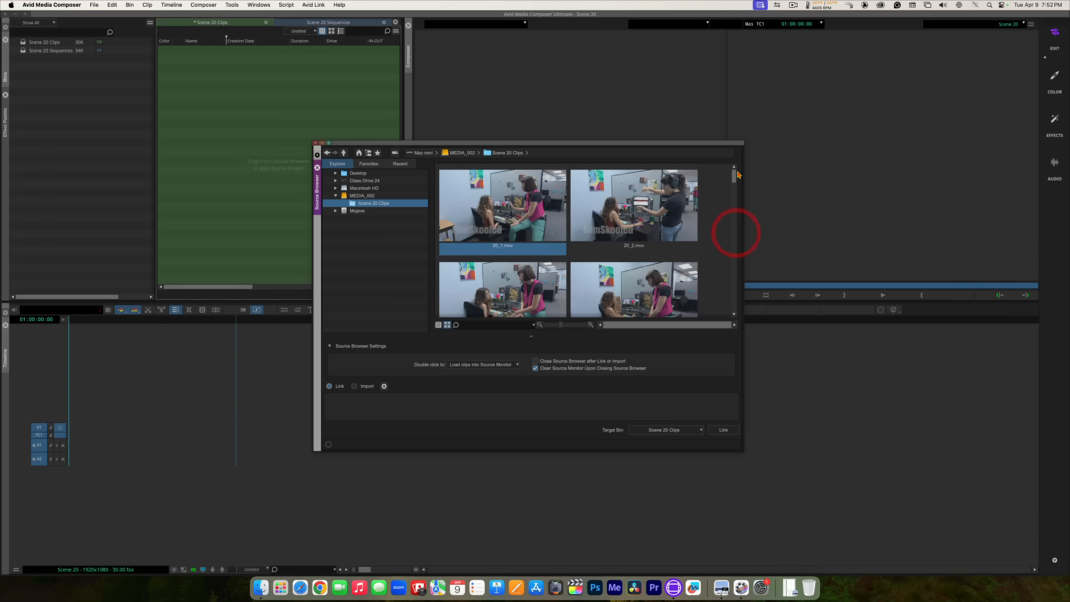
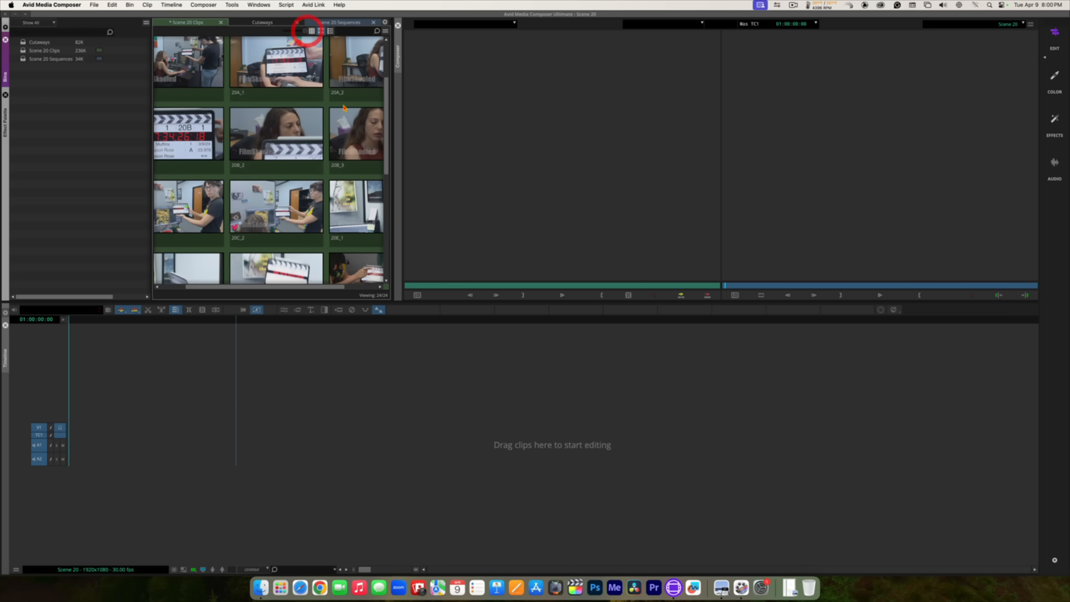
Step: Preview clip 20B_2 within its Scene 20 Clips bin thumbnail, jumping between its start and end and playing it in both directions
click(261, 145)
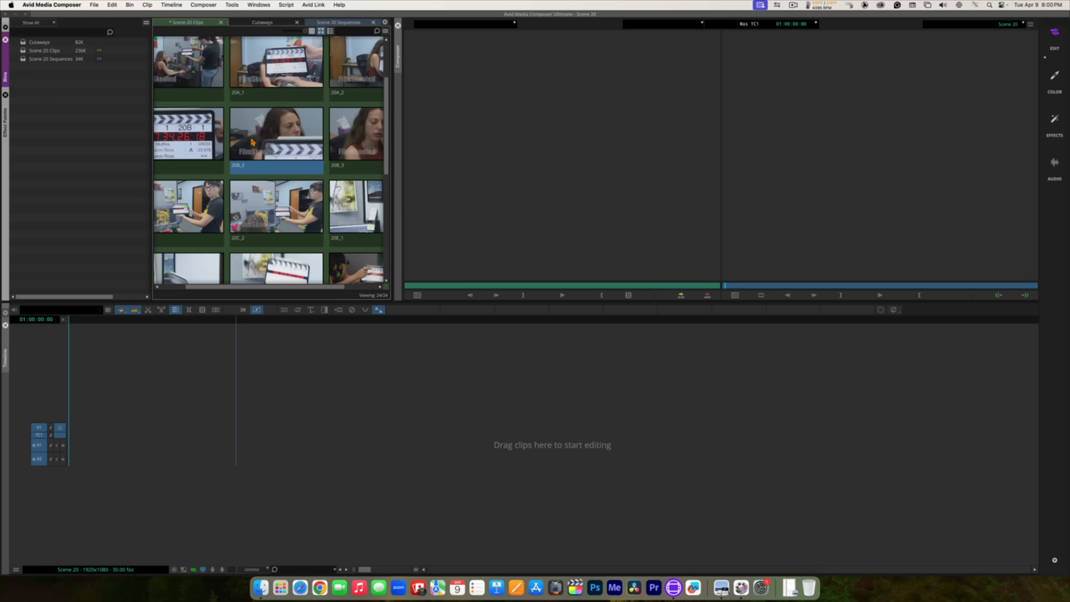
key(space)
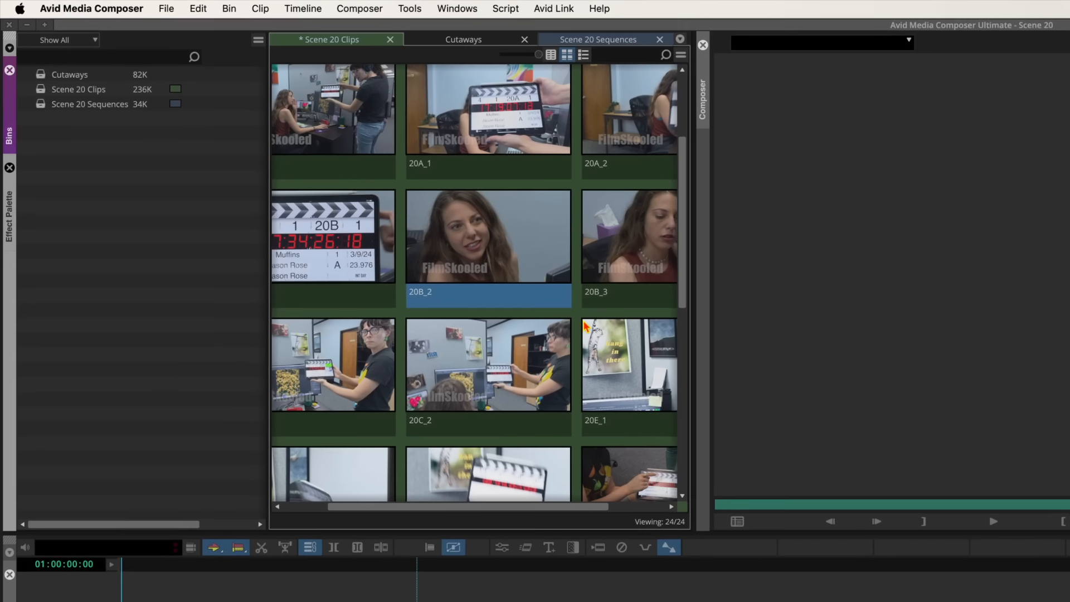
key(Home)
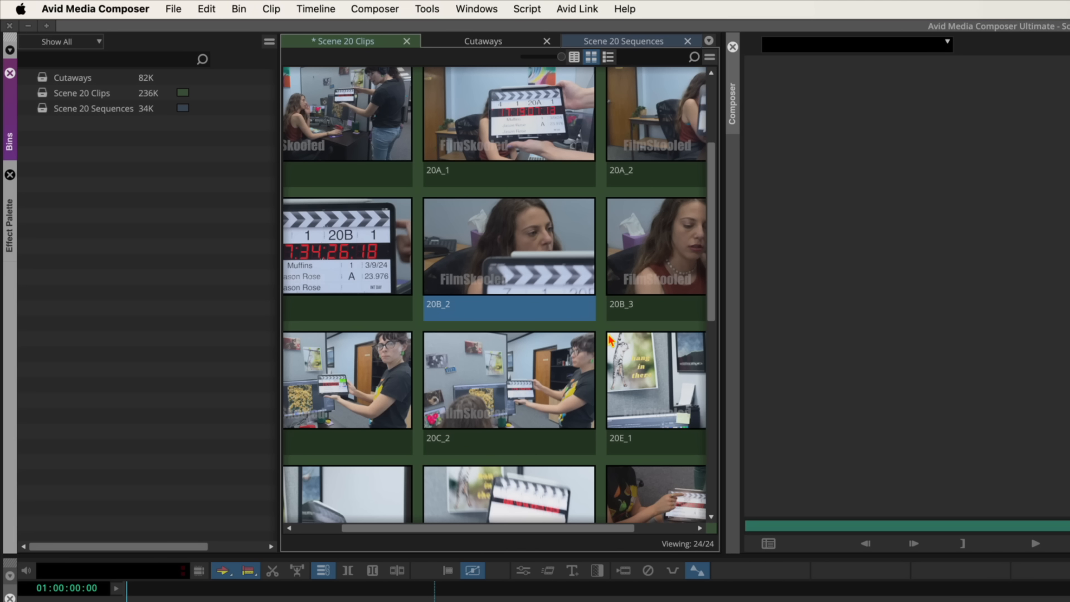
key(End)
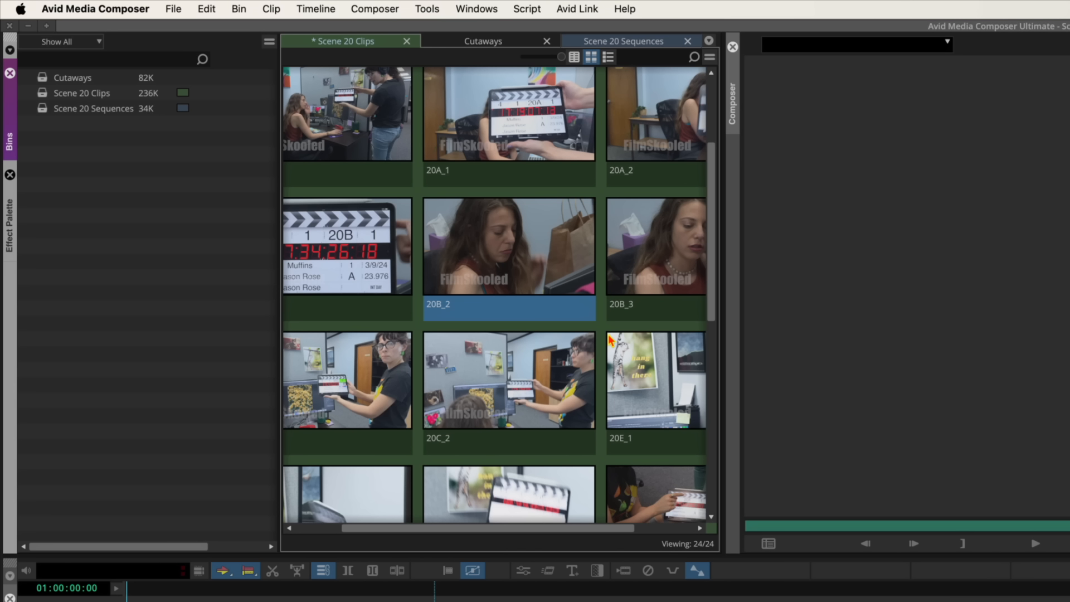
key(Home)
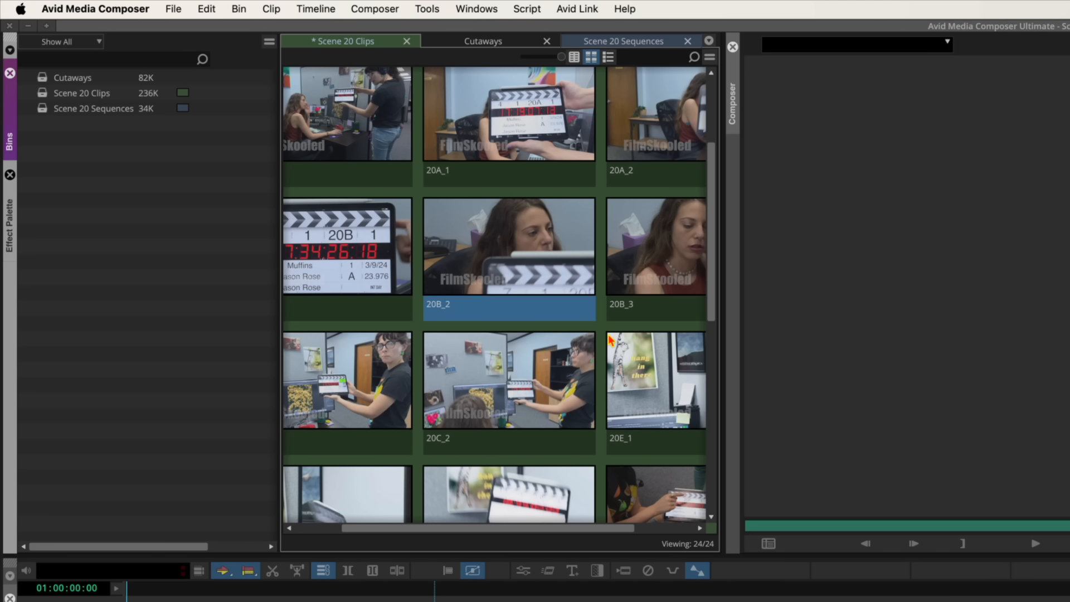
key(End)
key(Home)
key(space)
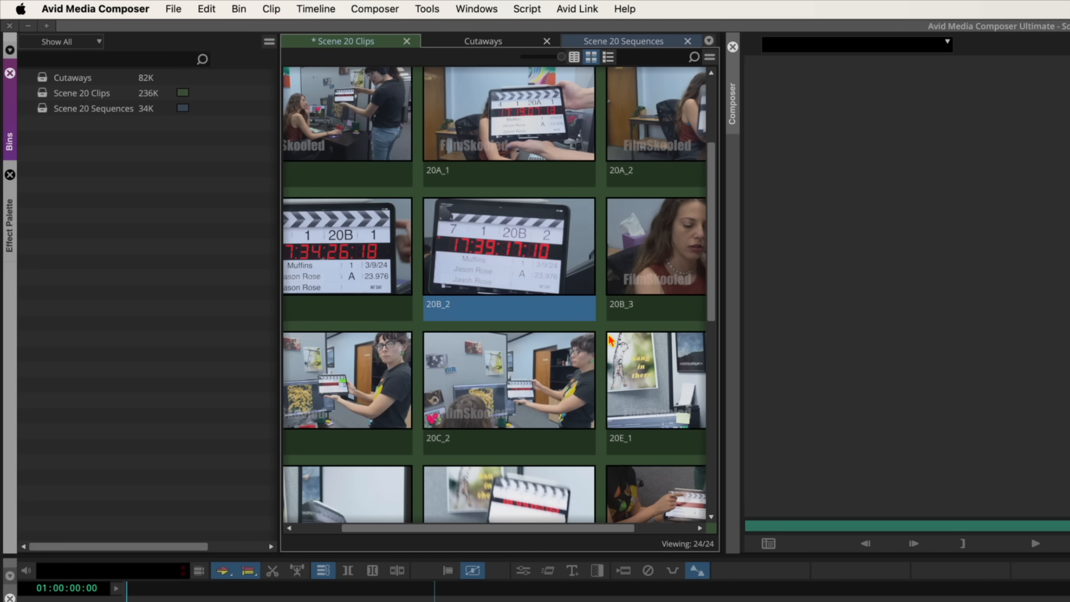
key(j)
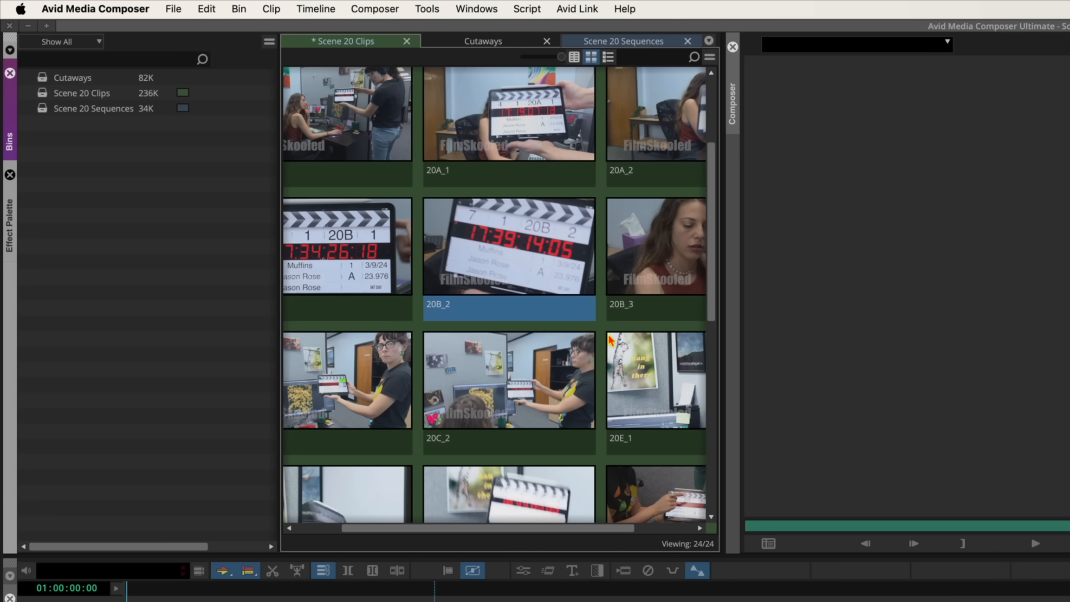
key(l)
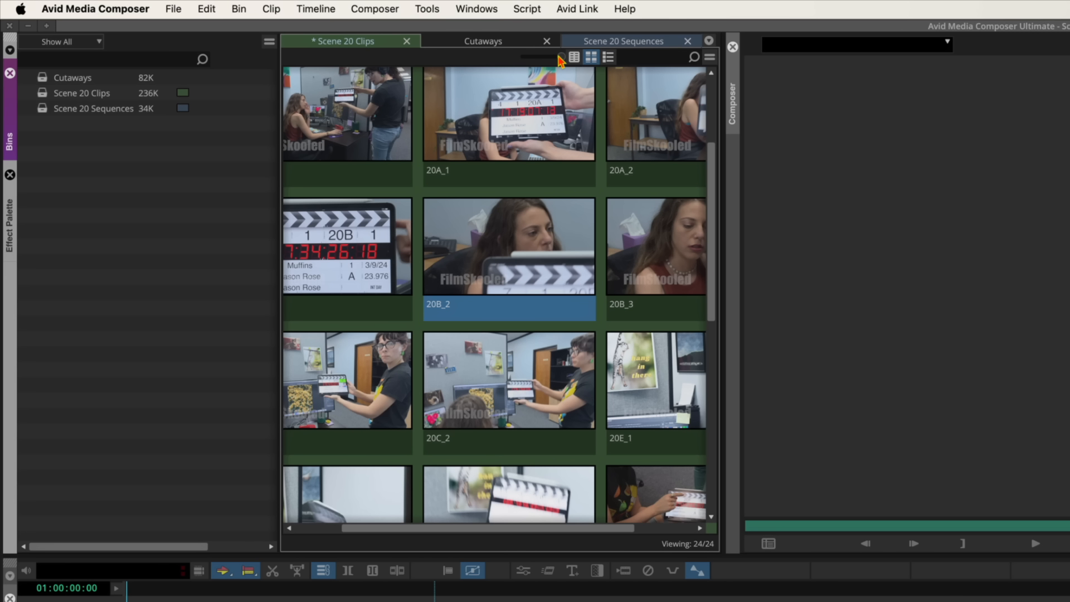
Step: Reduce the thumbnail size in the Scene 20 Clips bin and select clip 20B_3
drag(560, 56, 538, 58)
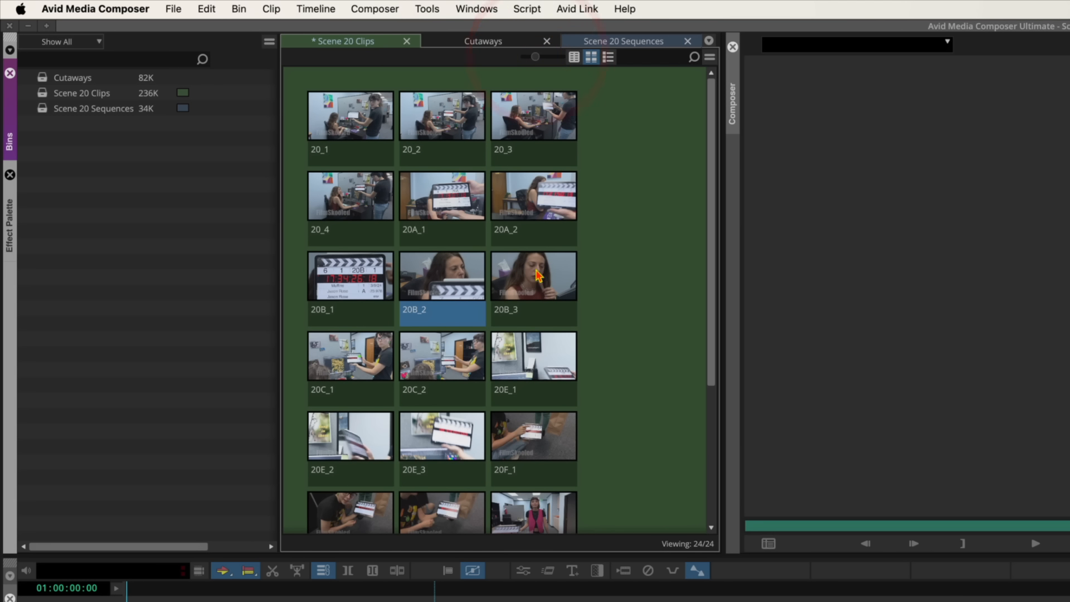
click(534, 294)
mouse_move(534, 294)
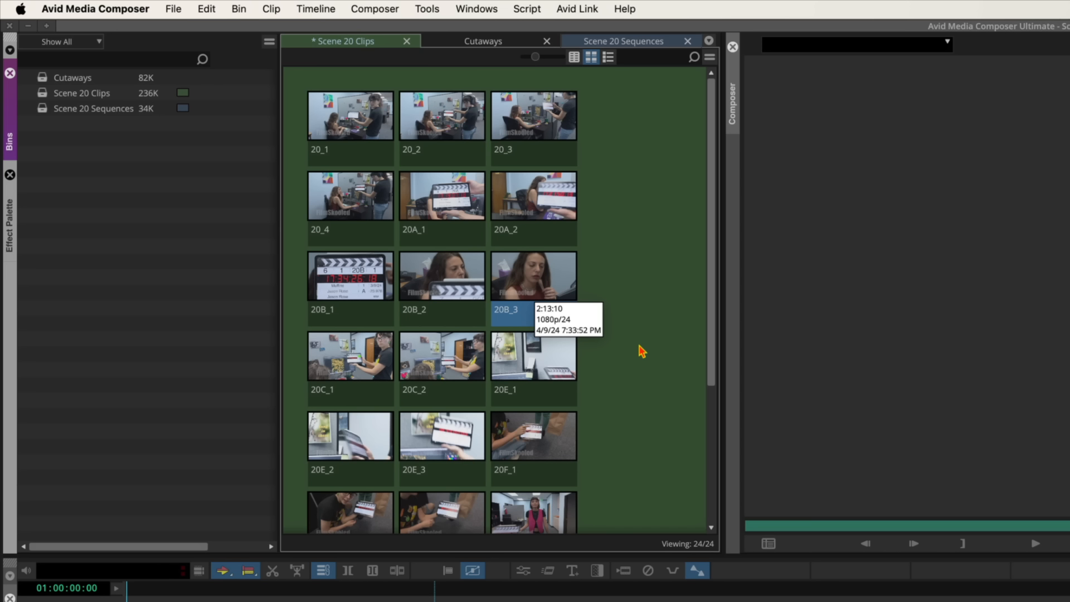
Step: Select all clips in the Scene 20 Clips bin and advance their thumbnail frames past the slates into the action
drag(709, 334, 700, 475)
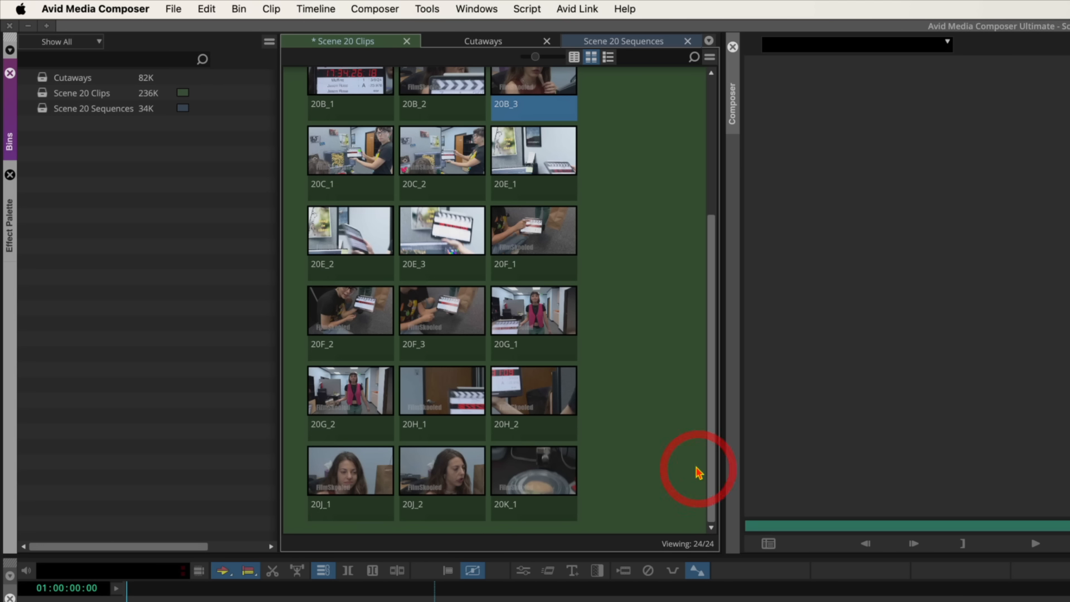
drag(712, 425, 710, 178)
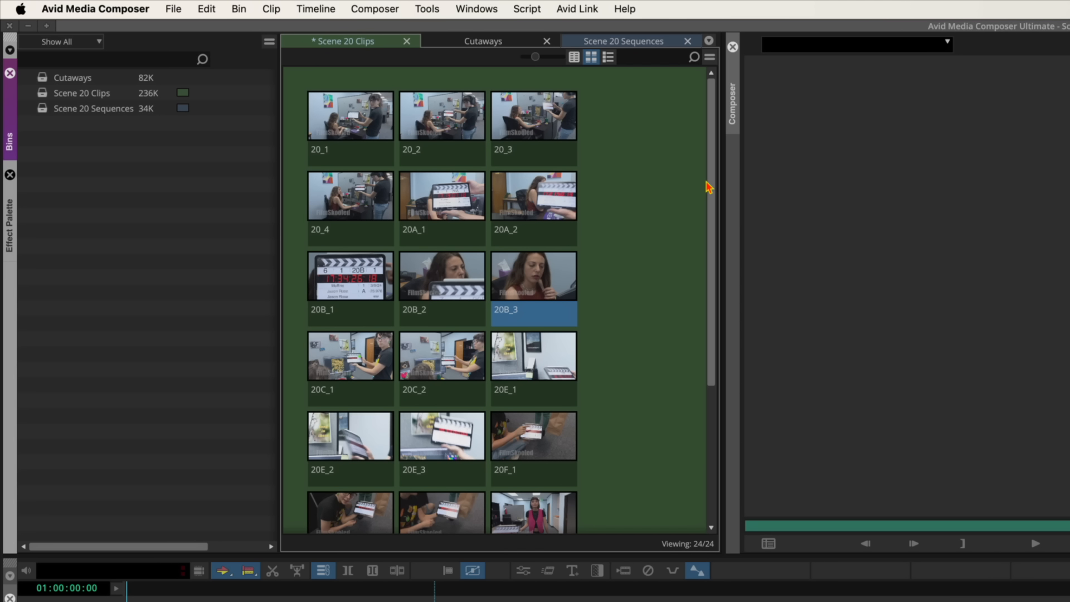
click(670, 179)
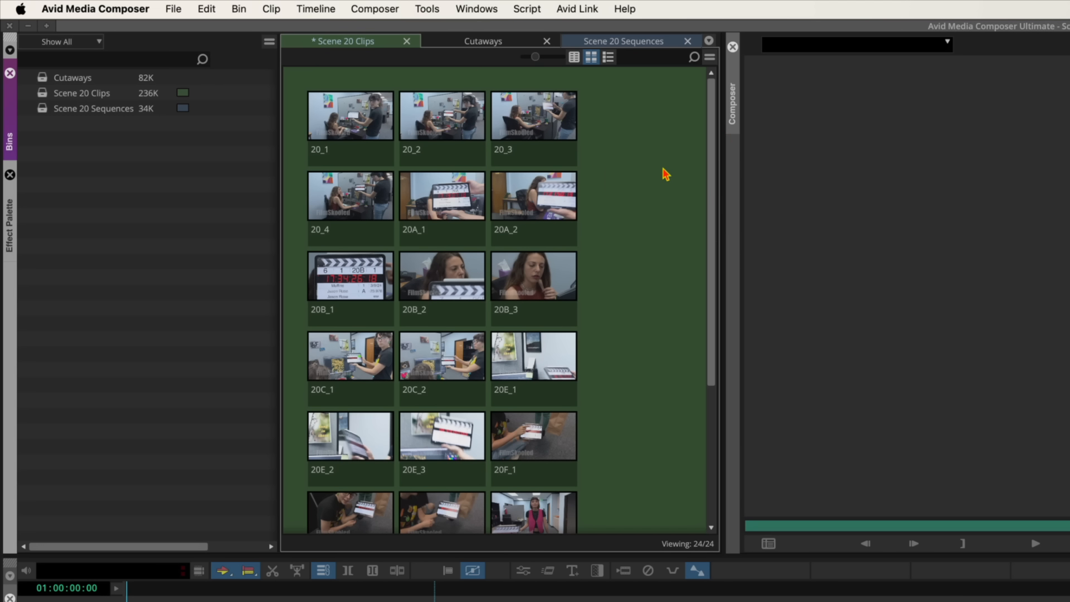
key(super+a)
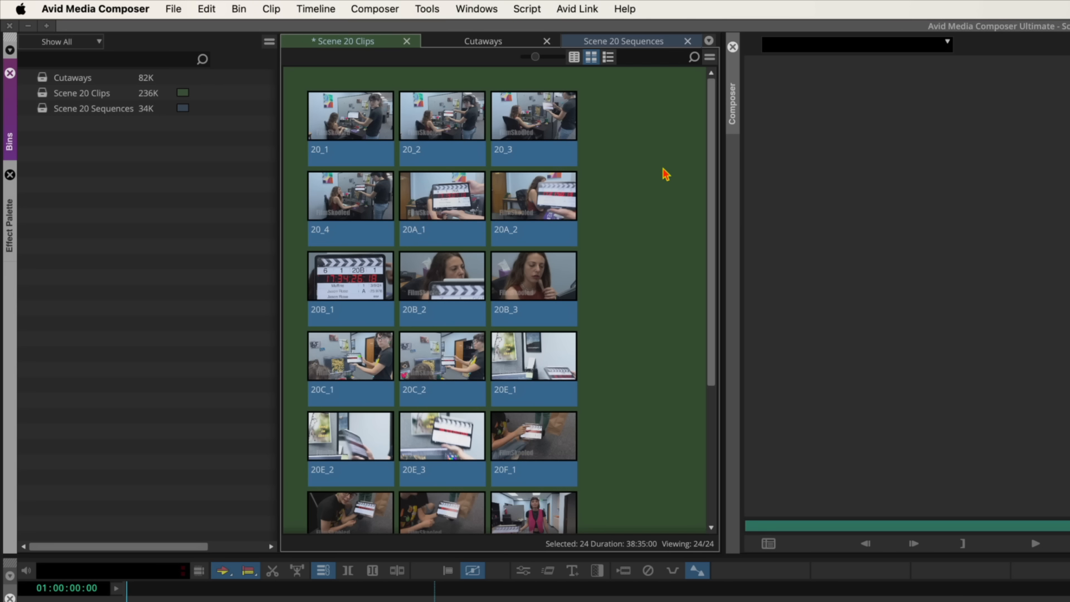
drag(711, 237, 716, 162)
click(712, 145)
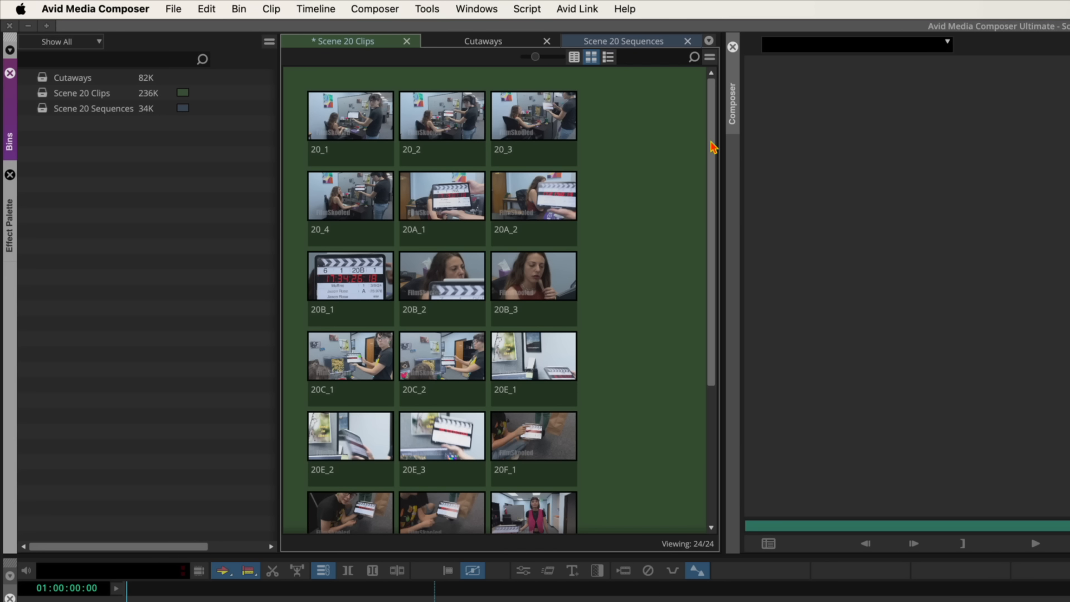
key(super+a)
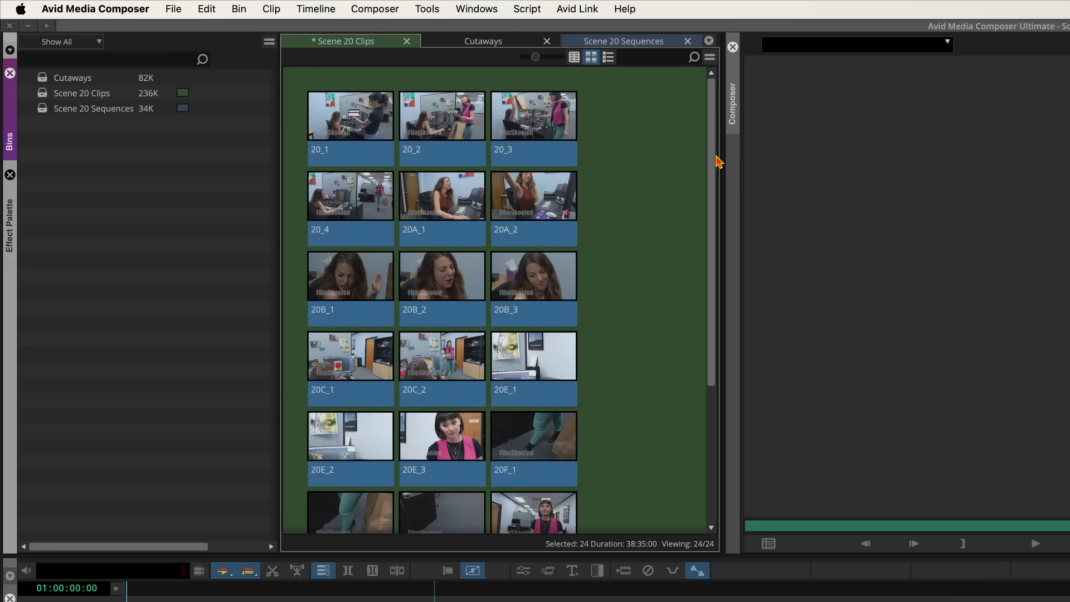
drag(713, 158, 717, 84)
click(690, 143)
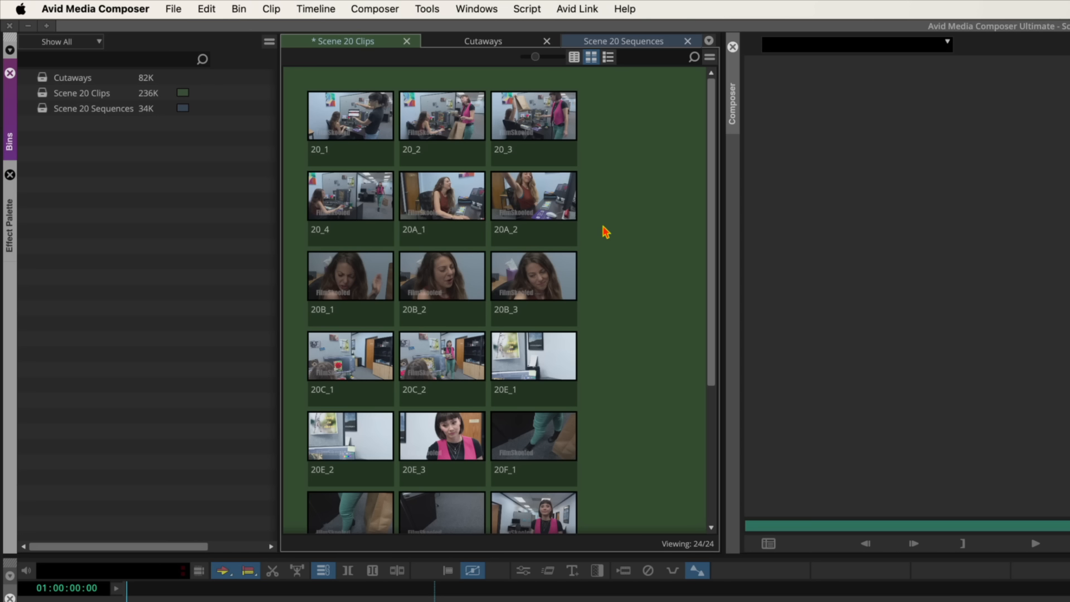
Step: Preview clip 20_2 within its Scene 20 Clips bin thumbnail, playing it forward and pausing several times
click(448, 117)
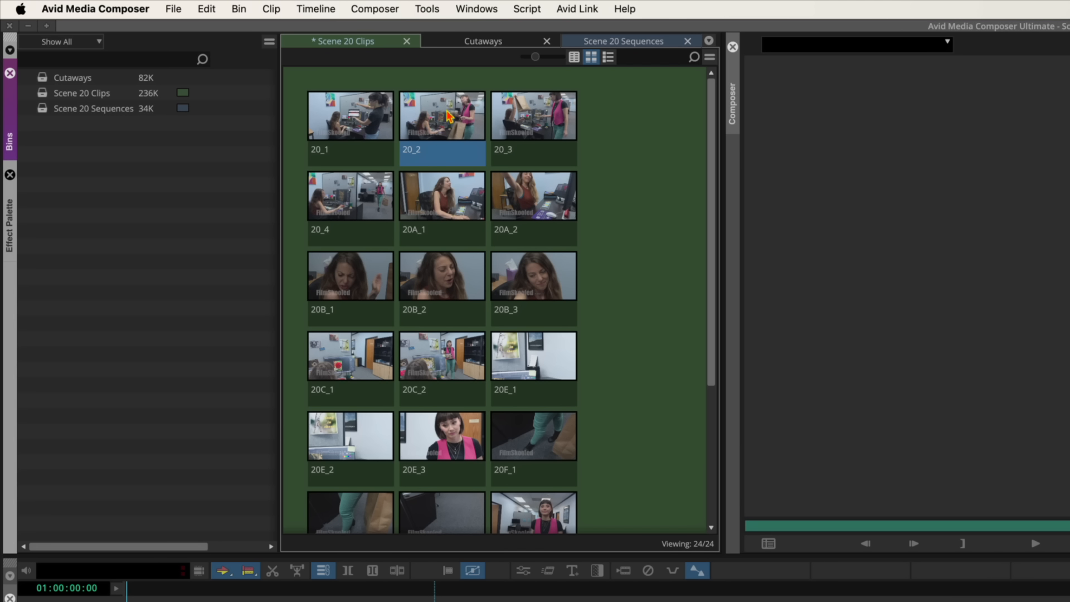
key(l)
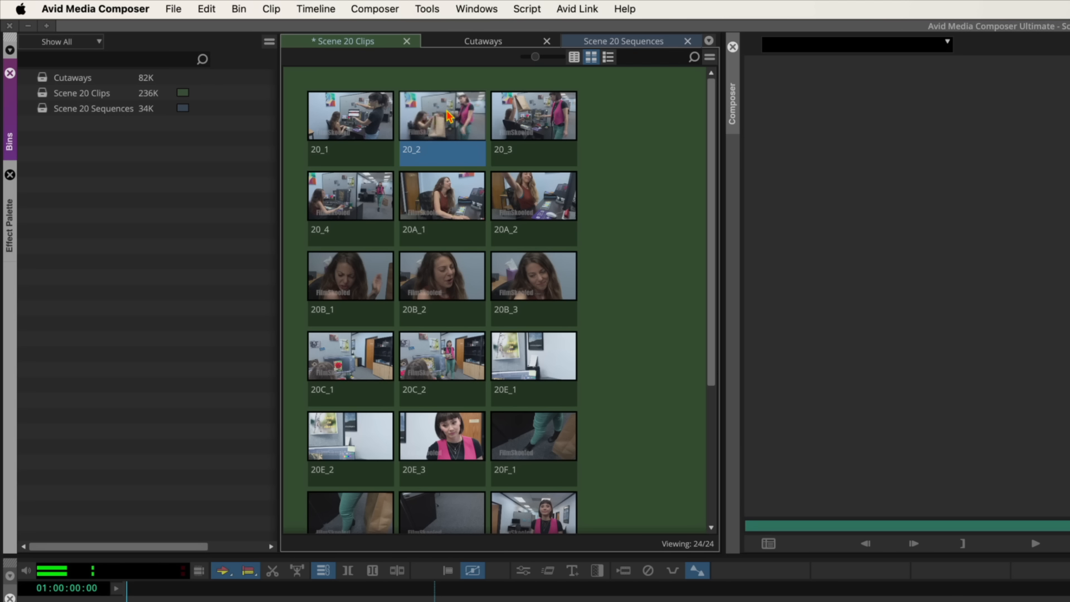
key(k)
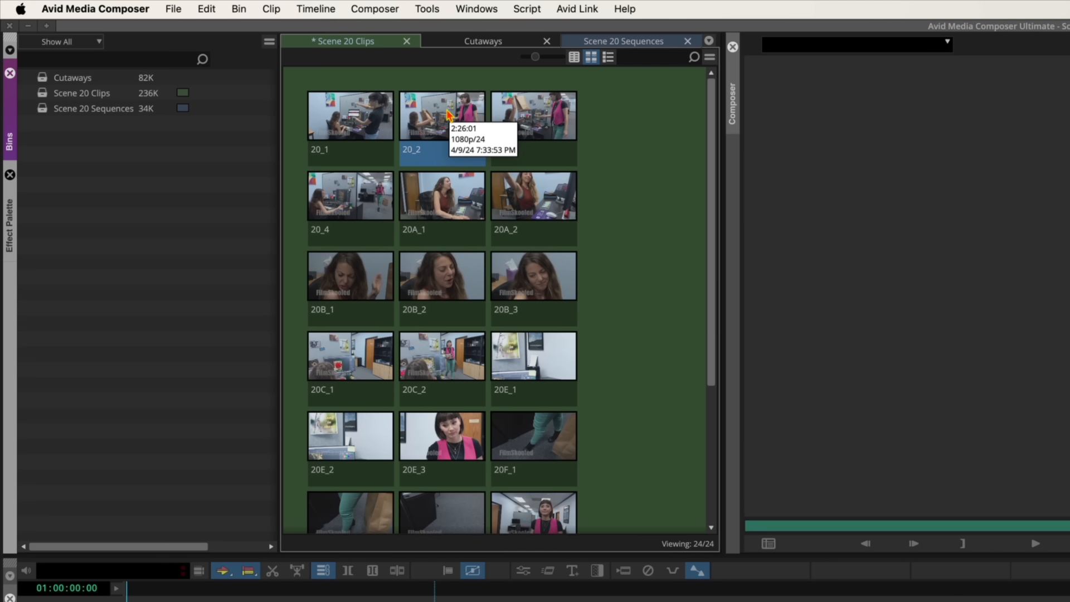
key(l)
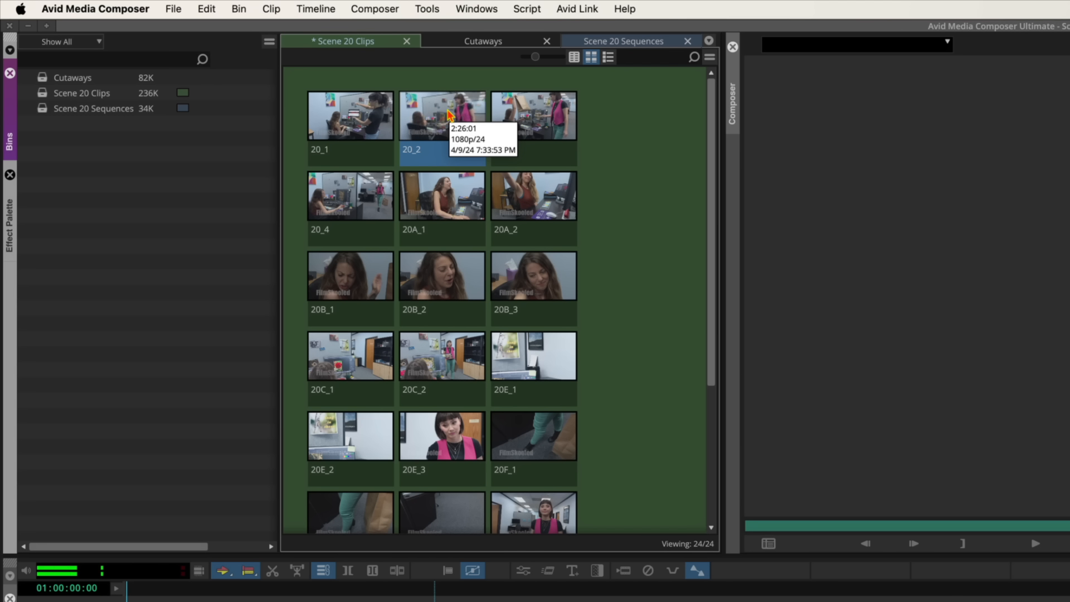
key(k)
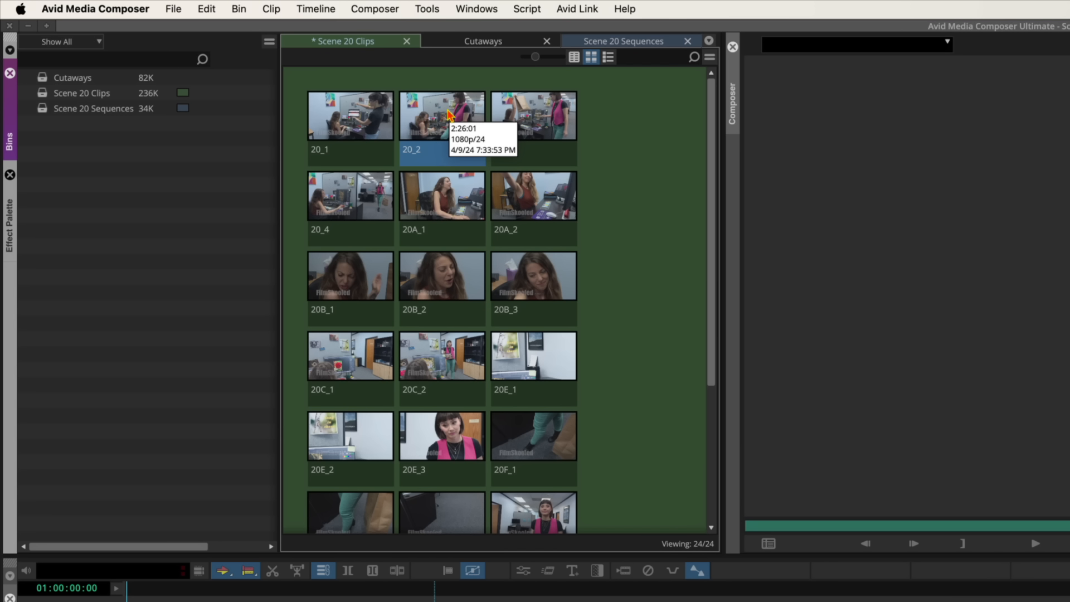
key(l)
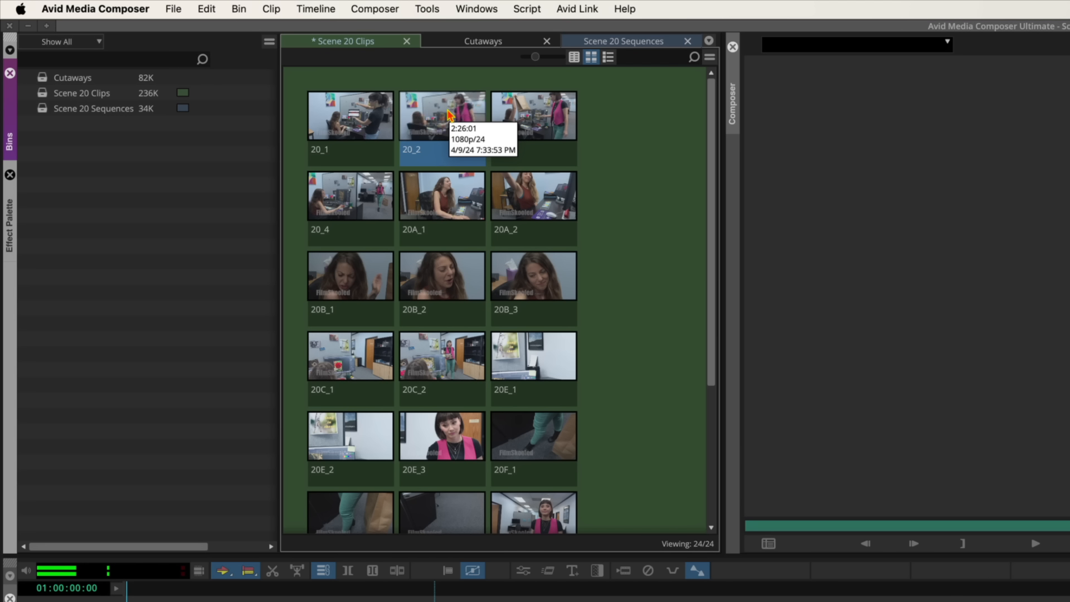
key(k)
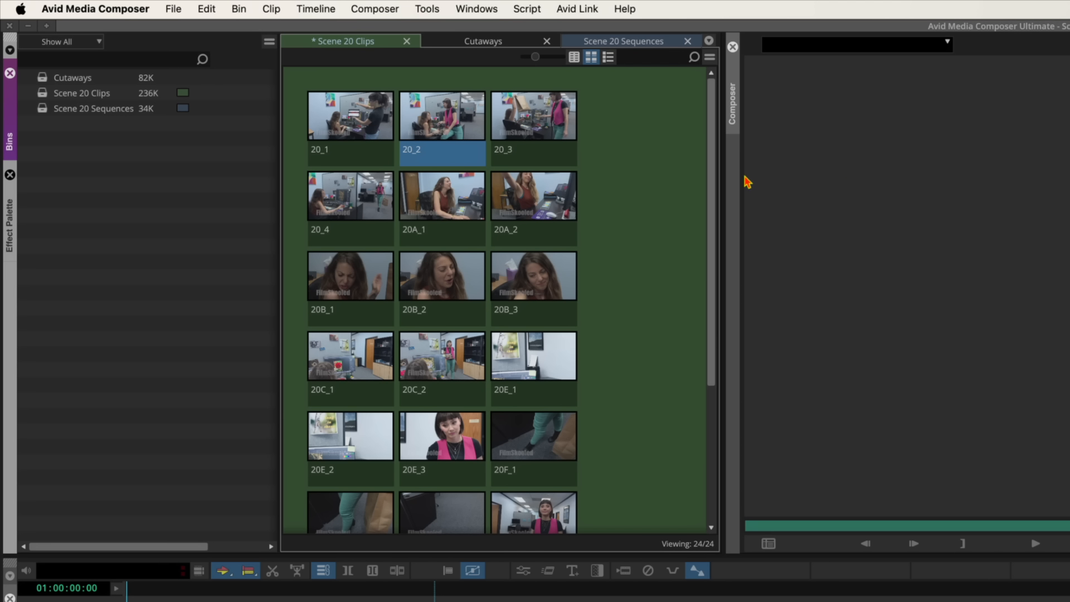
Step: Load clips 20_2, 20_3 and 20_4 in turn from the Scene 20 Clips bin into the Source monitor
drag(711, 196, 710, 347)
click(711, 131)
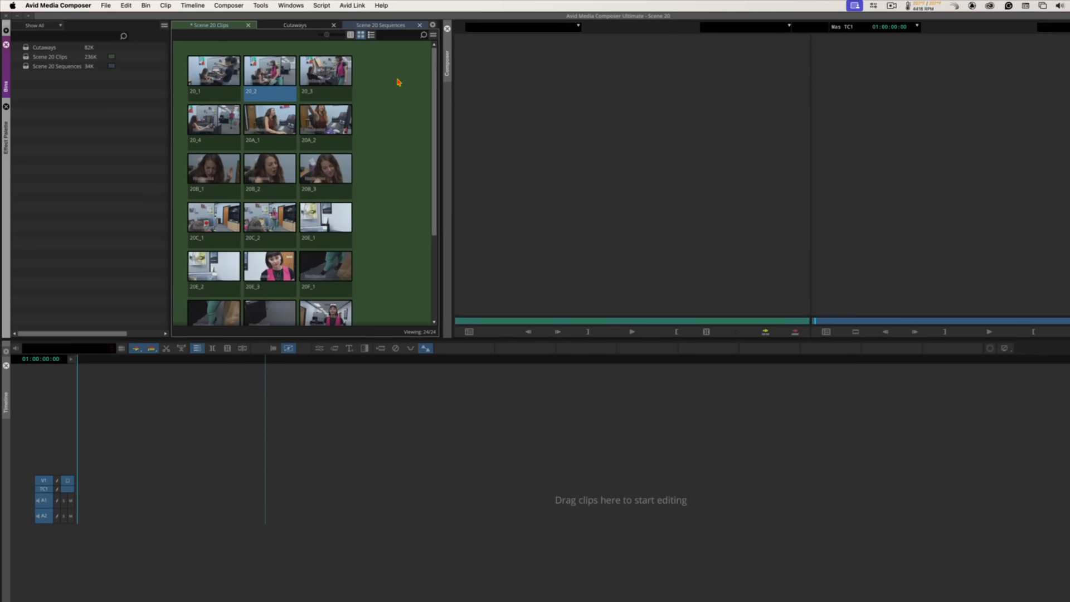
double_click(242, 67)
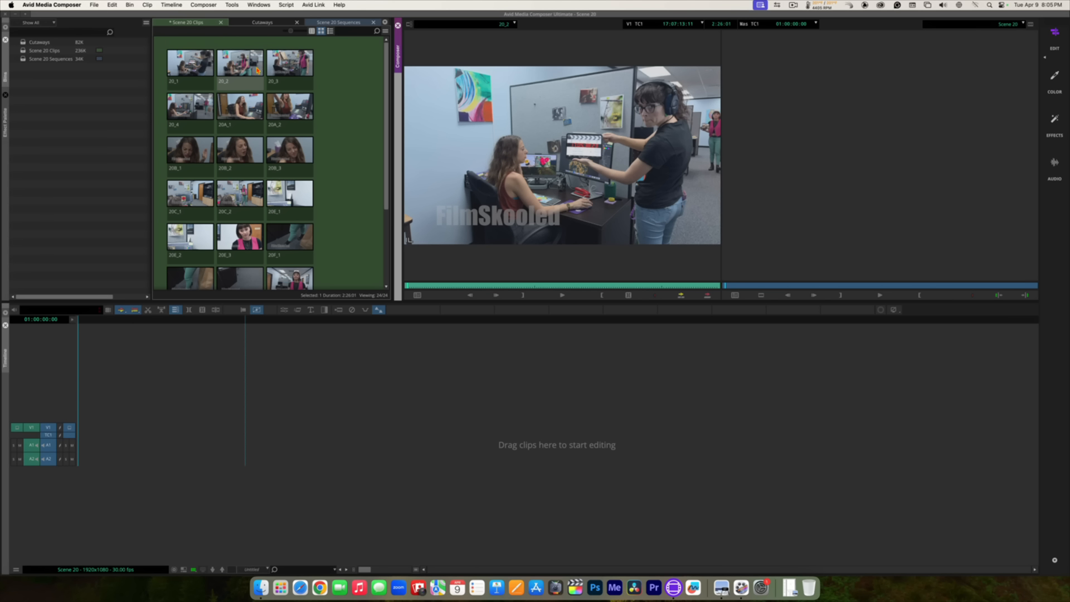
drag(290, 62, 574, 153)
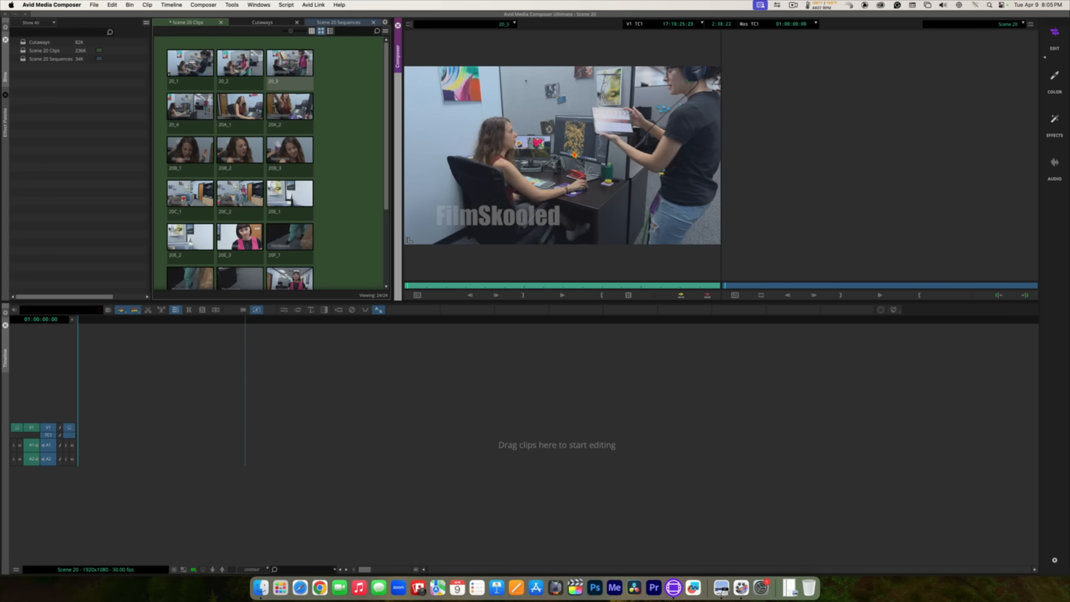
click(194, 115)
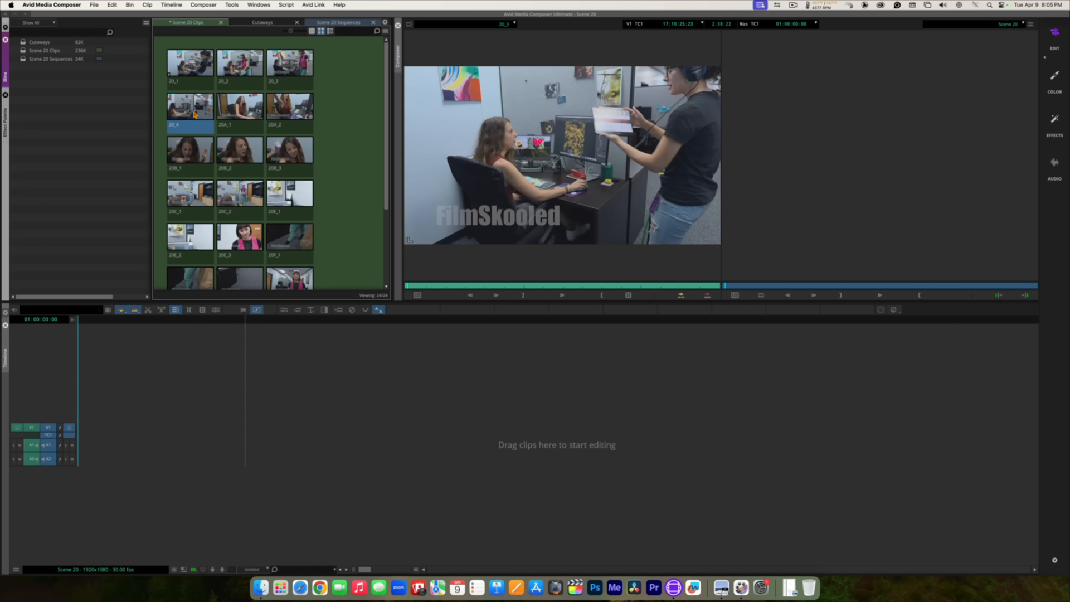
double_click(194, 114)
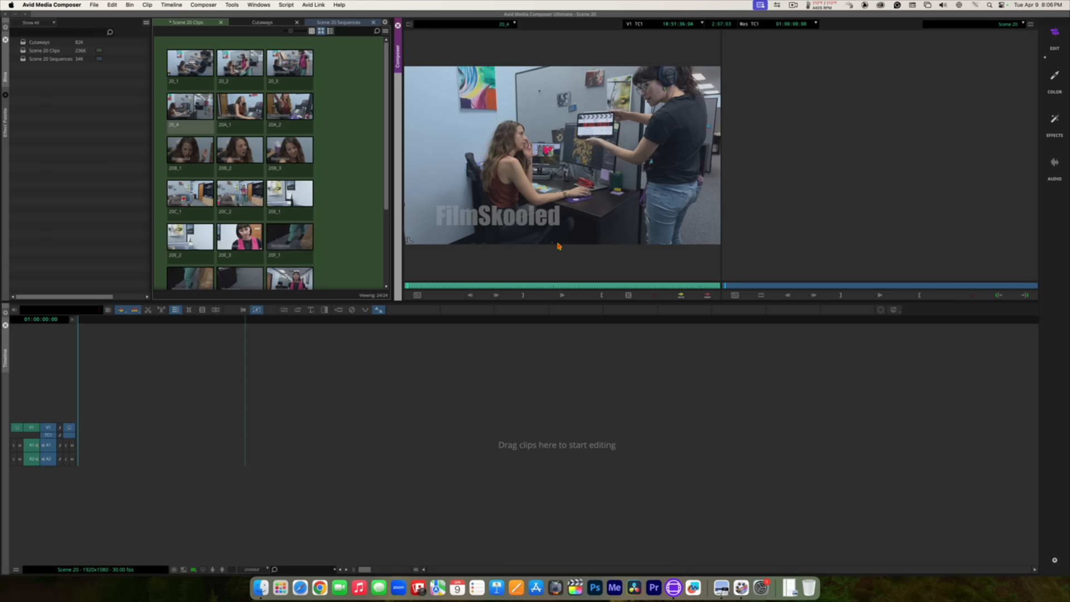
Step: Play clip 20_4 in the Source monitor at normal and faster speeds, forward and in reverse, stopping before the coworker walks in
key(space)
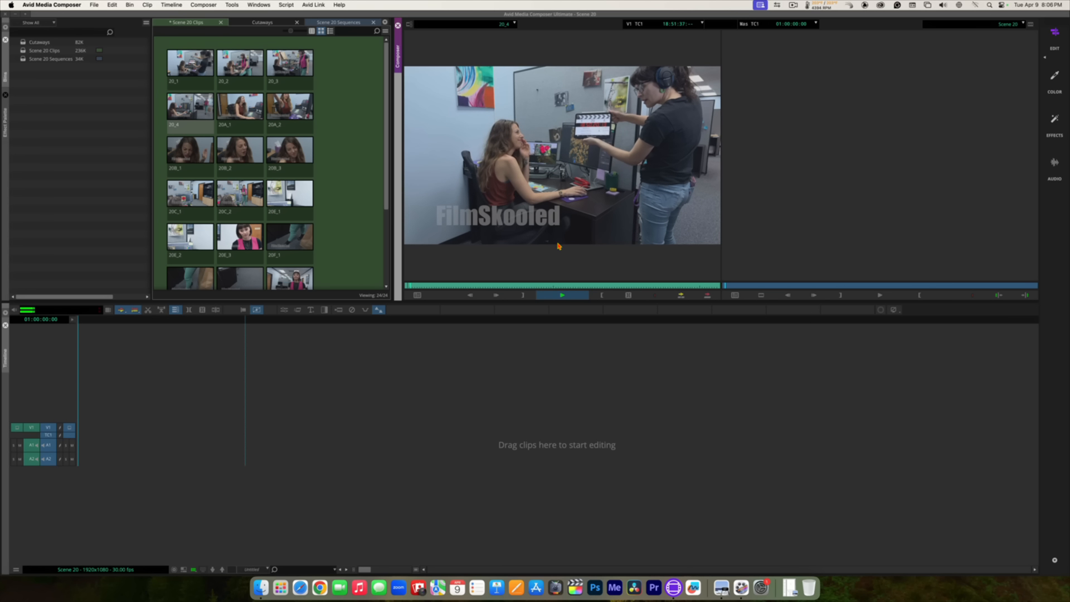
key(space)
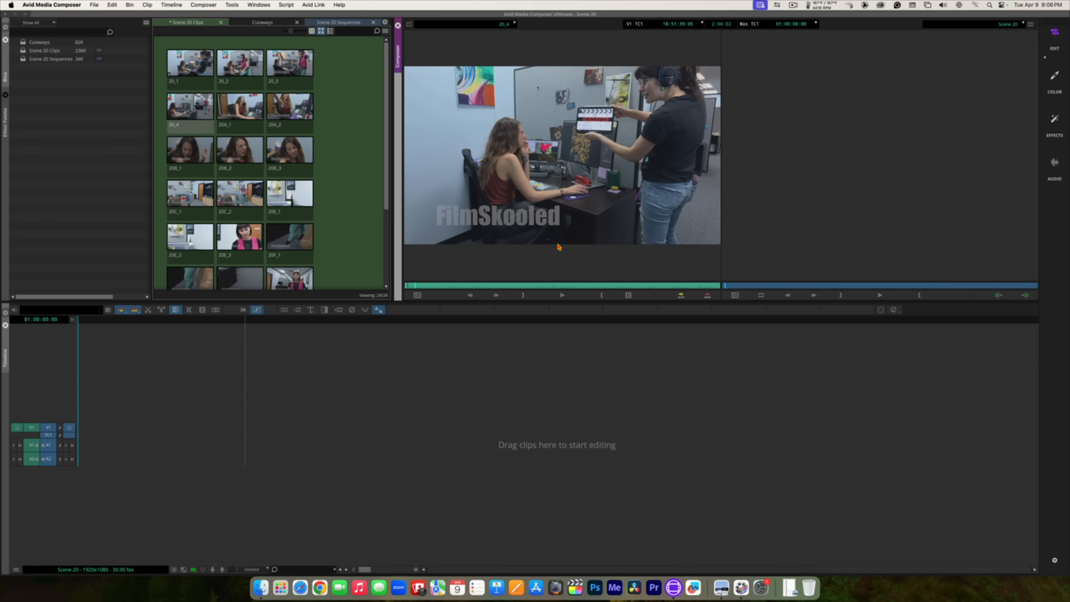
key(space)
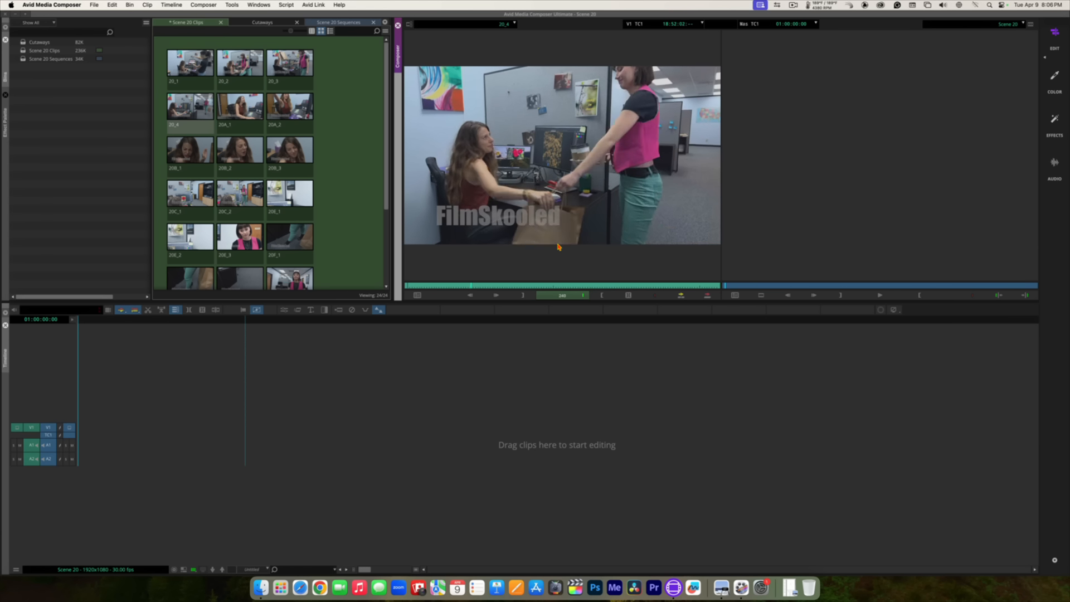
key(k)
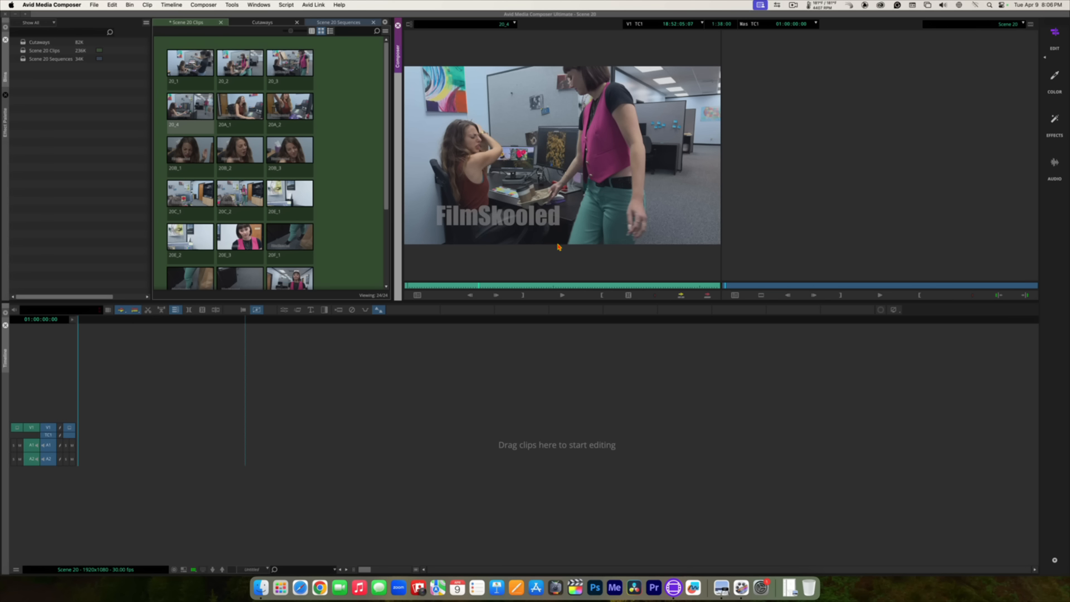
key(j)
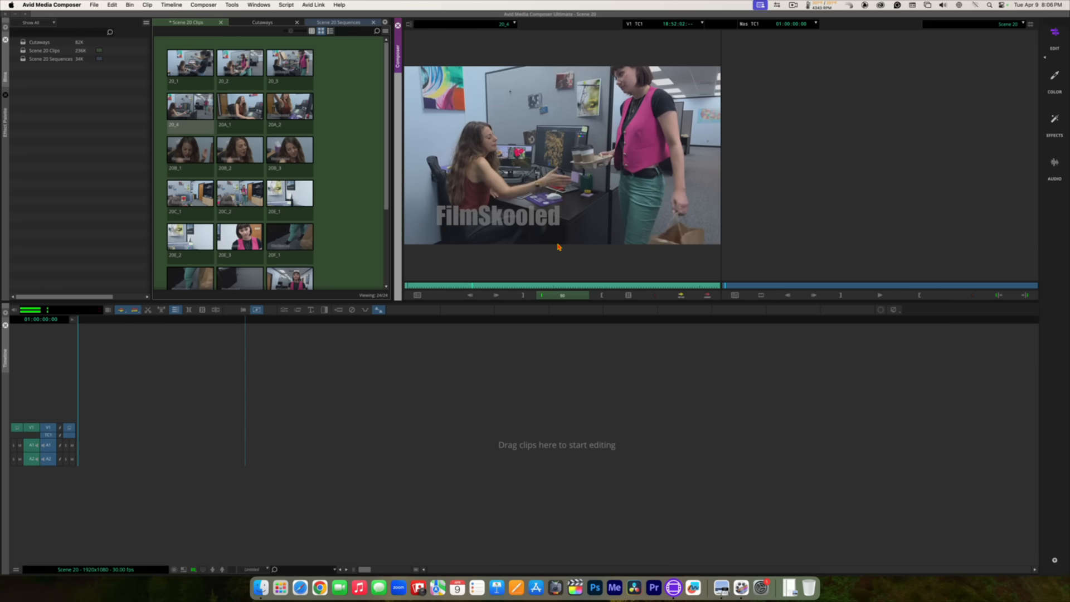
key(j)
key(j)
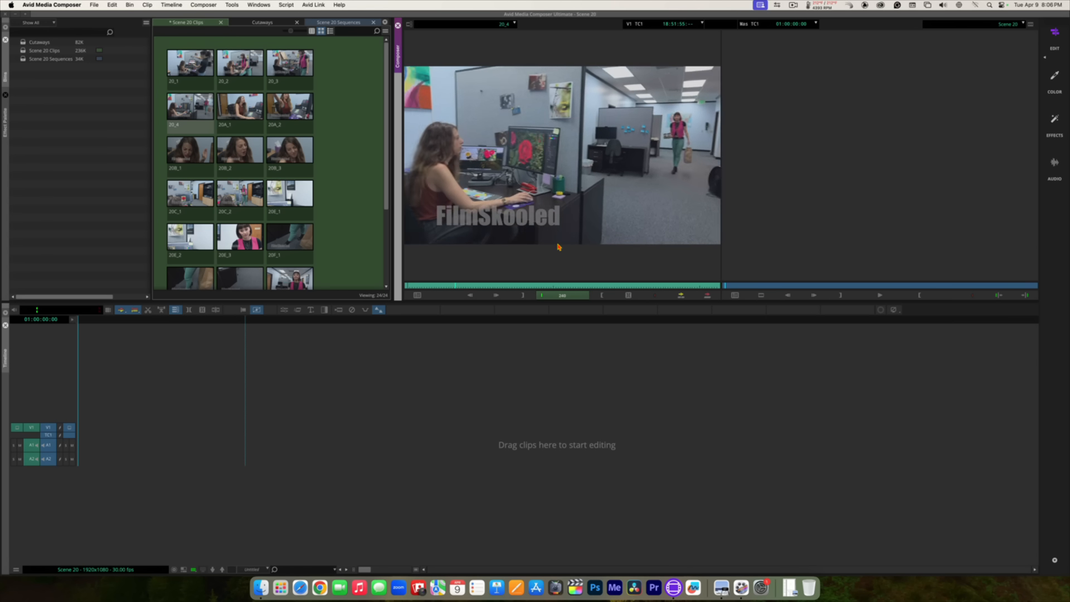
key(k)
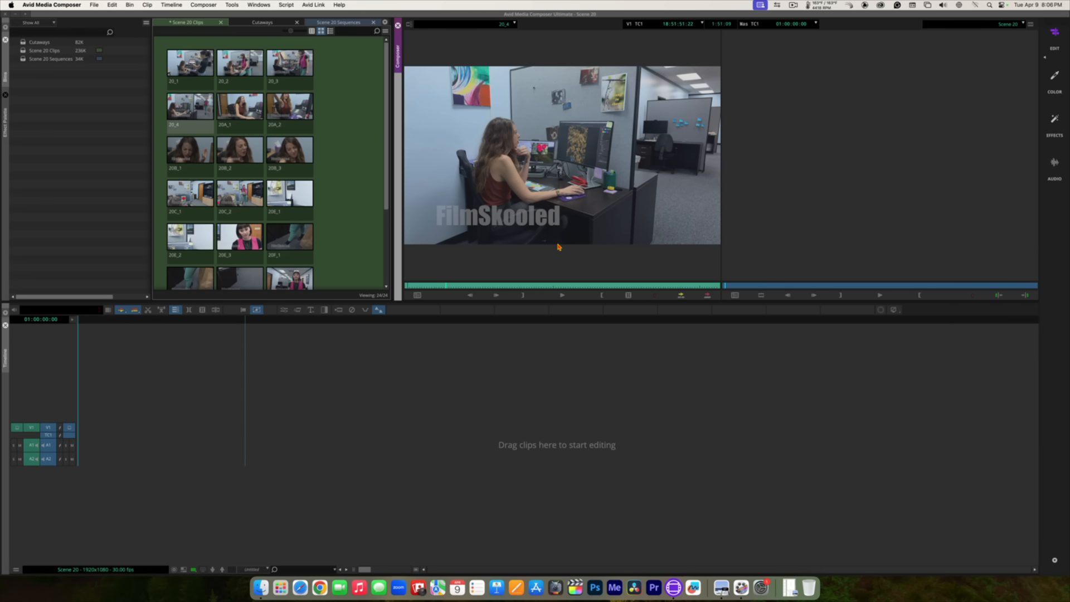
Step: Review the coworker's entrance in clip 20_4 by shuttling slowly in both directions, and jump to the clip's start and end
key(k+l)
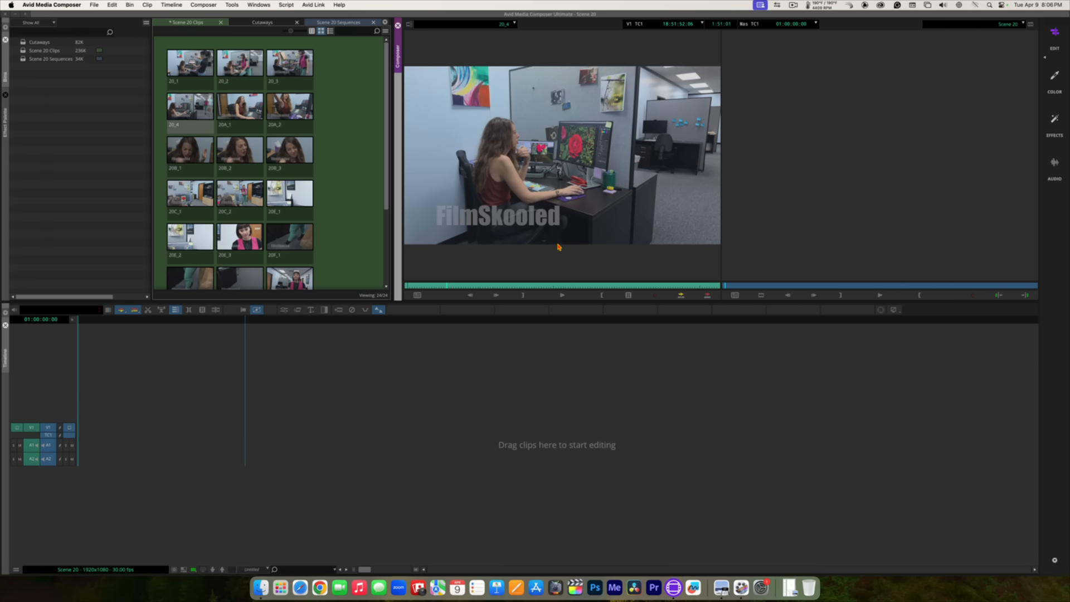
key(k+j)
key(l)
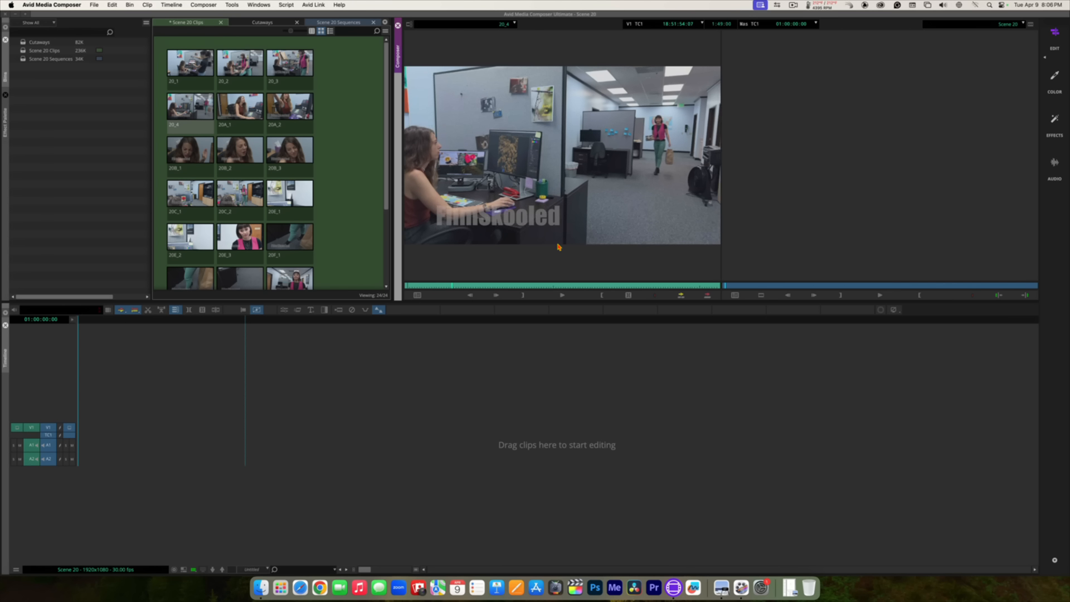
key(j)
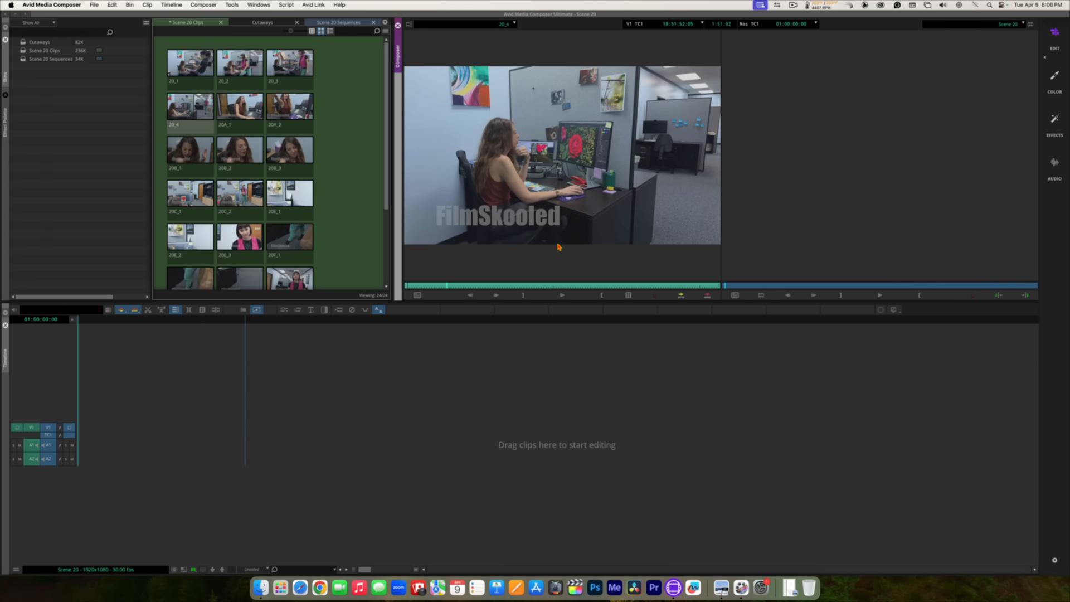
key(l)
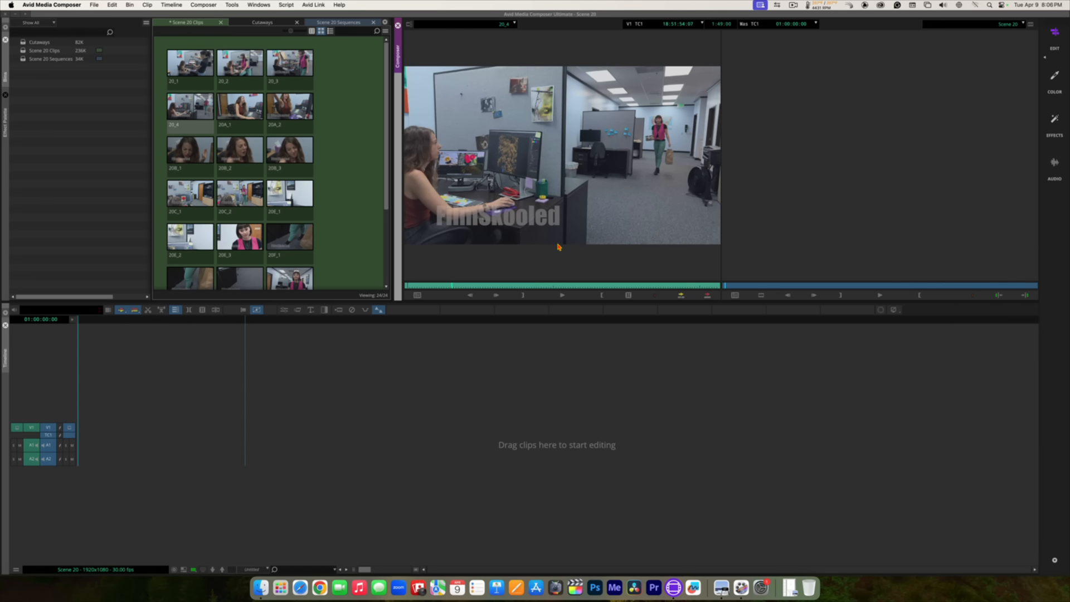
key(j)
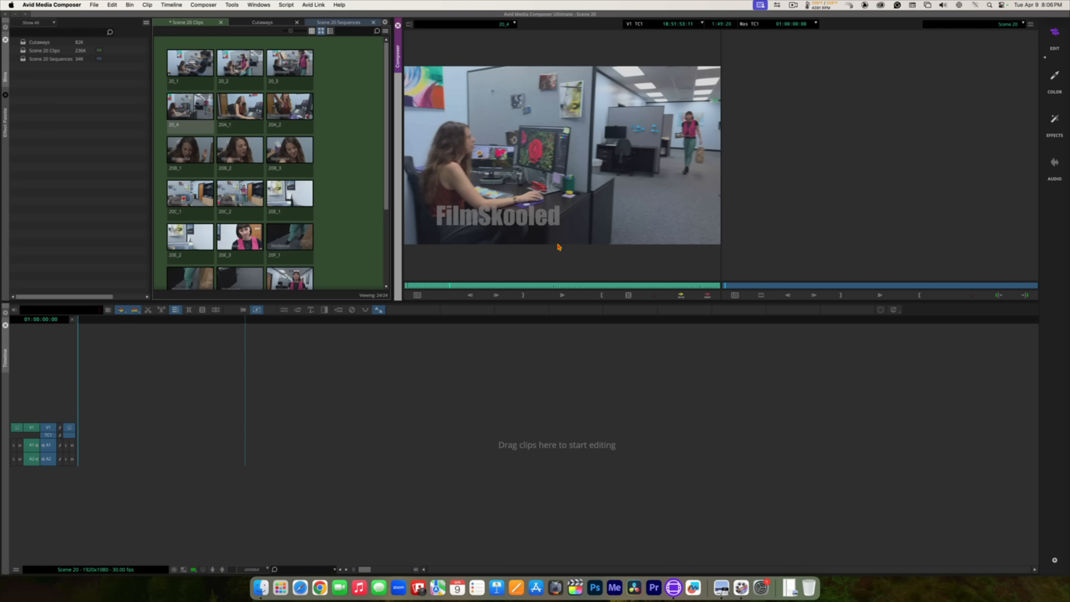
key(l)
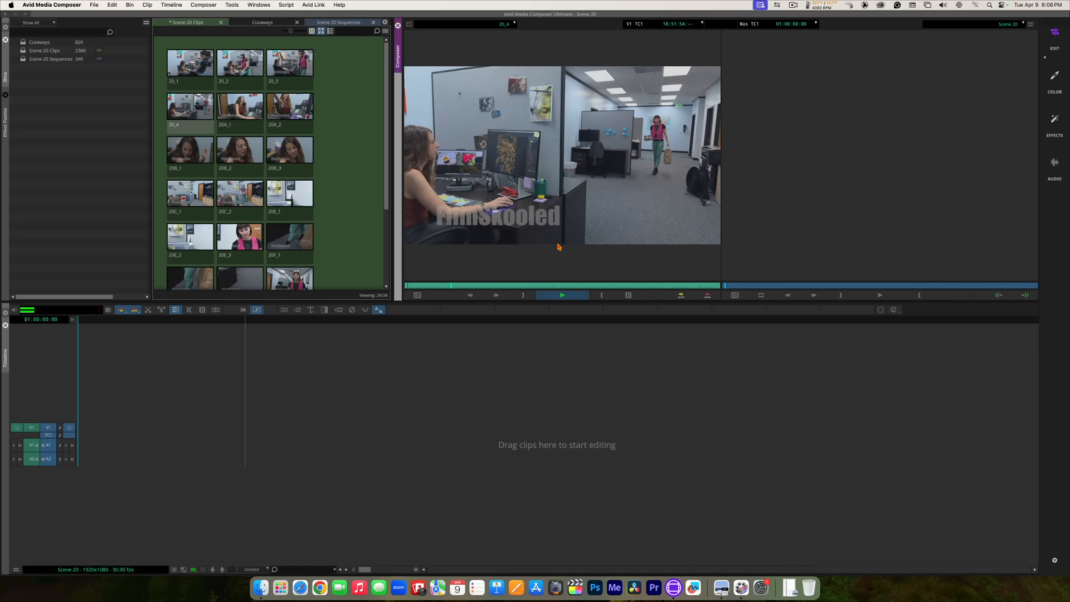
key(k)
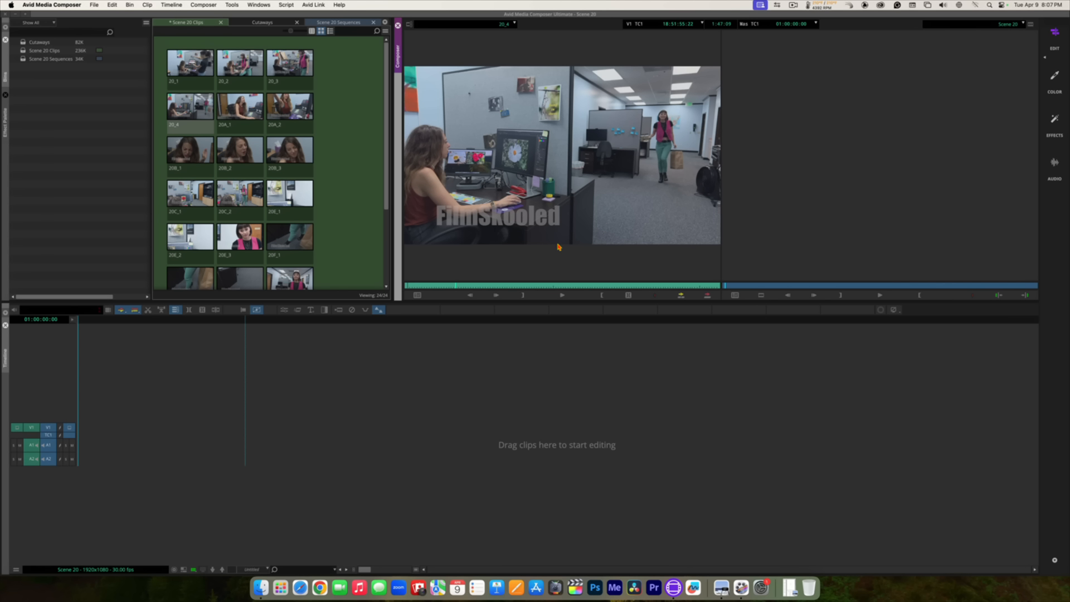
key(Home)
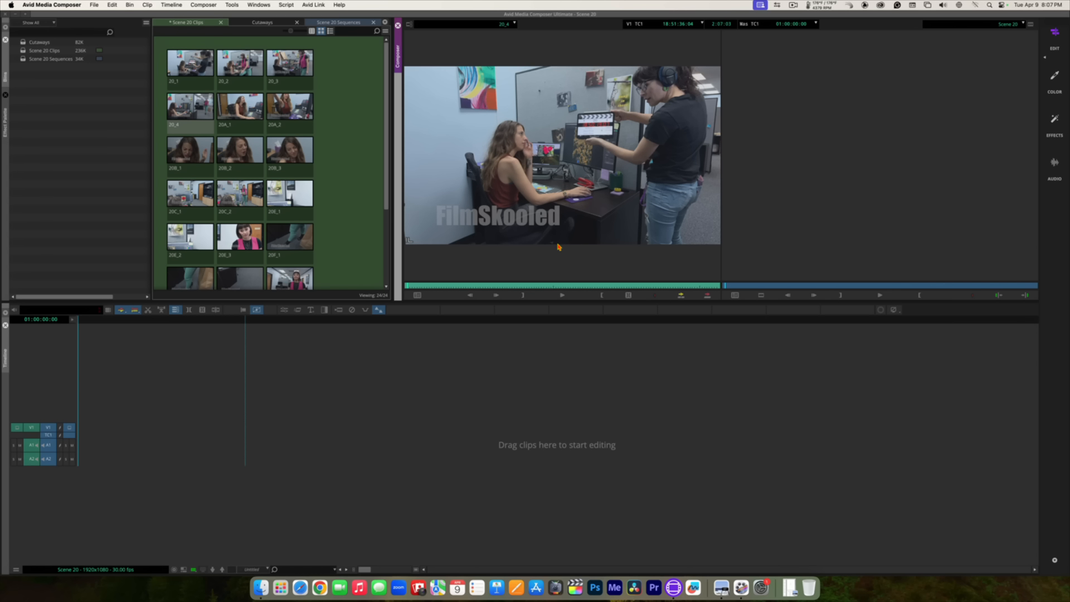
key(End)
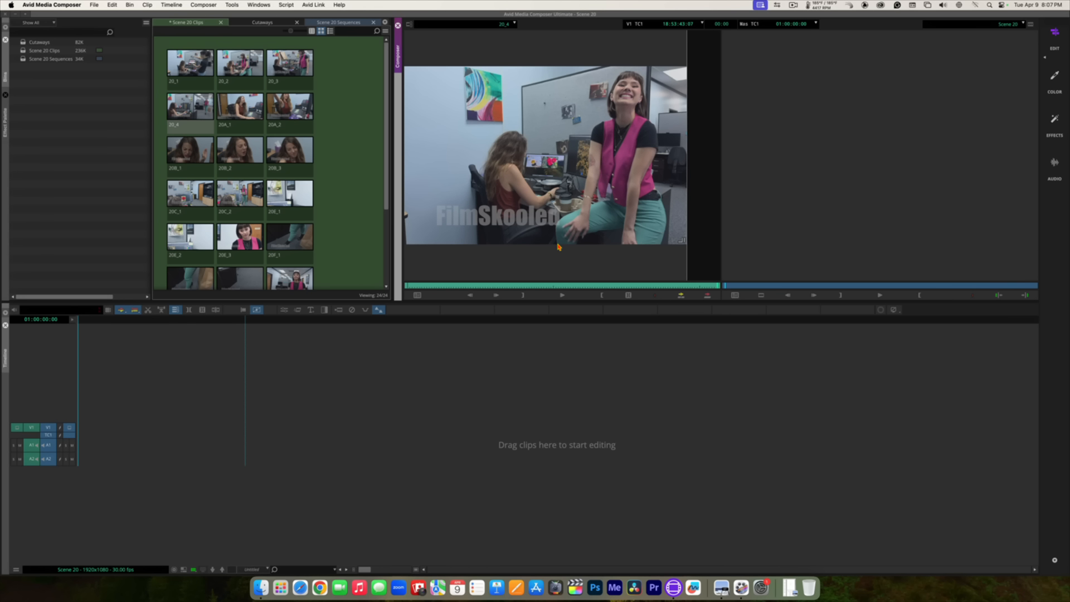
Step: Jump between the start and end of clip 20_4 in the Source monitor, finishing at its start
key(Home)
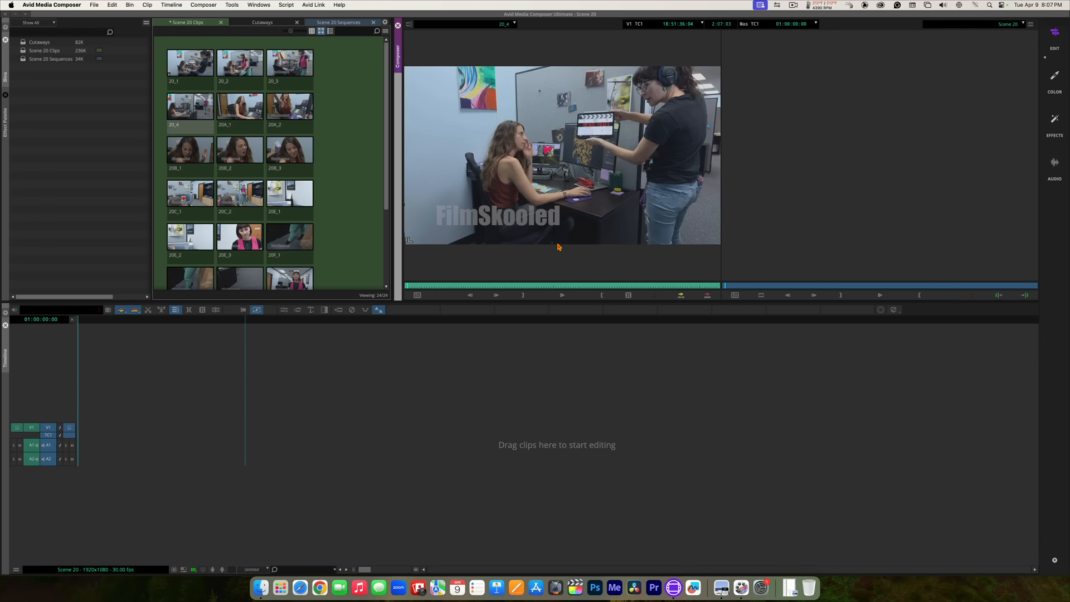
key(End)
key(Home)
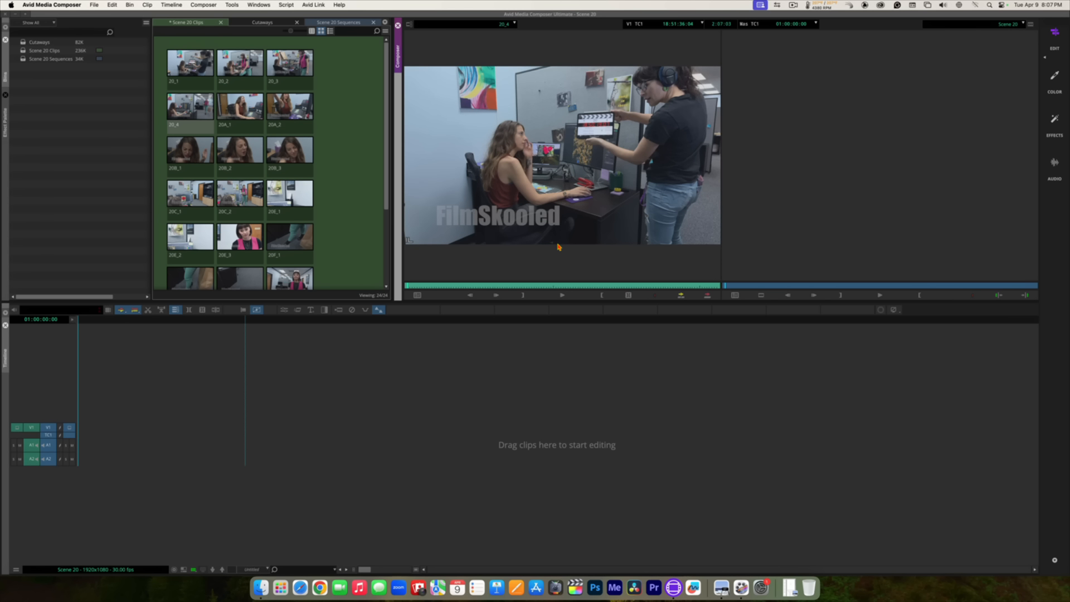
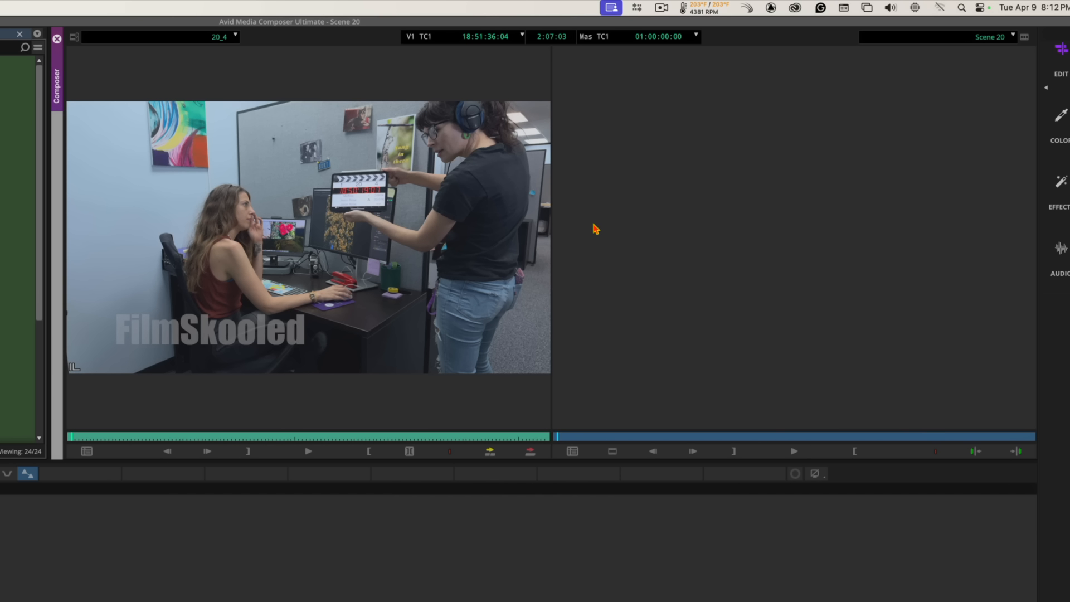
Step: Set the Composer window's Button Display at Bottom to Two Rows in the Composer Settings
right_click(460, 230)
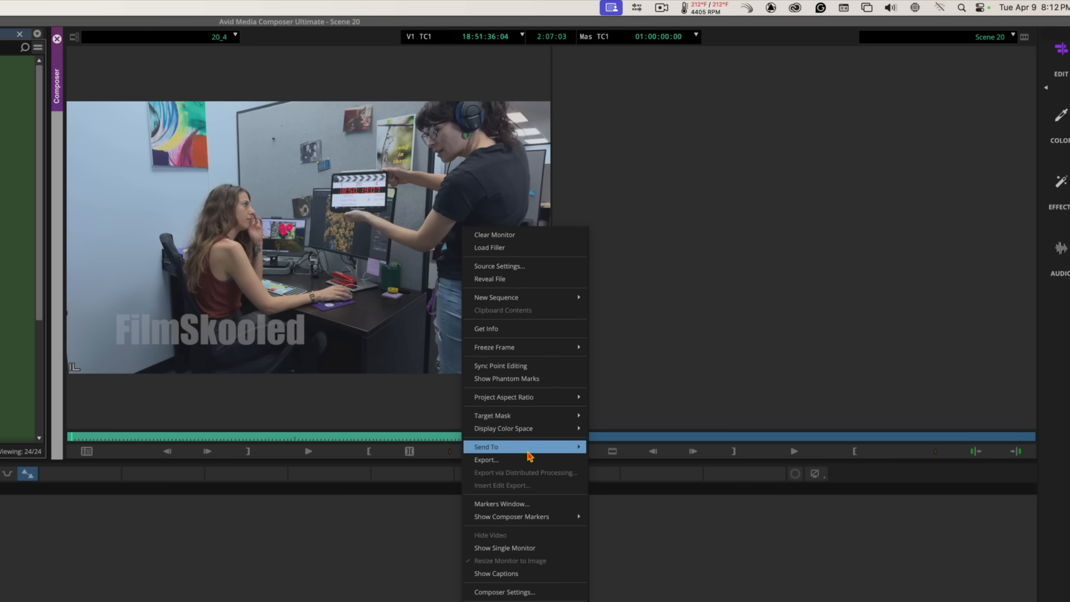
click(520, 593)
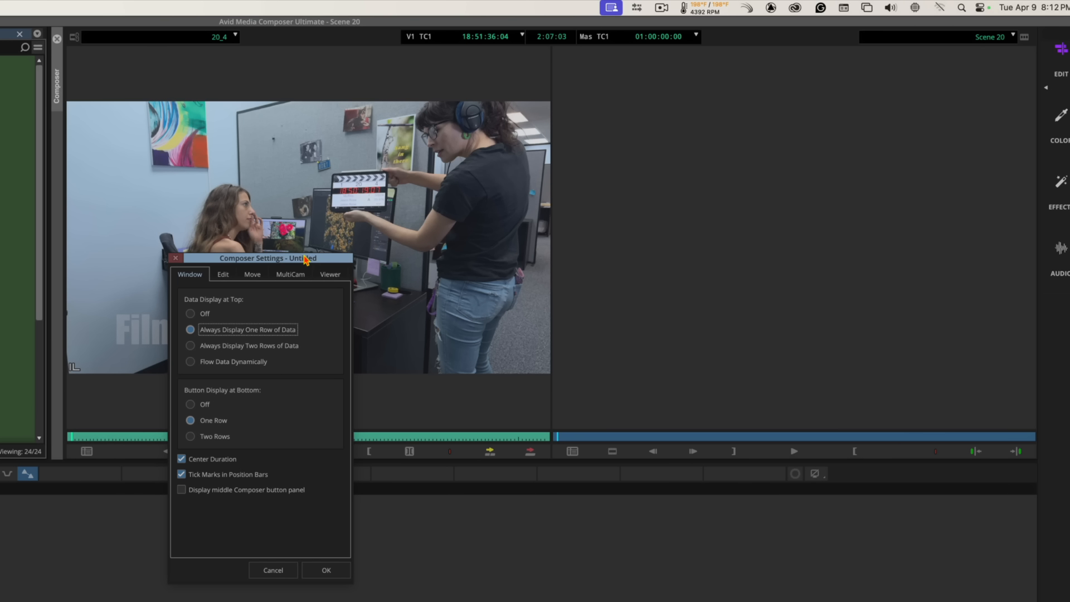
drag(305, 258, 302, 258)
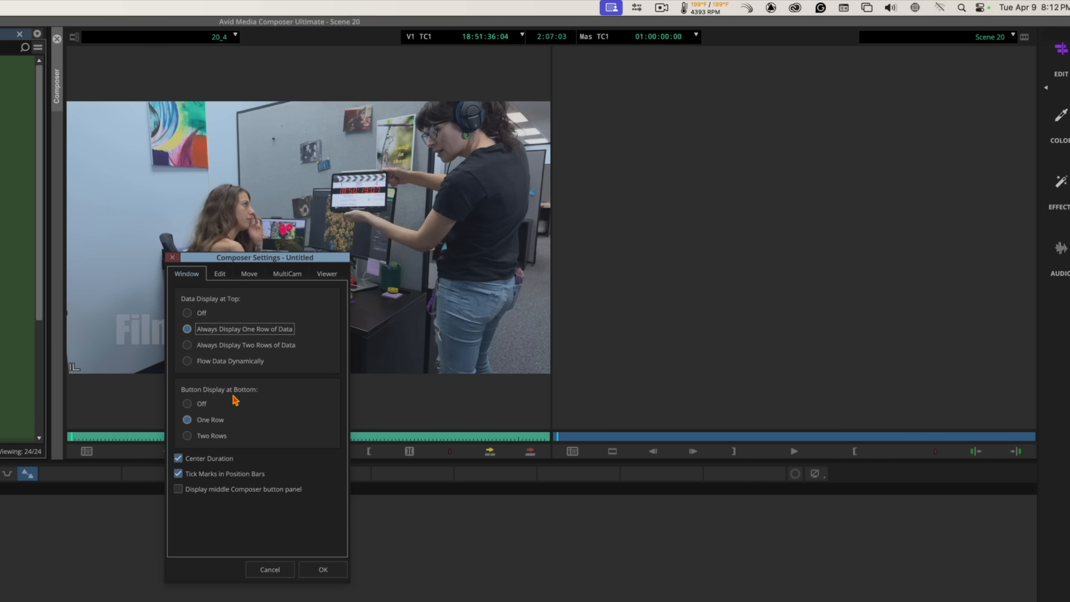
click(187, 437)
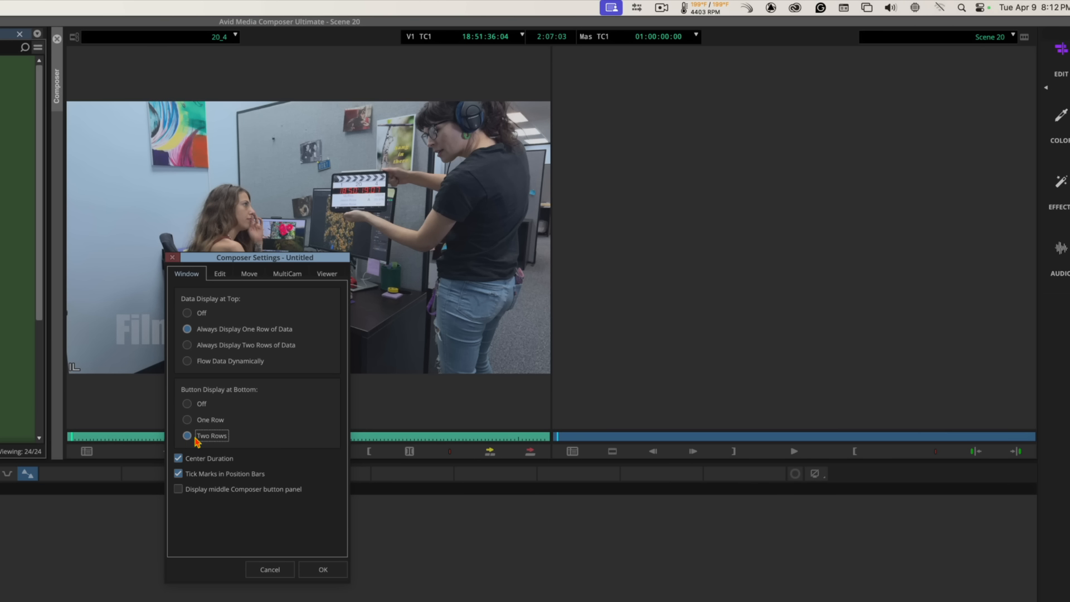
click(318, 569)
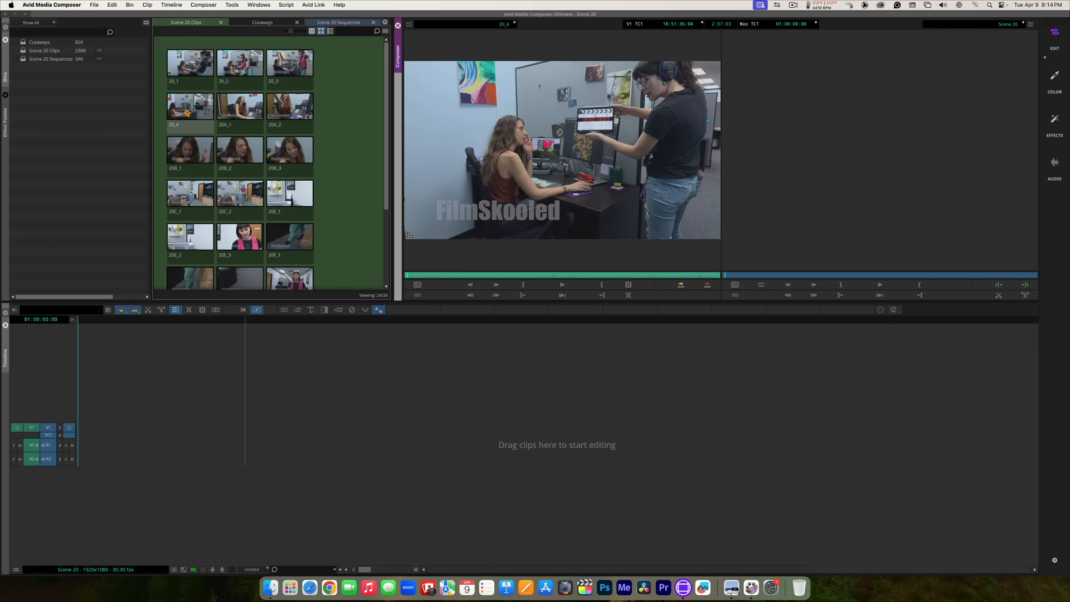
Step: Play clip 20_4 in the Source monitor and stop shortly before its end
mouse_move(182, 90)
click(180, 109)
key(space)
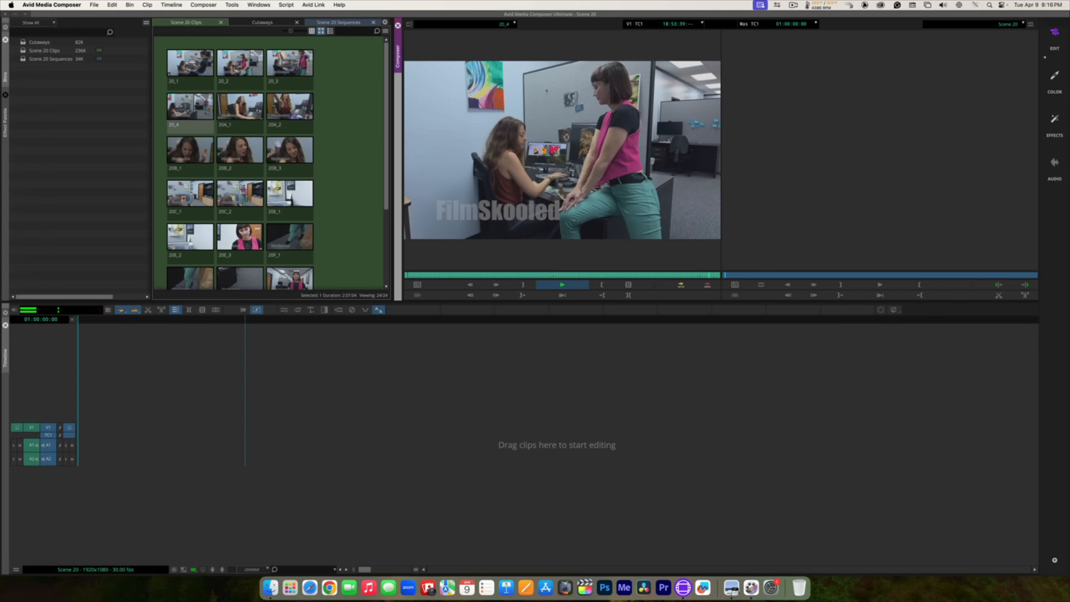
key(space)
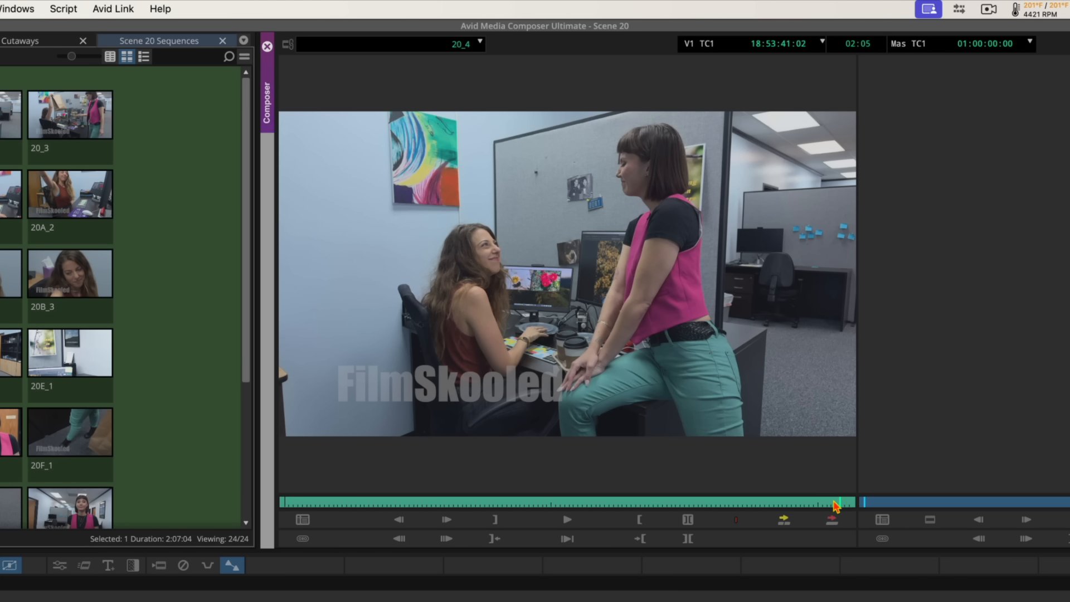
Step: Scrub and jump around clip 20_4 in the Source position bar, finishing where the coworker approaches in the background
mouse_move(840, 505)
mouse_down()
mouse_move(337, 496)
mouse_move(771, 502)
mouse_move(338, 501)
mouse_move(747, 505)
mouse_move(398, 504)
mouse_up()
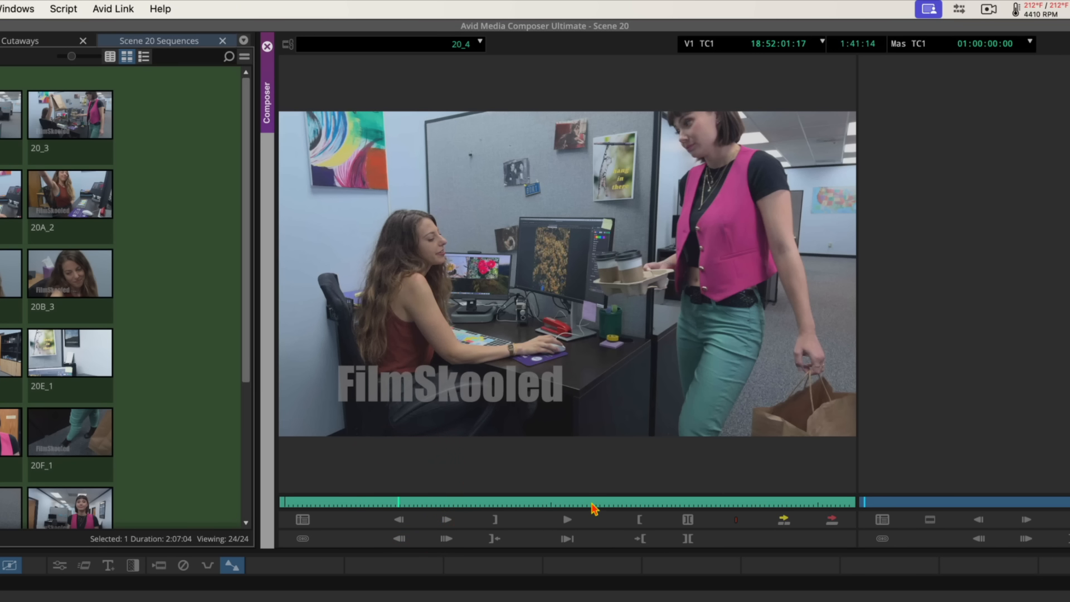
click(592, 505)
click(748, 505)
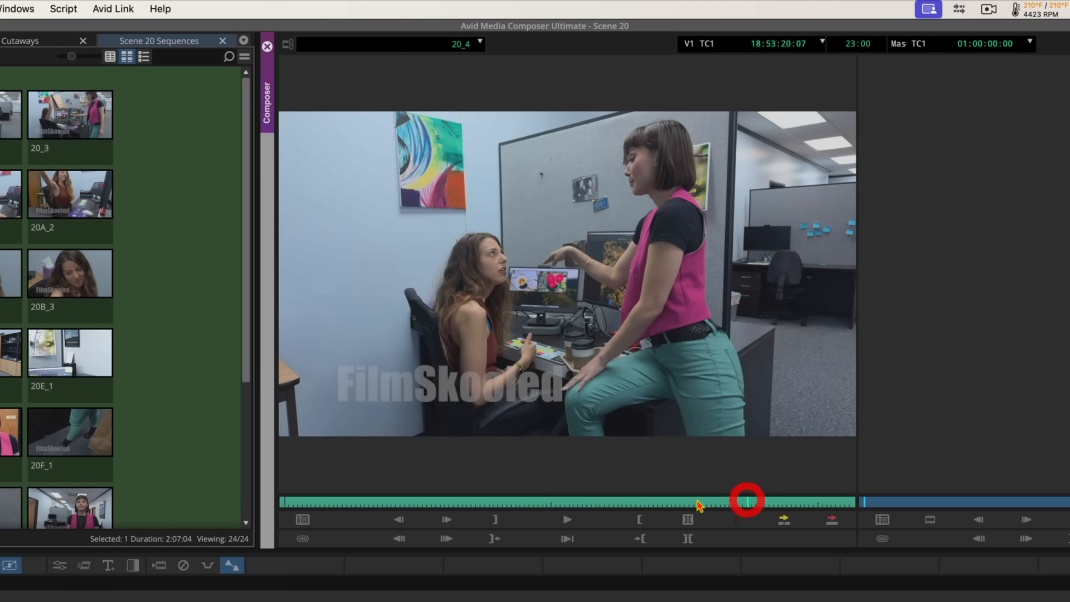
click(584, 504)
click(444, 505)
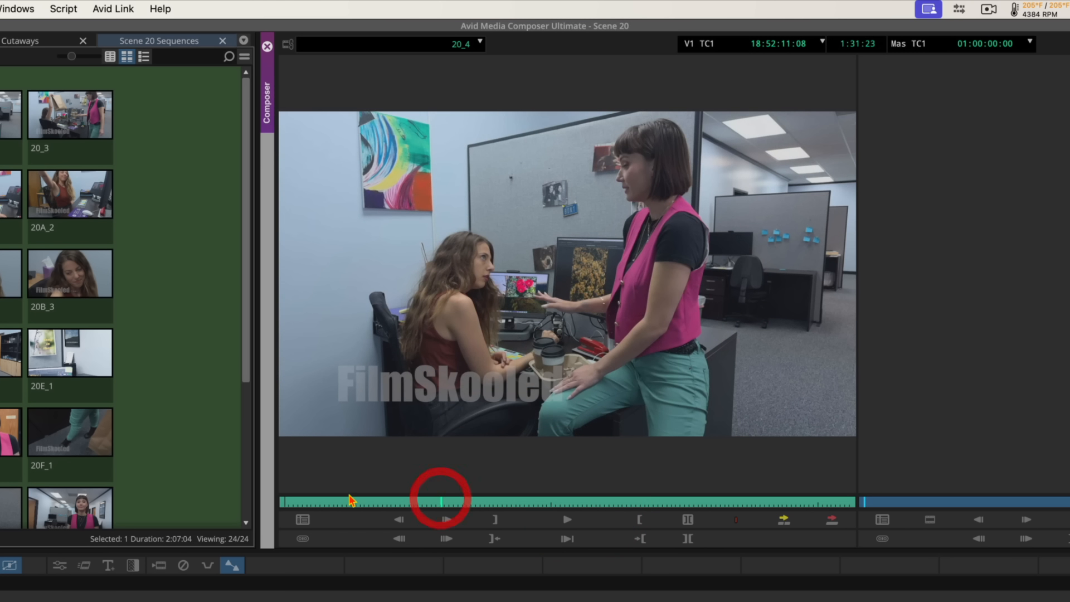
click(343, 505)
drag(320, 499, 393, 496)
click(361, 496)
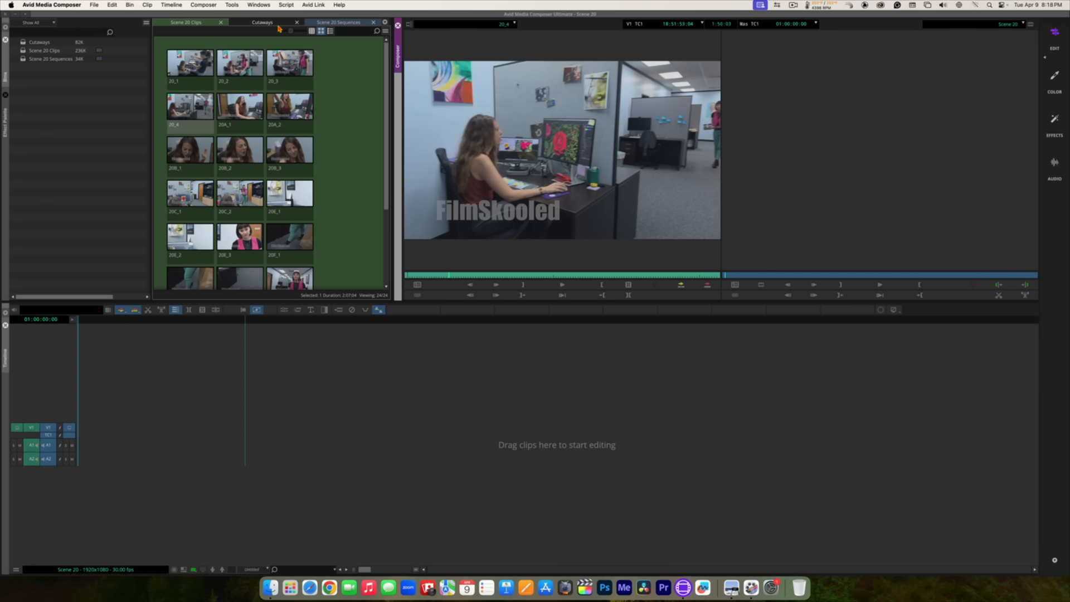
Step: Map the Toggle Digital Audio Scrub command from the Command Palette onto an empty Timeline toolbar button, and close the palette
click(229, 6)
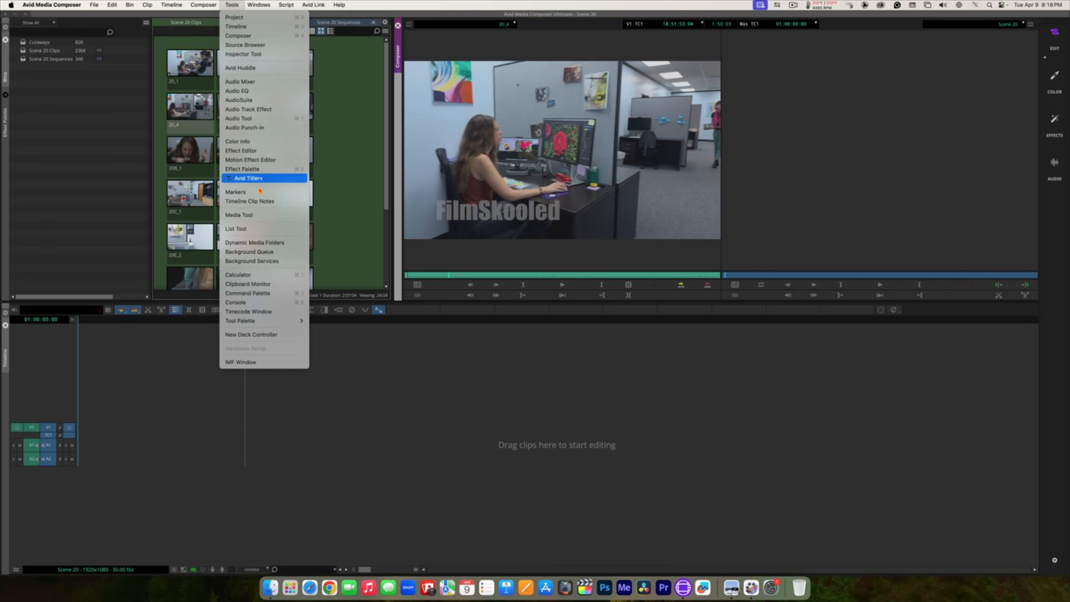
click(258, 293)
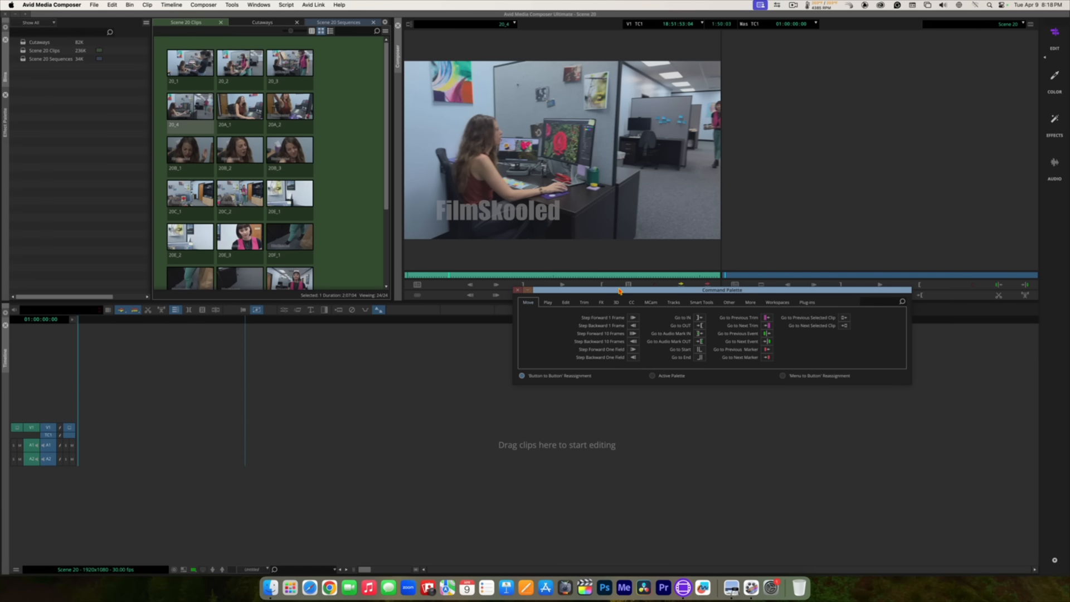
drag(619, 290, 384, 207)
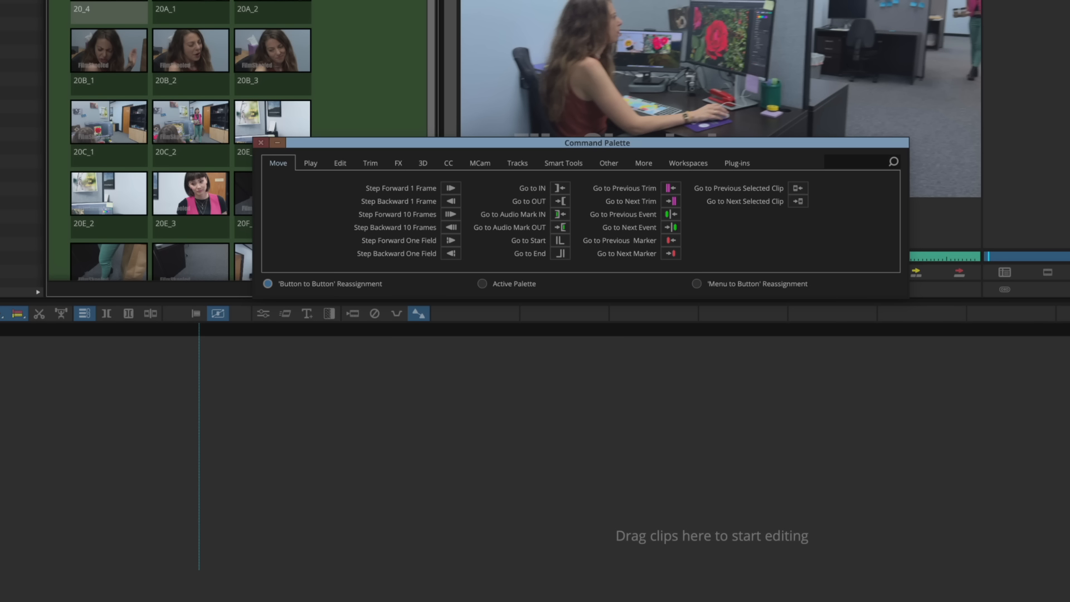
click(218, 0)
mouse_move(173, 0)
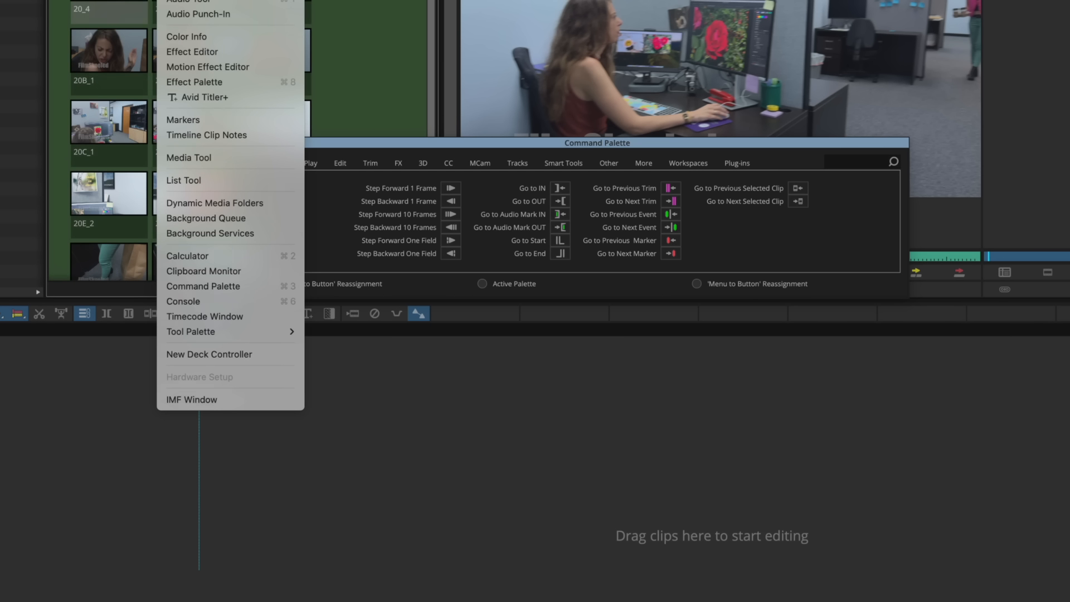
click(478, 145)
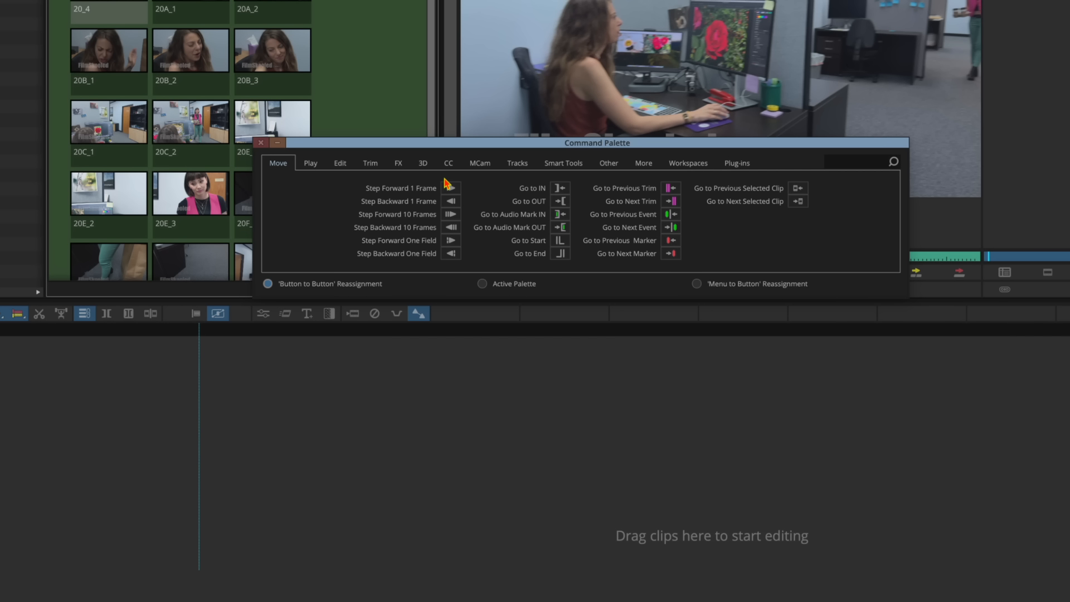
click(310, 165)
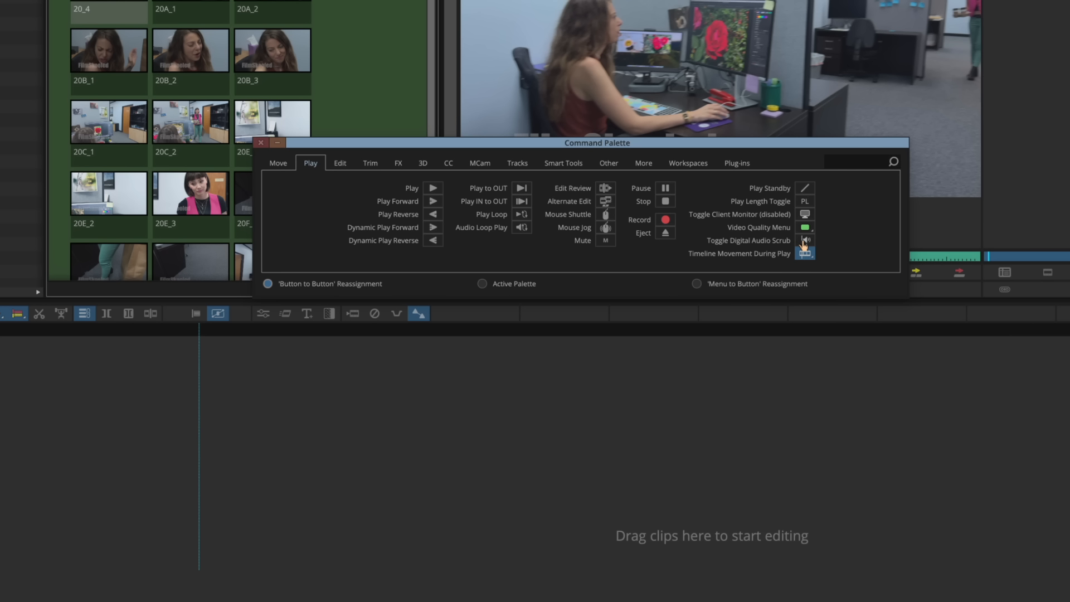
mouse_move(804, 244)
mouse_down()
mouse_move(609, 276)
mouse_move(303, 282)
mouse_move(173, 314)
mouse_up()
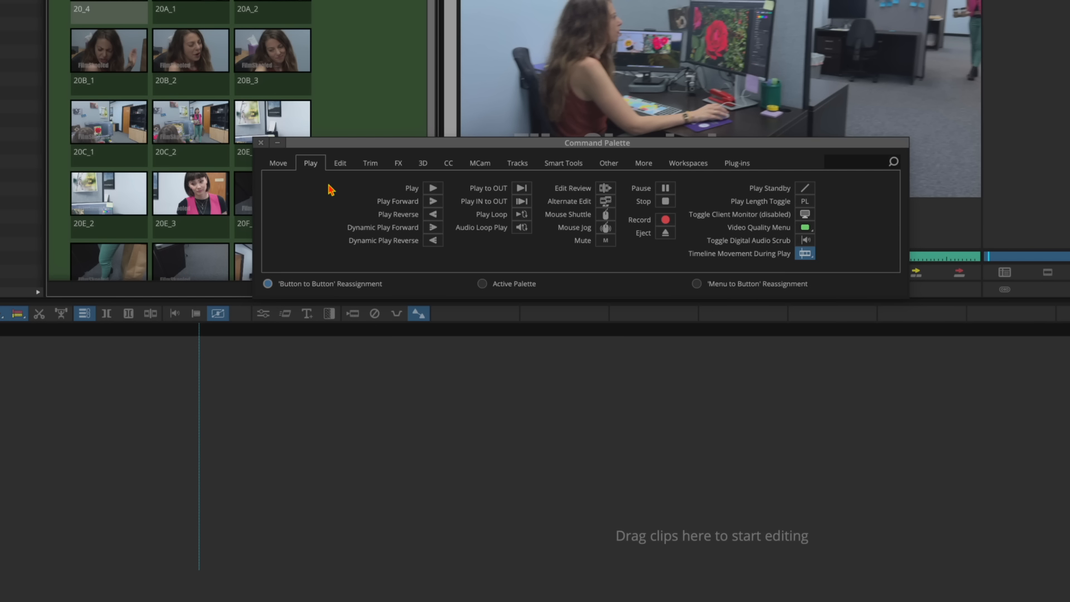
click(327, 149)
drag(327, 148, 360, 150)
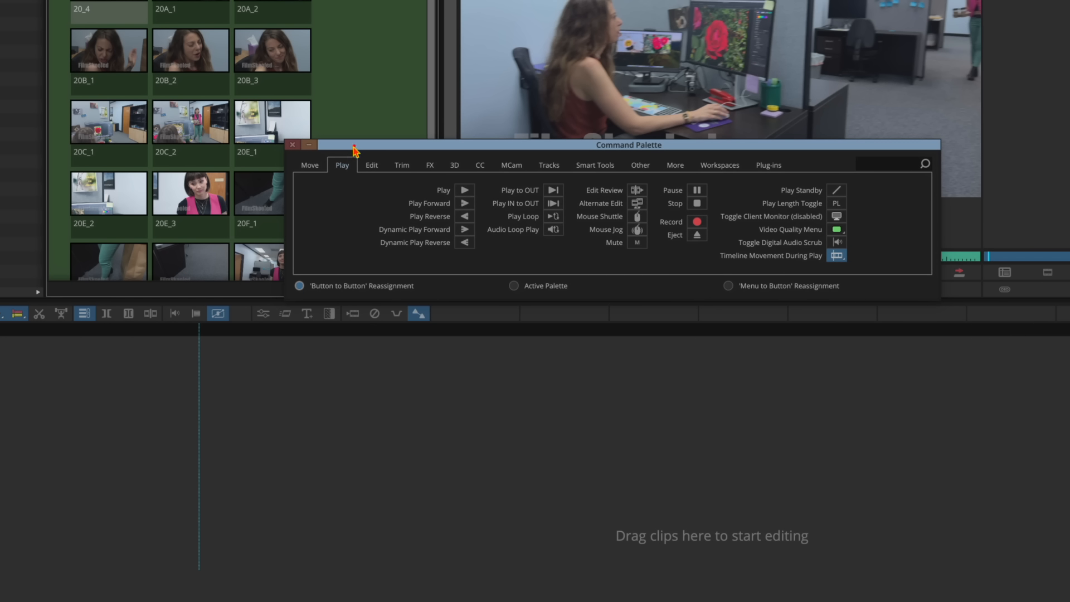
click(293, 146)
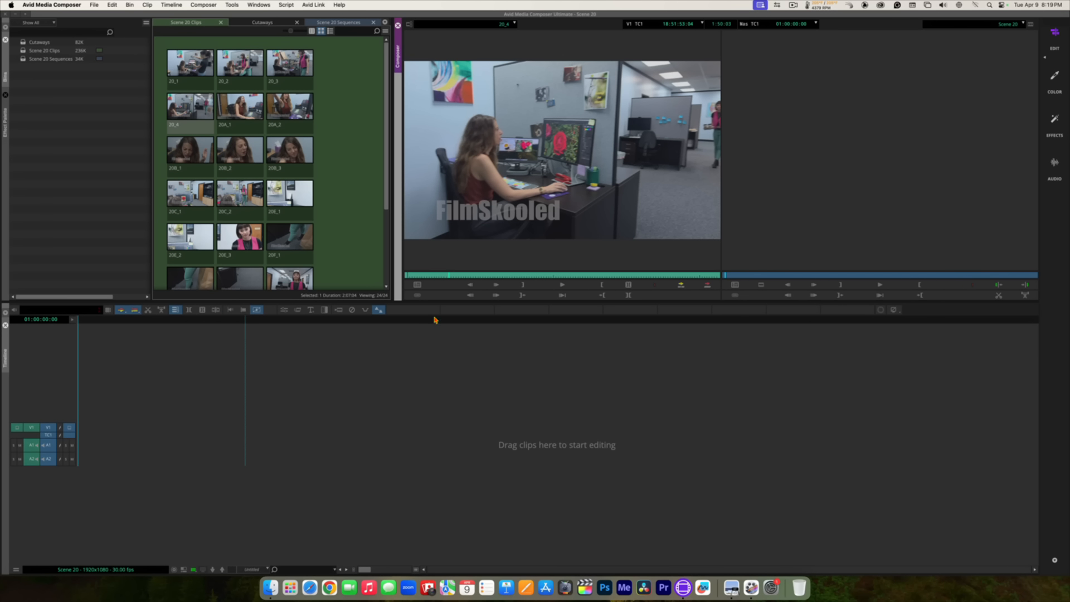
Step: Turn on digital audio scrub and scrub clip 20_4 forward to where the coworker sits on the desk
drag(450, 275, 473, 276)
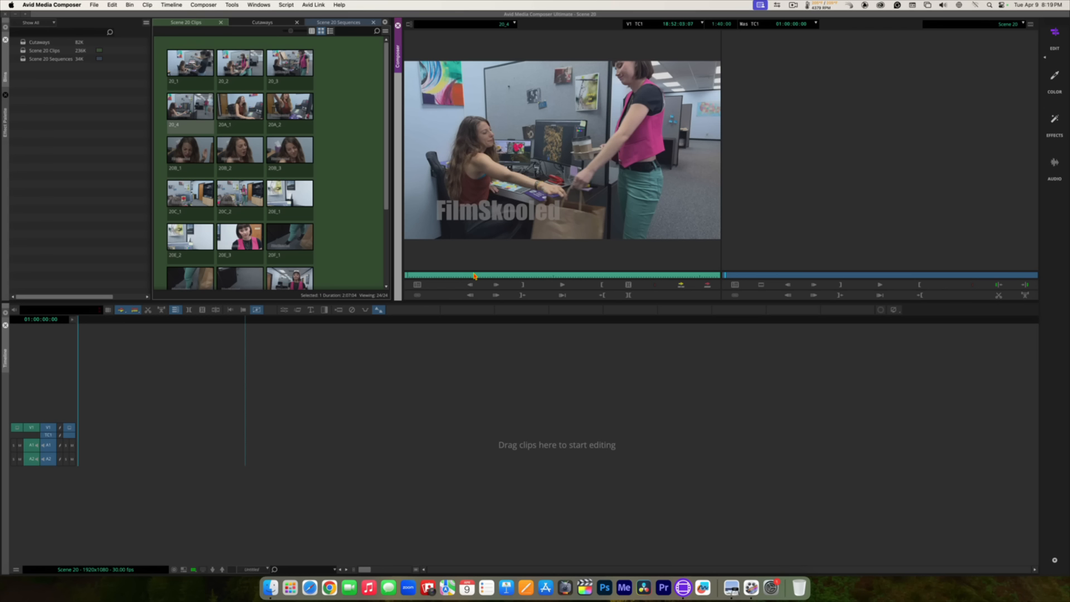
click(230, 310)
click(230, 310)
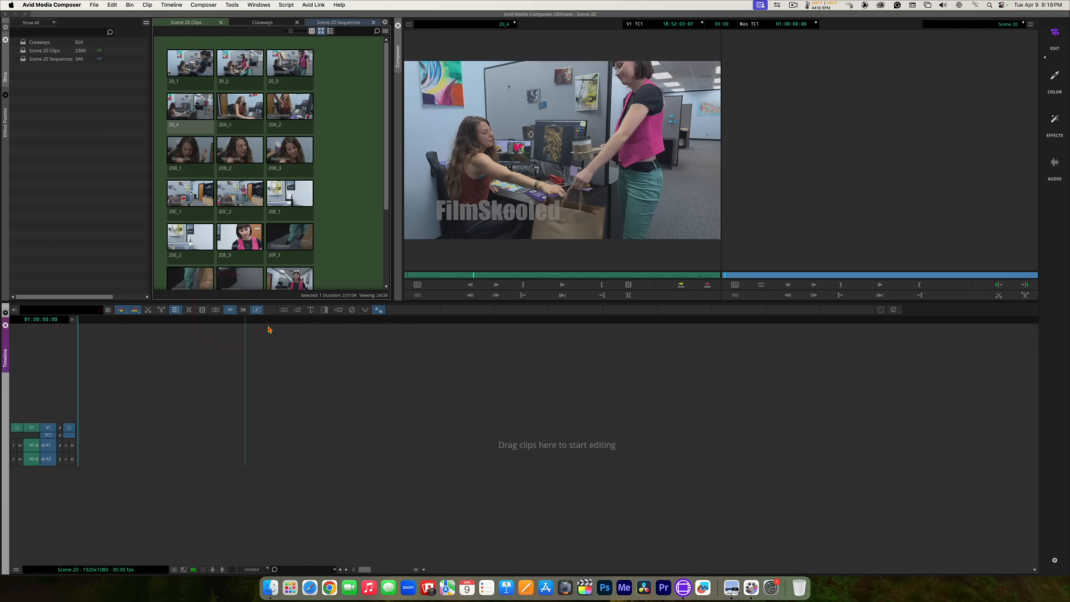
mouse_move(477, 275)
mouse_down()
mouse_move(535, 279)
mouse_move(475, 277)
mouse_move(488, 277)
mouse_up()
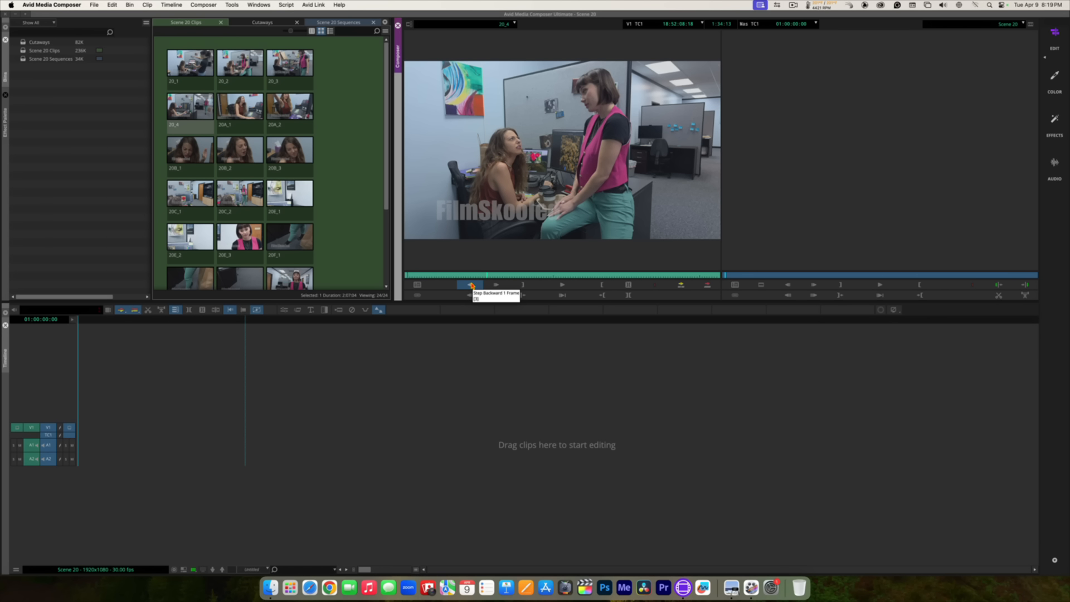
Step: Step clip 20_4 forward ten single frames and back ten using the Step Forward and Step Backward 1 Frame commands
click(496, 285)
click(496, 285)
click(495, 286)
click(496, 286)
click(496, 286)
click(496, 285)
click(496, 286)
click(496, 286)
click(496, 285)
click(496, 286)
click(472, 285)
click(472, 285)
click(472, 286)
click(472, 285)
click(472, 285)
click(472, 285)
click(472, 286)
click(472, 286)
click(472, 285)
click(472, 285)
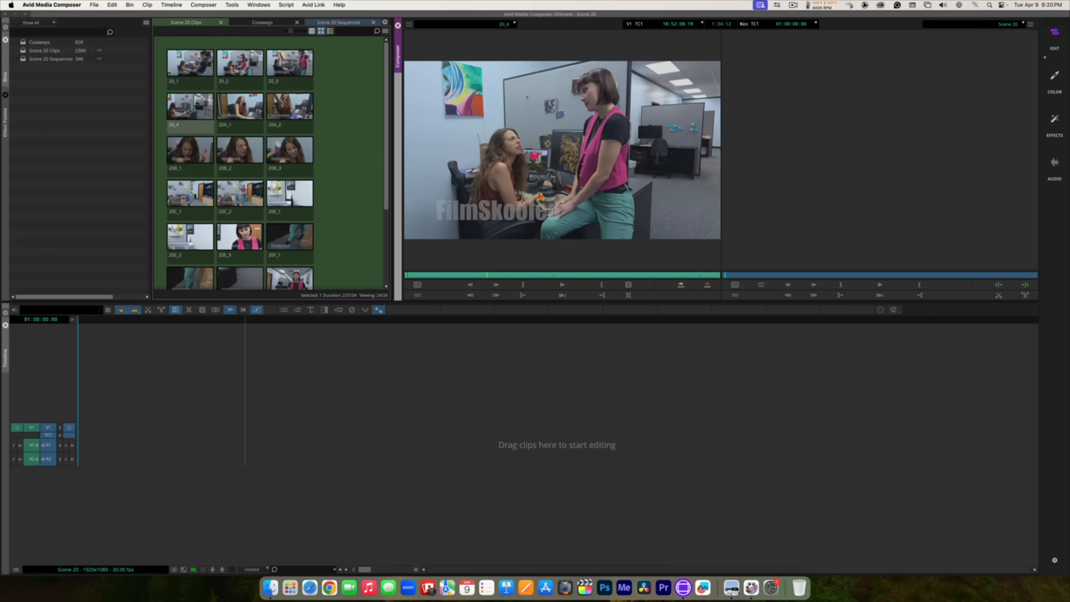
Step: Nudge clip 20_4 repeatedly by single frames in both directions around 18:52:08 to hear the scrubbed audio
key(Right)
key(Right)
key(Right)
key(Right)
key(Right)
key(Right)
key(Right)
key(Right)
key(Right)
key(Right)
key(Right)
key(Right)
key(Right)
key(Right)
key(Right)
key(Right)
key(Right)
key(Right)
key(Right)
key(Right)
key(Right)
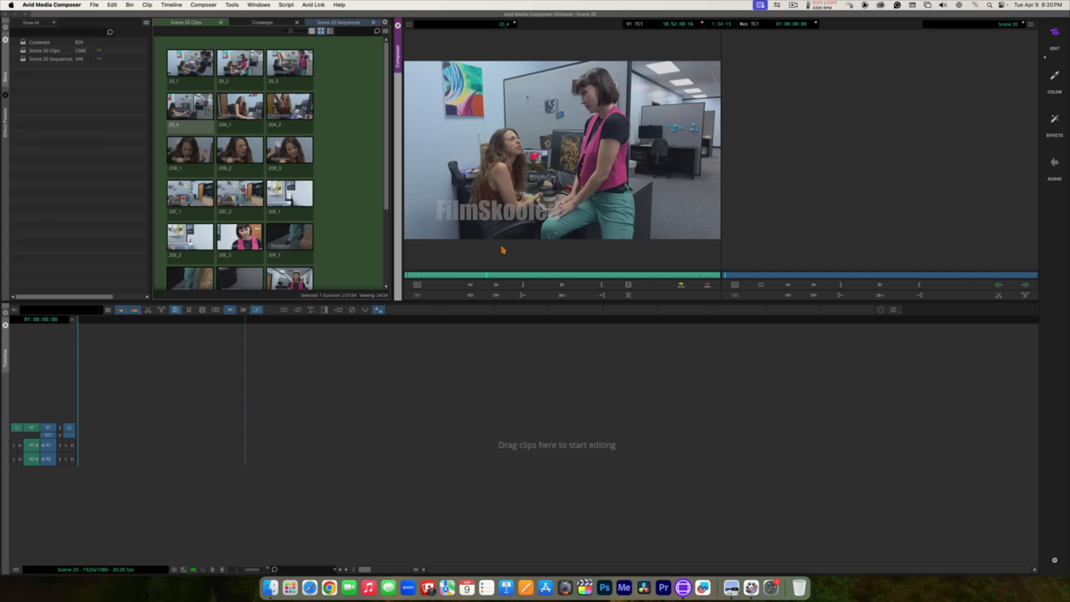
Step: Move clip 20_4 back to just after the slate and play it until the coworker walks in with the bag
drag(484, 277, 433, 272)
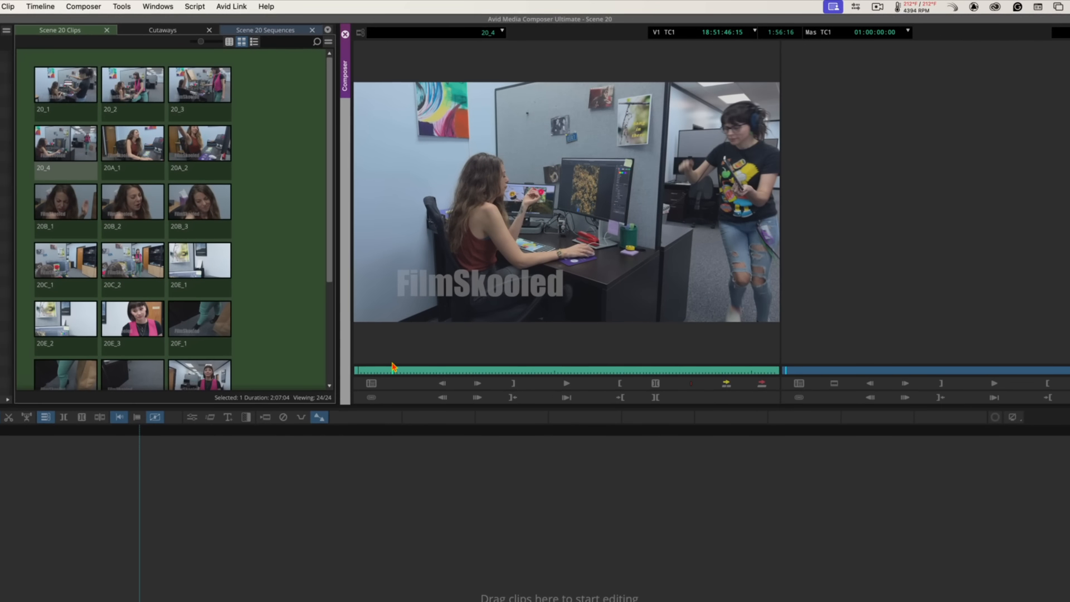
click(392, 367)
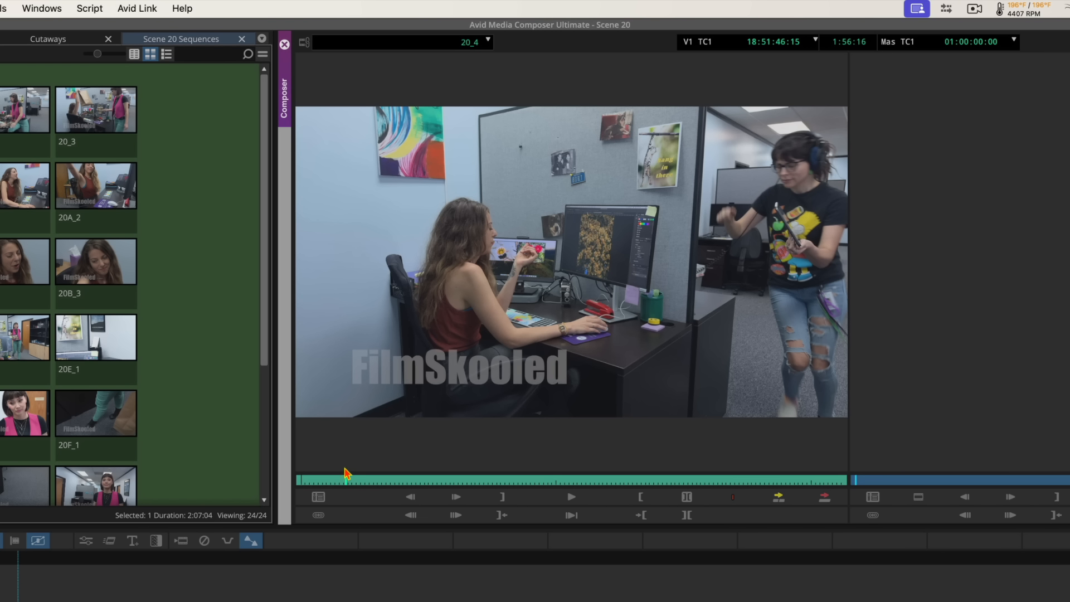
key(space)
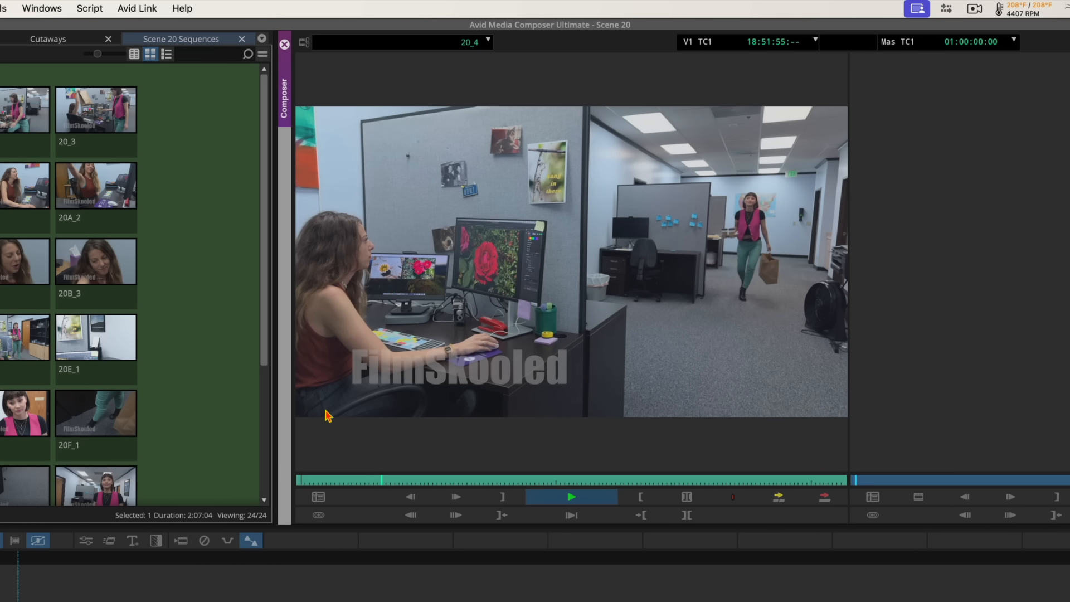
key(space)
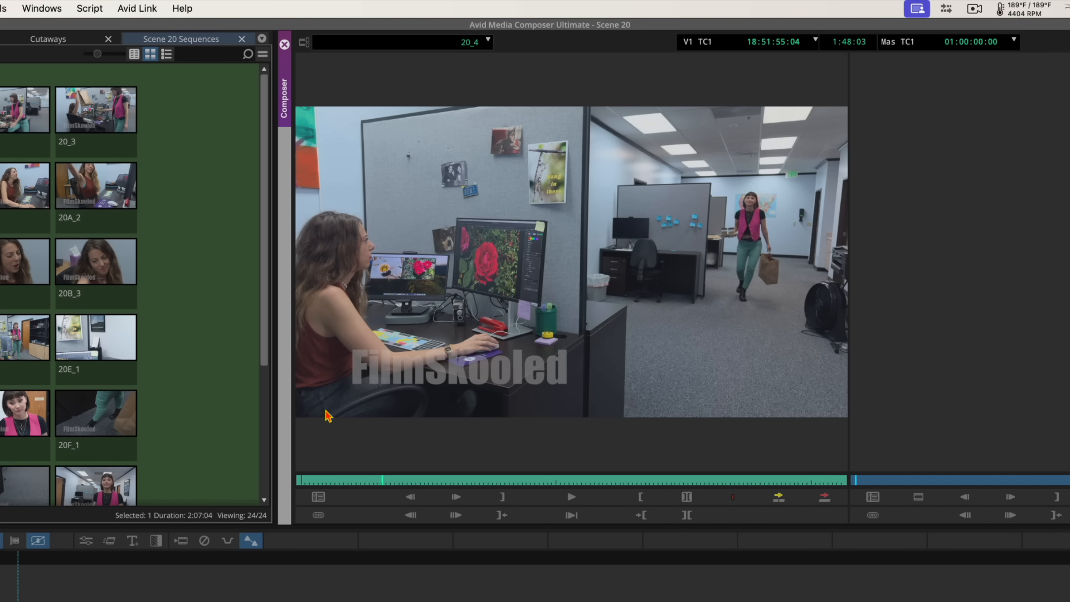
Step: Rewind and replay clip 20_4 around the coworker's entrance, and mark the IN point at 18:51:55:01
key(j)
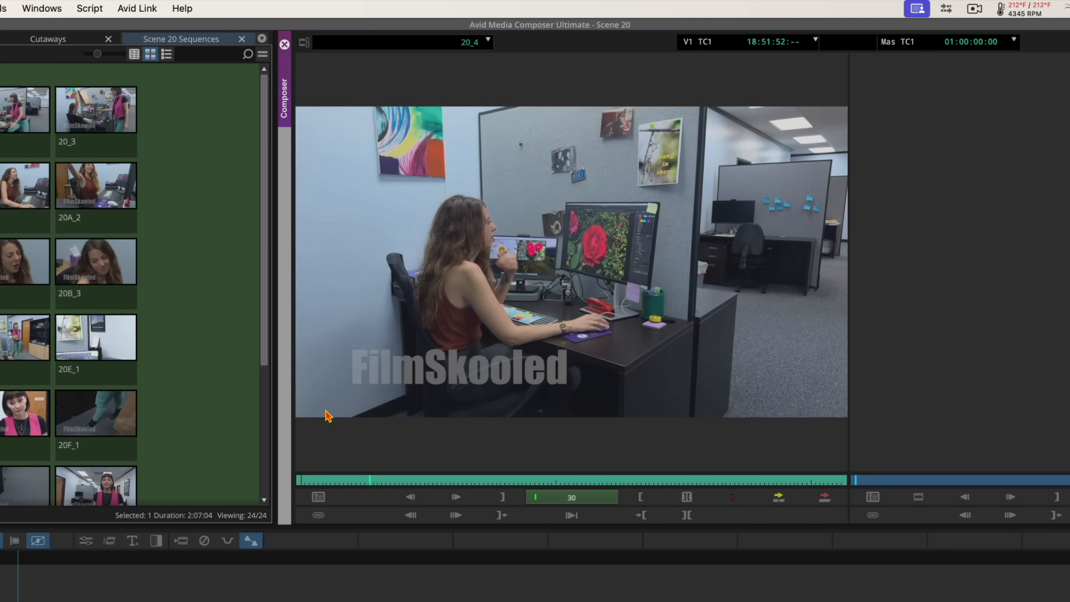
key(k)
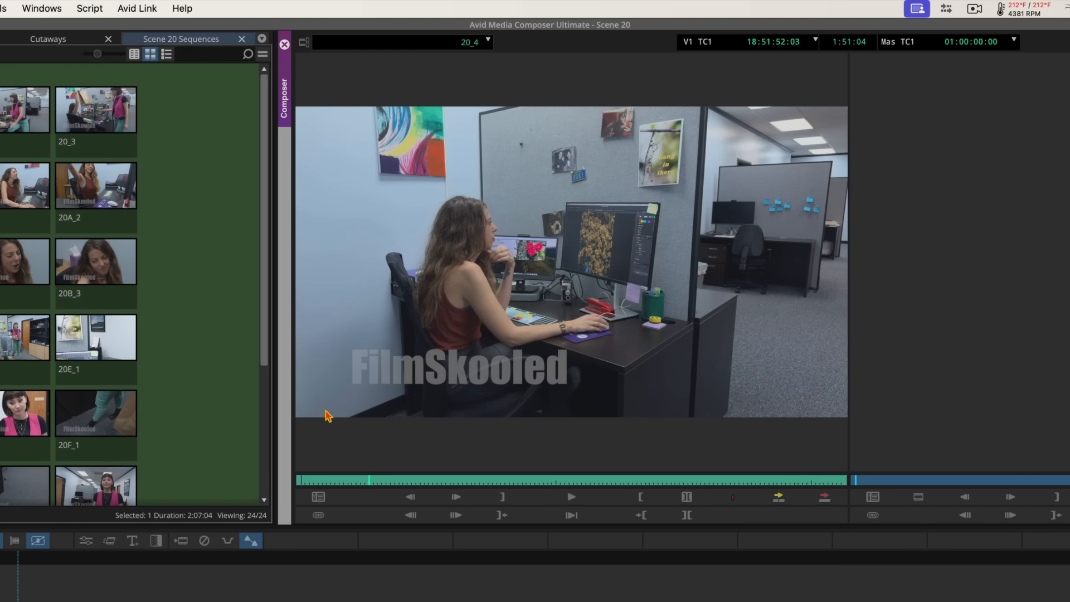
key(l)
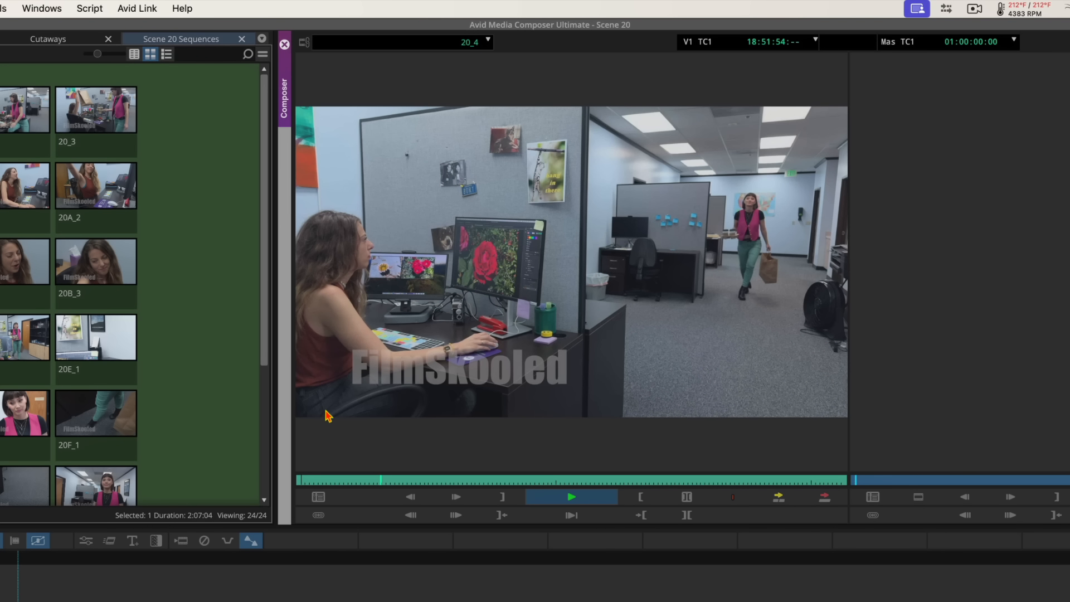
key(k)
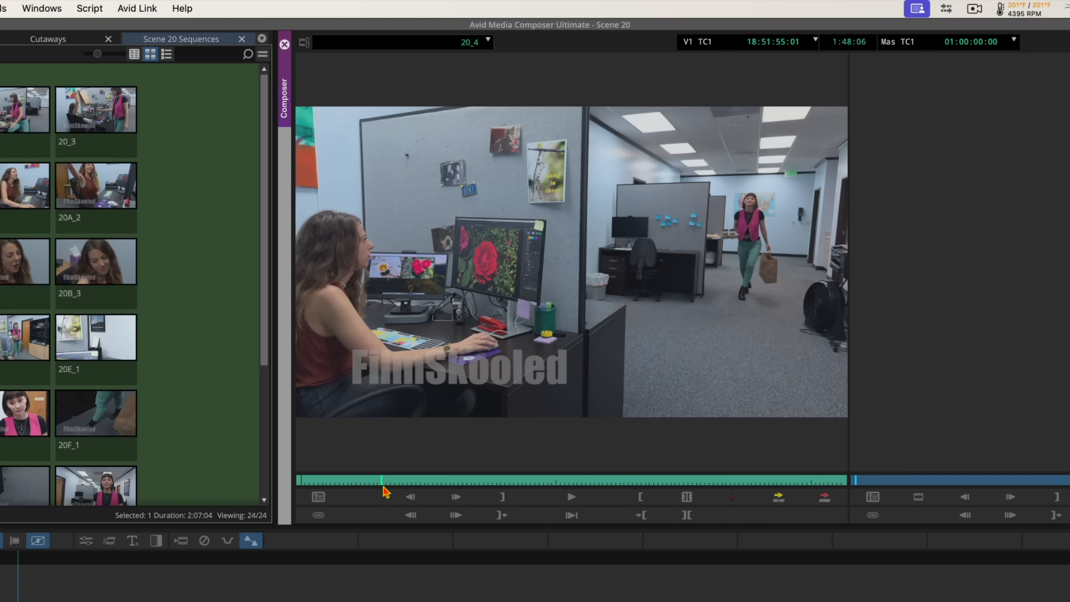
click(504, 497)
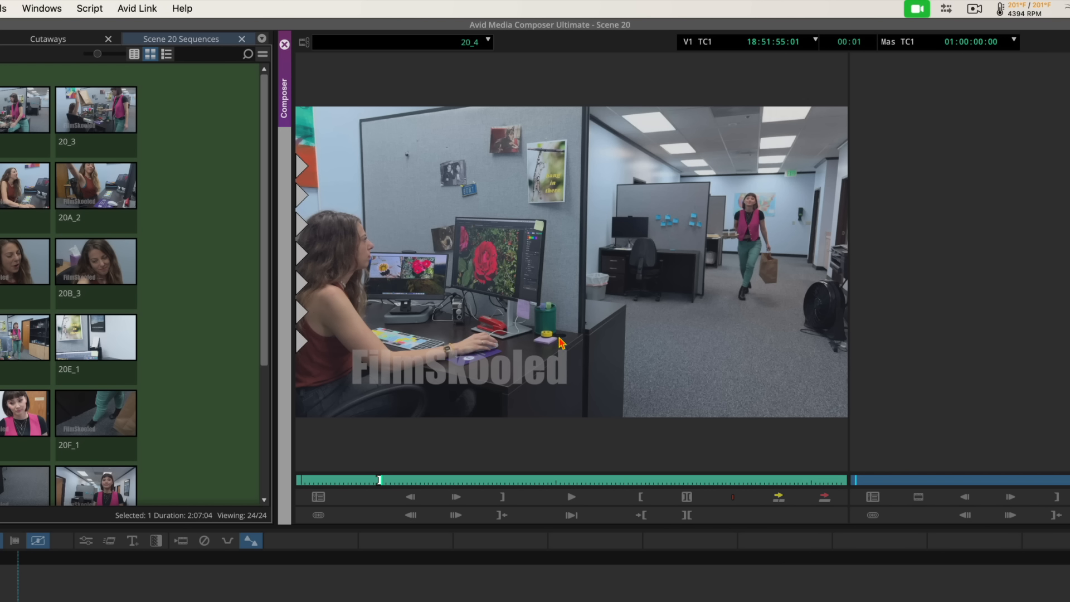
Step: Play clip 20_4 on to the bag handoff and step back frame by frame to 18:52:02:15
key(space)
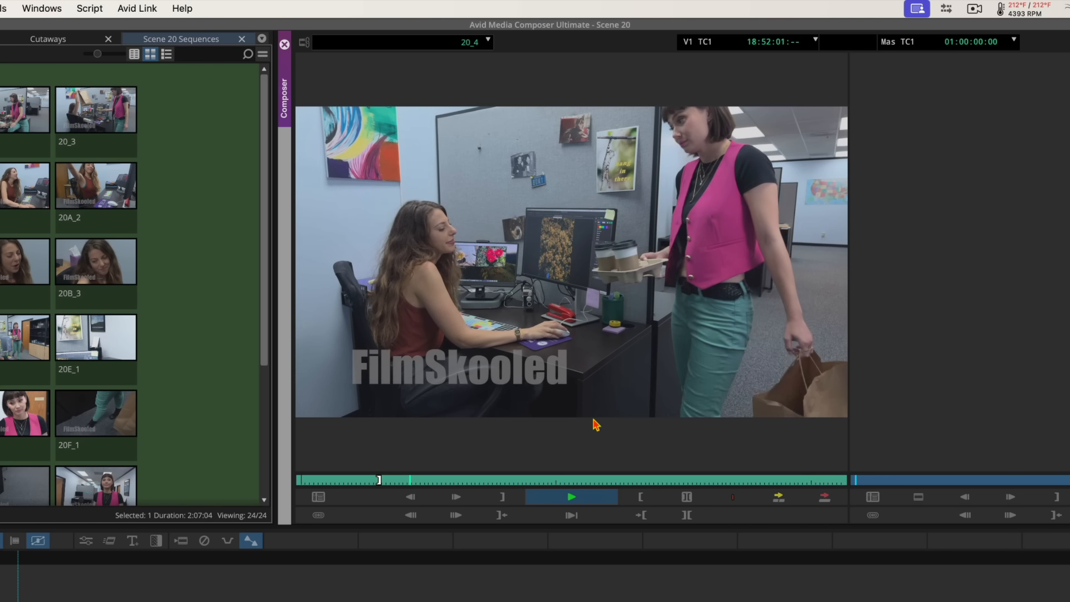
key(space)
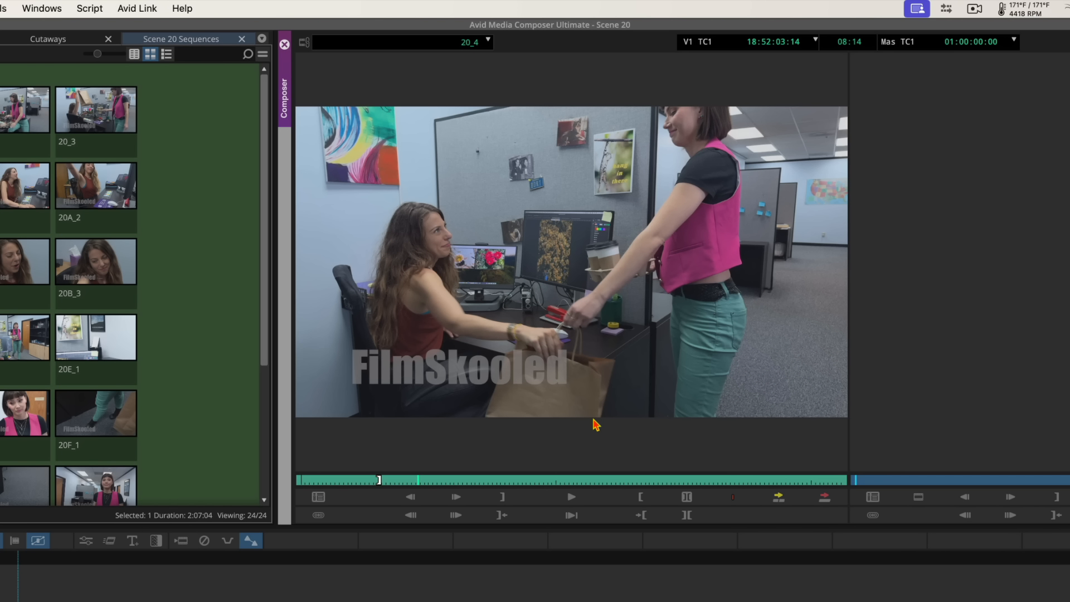
key(Right)
key(Right)
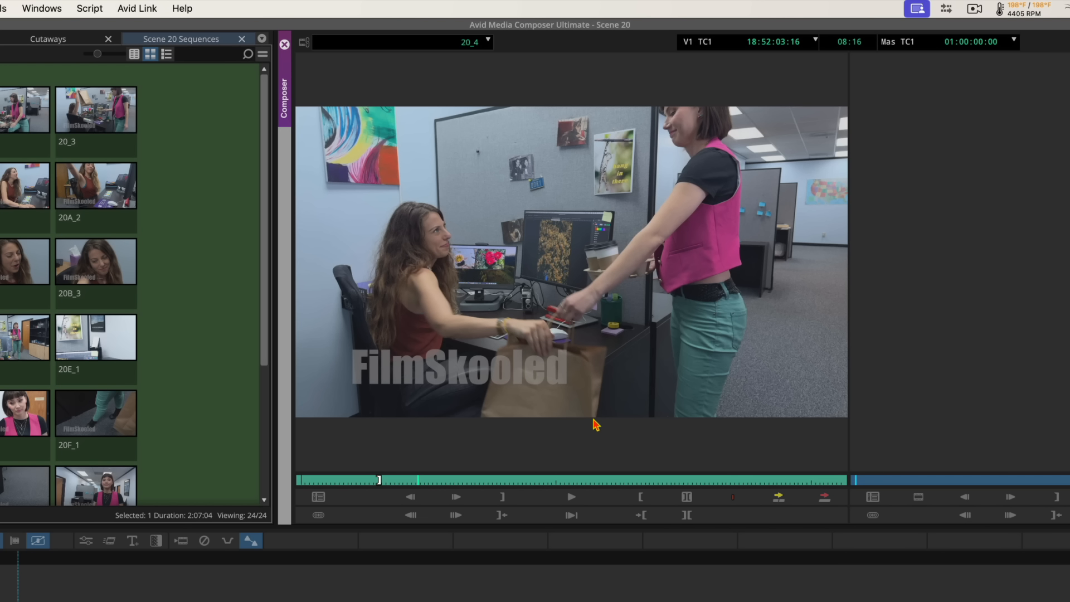
key(Left)
key(Left)
key(Left)
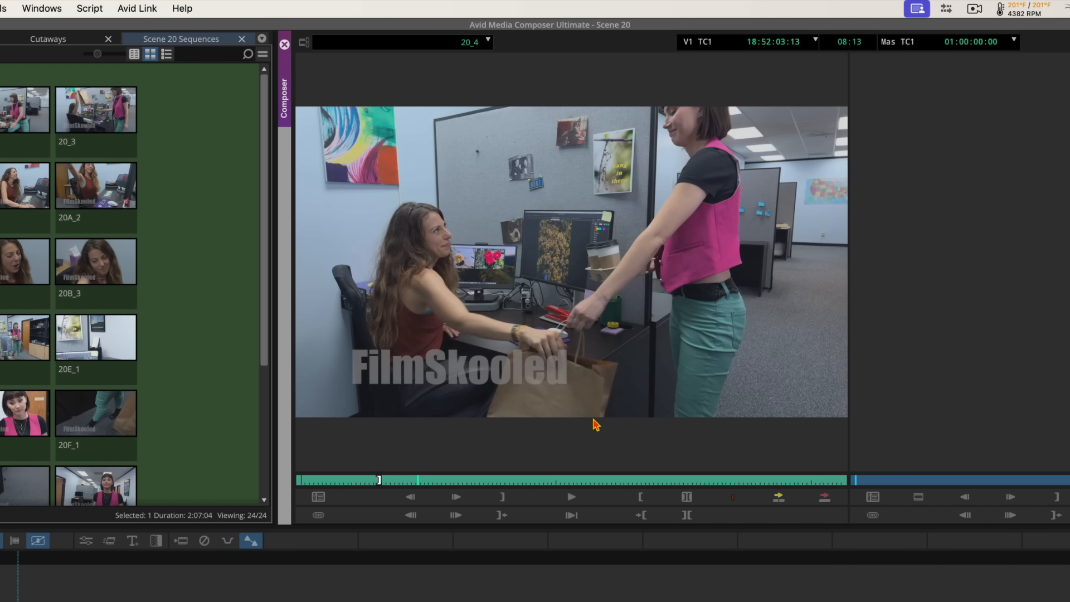
key(Left)
key(Left)
key(Left)
key(Left)
key(Left)
key(Left)
key(Left)
key(Left)
key(Left)
key(Left)
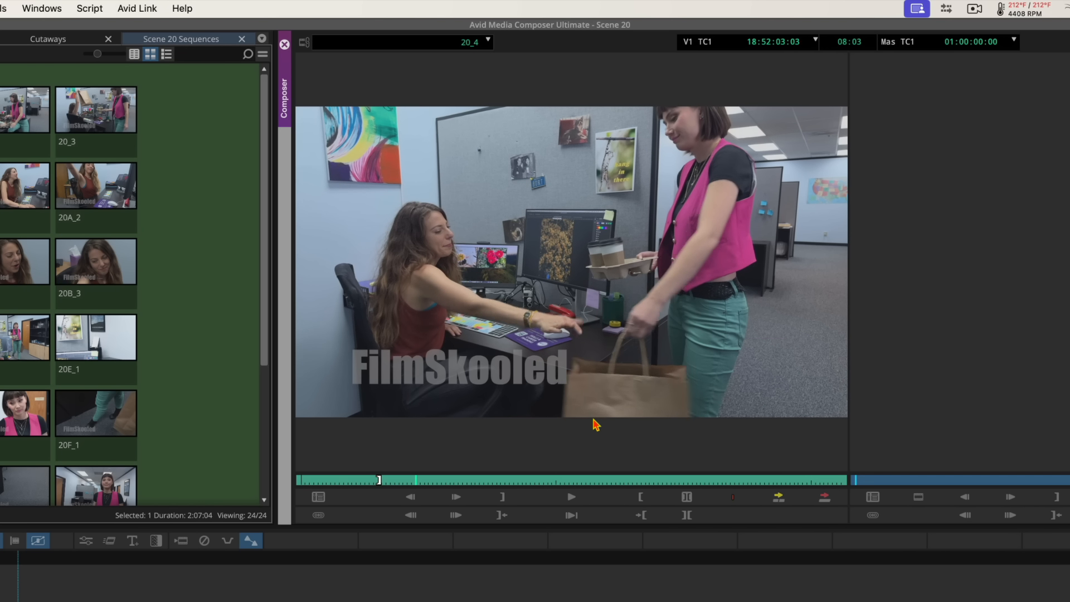
key(Left)
key(Left)
key(Left)
key(Left)
key(Left)
key(Left)
key(Left)
key(Left)
key(Left)
key(Left)
key(Left)
key(Left)
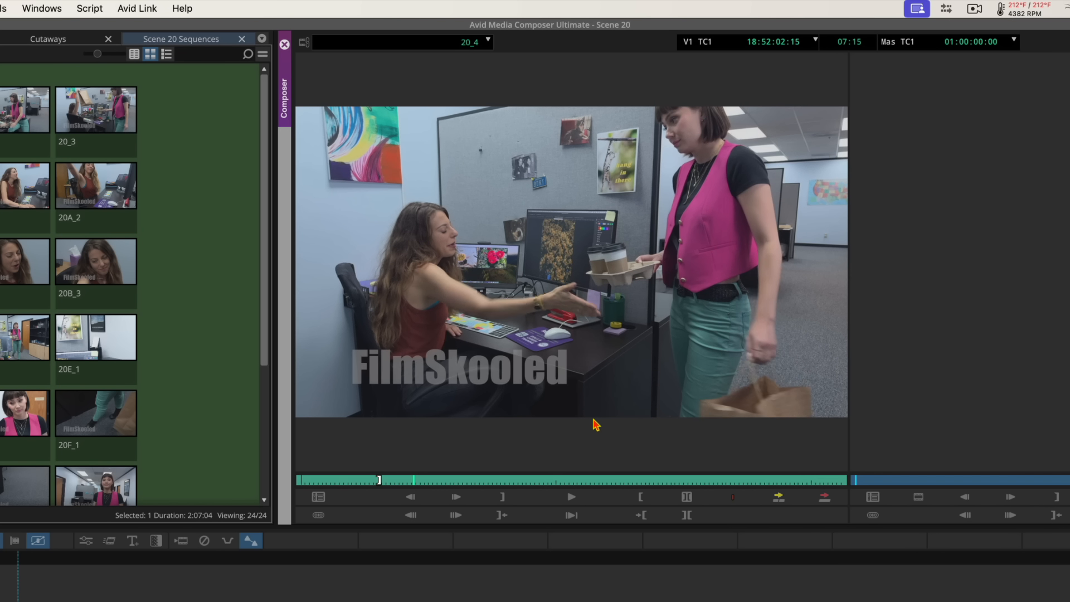
Step: Step clip 20_4 forward to the bag handoff at 18:52:03:13 and mark the OUT point
key(Right)
key(Right)
key(Right)
key(Right)
key(Right)
key(Right)
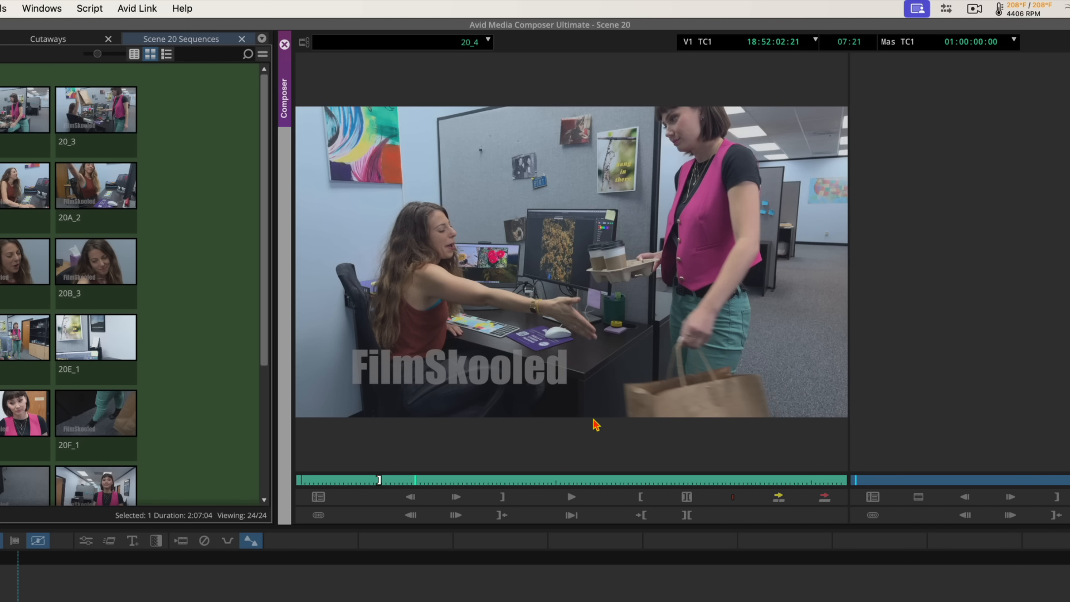
key(Right)
key(Right)
key(Right)
key(Right)
key(Right)
key(Right)
key(Right)
key(Right)
key(Right)
key(Right)
key(Right)
key(Right)
key(Right)
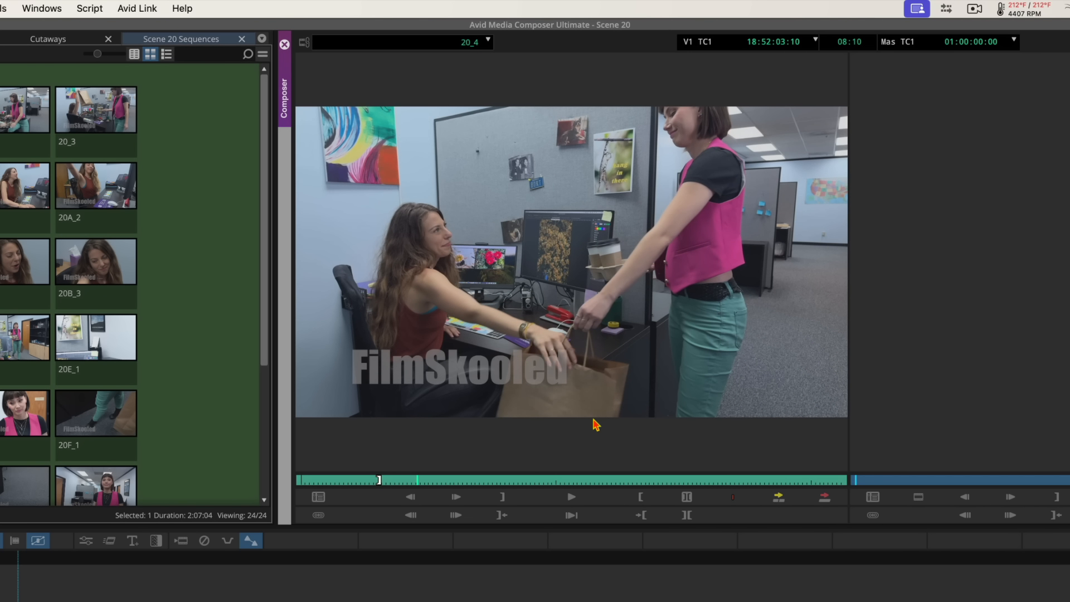
key(Right)
key(Right)
key(Right)
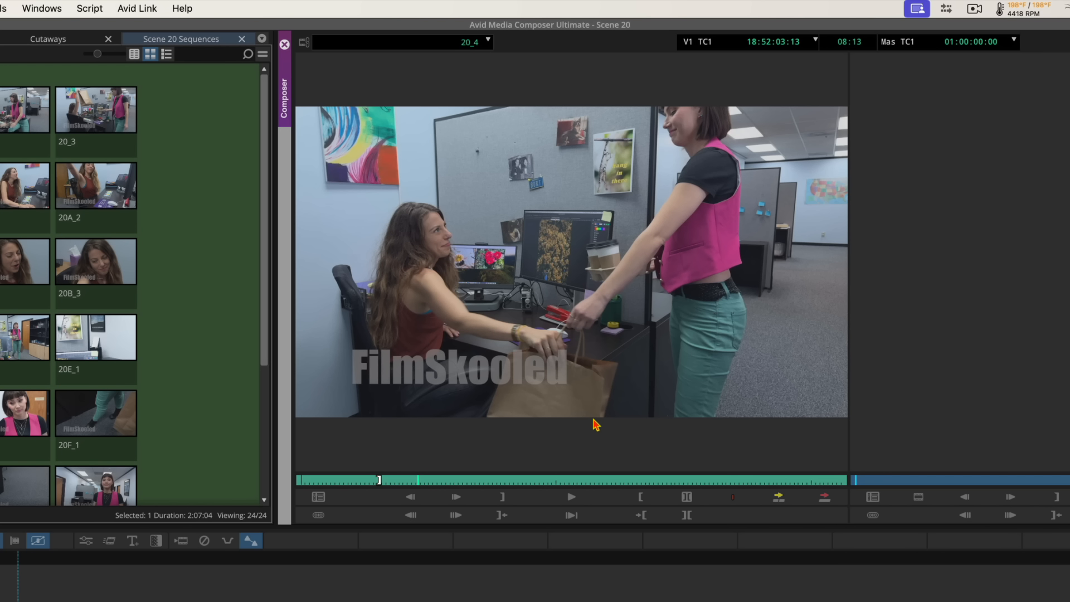
click(640, 497)
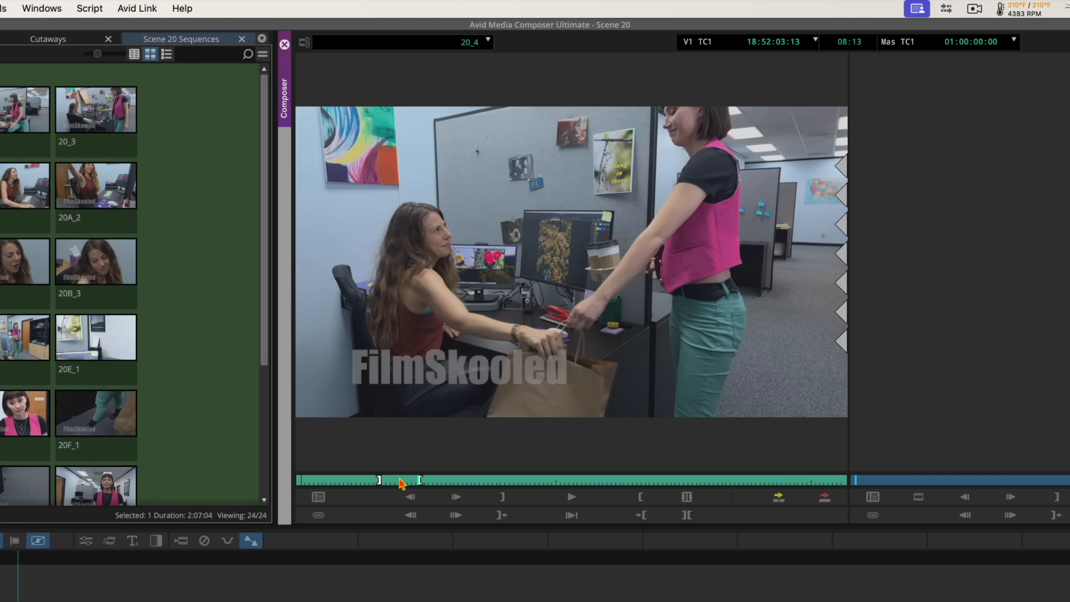
Step: Preview the marked section of clip 20_4 and edit it into the empty timeline, accepting the 1080p/24 project format
click(571, 517)
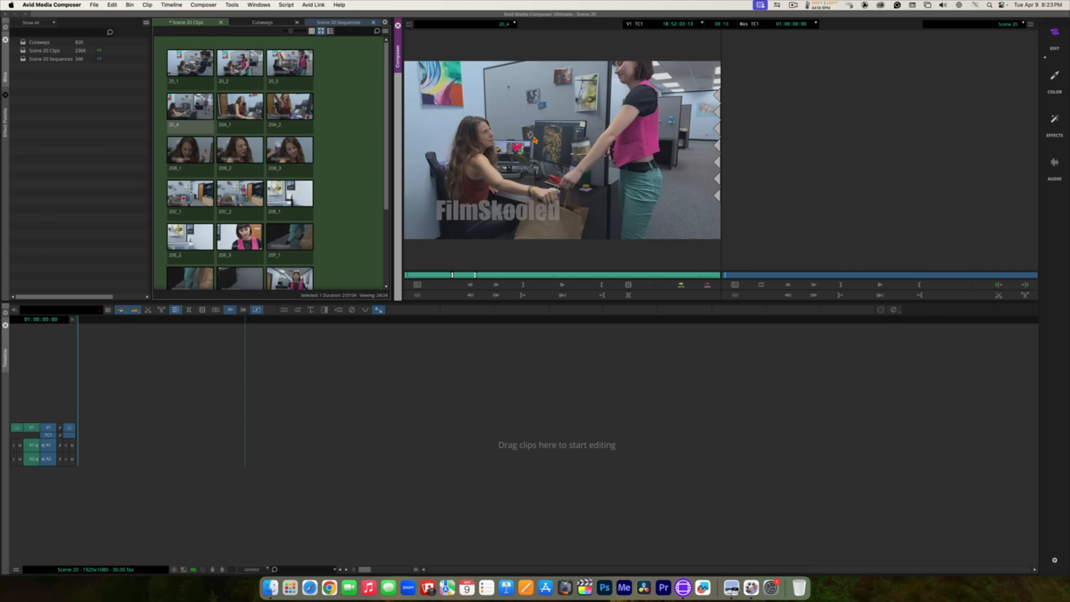
click(320, 446)
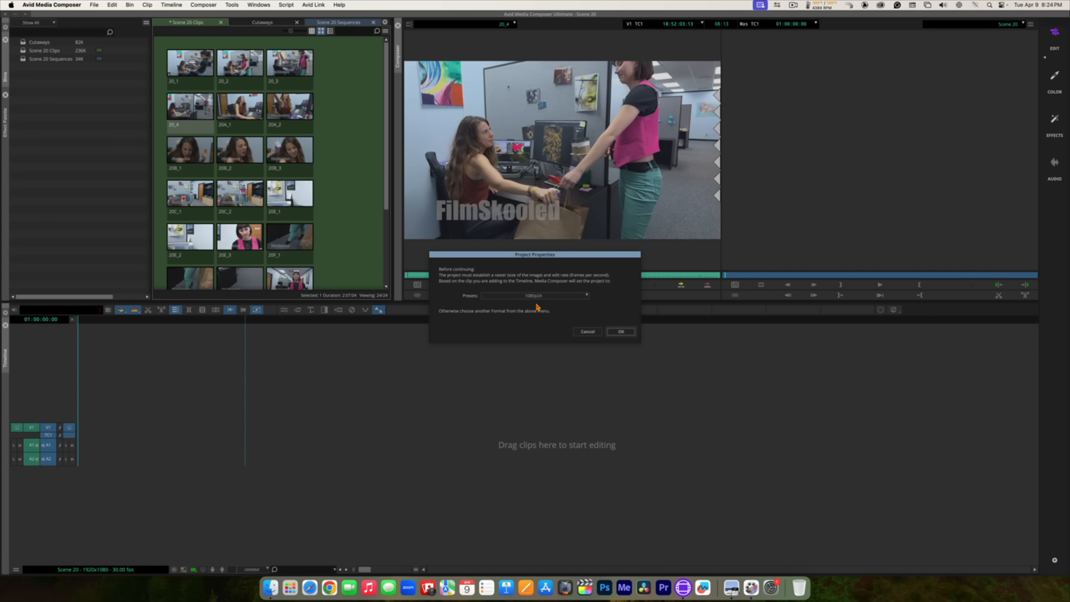
click(622, 331)
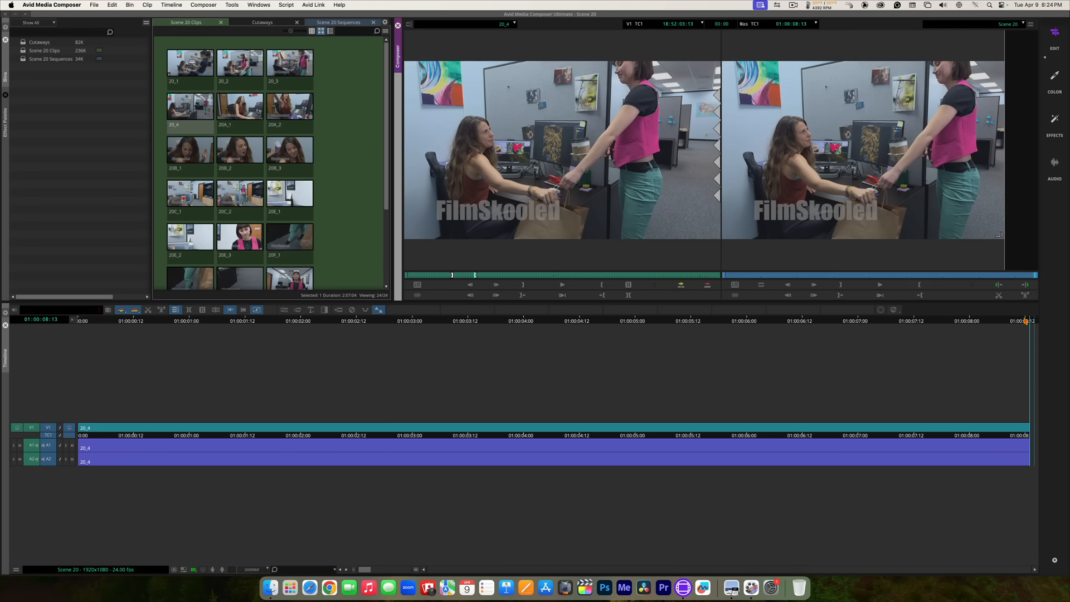
Step: Return the sequence to its start and play it through to the end
drag(1024, 322, 81, 324)
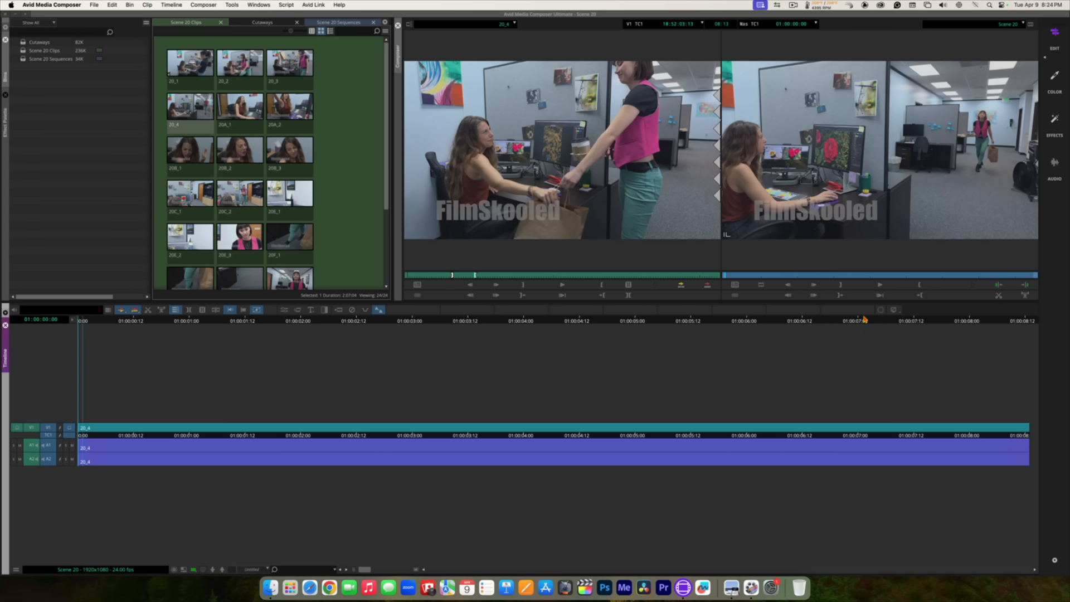
click(880, 286)
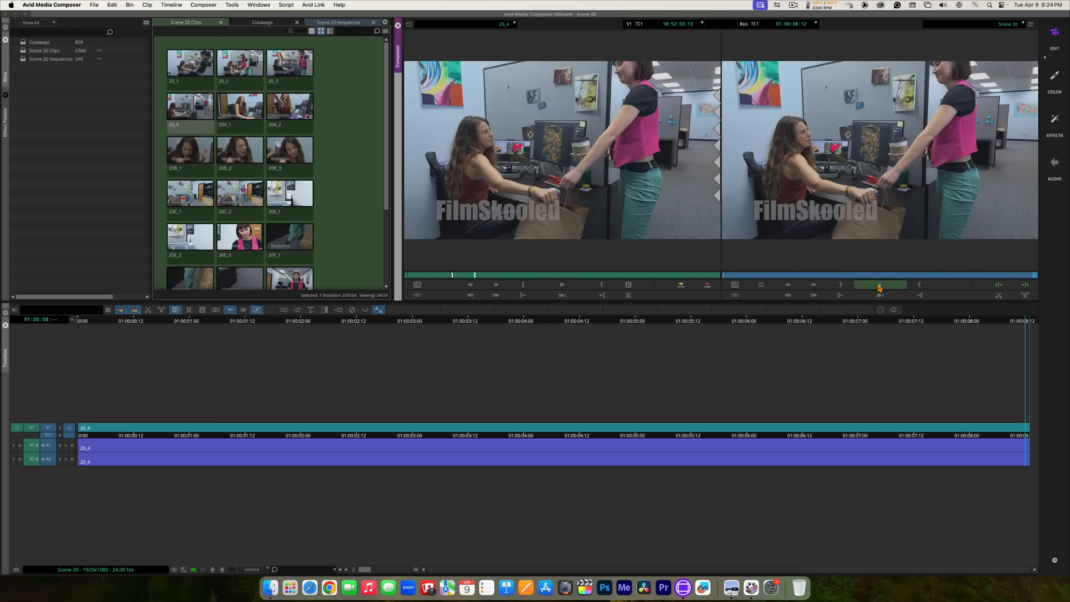
click(880, 287)
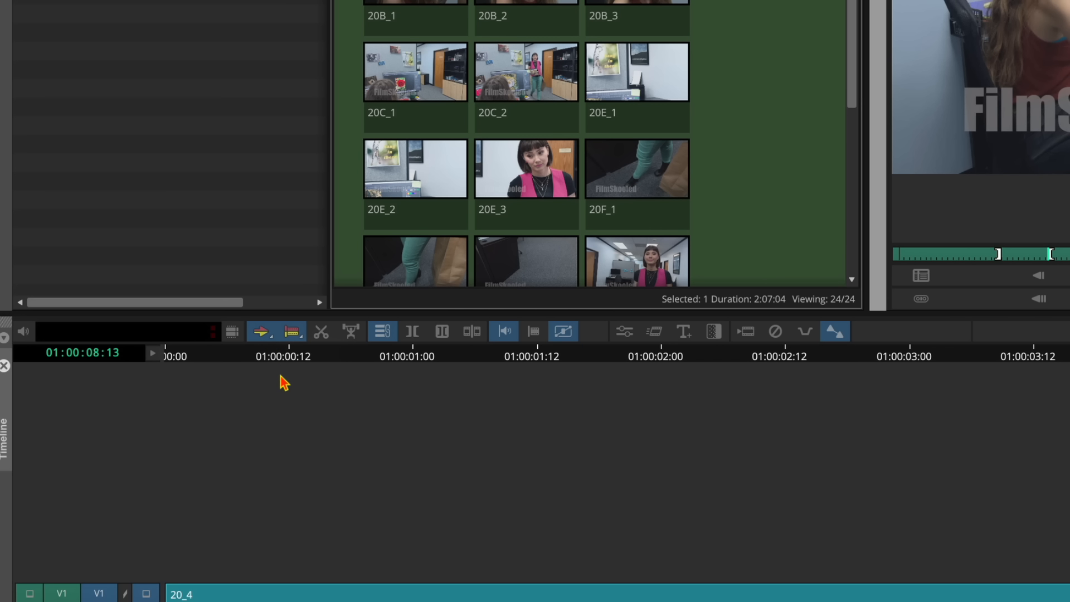
Step: Turn off the segment mode tools and scrub over the timeline tracks to 01:00:05:01
click(262, 337)
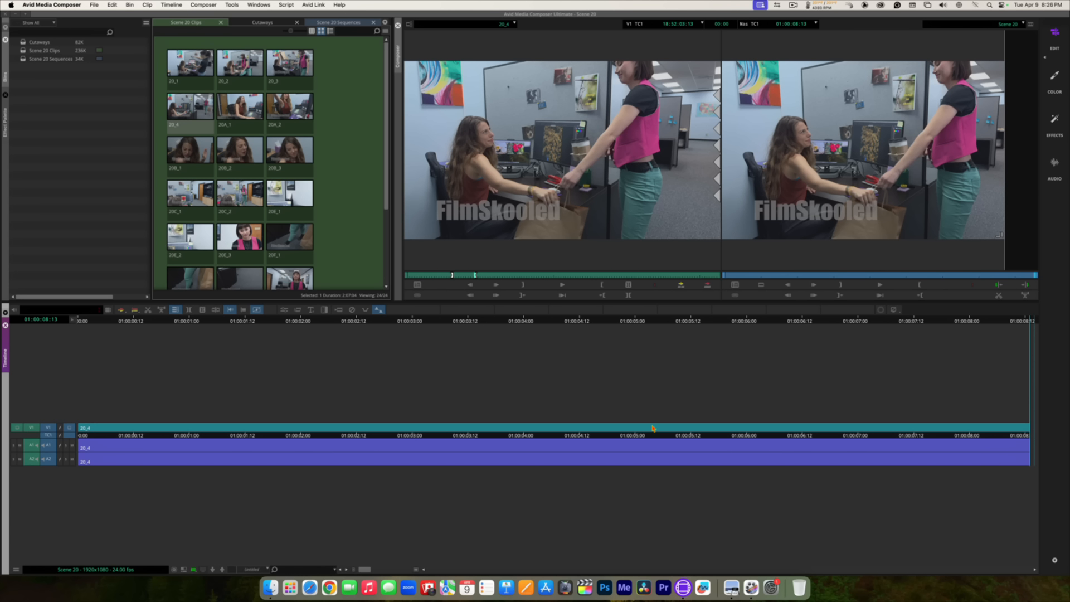
drag(683, 451, 465, 445)
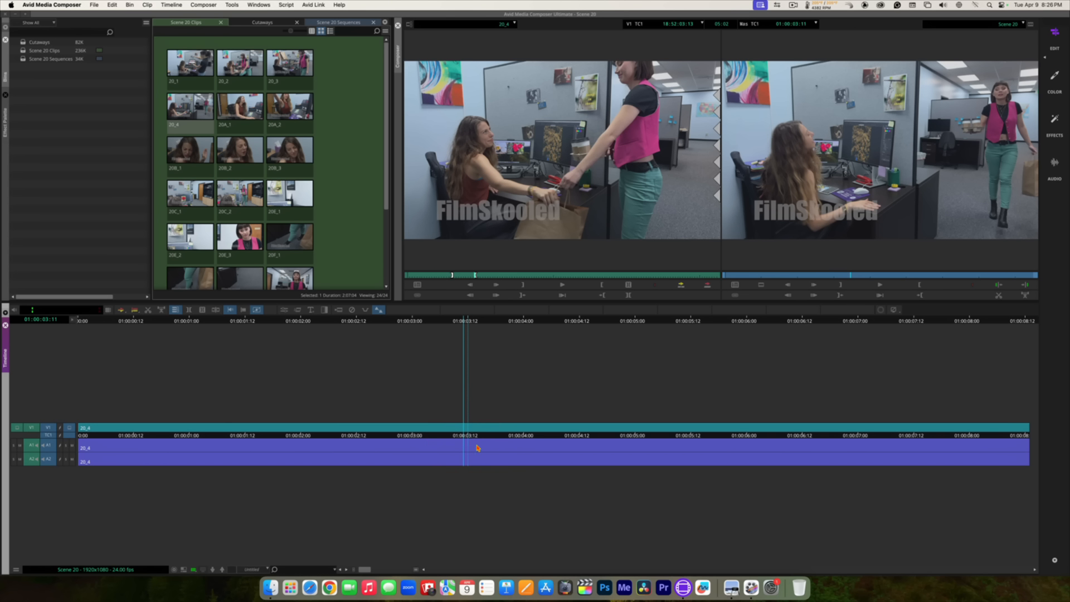
drag(555, 448, 639, 437)
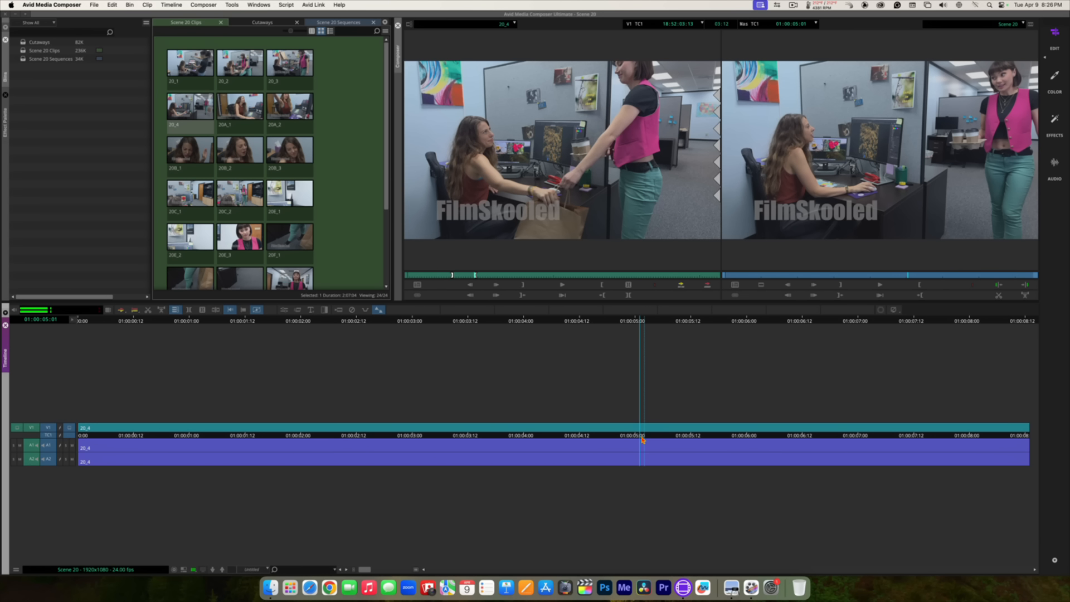
click(641, 438)
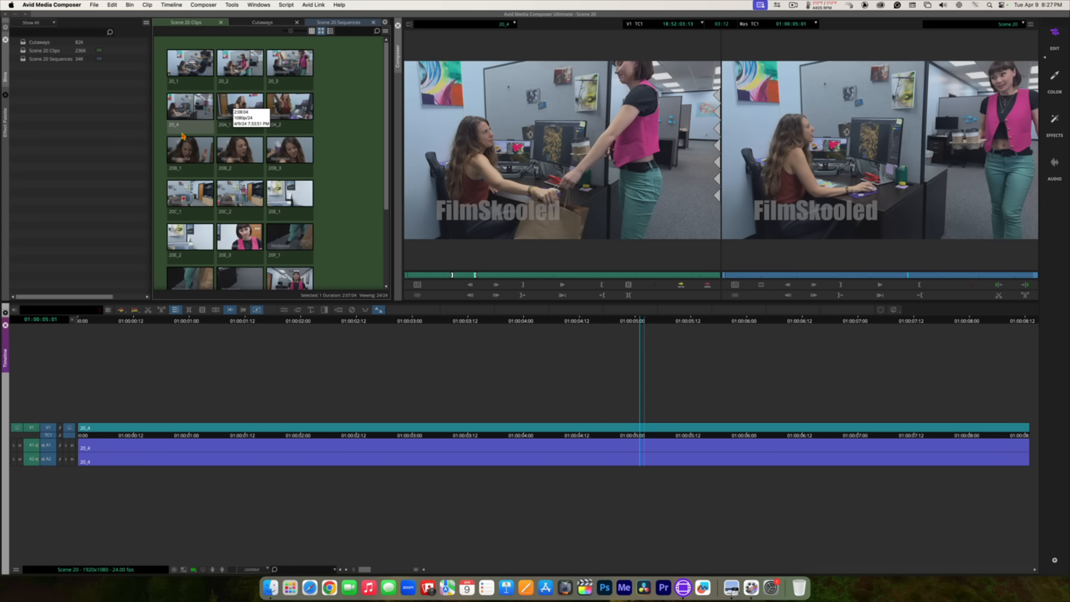
Step: Load clip 20A_2 into the source monitor and play it to where the woman gestures beside the bag
click(234, 111)
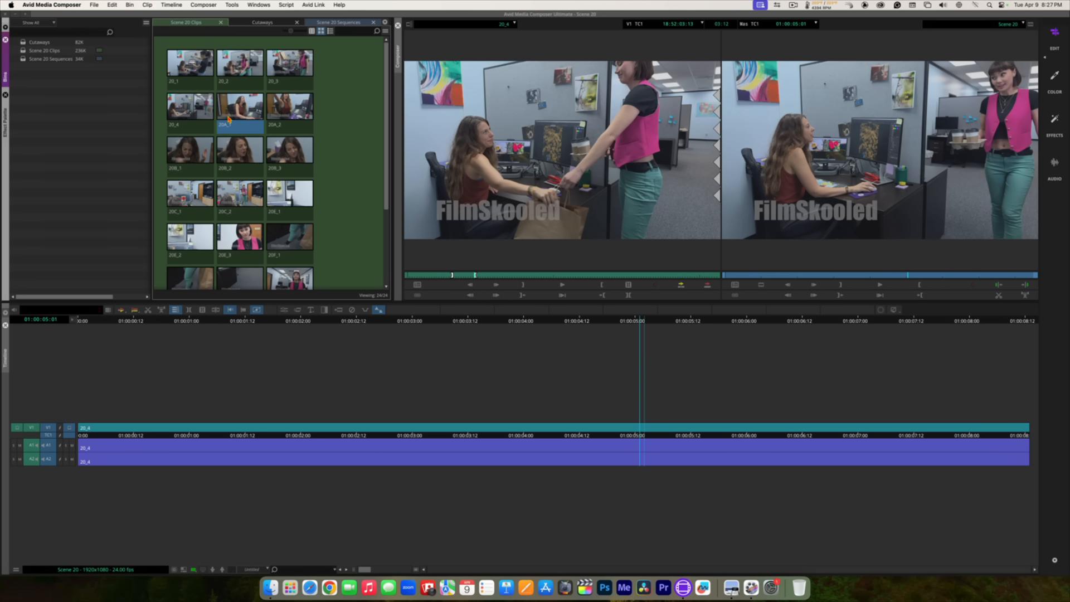
double_click(288, 106)
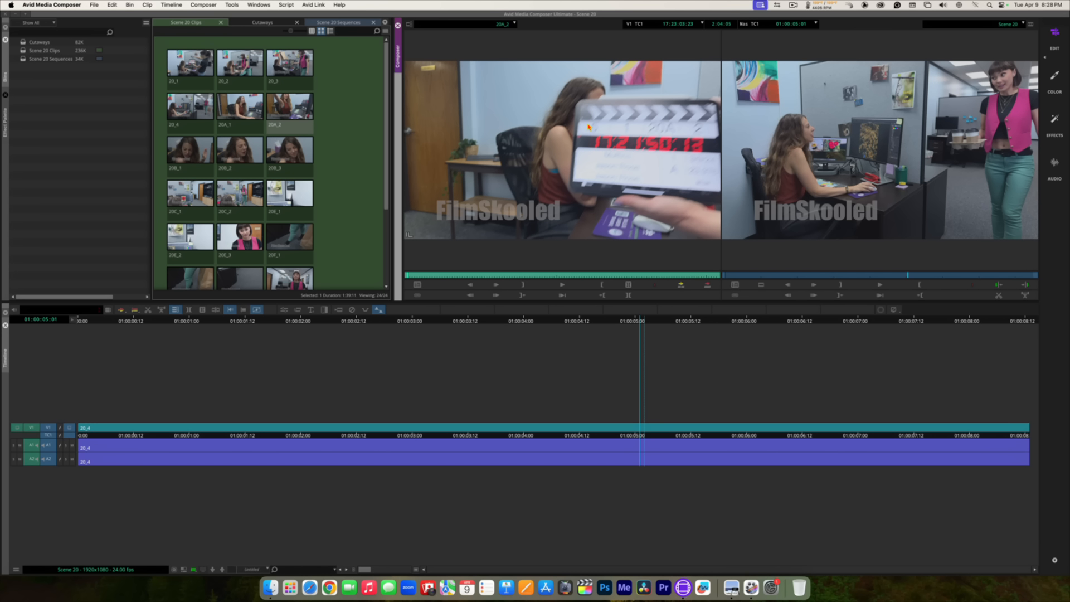
key(space)
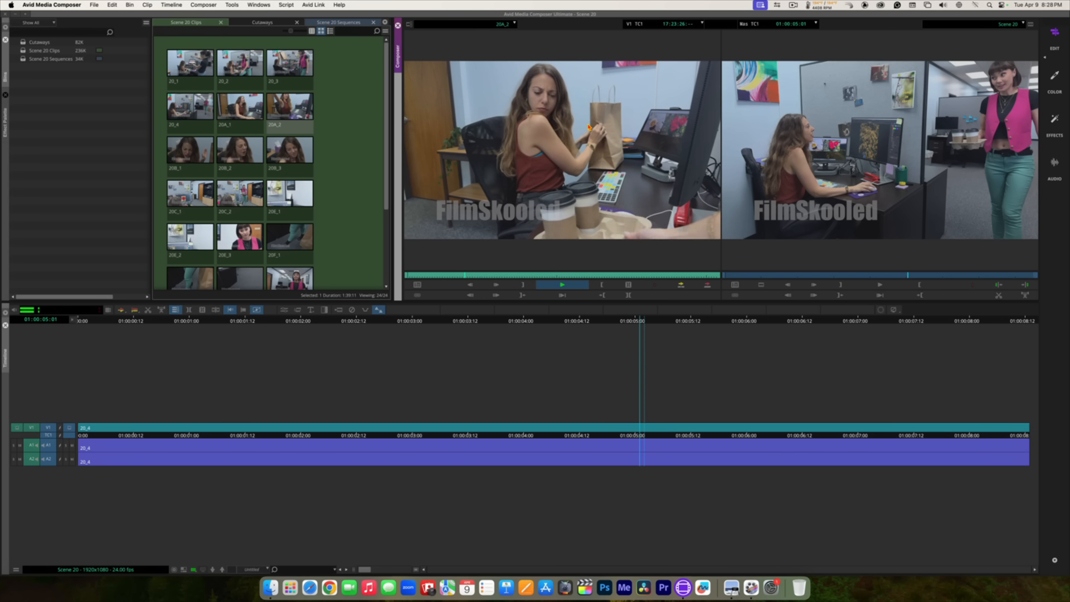
key(space)
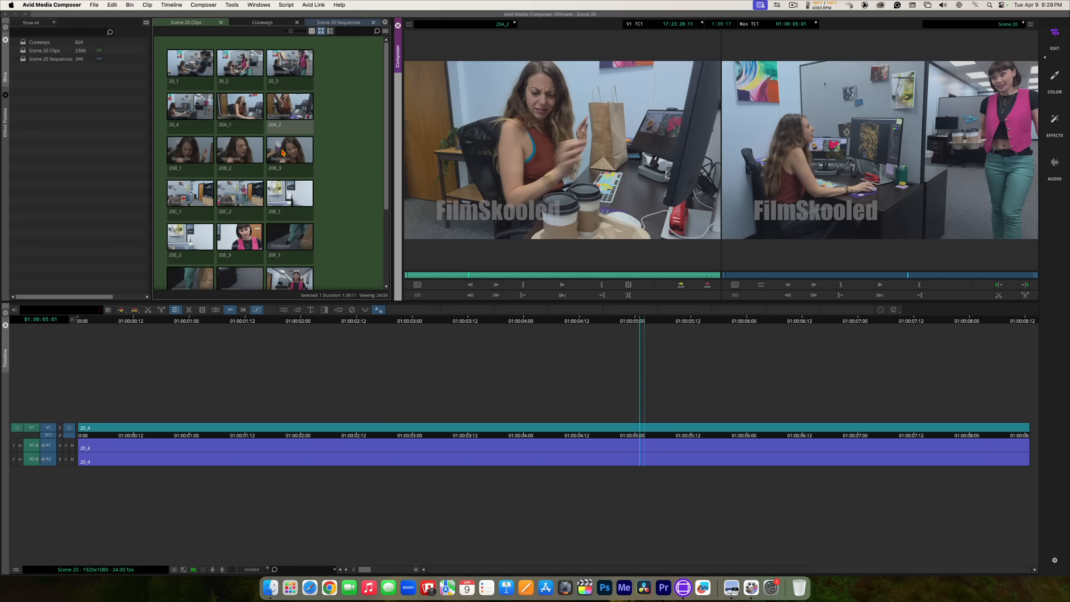
Step: Load clip 20A_1, skip past the slate and review the moment around 17:20:45:04 where the woman raises her arm
double_click(237, 106)
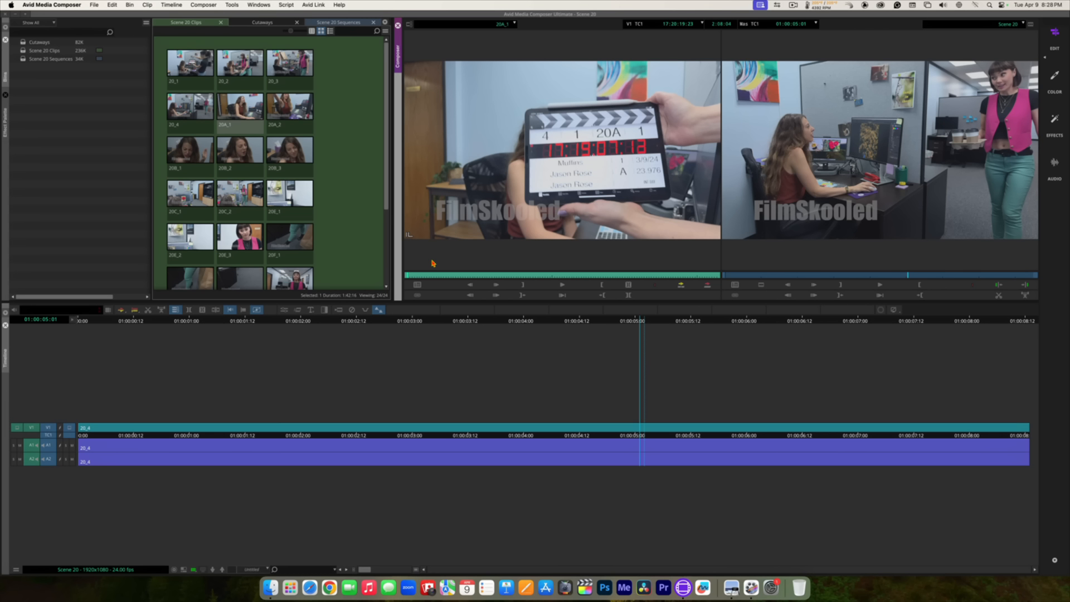
drag(411, 276, 446, 276)
key(space)
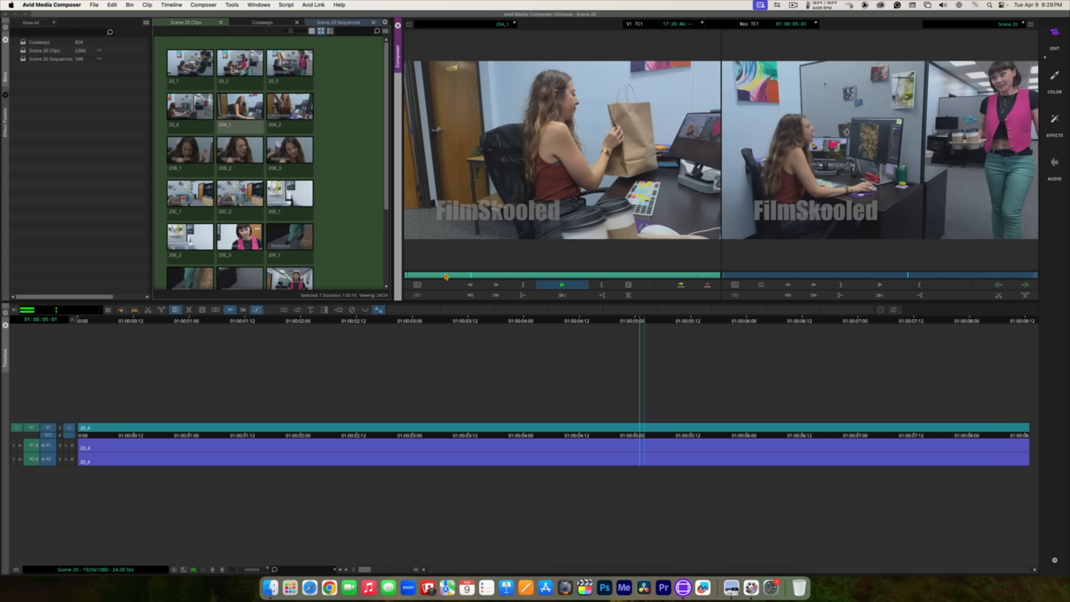
key(space)
key(j)
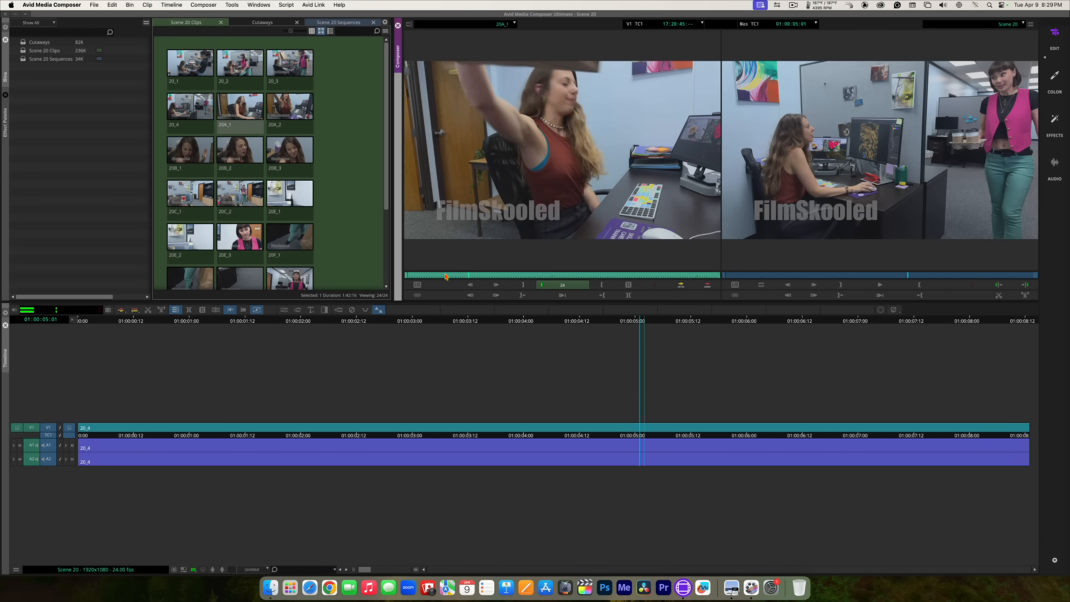
key(space)
key(space)
key(space)
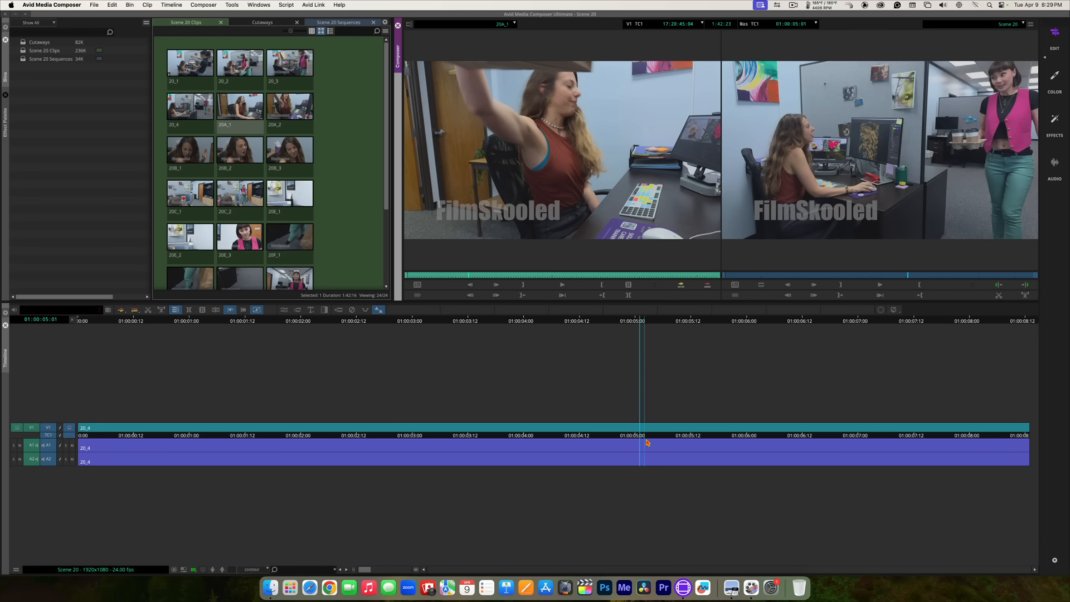
Step: Park the sequence playhead at the end of 20_4 and mark an In point in source clip 20A_1 at 17:20:44:21
click(771, 435)
drag(772, 435, 1063, 436)
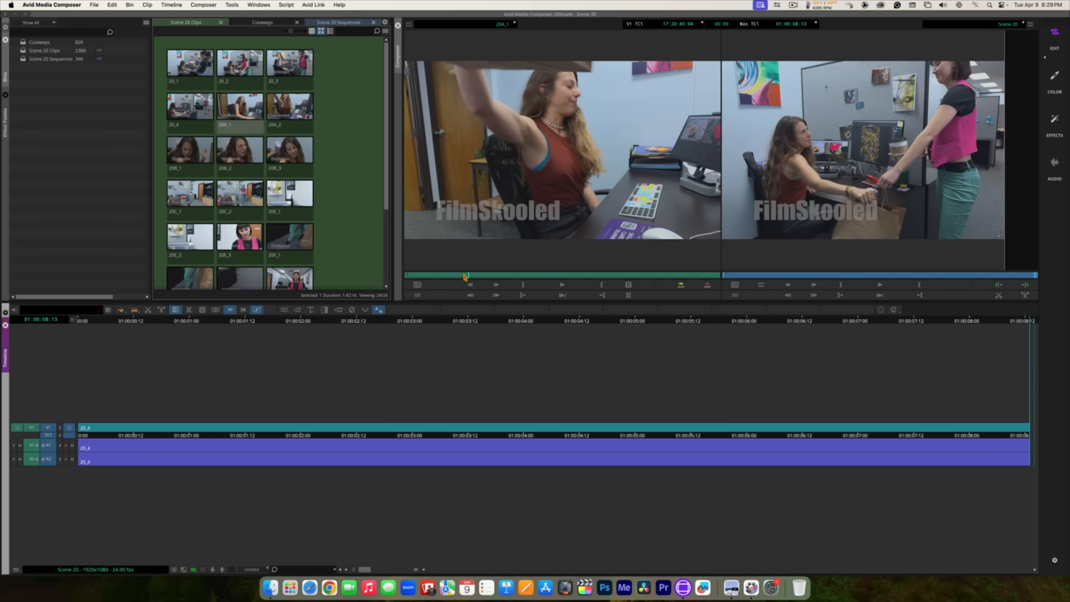
drag(469, 275, 468, 275)
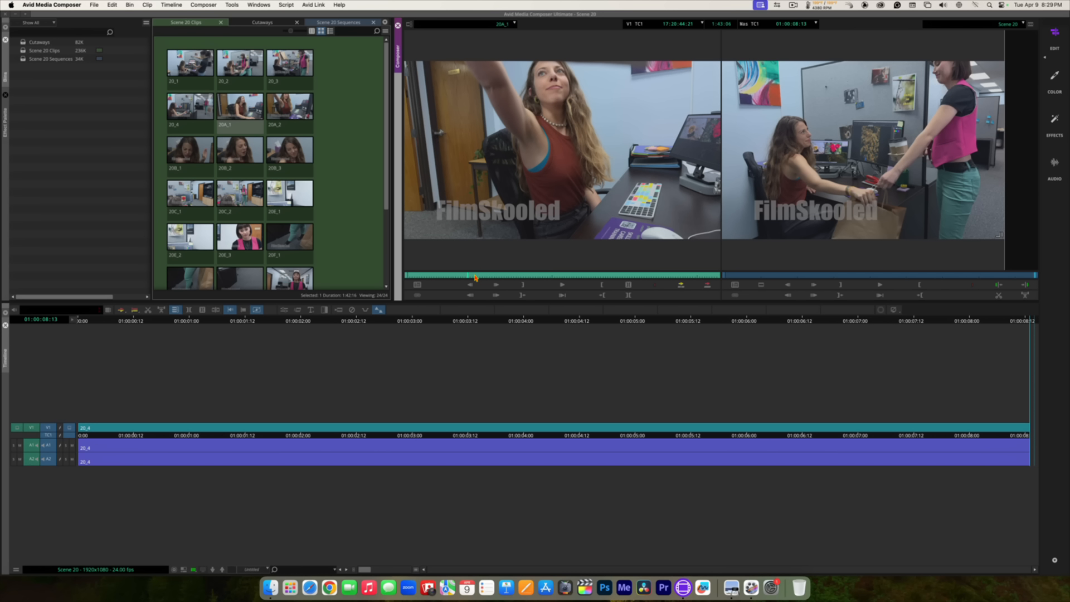
key(i)
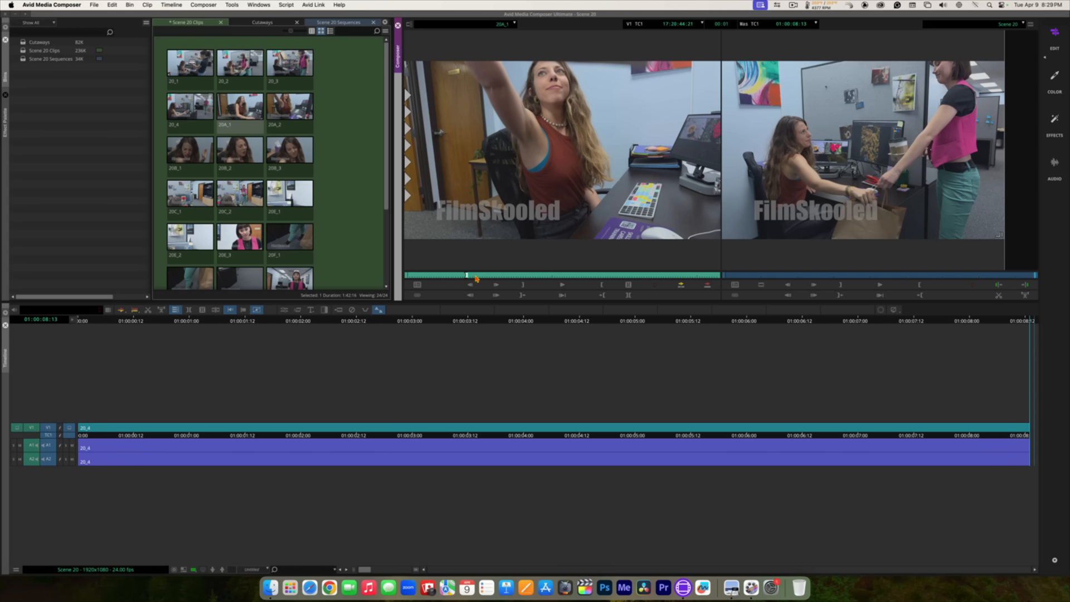
Step: Play 20A_1 past the woman's gesture beside the bag, refine frame by frame, mark an Out point at 17:20:48:04 and preview the marked range
key(space)
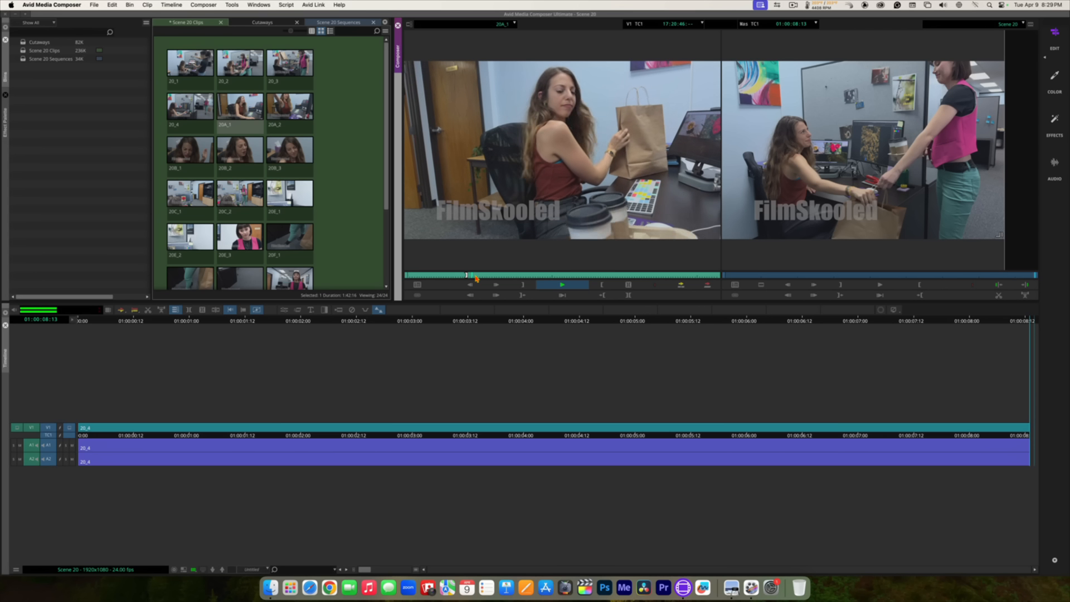
key(space)
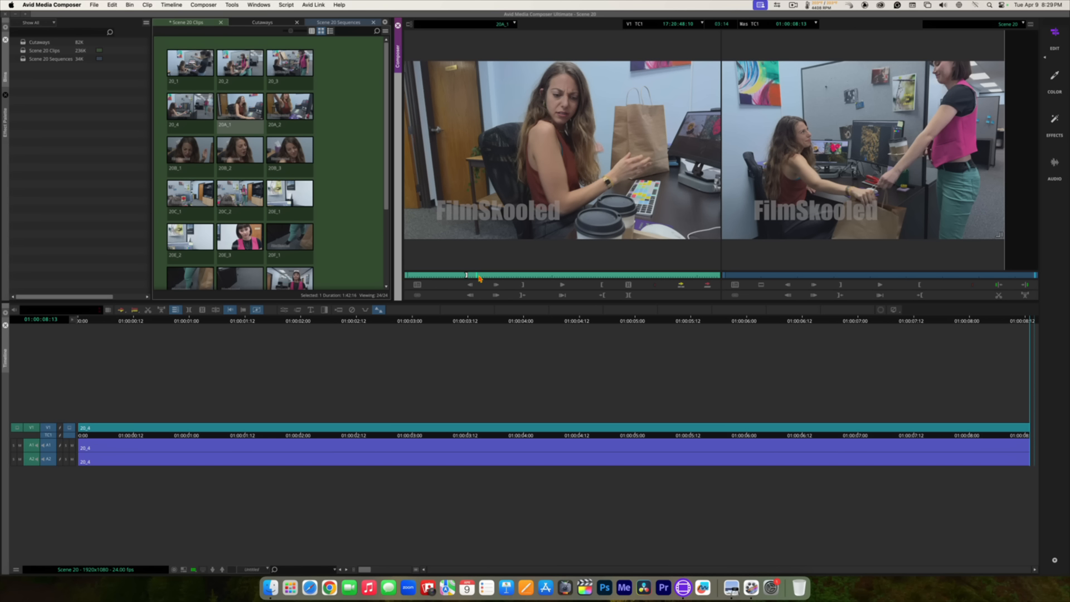
key(Right)
key(Right)
key(Right)
key(Right)
key(Right)
key(Right)
key(Right)
key(Right)
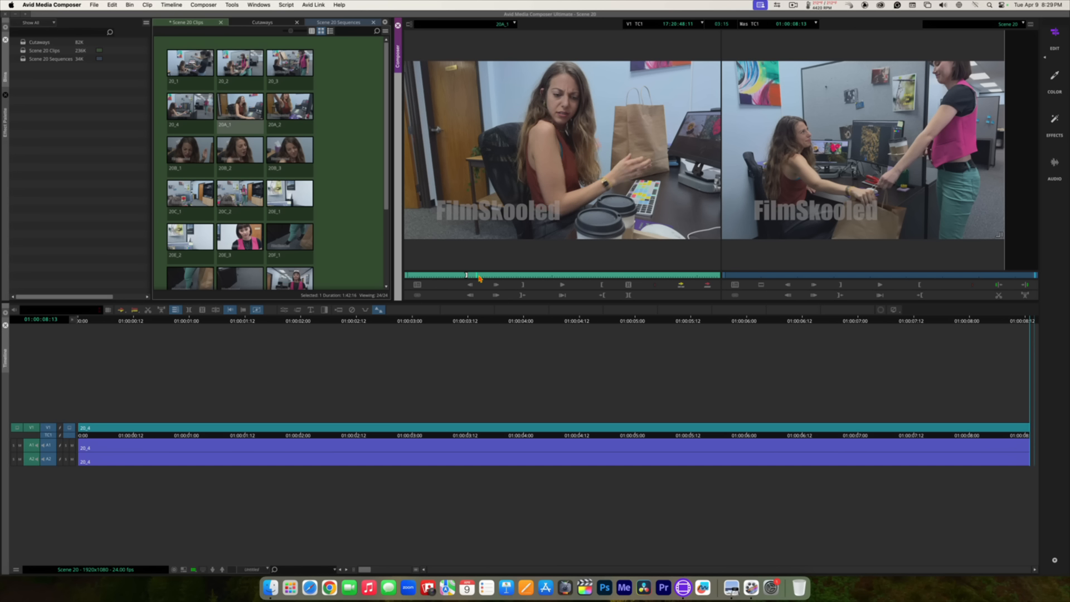
key(Left)
key(Left)
key(Left)
key(Left)
key(Left)
key(Left)
key(Left)
key(Left)
key(Left)
key(Left)
key(Left)
key(Left)
key(Left)
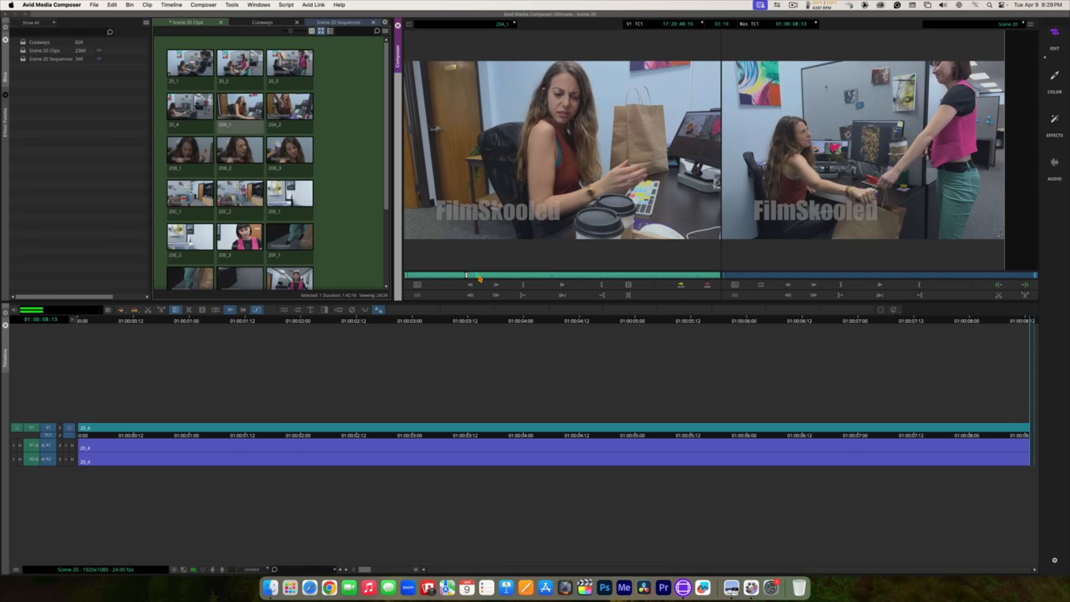
key(Left)
key(Left)
key(Left)
key(Left)
key(Left)
key(Left)
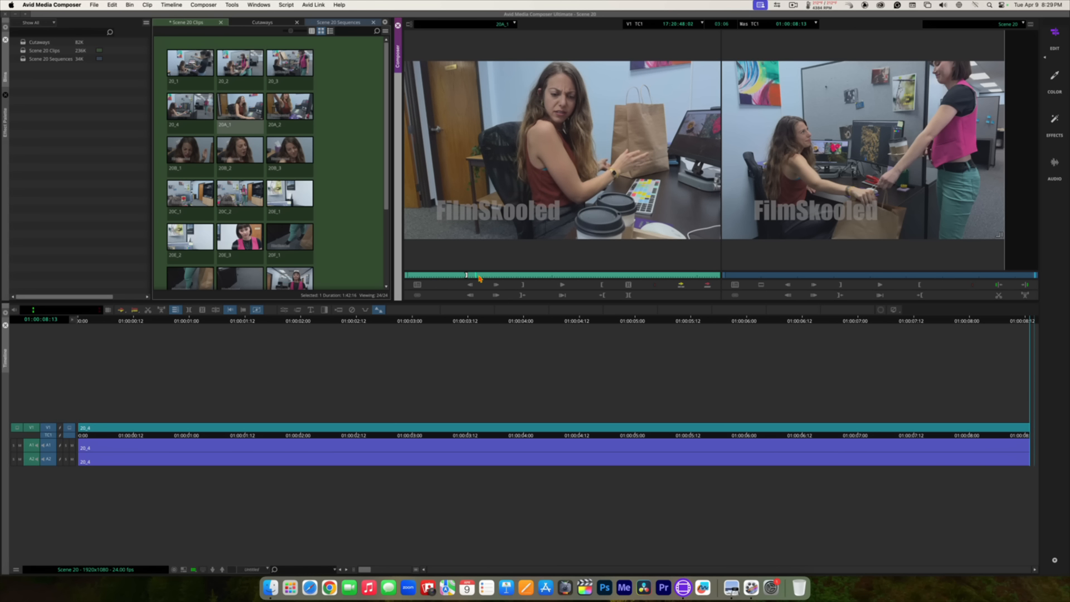
key(Right)
key(Right)
key(Right)
key(Right)
key(Right)
key(Right)
key(Right)
key(Right)
key(Right)
key(Right)
key(Right)
key(Left)
key(Left)
key(Left)
key(Left)
key(Left)
key(Left)
key(Left)
key(Left)
key(Left)
key(Left)
key(Left)
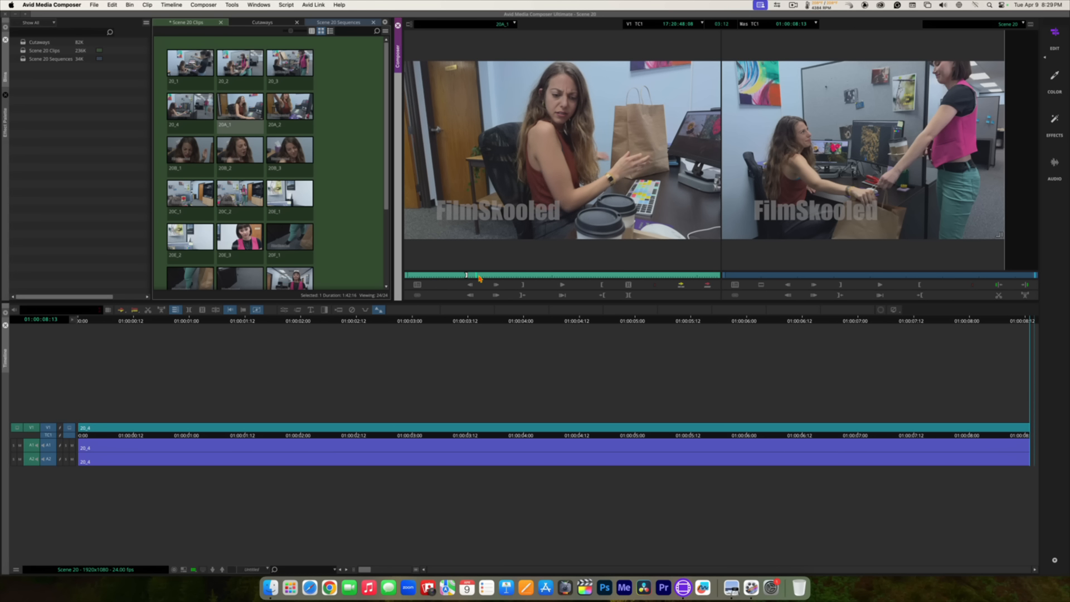
key(Left)
key(Left)
key(Left)
key(Left)
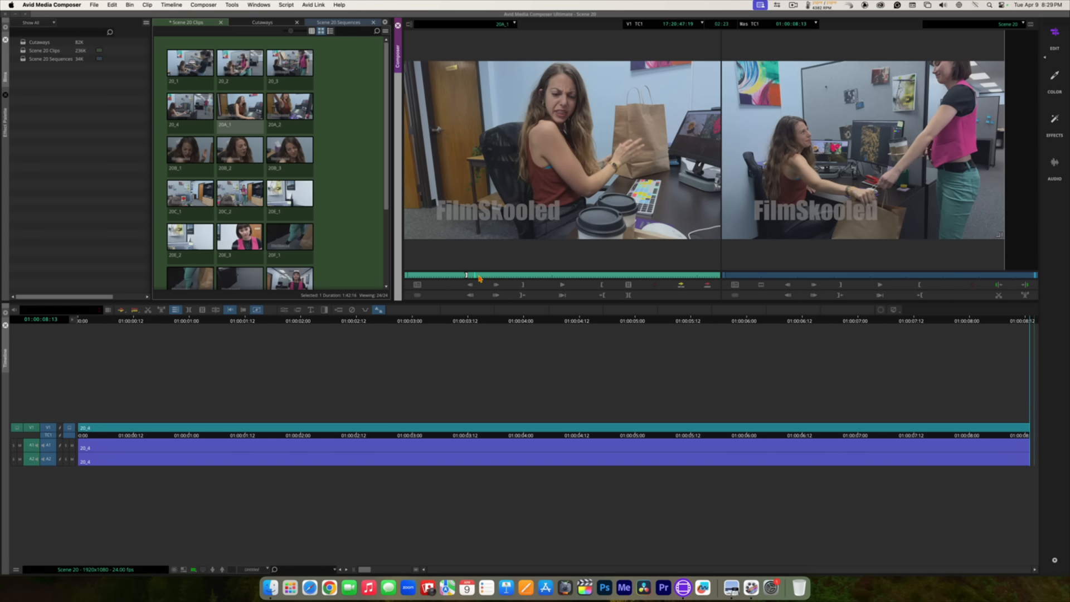
key(Right)
key(Right)
key(Right)
key(Right)
key(Right)
key(Right)
key(Right)
key(Right)
key(Right)
key(Right)
key(Right)
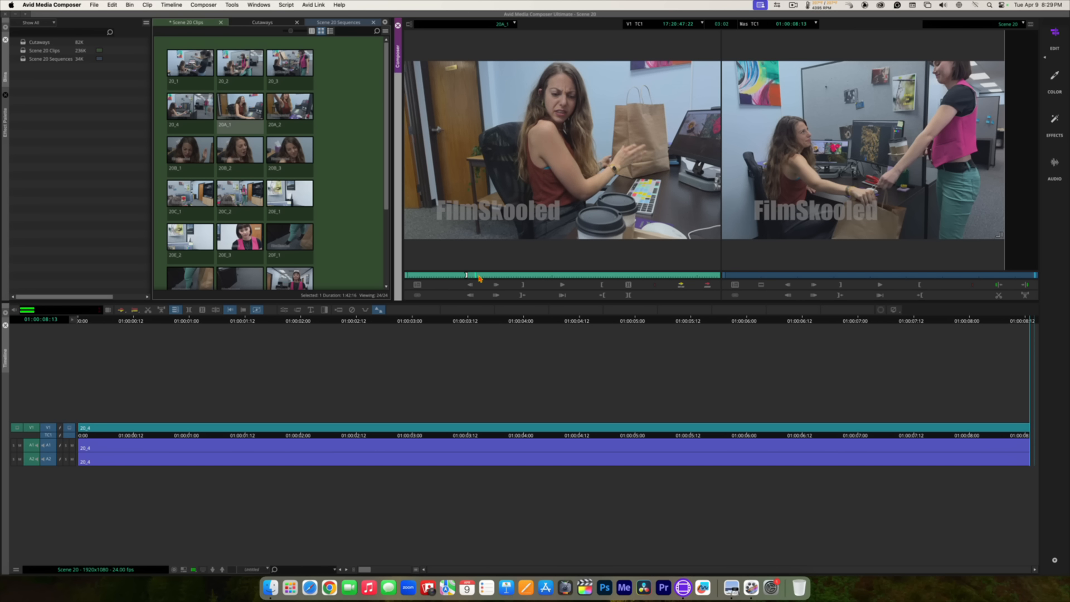
key(Right)
key(Right)
key(Right)
key(Right)
key(Right)
key(Right)
key(Right)
key(Right)
key(Right)
key(Right)
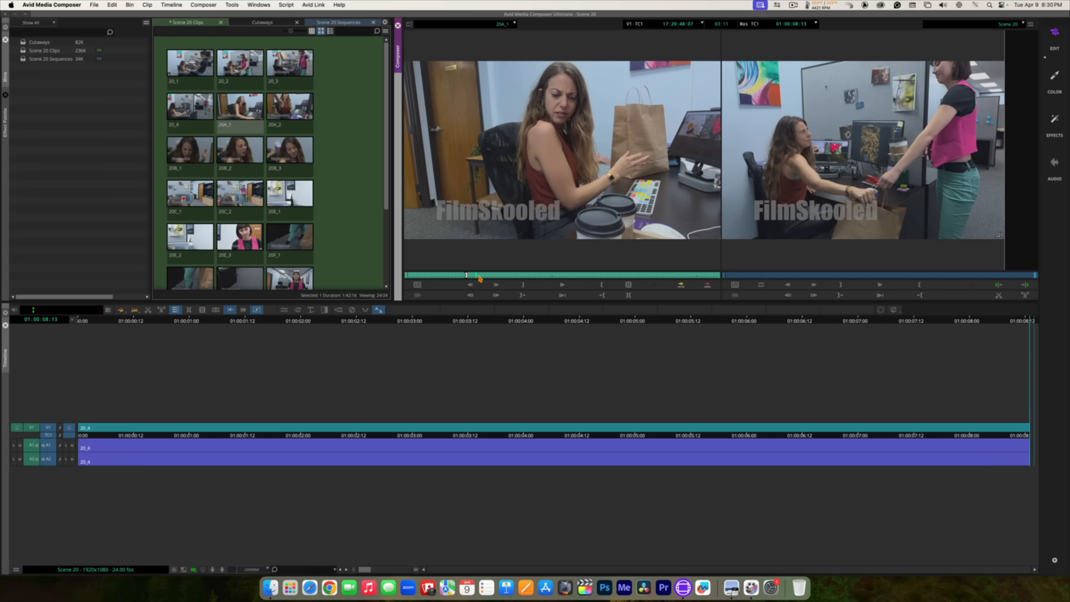
key(Right)
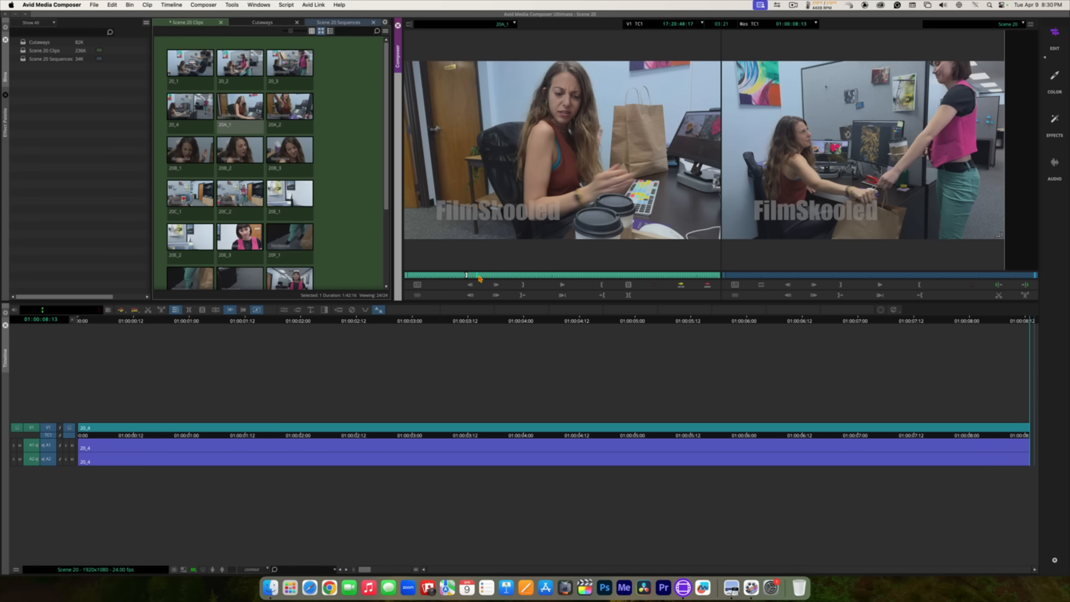
key(Left)
key(Left)
key(Left)
key(Left)
key(Left)
key(Left)
key(Left)
key(Left)
key(Left)
key(Left)
key(Left)
key(Left)
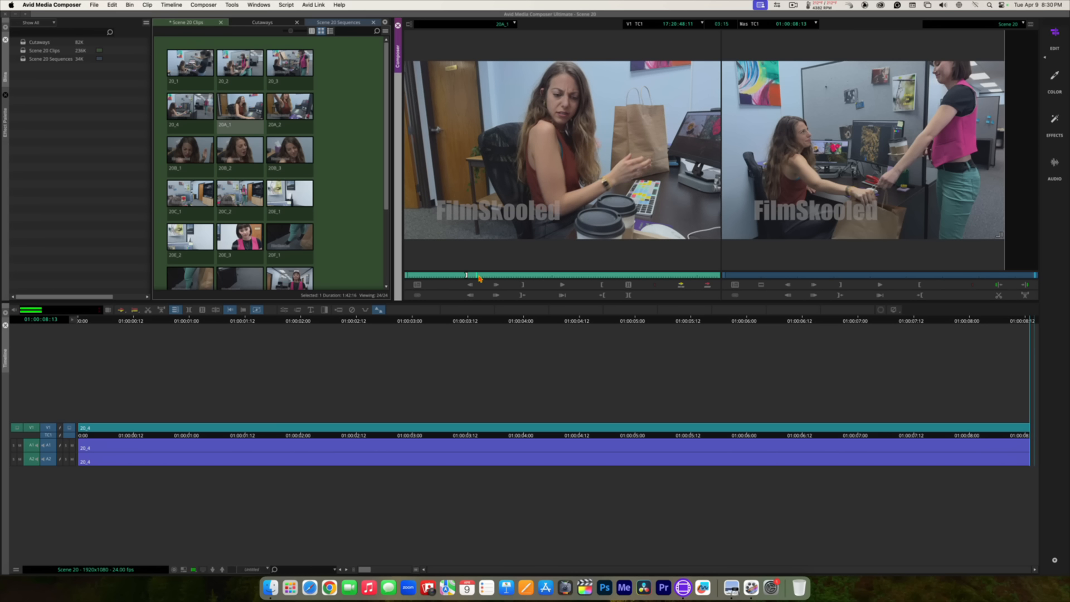
key(Left)
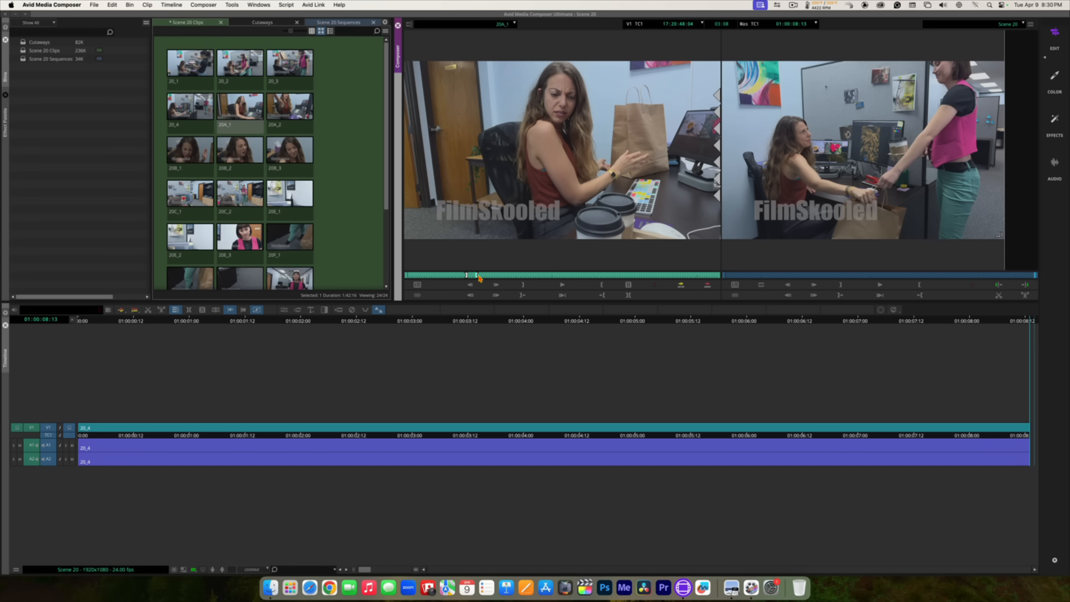
click(562, 295)
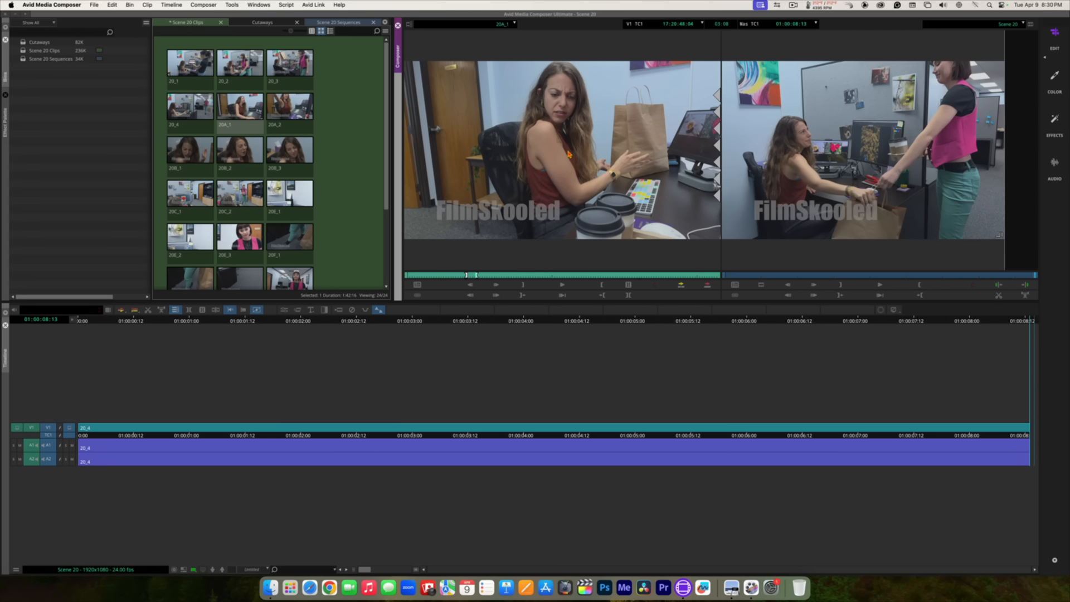
Step: Edit the marked portion of 20A_1 into the sequence directly after 20_4 and play the sequence from its start
drag(612, 273, 937, 450)
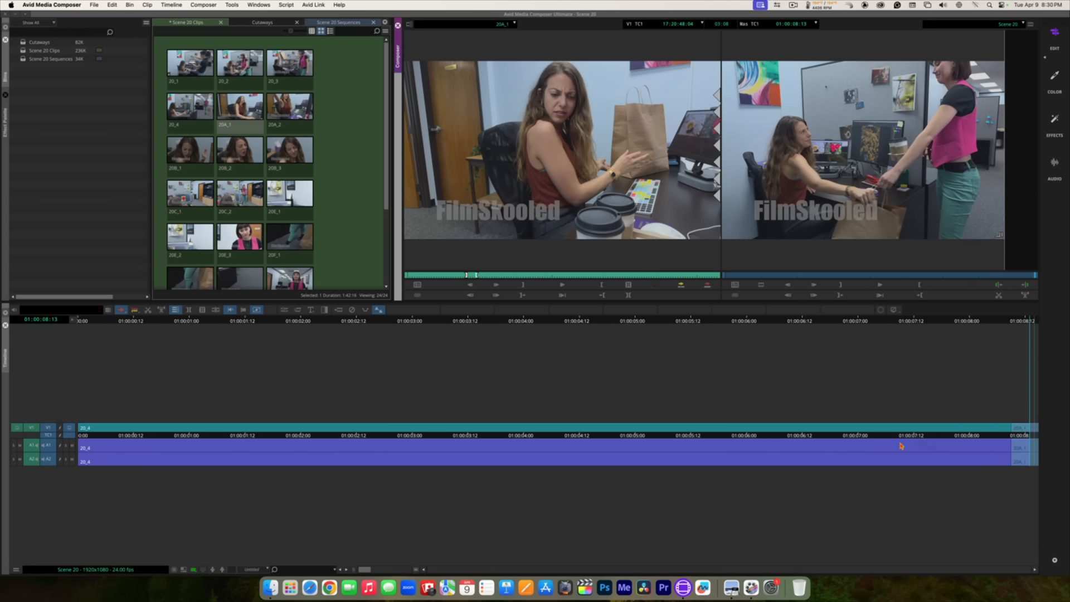
mouse_move(847, 443)
mouse_down()
mouse_move(919, 449)
mouse_move(808, 444)
mouse_move(866, 446)
mouse_move(810, 445)
mouse_move(842, 445)
mouse_up()
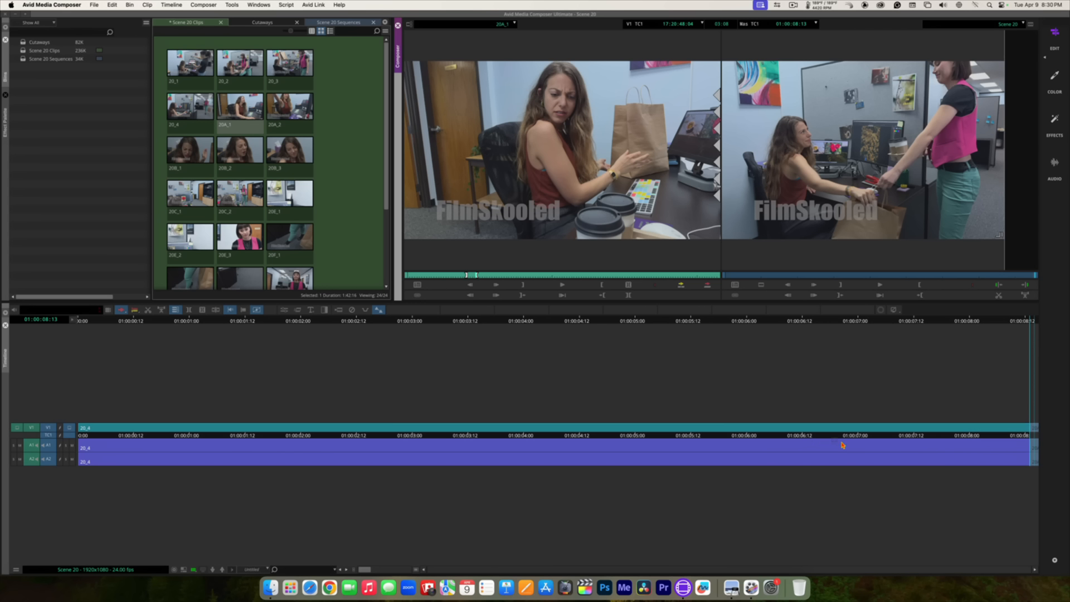
click(877, 445)
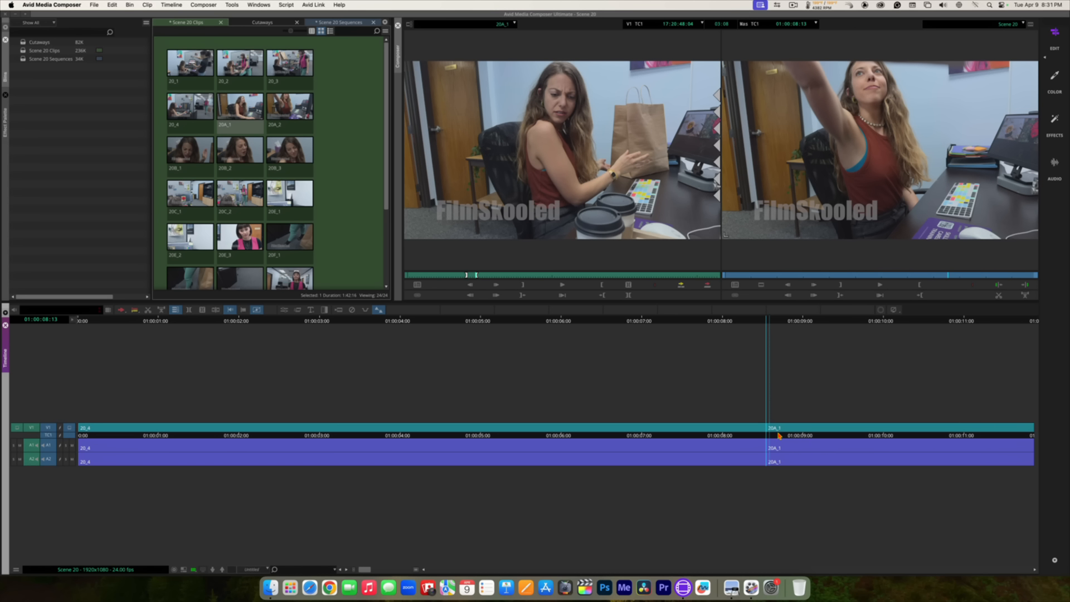
drag(780, 435, 23, 417)
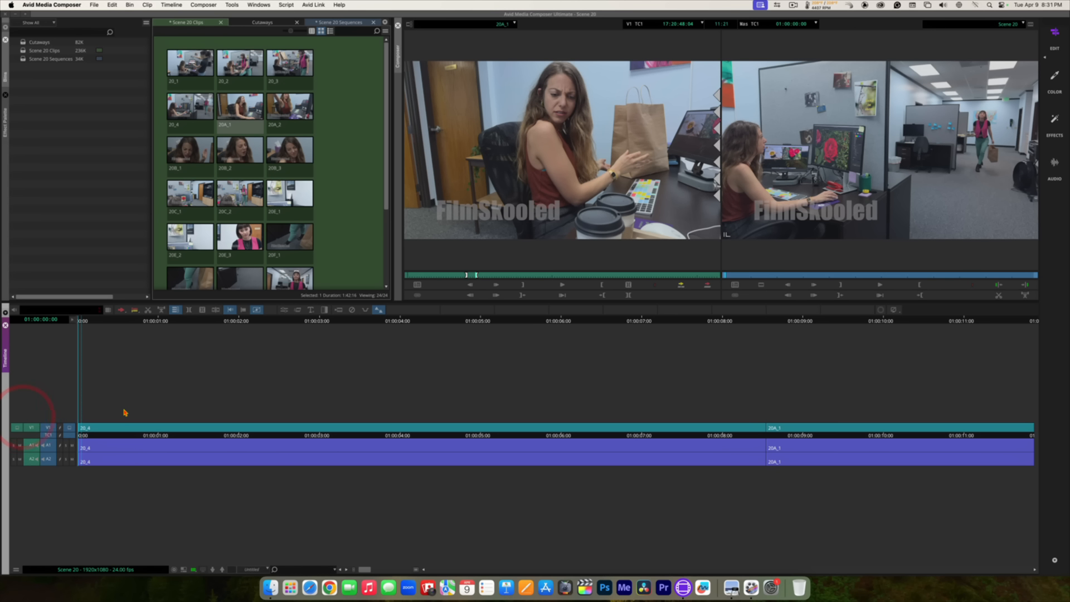
key(space)
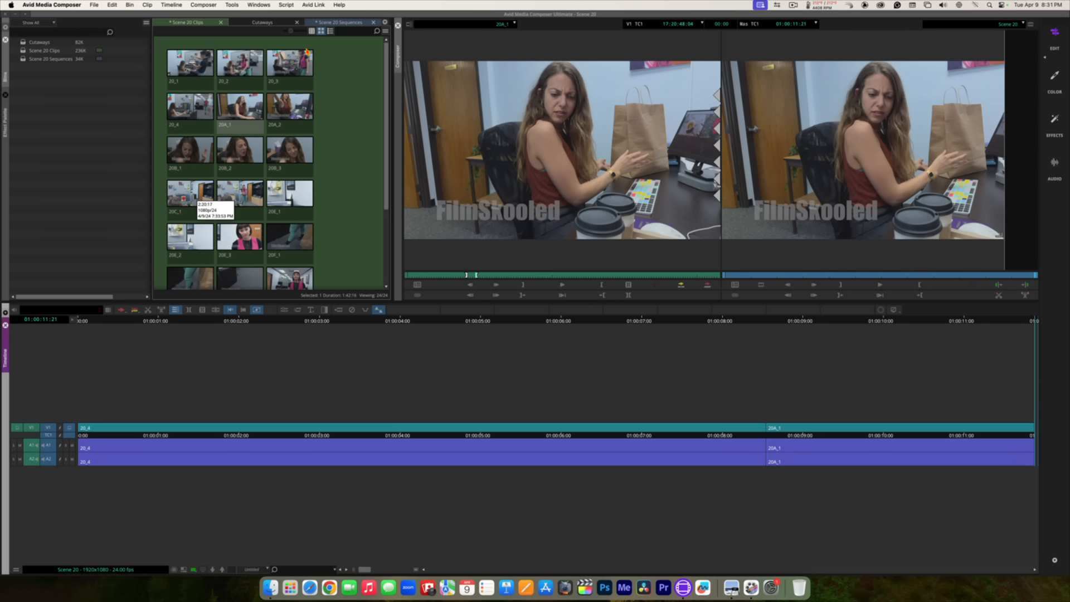
Step: Load clip 20C_2 into the source monitor, skip past the slate and play it to where the woman in the pink vest is seated
click(177, 199)
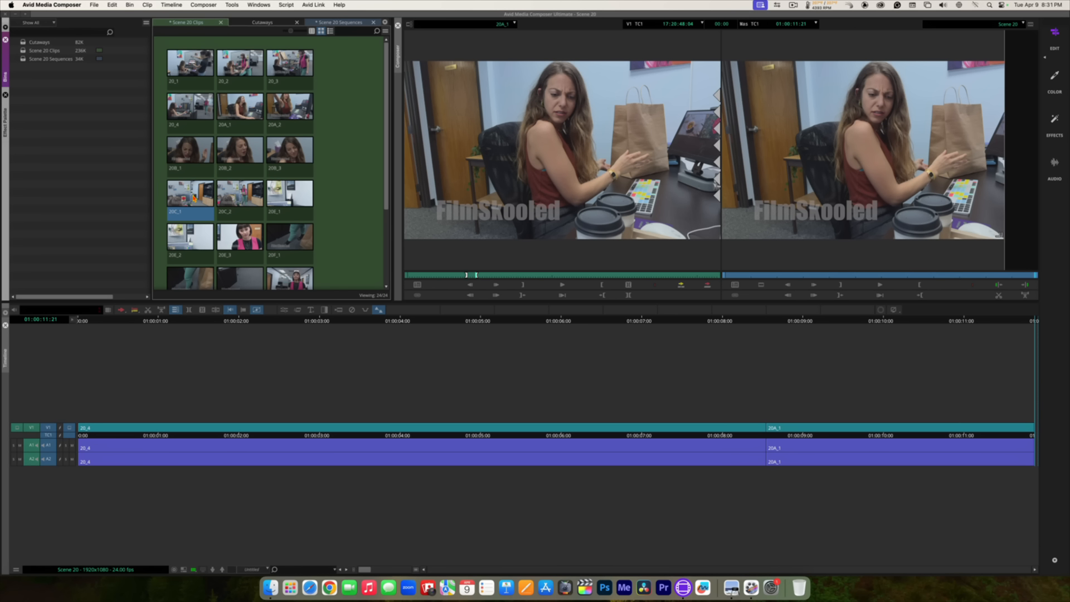
shift+click(240, 201)
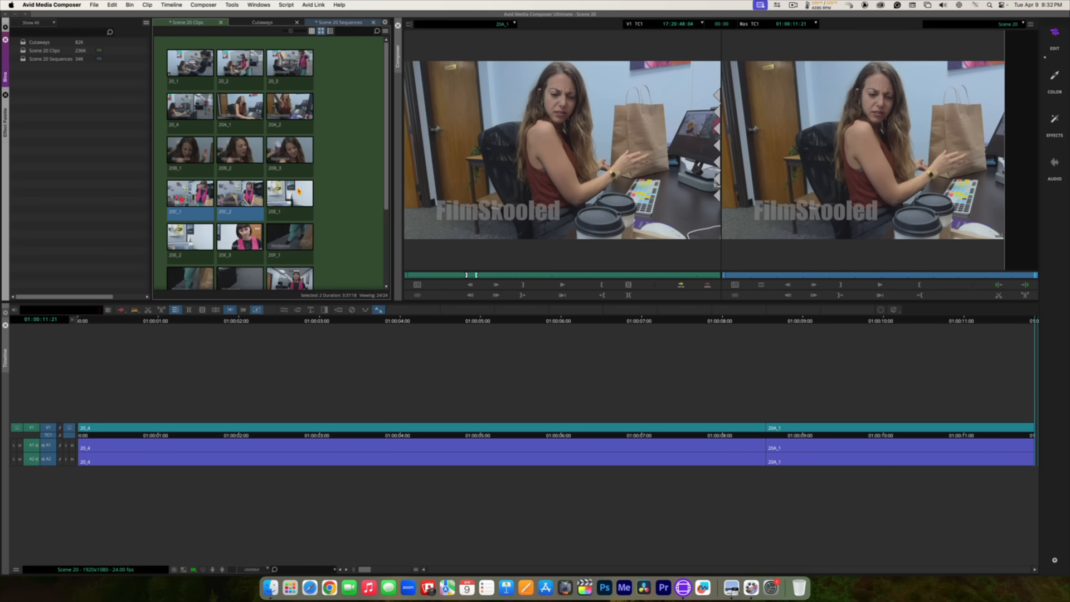
click(341, 187)
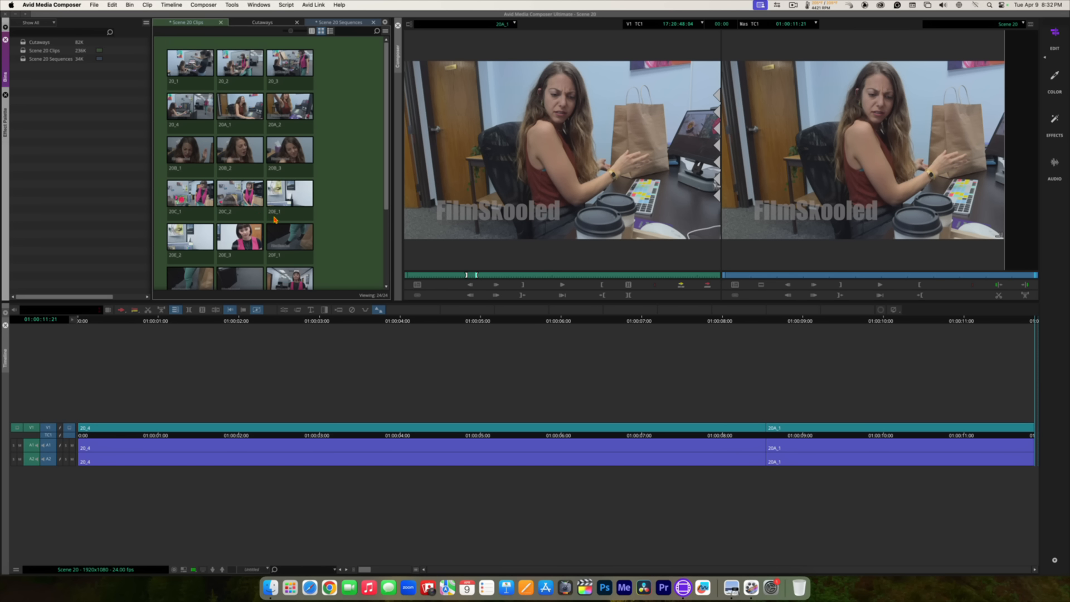
double_click(238, 197)
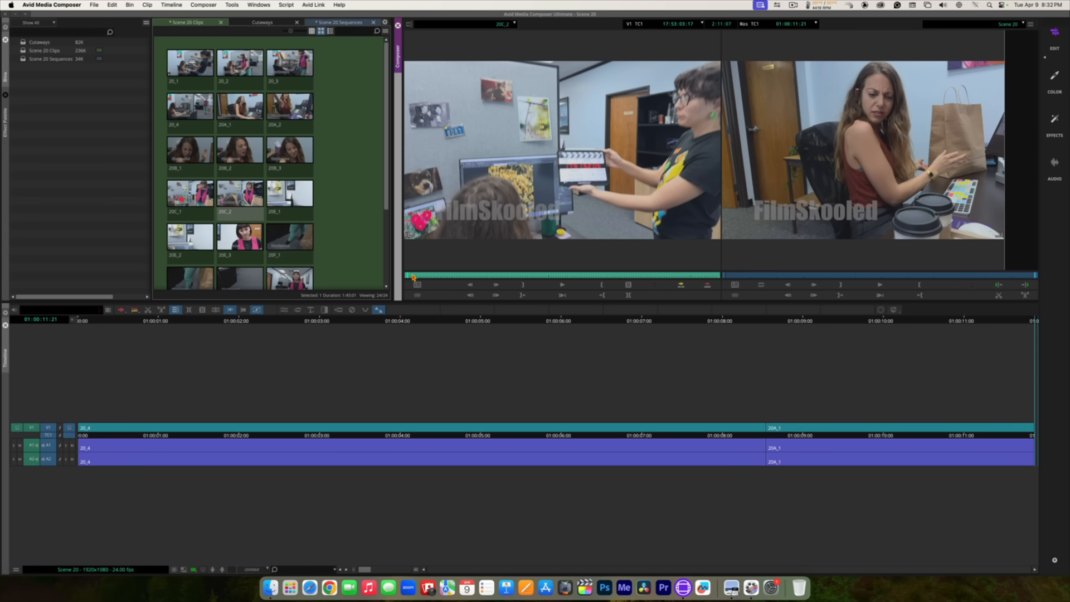
drag(413, 277, 445, 277)
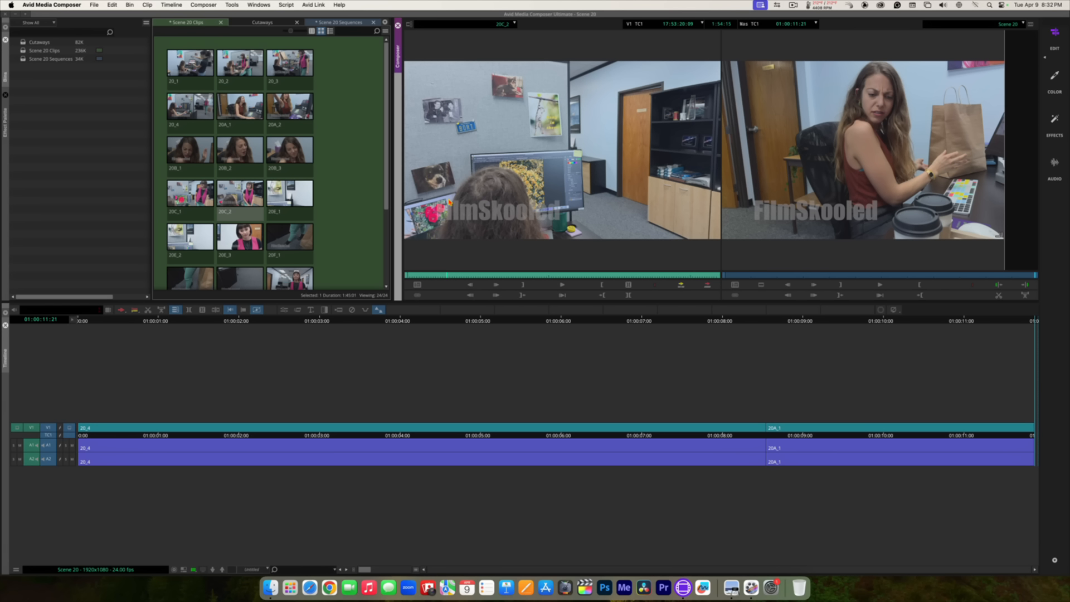
key(space)
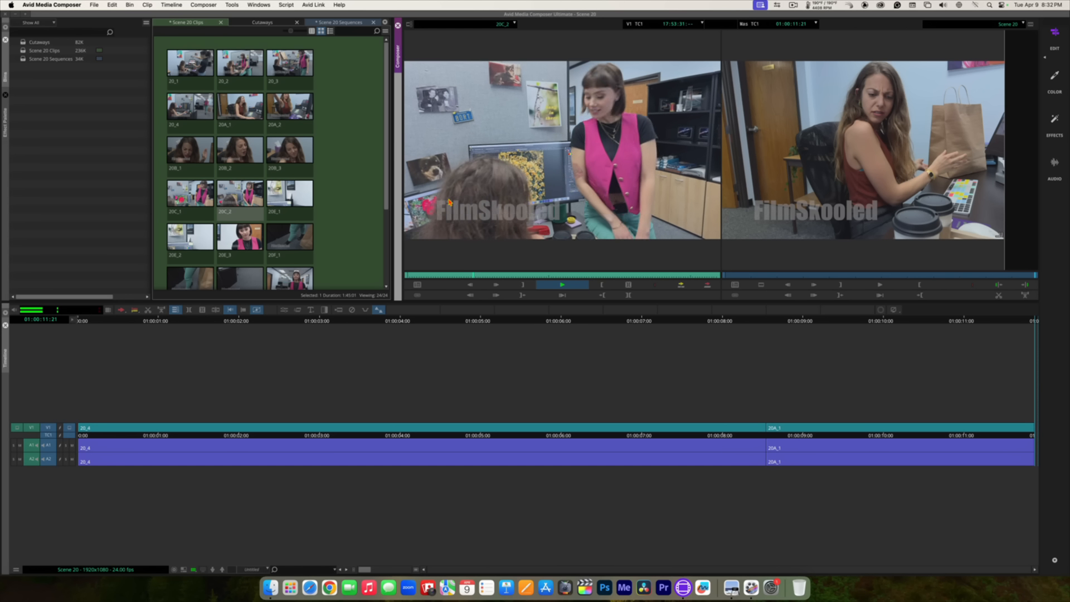
key(space)
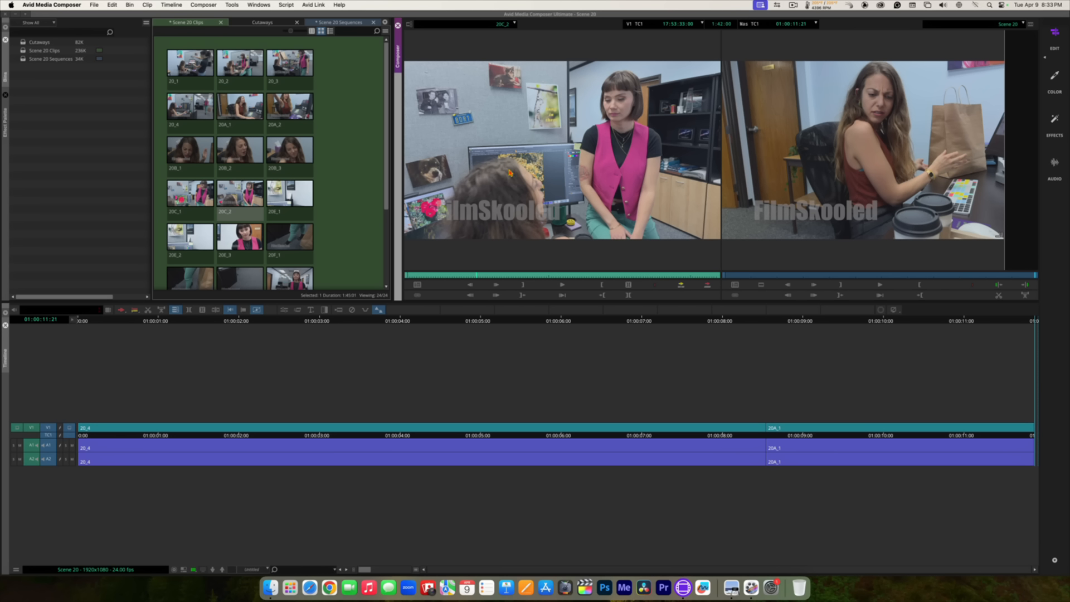
Step: Show source clip 20C_2 in the timeline and turn on the audio waveform display for its tracks
click(184, 569)
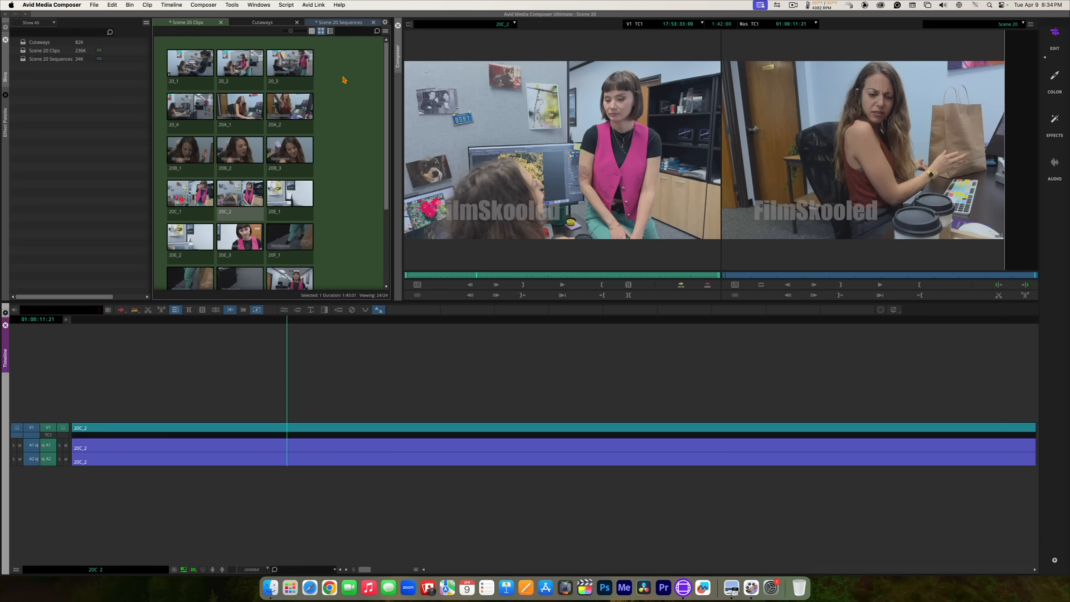
click(385, 32)
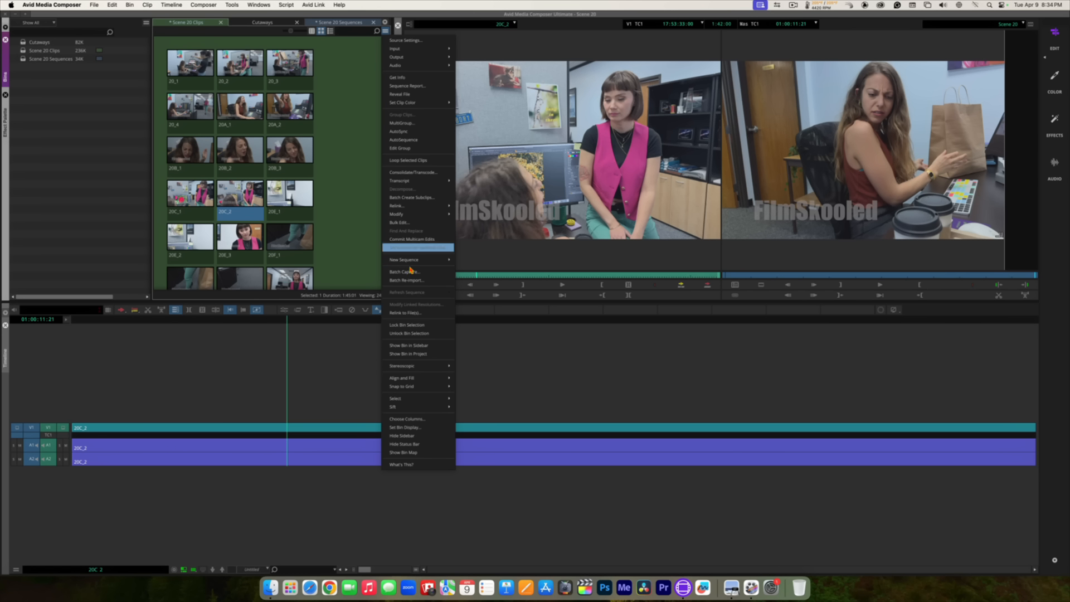
click(366, 93)
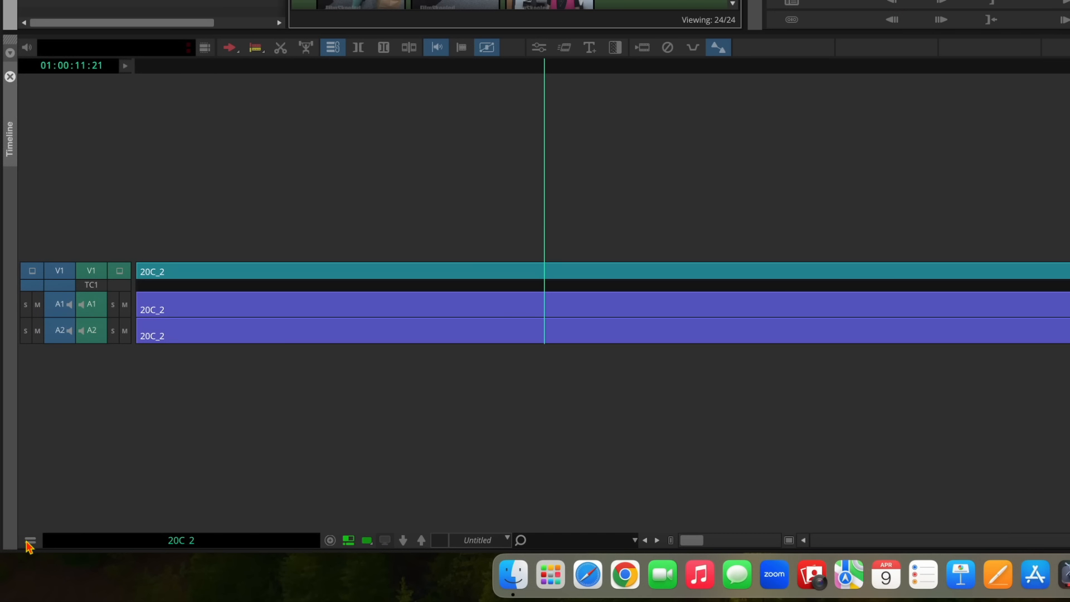
click(30, 541)
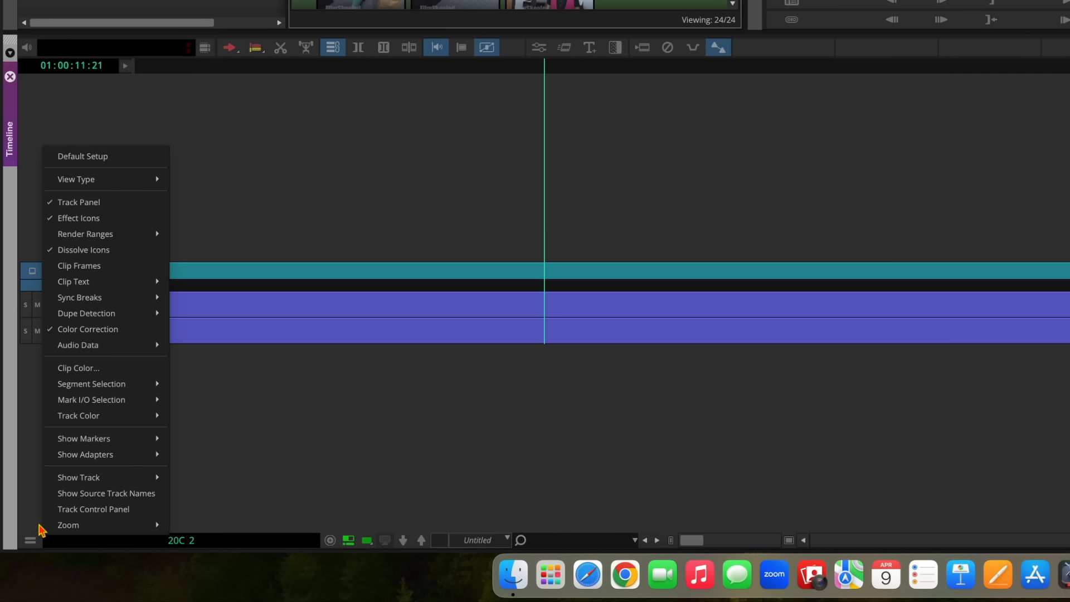
mouse_move(80, 383)
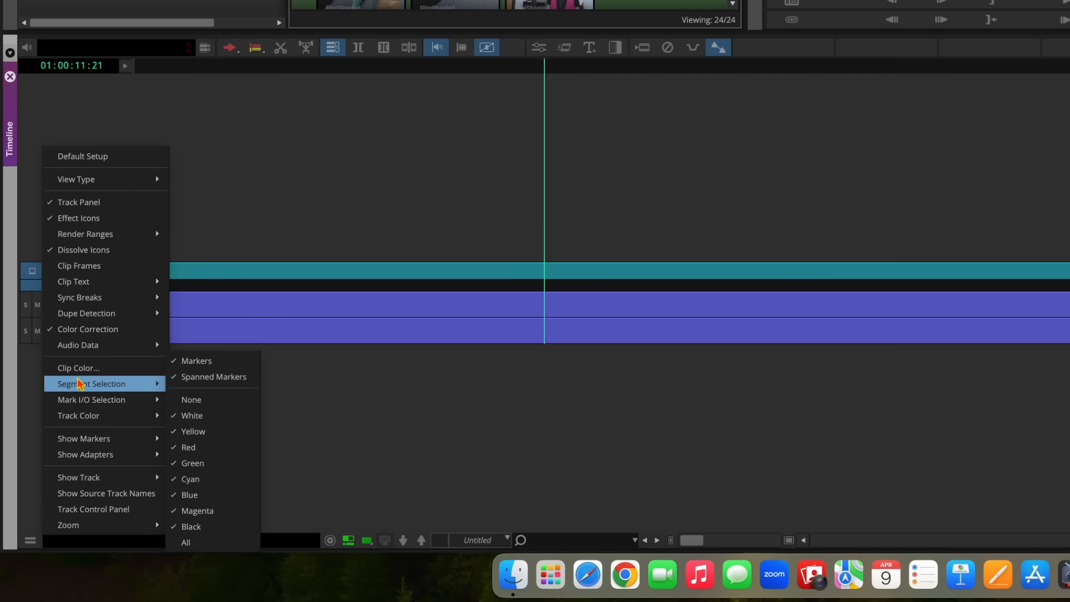
mouse_move(79, 345)
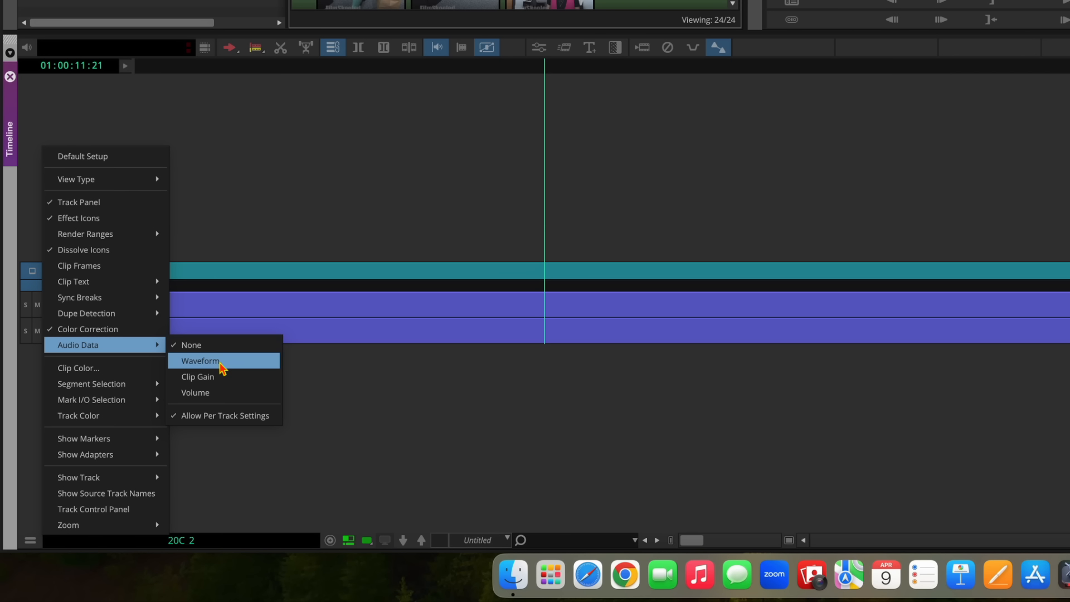
click(222, 367)
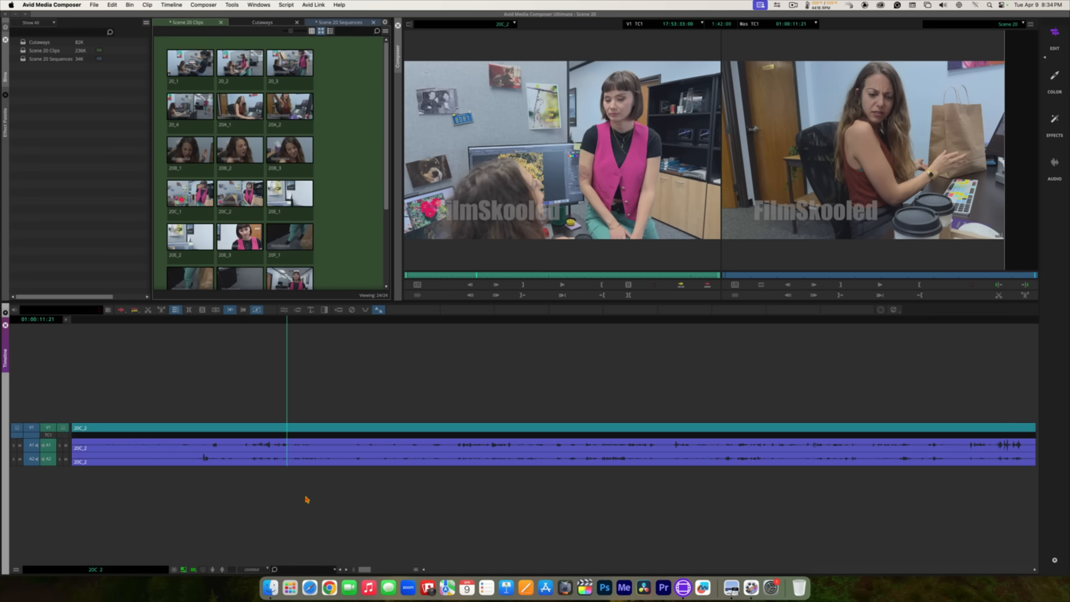
Step: Enlarge and reduce the height of all 20C_2 tracks repeatedly, finishing with noticeably taller video and audio tracks
key(super+l)
key(super+l)
key(super+l)
key(super+l)
key(super+l)
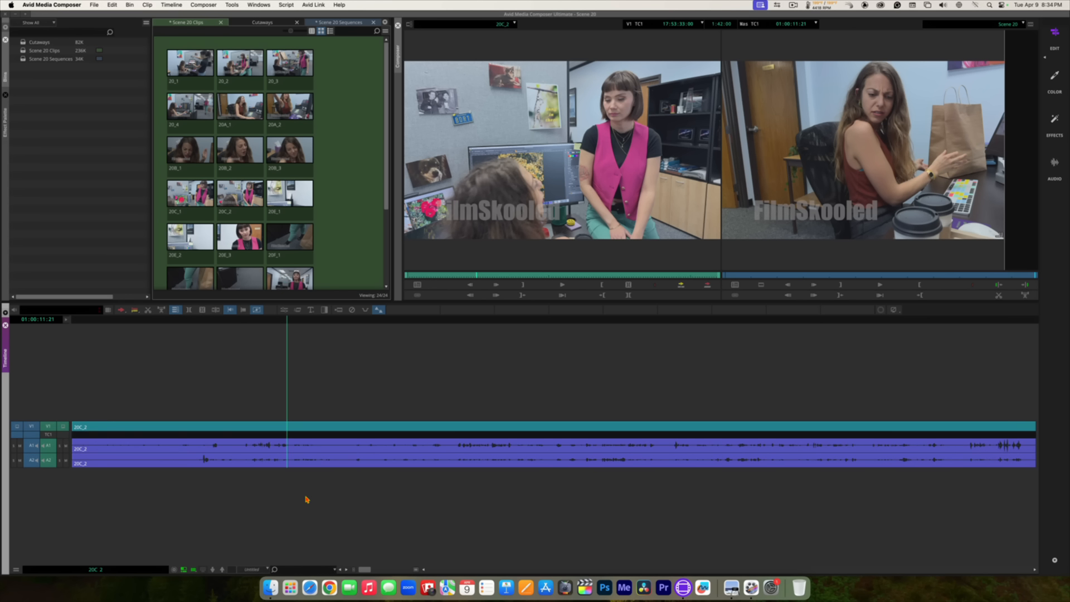
key(super+l)
key(super+l)
key(super+l)
key(super+l)
key(super+l)
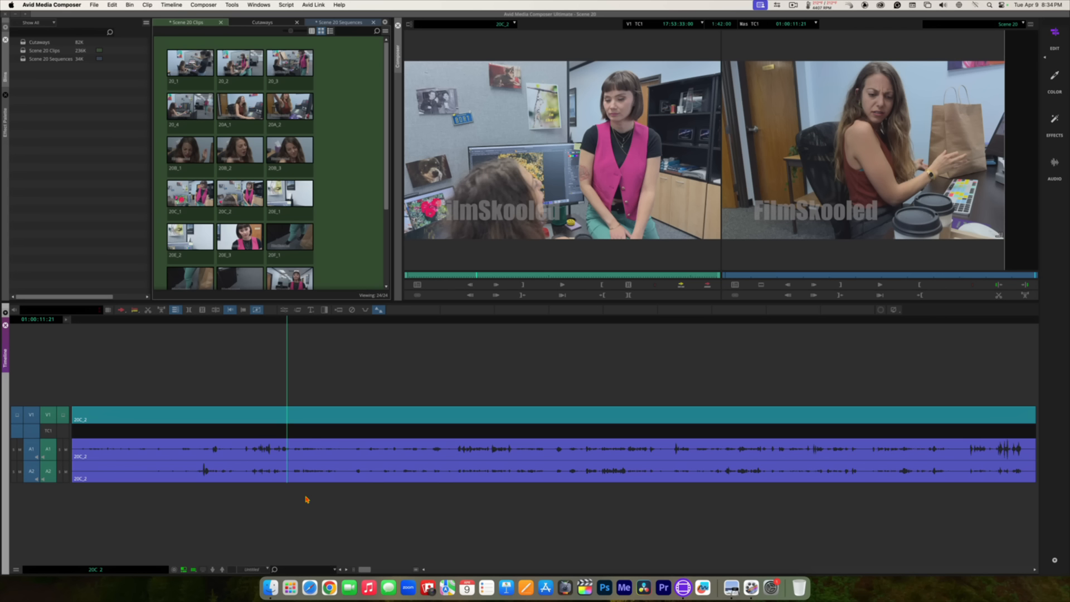
key(super+k)
key(super+k)
key(super+k)
key(super+k)
key(super+k)
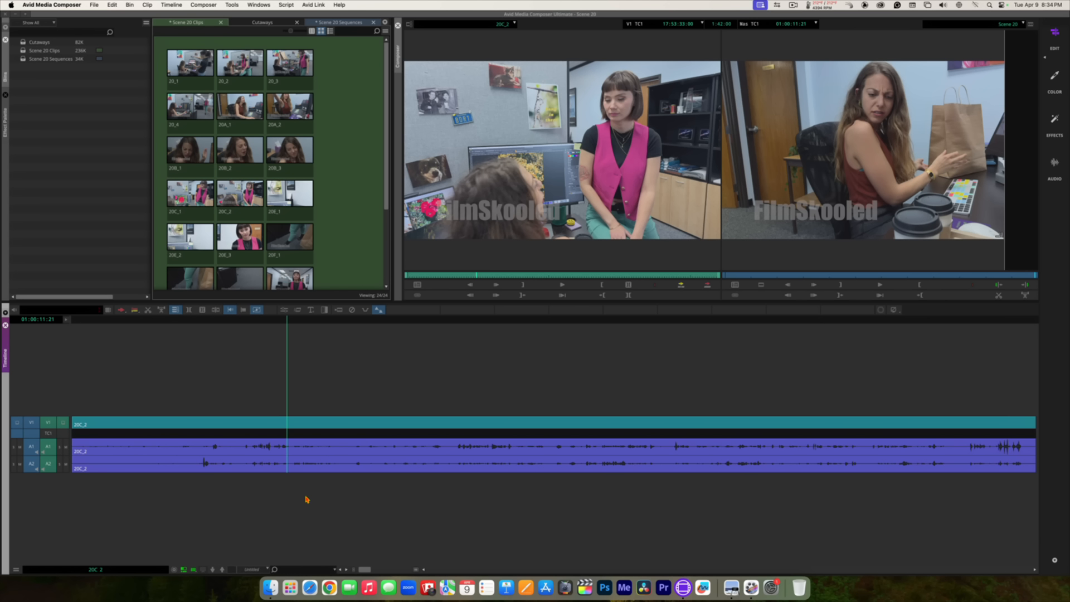
key(super+l)
key(super+l)
key(super+l)
key(super+l)
key(super+l)
key(super+l)
key(super+l)
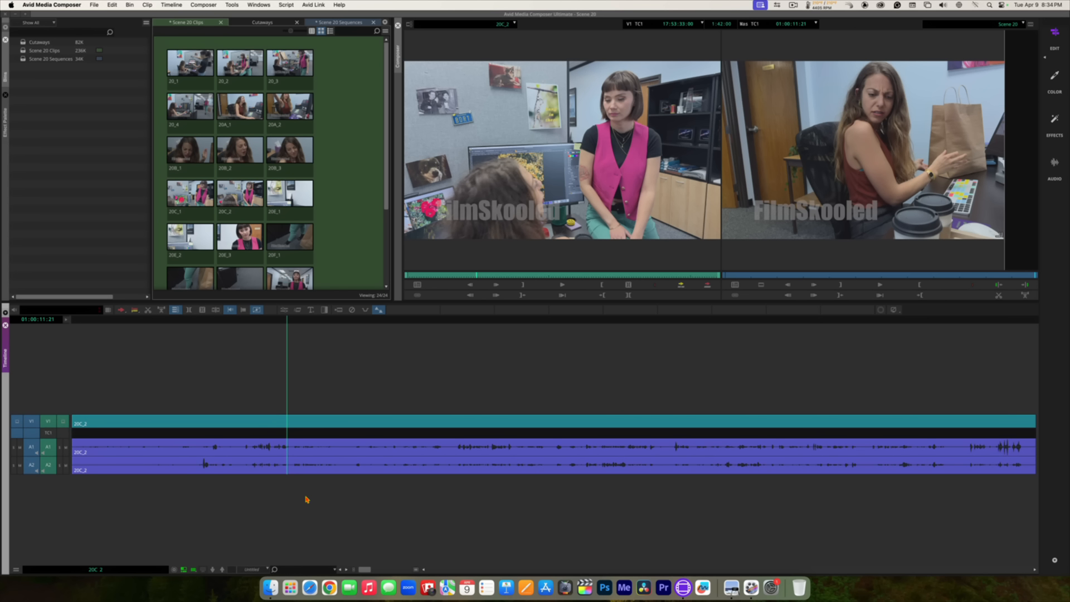
key(super+l)
key(super+l)
key(super+l)
key(super+l)
key(super+l)
key(super+l)
key(super+l)
key(super+l)
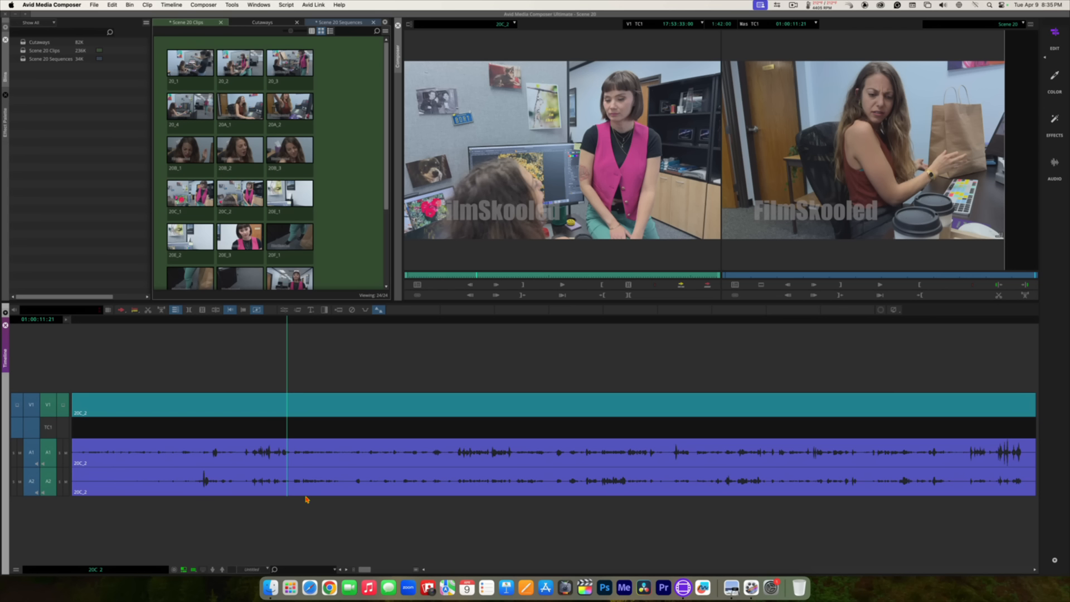
key(super+k)
key(super+k)
key(super+k)
key(super+k)
key(super+k)
key(super+k)
key(super+k)
key(super+k)
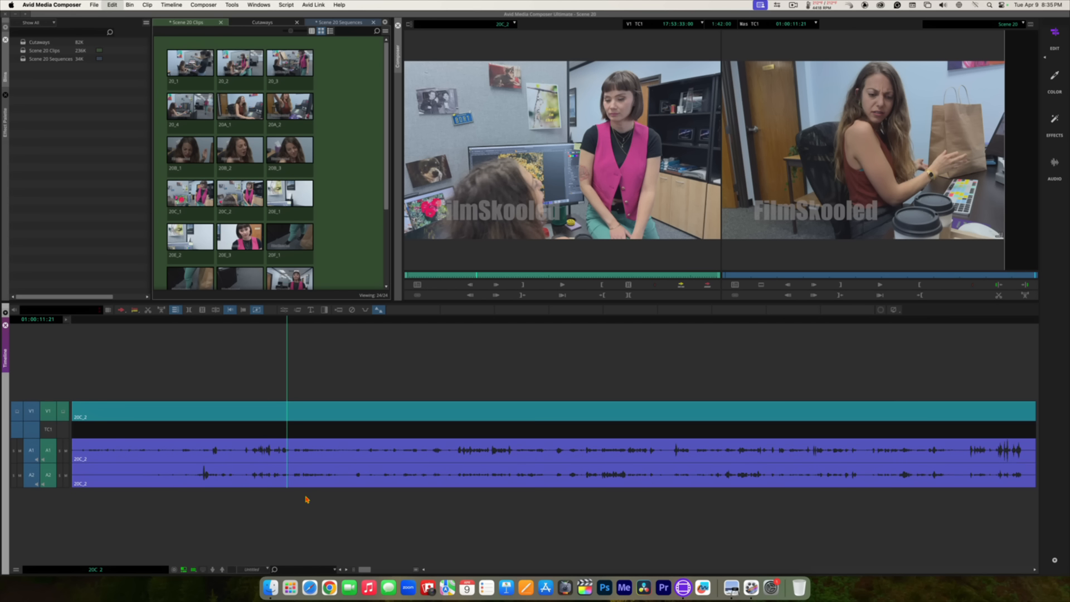
key(super+k)
key(super+l)
key(super+l)
key(super+l)
key(super+l)
key(super+l)
key(super+l)
key(super+l)
key(super+l)
key(super+l)
key(super+l)
key(super+l)
key(super+k)
key(super+k)
key(super+k)
key(super+k)
key(super+k)
key(super+l)
key(super+l)
key(super+l)
key(super+l)
key(super+l)
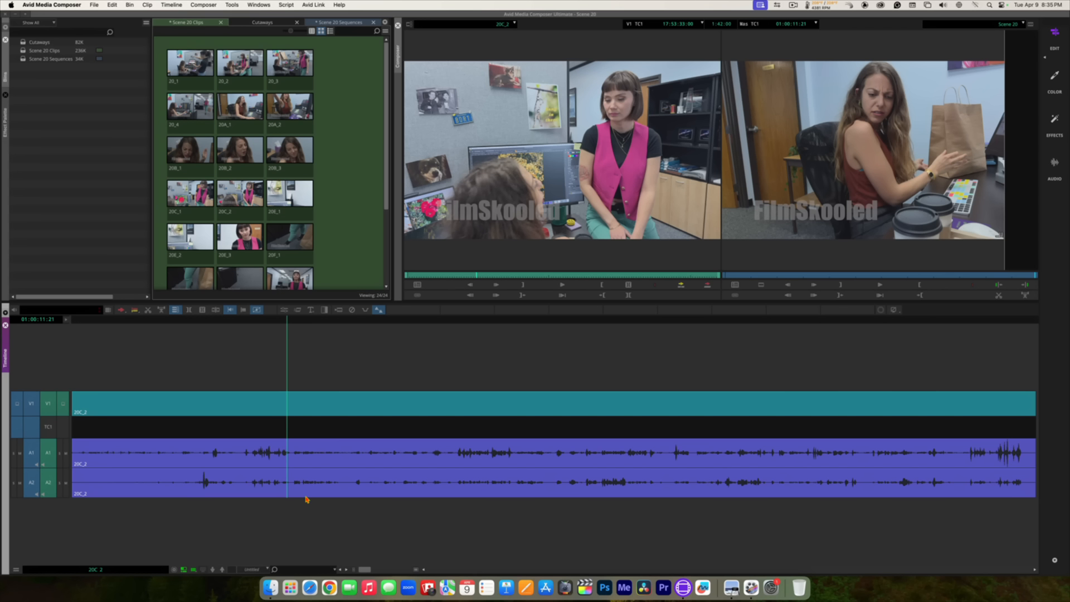
Step: Try larger and smaller audio waveform amplitudes inside 20C_2's tracks, ending one increment above the original size, without changing track height
key(super+alt+l)
key(super+alt+l)
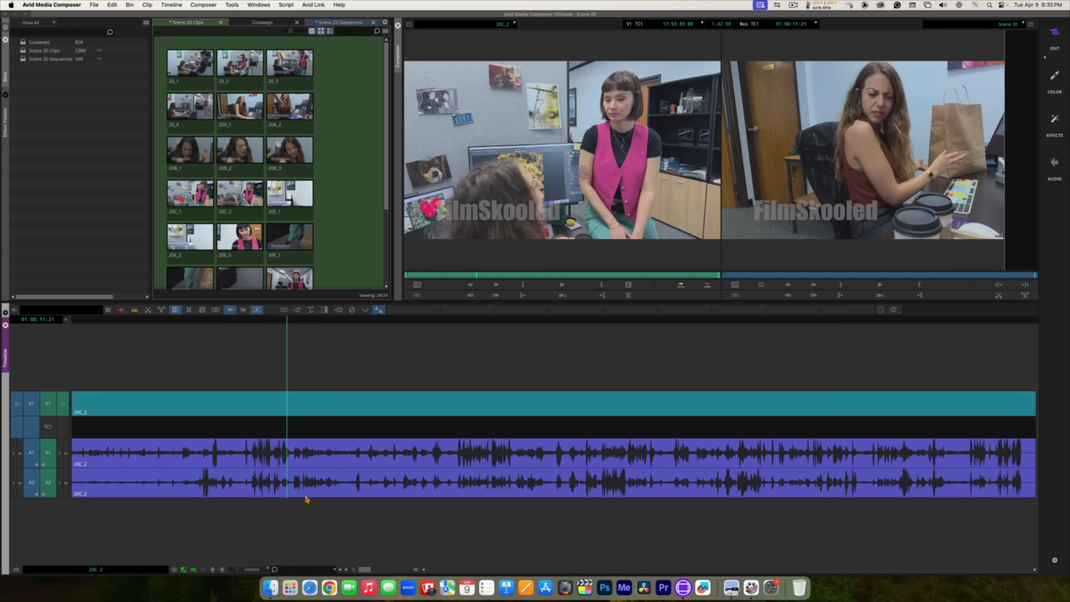
key(super+alt+k)
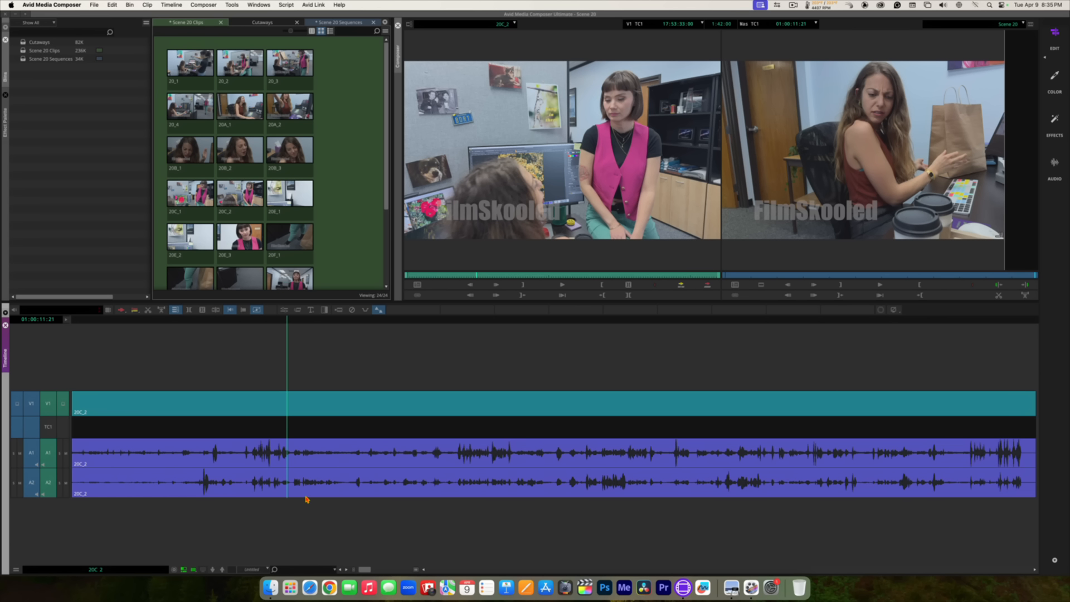
key(super+alt+k)
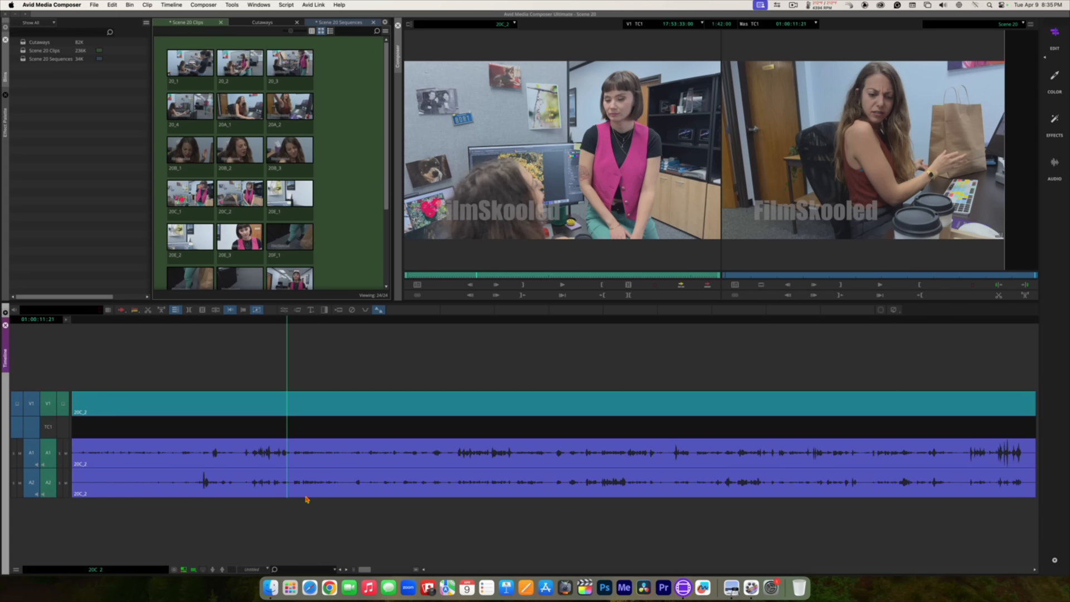
key(super+alt+l)
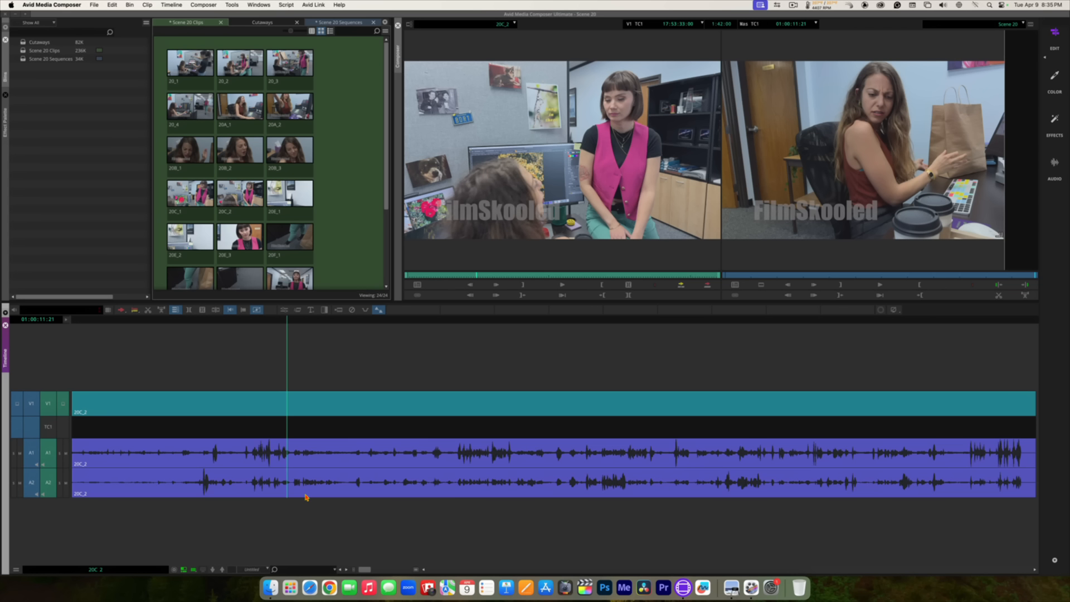
Step: Make the 20C_2 tracks taller again and reduce them back to their previous height
key(super+l)
key(super+l)
key(super+l)
key(super+l)
key(super+l)
key(super+l)
key(super+k)
key(super+k)
key(super+k)
key(super+k)
key(super+k)
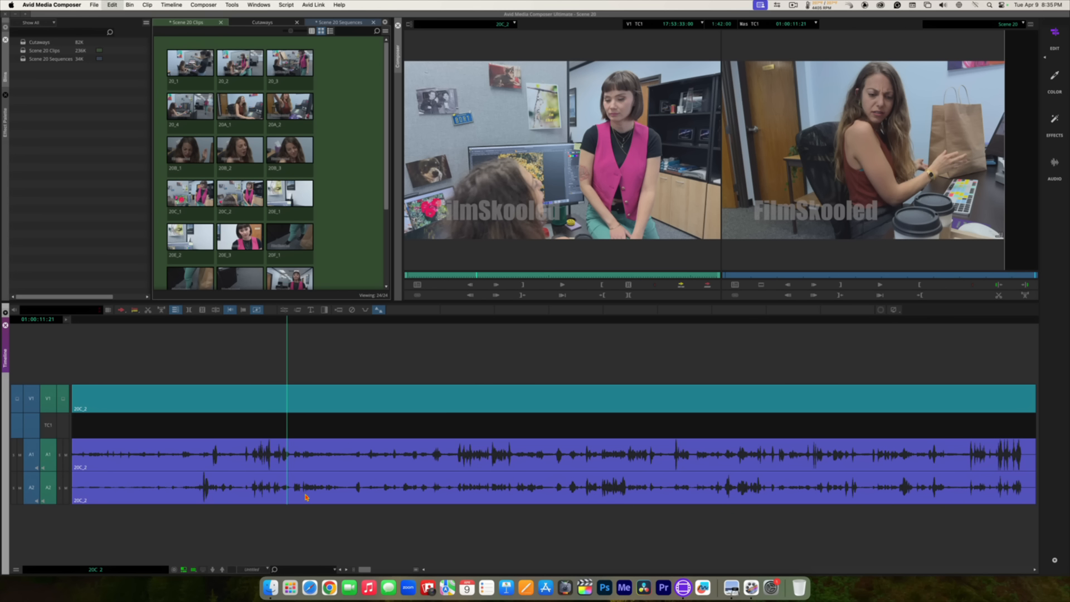
key(super+k)
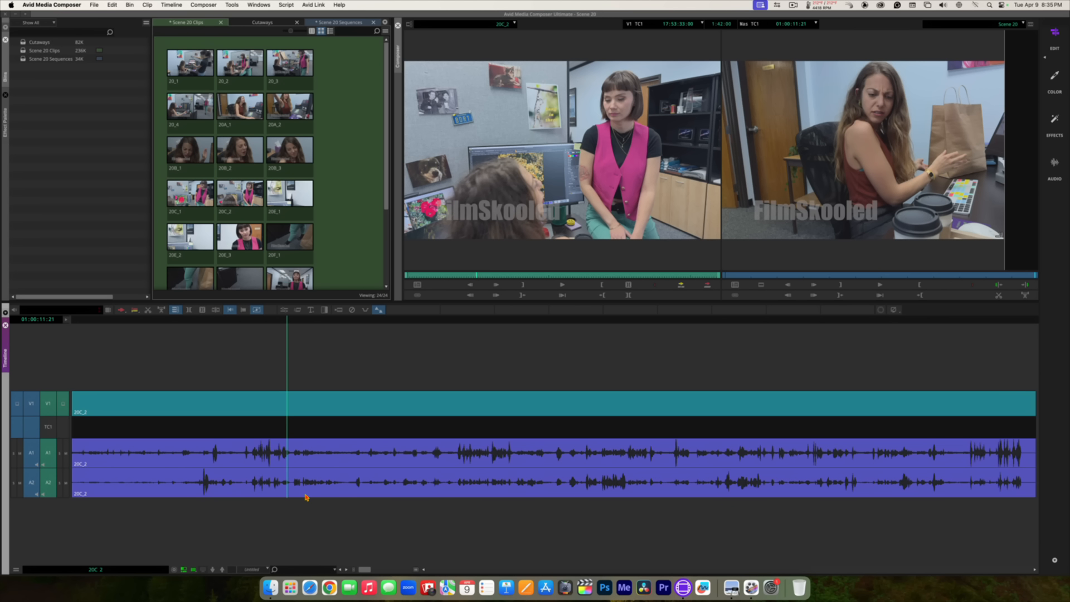
Step: Exaggerate the 20C_2 waveform amplitude strongly, then settle on a moderately larger size that shows the dialogue peaks clearly
key(alt+super+l)
key(alt+super+l)
key(alt+super+l)
key(alt+super+l)
key(alt+super+l)
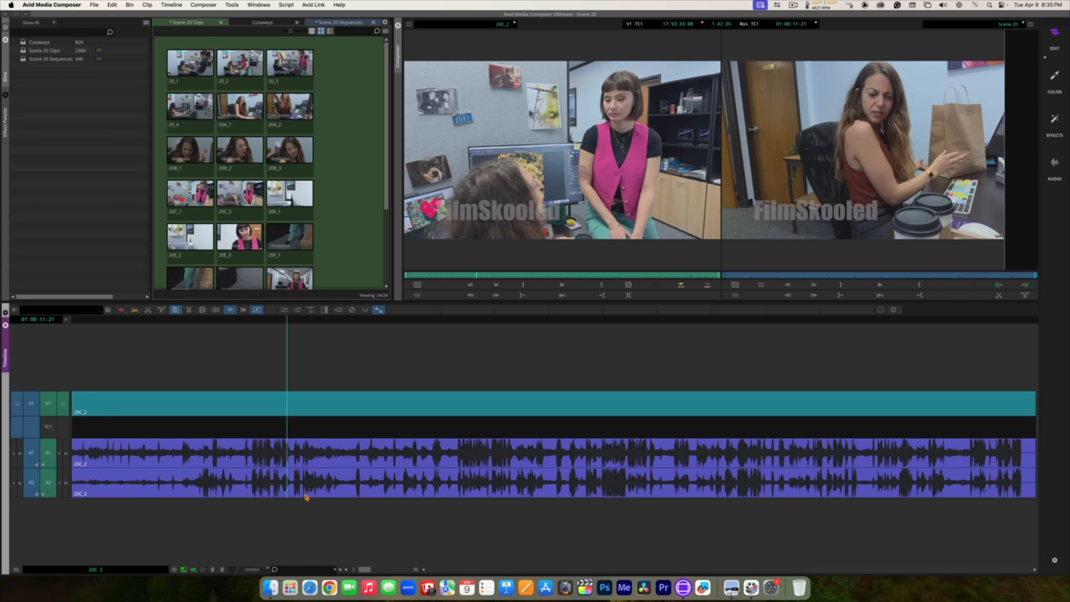
key(alt+super+l)
key(alt+super+l)
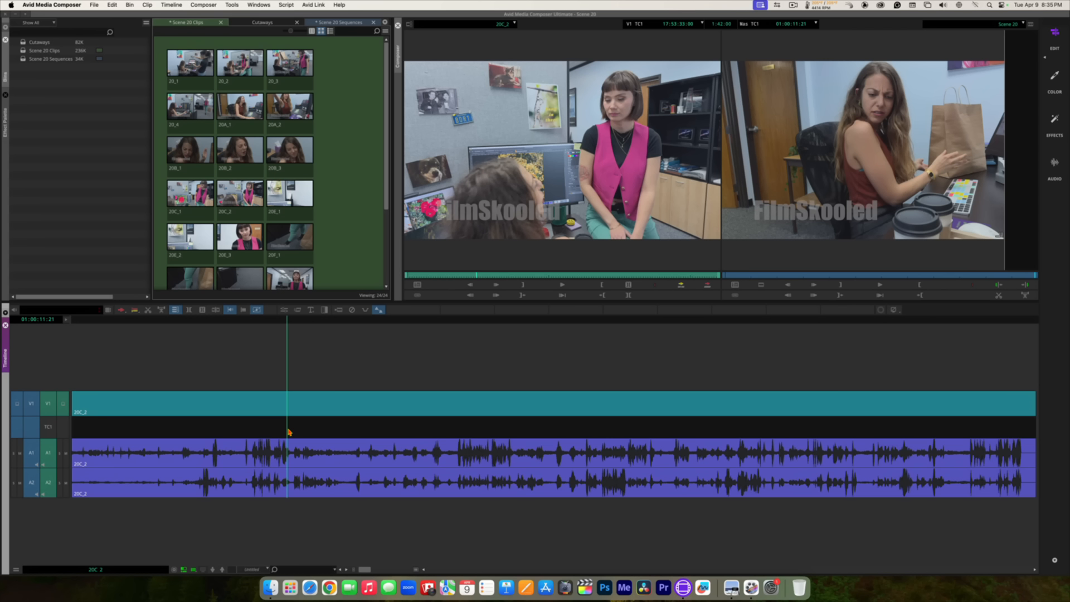
Step: Play 20C_2 from where someone crosses behind the desk to the pink-vested woman being seated, then park at 17:53:31:17
drag(288, 432, 141, 421)
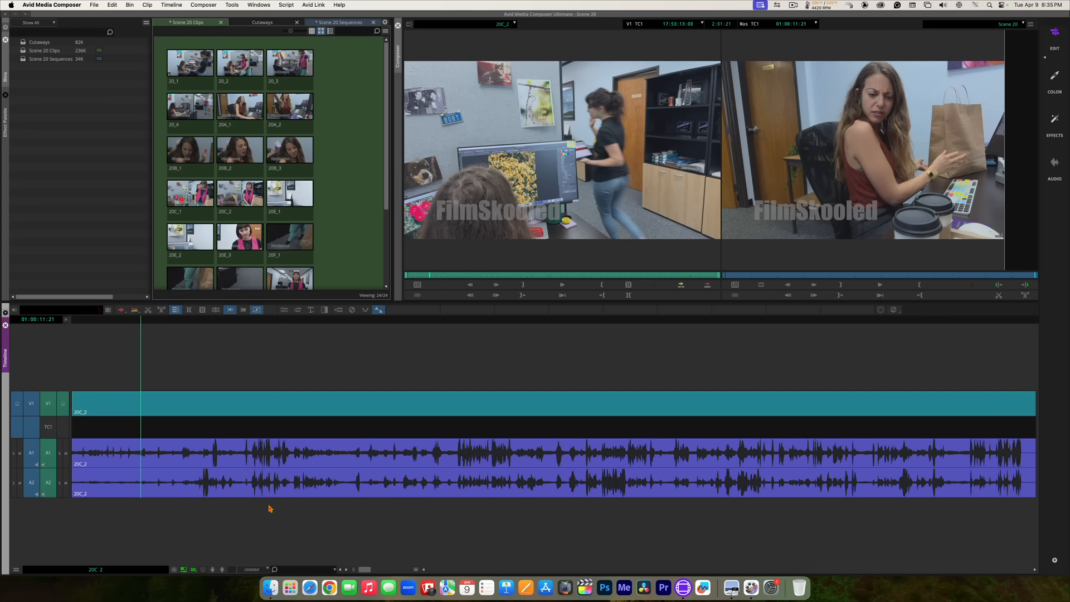
key(space)
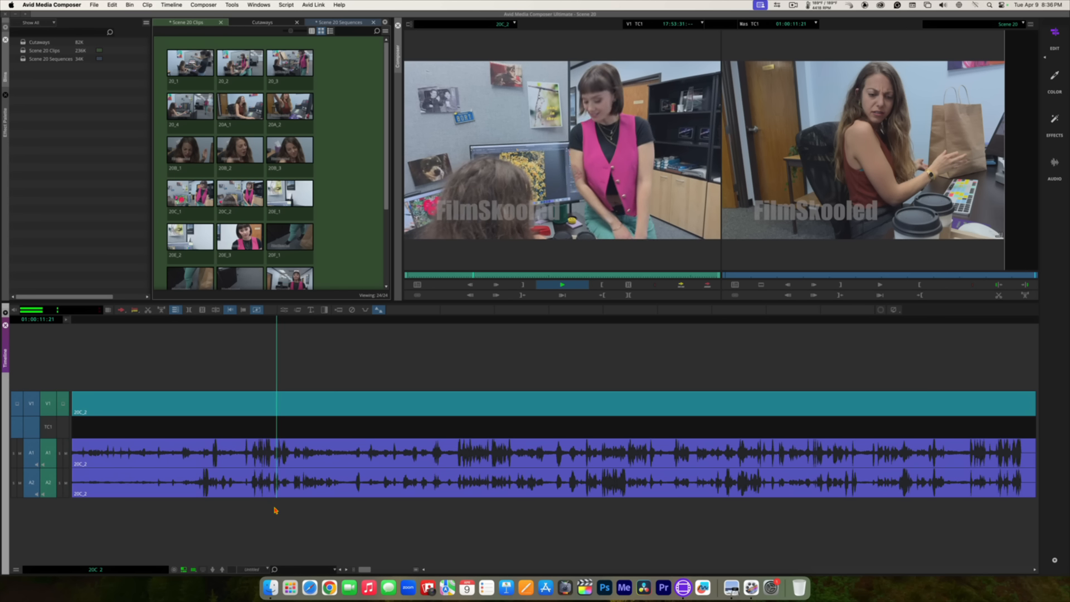
key(space)
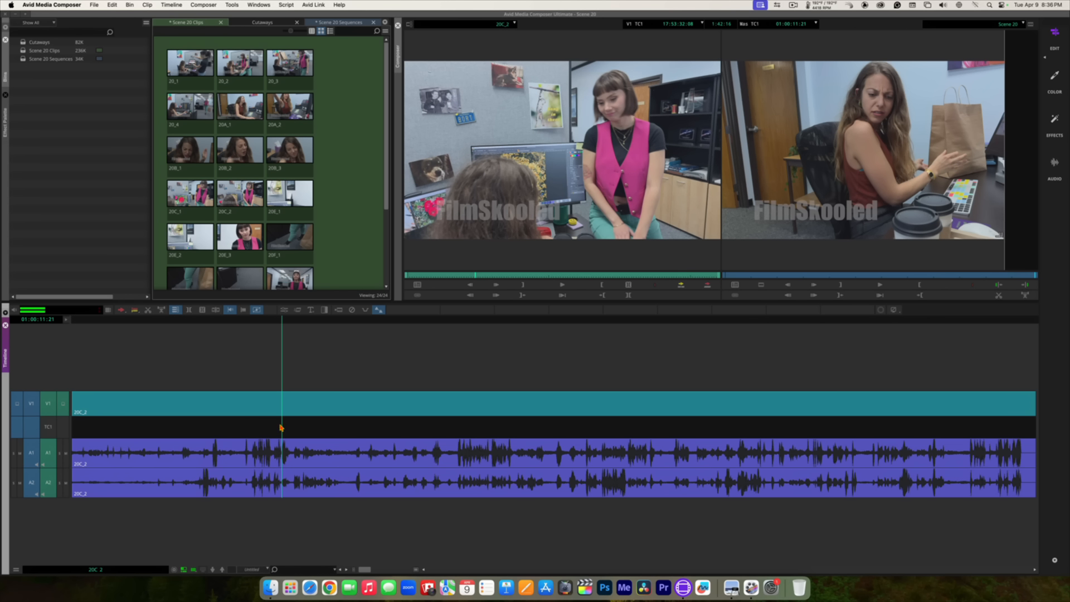
click(277, 425)
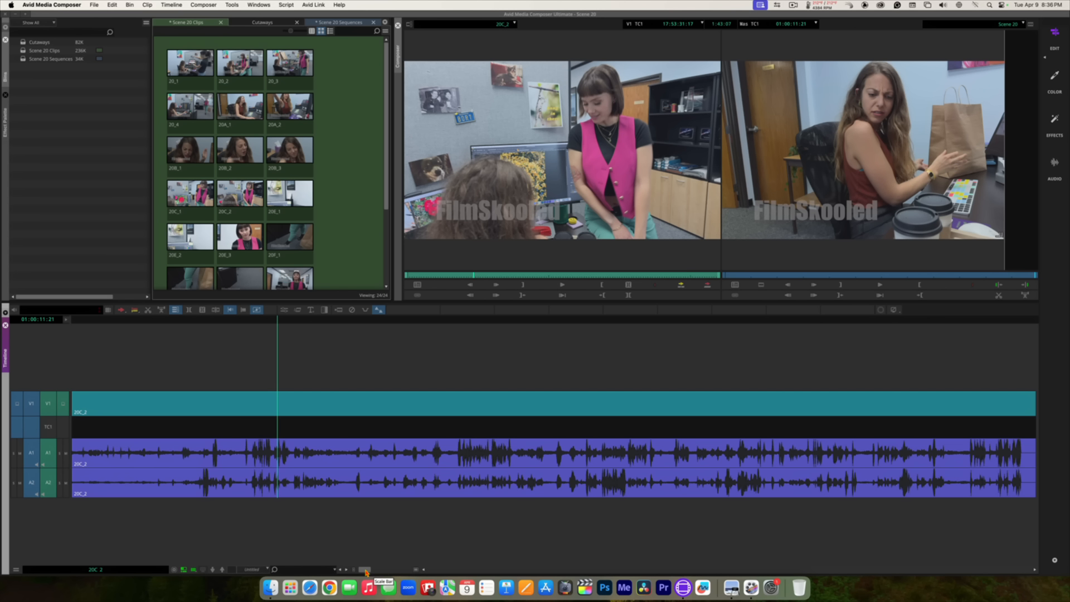
Step: Zoom in on the 20C_2 waveforms and replay the dialogue from the woman handing over the bag to locate her seated line
drag(366, 572, 406, 570)
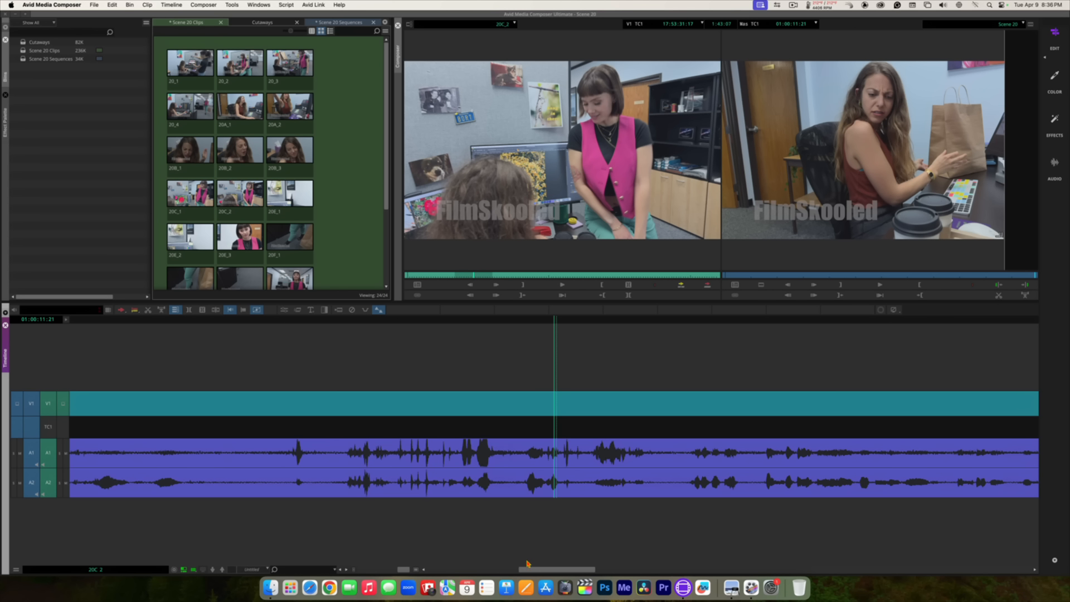
drag(559, 570, 561, 571)
drag(561, 429, 353, 422)
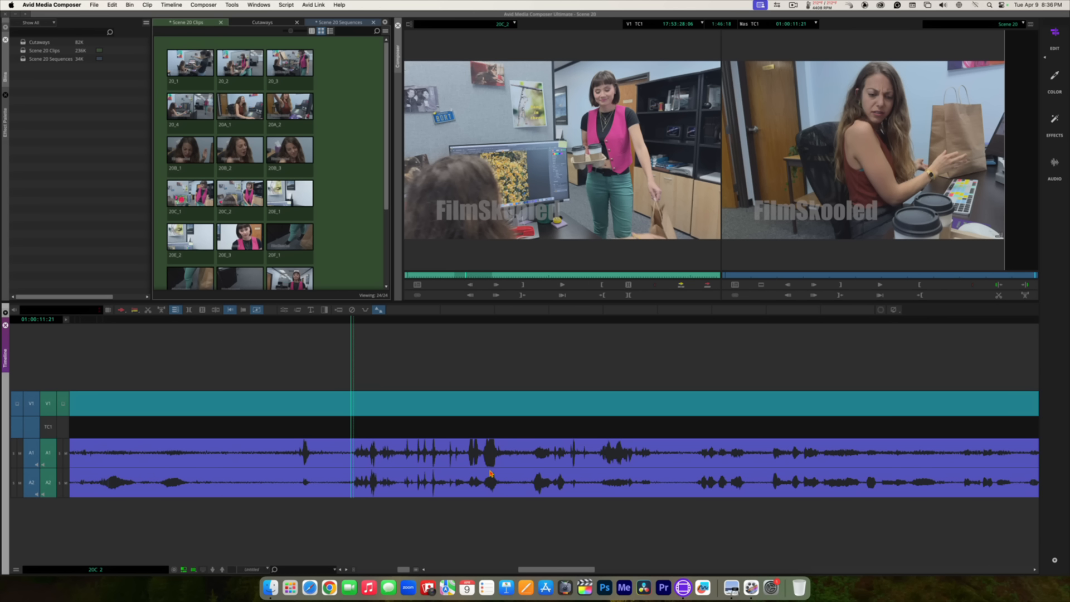
key(space)
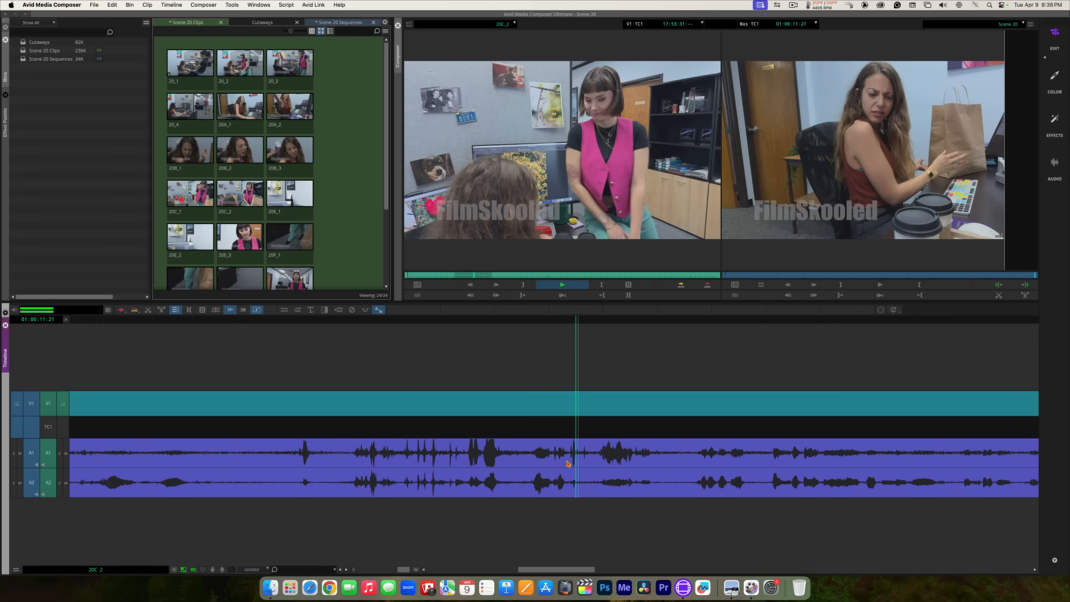
key(space)
drag(590, 432, 514, 432)
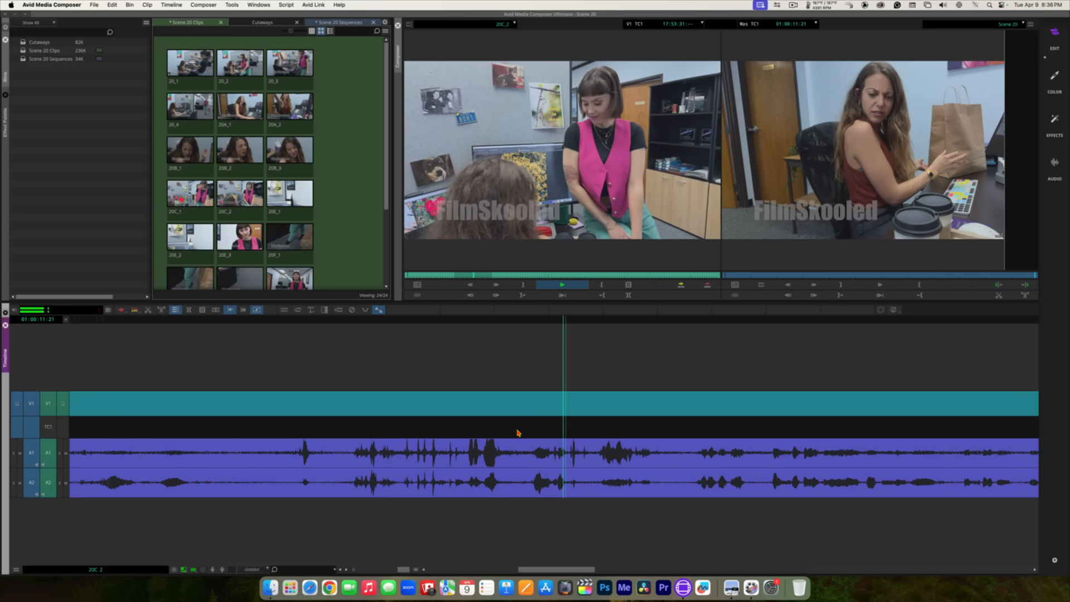
key(space)
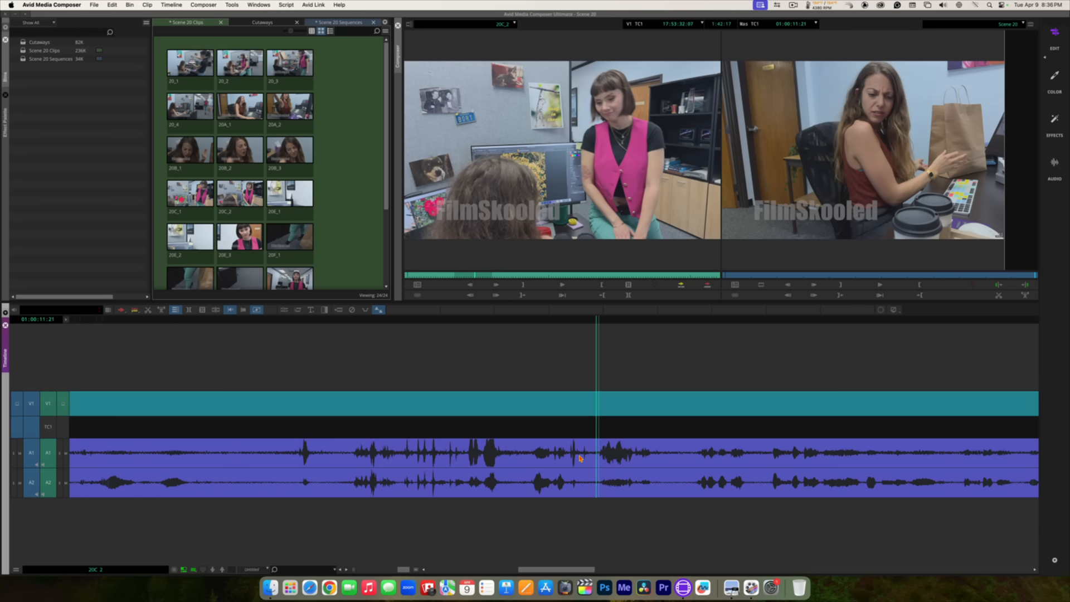
Step: Mark an In point in 20C_2 at 17:53:31:00, in the quiet gap before the seated woman's line
drag(596, 424, 518, 418)
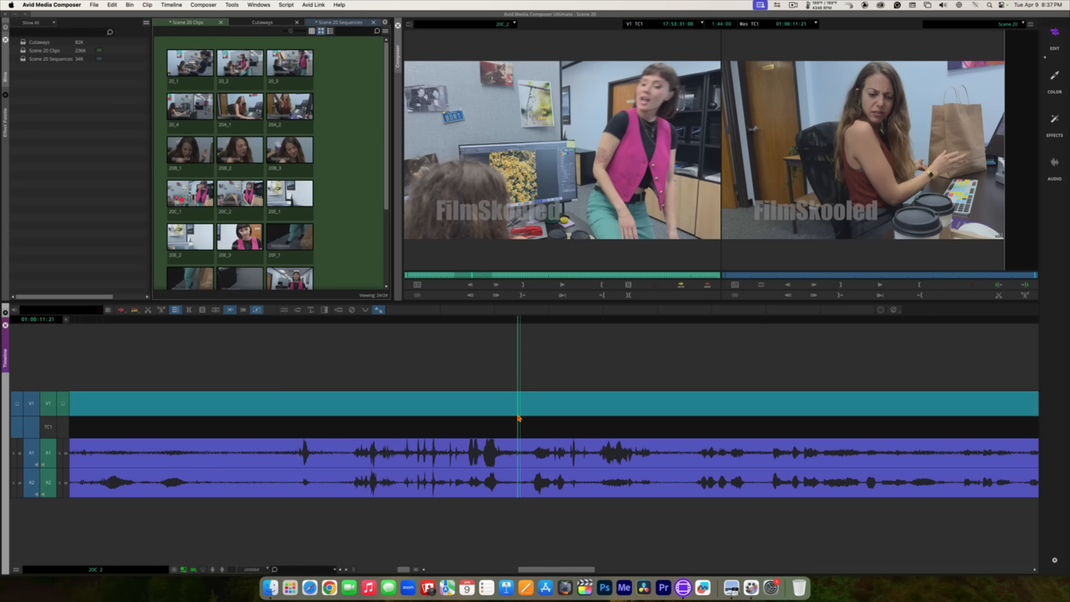
click(519, 417)
key(o)
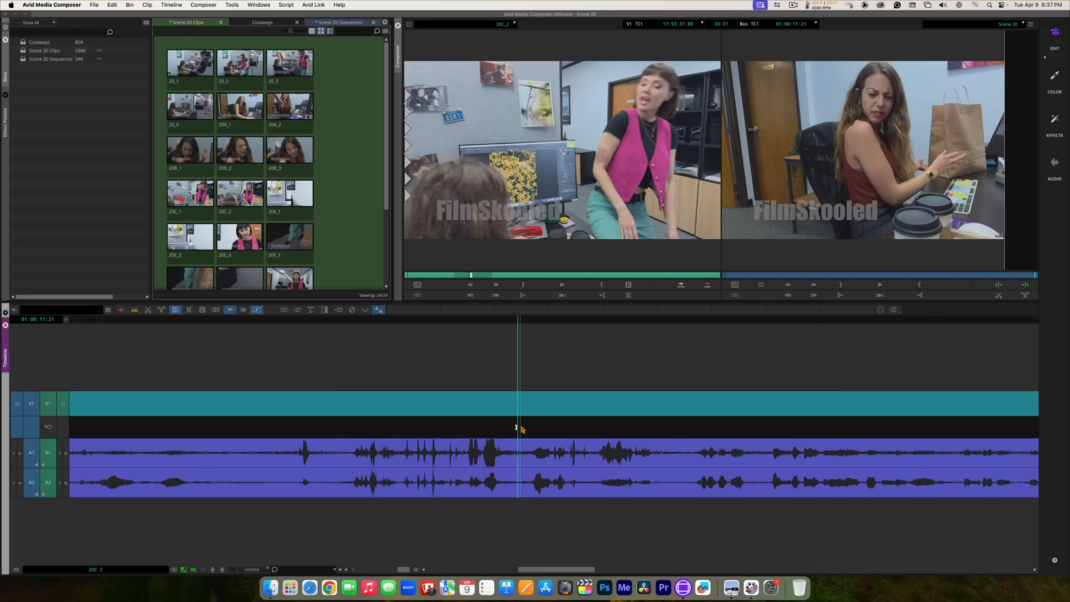
Step: Play past the line in 20C_2, mark an Out point at 17:53:32:02 and preview the marked range
key(space)
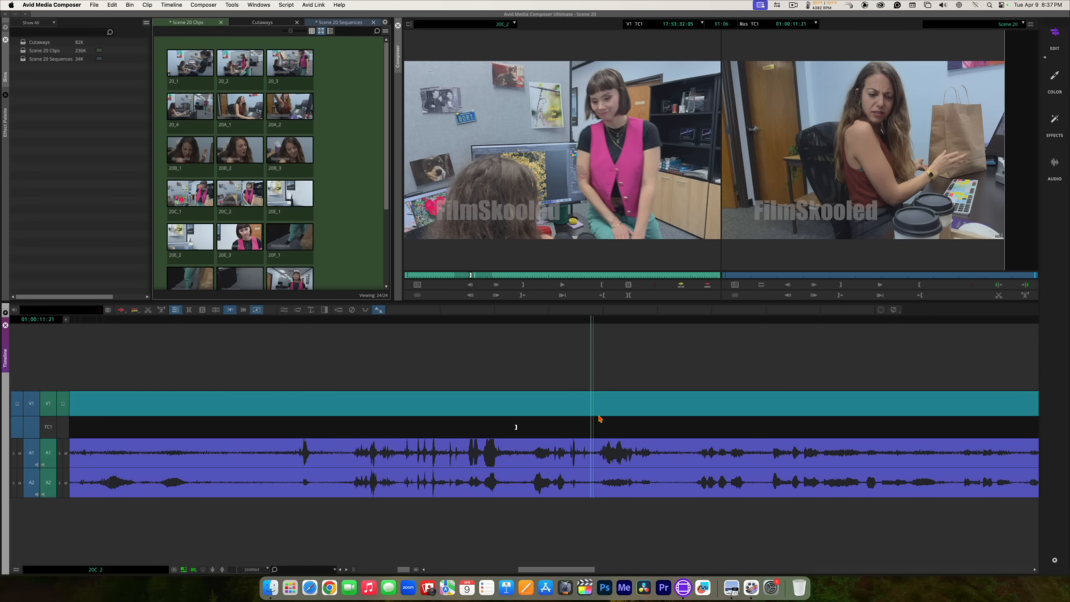
mouse_move(593, 421)
mouse_down()
mouse_move(555, 431)
mouse_move(586, 432)
mouse_up()
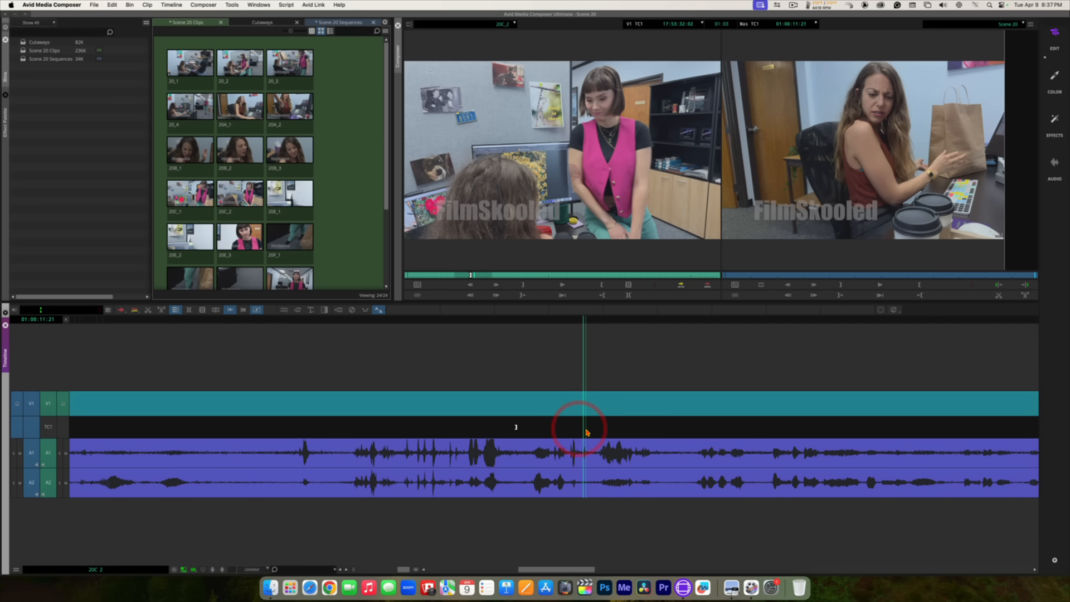
key(i)
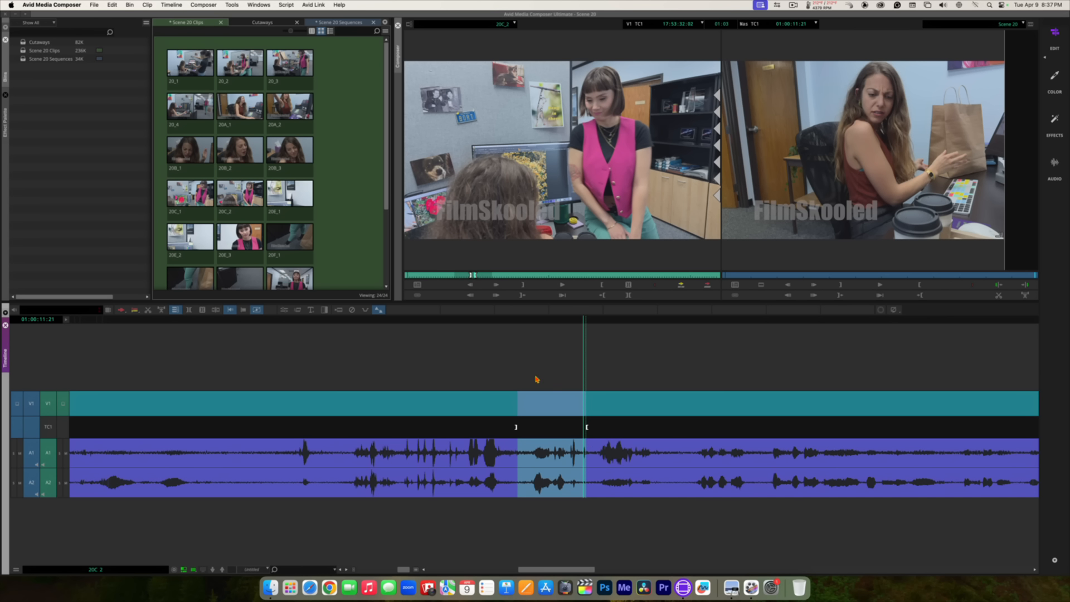
click(563, 296)
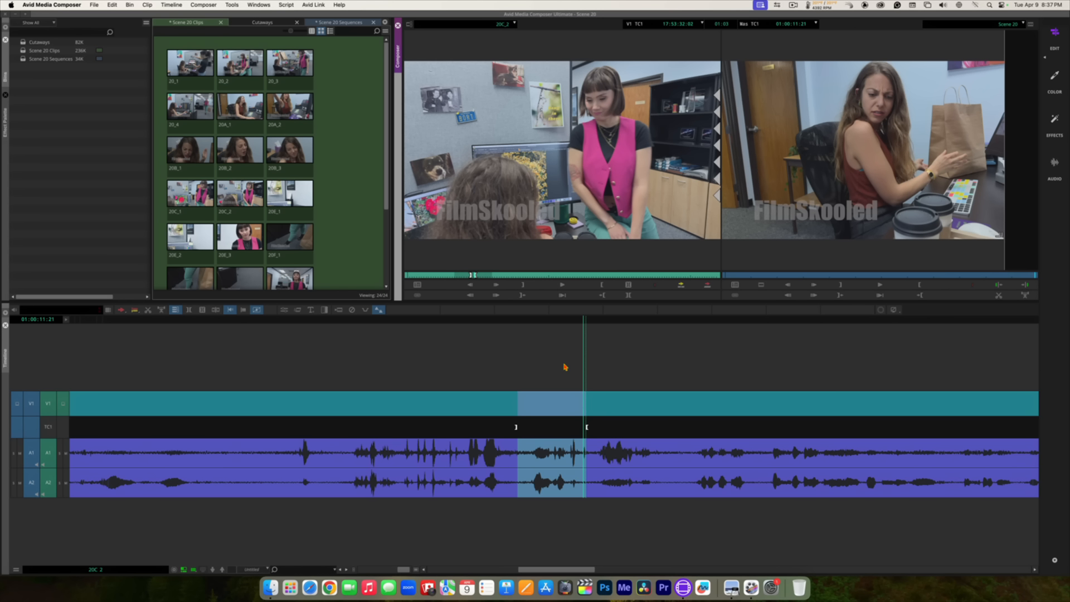
Step: Edit the marked portion of 20C_2 into the Scene 20 sequence directly after 20A_1 and play the sequence from its start
click(184, 570)
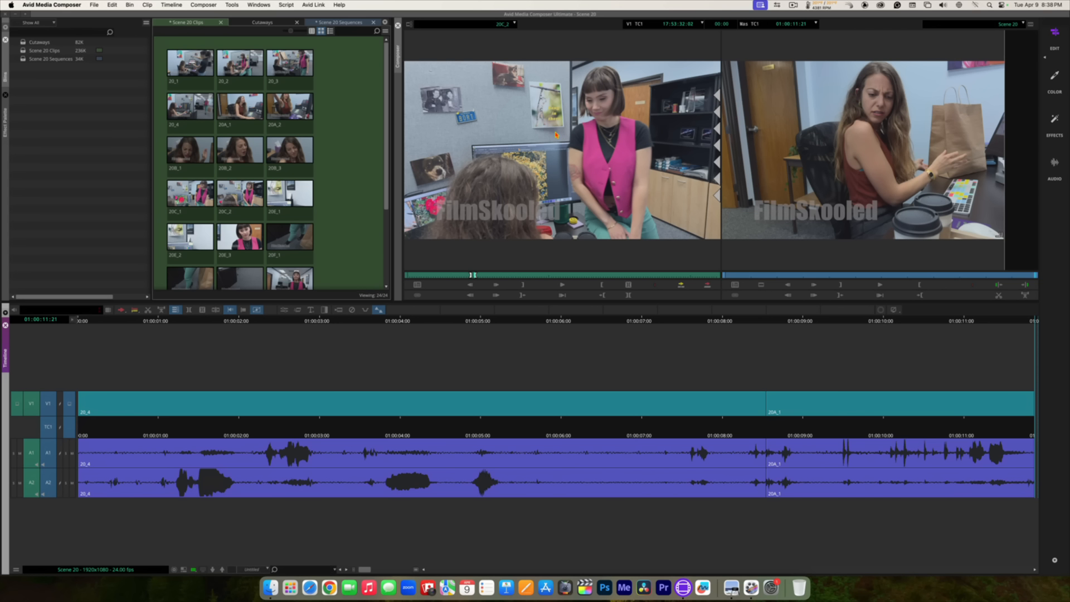
click(556, 158)
drag(597, 265, 1001, 411)
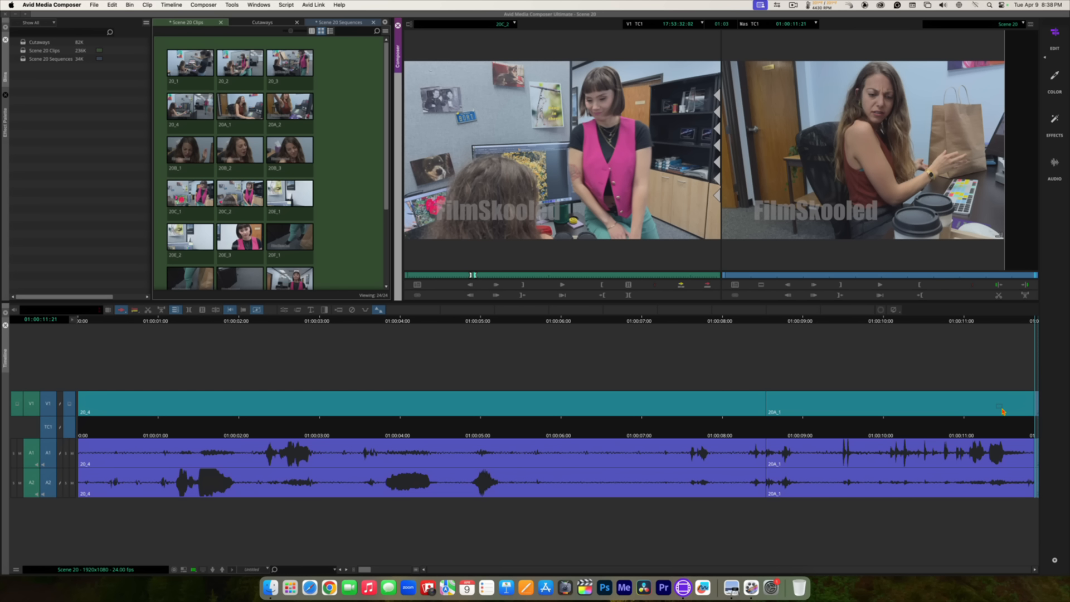
click(1003, 411)
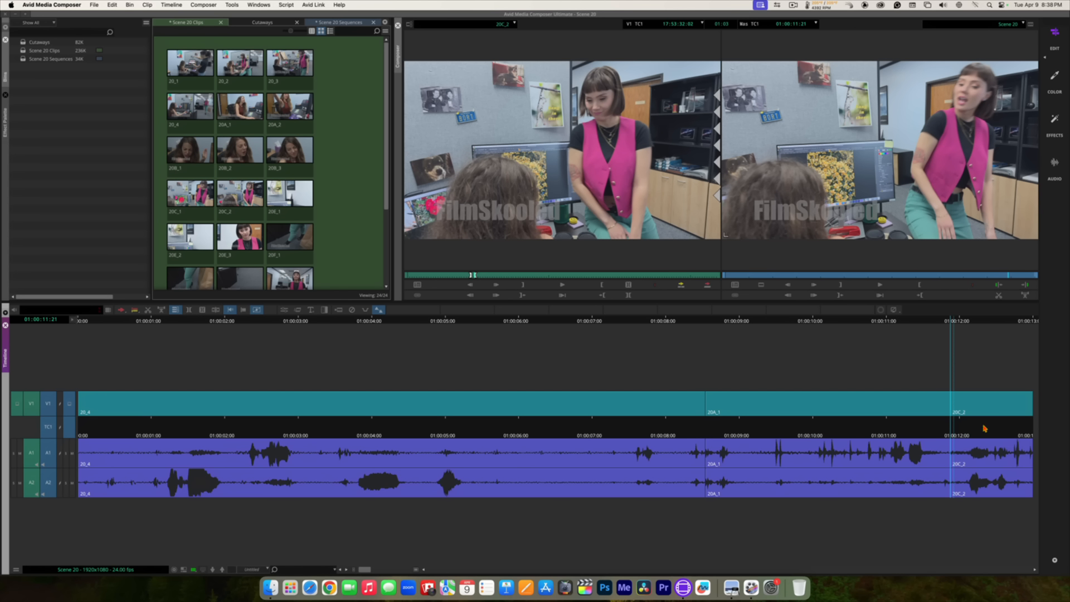
drag(966, 432, 4, 446)
key(space)
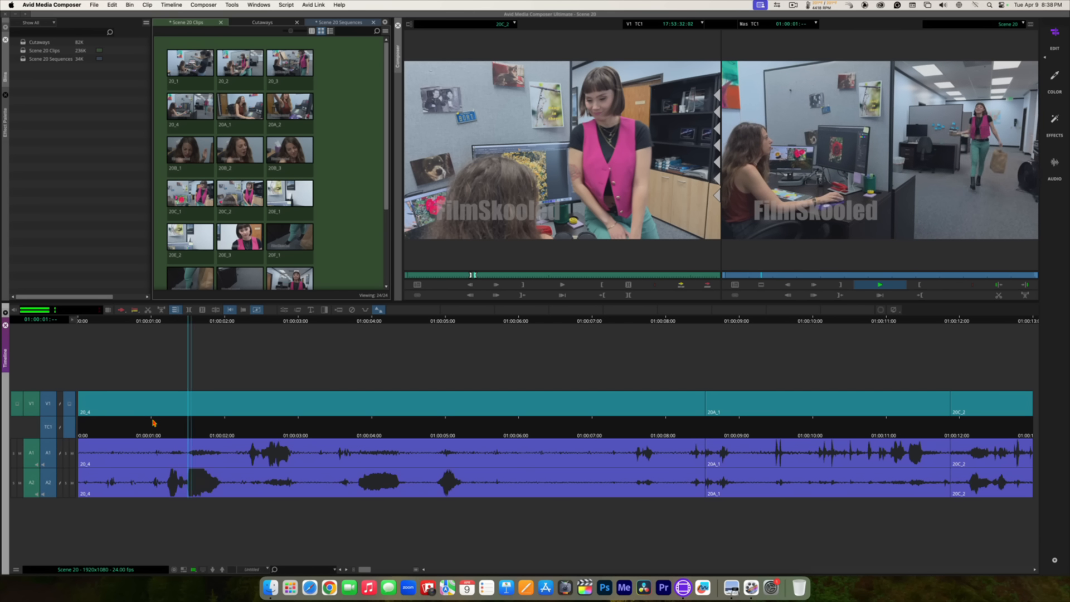
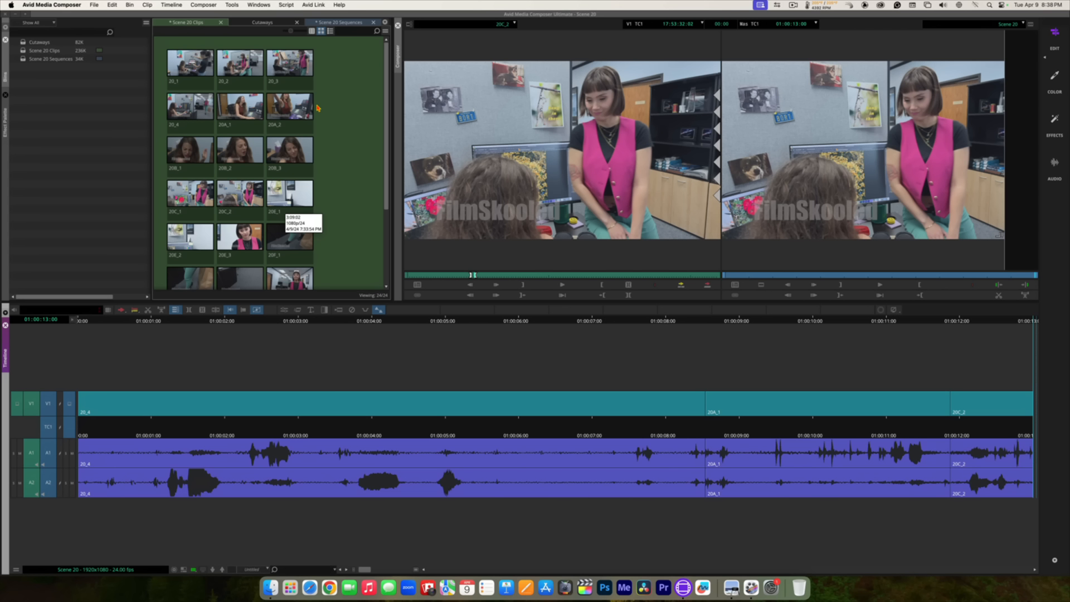
Step: Load 20A_2 as the source and play its dialogue around the bag handover to find the seated woman's reply
double_click(287, 108)
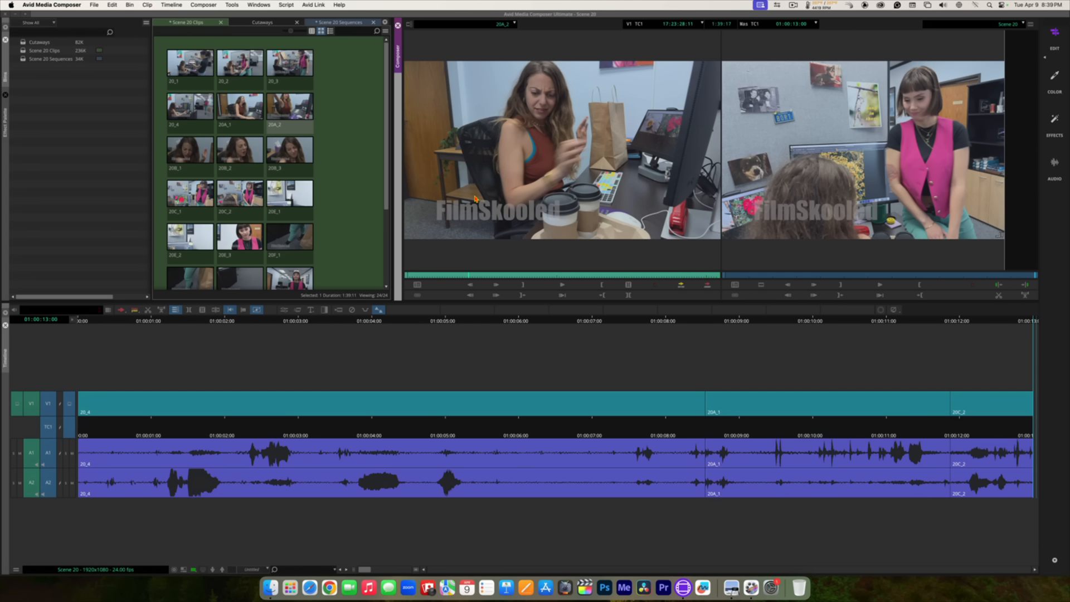
key(space)
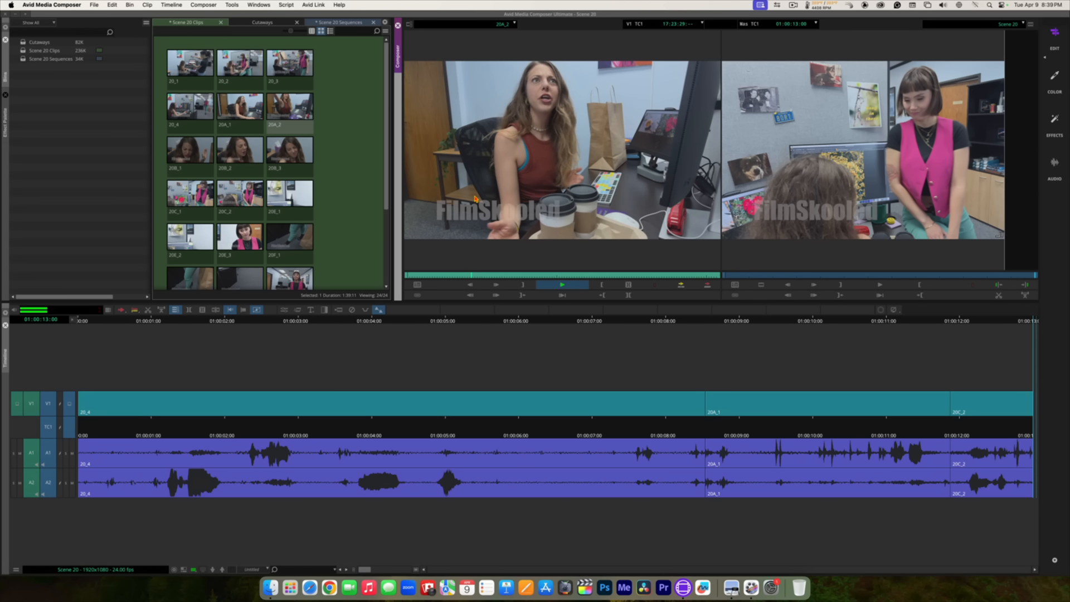
key(space)
key(j)
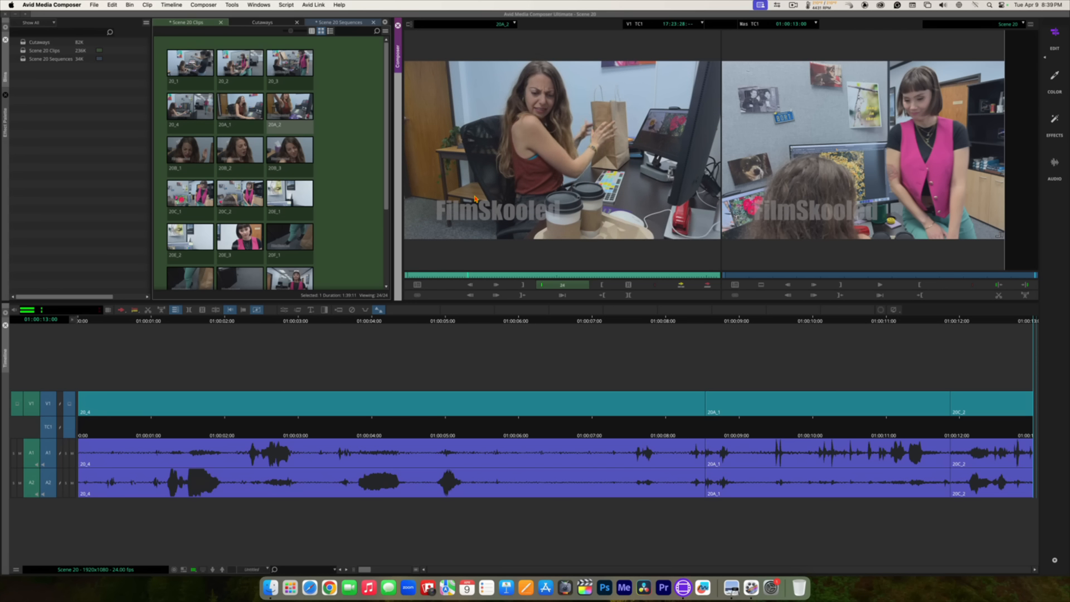
key(k)
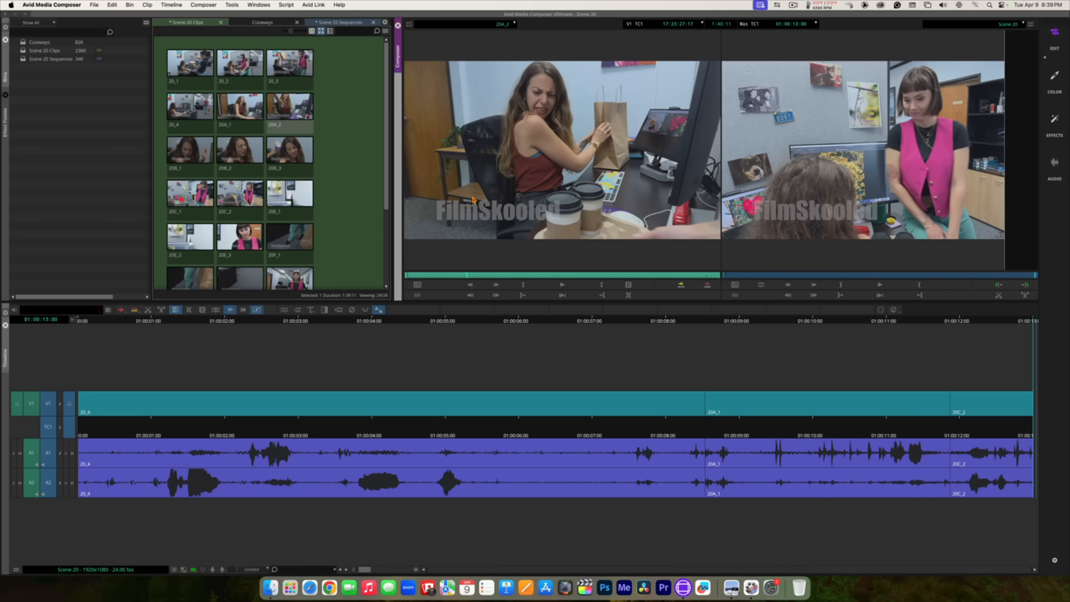
Step: Show the 20A_2 source waveforms in the timeline and replay the dialogue from the woman reaching up through her reply
click(184, 570)
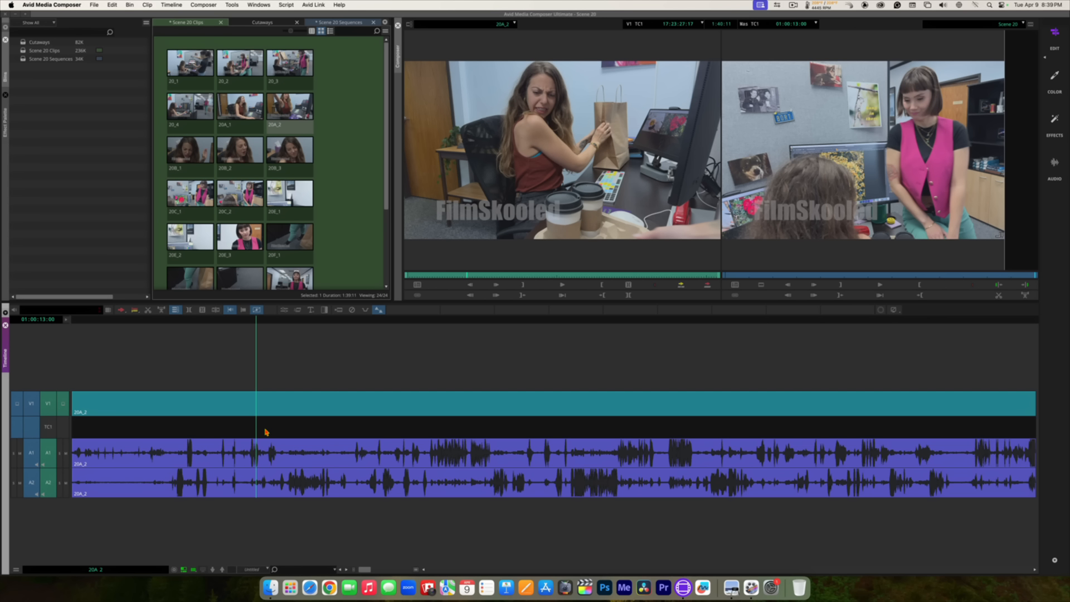
drag(260, 426, 229, 425)
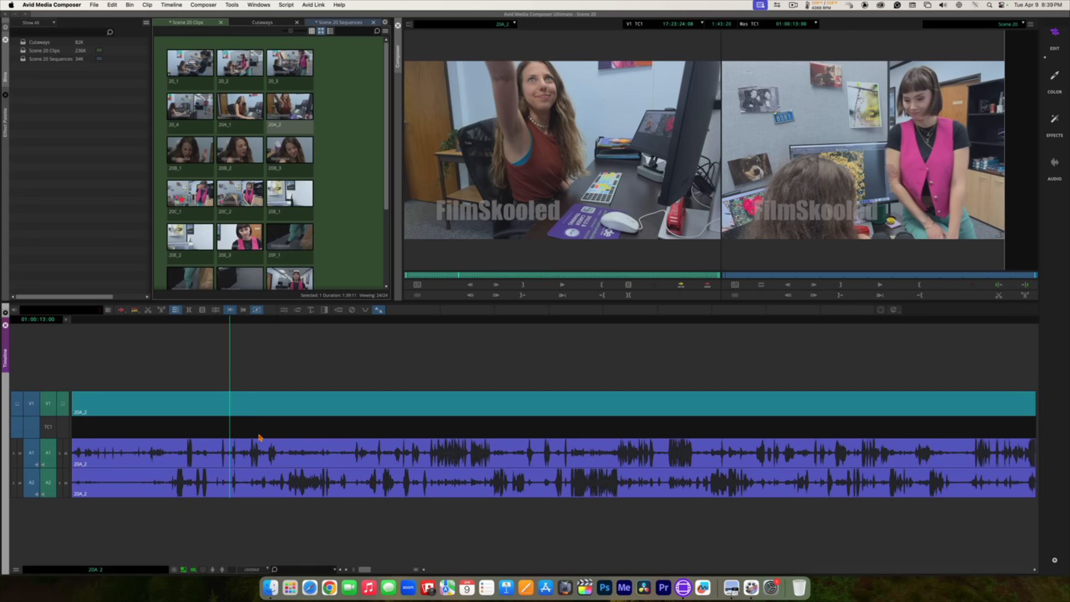
key(space)
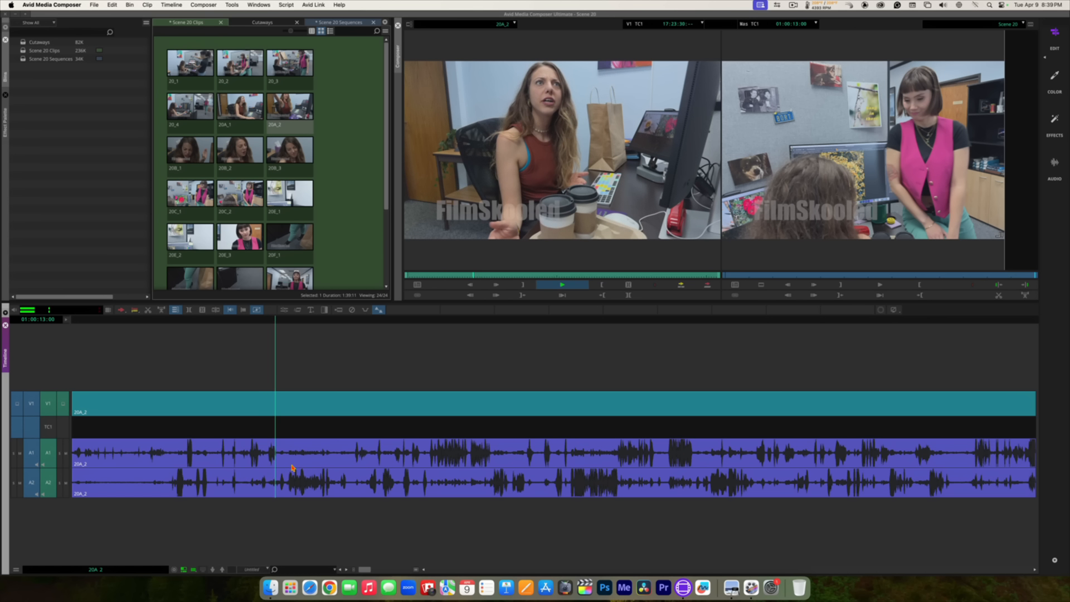
key(space)
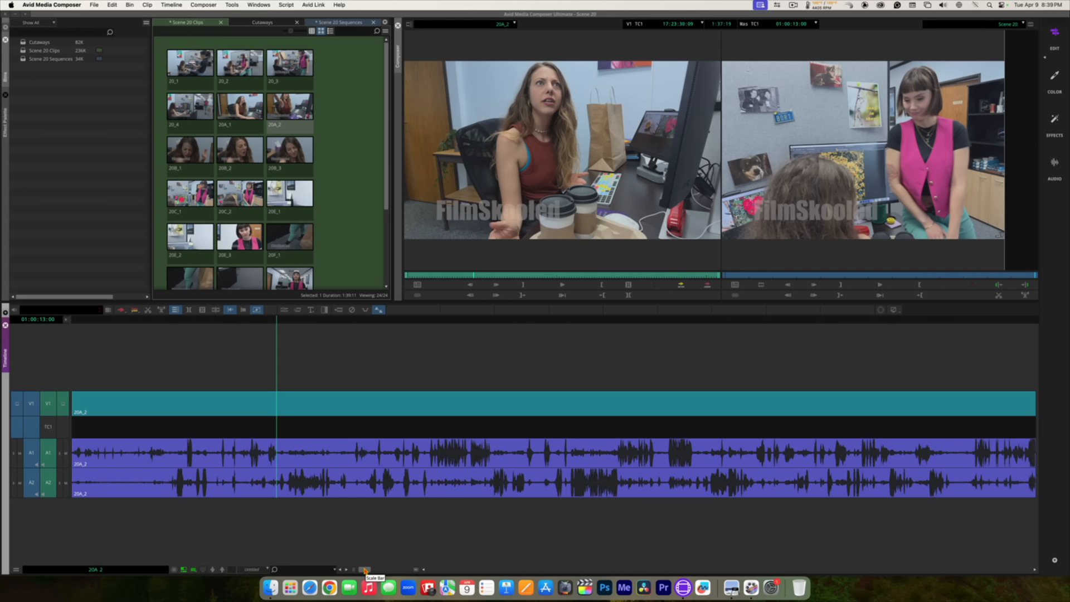
Step: Mark an In point in 20A_2 at 17:23:29:02, in the quiet gap before the seated woman's reply
drag(366, 569, 400, 570)
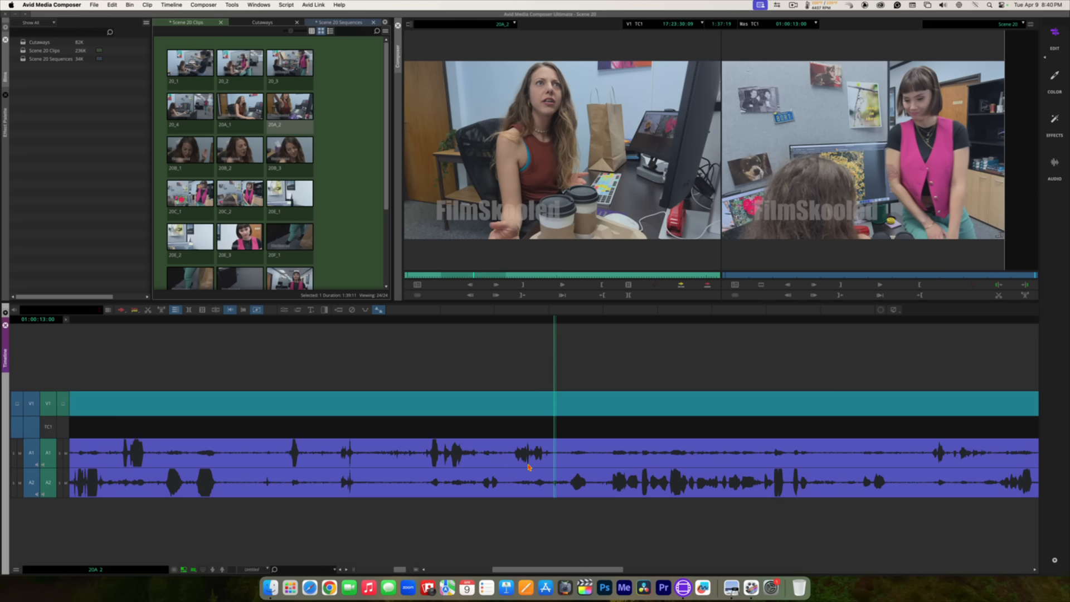
drag(547, 438, 508, 428)
key(space)
click(512, 446)
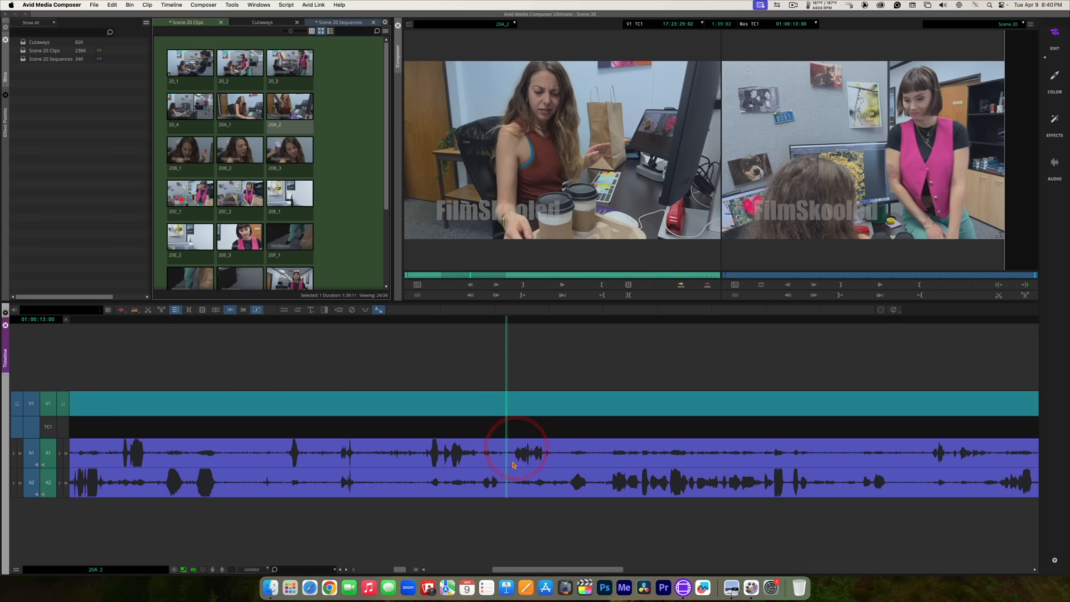
key(i)
Step: Play past the reply in 20A_2, mark an Out point at 17:23:30:12 and preview the marked range
key(space)
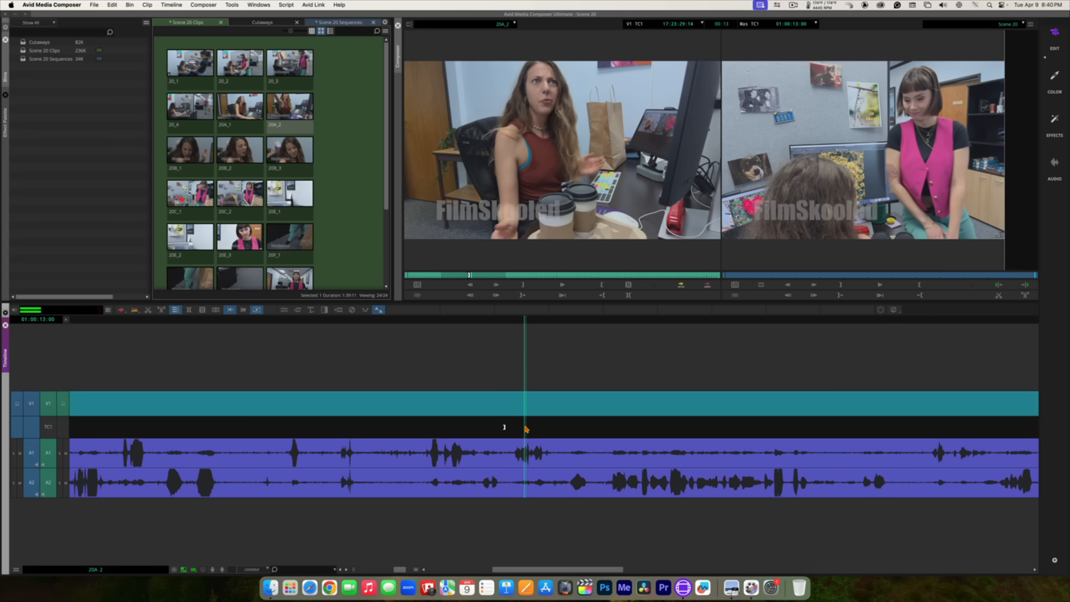
click(559, 426)
key(o)
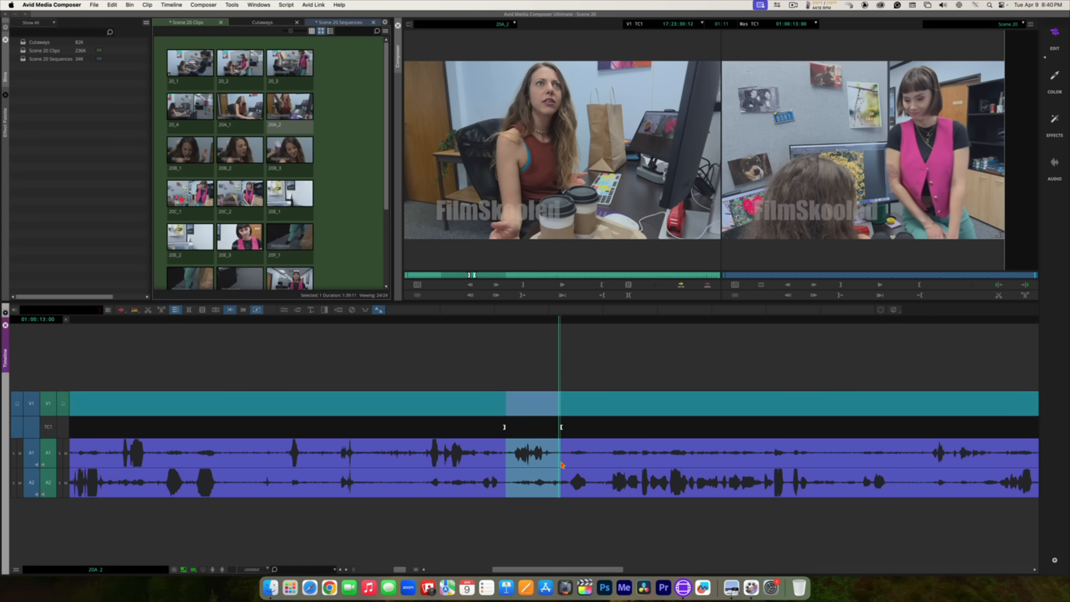
click(561, 295)
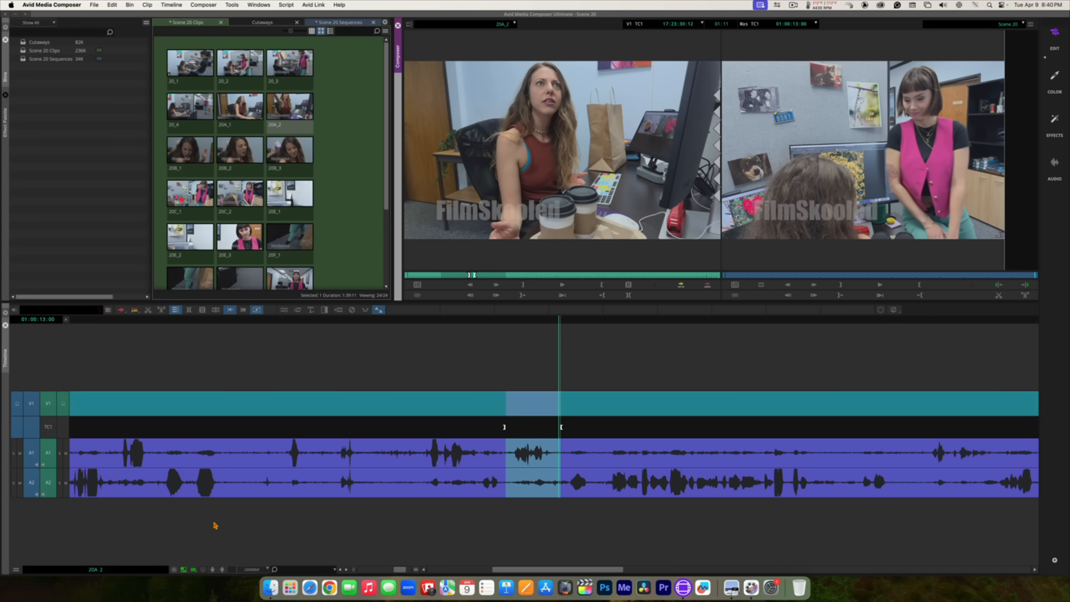
Step: Edit the marked portion of 20A_2 into the Scene 20 sequence directly after 20C_2 and play the sequence from its start
click(184, 569)
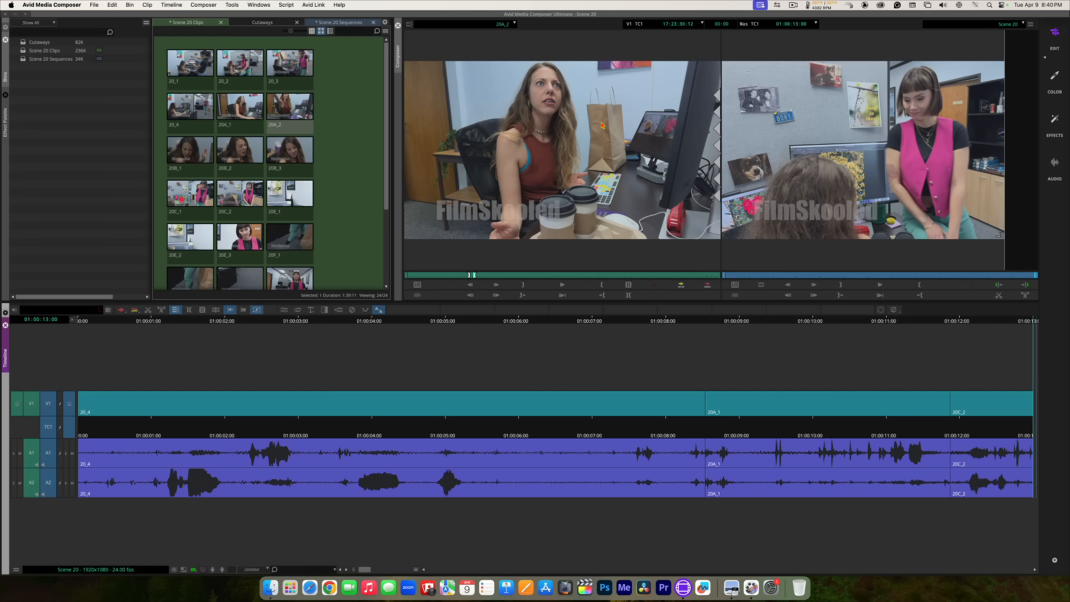
drag(602, 125, 1022, 426)
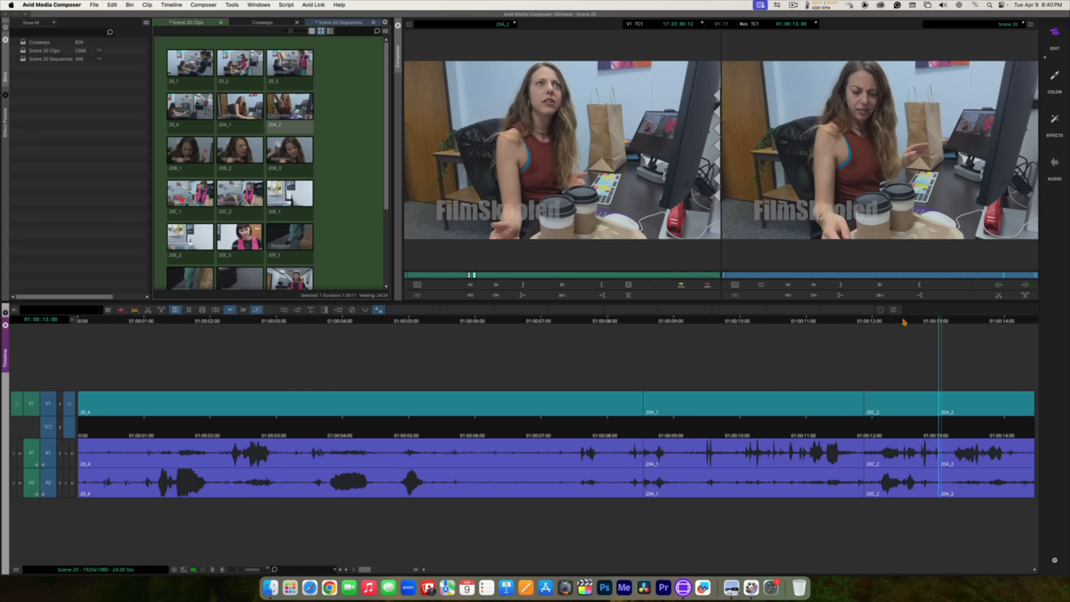
drag(904, 323, 12, 332)
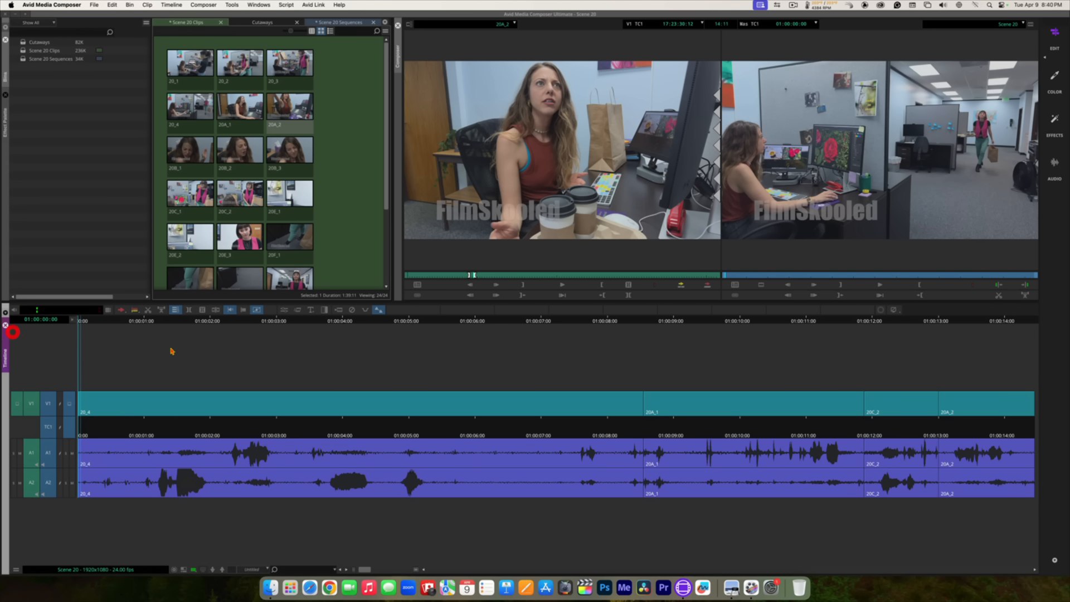
key(space)
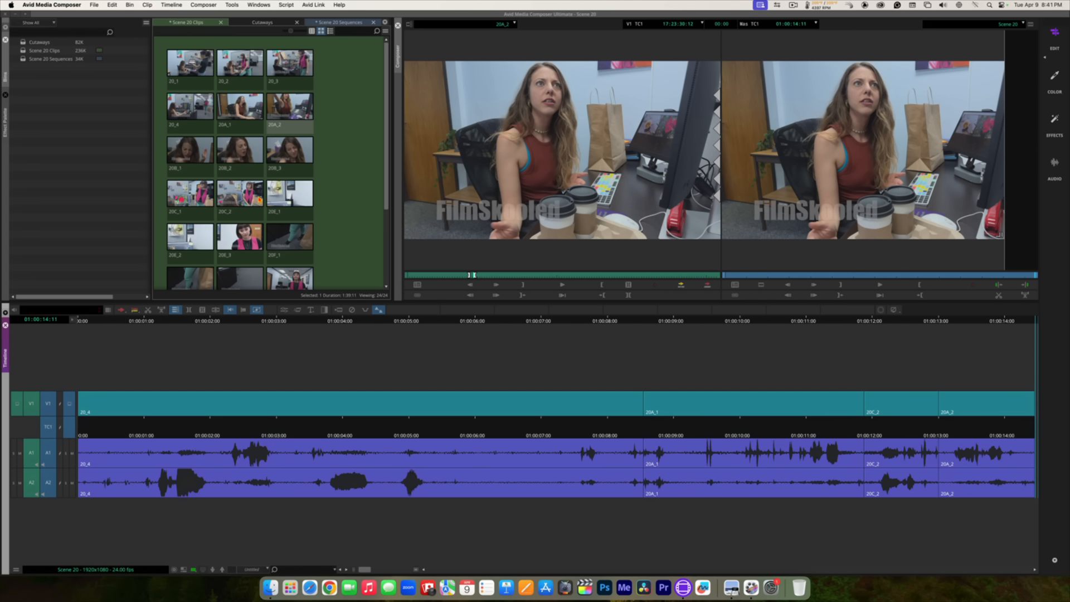
Step: Reload 20C_2 as the source and play on from its Out point to review the vest-wearing woman's performance
double_click(242, 199)
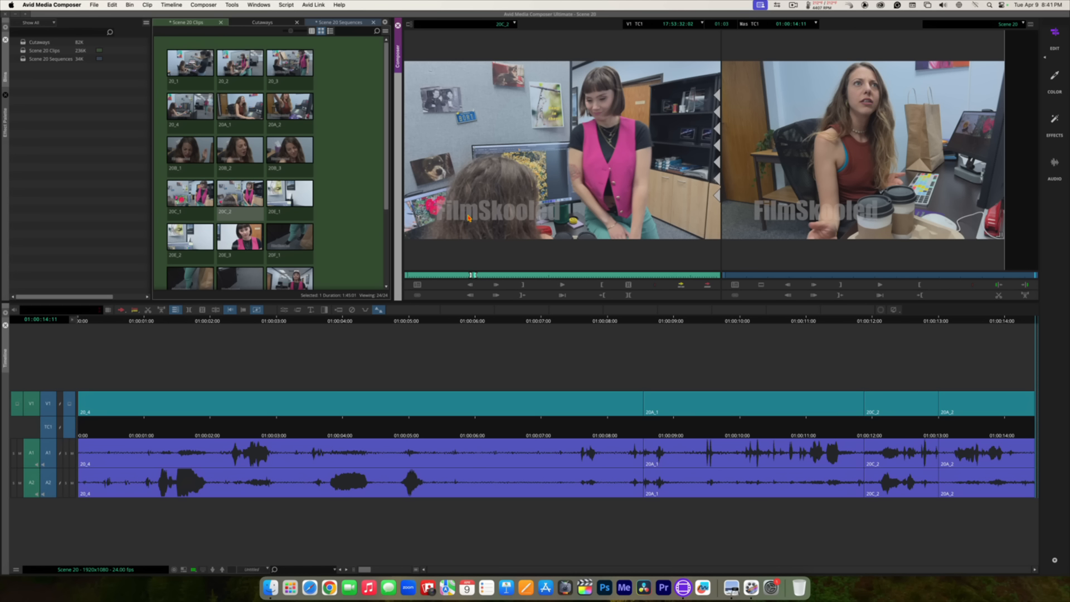
key(space)
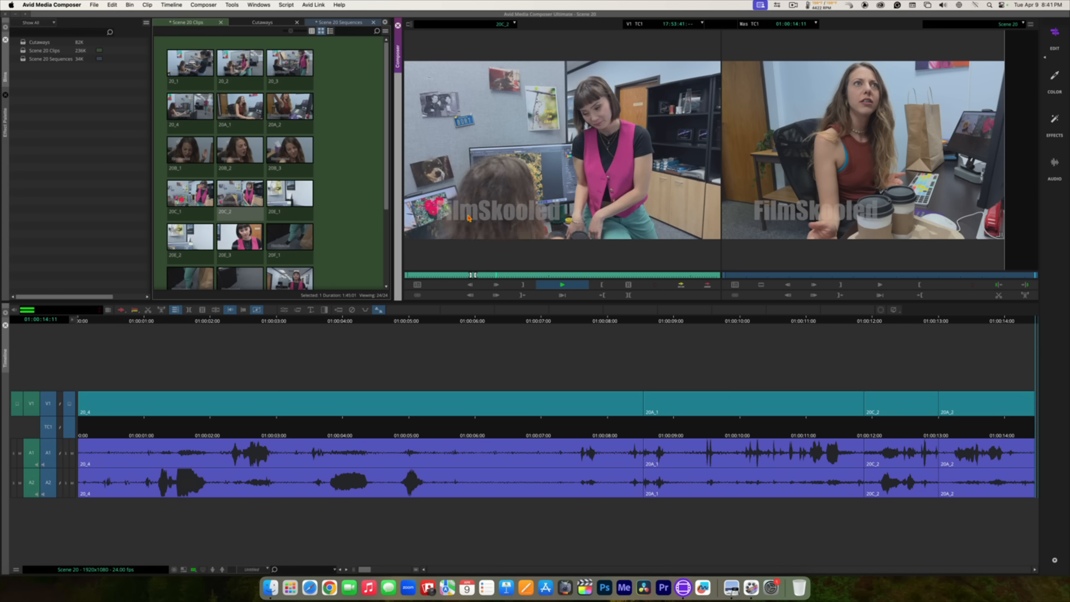
key(space)
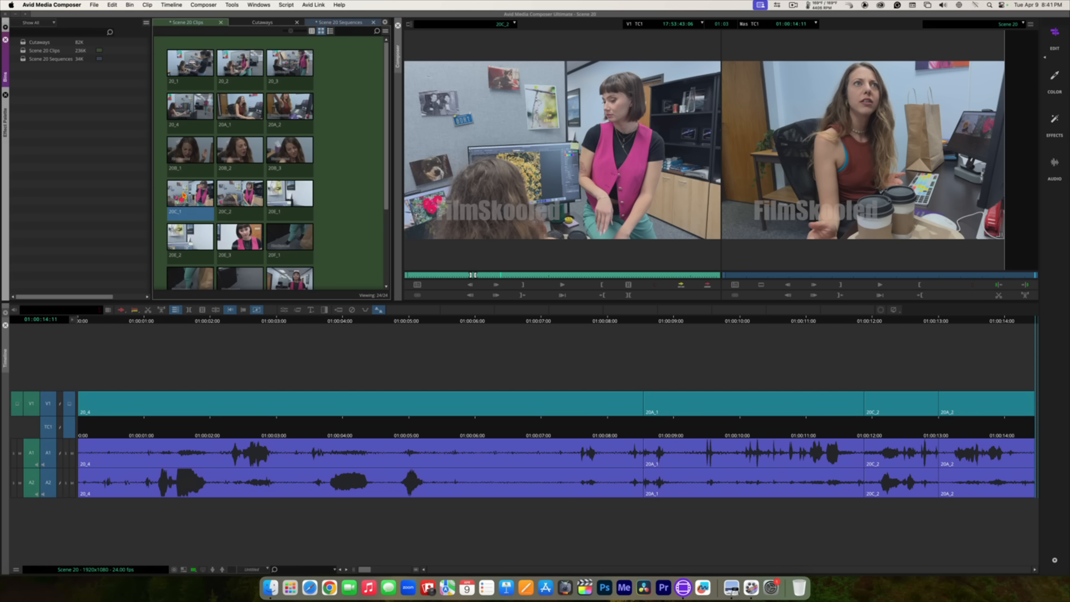
Step: Load 20C_1 as the source and play it from the vest-wearing woman standing with the coffees and bag through her seated dialogue
double_click(182, 192)
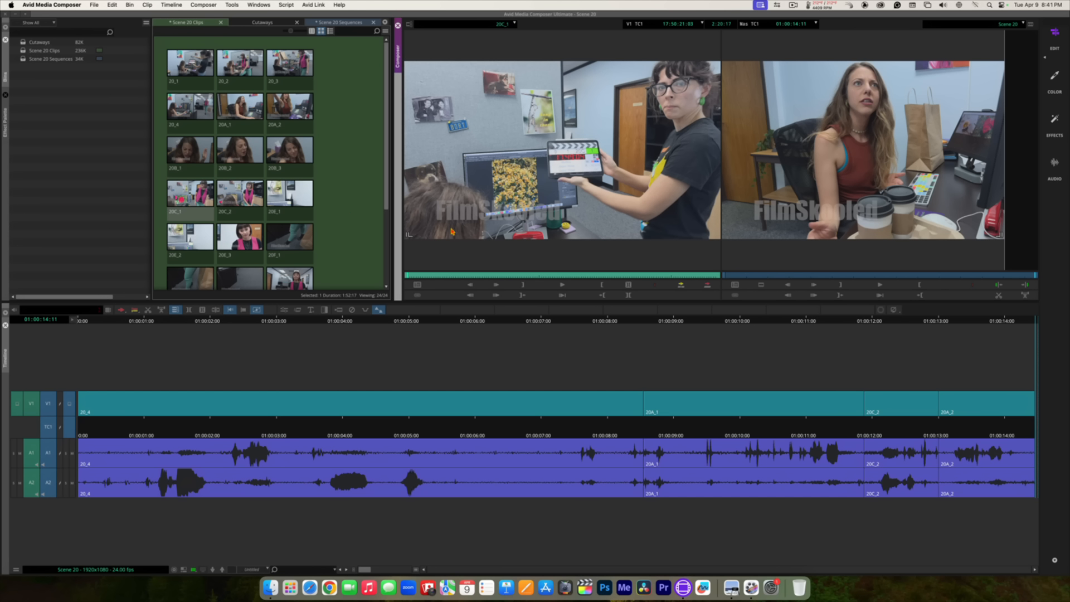
drag(413, 277, 463, 278)
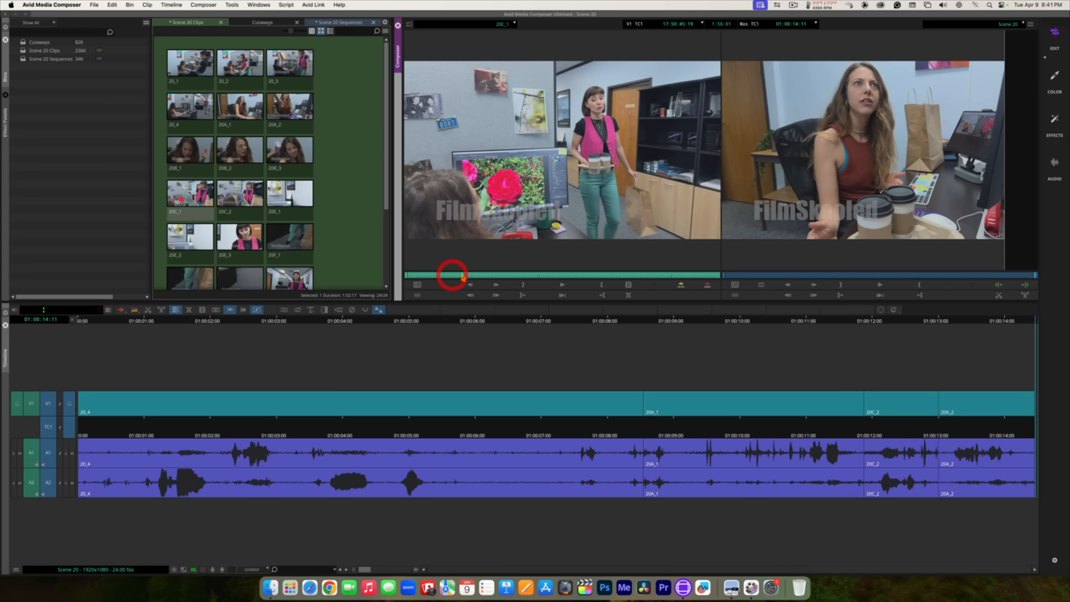
key(space)
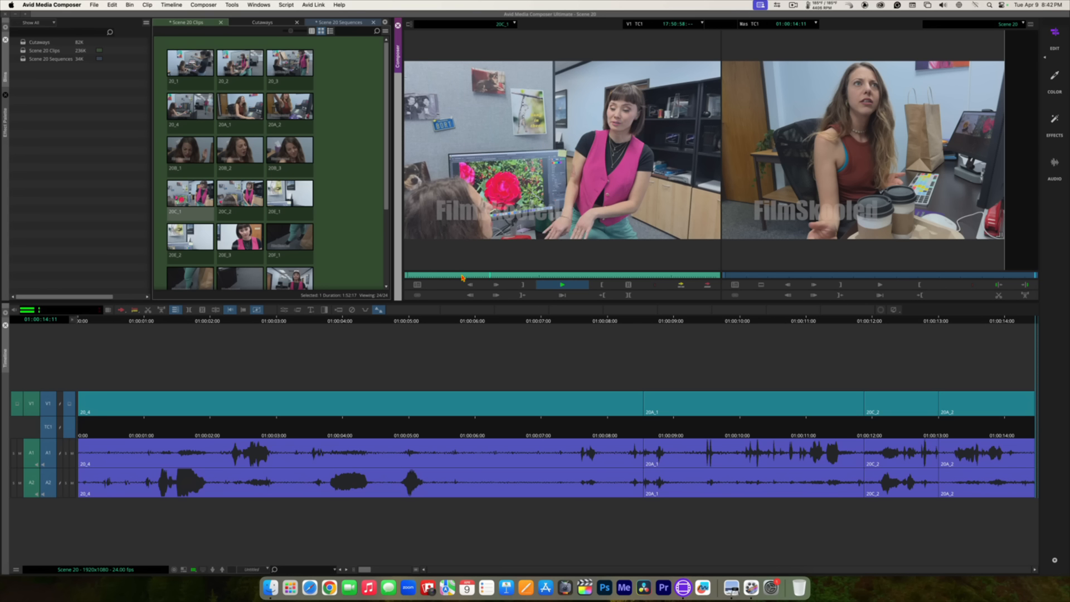
key(space)
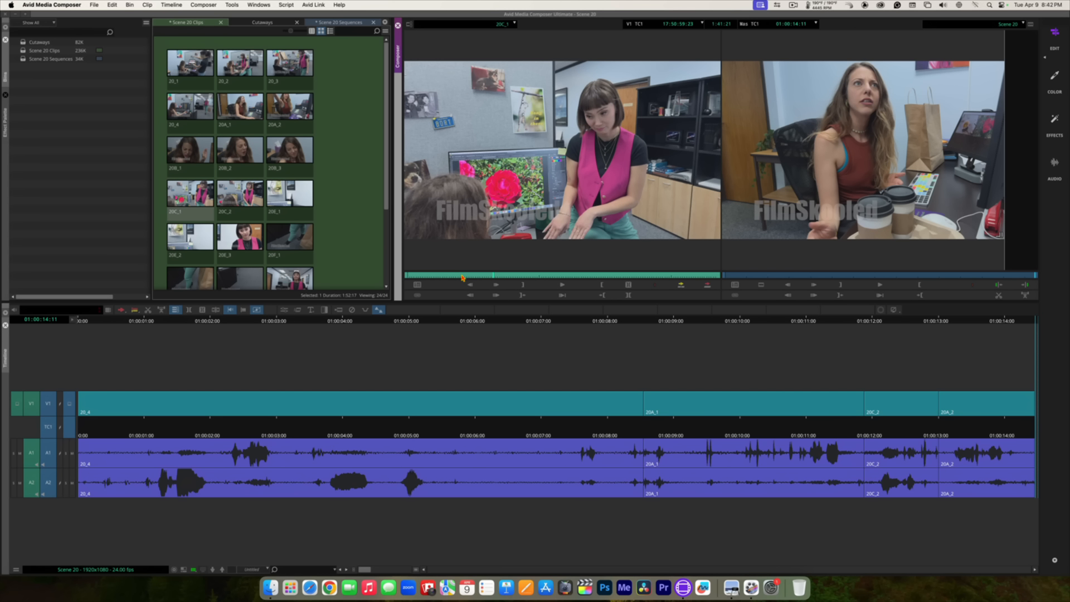
Step: Shuttle back and forth through 20C_1 to park at 17:50:53:11, before the vest-wearing woman's next line
key(l)
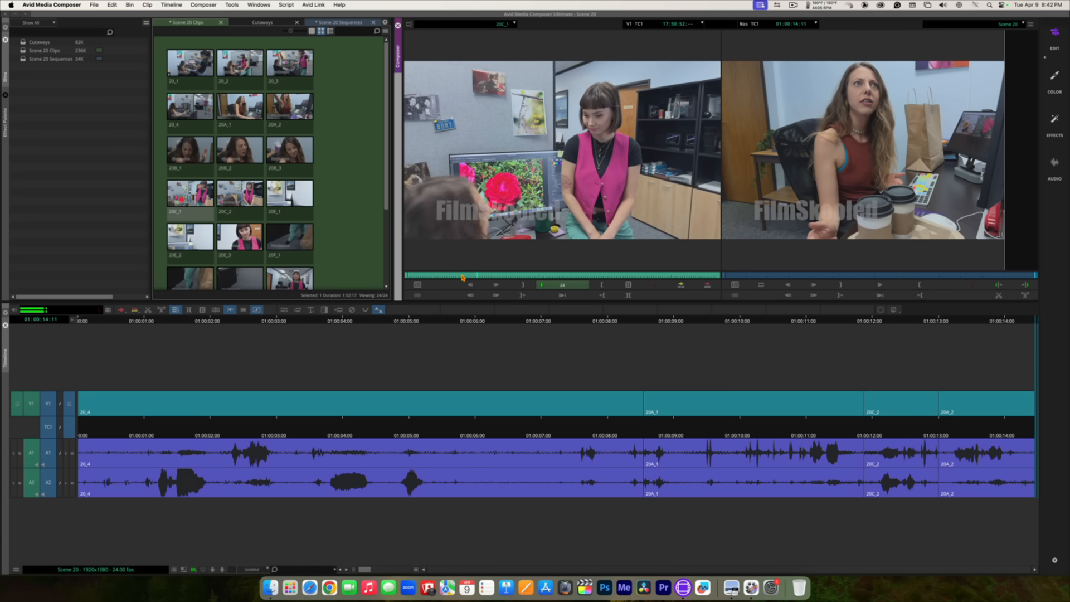
key(k)
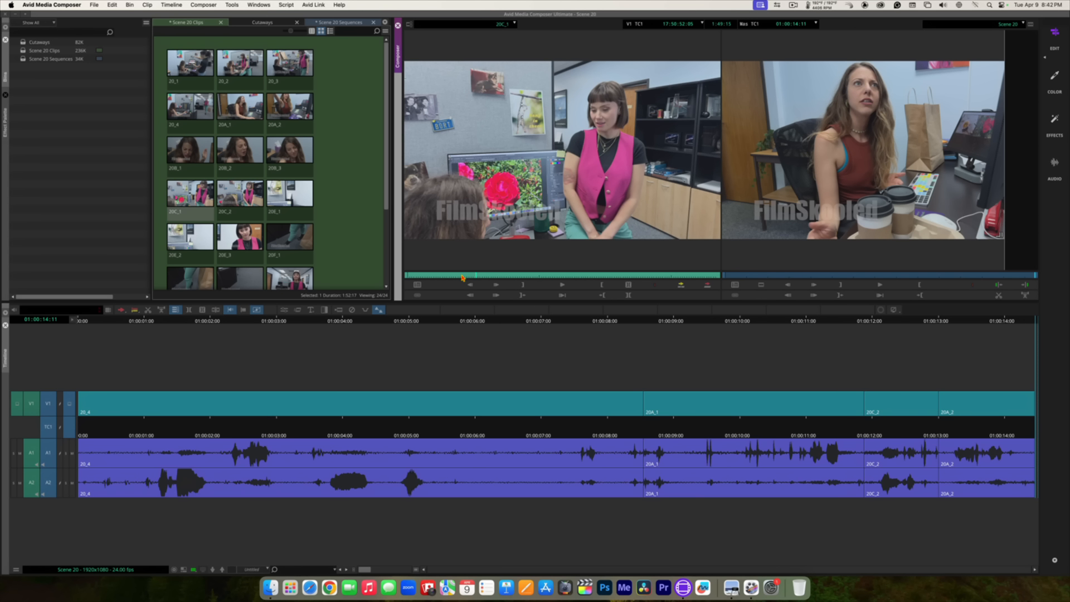
key(l)
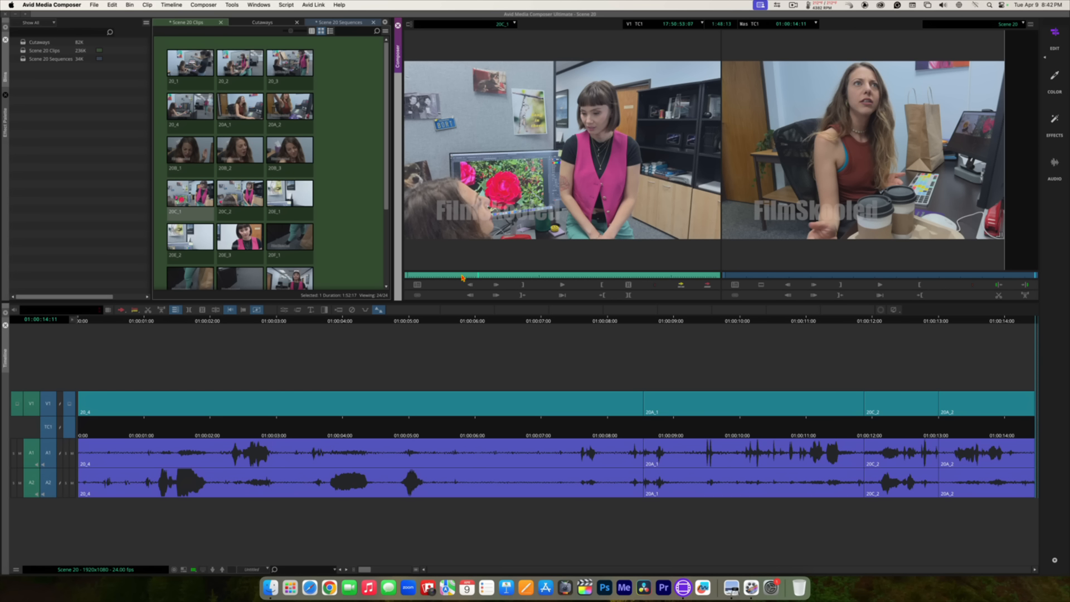
key(j)
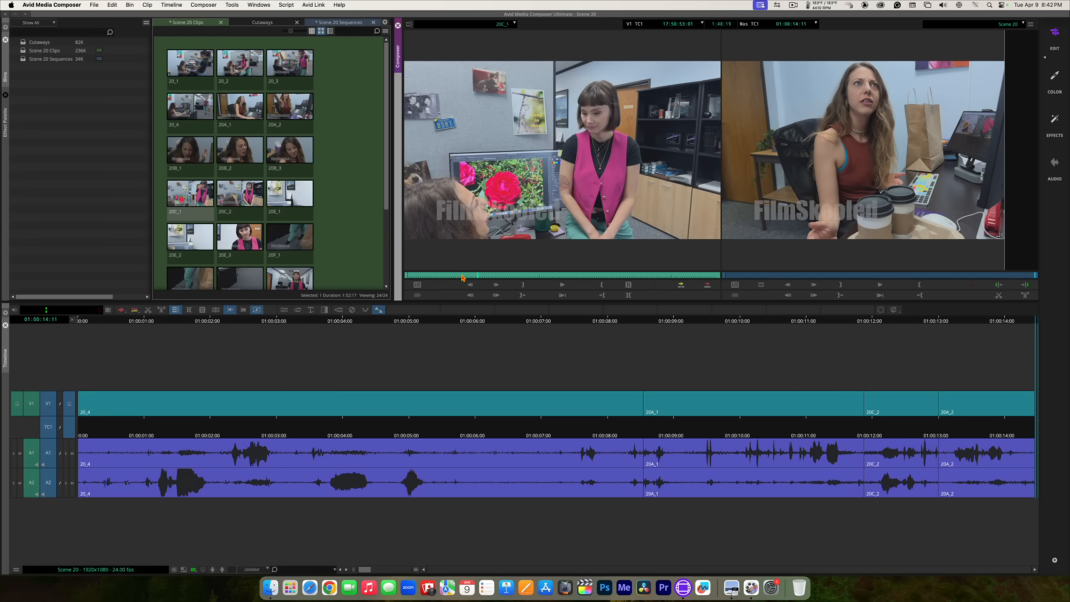
key(k)
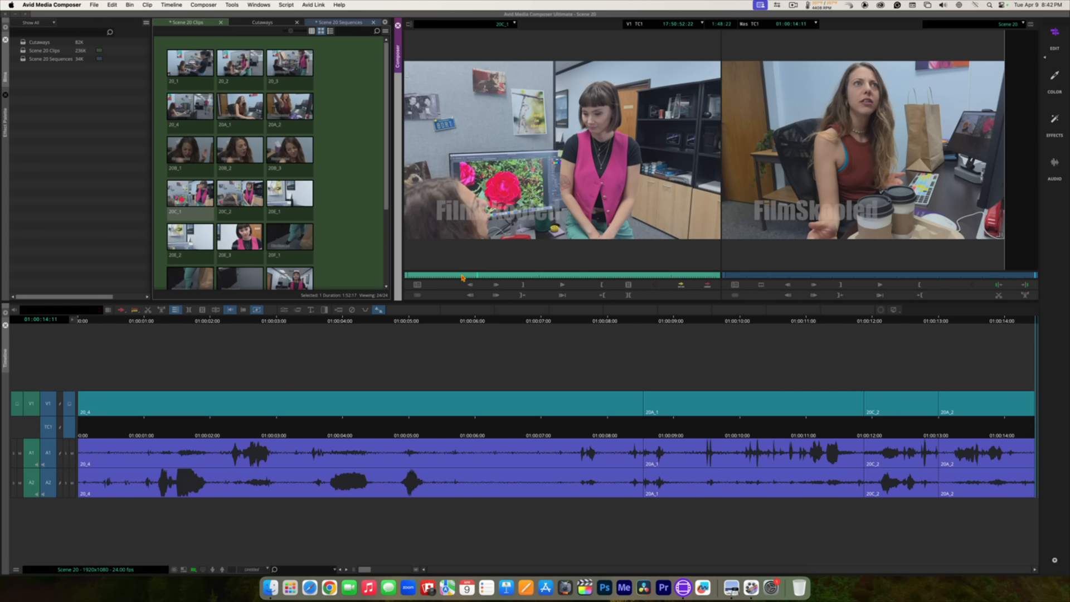
key(l)
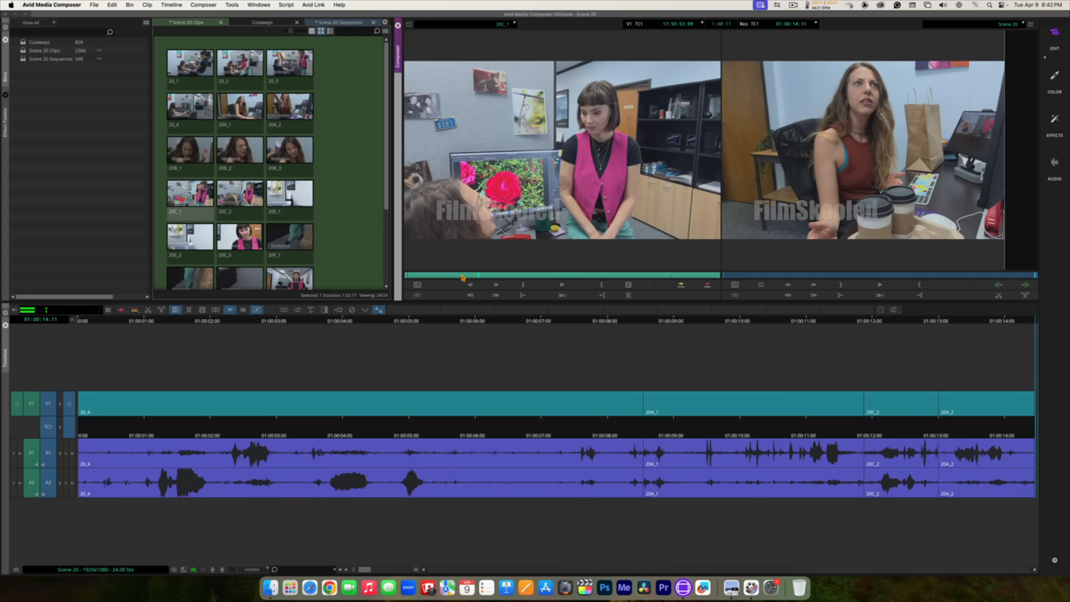
key(k)
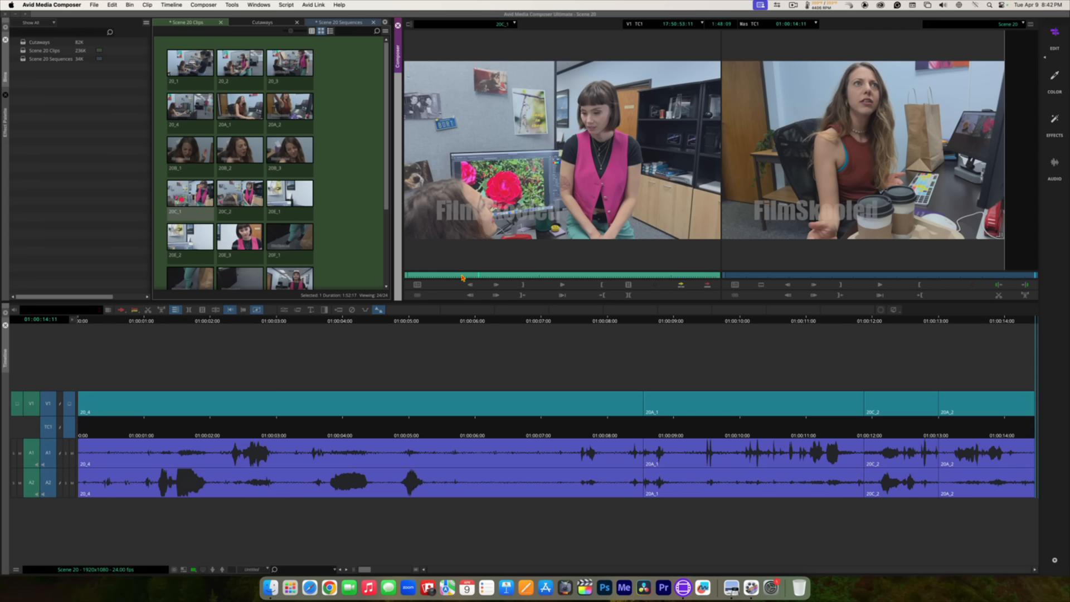
Step: Play the vest-wearing woman's line in 20C_1 and return the playhead to 17:50:53:12, just before the line
key(space)
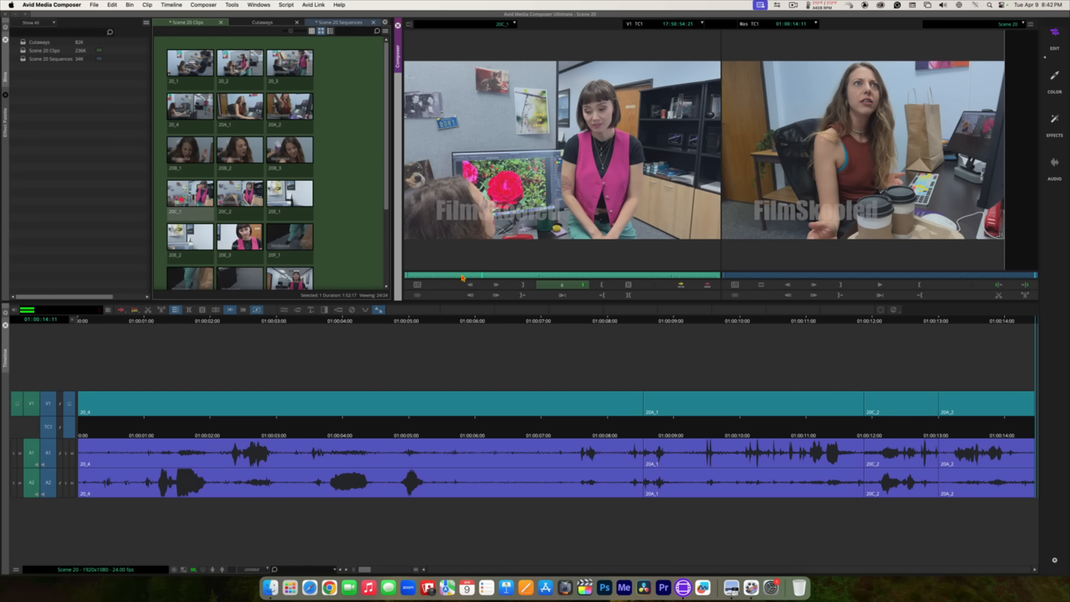
key(space)
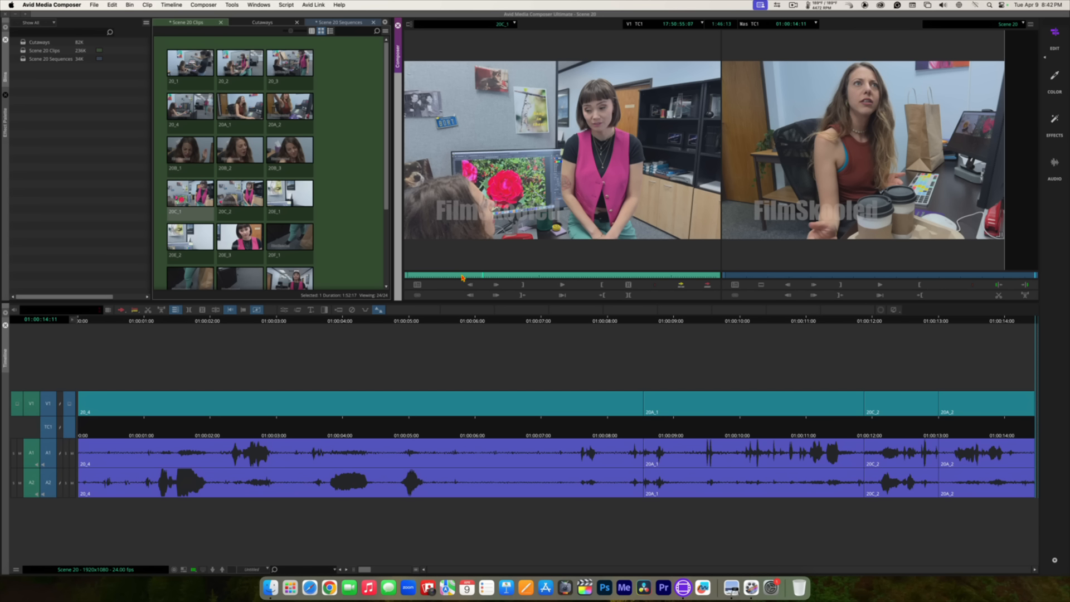
key(j)
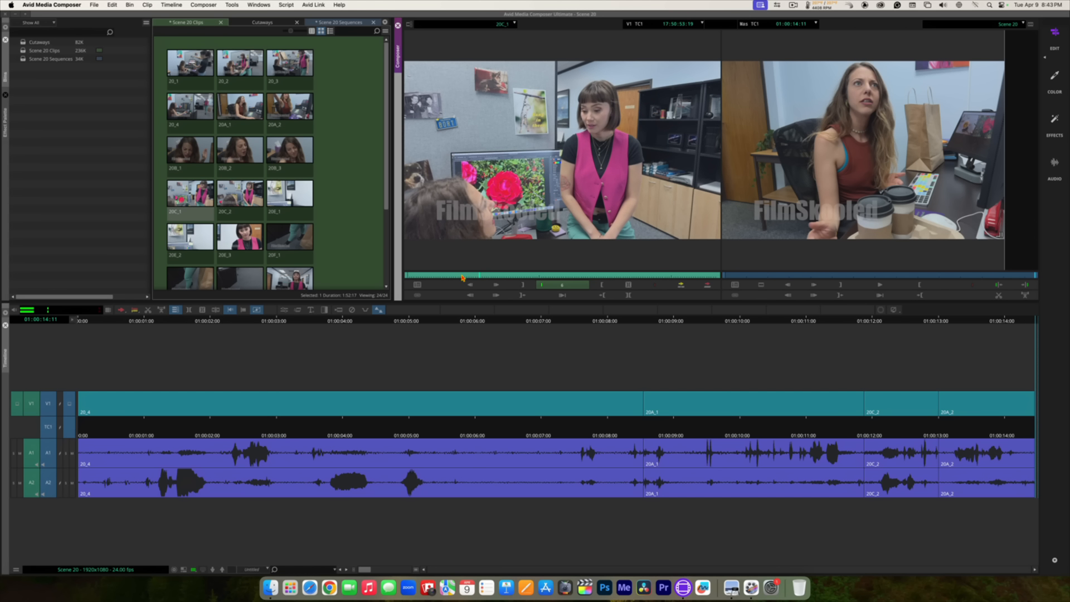
key(k)
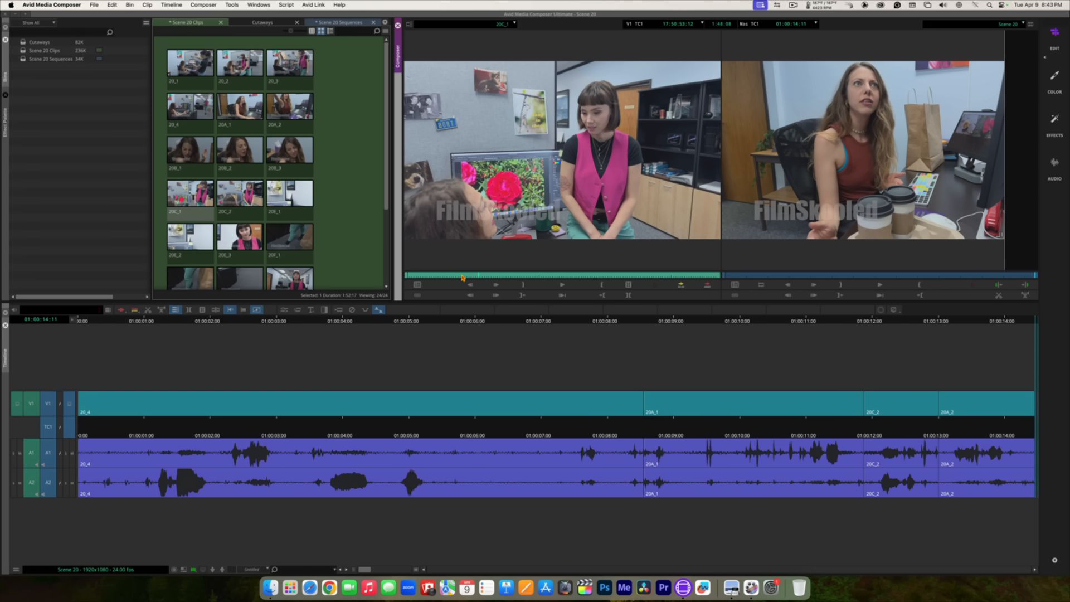
Step: Shuttle around the start of the vest-wearing woman's line in 20C_1 and mark the In point at 17:50:53:17
key(l)
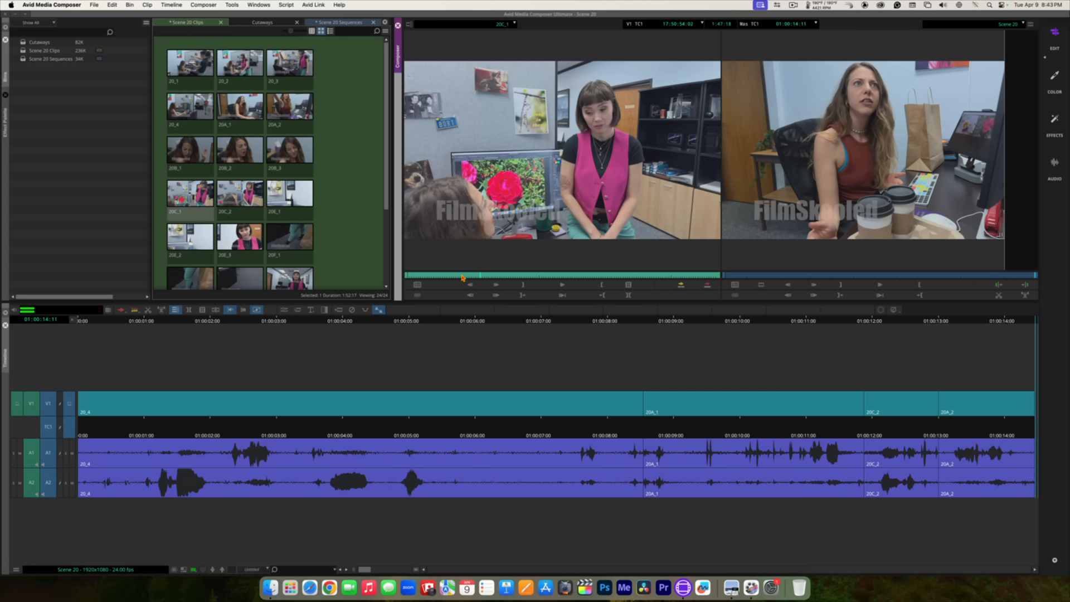
key(j)
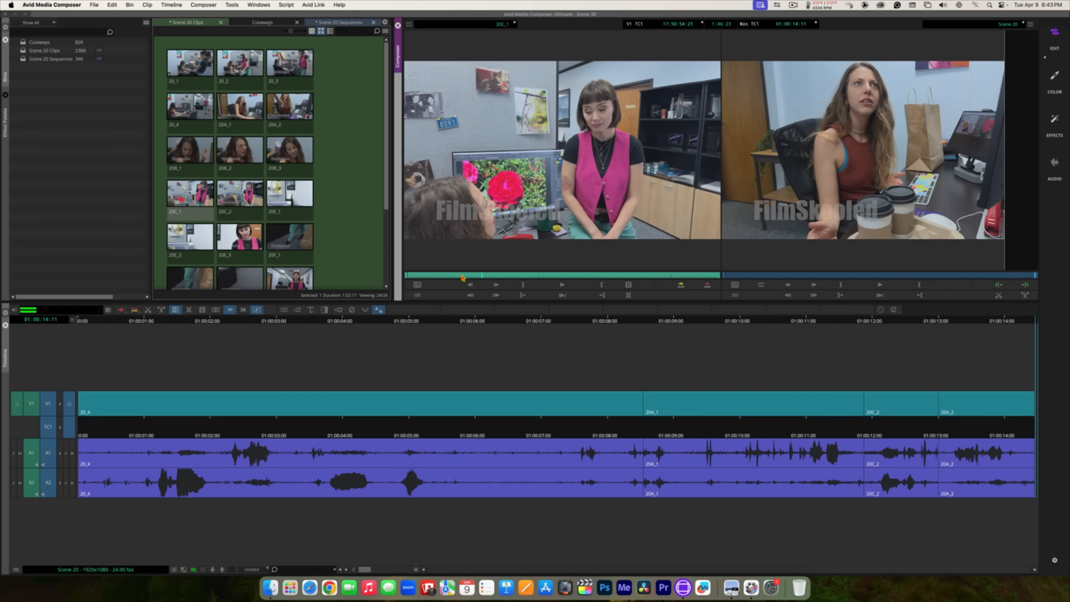
key(k)
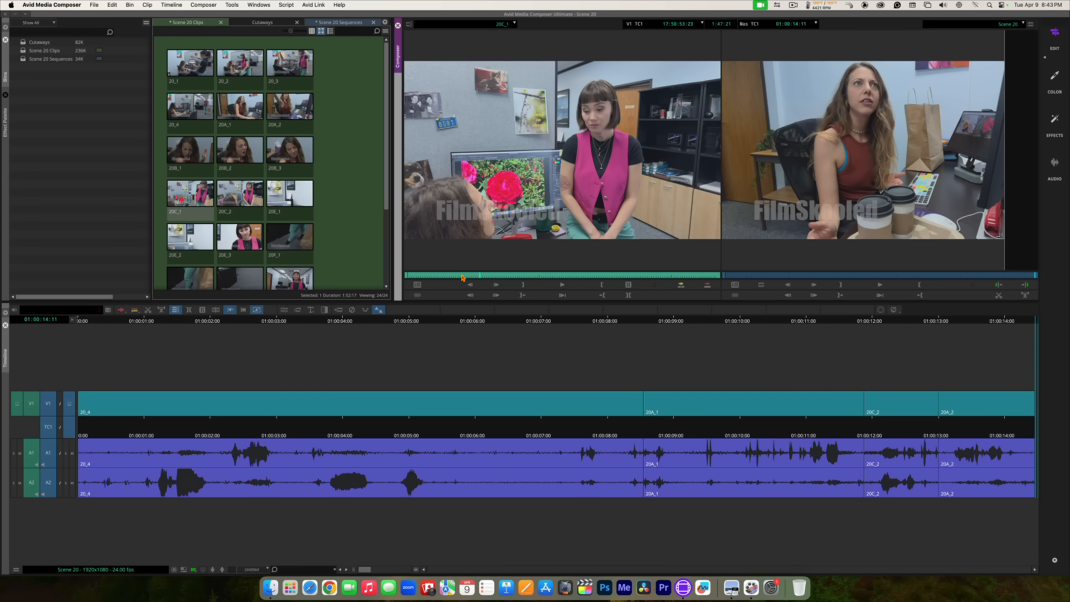
key(j)
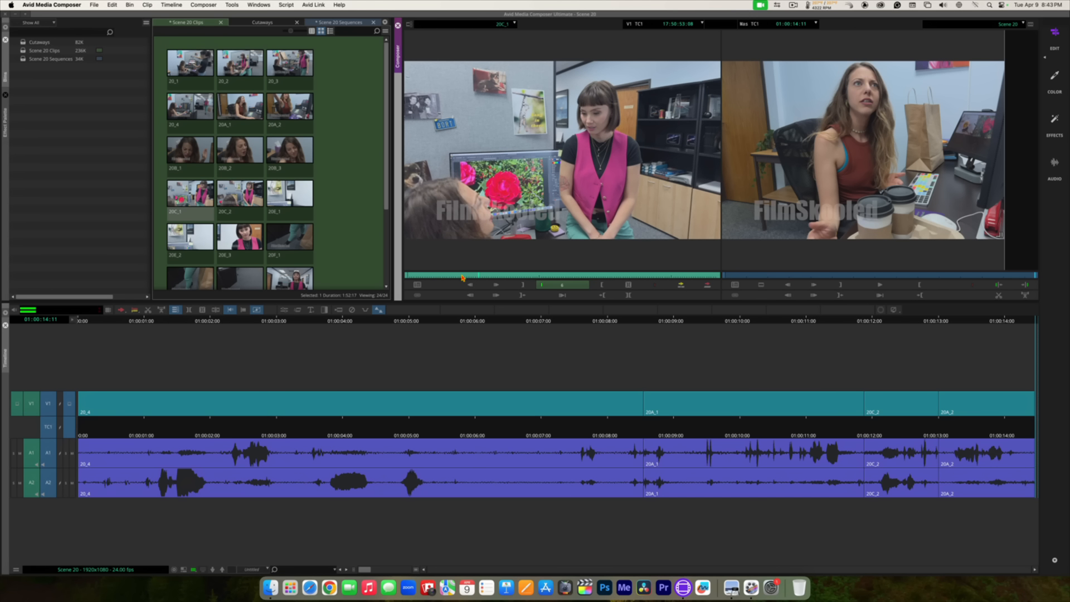
key(l)
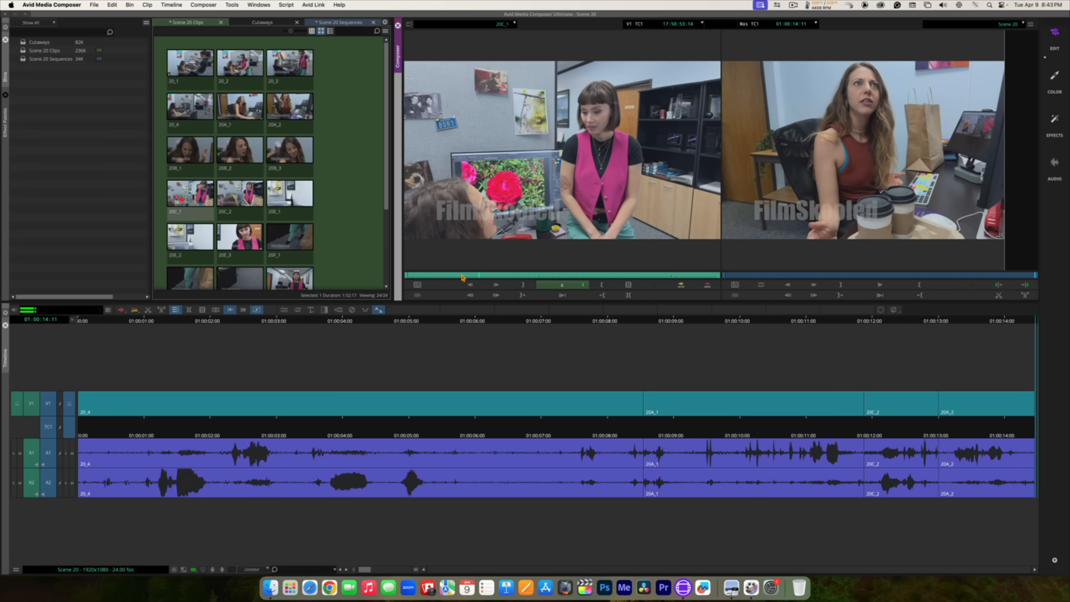
key(k)
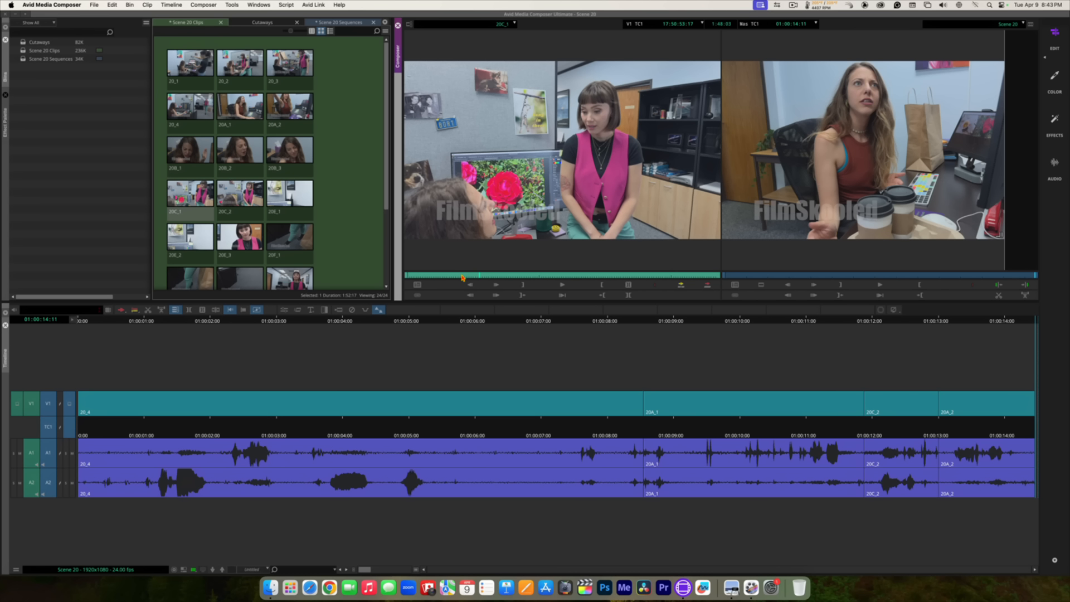
key(i)
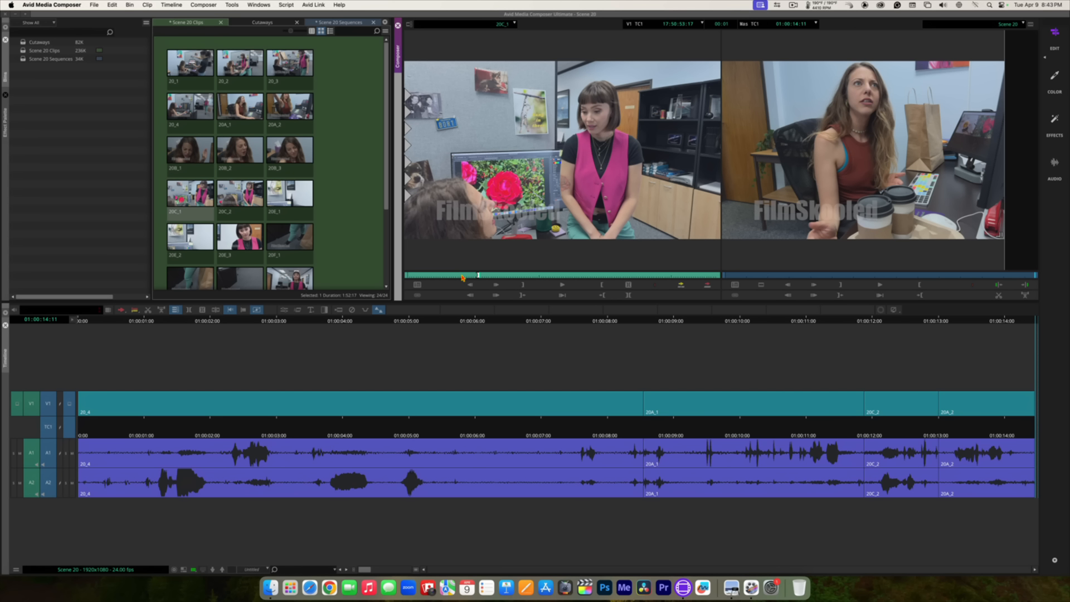
Step: Play 20C_1 through the vest-wearing woman's line and mark the Out point at 17:51:01:21
key(space)
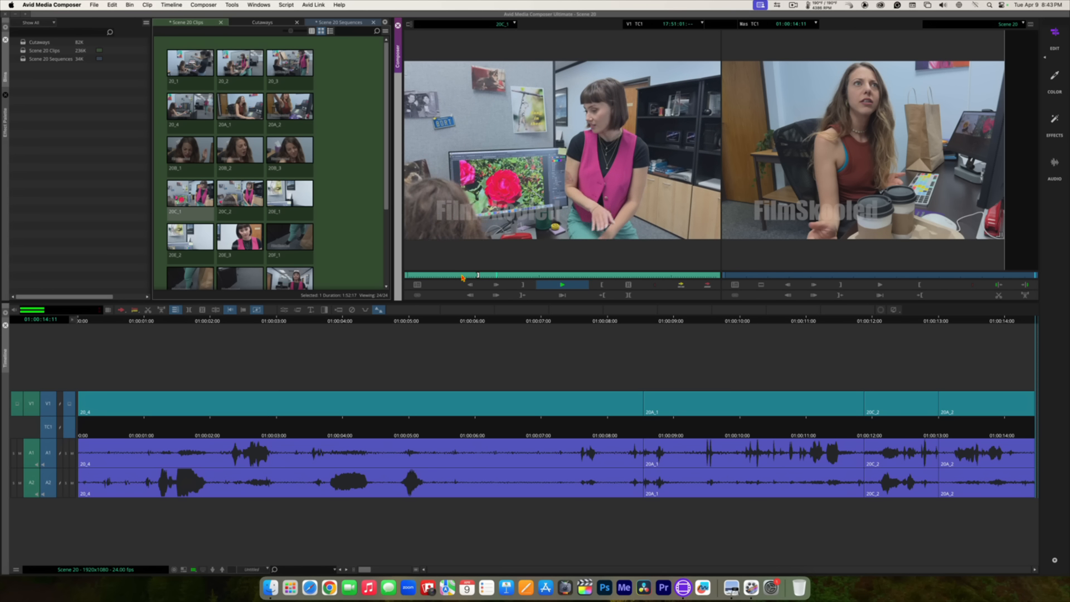
key(space)
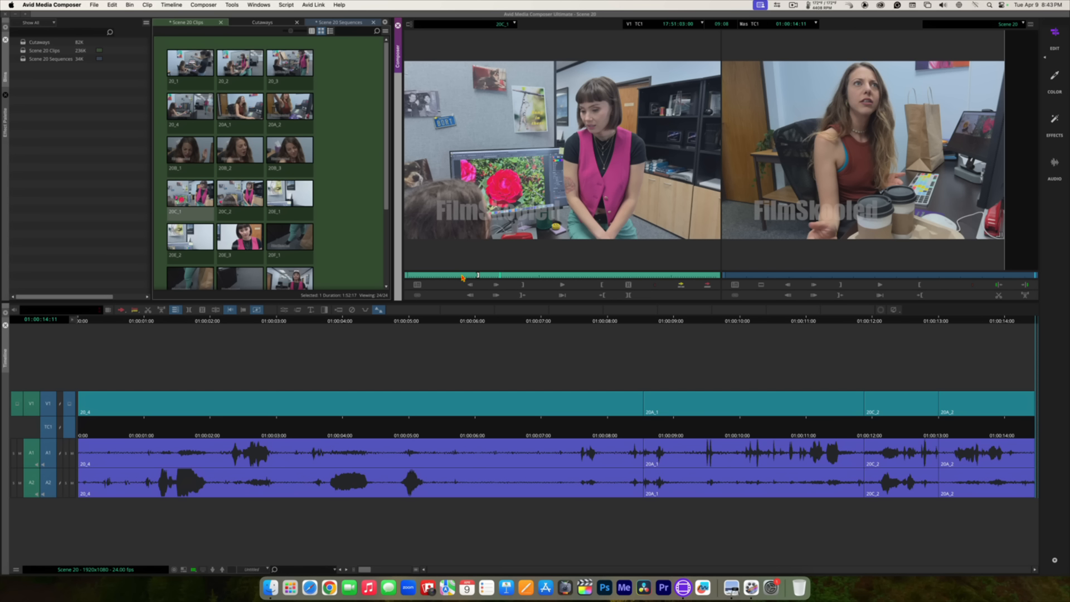
key(j)
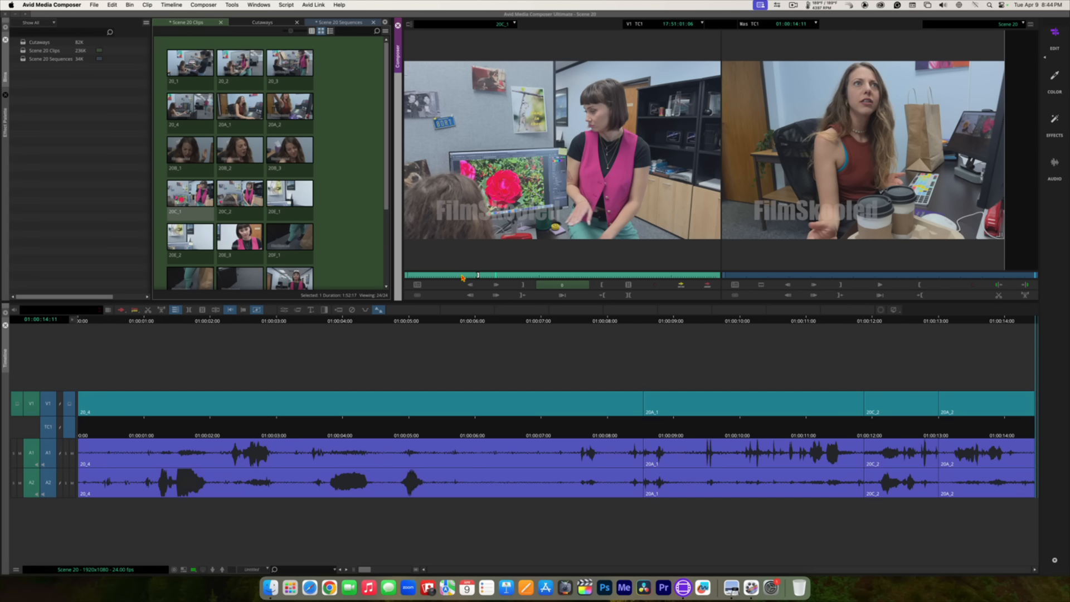
key(l)
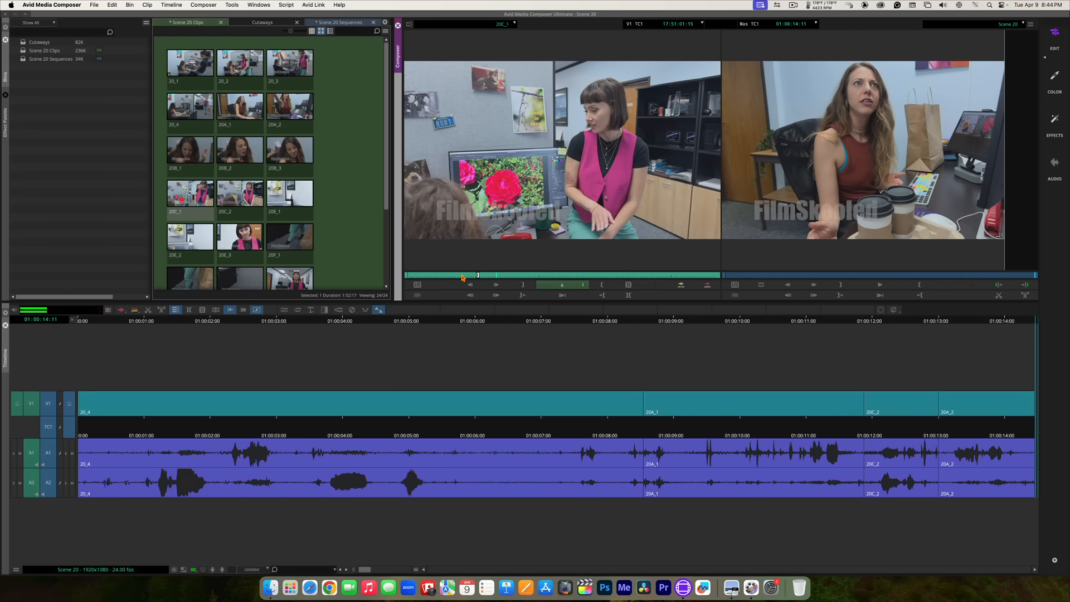
key(k)
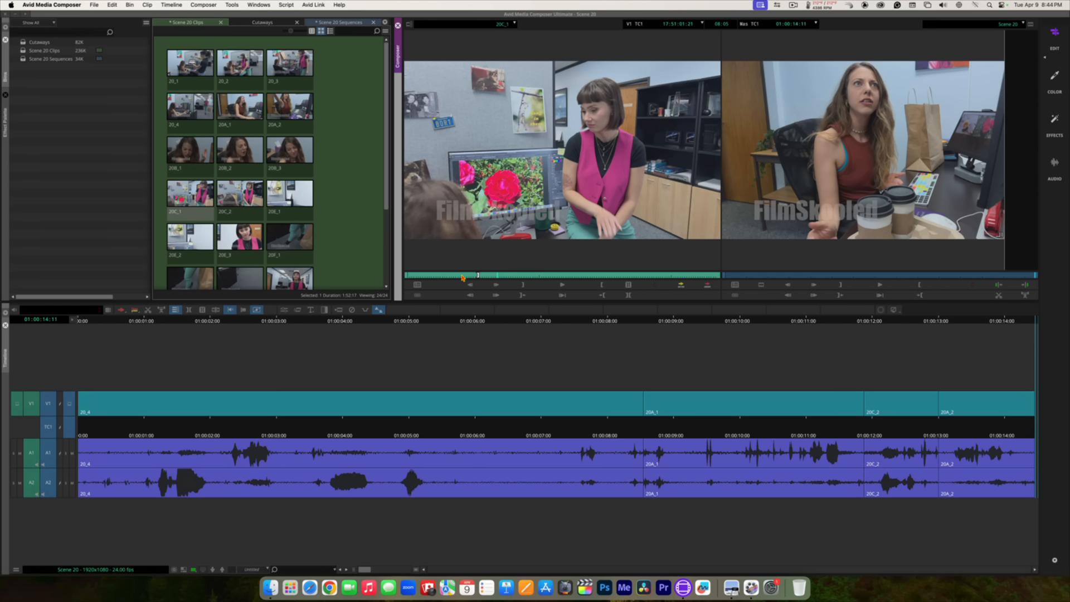
key(o)
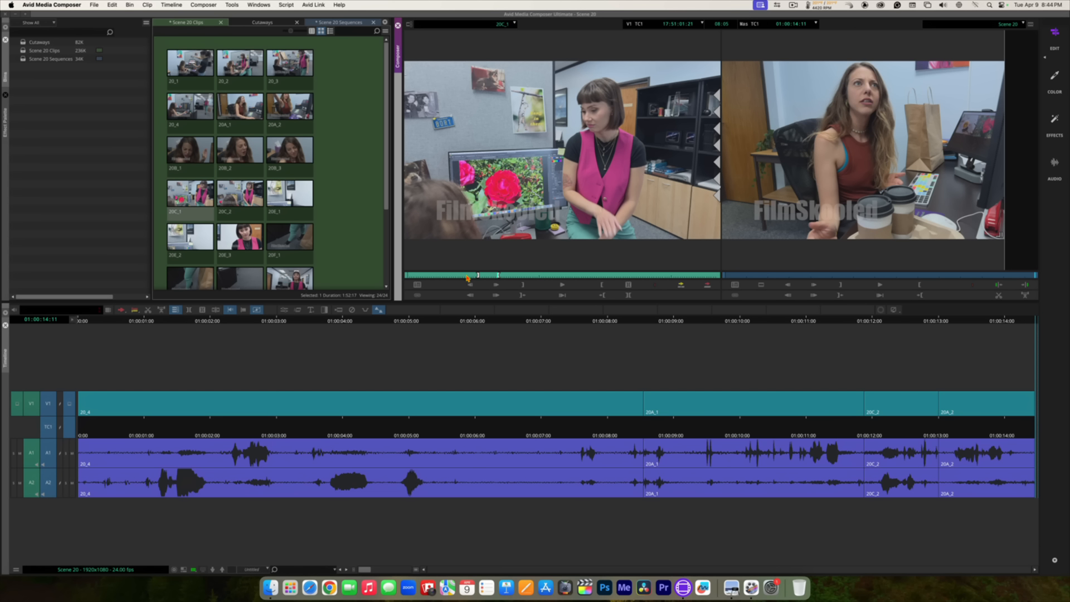
Step: Preview the marked 20C_1 section and splice it in at the end of the sequence, after 20A_2
click(563, 296)
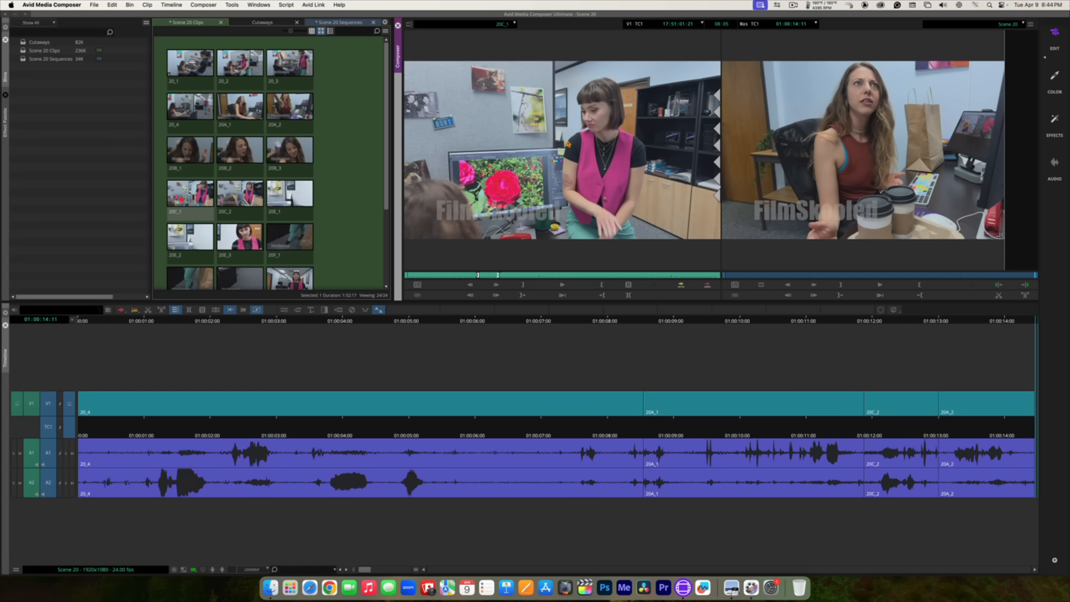
drag(667, 298, 1016, 406)
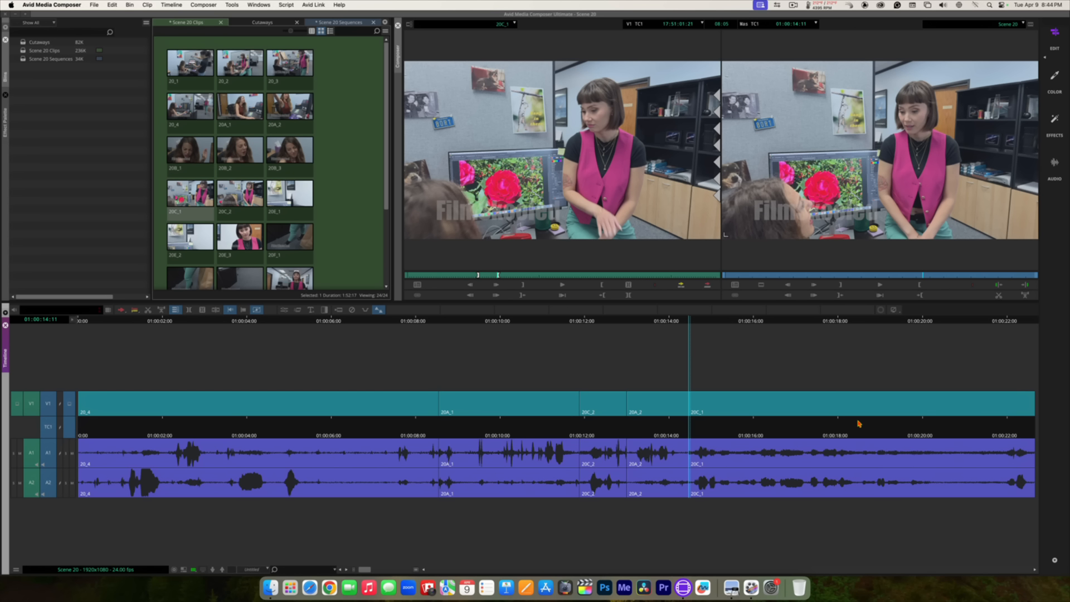
click(362, 568)
Step: Play the assembled Scene 20 sequence from its beginning to review the cuts through the final 20C_1 shot
drag(688, 321, 8, 313)
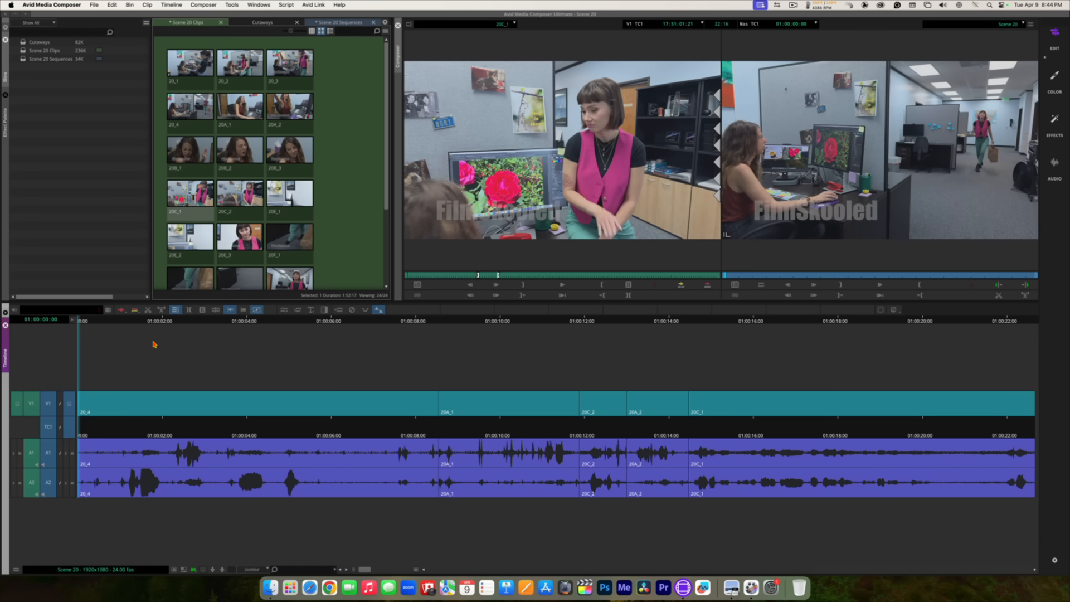
key(space)
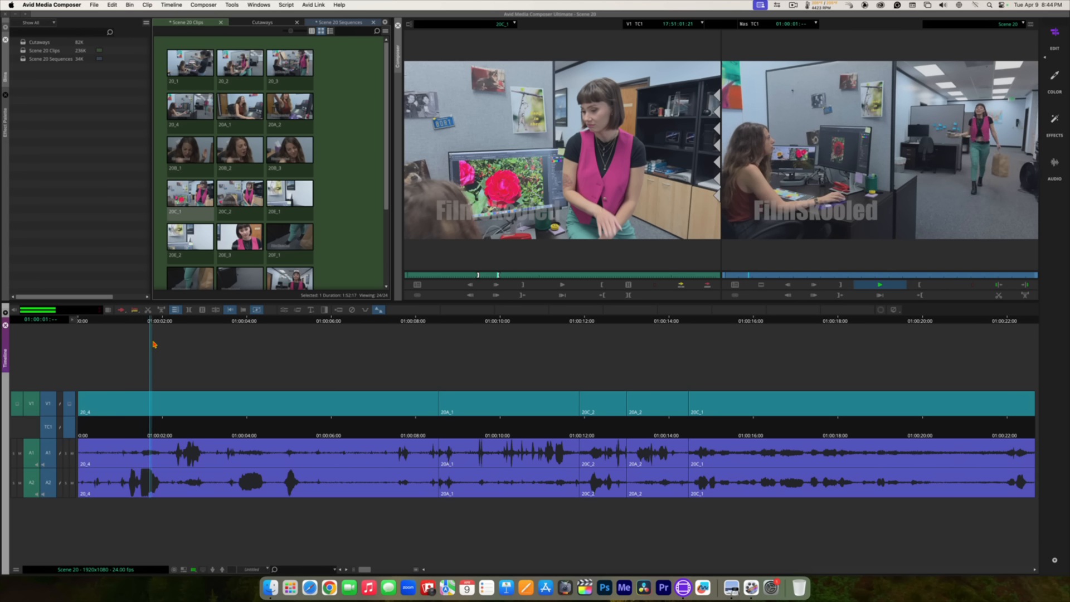
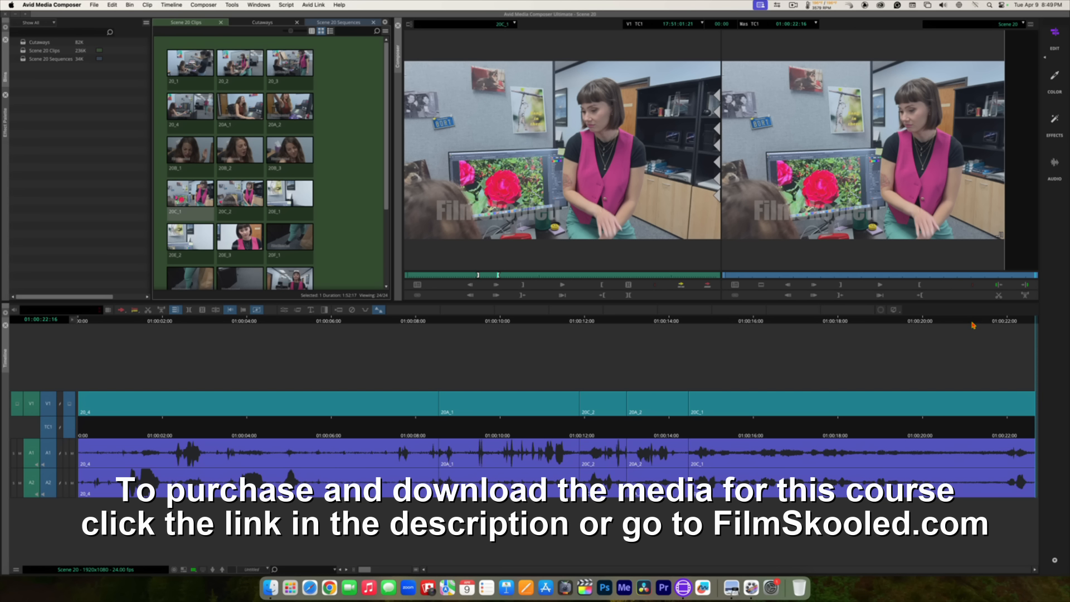
click(851, 357)
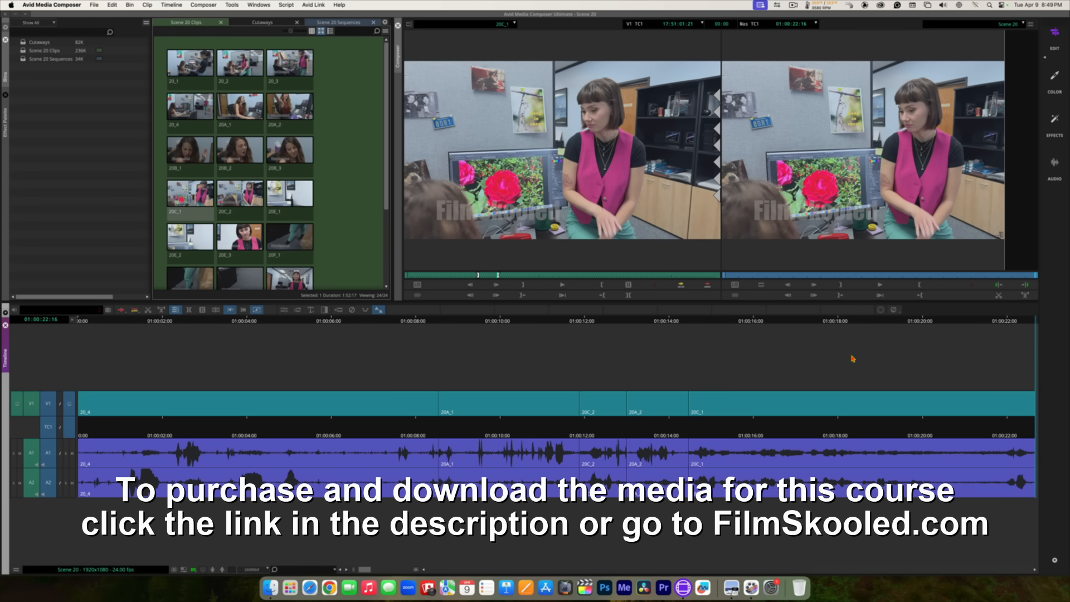
key(Home)
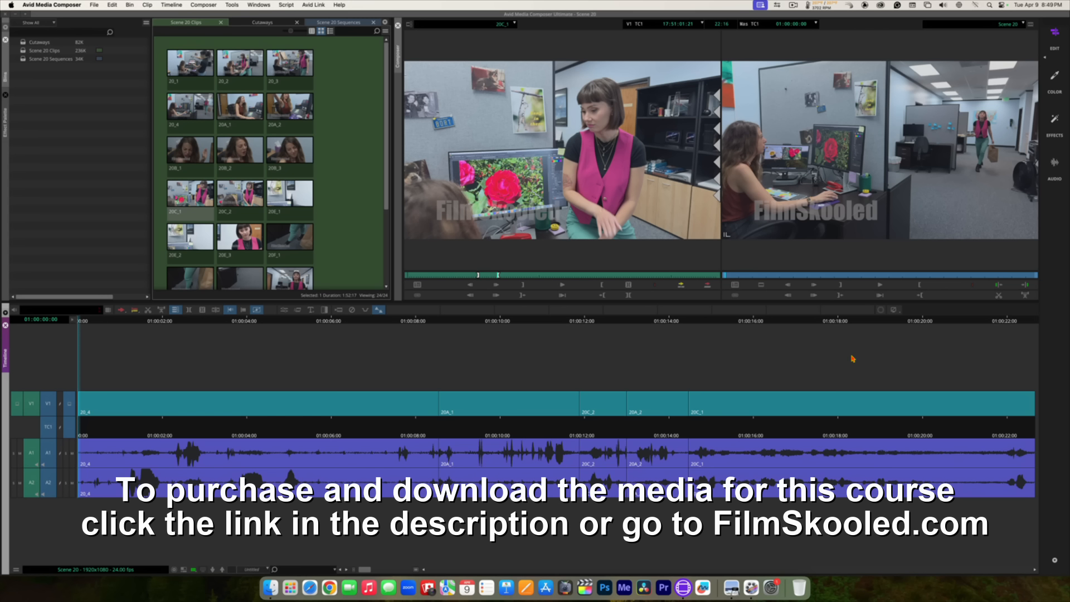
key(End)
key(Home)
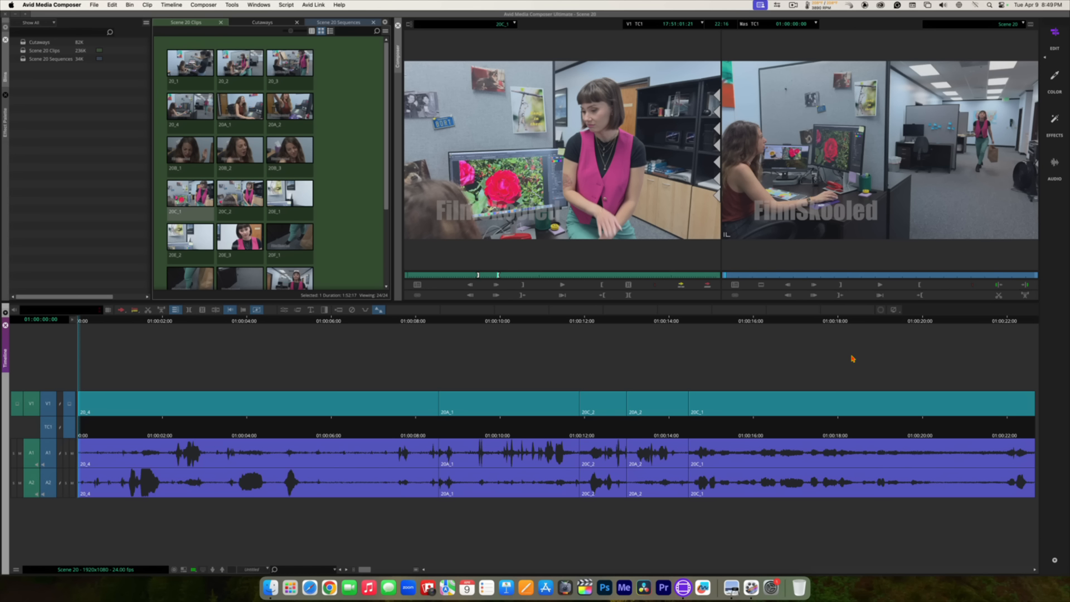
key(space)
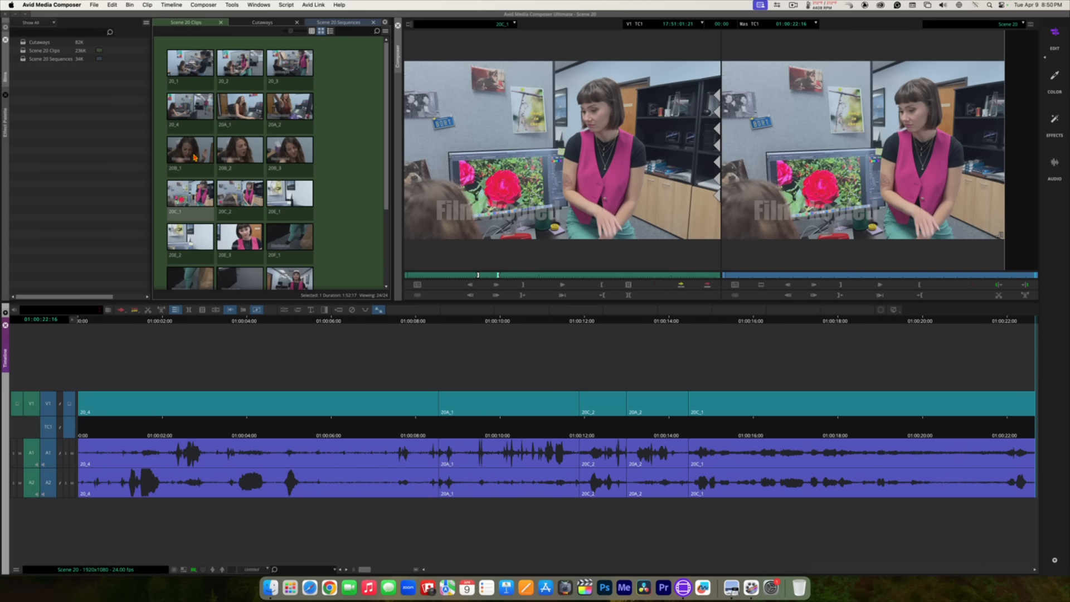
Step: Load 20B_3 as the source and play it from about 17:43:46 through the long-haired woman's listening reaction
double_click(289, 155)
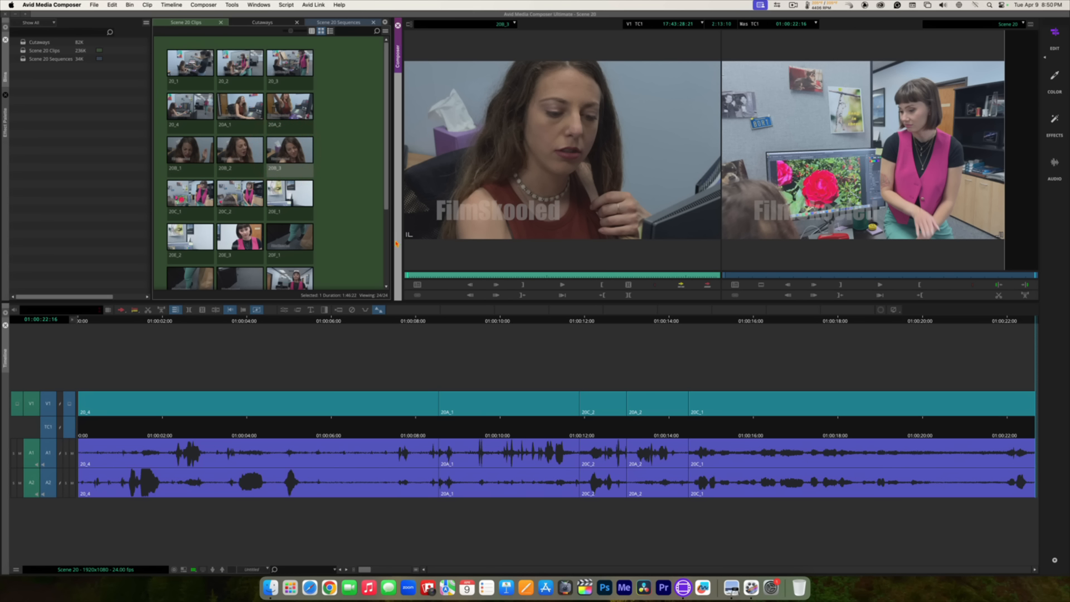
click(428, 276)
click(448, 276)
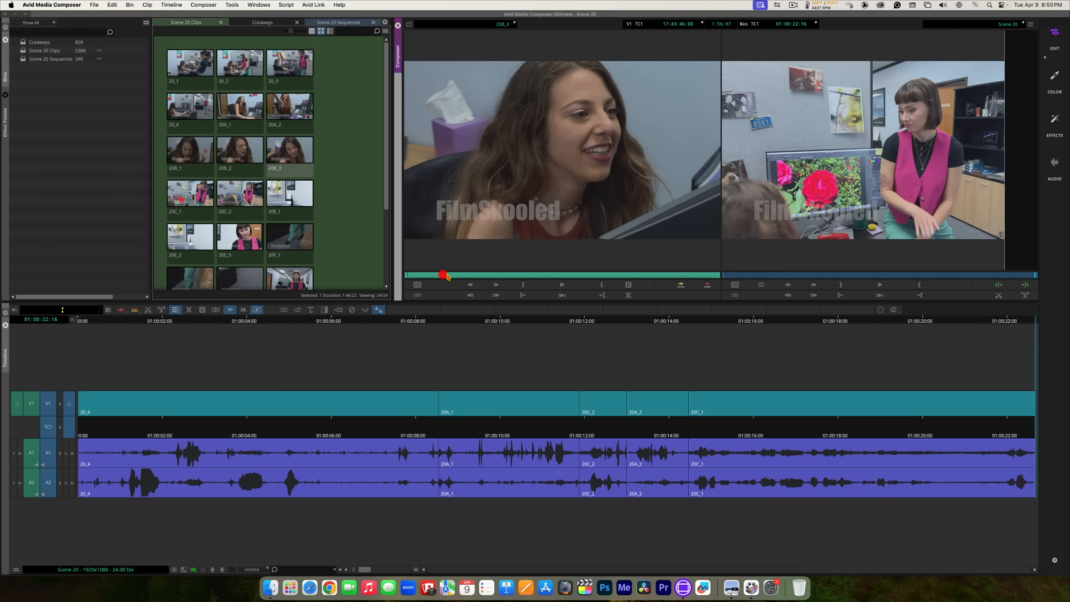
click(448, 277)
key(space)
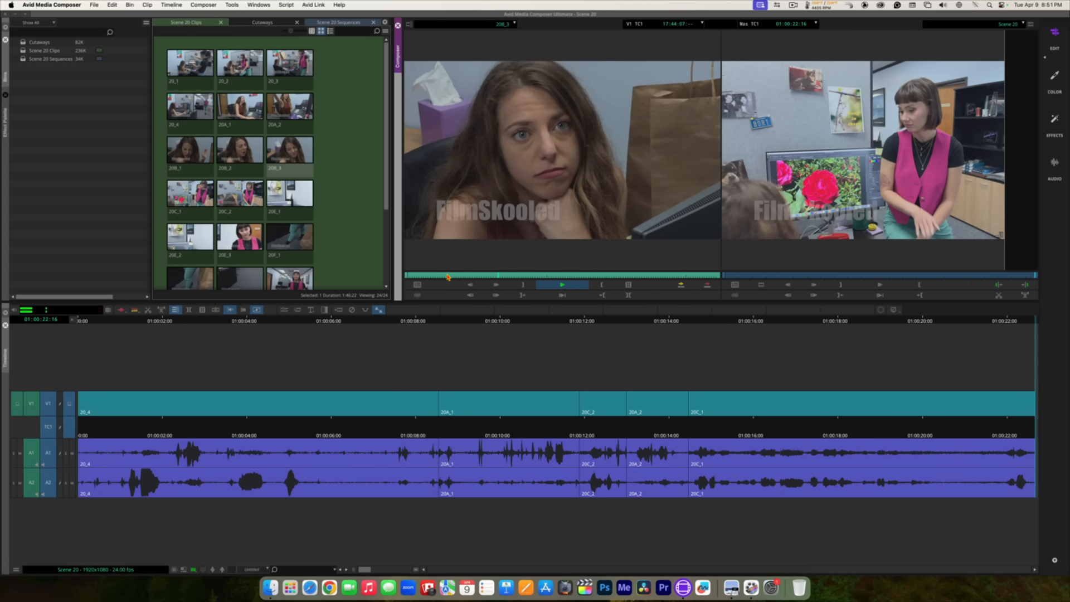
key(space)
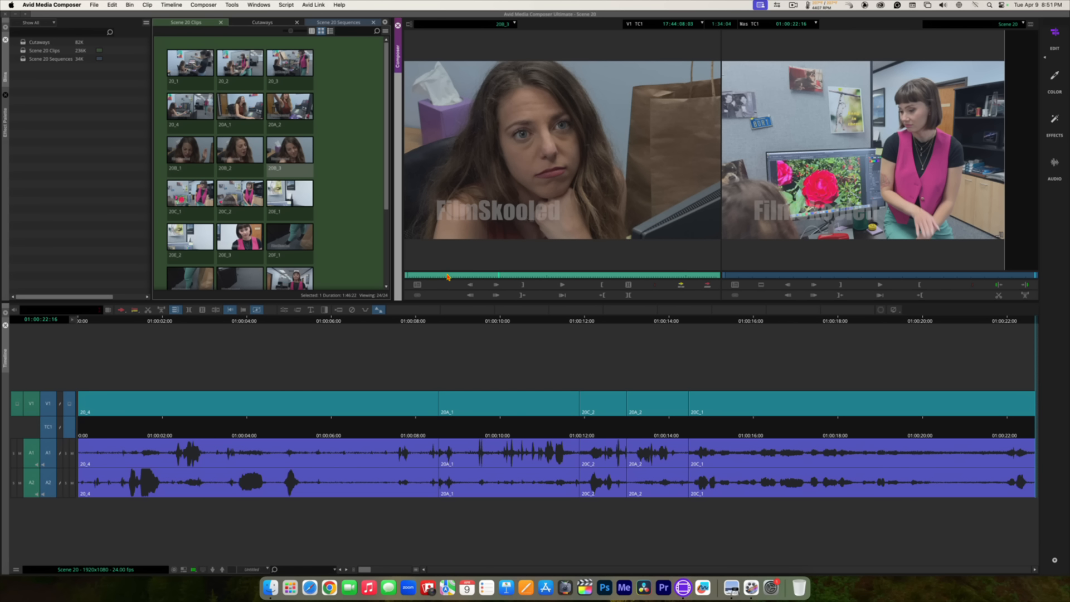
Step: Shuttle back and forth through the long-haired woman's reaction in 20B_3 and mark the In point at 17:44:05:23
key(j)
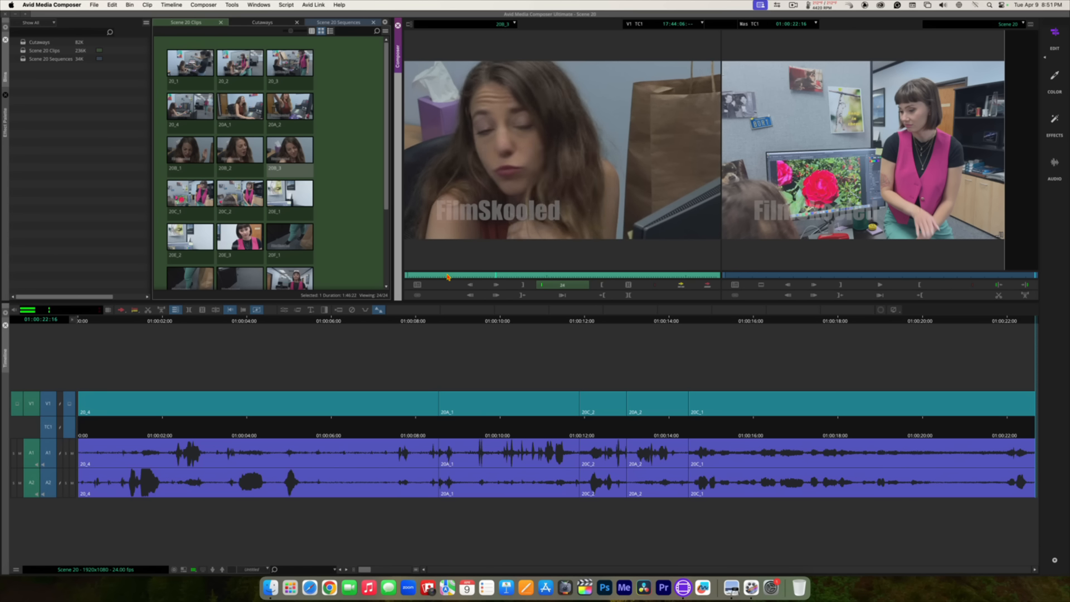
key(space)
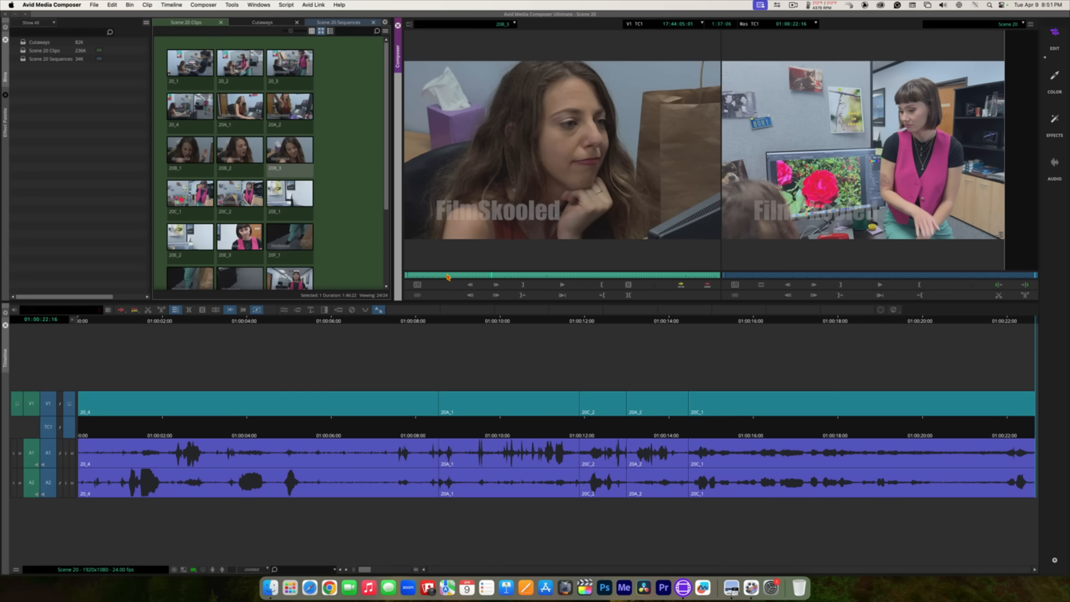
key(space)
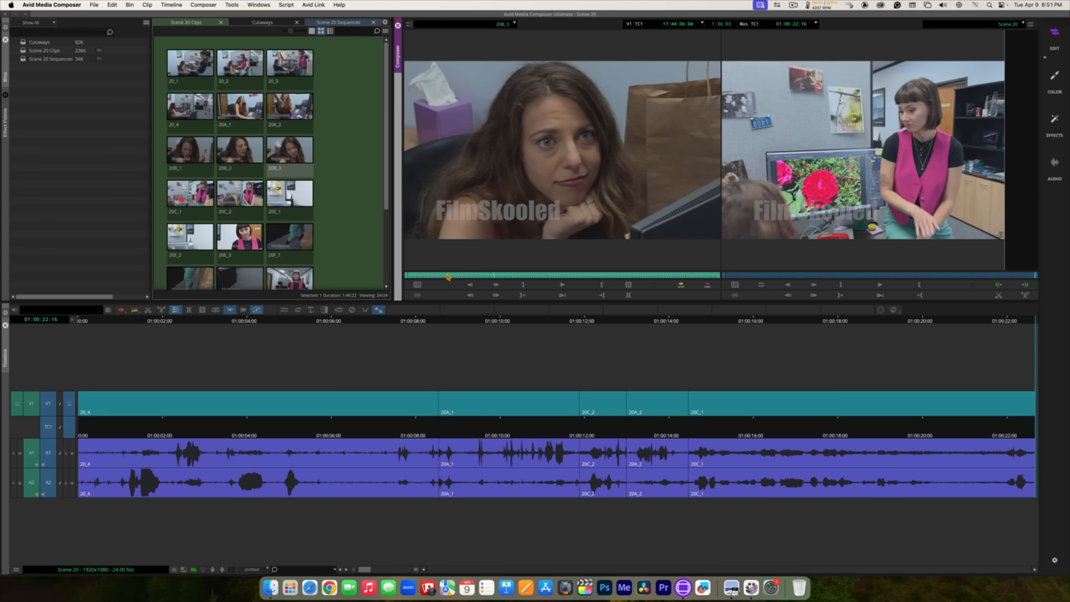
key(l)
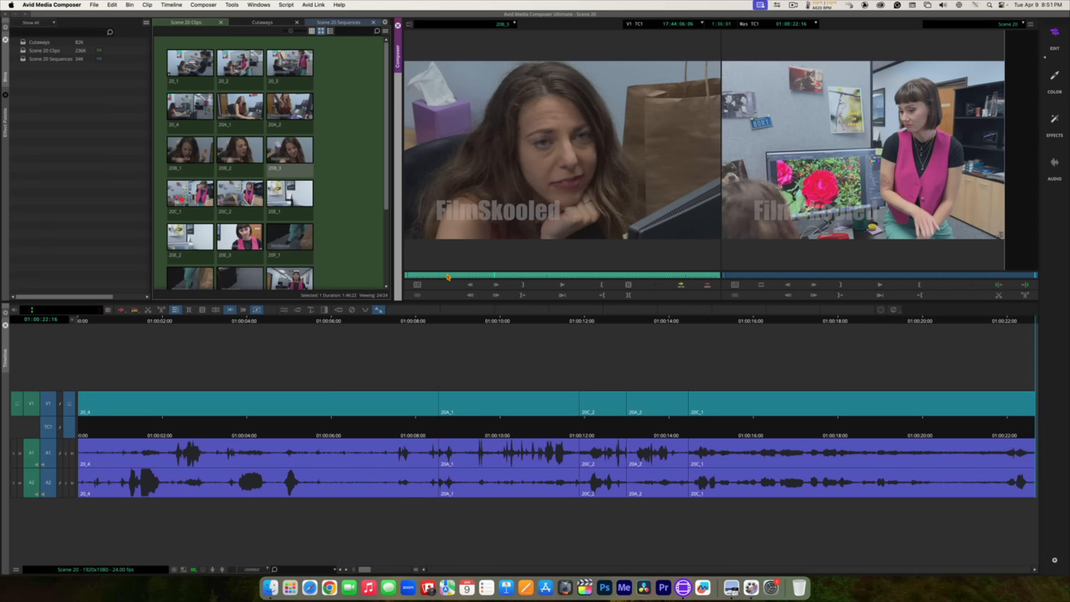
key(k)
key(j)
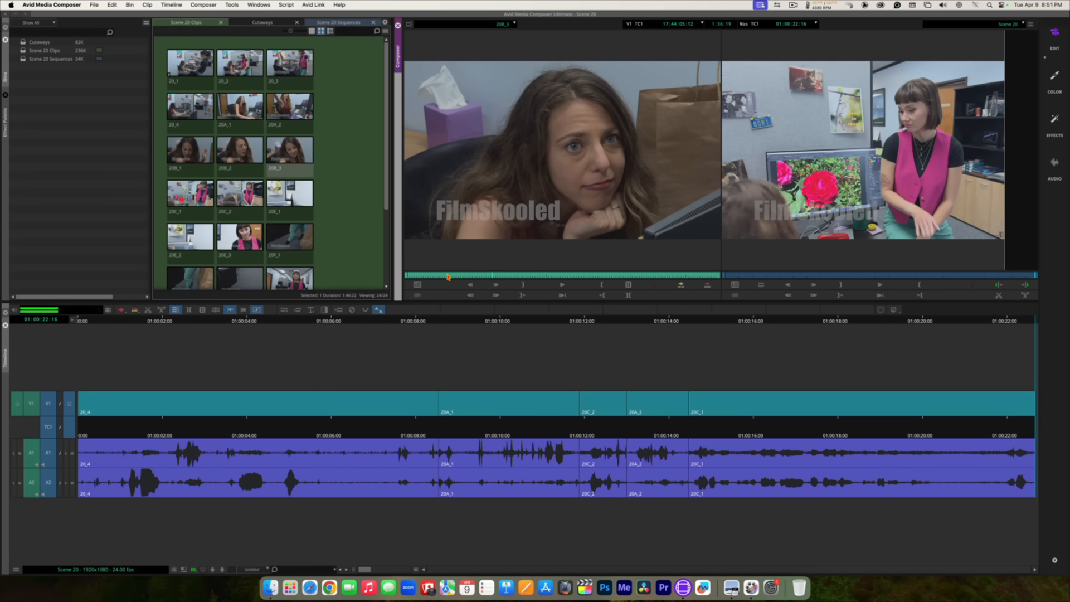
key(l)
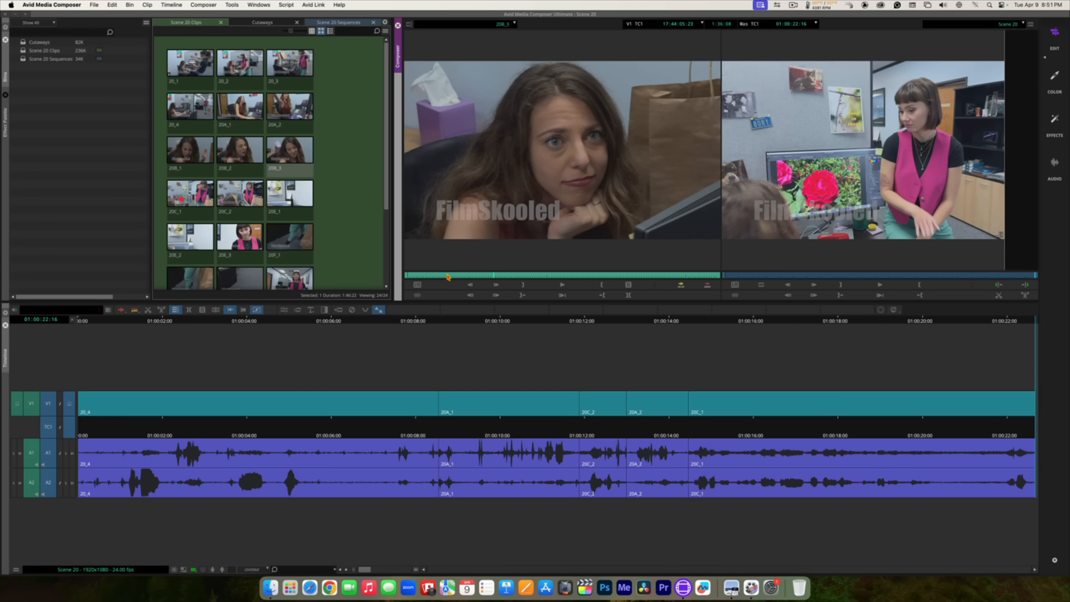
key(i)
Step: Mark the Out point of 20B_3 at 17:44:08:06, preview the marked reaction, and make the timeline active at the sequence end
key(space)
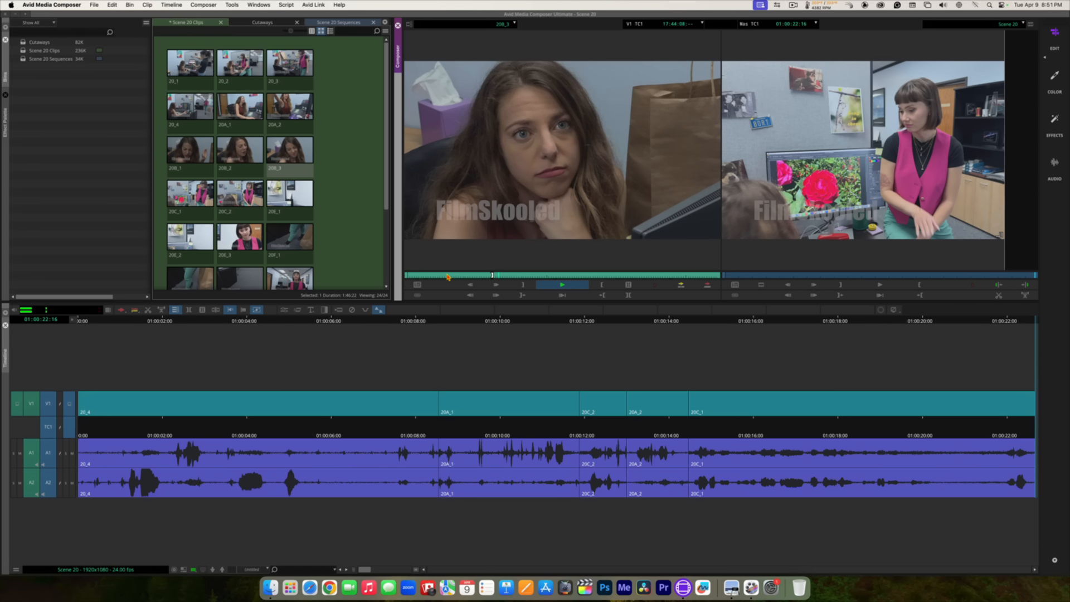
key(o)
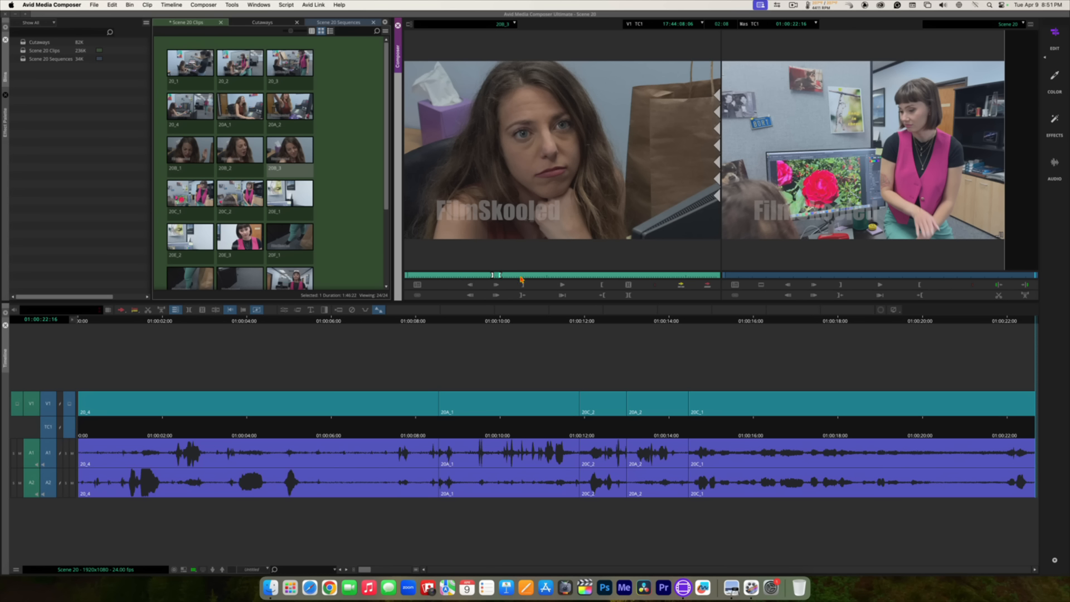
click(563, 295)
drag(1033, 428, 1069, 425)
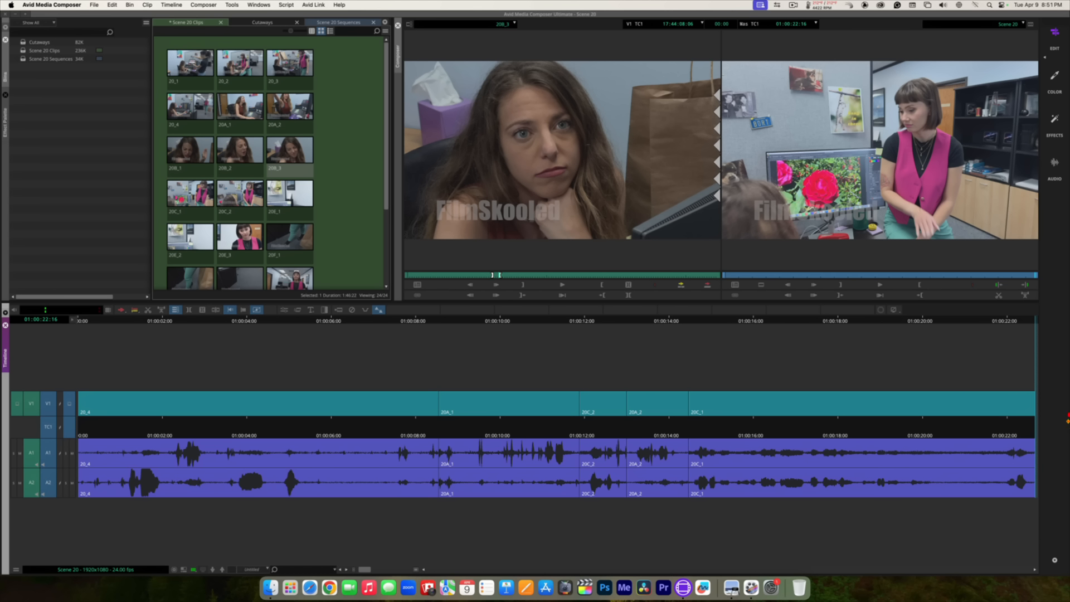
Step: Splice the marked 20B_3 reaction after 20C_1 at the sequence end, and play the sequence from about 01:00:13:01 to its end
click(1068, 421)
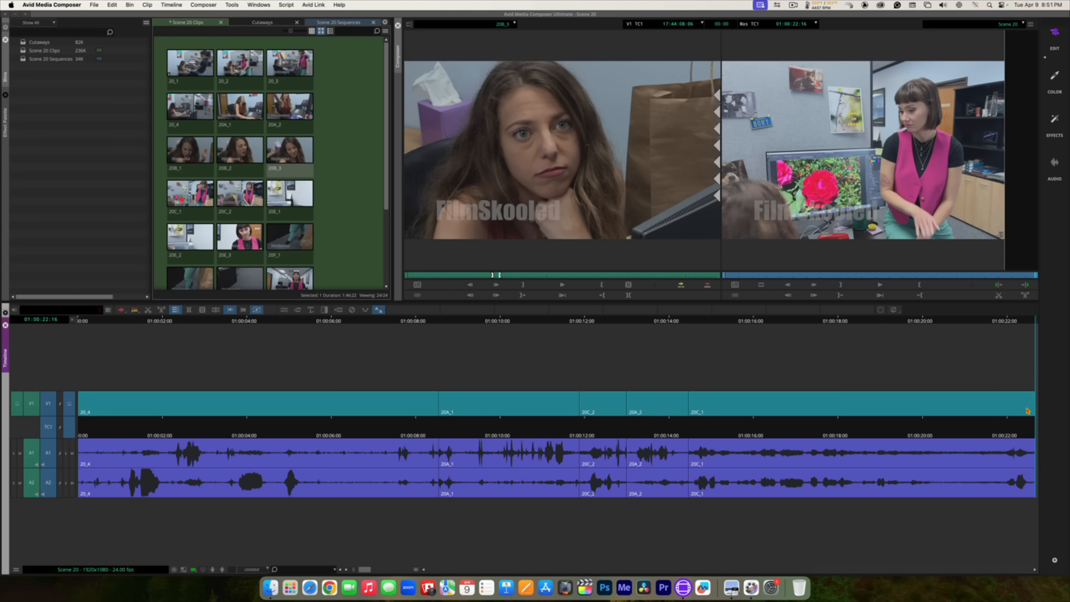
click(680, 286)
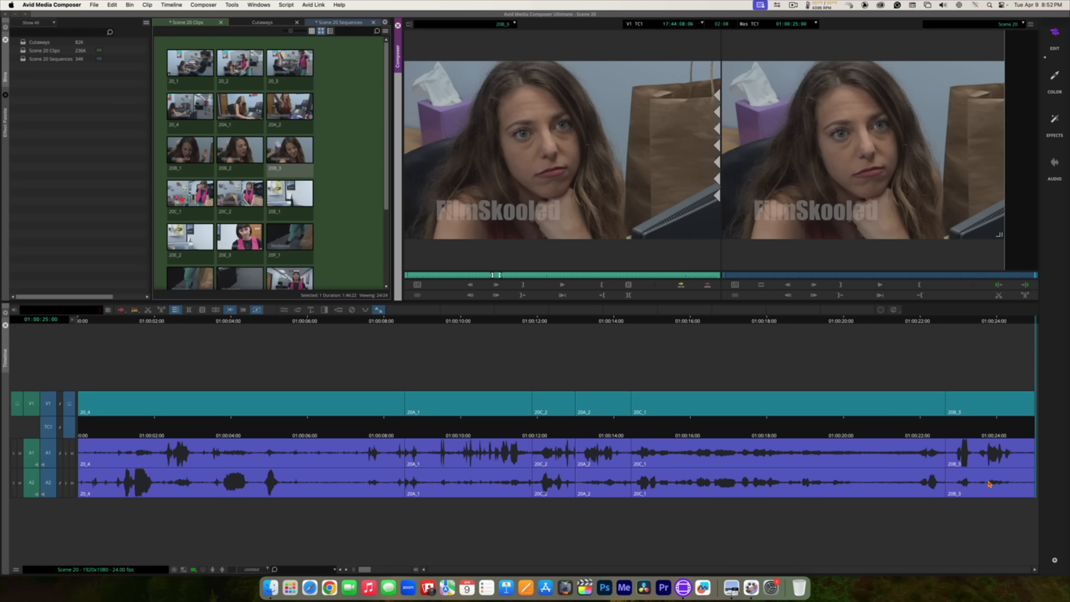
drag(1029, 429, 578, 444)
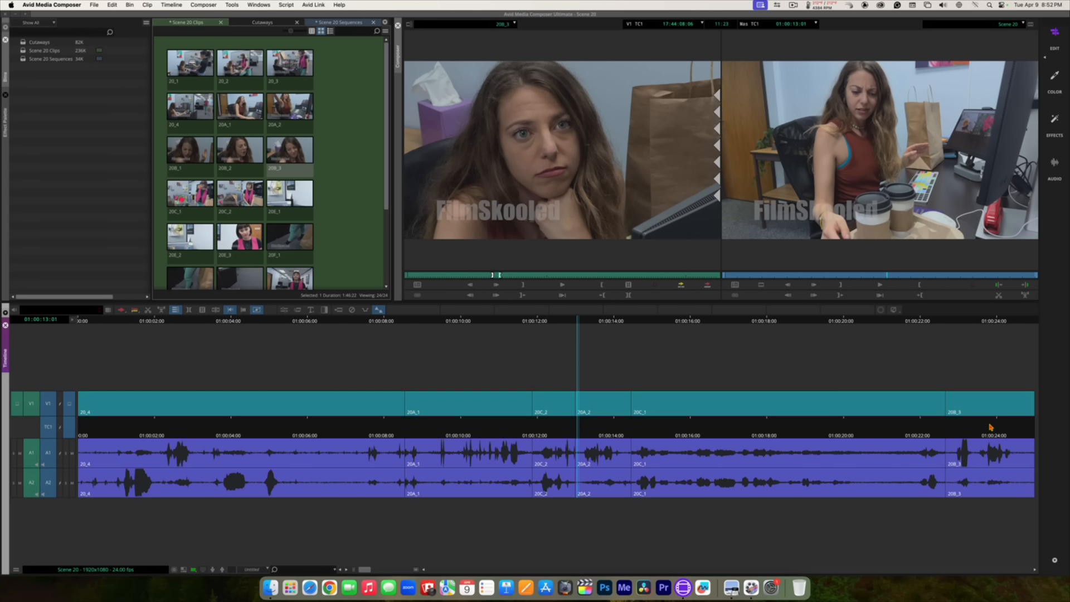
key(space)
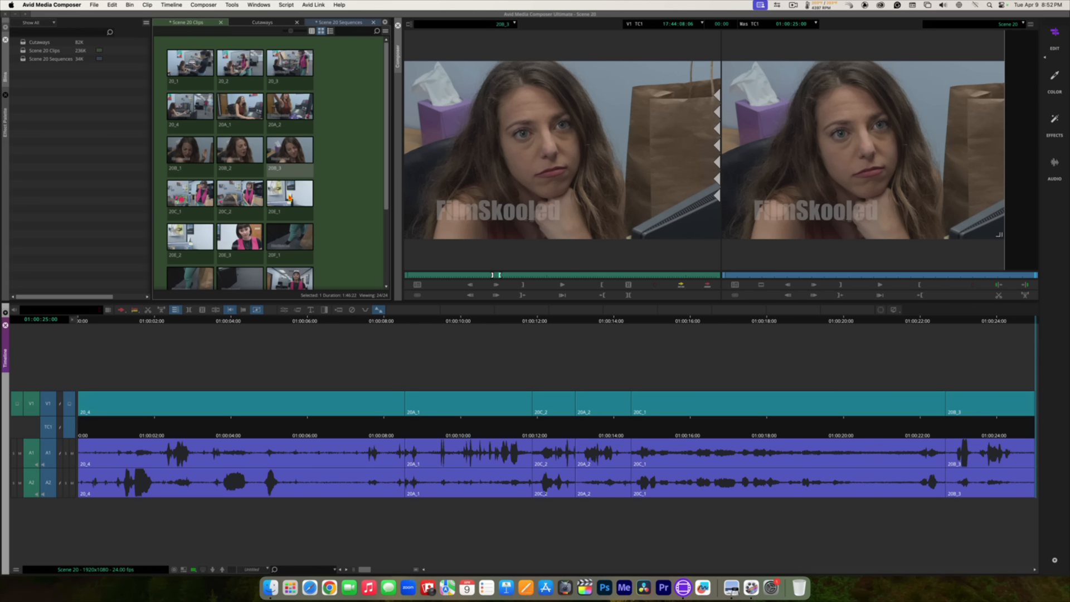
Step: Advance the bin thumbnails of 20E_1 and 20E_2 to frames showing the short-haired woman
click(290, 196)
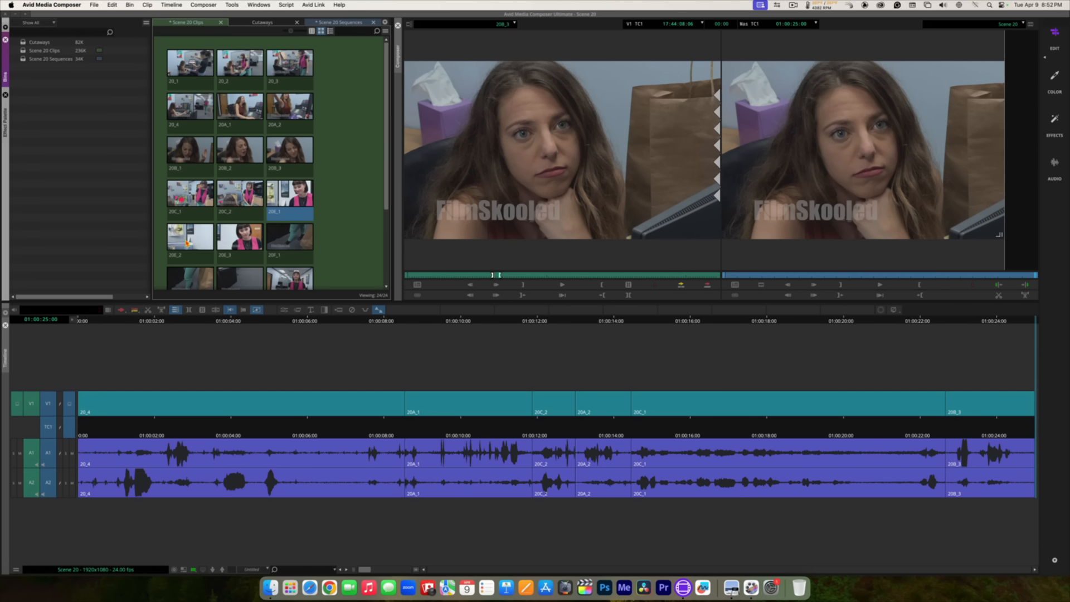
click(178, 251)
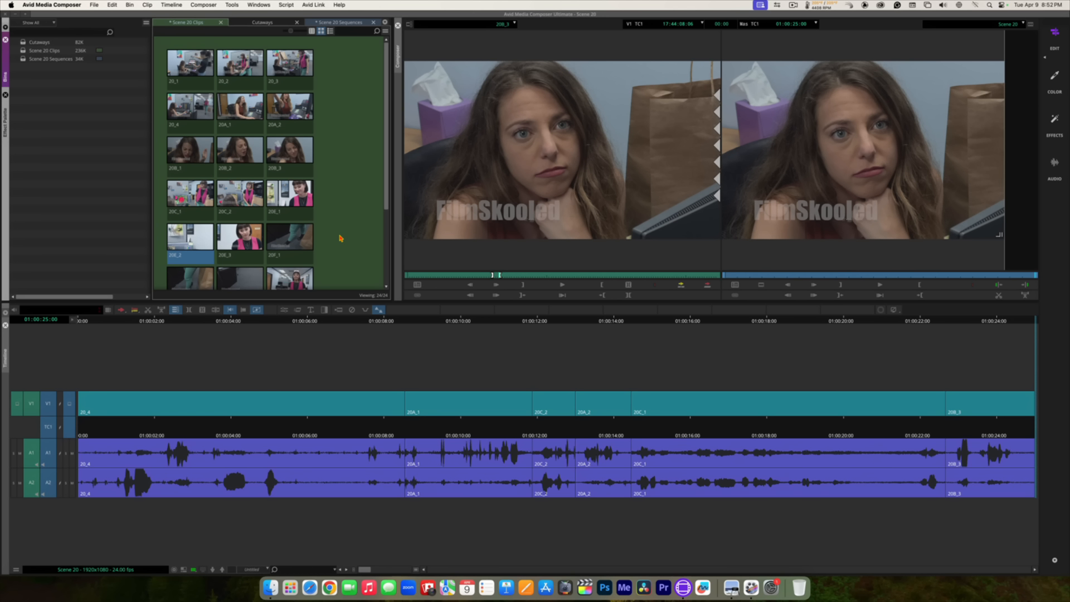
key(l)
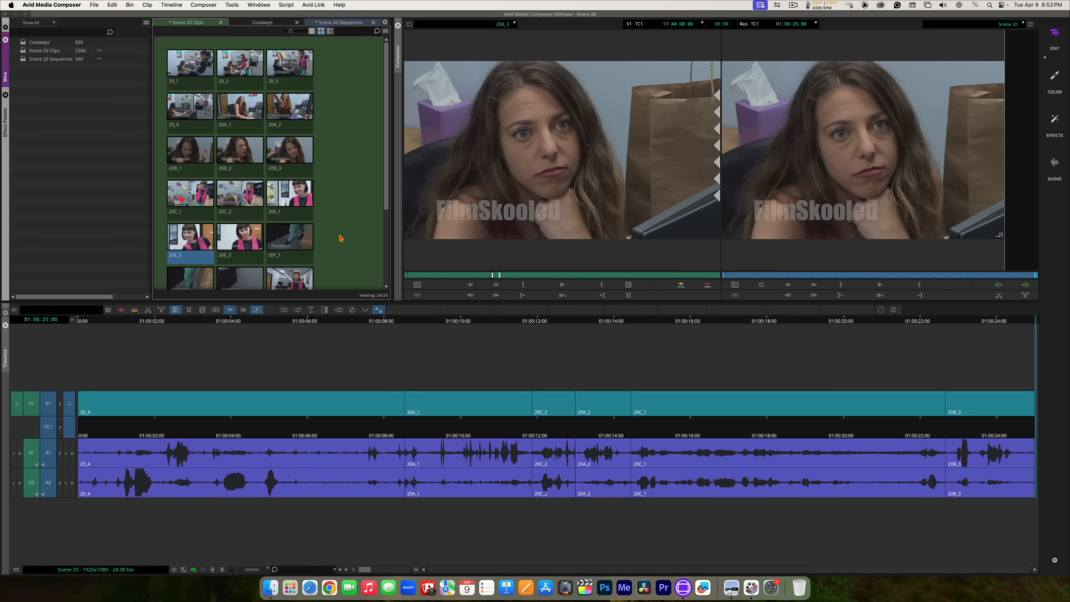
click(340, 238)
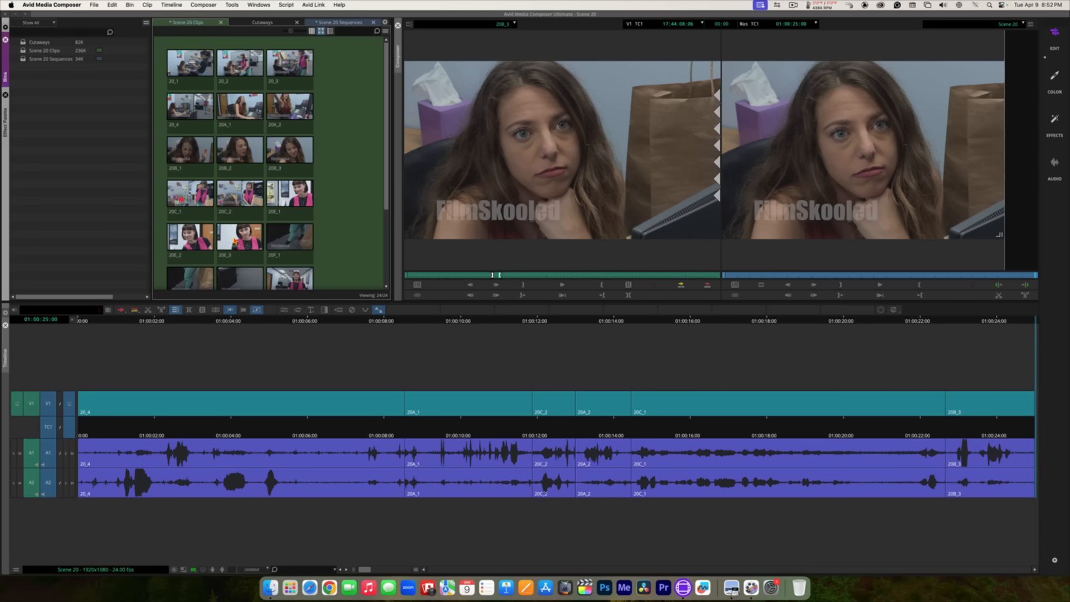
Step: Load 20E_3 as the source and play it from about 18:45:42 to 18:45:56
double_click(237, 240)
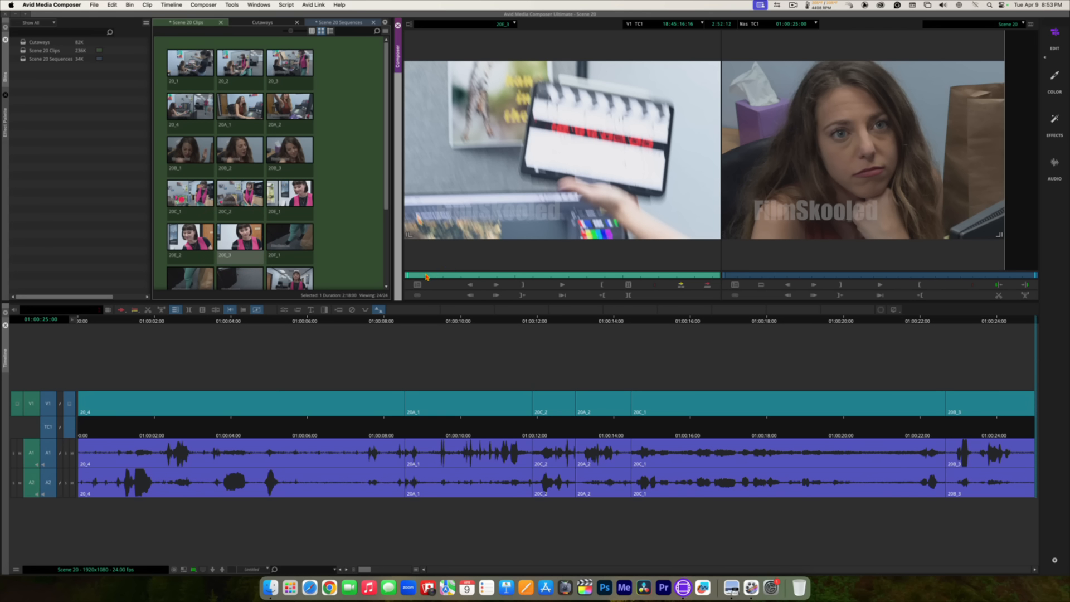
drag(426, 277, 455, 277)
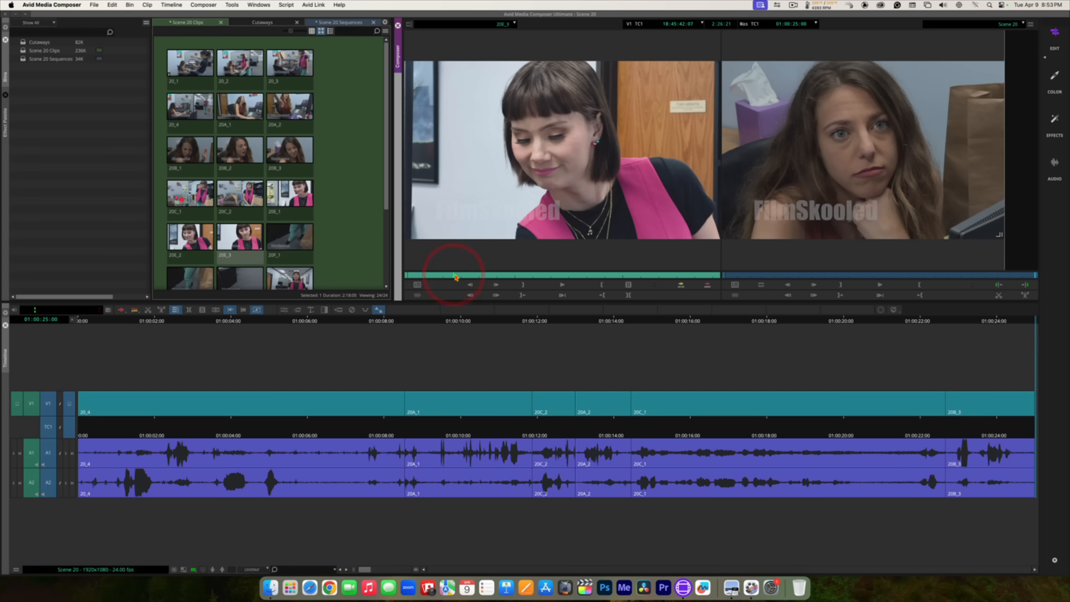
key(space)
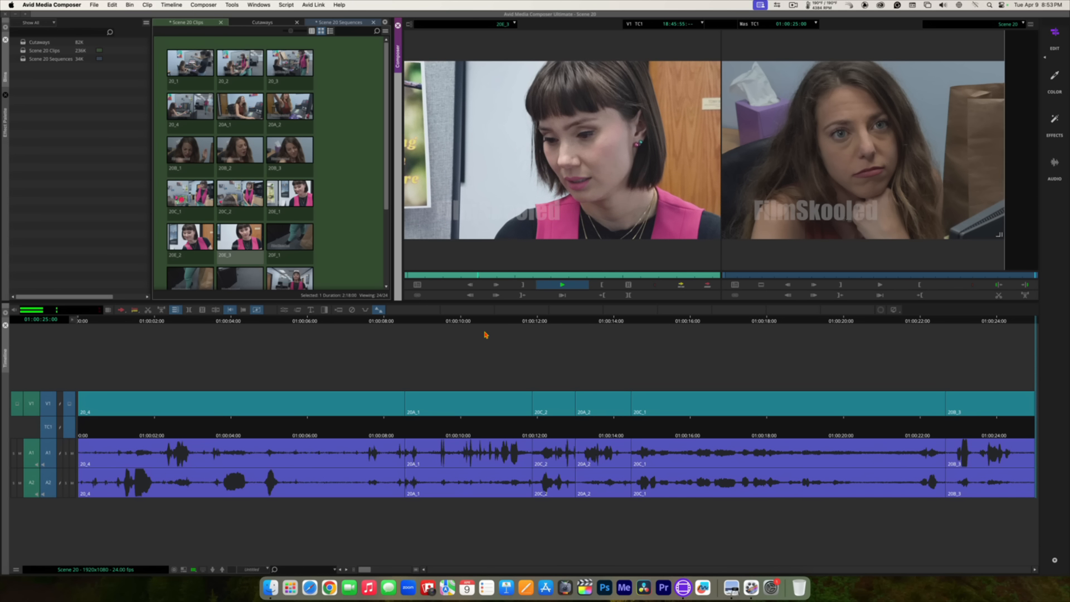
key(space)
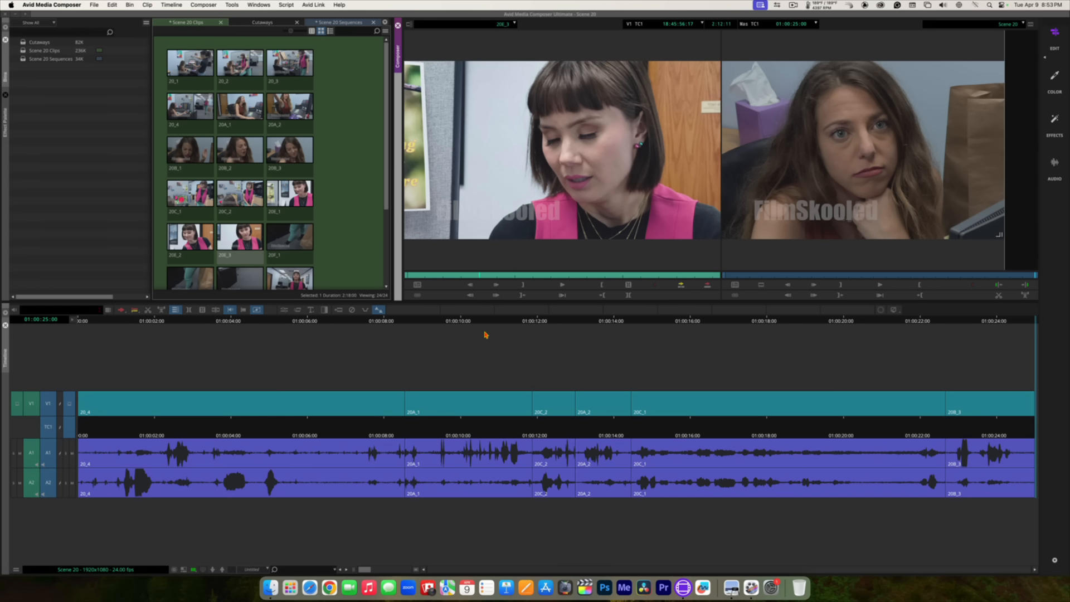
Step: Shuttle and step through the short-haired woman's close-up in 20E_3 and mark the In point at 18:45:56:06
key(j)
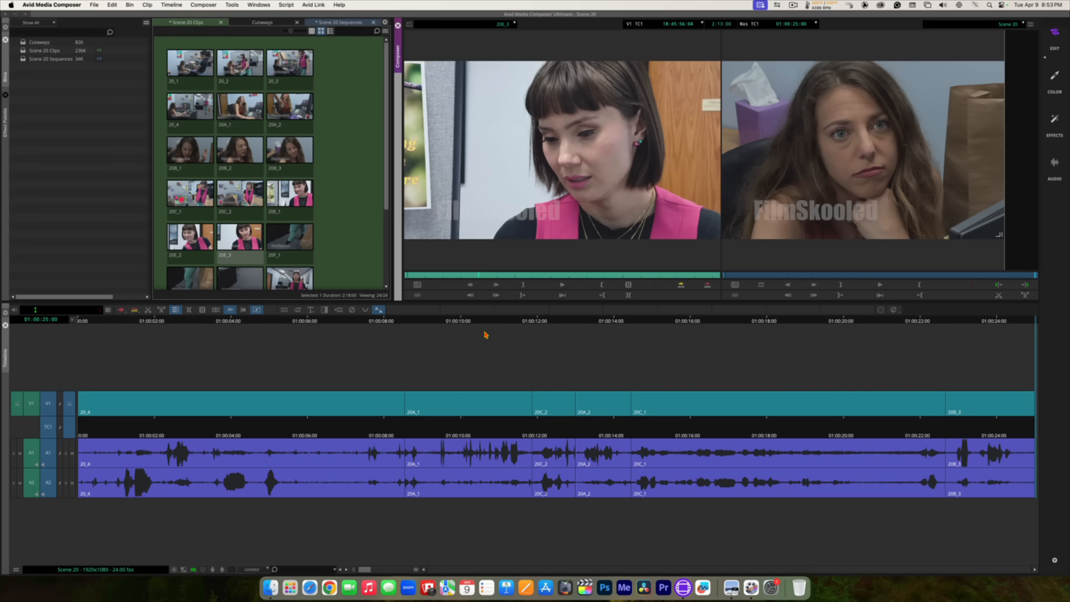
key(l)
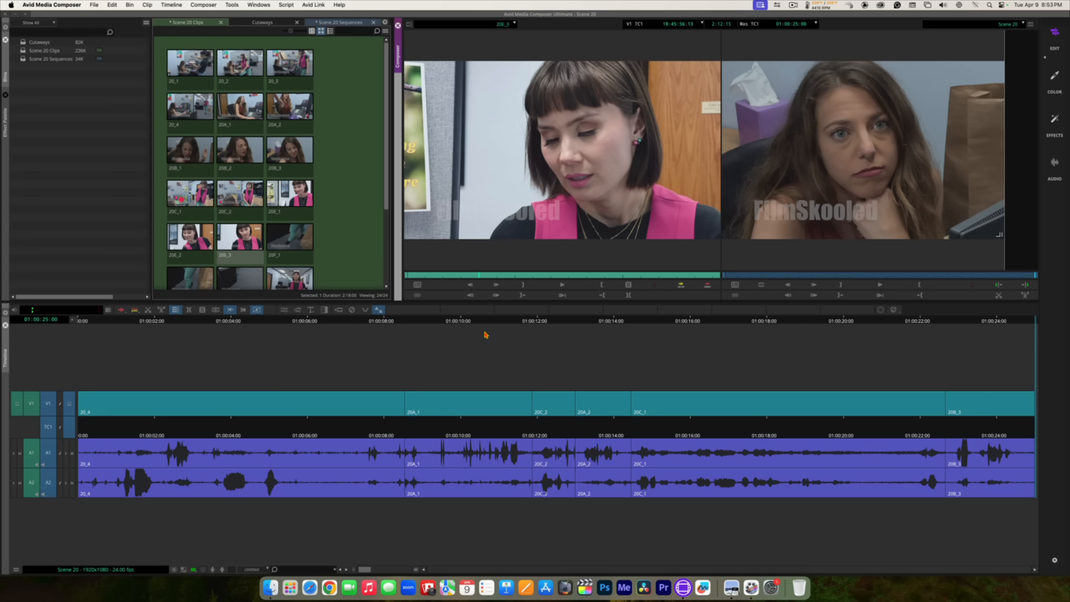
key(j)
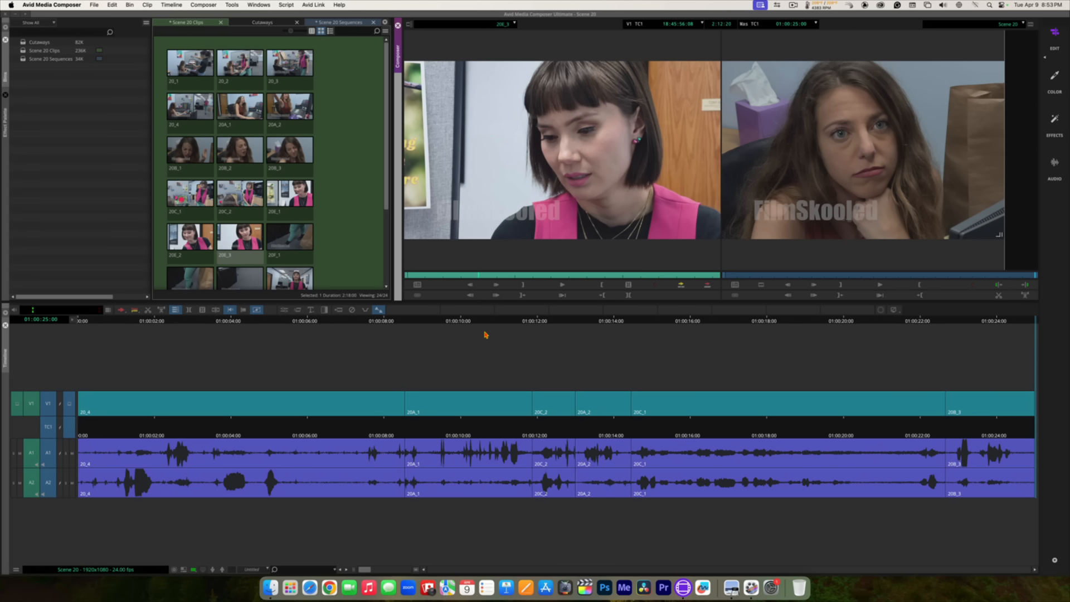
key(Right)
key(Right)
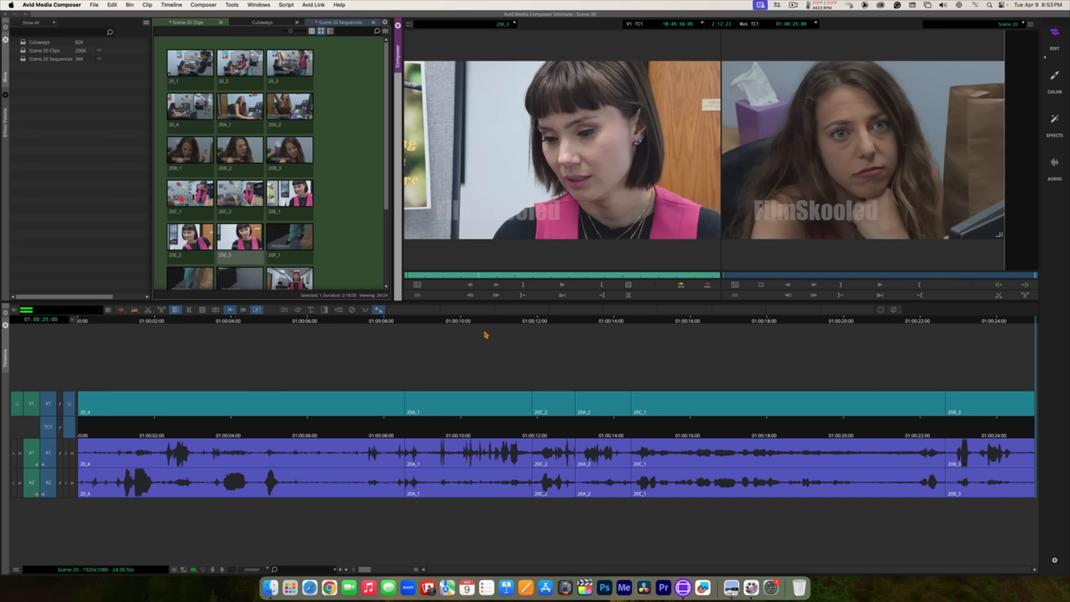
key(i)
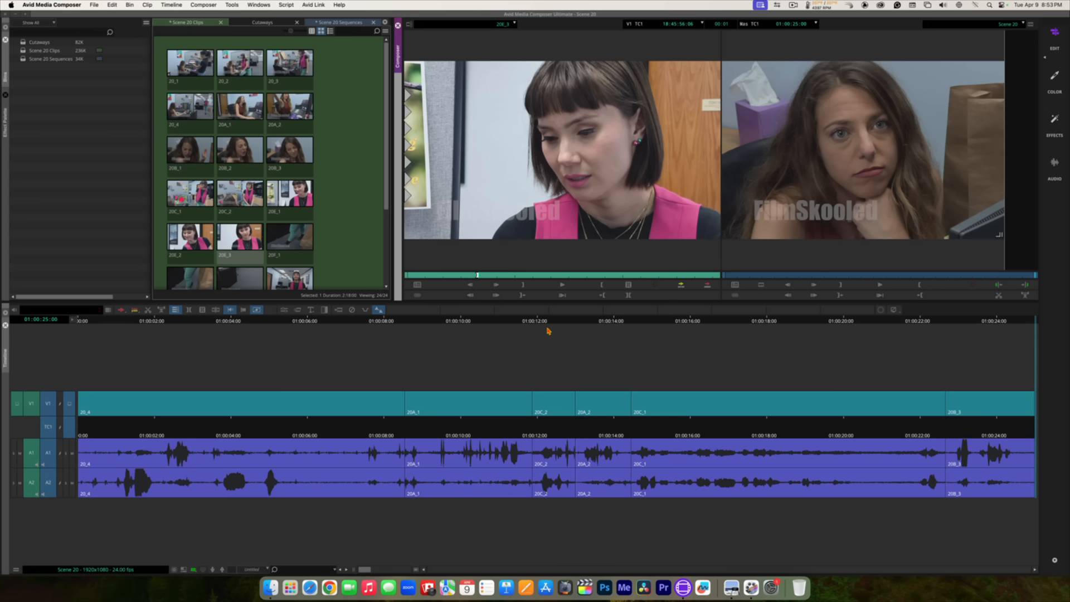
Step: Mark the Out point of 20E_3 at 18:45:58:02 and splice the previewed section onto the sequence end after 20B_3
key(space)
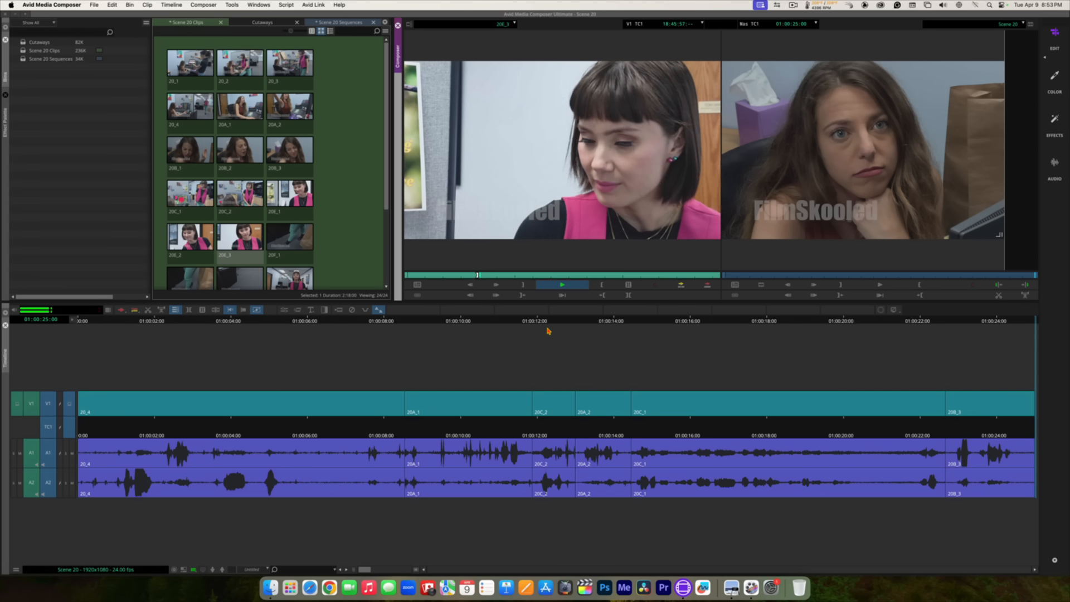
key(space)
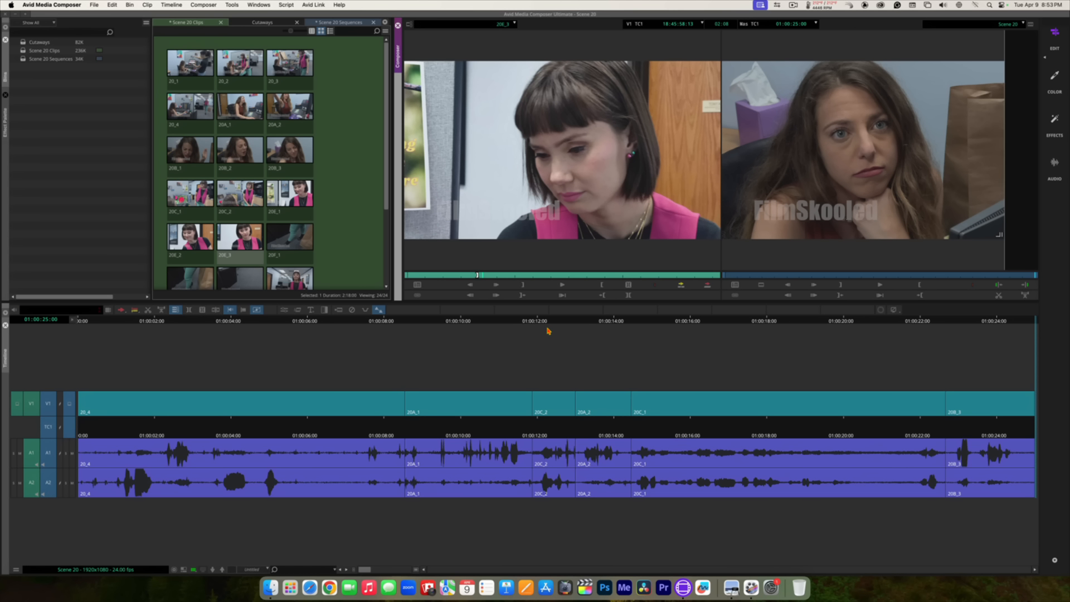
key(Left)
key(Left)
key(Left)
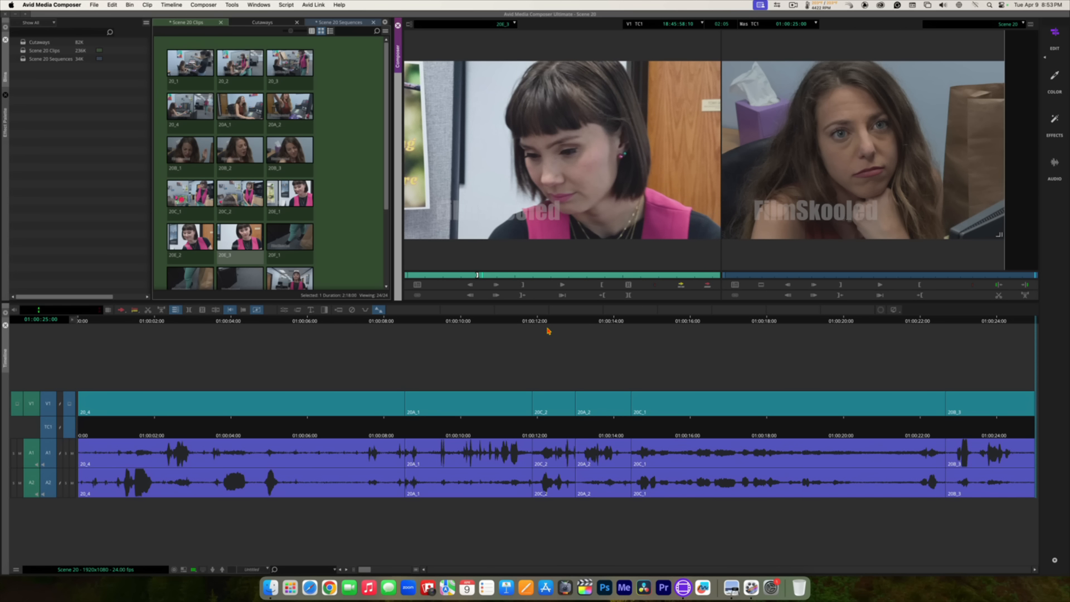
key(Left)
key(Left)
key(Left)
key(Left)
key(Left)
key(Left)
key(Left)
key(Left)
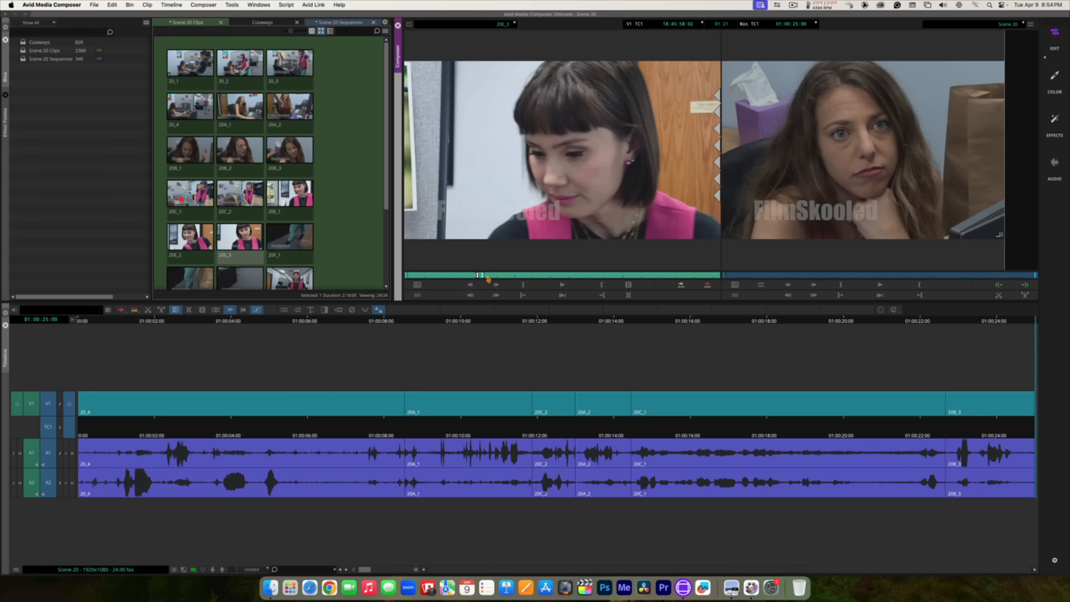
click(562, 295)
click(681, 286)
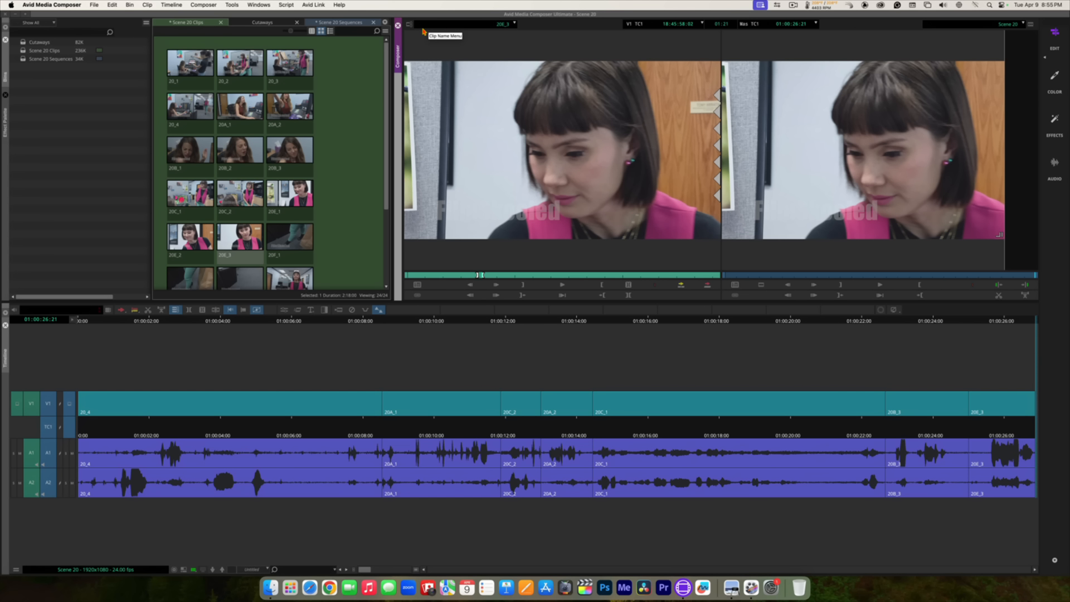
Step: Switch the source monitor among the previously loaded clips 20B_3, 20A_1 and 20C_2, and return to 20B_3
click(504, 26)
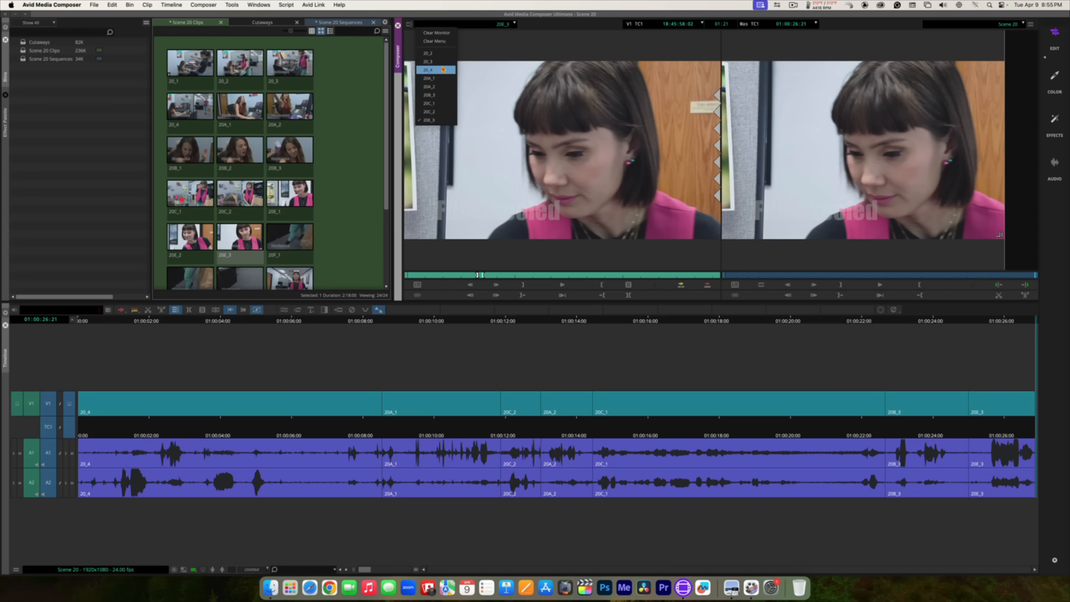
click(439, 96)
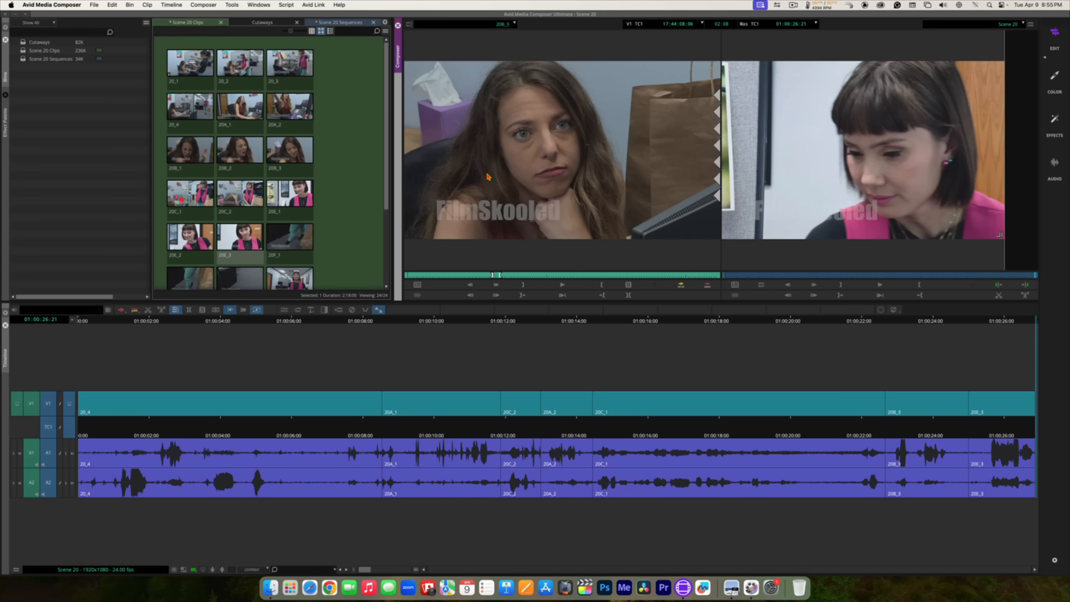
click(484, 25)
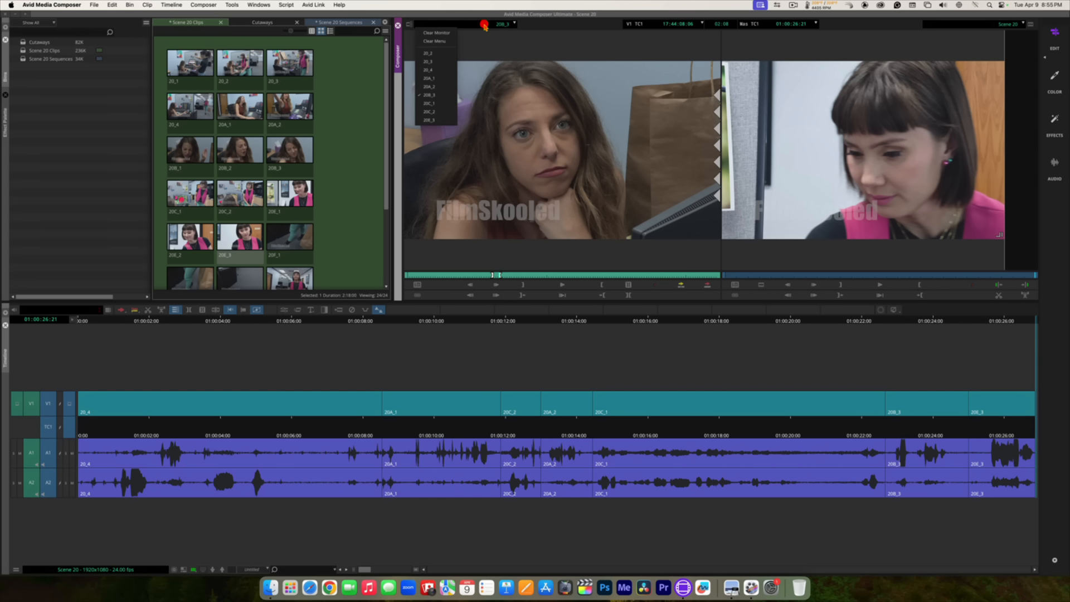
click(443, 81)
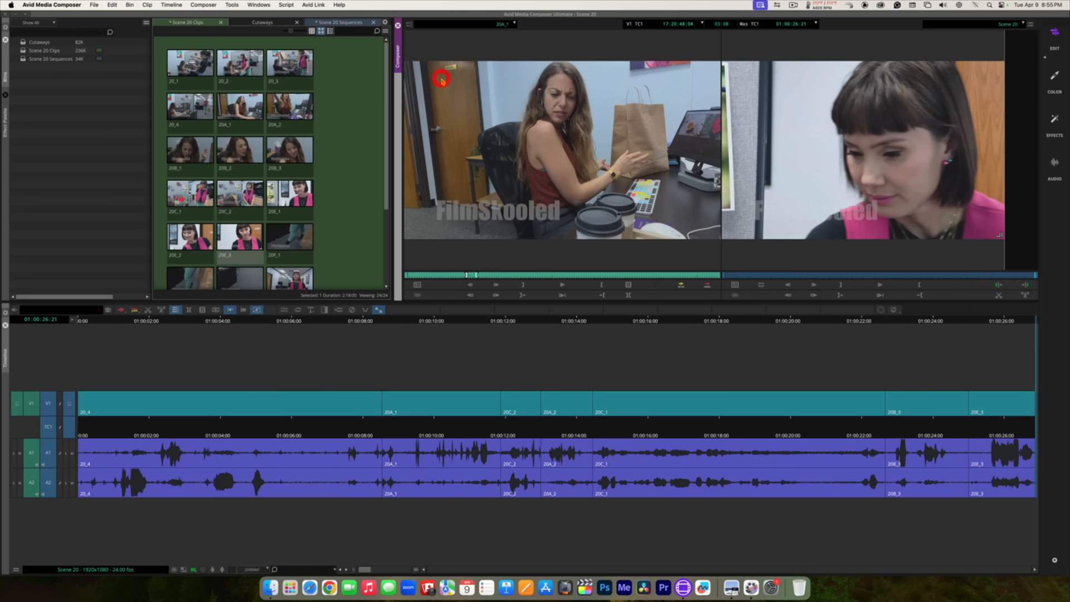
click(468, 23)
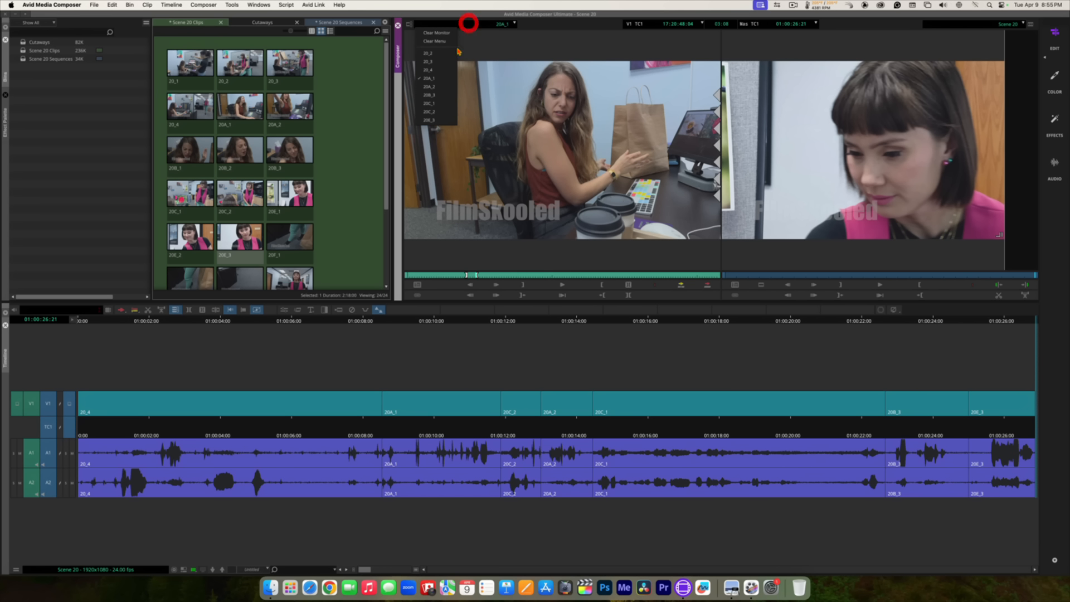
click(431, 111)
click(462, 24)
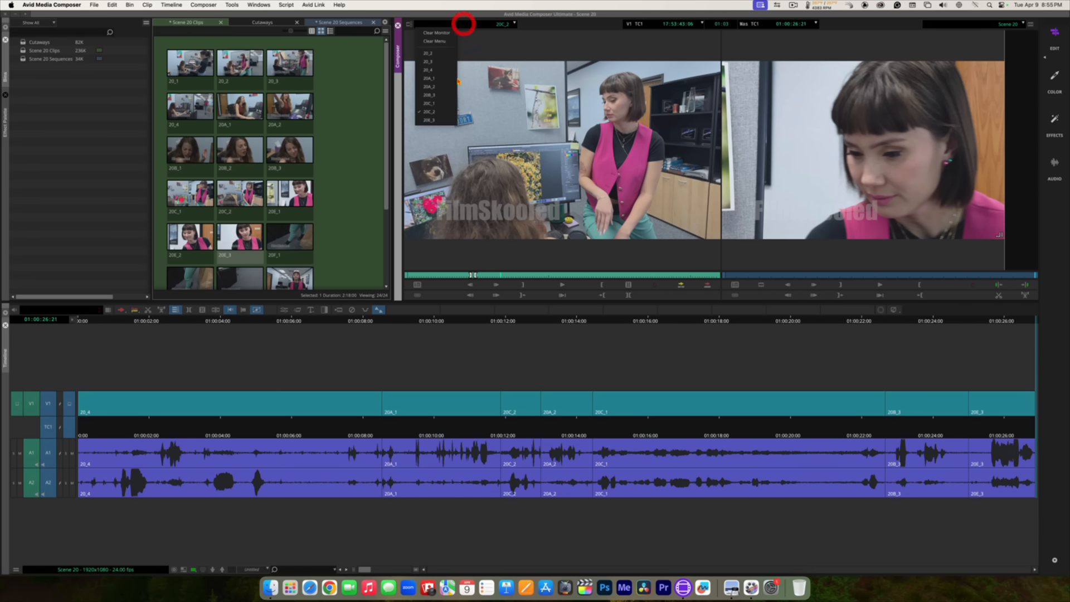
click(445, 96)
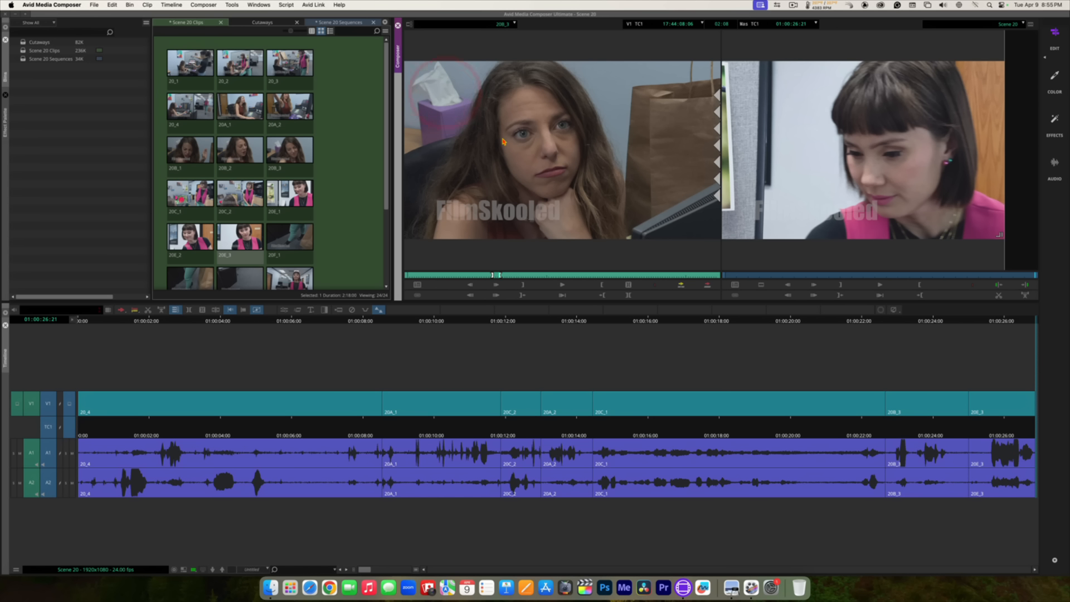
Step: Play 20B_3 onward from its old Out point and mark a new In point at 17:44:09:19, before the long-haired woman speaks
drag(519, 179, 416, 145)
key(space)
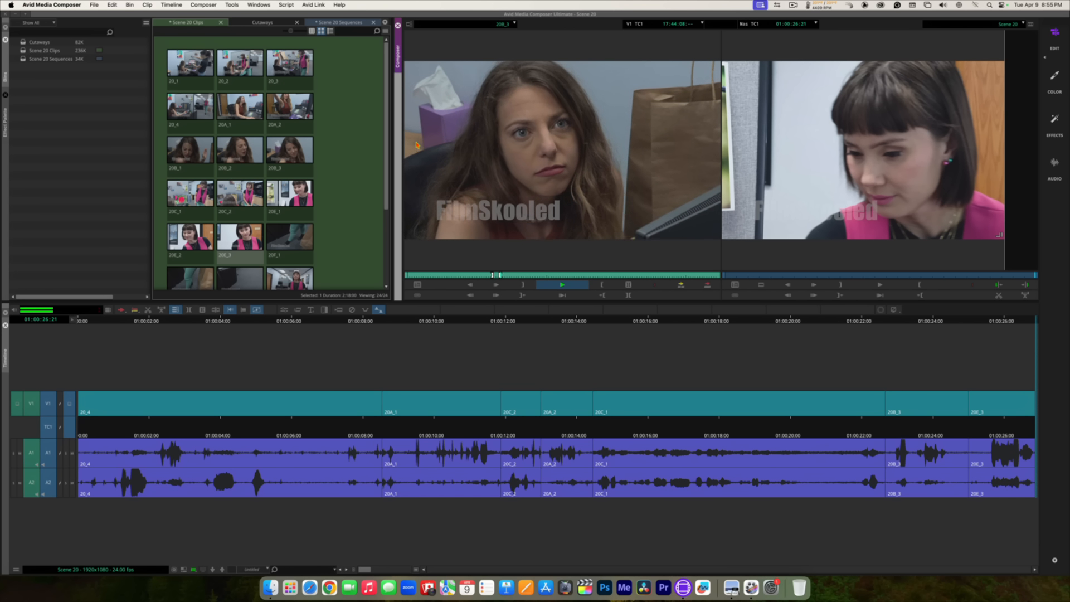
key(space)
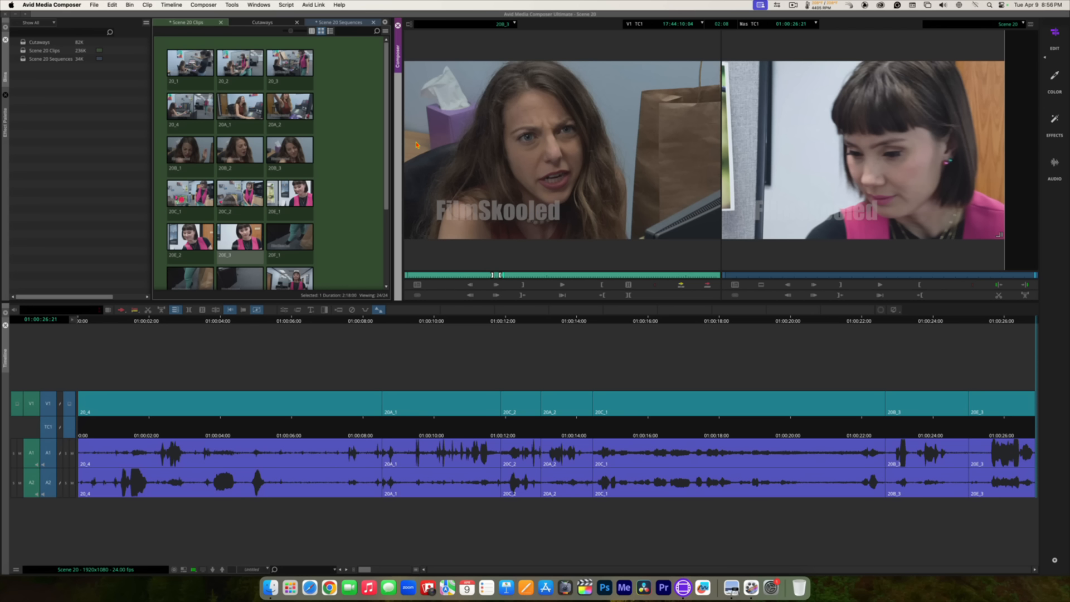
key(Left)
key(Left)
key(Left)
key(Left)
key(Left)
key(Left)
key(Left)
key(Left)
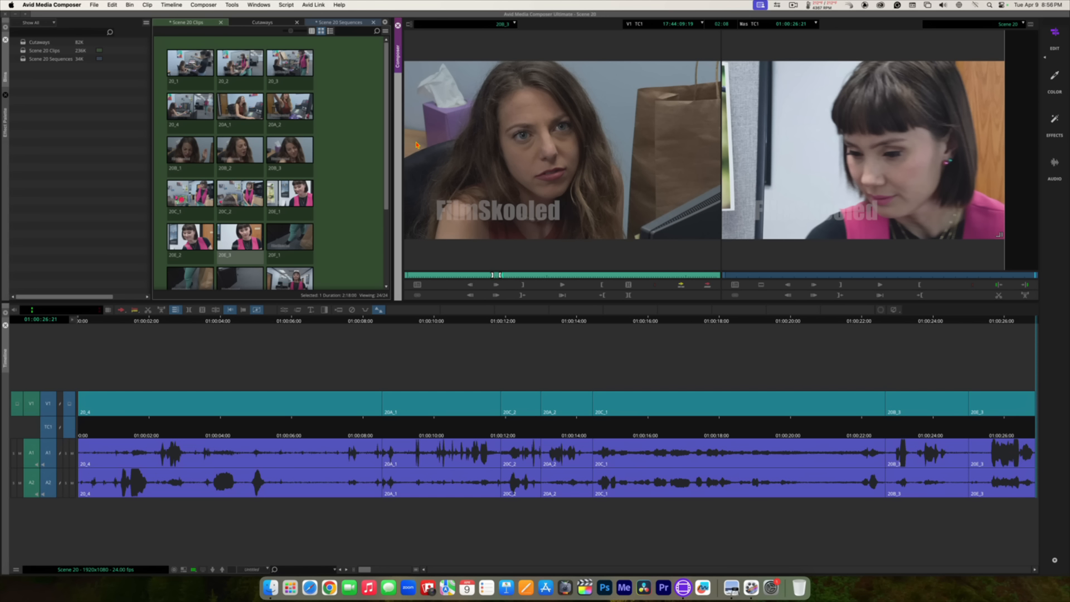
click(523, 286)
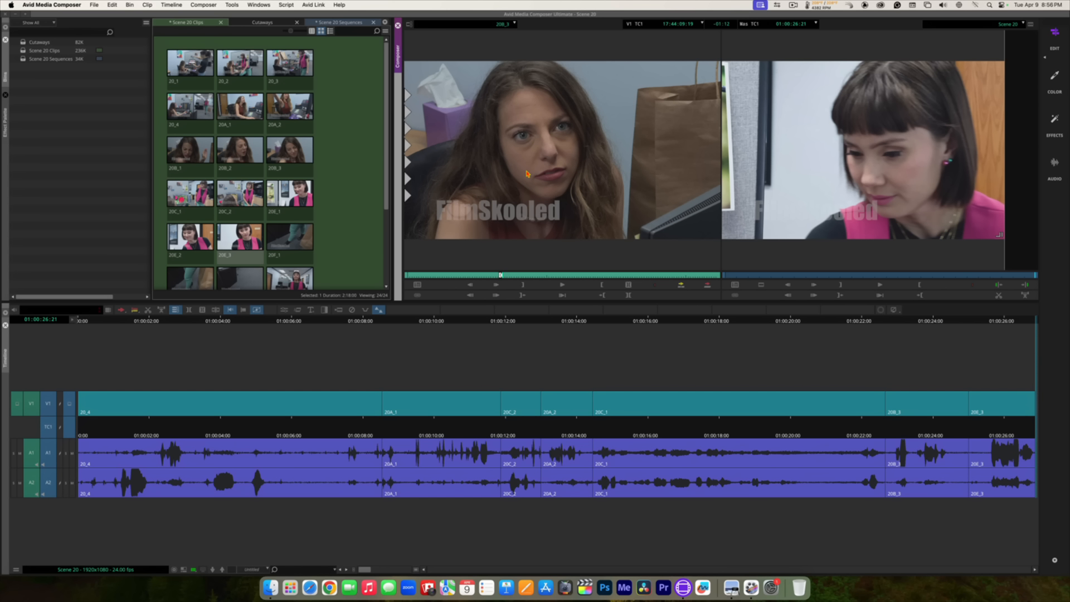
Step: Mark the Out point of 20B_3 at 17:44:10:22 and splice the previewed section onto the sequence end after 20E_3
key(space)
key(space)
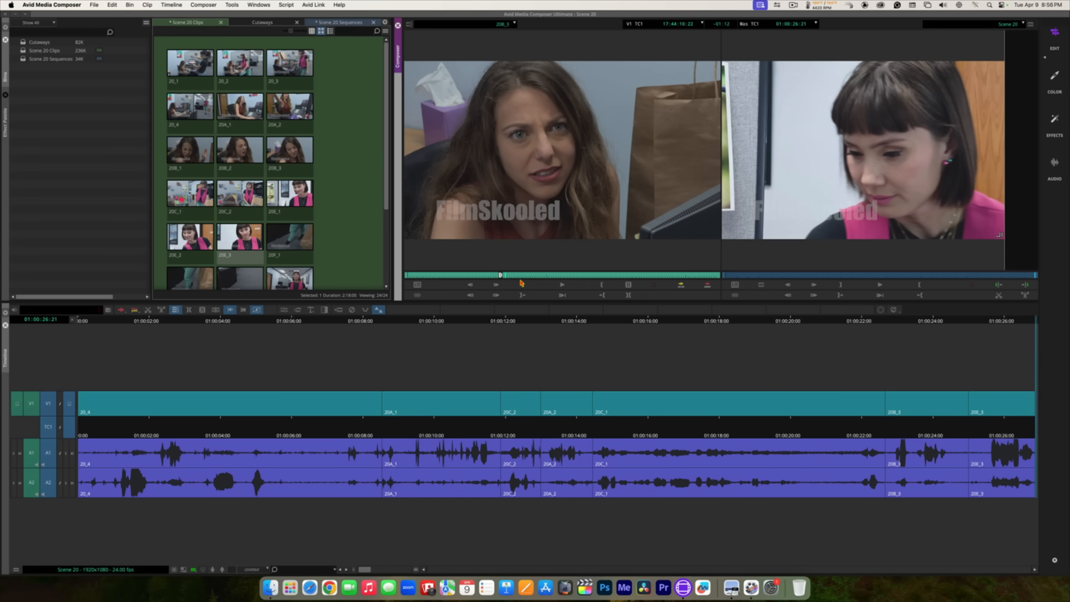
key(o)
click(563, 296)
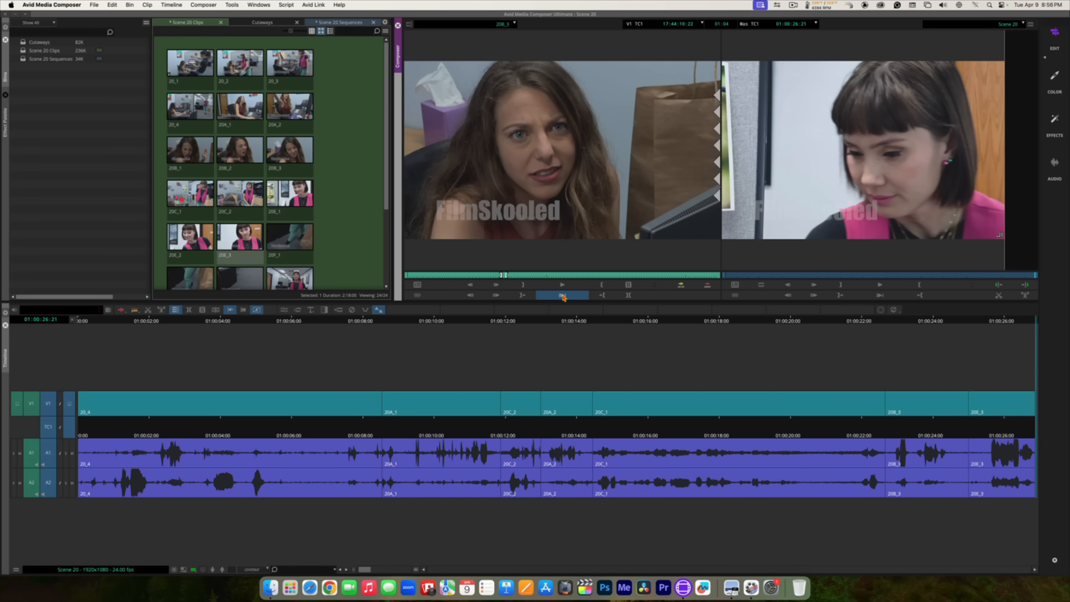
click(680, 286)
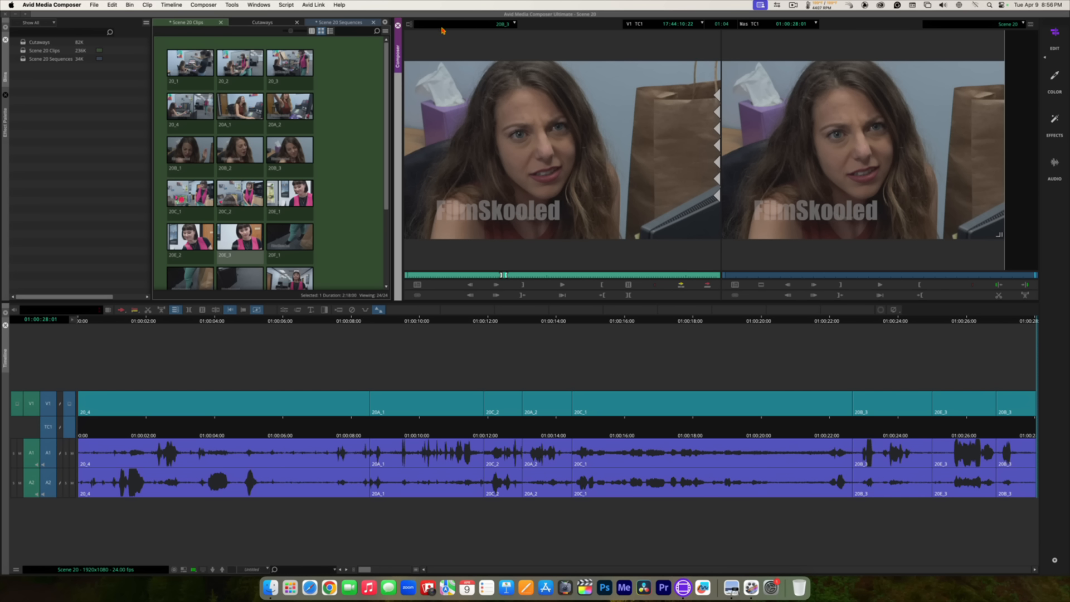
Step: Open the list of previously loaded clips for the source monitor
click(477, 27)
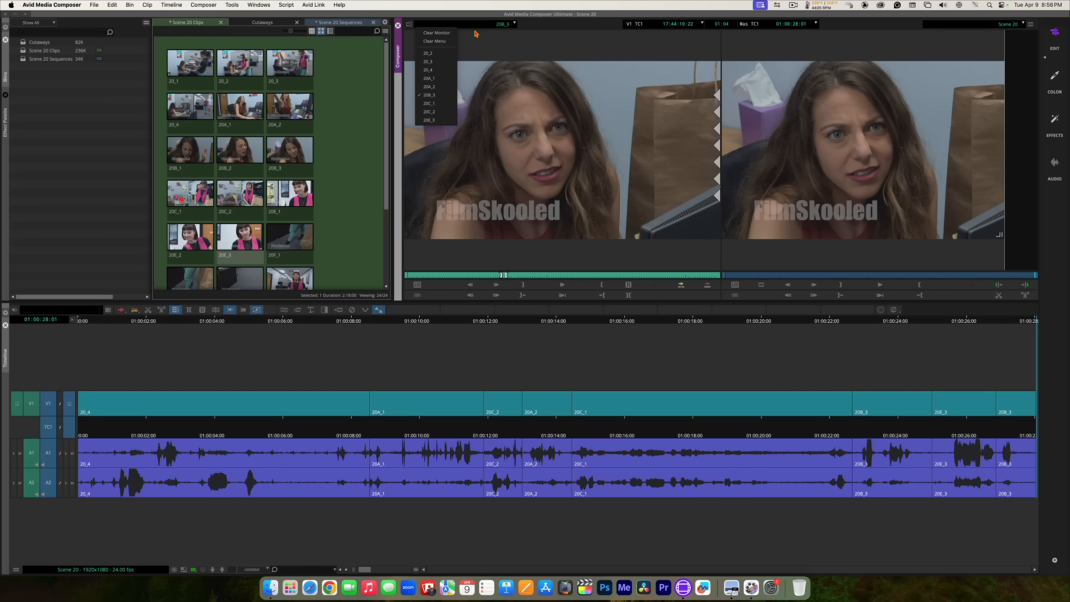
Step: Load clip 20E_3 into the source monitor and mark an In point at 18:45:58:18
click(444, 122)
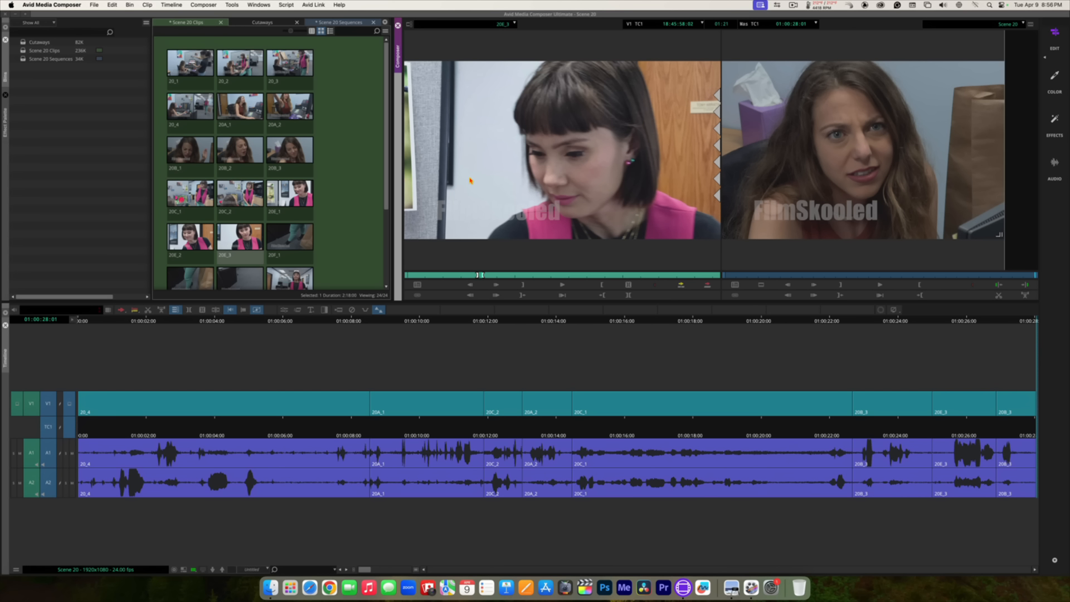
key(space)
key(space)
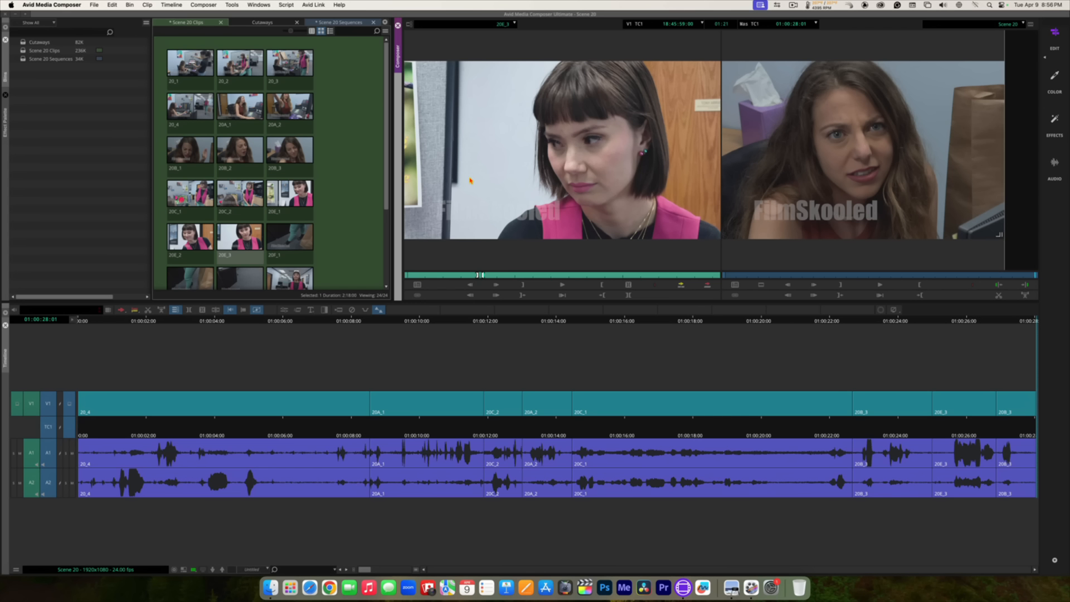
key(Left)
key(Left)
key(Left)
key(Left)
key(Left)
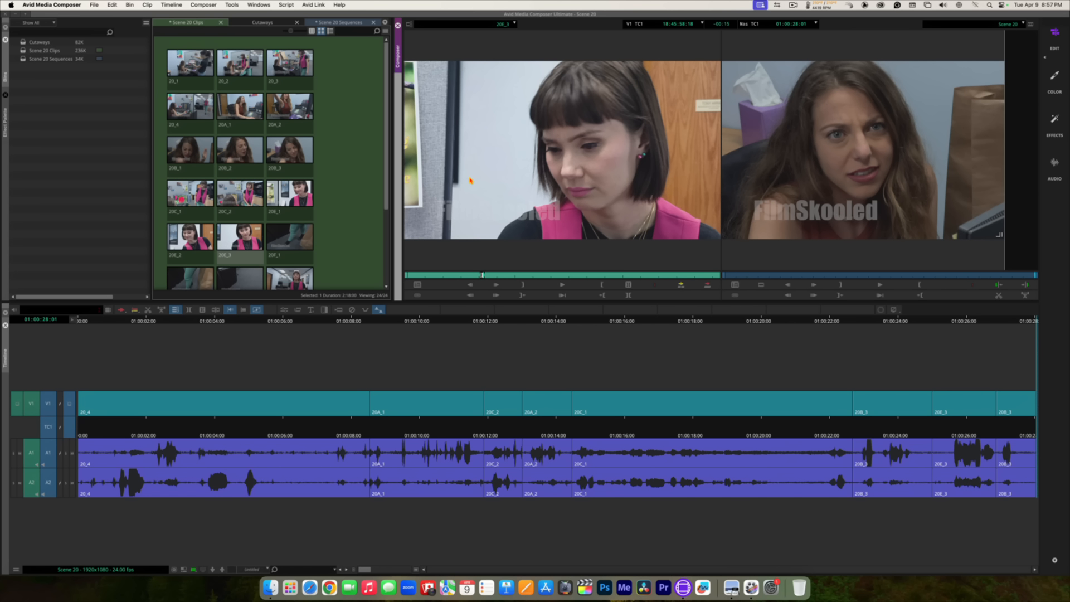
key(i)
Step: Mark an Out point in 20E_3 at 18:46:00:18 and play the marked range from In to Out
key(space)
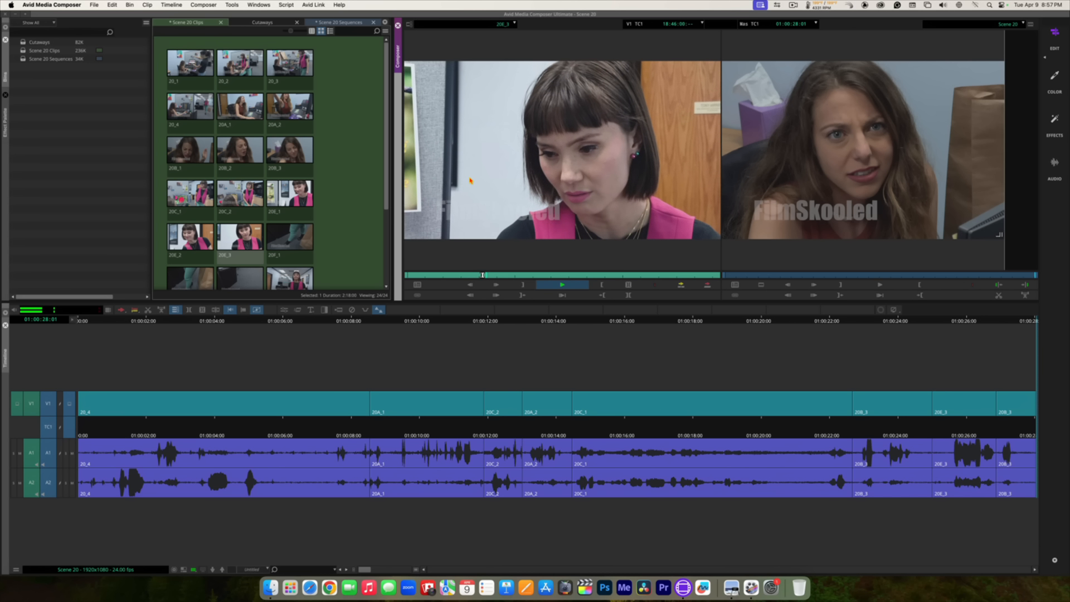
key(space)
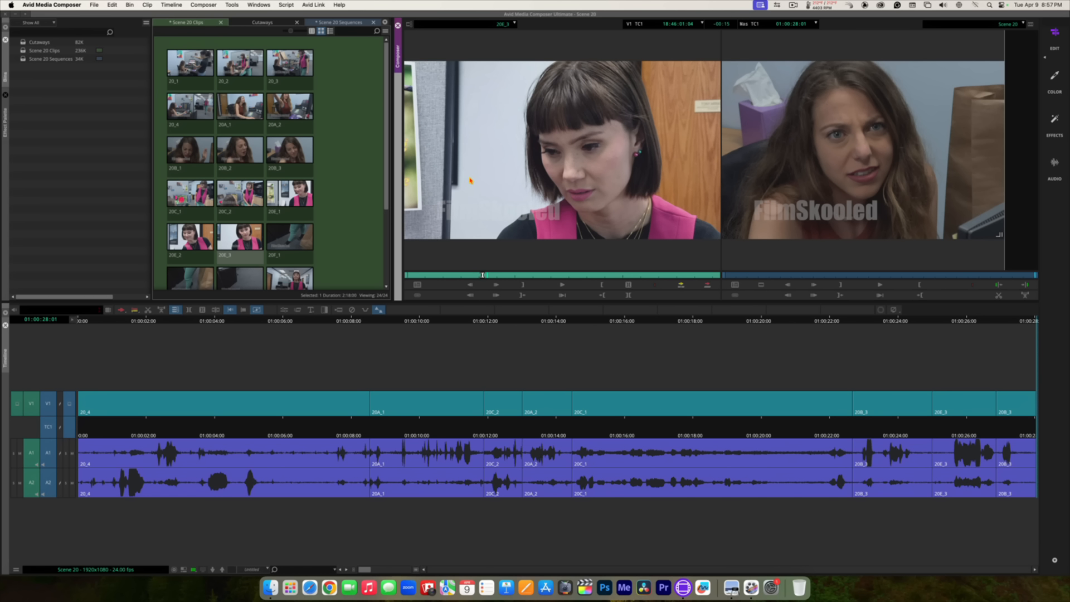
key(Left)
key(Left)
key(Left)
key(Left)
key(Left)
key(Left)
key(Left)
key(Left)
key(Left)
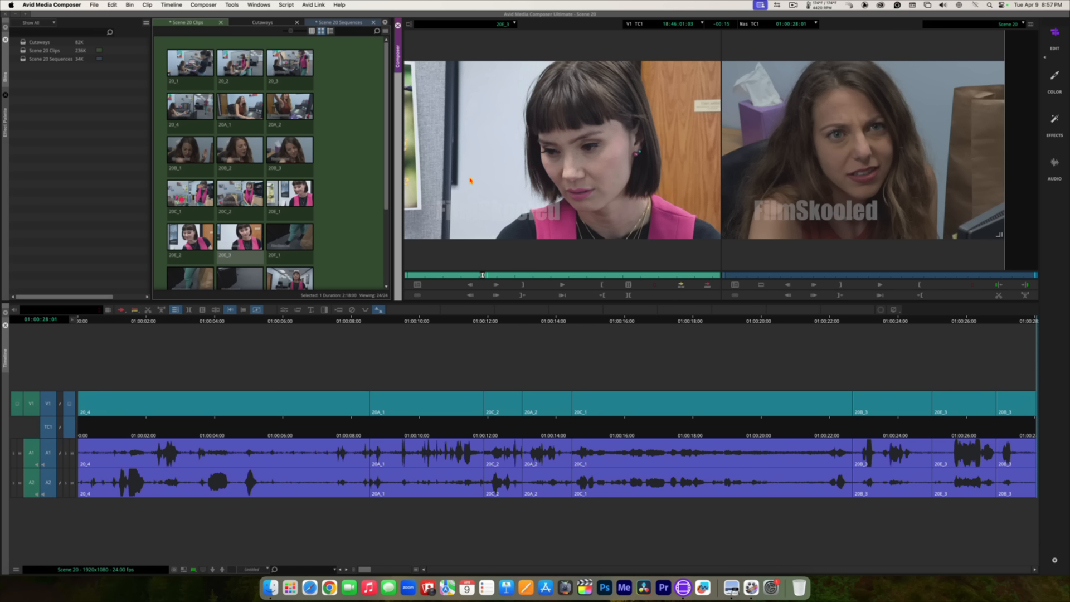
key(Left)
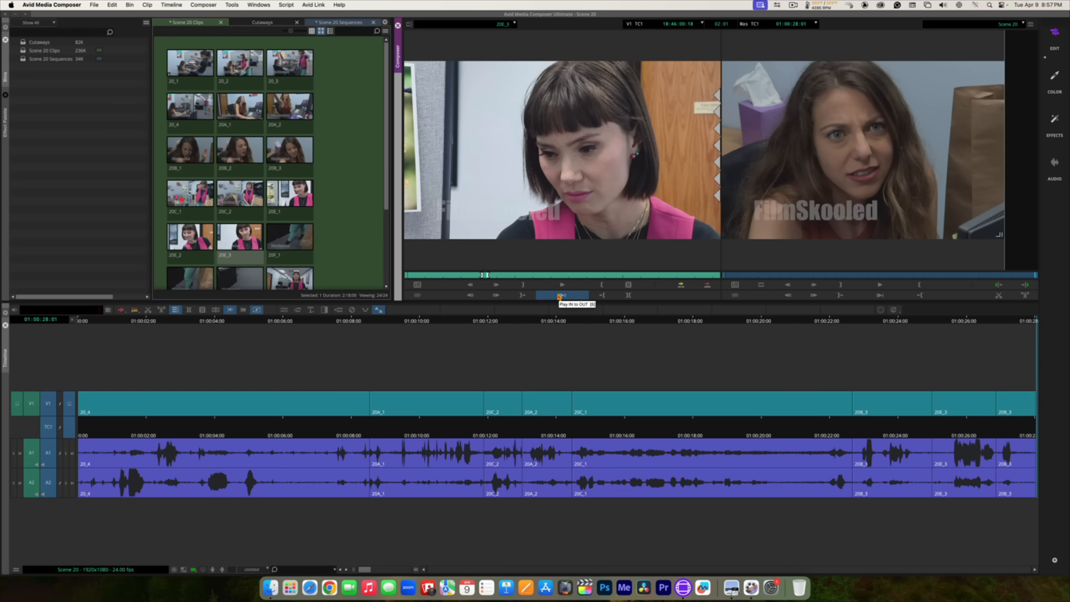
click(559, 294)
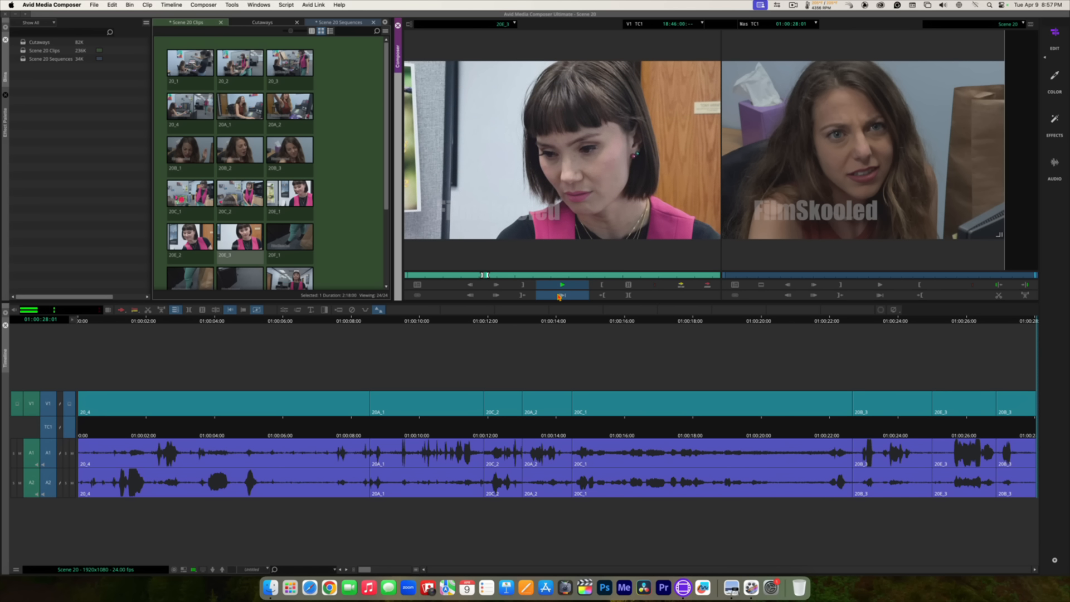
click(558, 295)
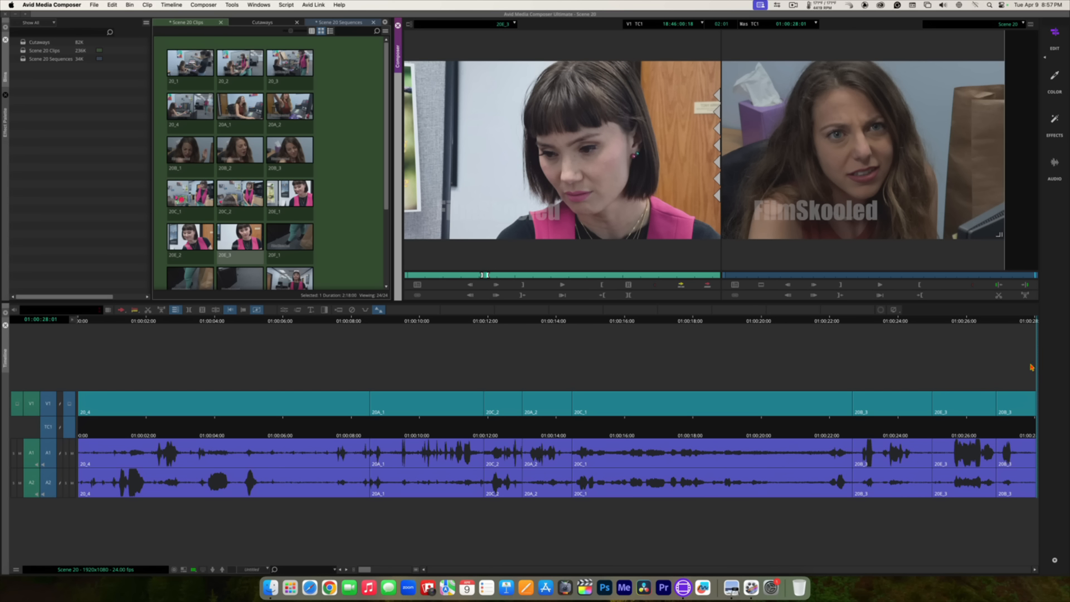
Step: Splice the marked 20E_3 shot onto the end of the Scene 20 sequence and play the sequence from 01:00:17:00
click(681, 285)
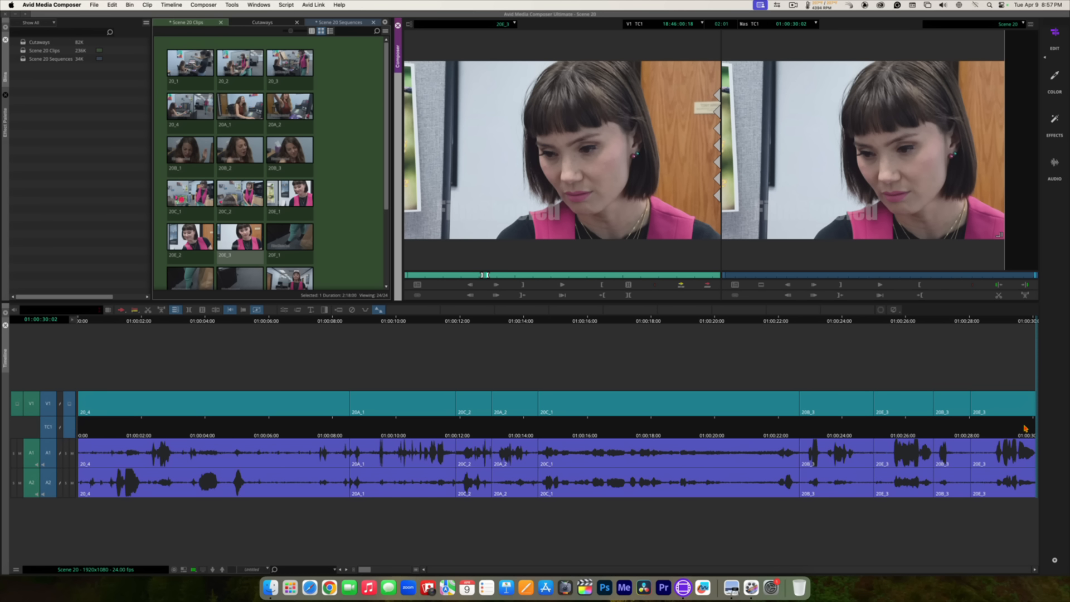
drag(998, 435, 620, 443)
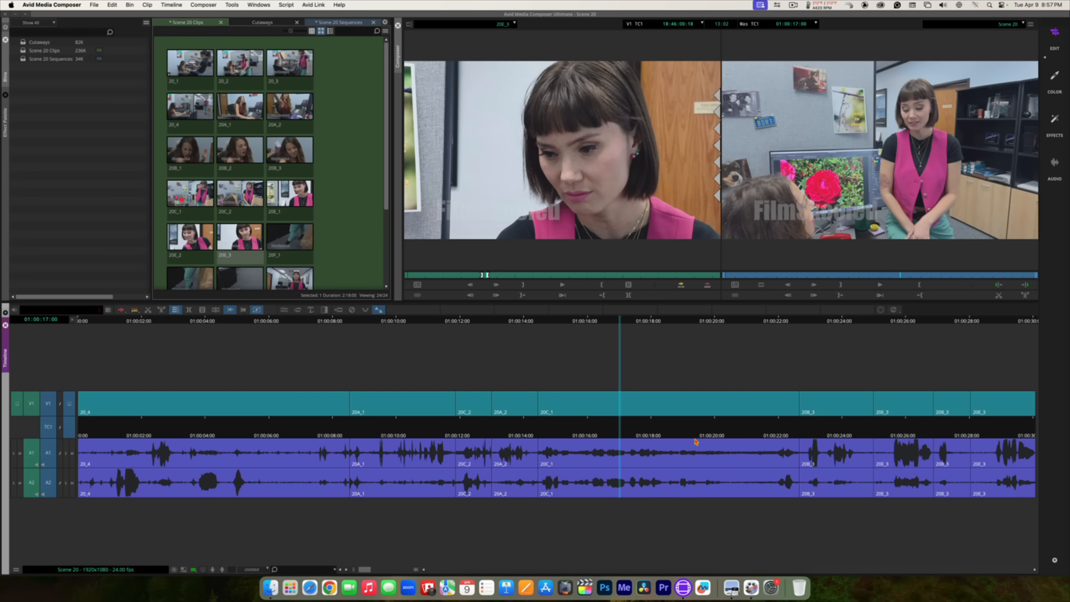
key(space)
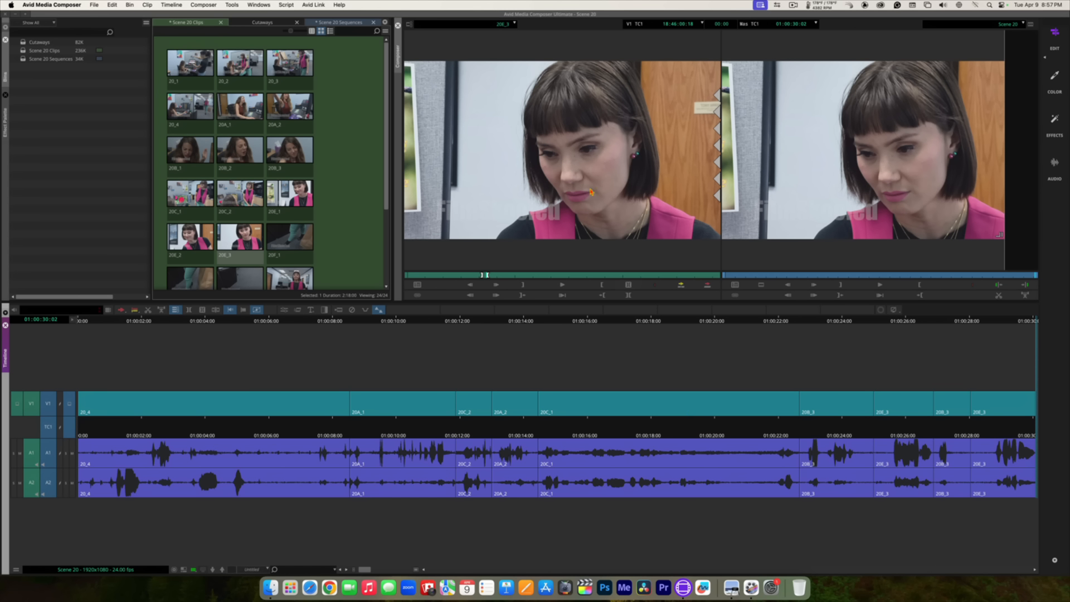
Step: Load clip 20B_3 back into the source monitor and mark a new In point at 17:44:13:21
click(478, 25)
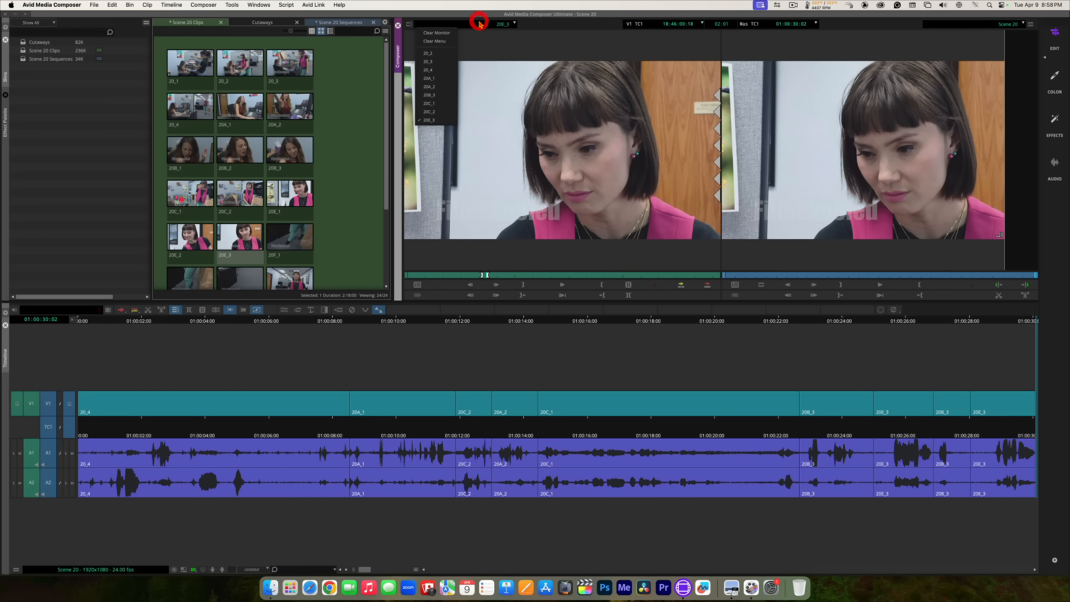
click(443, 95)
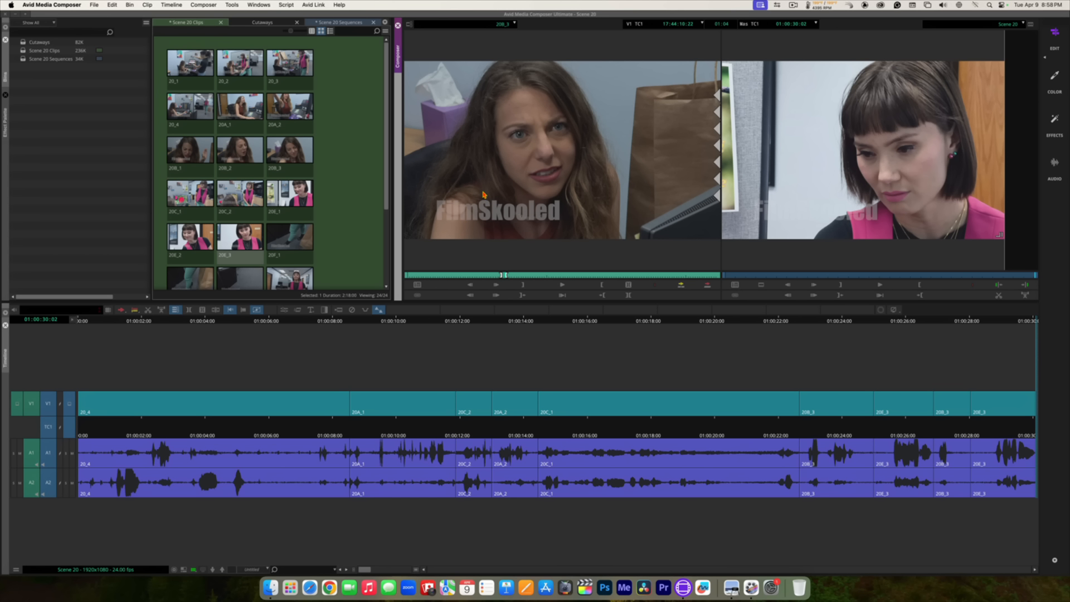
key(space)
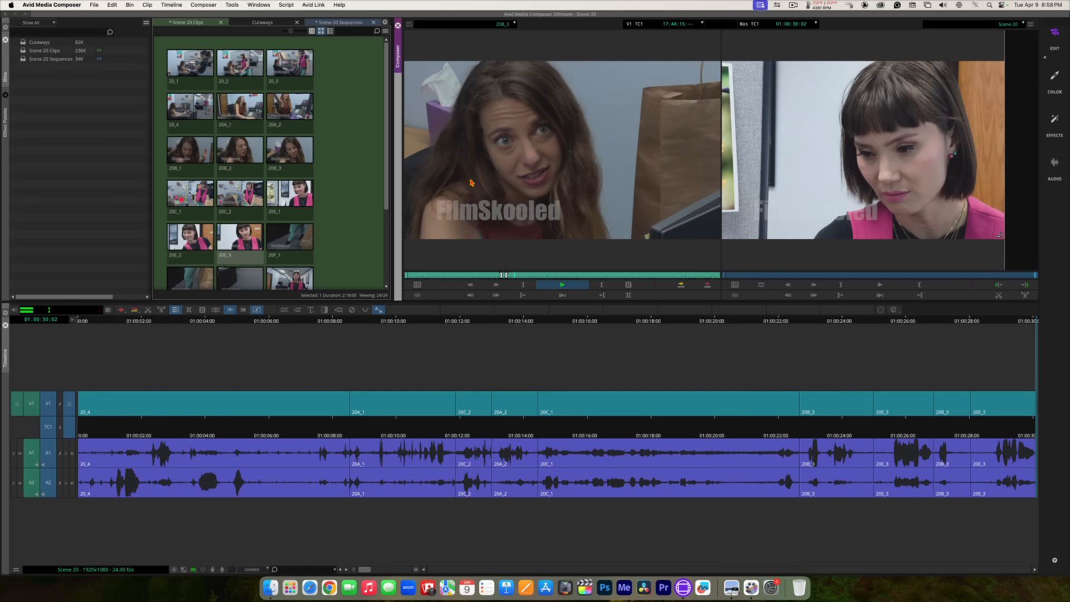
key(space)
key(j)
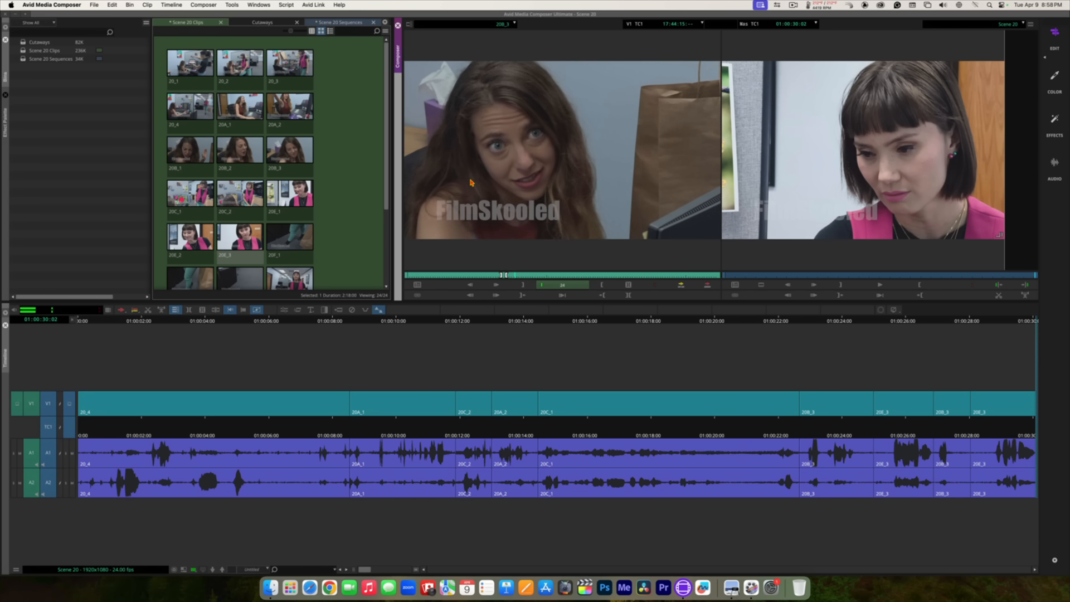
key(space)
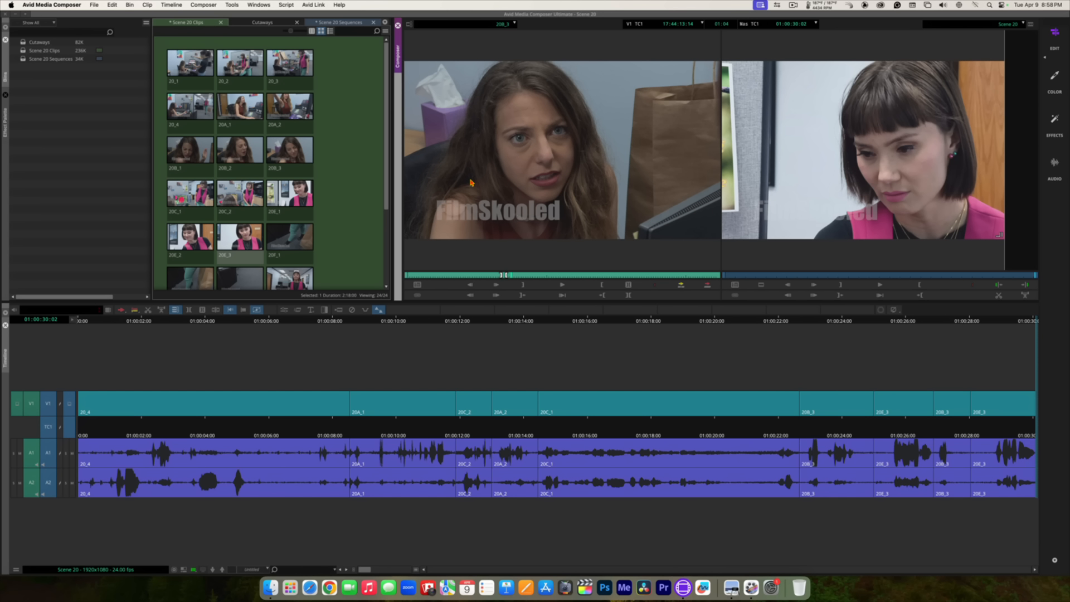
key(Right)
key(Right)
key(Right)
key(Right)
key(Right)
key(Right)
key(Right)
key(Right)
key(Right)
key(Right)
key(Right)
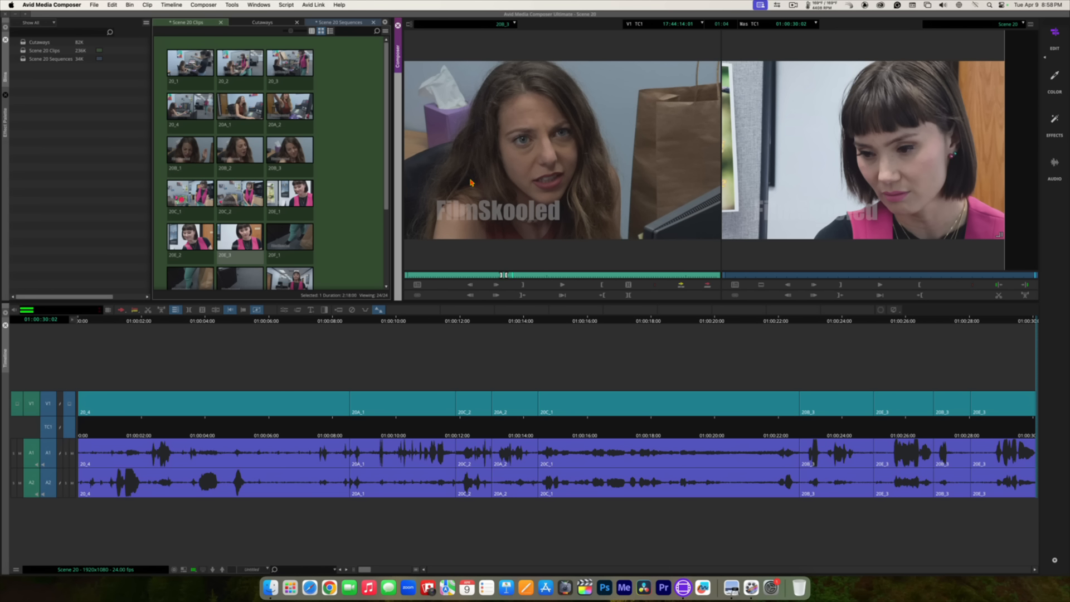
key(Left)
key(Right)
key(Left)
key(Left)
key(Left)
key(Left)
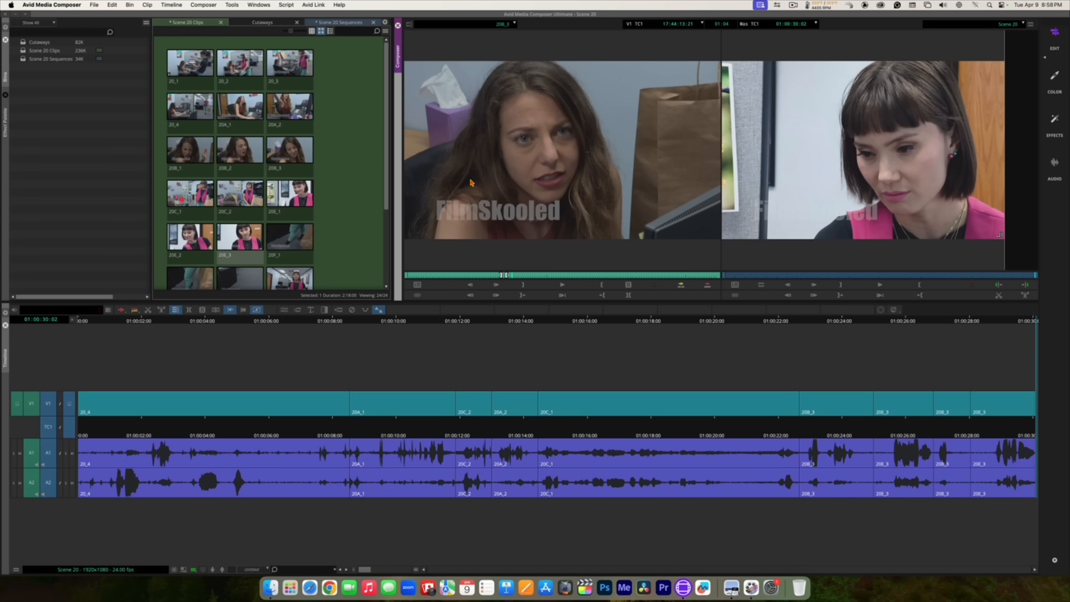
key(i)
Step: Mark an Out point in 20B_3 at 17:44:14:23
key(space)
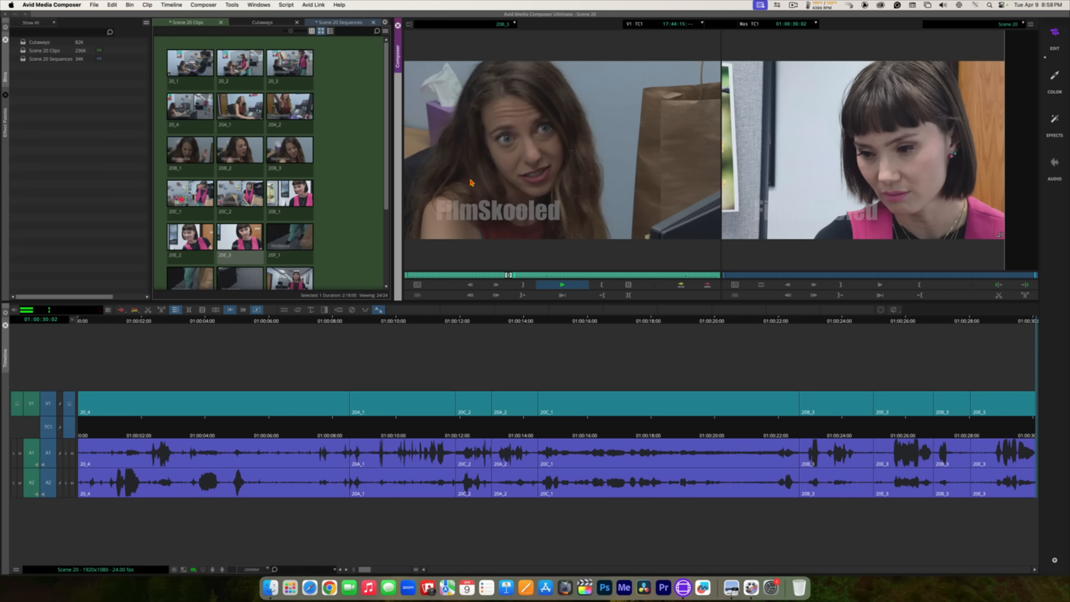
key(space)
key(Left)
key(Left)
key(Left)
key(Left)
key(Left)
key(Left)
key(Left)
key(Left)
key(Left)
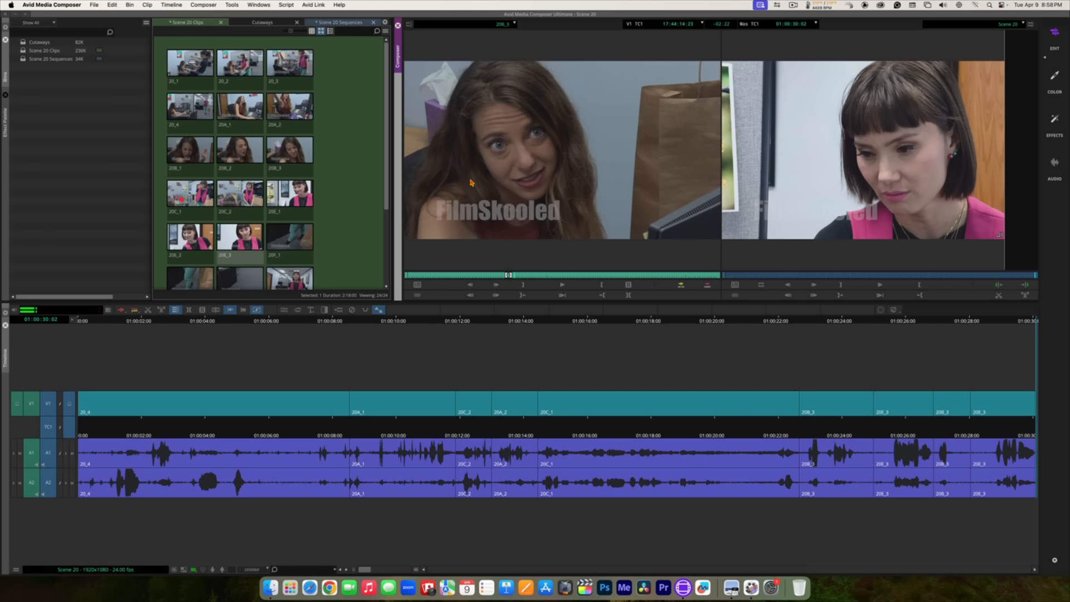
key(Right)
key(Right)
key(Right)
key(Right)
key(o)
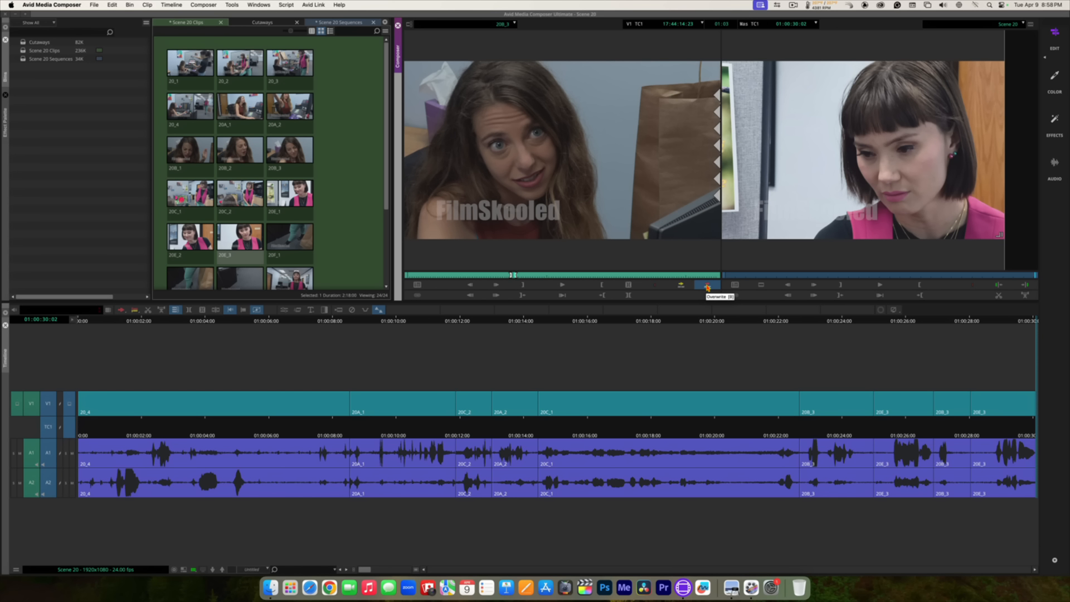
Step: Overwrite the marked 20B_3 shot onto the end of the sequence and play back from just before the first 20B_3 shot
click(707, 287)
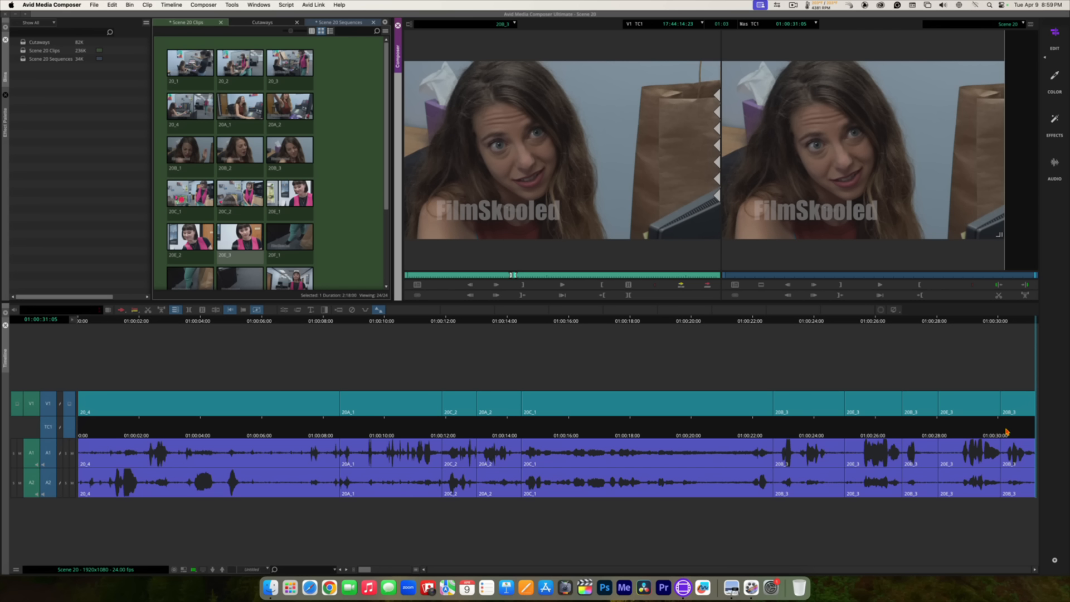
drag(1001, 430, 761, 414)
key(space)
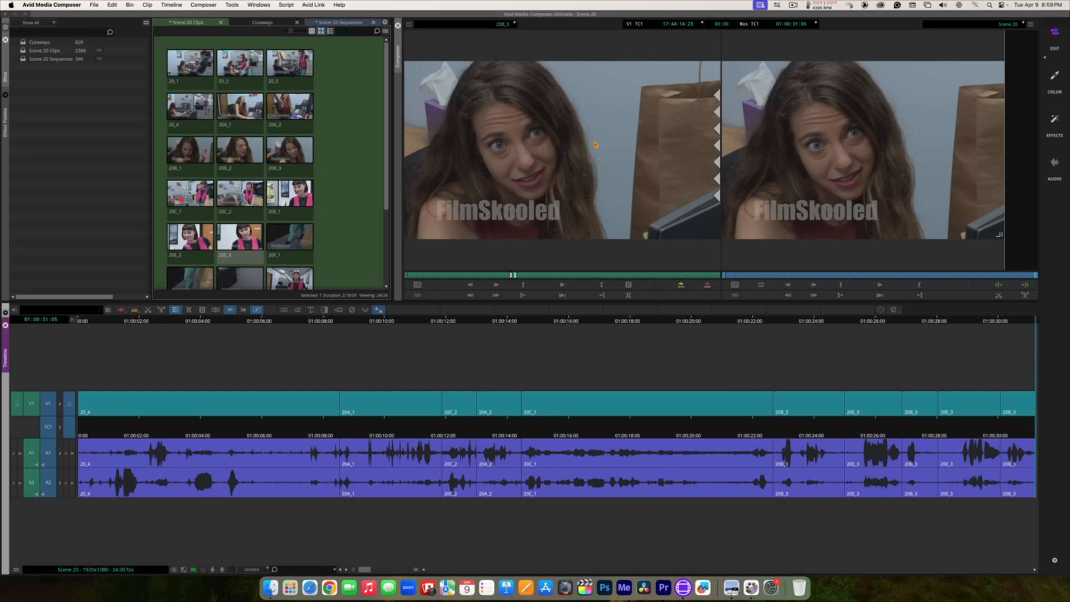
Step: Load clip 20C_2 from the Scene 20 Clips bin and mark a new In point at 17:53:51:01
click(241, 194)
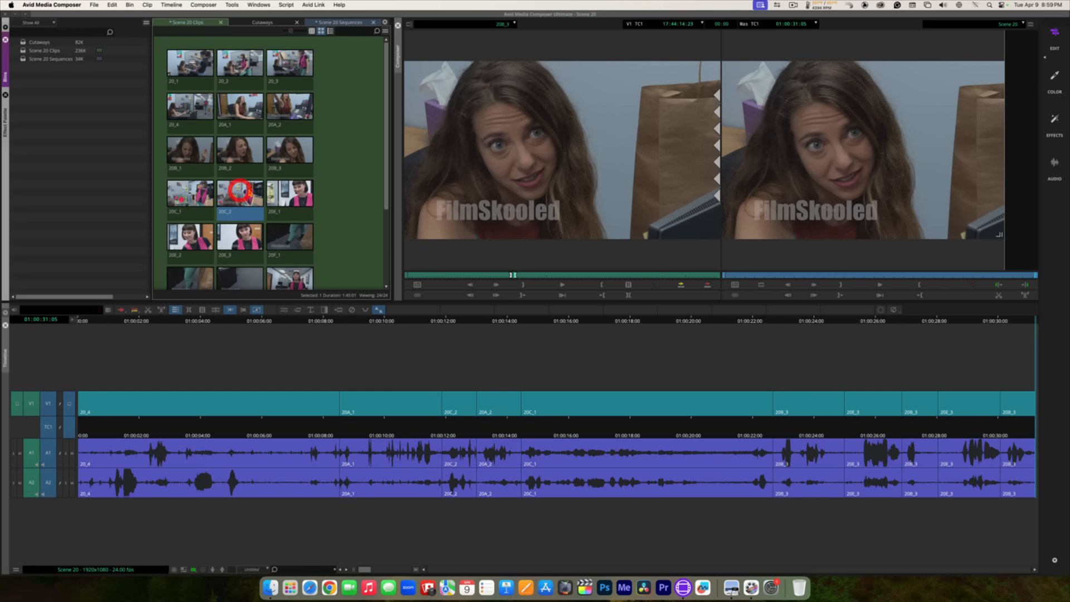
double_click(240, 195)
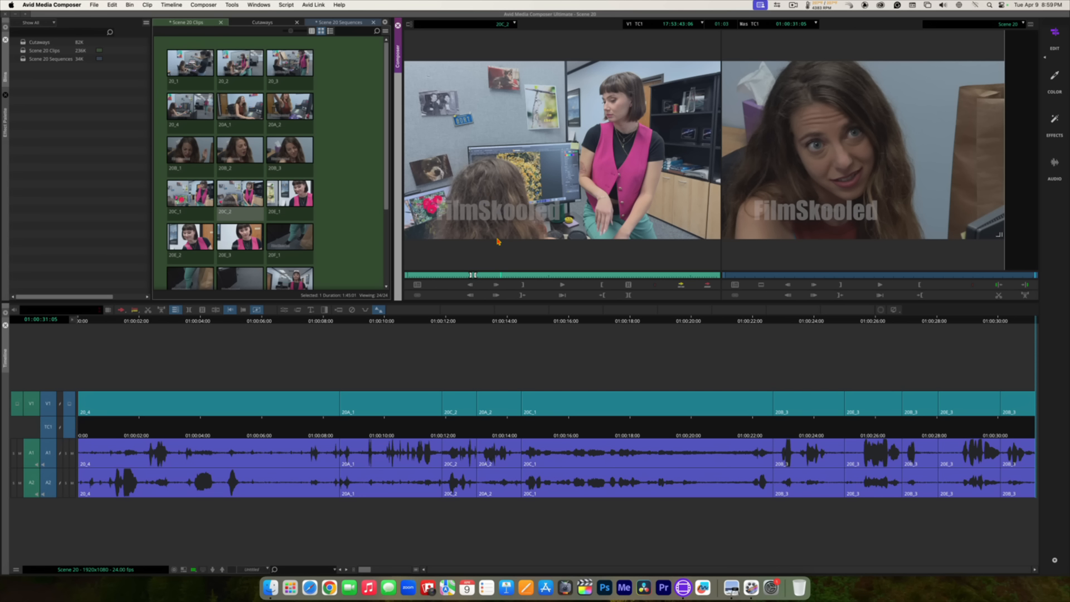
drag(499, 275, 490, 276)
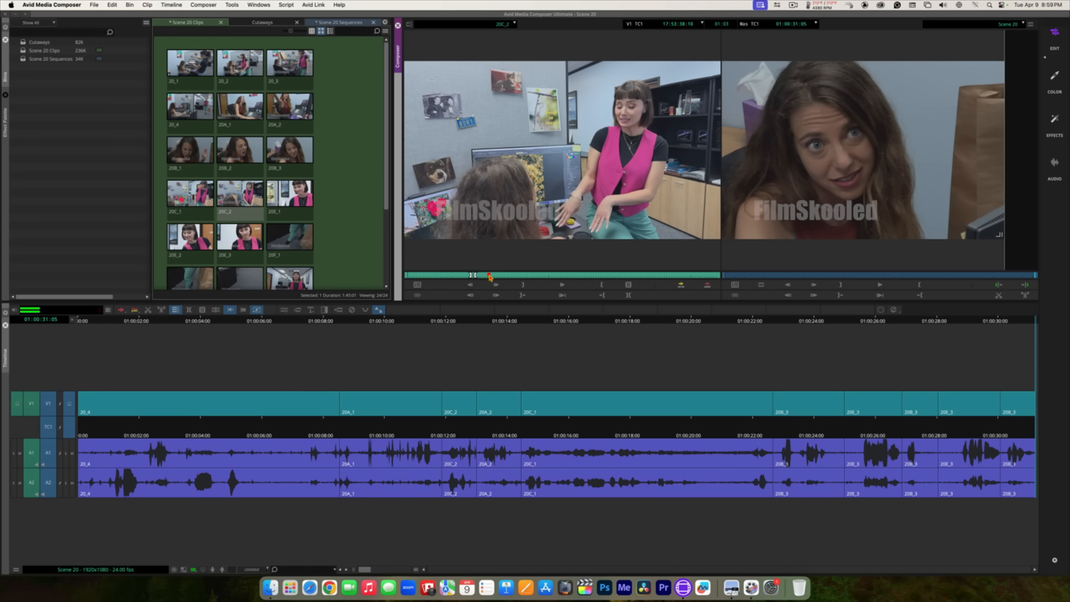
key(space)
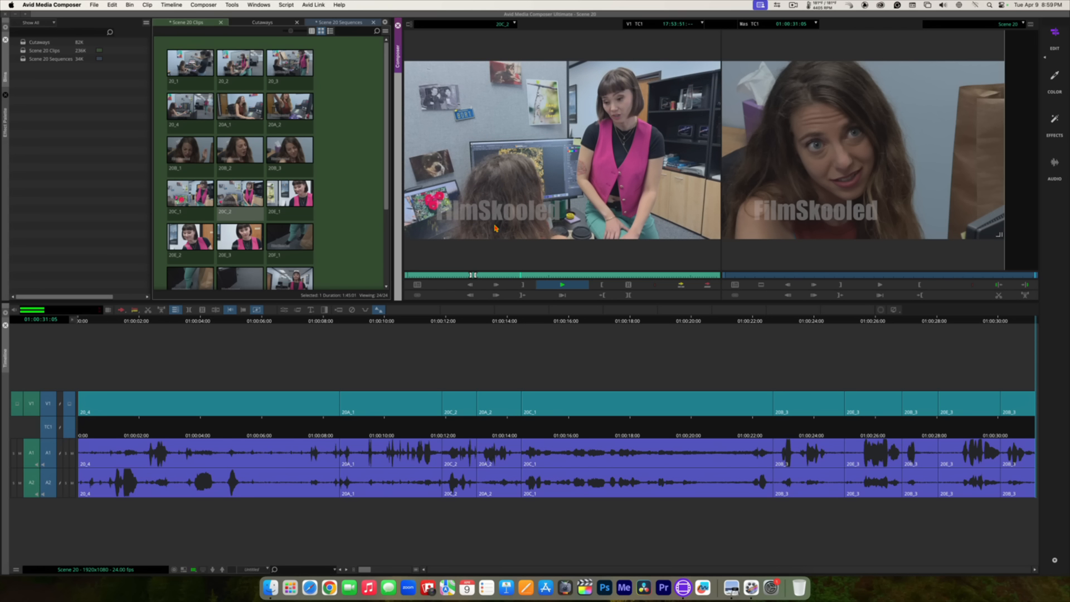
key(space)
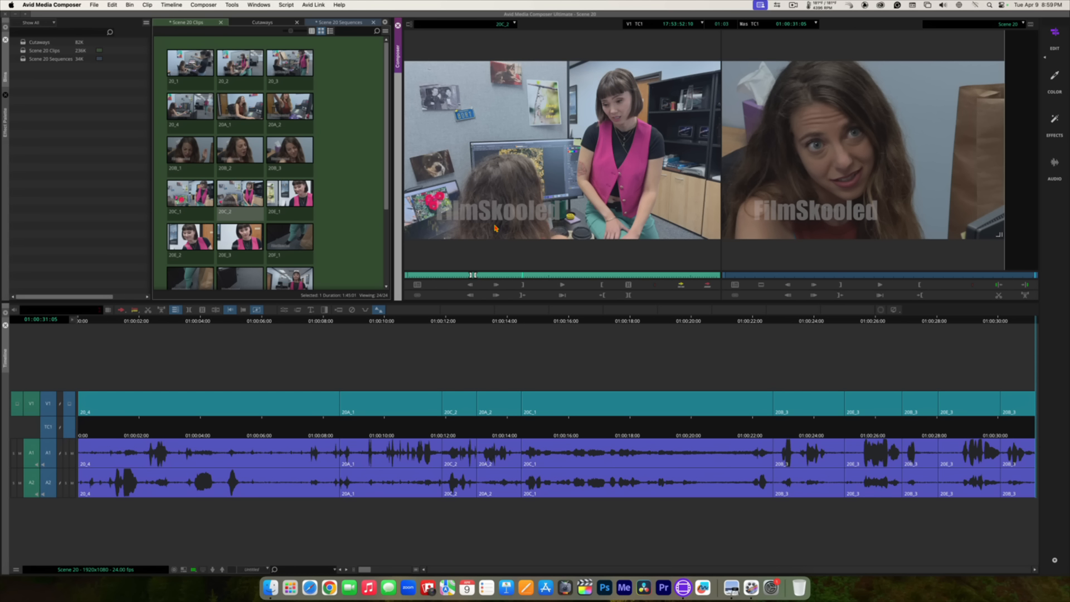
key(j)
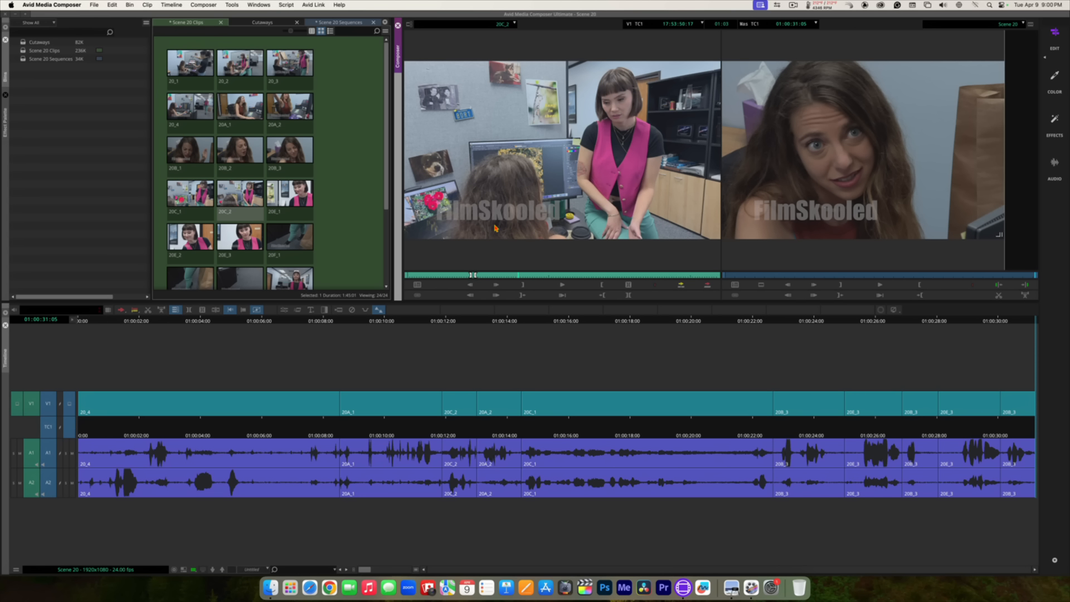
key(Right)
key(Right)
key(Right)
key(Right)
key(Right)
key(Right)
key(Right)
key(Right)
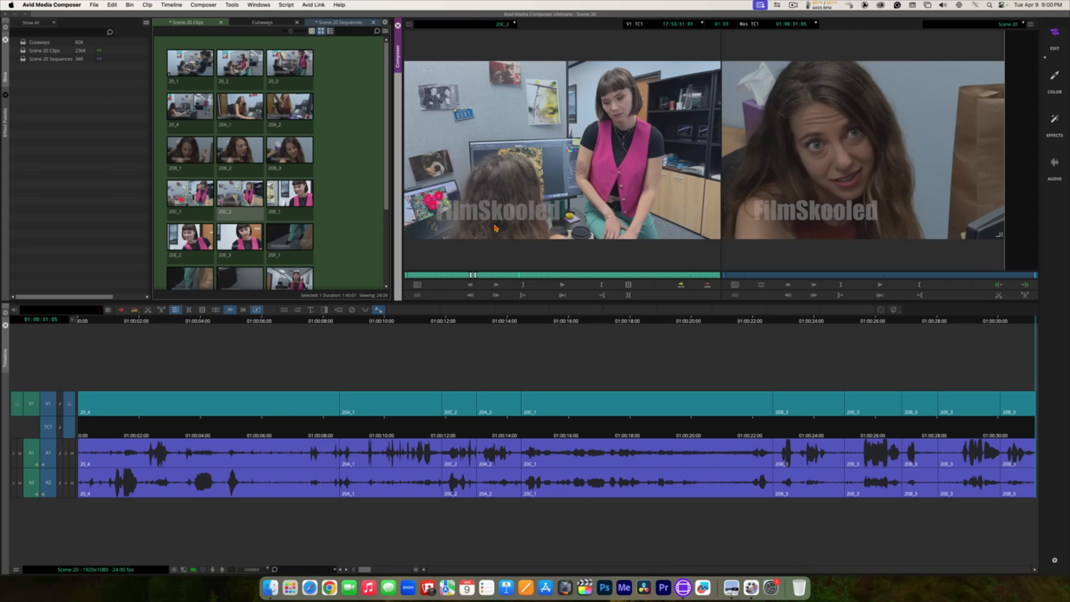
key(i)
Step: Mark an Out point in 20C_2 at 17:53:52:05 and splice the marked shot onto the end of the sequence
key(space)
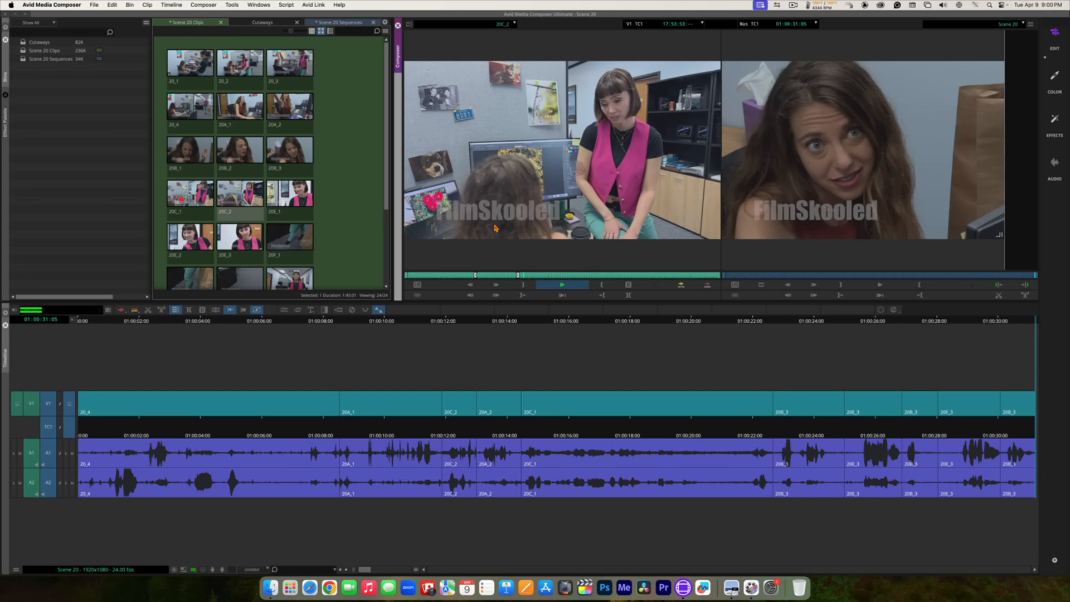
key(space)
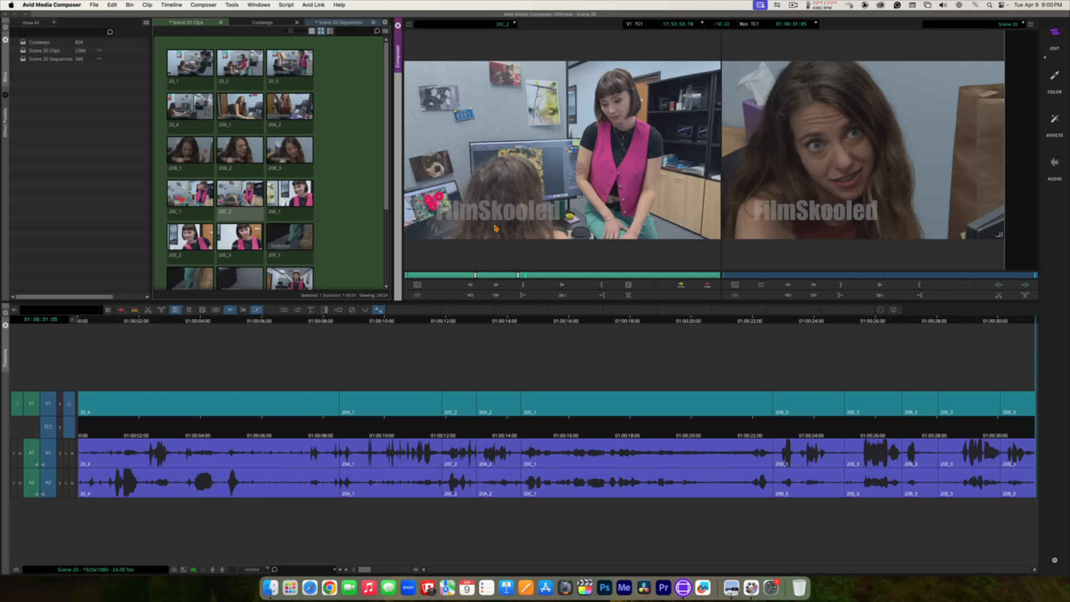
key(j)
key(k)
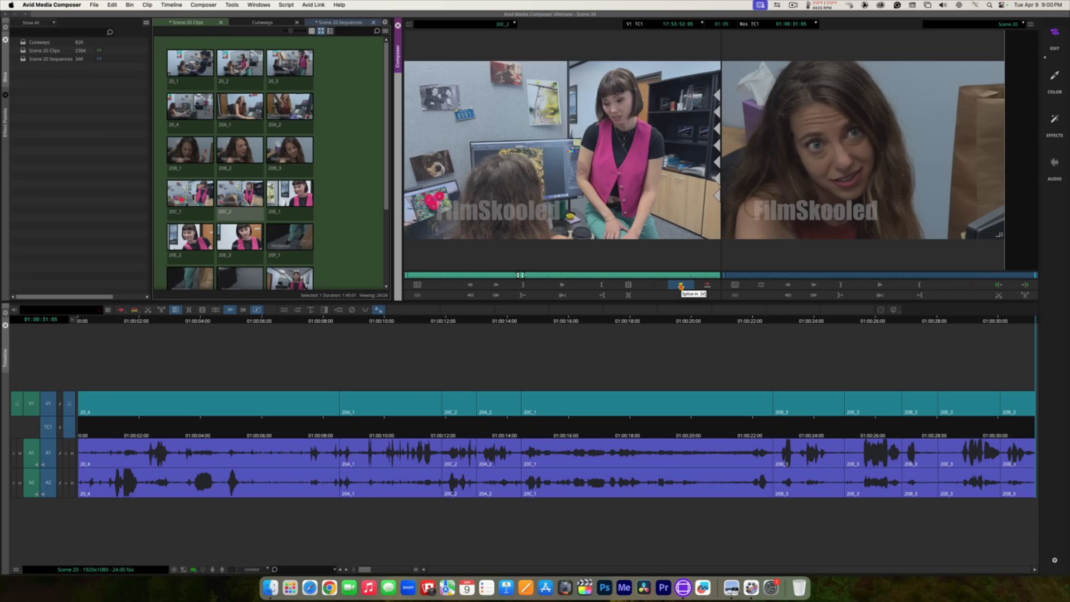
click(680, 286)
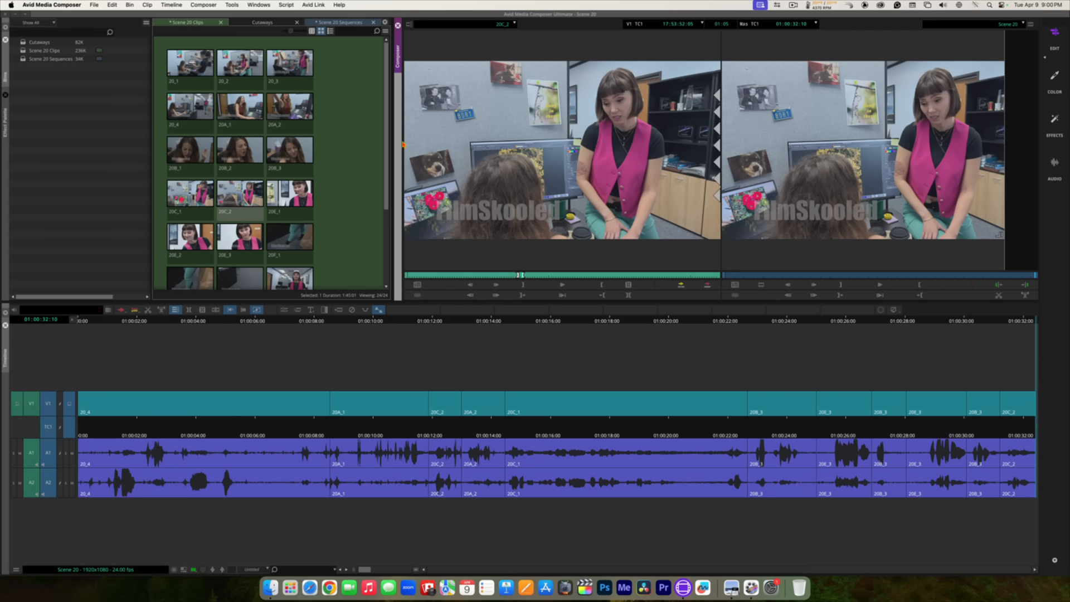
Step: Load clip 20A_2 from the Scene 20 Clips bin, play through to its next line and display the source waveforms in the timeline
mouse_move(292, 107)
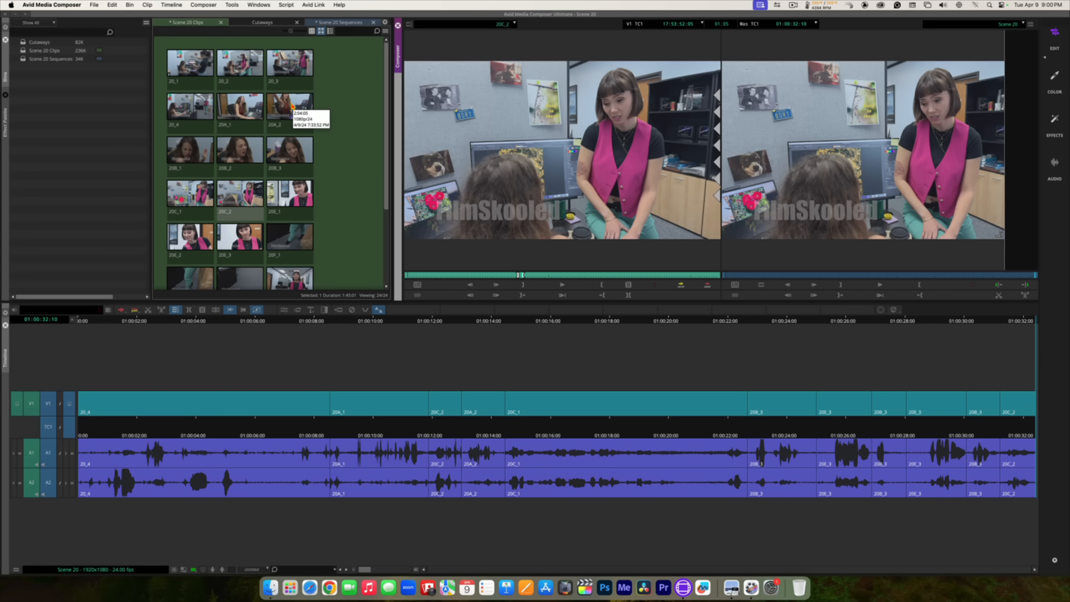
double_click(288, 106)
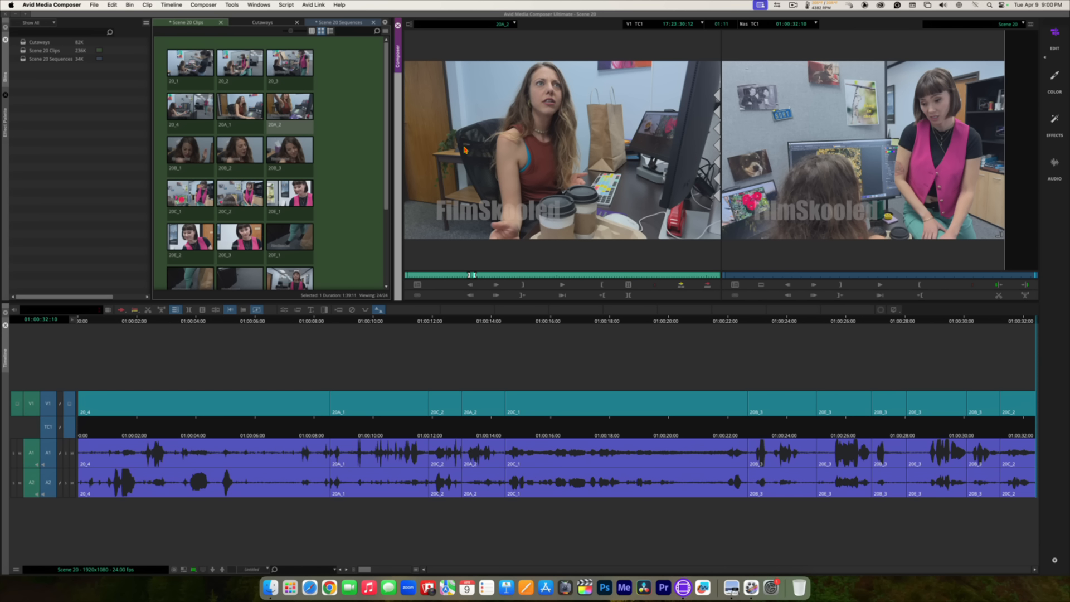
key(space)
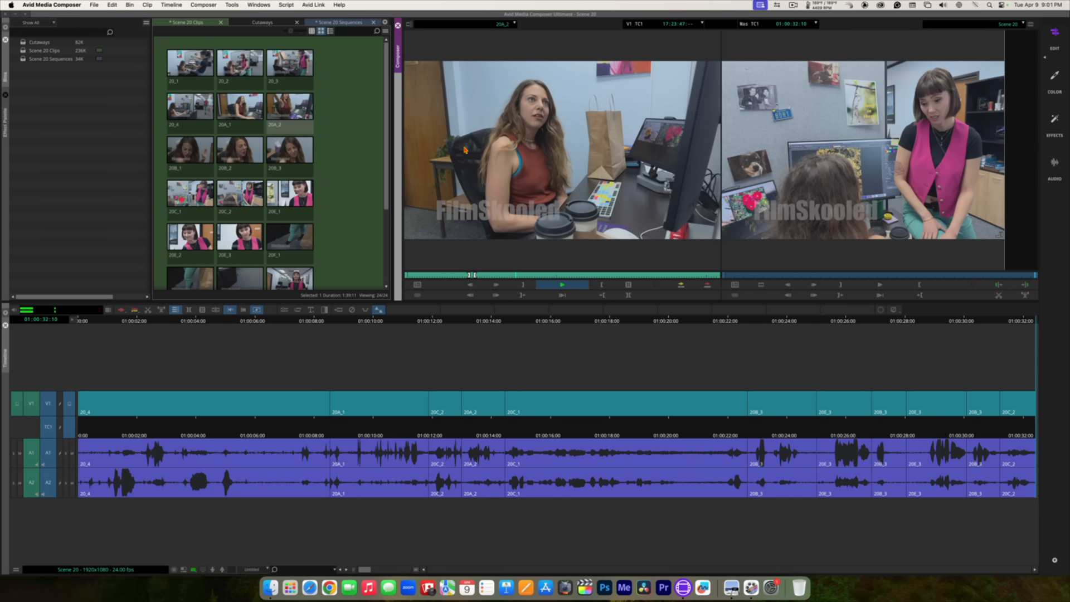
key(space)
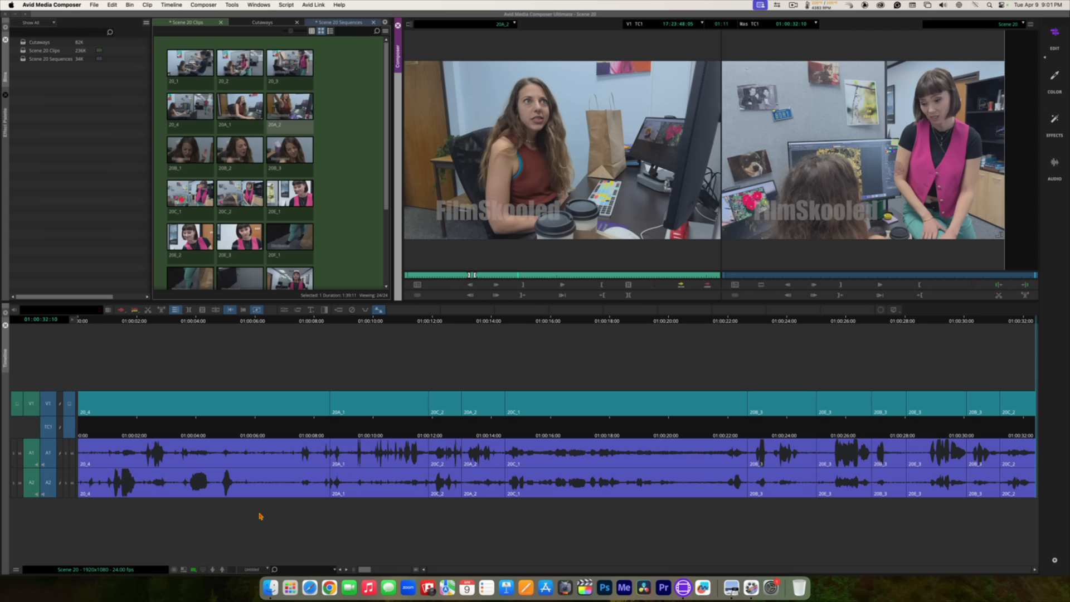
click(184, 569)
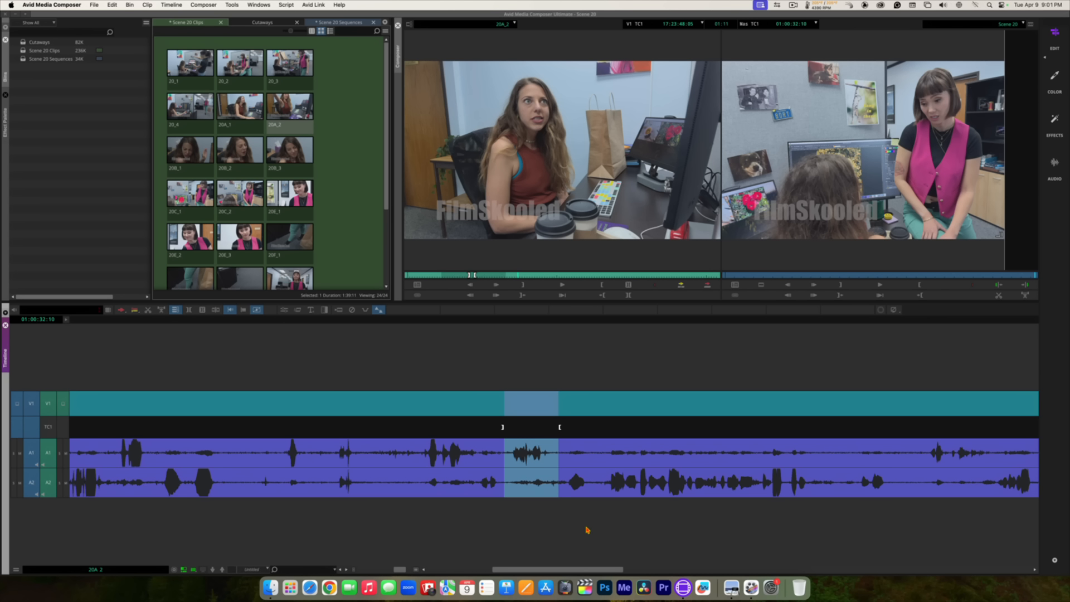
drag(574, 570, 659, 573)
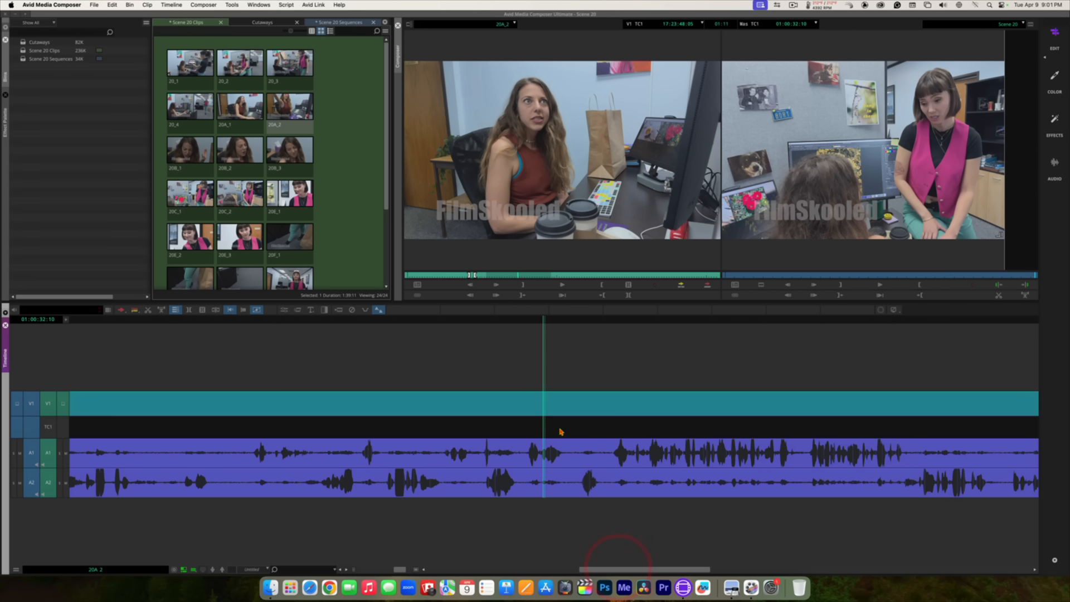
Step: Replay the line around 17:23:47 in 20A_2 and mark a new In point at 17:23:47:16
click(518, 423)
drag(518, 424, 479, 419)
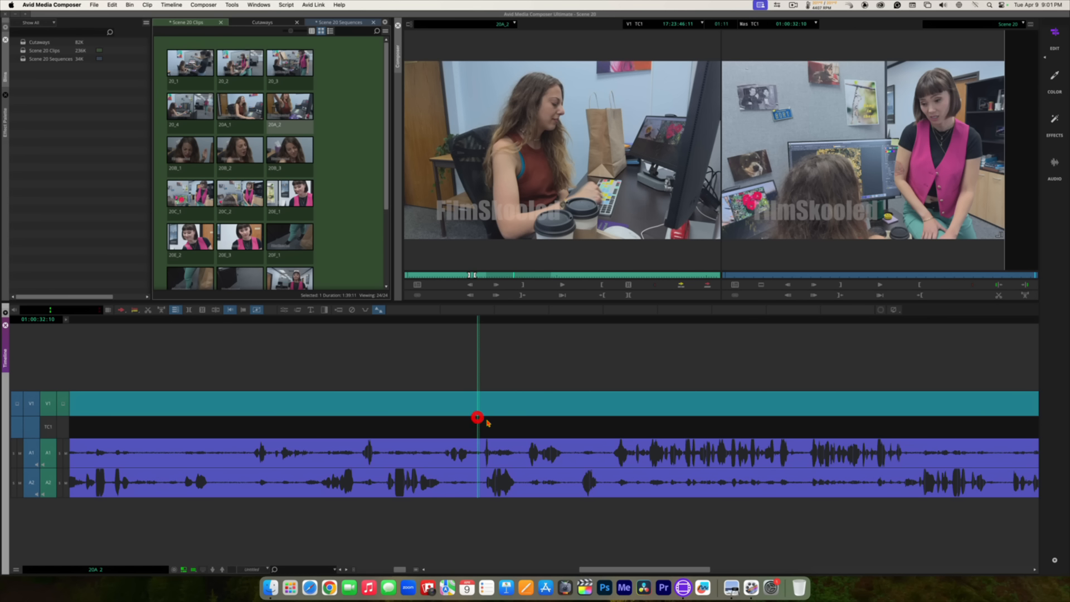
key(space)
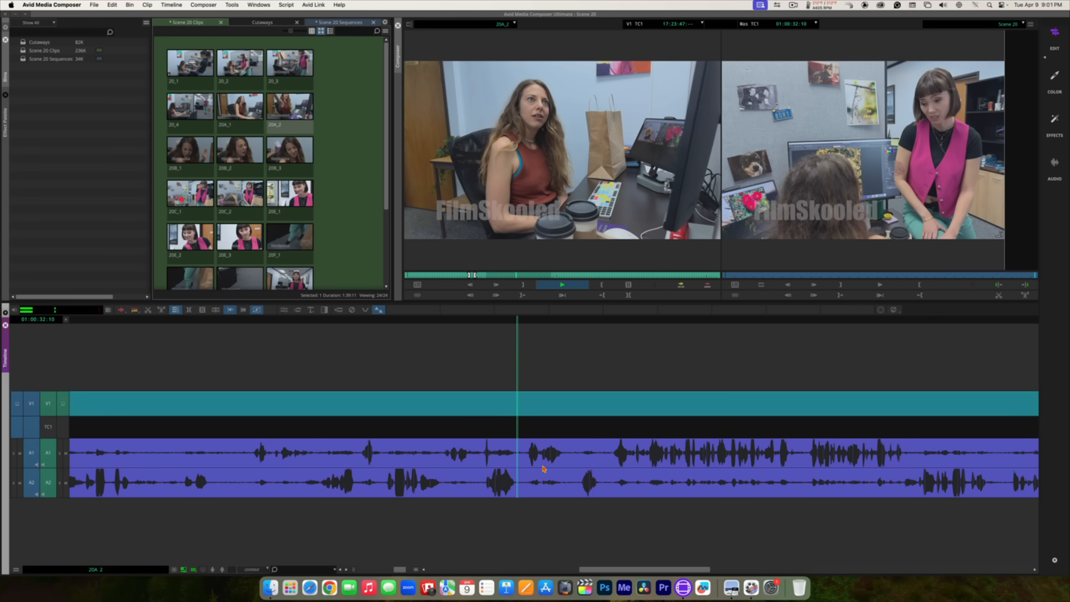
key(space)
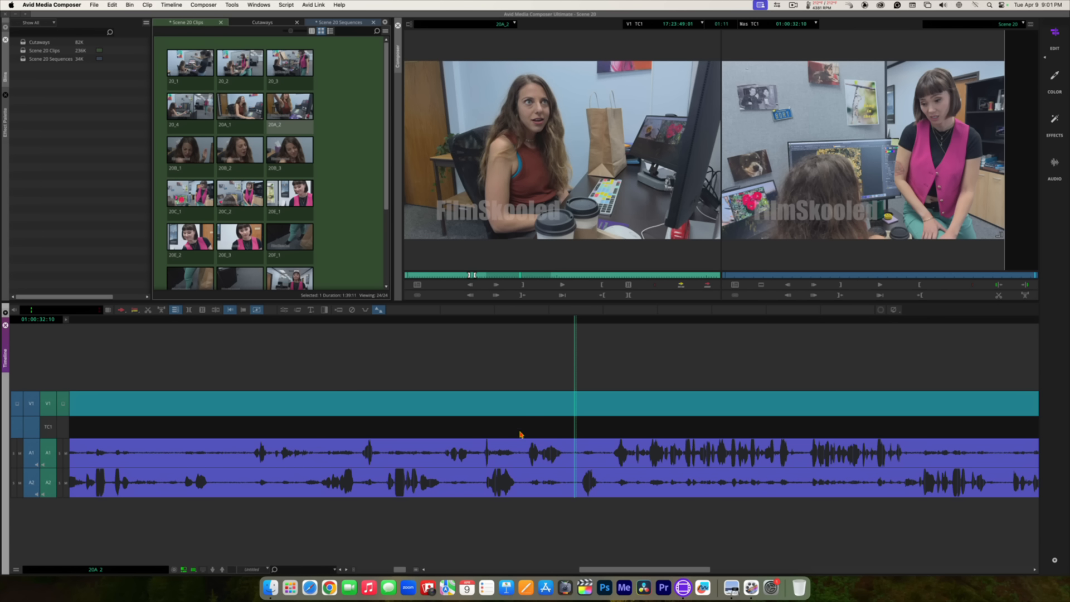
click(466, 415)
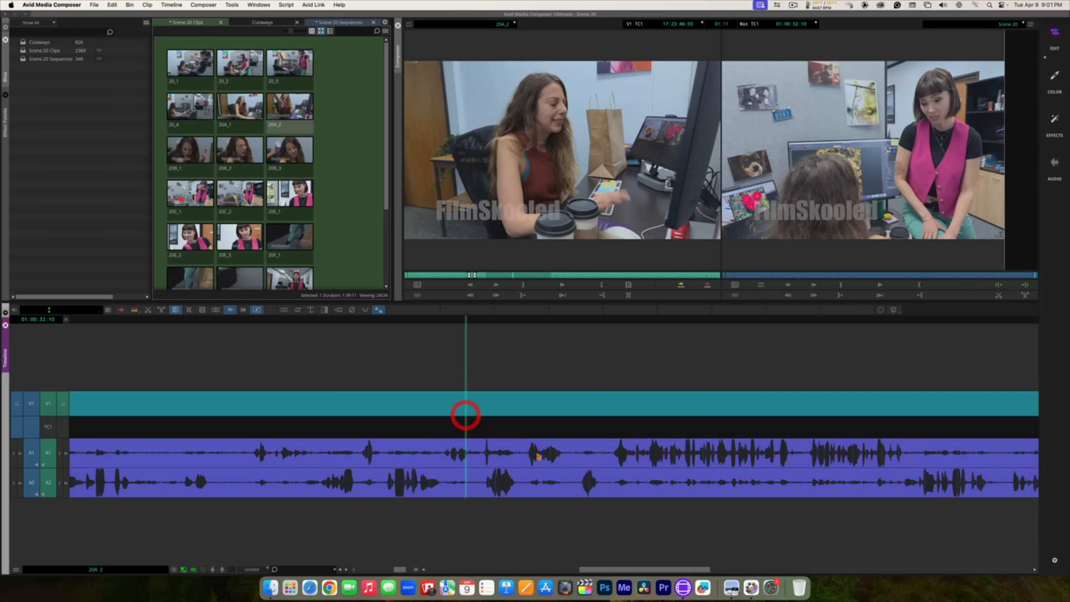
key(space)
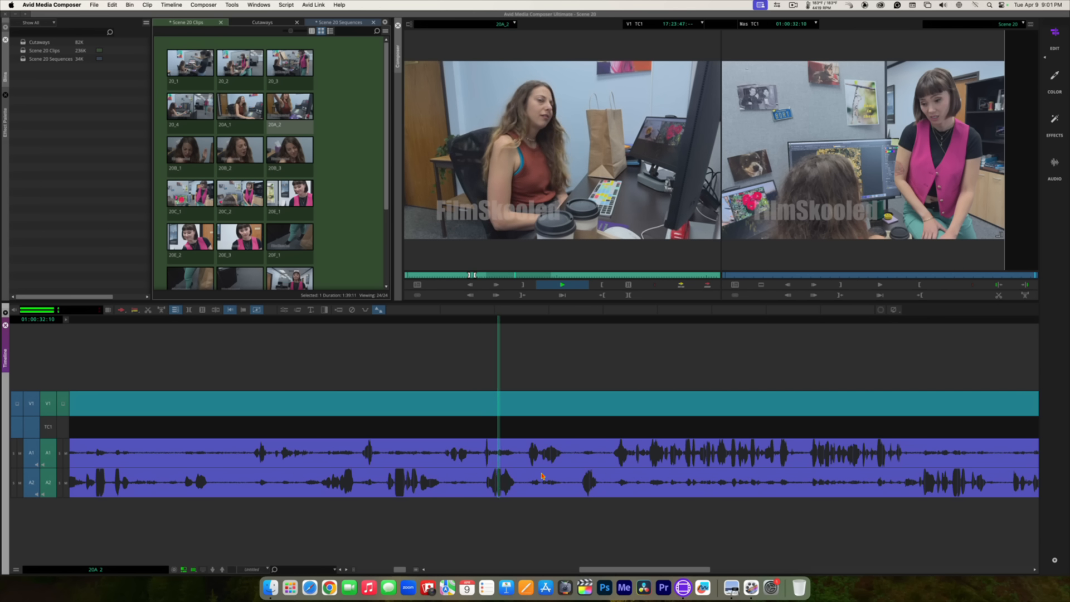
key(space)
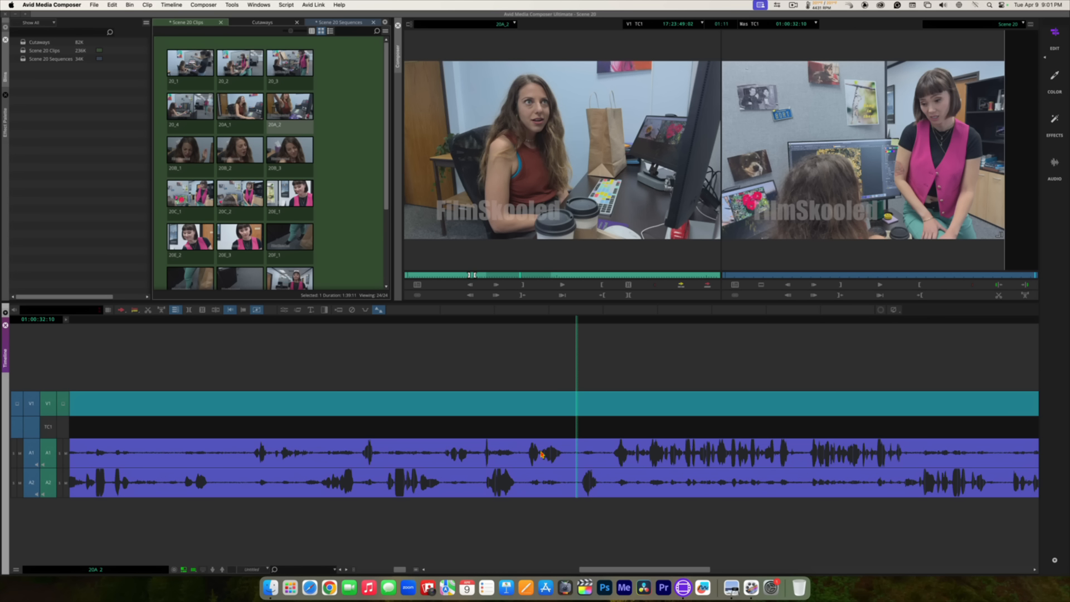
click(570, 428)
drag(570, 428, 520, 428)
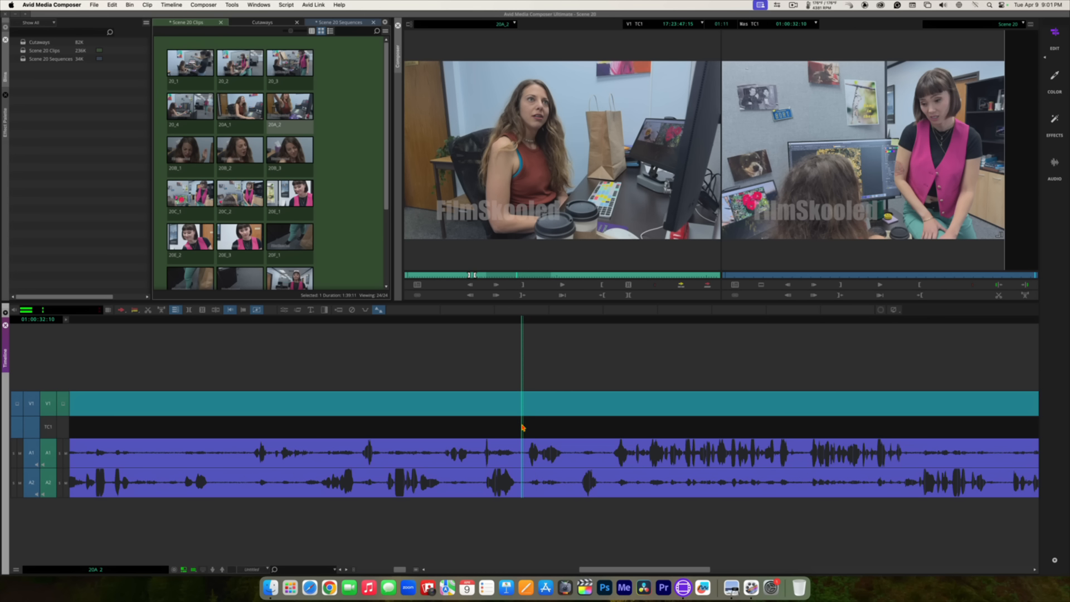
click(522, 425)
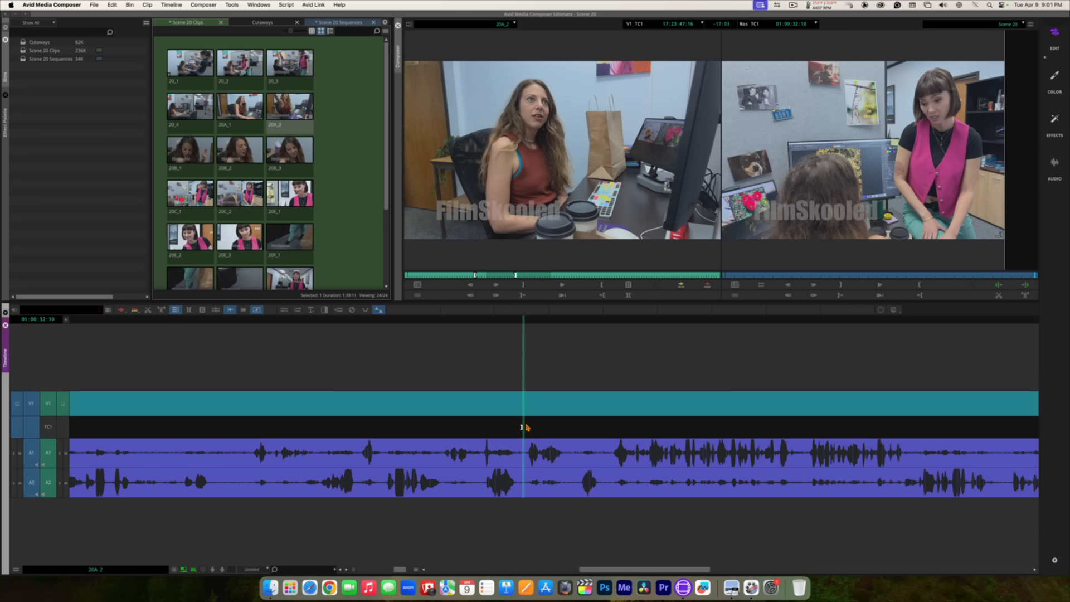
key(o)
Step: Mark an Out point in 20A_2 at 17:23:49:00 and splice the marked shot onto the end of the sequence
click(527, 426)
drag(528, 427, 574, 428)
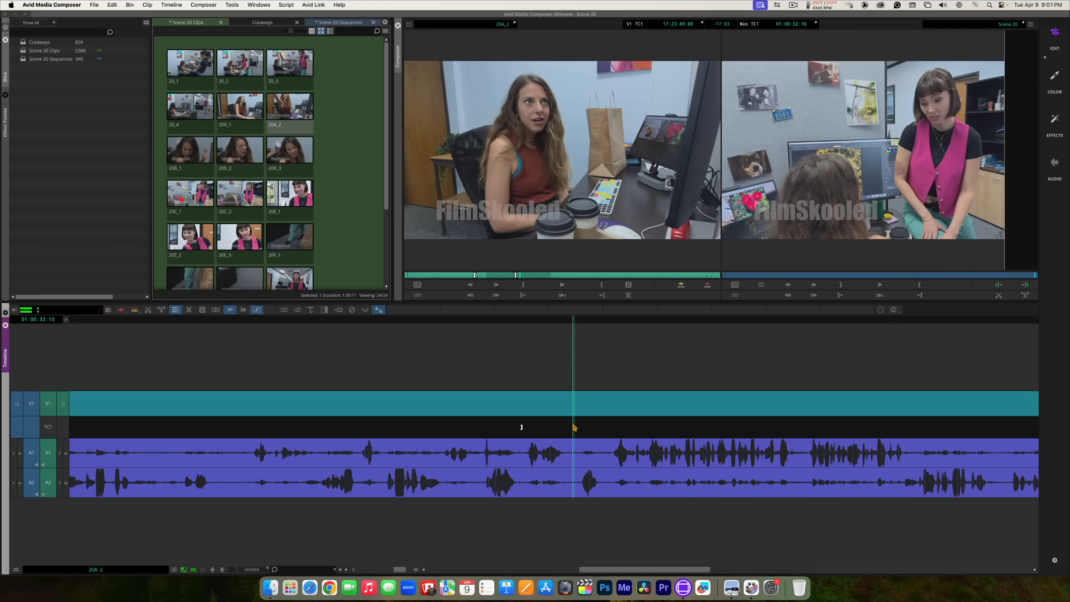
click(574, 426)
key(o)
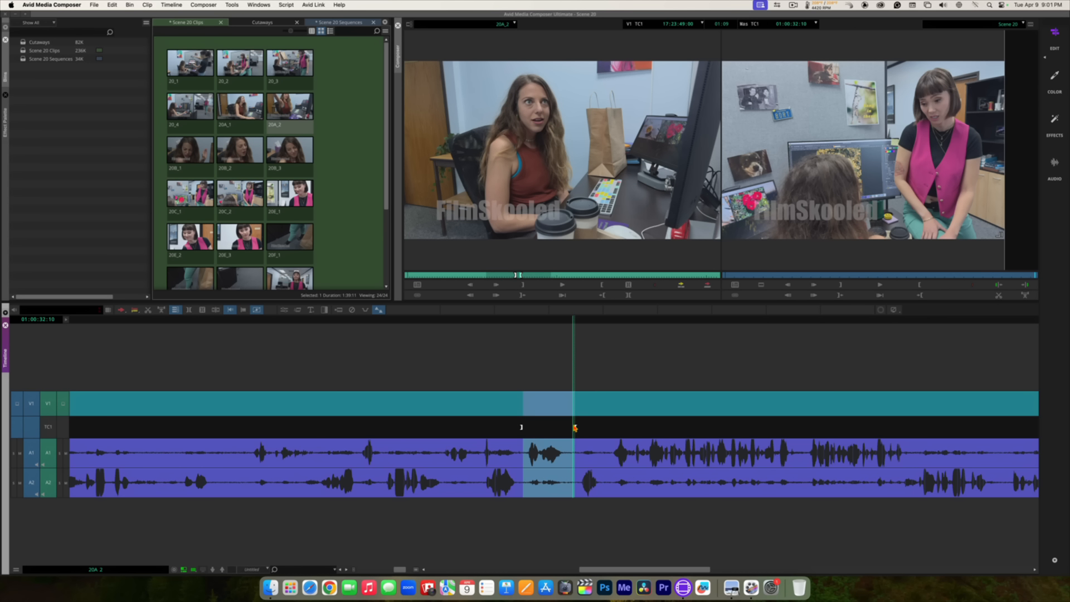
click(185, 570)
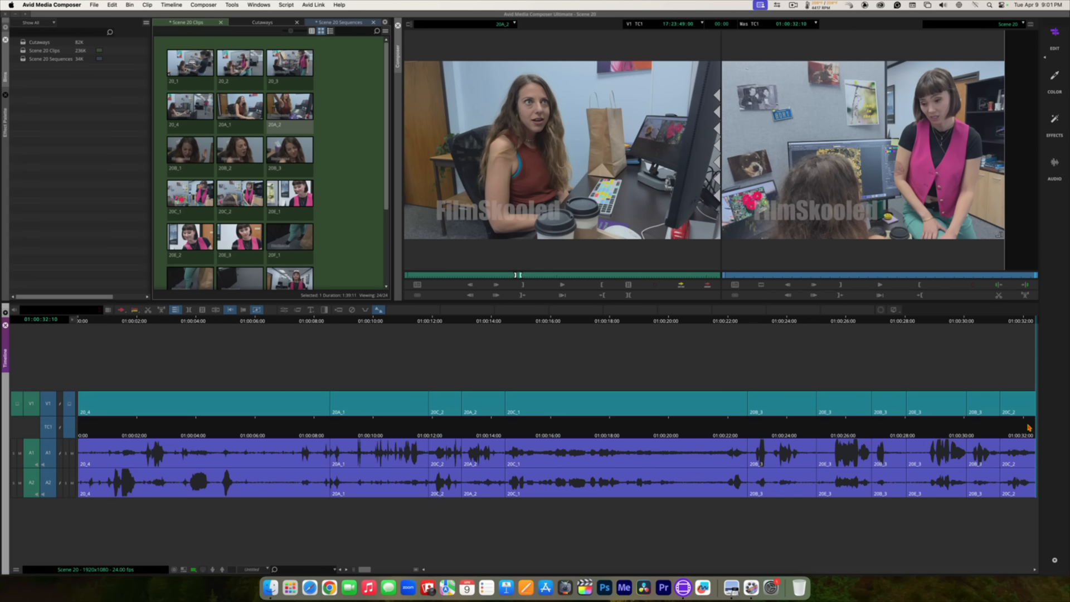
click(681, 285)
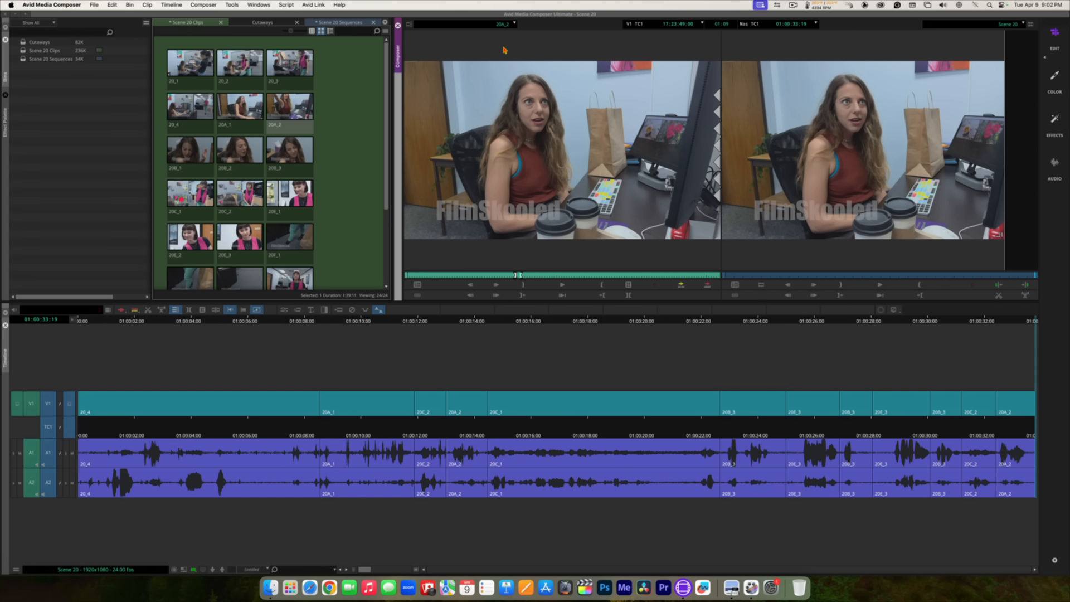
Step: Reload clip 20C_2 from the recently used source clips and mark a new In point at 17:53:54:04
click(484, 25)
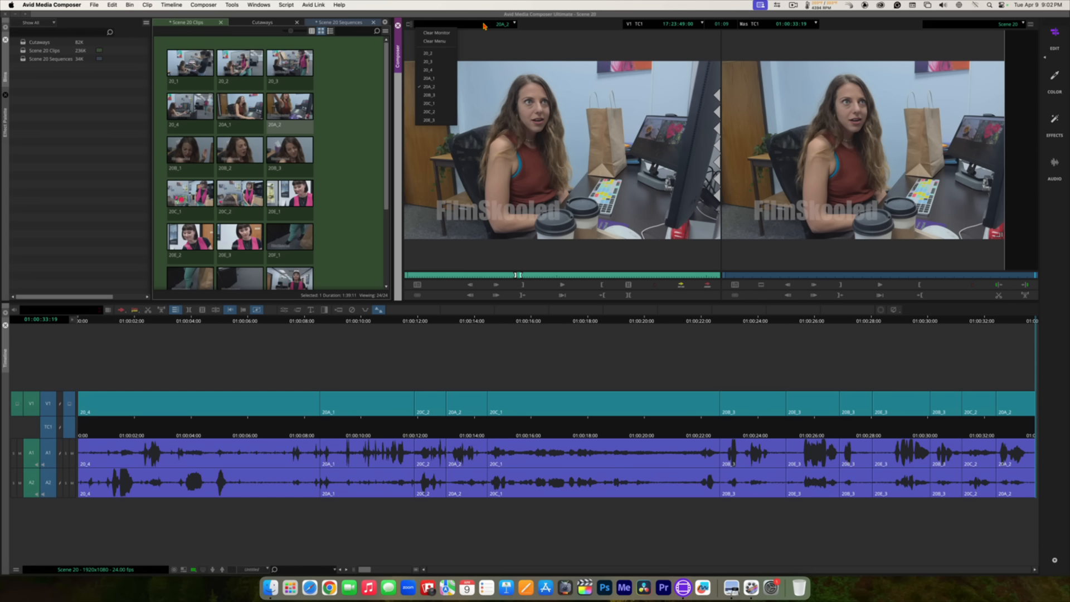
click(445, 113)
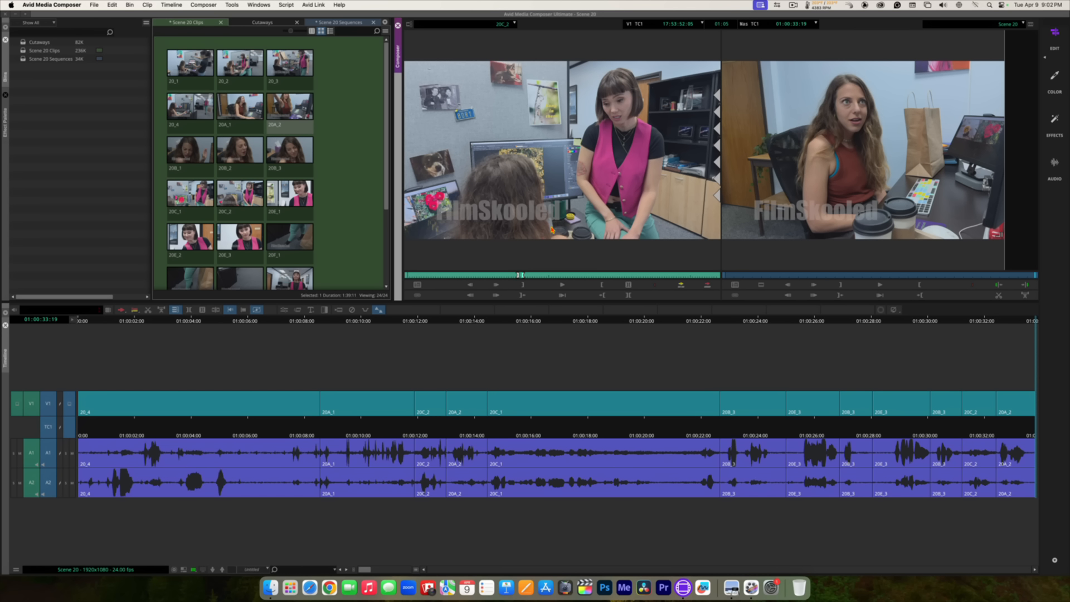
key(space)
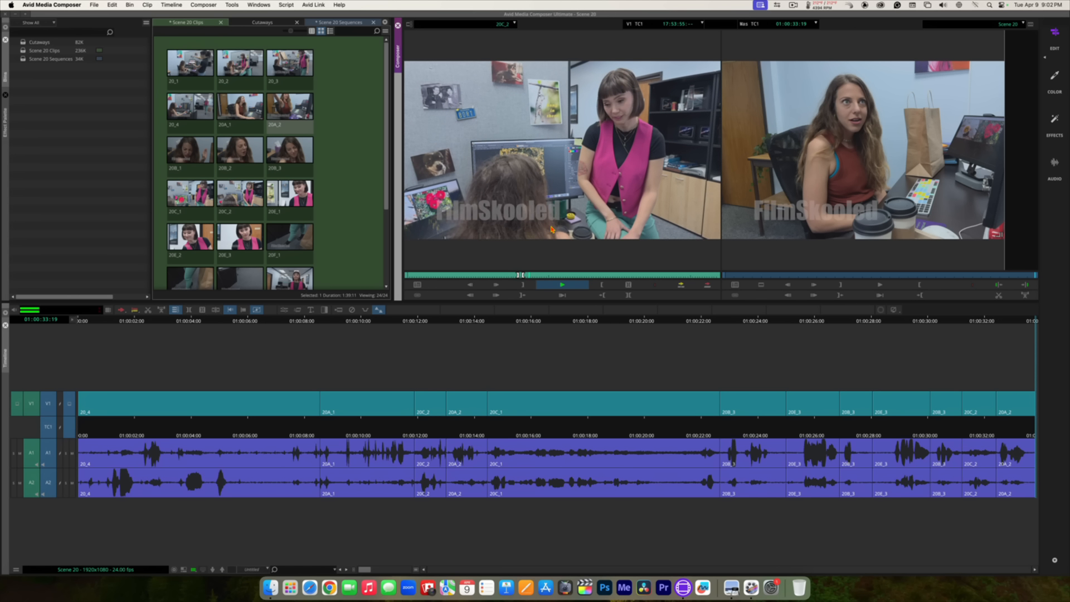
key(space)
key(j)
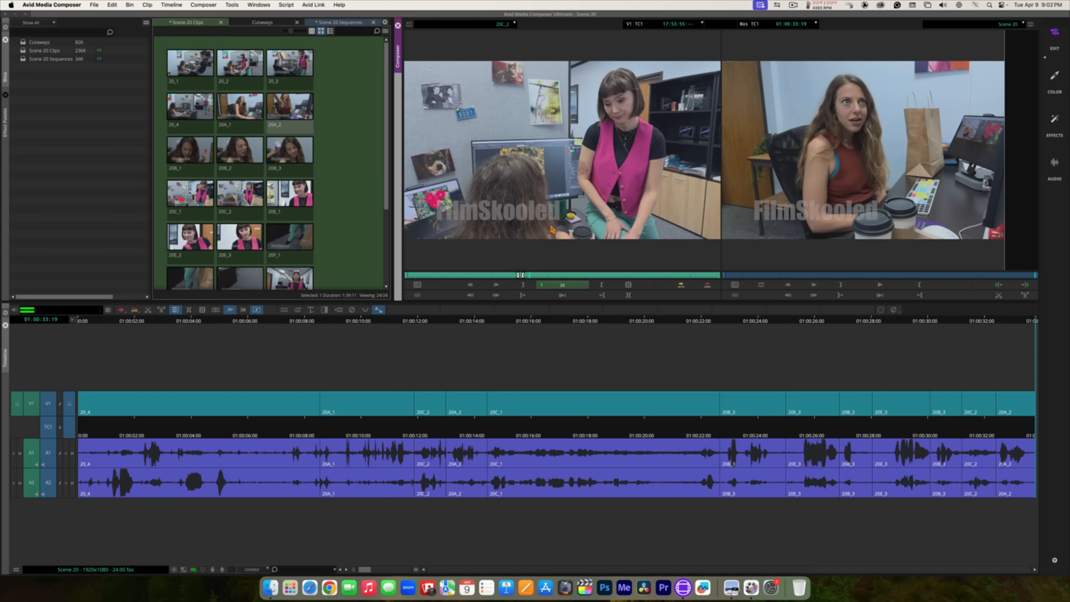
key(k)
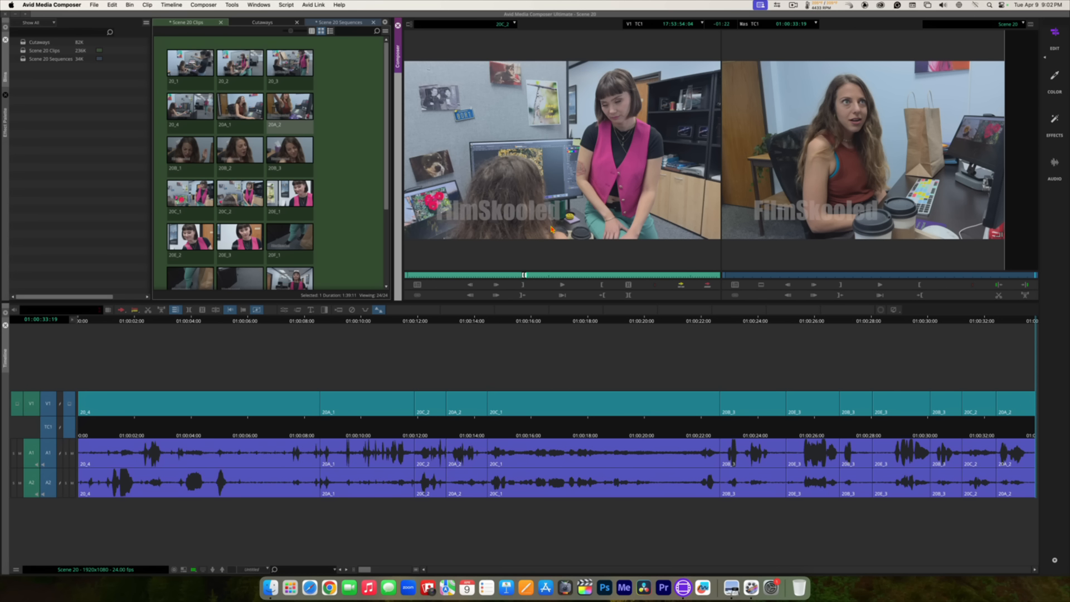
key(i)
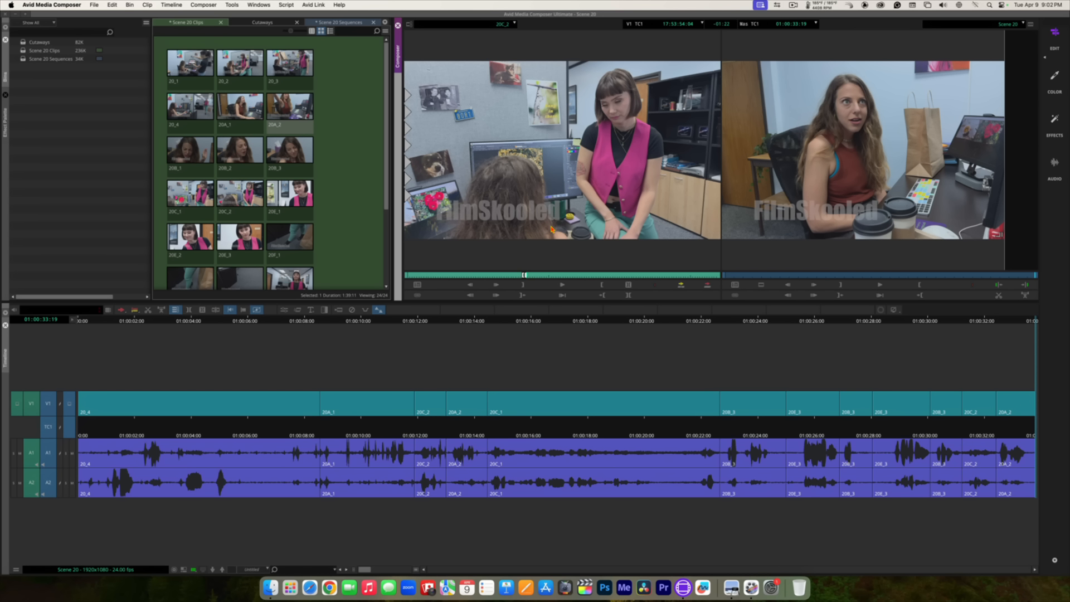
Step: Mark an Out point in 20C_2 at 17:53:55:21 and splice the marked shot onto the end of the sequence
key(space)
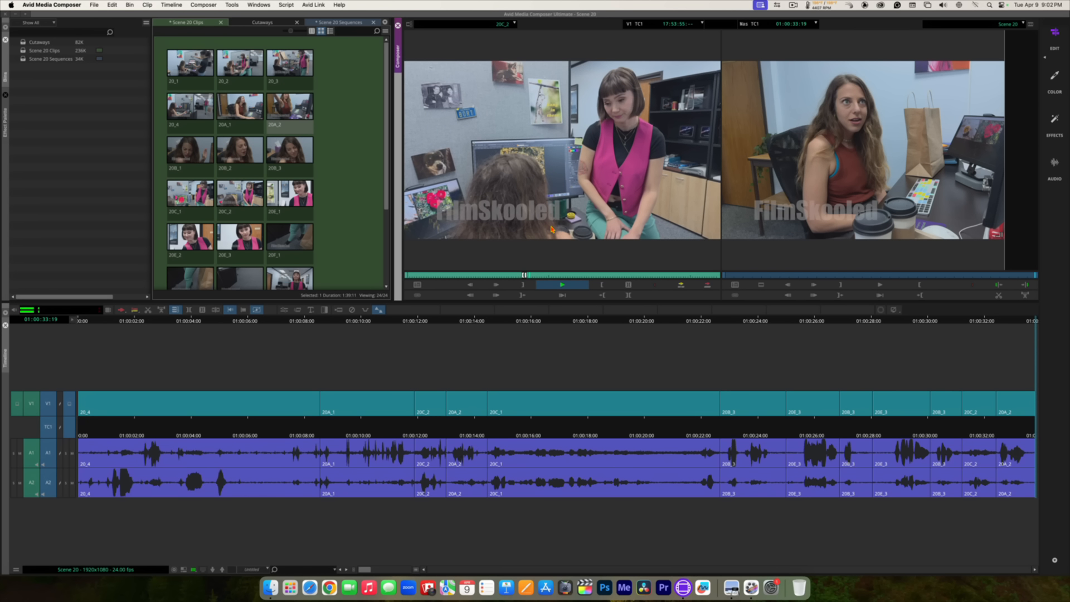
key(space)
key(o)
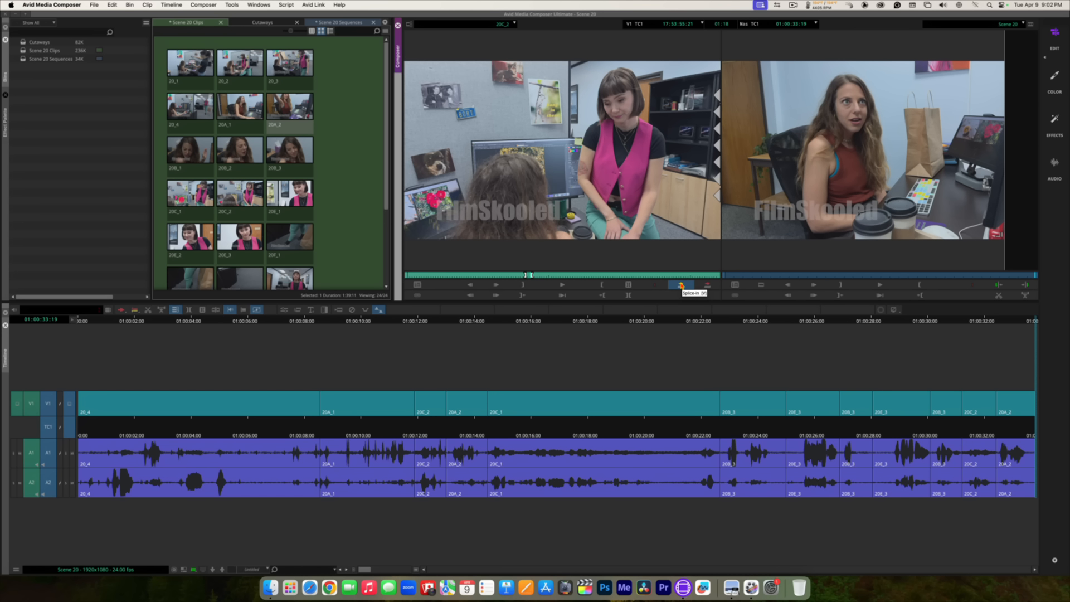
click(681, 285)
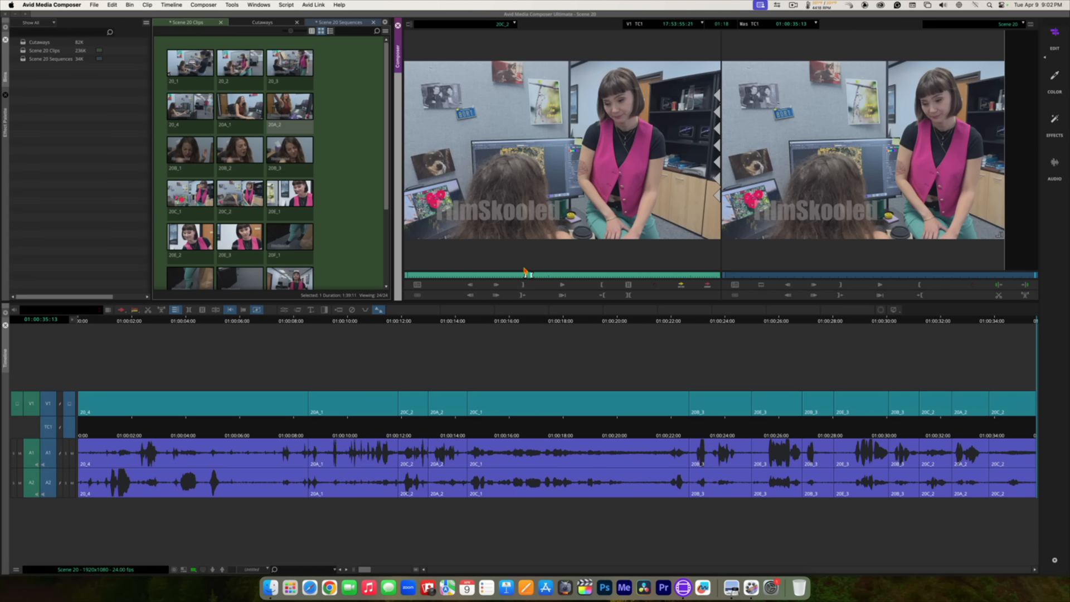
Step: Reload clip 20A_2 as the source, play past the previous Out point and mark a new In point at about 17:23:49:20
click(466, 26)
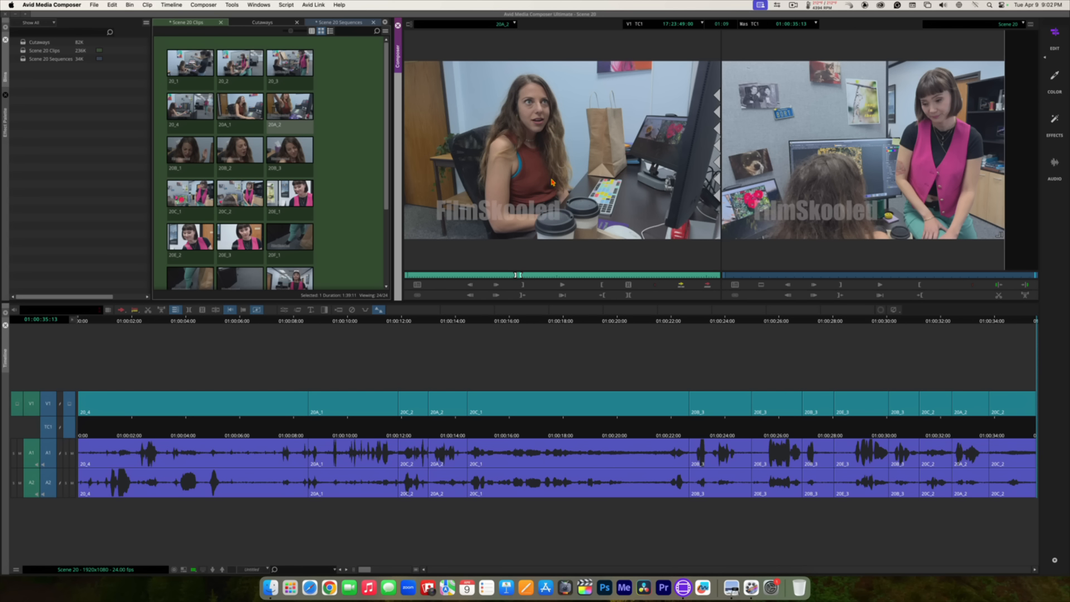
key(space)
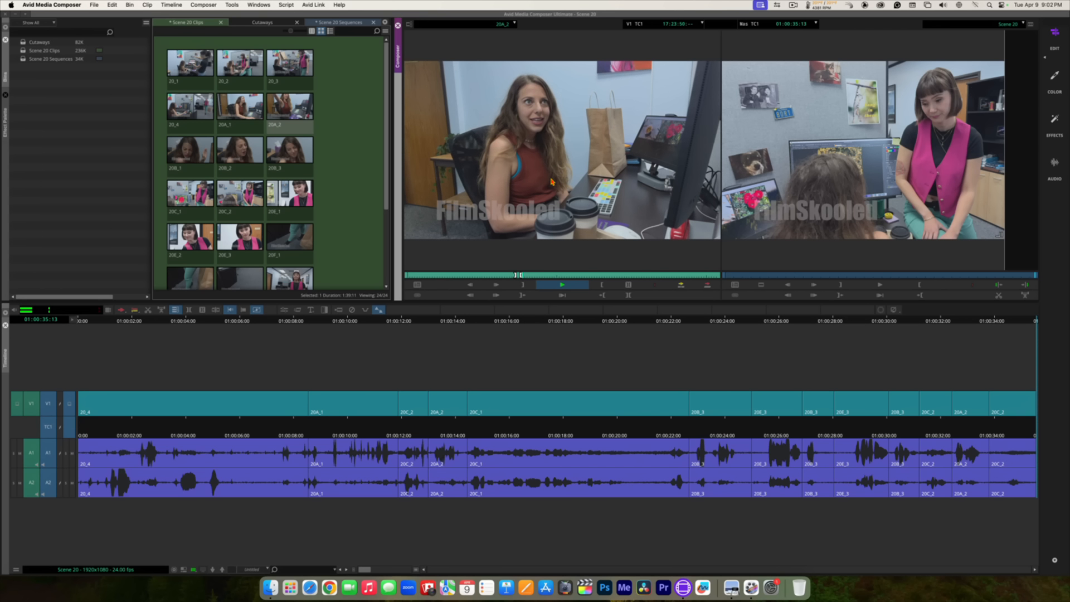
key(space)
key(Left)
key(Left)
key(Left)
key(Left)
key(Left)
key(Left)
key(Left)
key(Left)
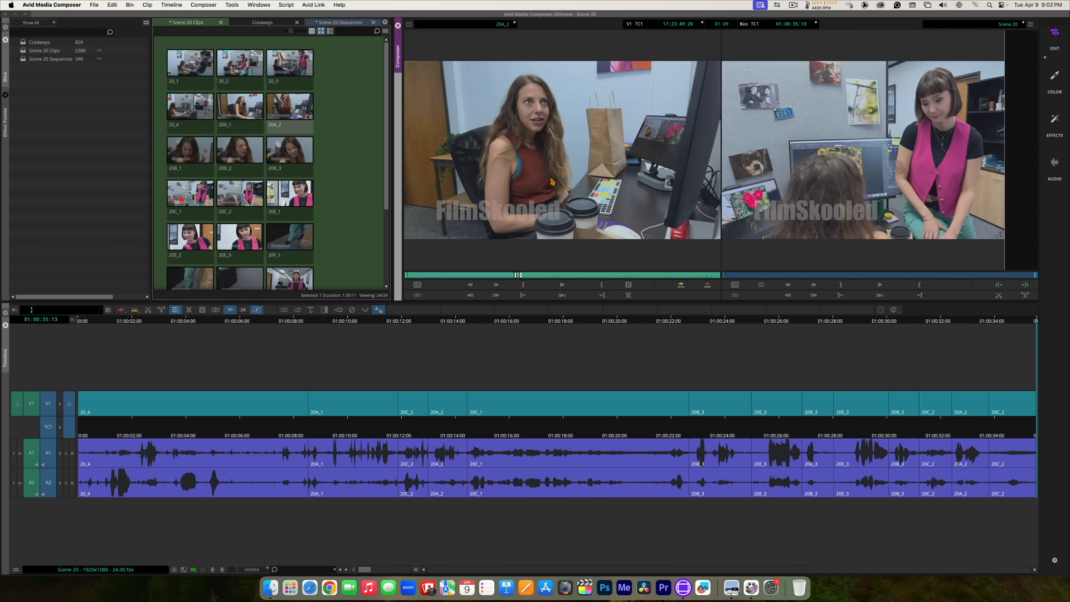
key(i)
Step: Play on through 20A_2, show the source clip in the timeline and mark a new In point at 17:23:57:20
key(space)
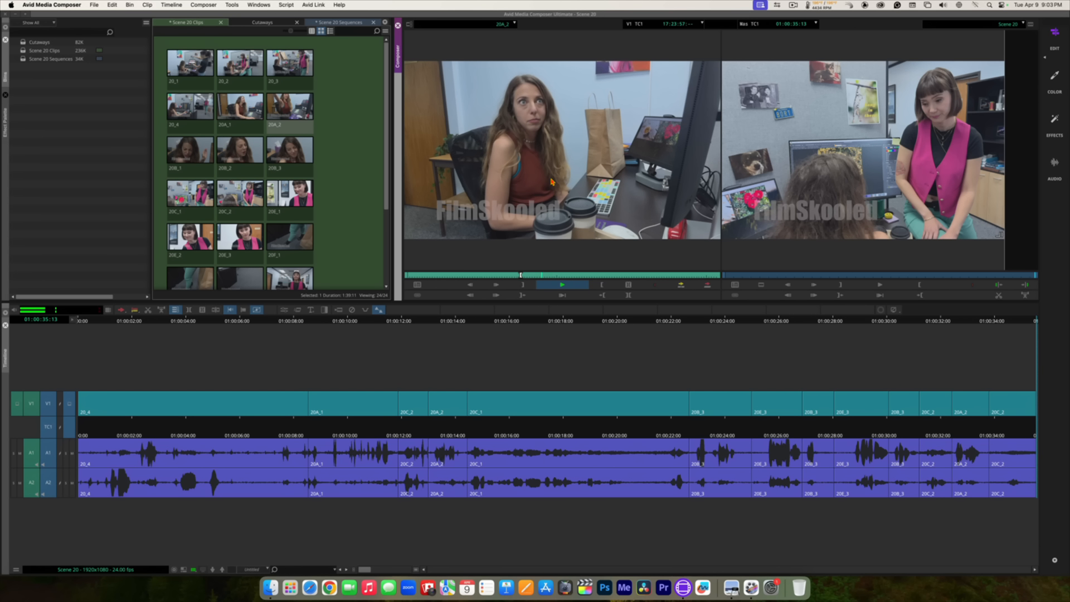
key(space)
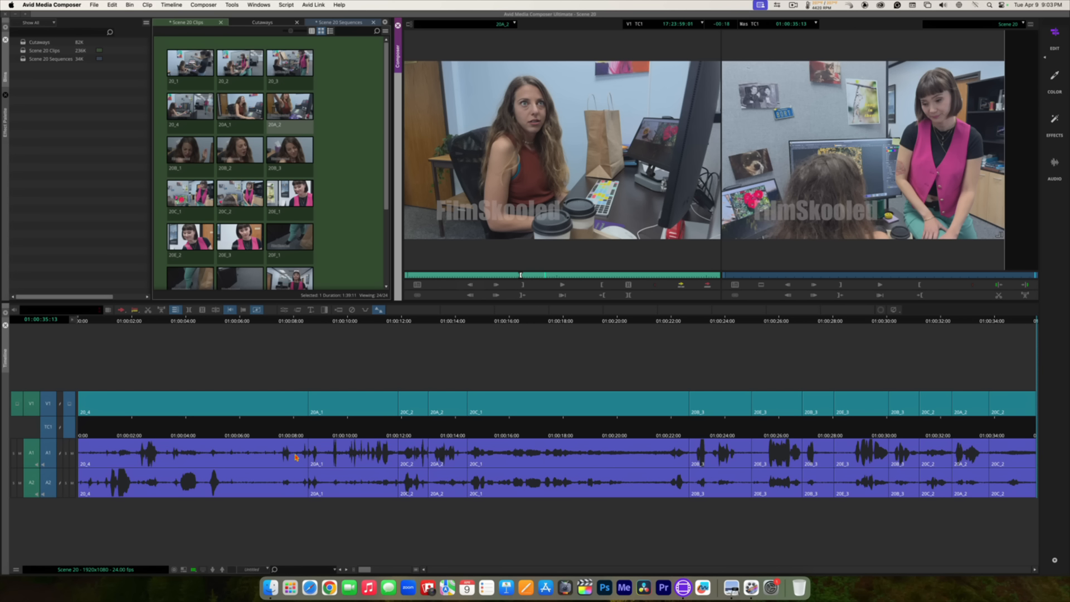
click(185, 572)
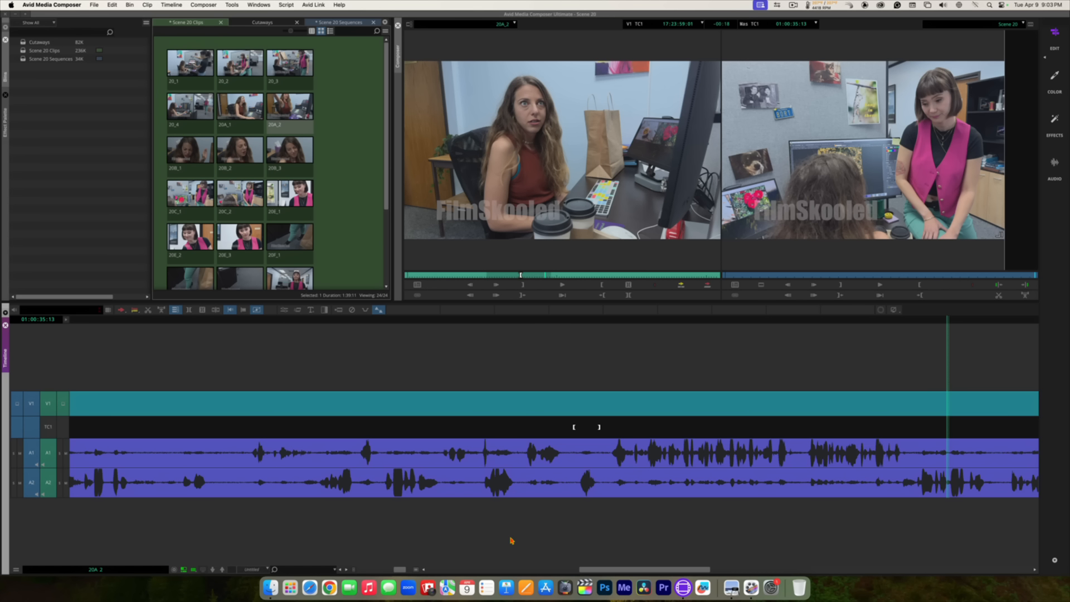
drag(617, 570, 657, 572)
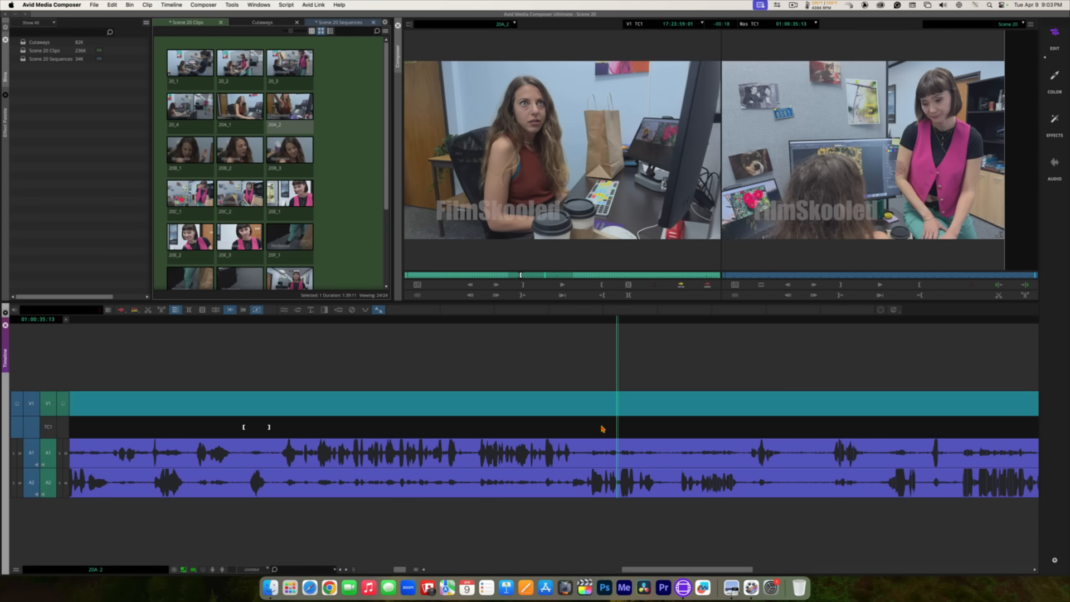
drag(602, 428, 479, 423)
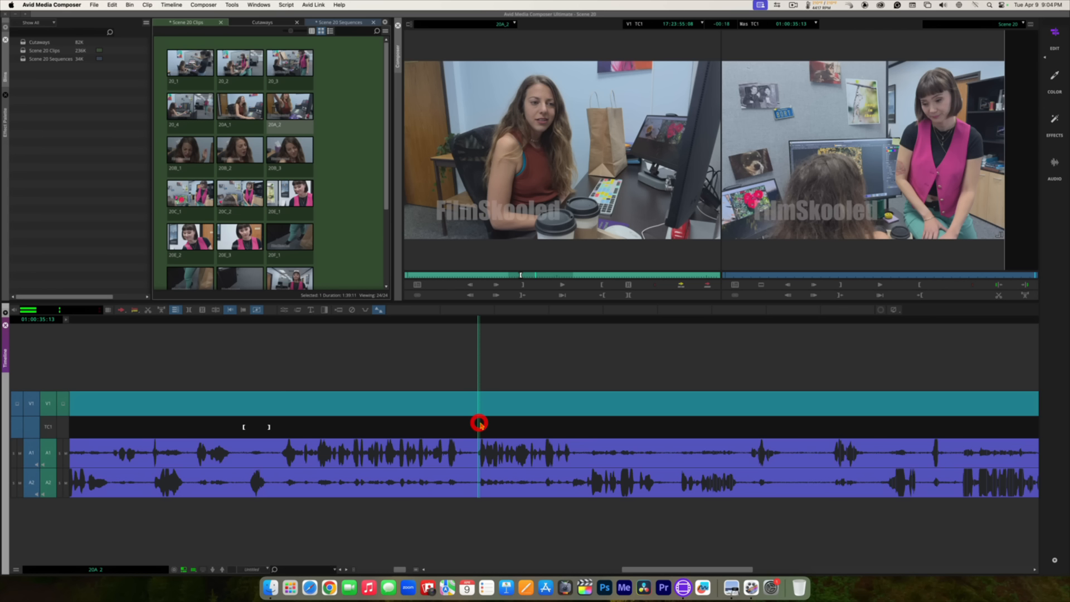
key(space)
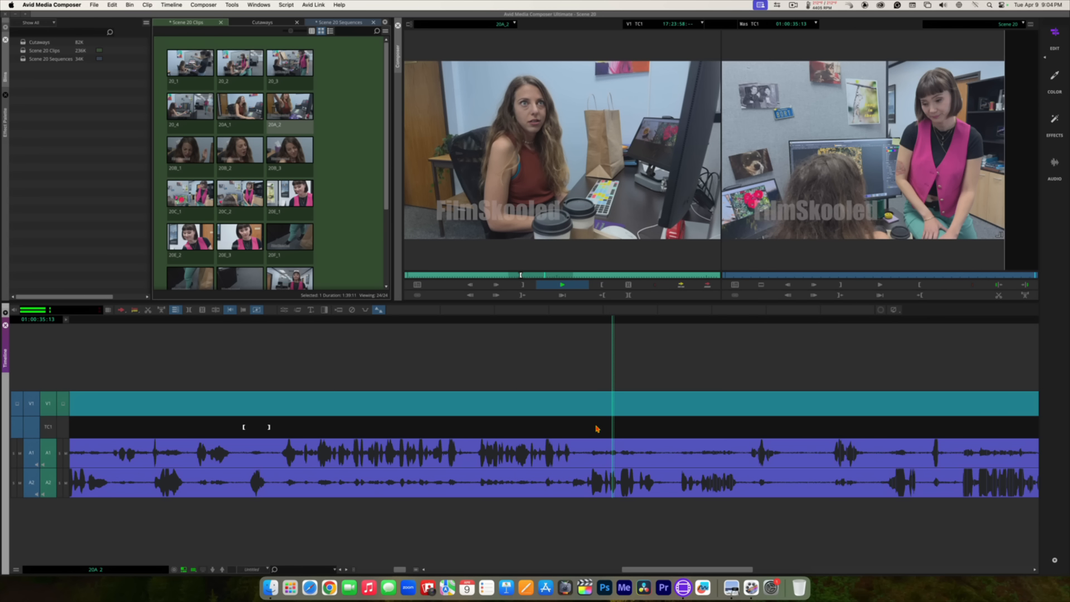
key(space)
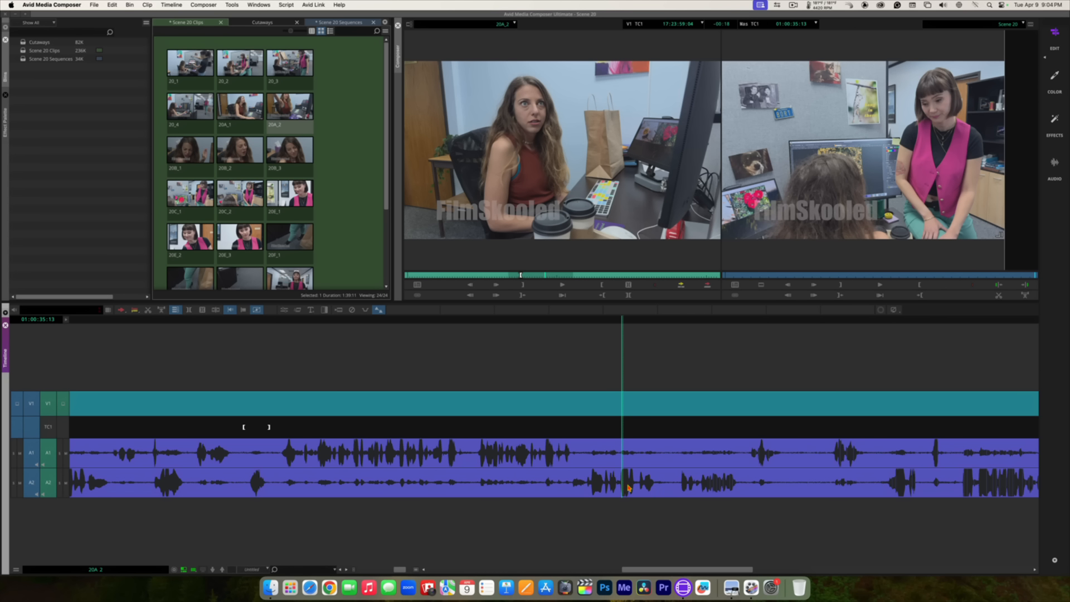
drag(599, 430, 573, 425)
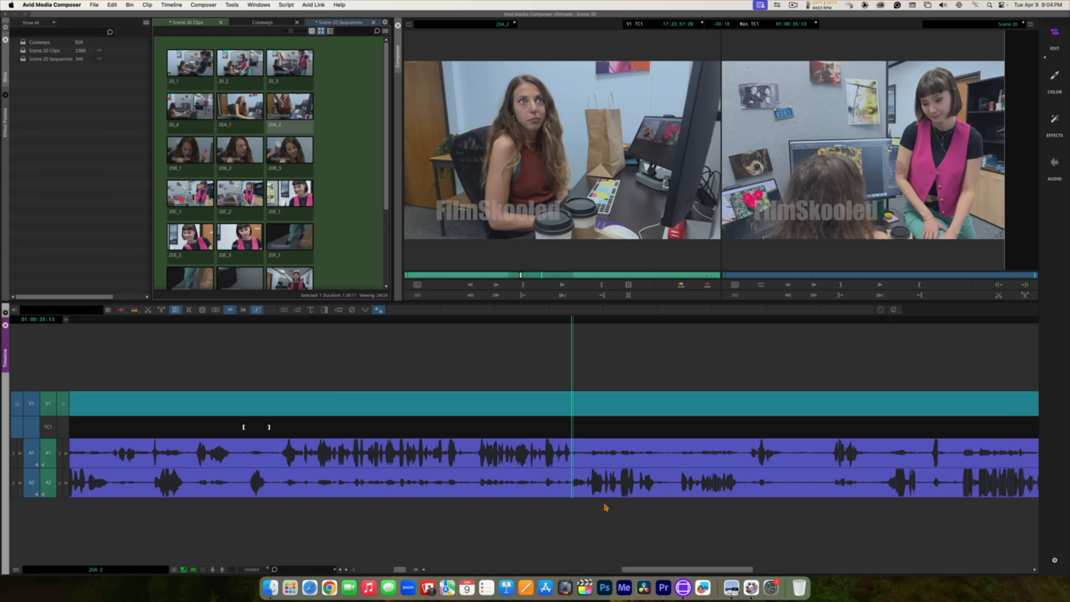
Step: Mark an Out point in 20A_2 at 17:24:02:10 and splice the marked shot onto the end of the sequence
key(space)
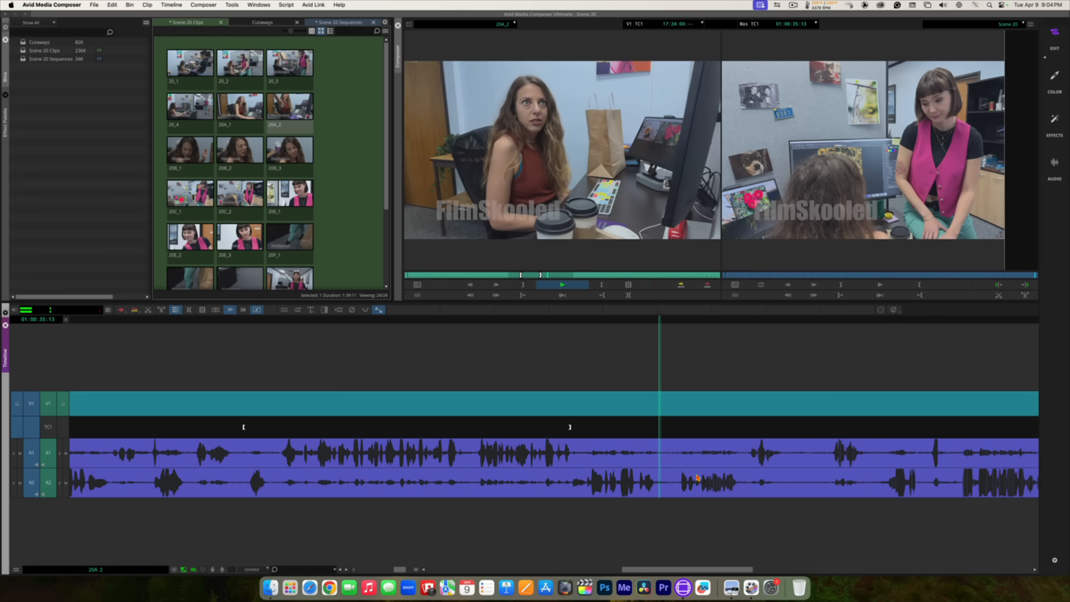
click(750, 482)
drag(748, 424, 744, 421)
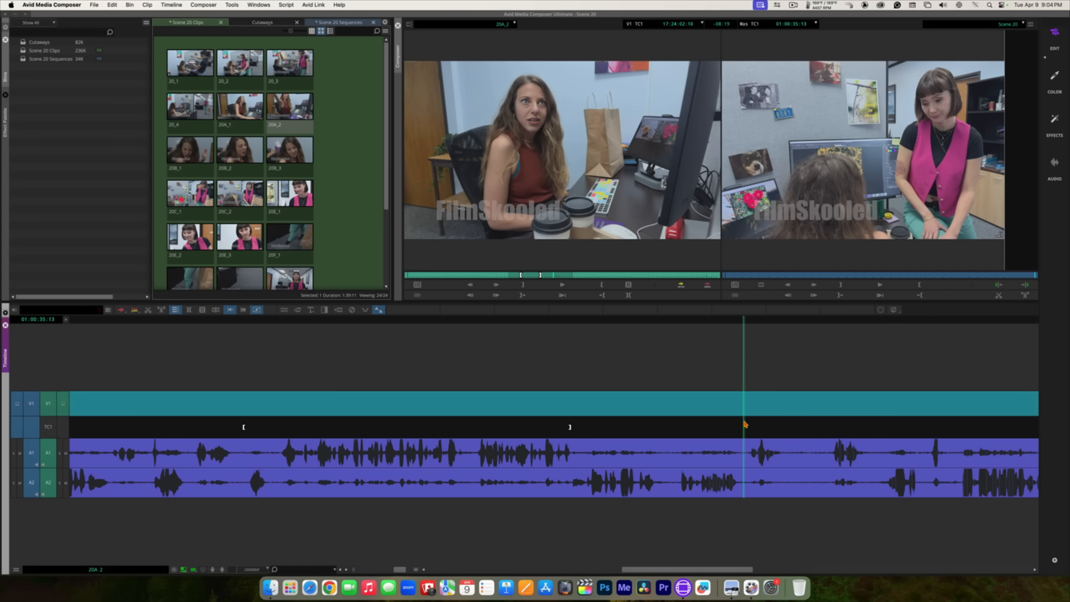
key(i)
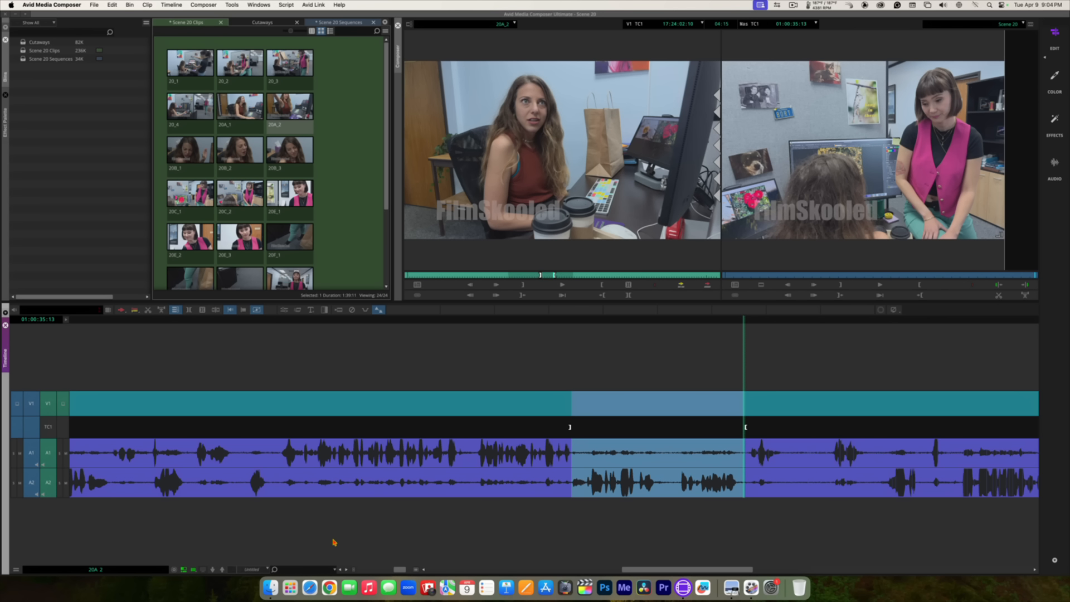
click(184, 569)
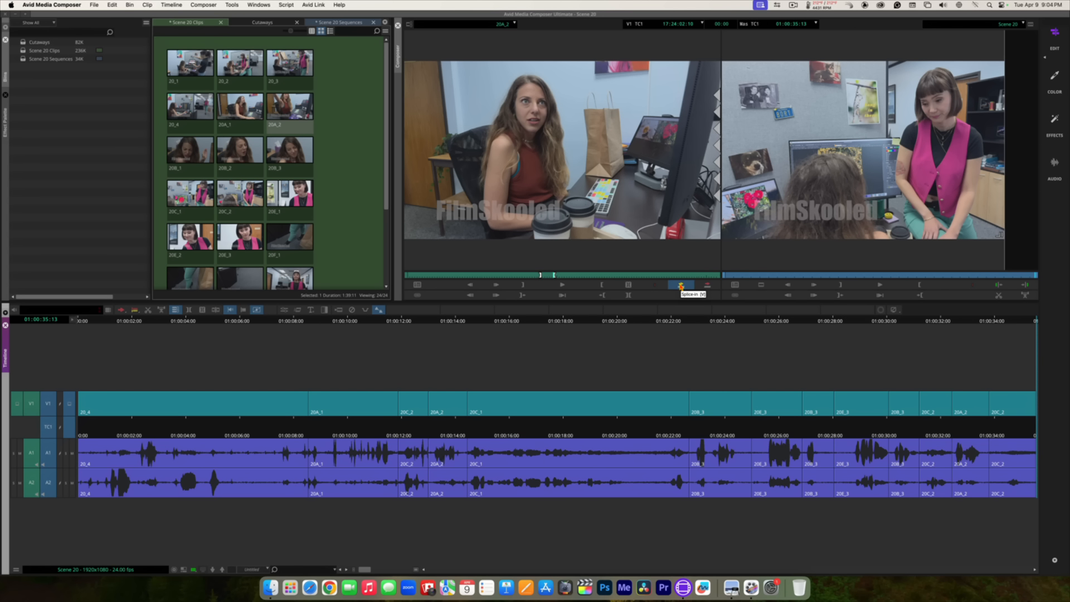
click(680, 285)
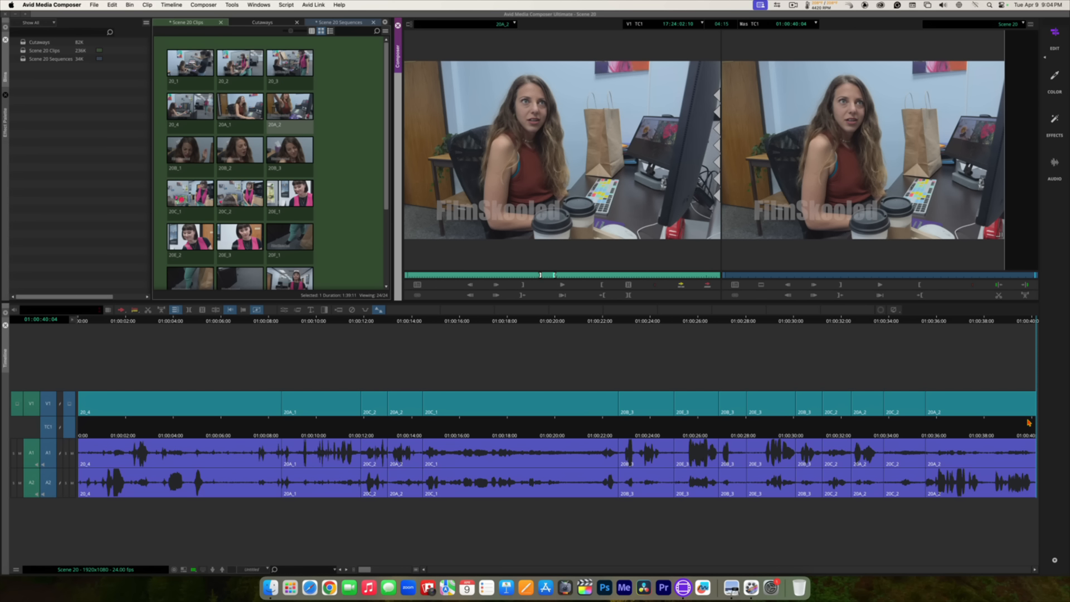
Step: Play back the end of the sequence, undo the last splice and splice the same 20A_2 shot in again
drag(1027, 426, 839, 423)
key(space)
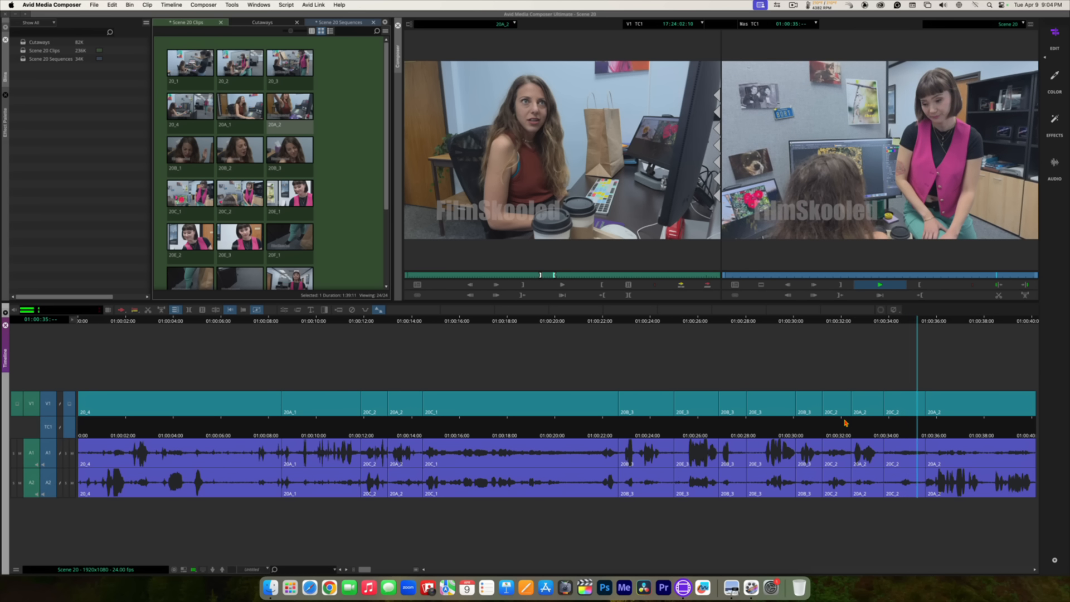
key(space)
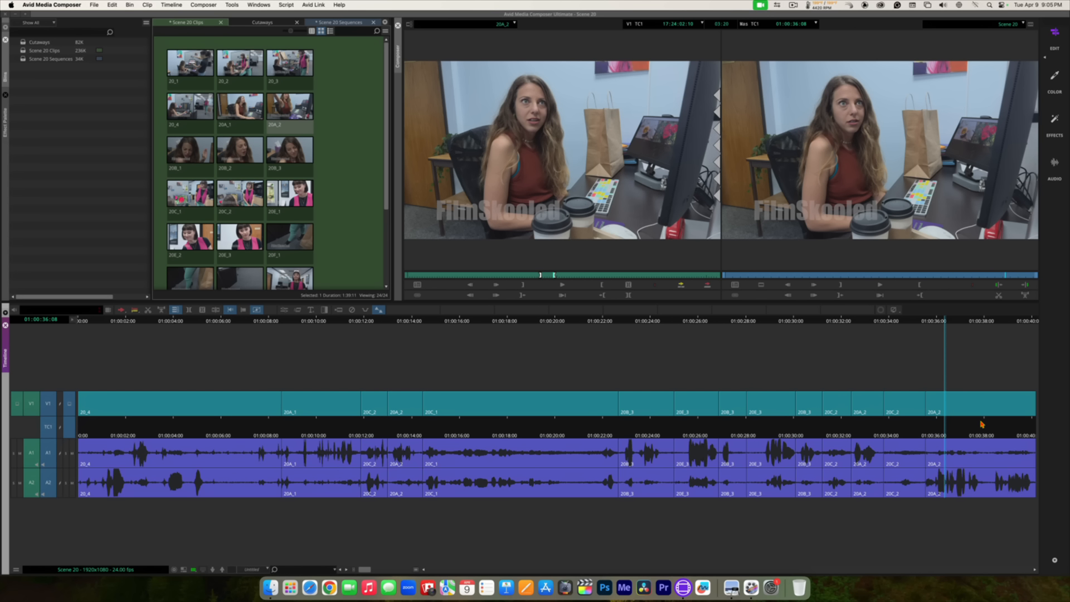
key(super+z)
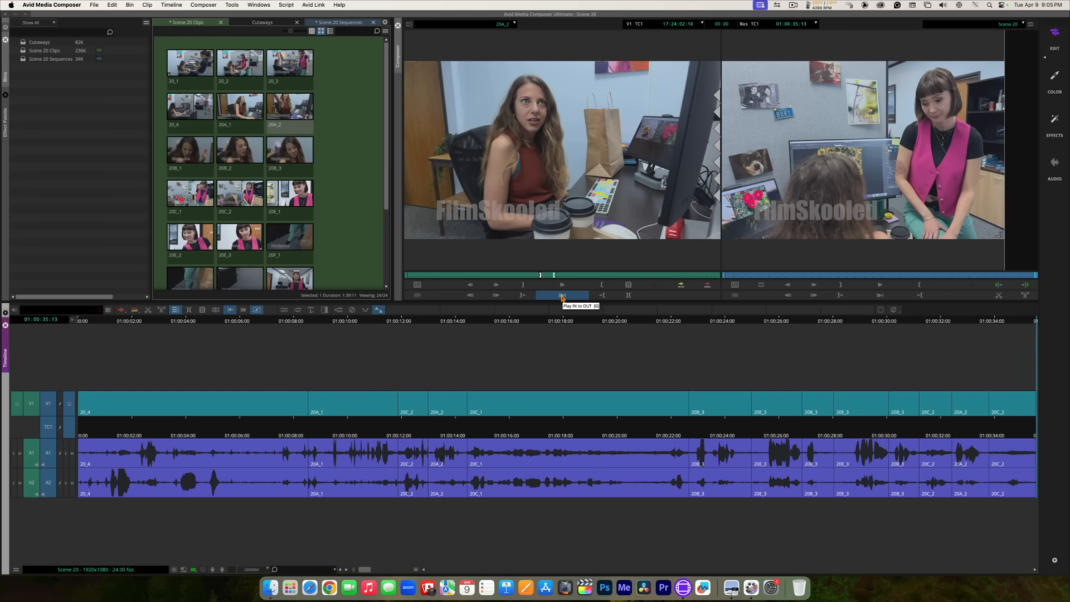
click(680, 284)
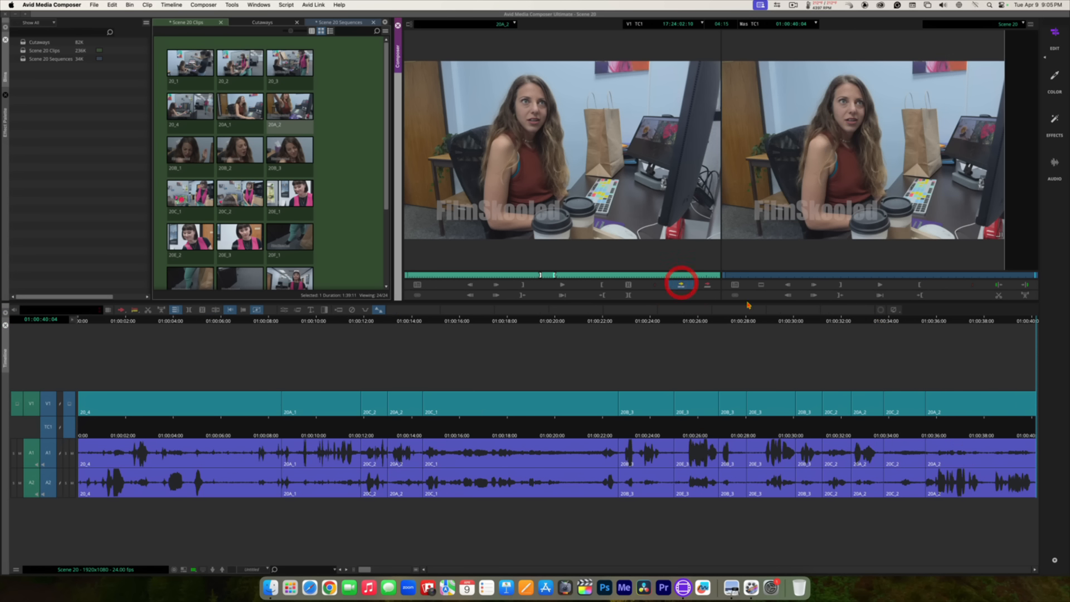
Step: Review the last edit, mark the final 20A_2 shot in the sequence and extract it
click(995, 323)
drag(995, 323, 898, 332)
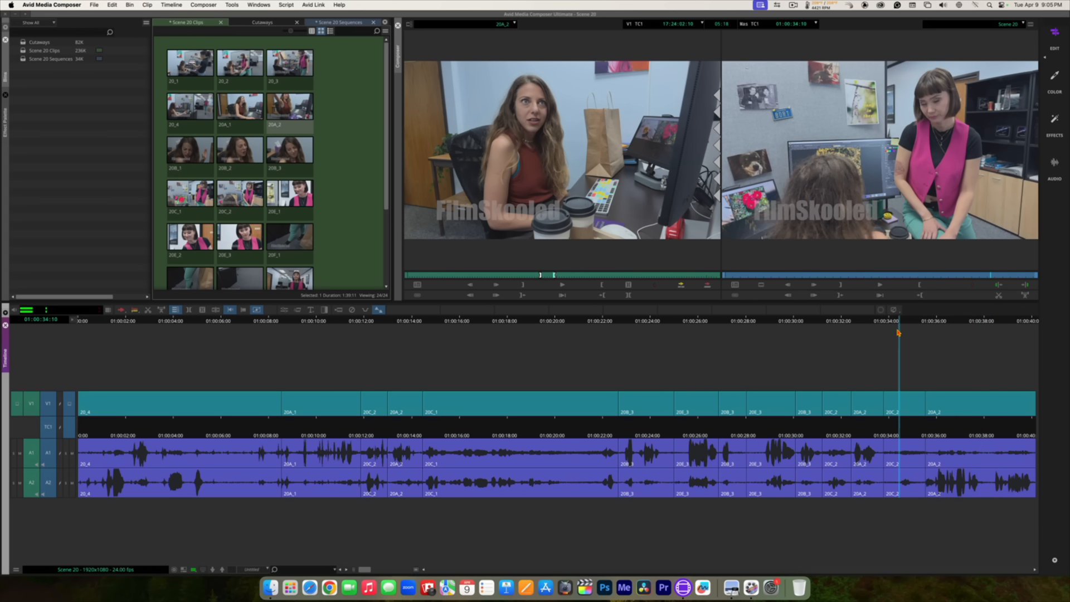
key(space)
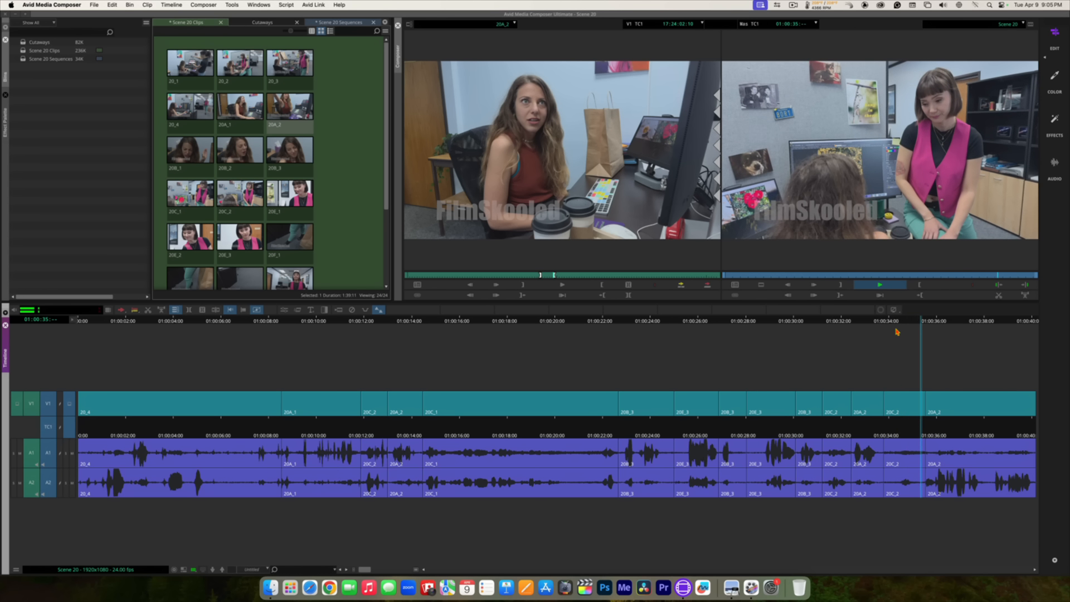
click(980, 323)
click(984, 320)
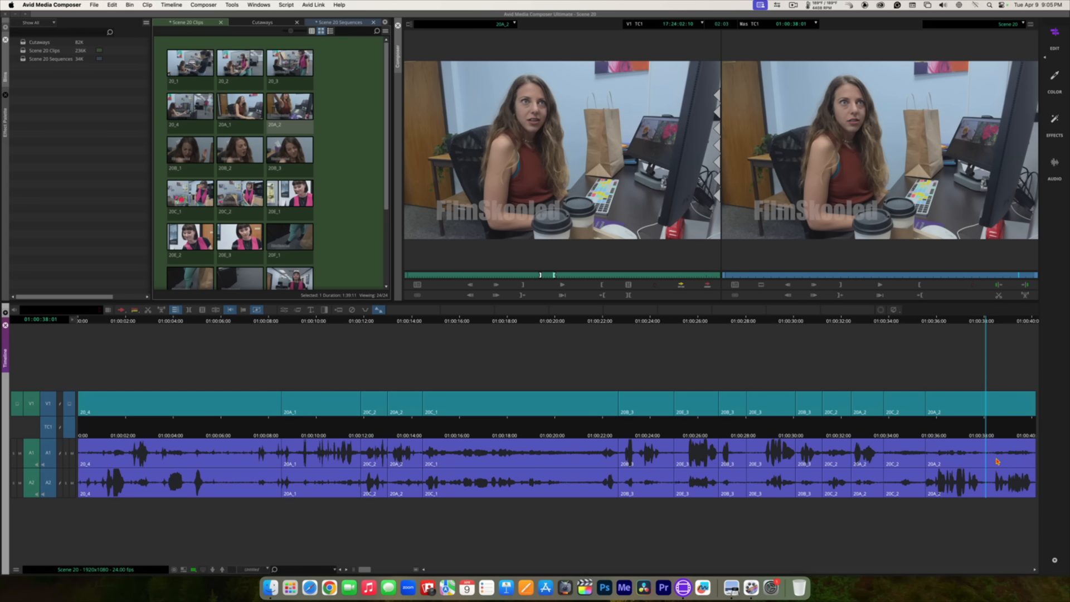
key(t)
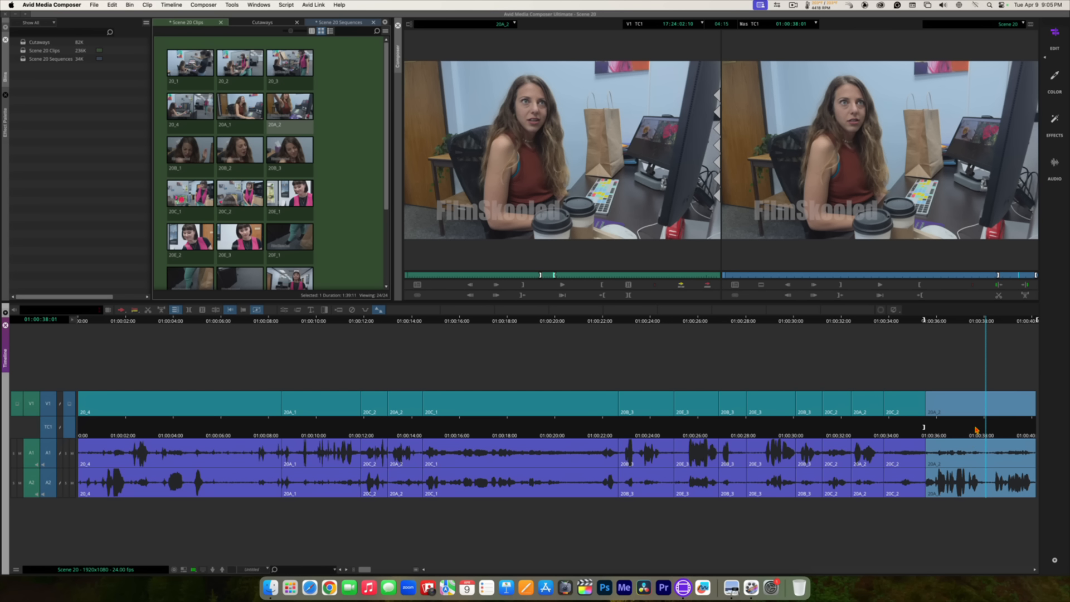
click(995, 297)
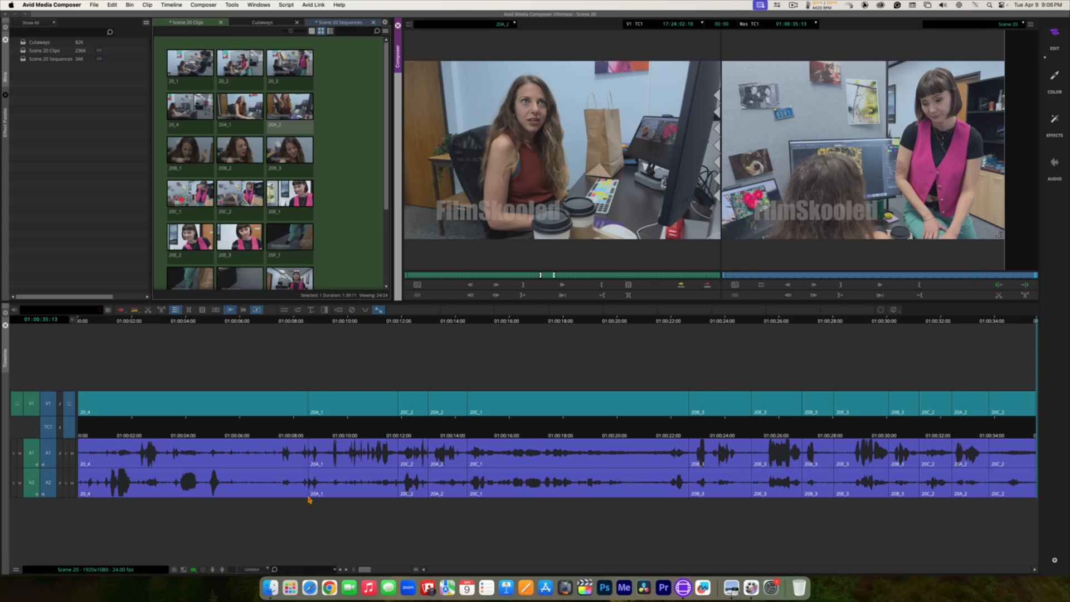
Step: Show source clip 20A_2 in the timeline and mark a new In point at 17:23:49:22
click(184, 570)
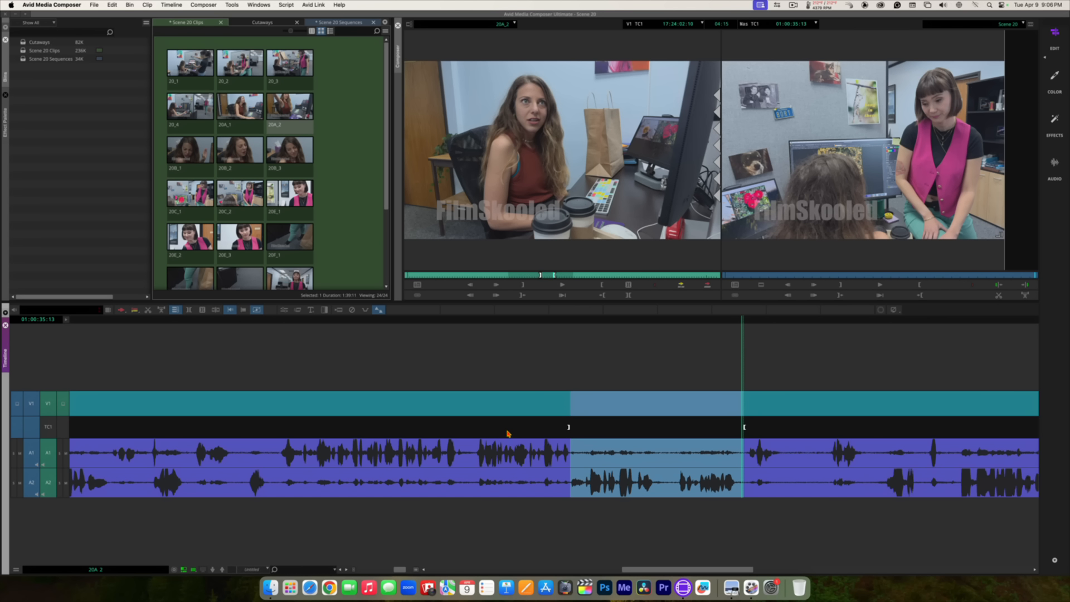
drag(607, 427, 238, 445)
key(space)
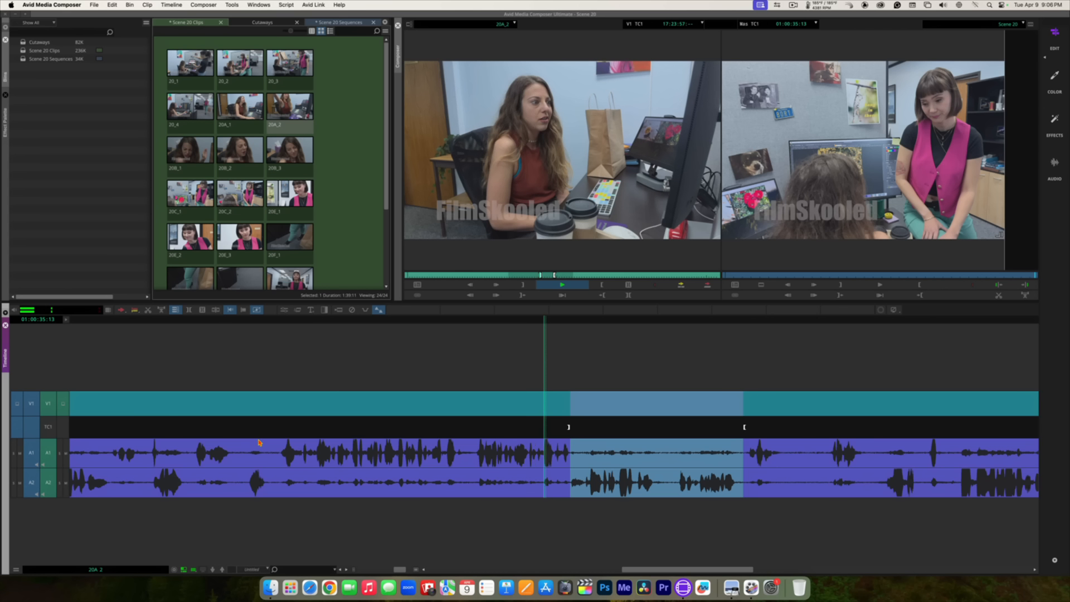
drag(312, 429, 276, 427)
key(i)
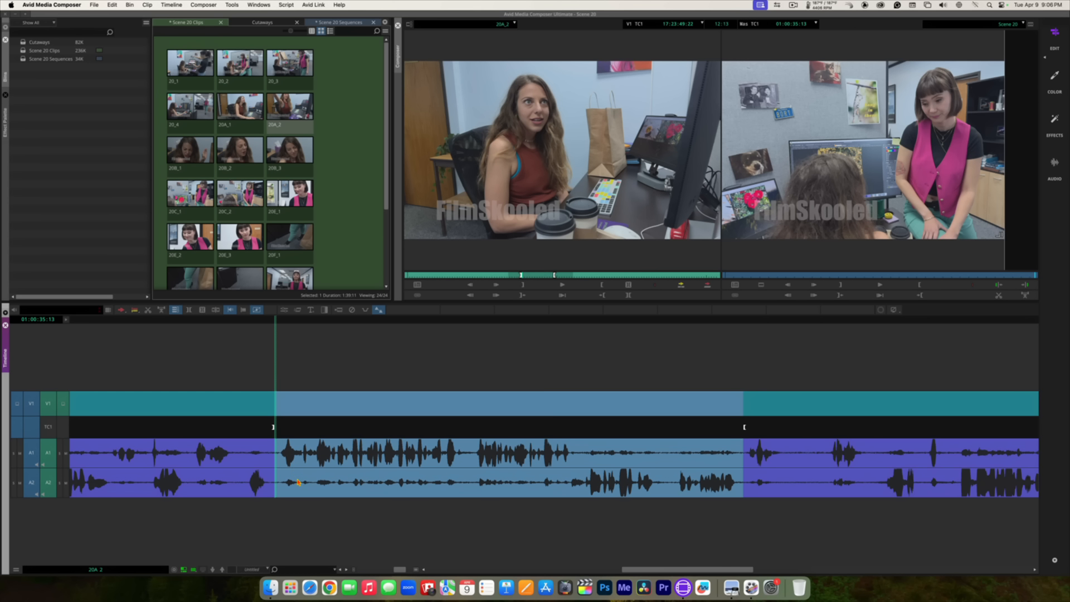
Step: Mark an Out point in 20A_2 at 17:23:57:19 and play the marked range from In to Out
key(space)
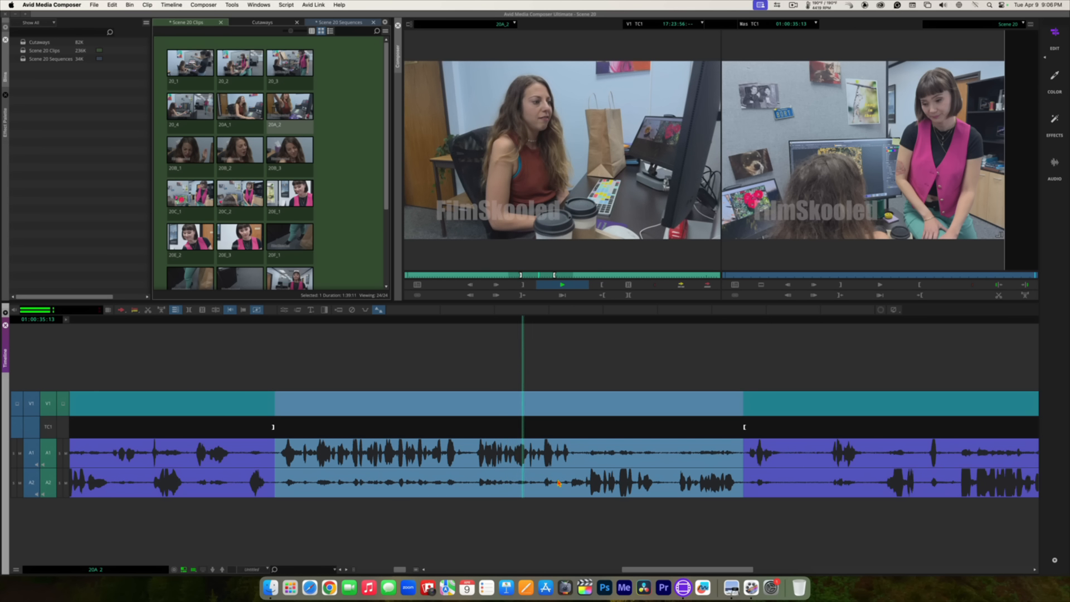
key(space)
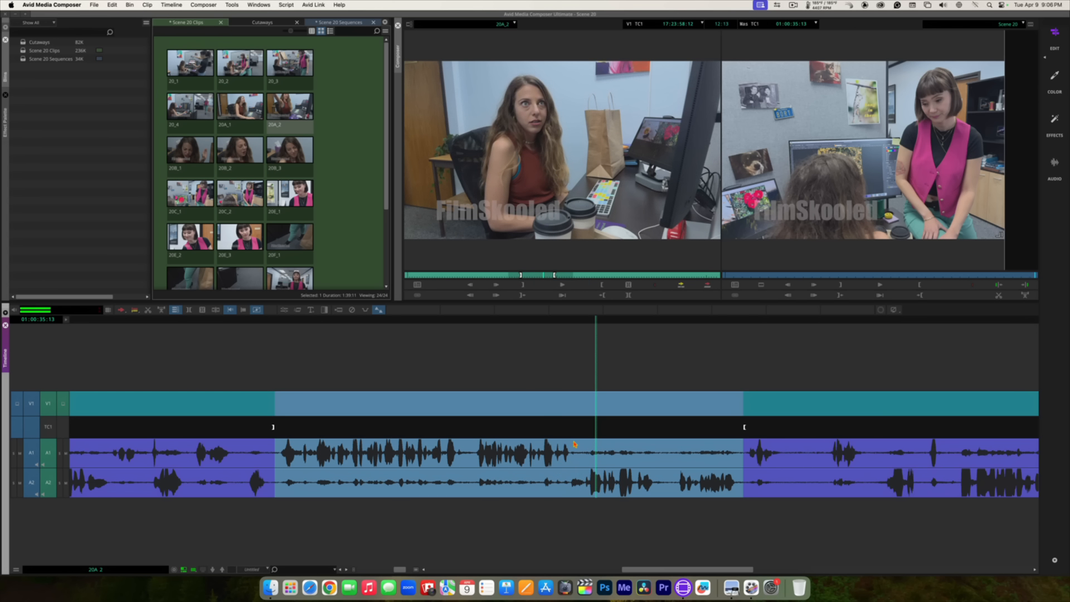
click(568, 430)
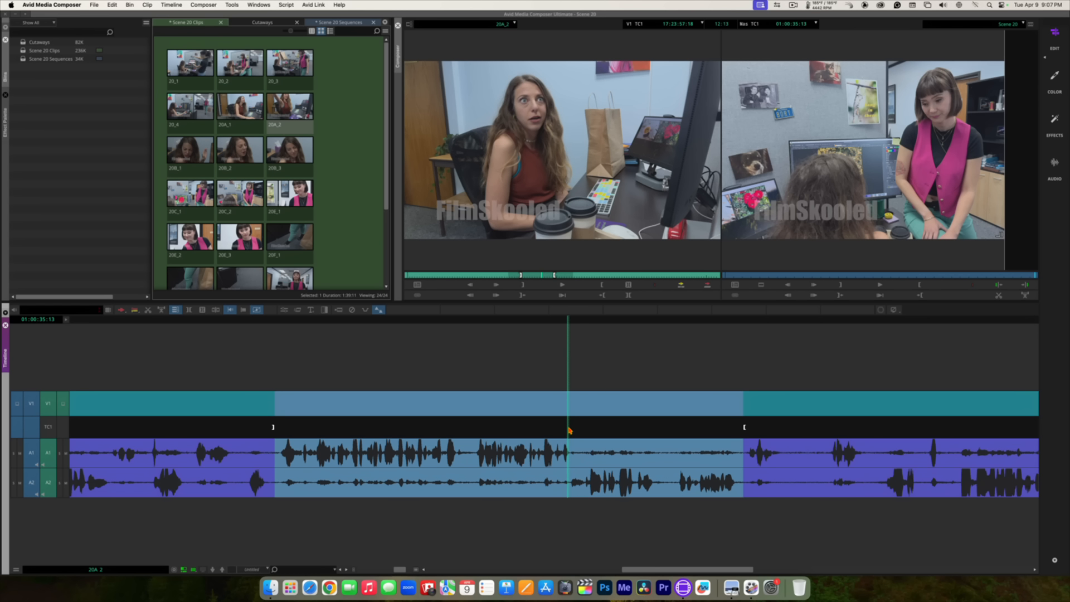
click(570, 430)
click(569, 430)
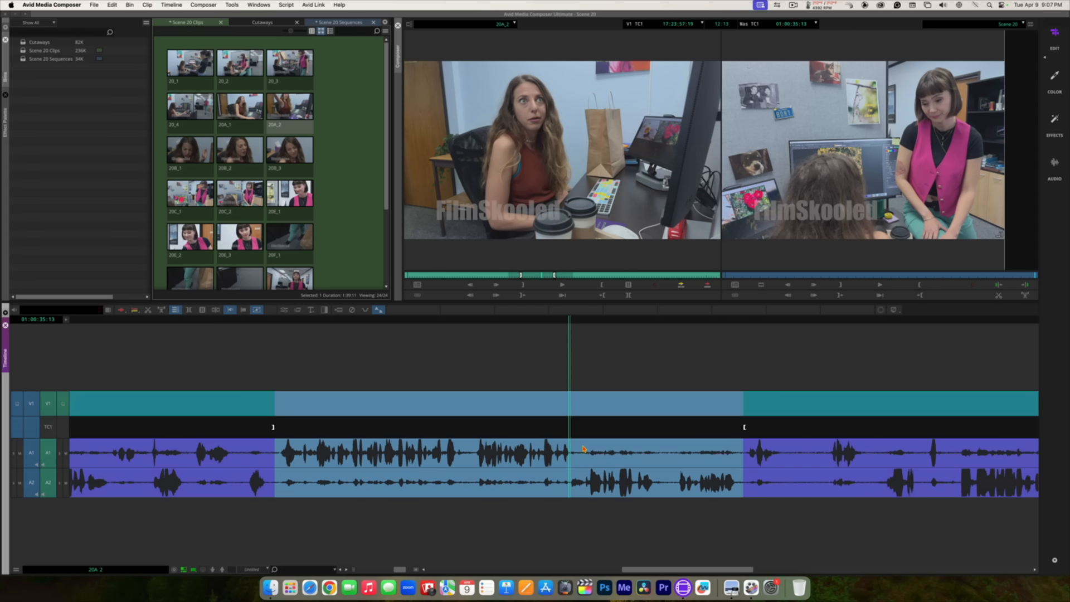
key(o)
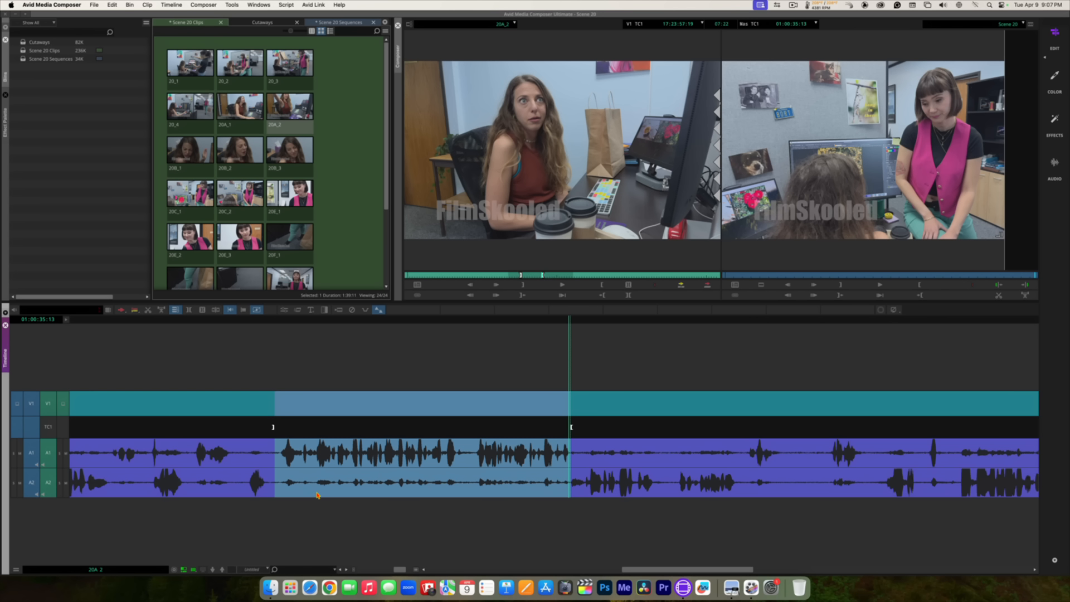
click(562, 296)
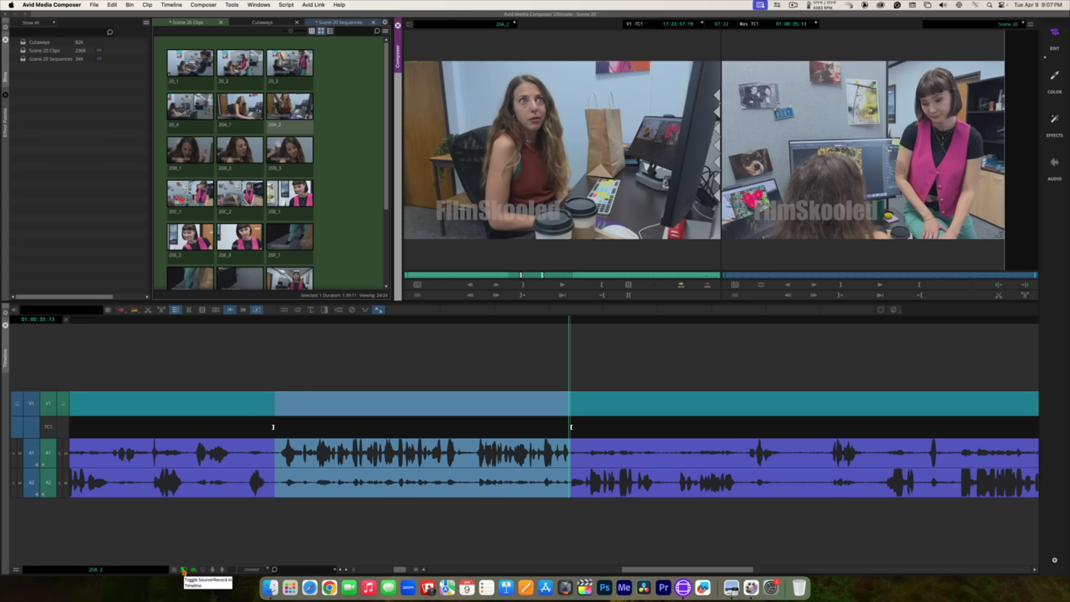
Step: Return to the sequence, splice the marked 20A_2 shot onto its end and play back the new edit
click(184, 570)
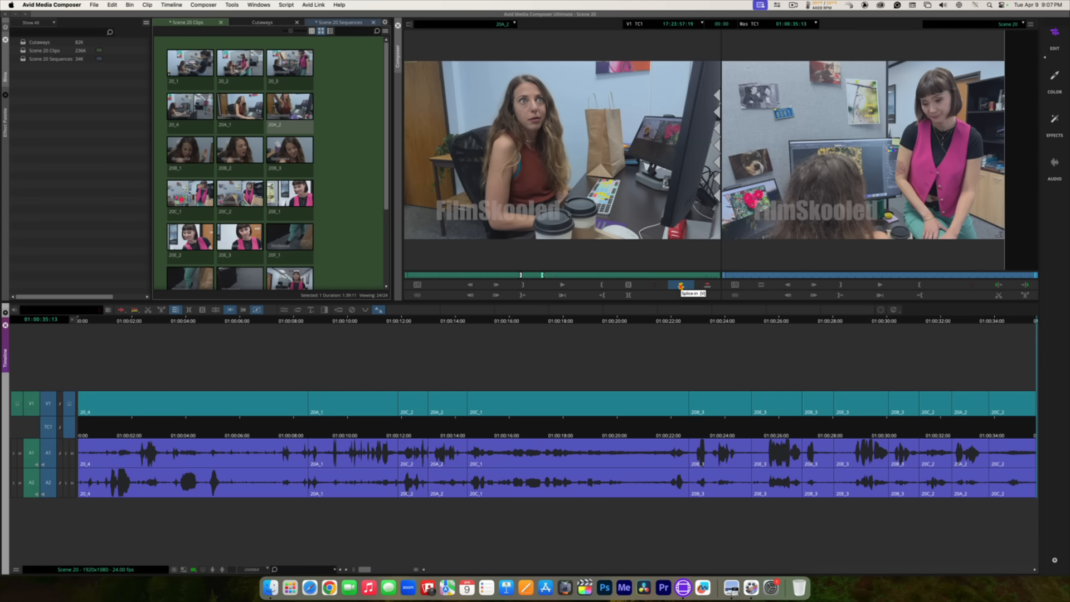
click(681, 285)
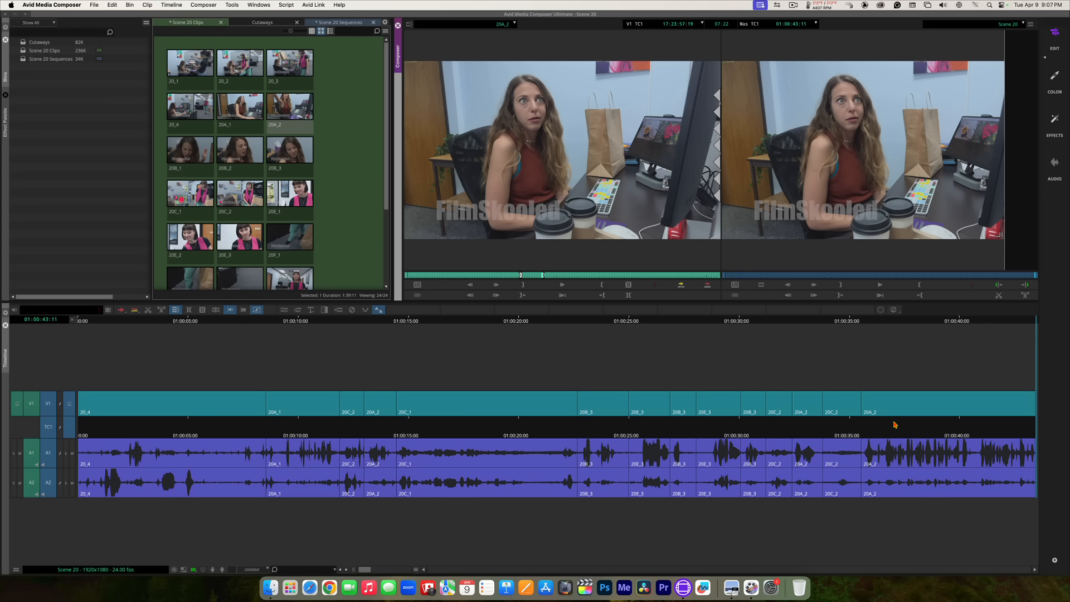
drag(923, 435, 730, 424)
key(space)
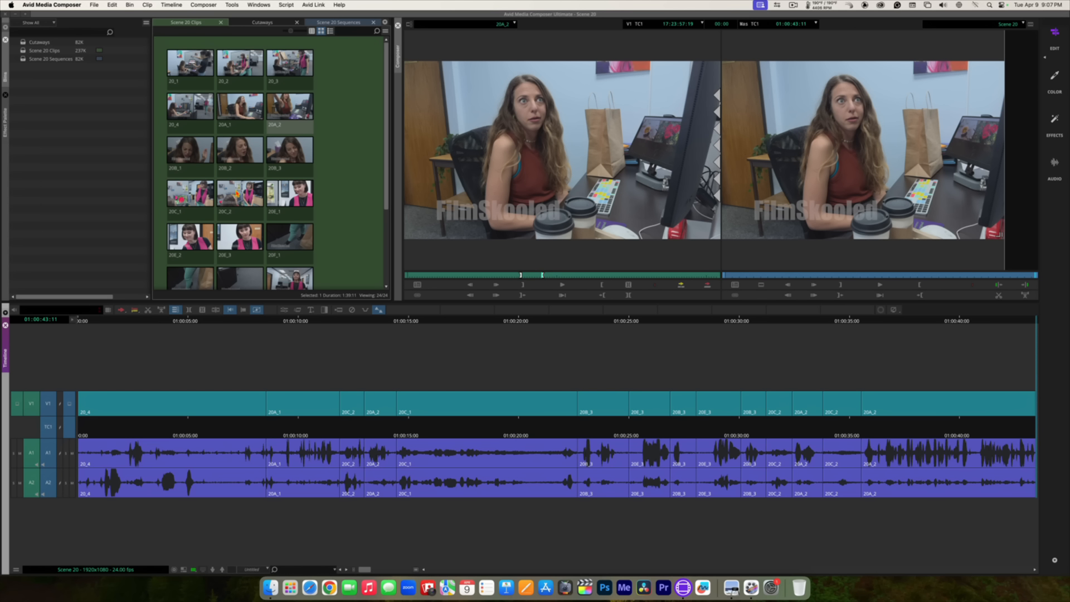
Step: Load source clip 20C_2, show it in the timeline and play the dialogue following its existing marks
double_click(237, 194)
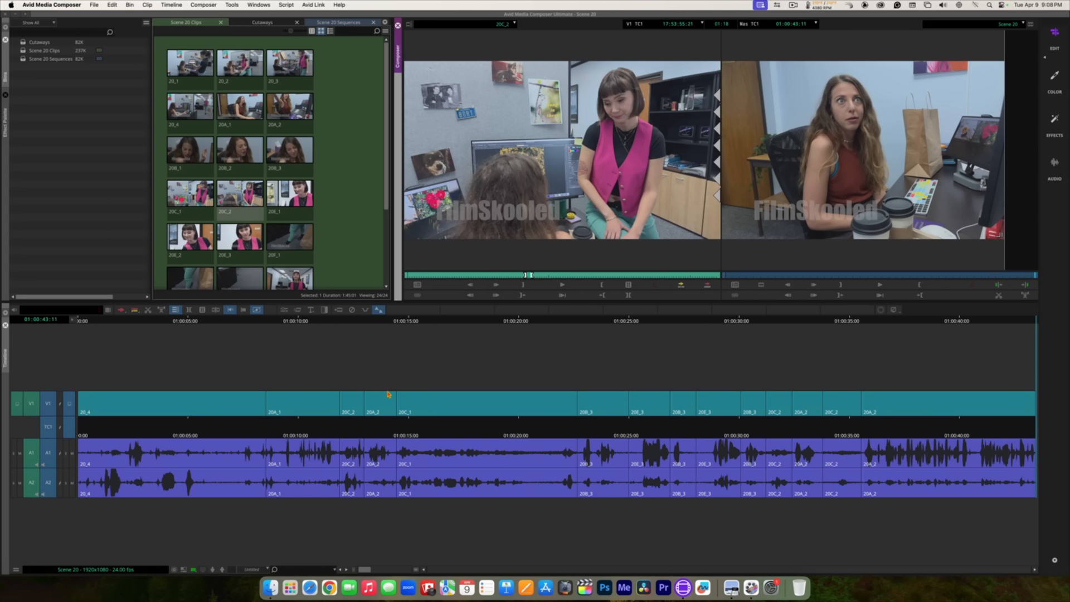
click(181, 569)
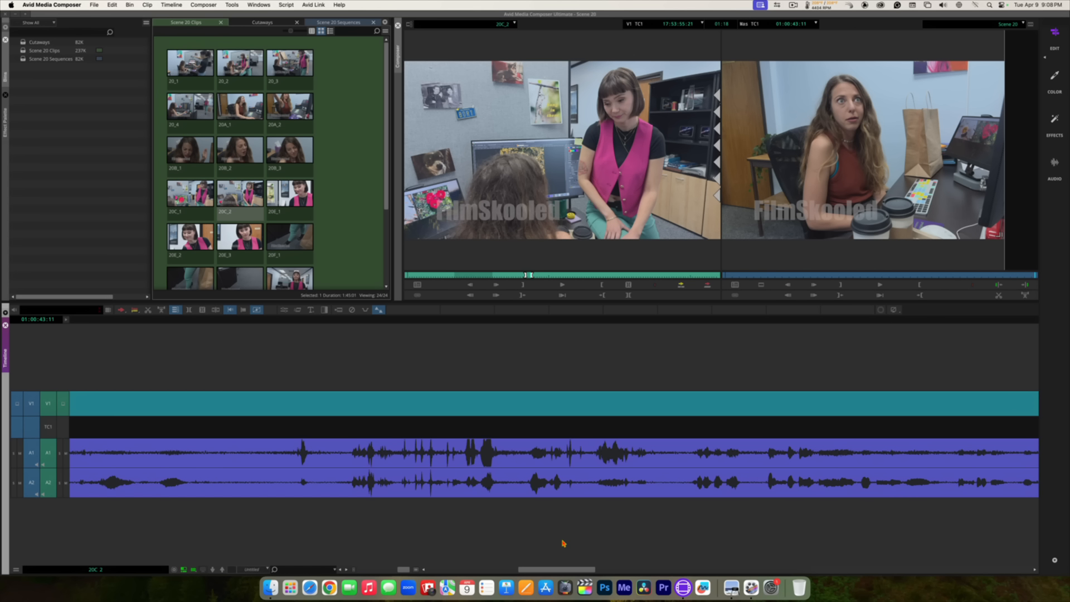
drag(560, 572, 692, 569)
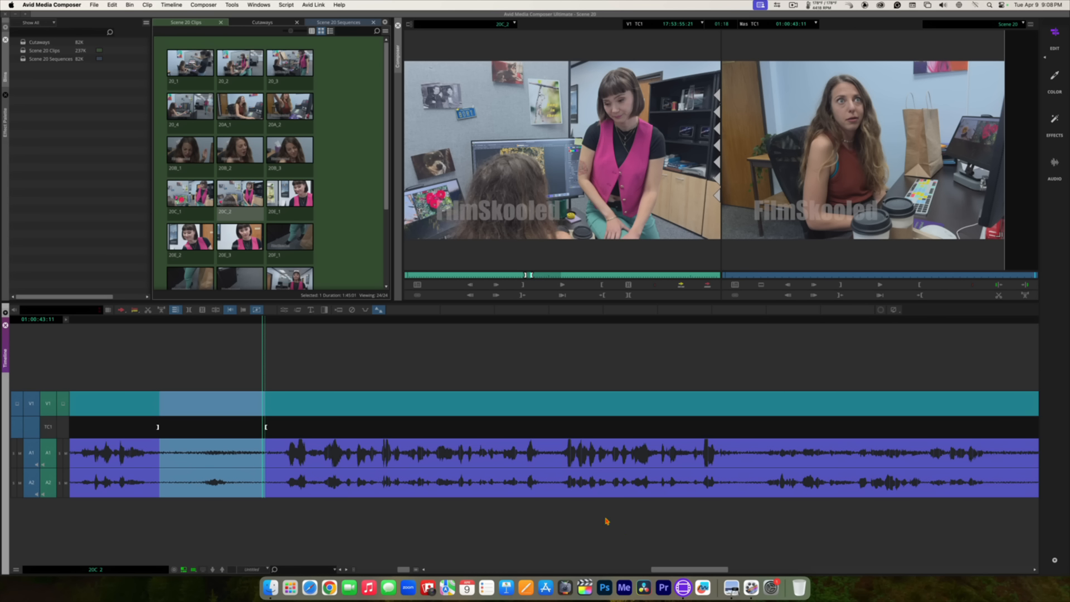
key(space)
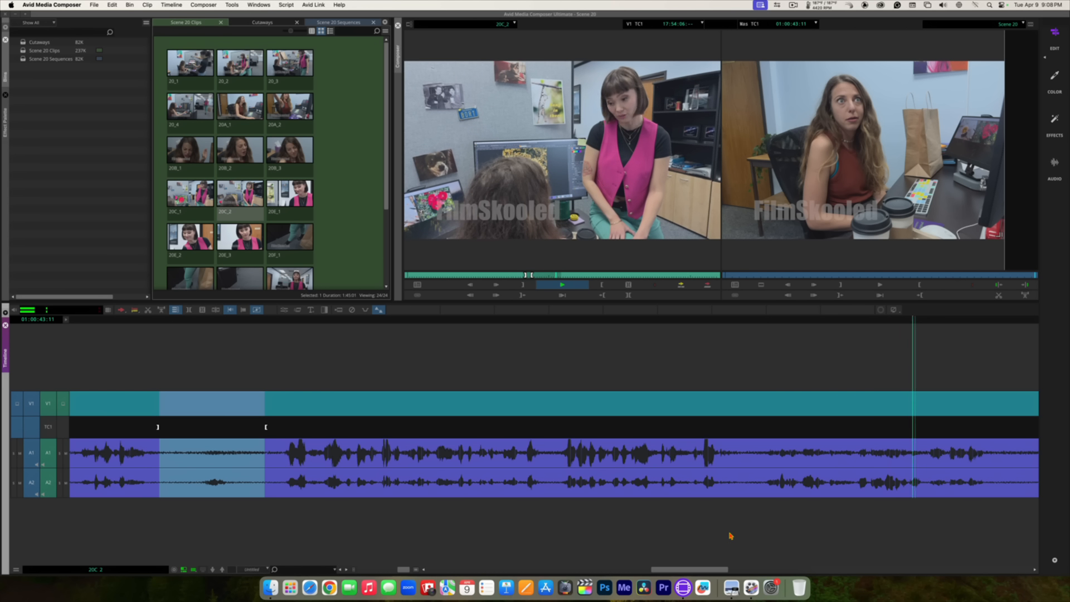
key(space)
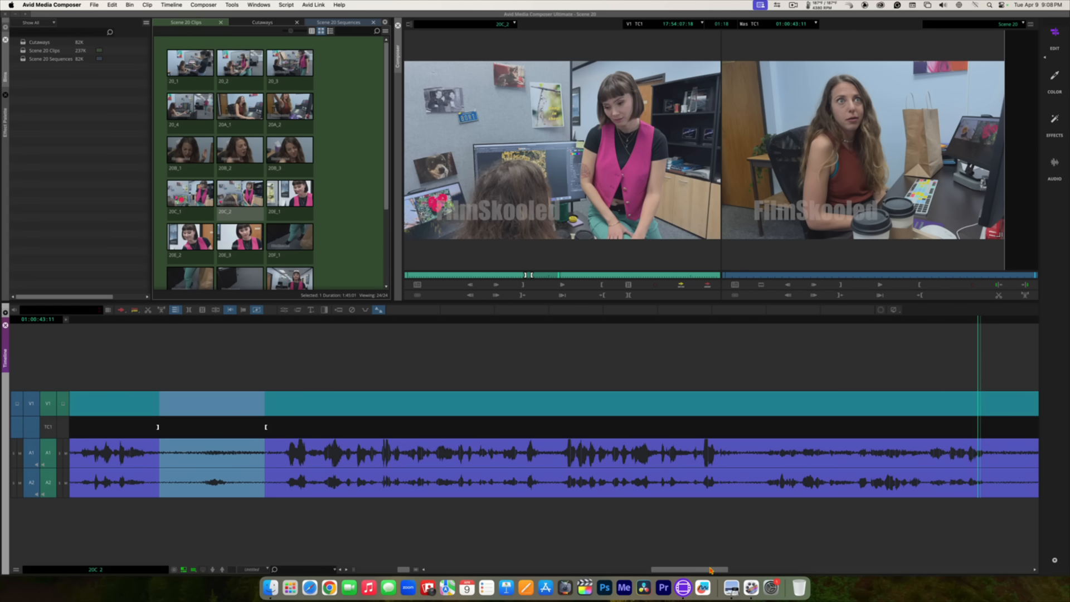
drag(710, 570, 724, 569)
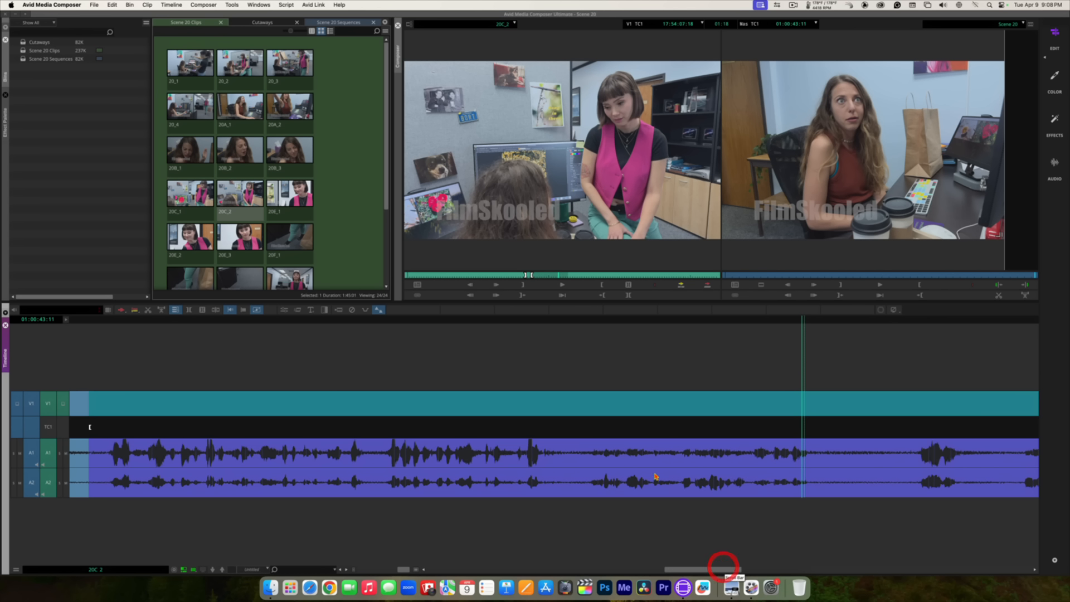
Step: Mark a new In point in source clip 20C_2 at 17:54:04:00, in the pause after the louder dialogue
drag(626, 463, 577, 429)
key(space)
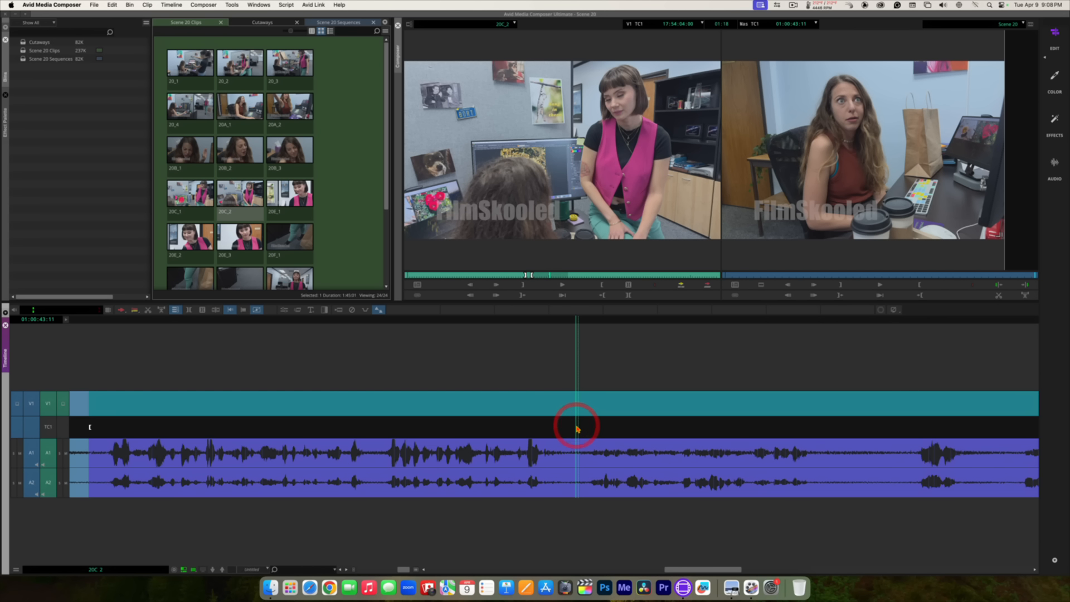
key(o)
Step: Mark an Out point in 20C_2 at 17:54:06:20 and splice the marked shot onto the end of the Scene 20 sequence
key(space)
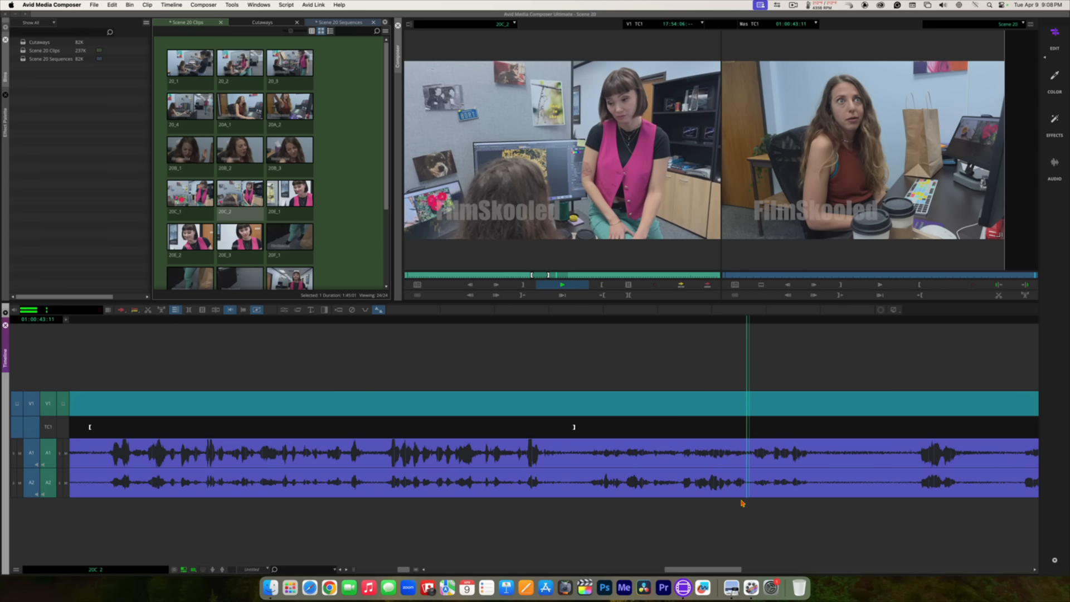
key(space)
drag(763, 425, 749, 424)
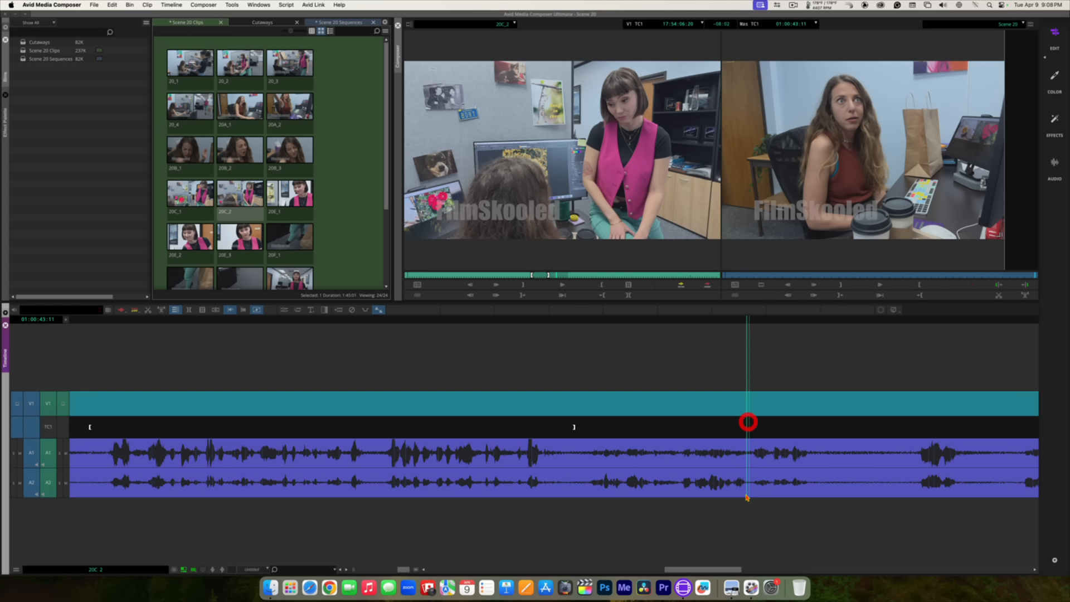
key(i)
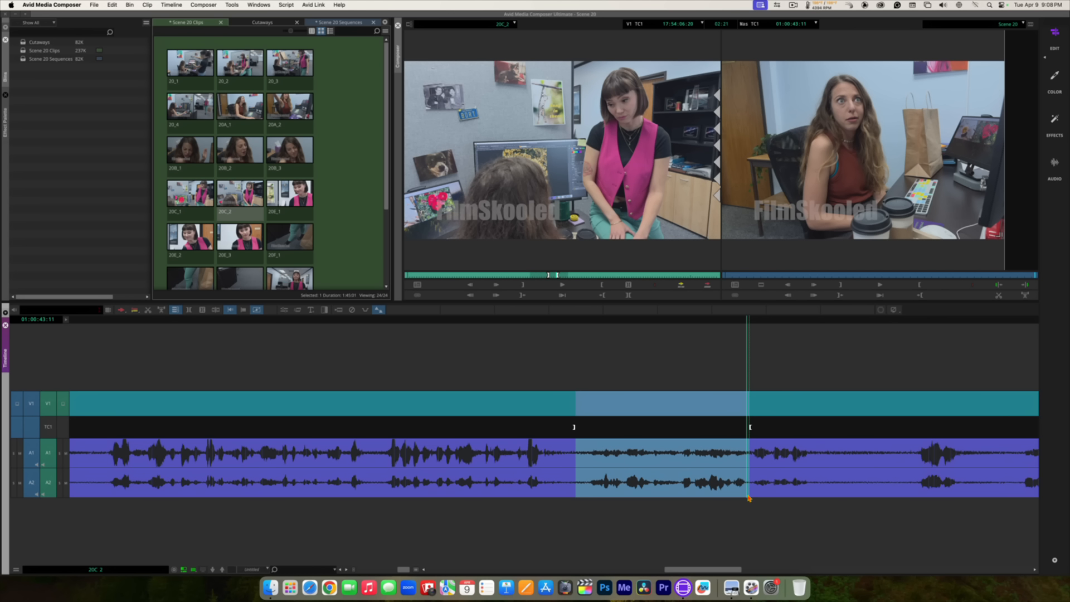
click(184, 570)
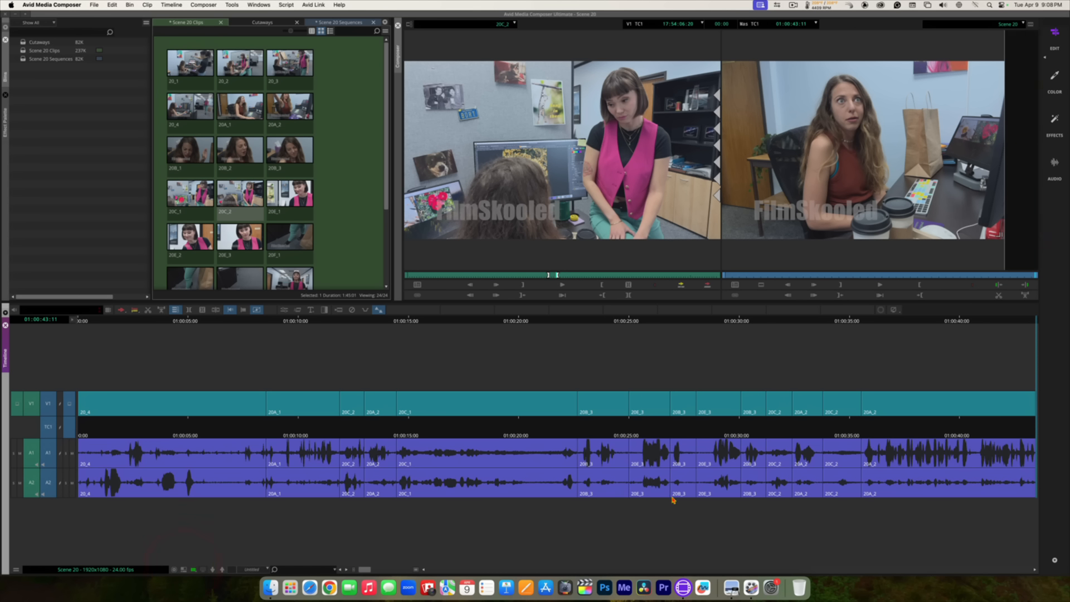
click(681, 286)
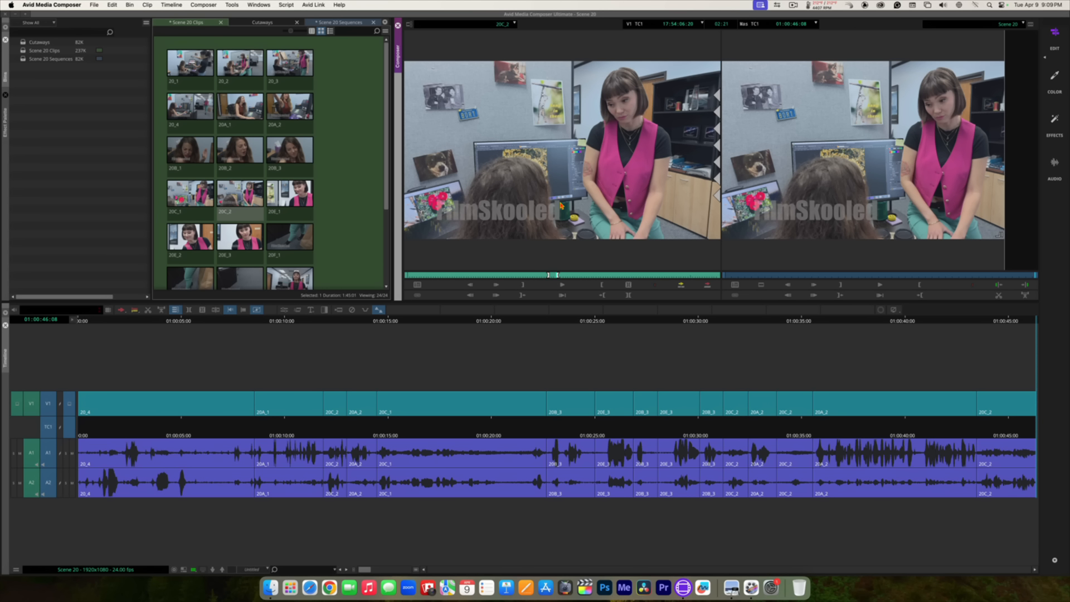
Step: Load source clip 20B_3 and play on from its existing marks to review the reply for the next shot
double_click(284, 153)
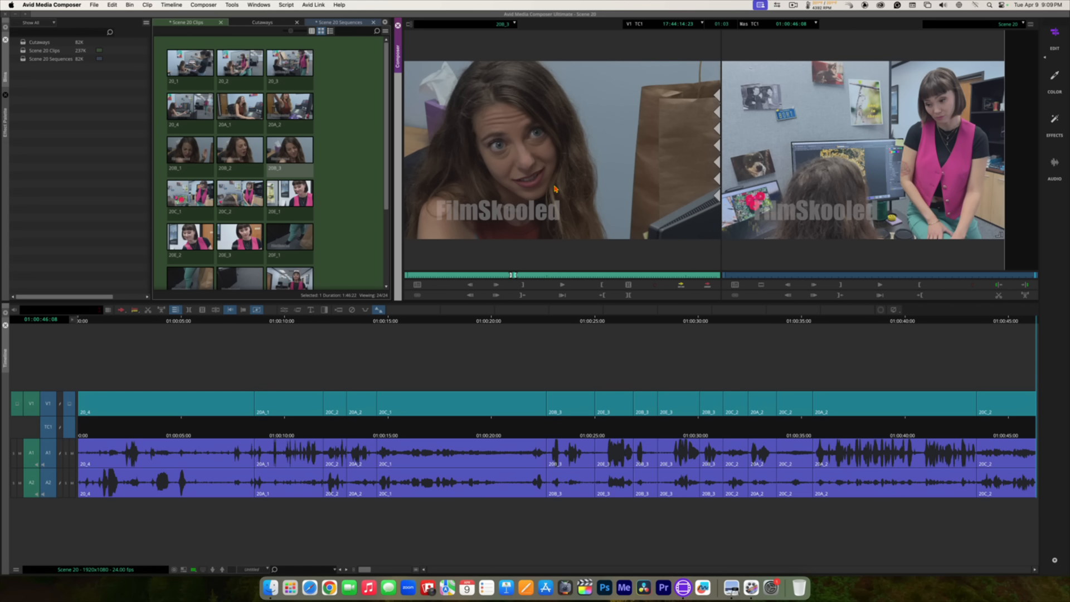
key(space)
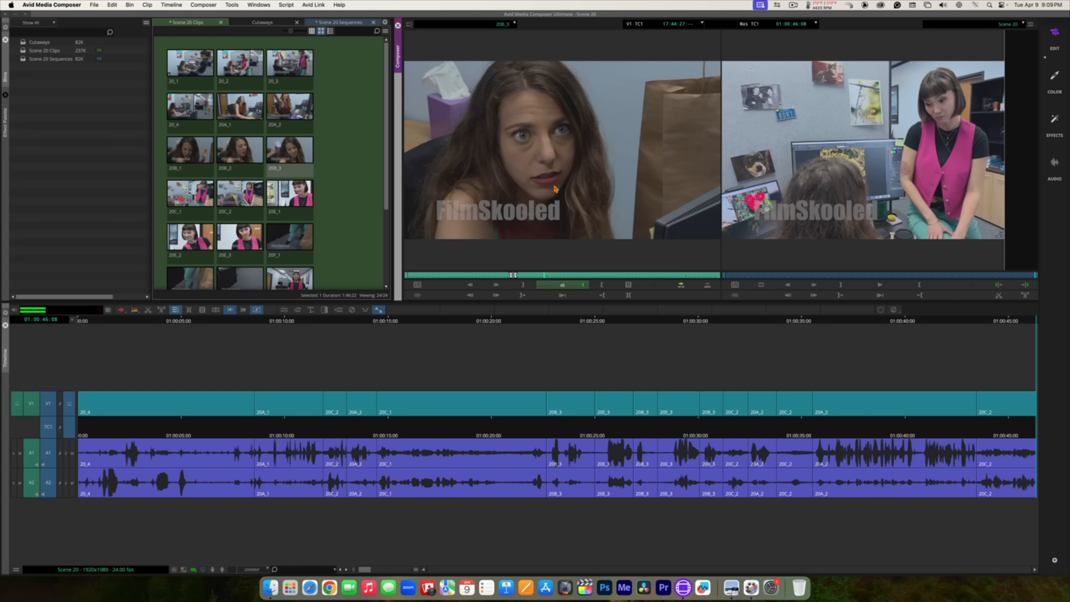
key(space)
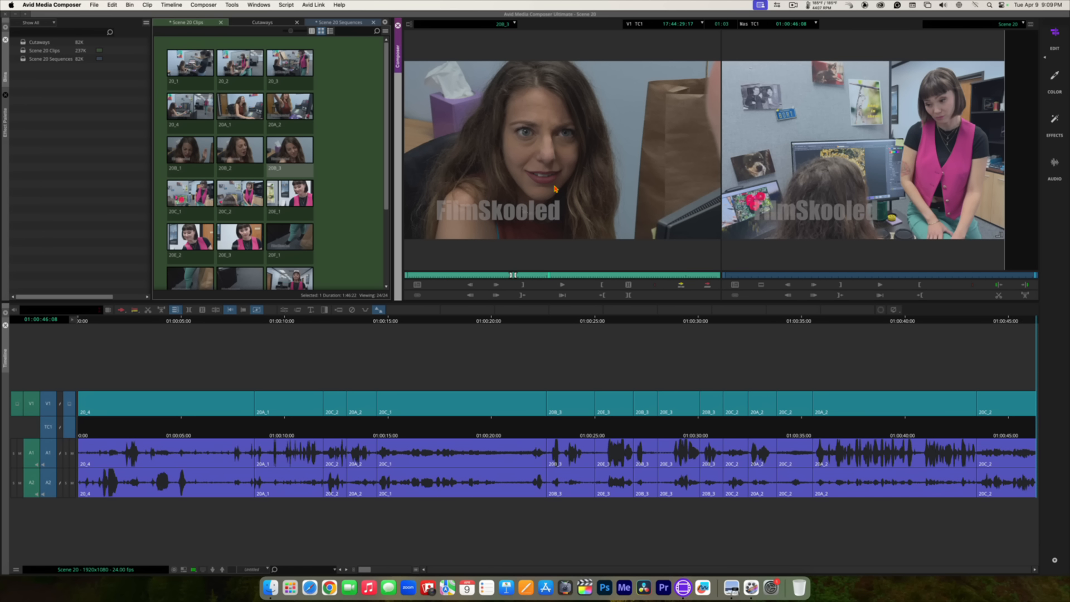
key(space)
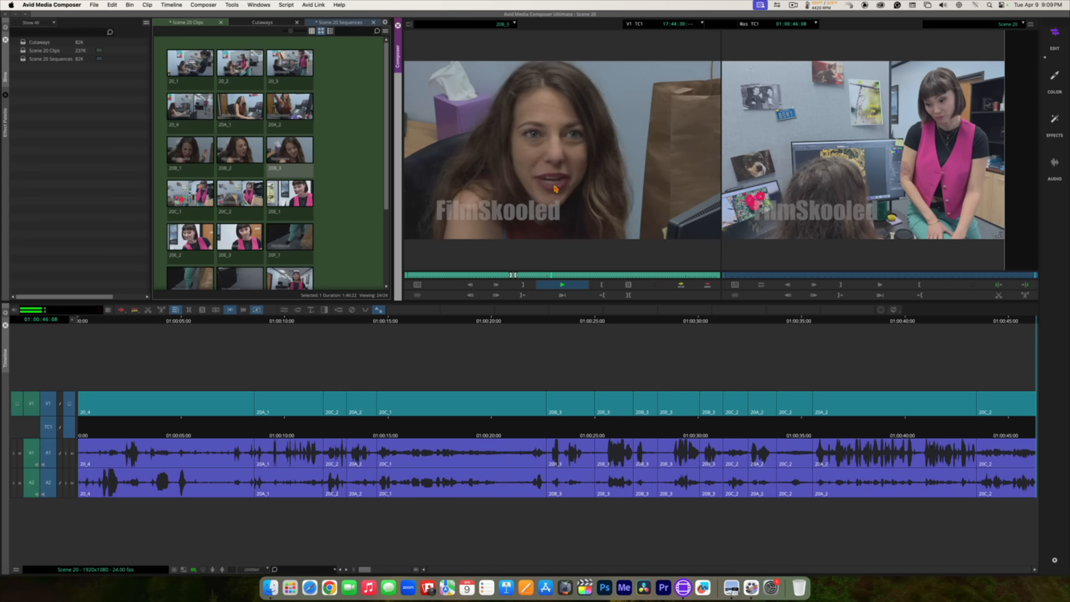
key(space)
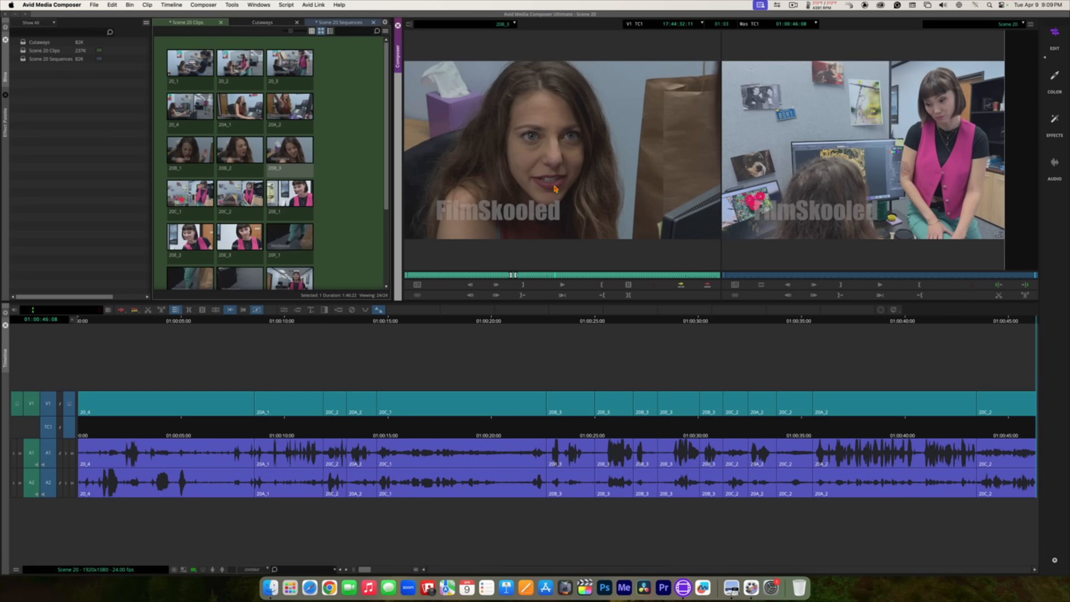
key(j)
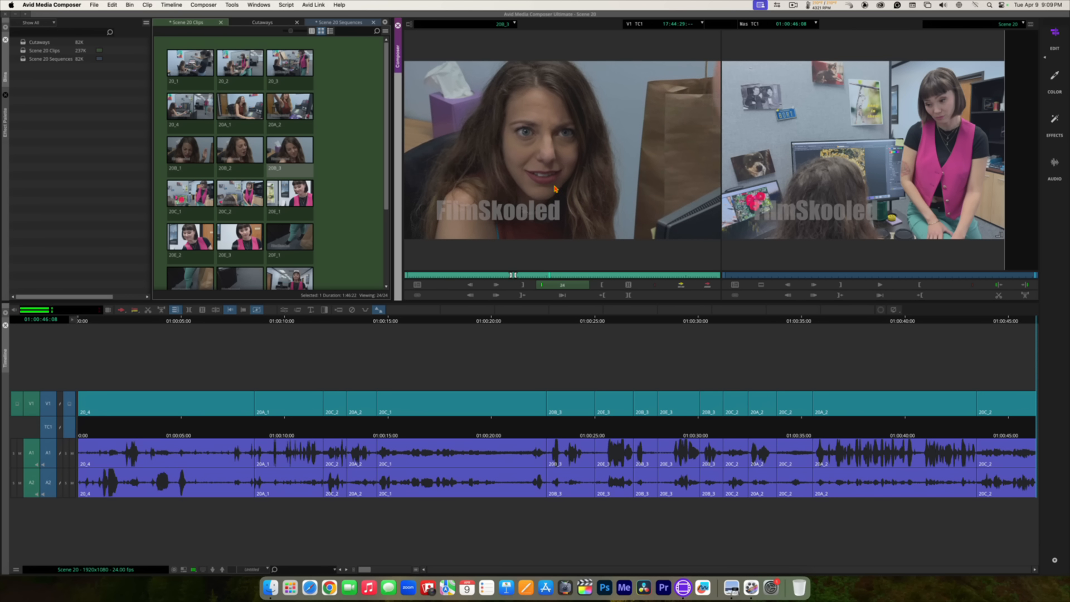
key(k)
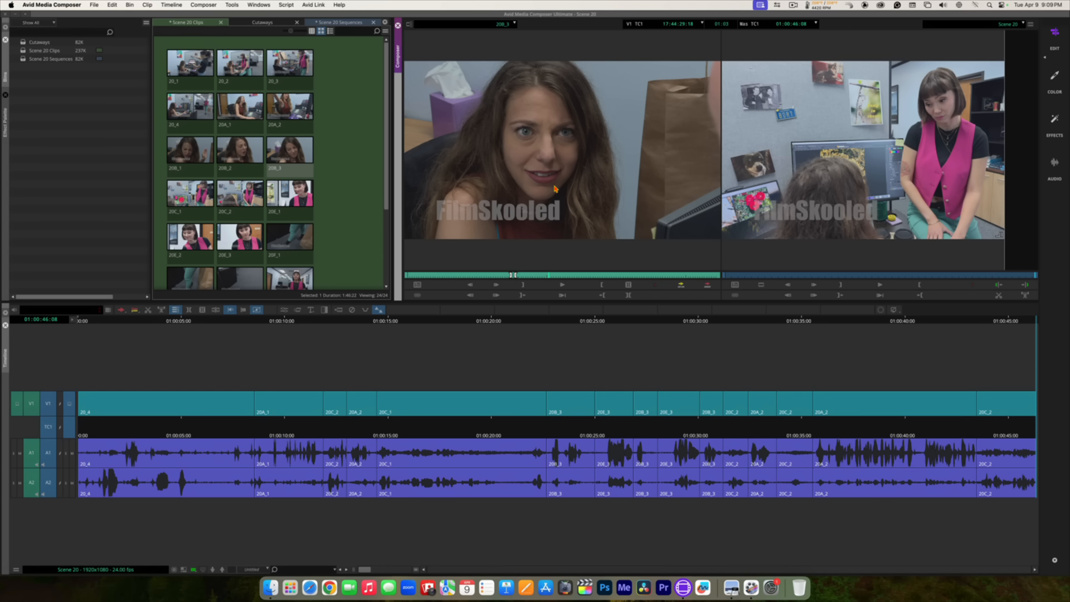
key(space)
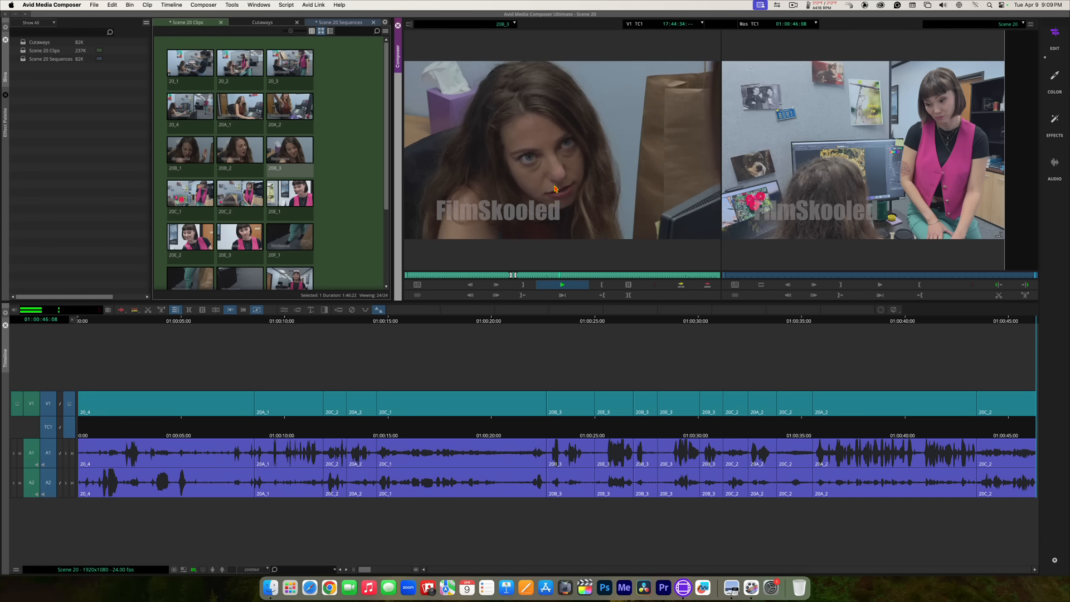
key(space)
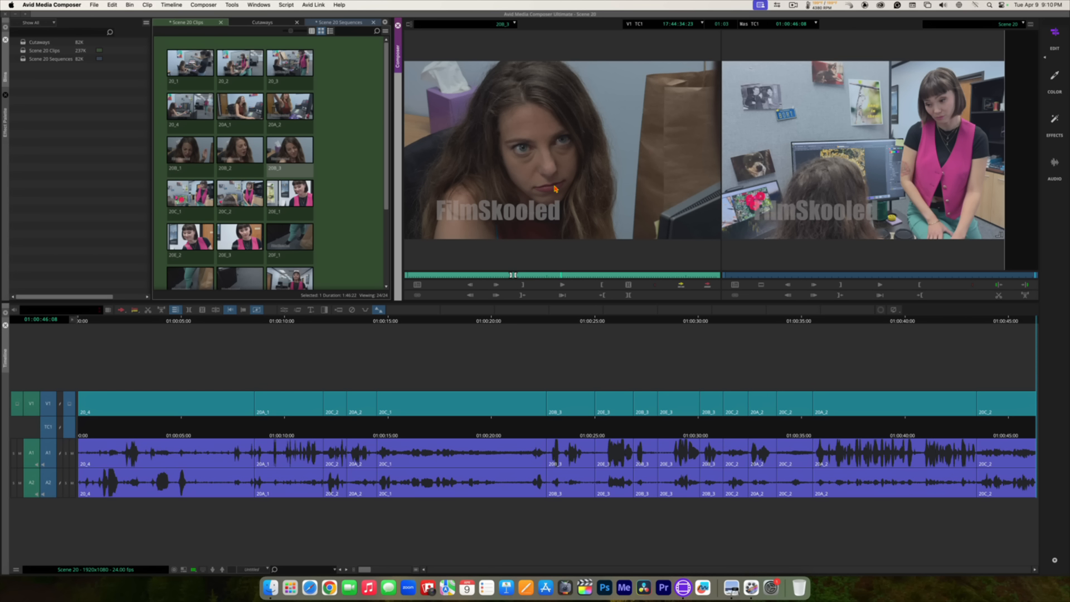
Step: Cue 20B_3 back to the start of the reply and mark an In point at 17:44:30:15
key(j)
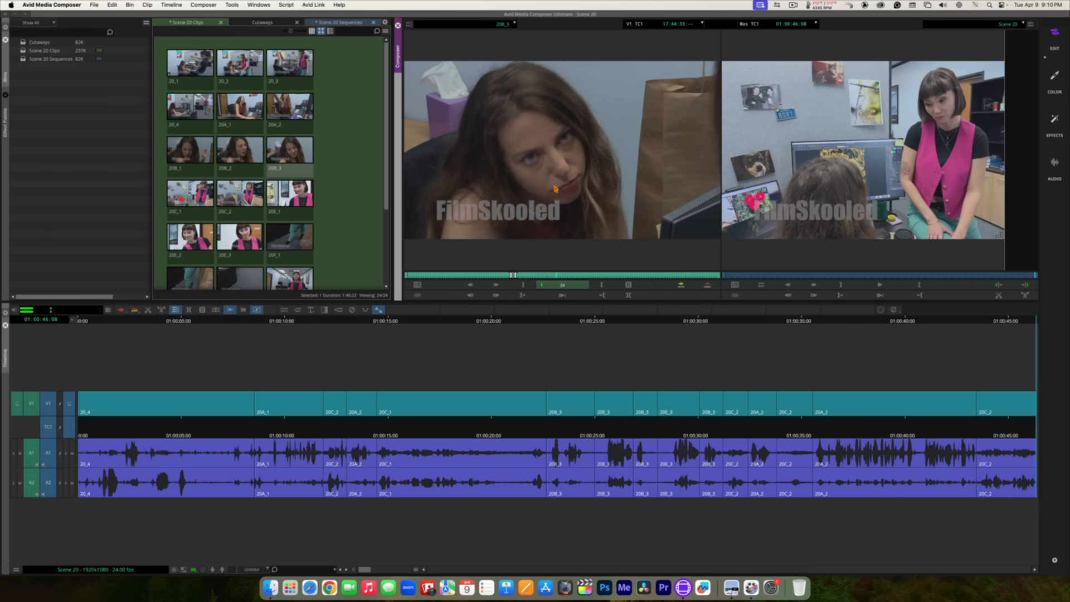
key(k)
key(j)
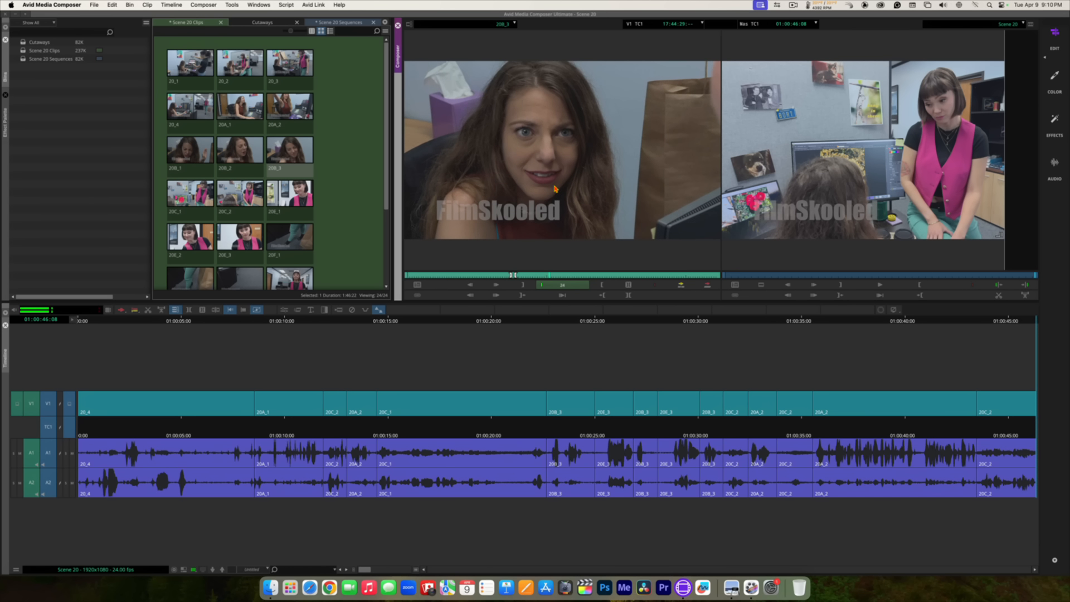
key(l)
key(k)
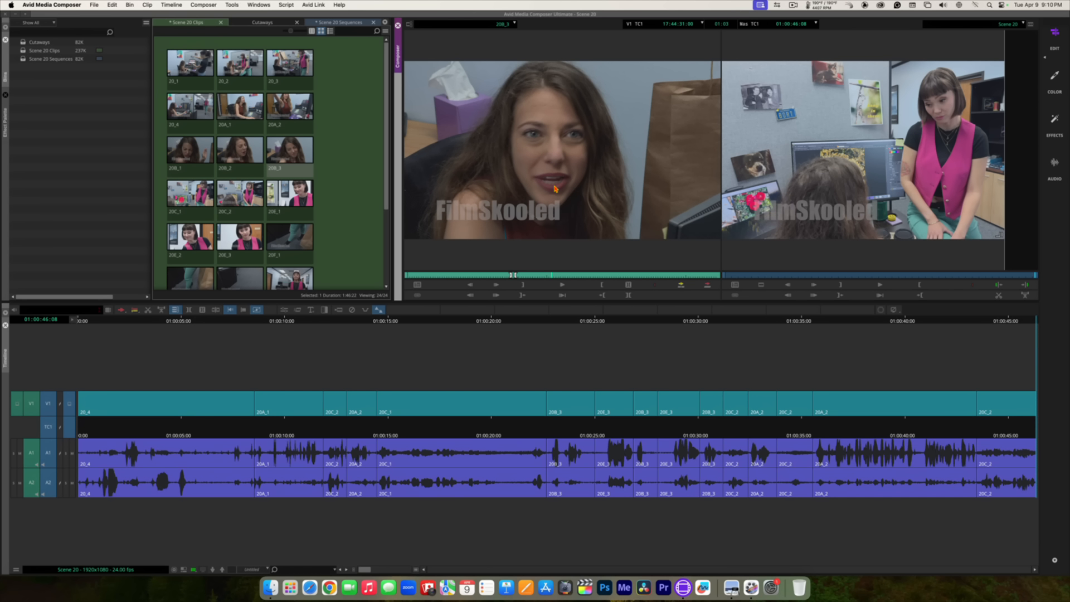
key(j)
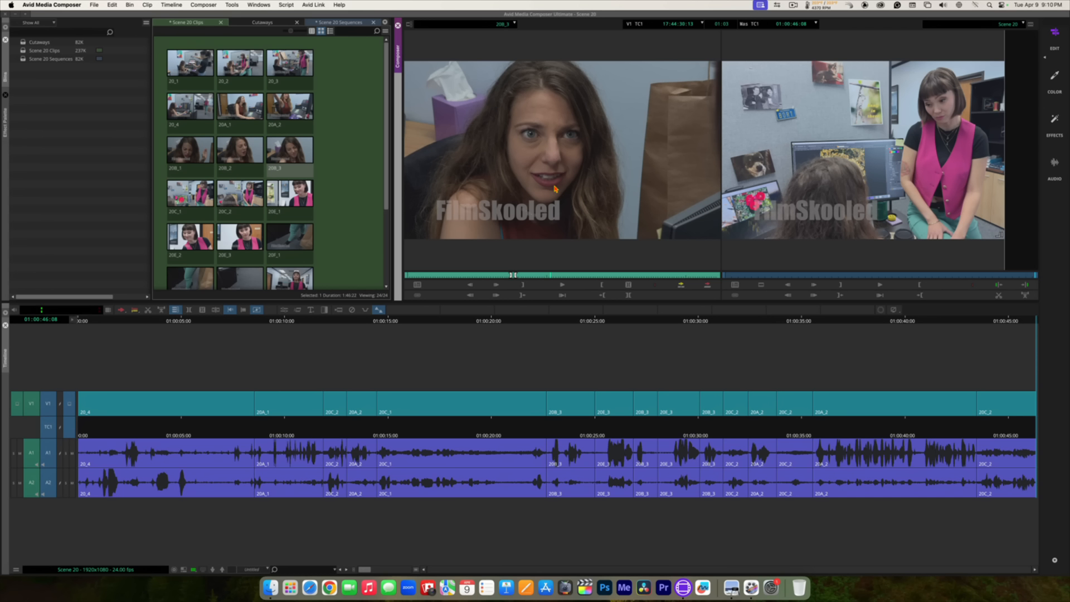
key(l)
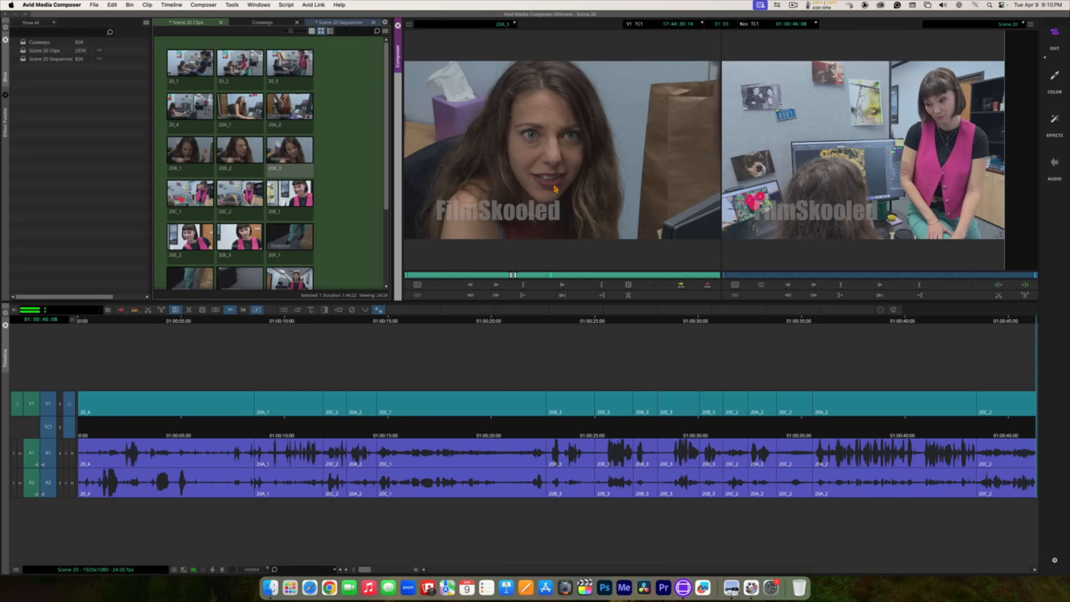
key(Right)
key(Left)
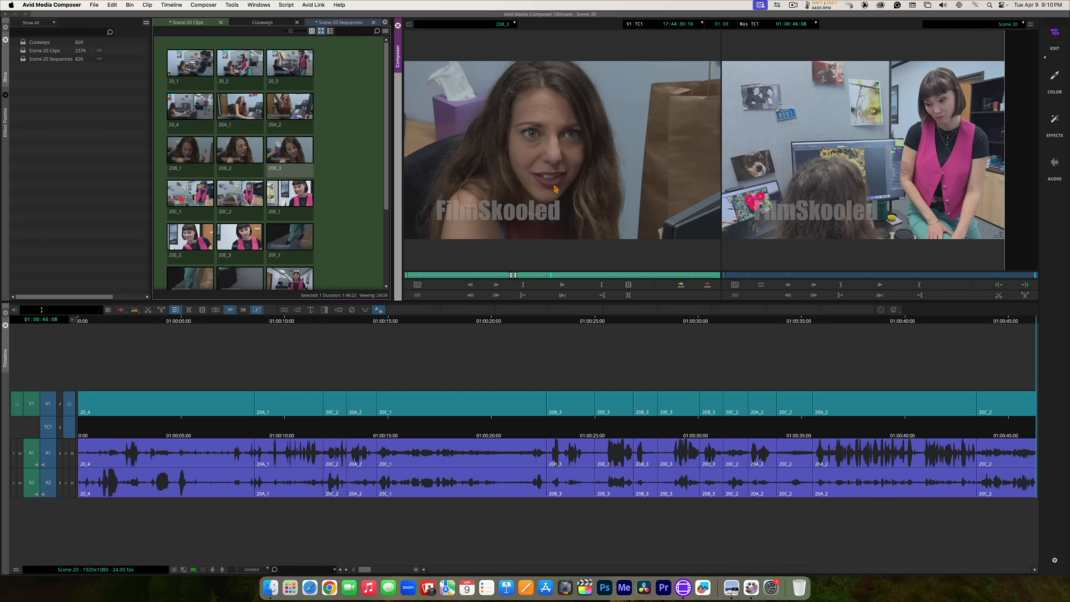
key(Left)
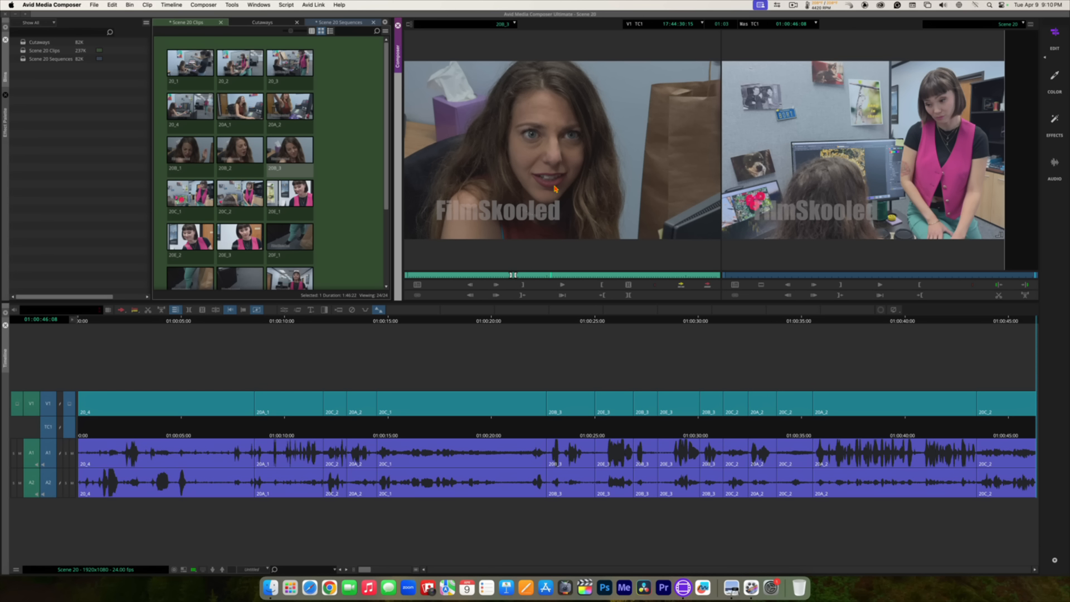
key(i)
Step: Mark an Out point in 20B_3 at 17:44:32:01 and splice the shot onto the end of the sequence
key(space)
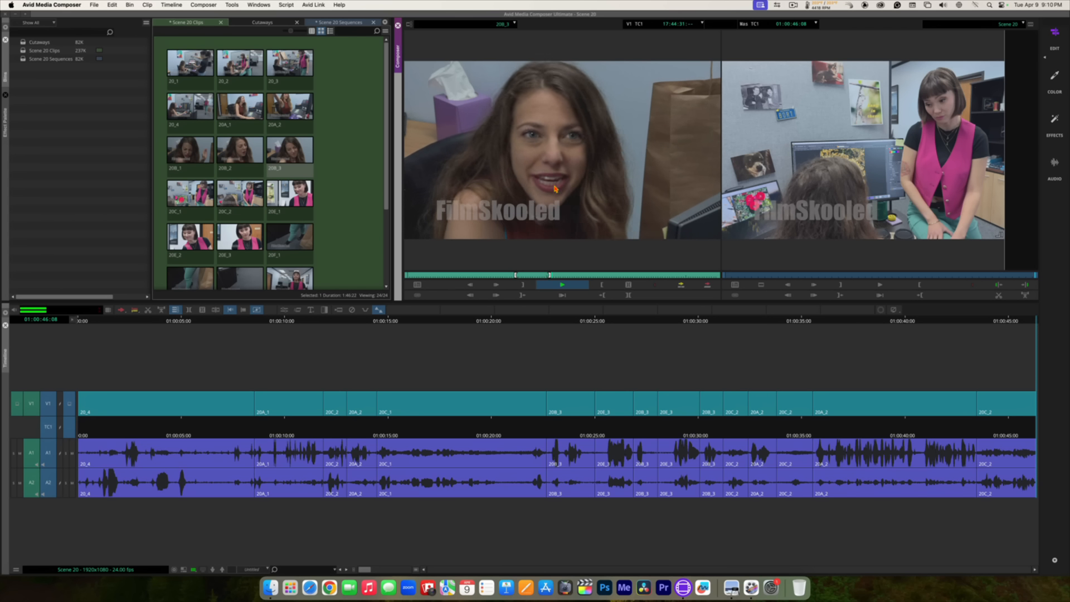
key(space)
key(Right)
key(Right)
key(Right)
key(Right)
key(Right)
key(Right)
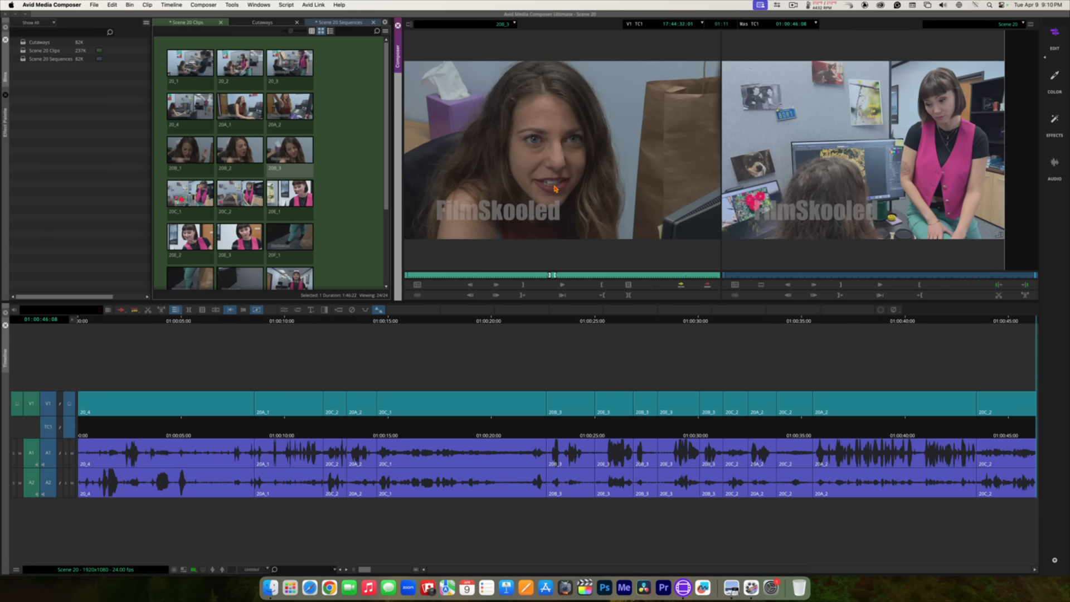
key(o)
click(683, 287)
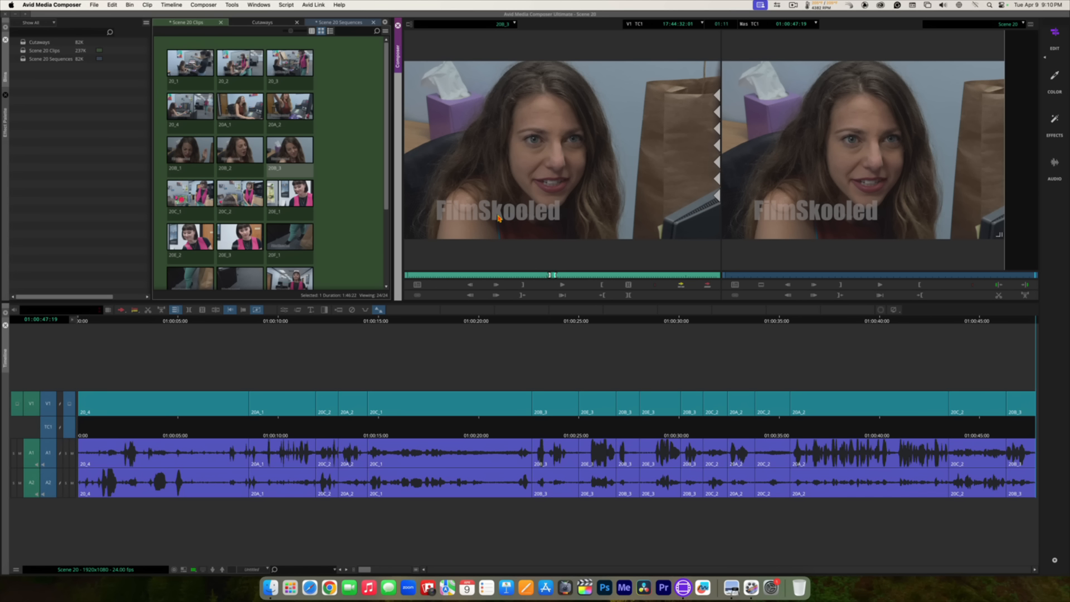
Step: Load source clip 20E_3 and play on past its existing marks, replaying the reaction around 18:46:17 as a candidate for the next shot
click(485, 25)
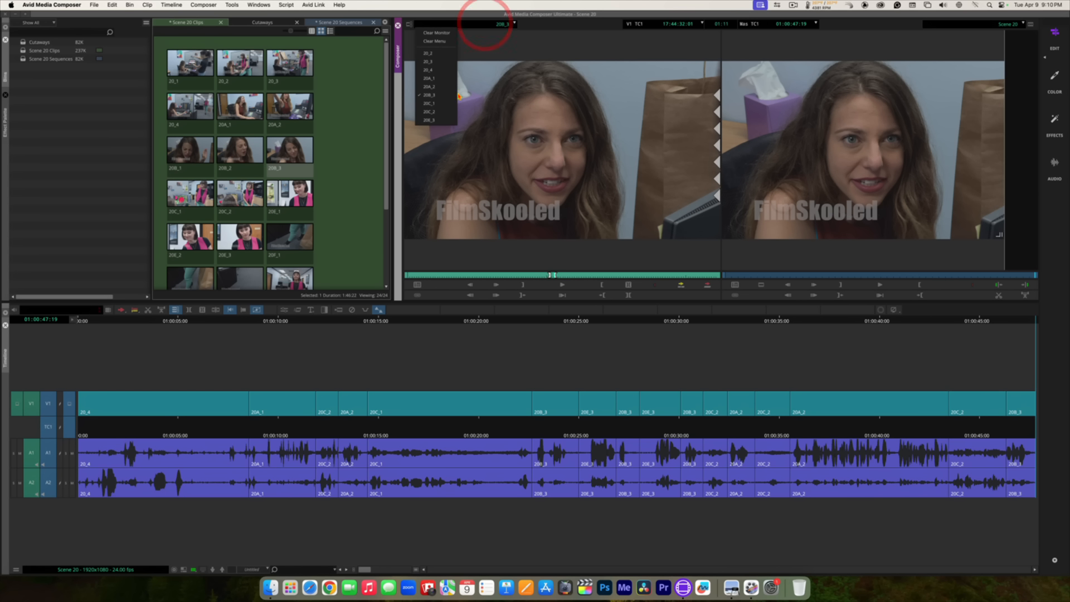
click(452, 123)
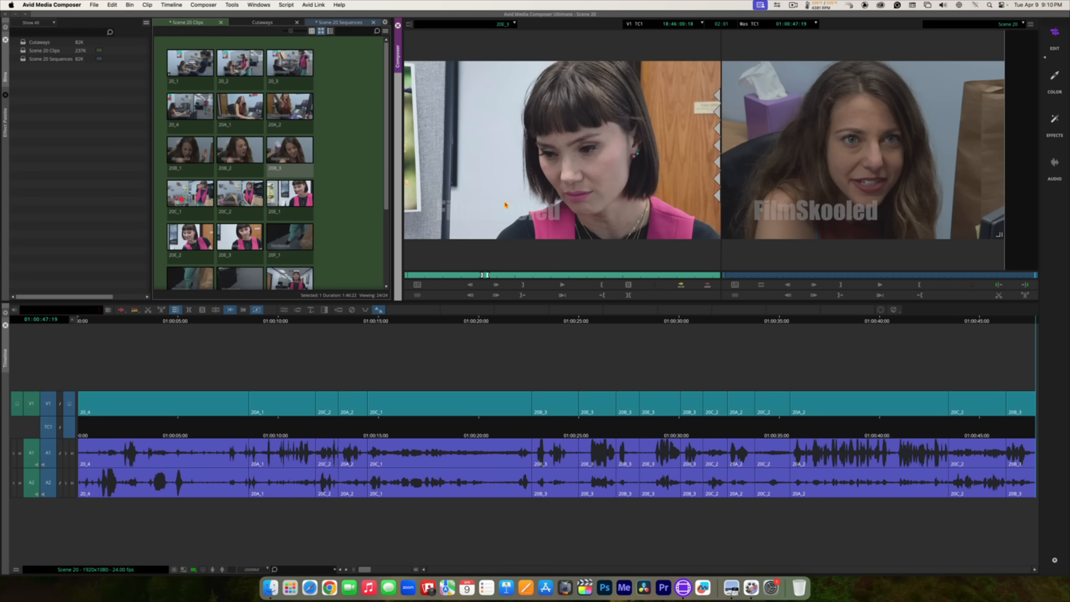
key(space)
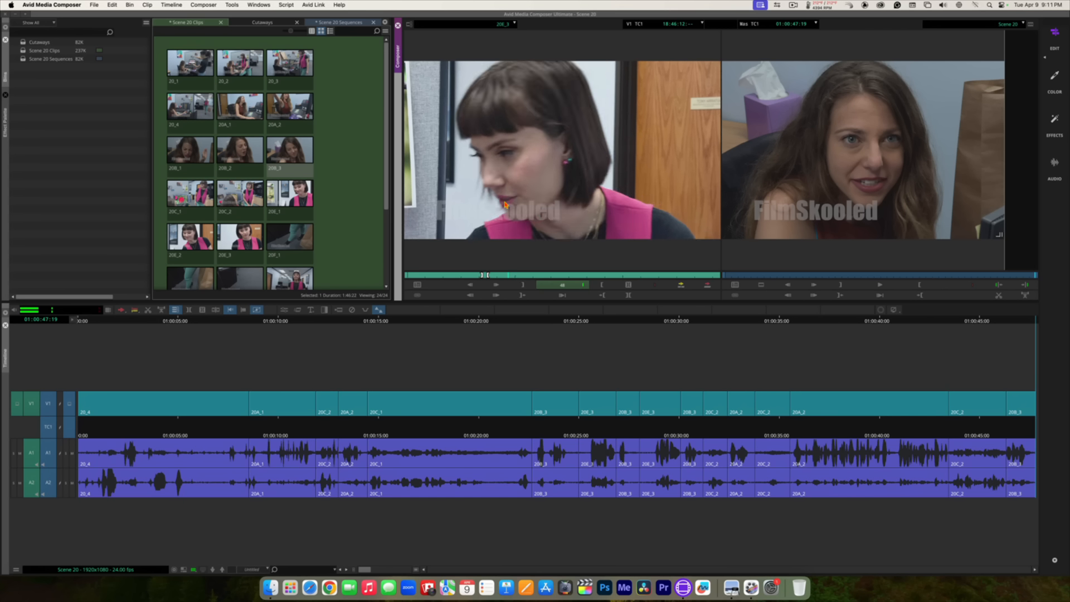
key(space)
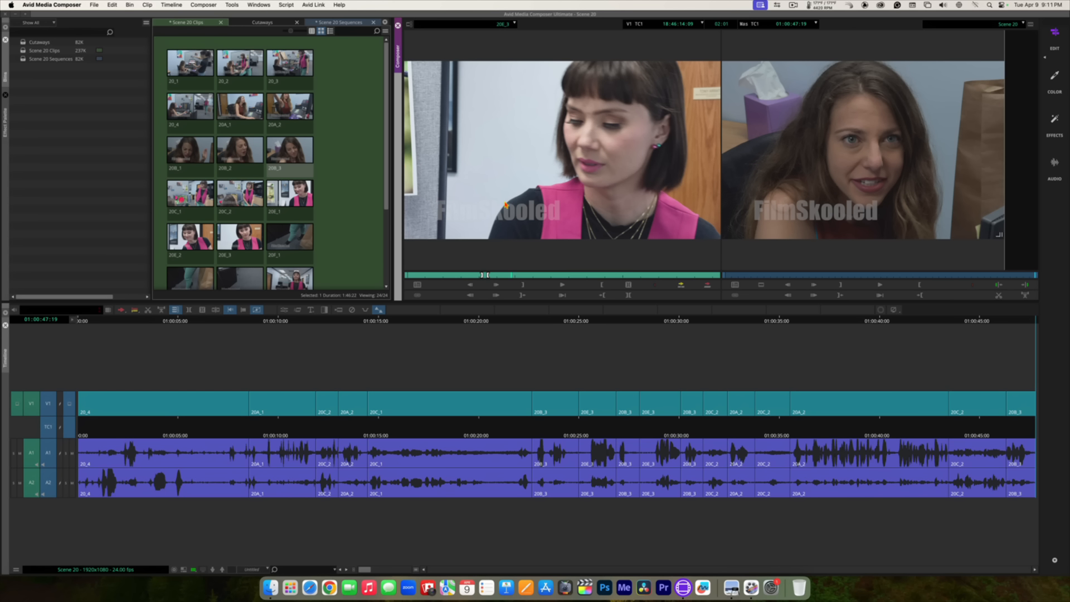
key(space)
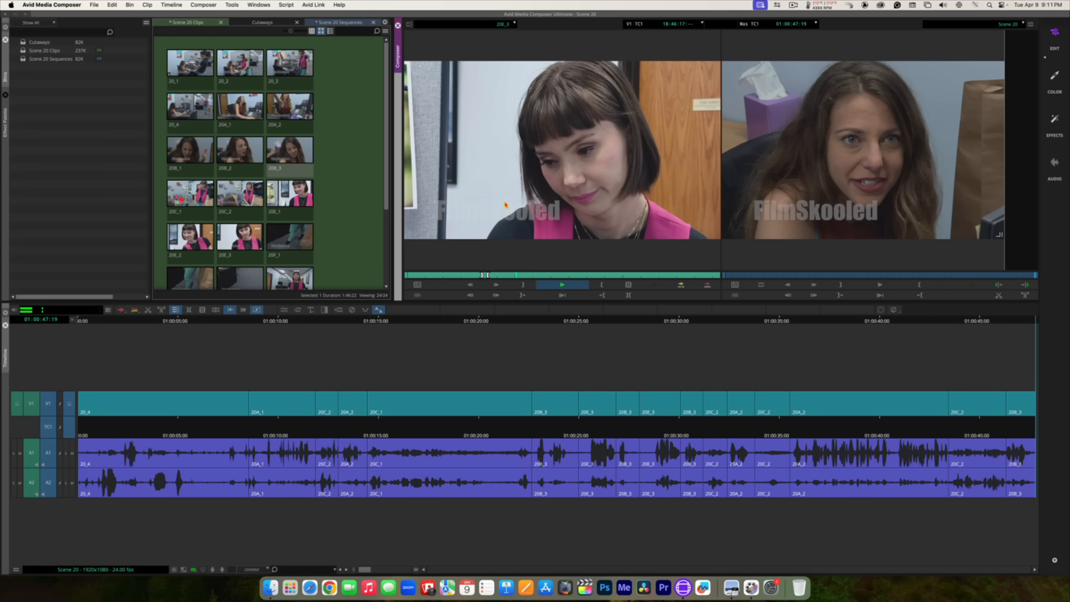
key(space)
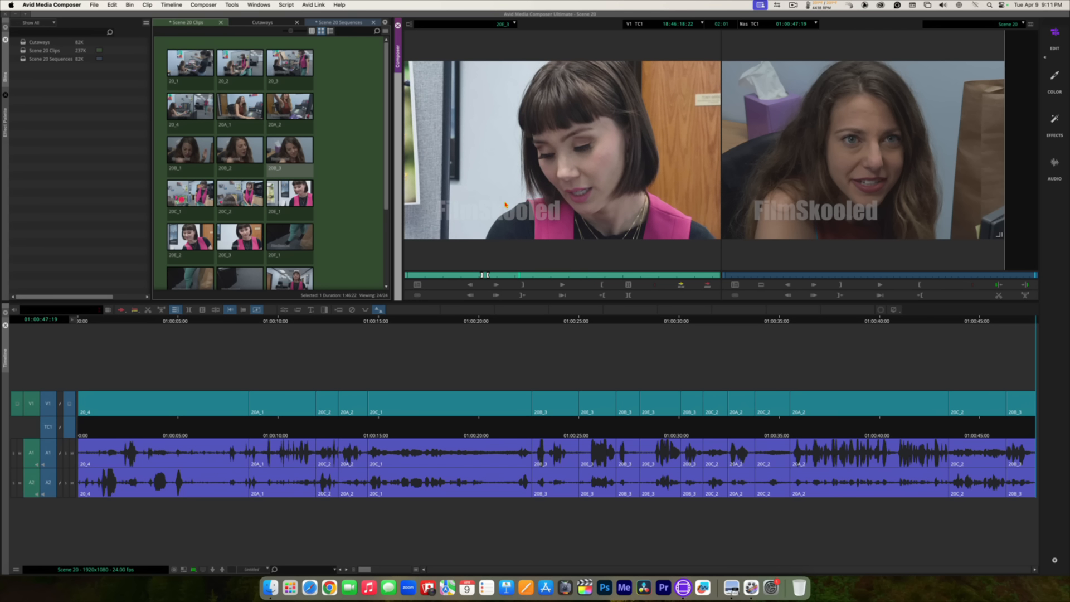
key(j)
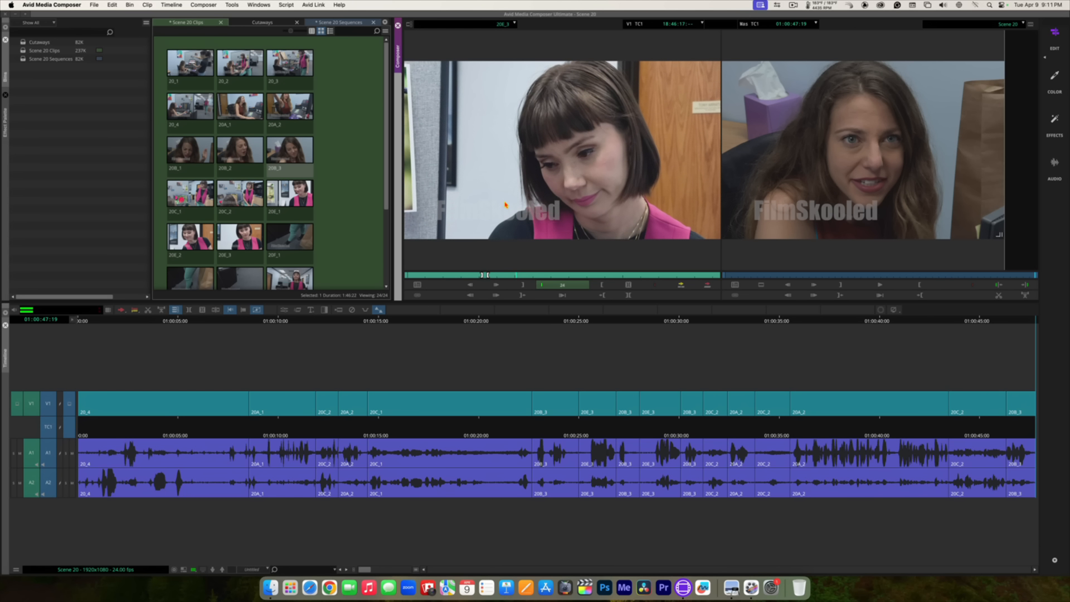
key(k)
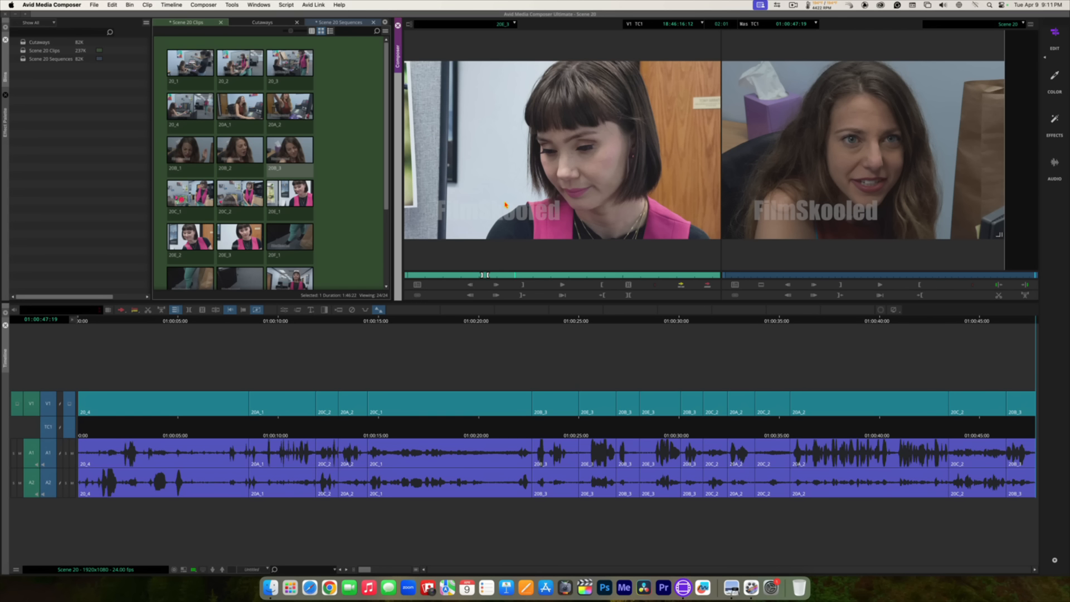
key(l)
key(k)
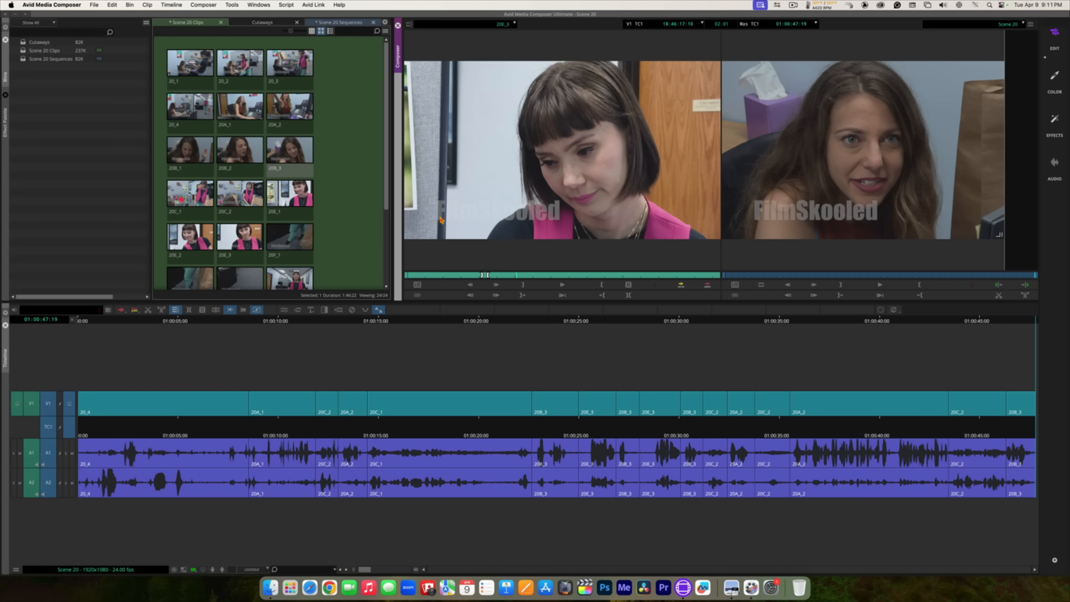
Step: Load source clip 20E_2, scrub to around 18:25:09, and play the take to review the matching line and reaction
click(179, 237)
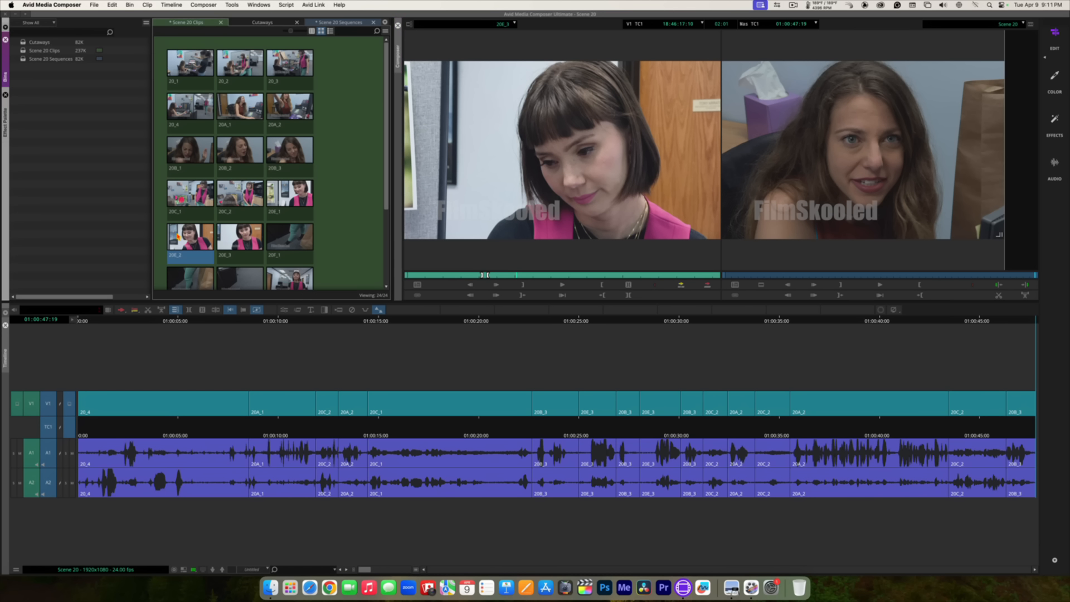
double_click(179, 237)
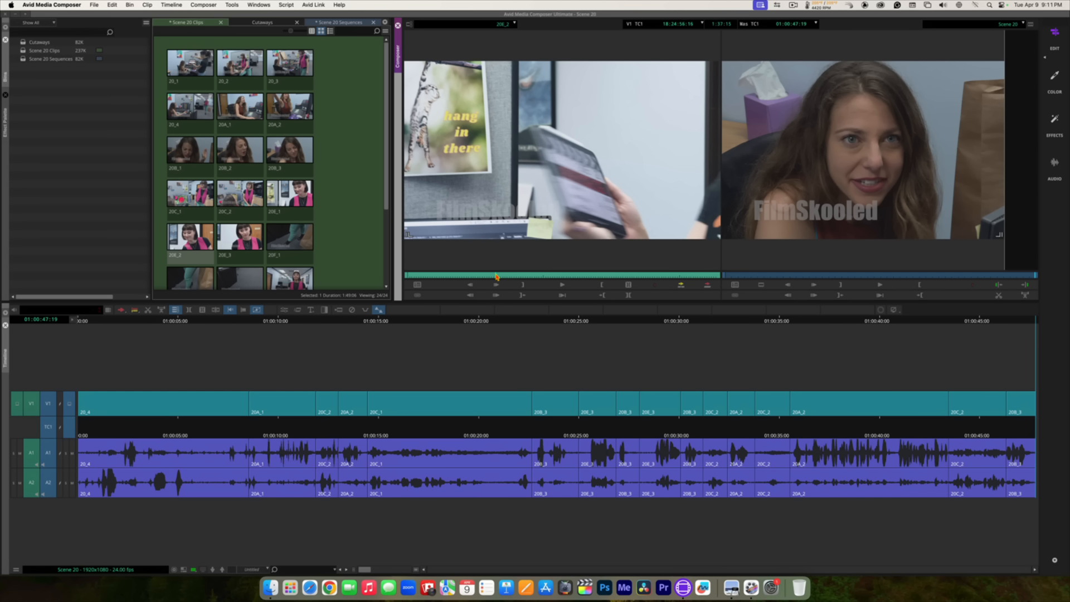
drag(496, 276, 524, 275)
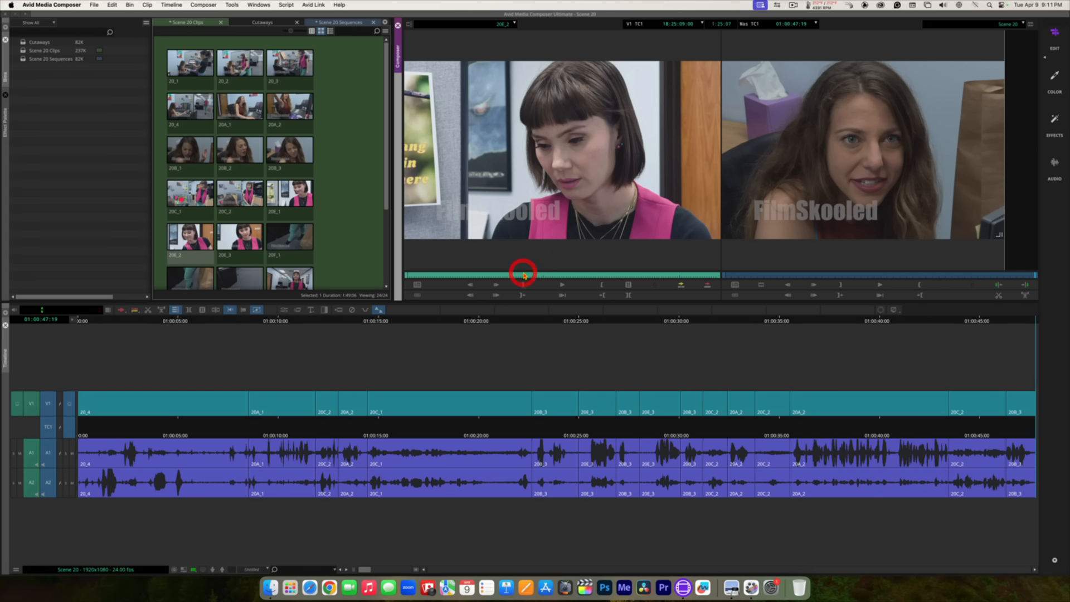
key(space)
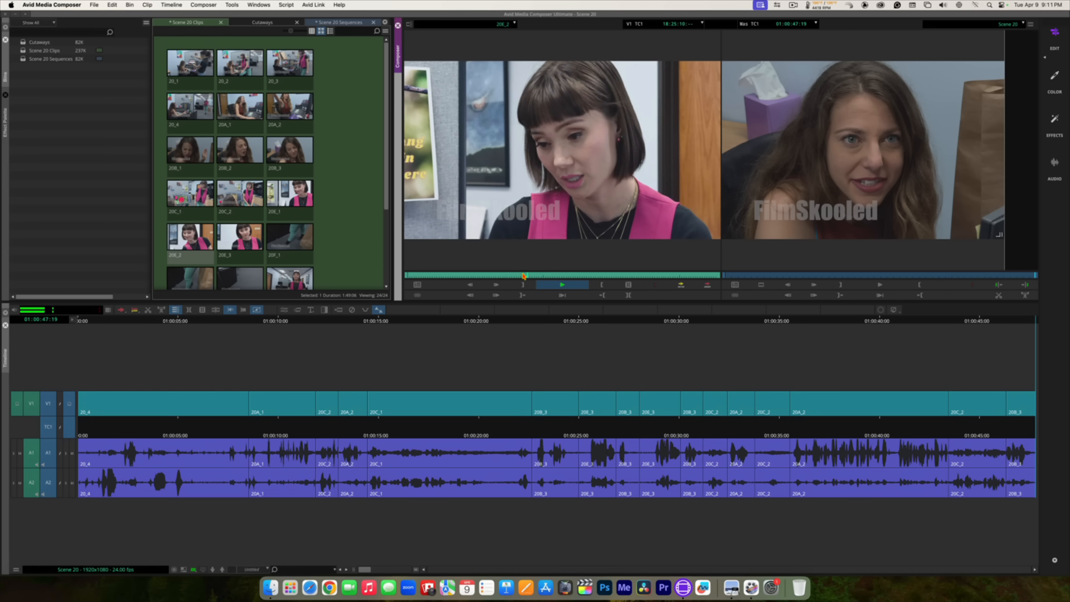
key(l)
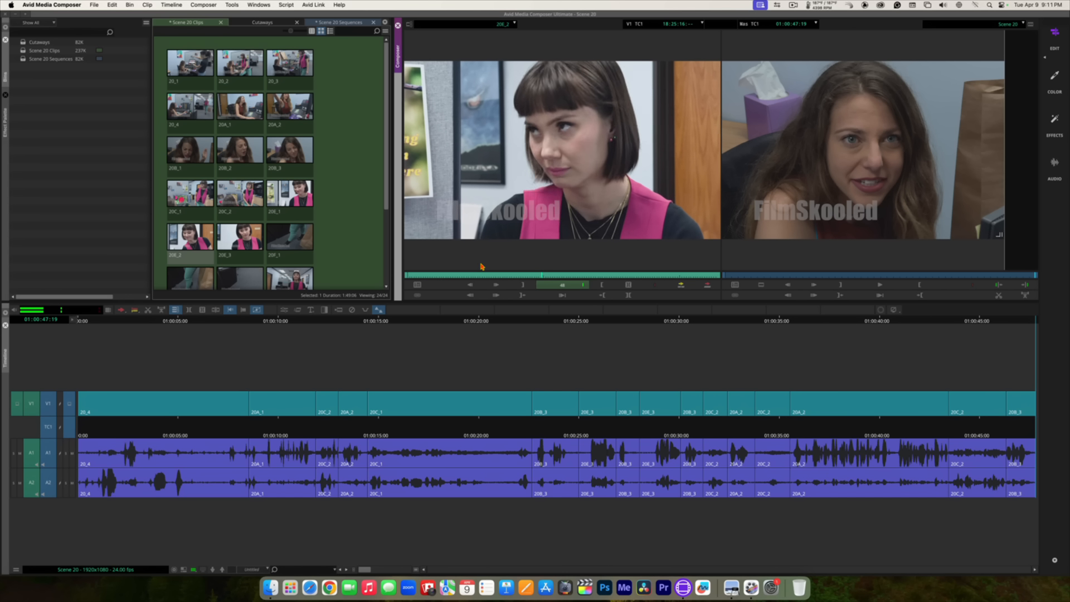
key(space)
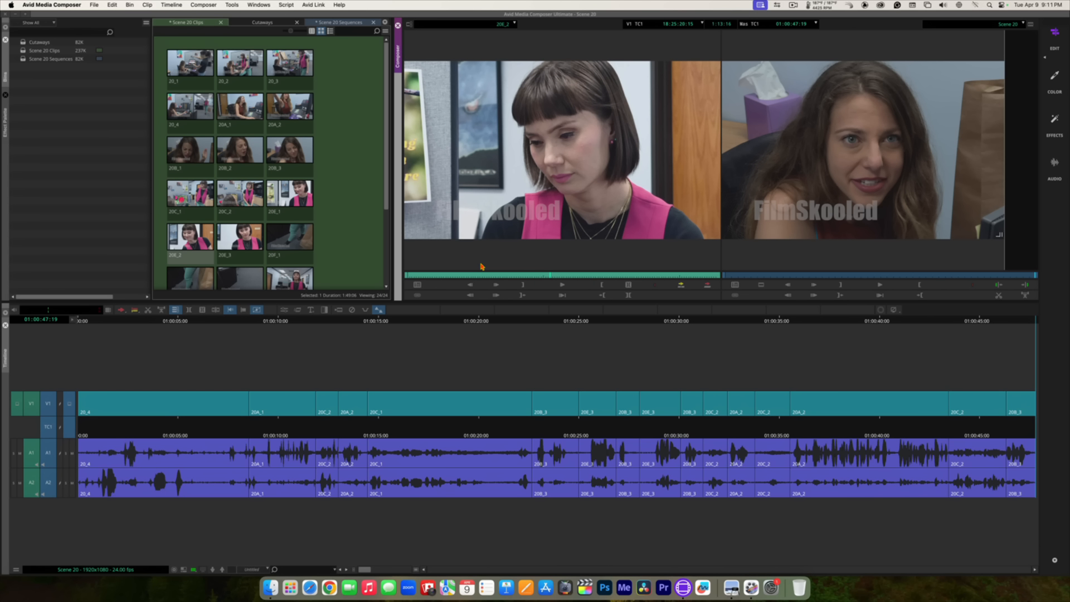
key(space)
key(space)
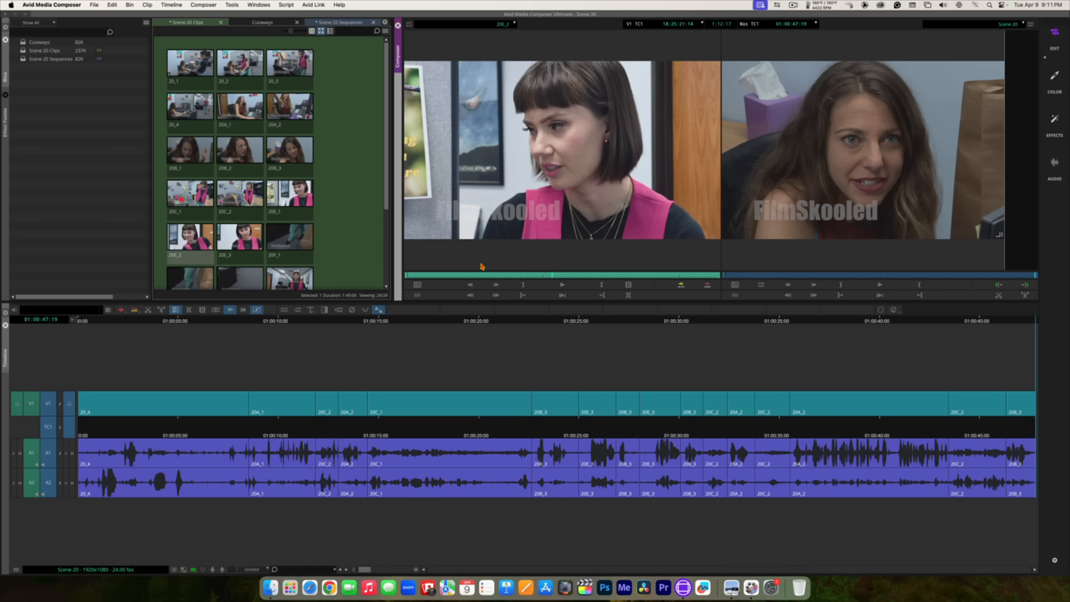
key(space)
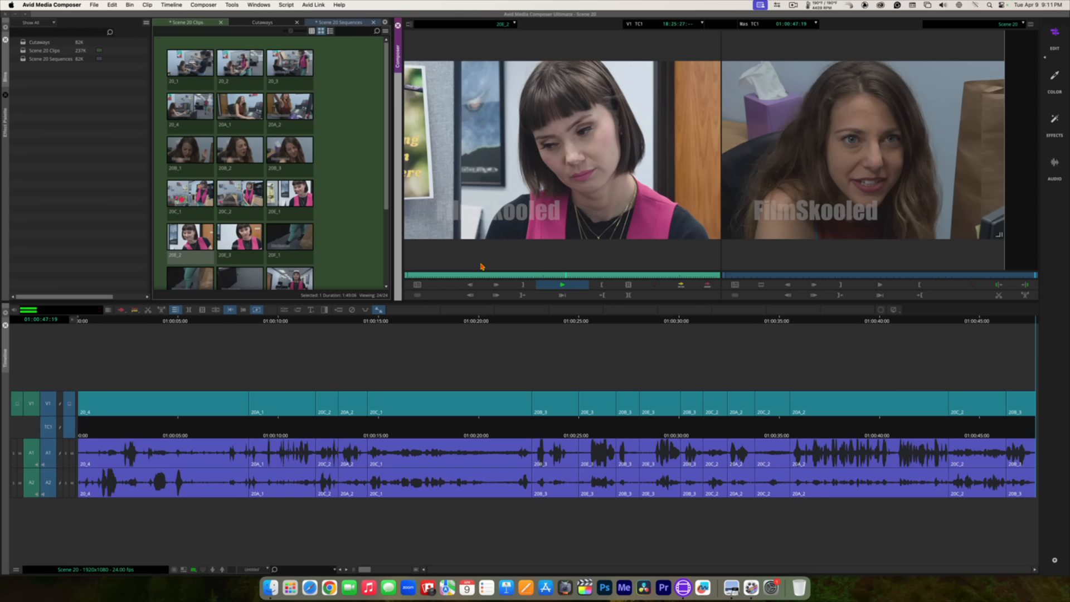
key(space)
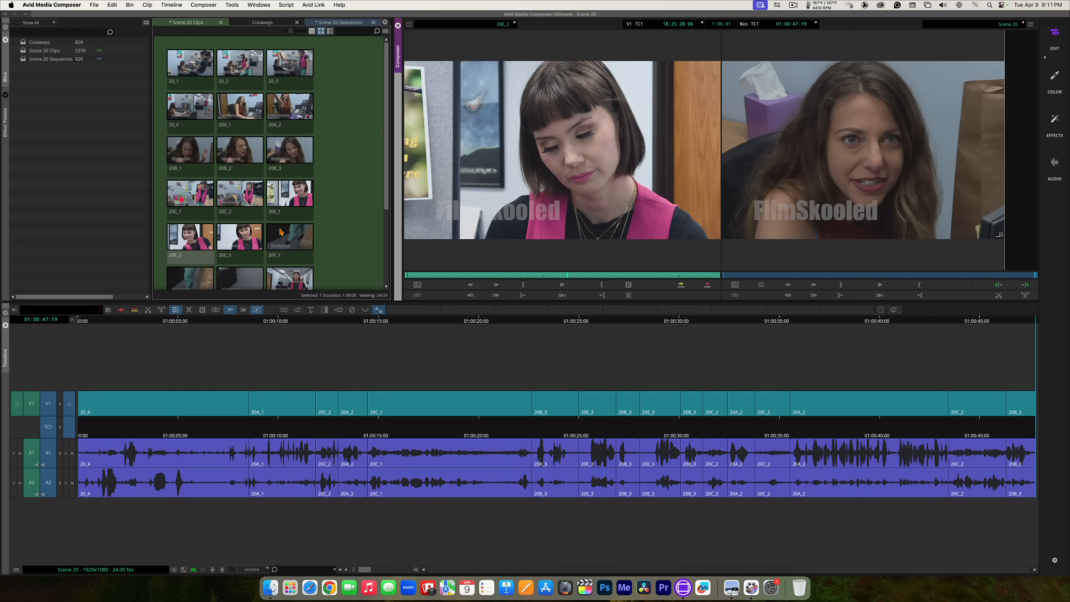
Step: Load source clip 20E_1, scrub toward its middle, and play the take to find a usable reaction
double_click(285, 193)
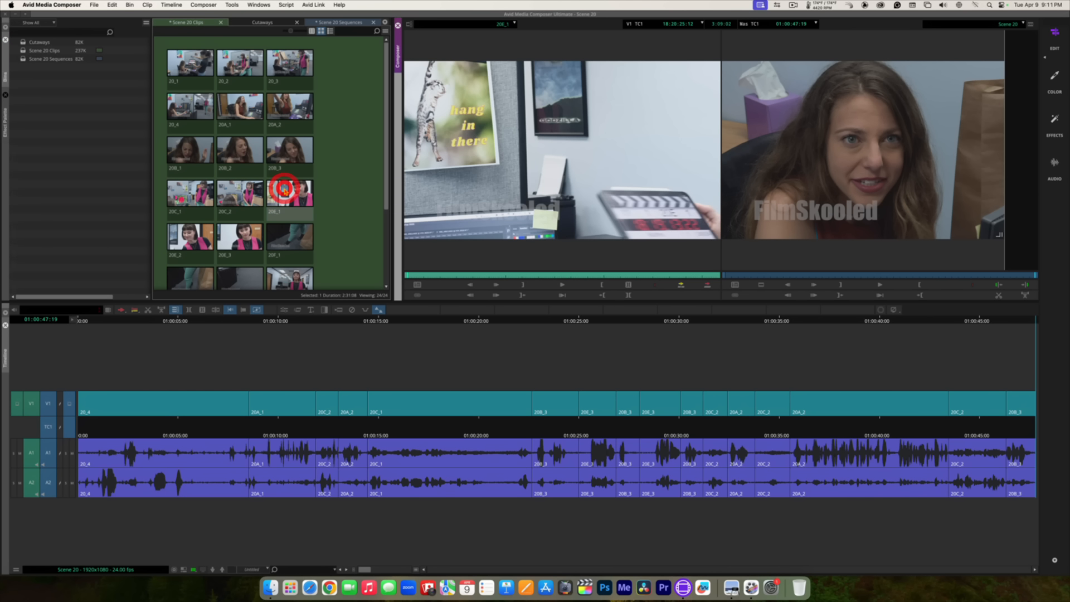
click(517, 275)
drag(518, 275, 538, 276)
key(space)
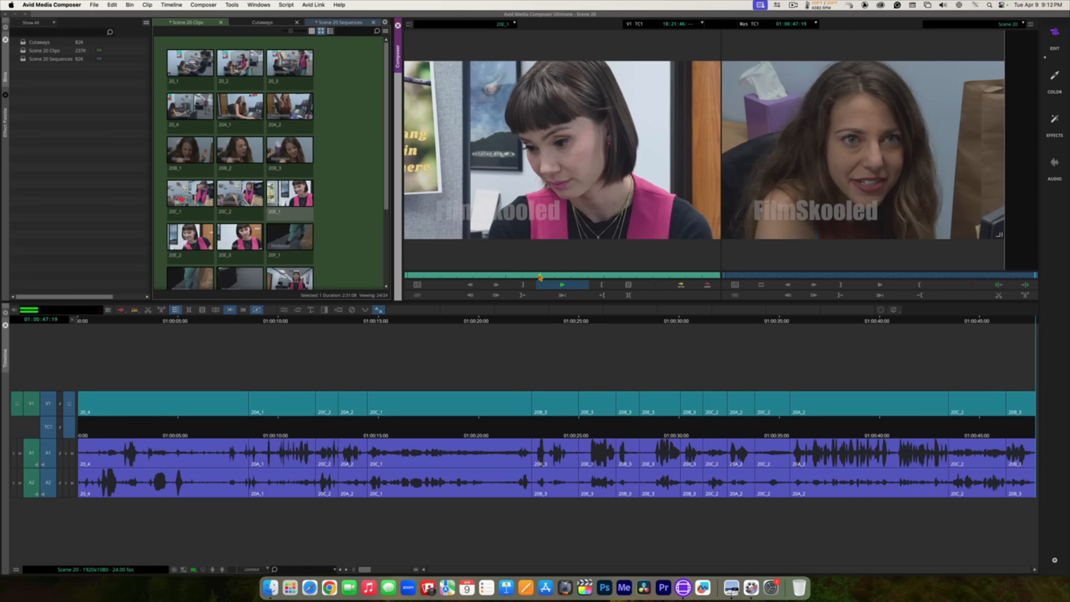
key(l)
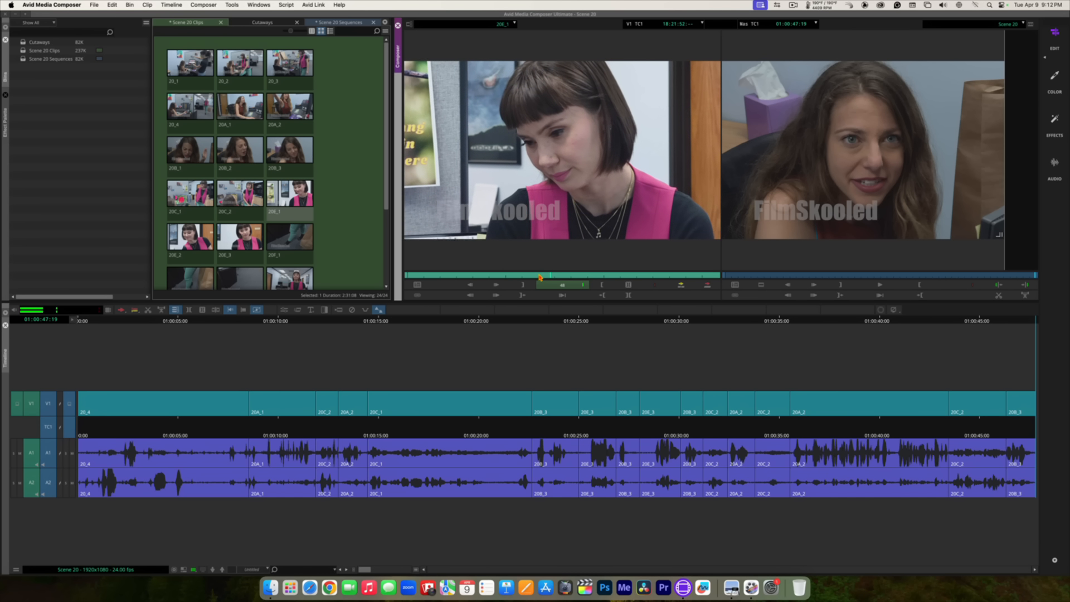
key(space)
key(space)
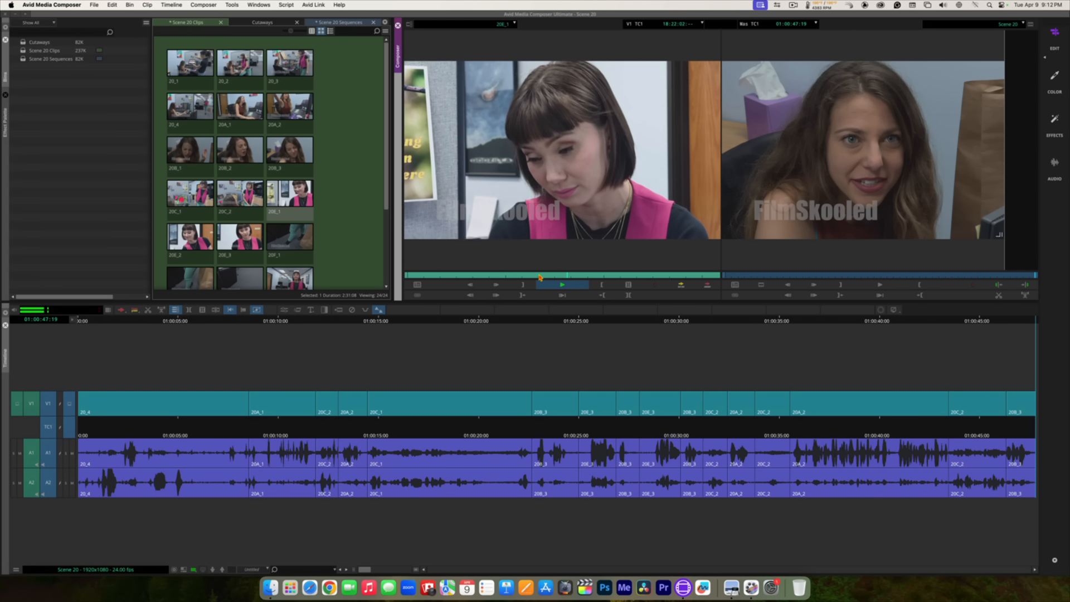
key(space)
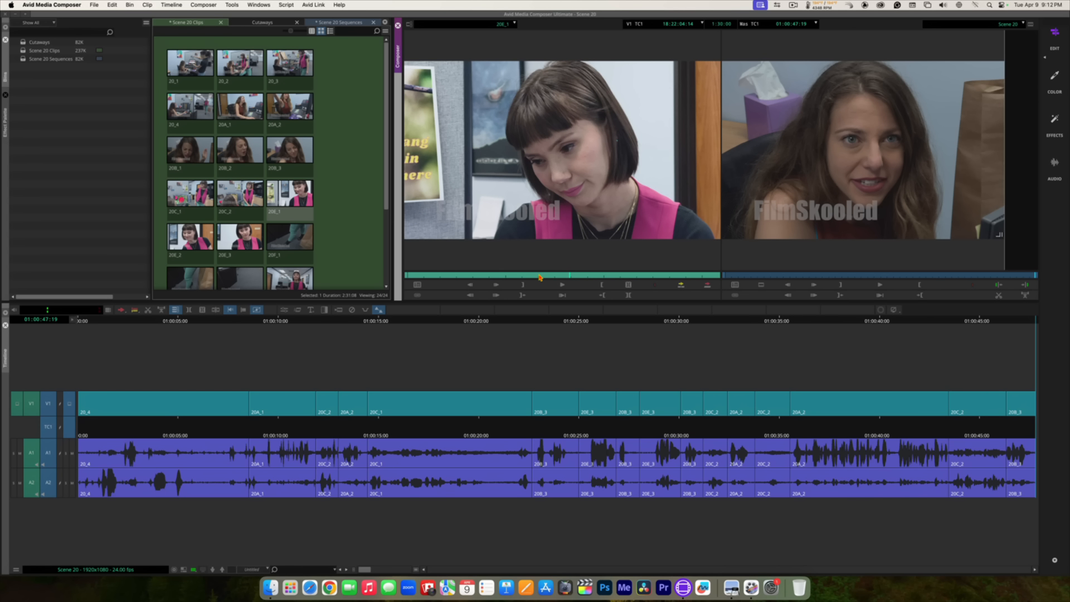
Step: Step back through 20E_1 frame by frame to the start of the reaction and mark an In point at 18:22:03:19
key(Left)
key(Left)
key(Left)
key(Left)
key(Left)
key(Left)
key(Left)
key(Left)
key(Left)
key(Left)
key(Left)
key(Left)
key(Left)
key(Left)
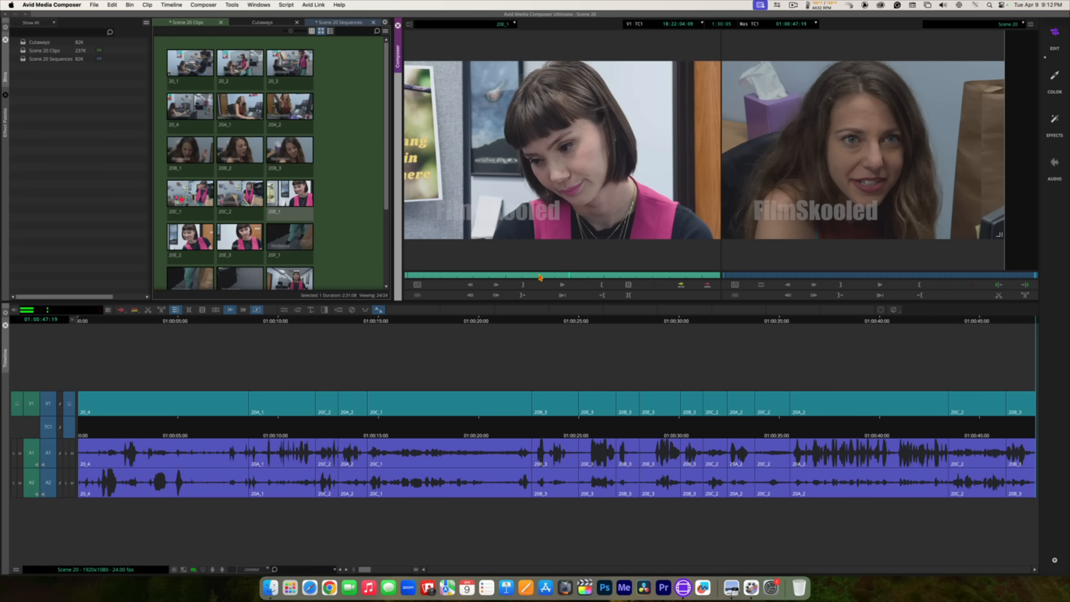
key(Left)
key(Left)
key(Left)
key(Left)
key(Left)
key(Left)
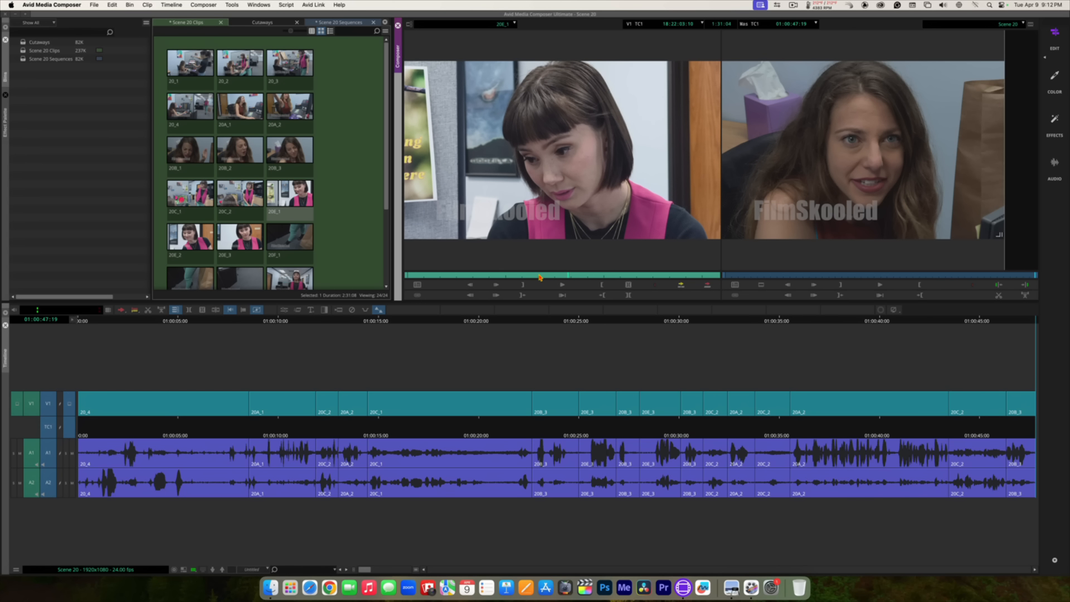
key(Right)
key(Right)
key(Right)
key(Right)
key(Right)
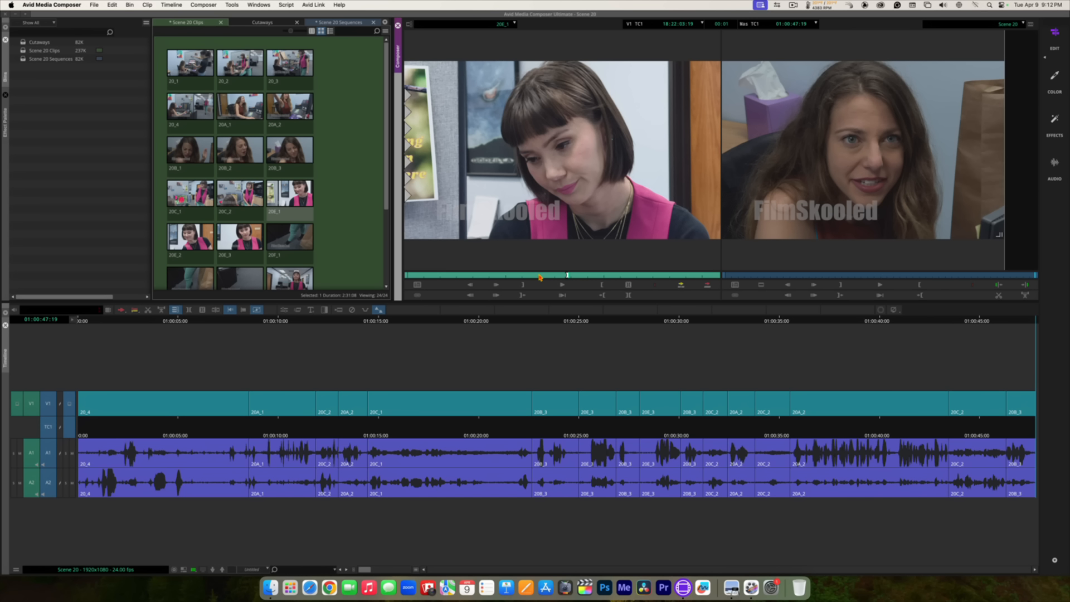
Step: Mark an Out point in 20E_1 at 18:22:04:08 and play the shot from In to Out to check it
key(space)
key(space)
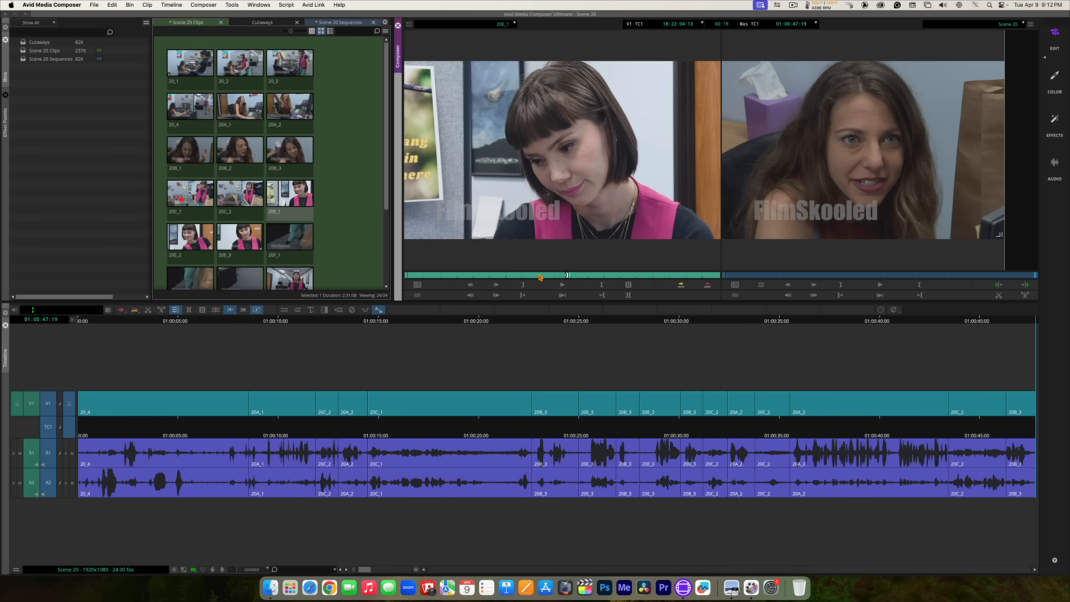
key(Left)
key(Left)
key(Left)
key(Left)
key(Left)
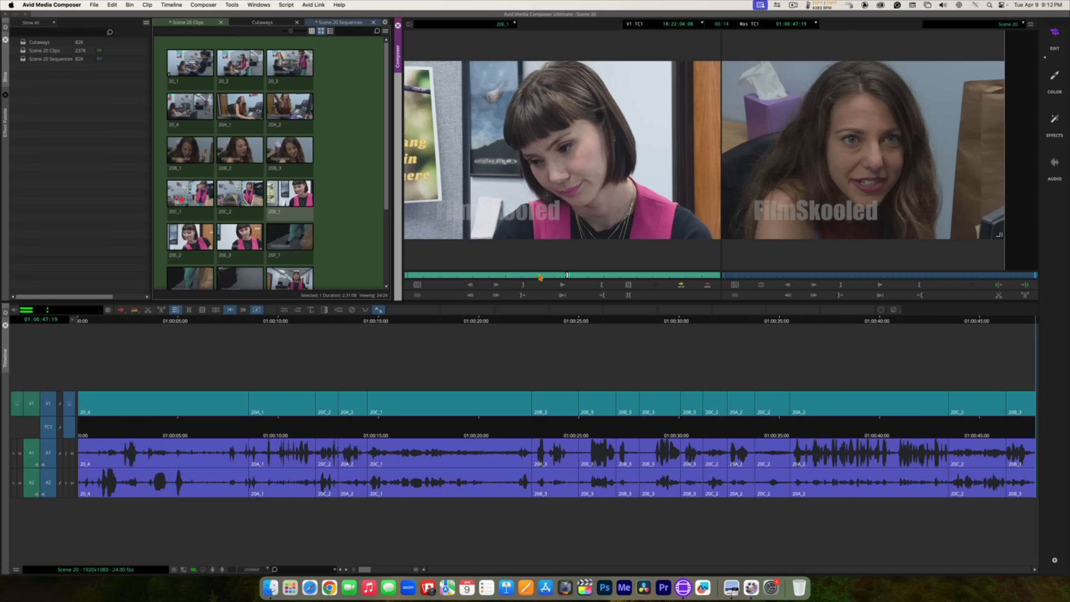
key(o)
click(568, 294)
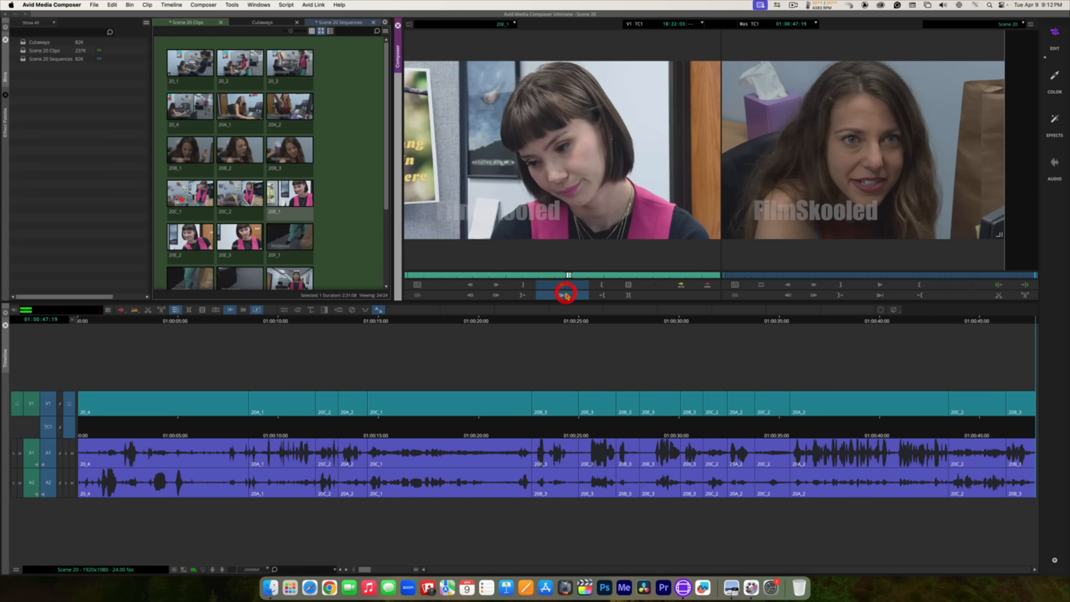
click(566, 296)
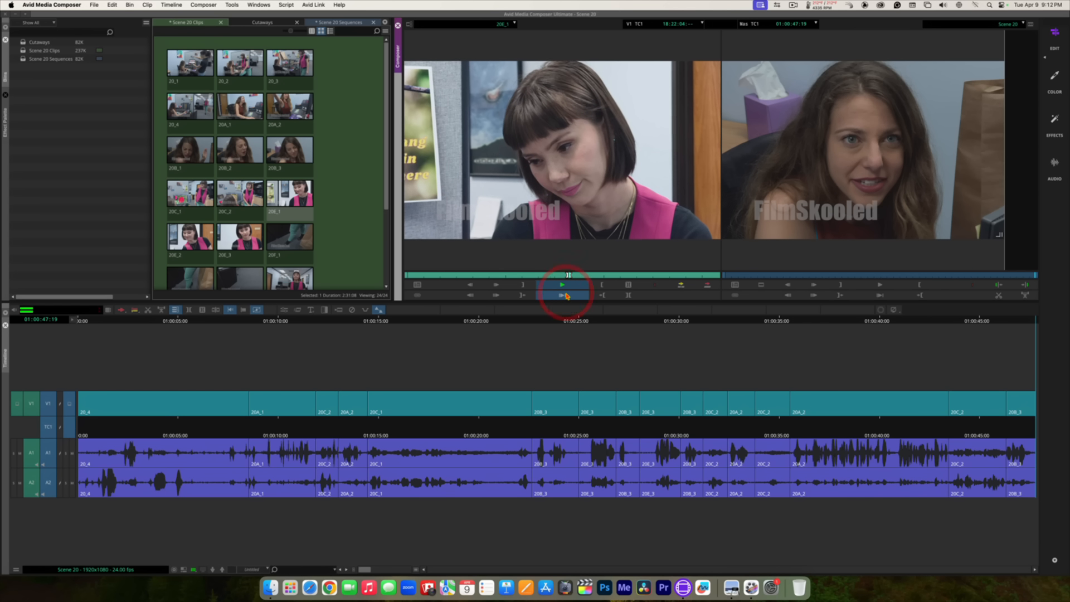
click(567, 296)
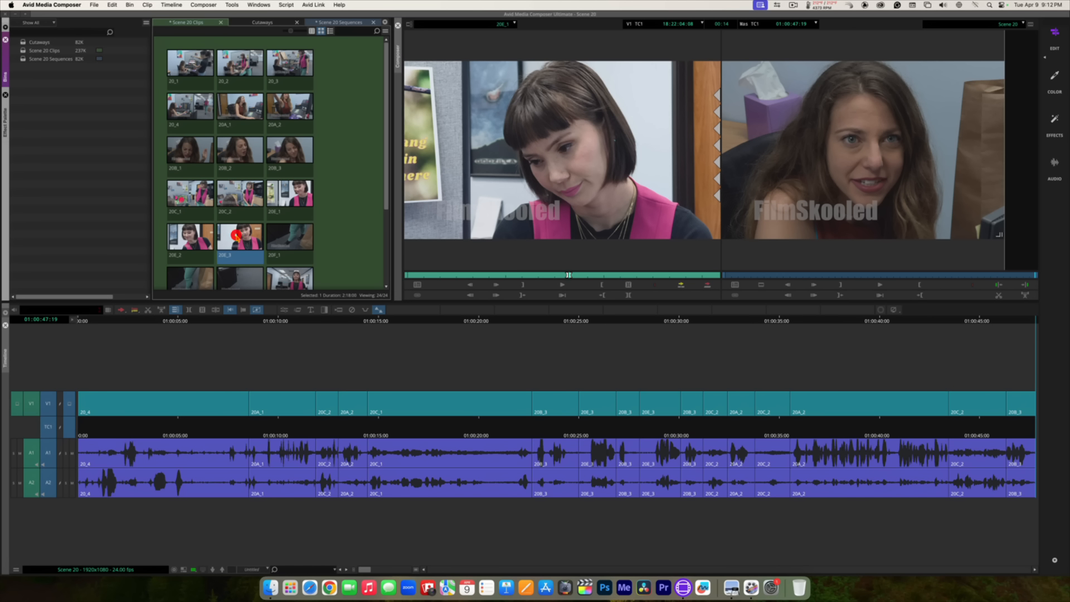
Step: Load source clip 20E_3 and play it back and forth around 18:46:17 to look for a usable reaction
double_click(240, 238)
click(562, 190)
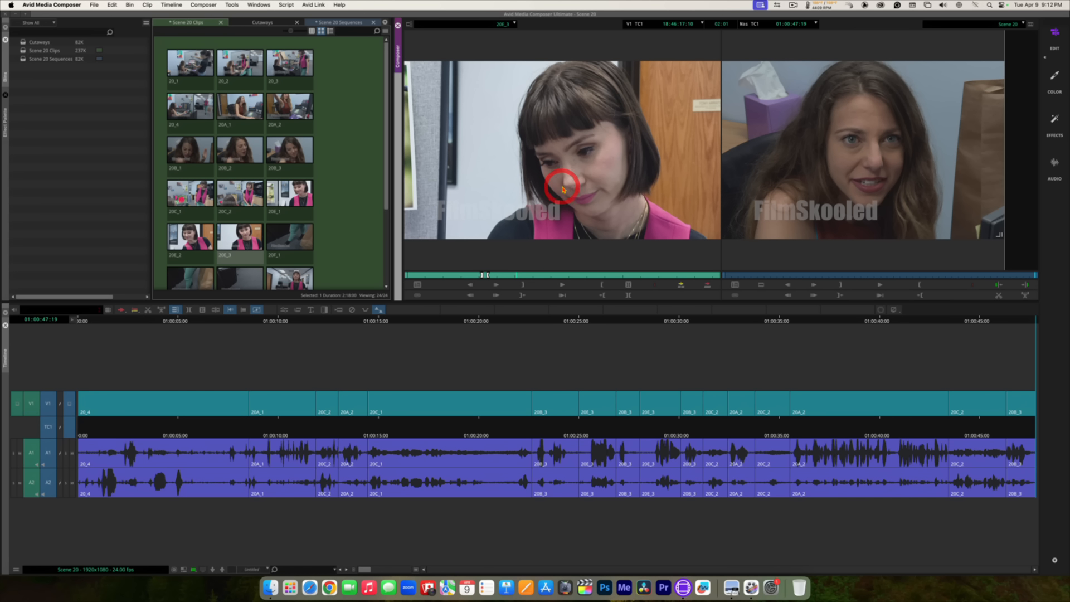
key(space)
key(space)
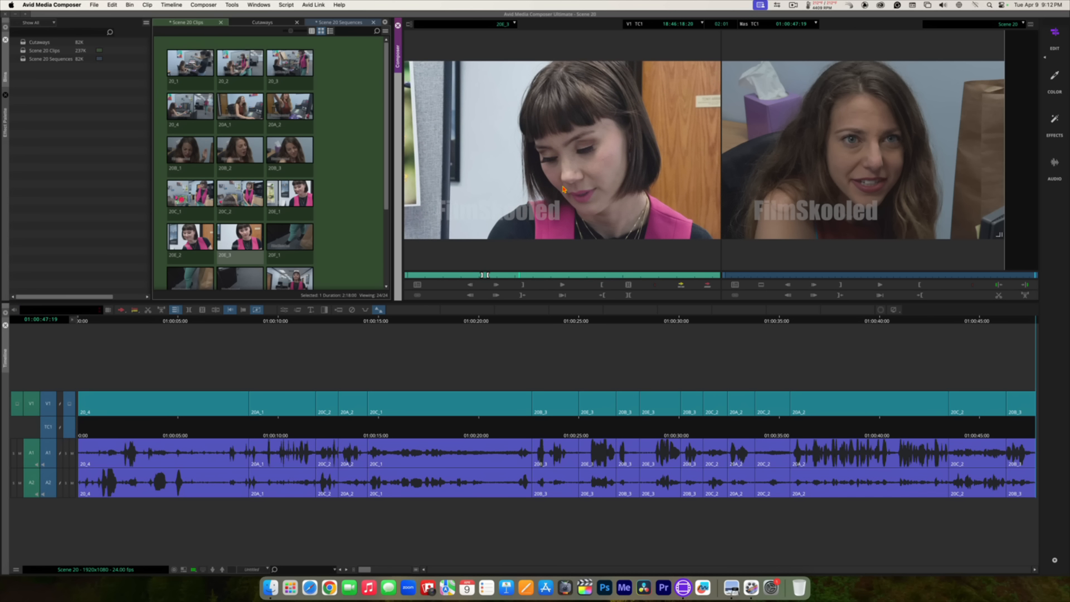
key(j)
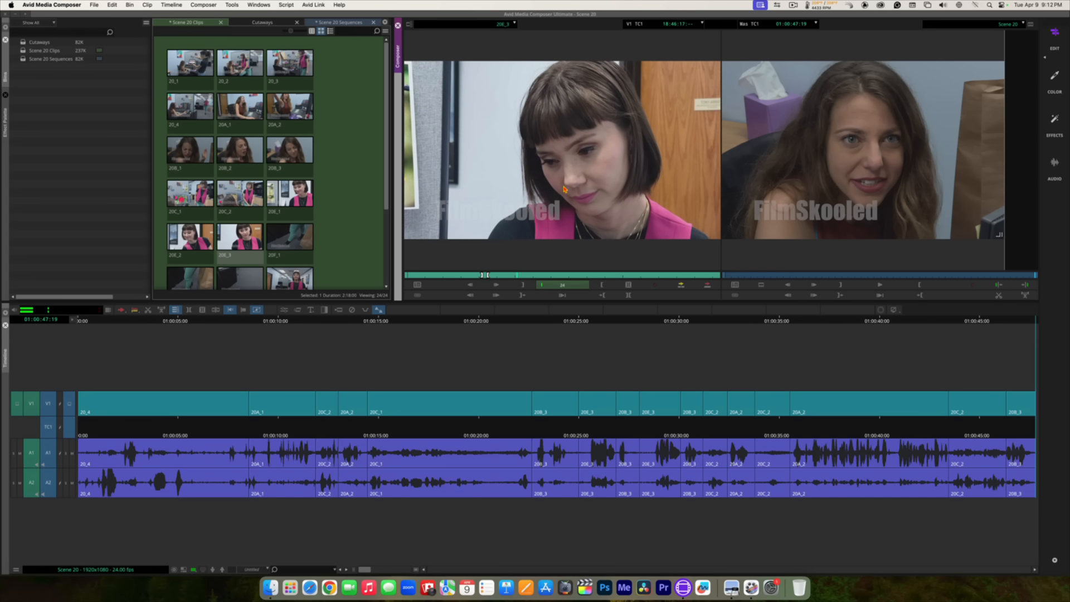
key(k)
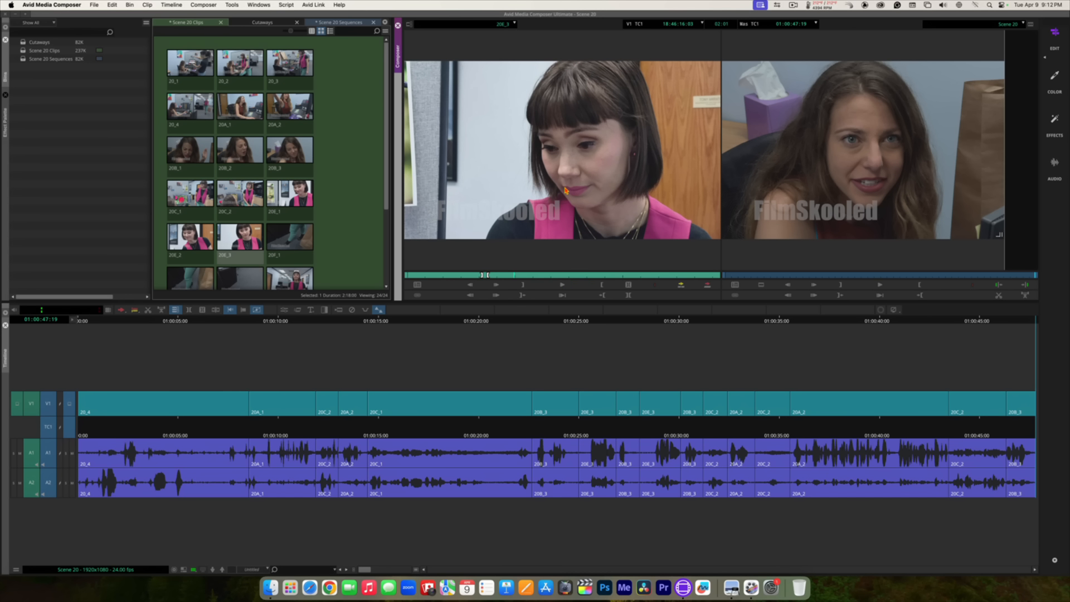
key(l)
key(k)
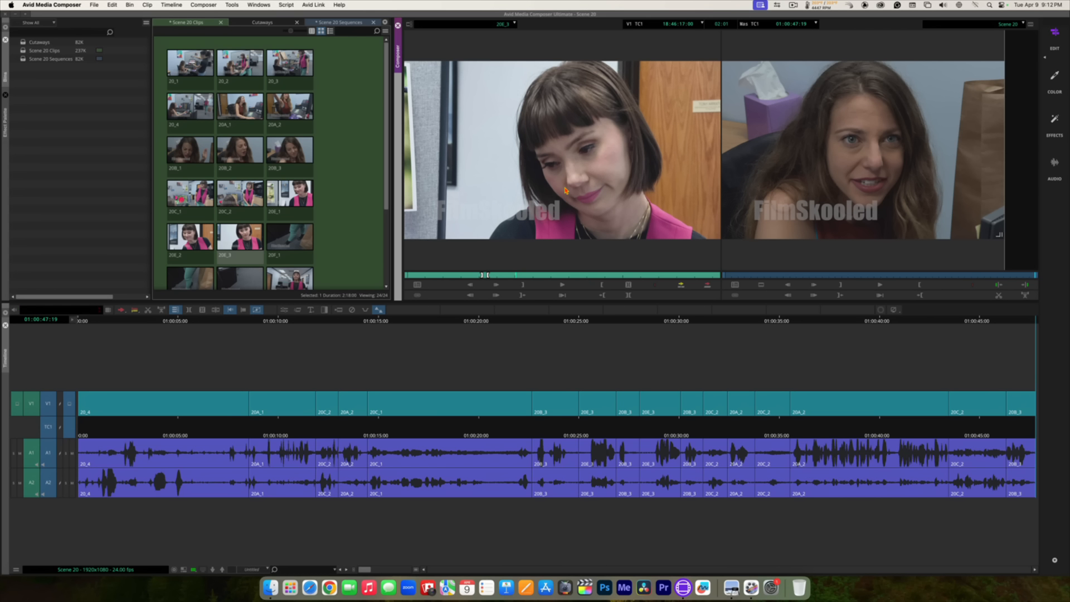
key(j)
key(k+l)
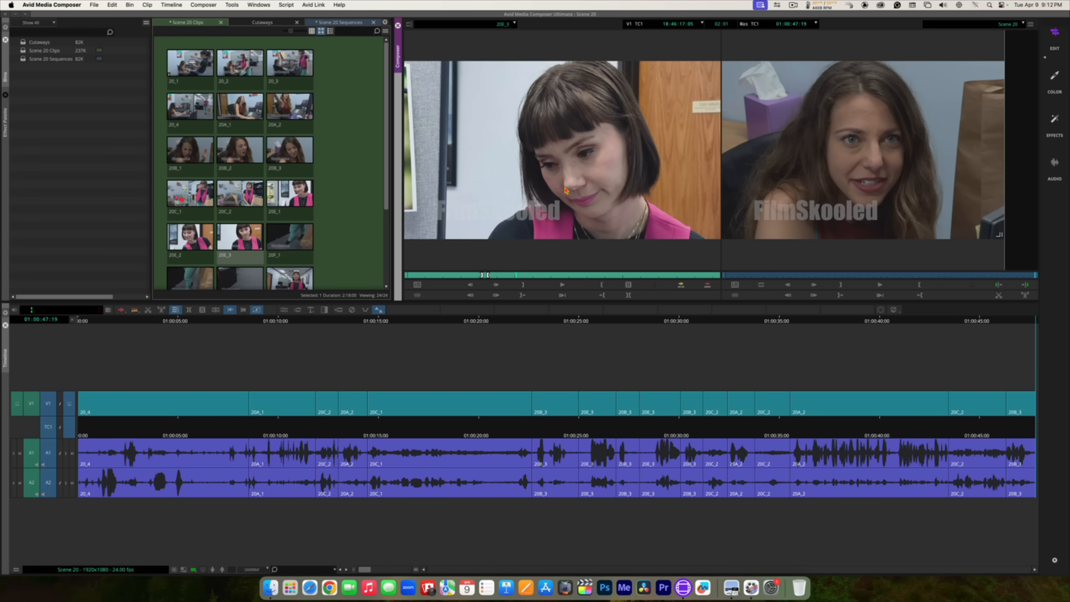
key(l)
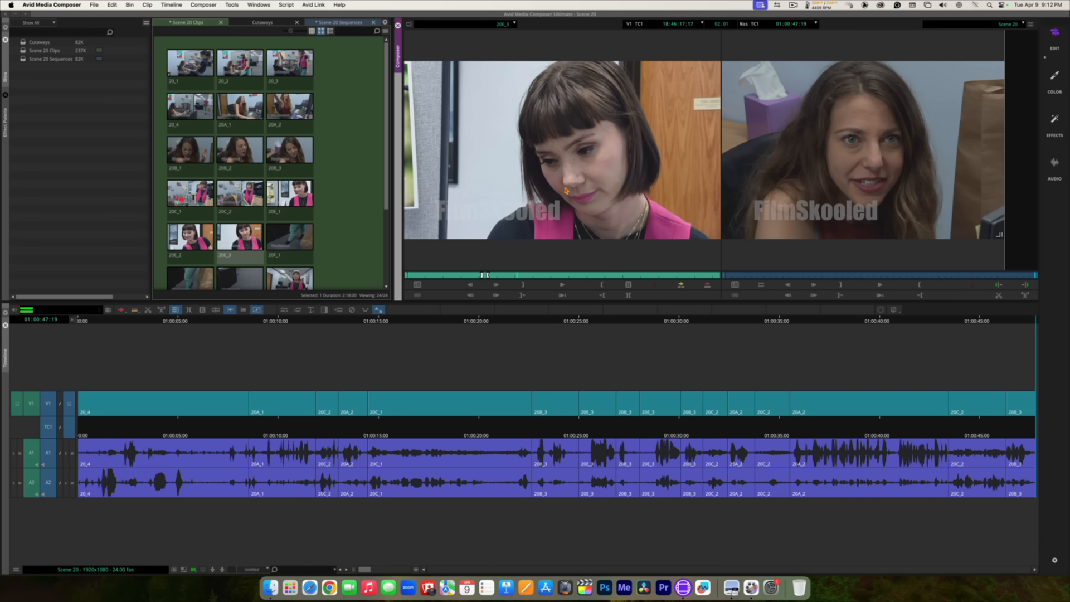
Step: Load source clip 20E_2, review the reaction around 18:25:26, and mark an In point at 18:25:26:07
double_click(181, 243)
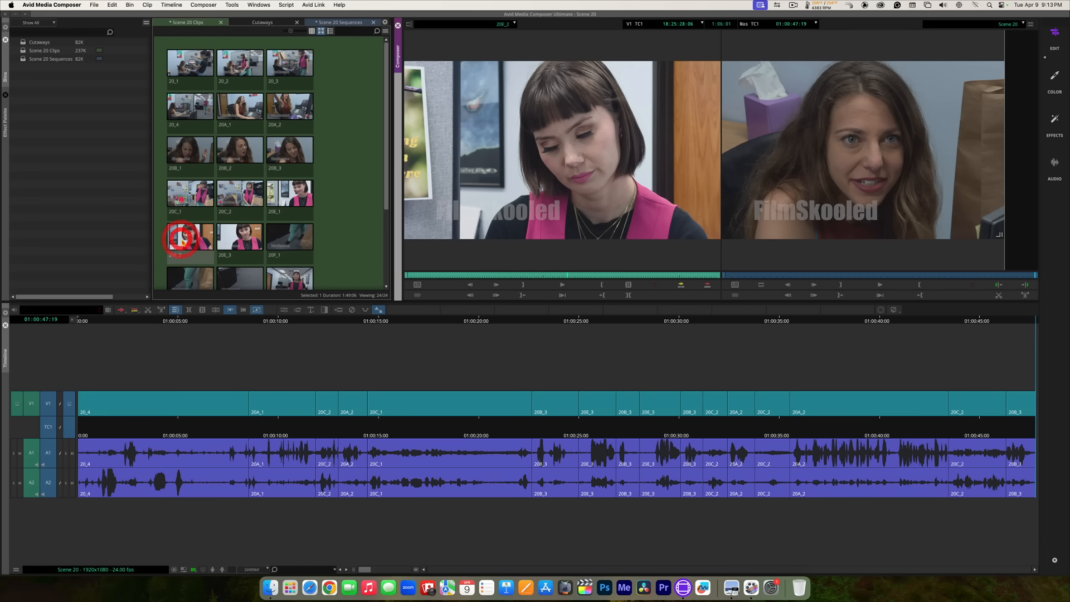
click(557, 276)
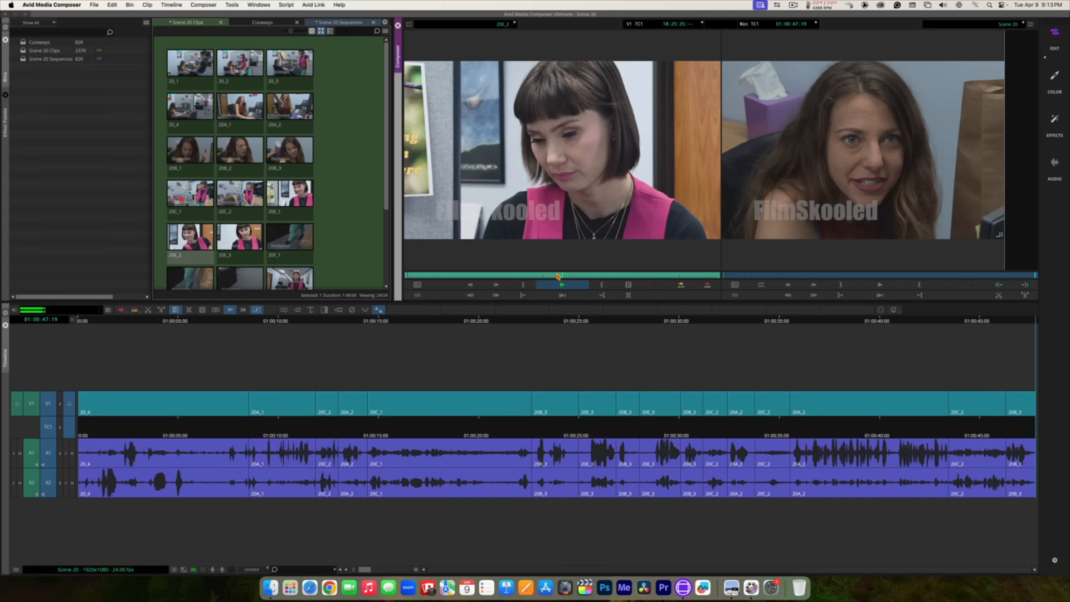
key(space)
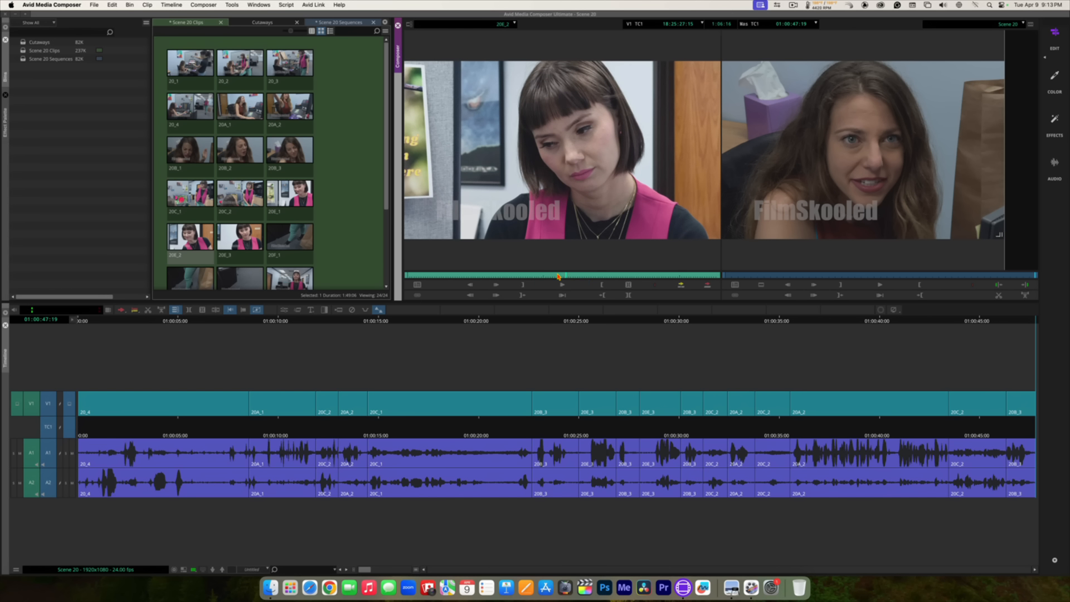
key(j)
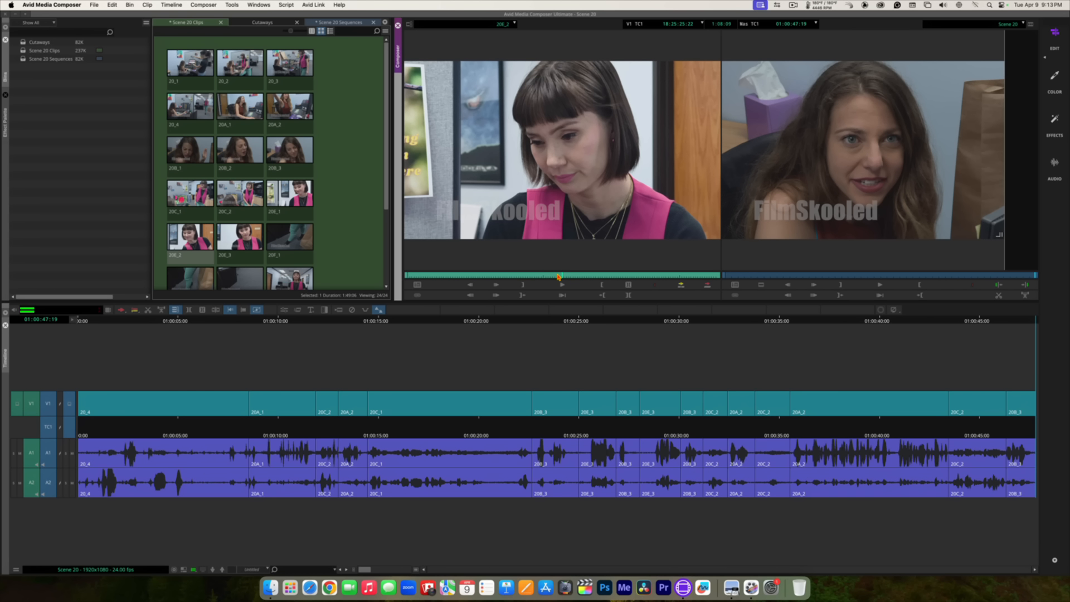
key(k+l)
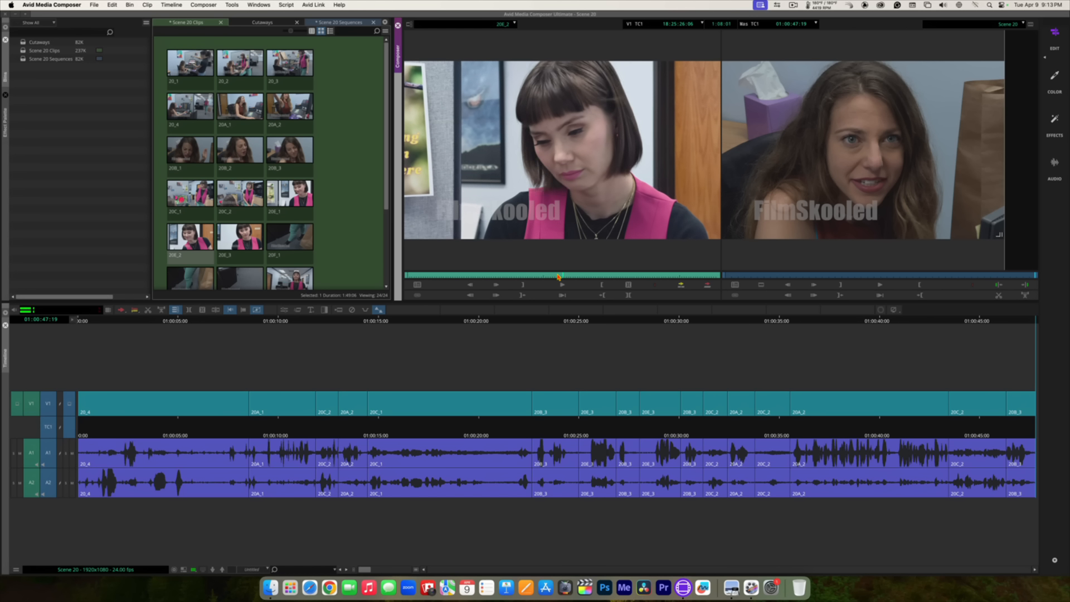
key(k+j)
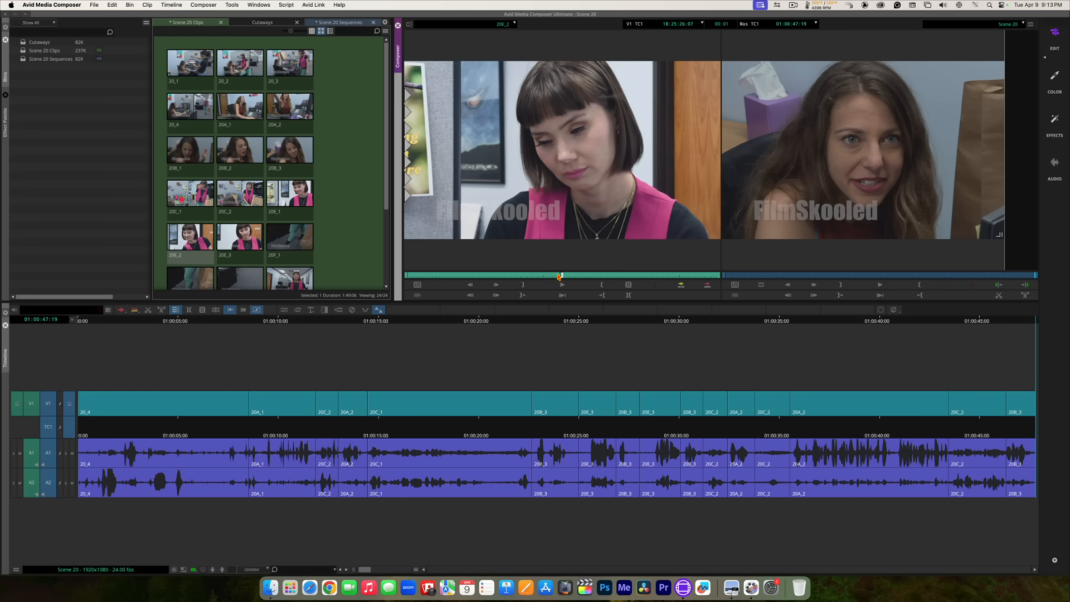
Step: Mark an Out point in 20E_2 at 18:25:27:10, play the shot from In to Out, and splice it onto the end of the sequence
key(k+l)
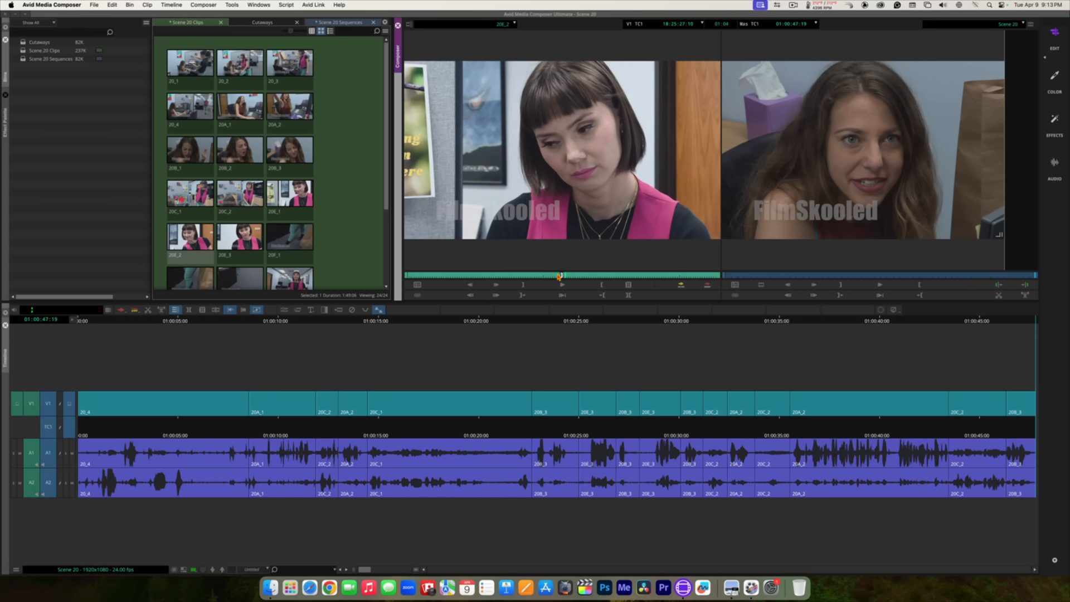
key(k+j)
click(563, 295)
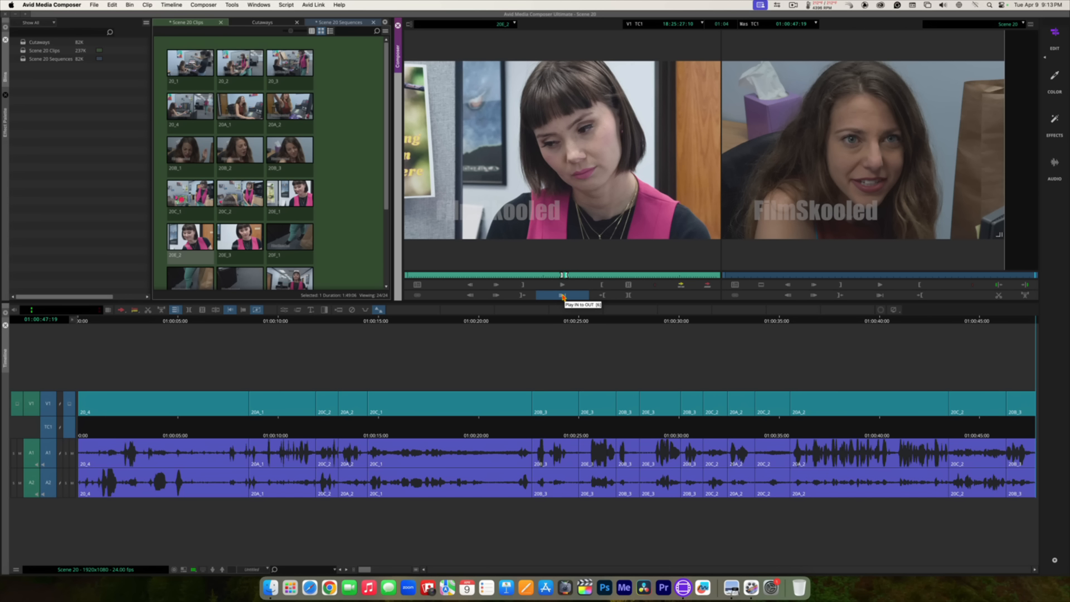
click(681, 286)
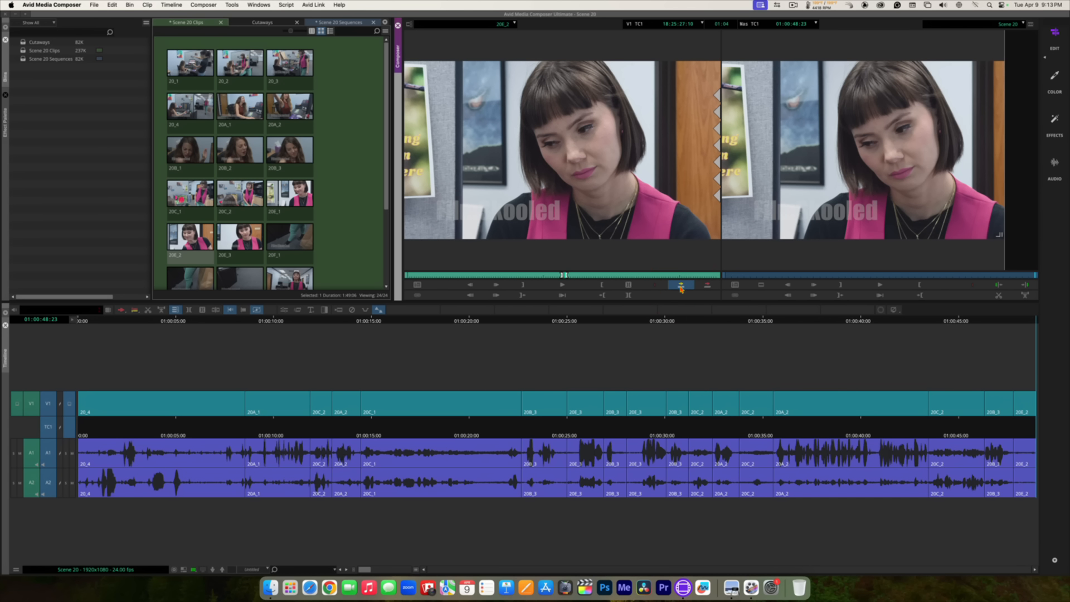
Step: Reload recent source clip 20B_3 and play on from its previous Out point to review the following line
click(480, 26)
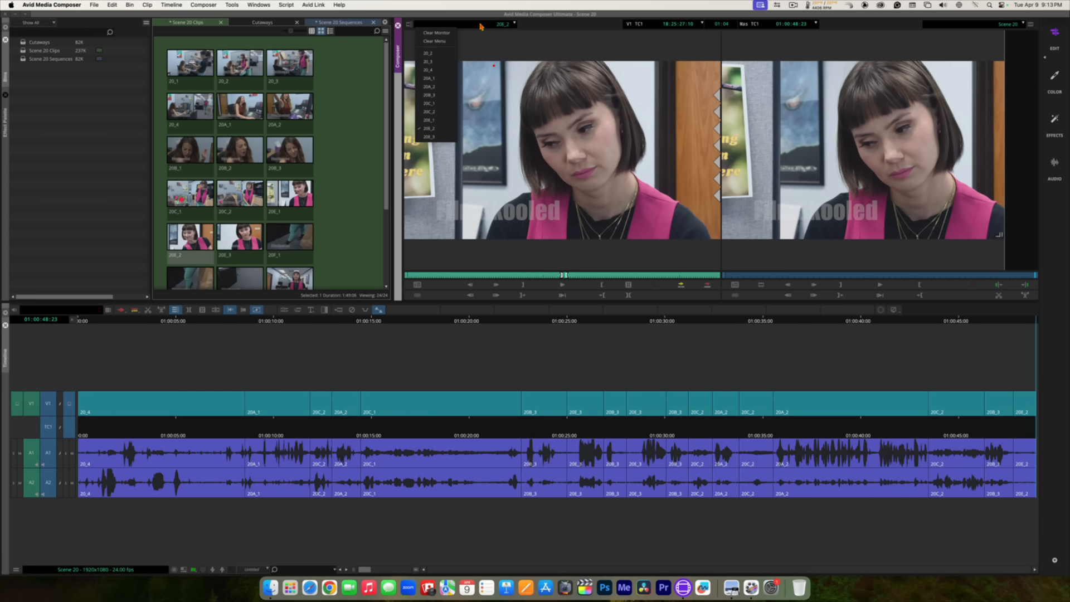
click(441, 95)
click(522, 166)
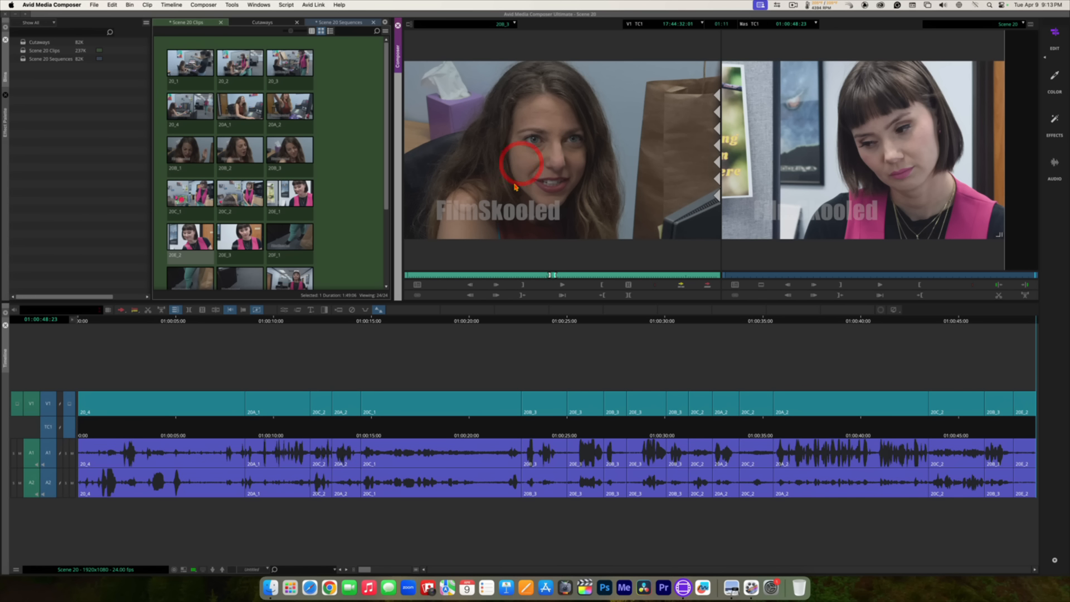
key(space)
key(space)
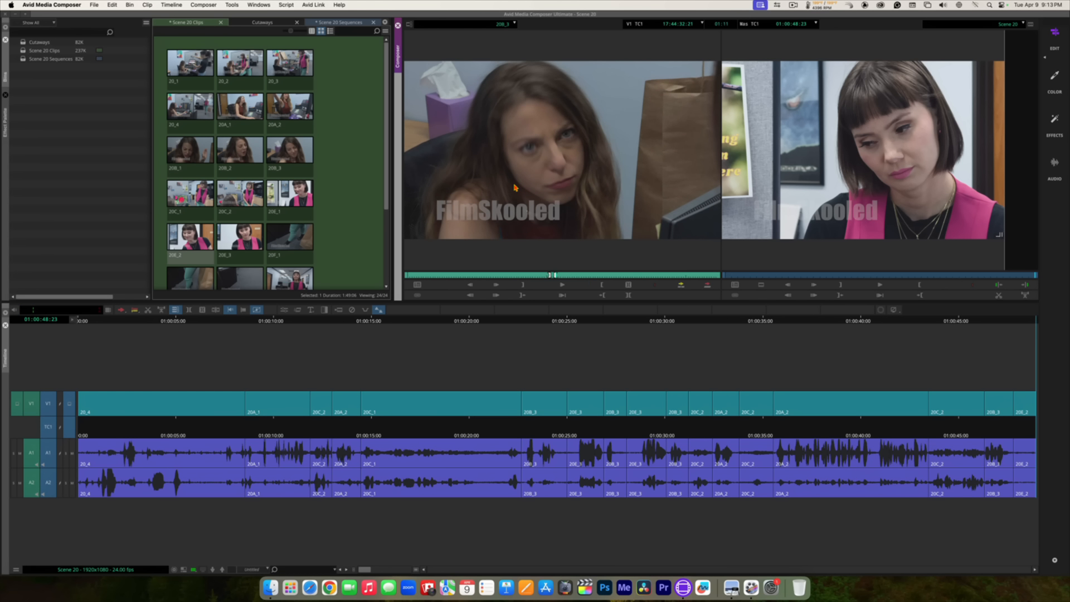
Step: Step through 20B_3 frame by frame to the start of the line and mark an In point at 17:44:32:13
key(Left)
key(Left)
key(Left)
key(Left)
key(Left)
key(Right)
key(Right)
key(Right)
key(Right)
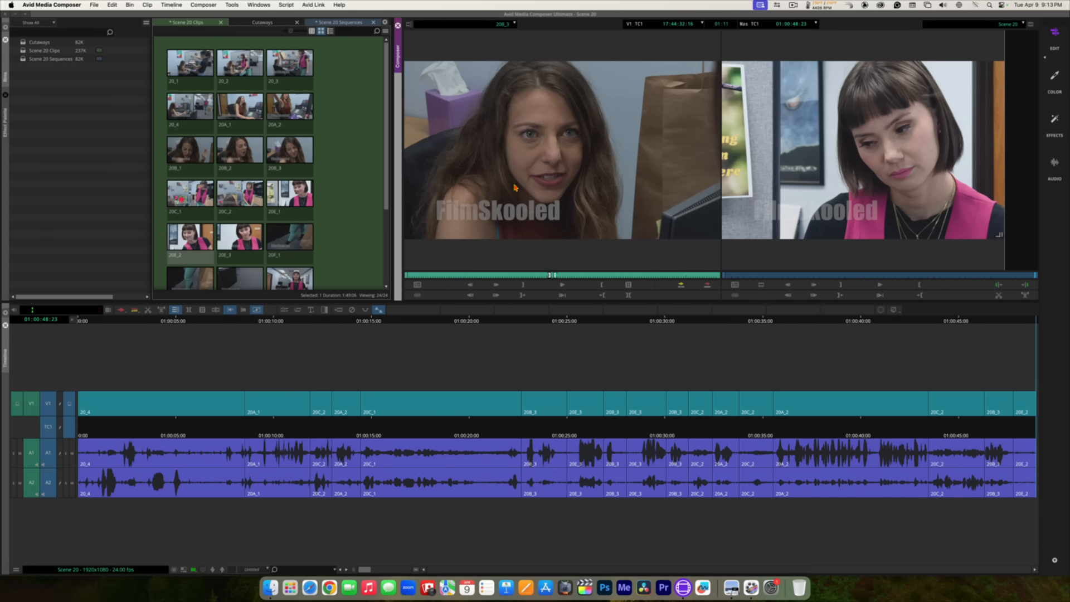
key(Left)
key(Left)
key(Left)
key(Left)
key(Left)
key(Left)
key(Left)
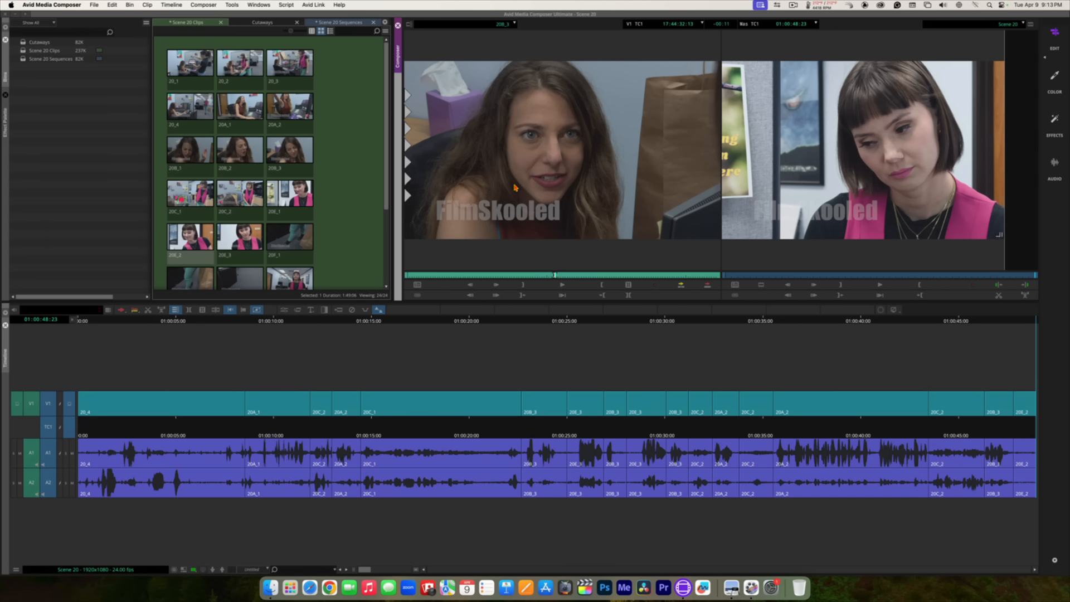
Step: Mark an Out point in 20B_3 at 17:44:34:15 and splice the shot onto the end of the sequence
key(space)
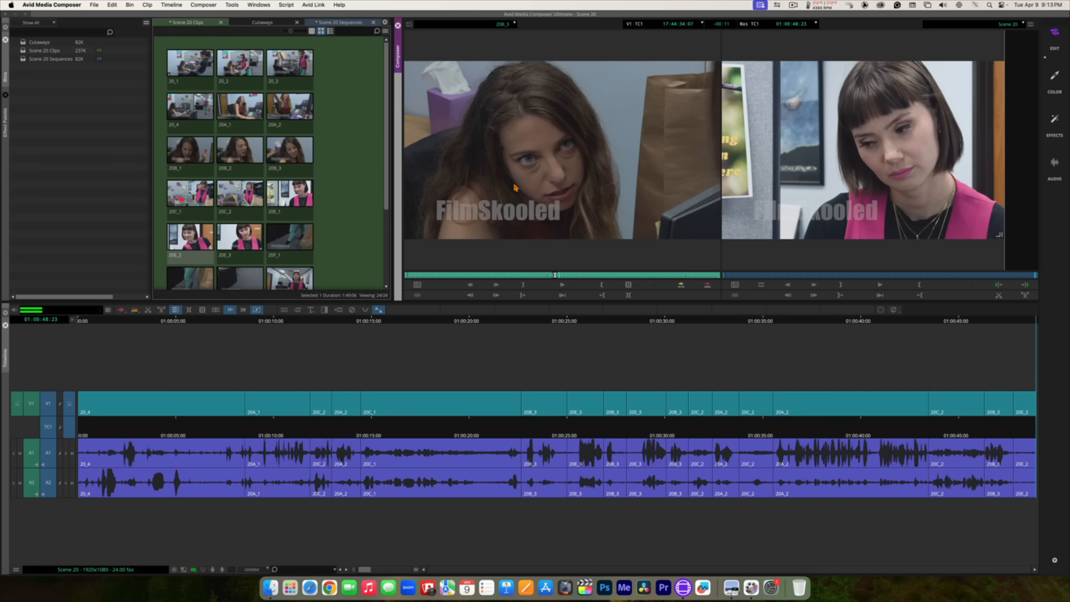
key(k)
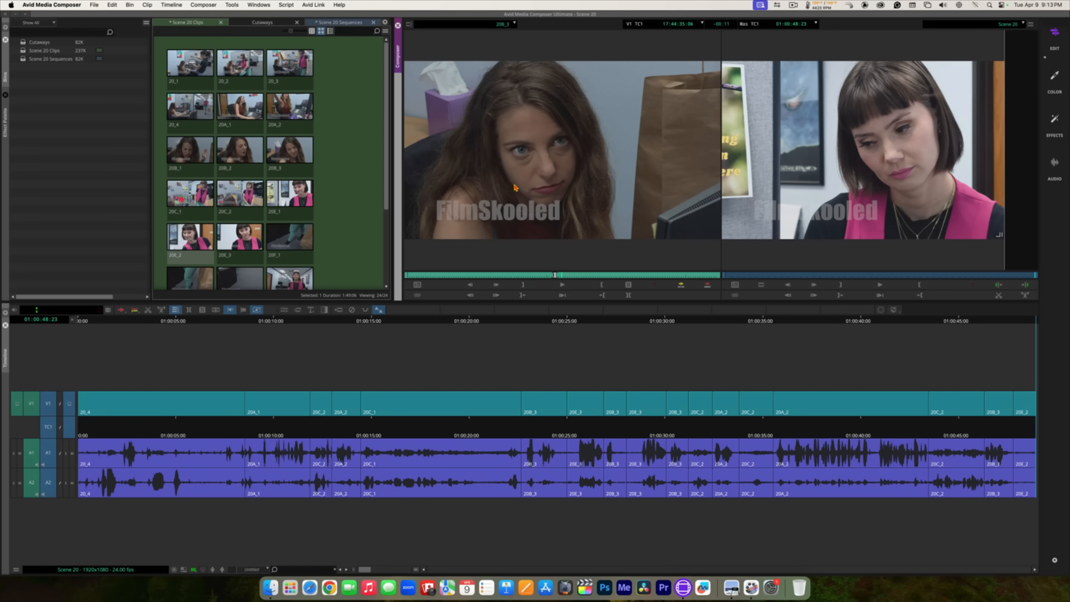
key(j)
key(k)
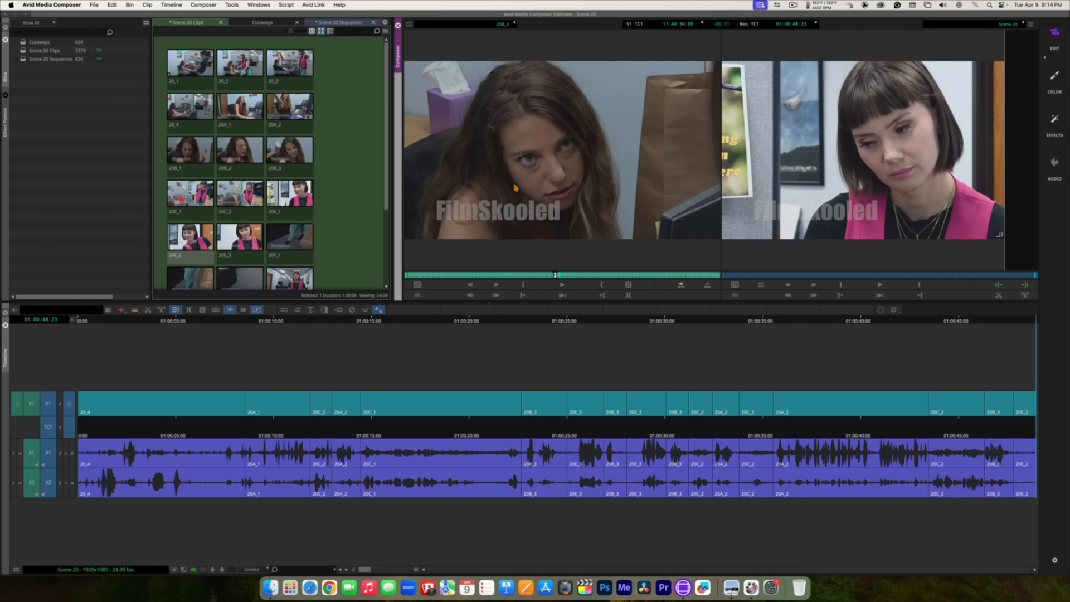
key(Right)
key(Right)
key(Right)
key(Right)
key(Right)
key(Right)
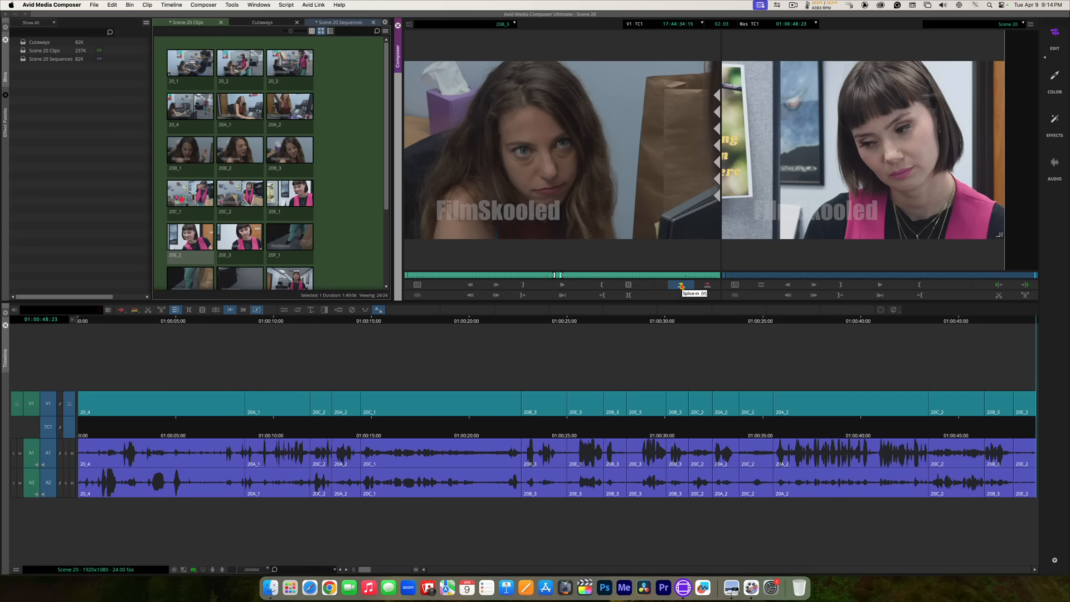
click(681, 286)
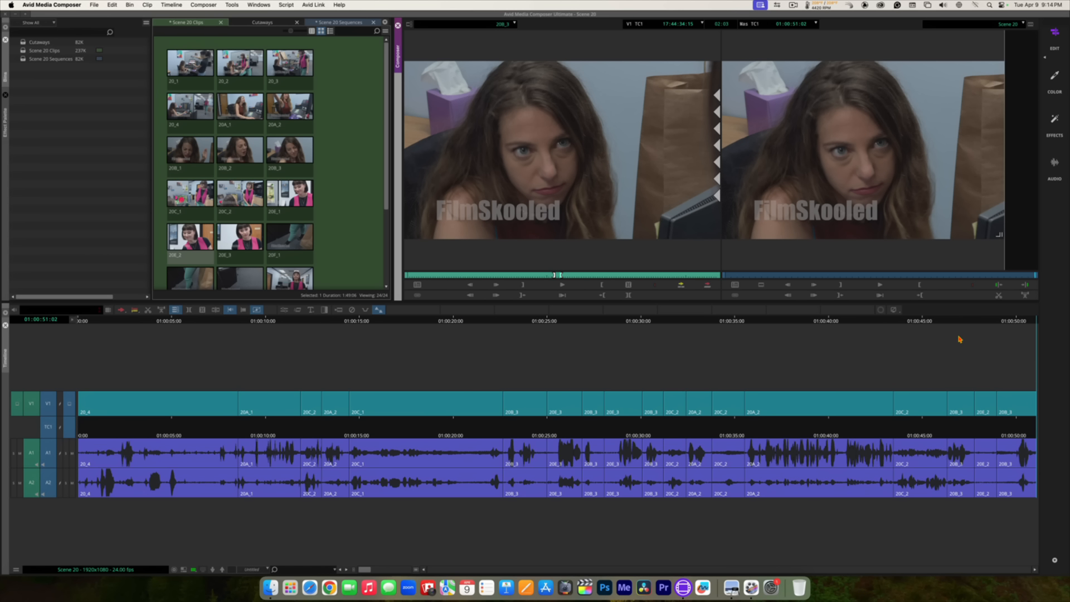
Step: Move back to the start of the last 20A_2 shot in the timeline and play the sequence through to its end
drag(1022, 418, 754, 417)
key(space)
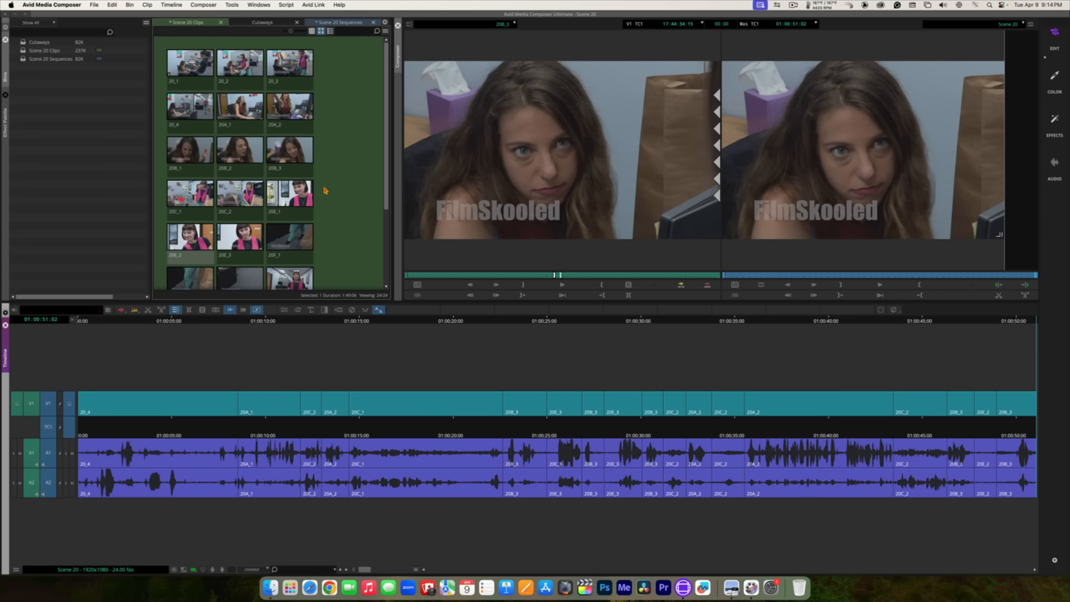
Step: Reload source clip 20E_3 and replay its next line from about 18:46:18 to assess the delivery
double_click(240, 237)
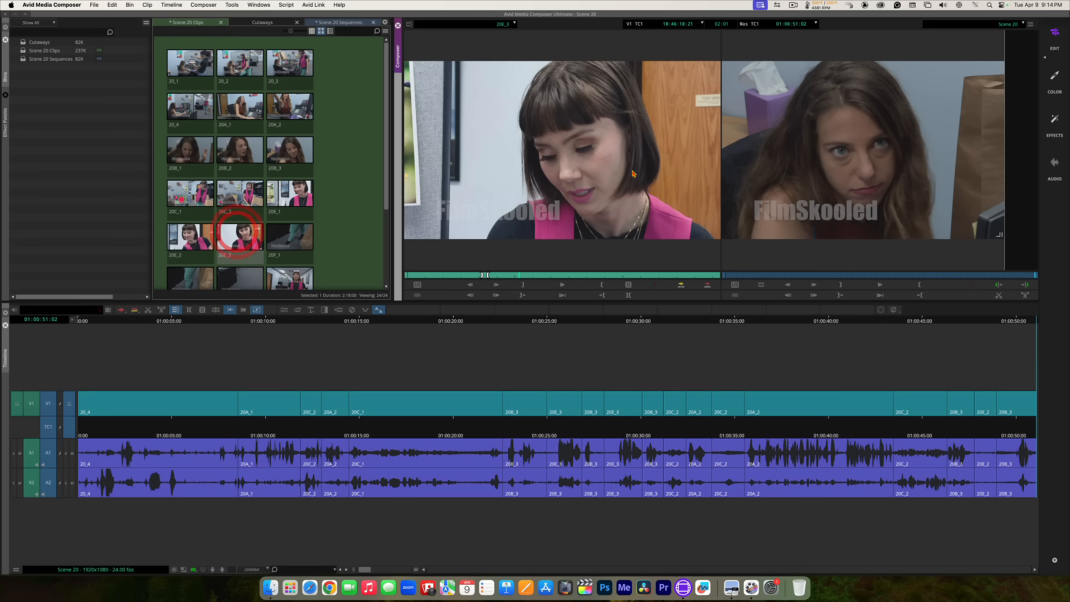
key(space)
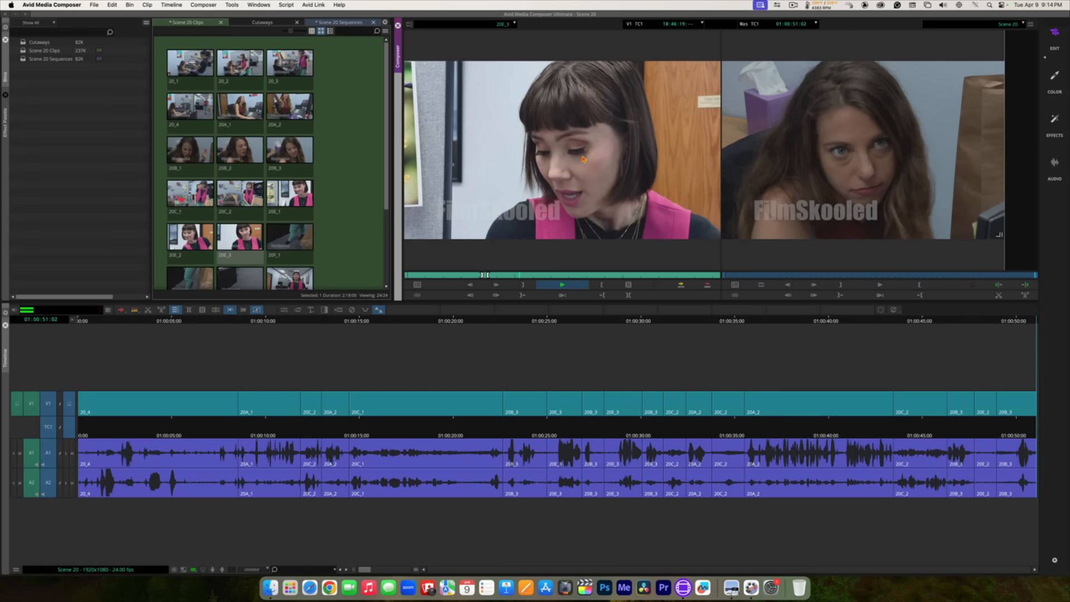
key(j)
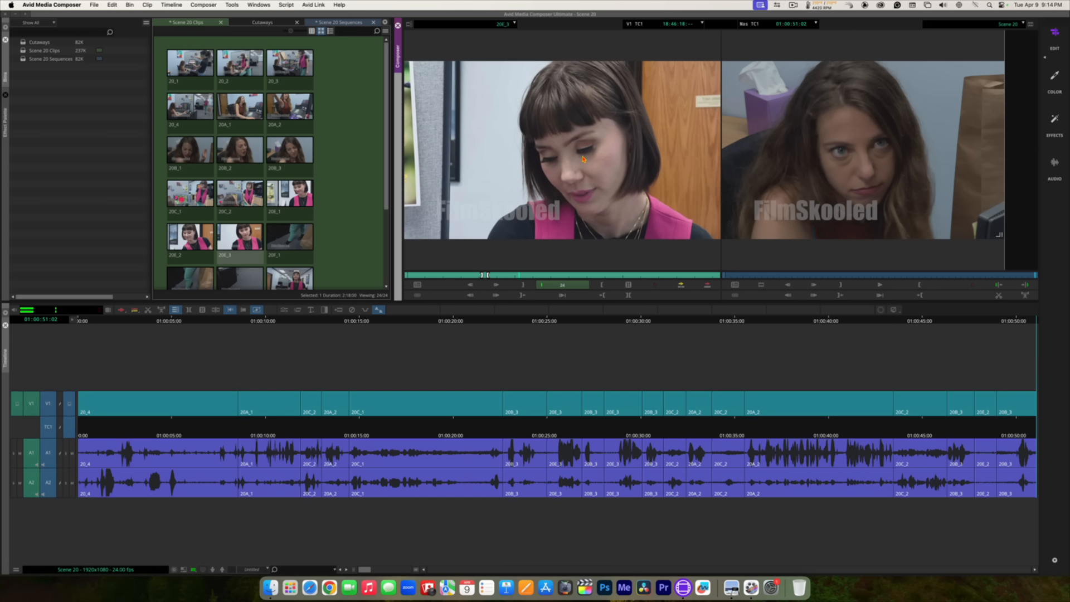
key(l)
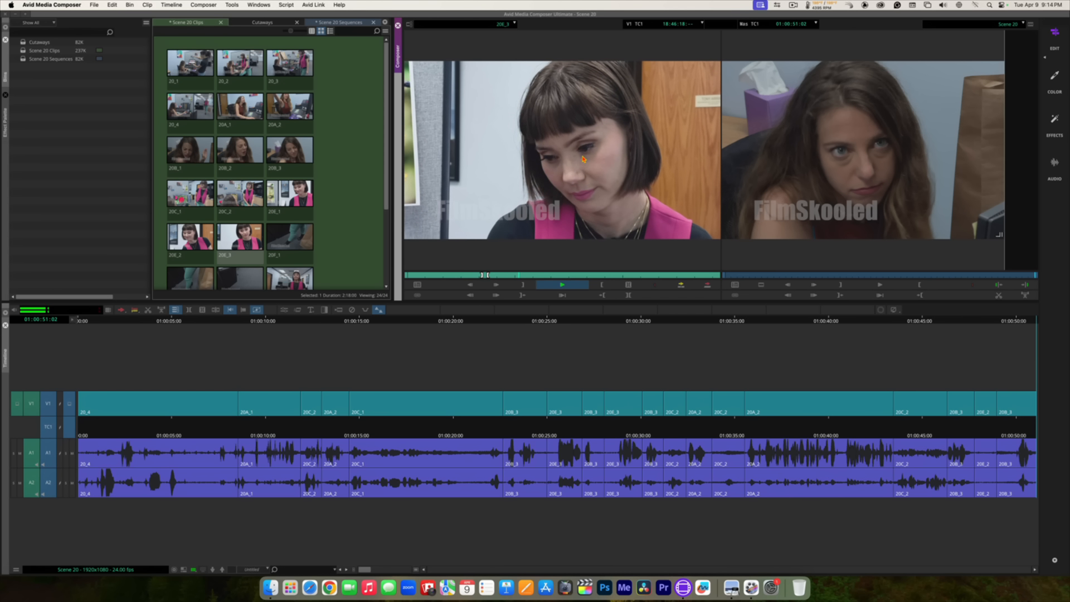
key(k)
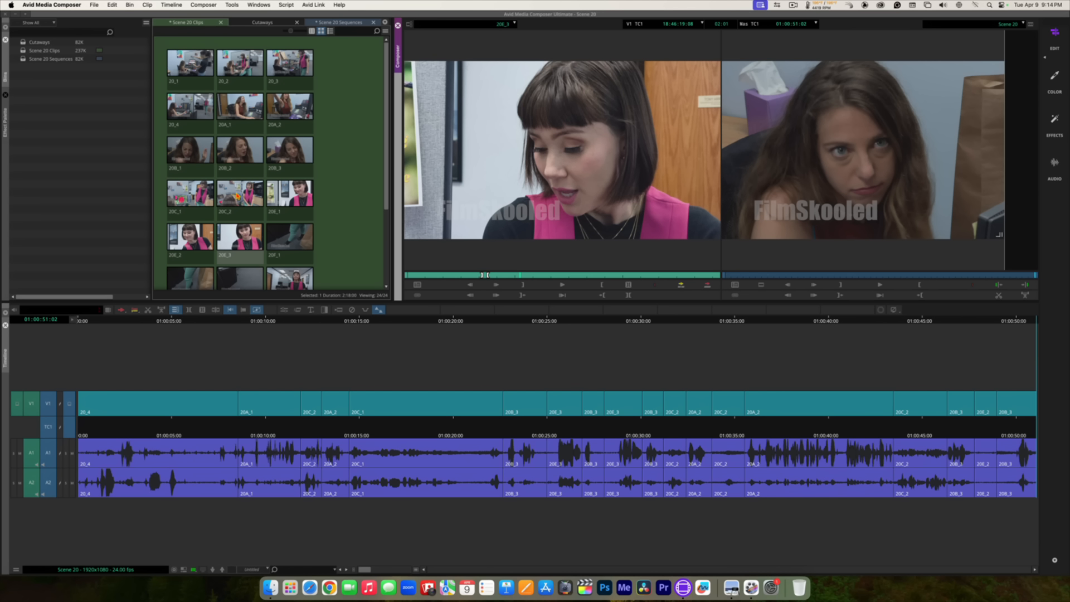
Step: Load source clip 20C_2 and play the wide take on to about 17:54:19 to compare the next line
double_click(239, 196)
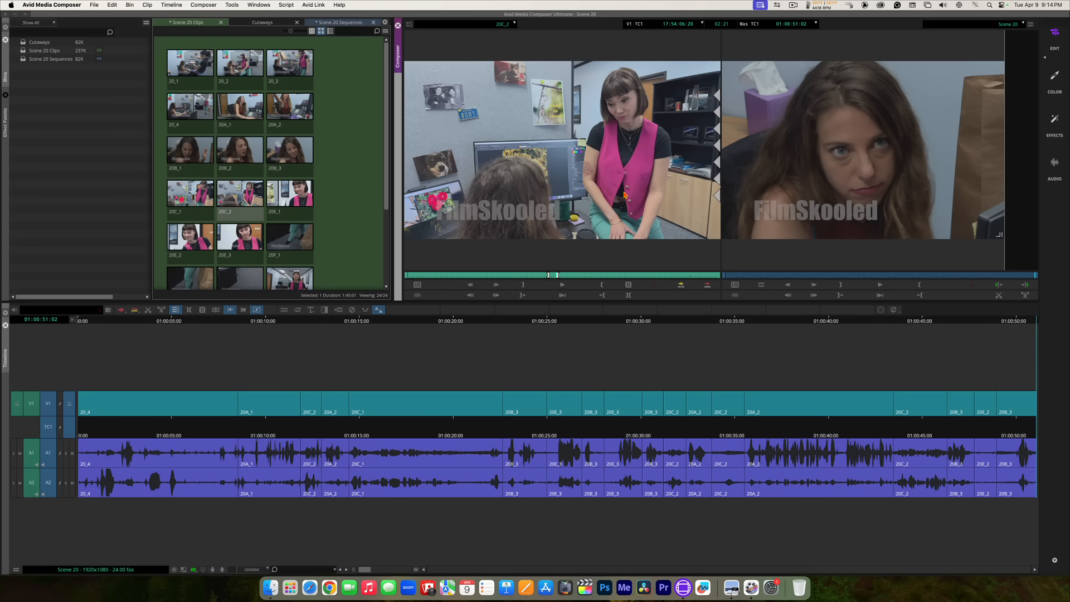
key(l)
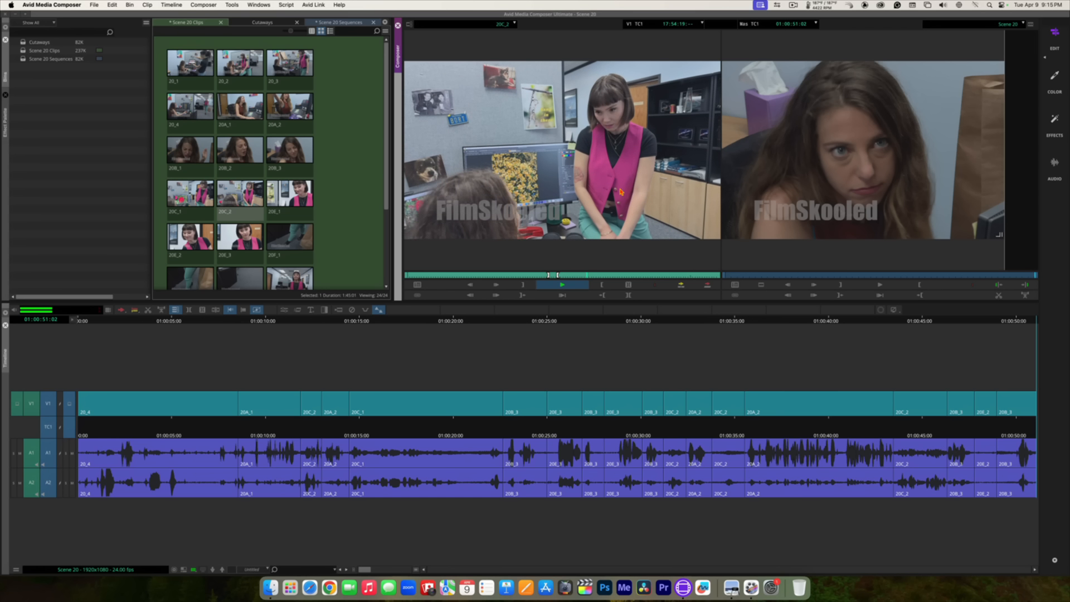
key(space)
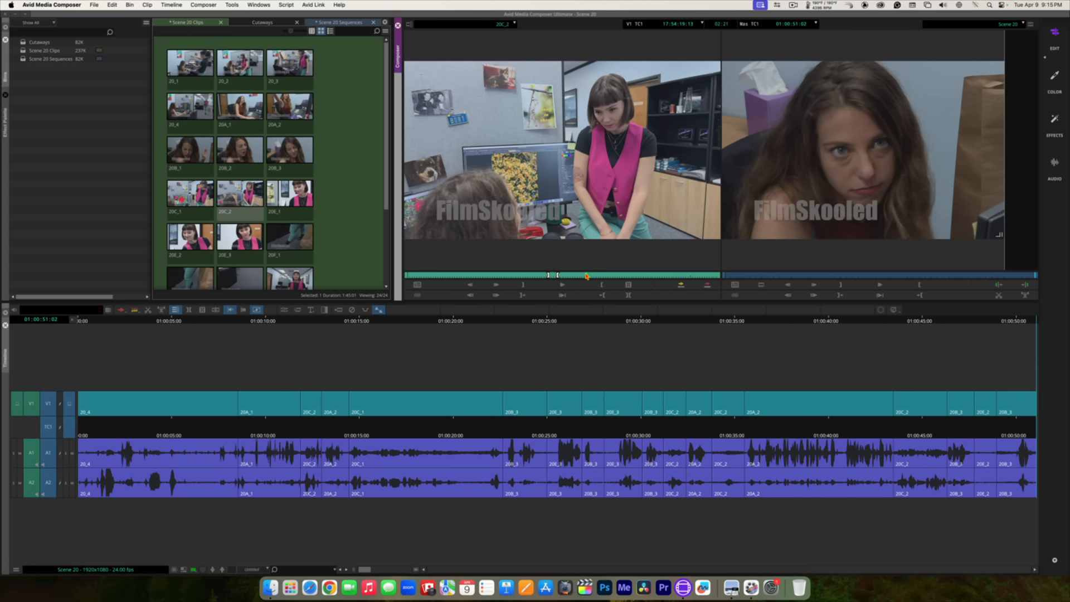
Step: Return to the start of the line in 20C_2 and mark an In point at 17:54:10:15
mouse_move(586, 276)
mouse_down()
mouse_move(564, 275)
mouse_move(583, 276)
mouse_up()
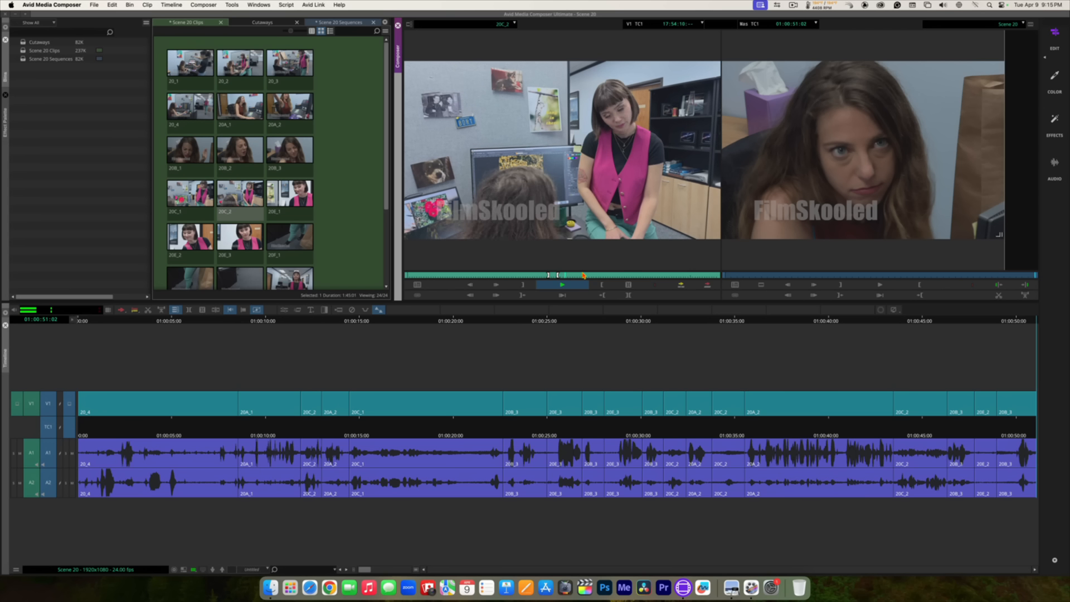
key(space)
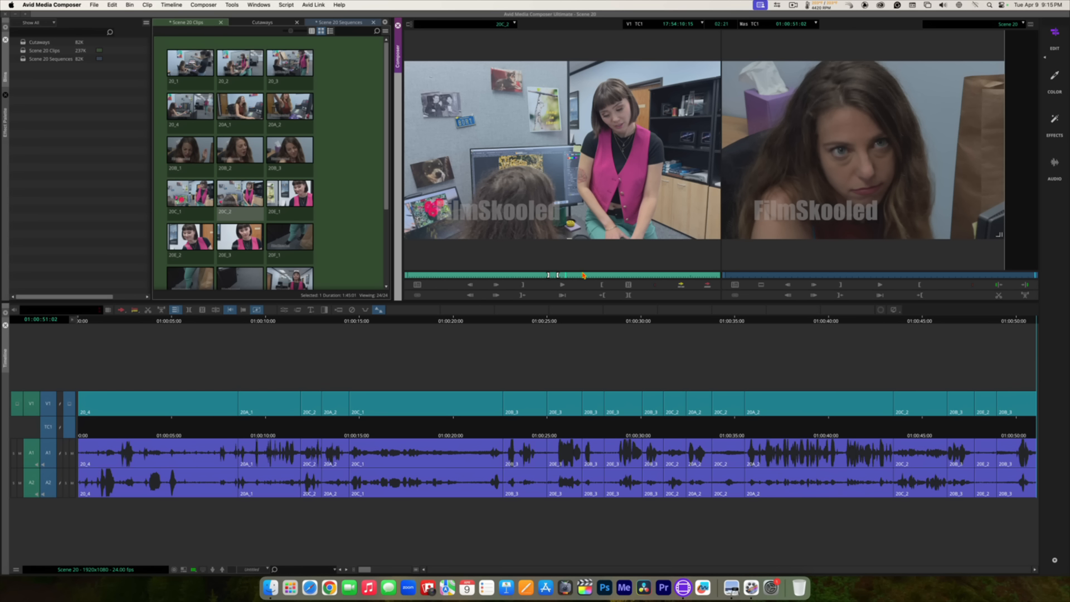
key(i)
key(space)
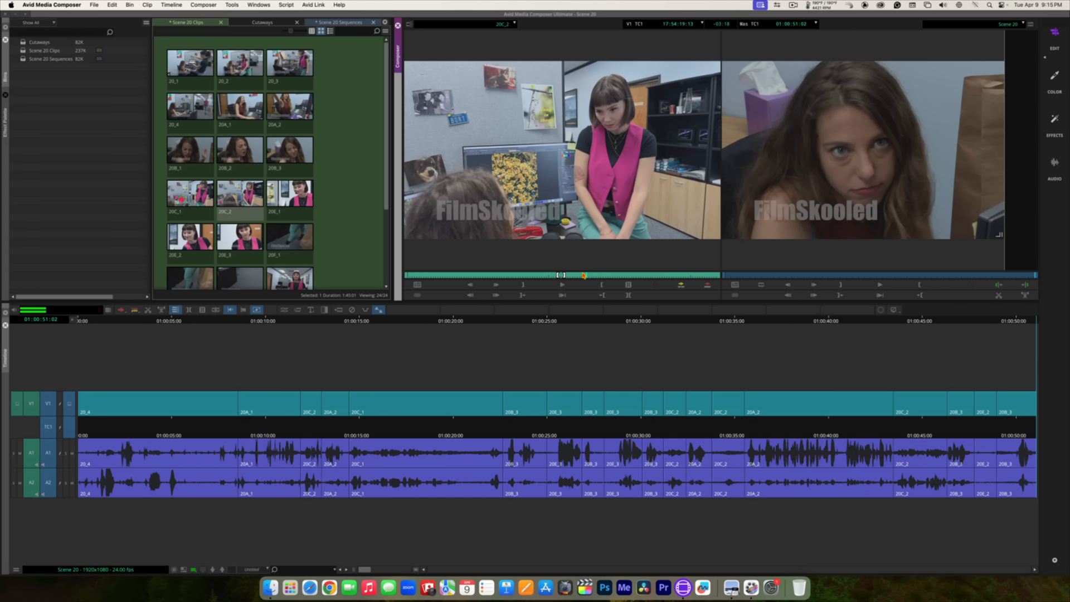
Step: Mark an Out point in 20C_2 at 17:54:19:05 and splice the shot onto the end of the sequence
key(space)
key(Left)
key(Left)
key(Left)
key(Left)
key(Left)
key(Left)
key(Left)
key(Left)
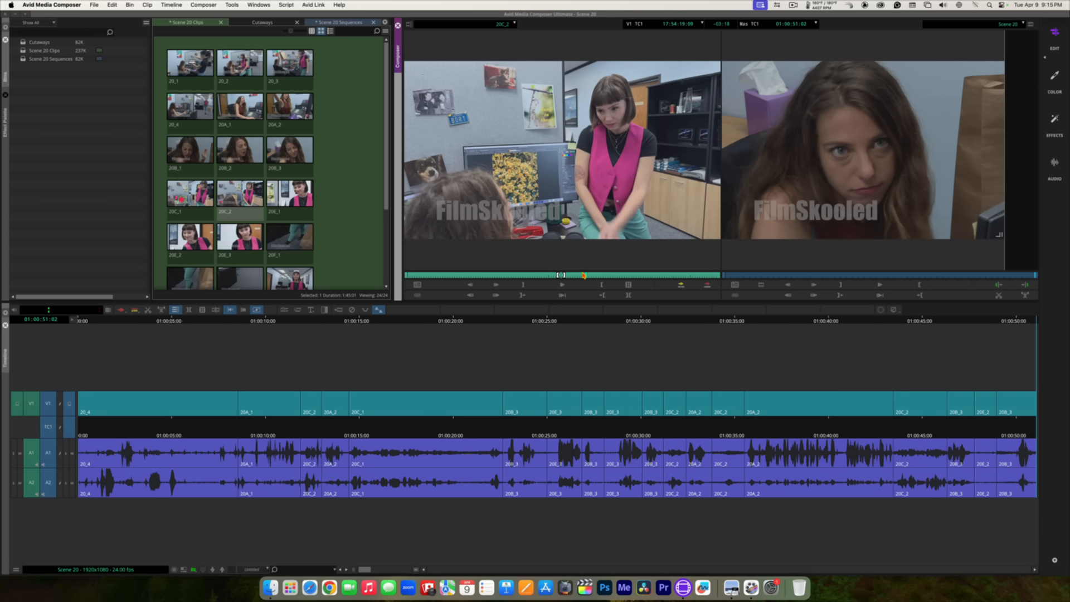
key(Left)
key(Right)
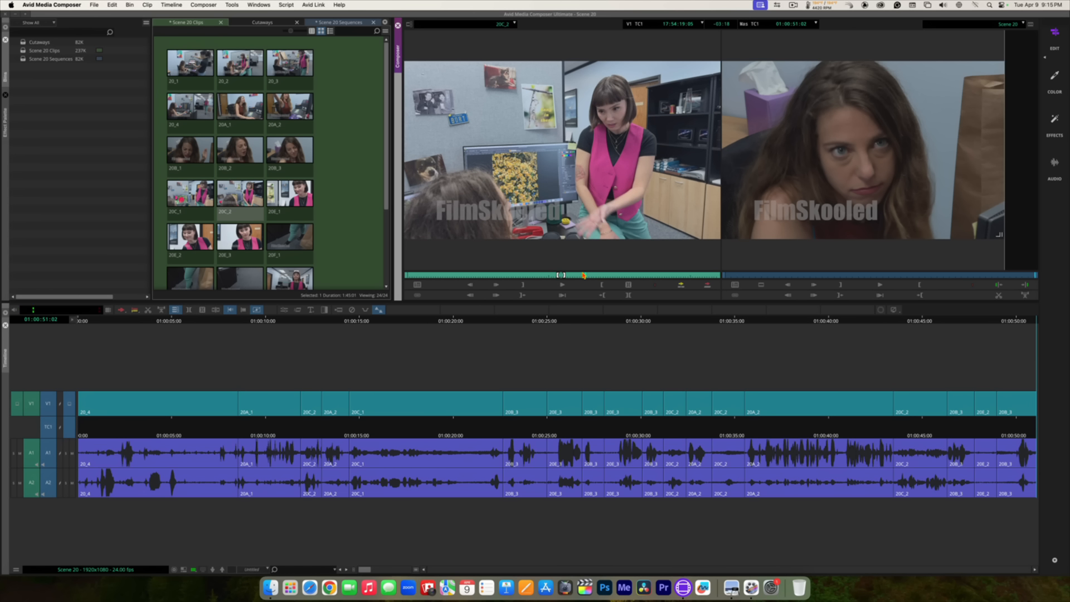
click(680, 285)
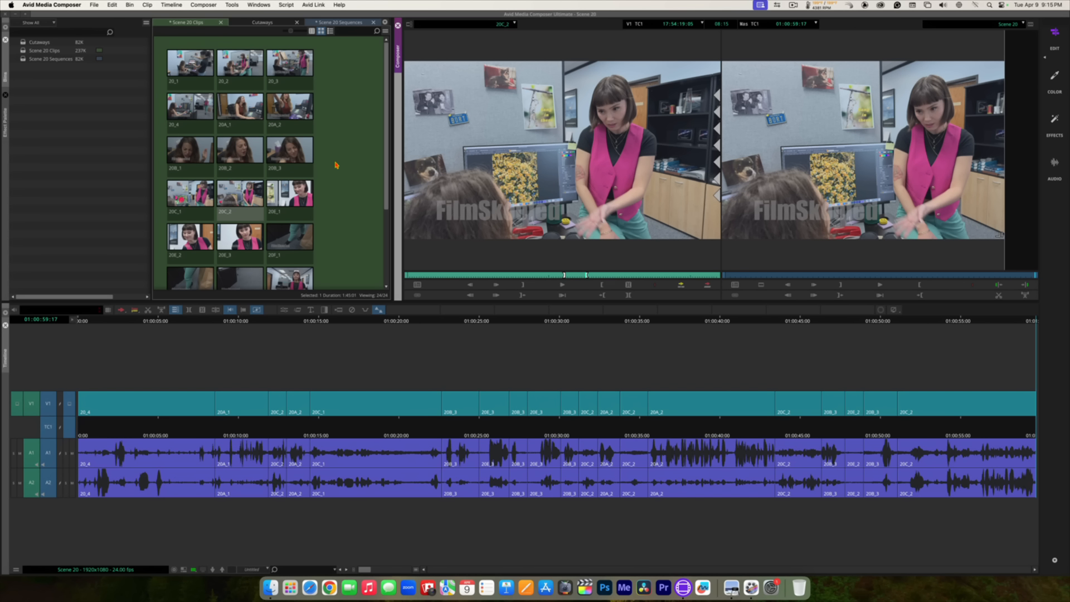
Step: Load source clip 20A_2, play through to the next reaction and mark an In point at 17:24:14:06
double_click(290, 106)
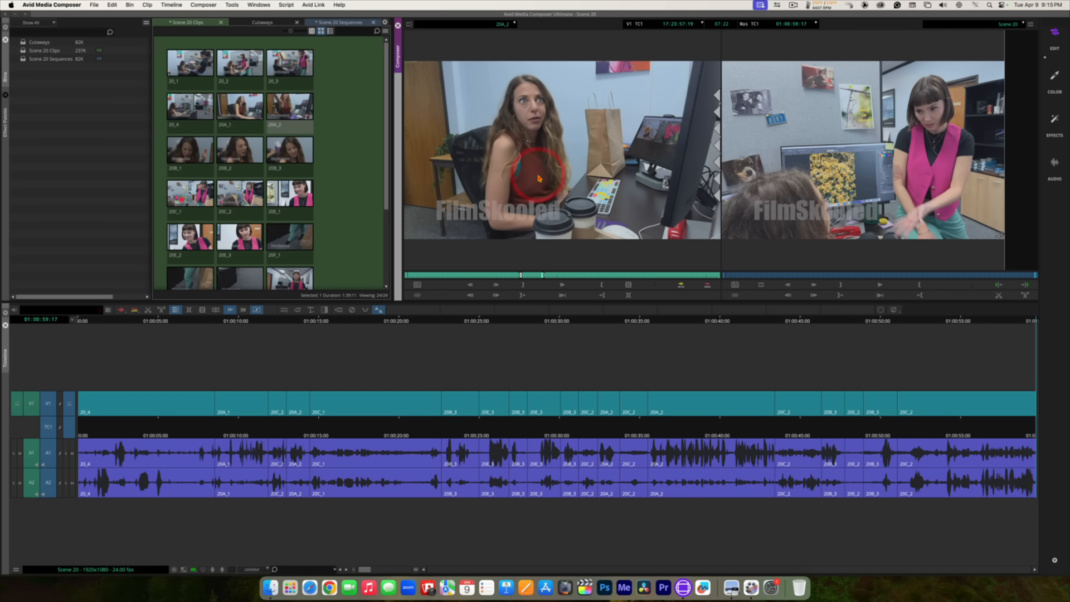
key(space)
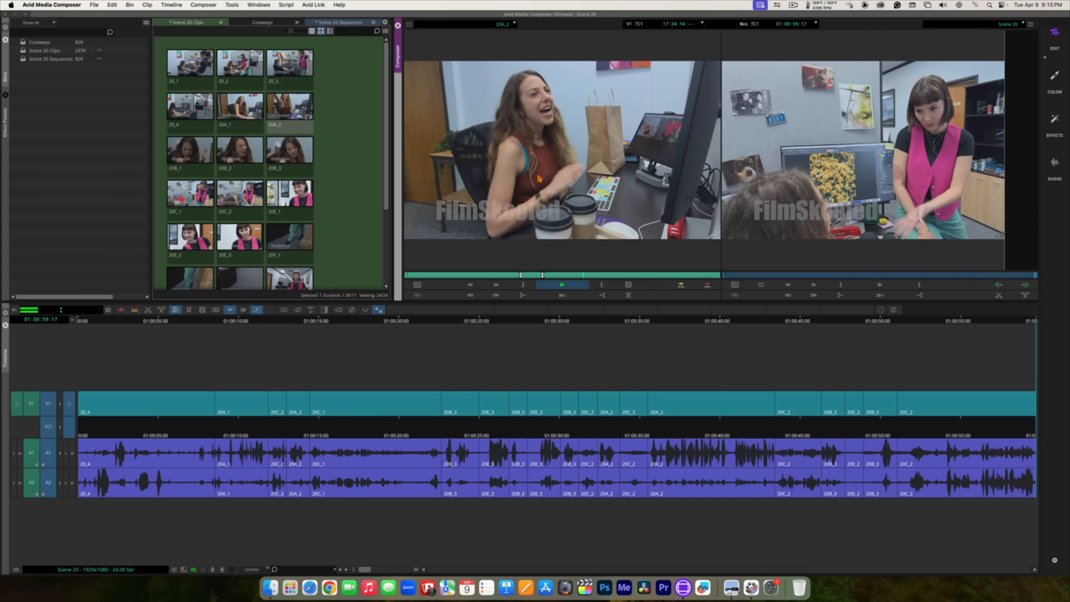
key(space)
key(j)
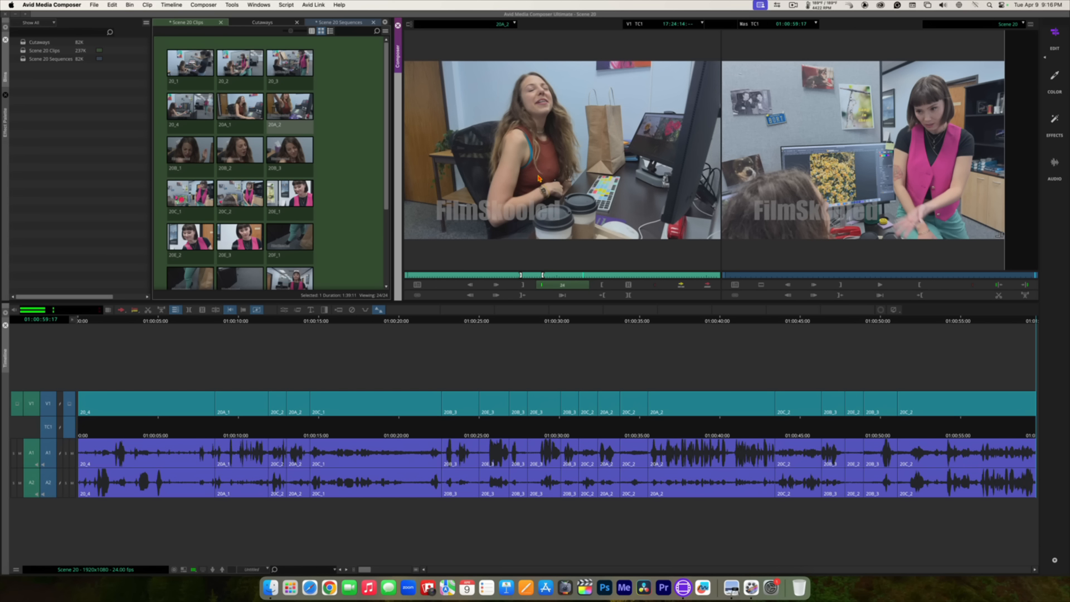
key(k)
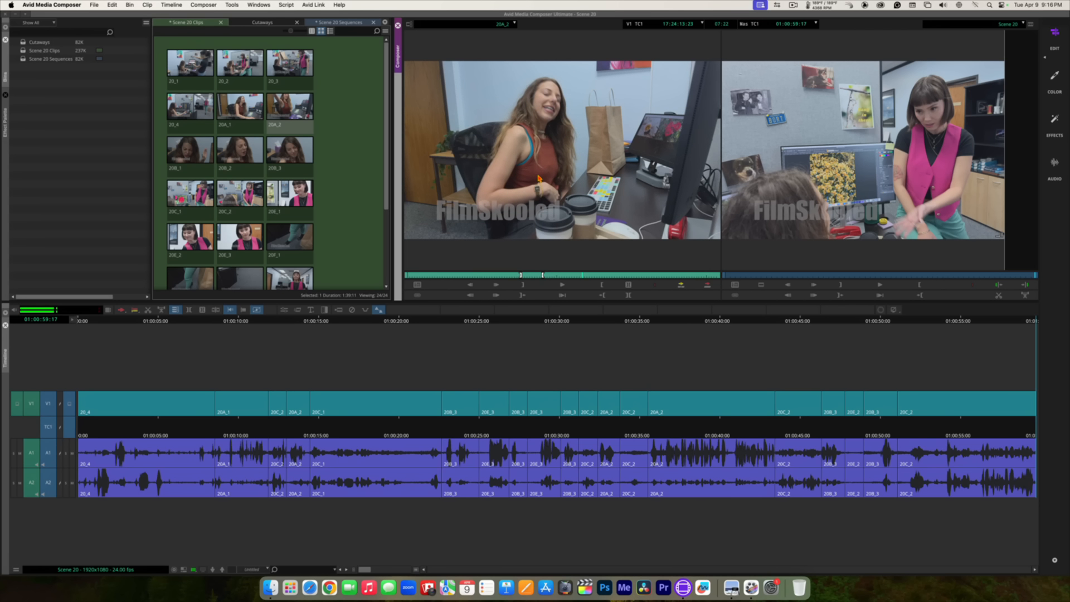
key(Right)
key(Right)
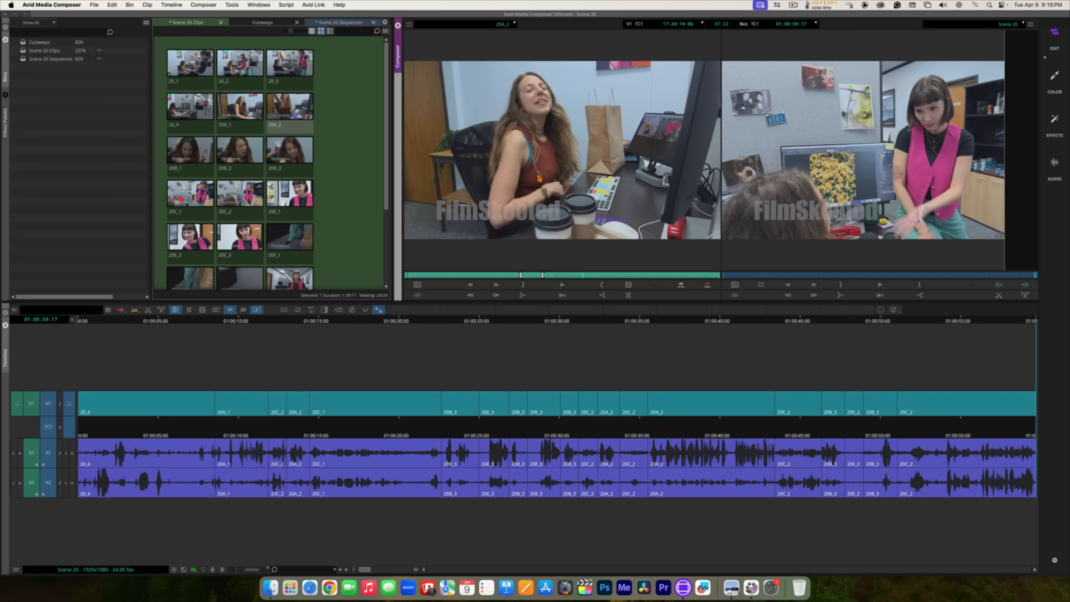
Step: Mark an Out point in 20A_2 at 17:24:19:08, review the marked range and splice it onto the end of the sequence
key(space)
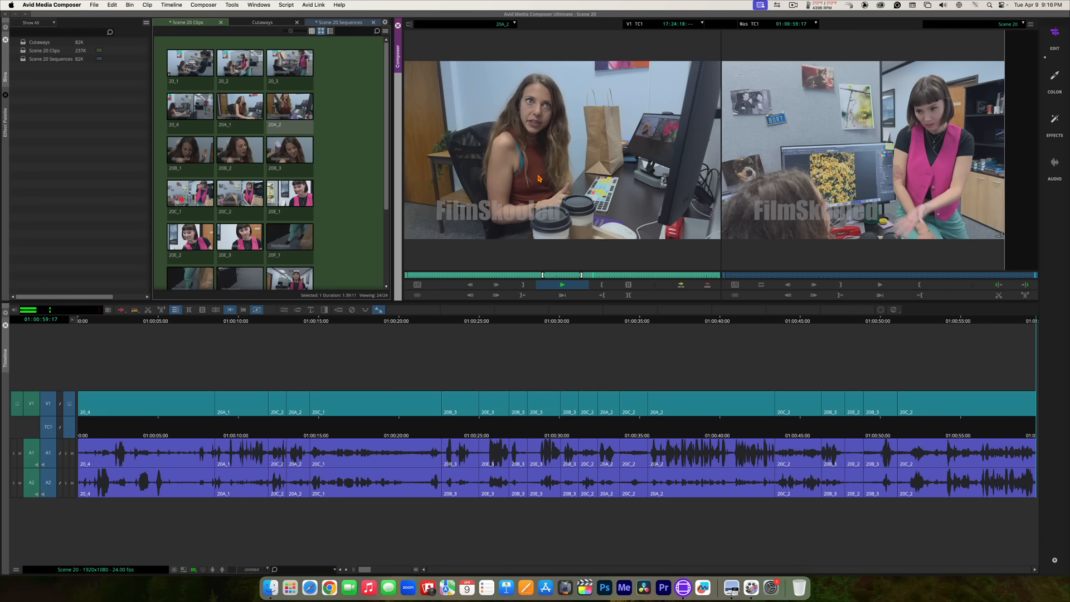
key(space)
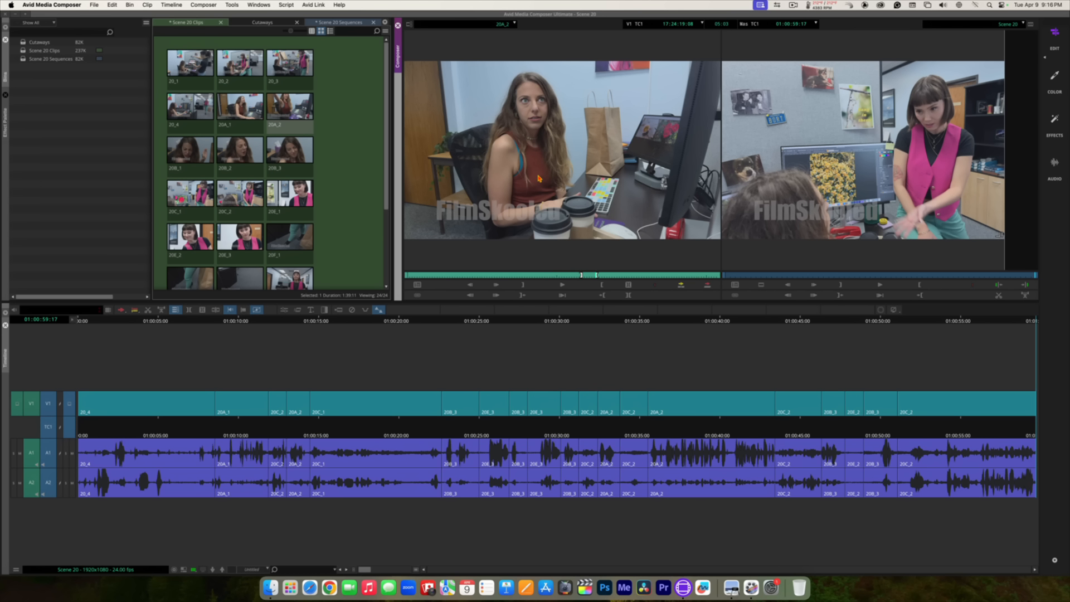
key(space)
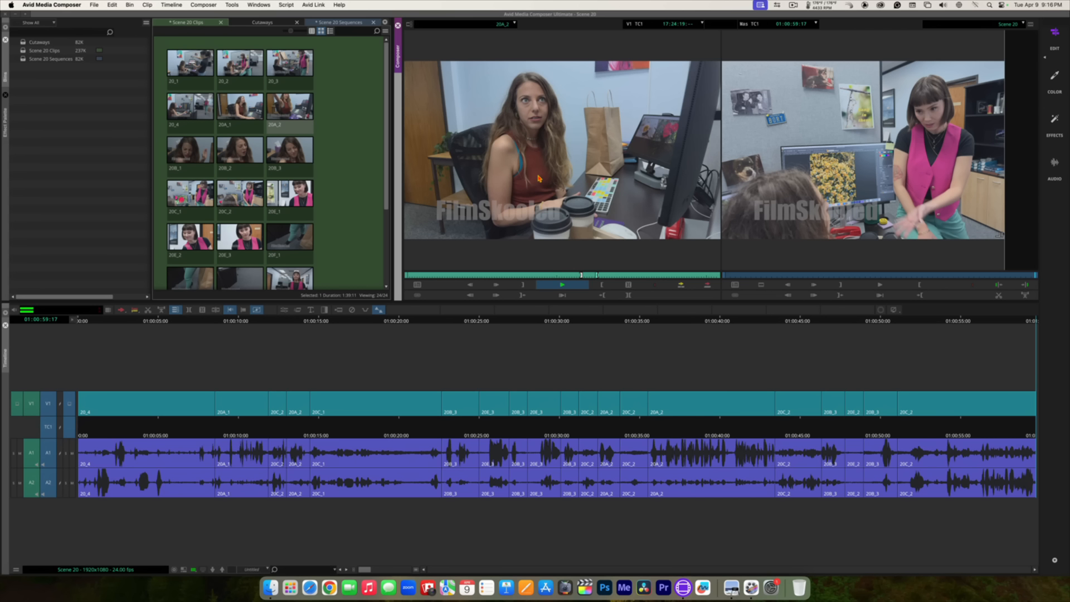
click(567, 296)
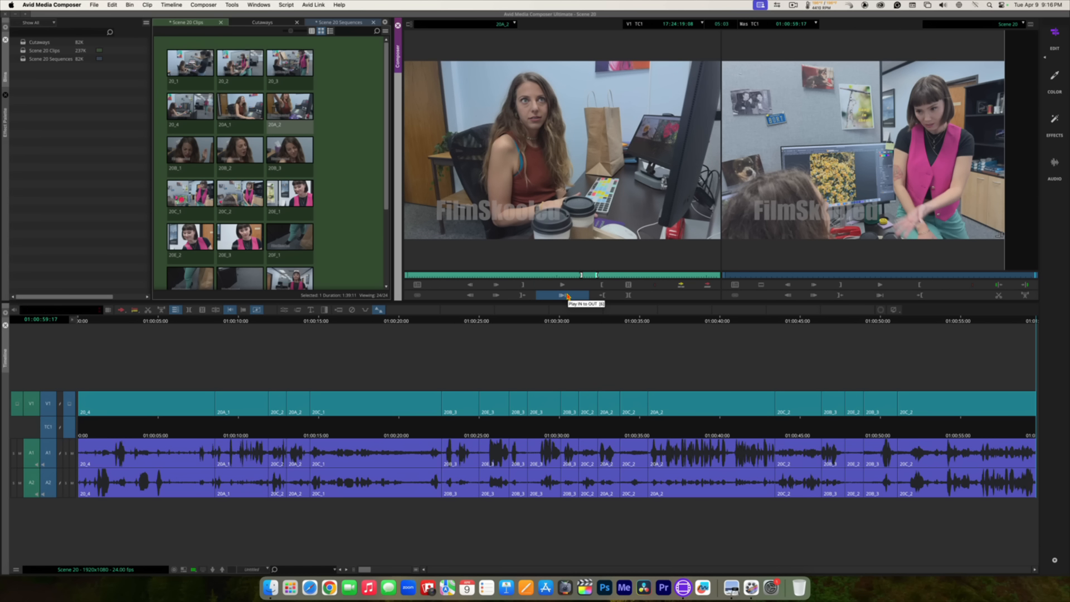
click(681, 286)
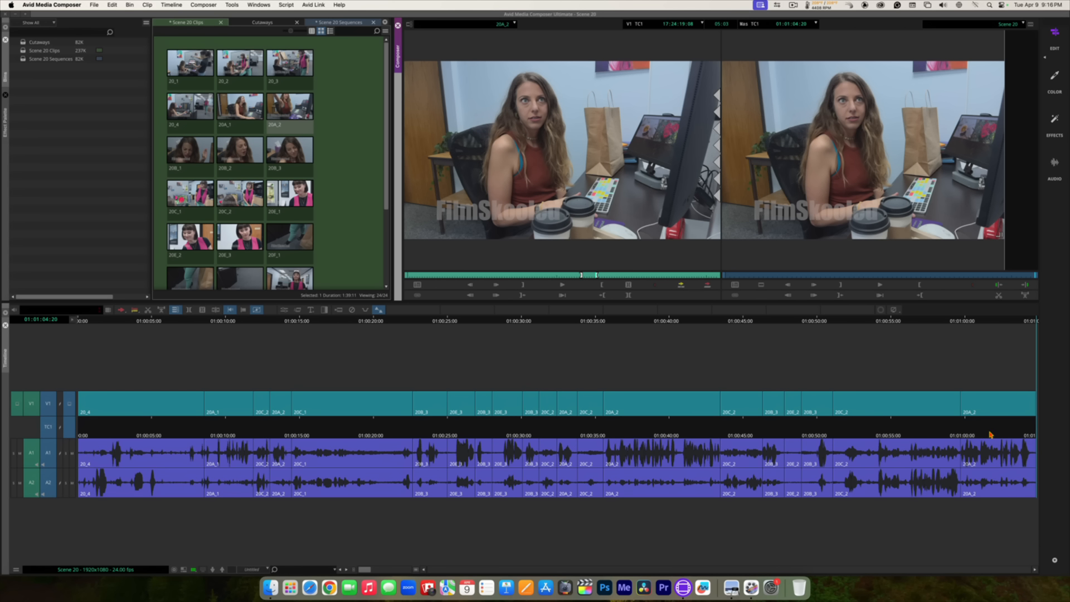
Step: Move back to about 01:00:34 in the timeline and play the sequence through to its end
drag(1006, 430, 583, 432)
click(583, 431)
key(space)
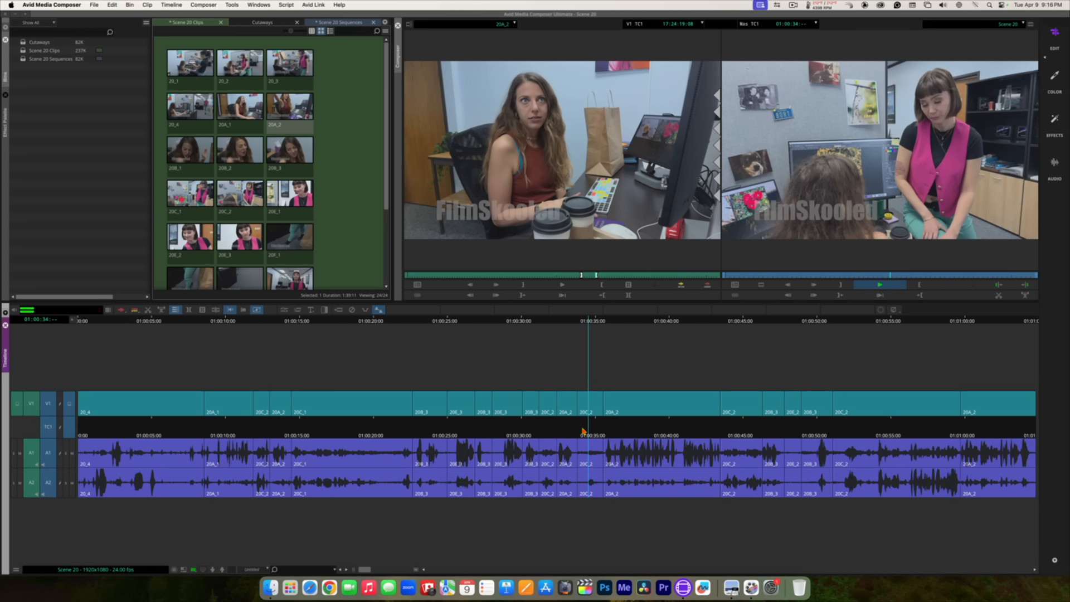
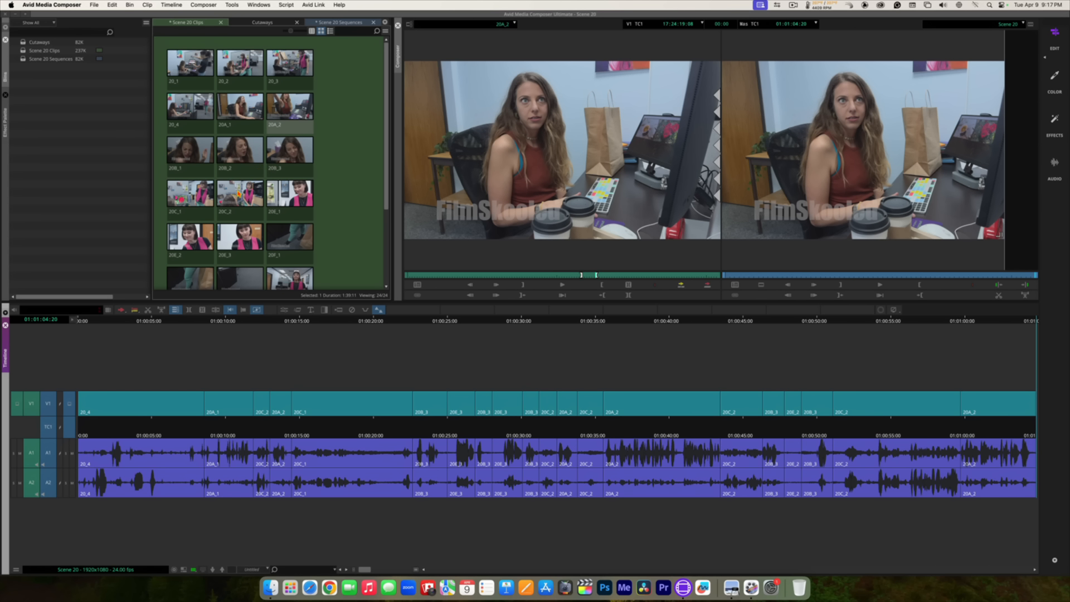
Step: Load source clip 20C_2, play on to the next line and mark an In point at 17:54:22:23
drag(239, 194, 621, 150)
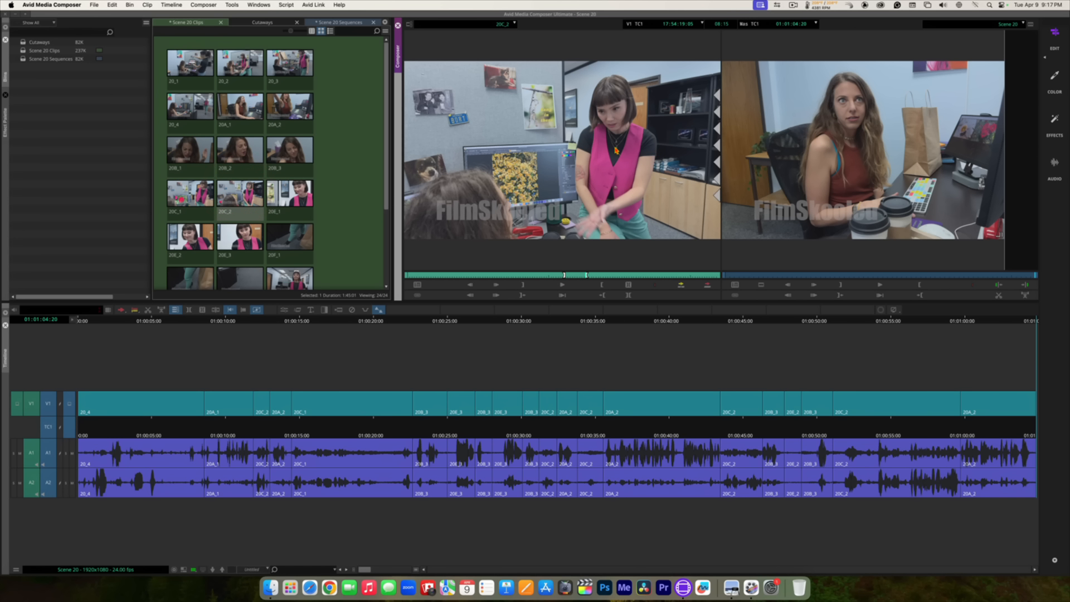
key(space)
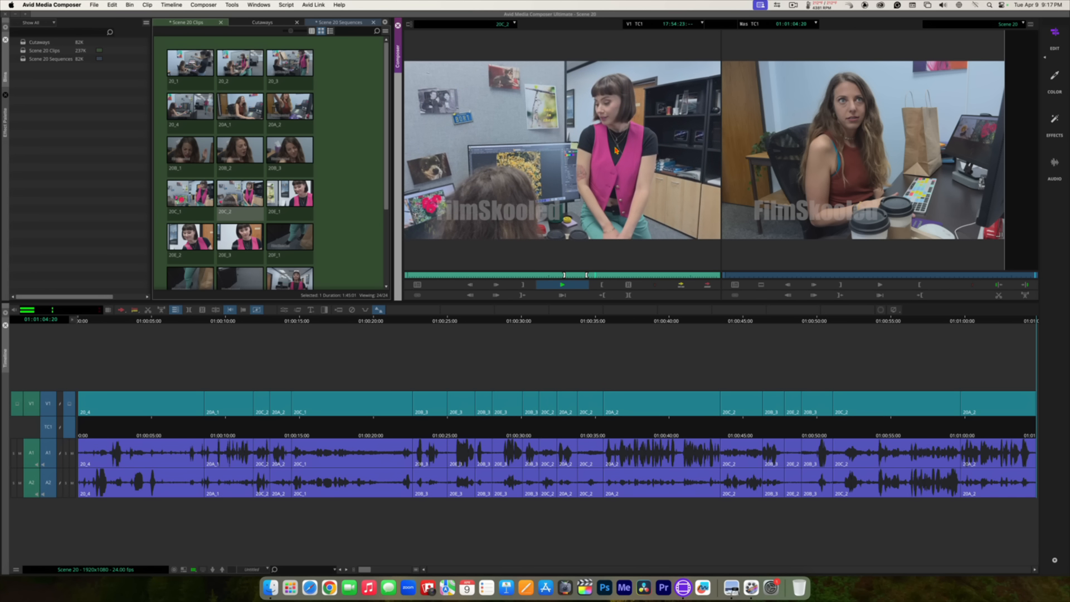
key(space)
key(l)
key(k)
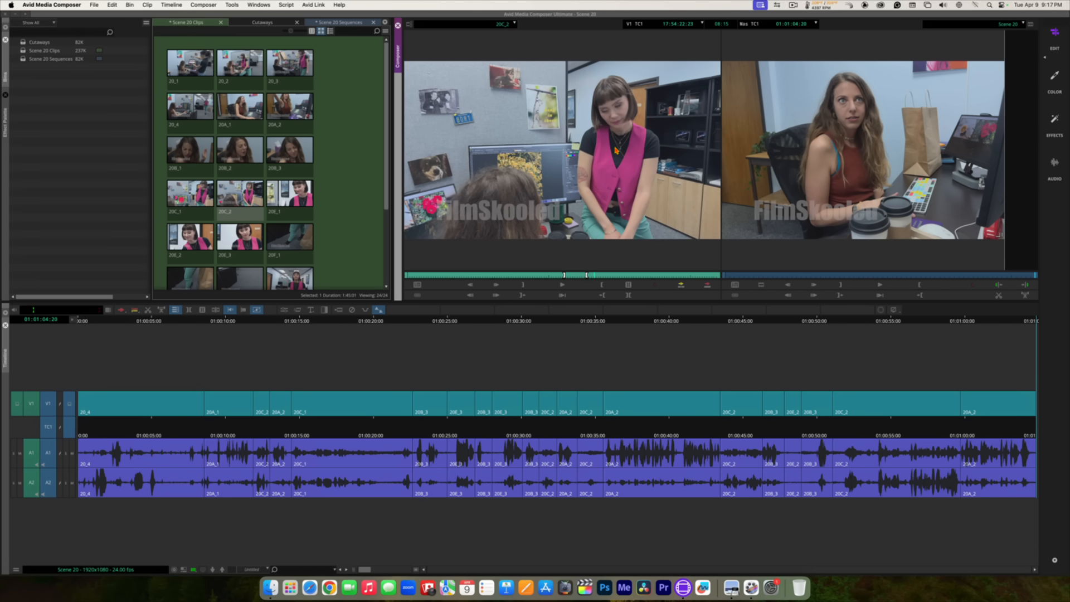
Step: Mark an Out point in 20C_2 at 17:54:25:00 and splice the shot onto the end of the sequence
key(space)
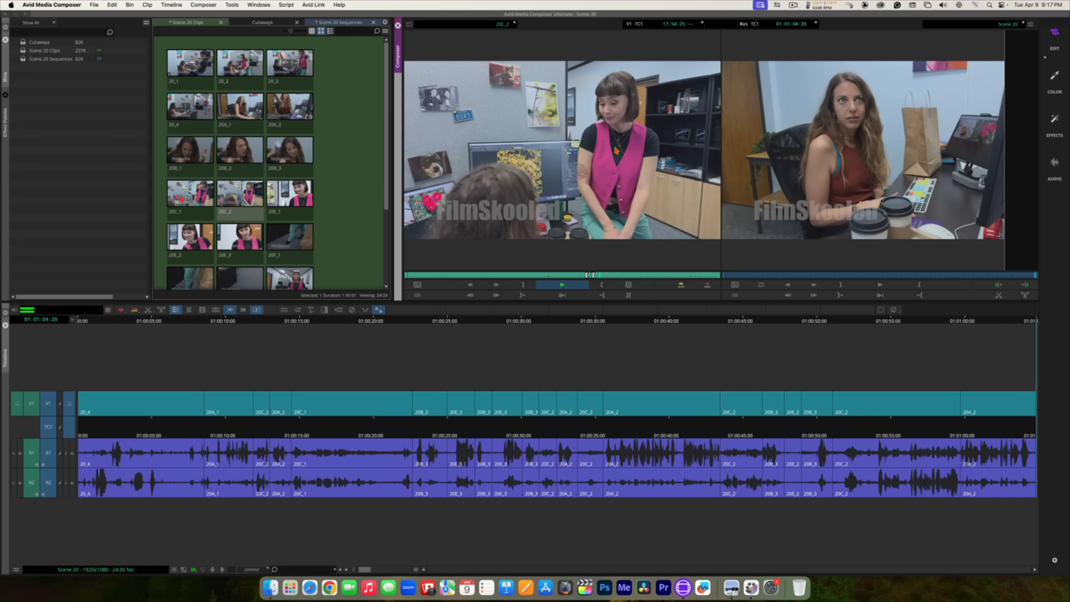
key(l)
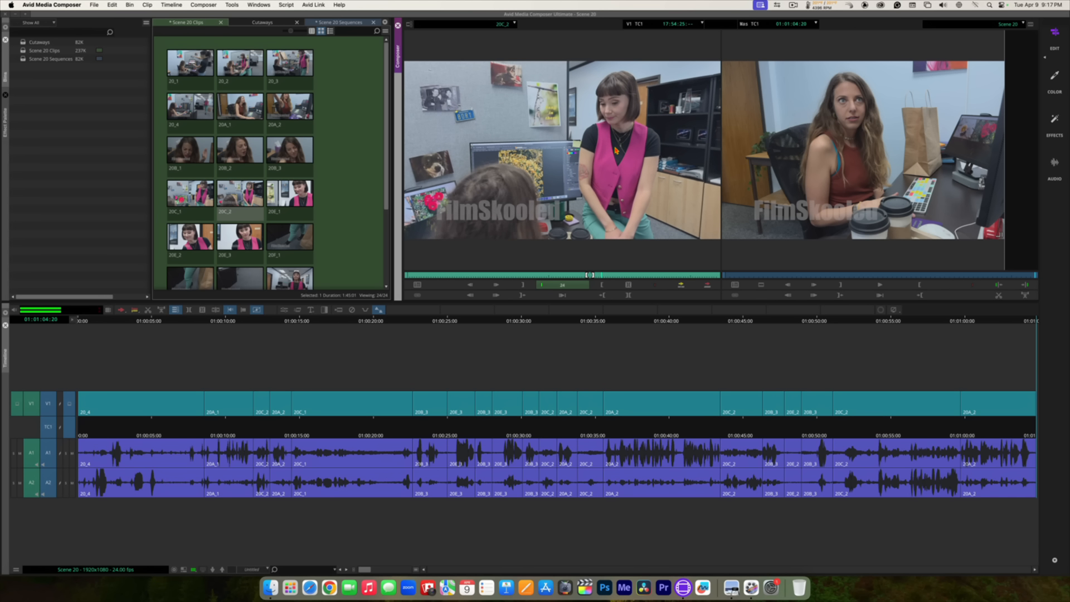
key(k)
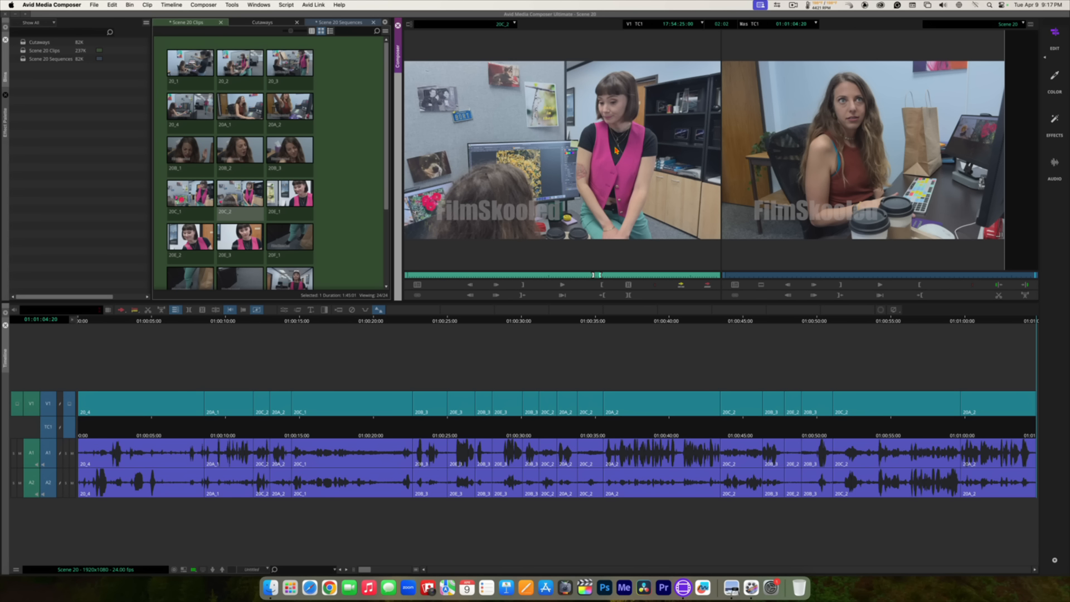
click(679, 287)
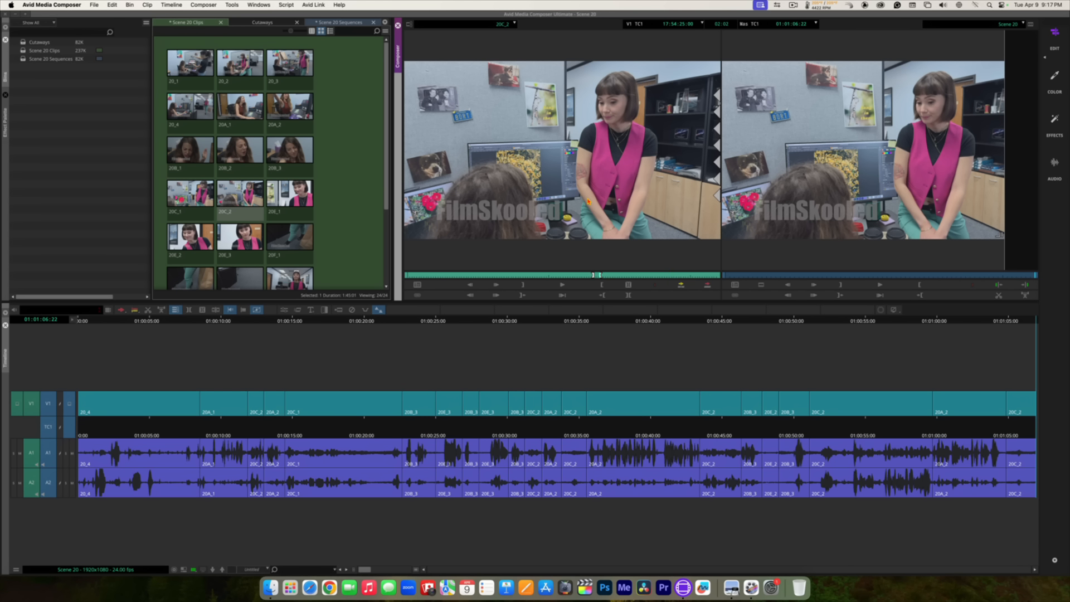
Step: Reload source clip 20A_2 and mark an In point at 17:24:20:06 just before the reply
click(451, 27)
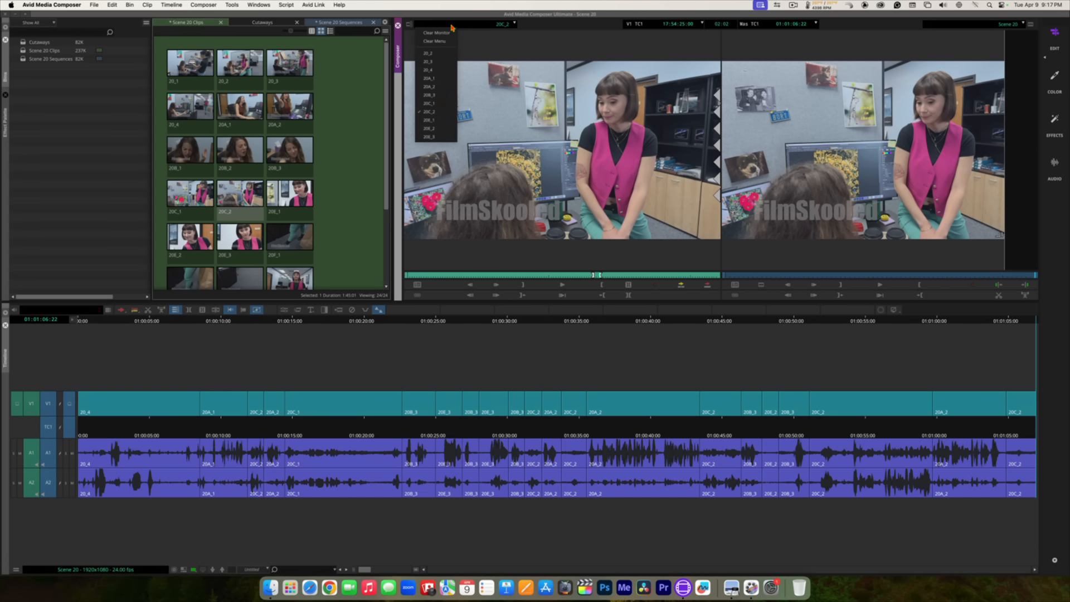
click(447, 88)
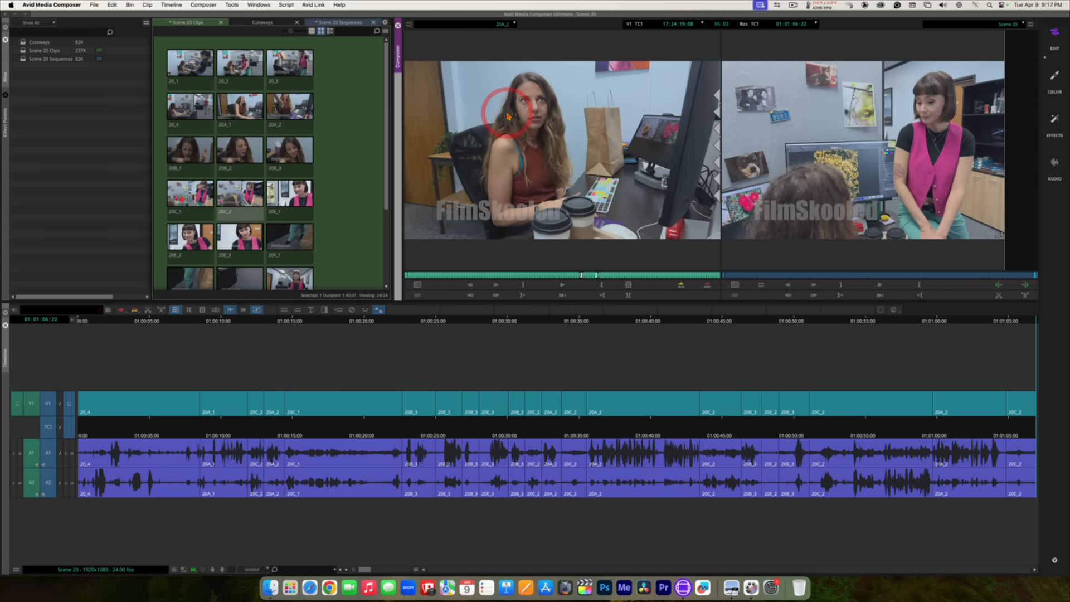
key(space)
key(space)
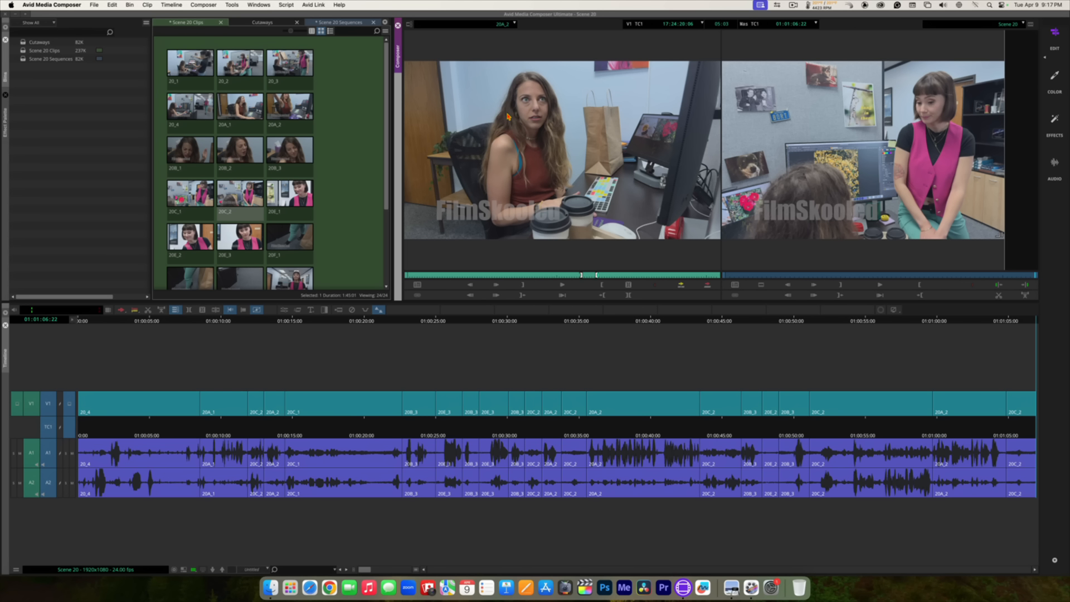
Step: Mark an Out point in 20A_2 at 17:24:23:21 and add the shot to the end of the sequence
key(space)
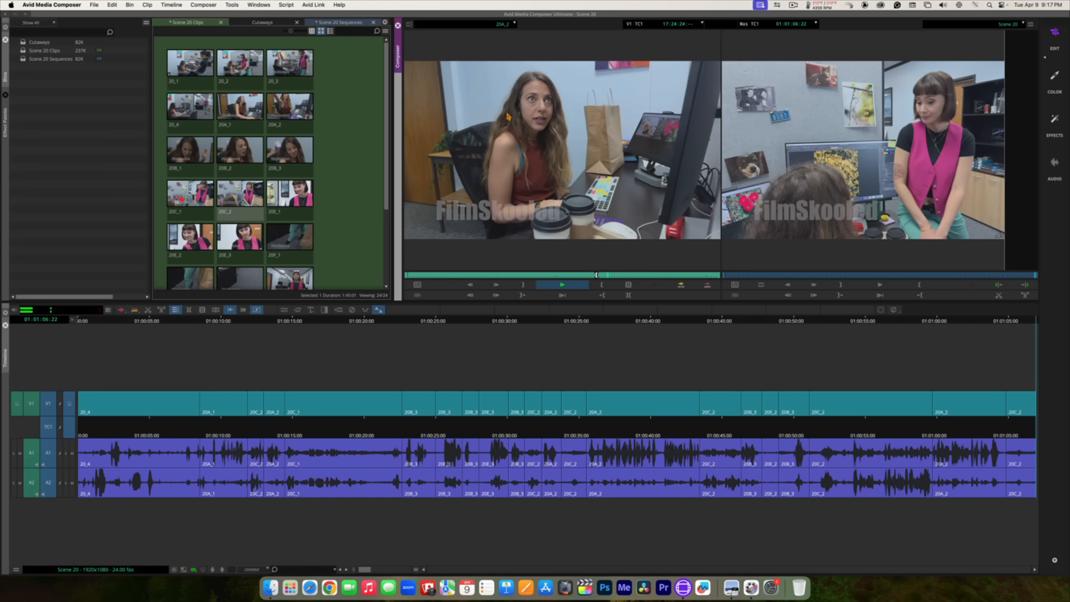
key(space)
key(space)
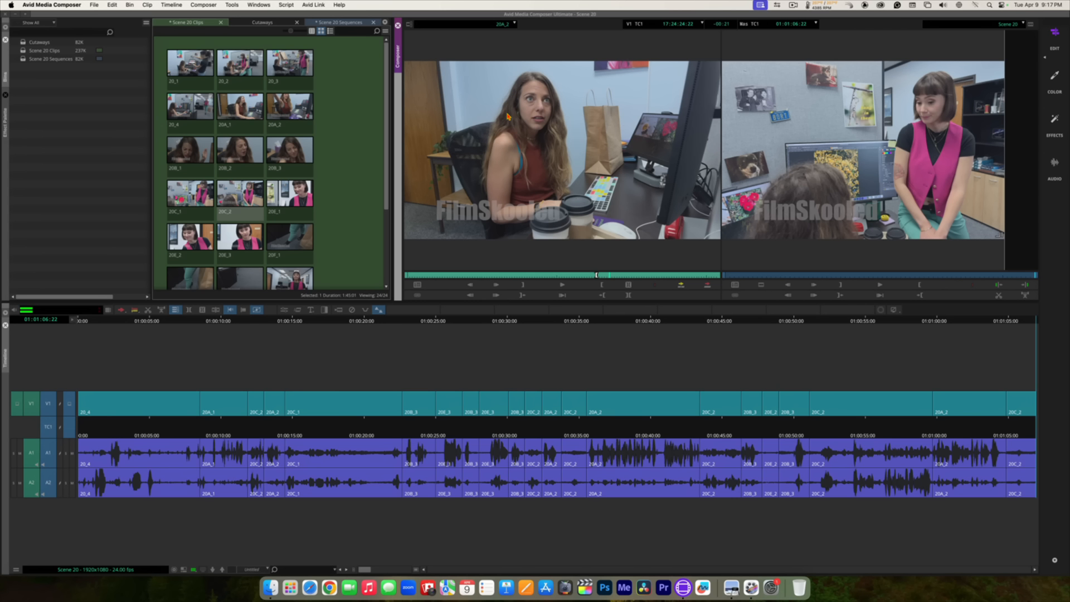
key(space)
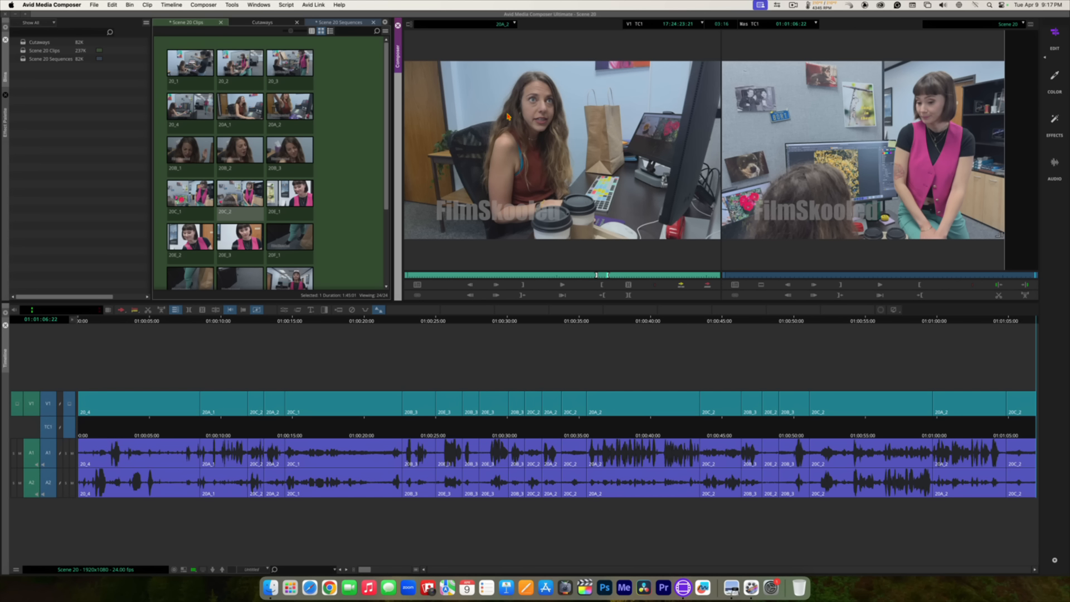
click(705, 286)
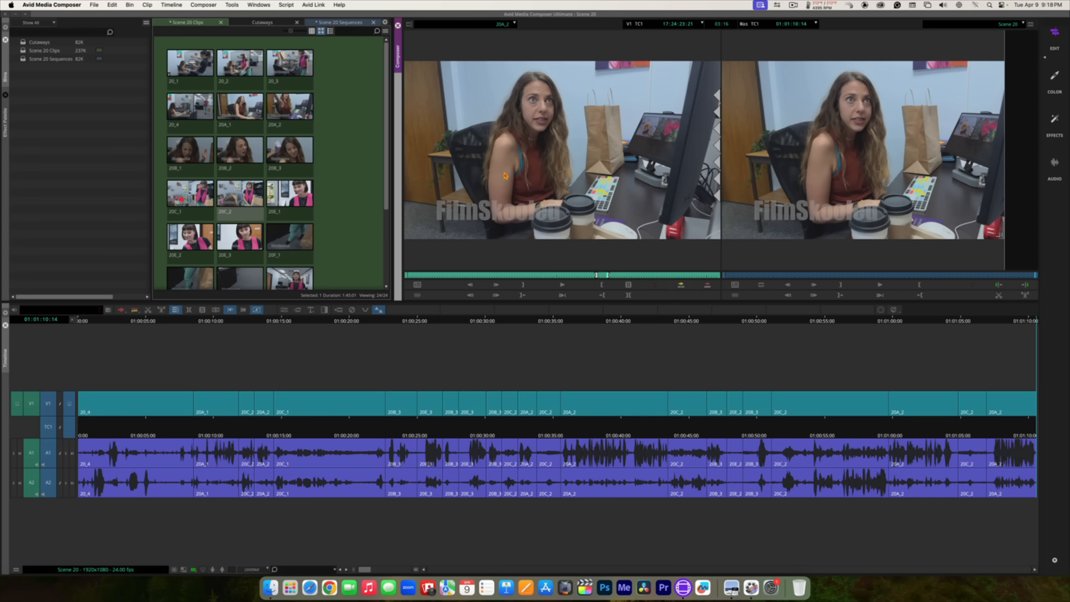
Step: Load source clip 20C_2, play on to the next line and mark an In point at 17:54:30:07
click(491, 25)
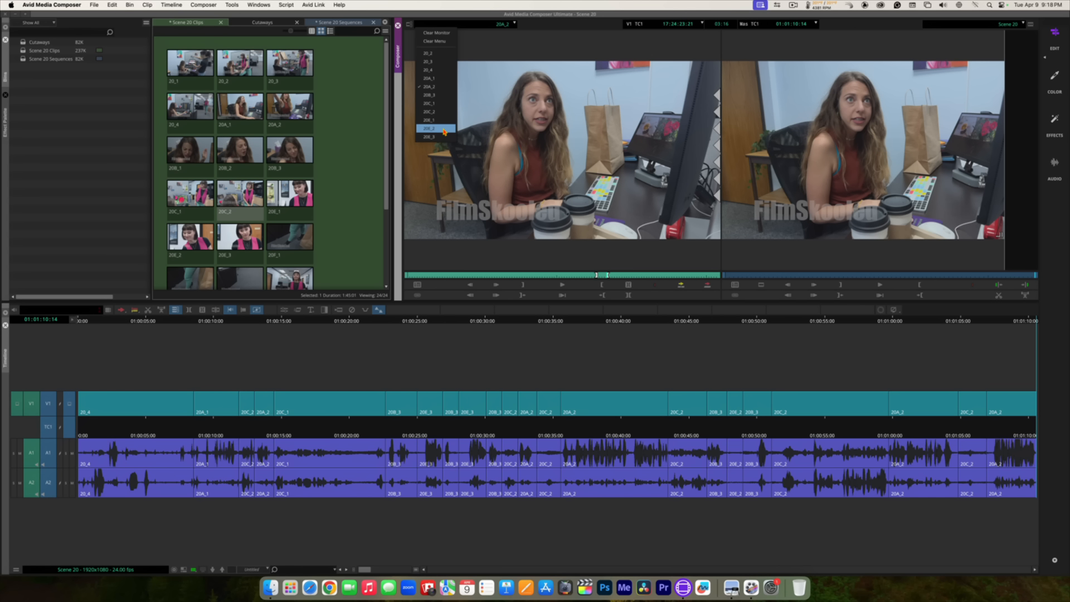
click(440, 110)
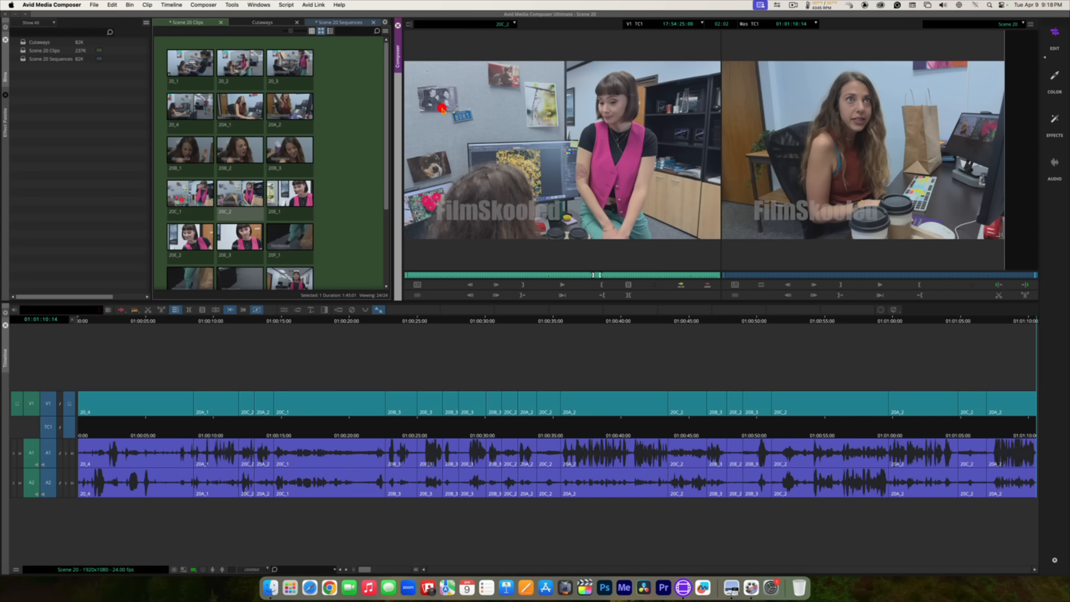
click(557, 150)
key(space)
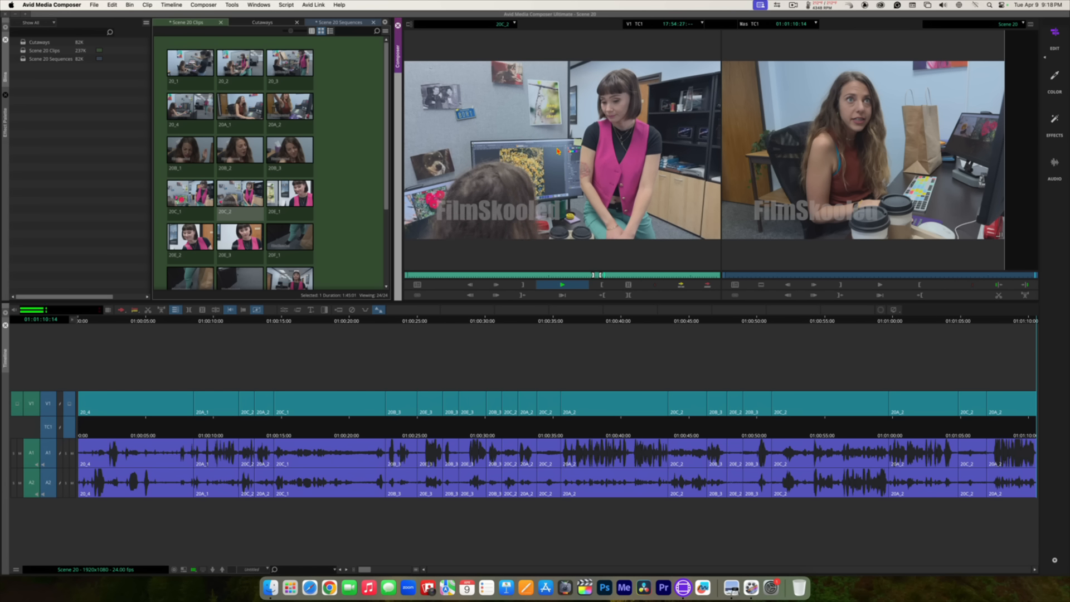
key(space)
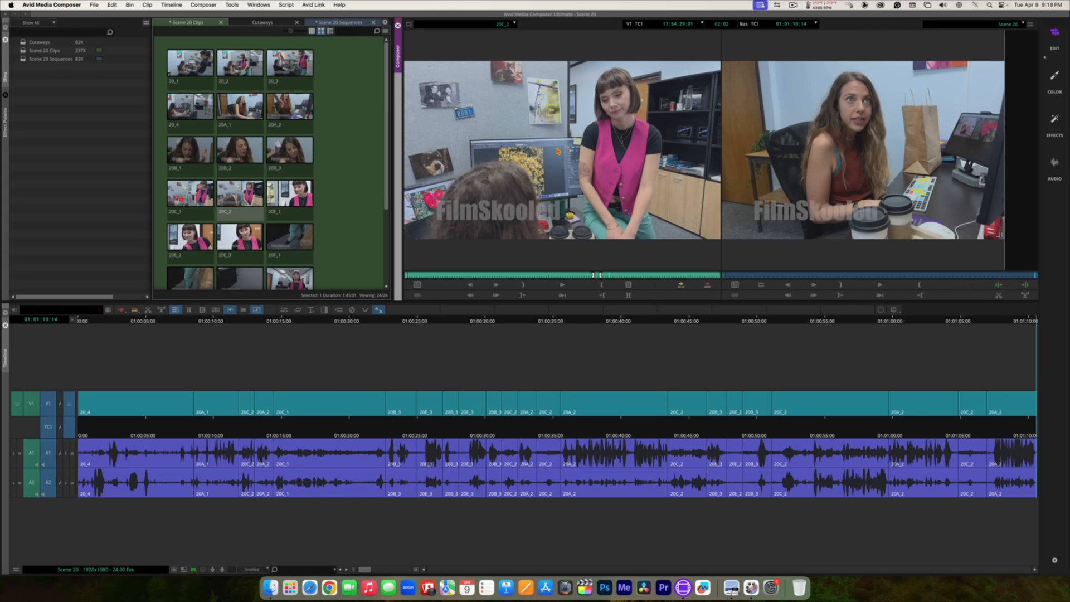
key(space)
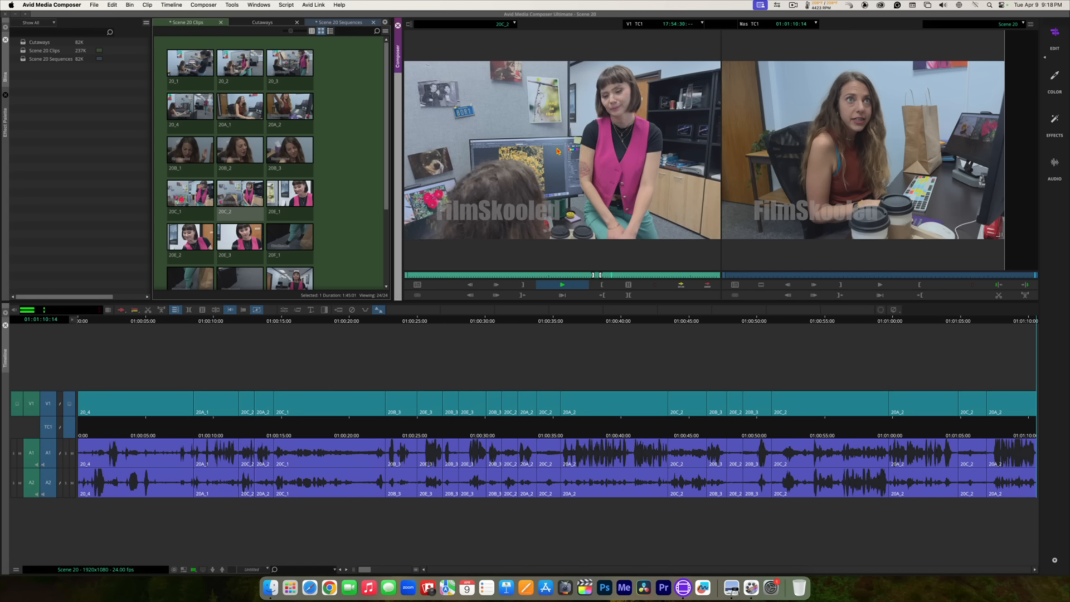
key(Left)
key(Left)
key(Left)
key(Left)
key(Left)
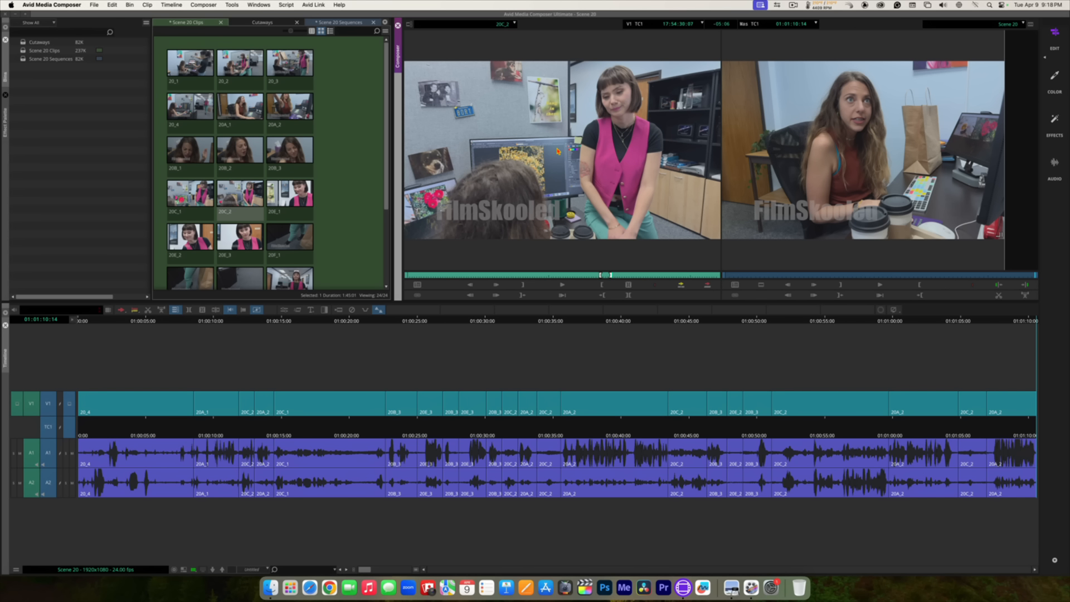
Step: Mark an Out point in 20C_2 at 17:54:38:06, preview the marked range and splice the shot onto the end of the sequence
key(space)
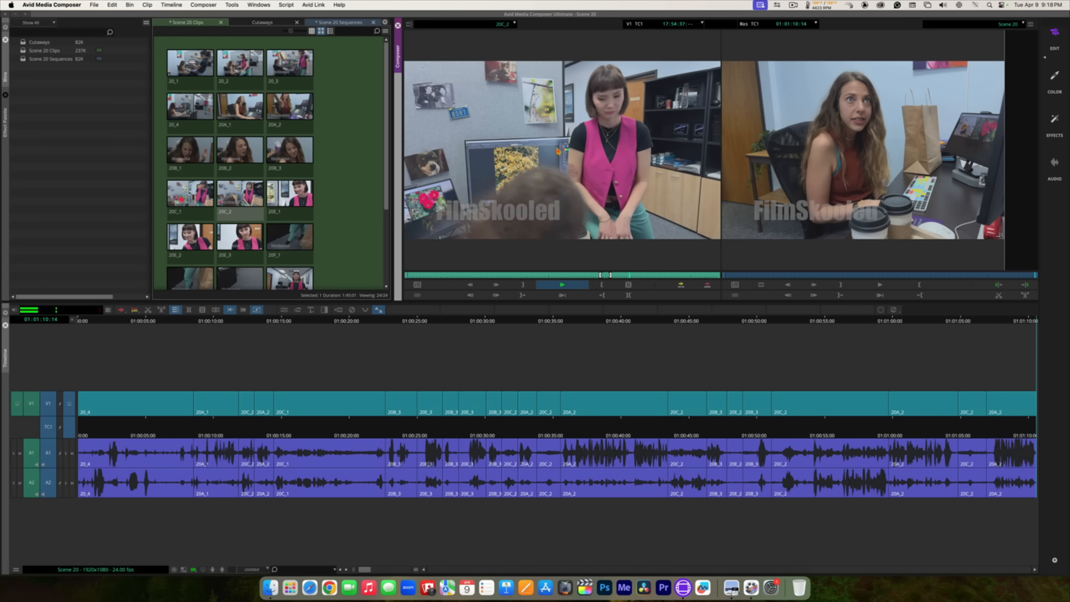
key(space)
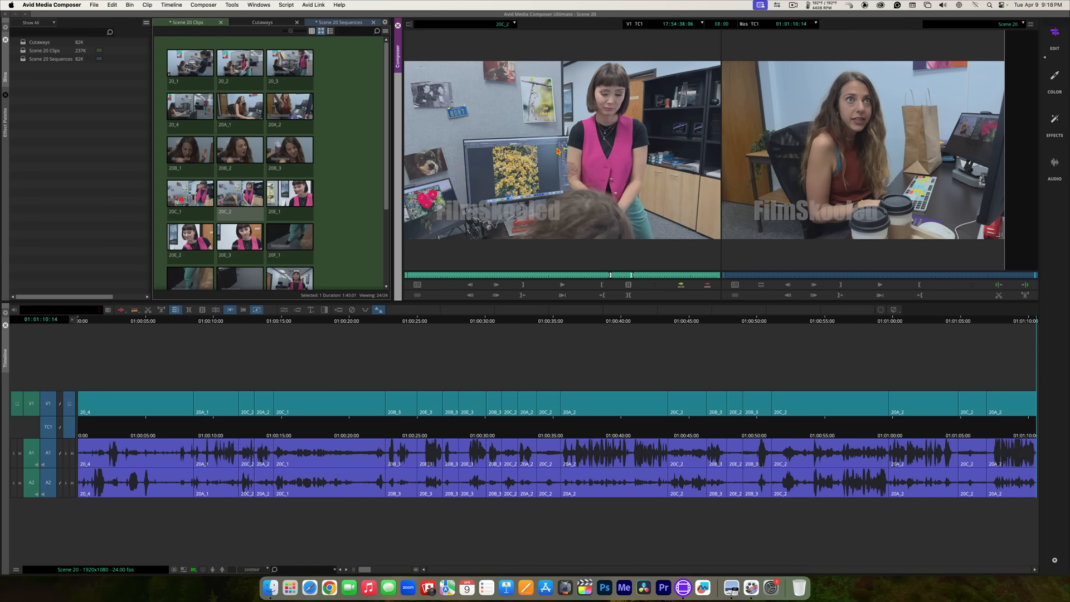
click(562, 295)
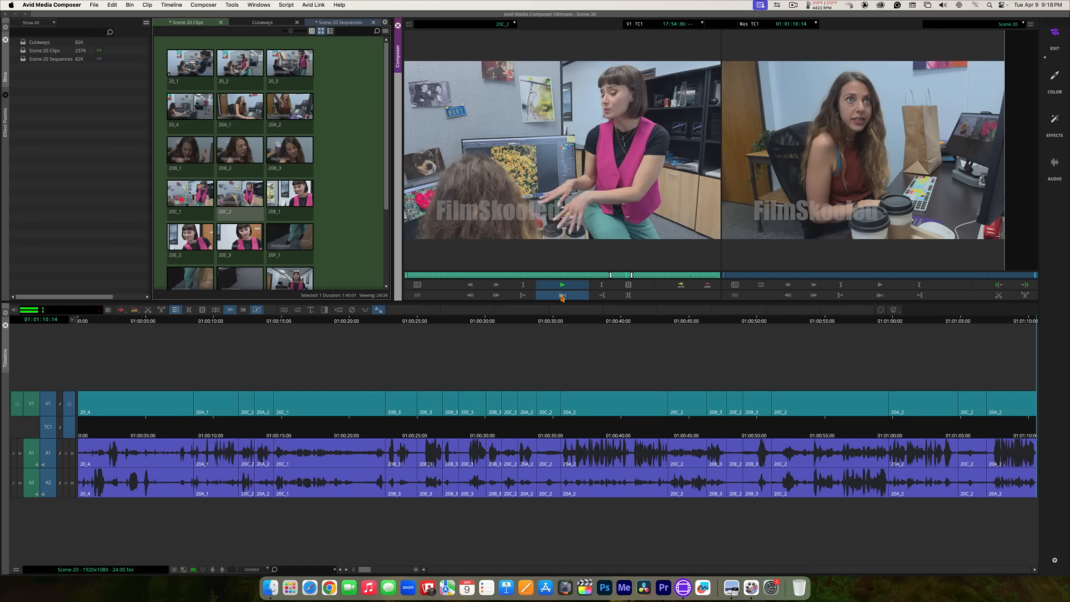
click(680, 286)
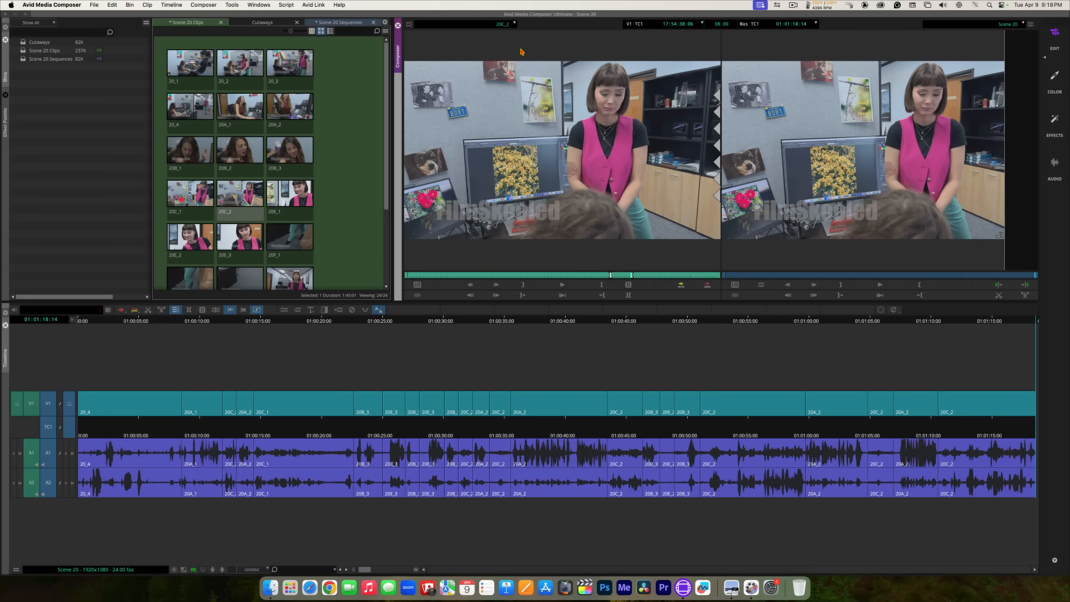
Step: Load source clip 20A_2, play on to the next reply and mark an In point at 17:24:32:05
click(476, 25)
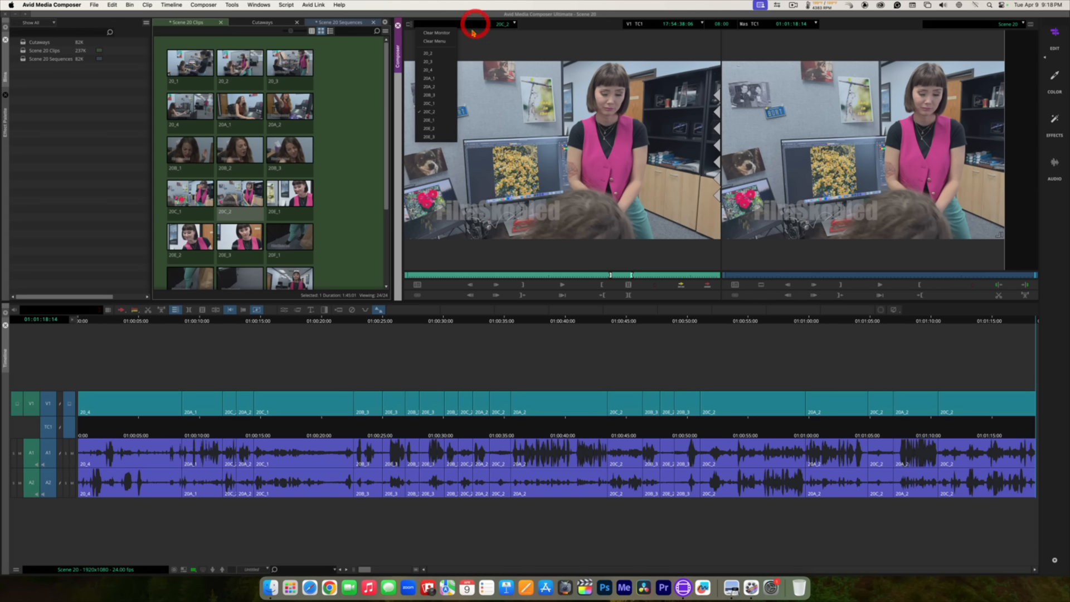
click(445, 88)
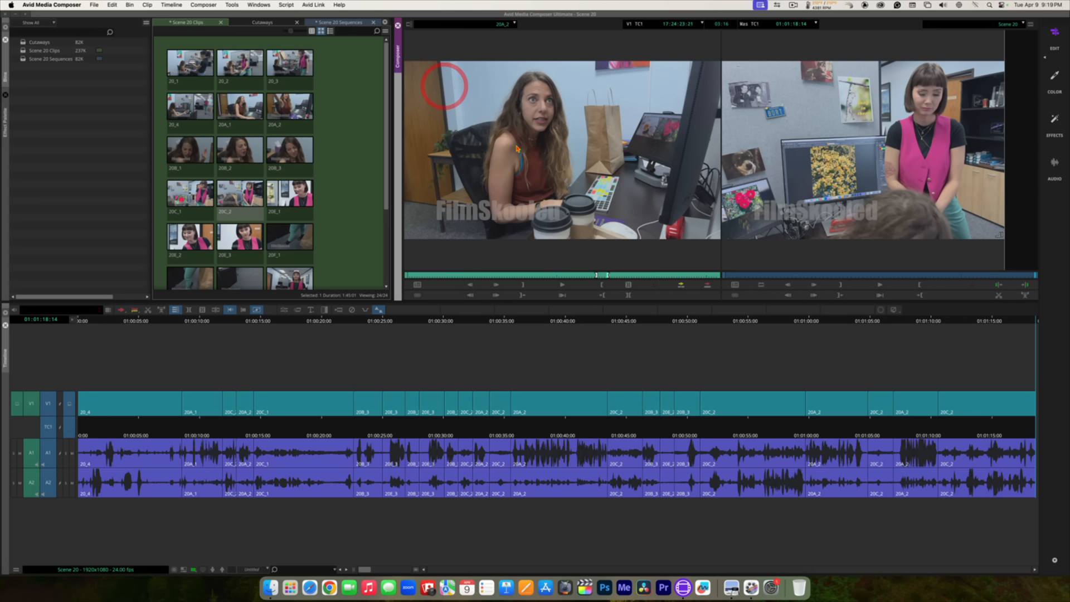
key(space)
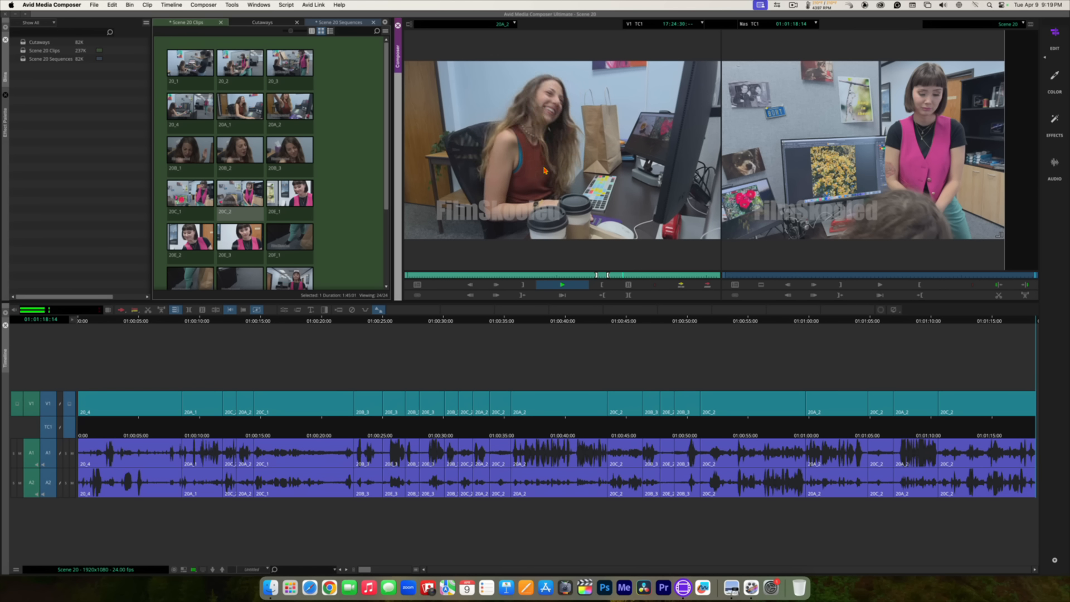
key(space)
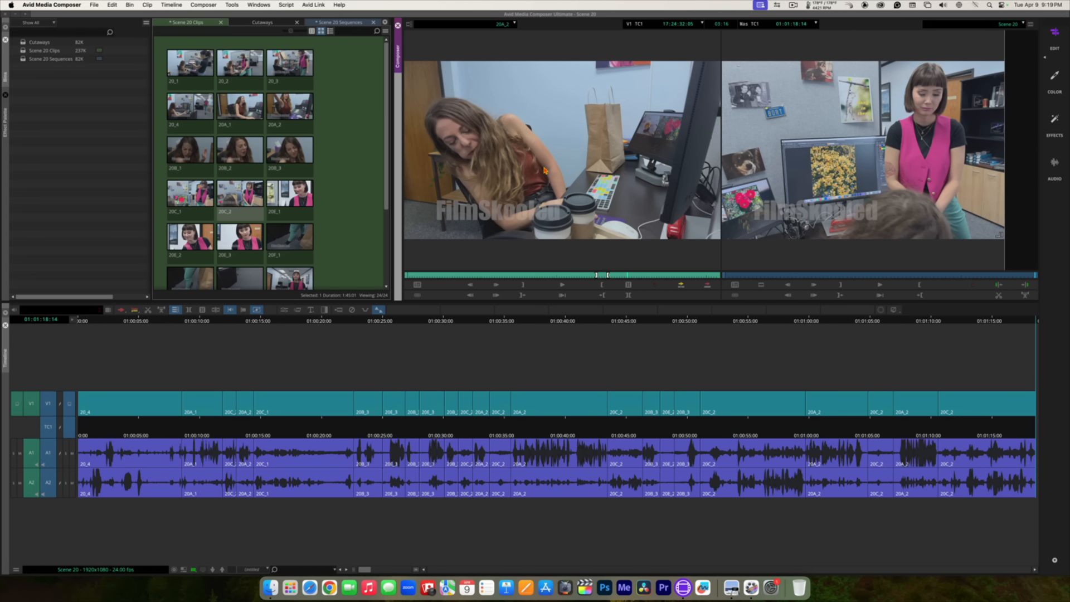
Step: Mark an Out point in 20A_2 at 17:24:37:06 and splice the shot onto the end of the sequence
key(space)
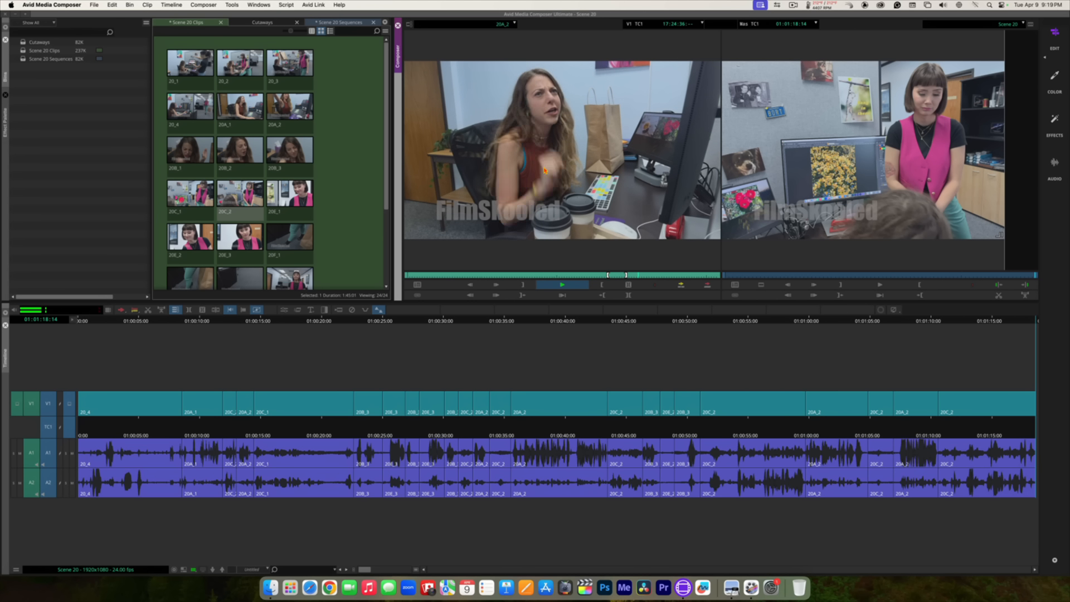
key(space)
key(Left)
key(Left)
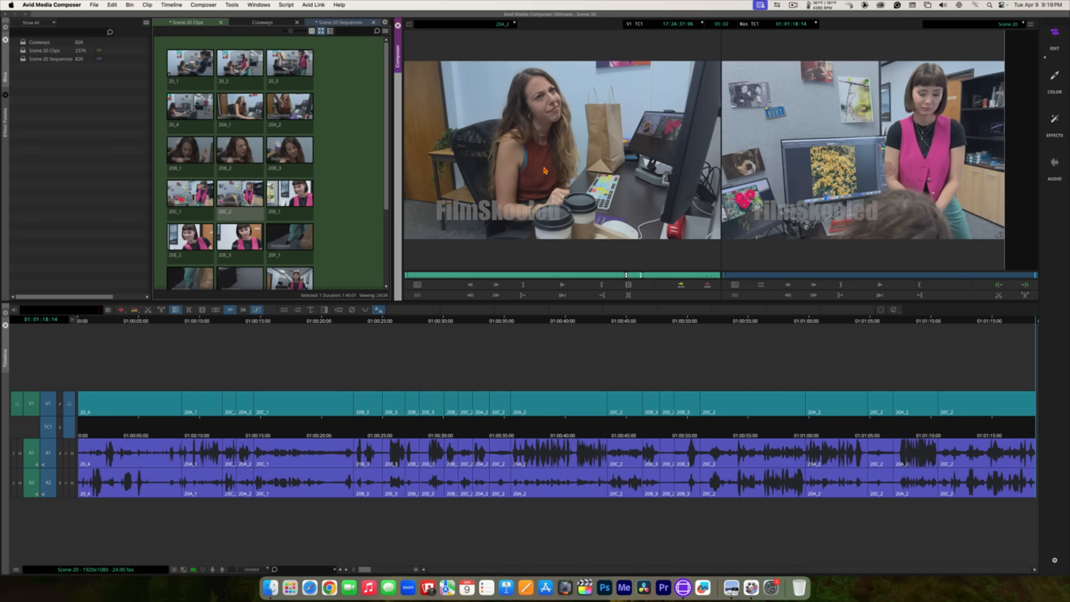
click(681, 285)
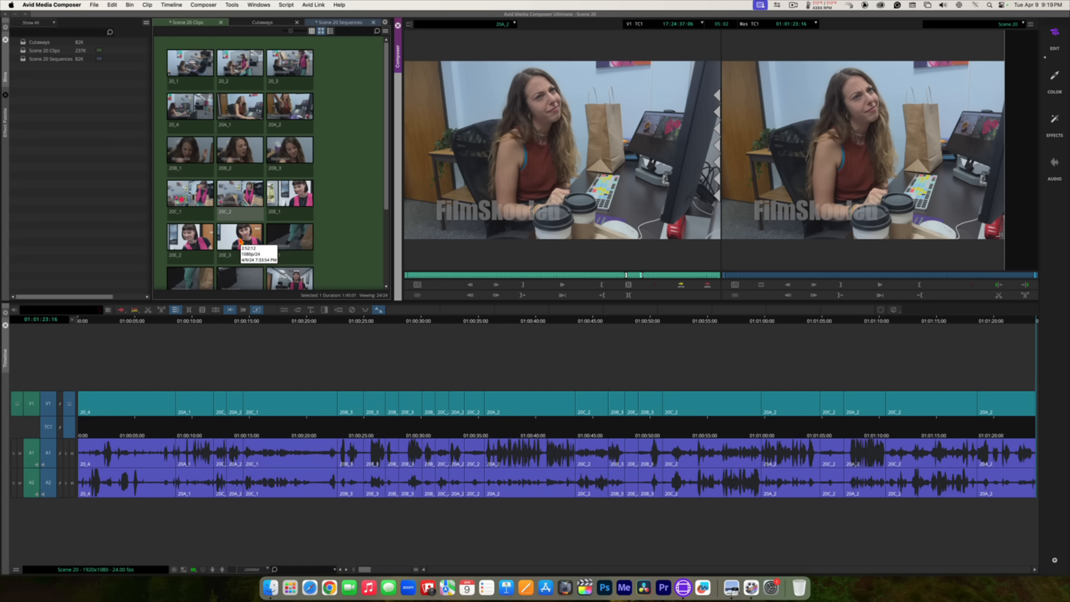
Step: Load the close-up source clip 20E_3 and play through the take to locate the next line
drag(241, 242, 542, 225)
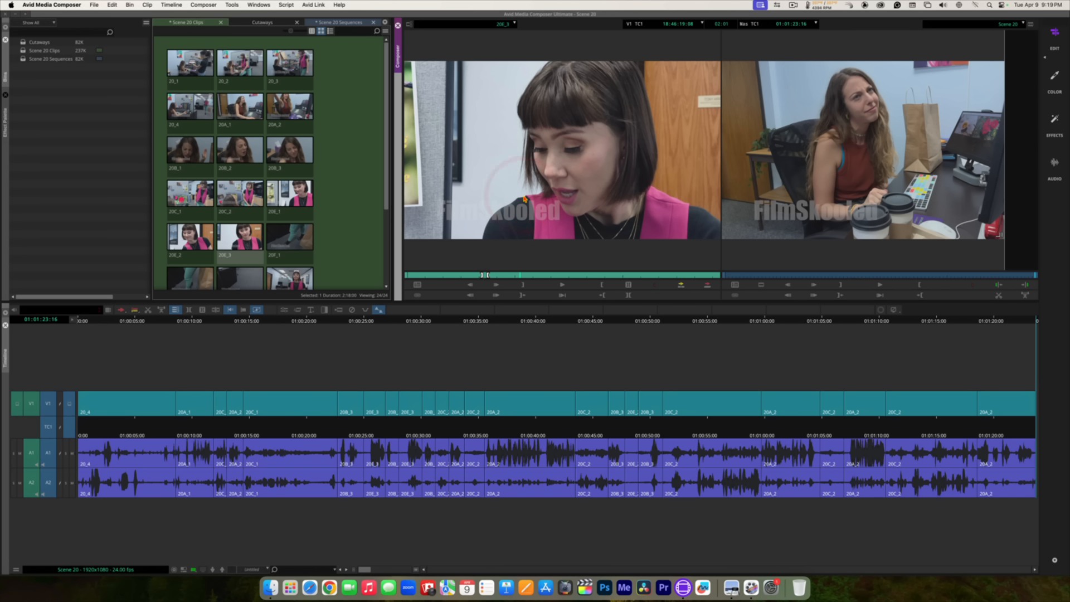
key(space)
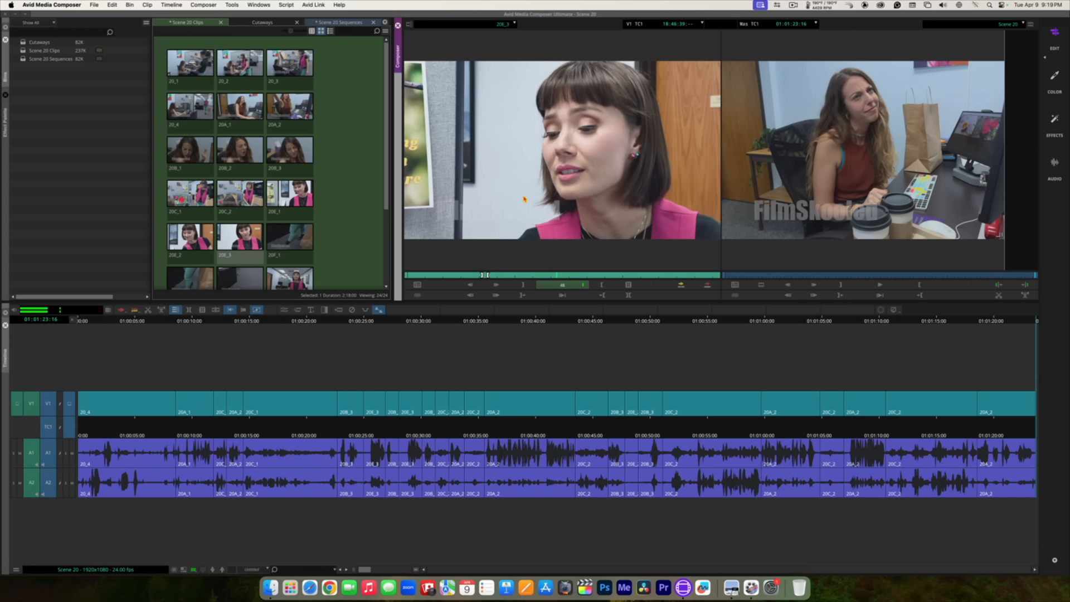
key(space)
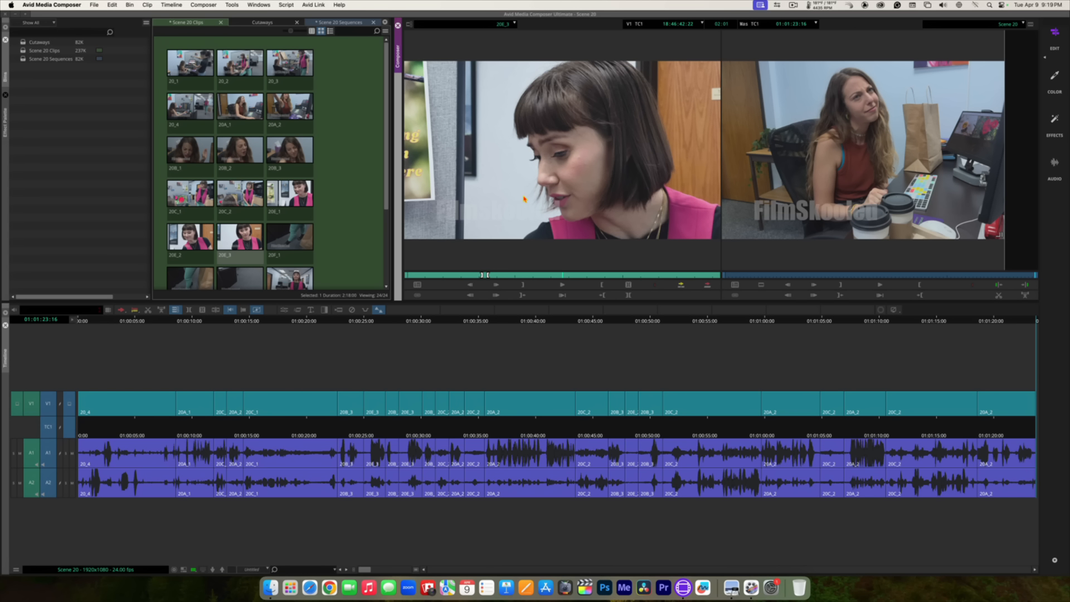
key(space)
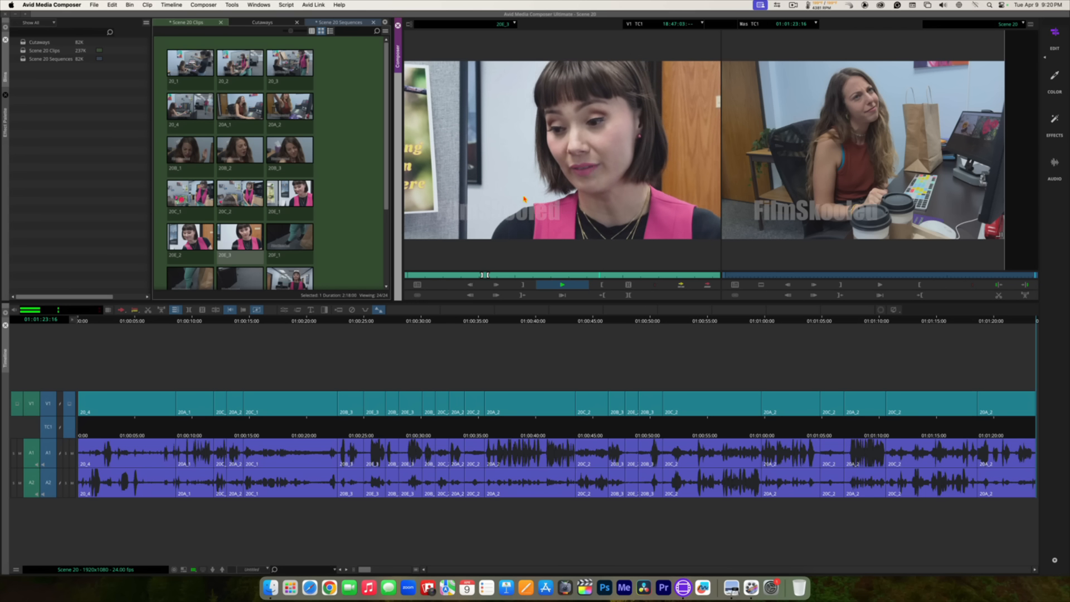
key(space)
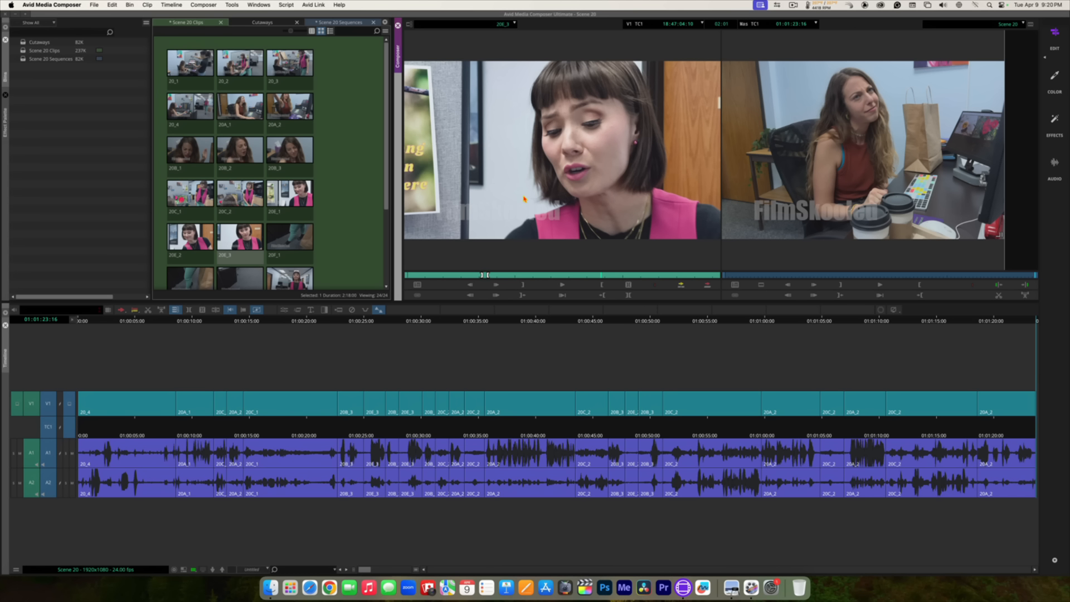
key(space)
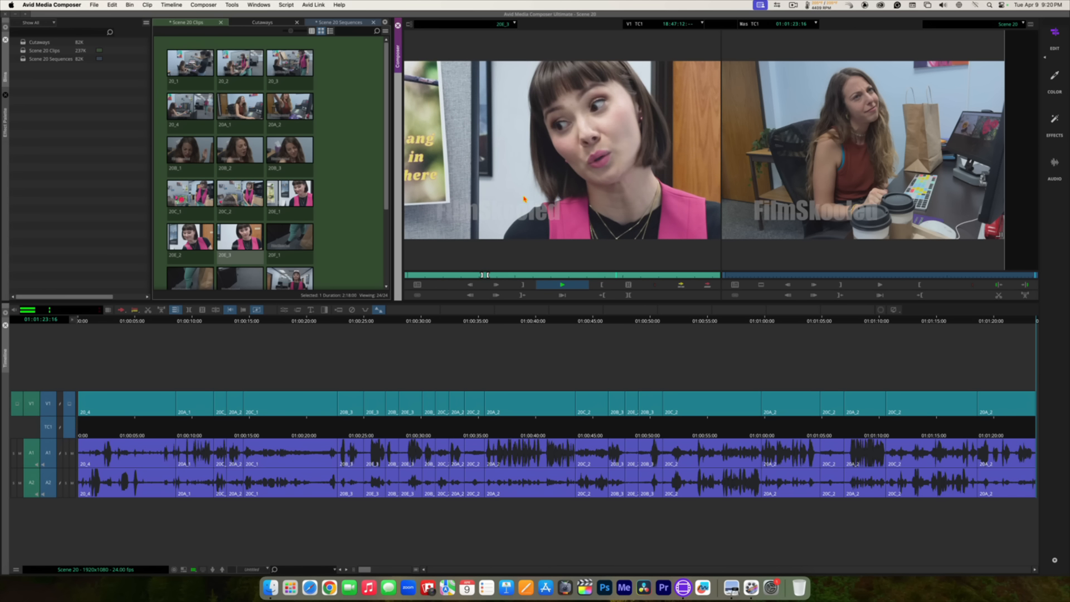
key(space)
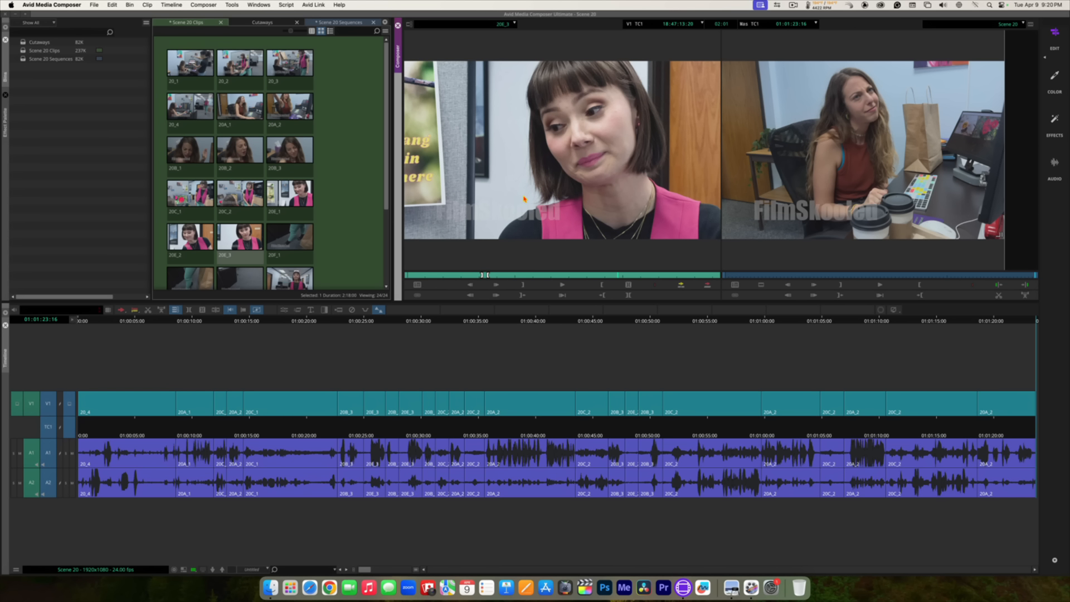
Step: Cue 20E_3 frame by frame to the start of the line and mark an In point at 18:47:12:00
key(l)
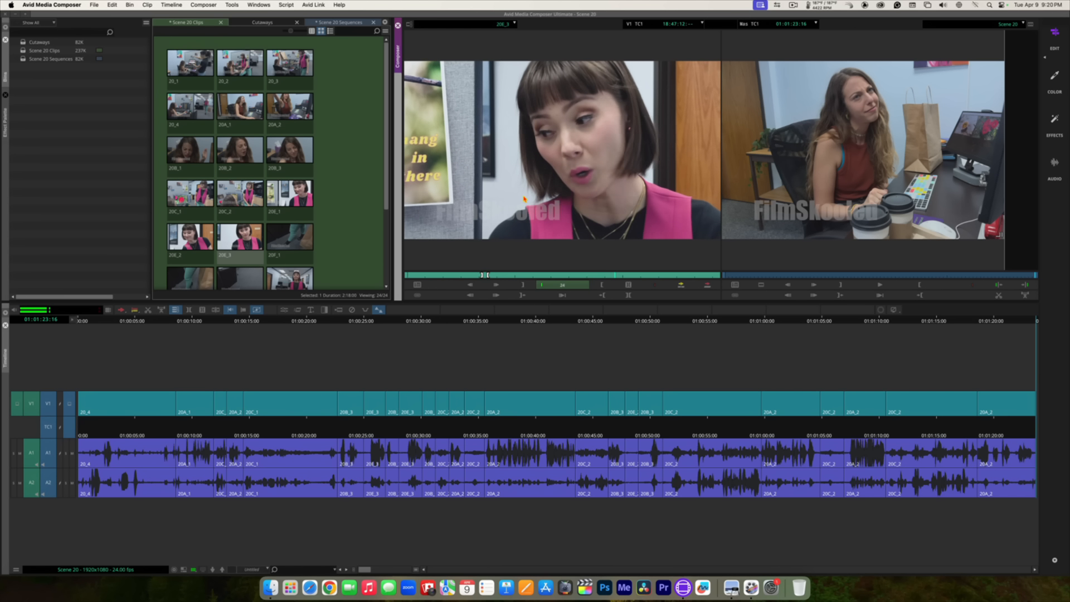
key(k)
key(l)
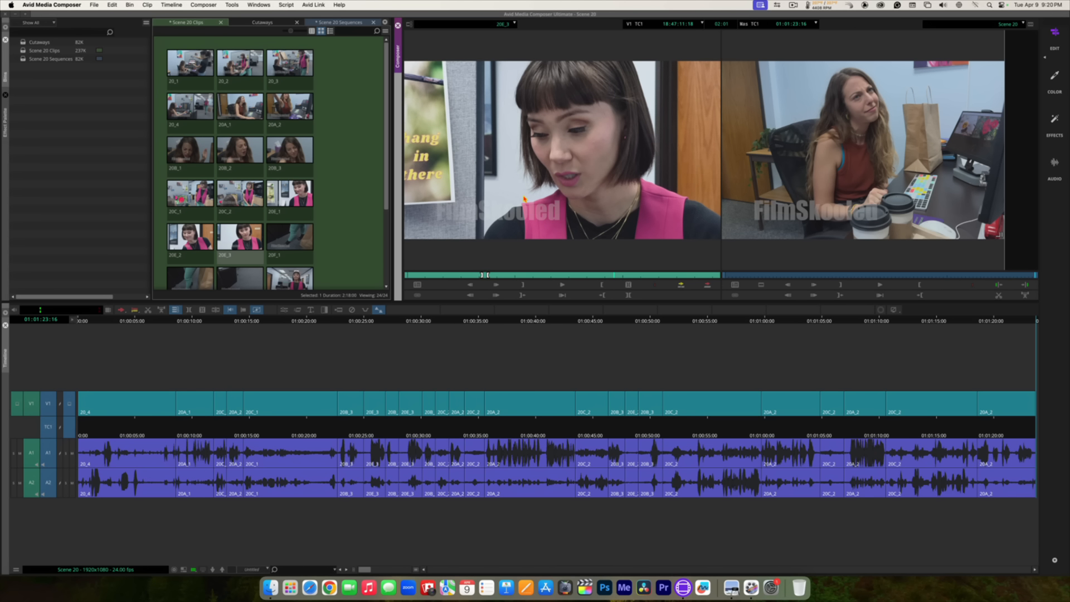
key(Right)
key(Right)
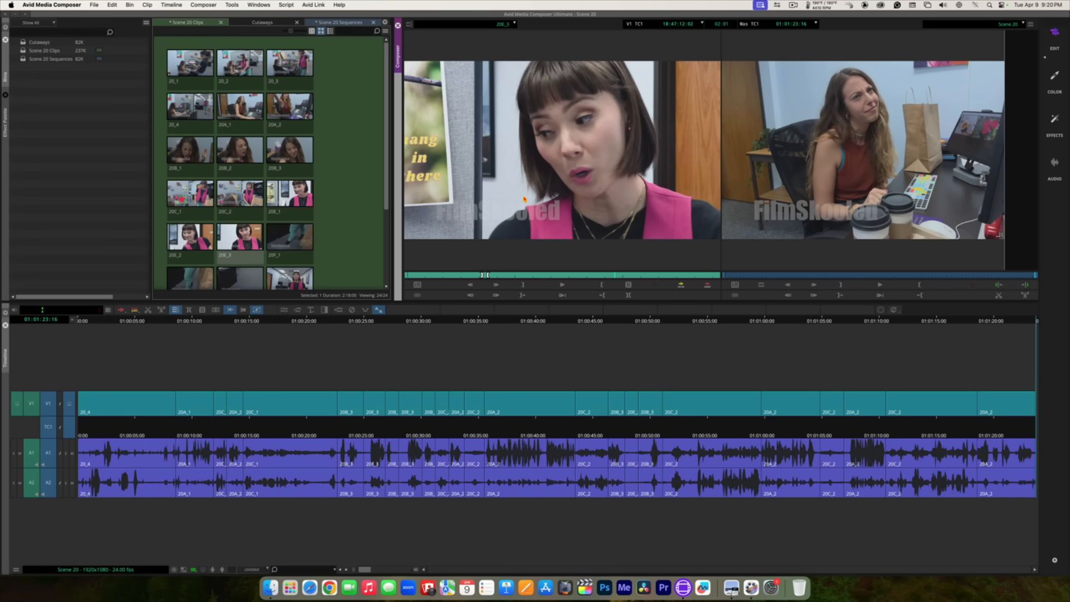
key(Left)
key(Left)
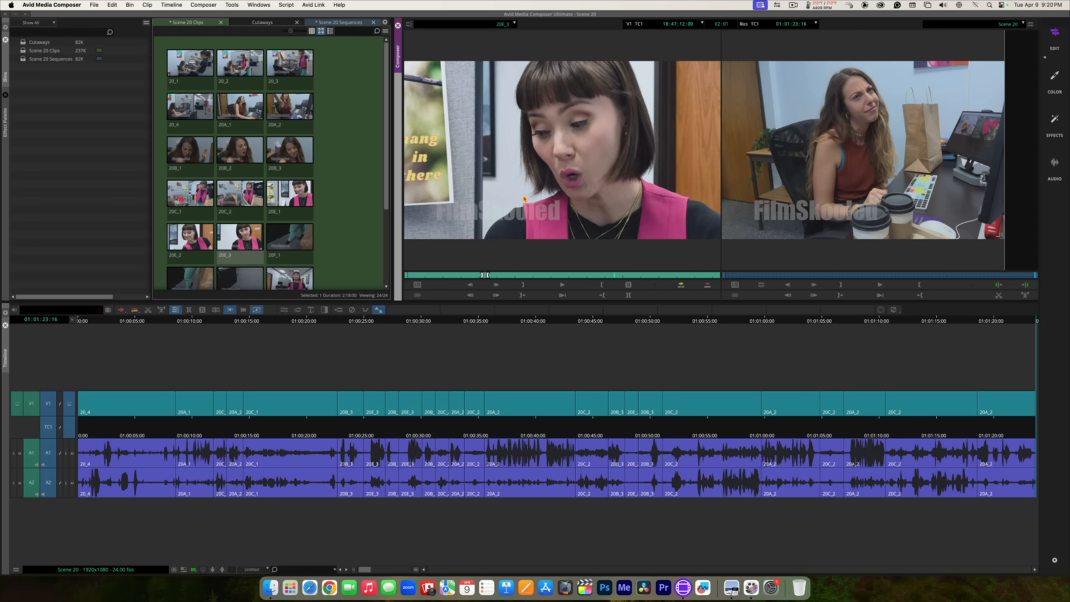
Step: Mark an Out point in 20E_3 at 18:47:13:22 and splice the close-up onto the end of the sequence
key(l)
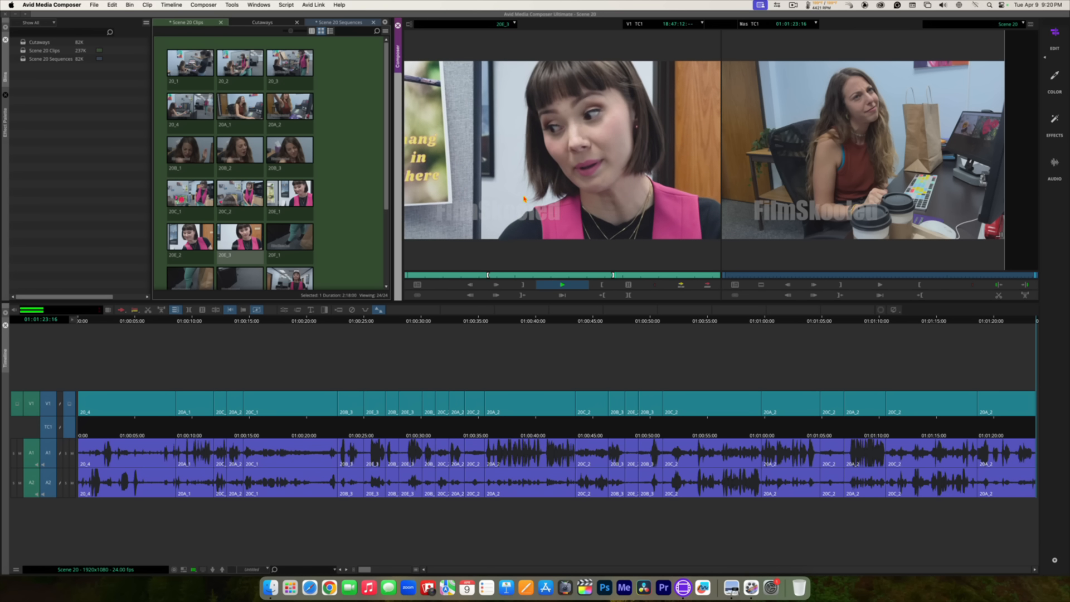
key(k)
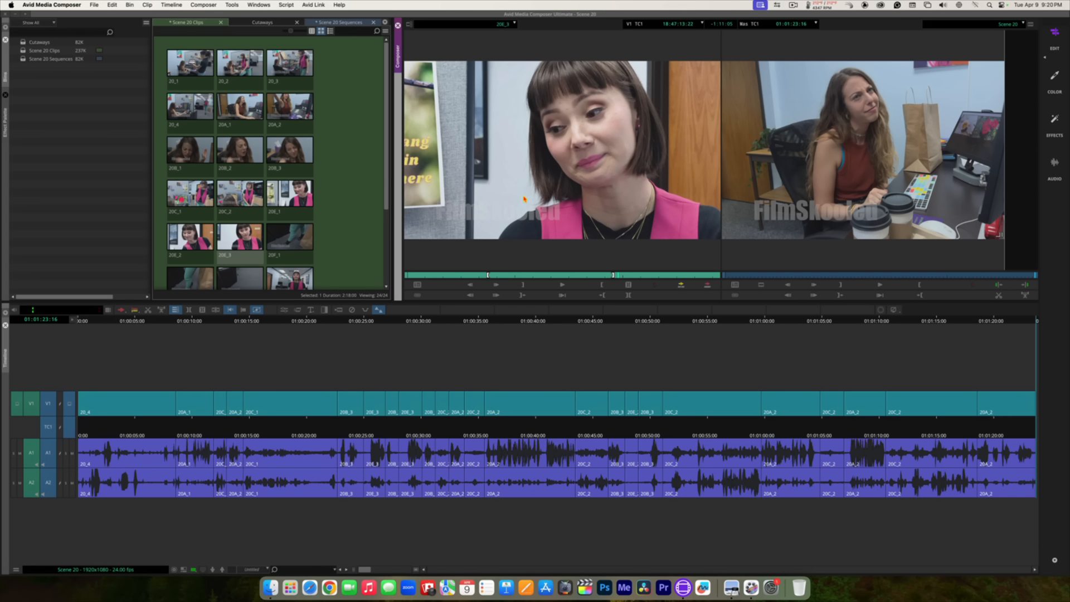
key(o)
key(v)
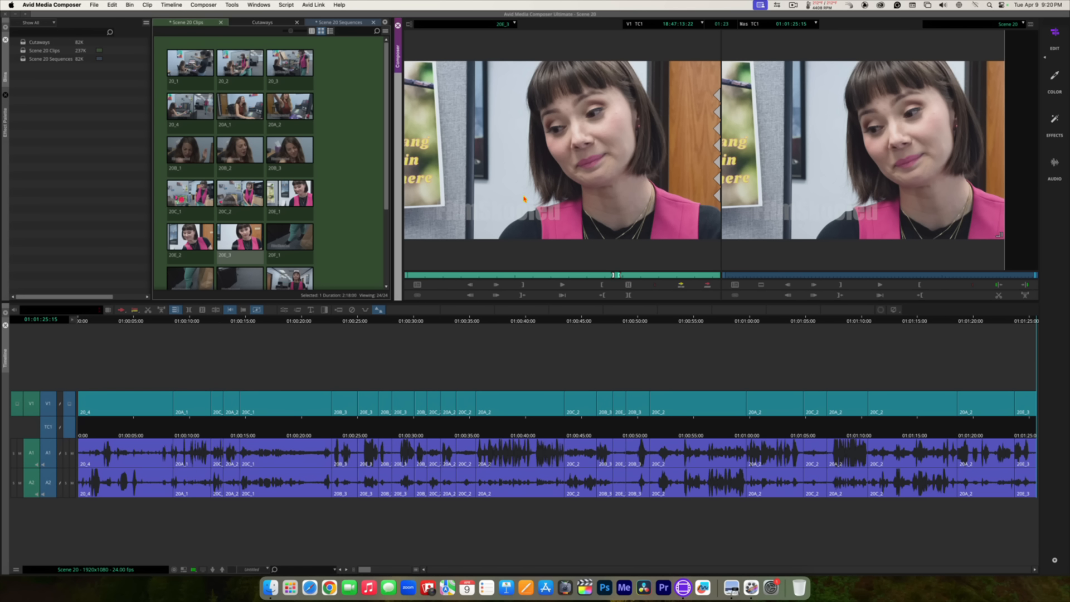
Step: Reload the recently used source clip 20A_2, cue past its last Out point and mark an In point at 17:24:39:05
click(491, 24)
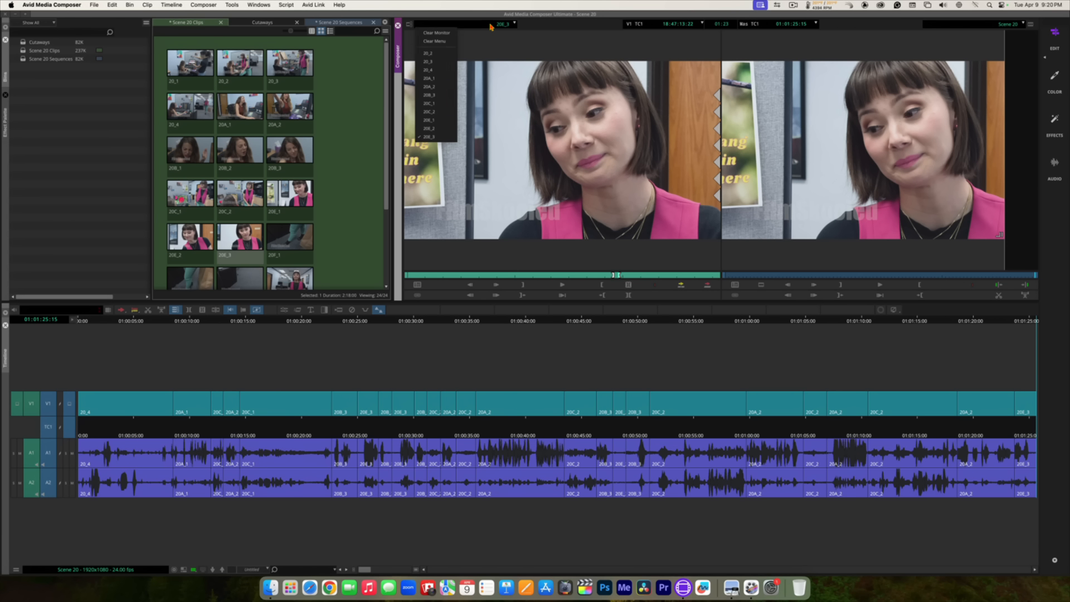
click(440, 88)
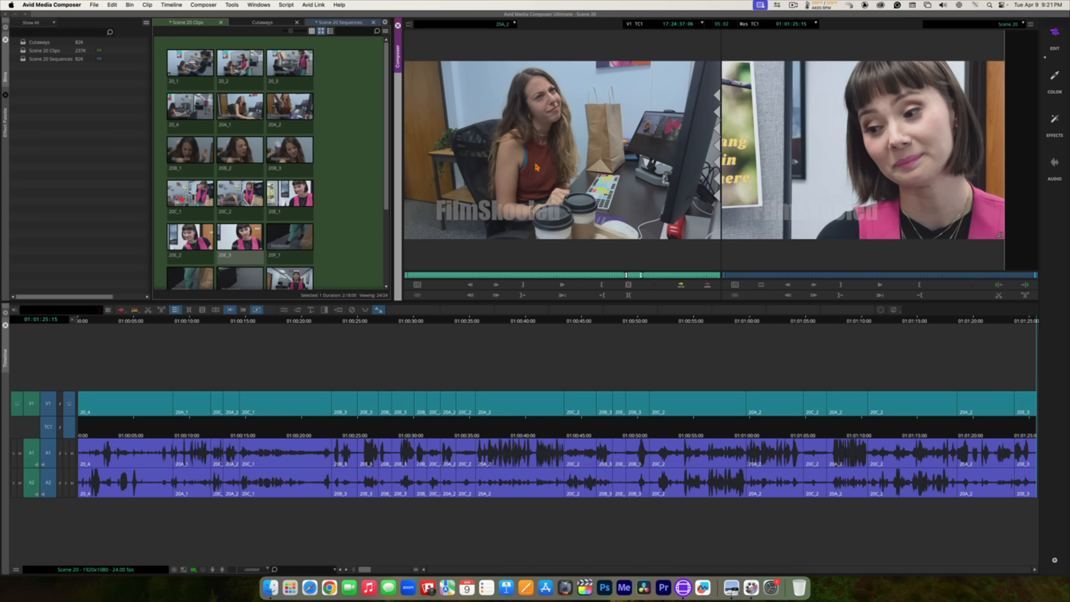
key(space)
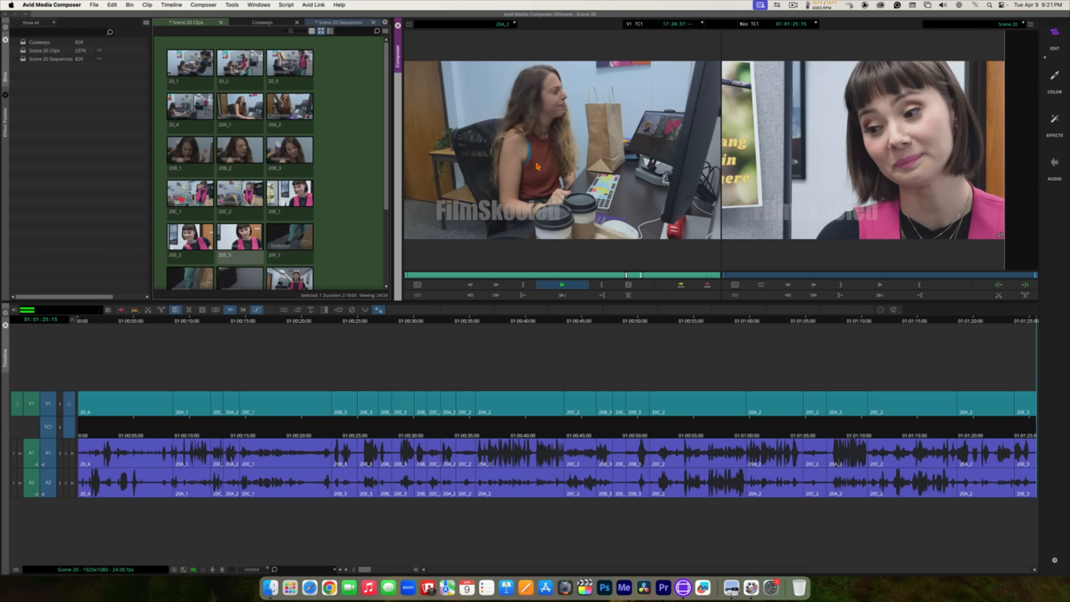
key(space)
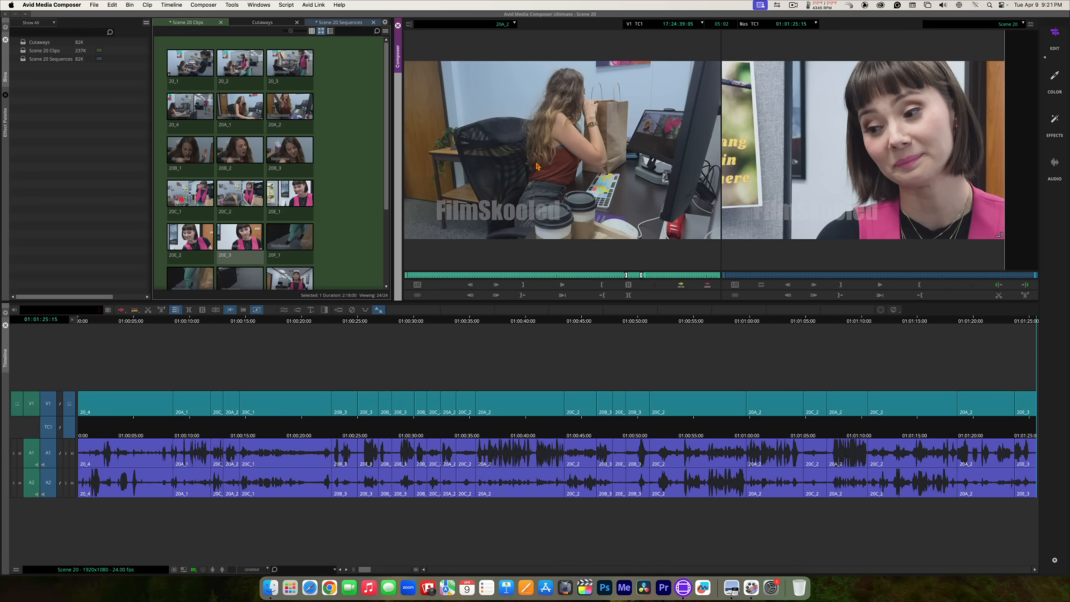
key(i)
Step: Mark an Out point in 20A_2 at 17:24:41:05 and splice the reaction onto the end of the sequence
key(space)
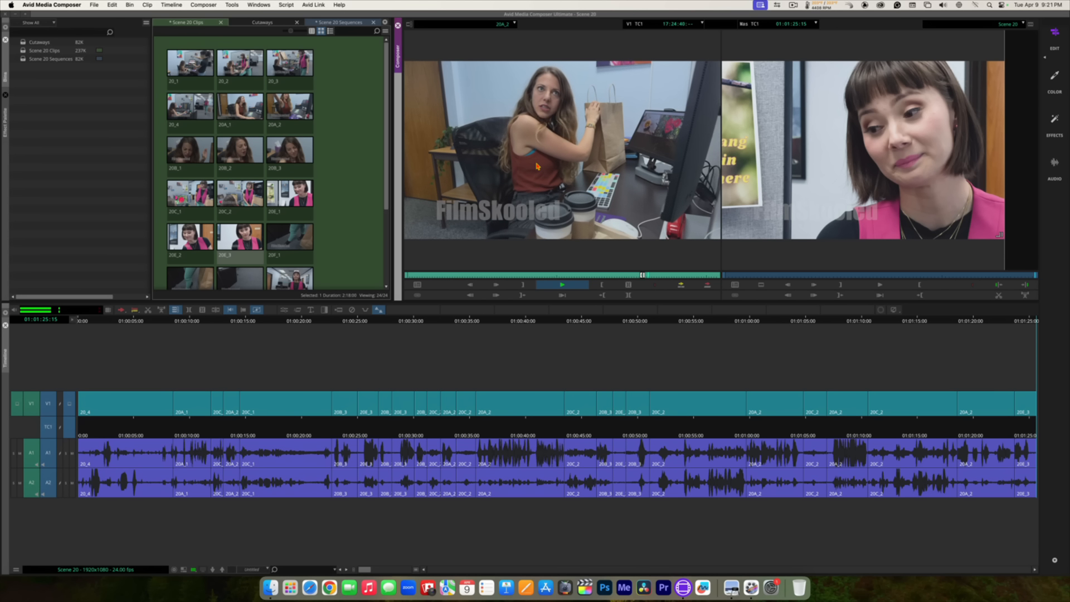
key(space)
key(l)
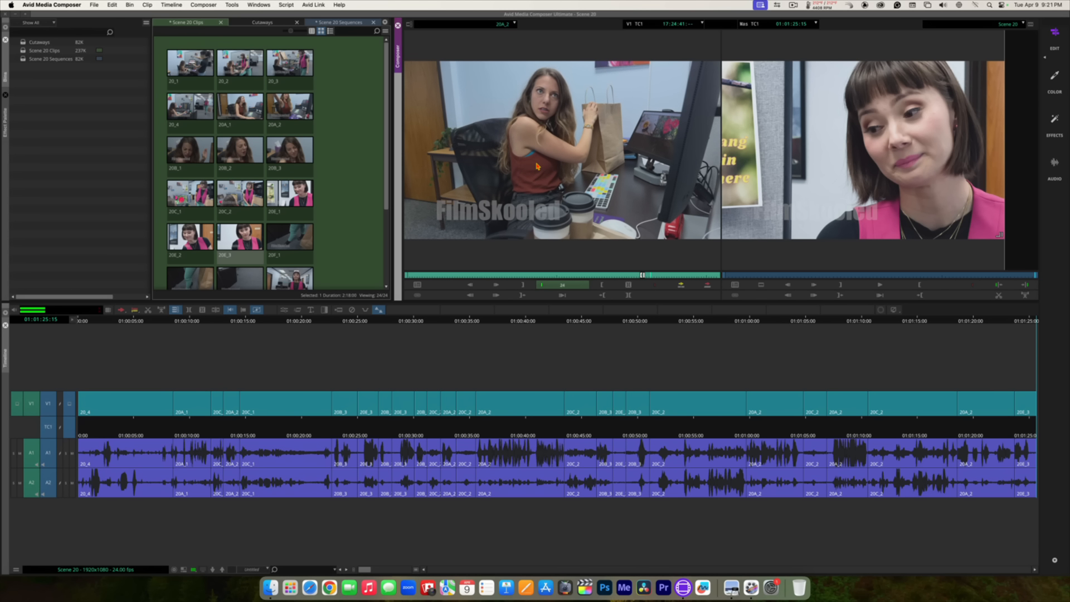
key(space)
key(space)
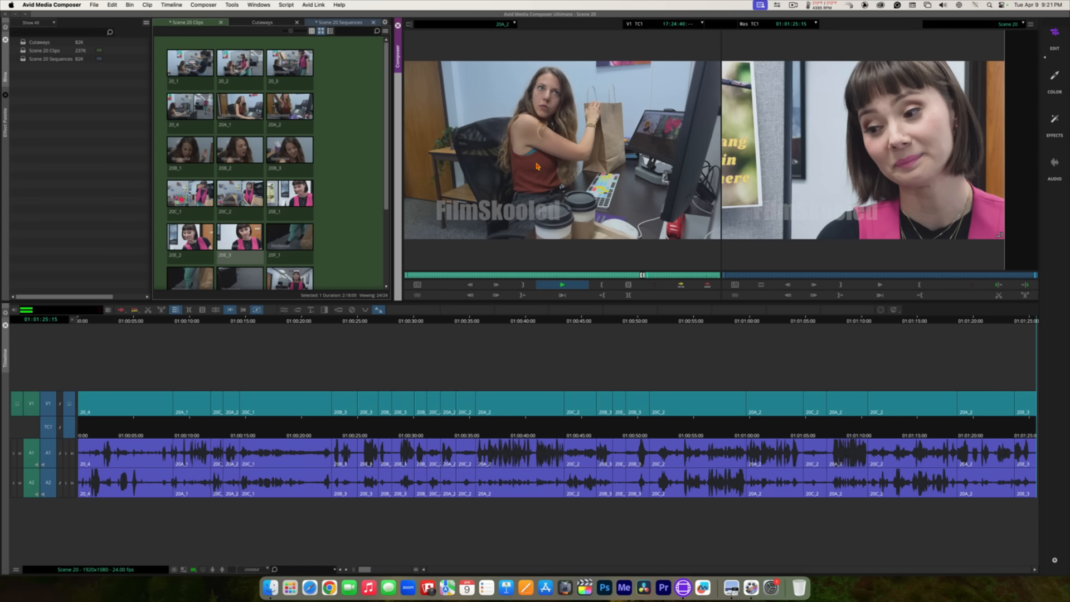
key(space)
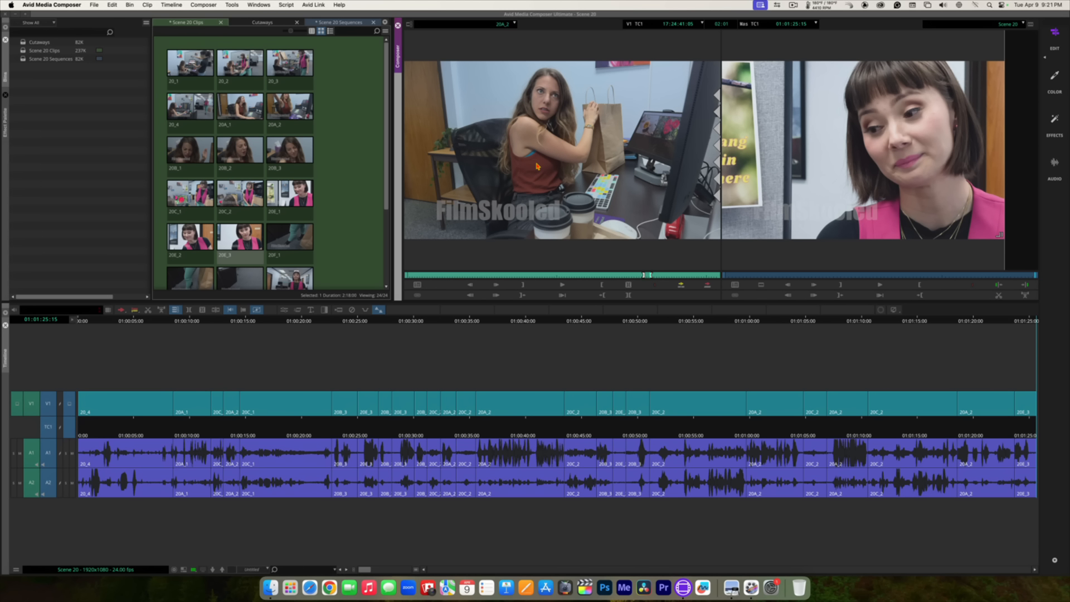
key(space)
key(v)
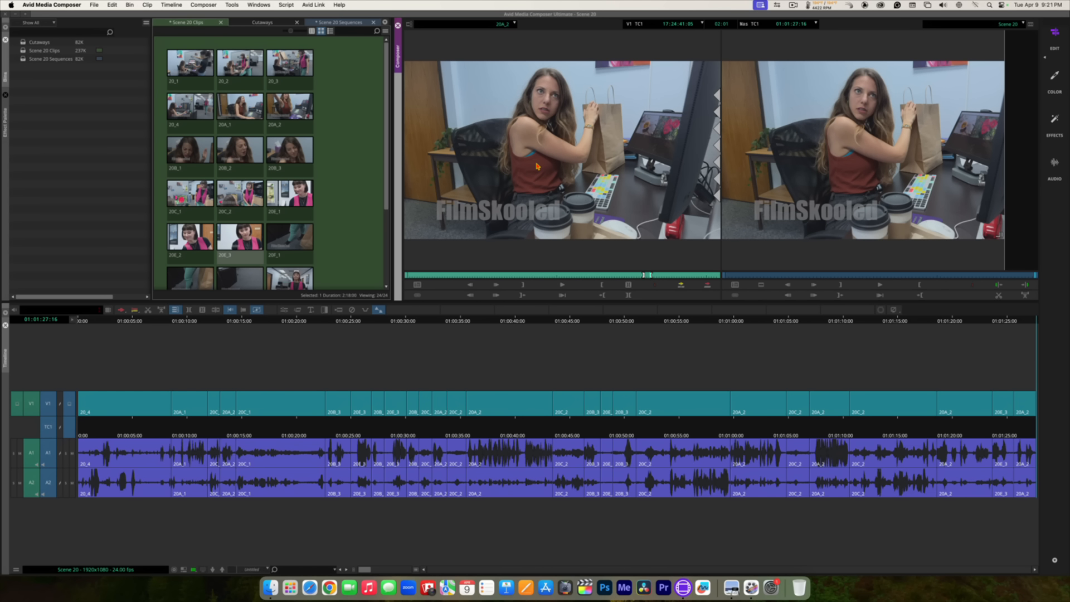
Step: Load source clip 20C_2, play on to the next line and mark an In point at 17:54:46:03
double_click(240, 192)
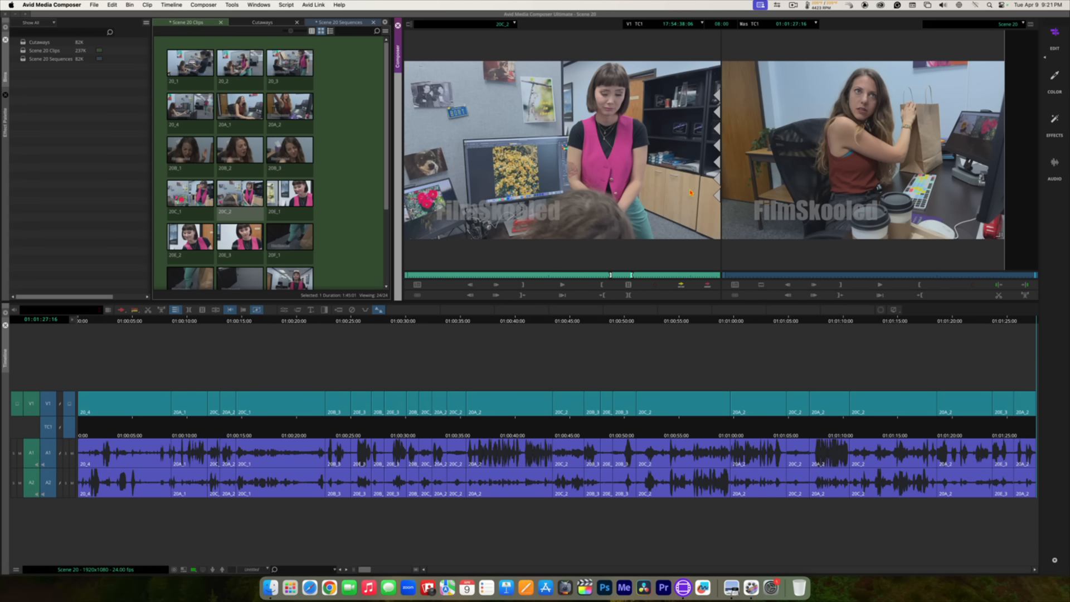
key(space)
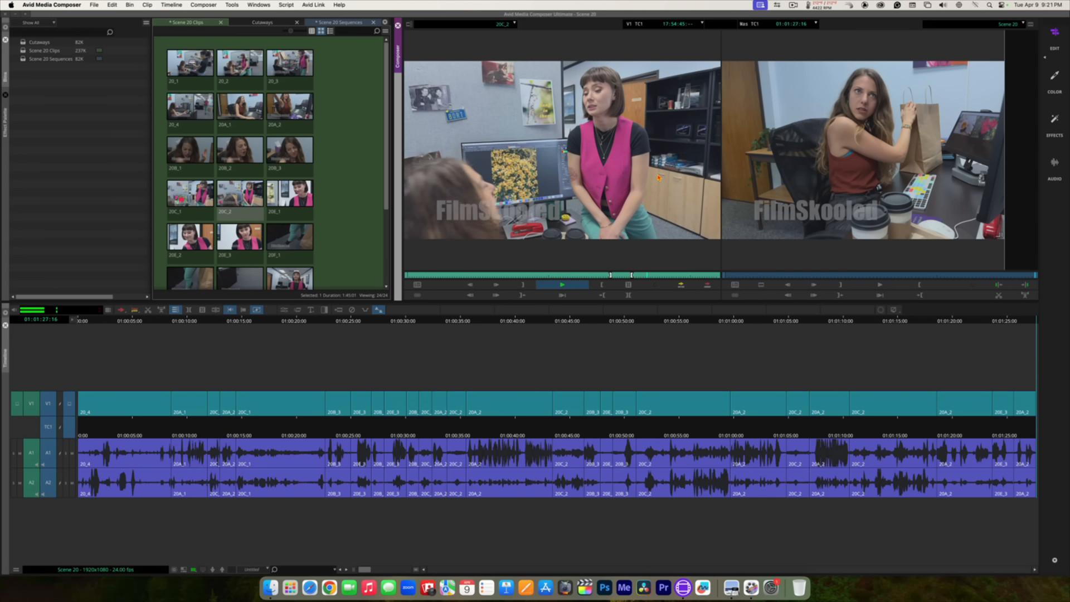
key(space)
key(j)
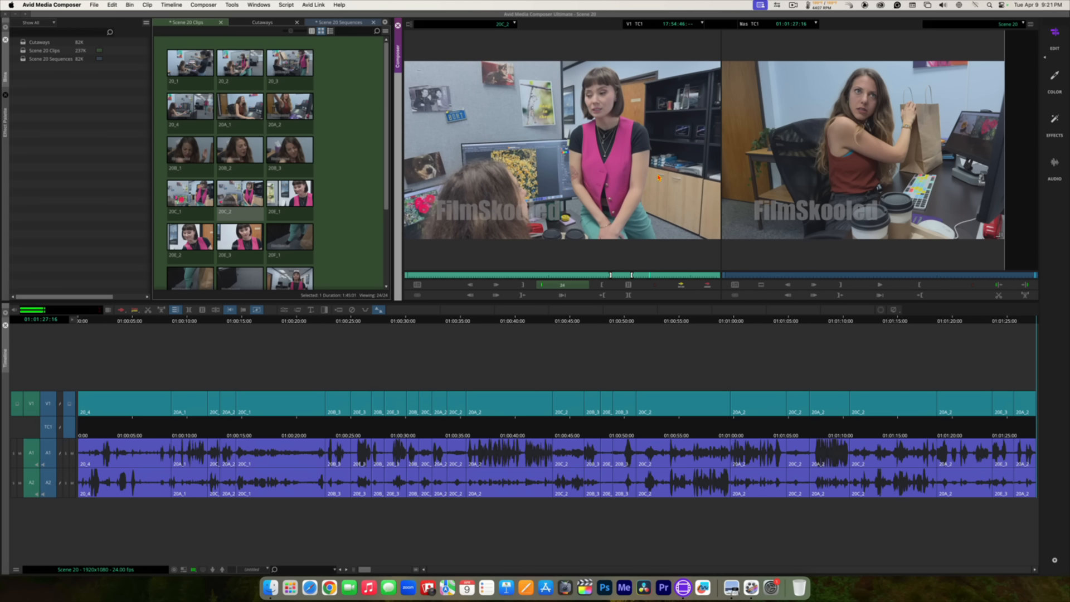
key(l)
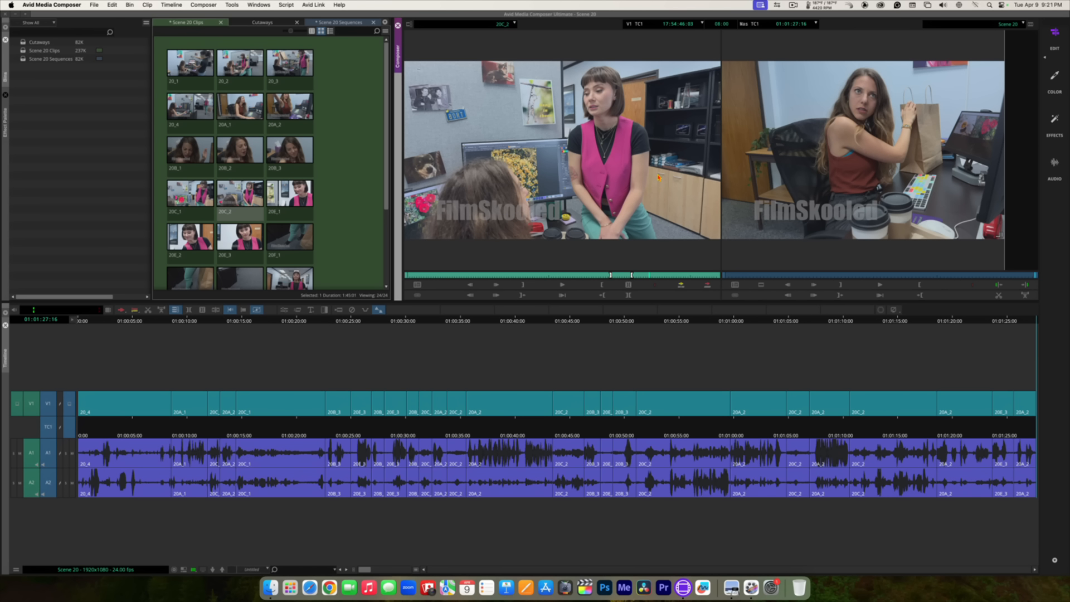
key(i)
Step: Mark an Out point in 20C_2 at 17:54:47:02 and splice the shot onto the end of the sequence
key(l)
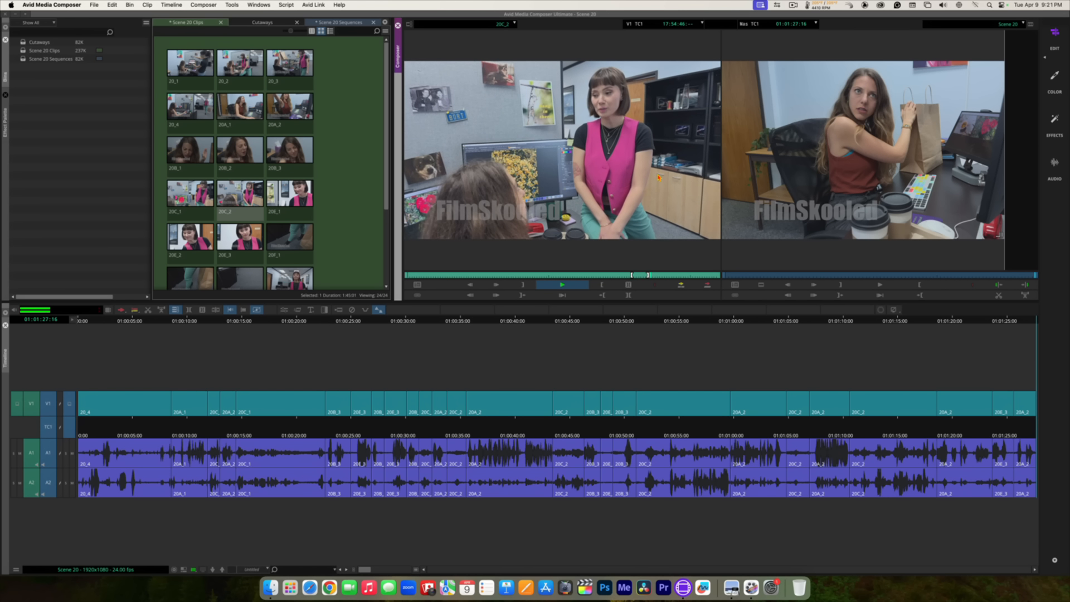
key(j)
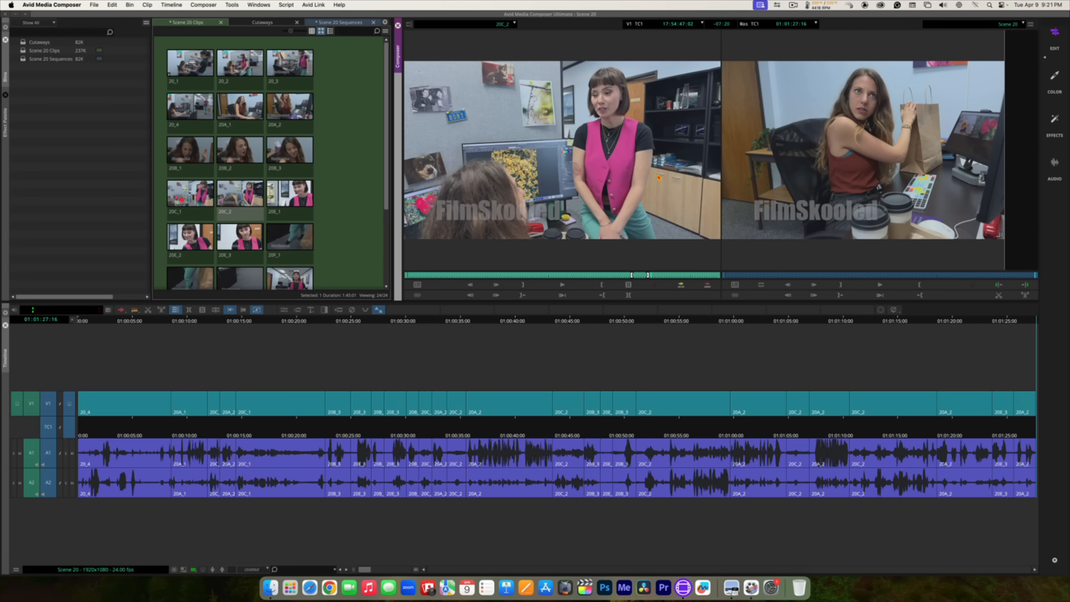
key(o)
key(v)
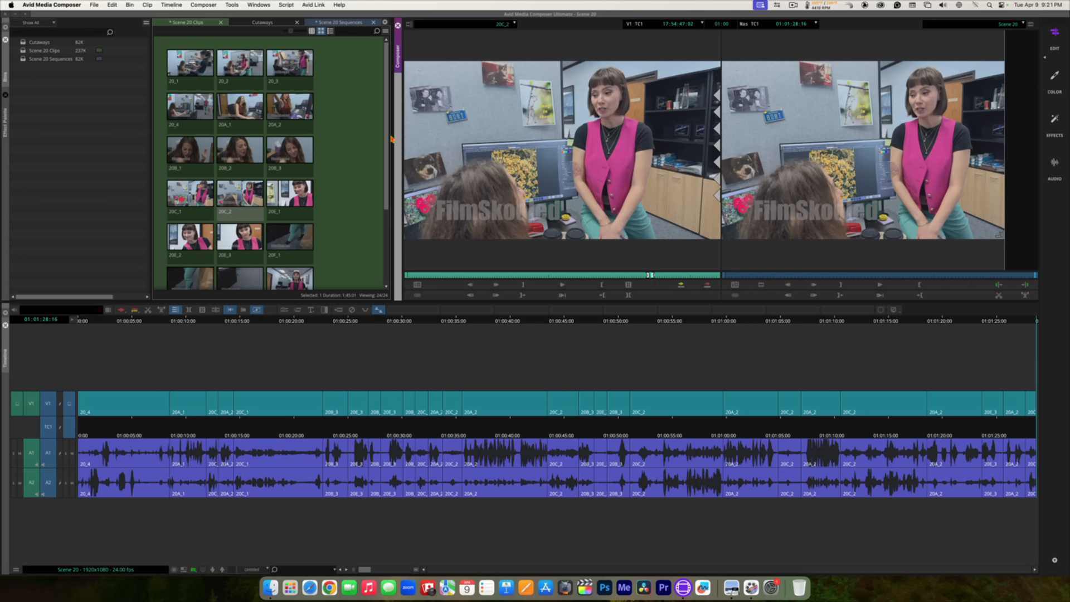
Step: Load the close-up source clip 20B_3, play through to the next line and mark an In point at 17:45:12:10
double_click(295, 145)
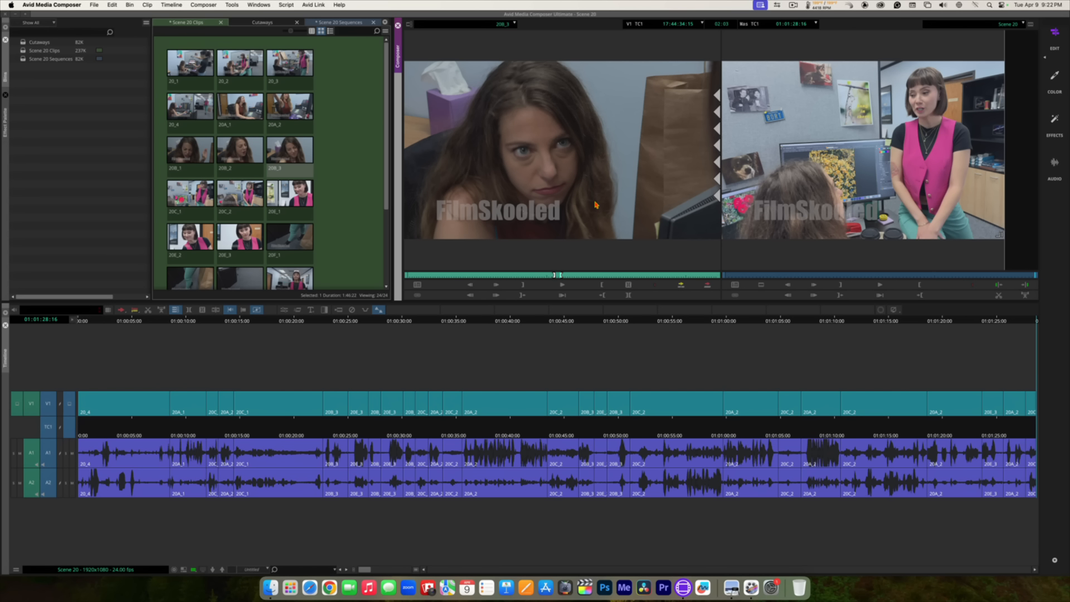
key(space)
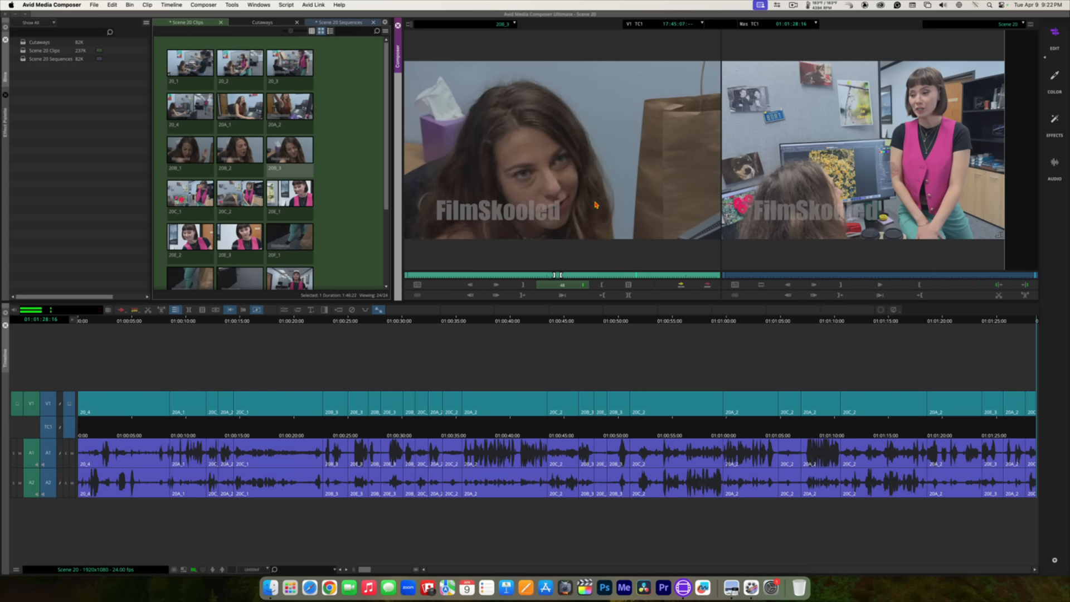
key(space)
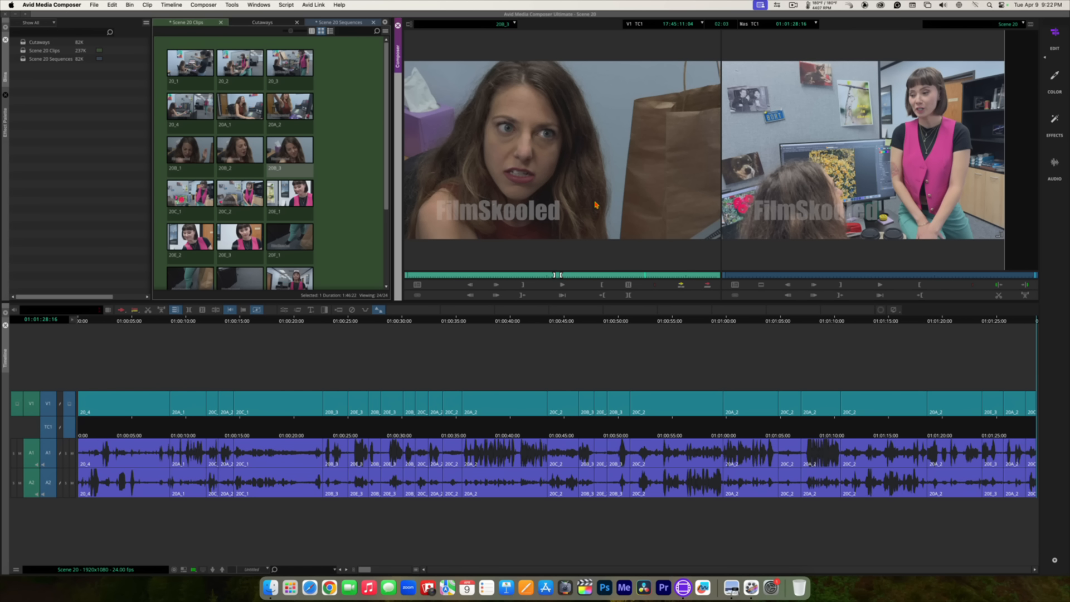
key(space)
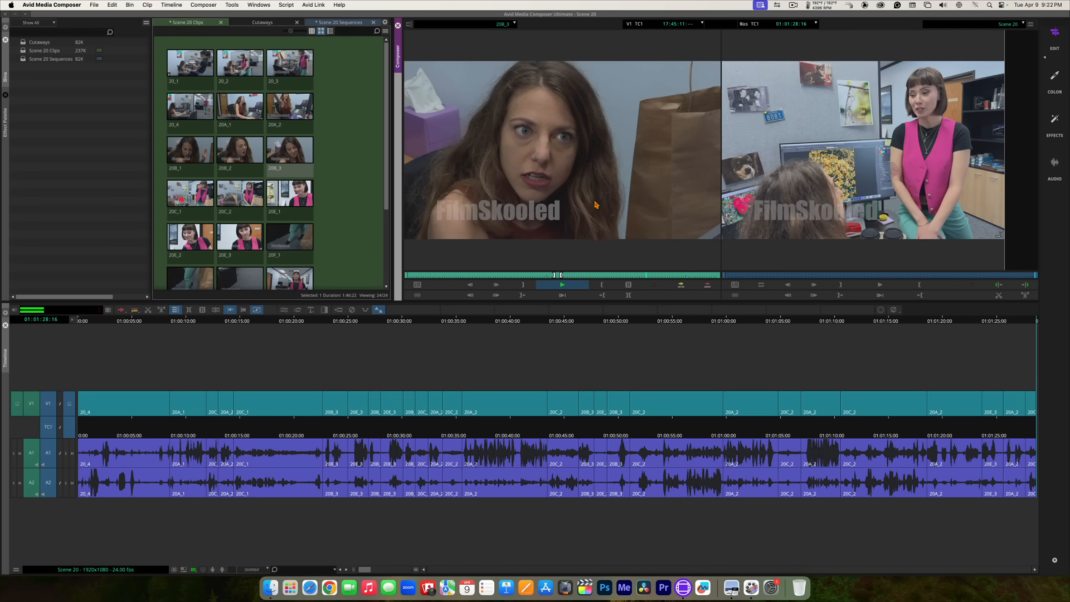
key(space)
key(j)
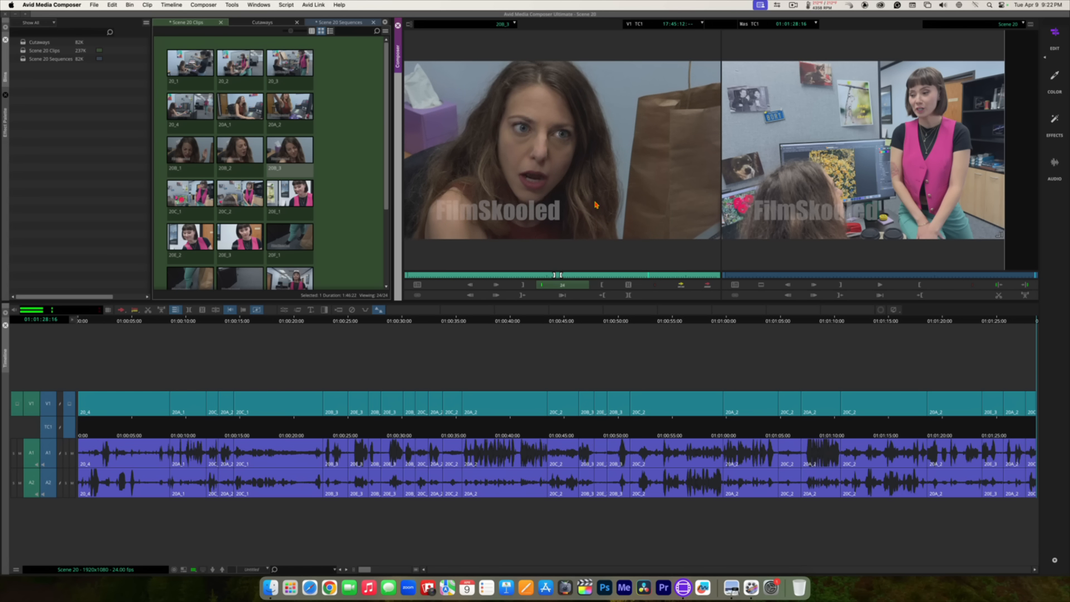
key(k)
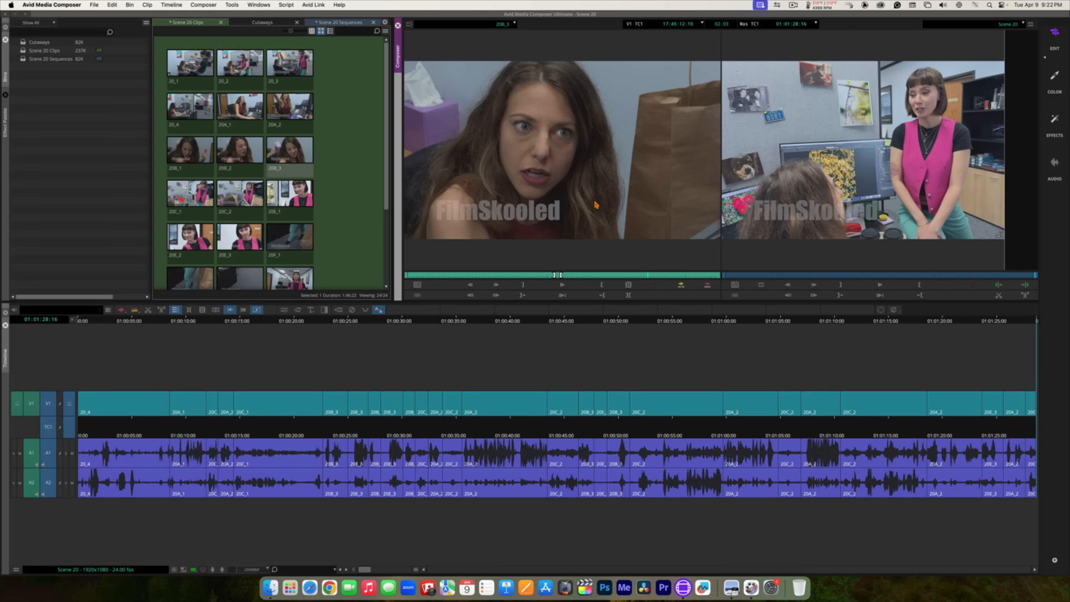
Step: Mark an Out point in 20B_3 at 17:45:14:09 and splice the close-up onto the end of the sequence
key(space)
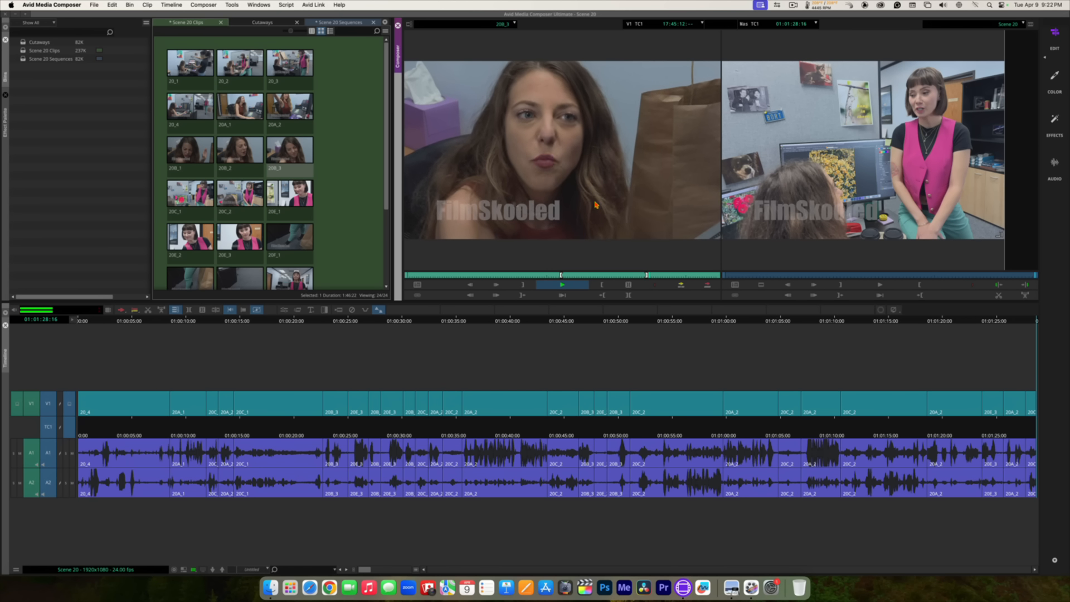
key(space)
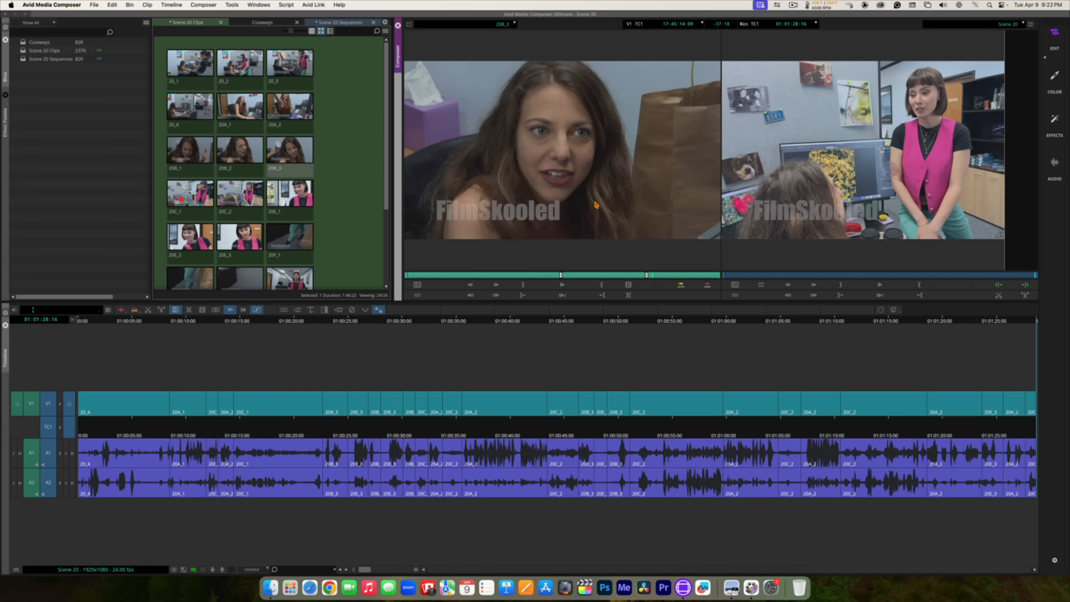
key(o)
key(v)
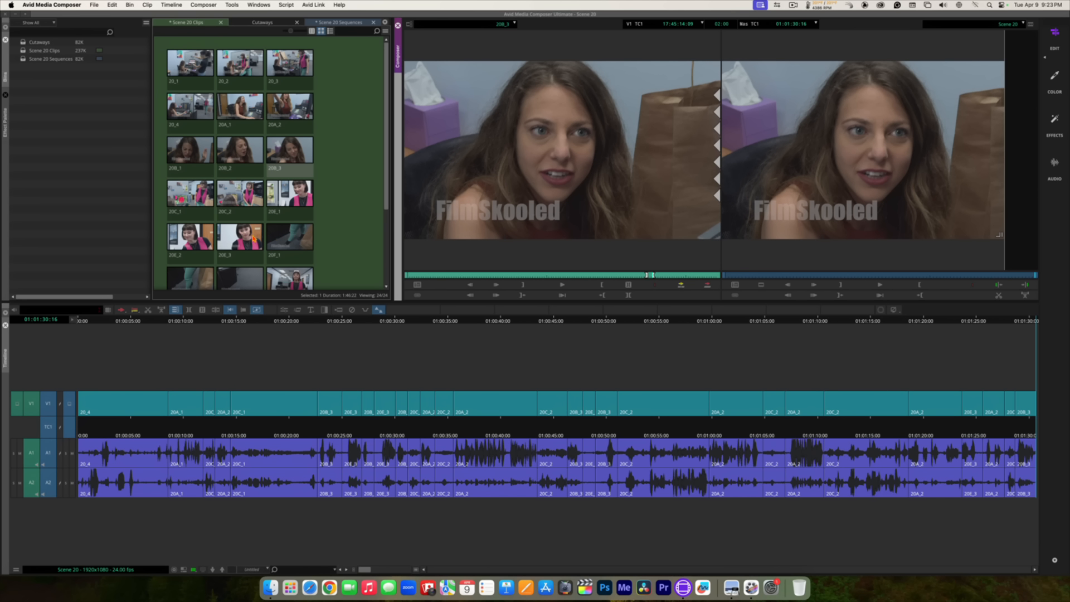
Step: Load source clip 20E_3, step back frame by frame to the start of the reaction and mark an In point at 18:47:19:01
mouse_move(254, 238)
mouse_down()
mouse_move(246, 237)
mouse_move(511, 180)
mouse_up()
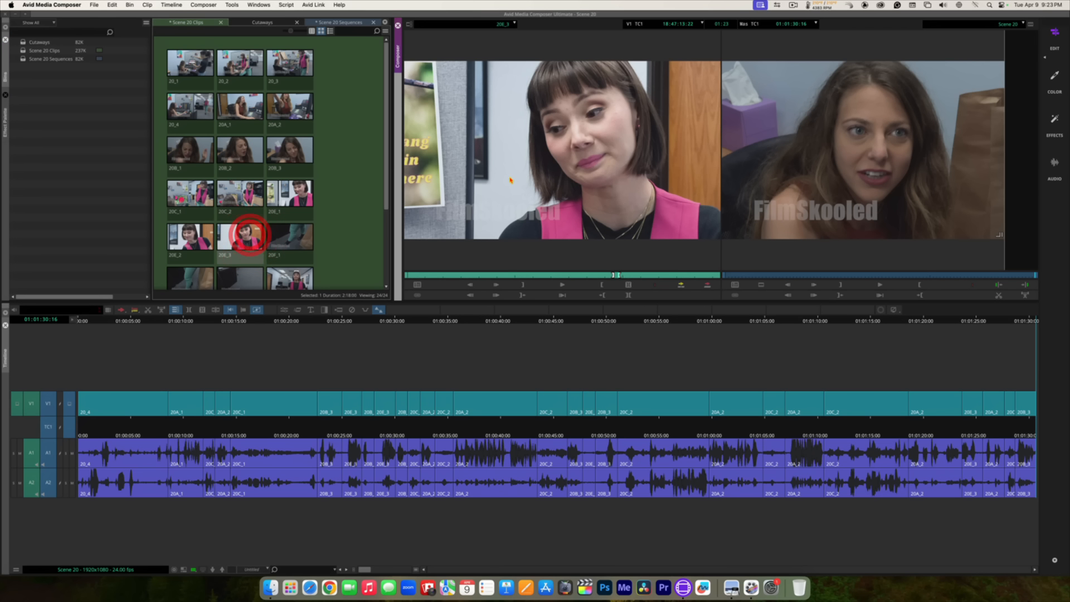
key(space)
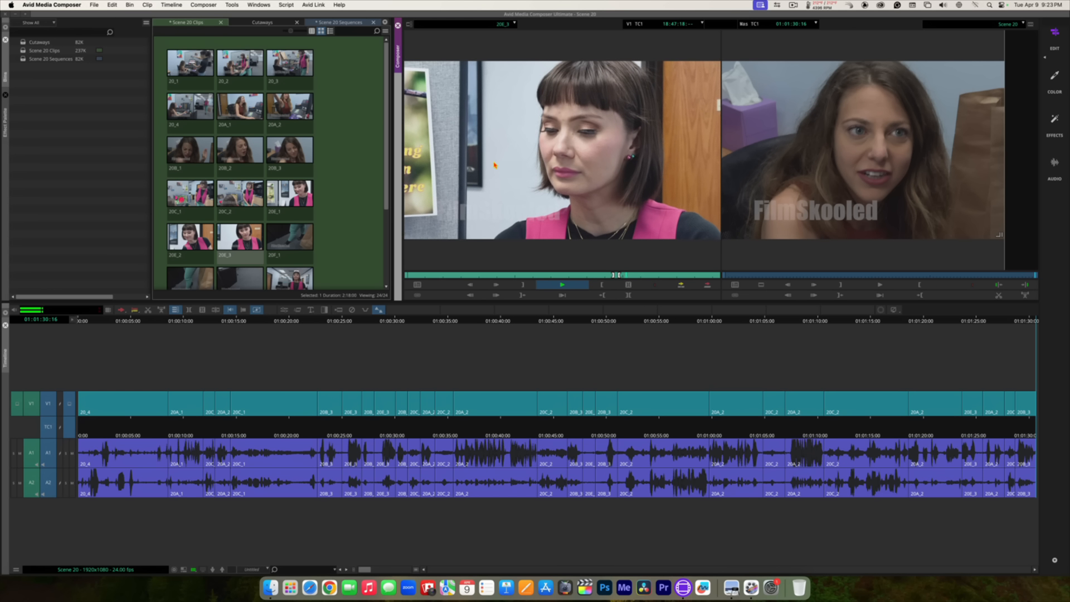
key(space)
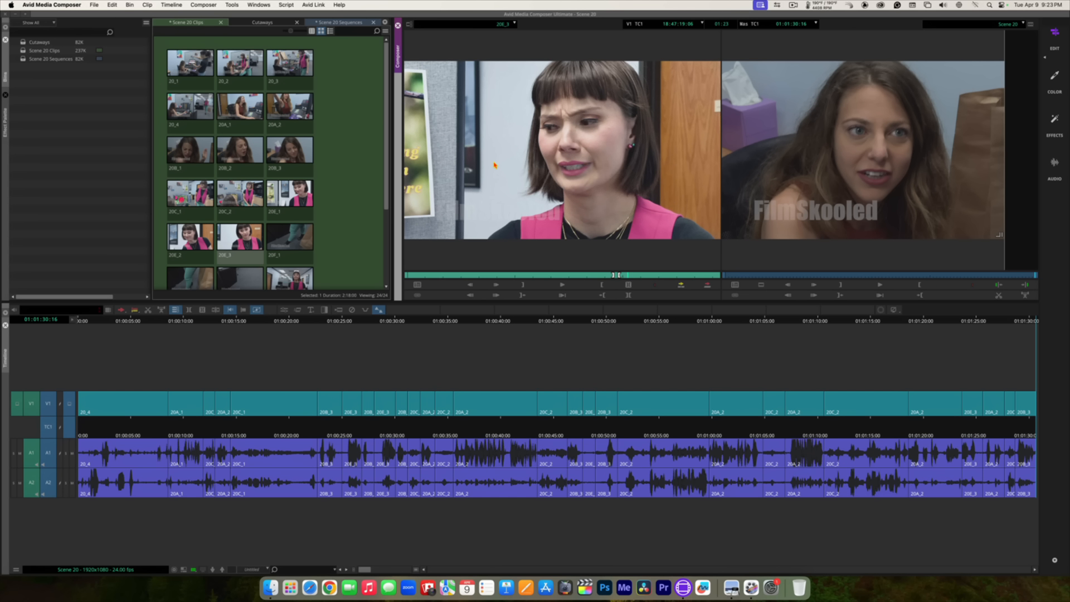
key(Left)
key(Left)
key(Left)
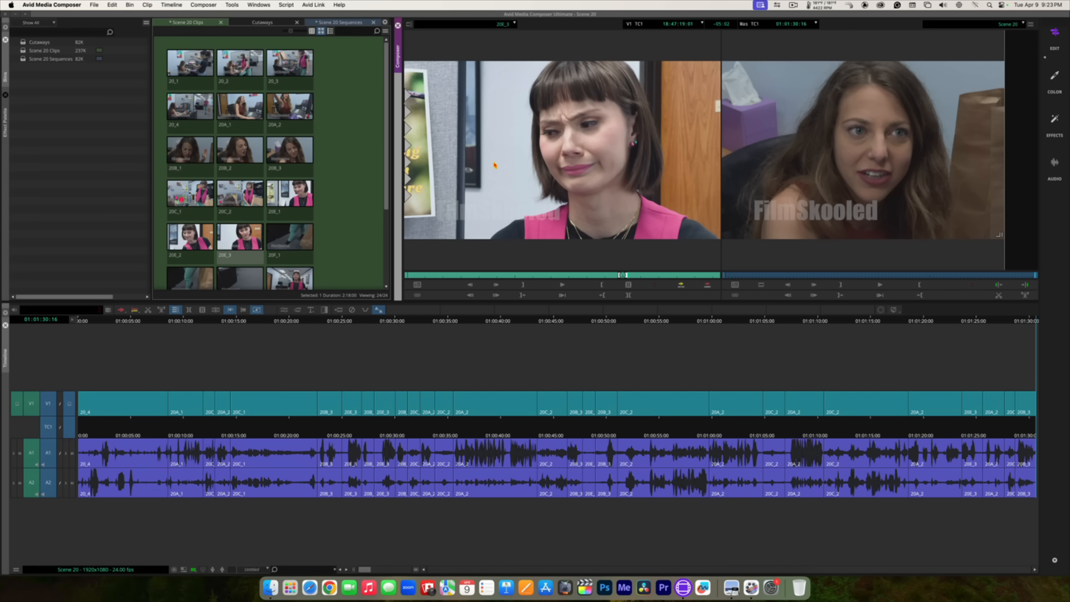
Step: Play further through 20E_3 and replace its In point with one at 18:47:28:14
key(space)
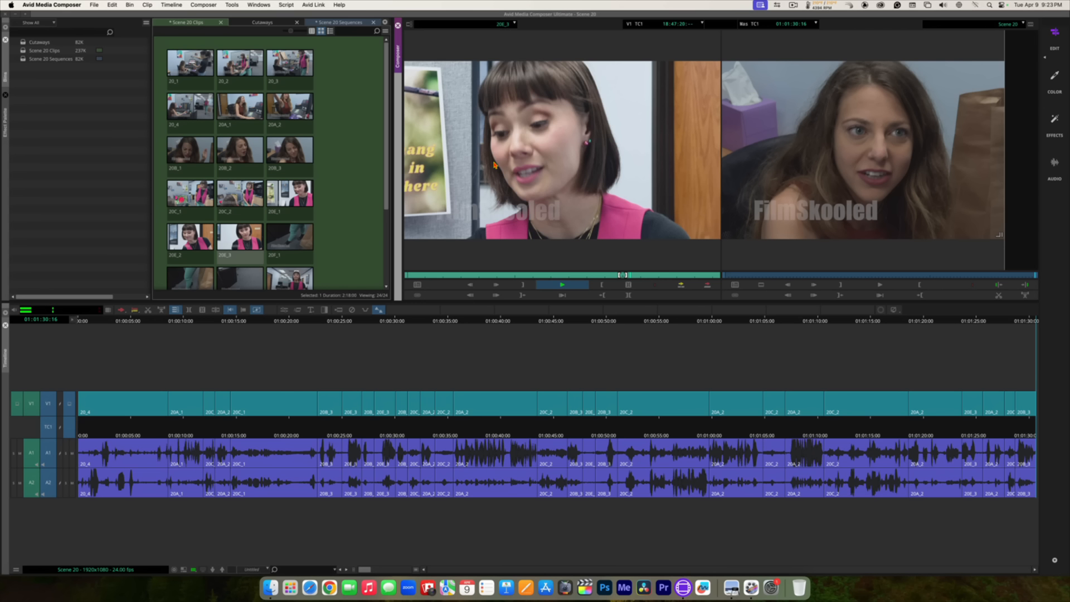
key(space)
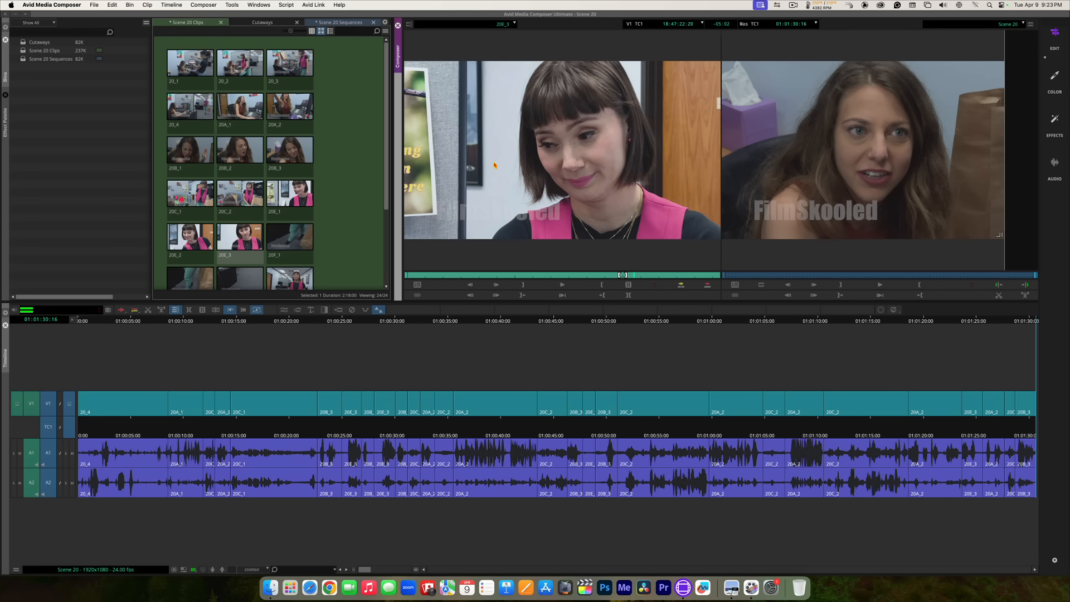
key(space)
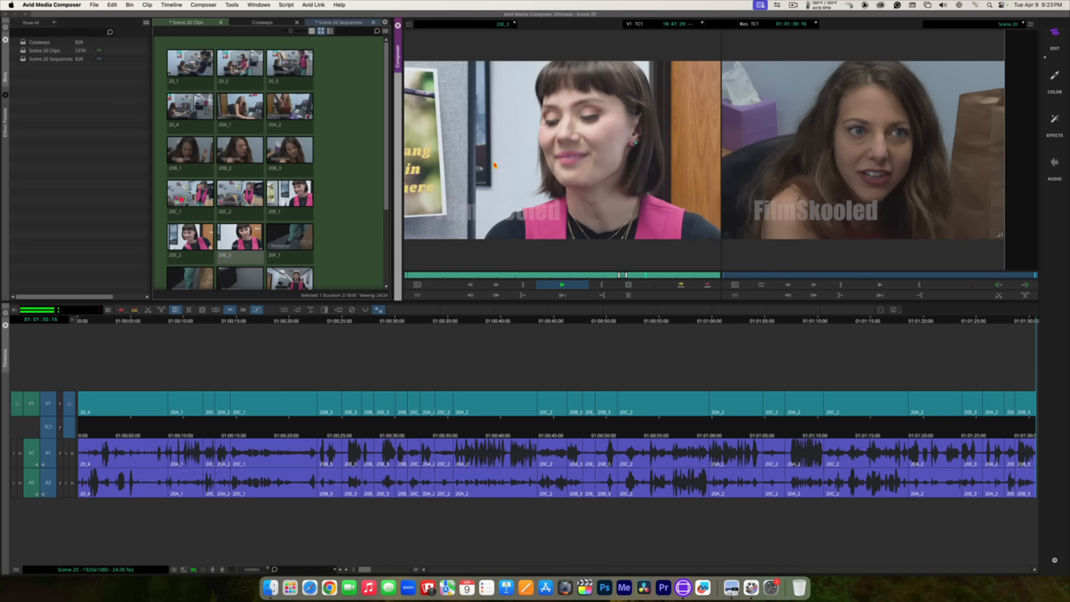
key(space)
key(l)
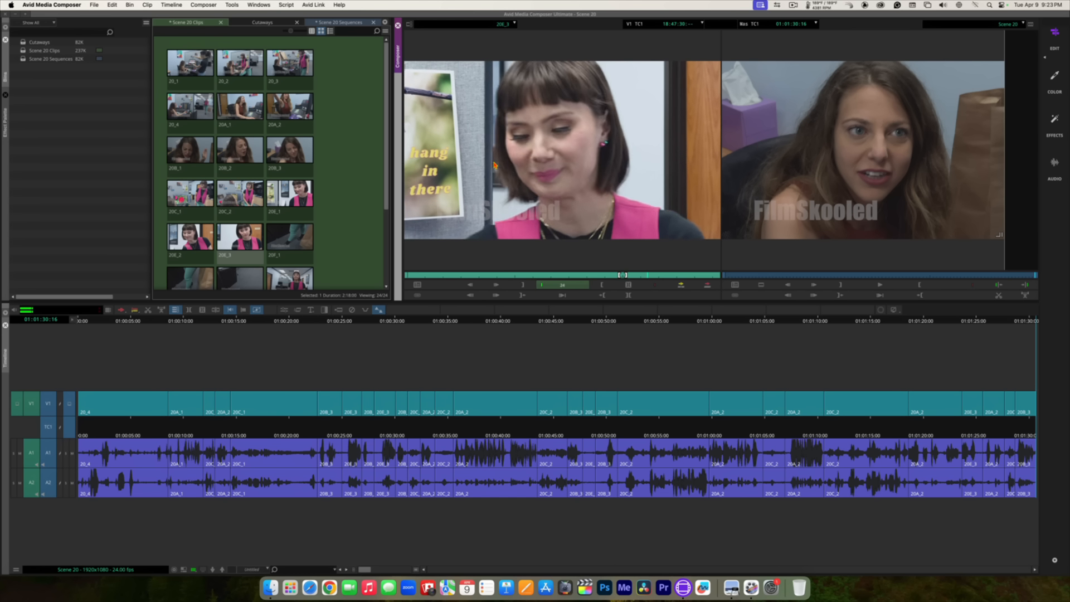
key(space)
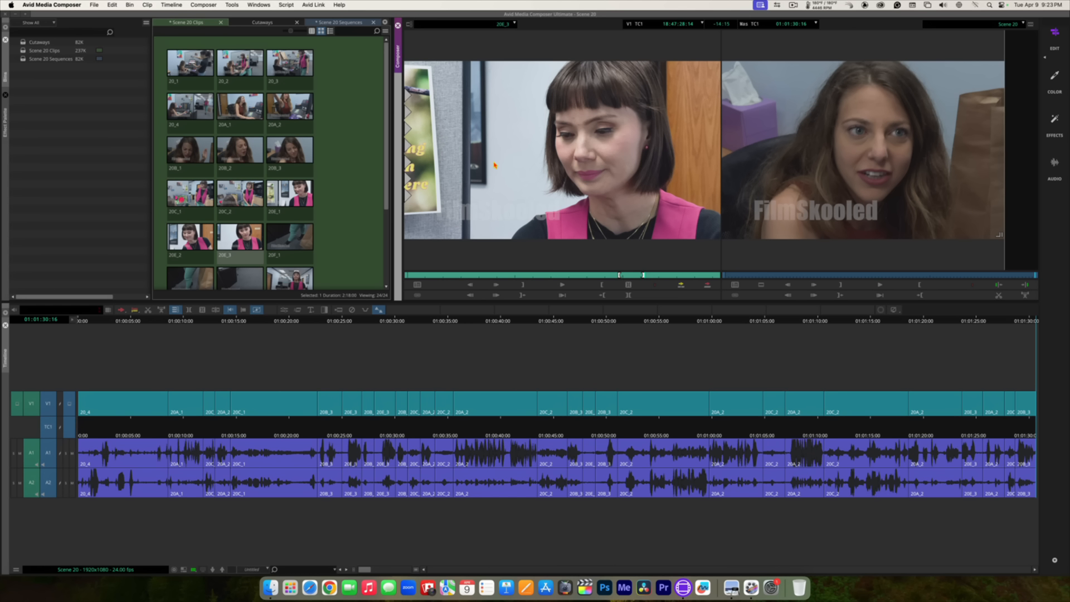
Step: Review the reaction in 20E_3, mark an Out point at 18:47:30:14 and splice the shot onto the end of the sequence
key(space)
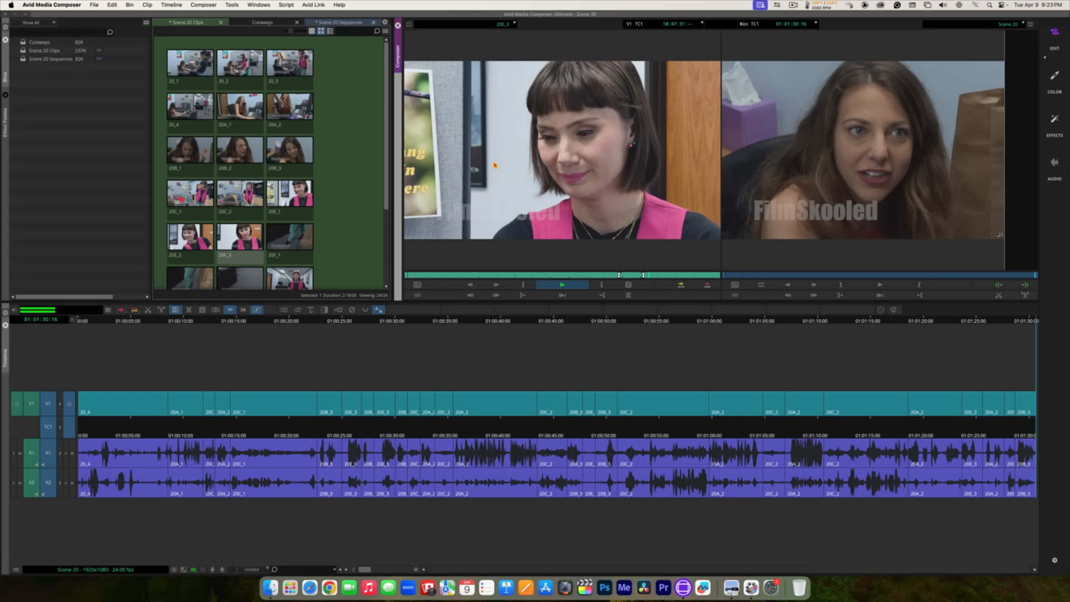
key(space)
key(j)
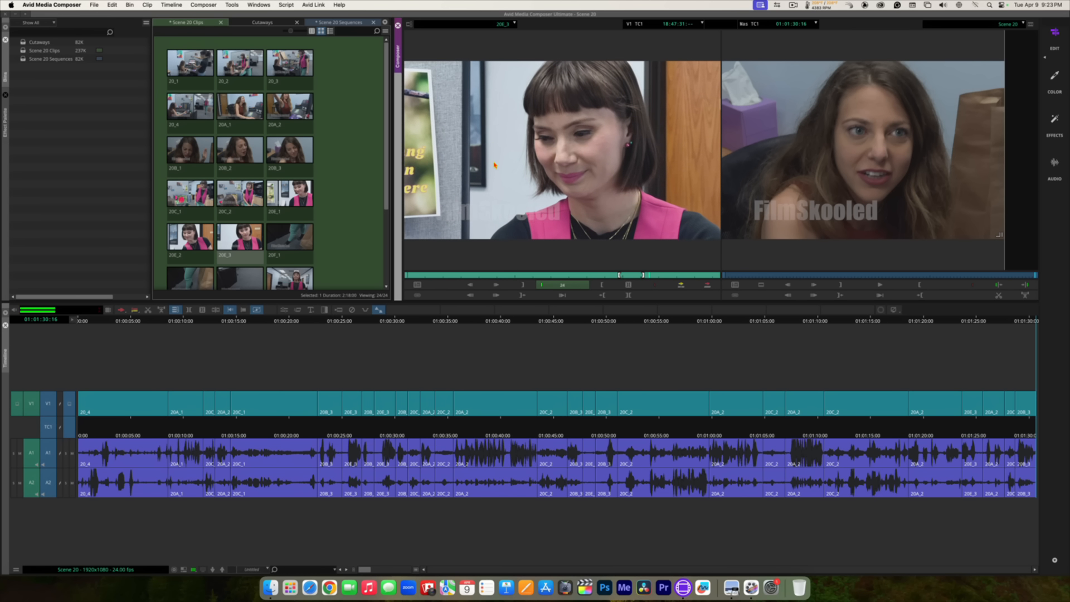
key(k)
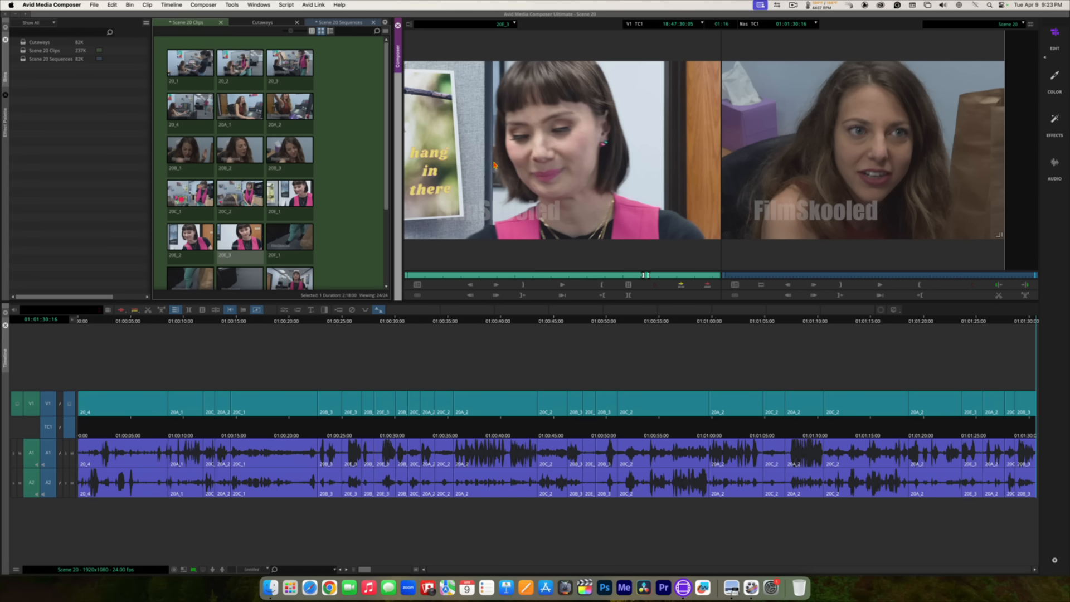
key(o)
key(6)
key(j)
key(l)
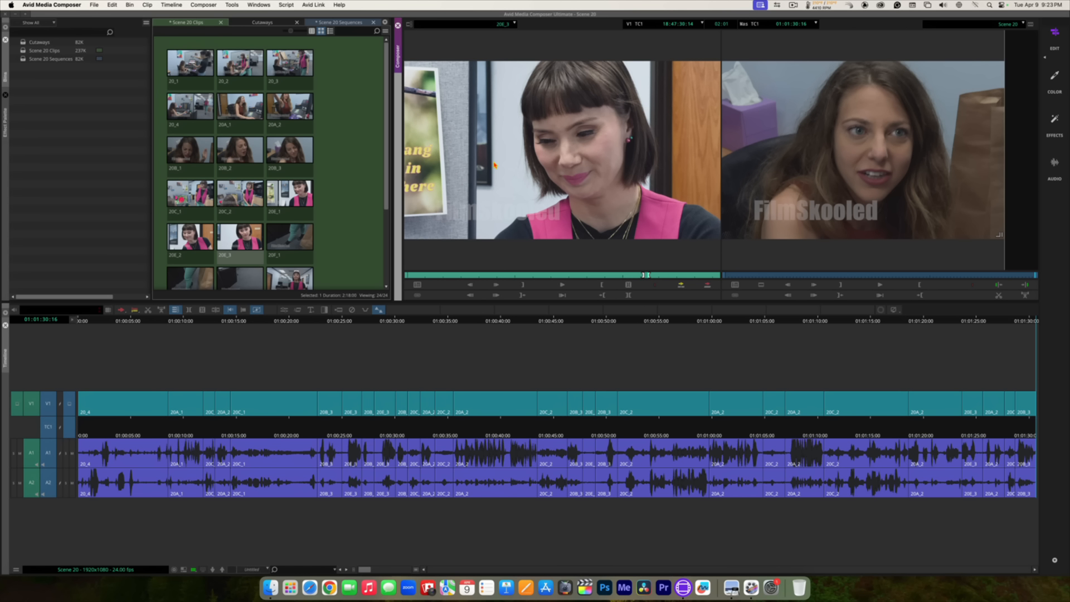
key(b)
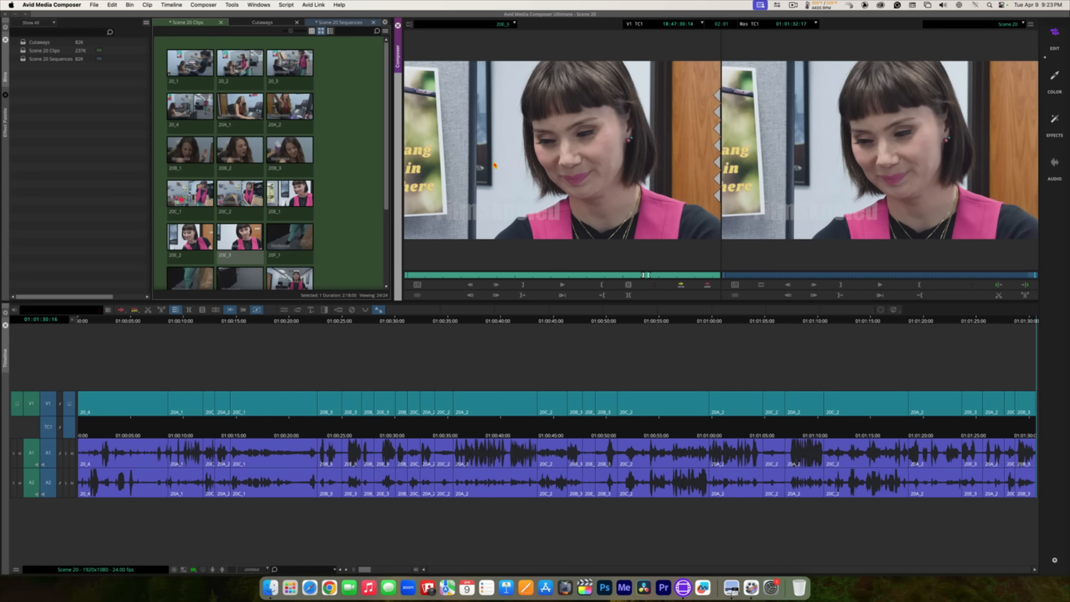
Step: Load source clip 20B_3, play on to the next line and mark an In point at 17:45:17:00
click(448, 26)
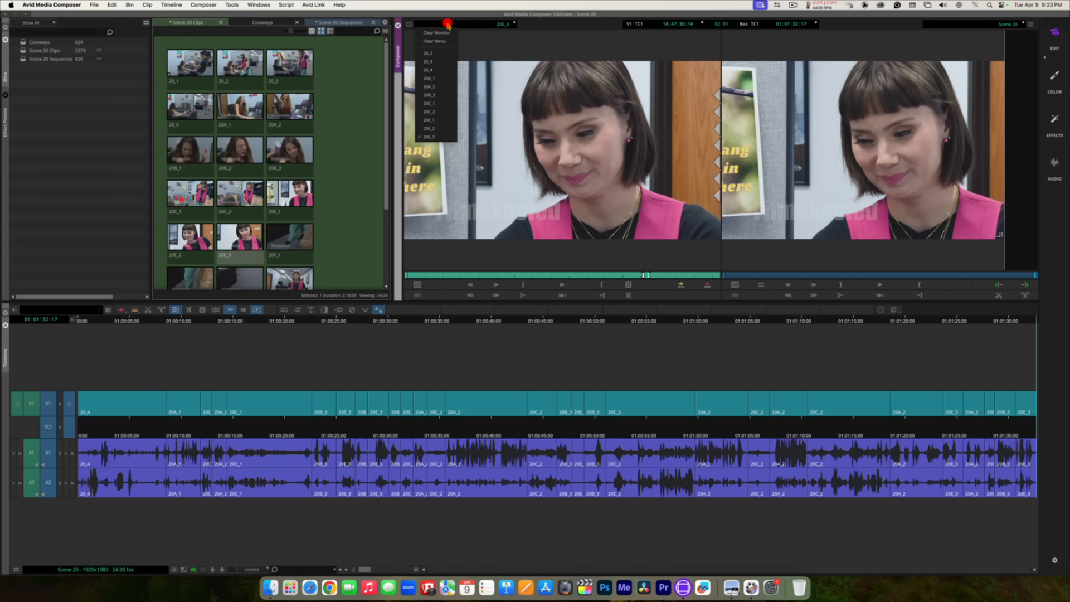
click(448, 96)
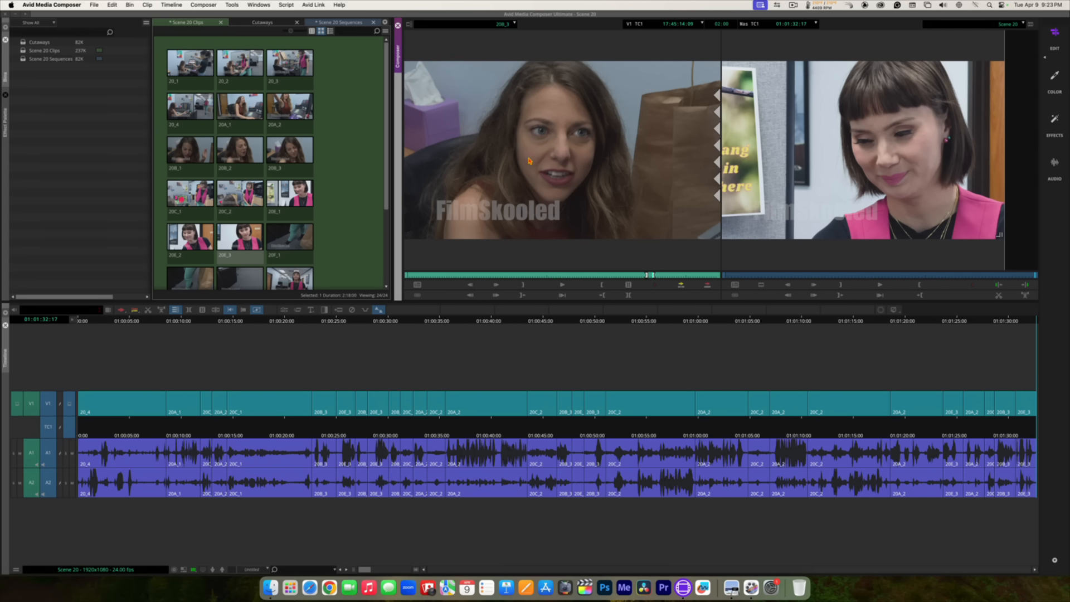
key(space)
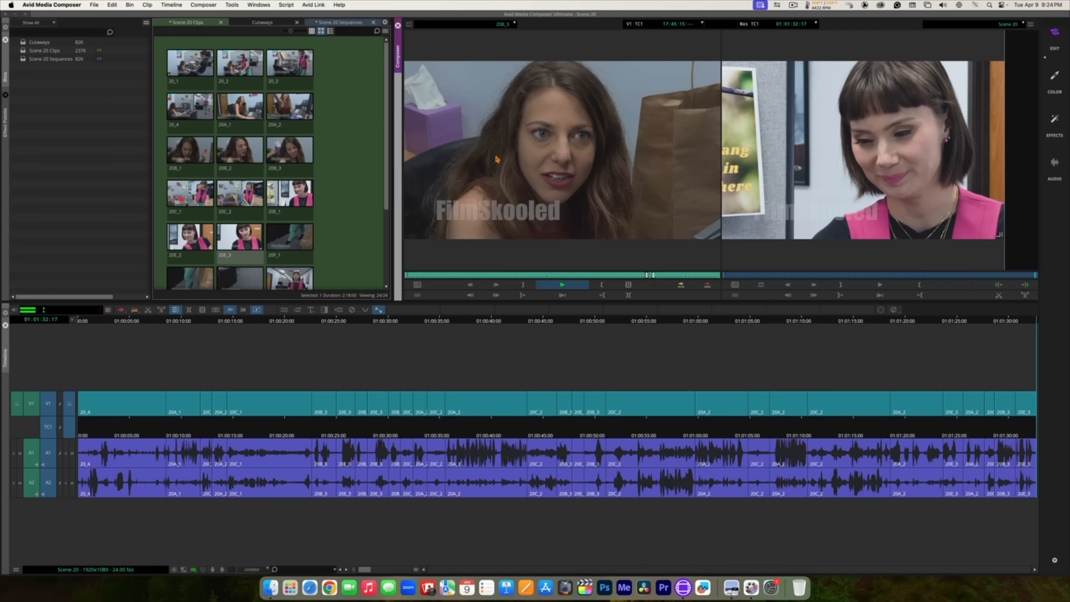
key(space)
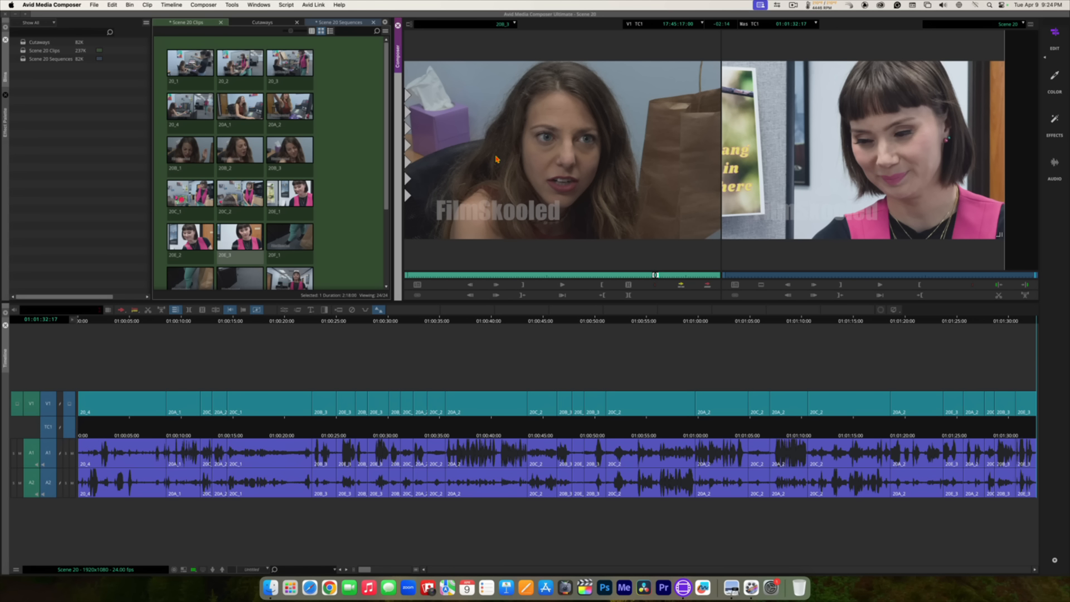
Step: Play and step through the line in 20B_3, mark an Out point at 17:45:20:07 and splice the shot onto the end of the sequence
key(space)
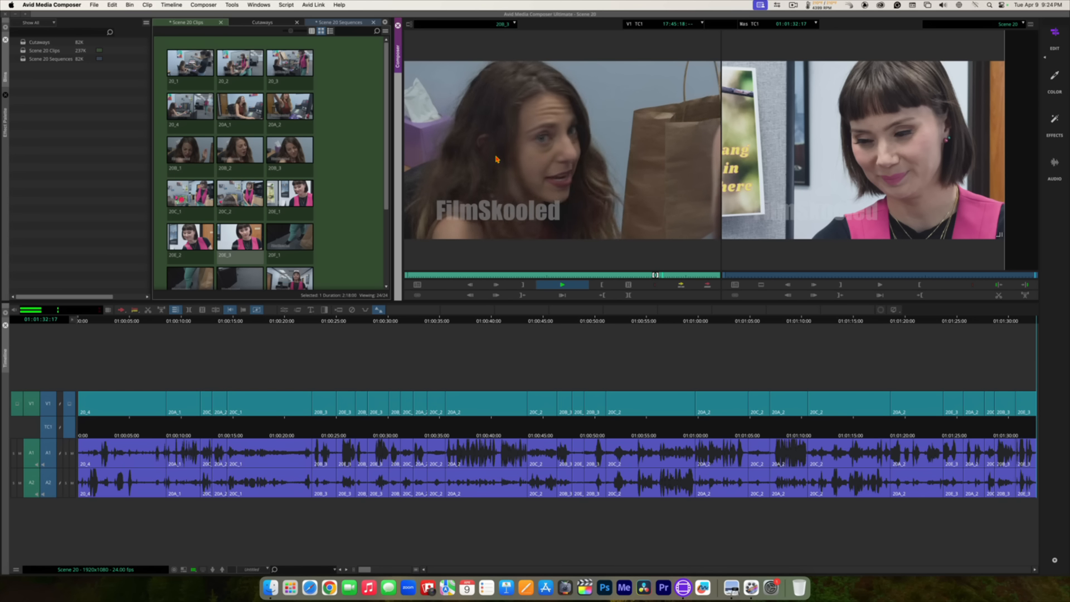
key(space)
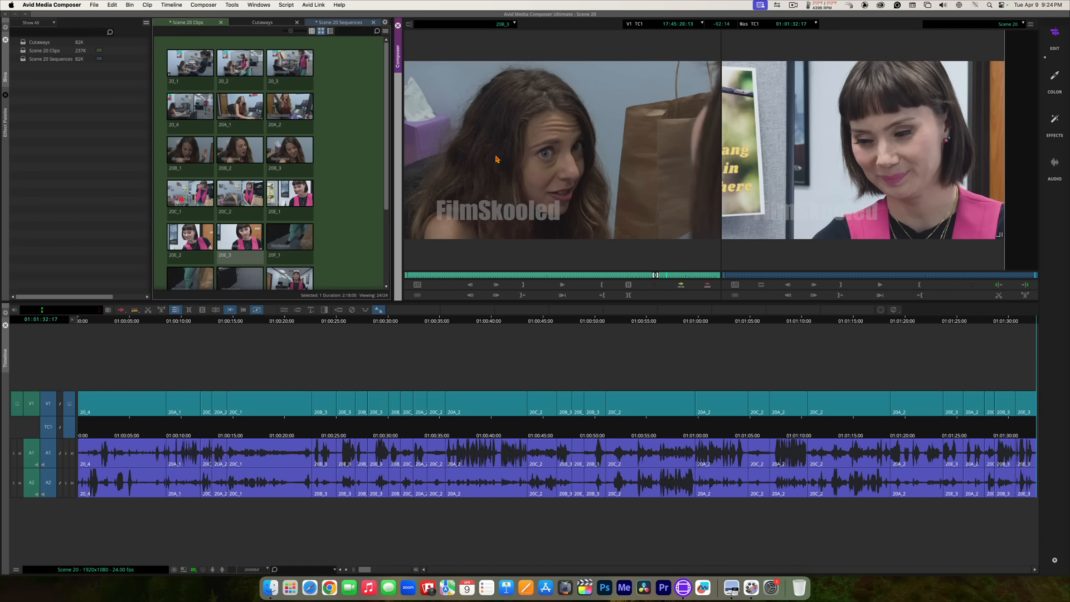
key(j)
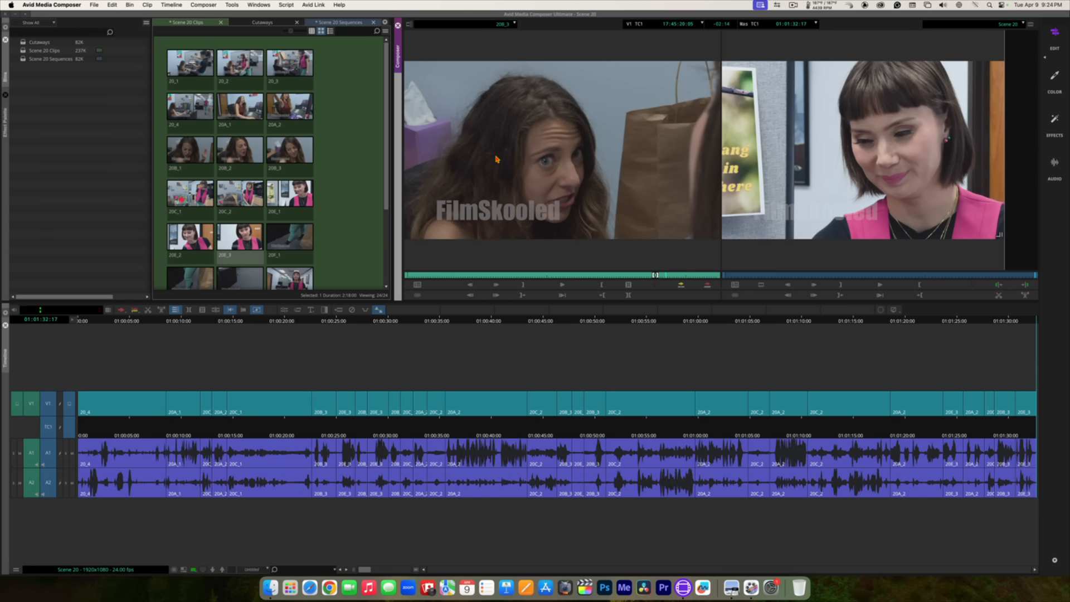
key(Left)
key(Left)
key(Left)
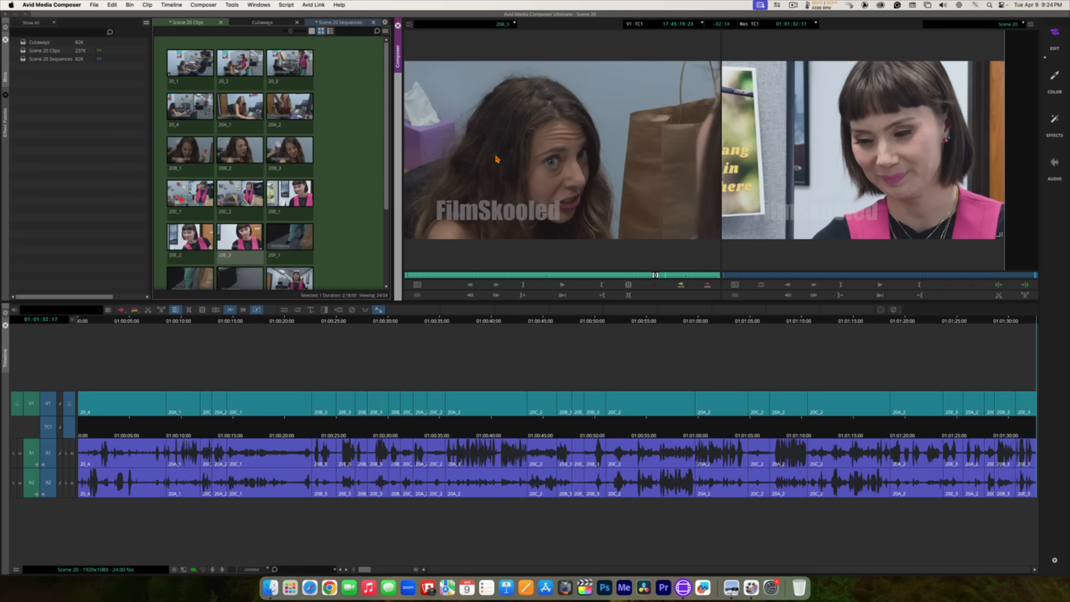
key(Right)
key(Right)
key(Right)
key(Right)
key(Right)
key(Right)
key(Right)
key(Right)
key(Right)
key(Right)
key(Right)
key(Right)
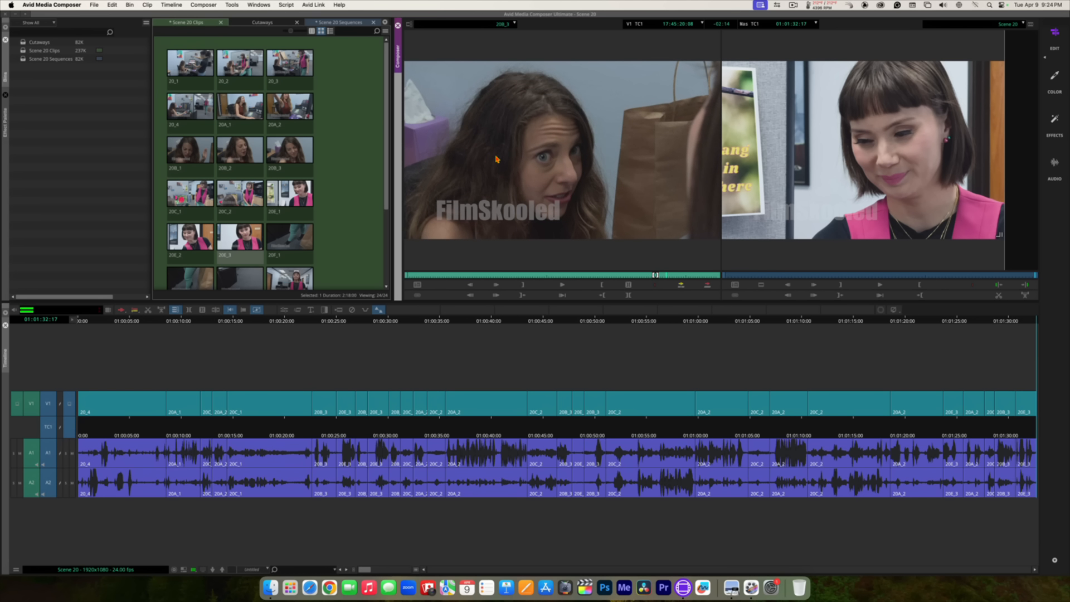
key(Left)
key(Left)
key(Left)
key(Left)
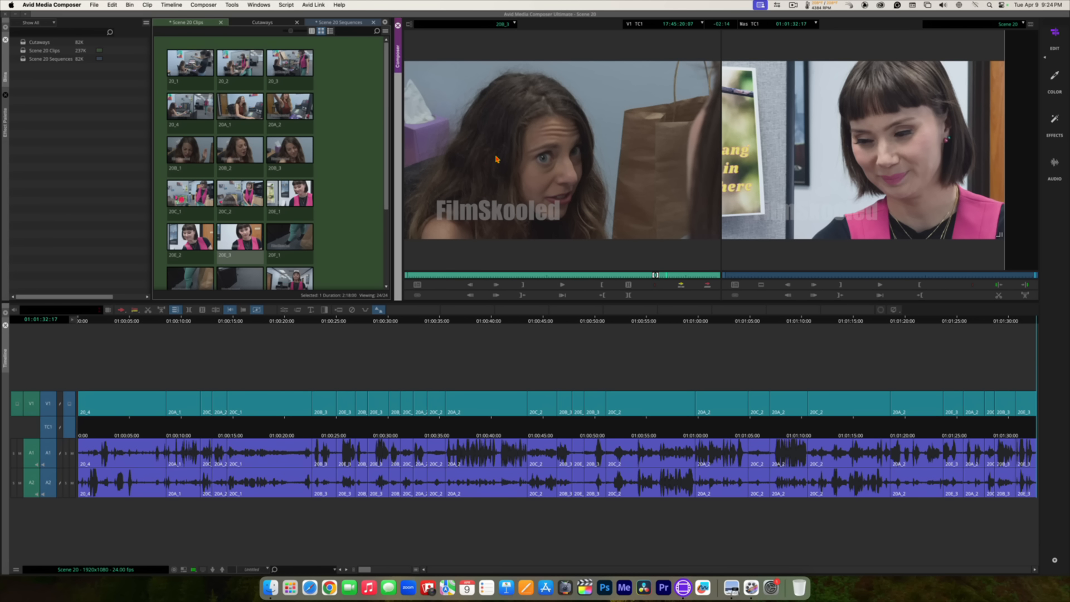
key(o)
key(v)
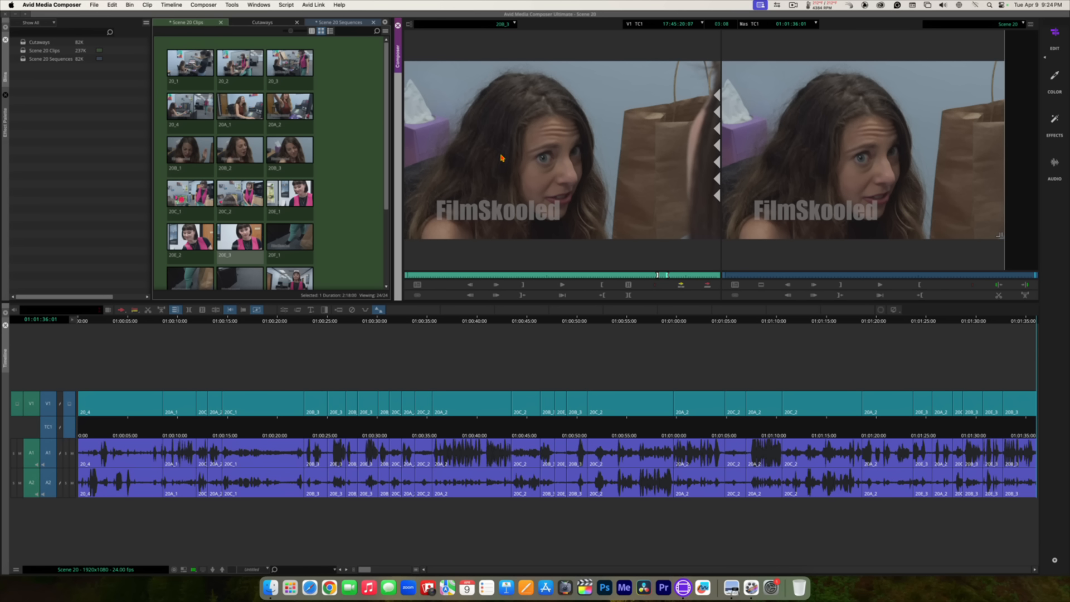
Step: Load source clip 20E_3 back into the source monitor for the next reaction shot
click(469, 24)
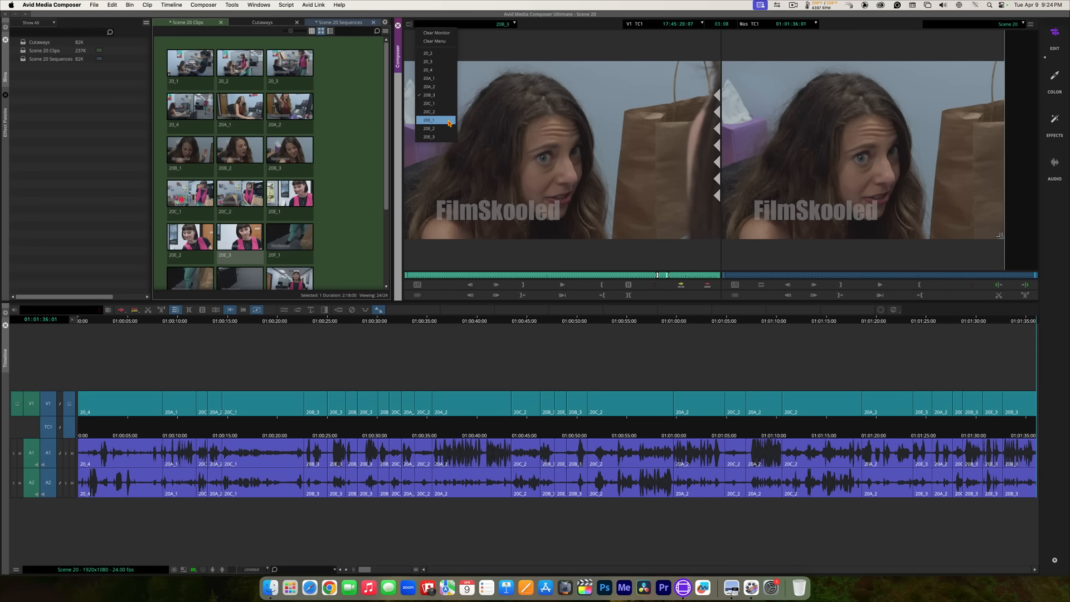
click(440, 136)
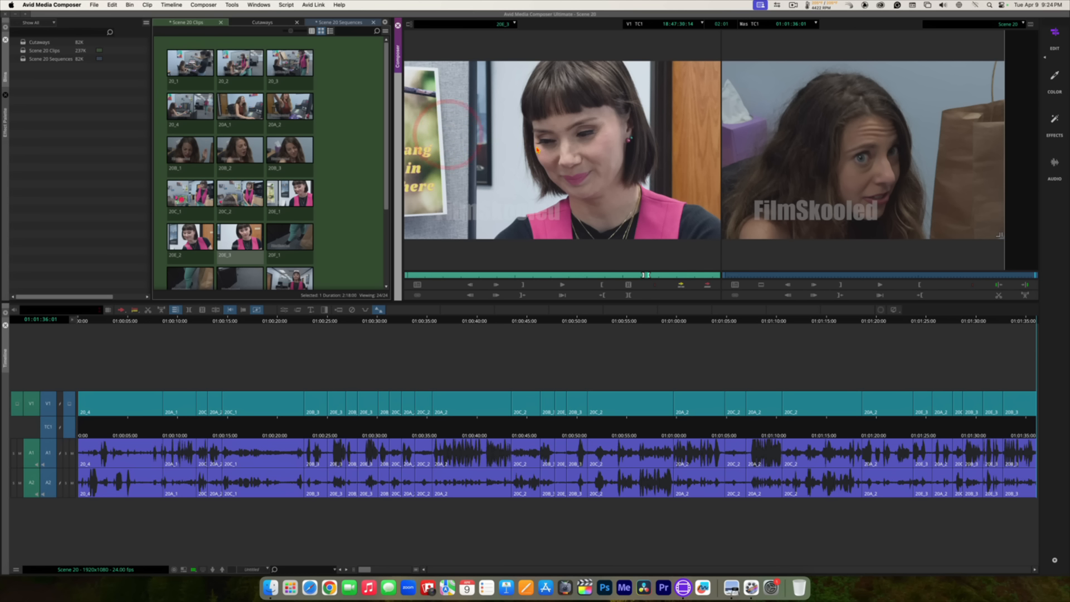
Step: Play and frame-step through source clip 20E_3 to find the line's start, and set the in point at 18:47:33:01
key(space)
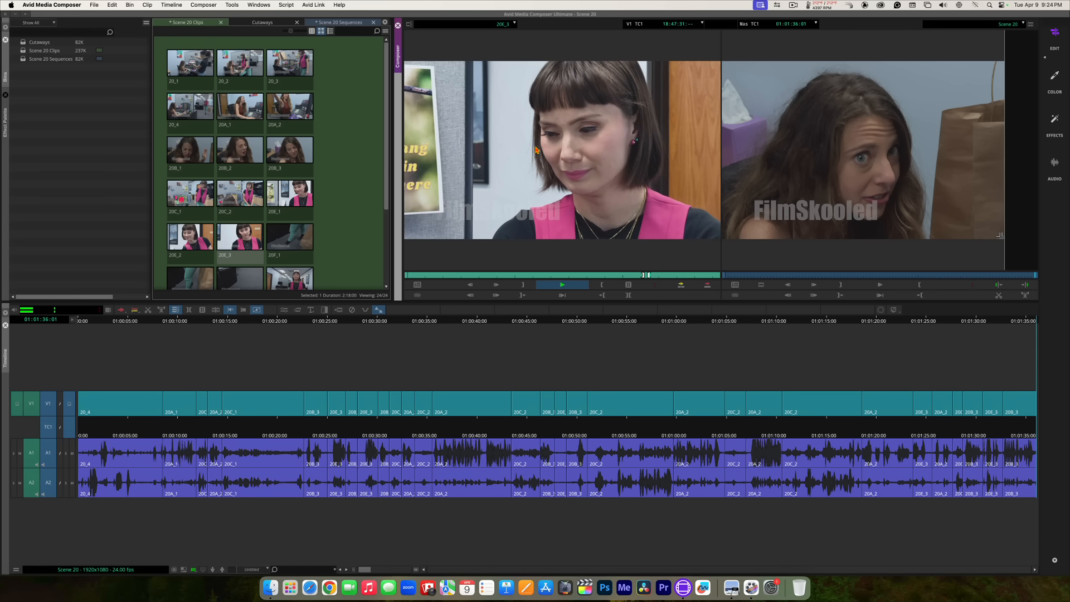
key(space)
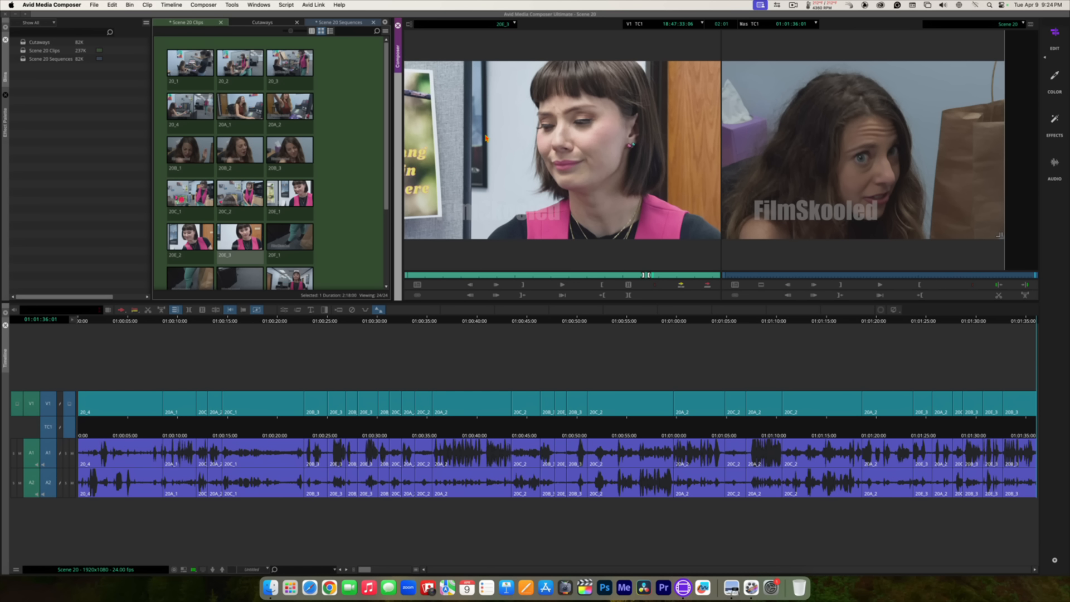
key(j)
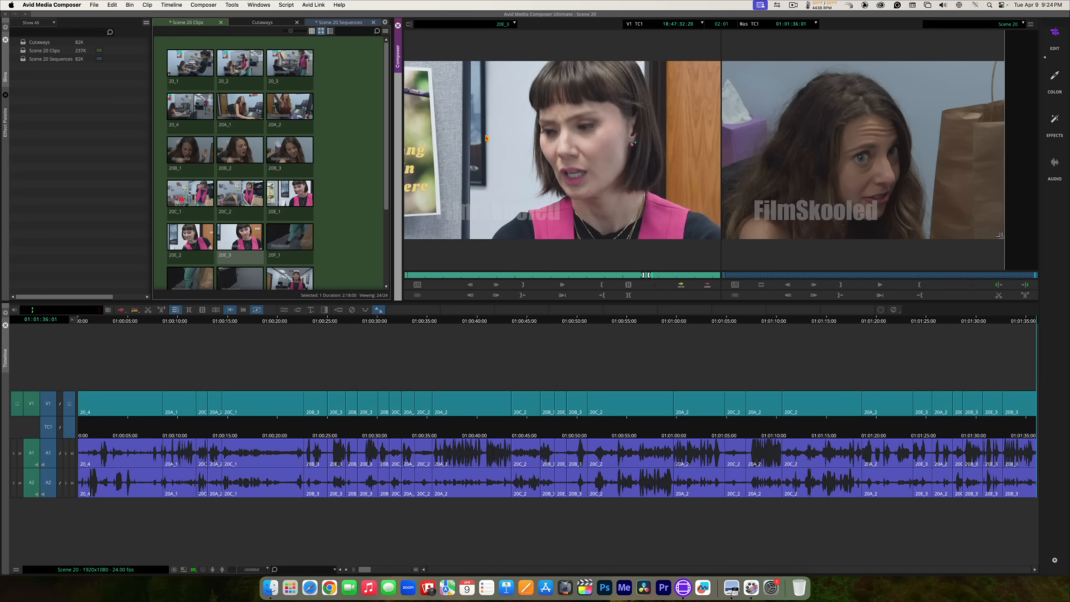
key(Right)
key(Right)
key(Right)
key(Right)
key(Right)
key(Right)
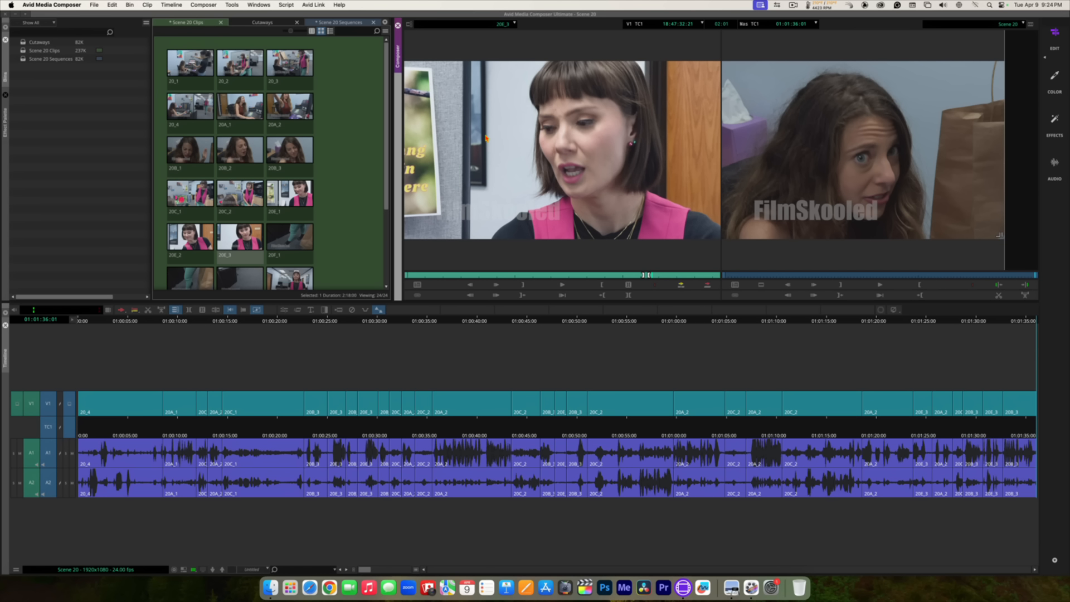
key(Right)
key(Right)
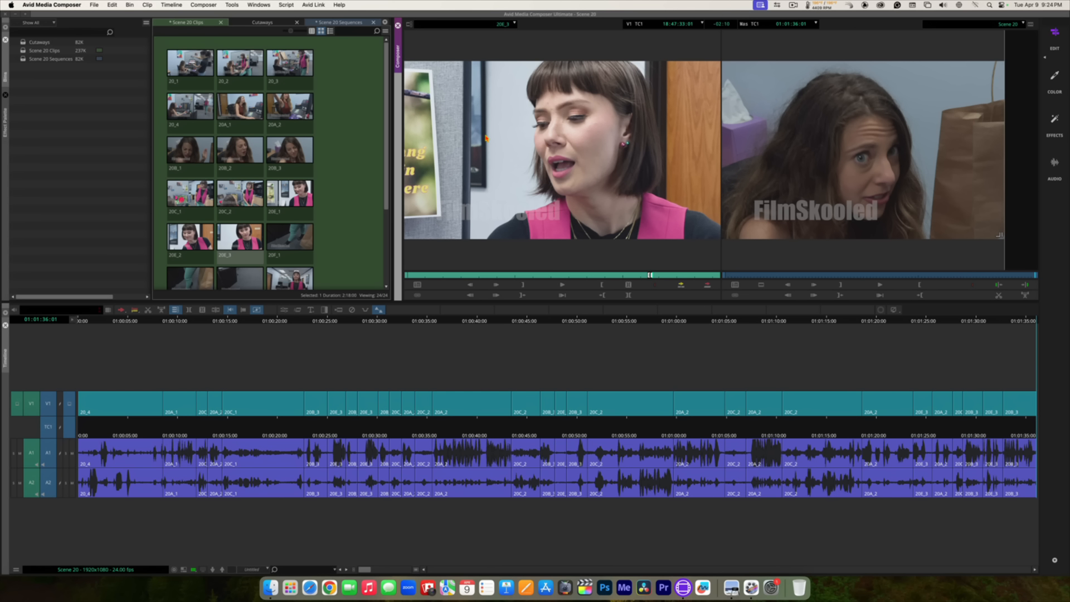
Step: Play further through clip 20E_3 and move the in point to 18:47:40:02
key(l)
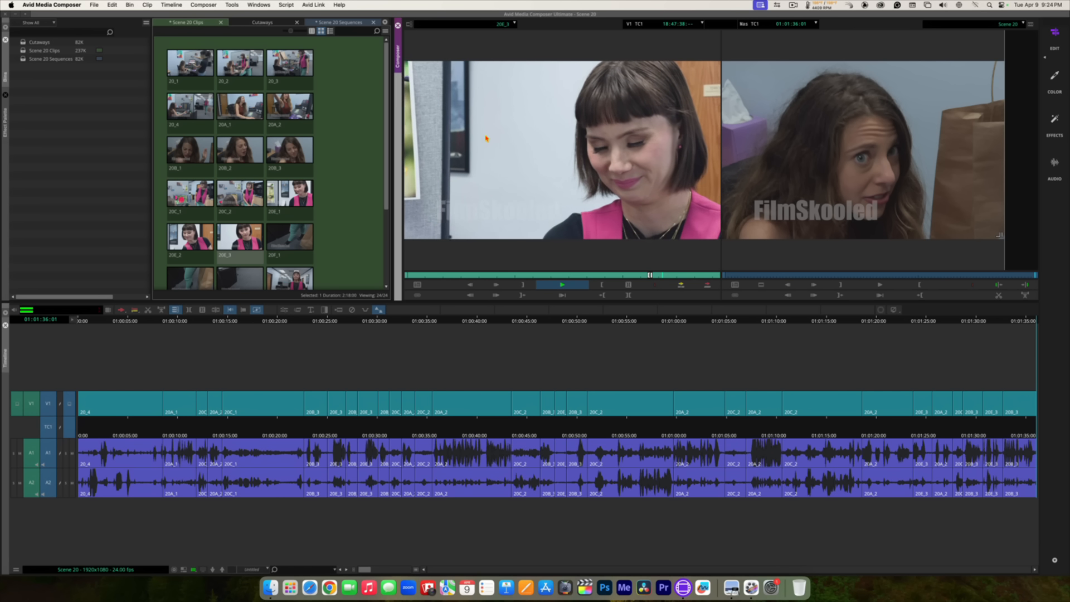
key(space)
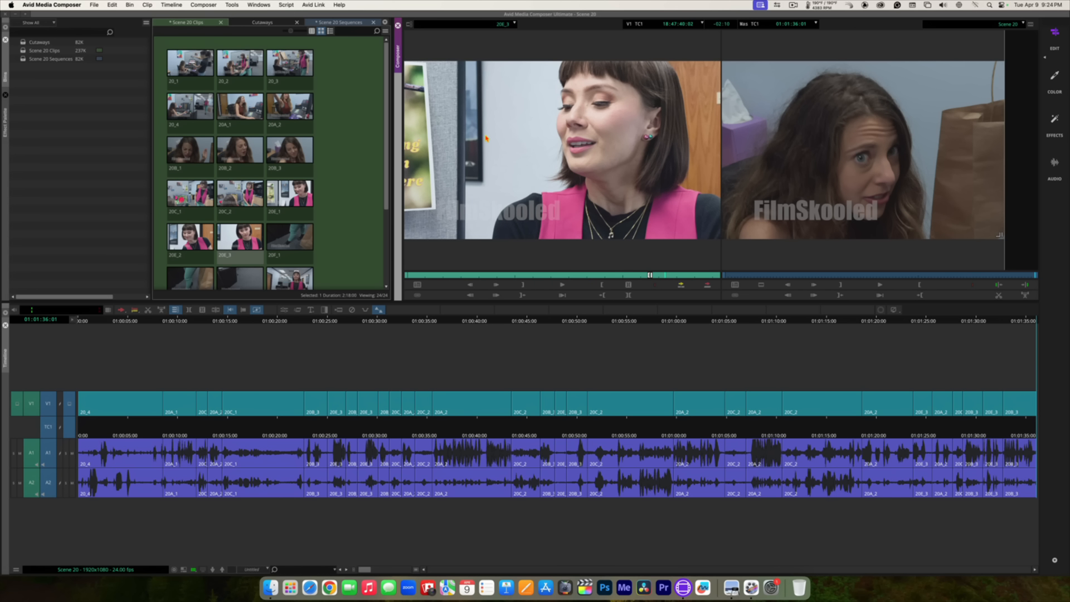
key(space)
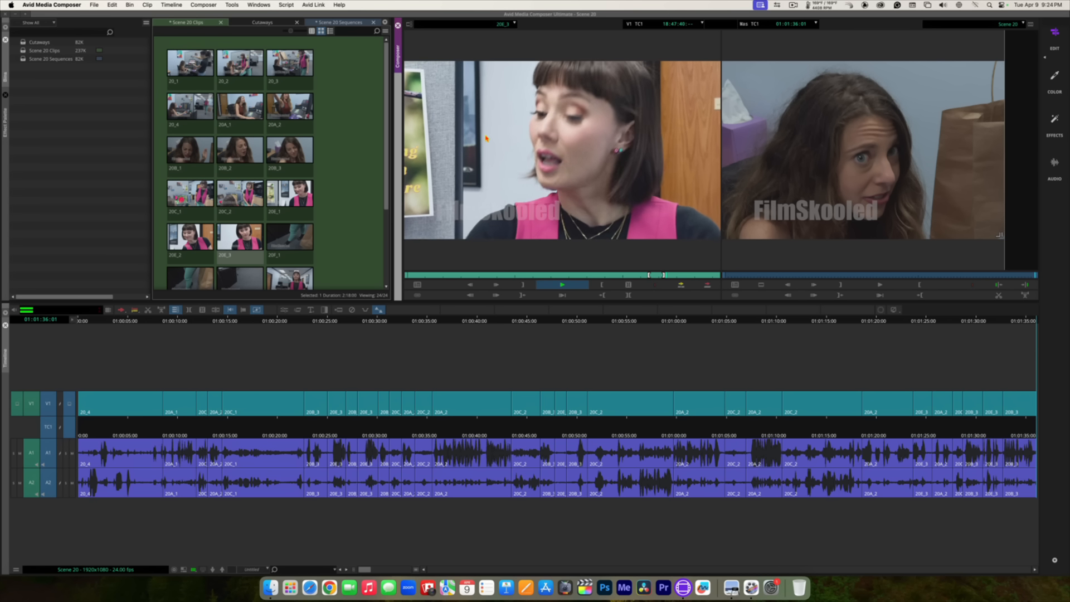
key(space)
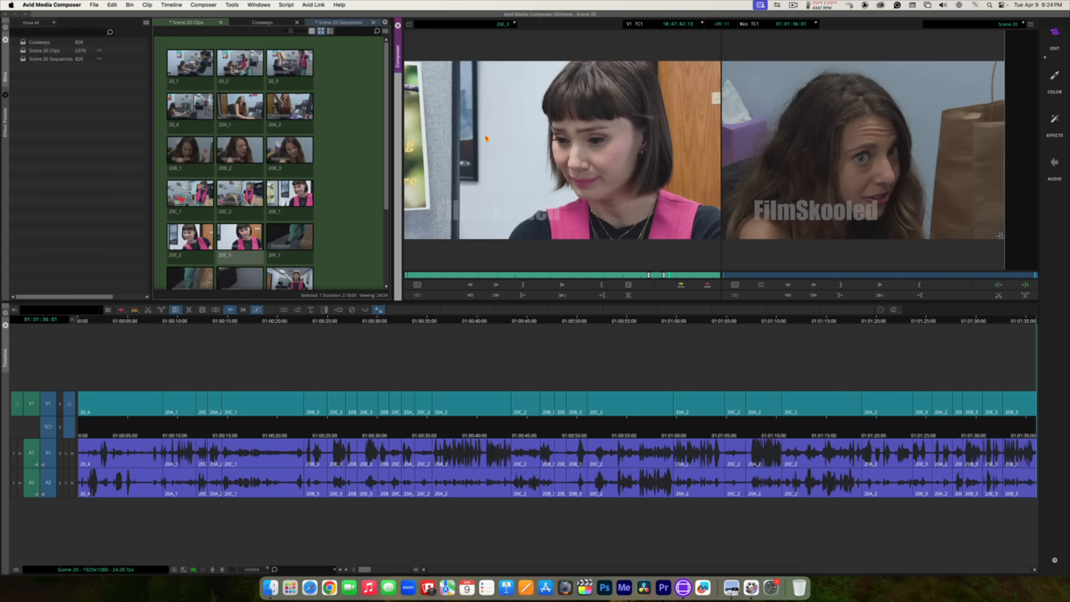
Step: Mark clip 20E_3 from 18:47:49:07 to 18:47:52:12 and splice that range onto the end of the Scene 20 sequence
key(space)
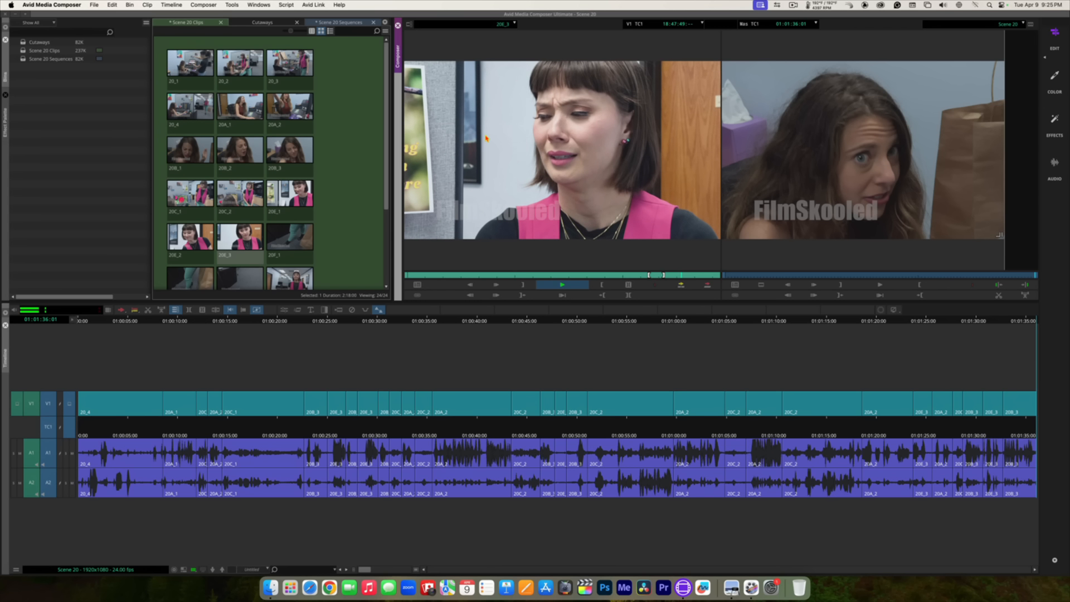
key(space)
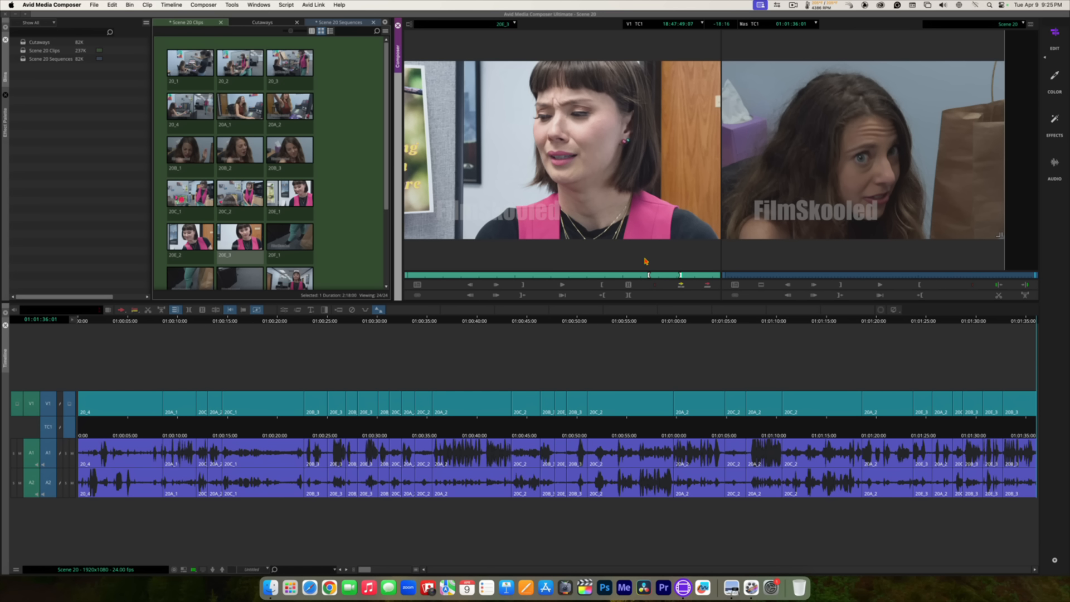
key(space)
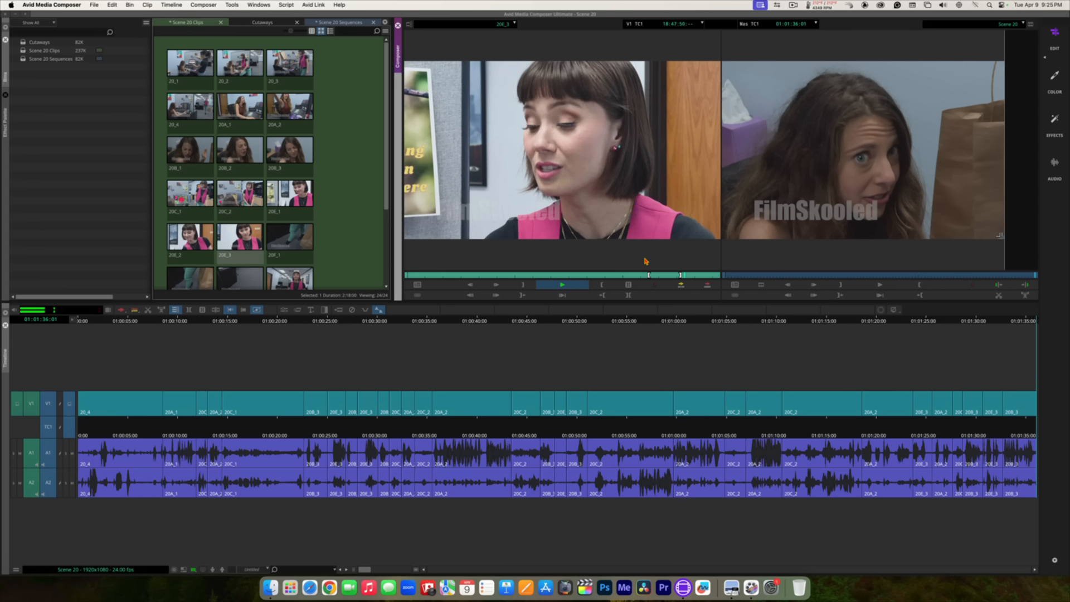
key(space)
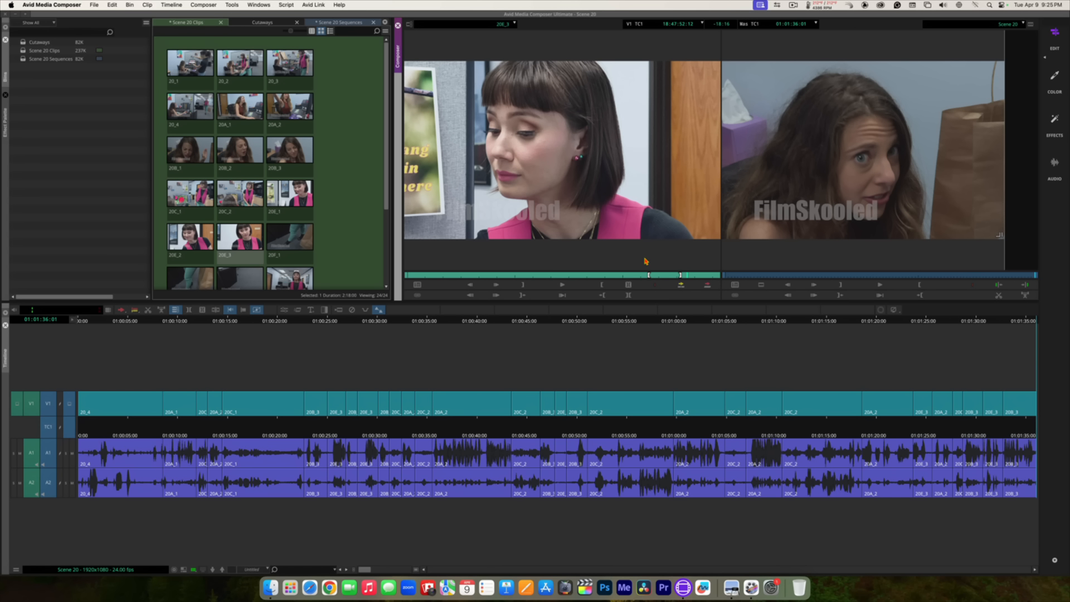
key(i)
key(o)
key(v)
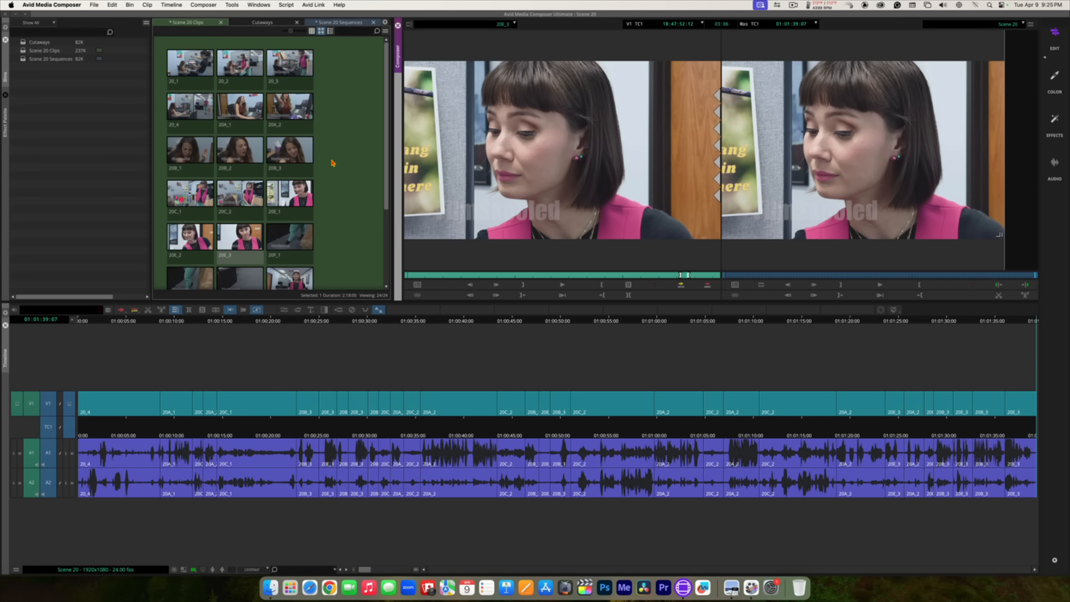
Step: Load clip 20A_2 in the source monitor and play through the moment where the woman unpacks the paper bag
double_click(297, 108)
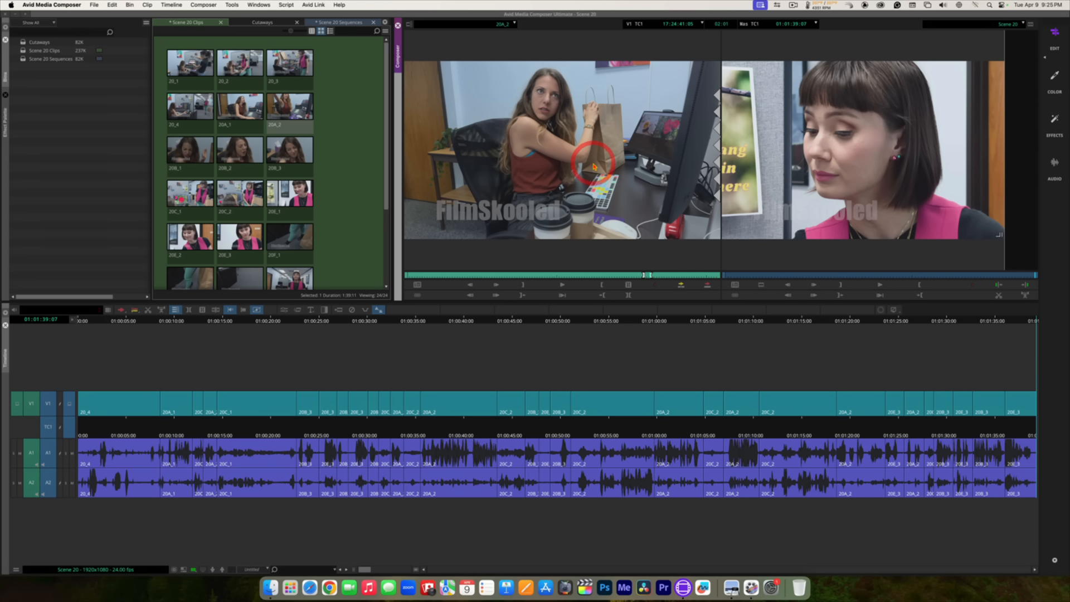
key(space)
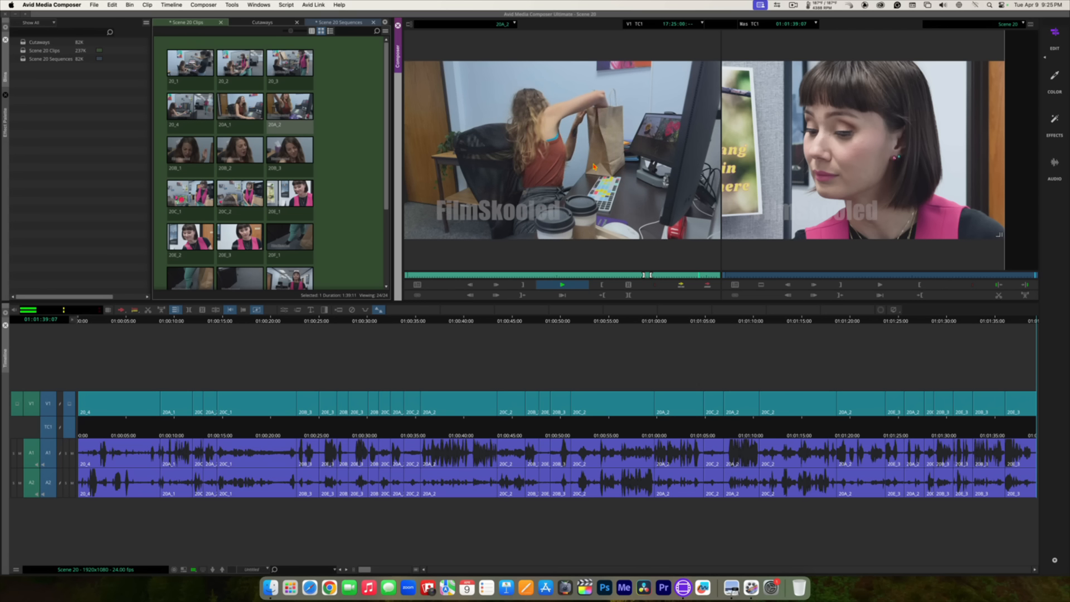
key(space)
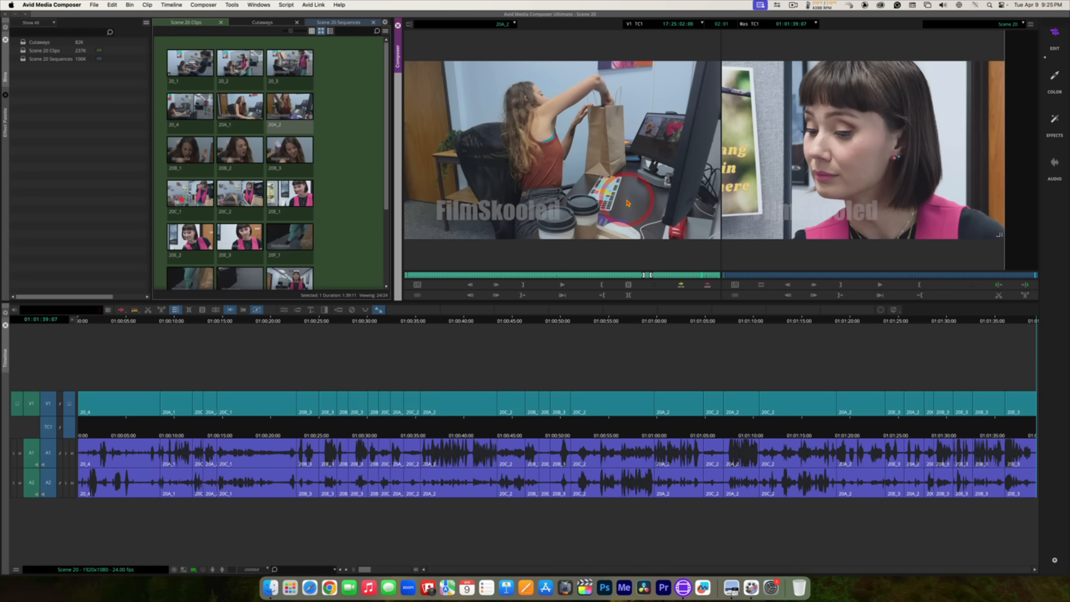
key(space)
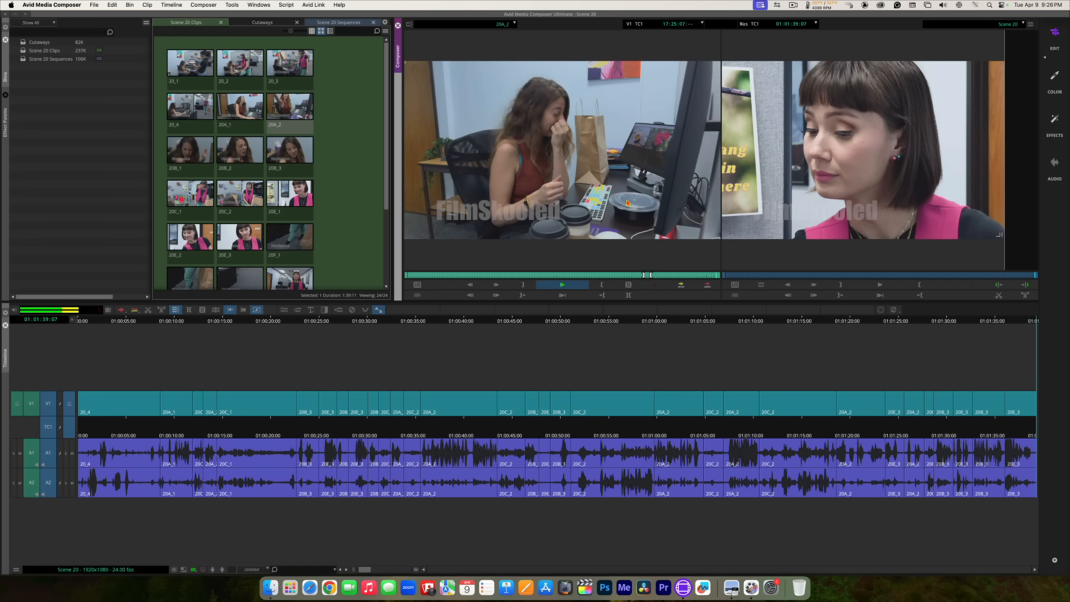
key(space)
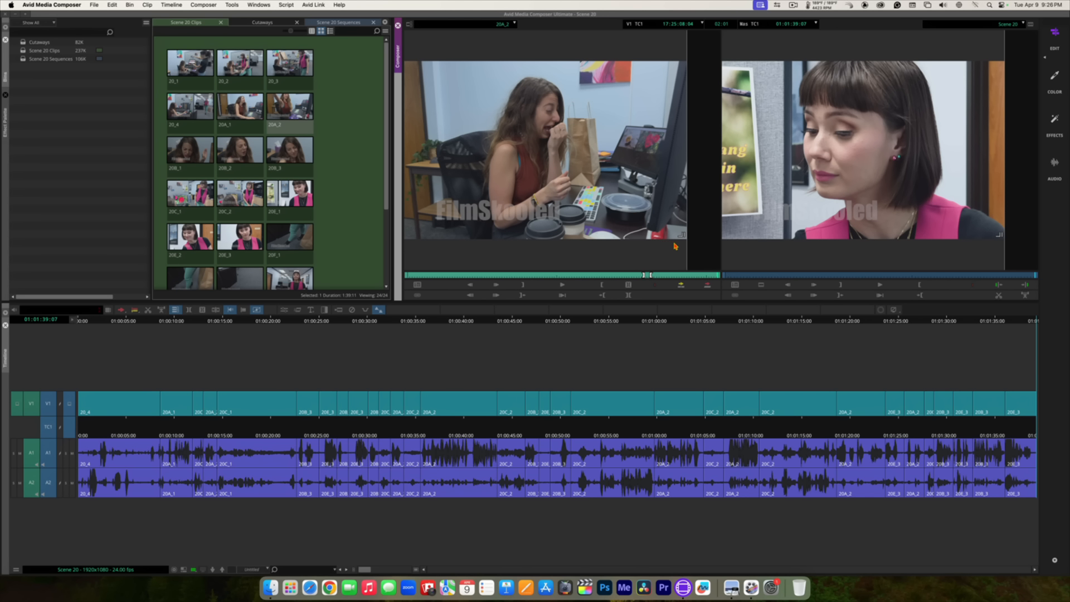
Step: Find takes 20J_2 and 20J_1 in the Scene 20 Clips bin, then load 20J_1 and review its performance
click(385, 190)
drag(390, 245, 392, 267)
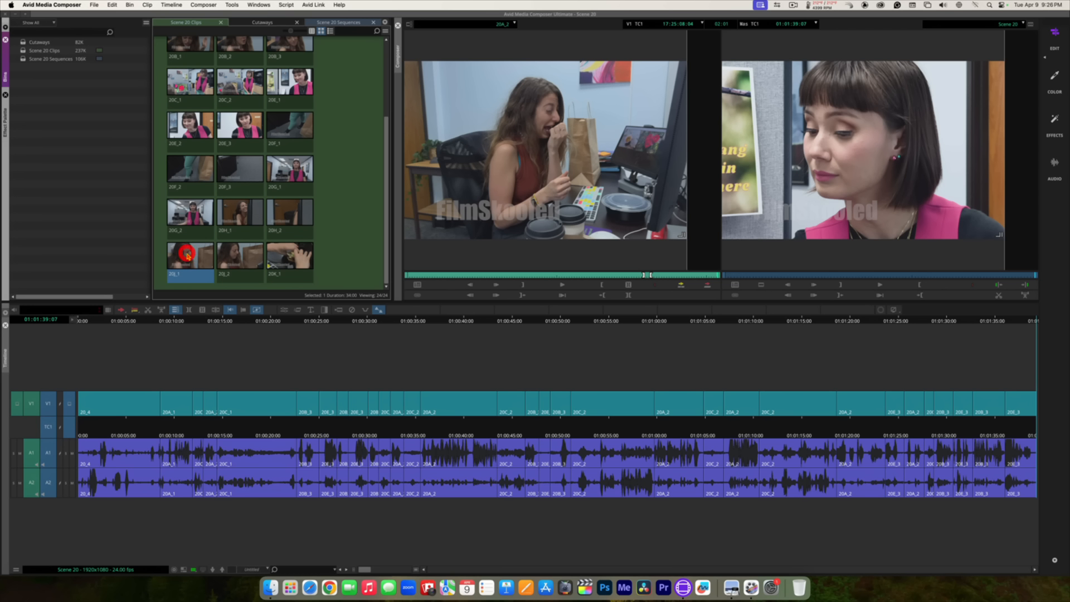
click(228, 258)
double_click(228, 258)
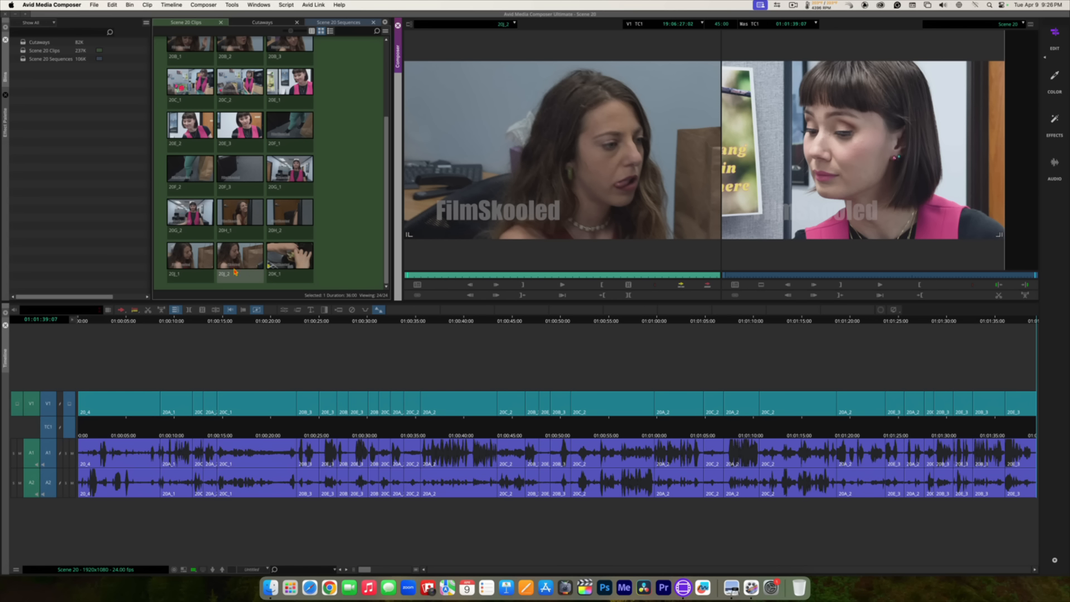
double_click(188, 261)
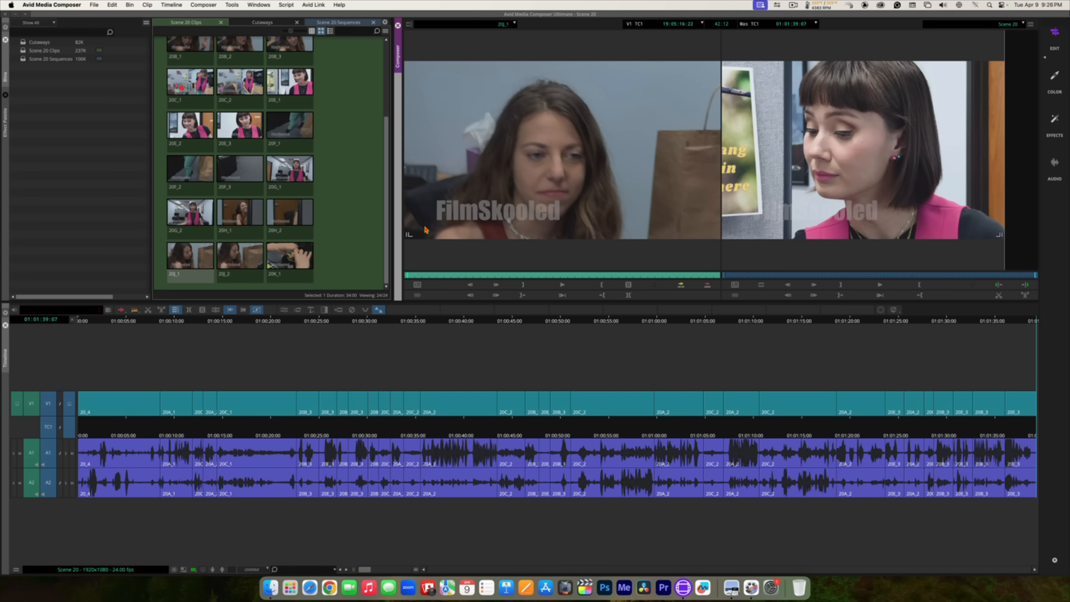
key(space)
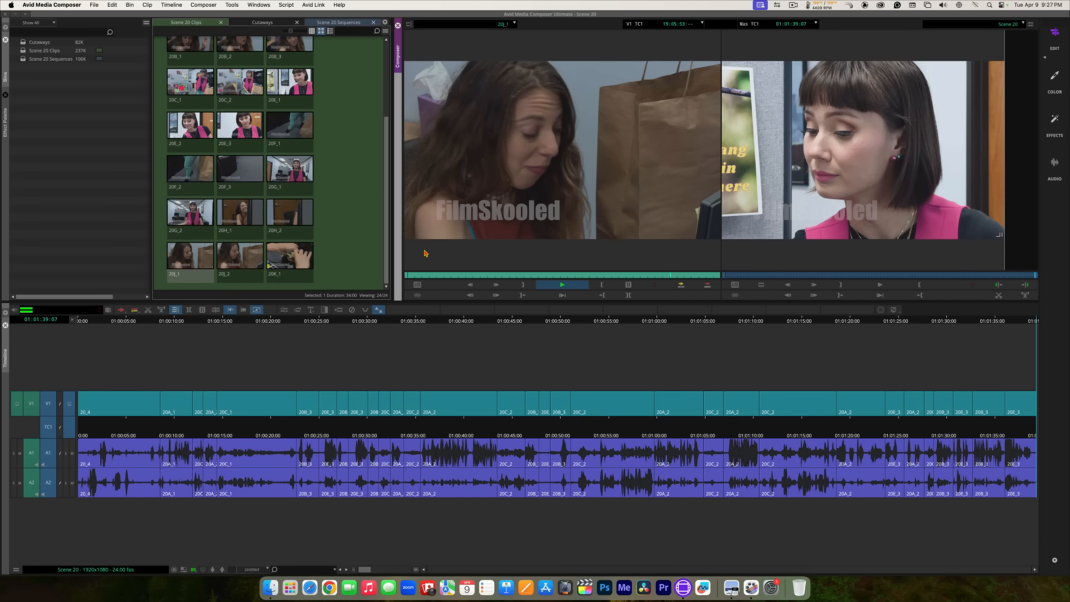
key(space)
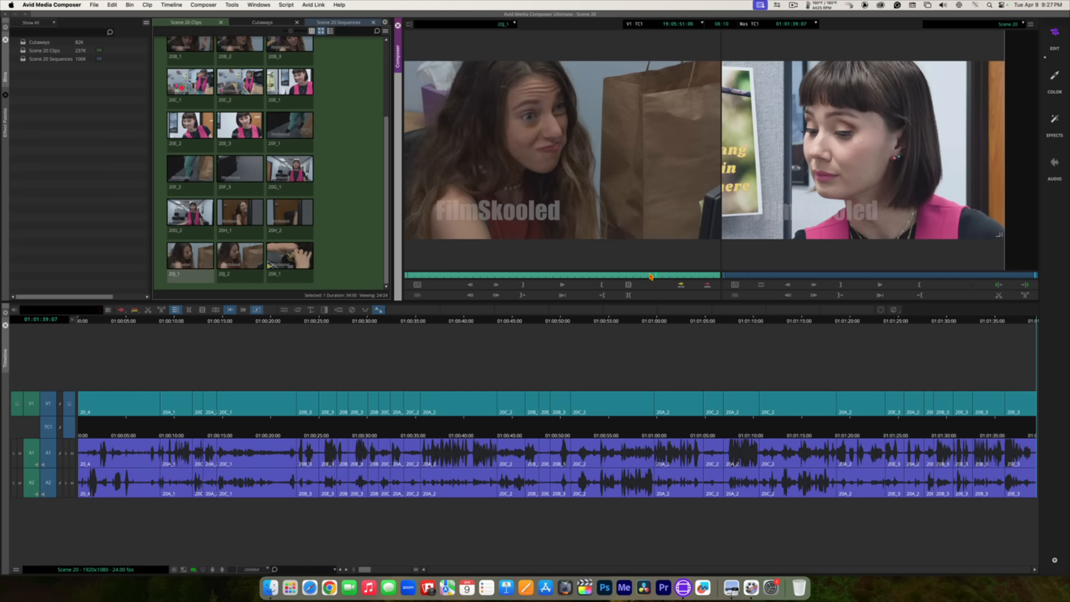
Step: Mark clip 20J_1 from 19:05:32:01 to 19:05:53:15 and splice it onto the end of the Scene 20 sequence
drag(650, 276, 484, 279)
key(space)
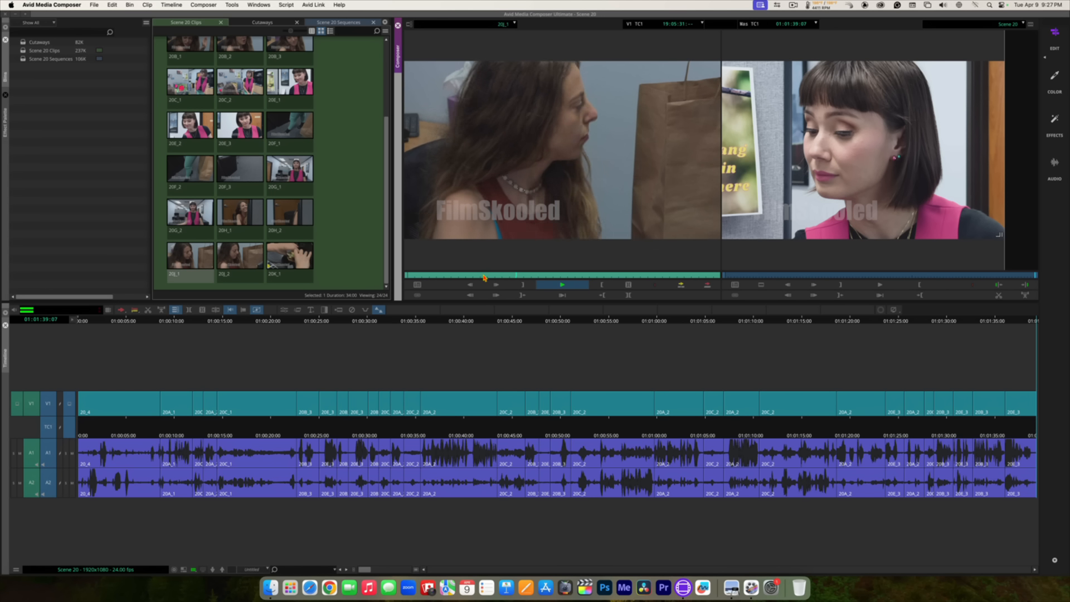
key(space)
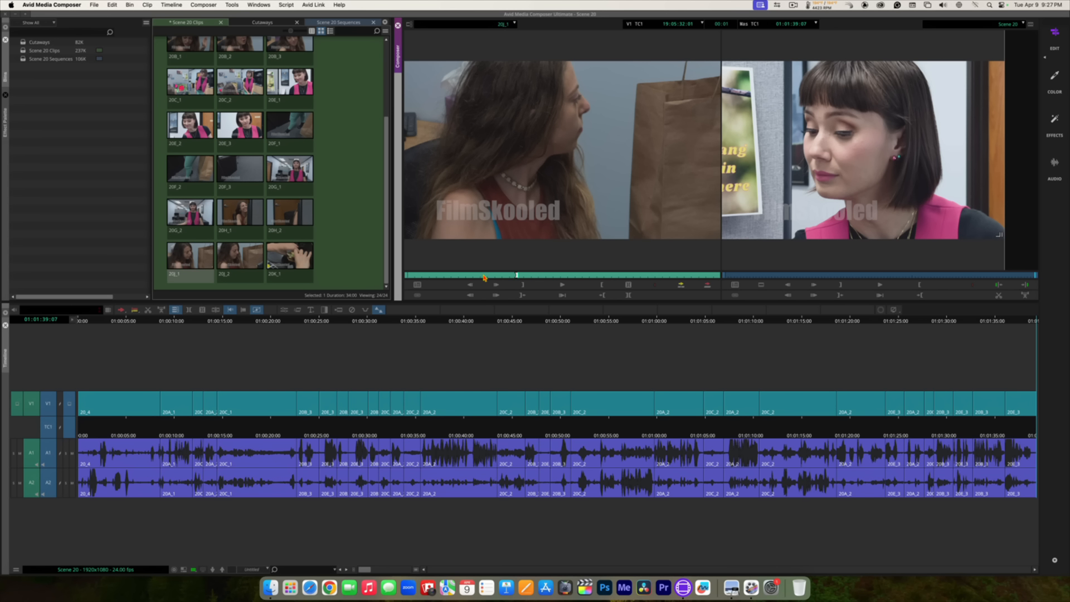
key(space)
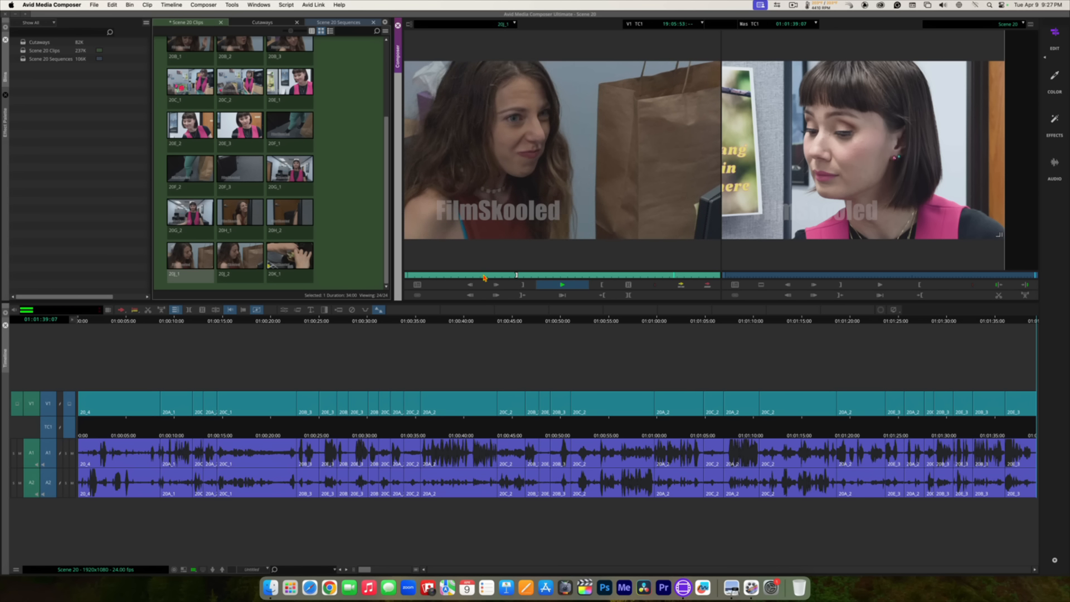
key(space)
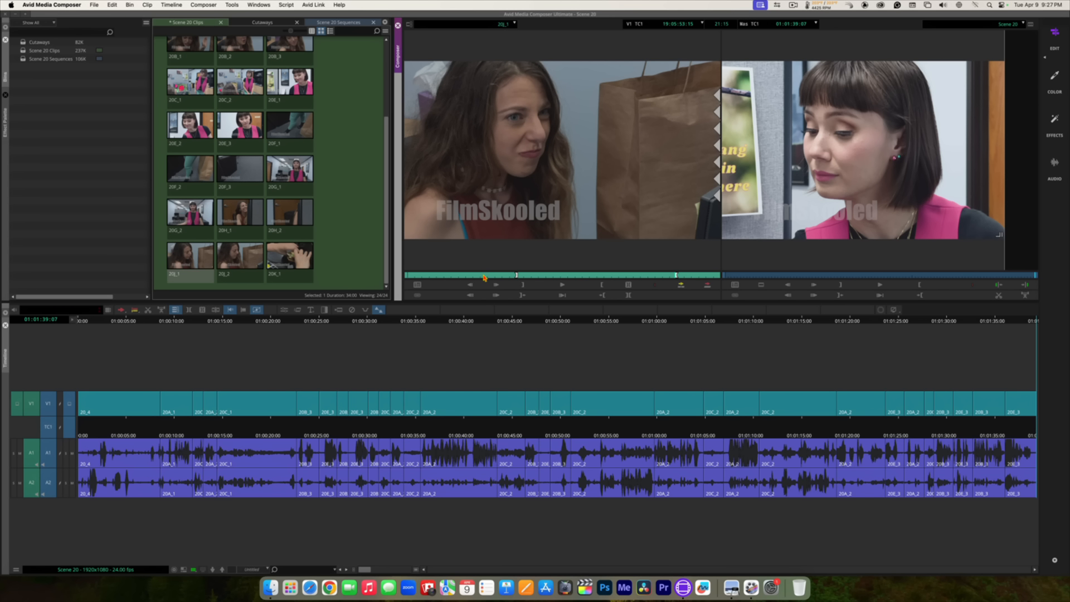
click(681, 286)
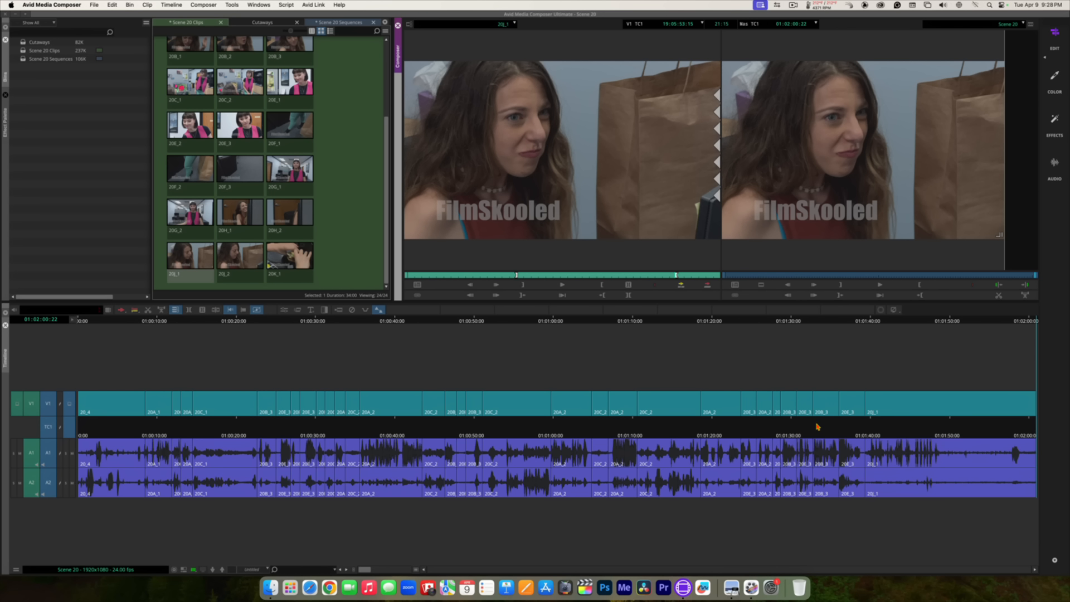
Step: Return to the start of the Scene 20 sequence and play the assembled cut through to the end
click(816, 357)
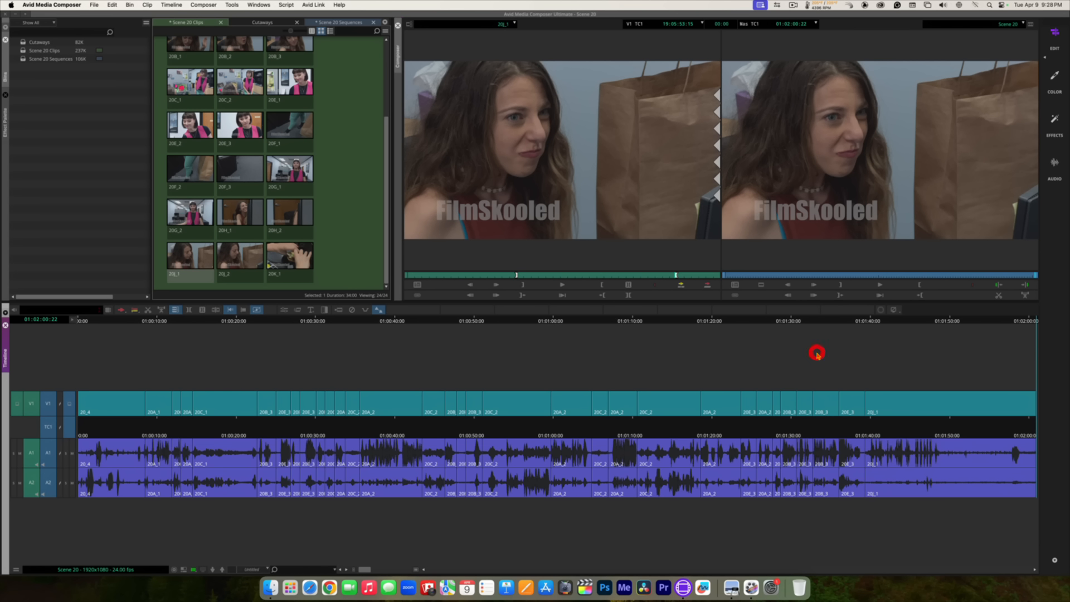
drag(882, 435, 72, 446)
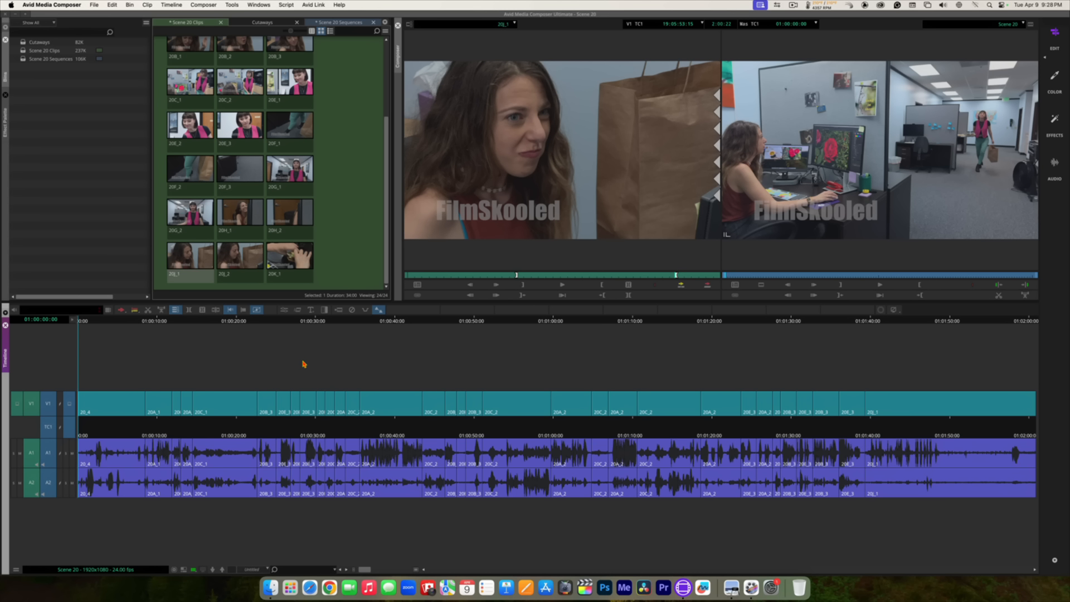
key(space)
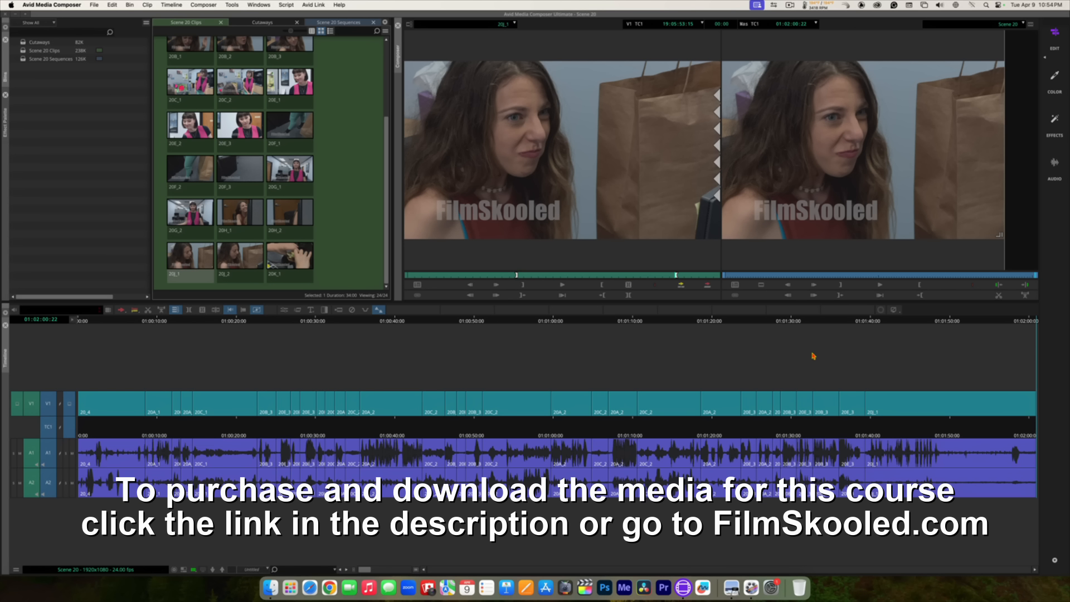
Step: Scrub back from near the end of the sequence to review the cuts, stopping at the 20A_2 segment at 01:00:59:17
click(1019, 322)
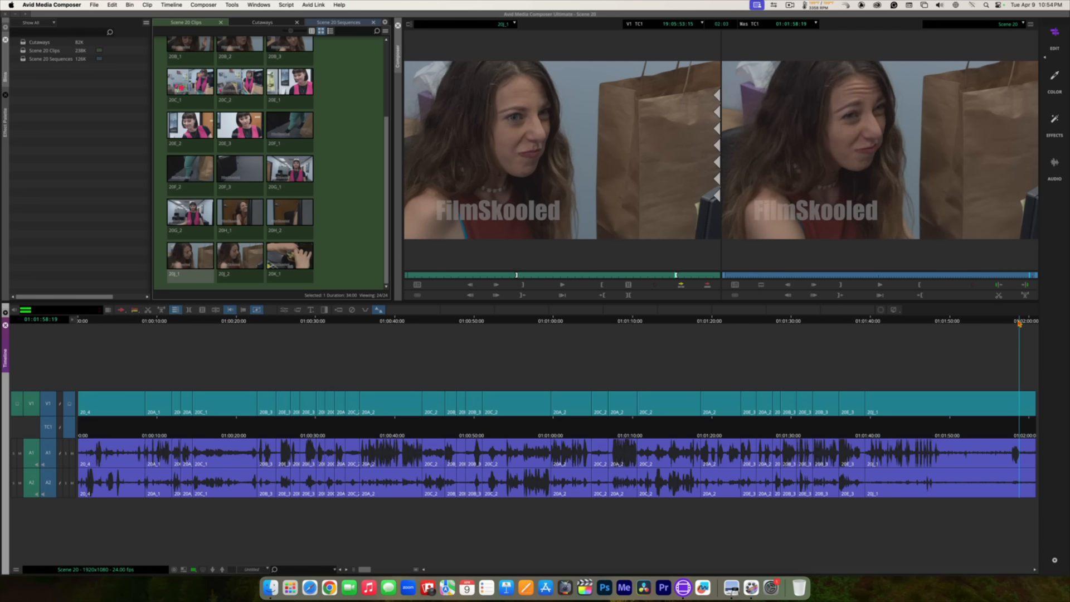
drag(1019, 322, 718, 320)
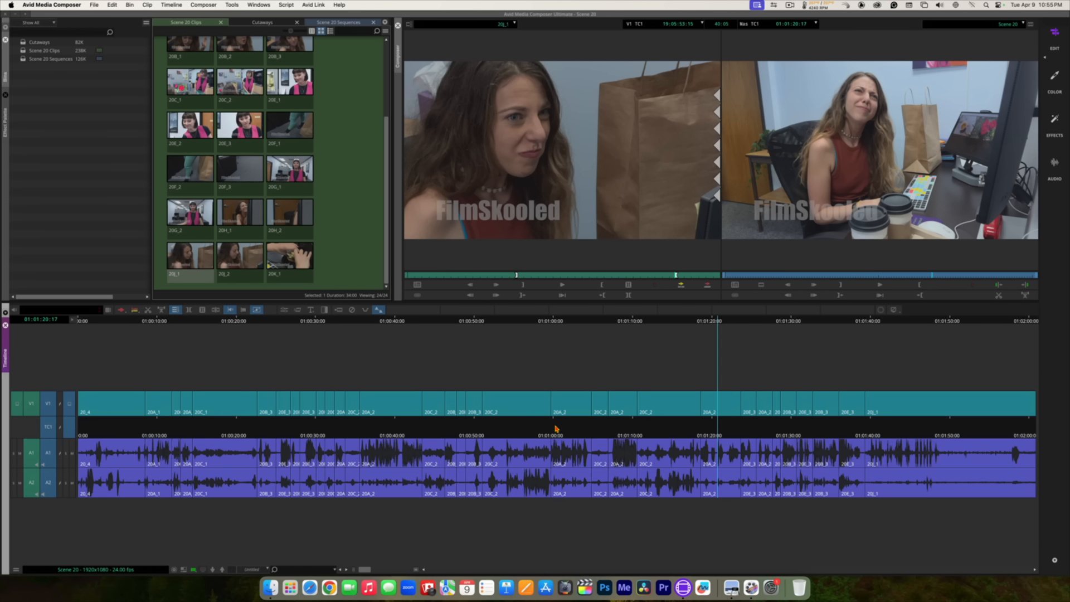
click(554, 427)
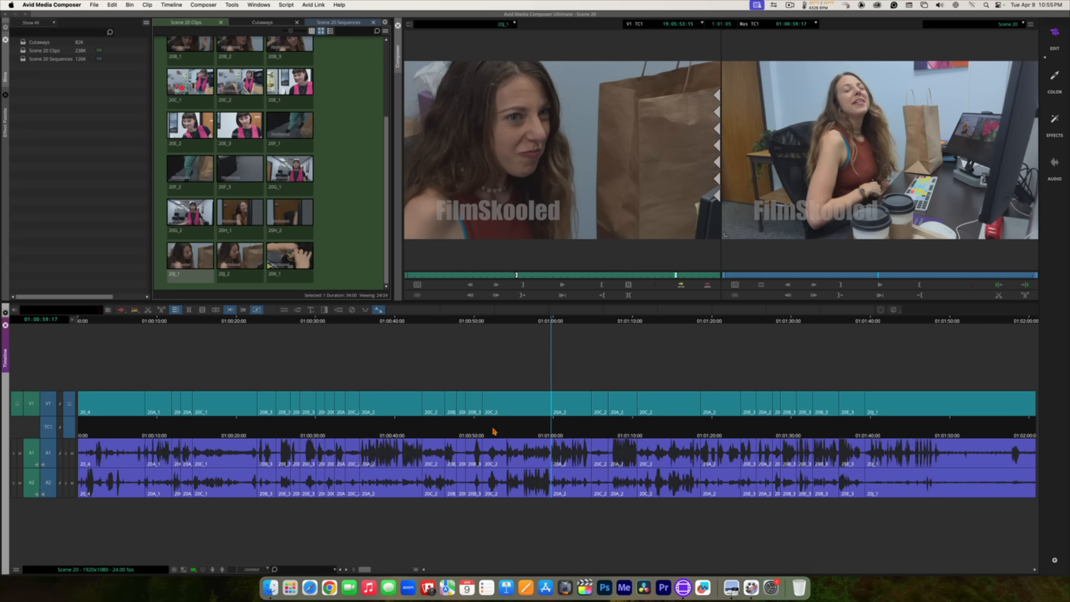
Step: Move the playhead between the cuts around 01:00:51:02, 01:01:10:14 and 01:01:18:14, ending at 01:01:06:22
click(482, 428)
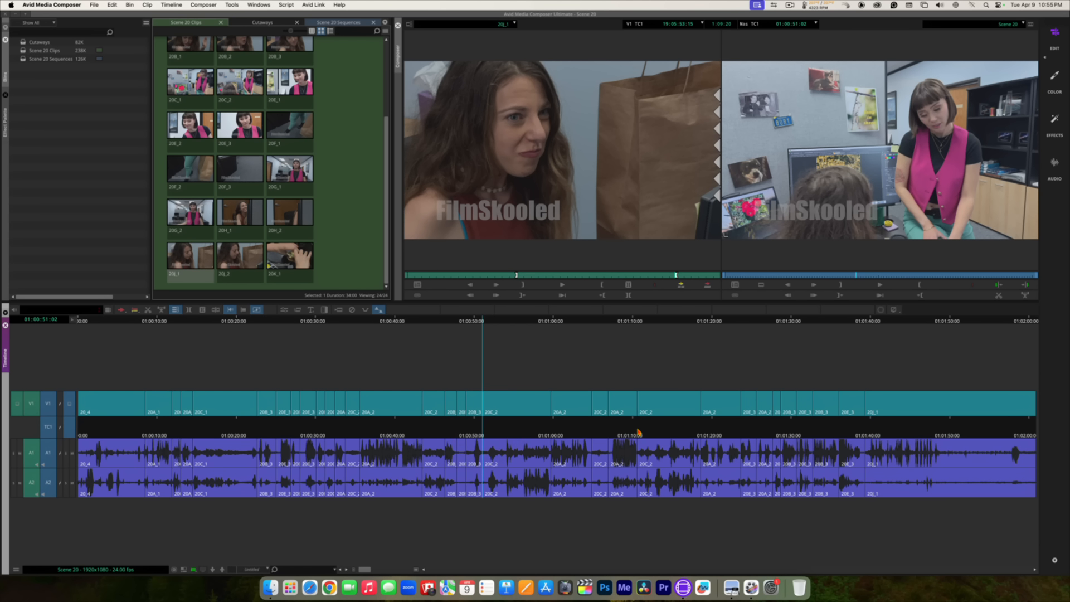
click(637, 428)
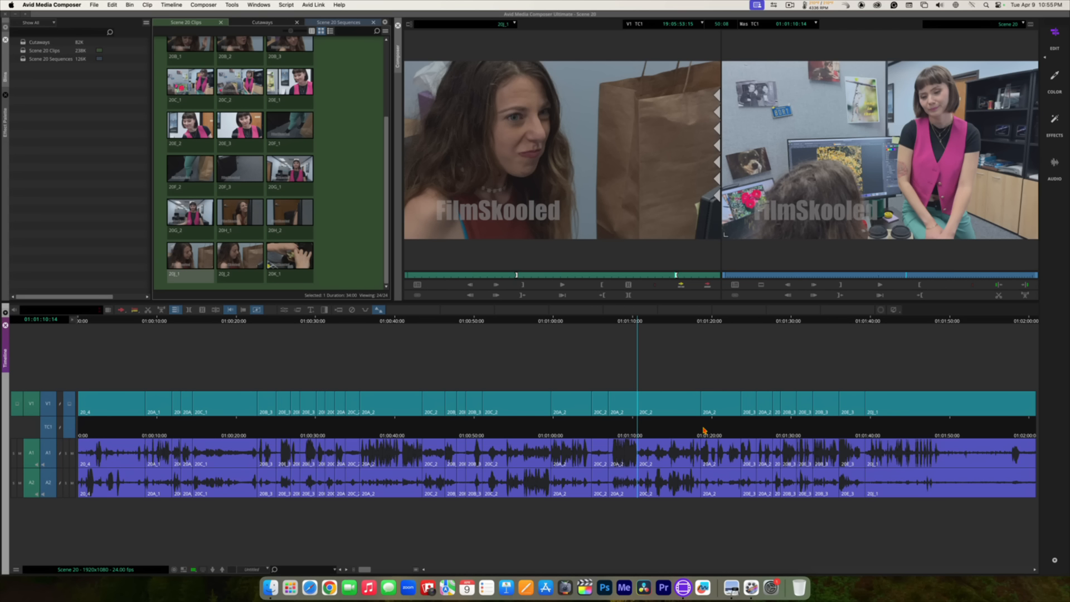
click(701, 430)
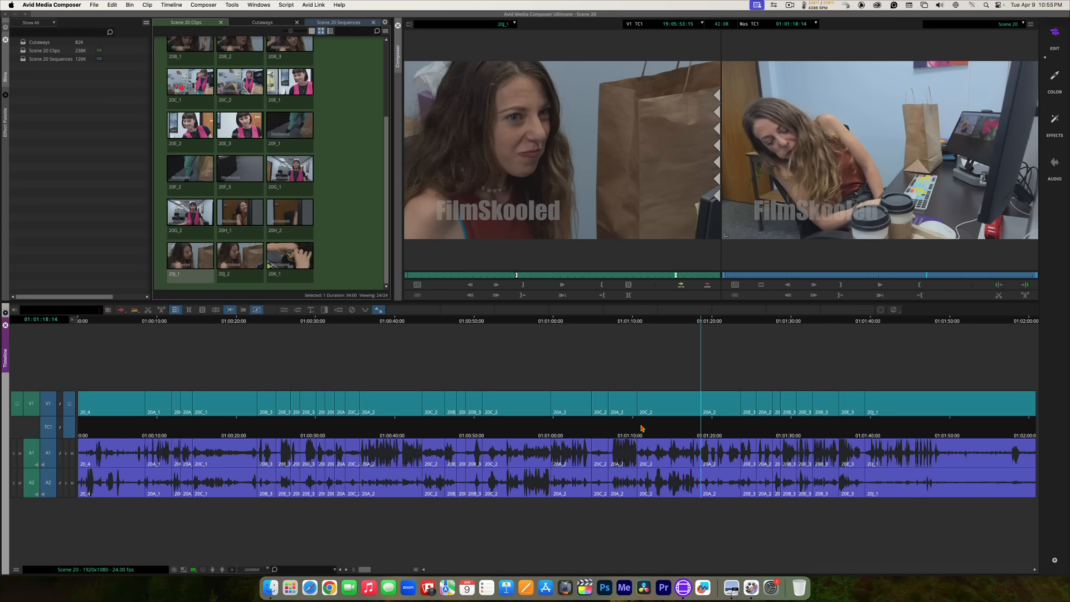
click(641, 428)
click(609, 428)
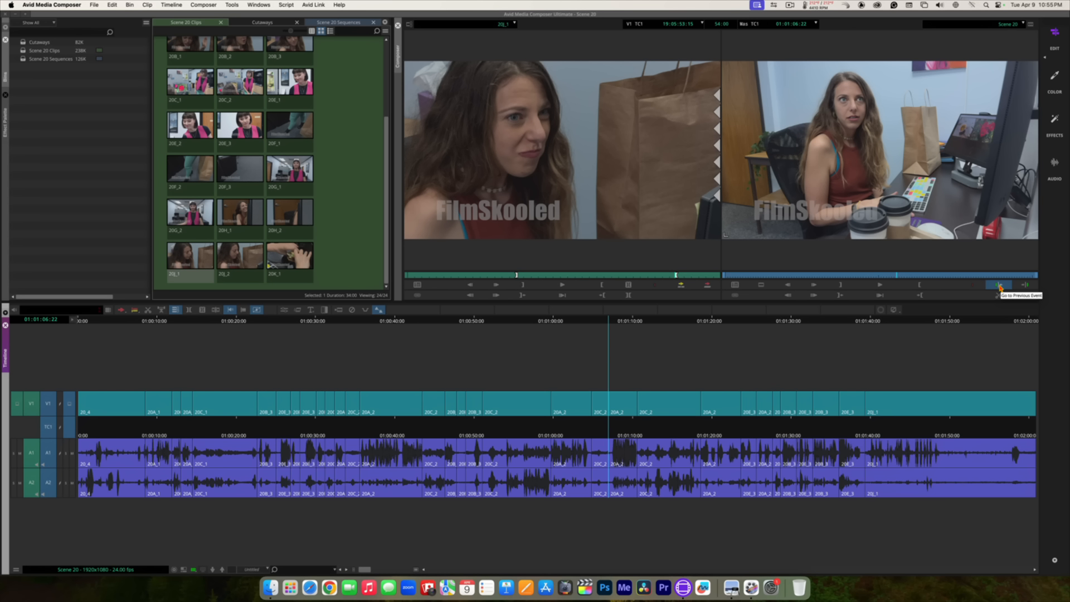
Step: Go back through the sequence edit by edit from 01:01:06:22 to the cut at 01:00:35:13
click(1000, 285)
click(1000, 285)
click(1000, 285)
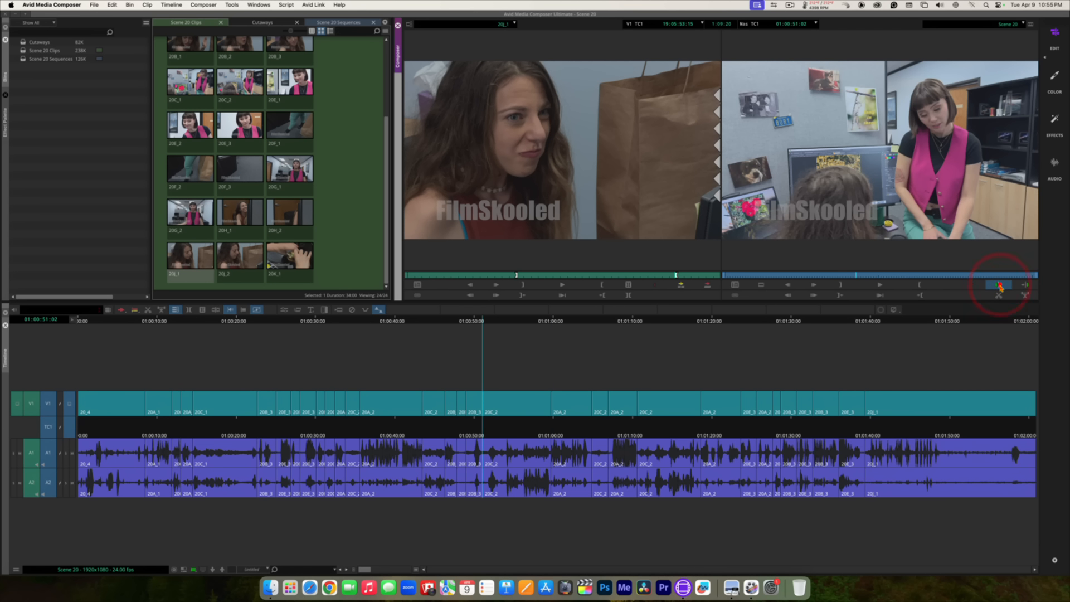
click(1000, 285)
click(1000, 285)
click(1001, 285)
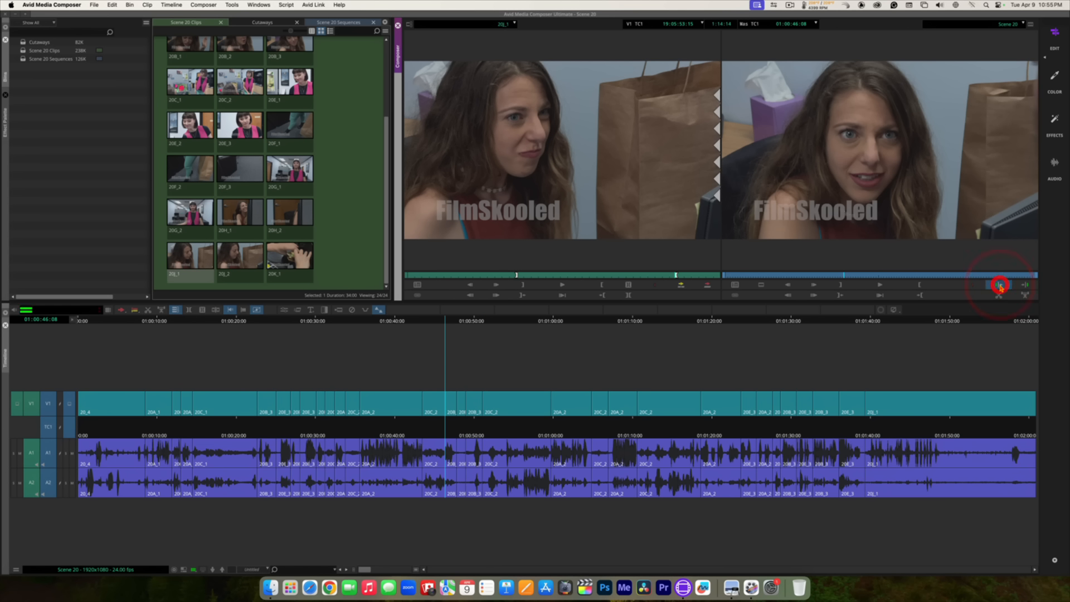
click(1000, 285)
click(1000, 285)
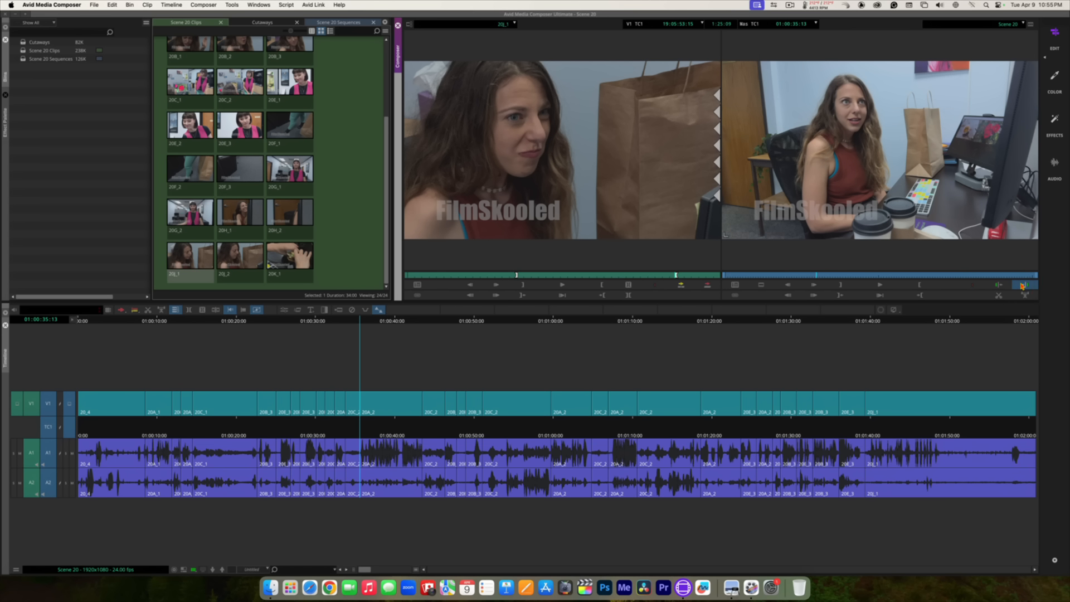
Step: Go forward edit by edit from 01:00:35:13, continuing past the 20A_2 cut at 01:00:59:17
click(1022, 286)
click(1022, 285)
click(1022, 285)
click(1022, 285)
click(1022, 286)
click(1022, 285)
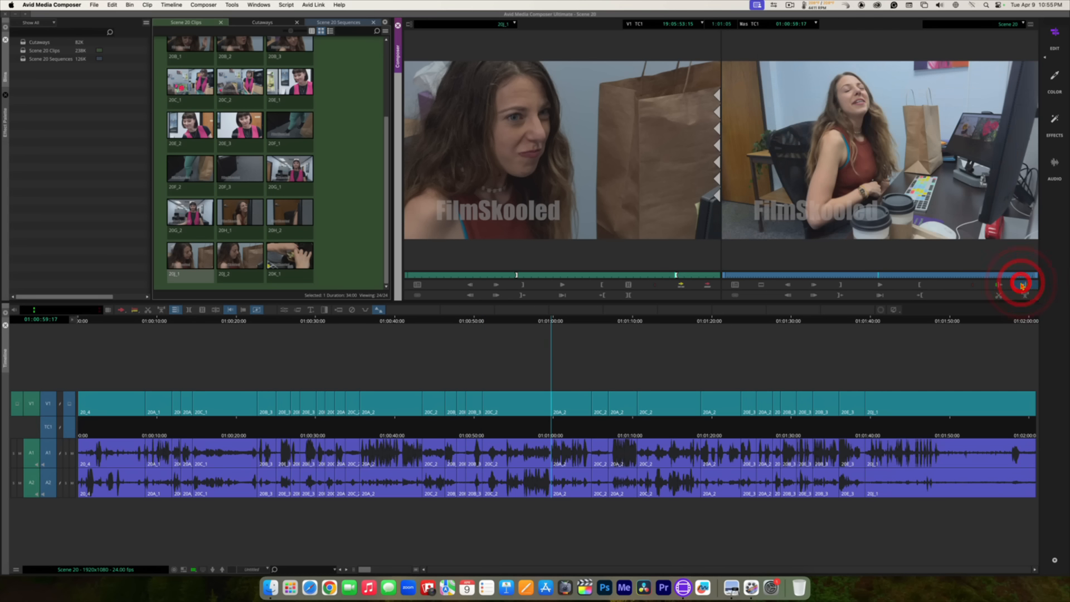
click(1021, 285)
click(1022, 285)
click(1022, 286)
Step: Go back edit by edit through the middle of the sequence to the cut at 01:00:46:08
click(1002, 285)
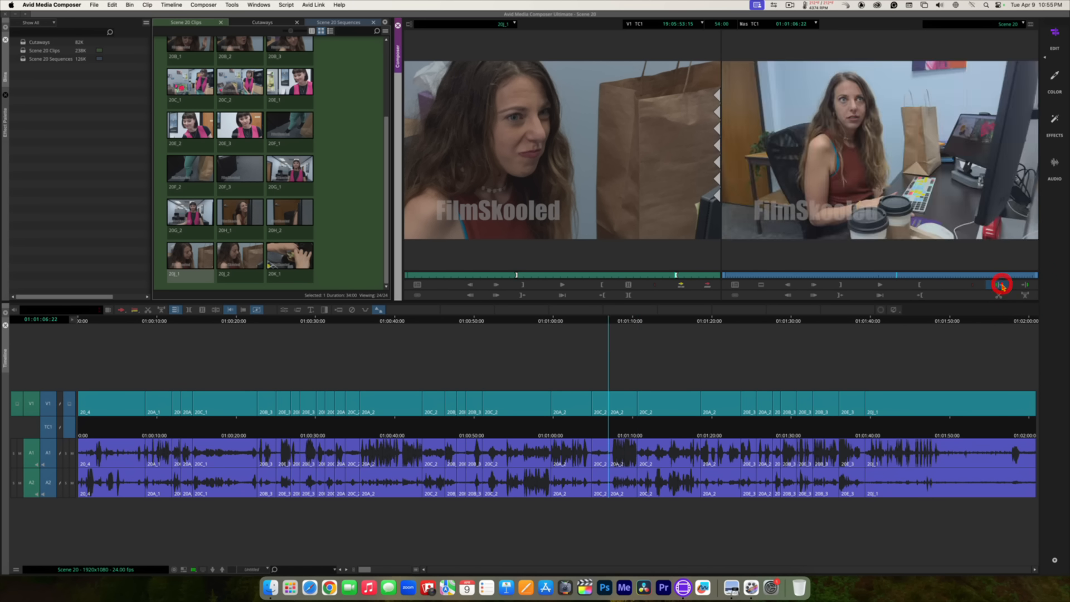
click(1001, 285)
click(1001, 286)
click(1001, 285)
click(1001, 286)
click(1001, 285)
click(1001, 285)
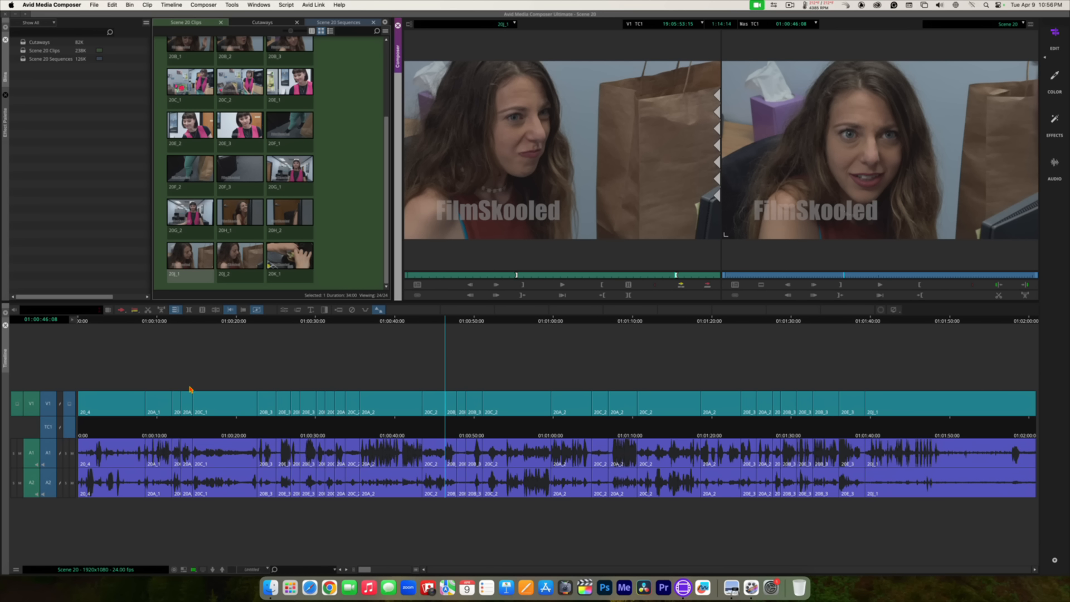
click(177, 4)
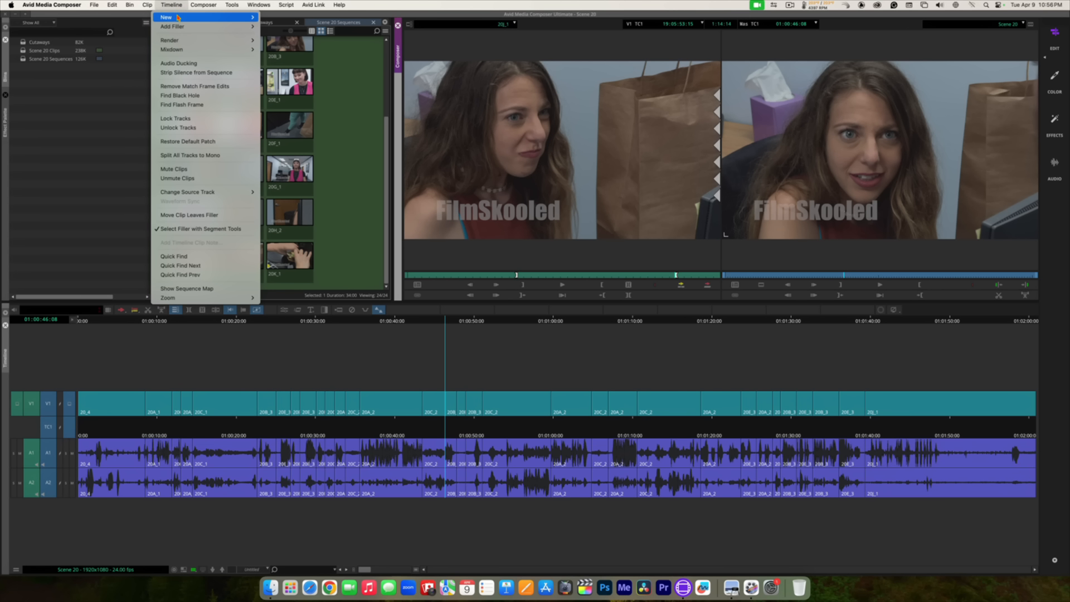
mouse_move(179, 17)
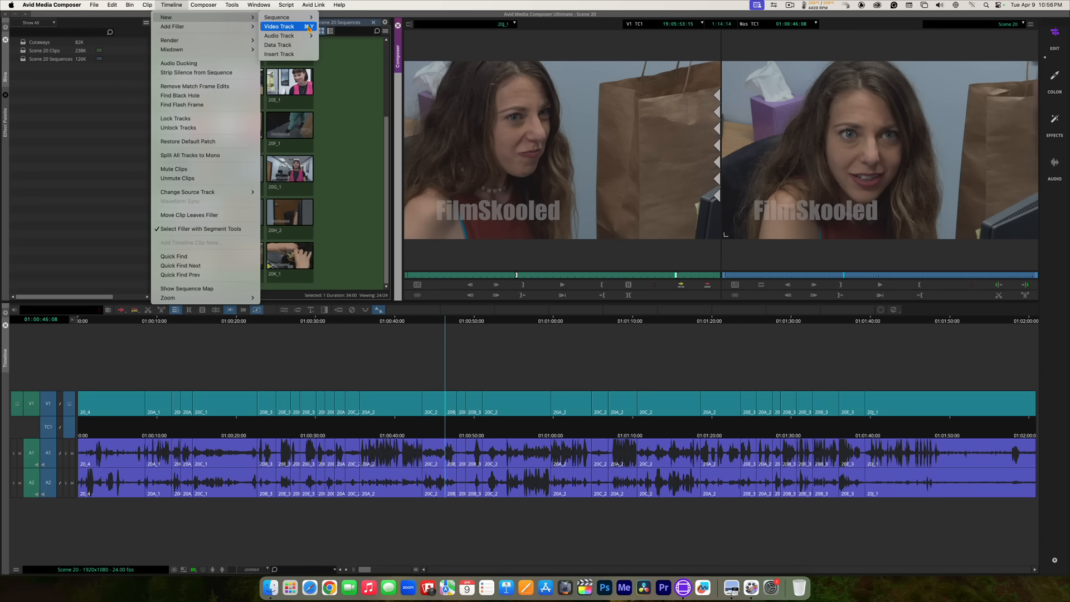
click(402, 357)
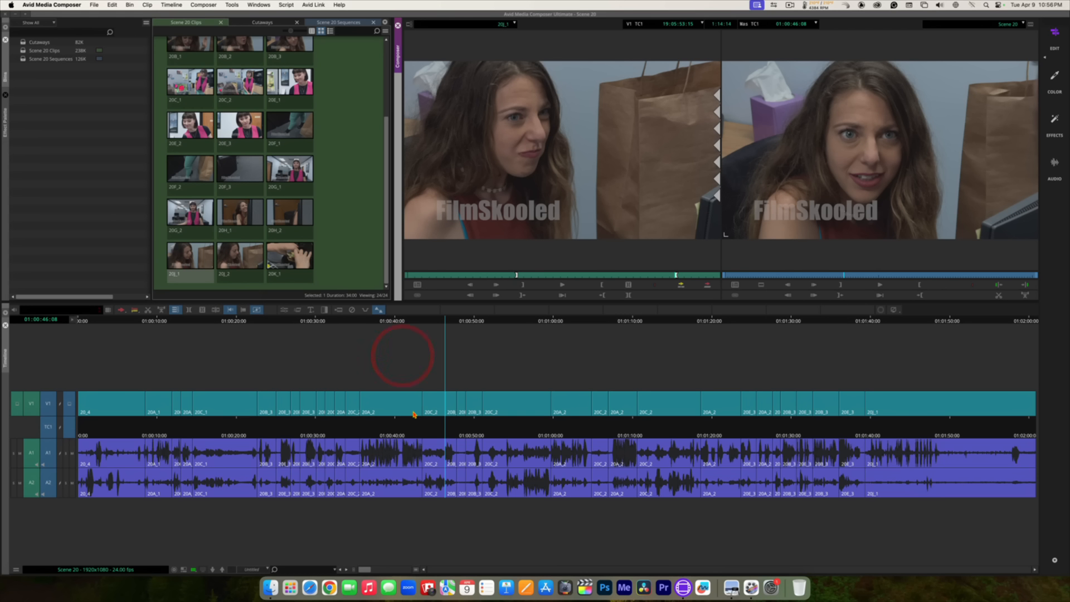
right_click(414, 414)
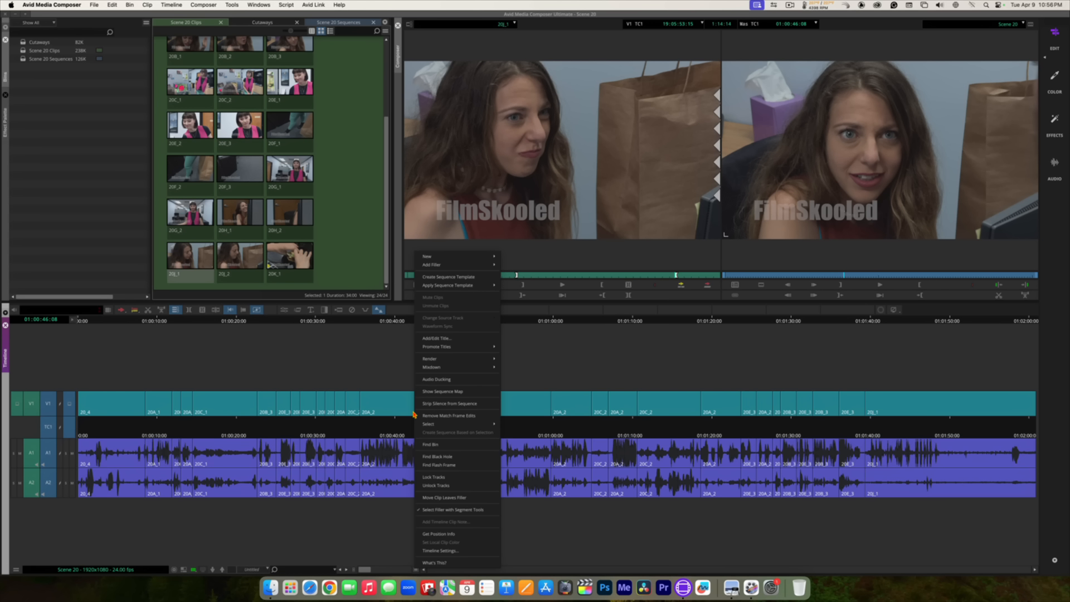
mouse_move(454, 259)
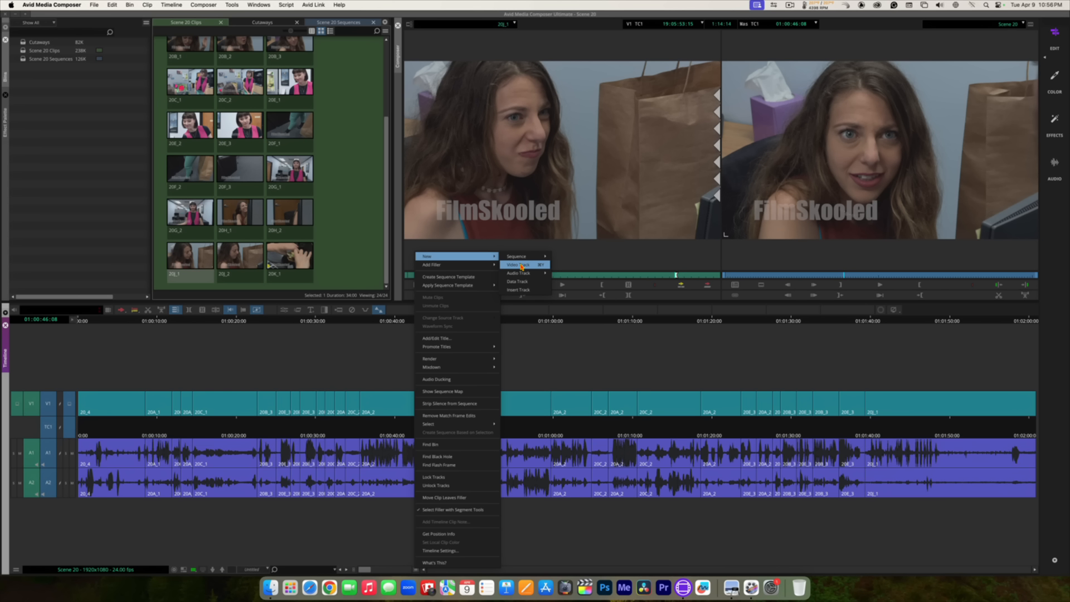
click(385, 357)
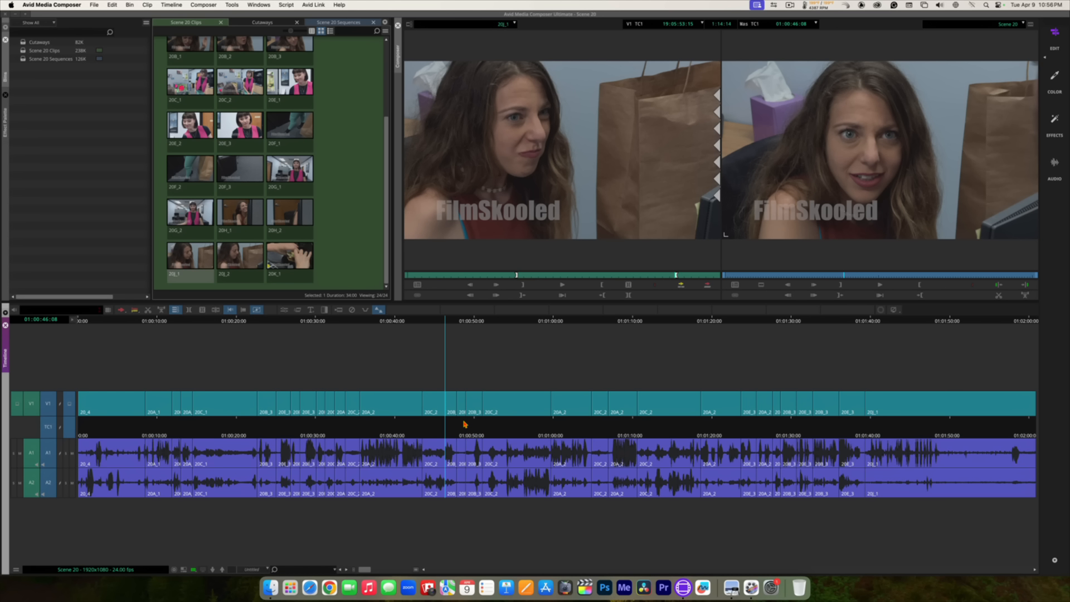
Step: Add a second video track above V1 and deselect all other source and record tracks, leaving only V2 selected
key(super+y)
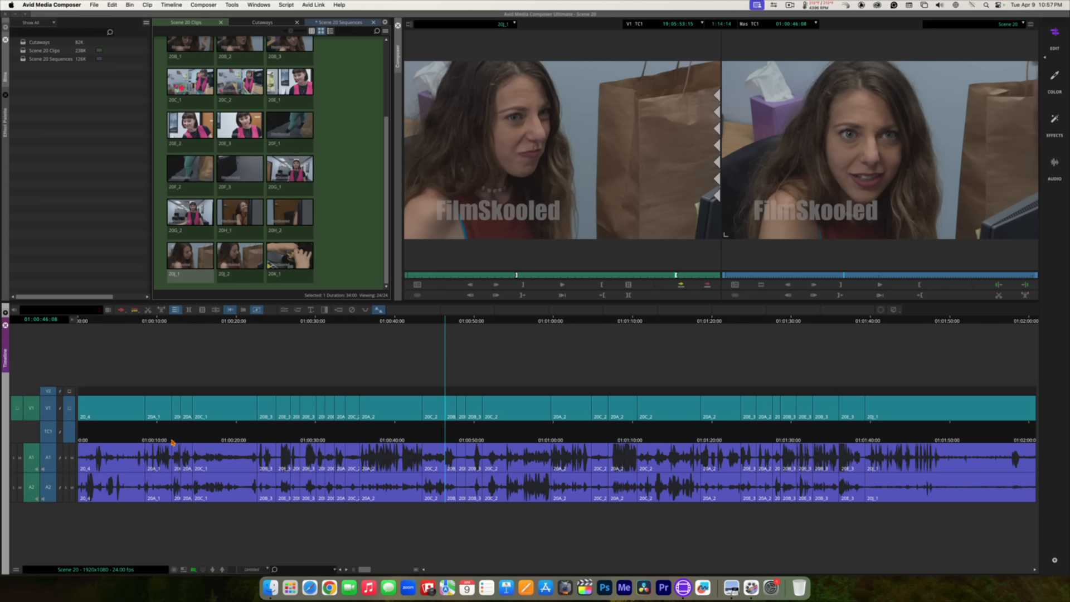
click(30, 413)
click(48, 413)
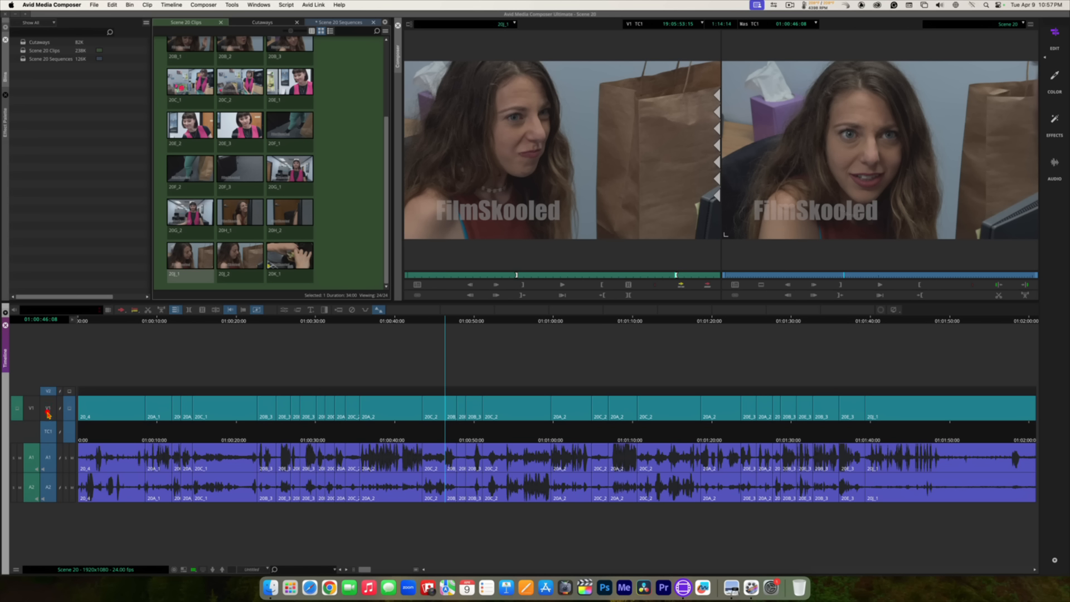
click(48, 431)
click(31, 460)
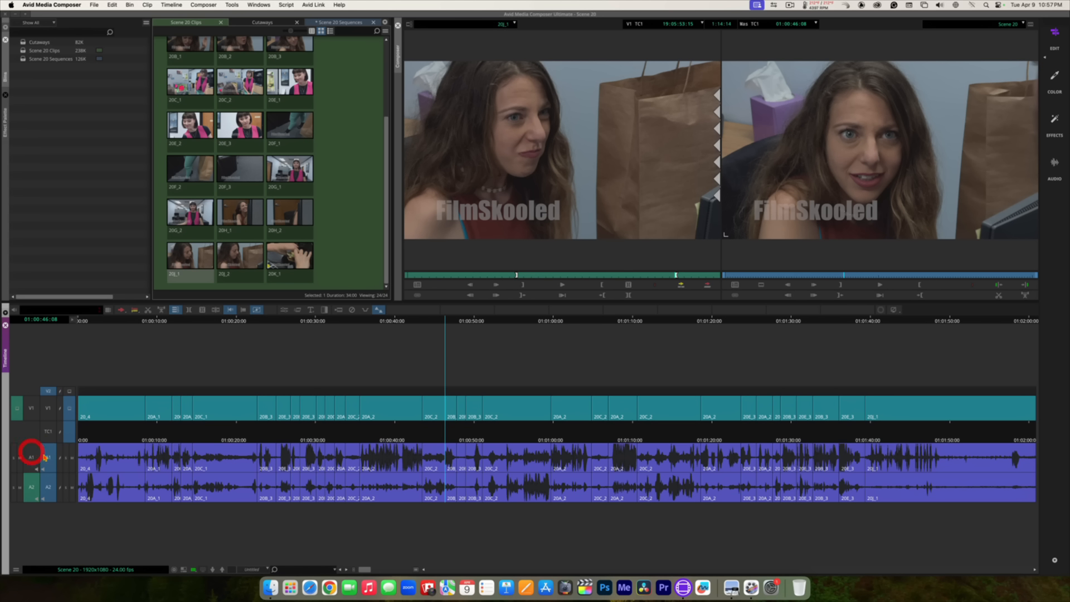
click(47, 466)
click(47, 484)
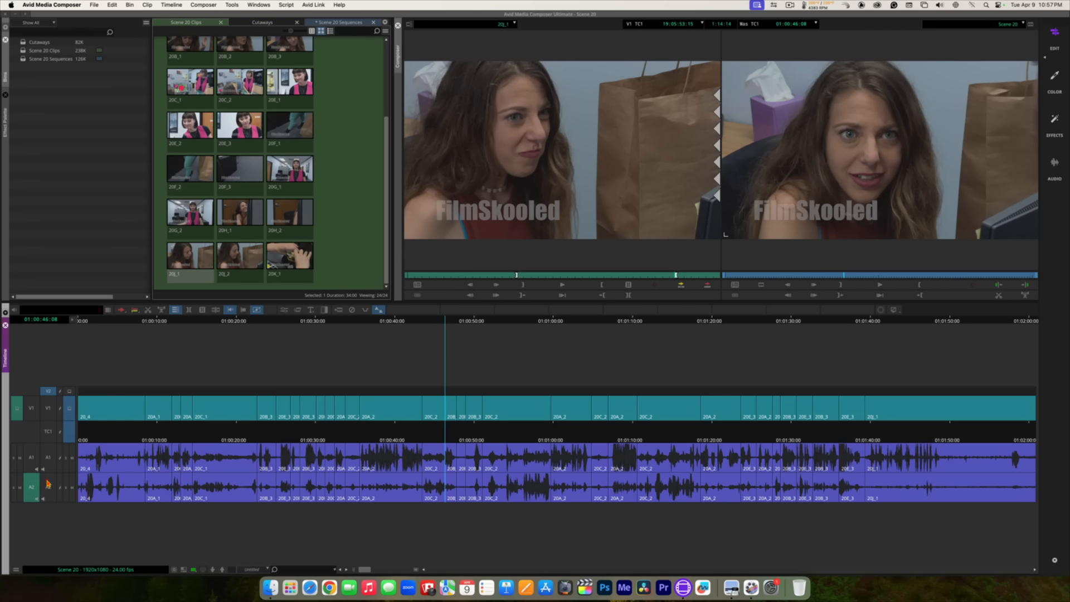
click(31, 486)
Step: Enlarge the height of the selected V2 track until it is about as tall as V1
key(super+l)
key(super+l)
key(super+l)
key(super+l)
key(super+l)
key(super+l)
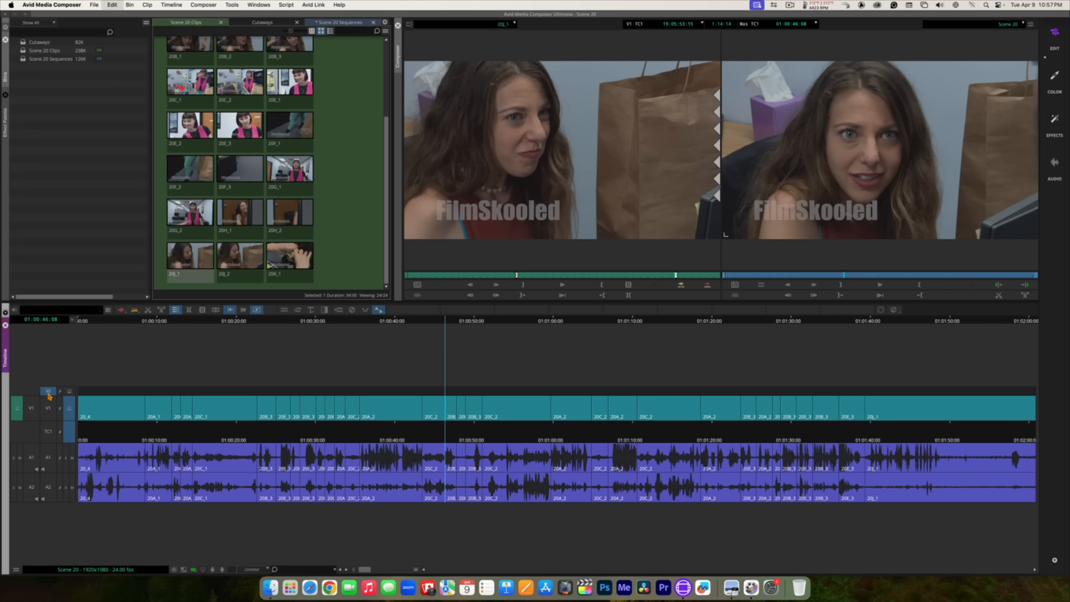
key(super+l)
key(super+l)
key(super+l)
key(super+l)
key(super+l)
key(super+l)
key(super+l)
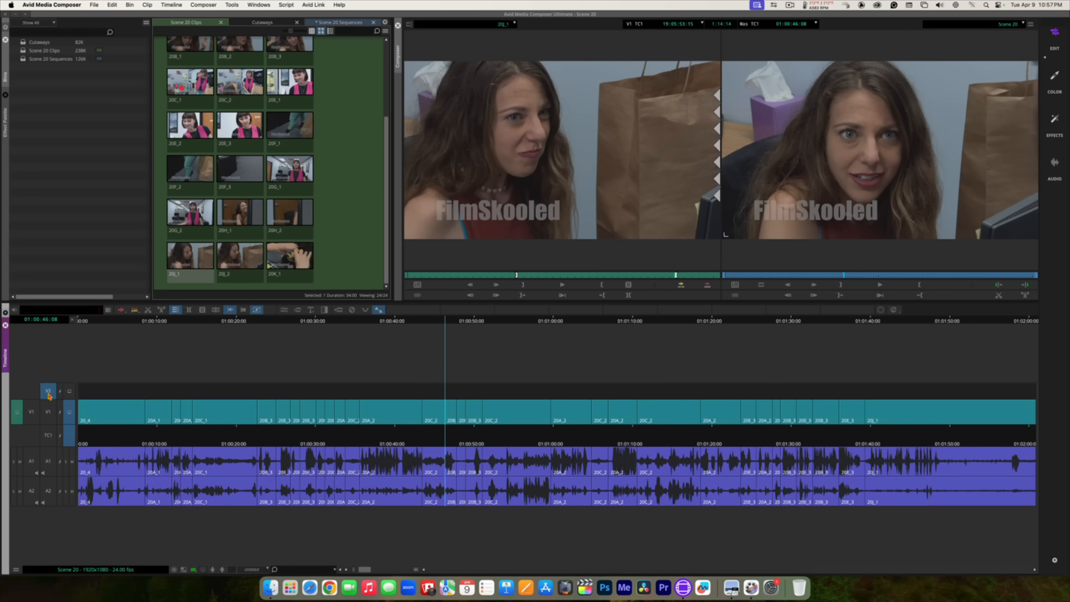
key(super+l)
key(super+l)
key(super+l)
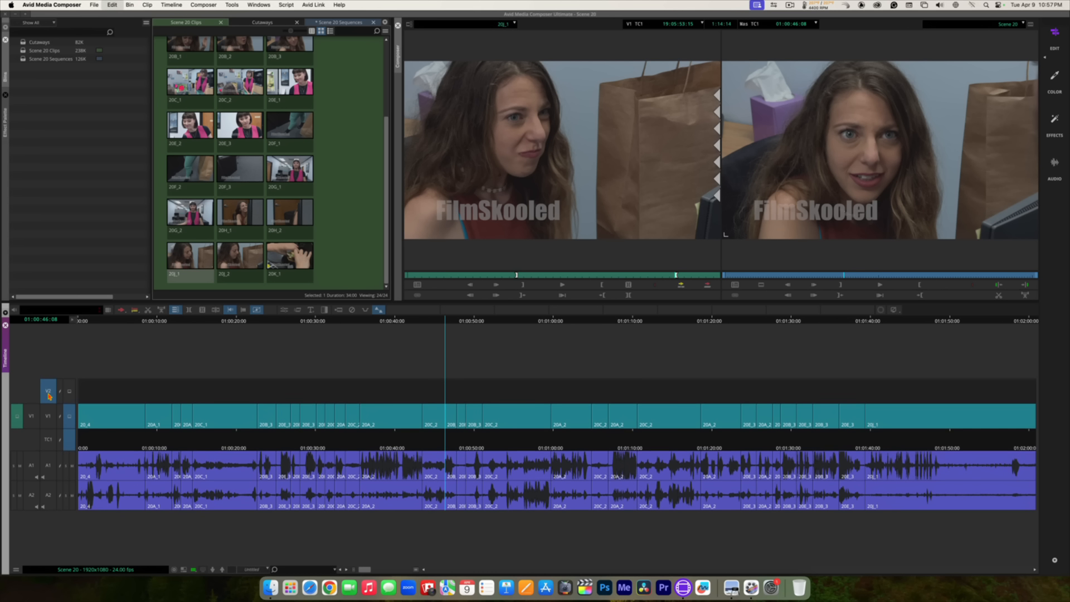
key(super+k)
key(super+k)
key(super+k)
key(super+k)
key(super+k)
key(super+k)
key(super+l)
key(super+l)
key(super+l)
key(super+l)
key(super+l)
key(super+l)
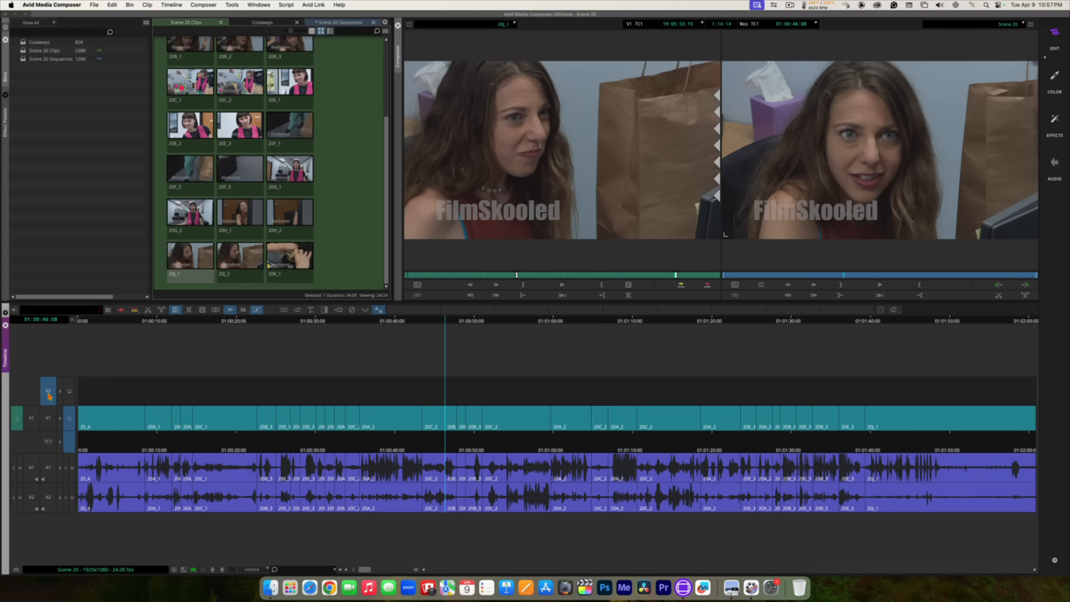
Step: Select the TC1 timecode track instead of V2 and shrink its height to a thin strip
click(49, 393)
click(49, 443)
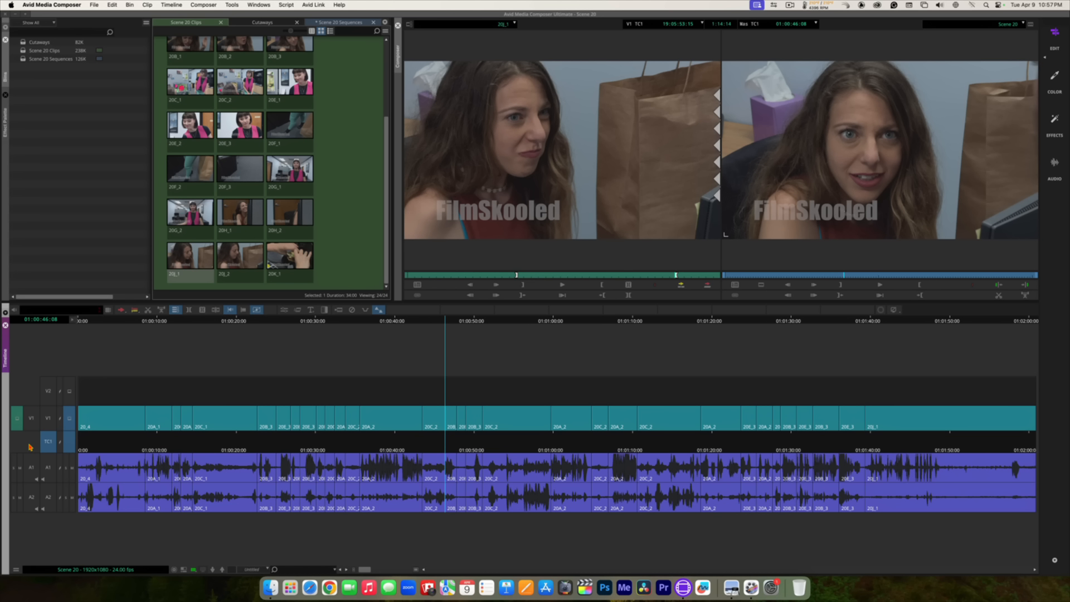
key(super+k)
key(super+k)
key(super+k)
key(super+k)
key(super+k)
key(super+k)
key(super+k)
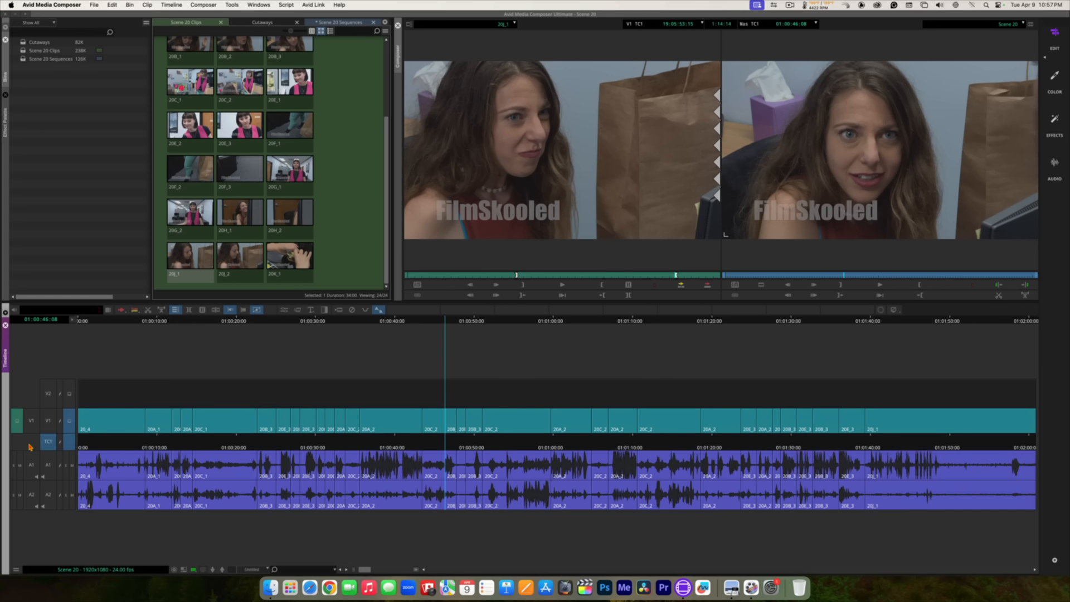
key(super+k)
key(super+k)
key(super+k)
key(super+k)
key(super+k)
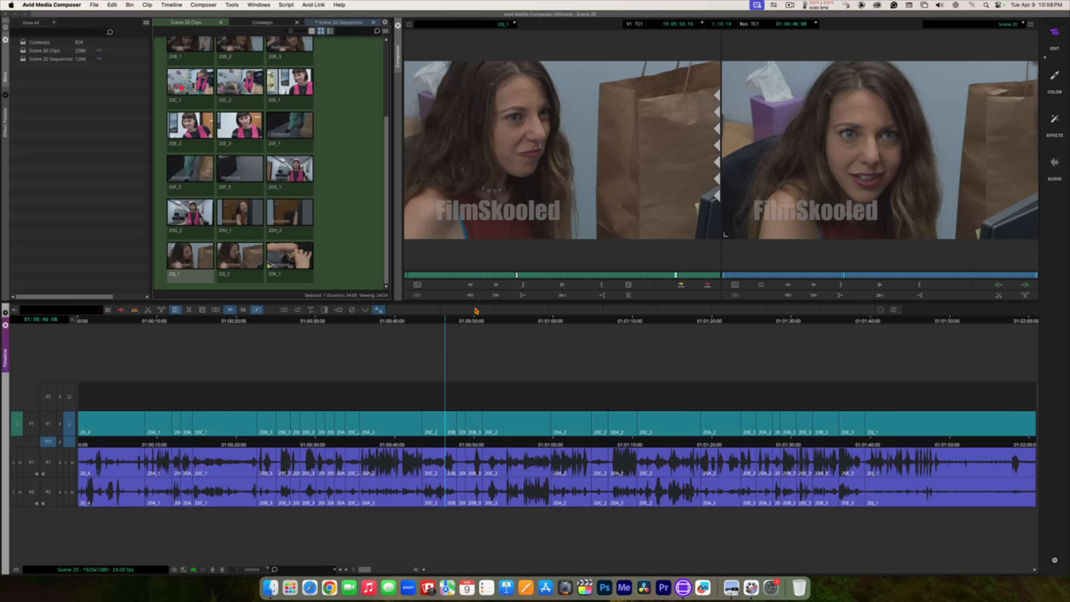
Step: Switch video monitoring to V2 and re-enable source tracks V1, A1 and A2 and record tracks V2, V1, A1 and A2
click(71, 396)
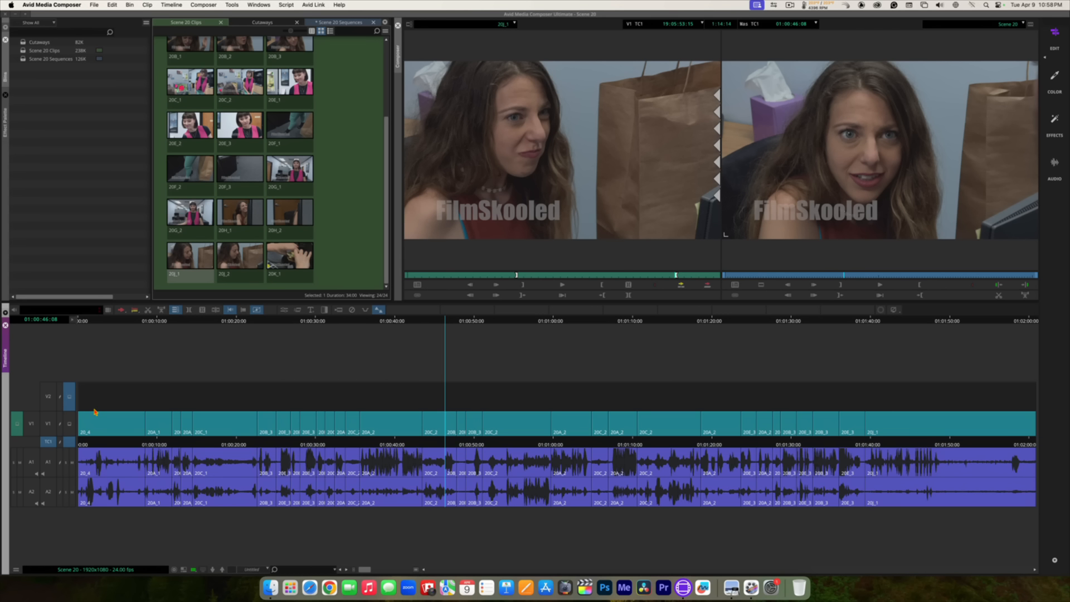
click(49, 491)
click(31, 492)
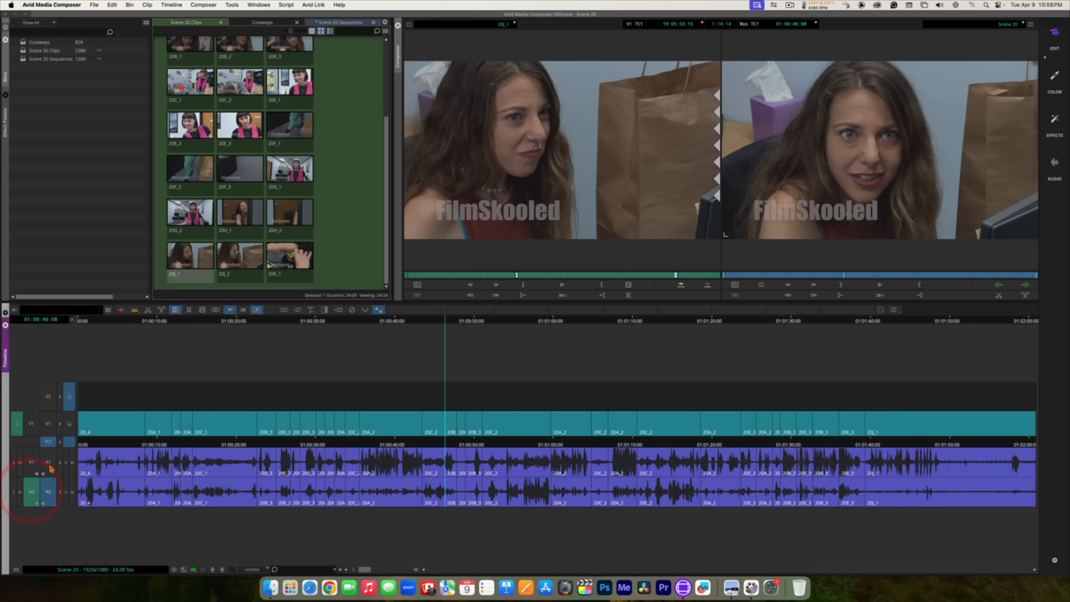
click(49, 462)
click(32, 462)
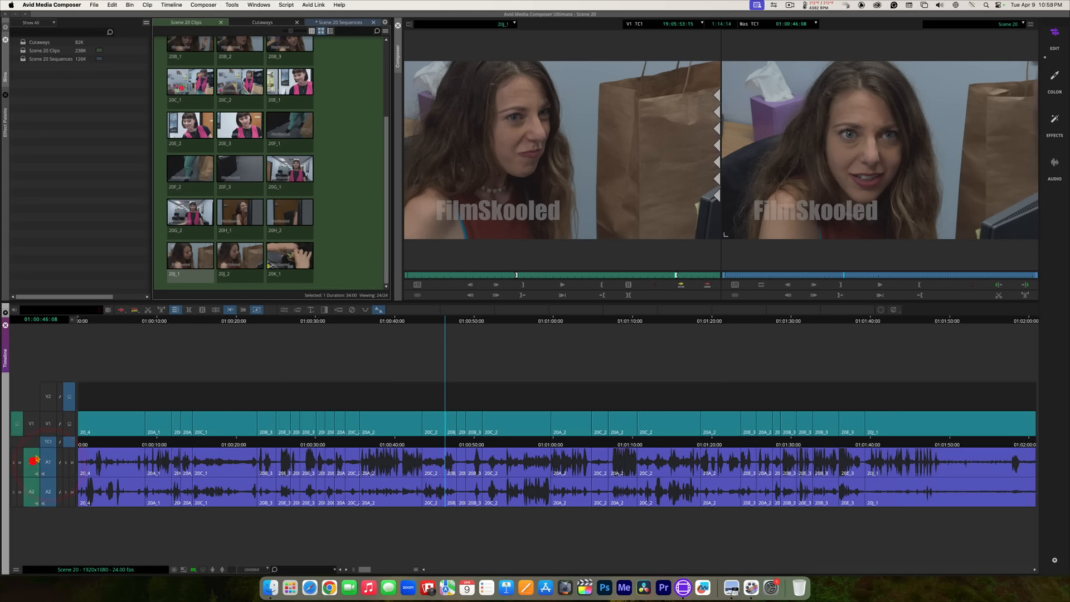
click(48, 423)
click(31, 423)
click(47, 396)
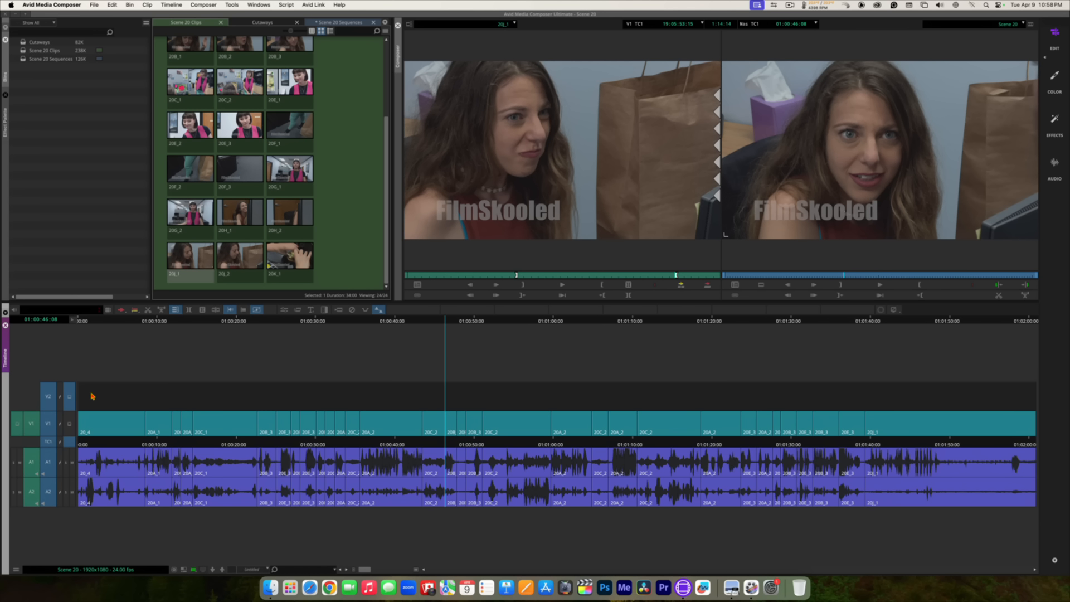
Step: Jump between the previous and next events with all tracks enabled, ending at the end of the sequence
click(999, 285)
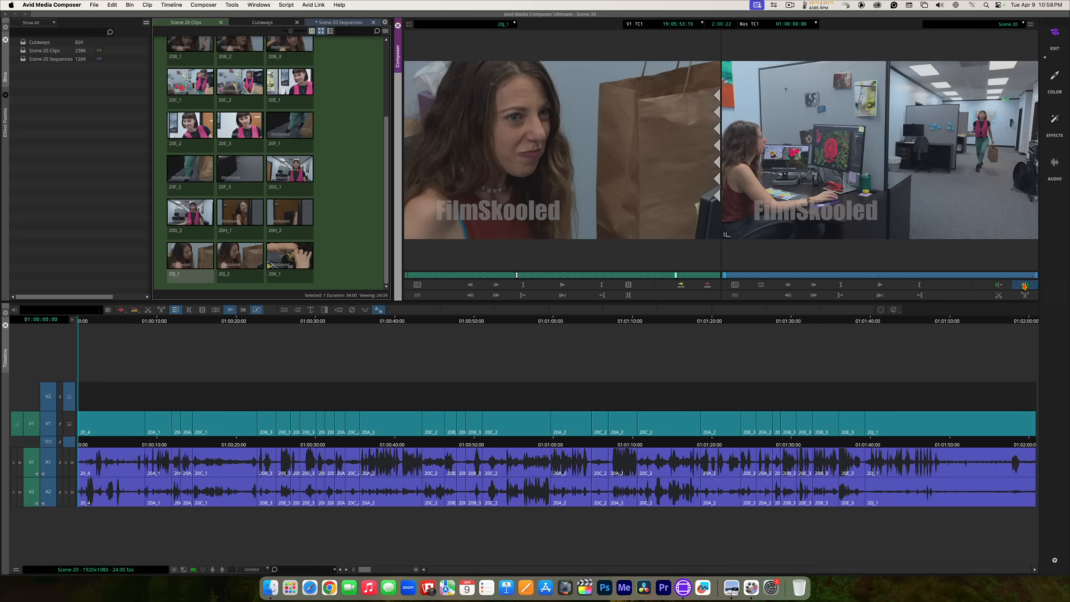
click(1024, 285)
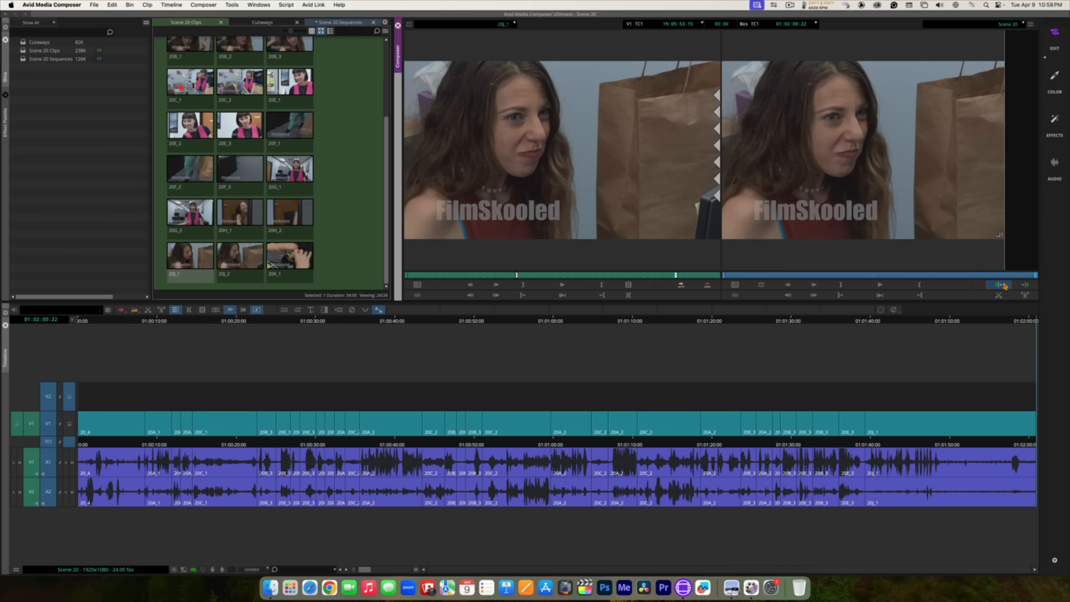
click(1003, 286)
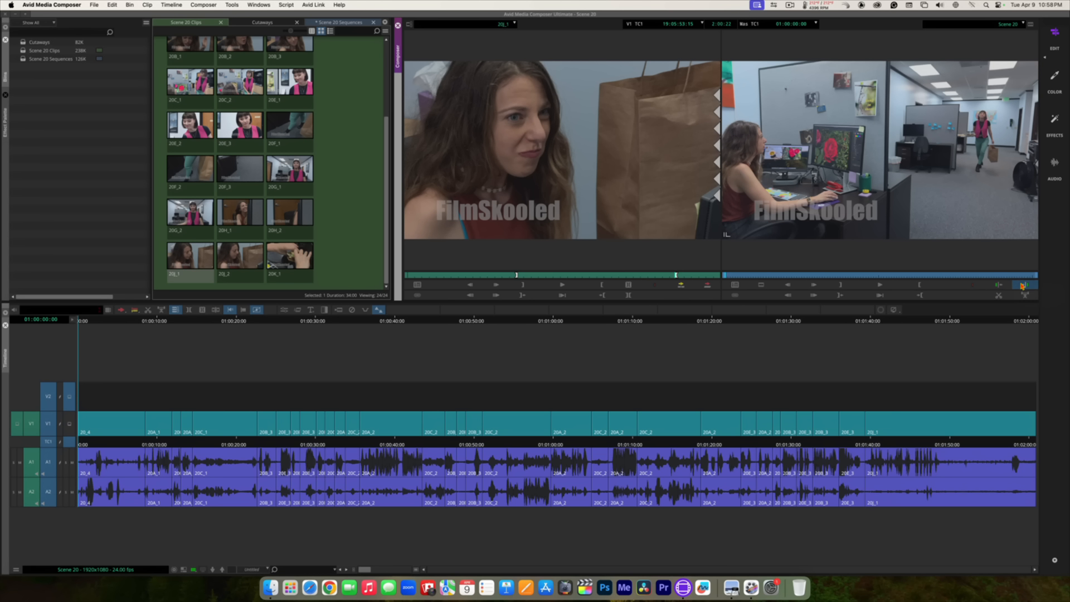
click(1022, 286)
click(999, 286)
click(1022, 286)
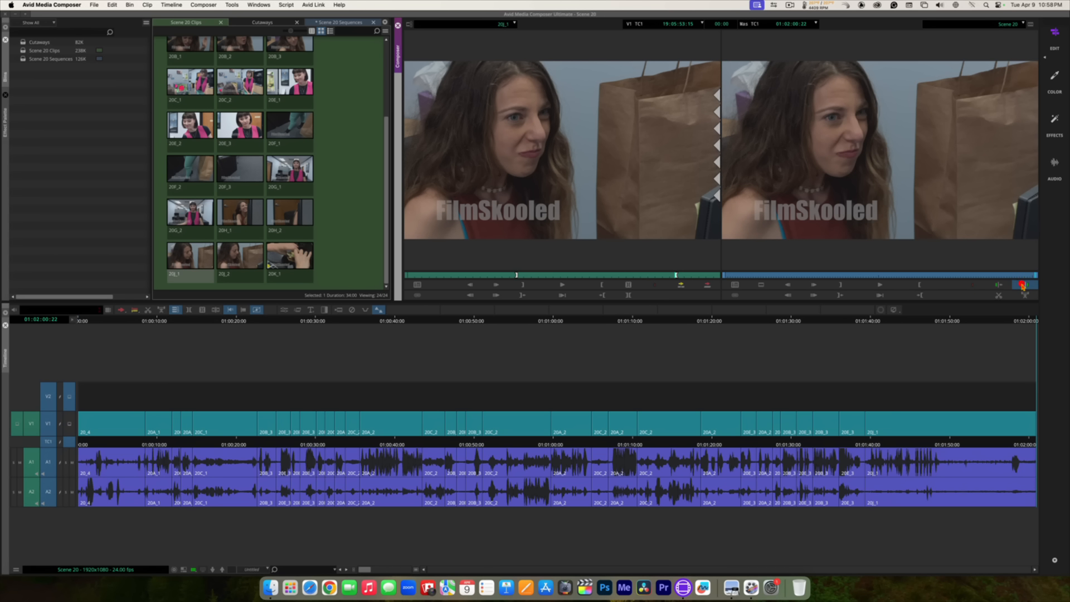
Step: Jump back to the previous event, forward again, and back to the start of the sequence with V2 enabled
click(1002, 285)
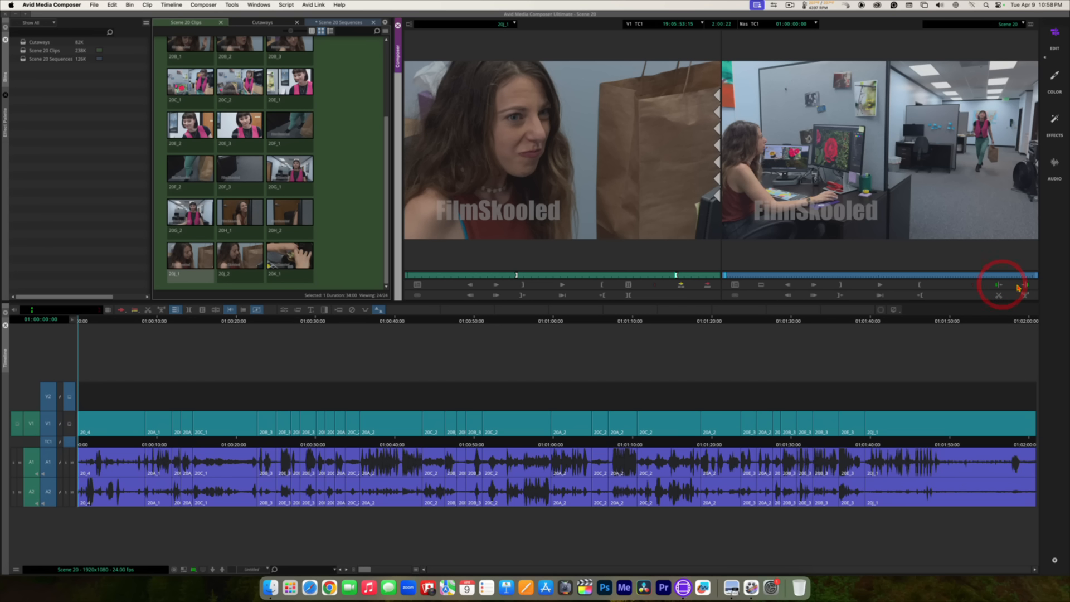
click(1023, 285)
click(998, 286)
Step: Disable record track V2 and step forward event by event through the first cuts of the sequence
click(47, 397)
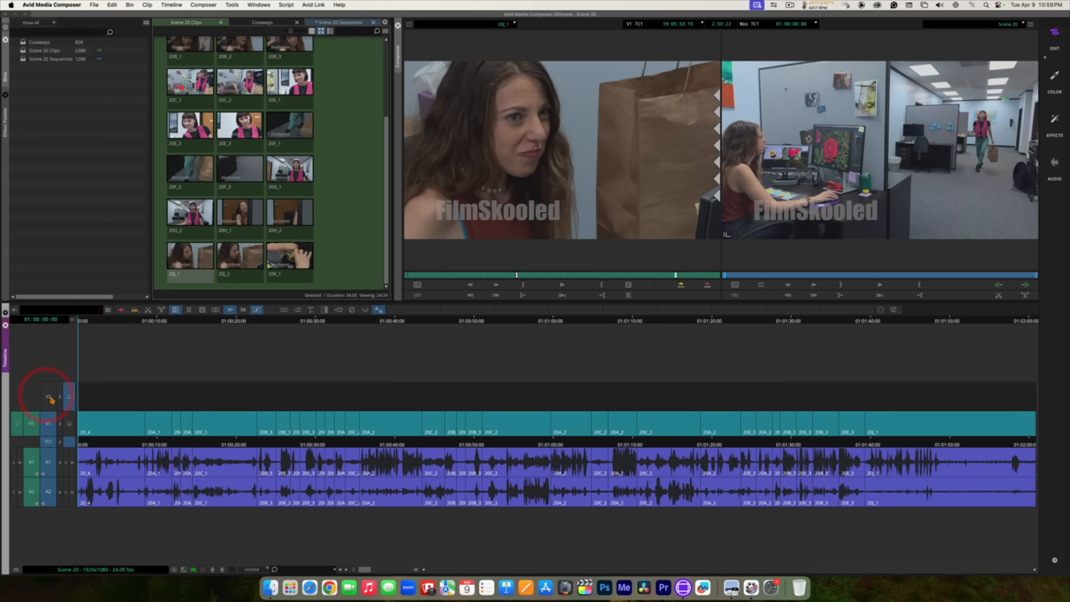
click(1024, 286)
click(1024, 286)
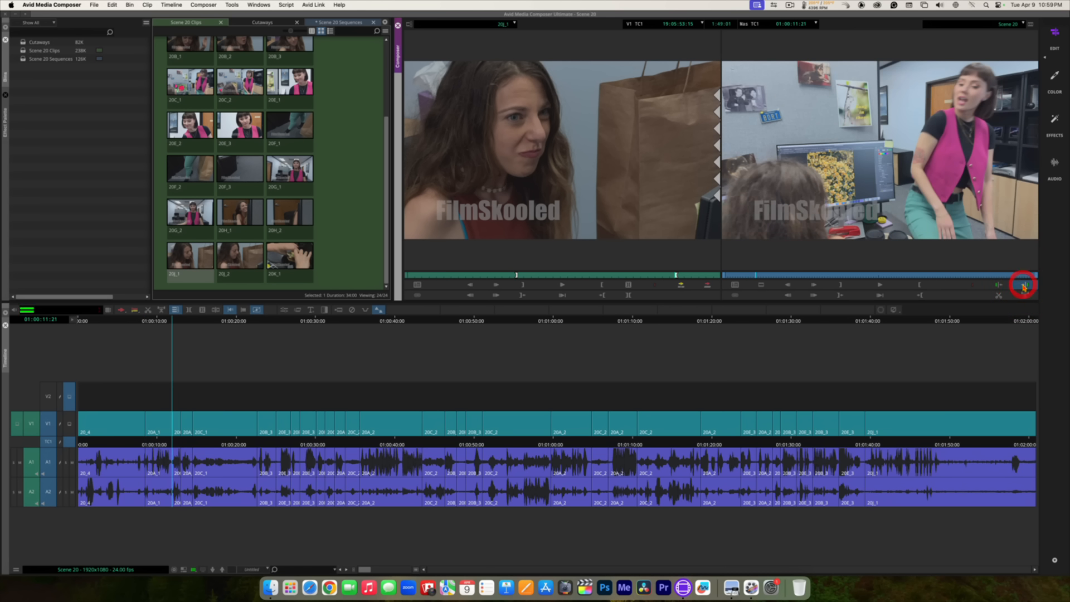
click(1024, 286)
click(1025, 287)
click(1025, 286)
click(1024, 286)
click(1024, 287)
click(1024, 287)
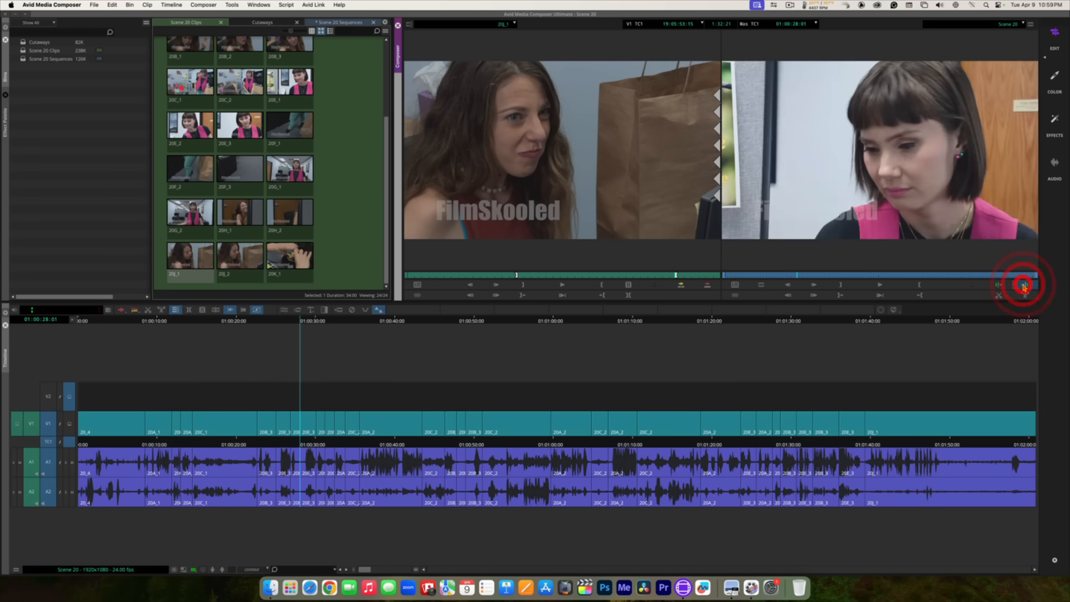
click(1024, 287)
Step: Step back event by event through the cuts to the start of the sequence with V2 disabled
click(998, 287)
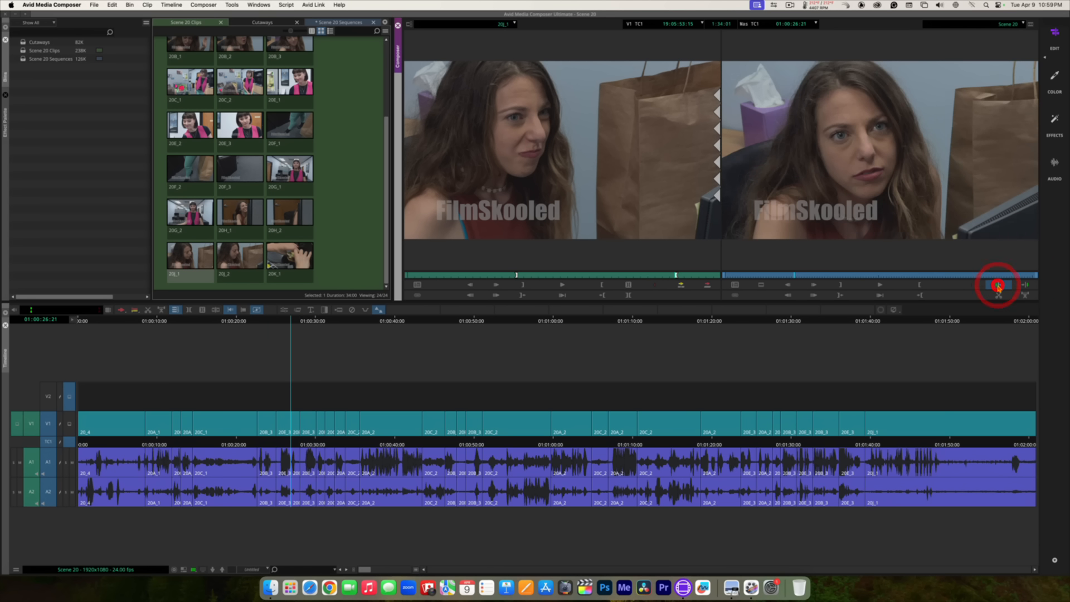
click(998, 286)
click(998, 286)
click(998, 287)
click(998, 286)
click(998, 287)
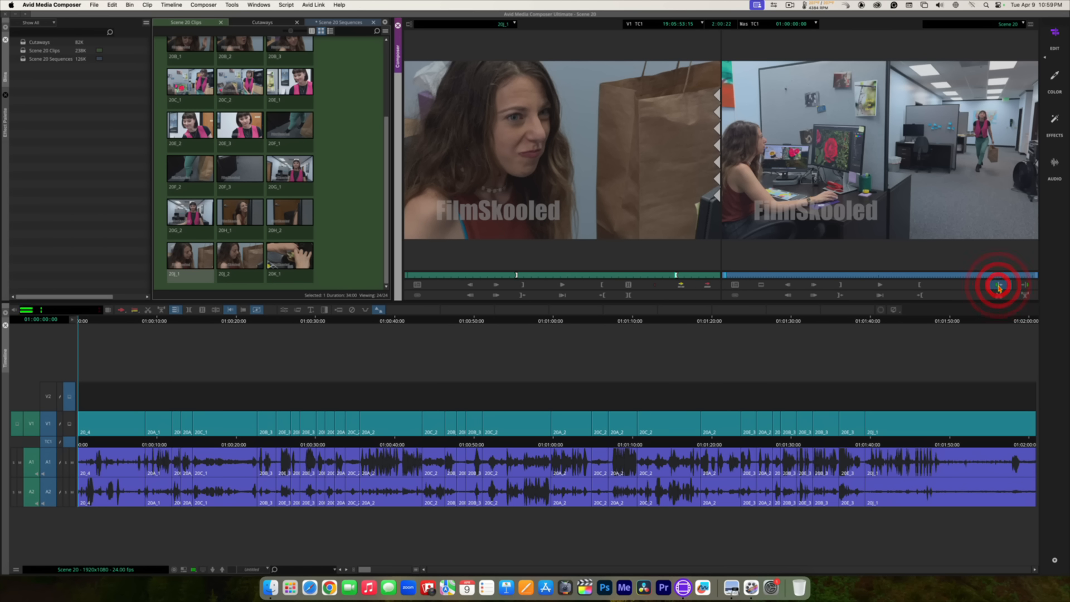
click(998, 287)
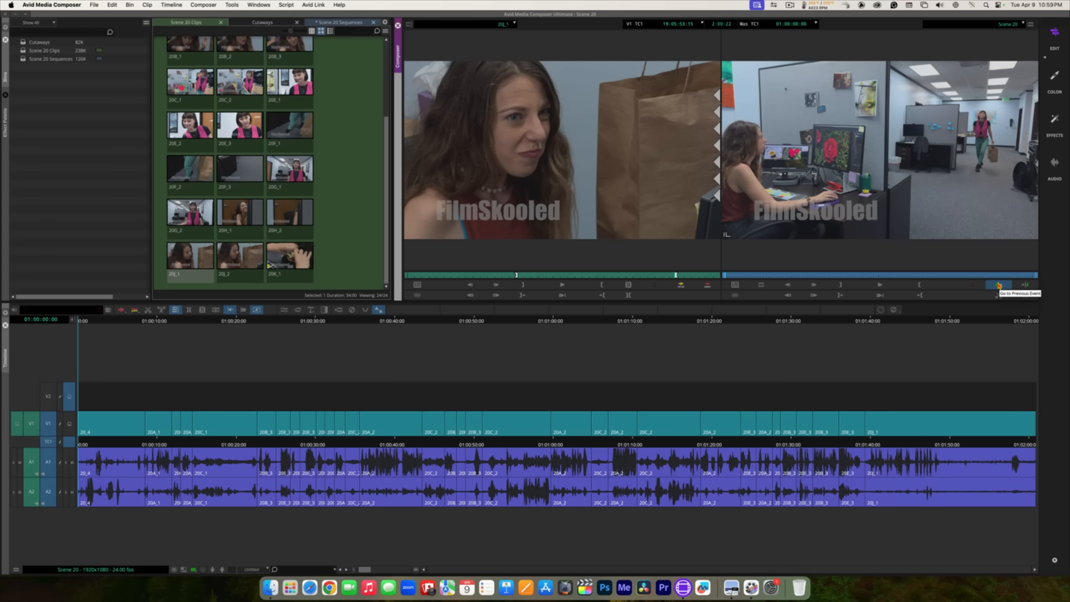
Step: Enable Ignore Track Selectors for the Composer and Timeline in the Move options of the Composer Settings
right_click(686, 170)
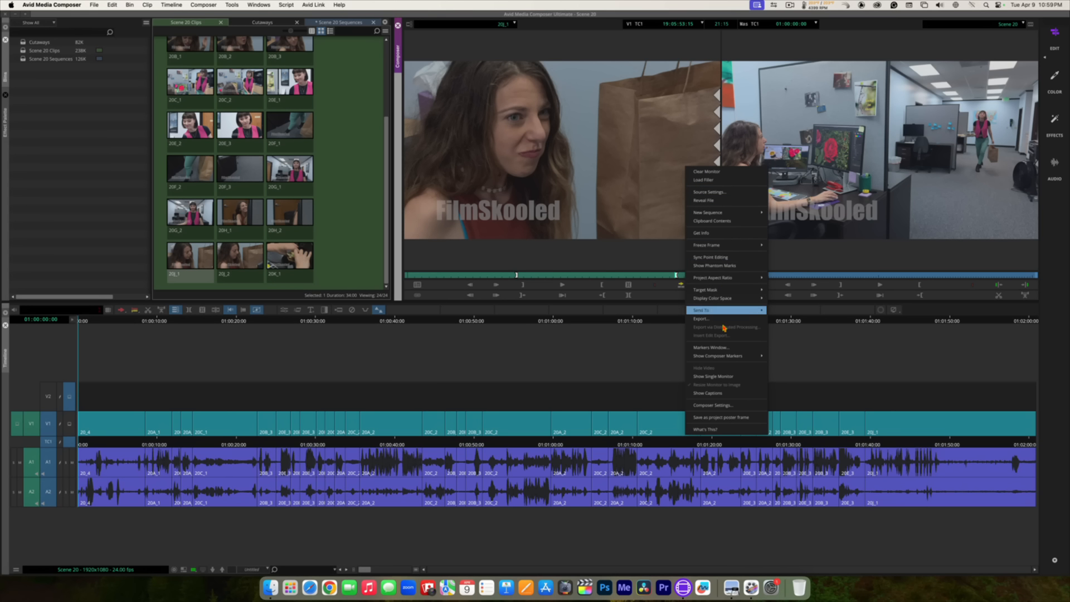
click(723, 407)
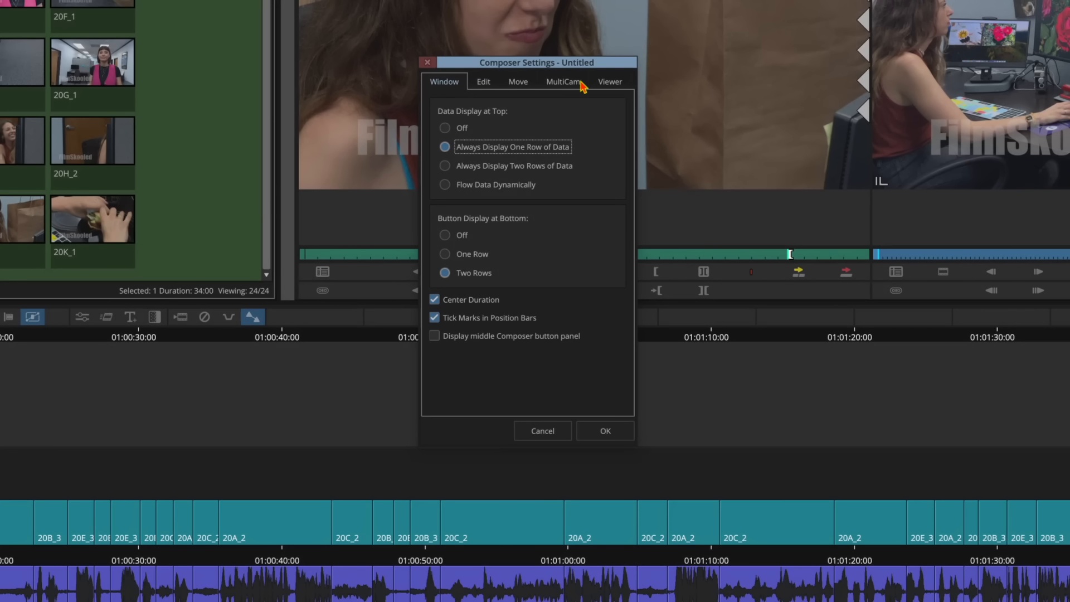
click(518, 82)
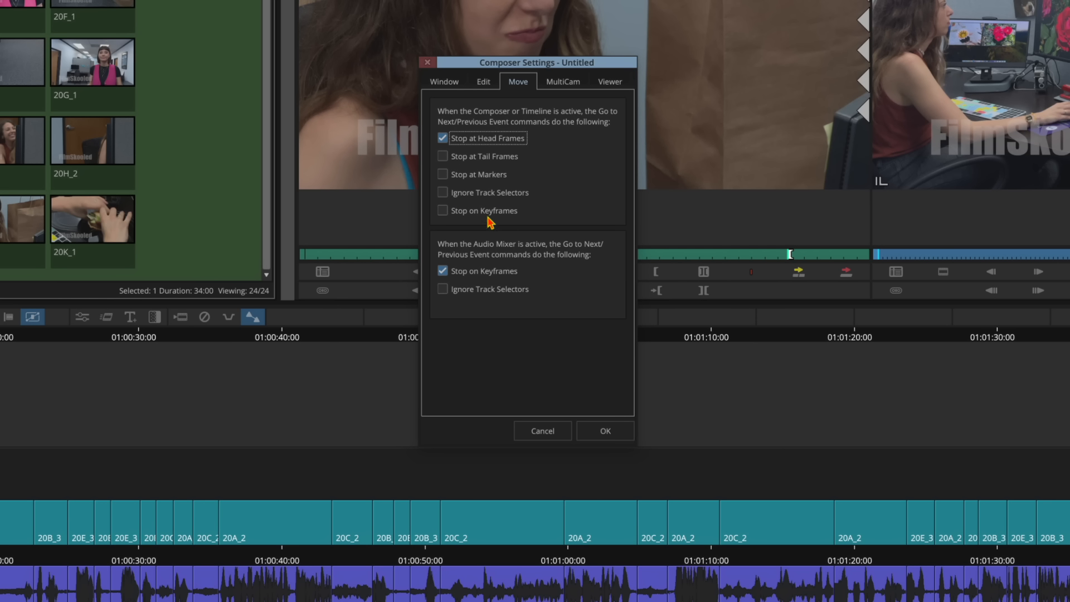
click(443, 193)
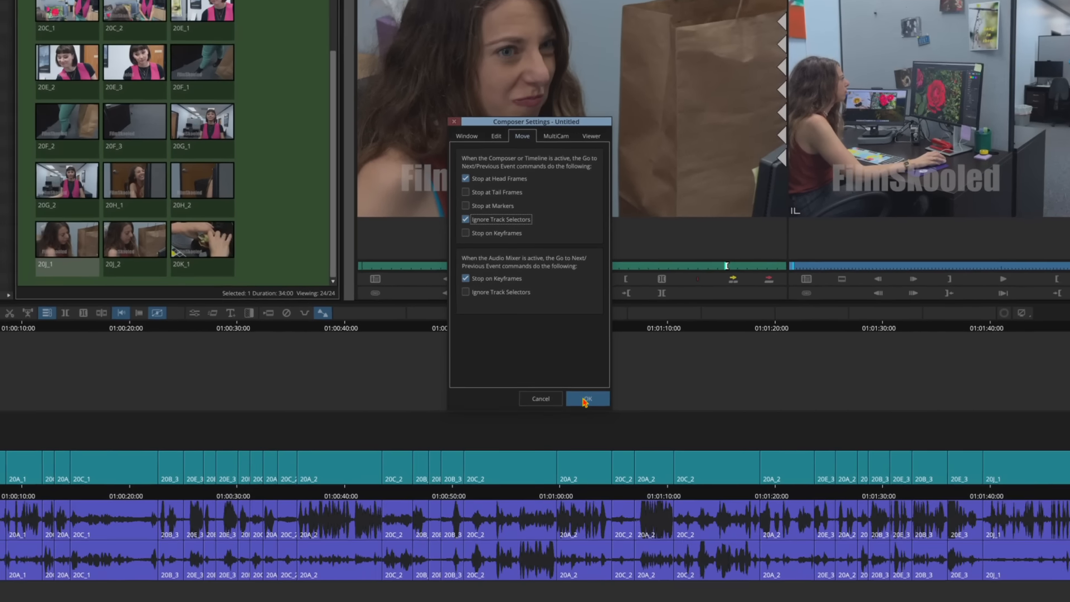
click(602, 433)
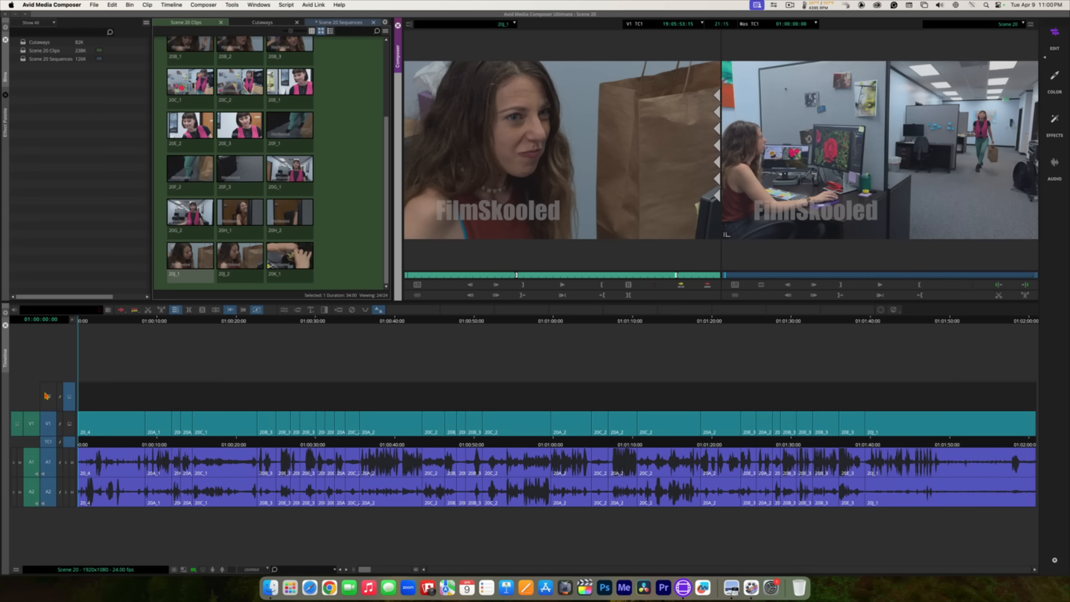
Step: Re-enable record track V2, then go forward four events and back to the start of the sequence
click(46, 396)
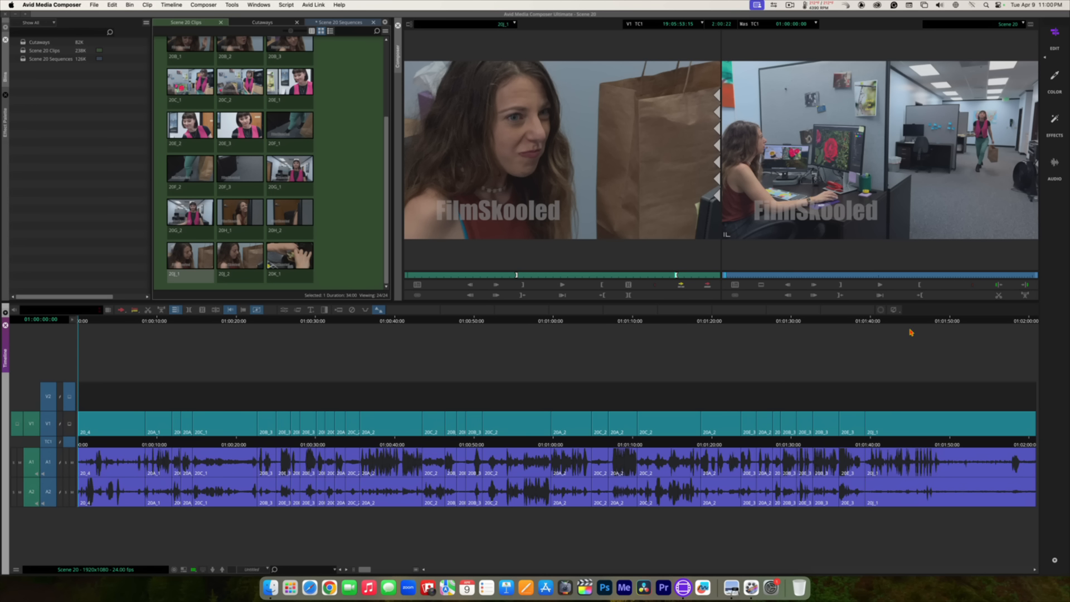
click(1023, 285)
click(1023, 285)
click(1023, 285)
click(1023, 286)
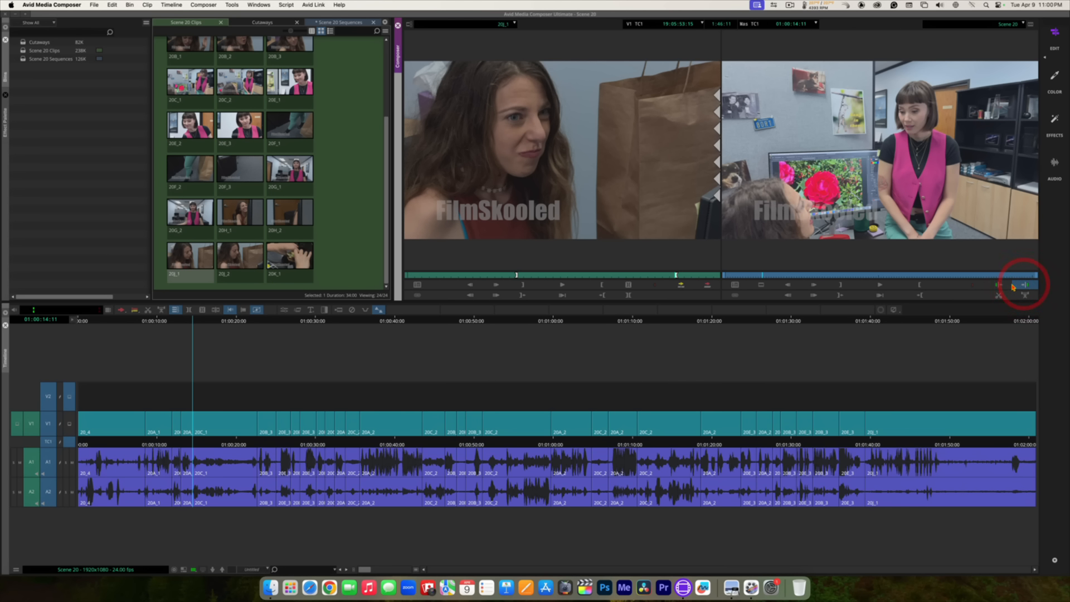
click(1002, 285)
click(1002, 285)
click(1002, 285)
click(1003, 284)
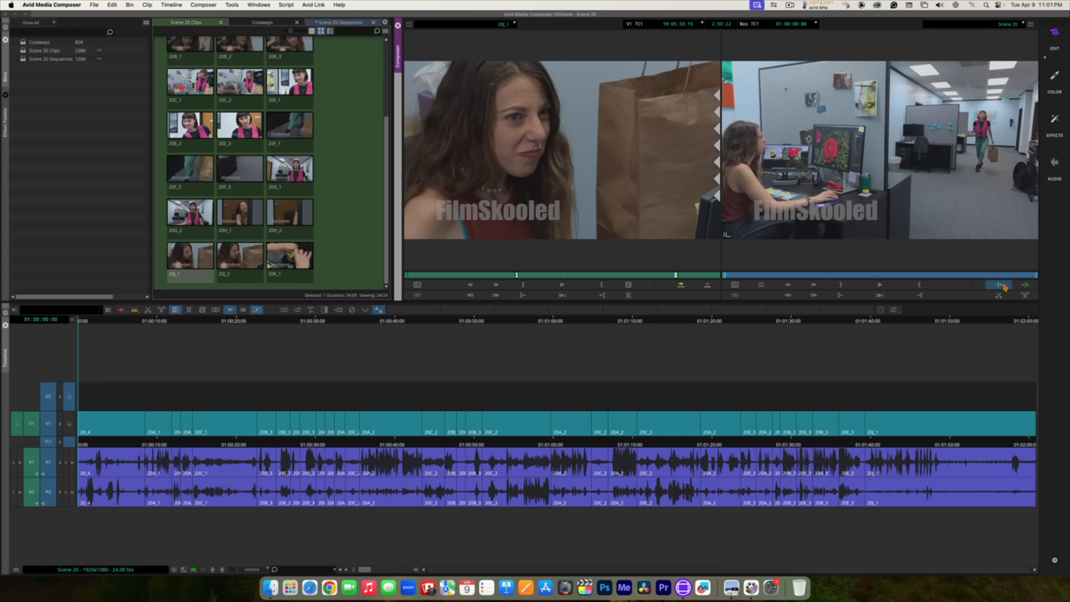
Step: Open the application preferences and look through the Format, Project, User and Site settings categories
click(62, 5)
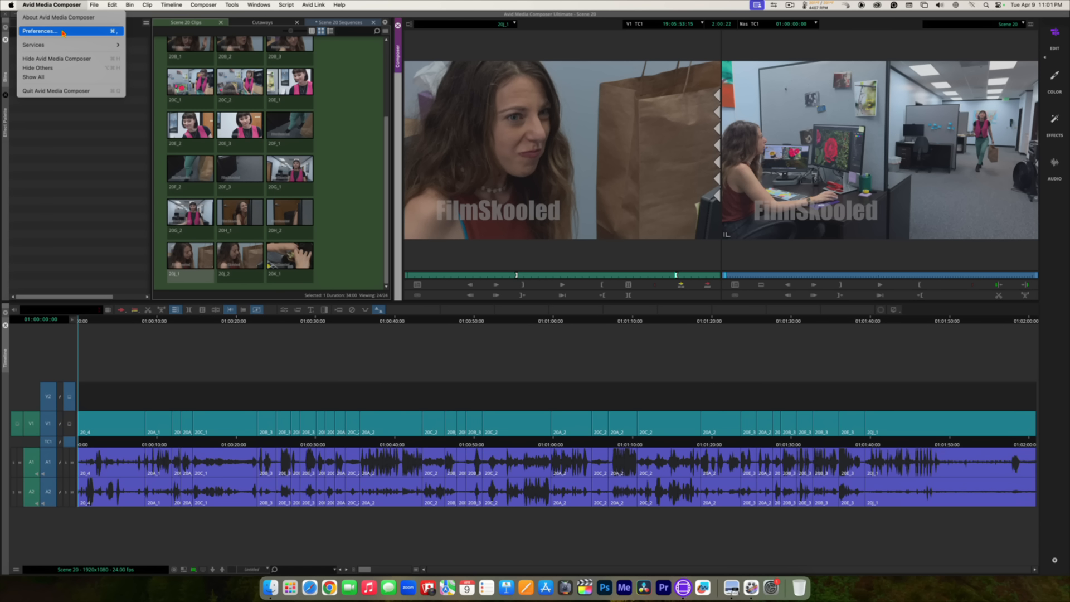
mouse_move(97, 5)
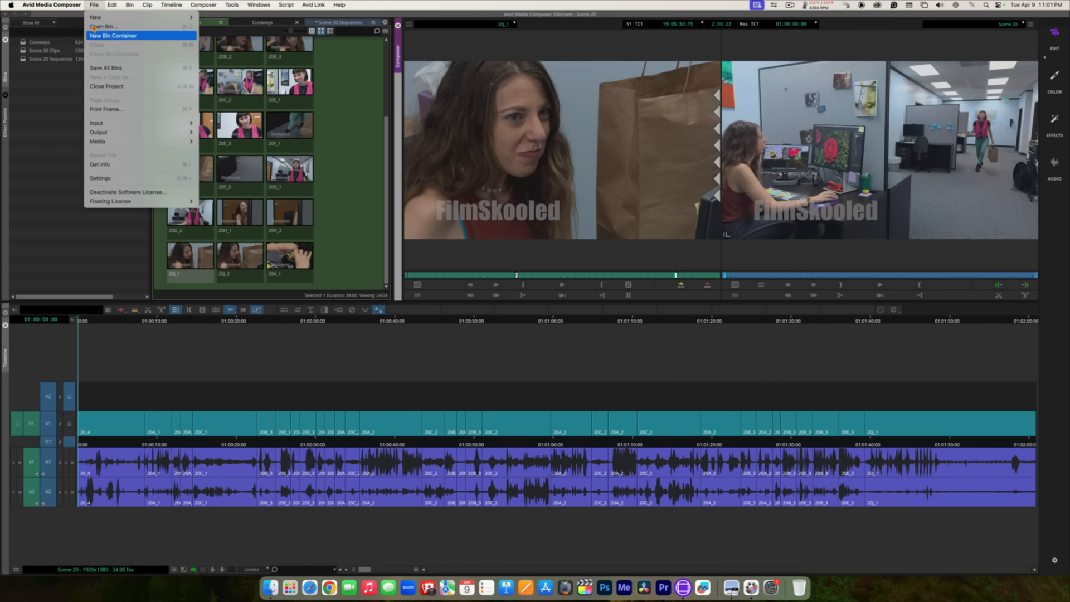
mouse_move(52, 5)
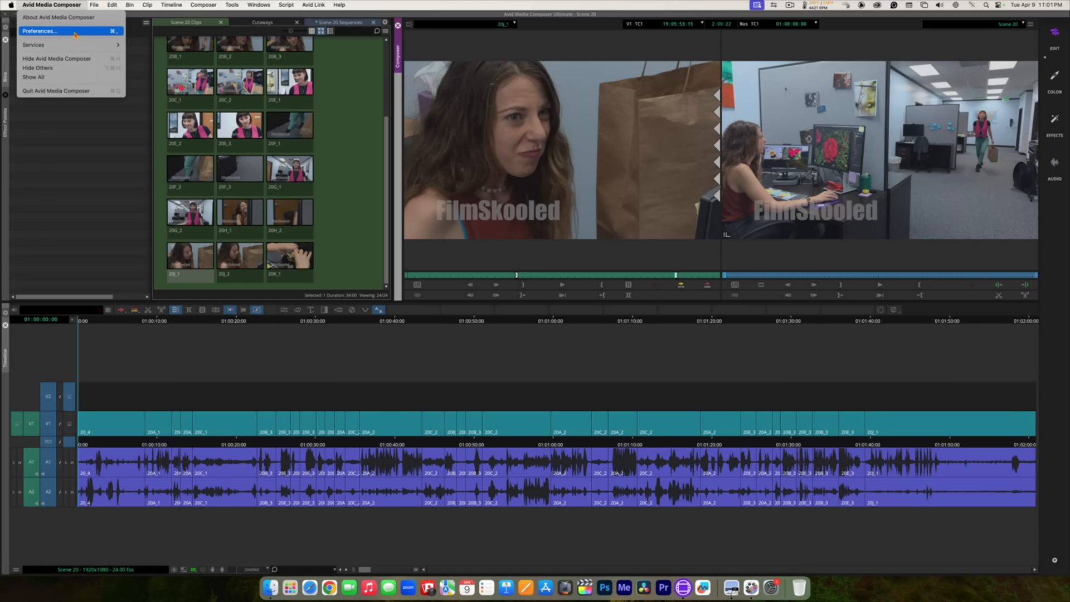
click(35, 31)
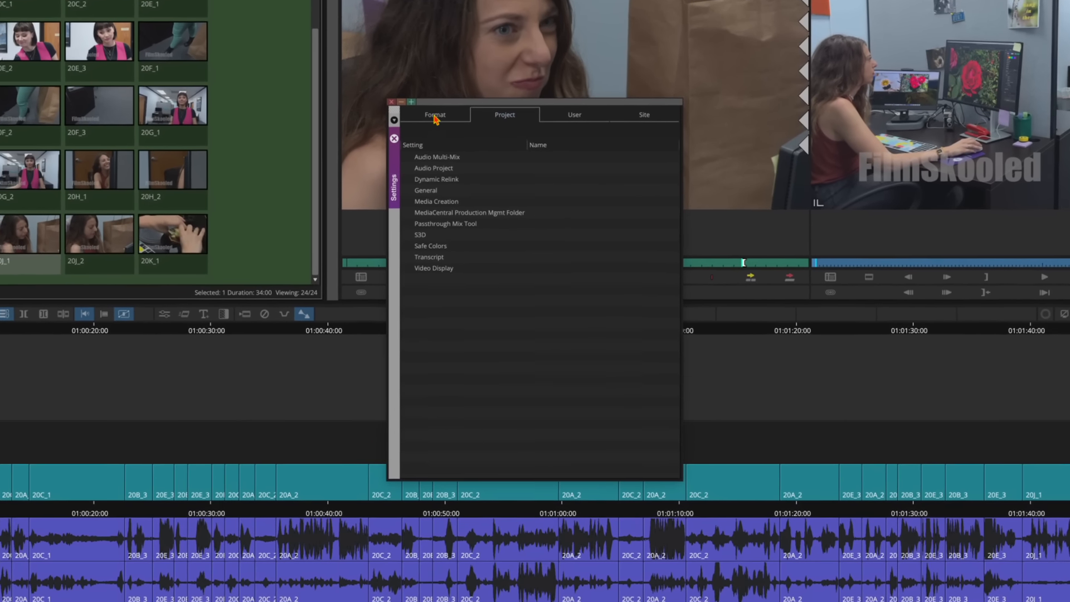
click(449, 140)
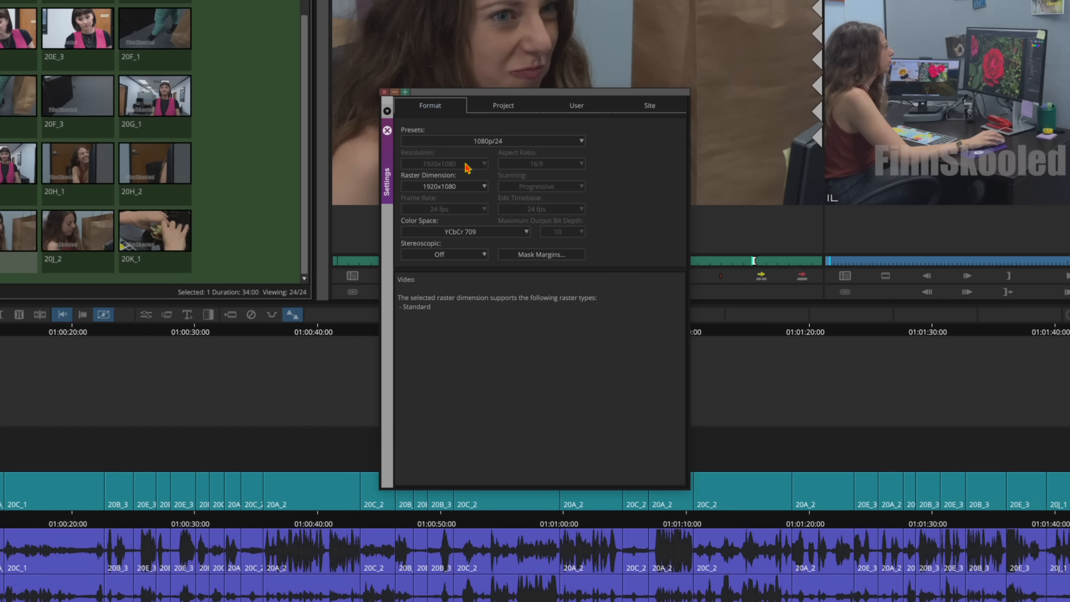
click(498, 107)
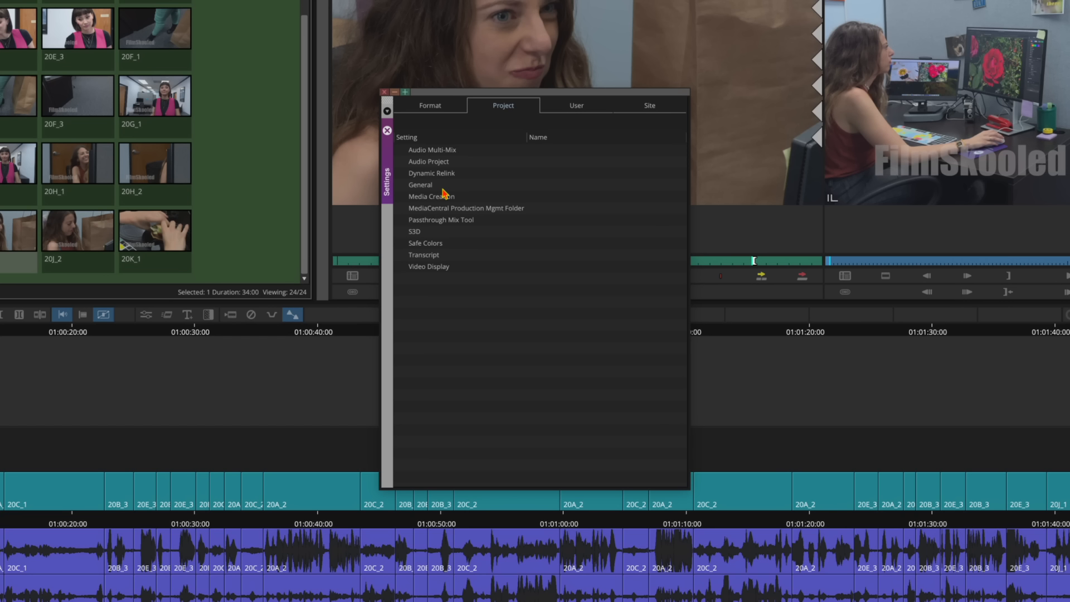
click(578, 107)
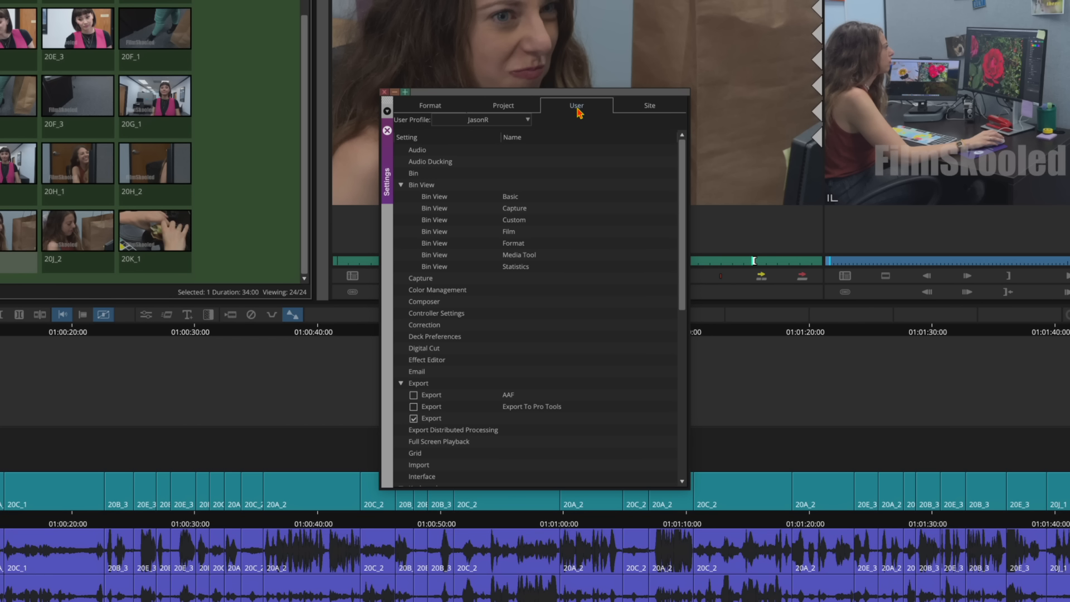
click(648, 109)
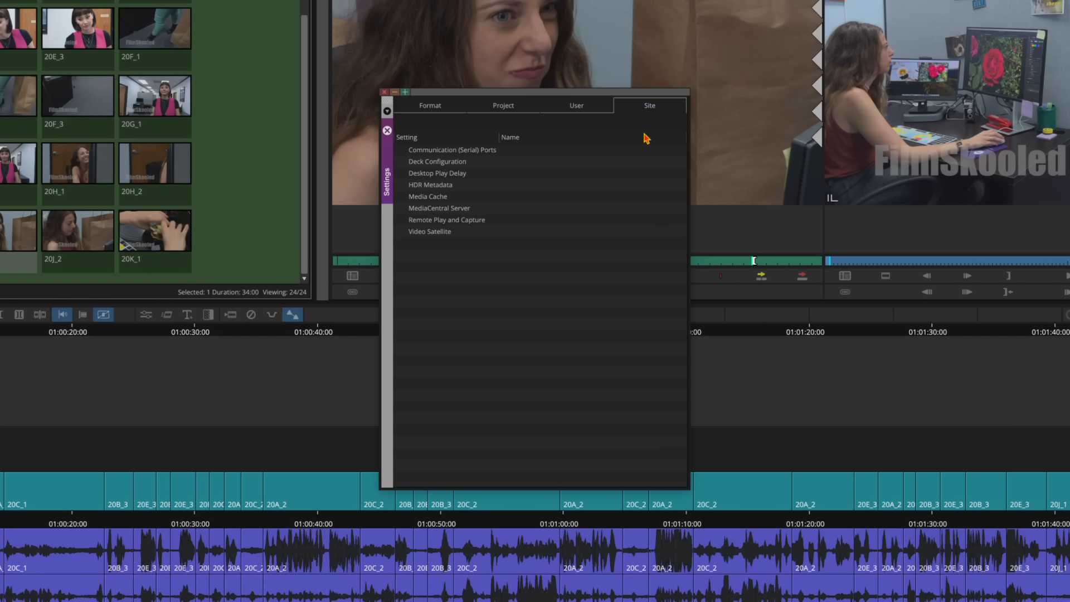
Step: Return to the User settings, inspect the user profile options, and look through the whole settings list
click(584, 111)
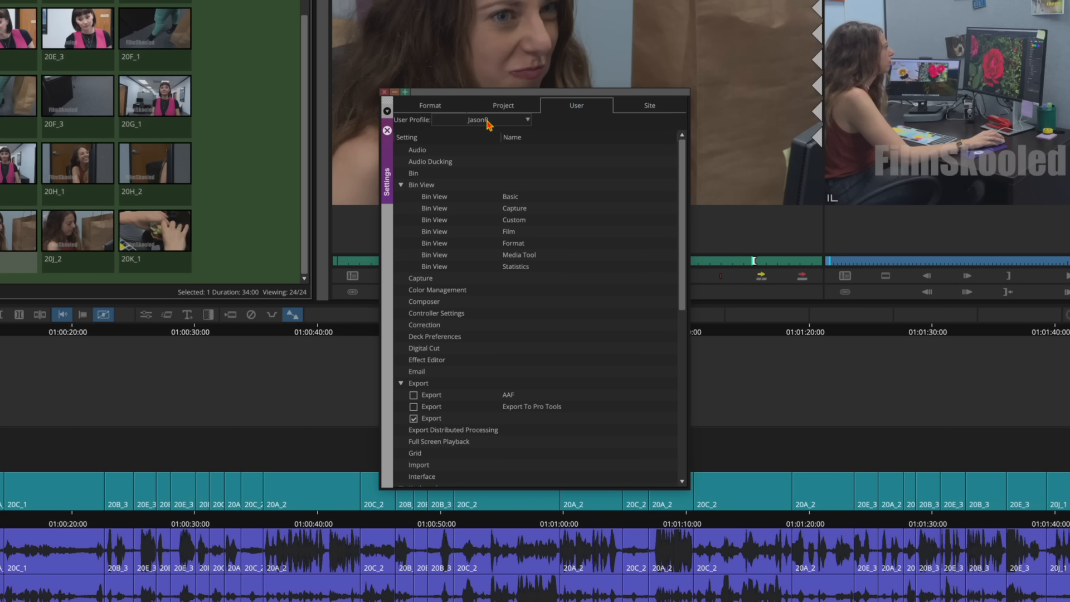
click(526, 121)
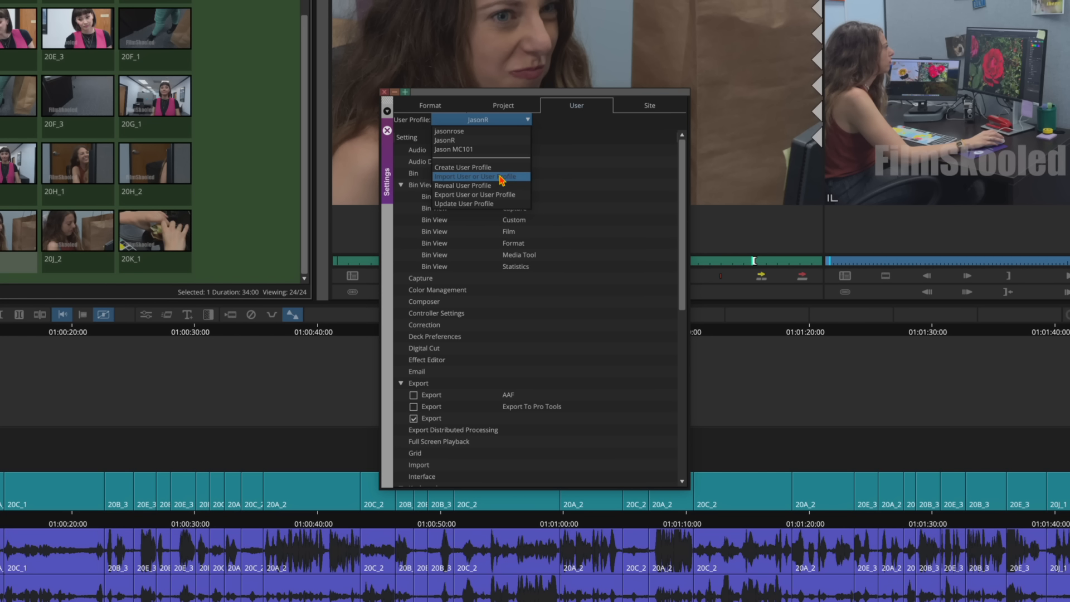
click(585, 117)
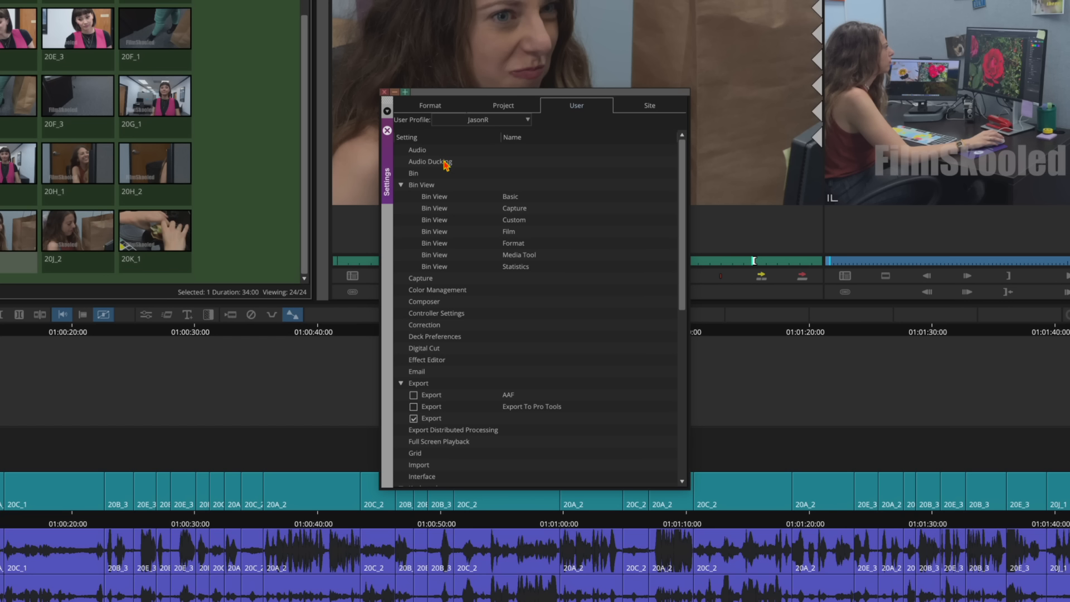
scroll(445, 163, down, 3)
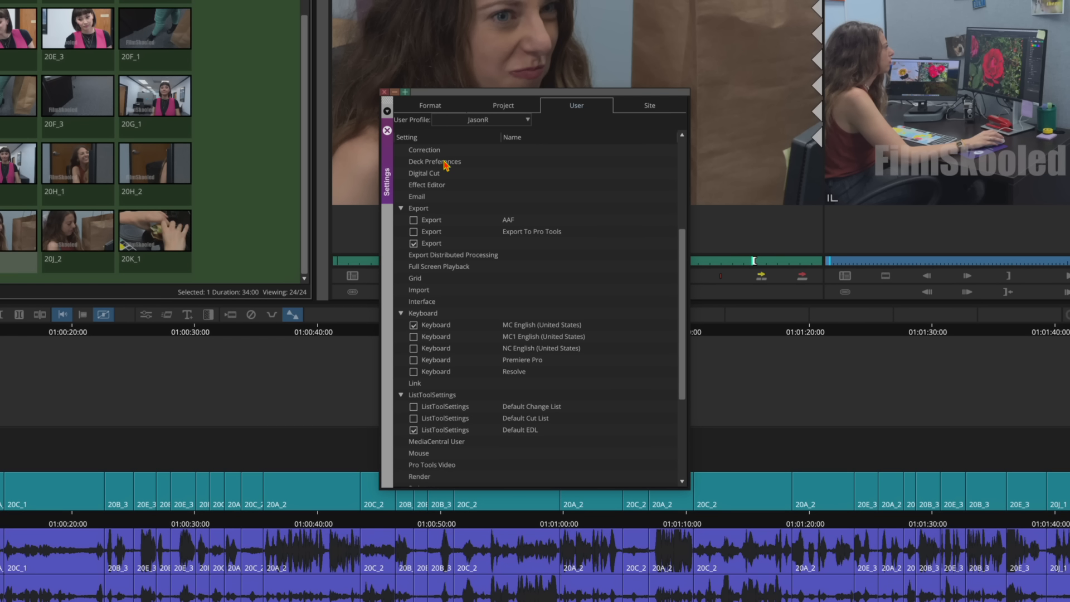
scroll(446, 164, down, 5)
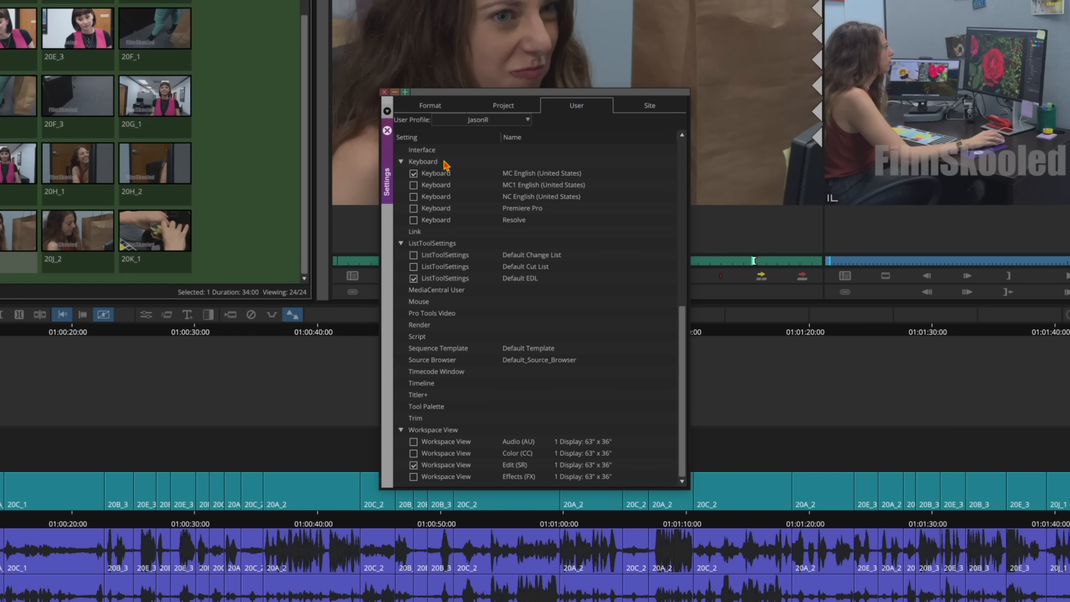
scroll(446, 165, up, 3)
scroll(446, 165, up, 6)
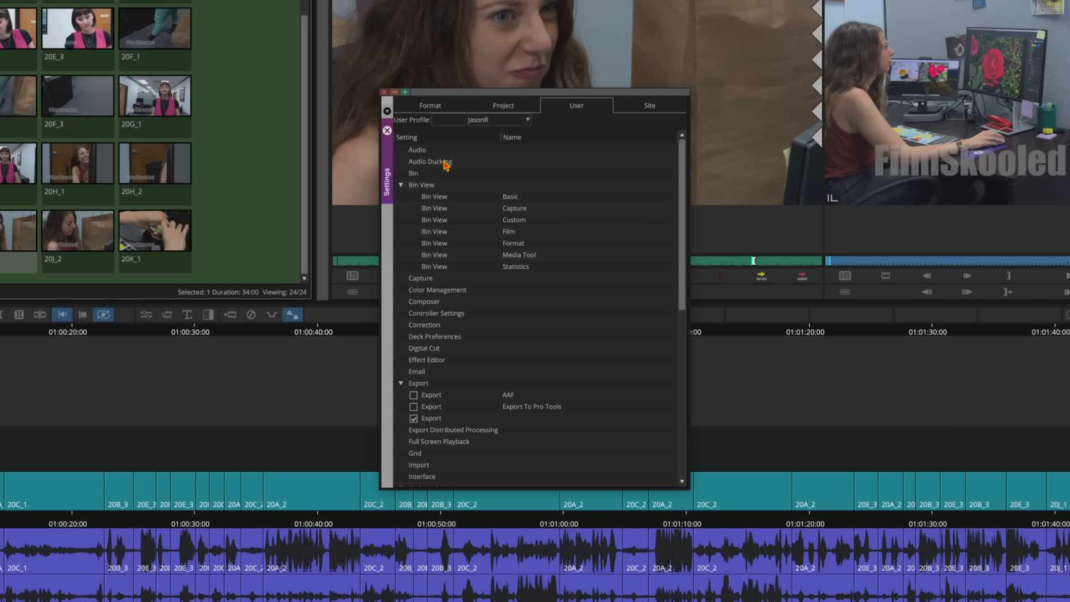
Step: Highlight each Keyboard layout in the User settings one after another, from MC English (United States) through Resolve
scroll(446, 164, down, 7)
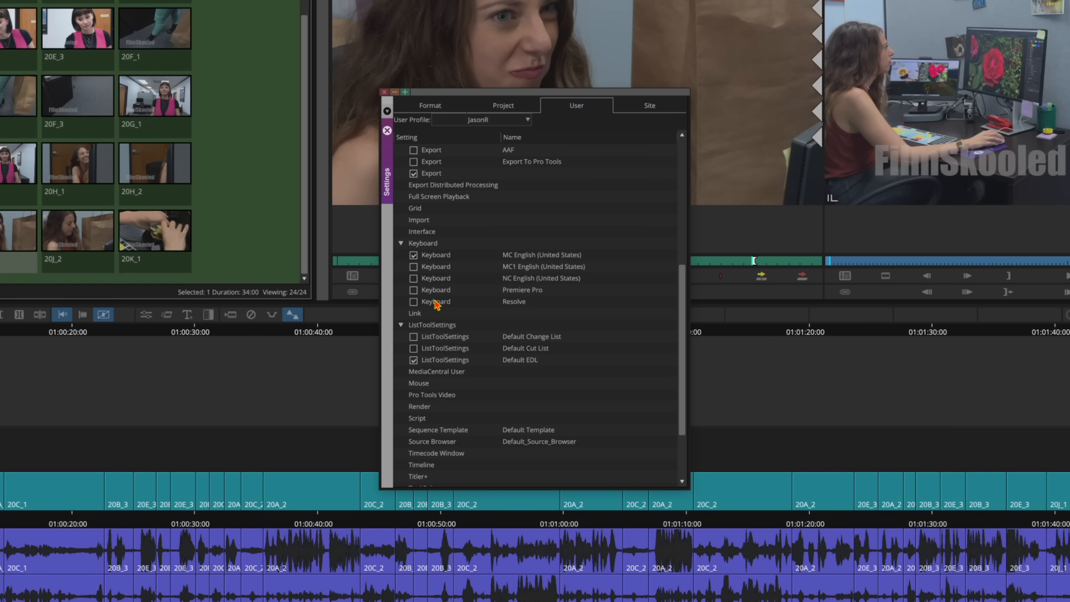
click(434, 255)
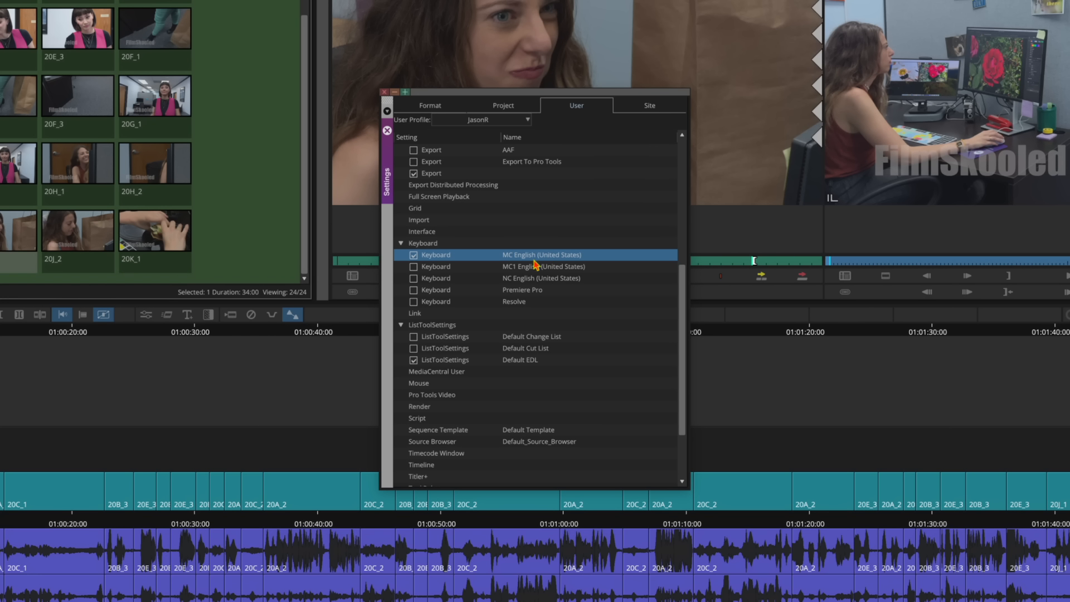
click(437, 268)
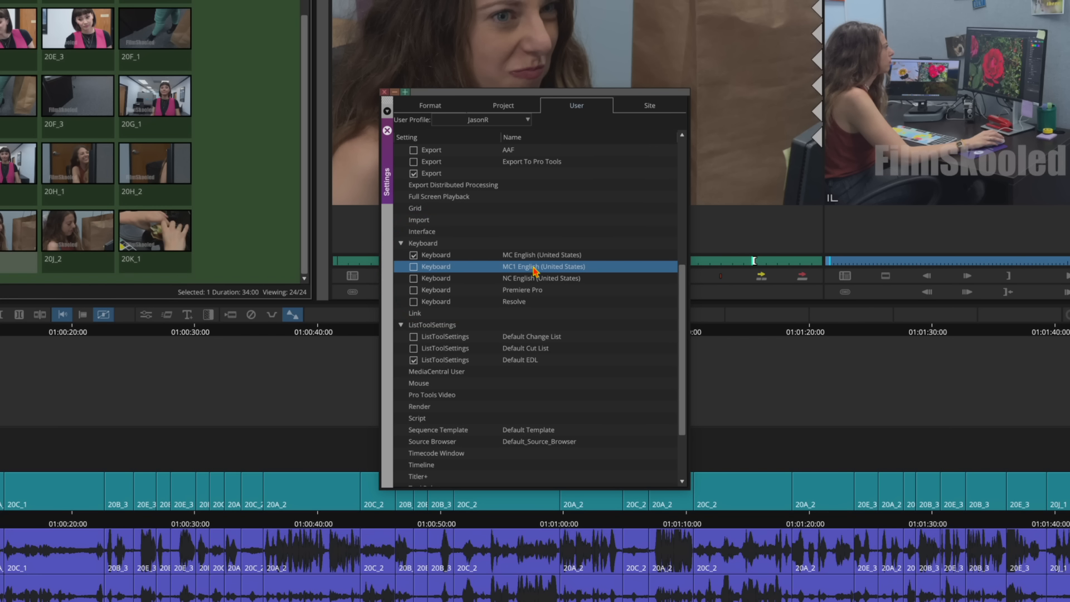
click(440, 279)
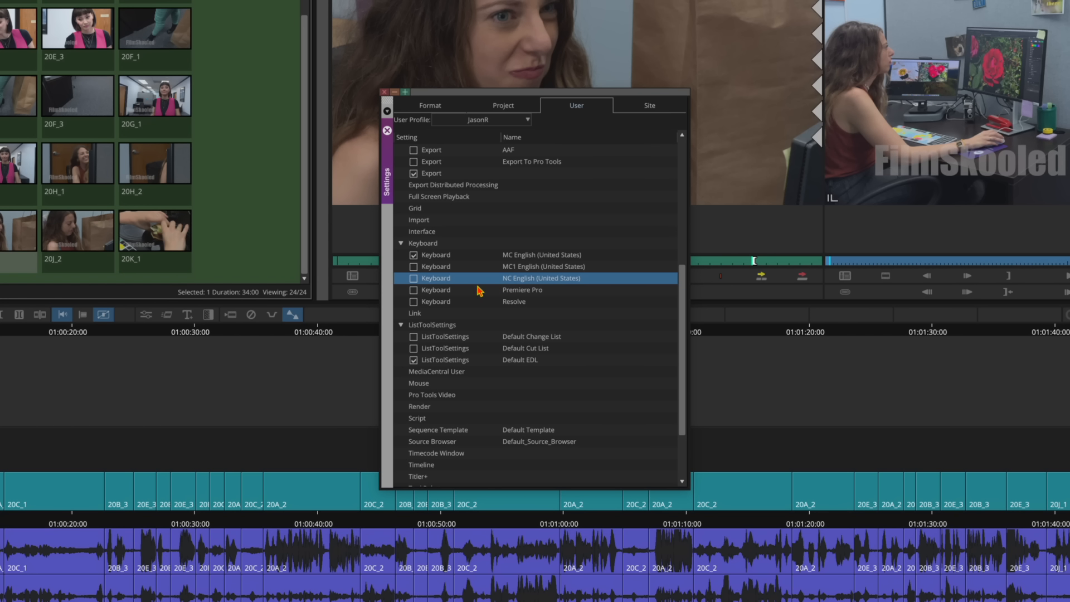
click(444, 291)
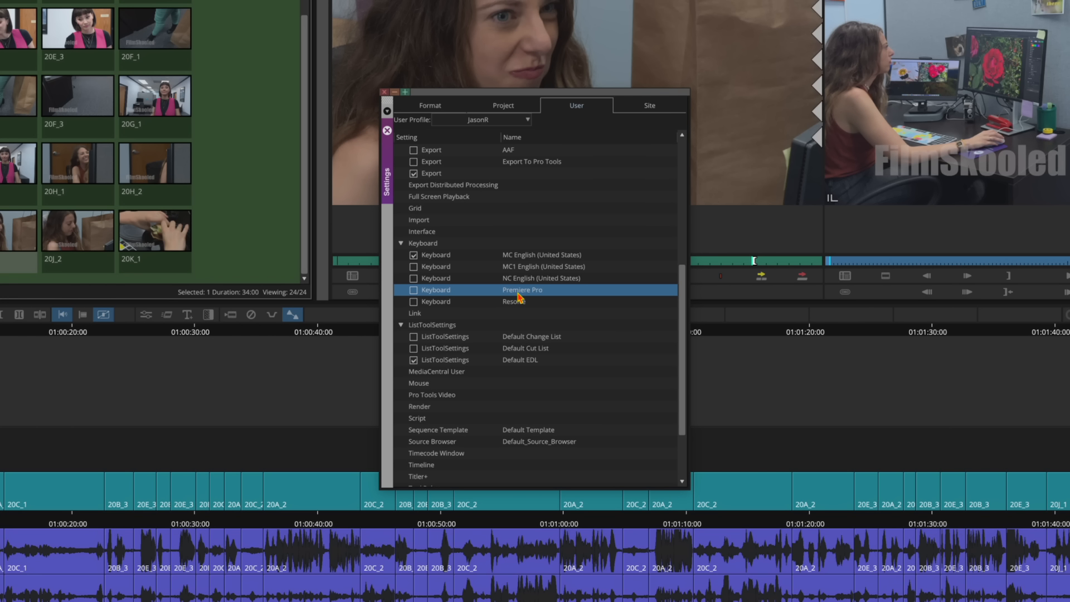
click(450, 305)
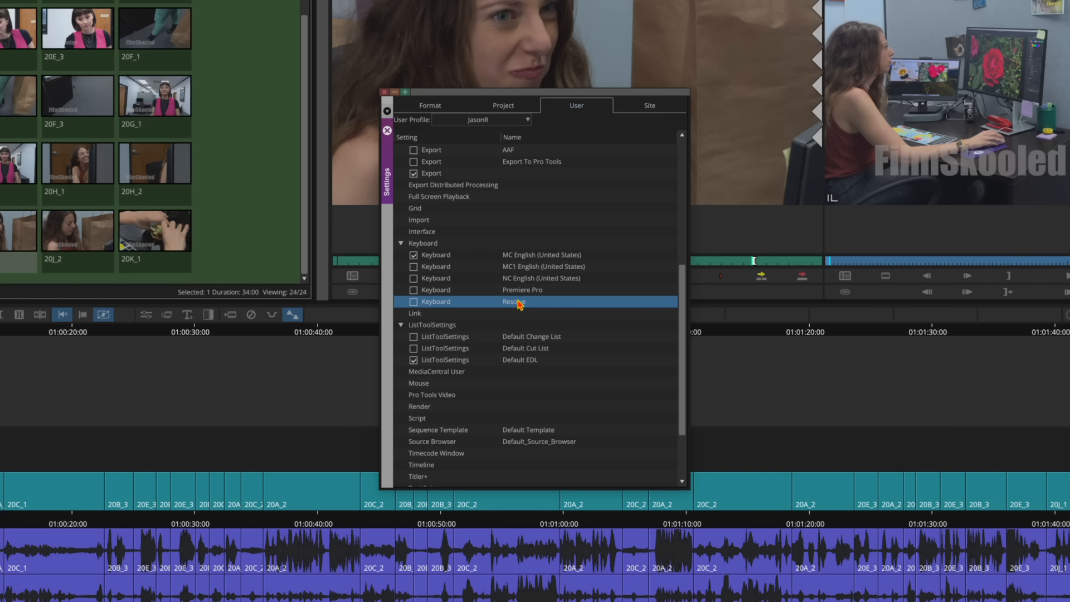
Step: Duplicate the MC English (United States) keyboard layout and rename the copy with the editor's first name in possessive form followed by "Keyboard"
click(439, 255)
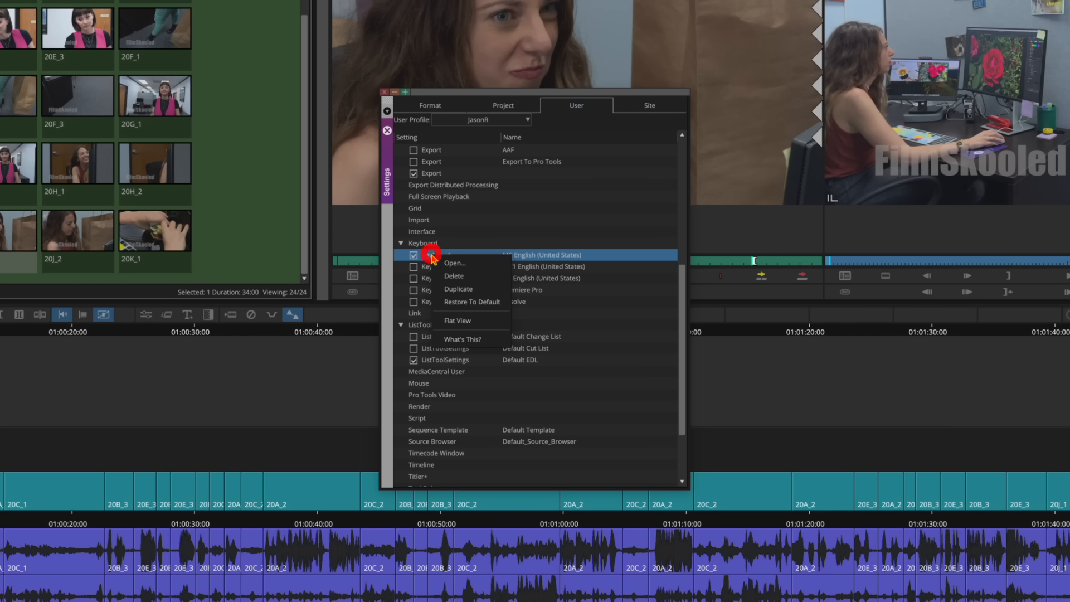
right_click(433, 258)
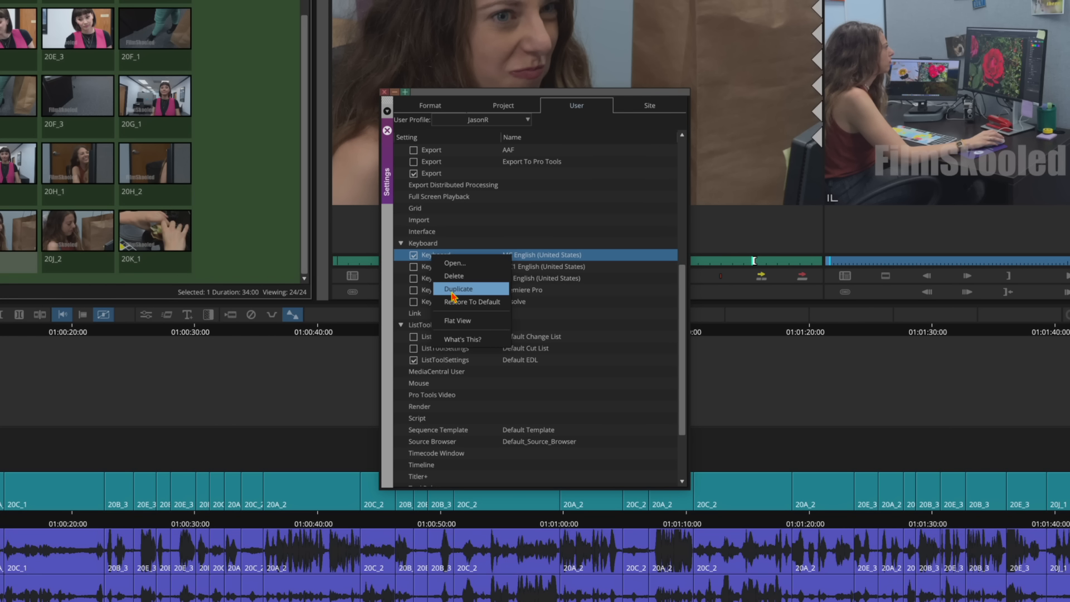
click(453, 296)
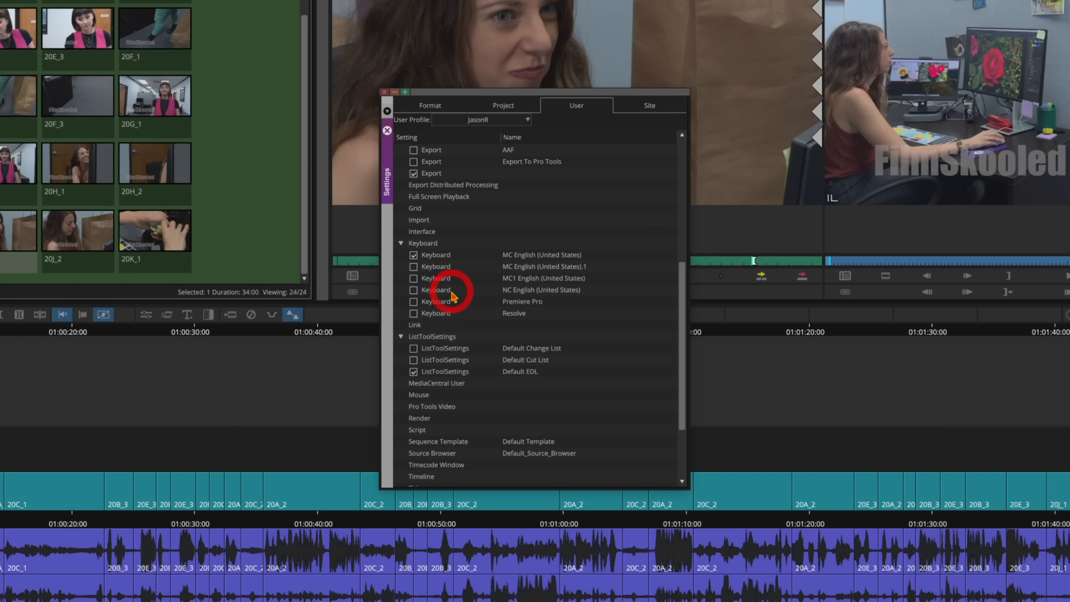
click(436, 267)
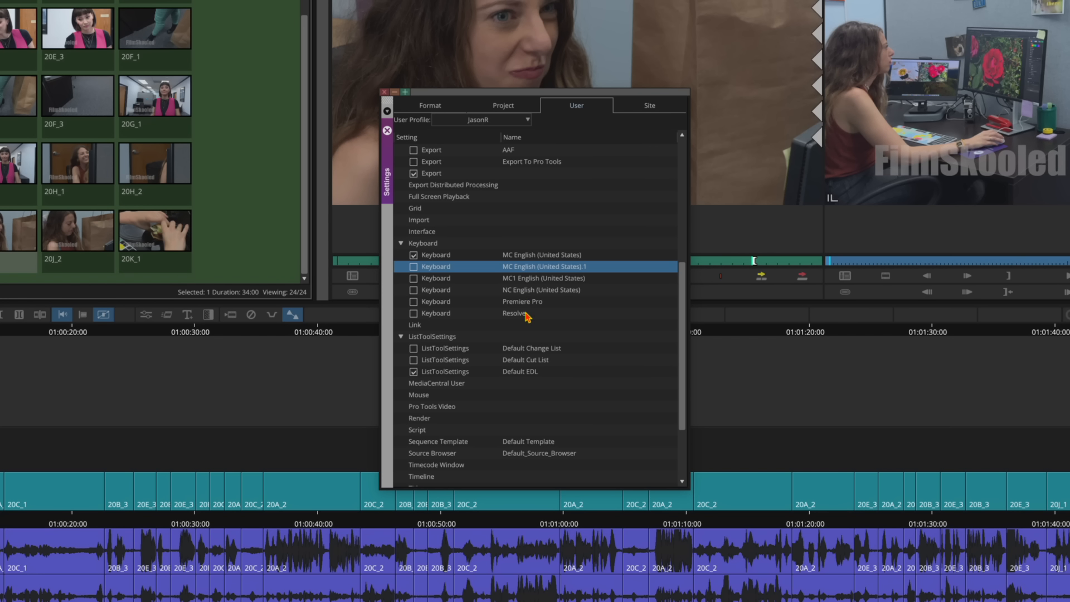
click(527, 267)
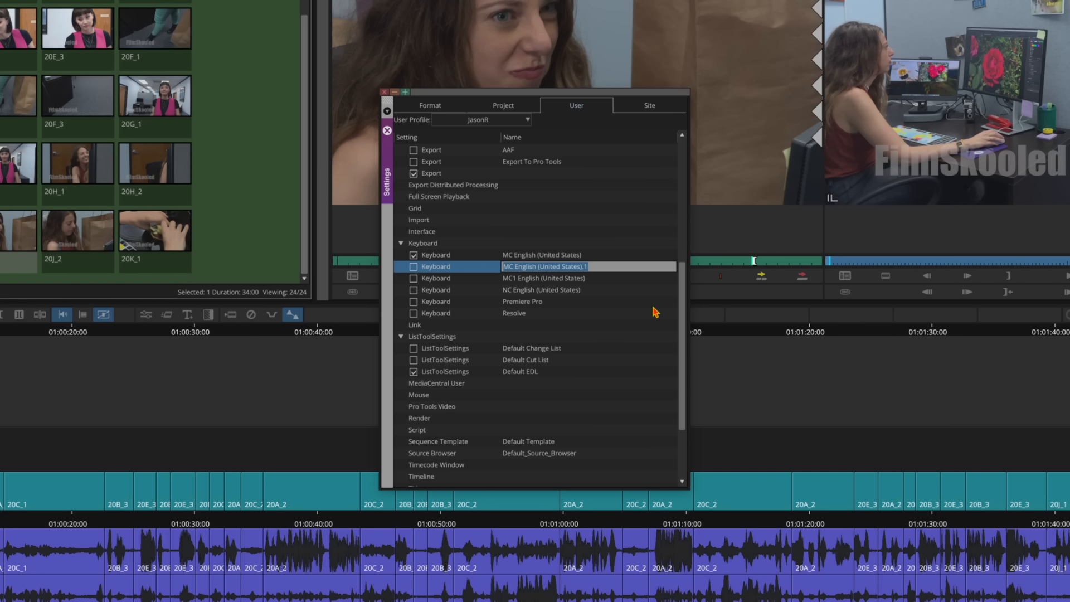
text(Jason's Keyboard)
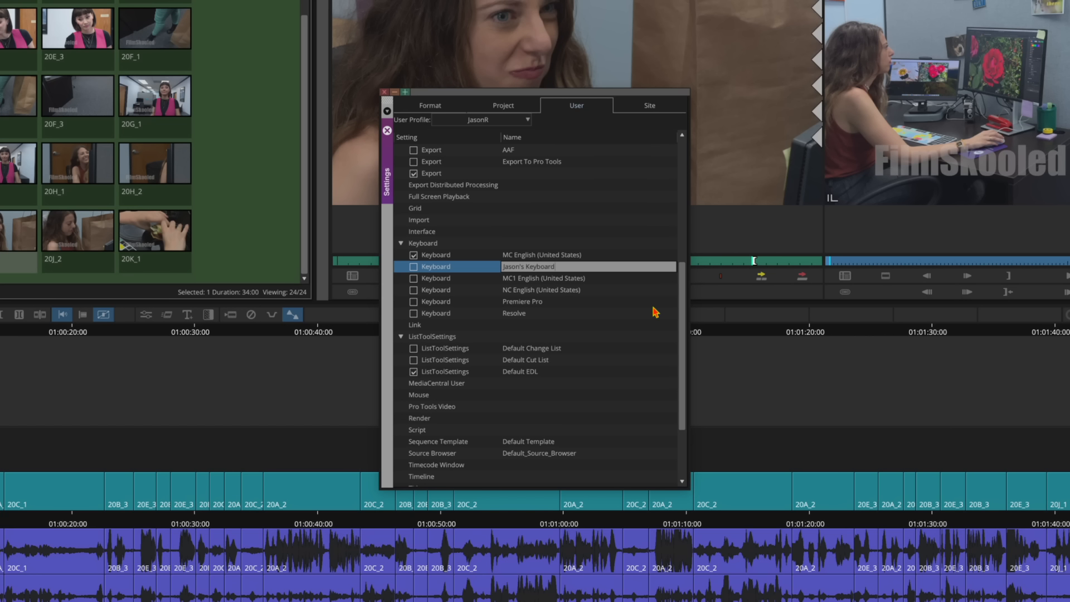
key(Return)
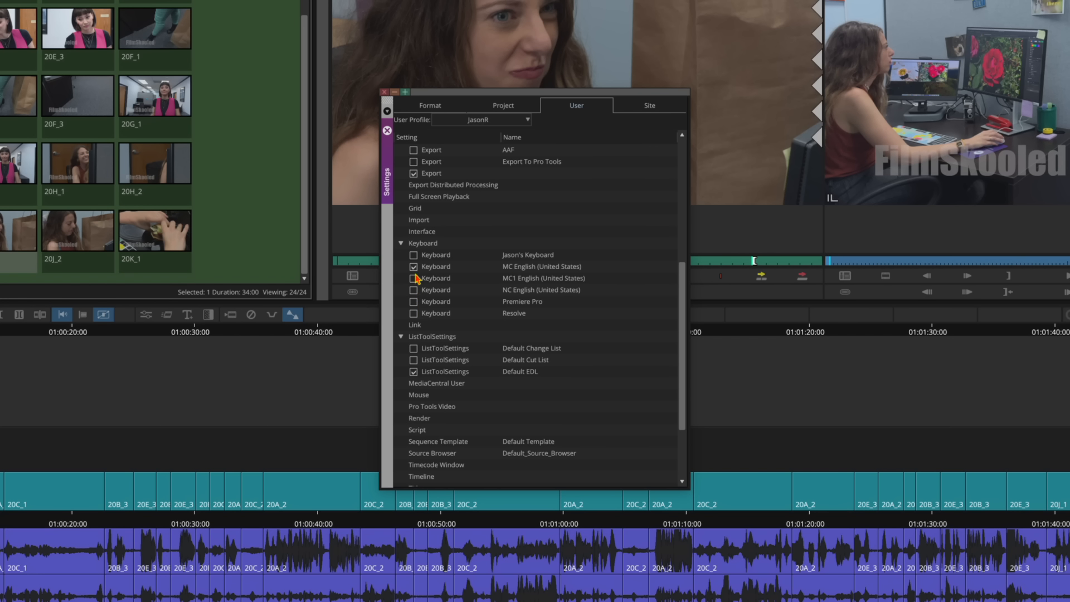
Step: Make the renamed keyboard layout active, open its key map, and check the assignments with and without Shift
click(414, 256)
double_click(439, 256)
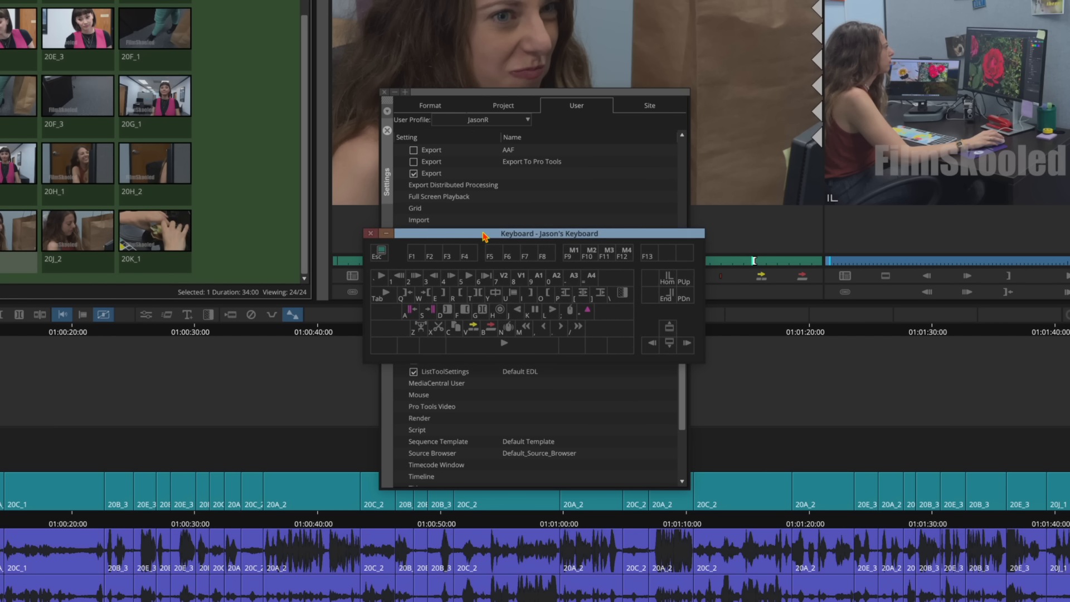
drag(483, 231, 484, 233)
click(485, 233)
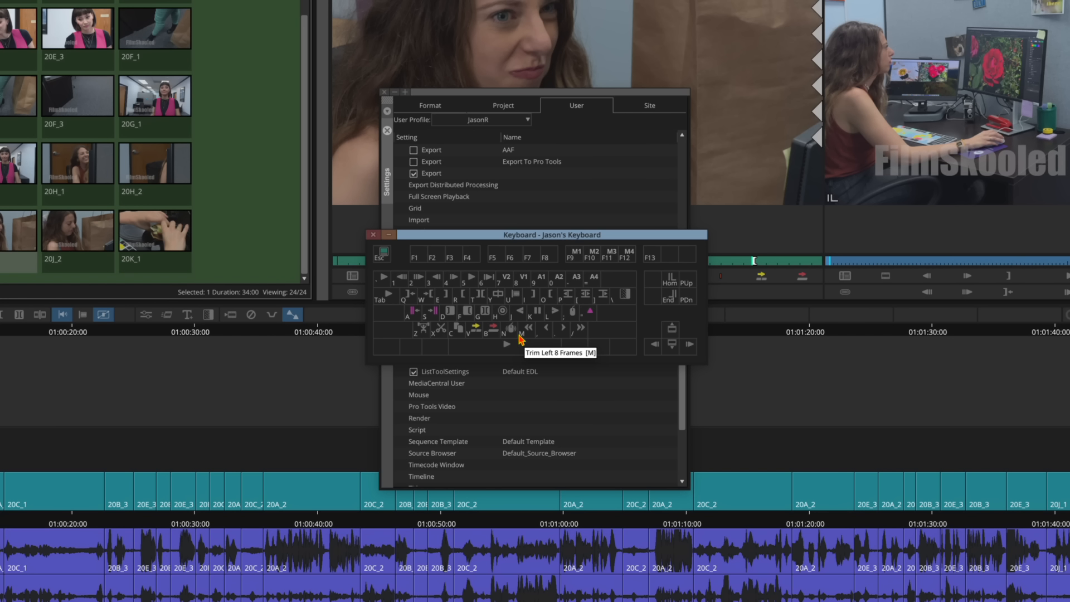
key(shift)
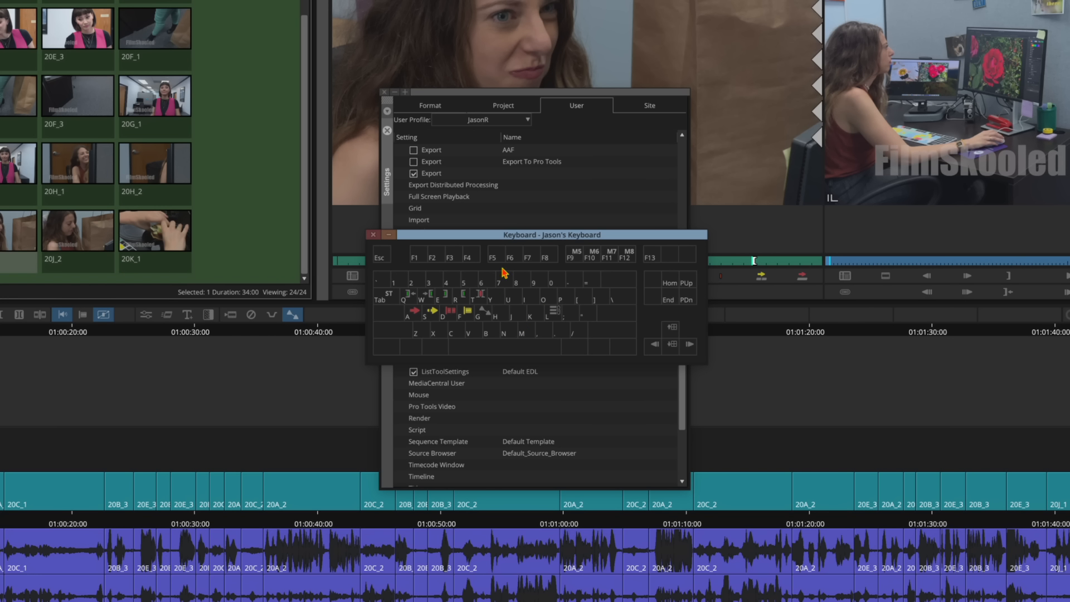
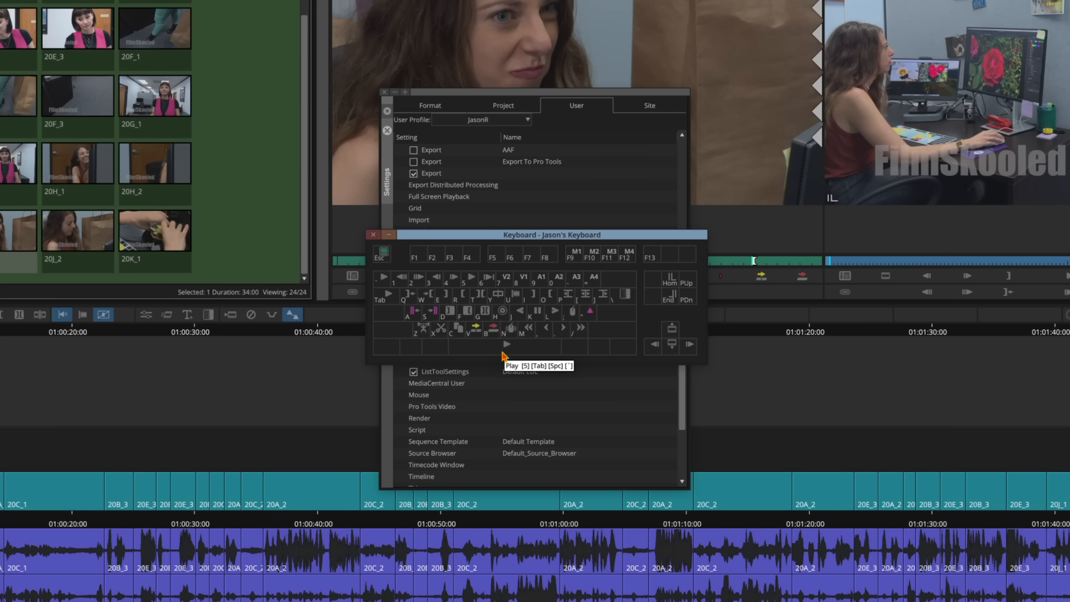
key(shift)
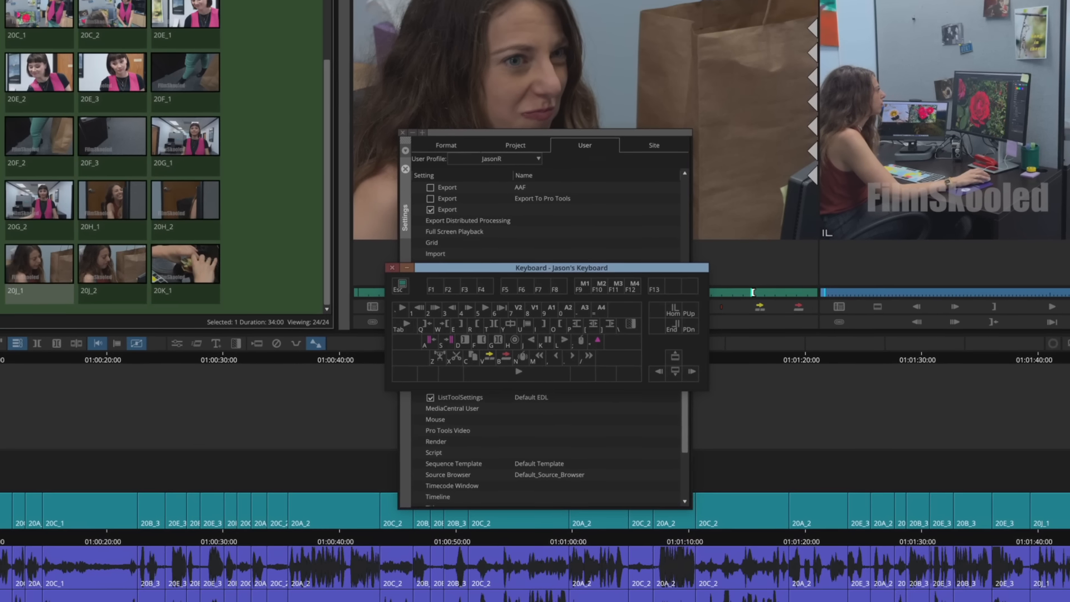
Step: From the Command Palette's Move commands, assign Go to Previous Event to the up arrow and Go to Next Event to the down arrow
click(173, 6)
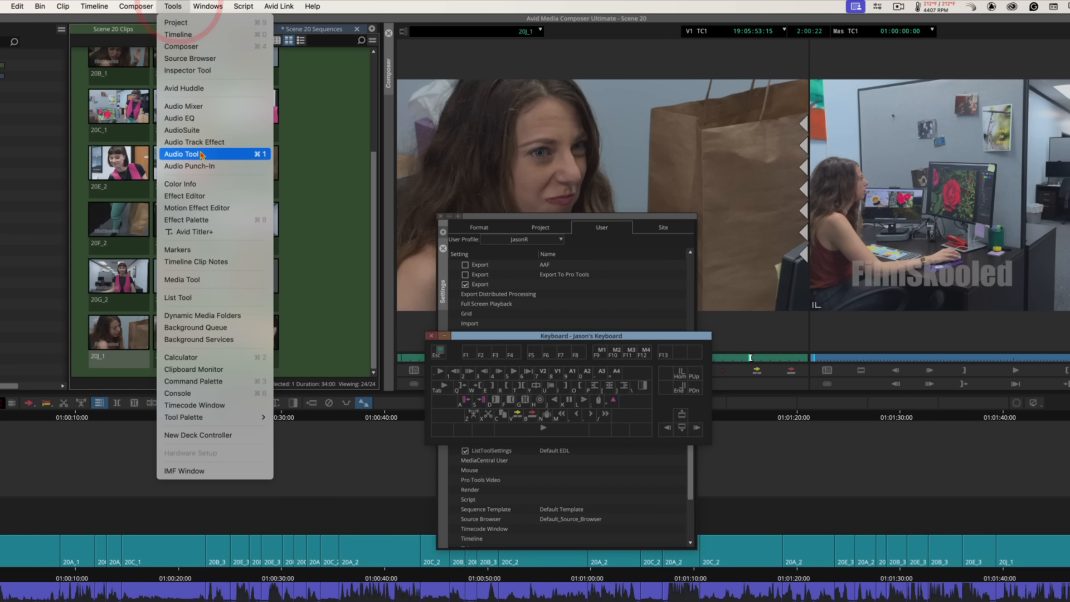
click(222, 381)
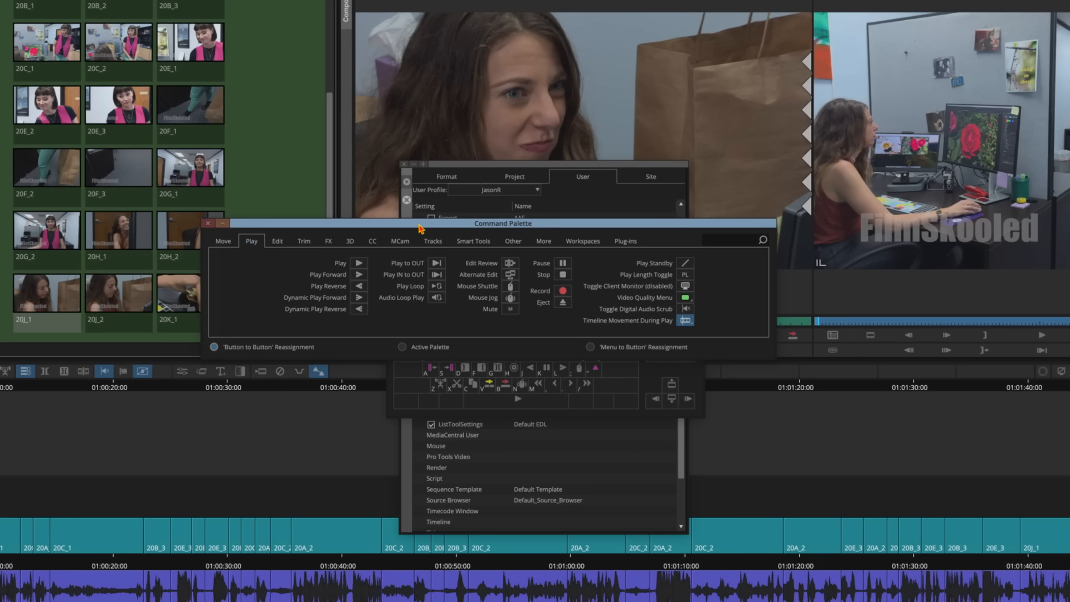
drag(421, 228, 487, 140)
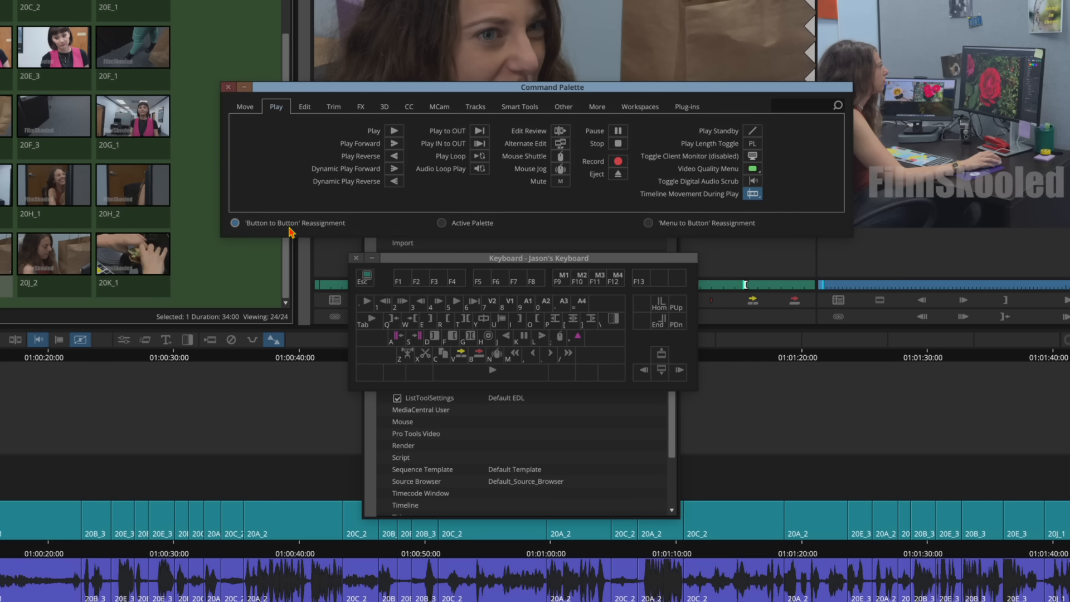
click(246, 108)
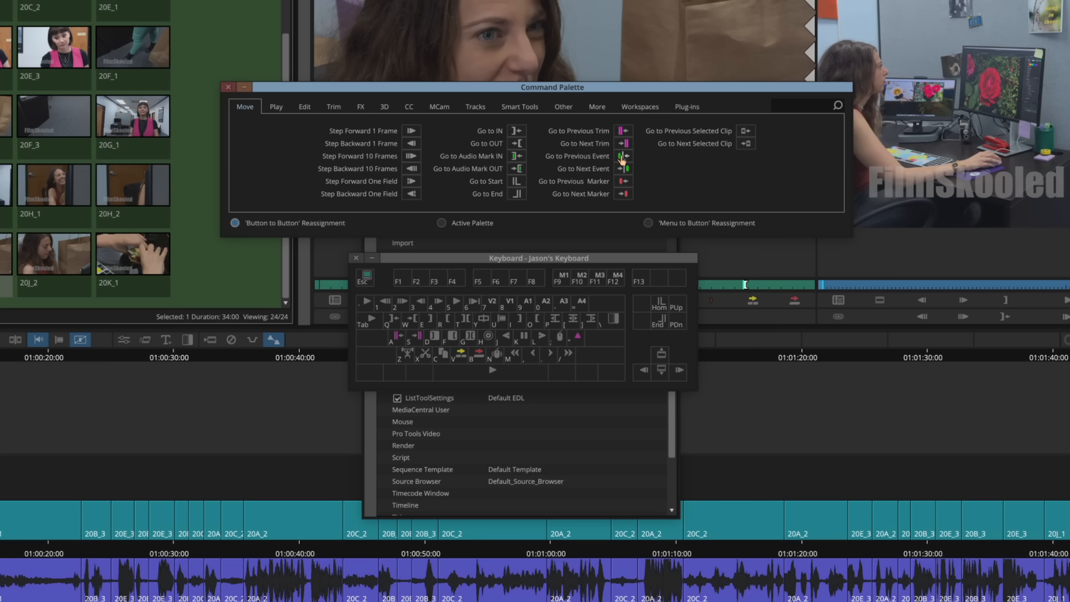
drag(622, 161, 661, 363)
drag(624, 171, 662, 370)
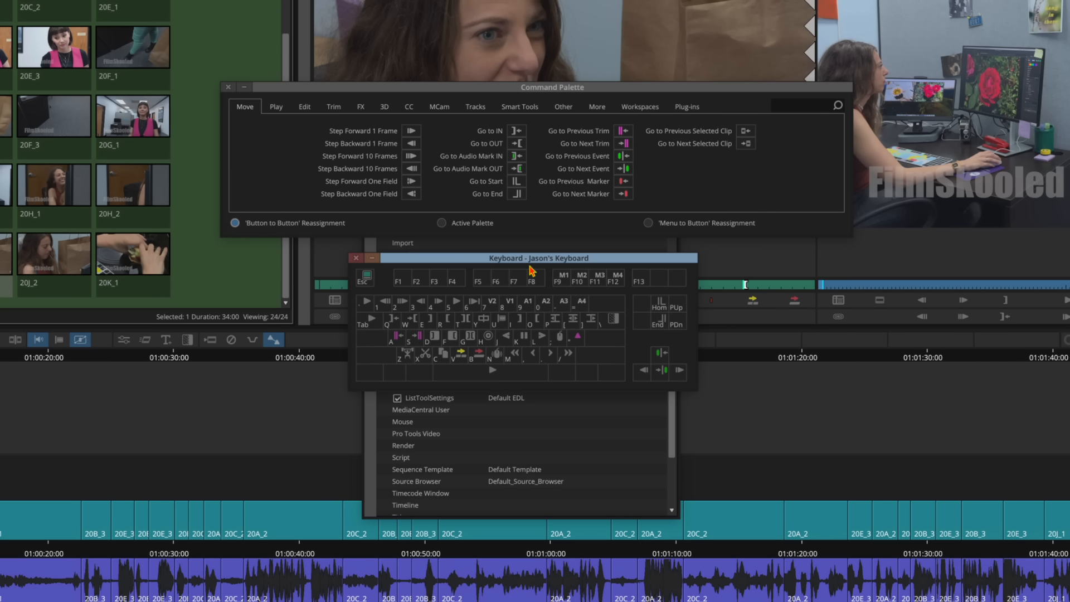
Step: Close the custom keyboard map, the Command Palette and the Settings window
click(354, 259)
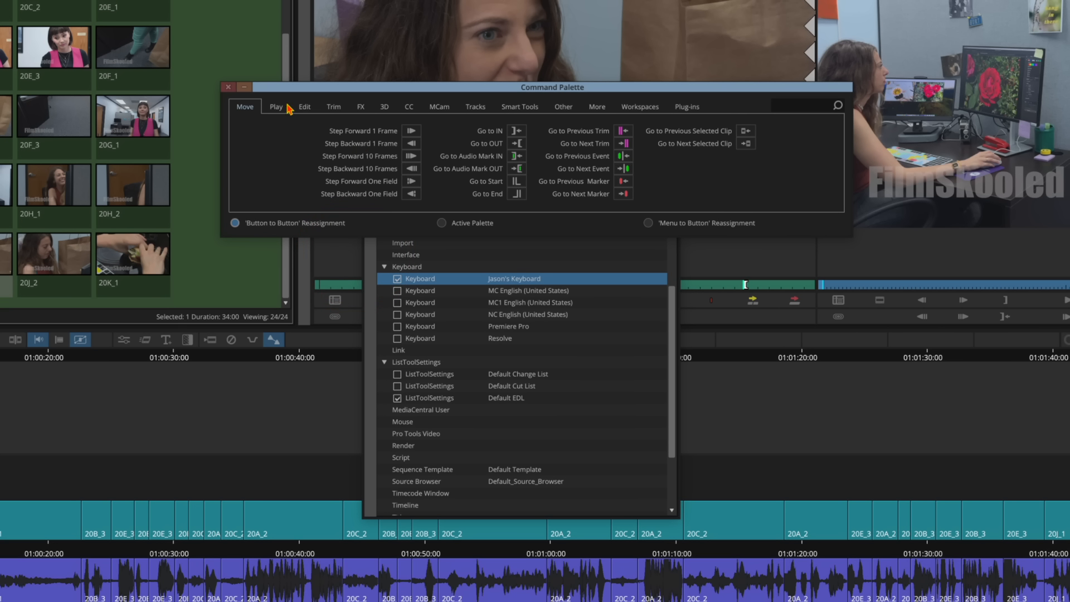
click(228, 86)
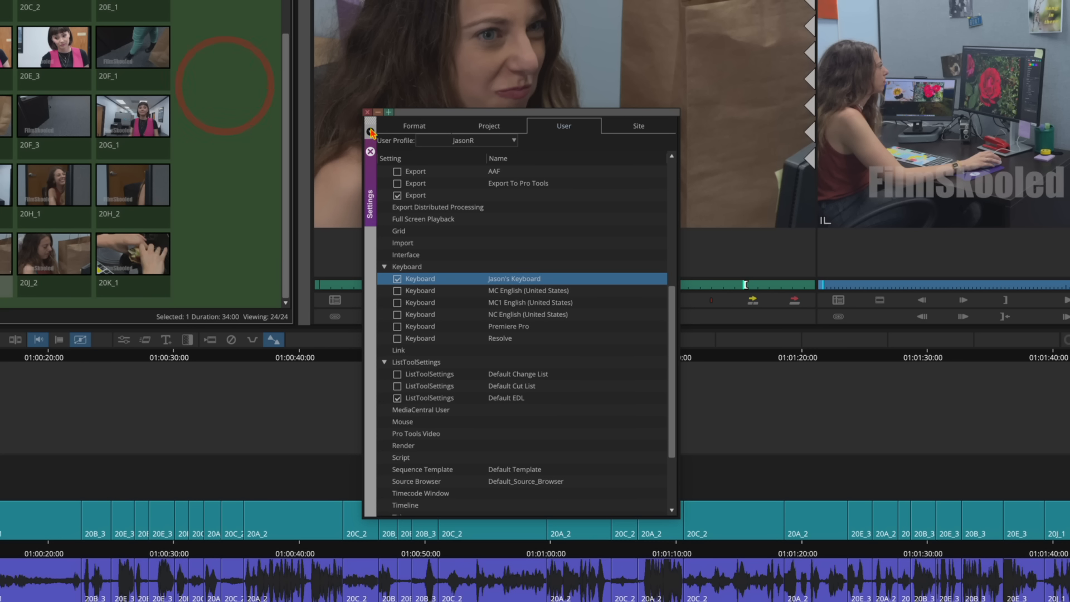
drag(450, 114, 439, 111)
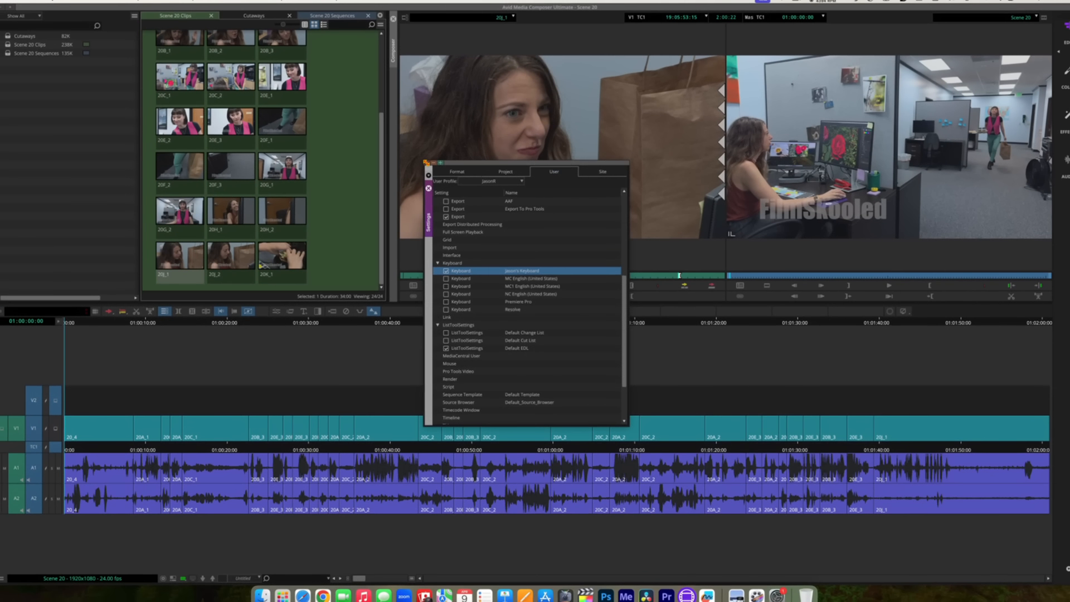
click(416, 154)
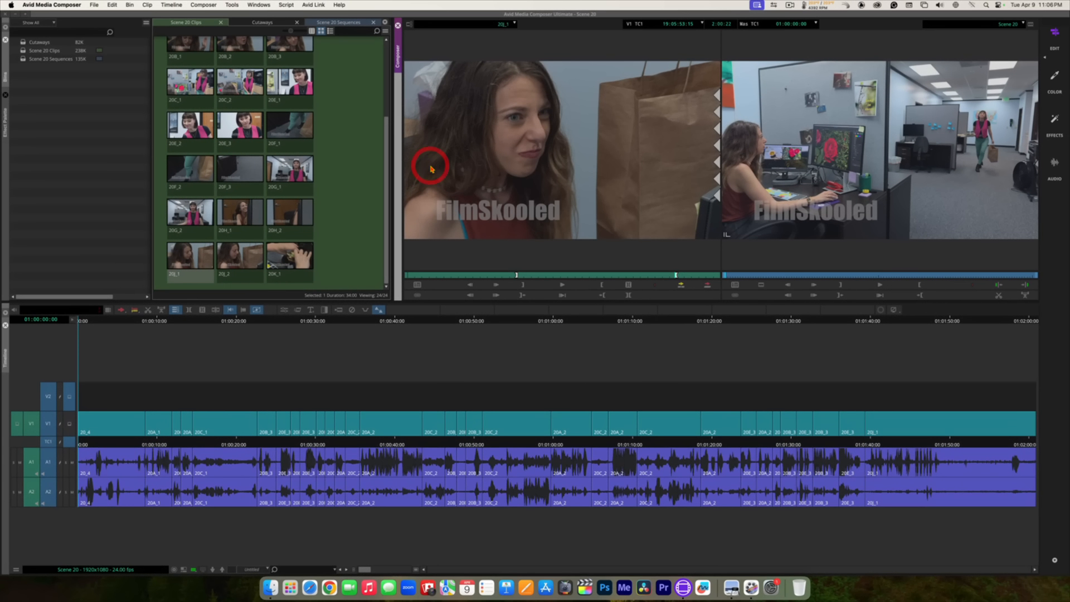
Step: Advance to the middle of the Scene 20 sequence, then go back ten edits to 01:00:25:00
click(423, 357)
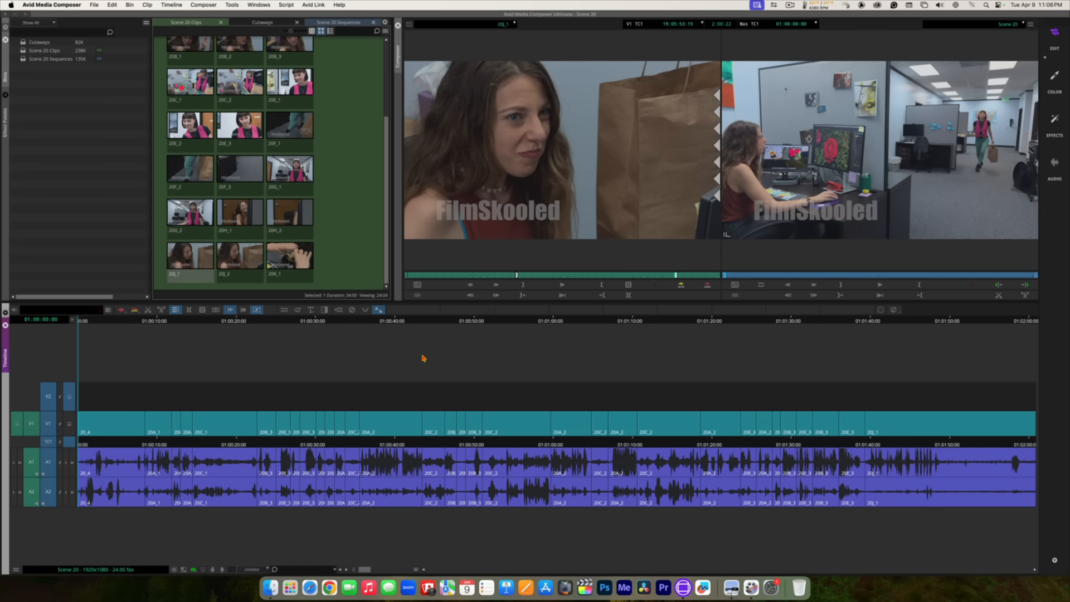
key(space)
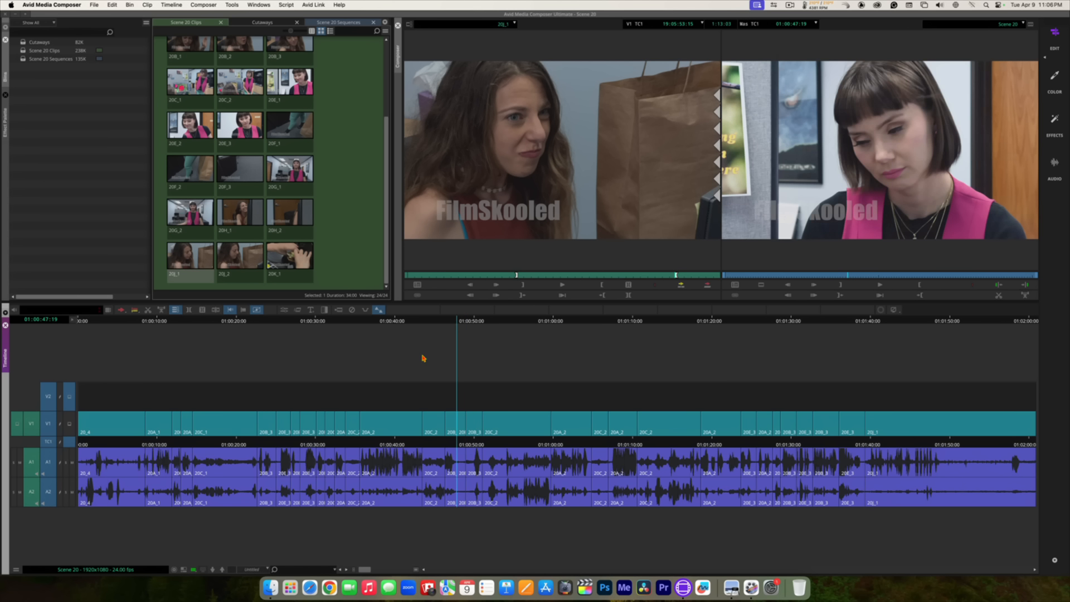
key(a)
key(a)
key(a)
key(a)
key(a)
key(a)
key(a)
key(a)
key(a)
key(a)
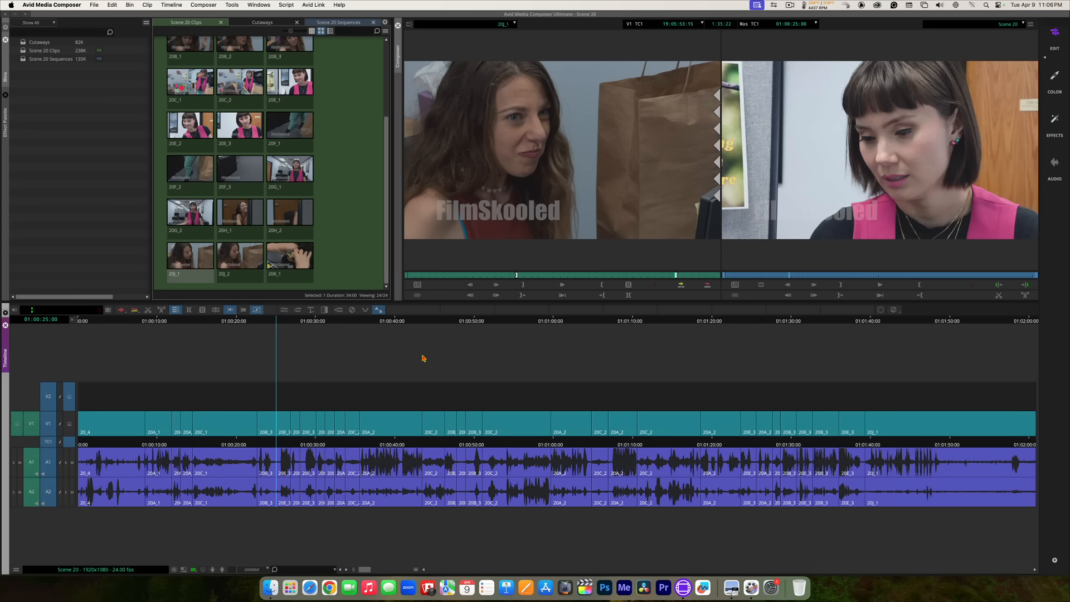
Step: Go forward edit by edit to the start of clip 20A_2 at 01:00:35:13
key(s)
key(s)
key(s)
key(s)
key(s)
key(s)
key(s)
key(s)
key(s)
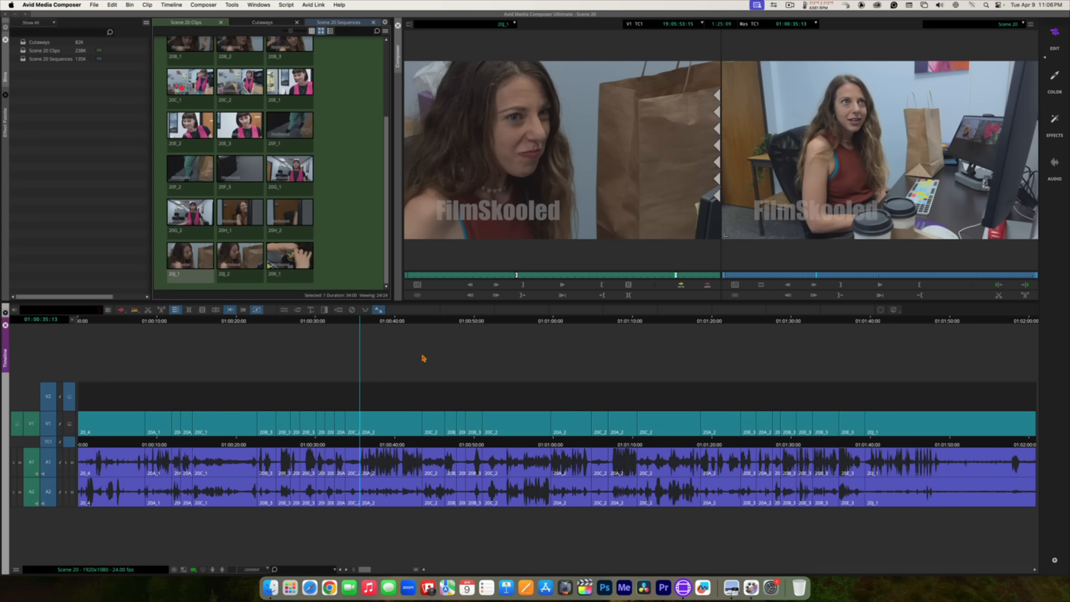
Step: Snap the playhead to the starts of several clips, including 20A_2 and 20C_2, and return it to the start of the sequence
click(553, 443)
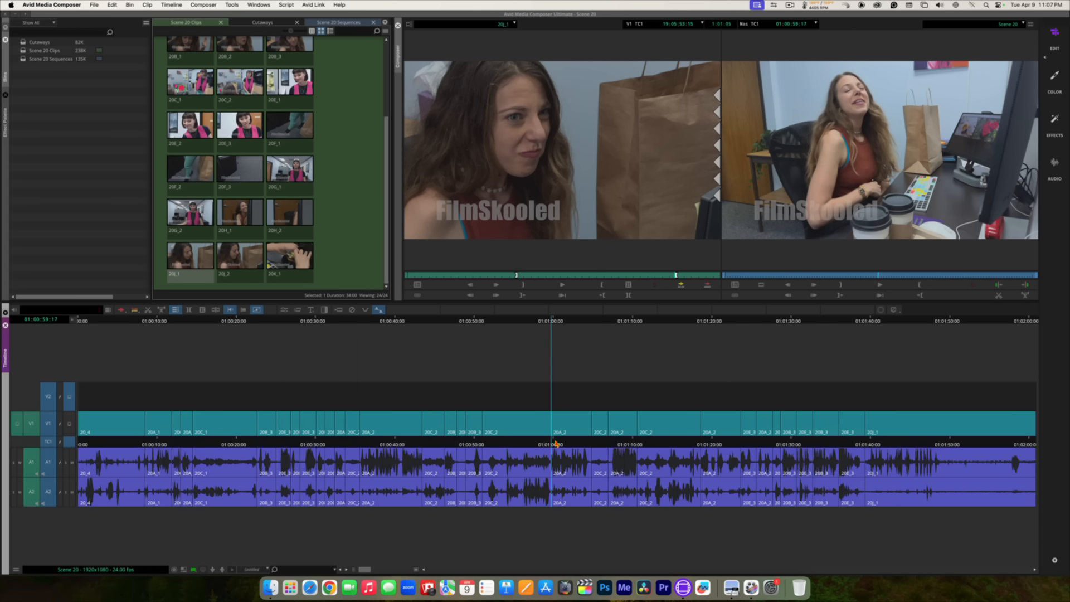
click(700, 444)
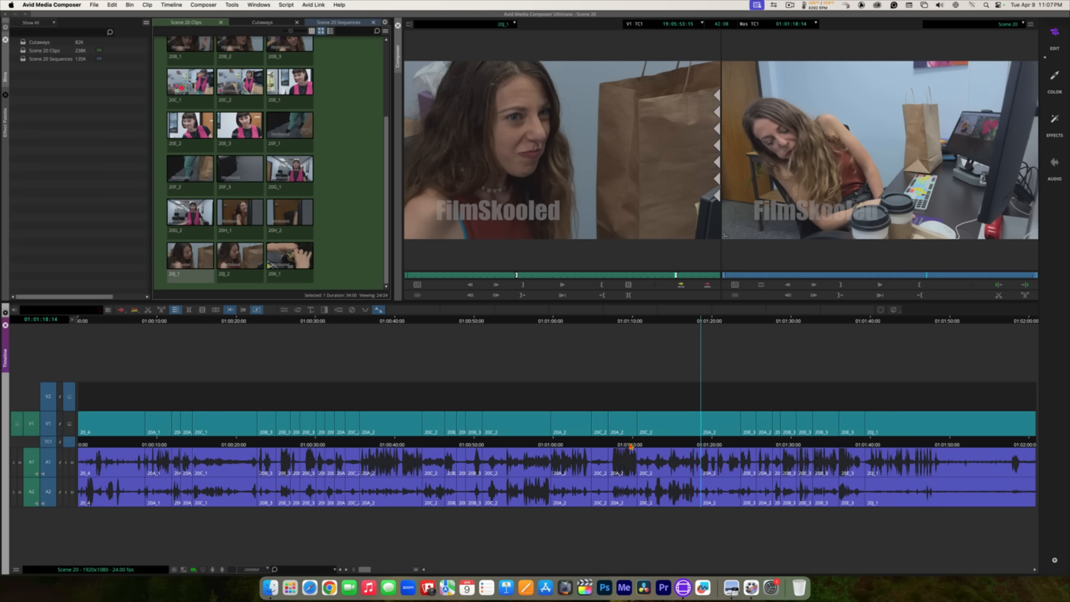
click(628, 444)
click(500, 444)
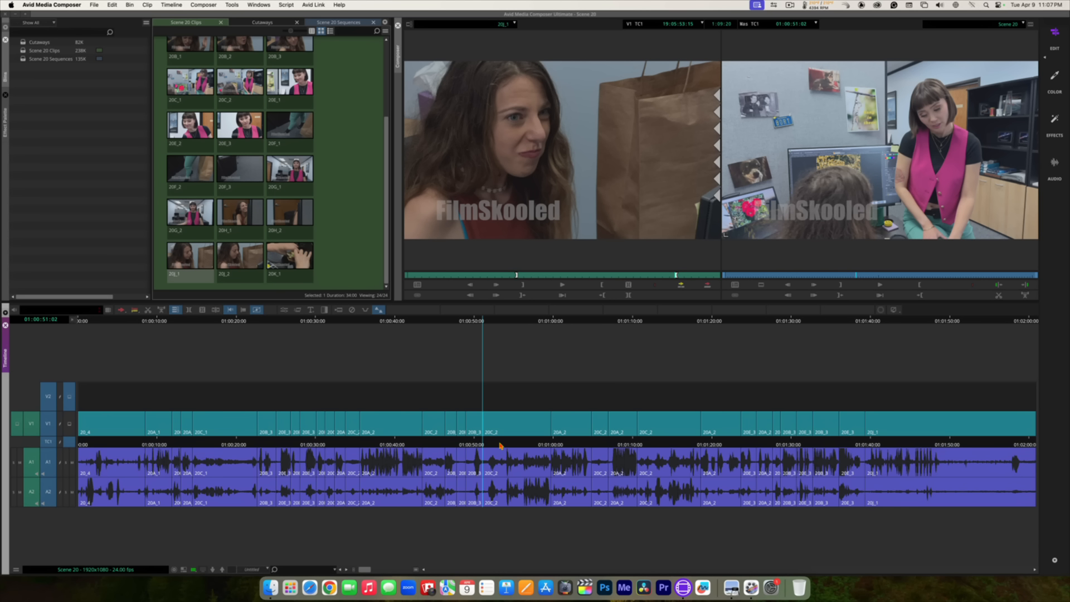
drag(488, 445, 44, 452)
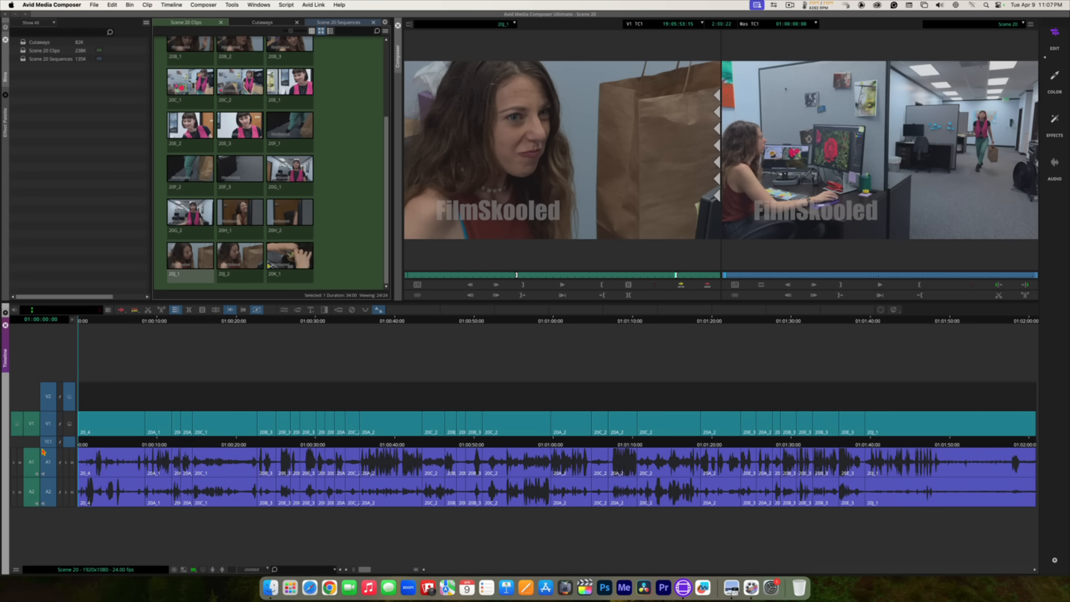
Step: Jump between 01:00:27:10 and the sequence start, stepping back through edits to 01:00:13:00 along the way, and finish at the start
click(296, 444)
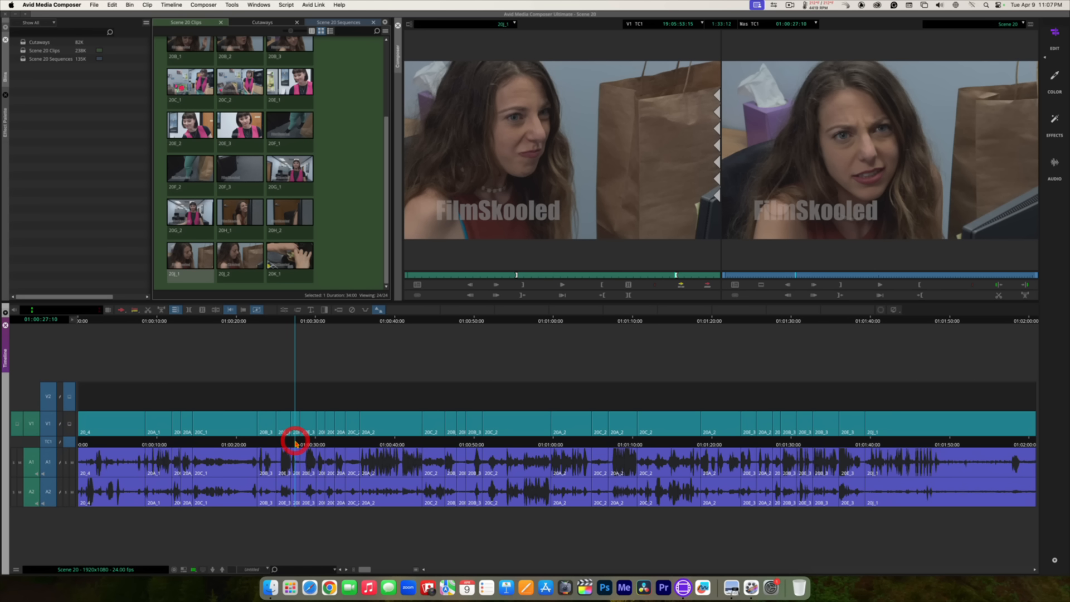
key(Home)
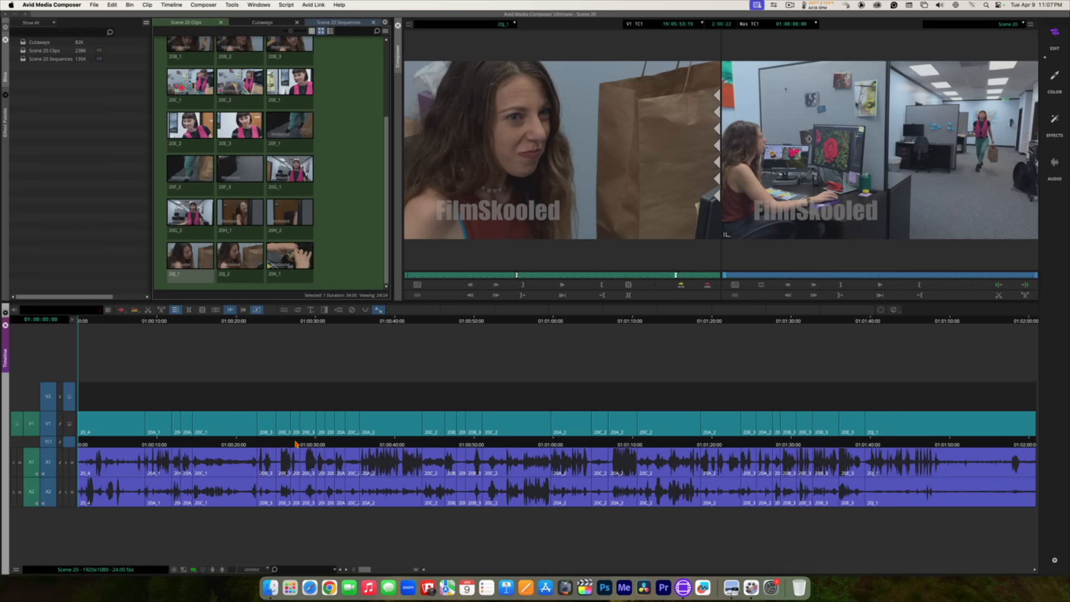
click(296, 444)
key(a)
key(a)
key(a)
key(a)
key(a)
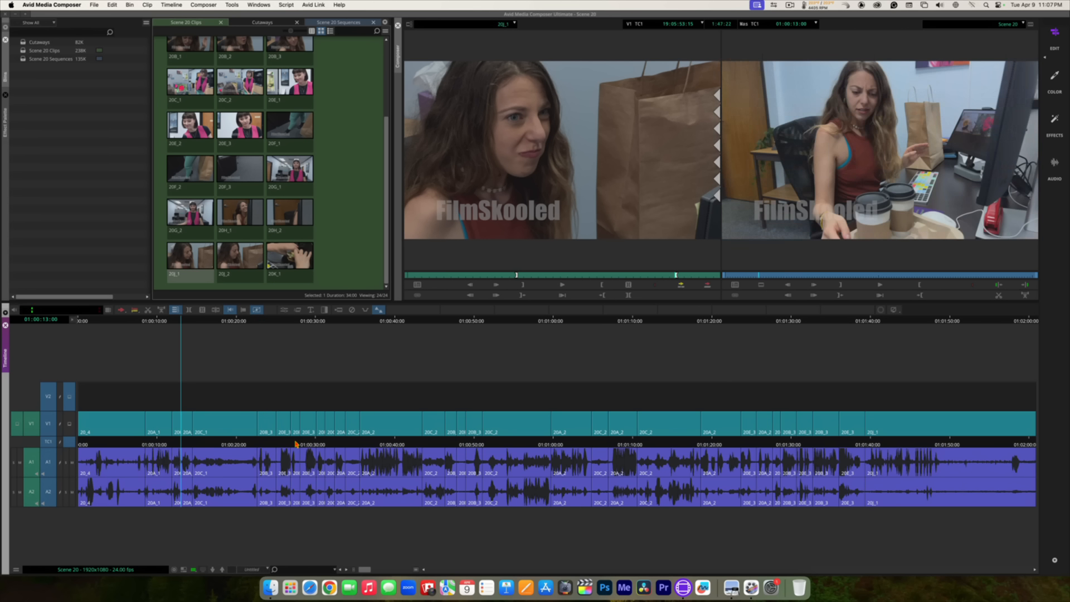
key(Home)
click(296, 444)
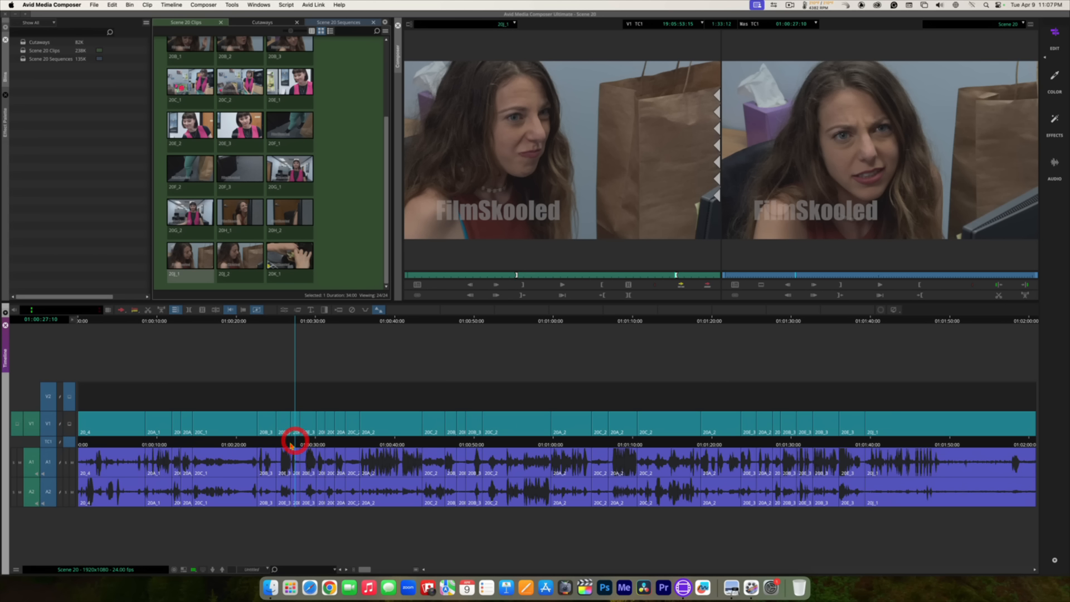
key(Home)
super+click(93, 444)
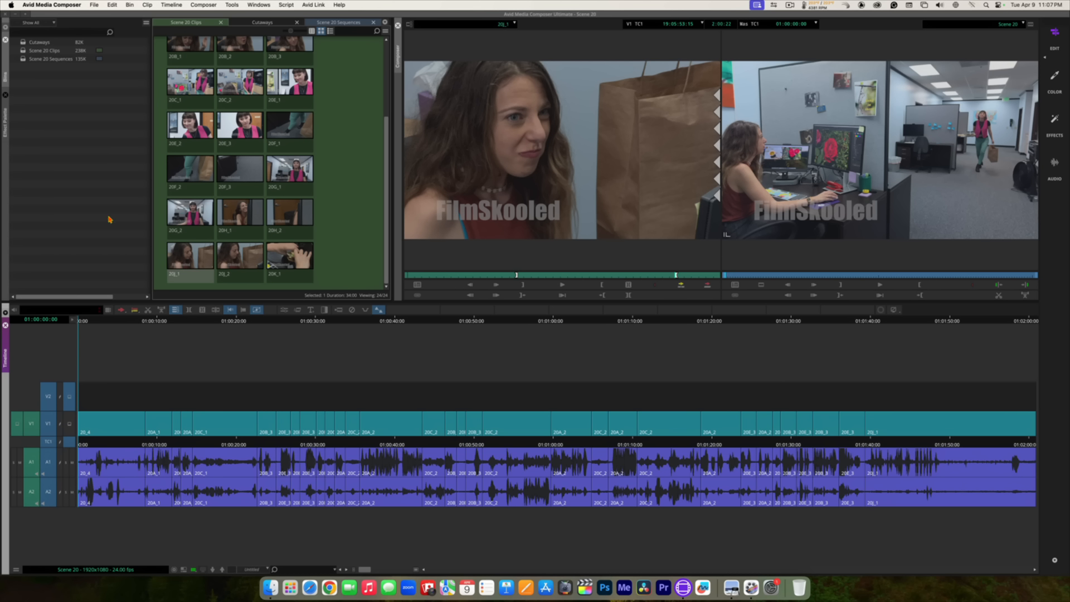
Step: Open the Cutaways bin
double_click(23, 43)
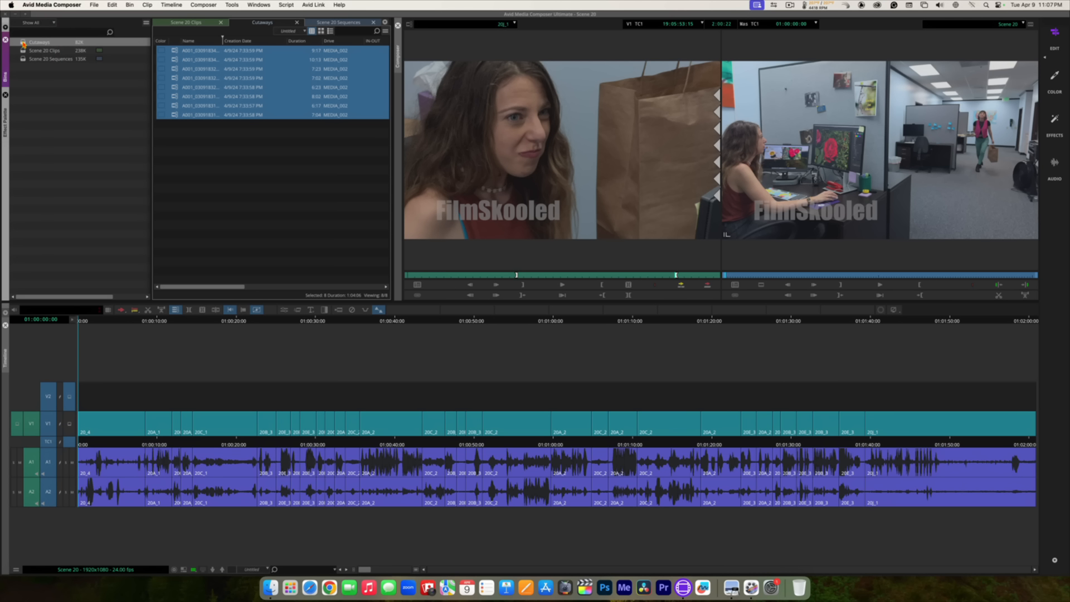
Step: Show the Cutaways bin in Frame view with the clips deselected and enlarge the thumbnails by six size increments
click(322, 31)
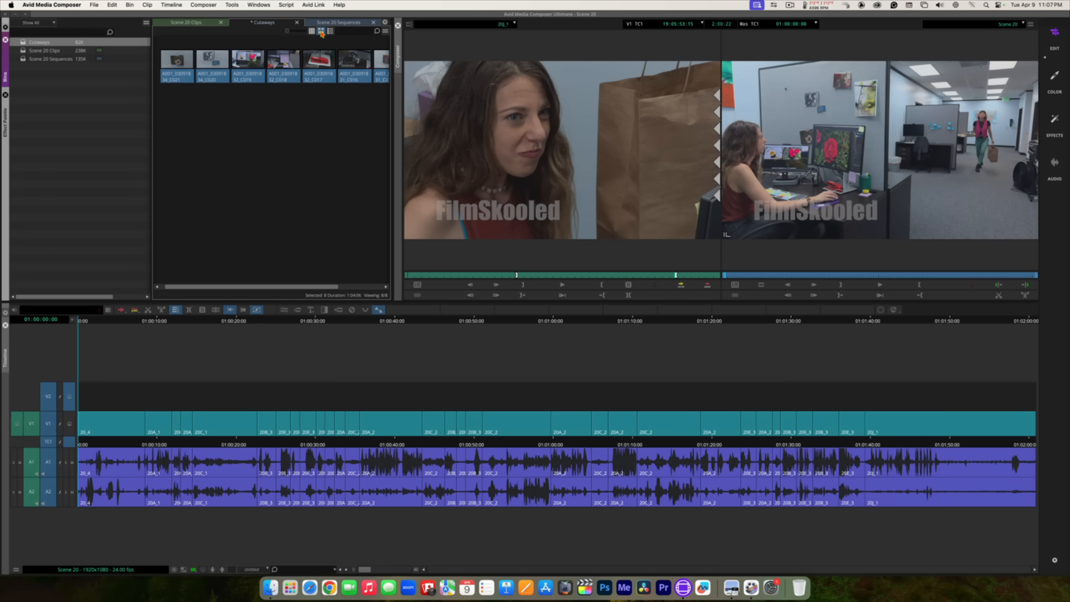
click(328, 146)
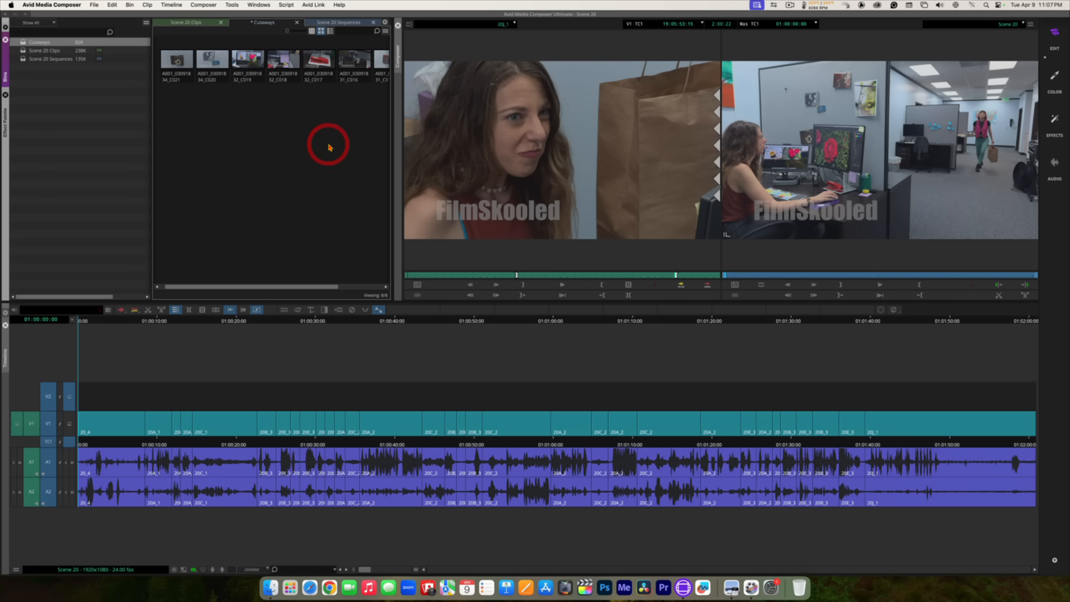
key(super+l)
key(super+l)
key(super+l)
key(super+l)
key(super+l)
key(super+l)
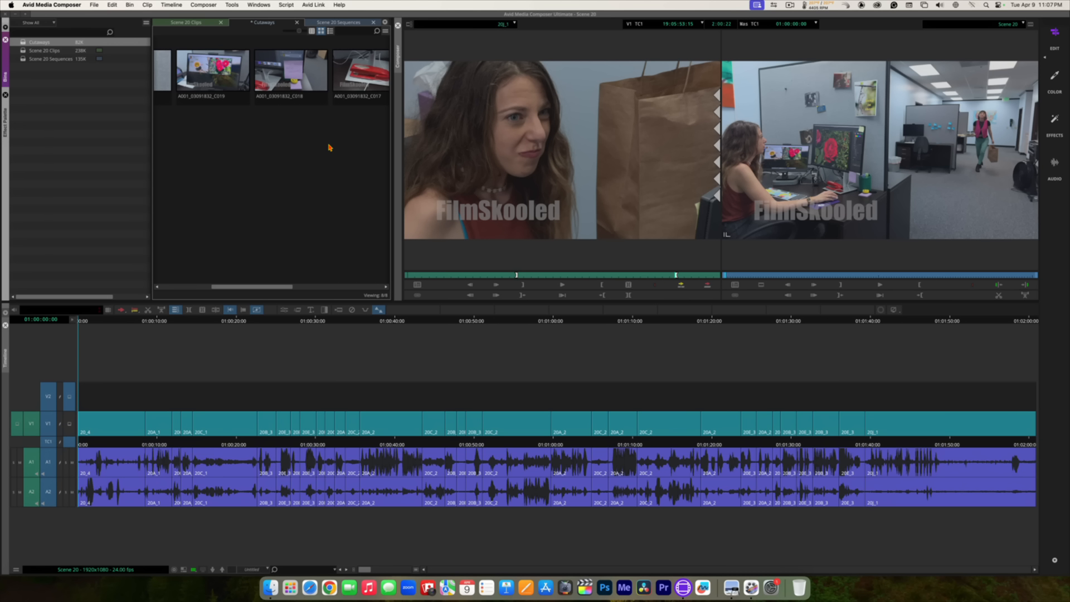
Step: Rearrange the enlarged thumbnails to fill the Cutaways bin window
click(386, 33)
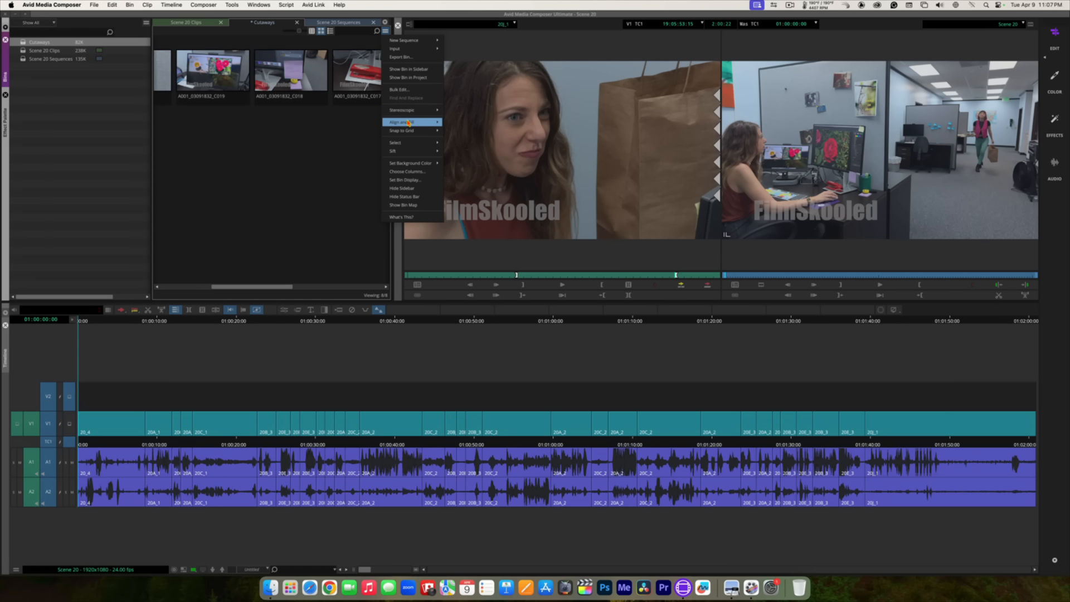
mouse_move(413, 122)
click(462, 126)
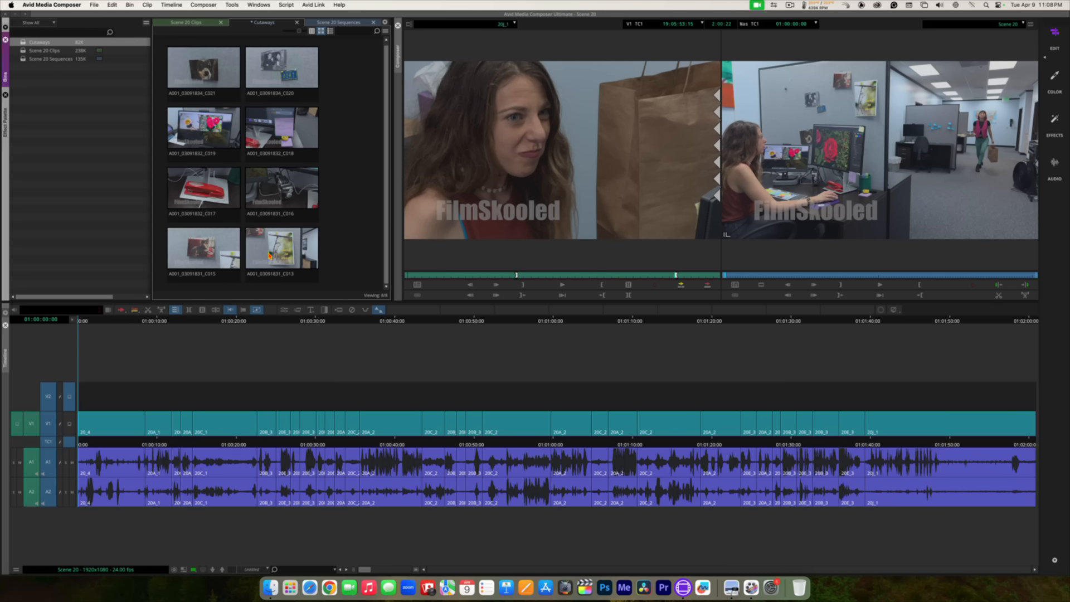
Step: Load the "hang in there" poster clip A001_03091831_C013 and mark In at 18:31:02:00 and Out at 18:31:04:11
double_click(270, 254)
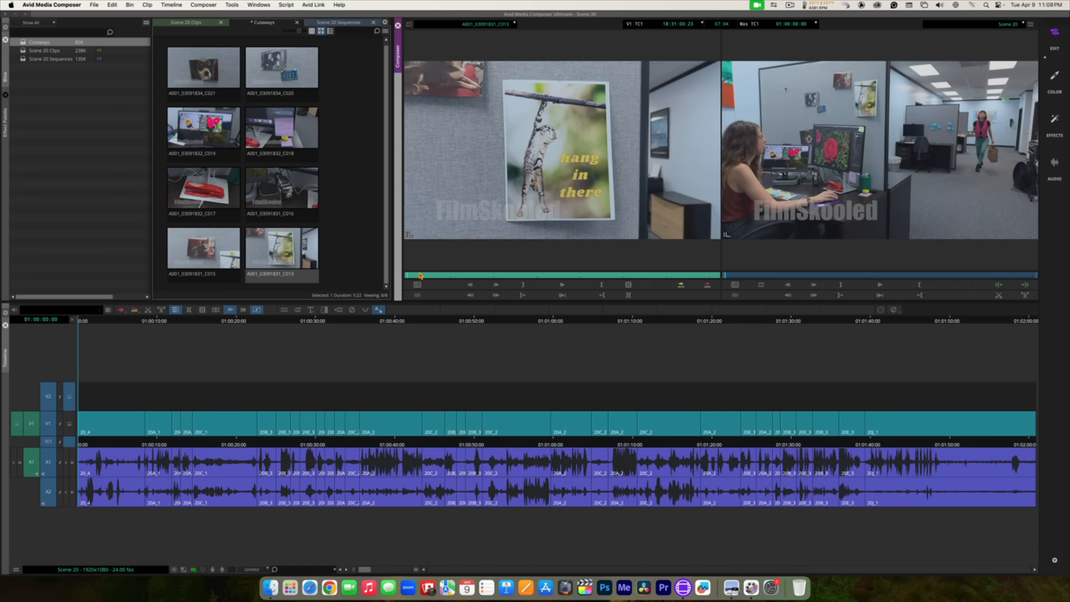
drag(419, 275, 453, 276)
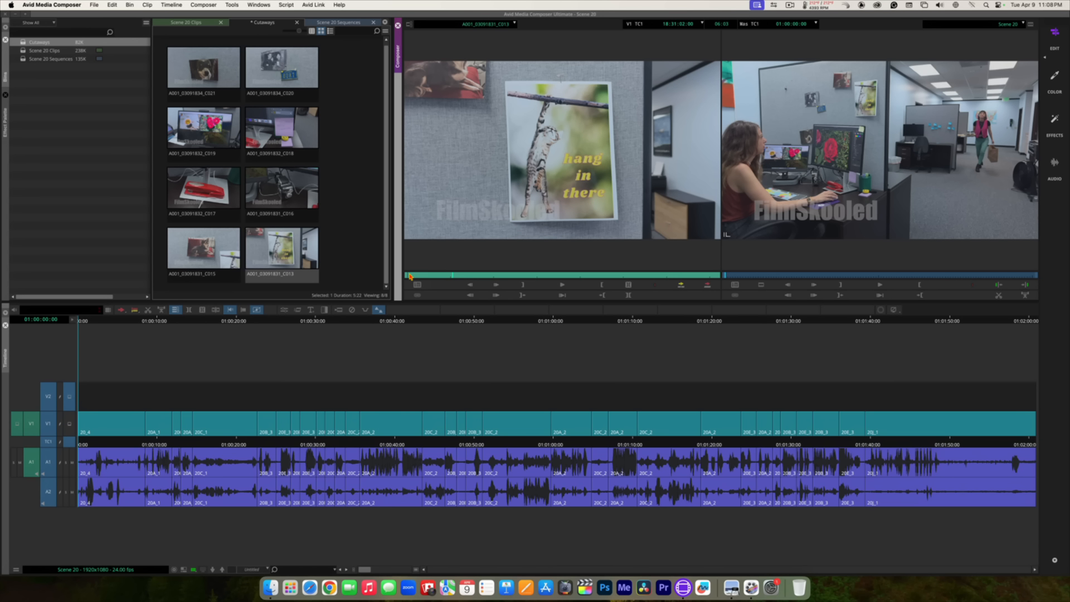
click(426, 276)
drag(427, 277, 454, 277)
key(space)
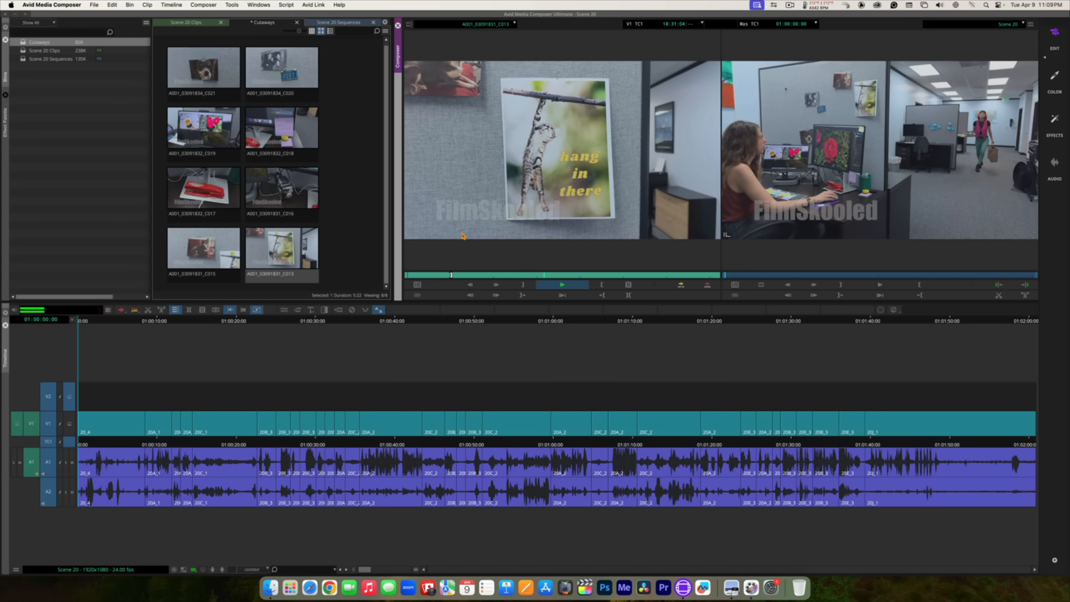
key(space)
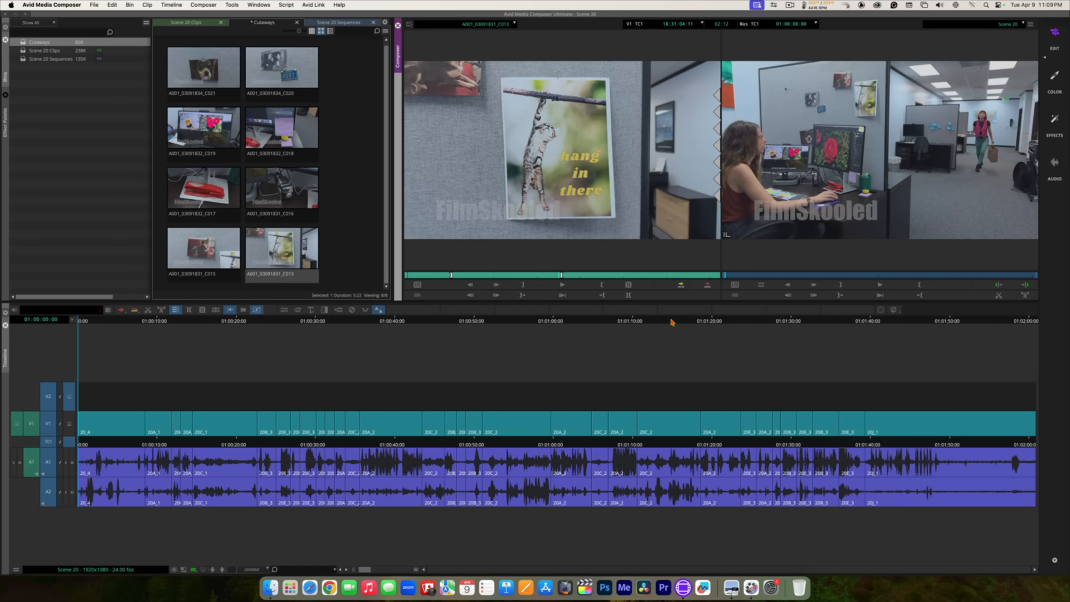
Step: Mark the Scene 20 sequence from In 01:01:09:22 to Out 01:01:24:22
drag(672, 321, 632, 321)
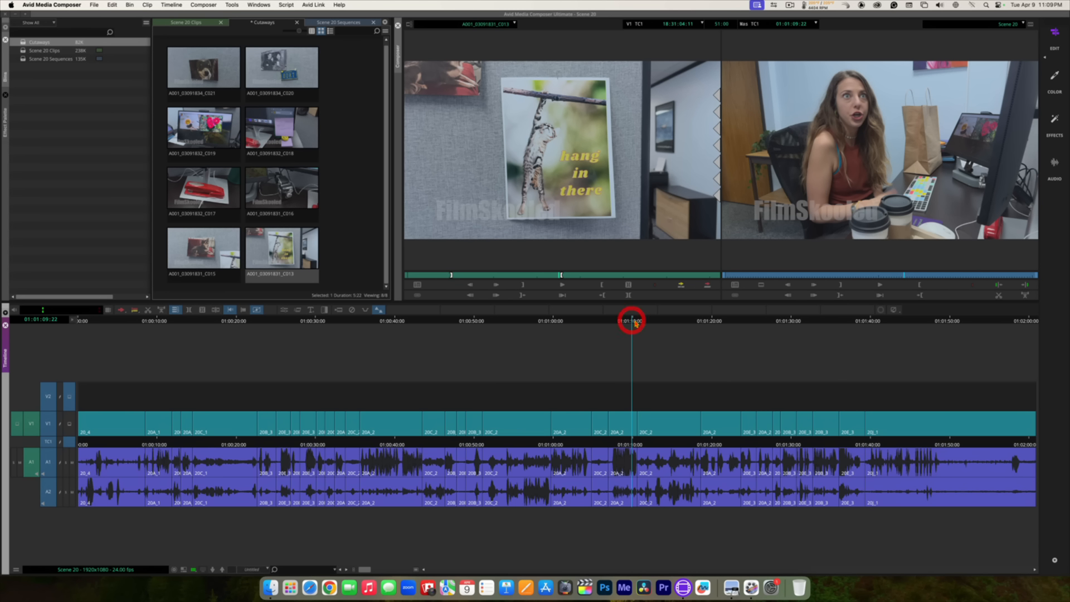
drag(703, 321, 750, 321)
key(o)
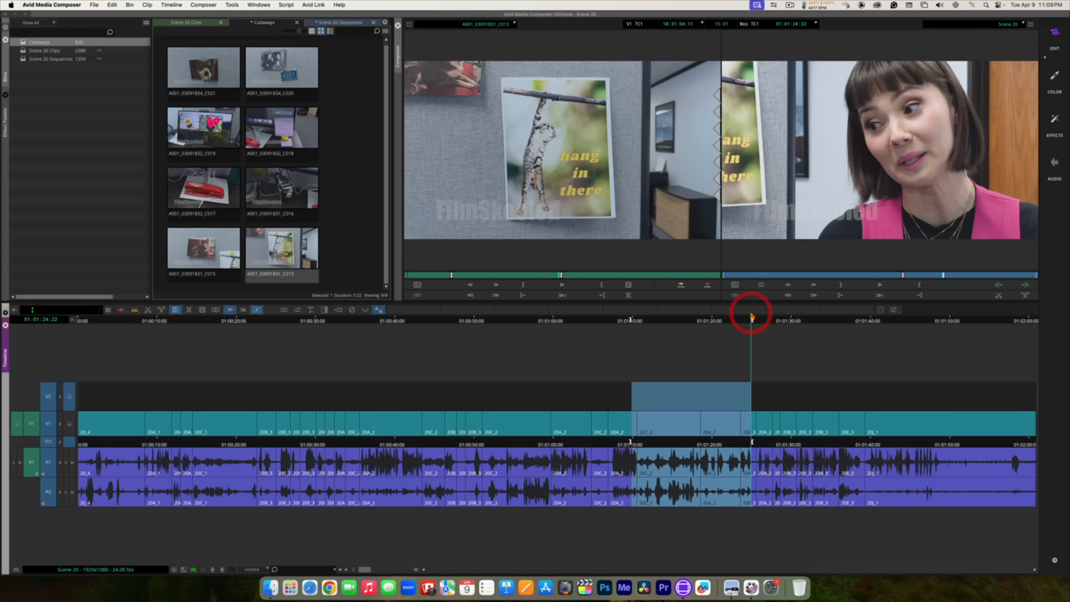
Step: Compare the center duration for the source clip and the sequence, and clear the sequence's In and Out marks
click(862, 140)
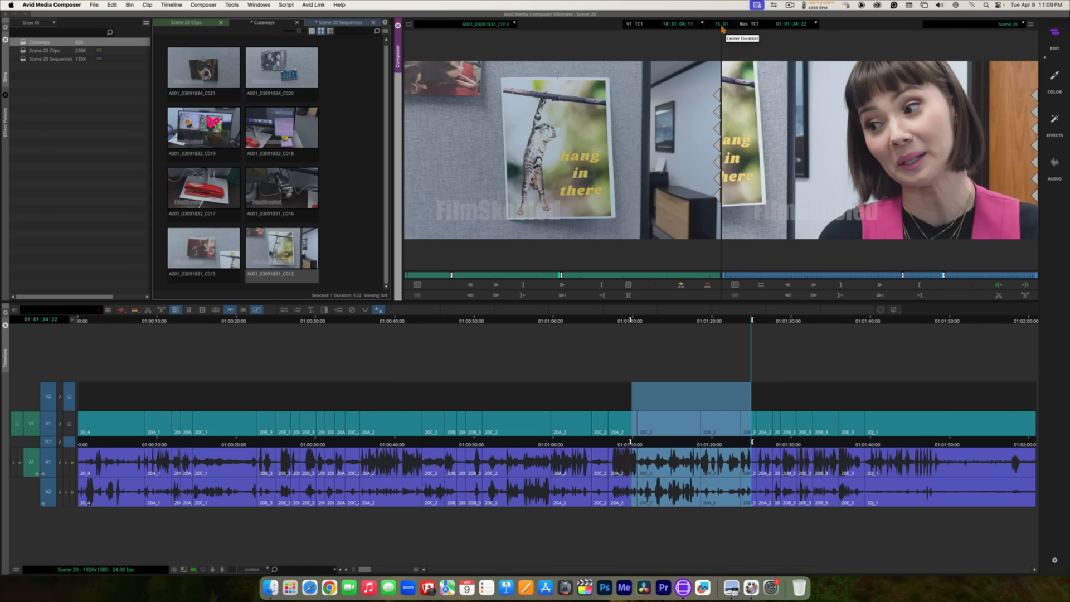
click(602, 155)
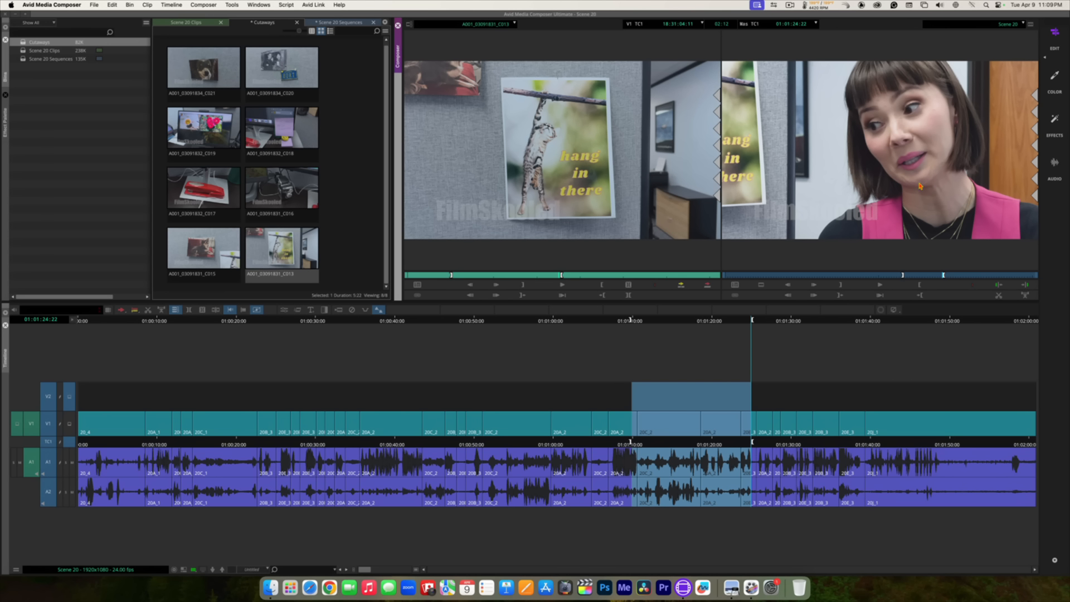
click(902, 172)
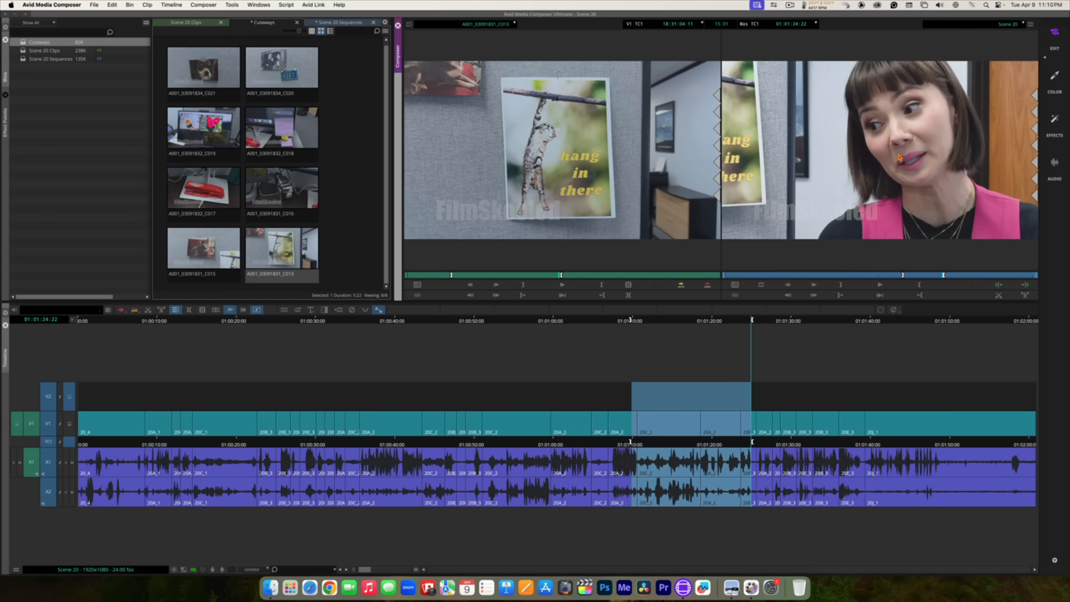
key(g)
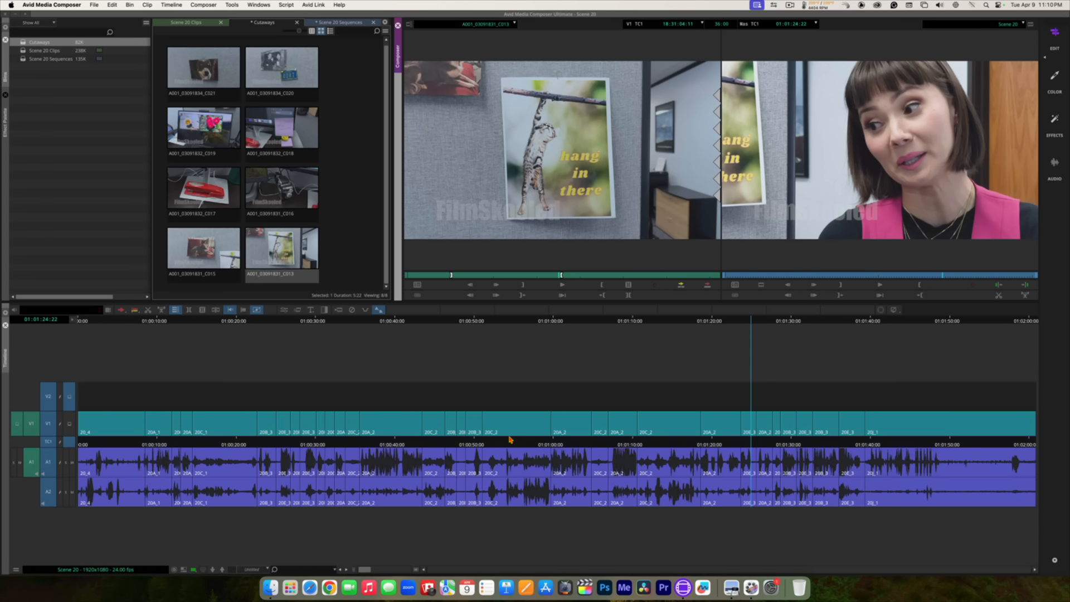
Step: Preview clip C013 from In to Out and splice its video only onto V1 at the sequence start, with source track A1 disabled
drag(498, 444, 48, 472)
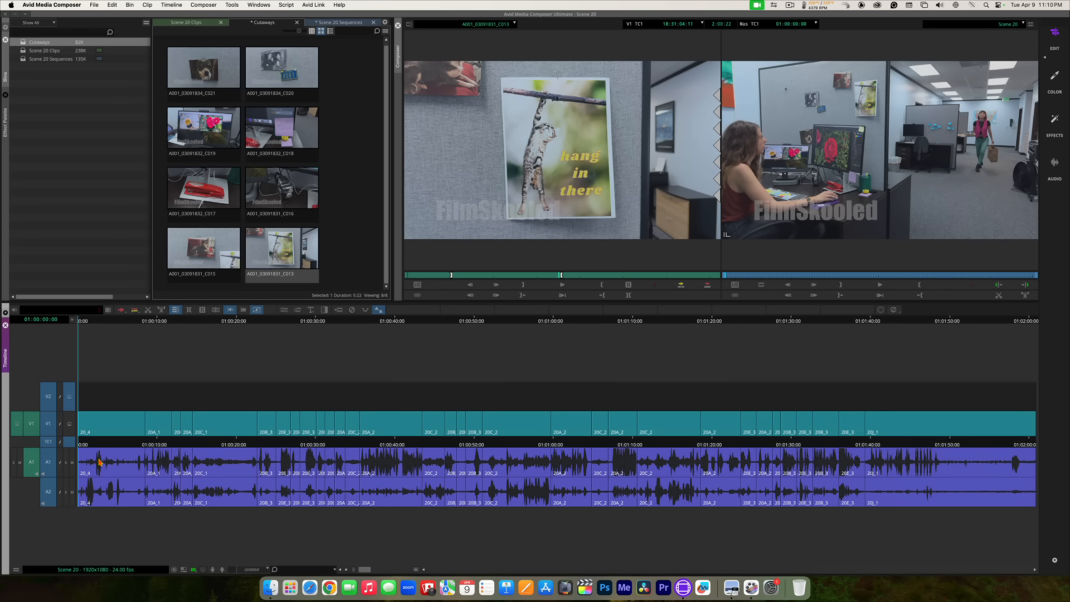
click(561, 296)
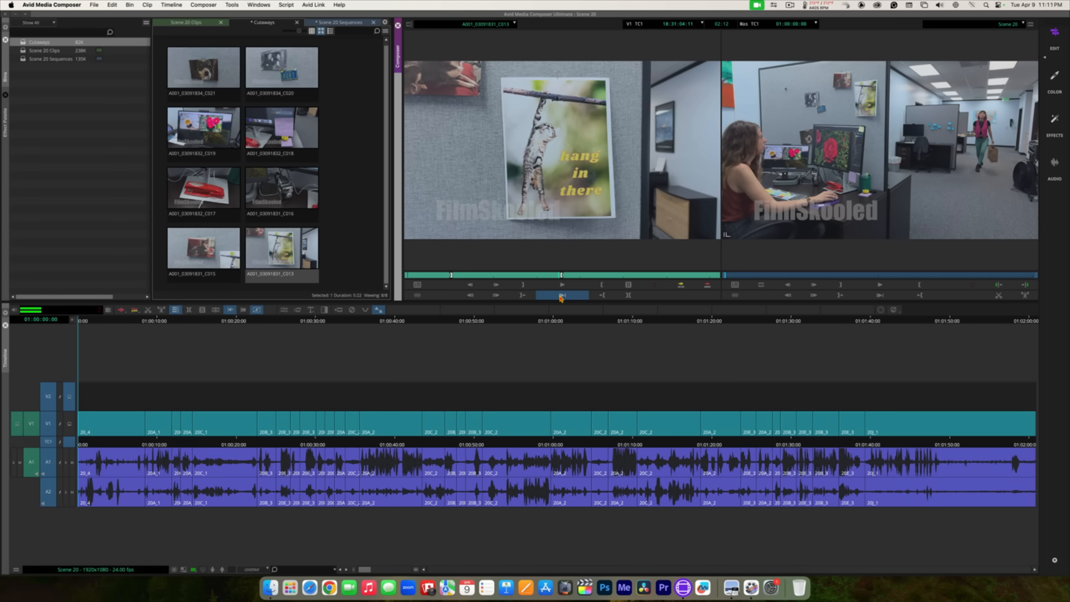
click(561, 295)
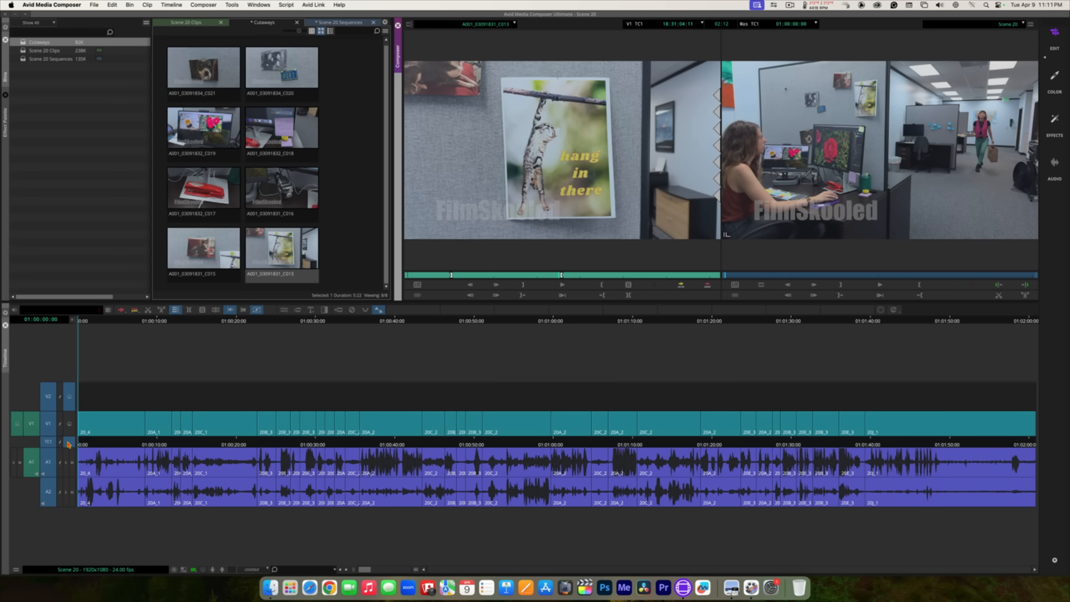
click(32, 467)
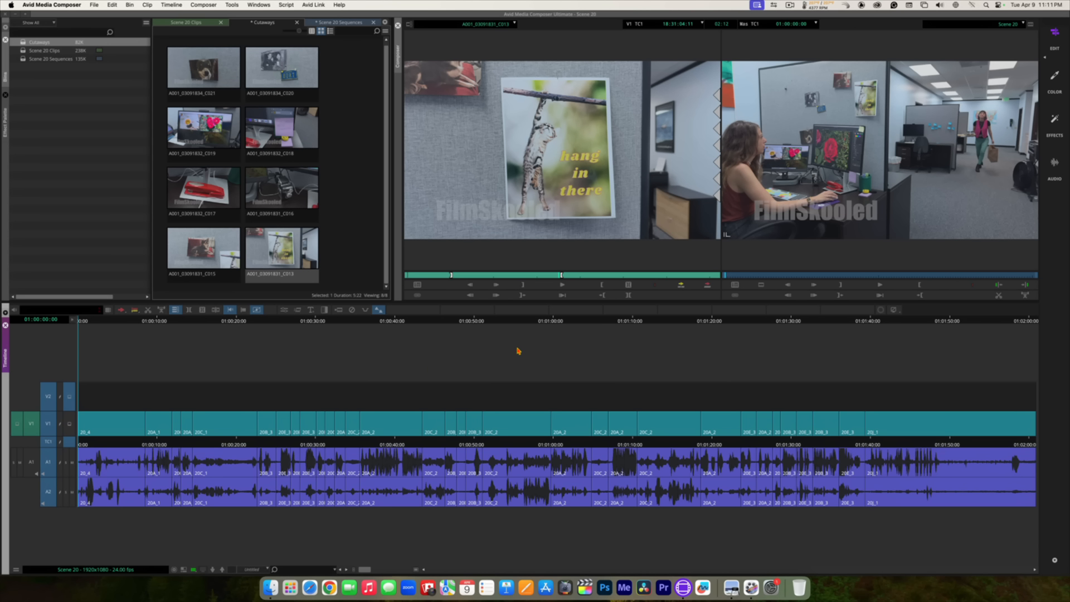
click(681, 286)
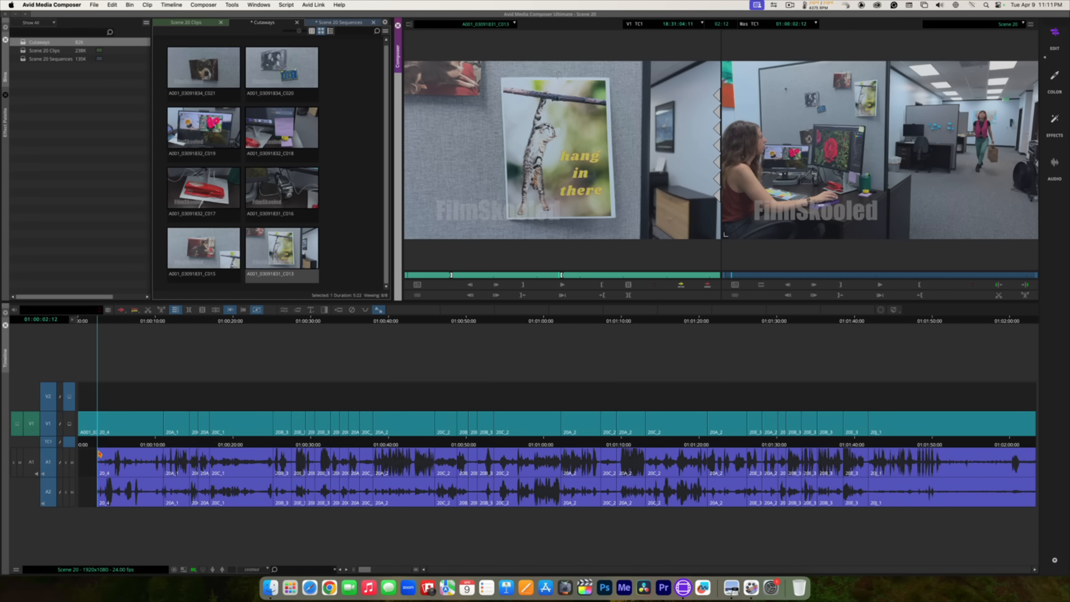
Step: Play the opening of the sequence from its start, and place the playhead at the start of clip 20_4 at 01:00:02:12
drag(93, 446, 60, 446)
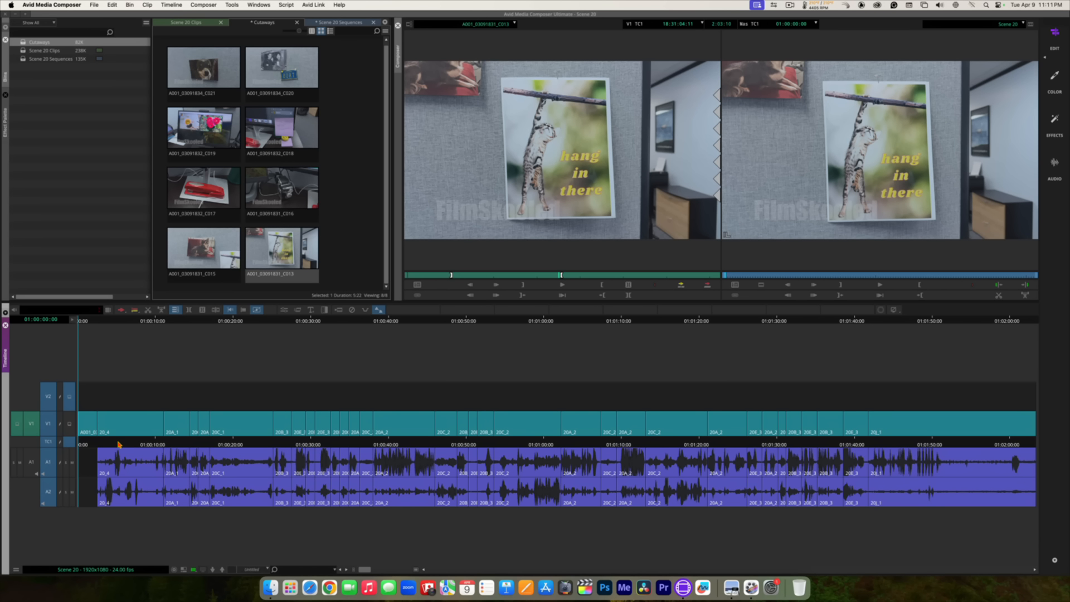
key(space)
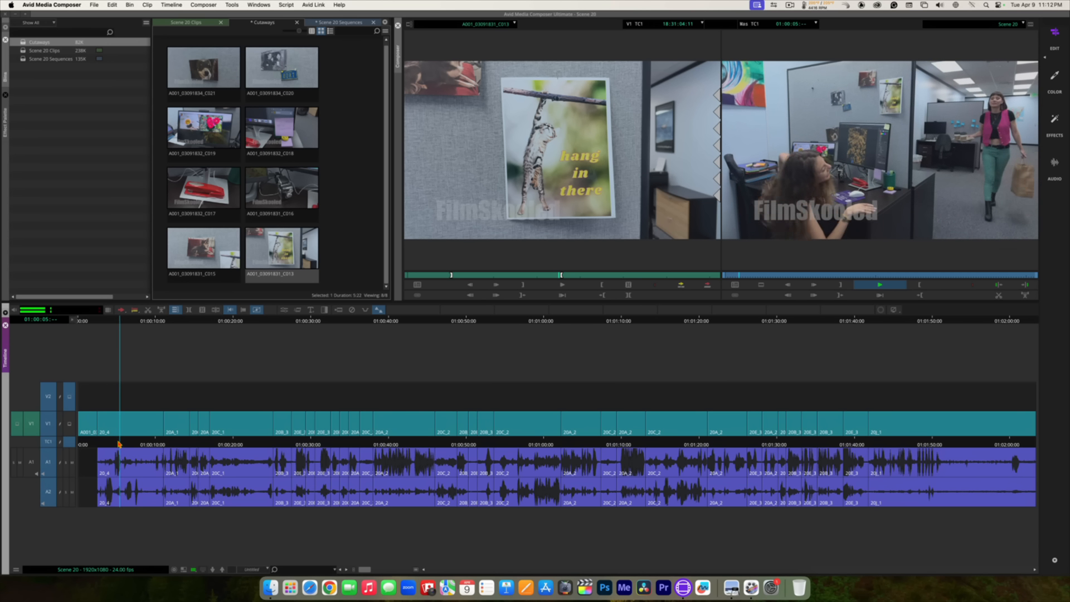
key(space)
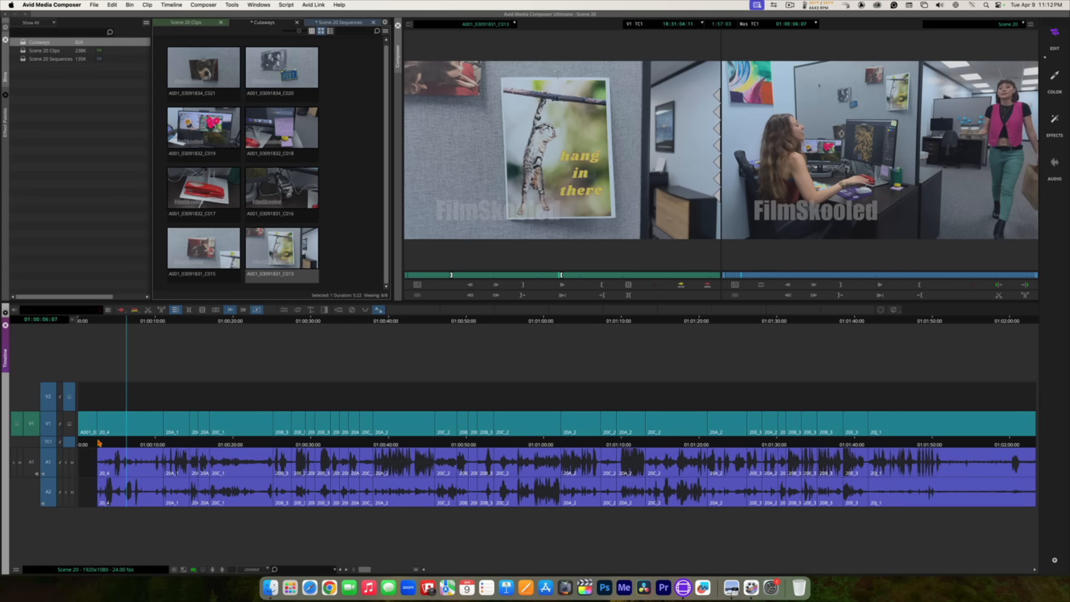
click(98, 443)
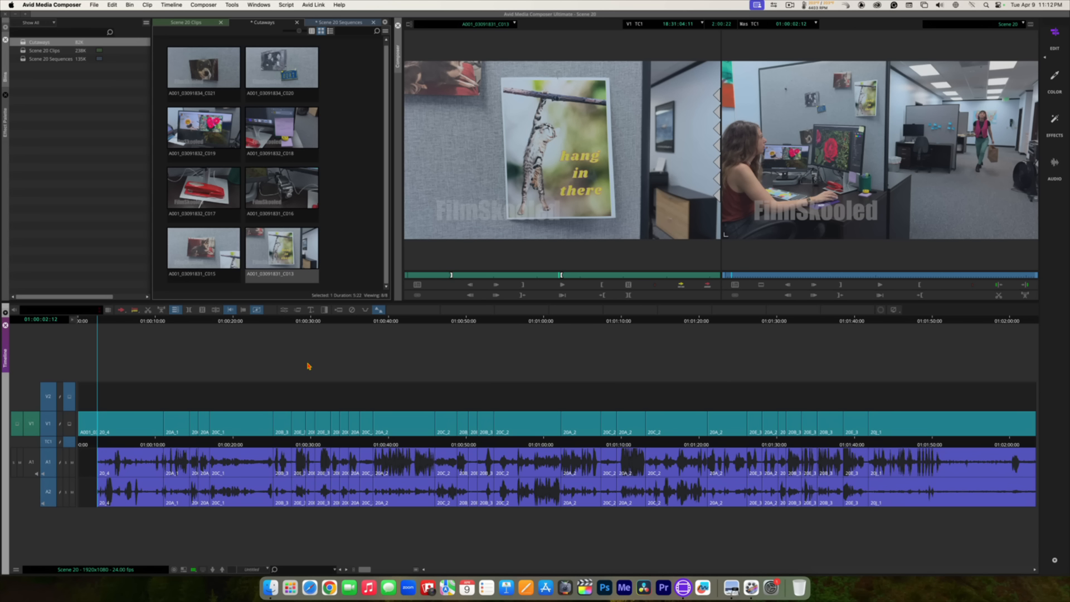
Step: Splice the video of stapler clip A001_03091832_C017, marked from 18:32:08:15 to 18:32:10:23, onto V1 at the playhead with source A1 disabled
click(209, 188)
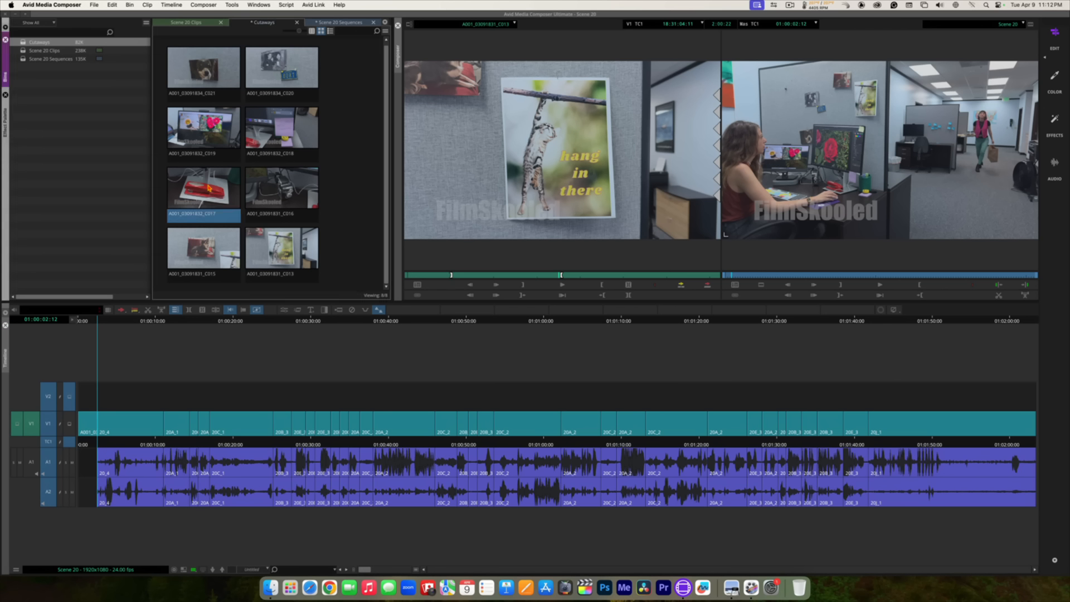
double_click(210, 188)
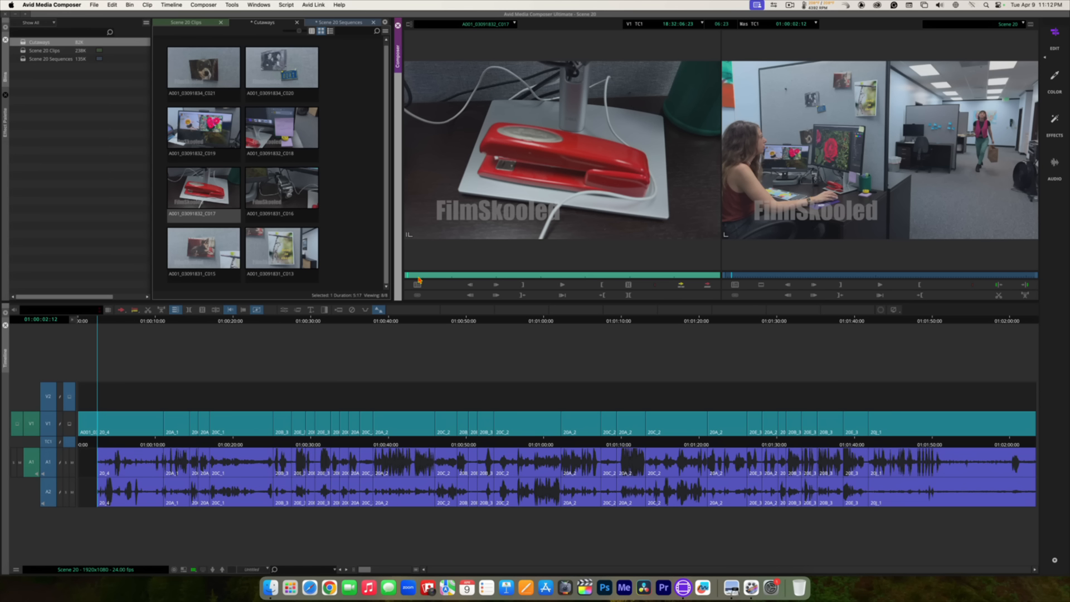
drag(418, 275, 482, 277)
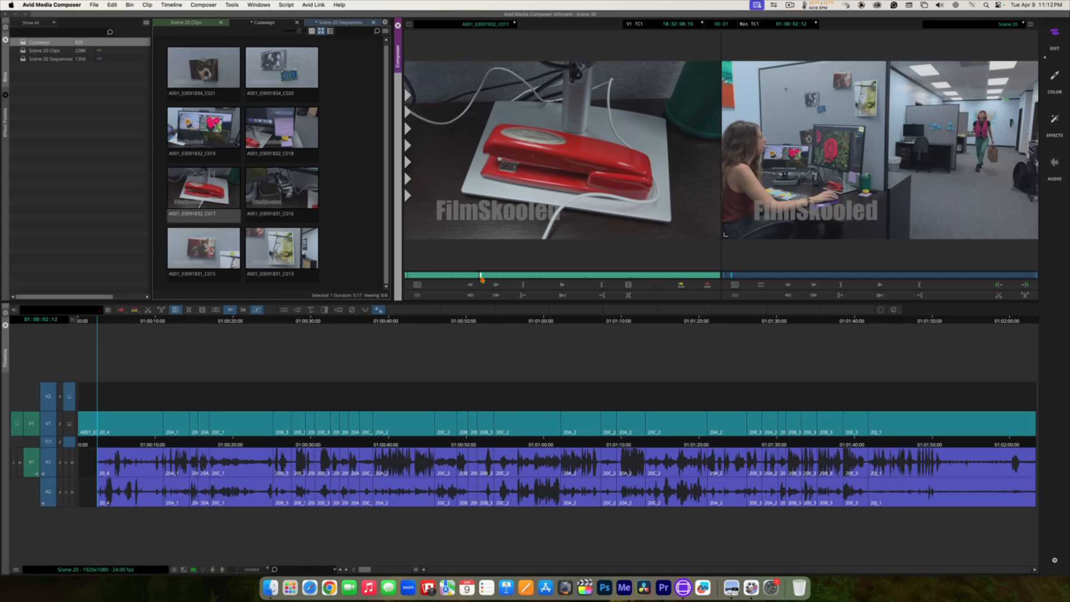
key(space)
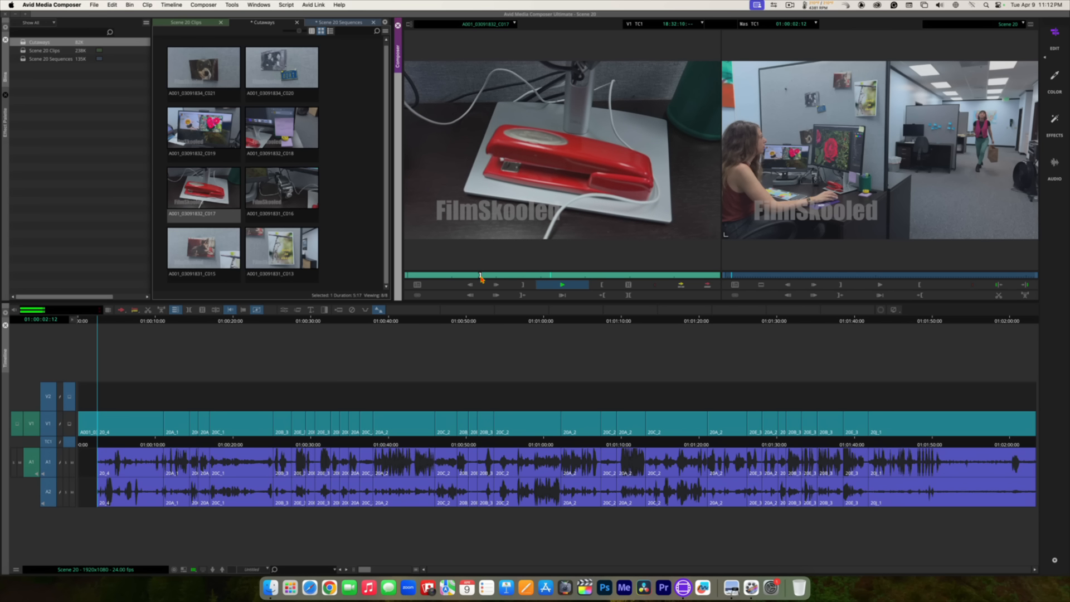
key(space)
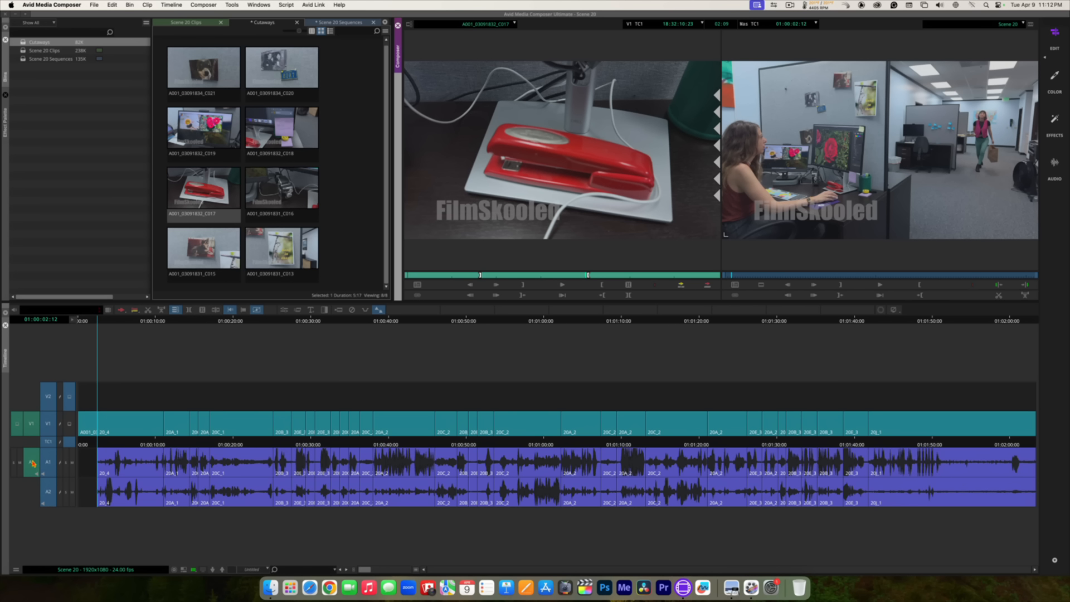
click(33, 468)
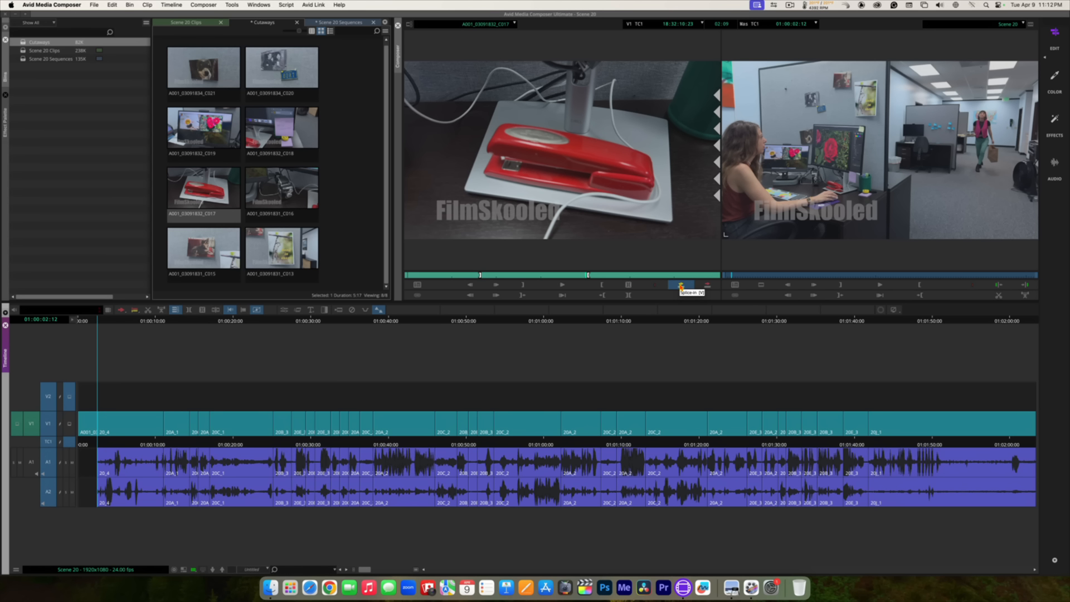
click(681, 286)
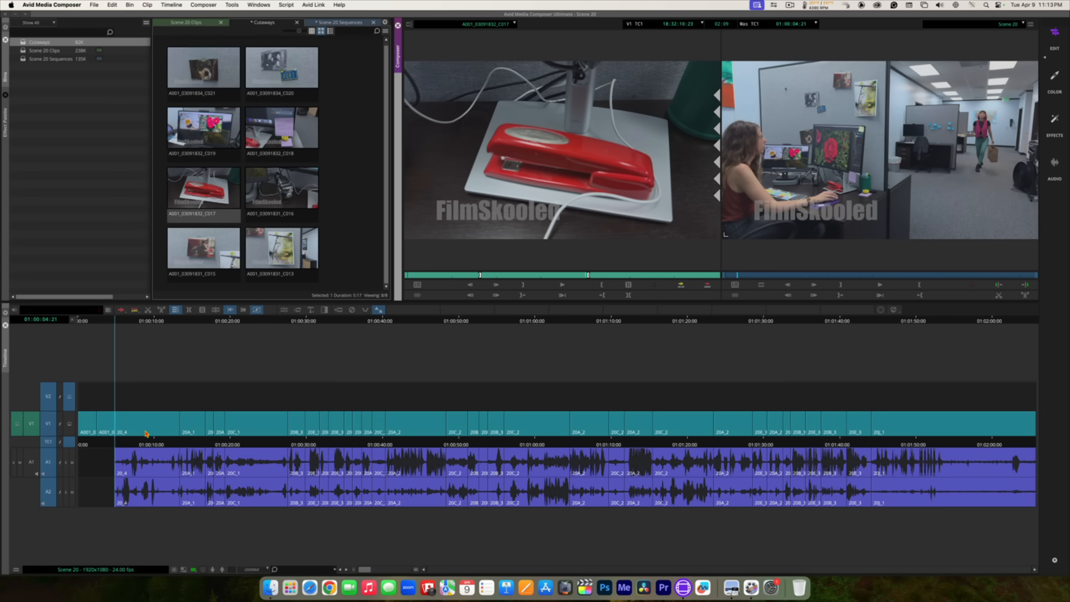
Step: Load the dog photo clip A001_03091831_C015 and mark In at 18:31:43:22 and Out at 18:31:45:20
double_click(202, 245)
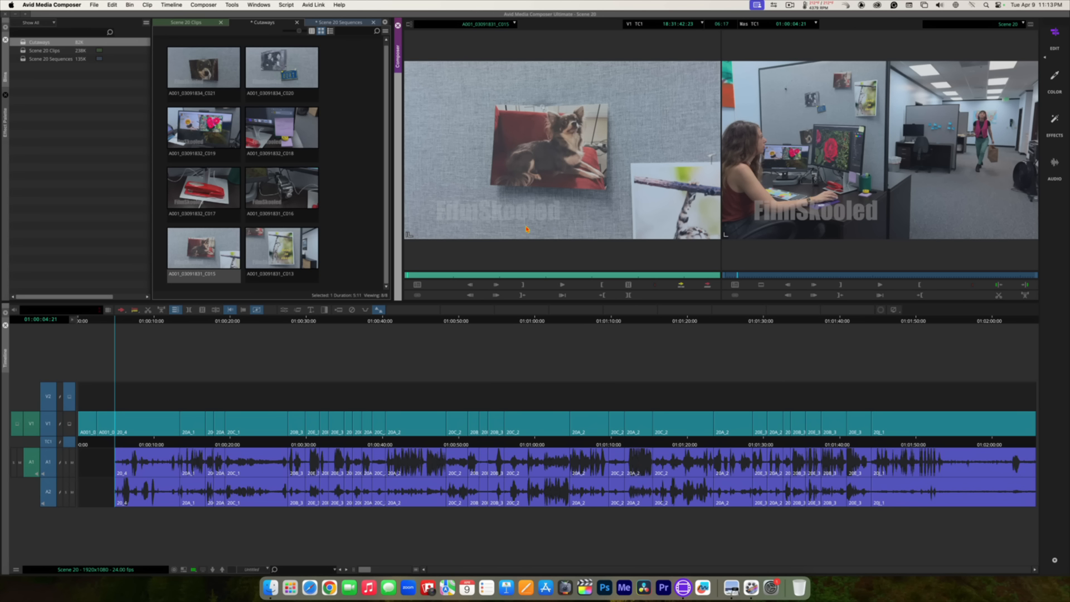
drag(442, 276, 452, 277)
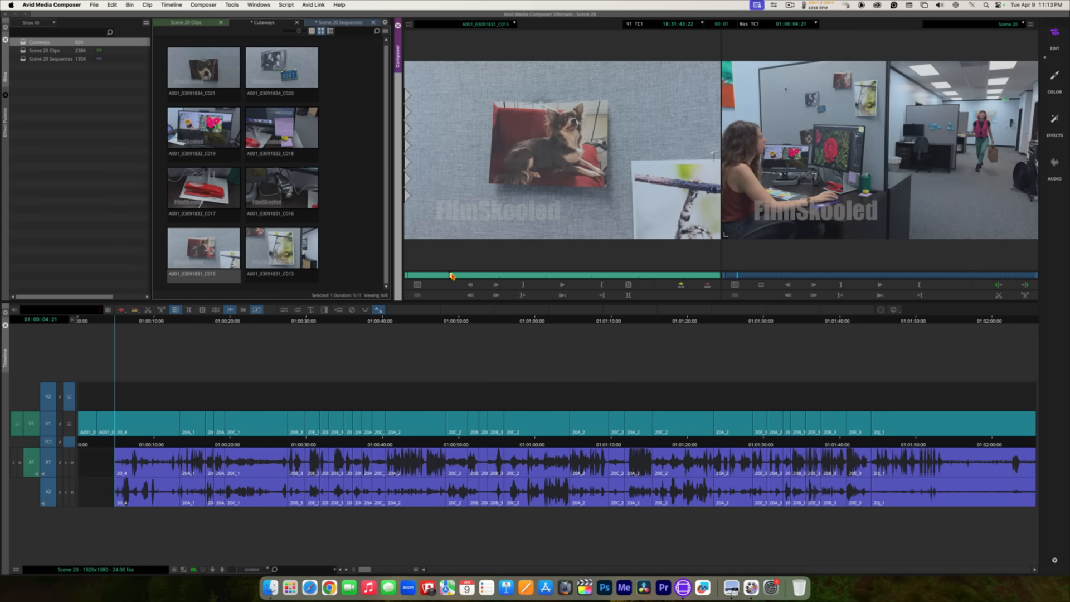
key(space)
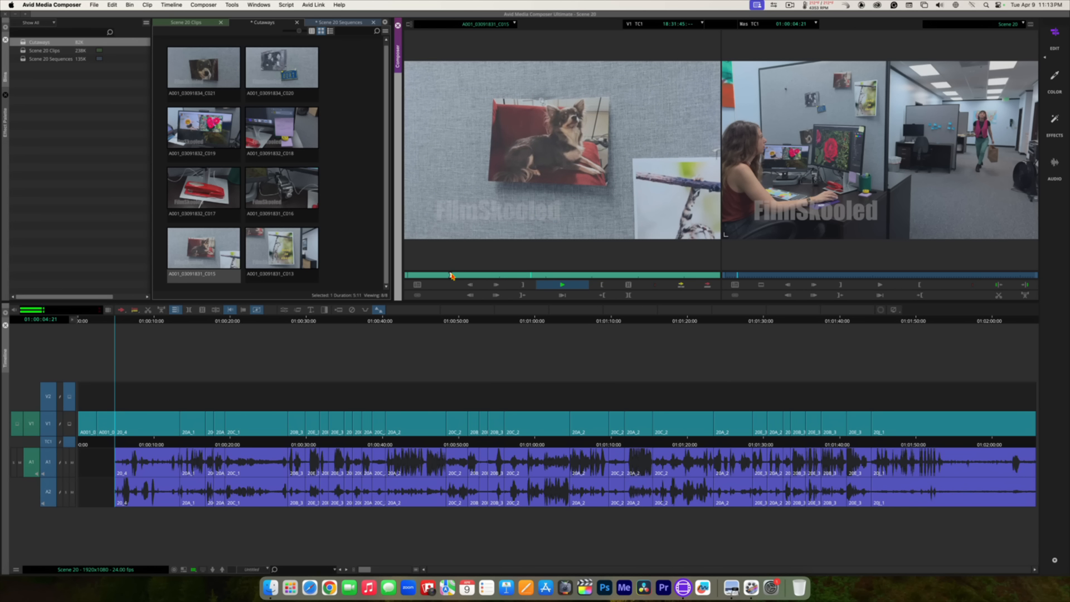
key(space)
key(i)
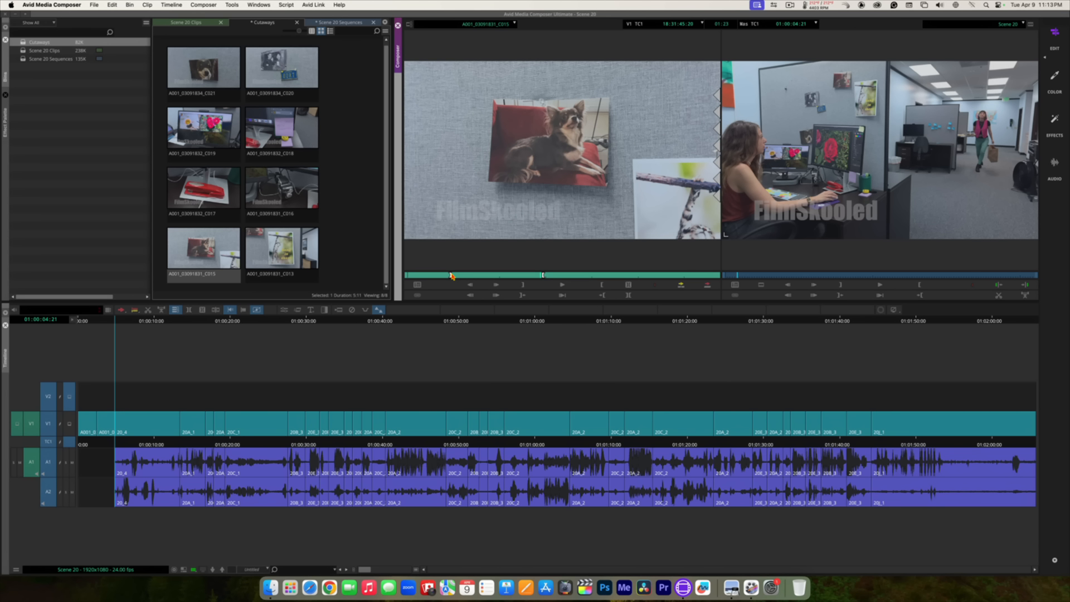
Step: Play further through the dog photo clip and mark its new Out at 18:31:46:15
key(space)
key(space)
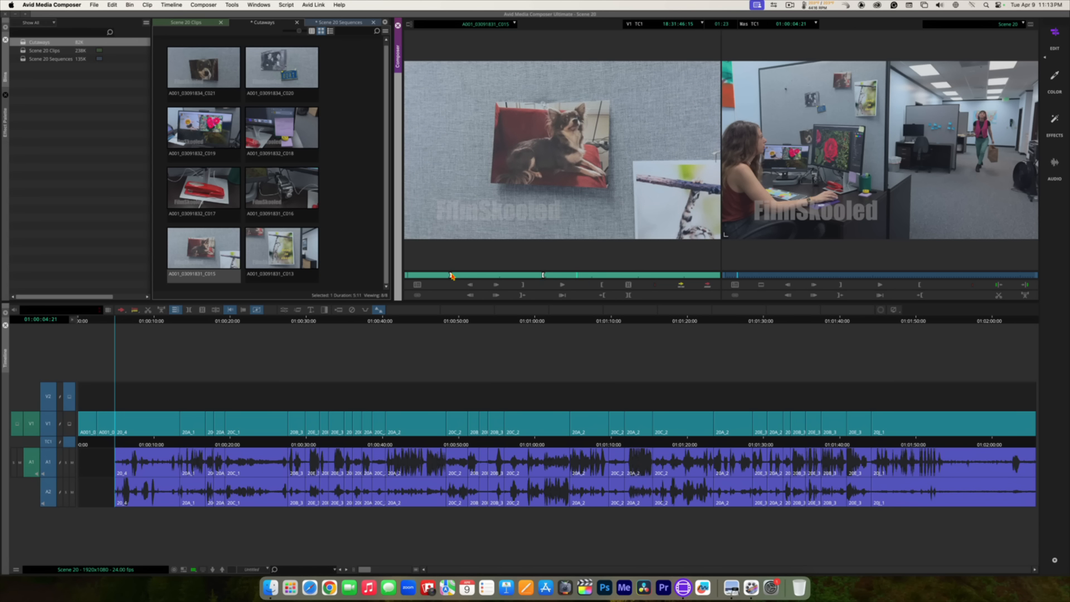
key(o)
Step: Disable record tracks A2 and A1 and splice the marked dog photo clip onto V1 at the start of clip 20_4
click(49, 491)
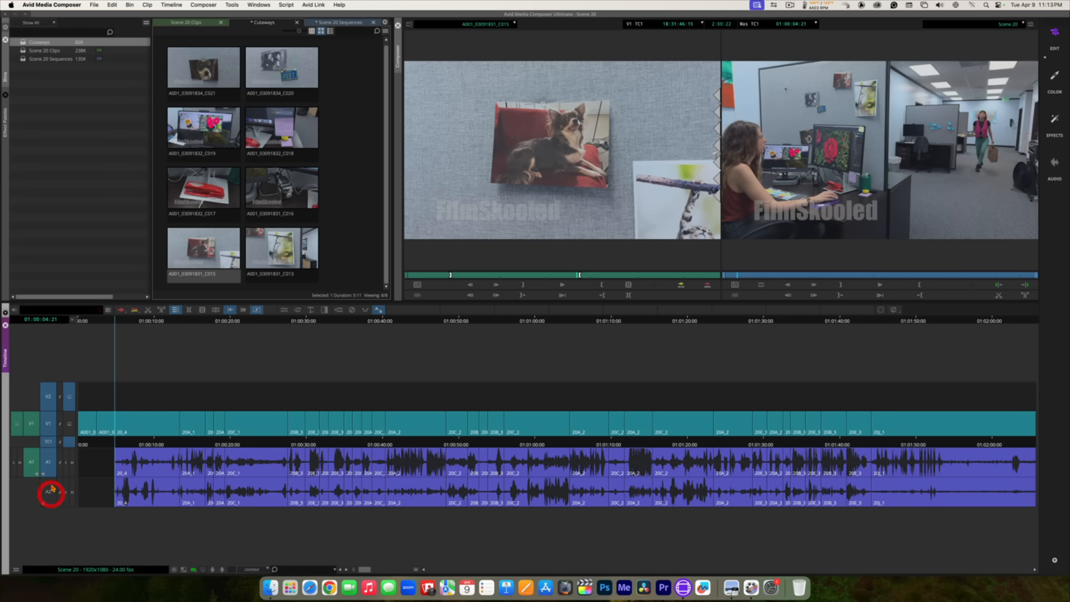
click(48, 462)
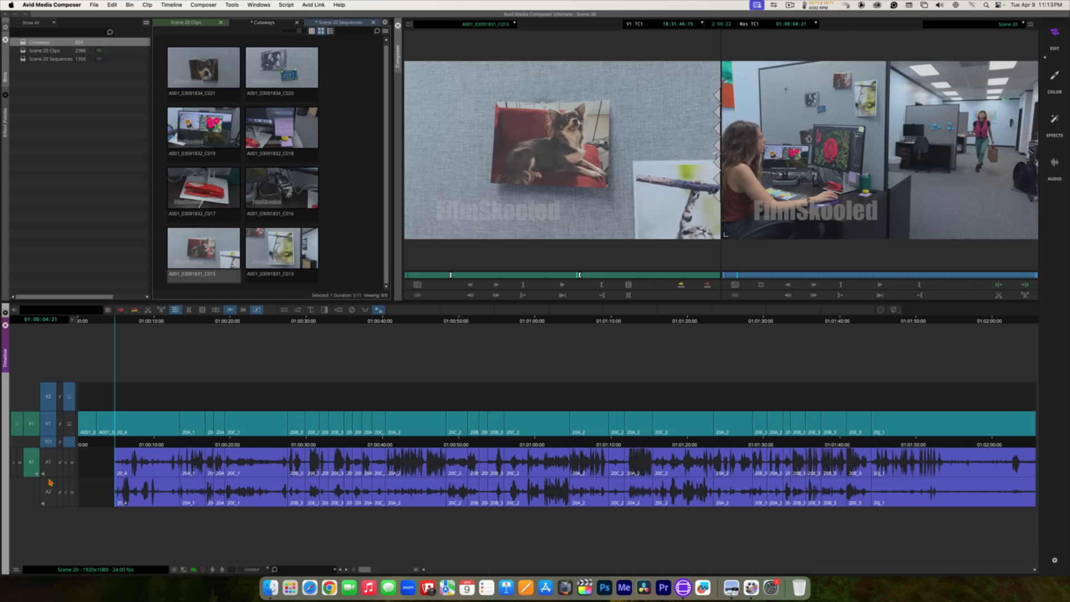
click(683, 285)
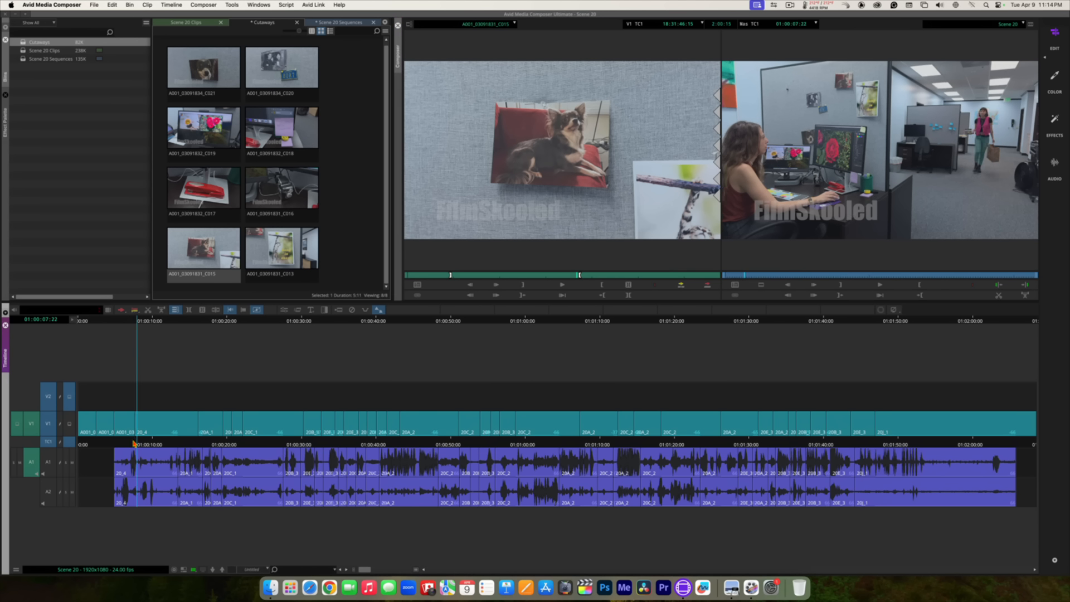
Step: Play the sequence from 01:00:04:11 to check audio sync, and undo the dog photo splice
click(113, 442)
click(111, 443)
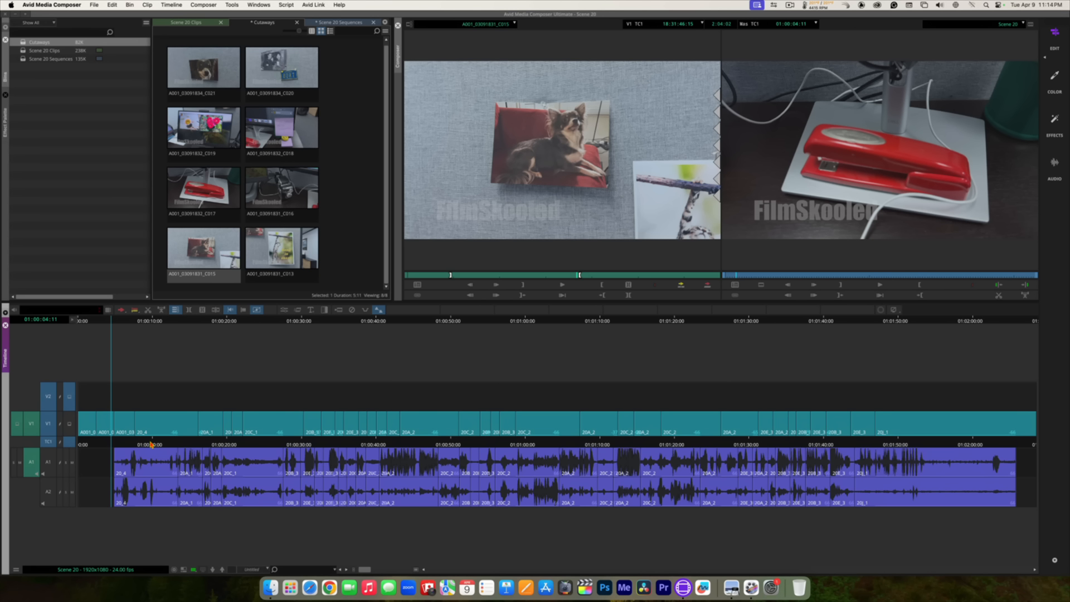
key(space)
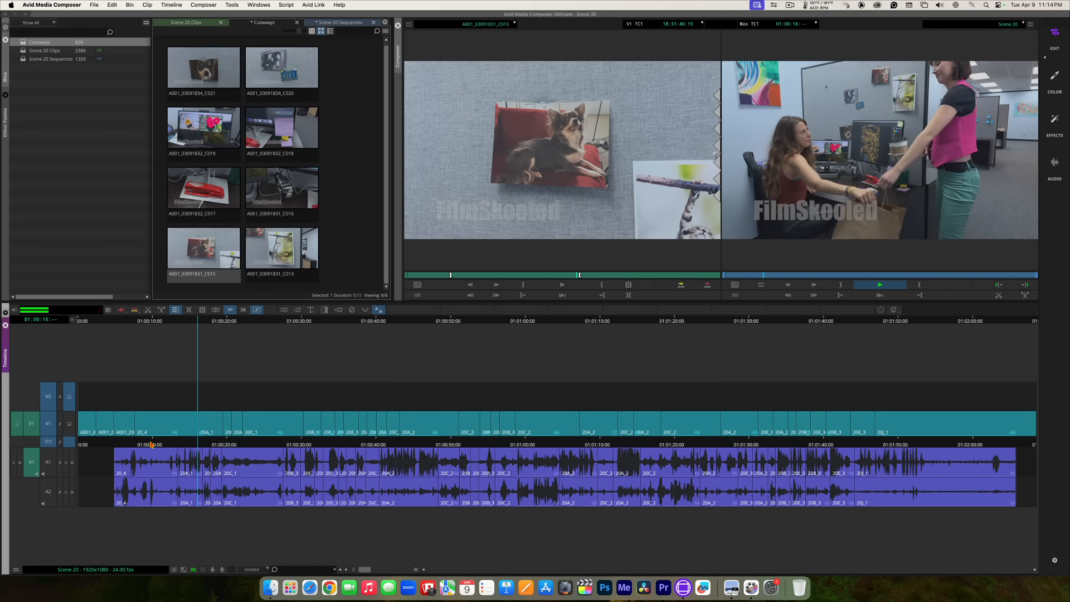
key(space)
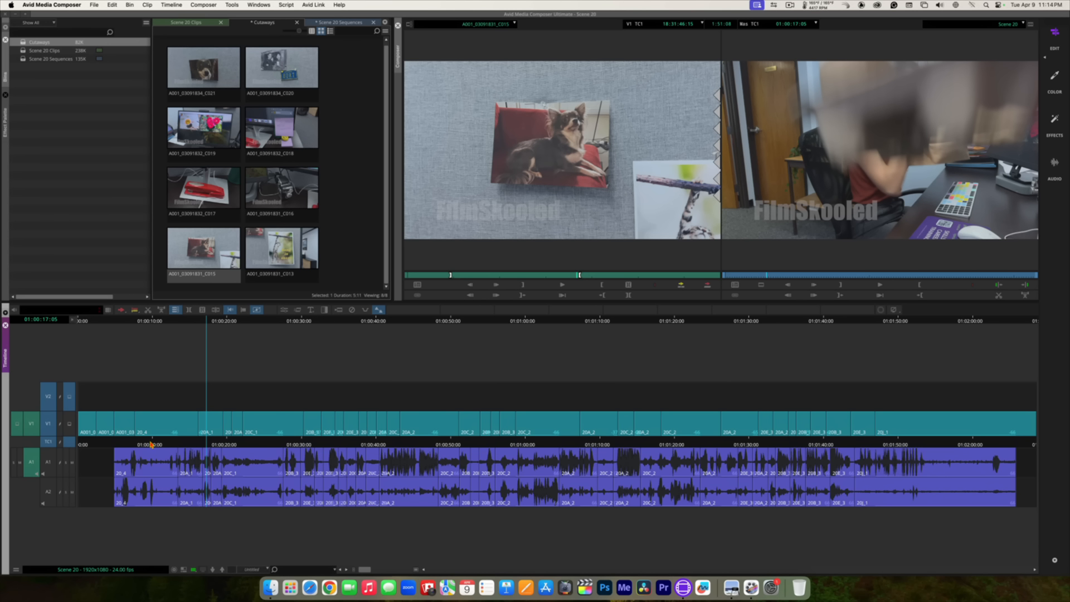
key(super+z)
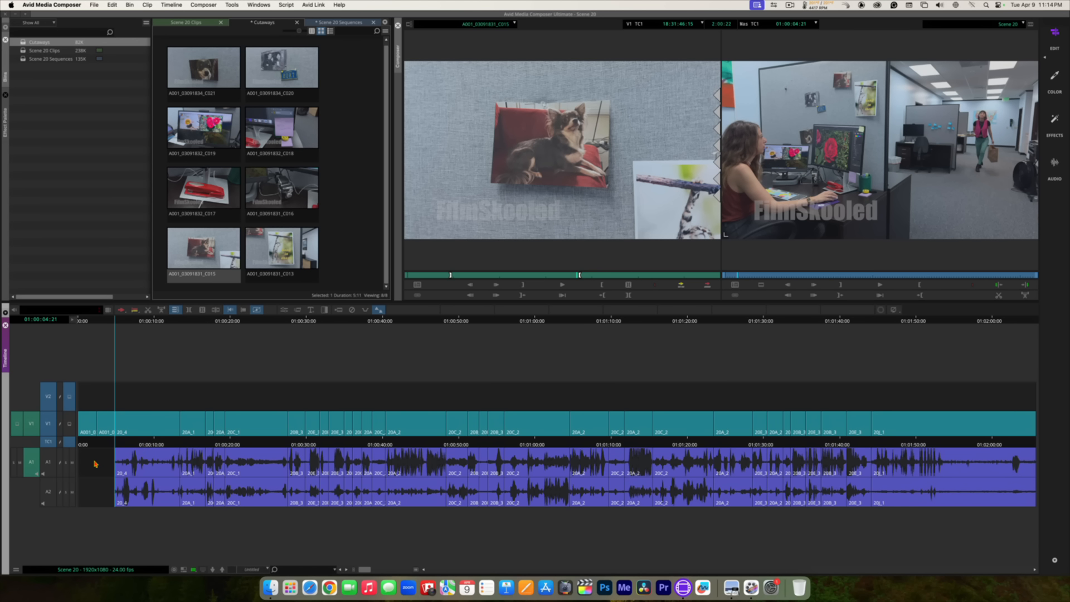
Step: Disable source track A1 and leave record tracks A1 and A2 enabled
click(48, 463)
click(50, 489)
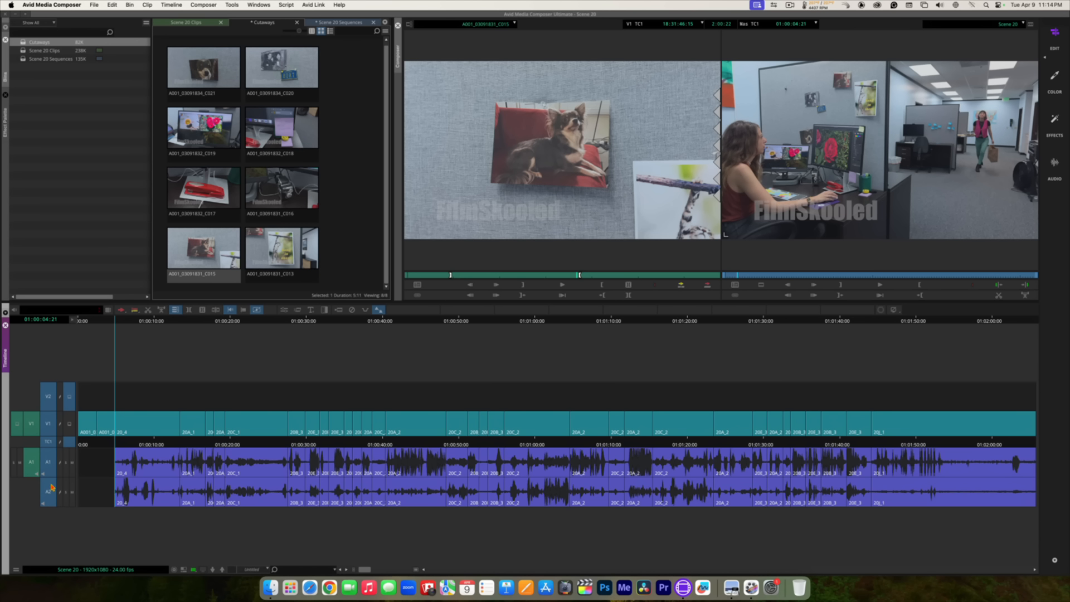
click(31, 464)
click(50, 485)
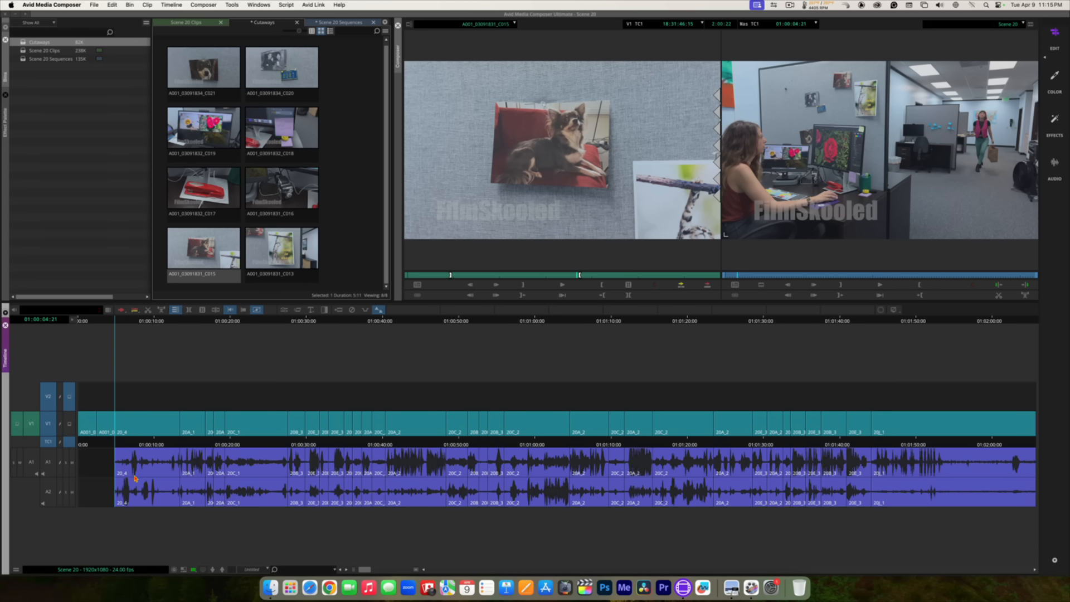
click(47, 485)
click(49, 468)
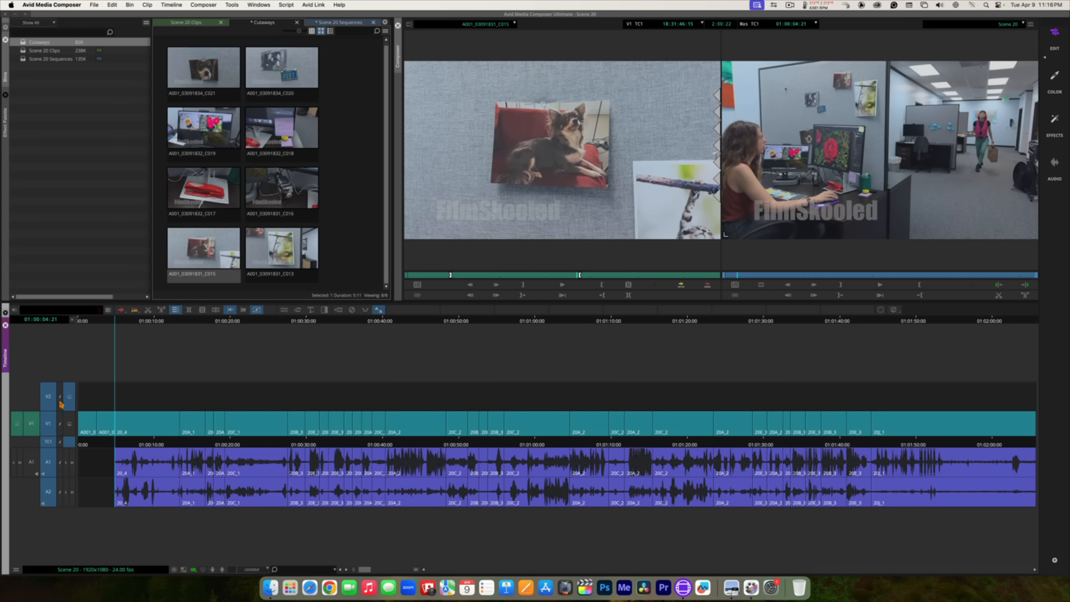
Step: Turn on the sync locks for tracks V2, V1, A1 and A2
click(60, 401)
click(60, 418)
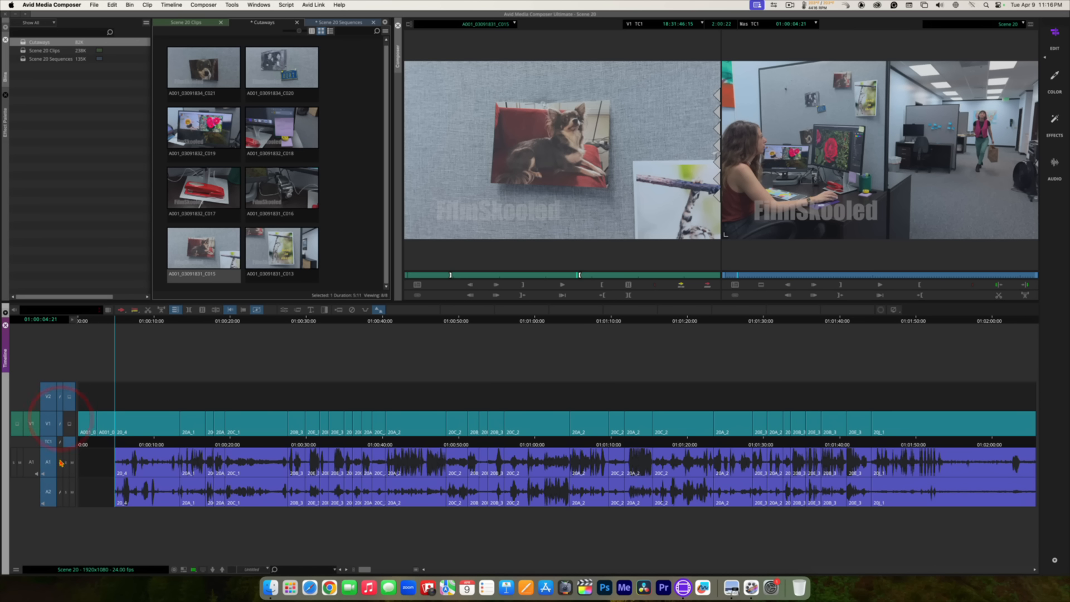
click(61, 462)
click(61, 491)
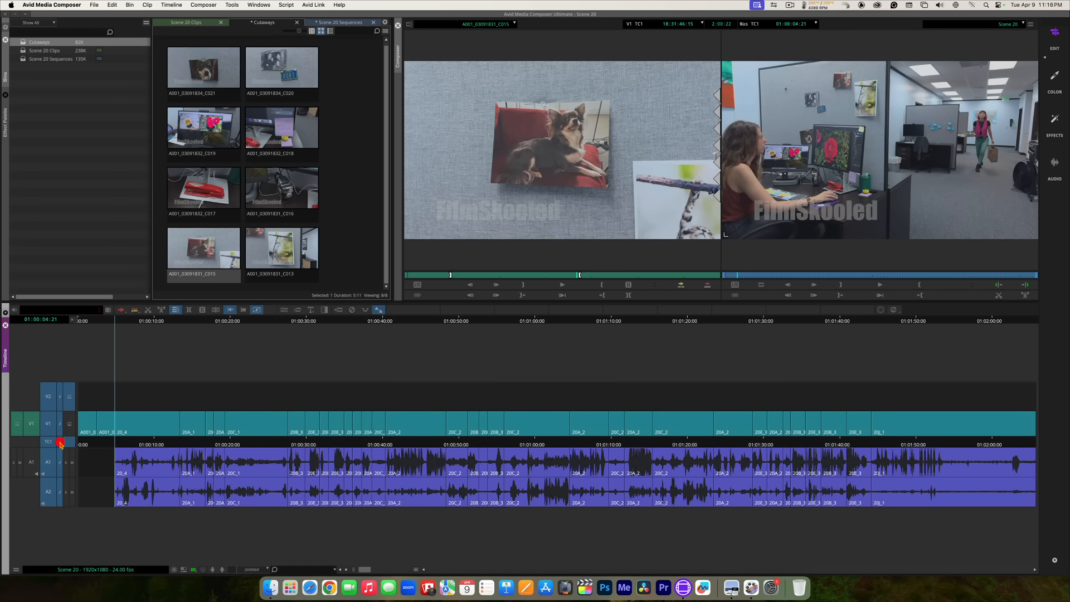
Step: Toggle the sync locks of all tracks off and on together through TC1, ending with every track locked
click(60, 443)
click(60, 443)
click(61, 443)
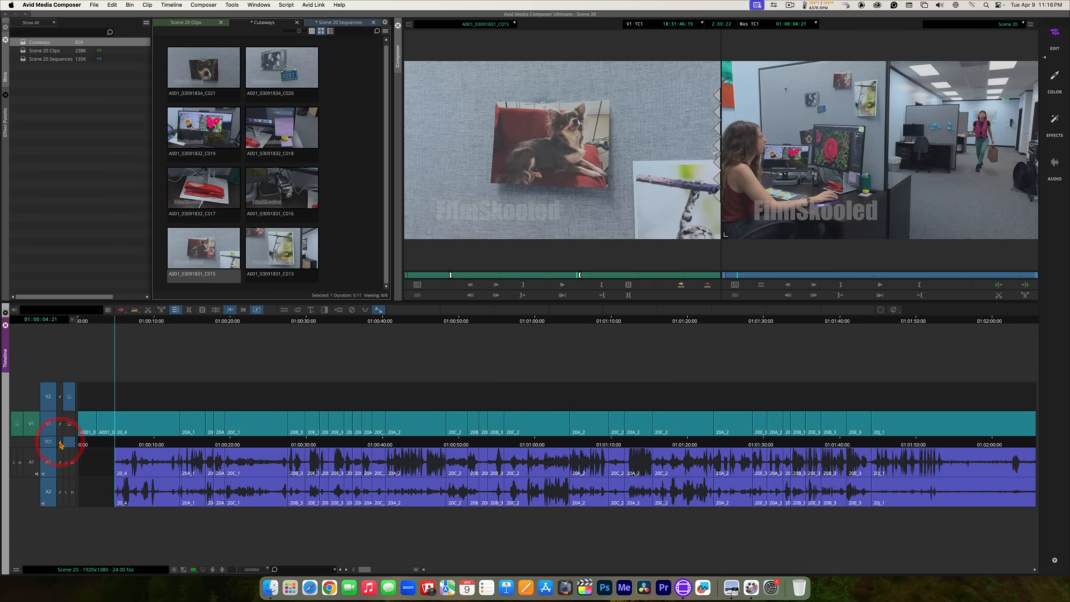
click(60, 444)
click(60, 443)
click(60, 444)
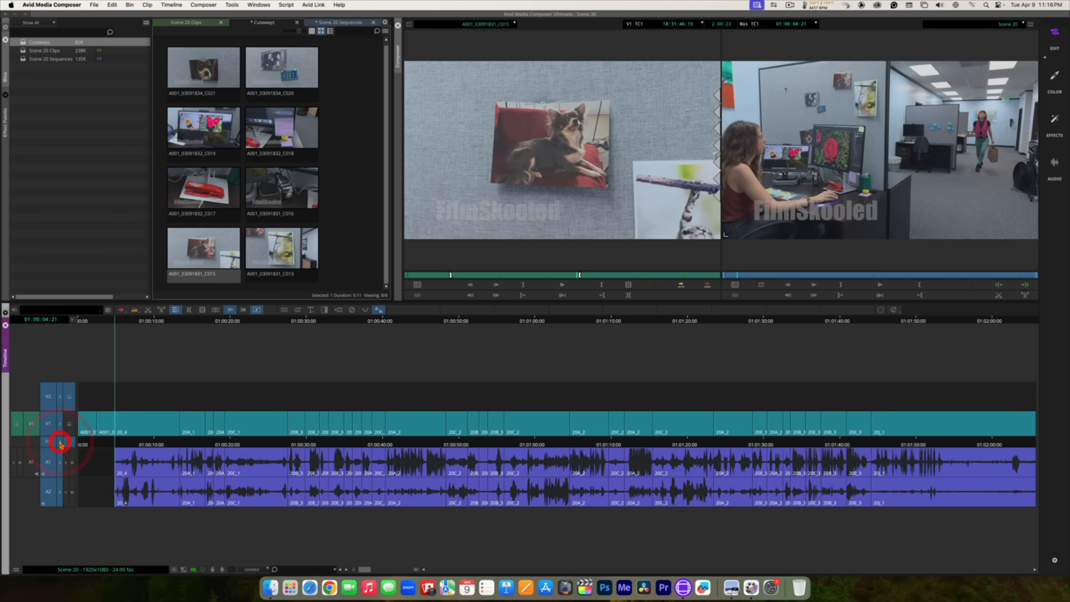
click(60, 443)
click(60, 443)
click(60, 443)
click(61, 443)
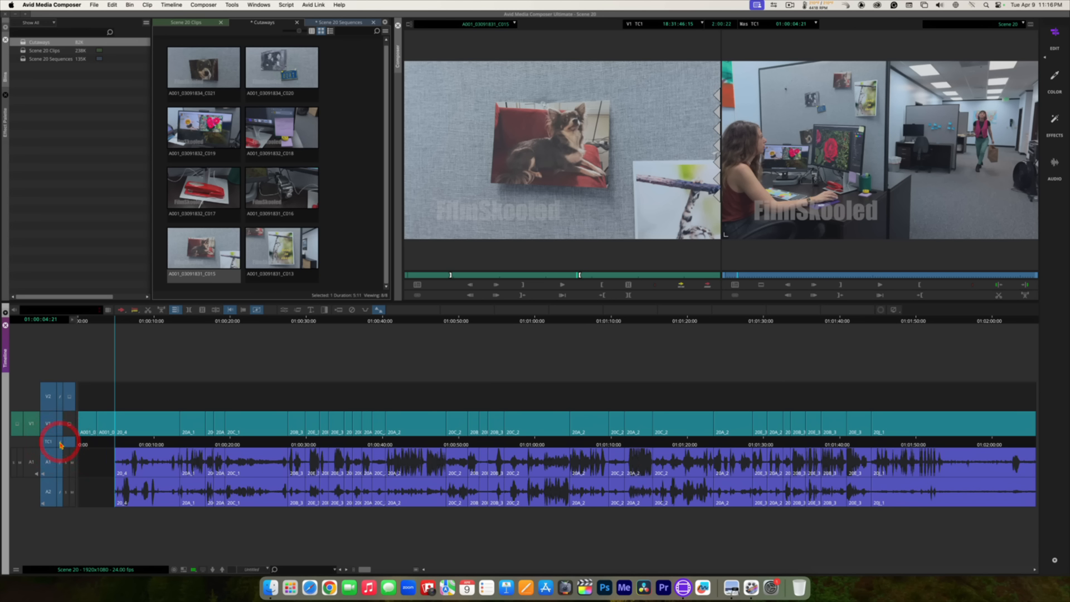
click(60, 443)
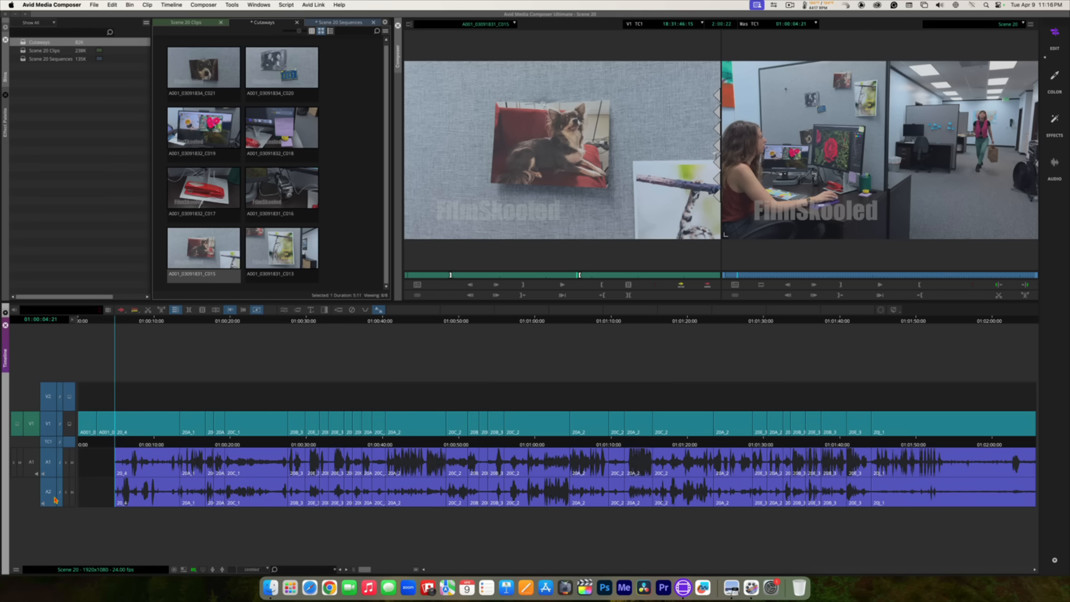
Step: Splice the marked dog photo clip's video onto V1 at the playhead with record tracks A1 and A2 disabled and sync locks on
click(53, 493)
click(50, 467)
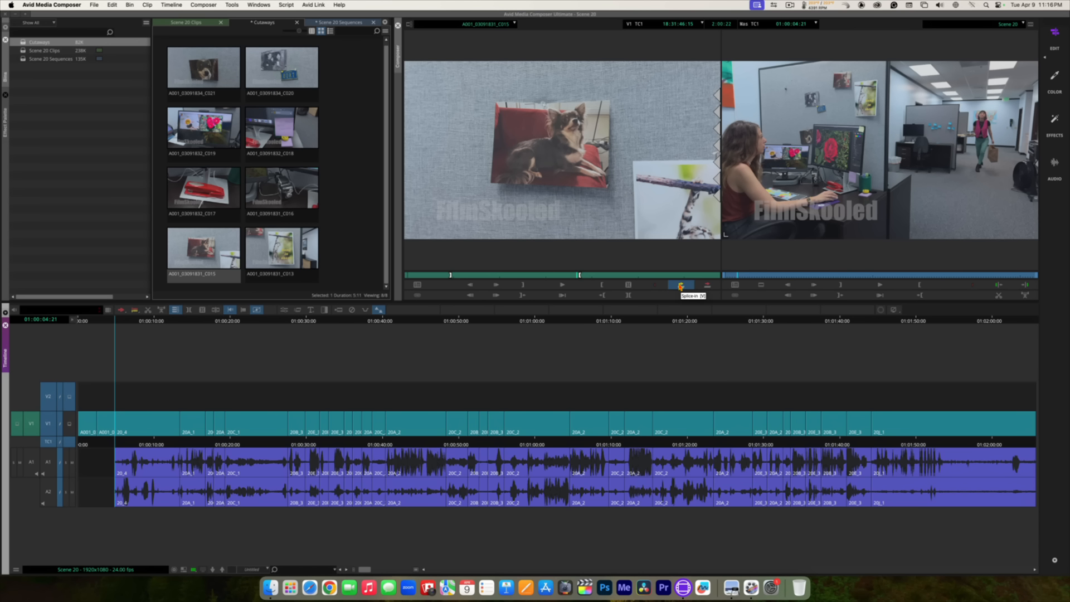
click(681, 286)
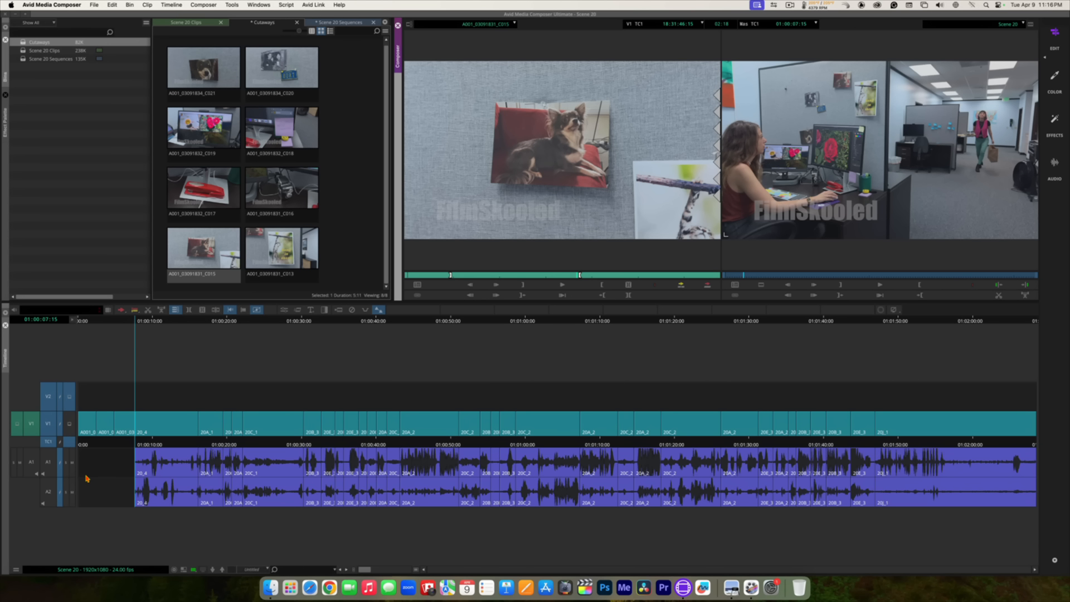
Step: Switch all sync locks off through TC1 and back on again
click(62, 443)
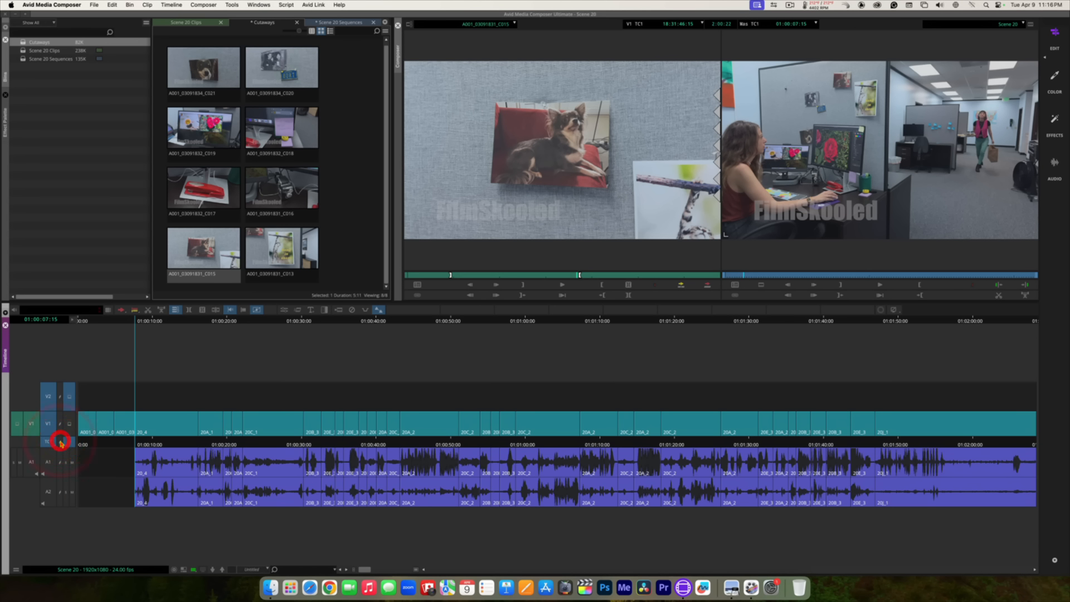
click(61, 444)
click(62, 444)
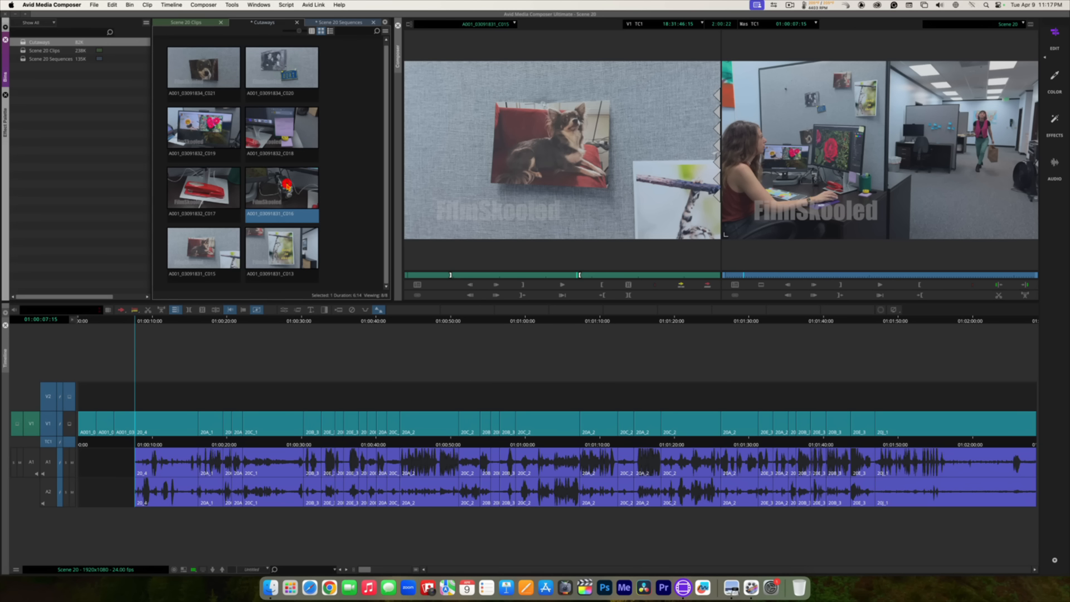
Step: Splice the video of camera clip A001_03091831_C016, marked from 18:31:57:14 to 18:31:59:16, onto V1 at 01:00:07:15
double_click(281, 188)
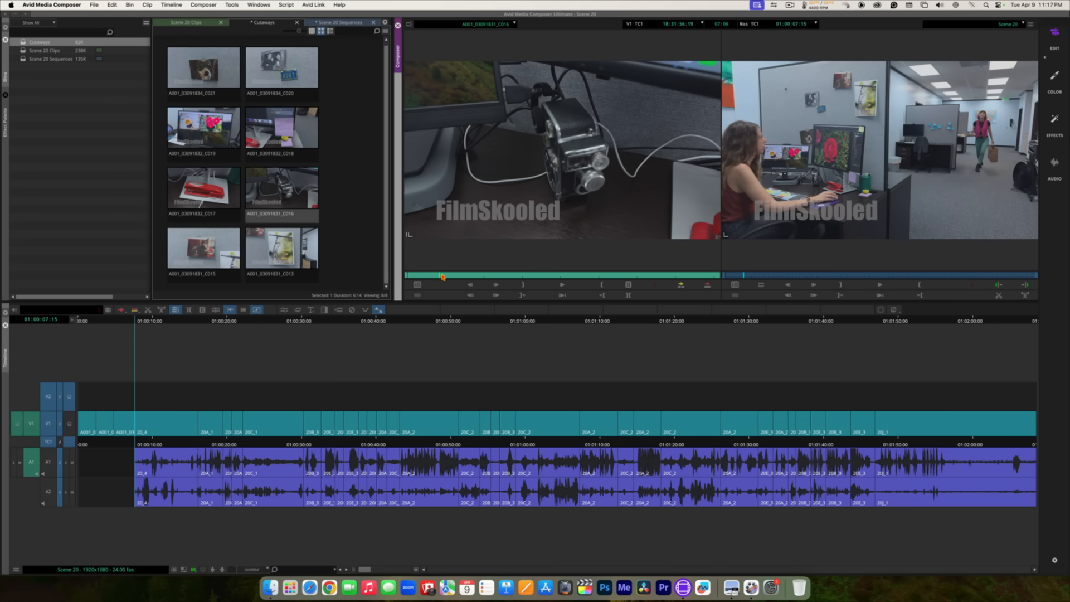
drag(442, 276, 469, 276)
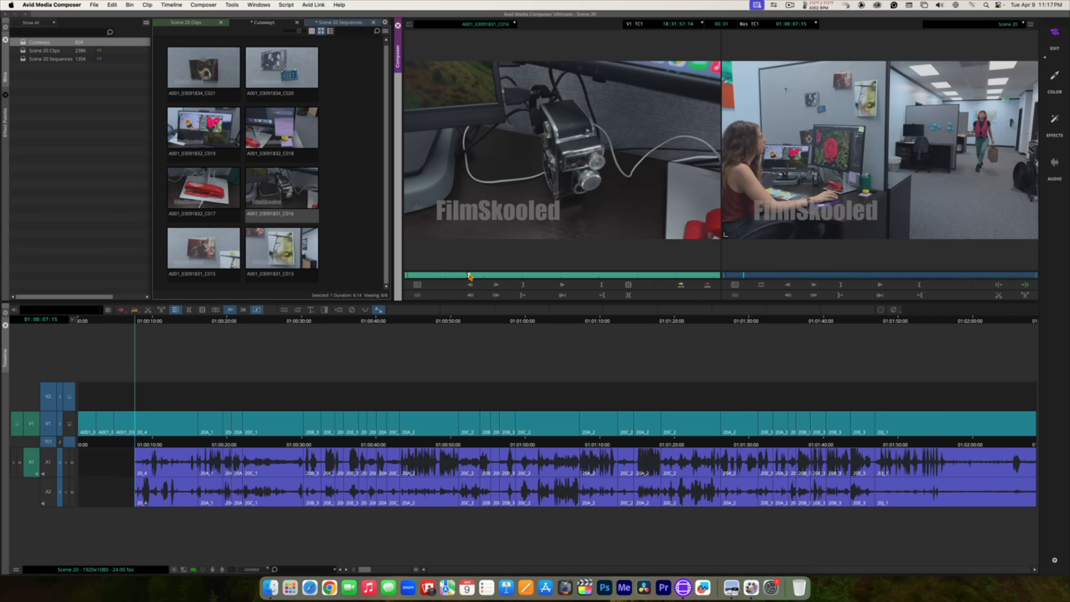
key(space)
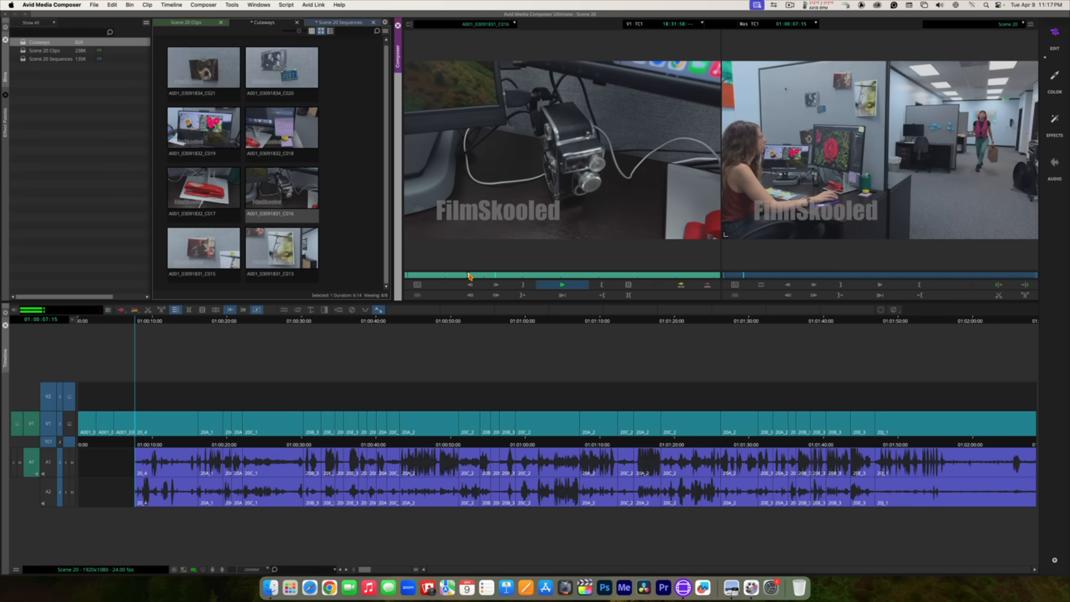
key(space)
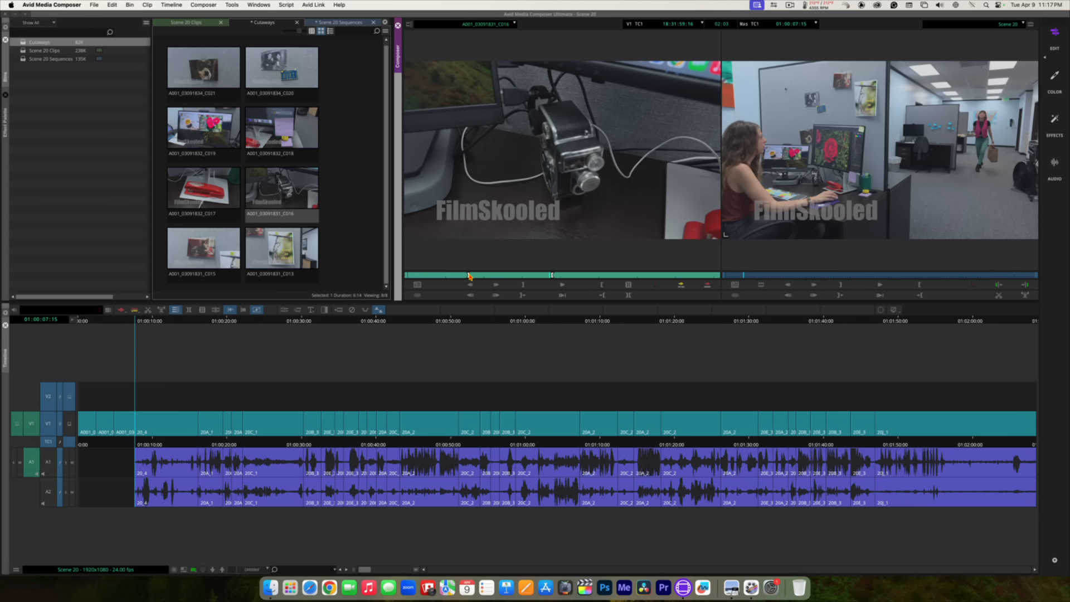
key(o)
click(680, 284)
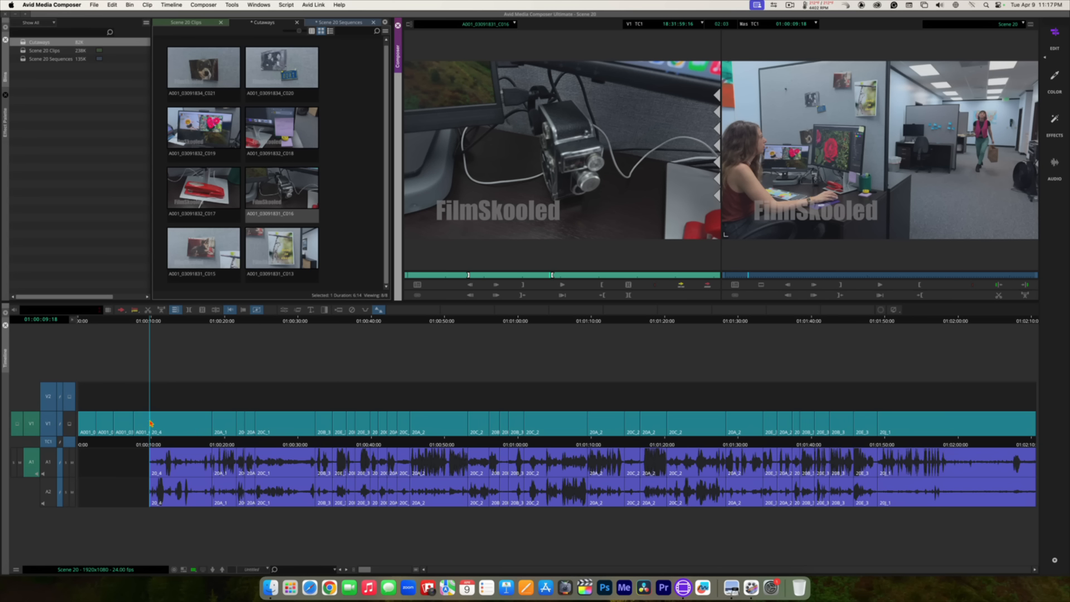
Step: Place the playhead at 01:00:14:05 inside clip 20_4, and mark sticky note clip A001_03091832_C018 from 18:32:25:11 to 18:32:27:21
drag(170, 421, 182, 419)
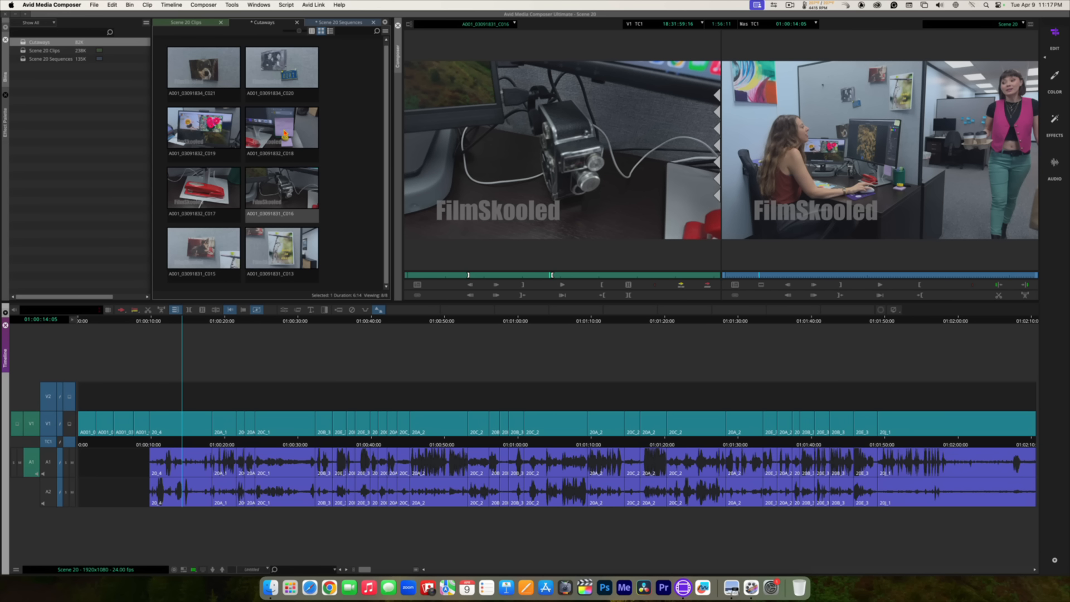
double_click(284, 127)
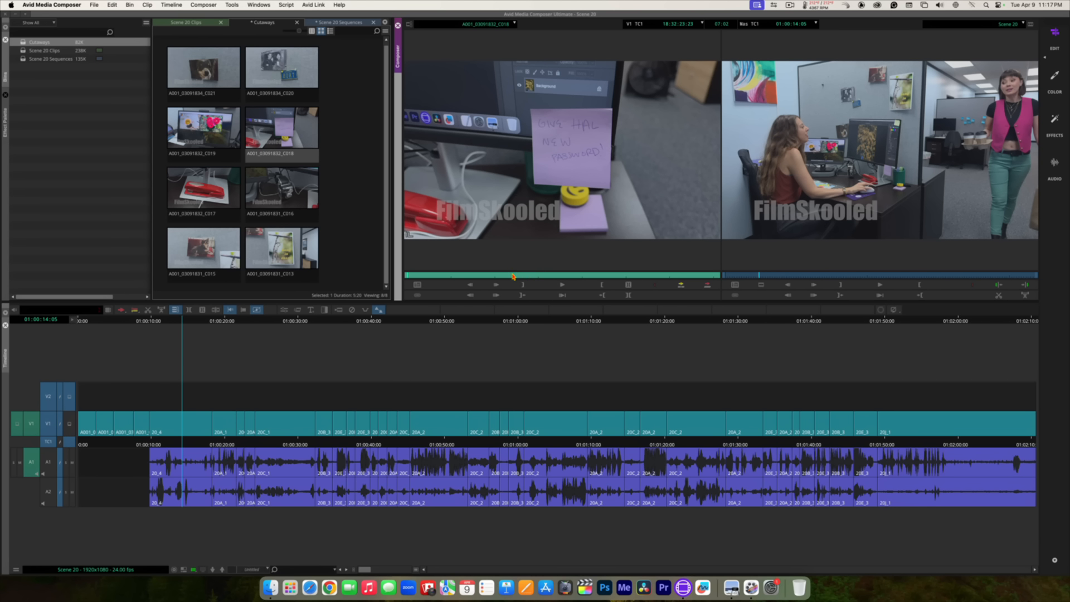
click(473, 276)
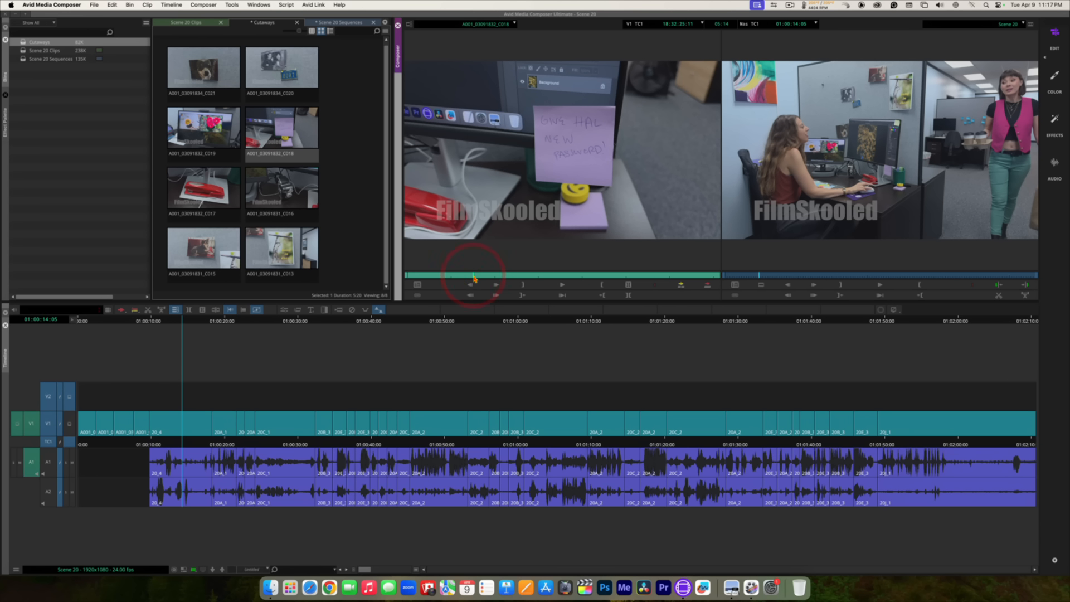
key(space)
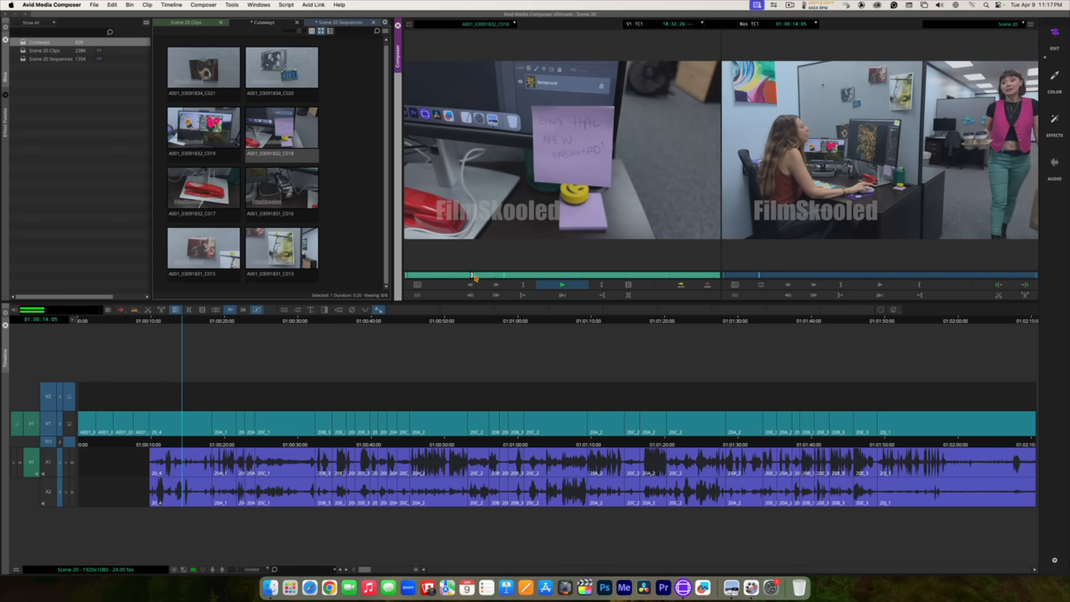
key(space)
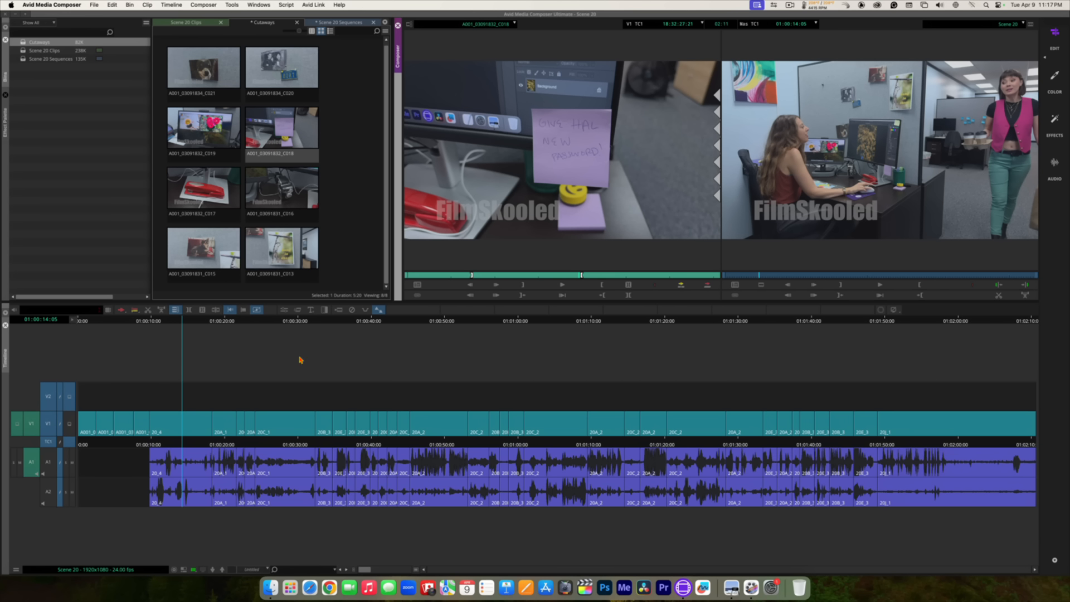
Step: Try splicing the marked sticky note clip's video into clip 20_4 on V1, and undo it after playing across the edit
click(681, 285)
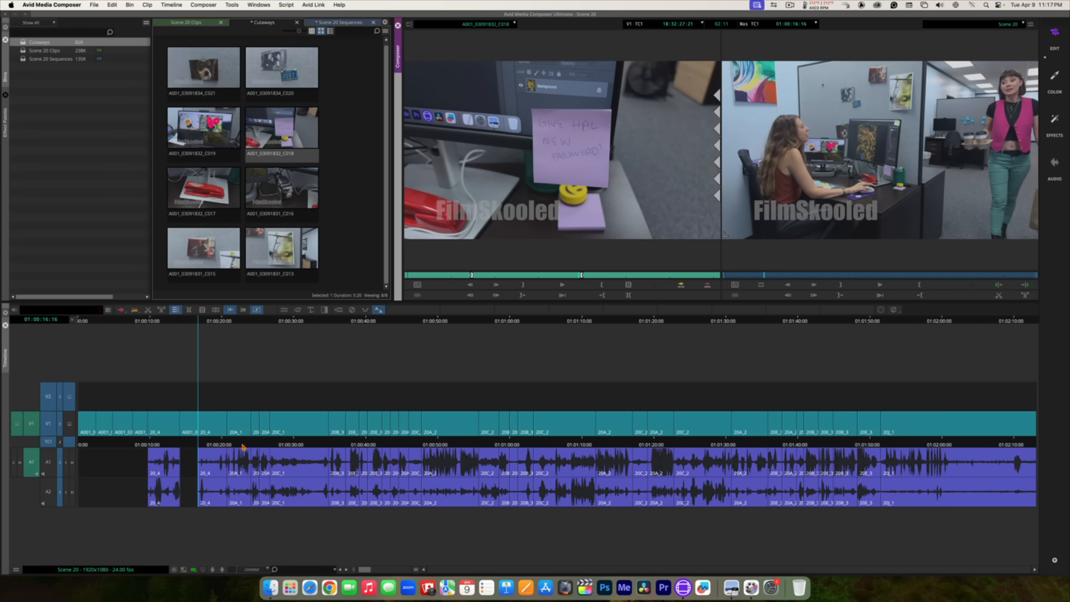
drag(194, 444, 153, 440)
key(space)
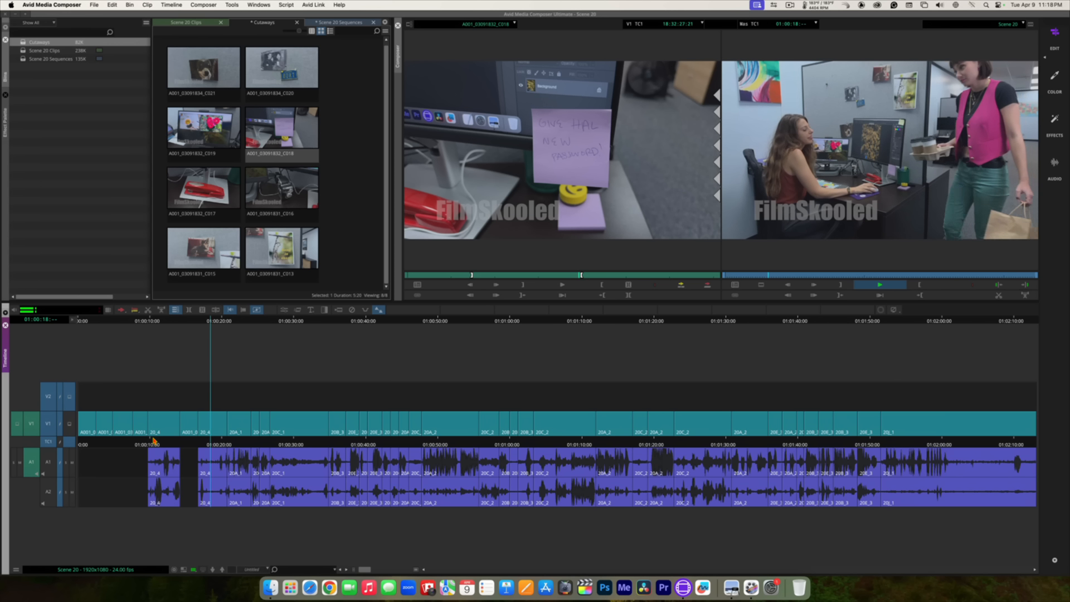
key(space)
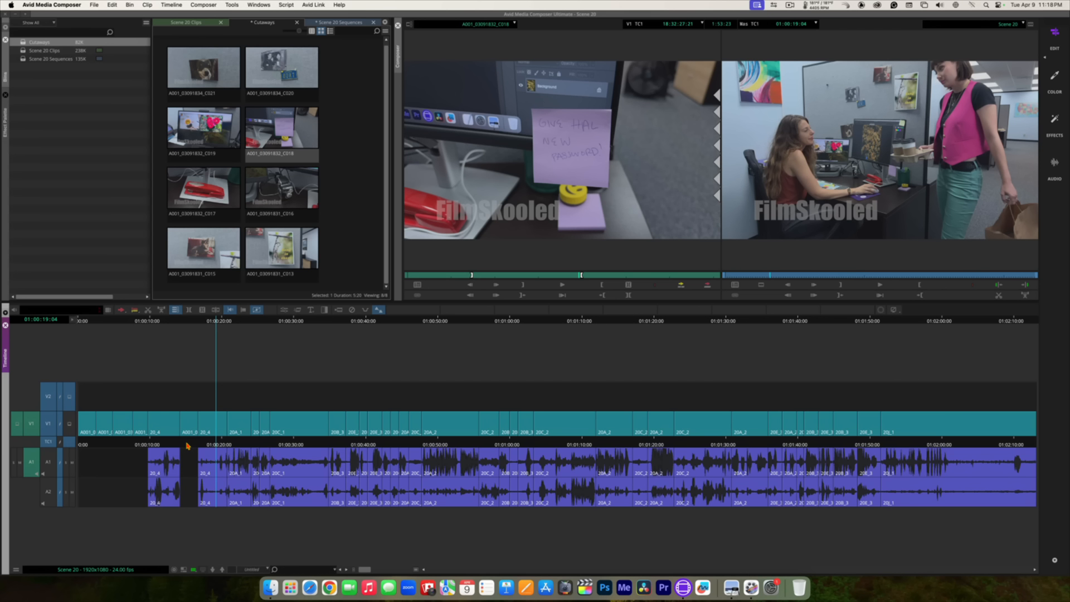
key(super+z)
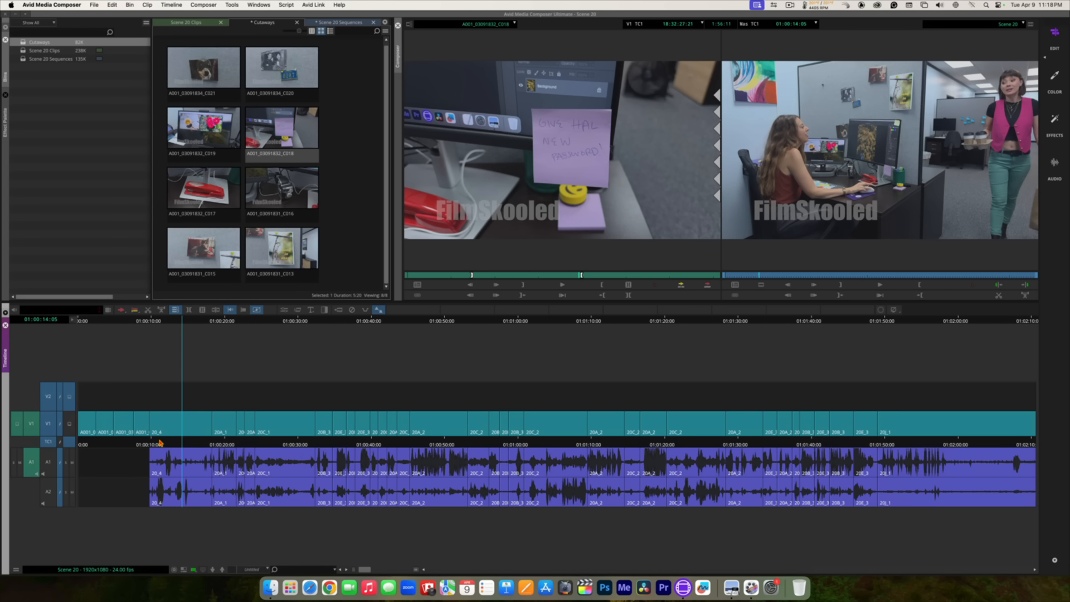
Step: Place the playhead at 01:00:09:18, the start of clip 20_4, and mark clip 20F_3 from 18:57:10:04 to 18:57:13:10
click(155, 439)
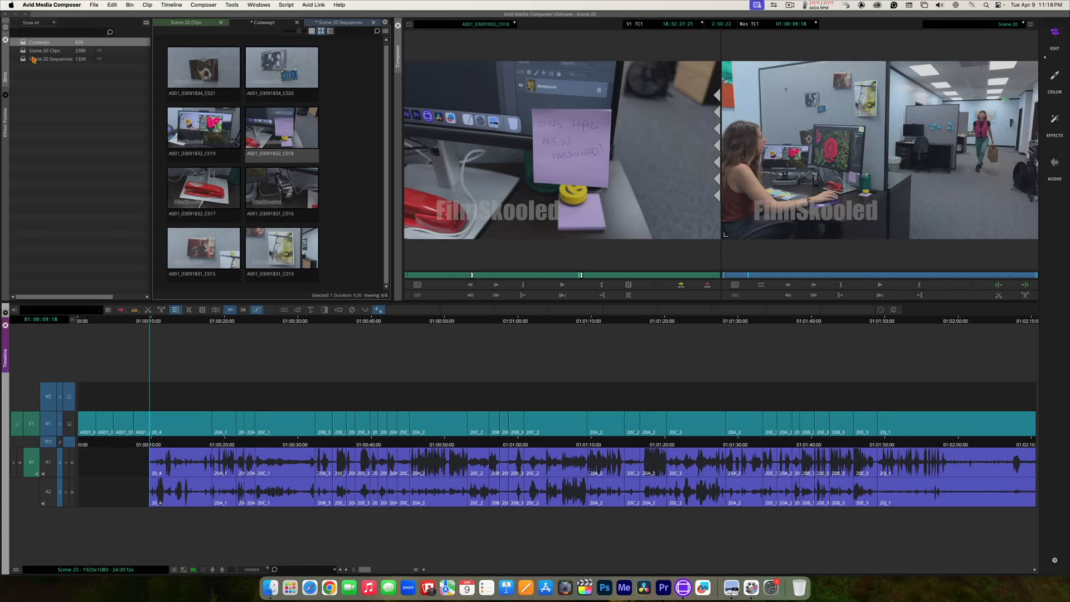
click(187, 23)
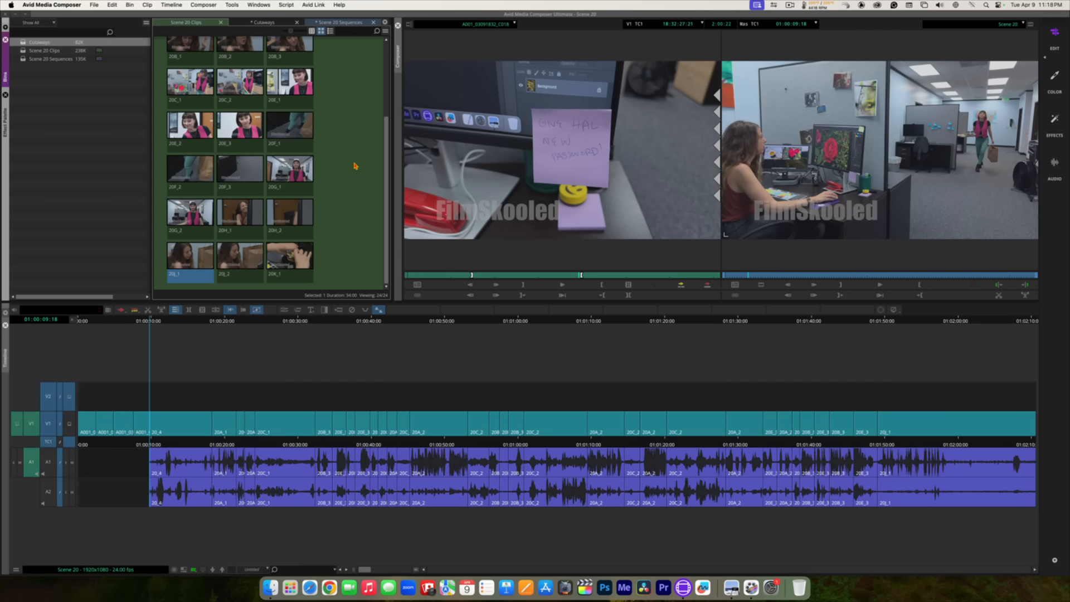
double_click(237, 170)
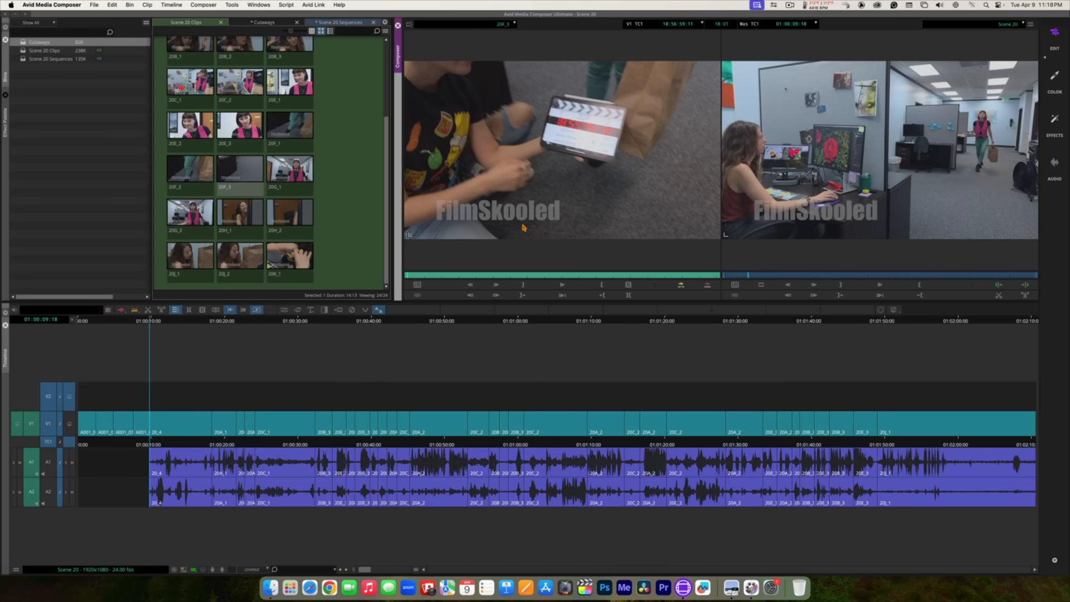
click(564, 285)
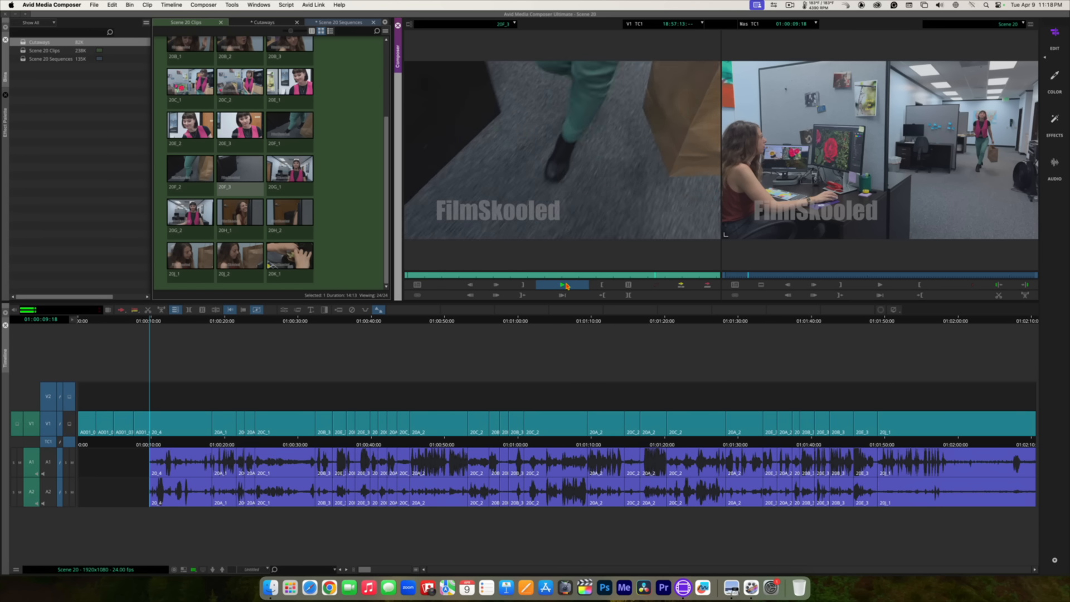
click(565, 285)
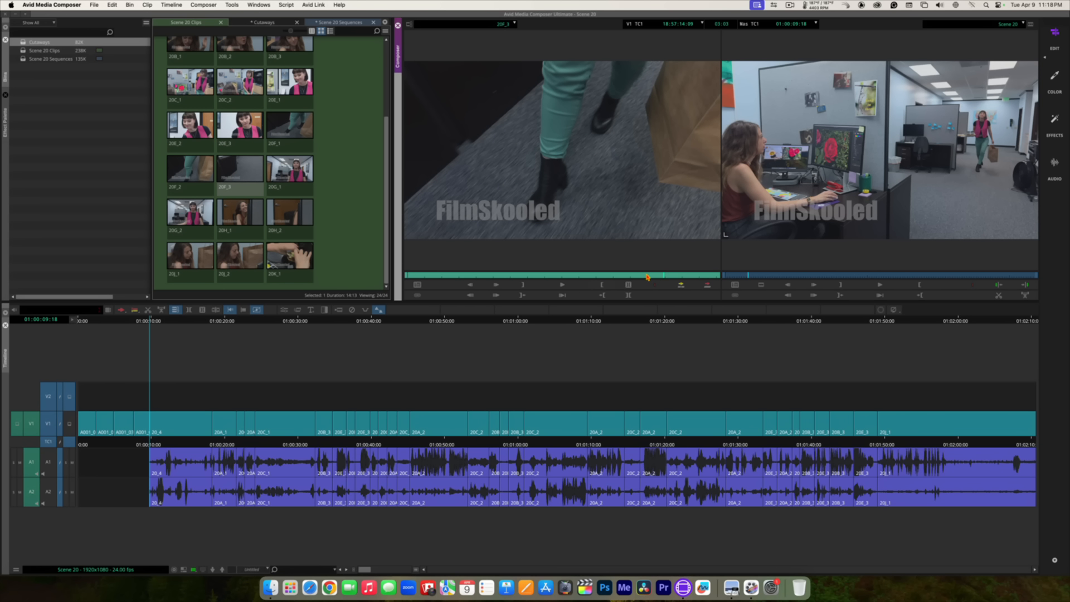
drag(647, 276, 593, 274)
click(592, 274)
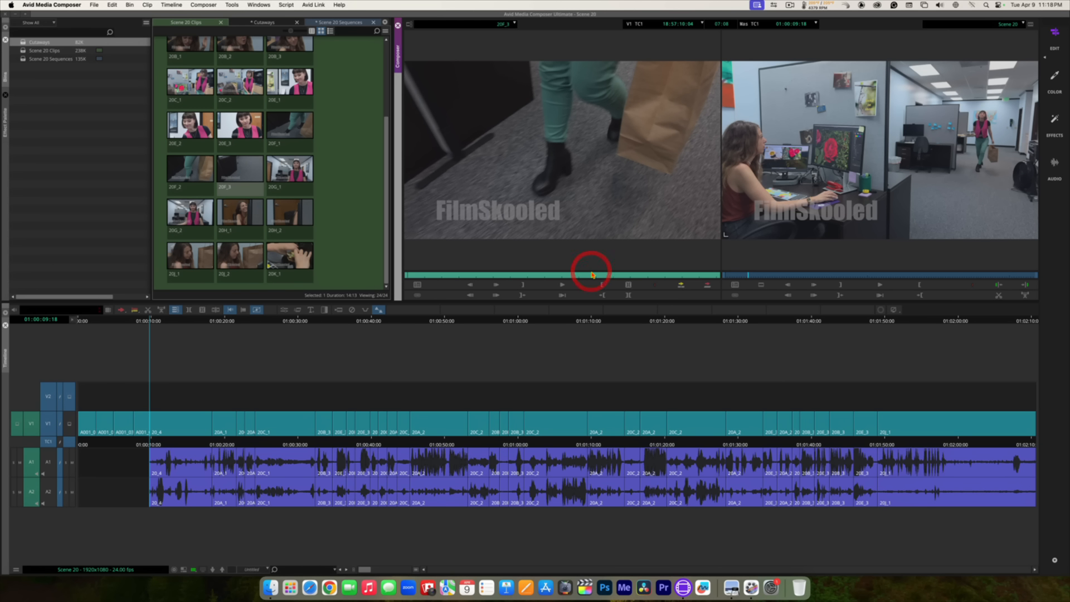
key(space)
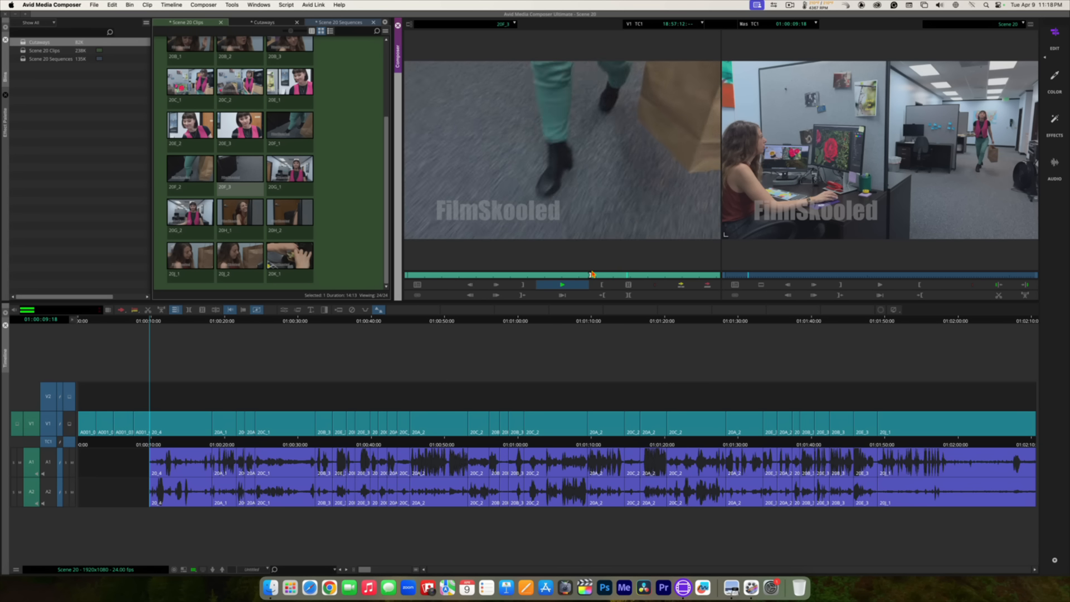
key(o)
key(space)
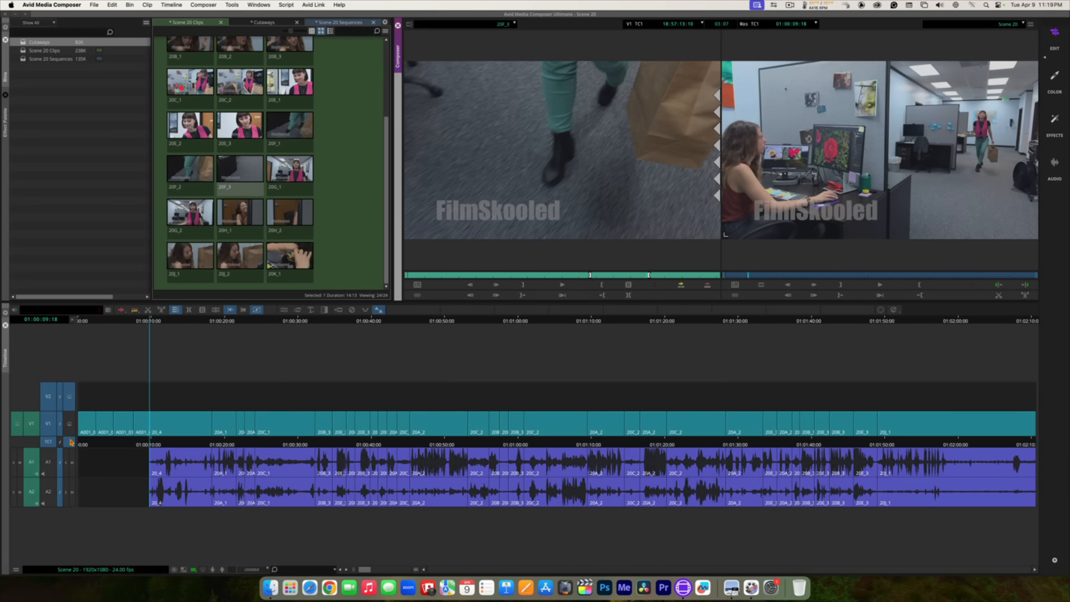
Step: Enable record tracks A1 and A2 and splice the marked 20F_3 picture and sound in before clip 20_4
click(53, 463)
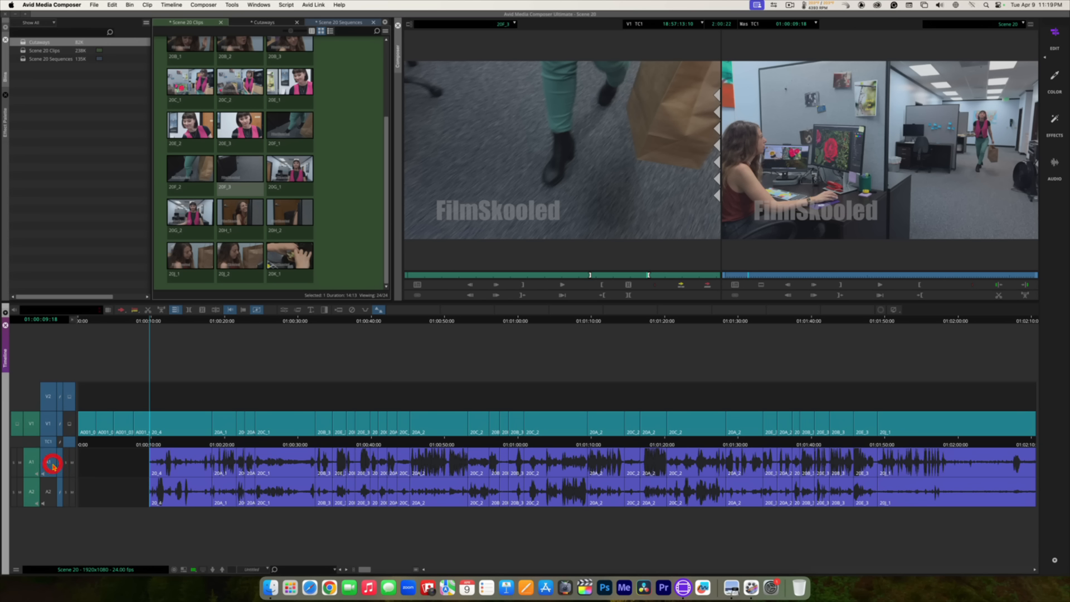
click(52, 489)
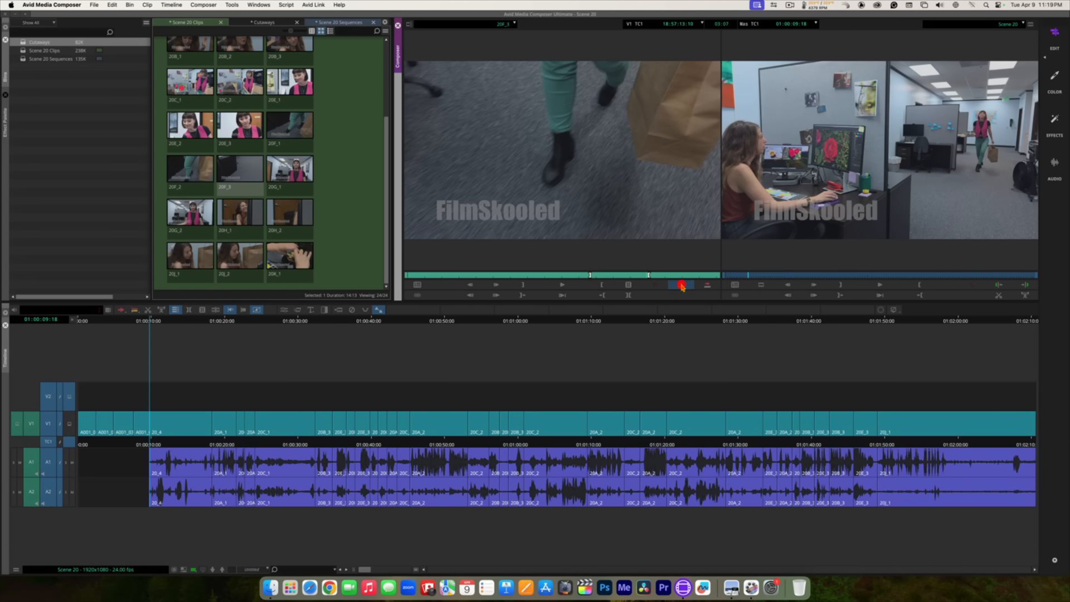
click(681, 286)
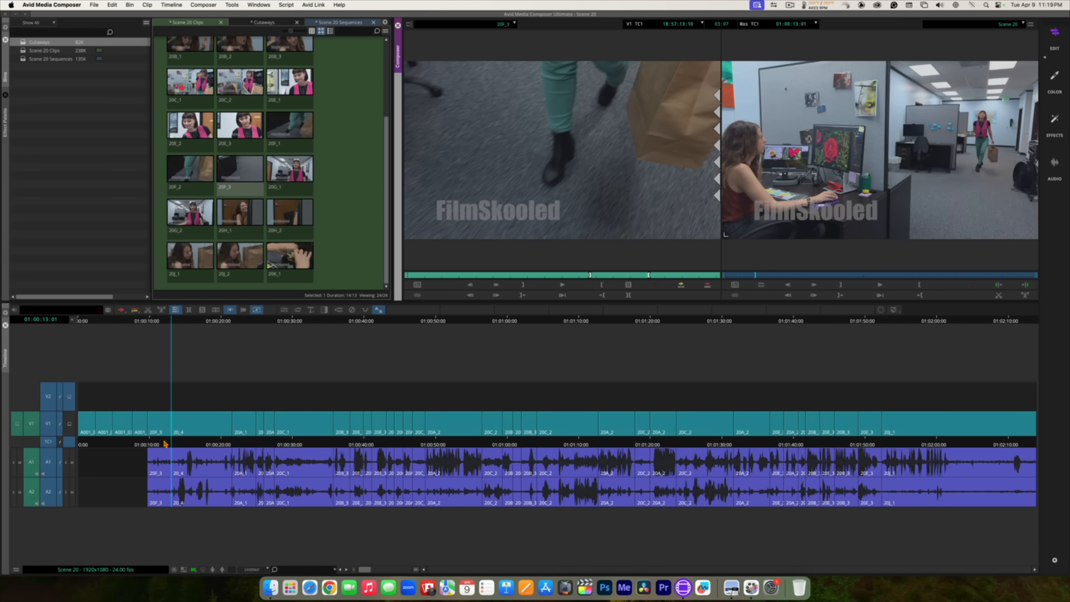
Step: Play the sequence from its start through the opening cutaways, the walking feet shot and clip 20_4
drag(165, 441, 43, 441)
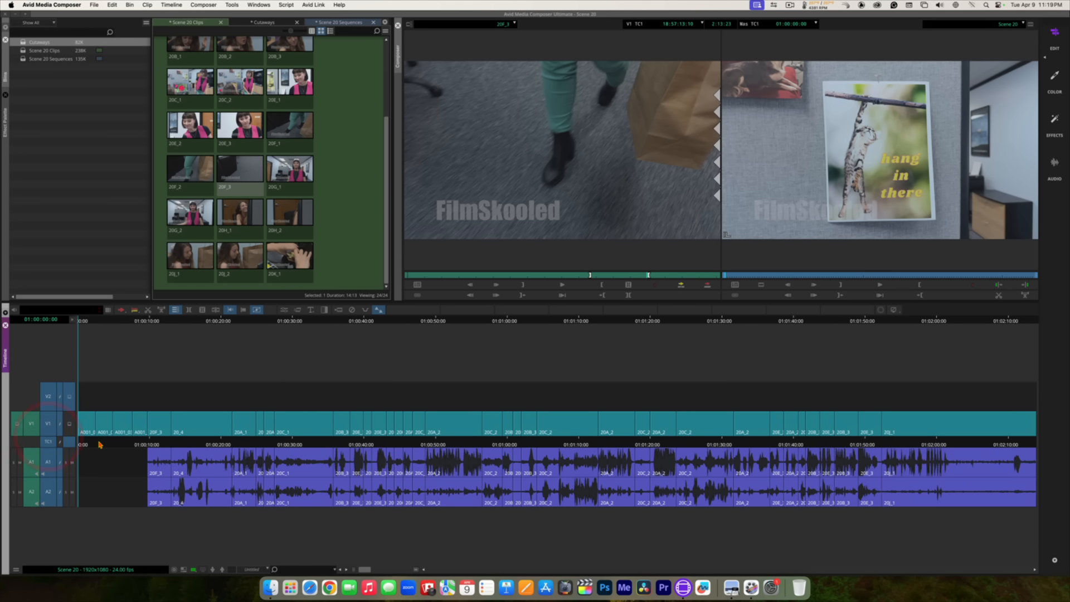
key(space)
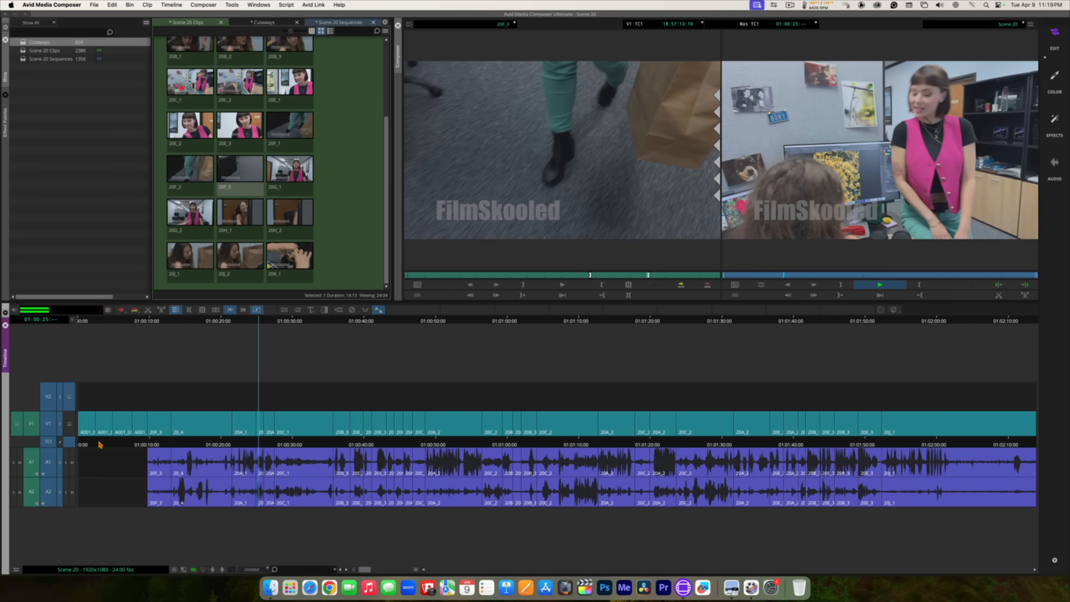
key(space)
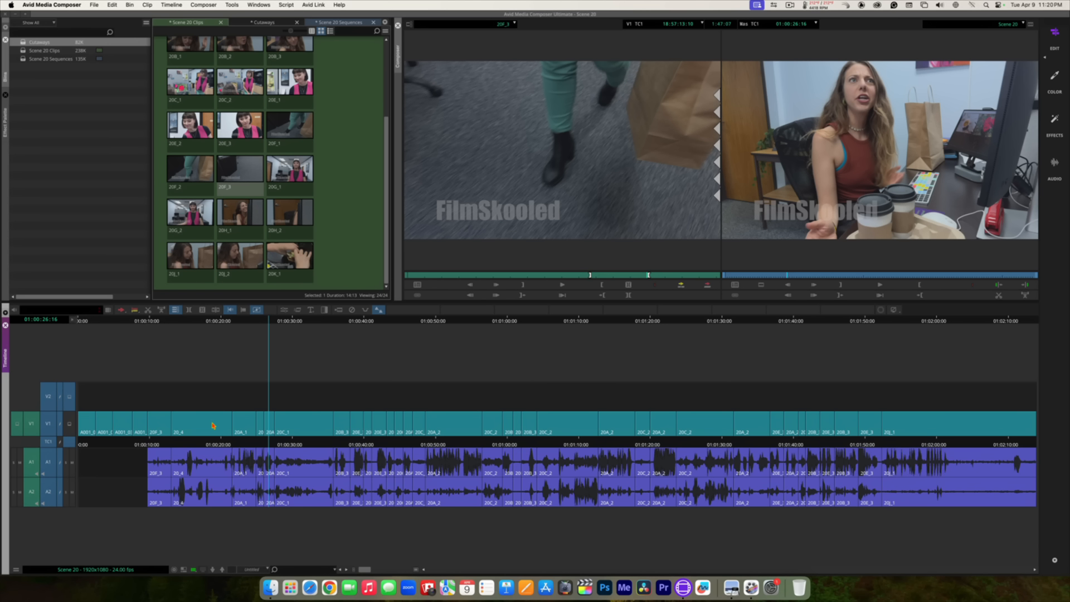
Step: Load clip 20G_2 into the source monitor, review it, and mark only an out point at 18:59:34:06
click(388, 164)
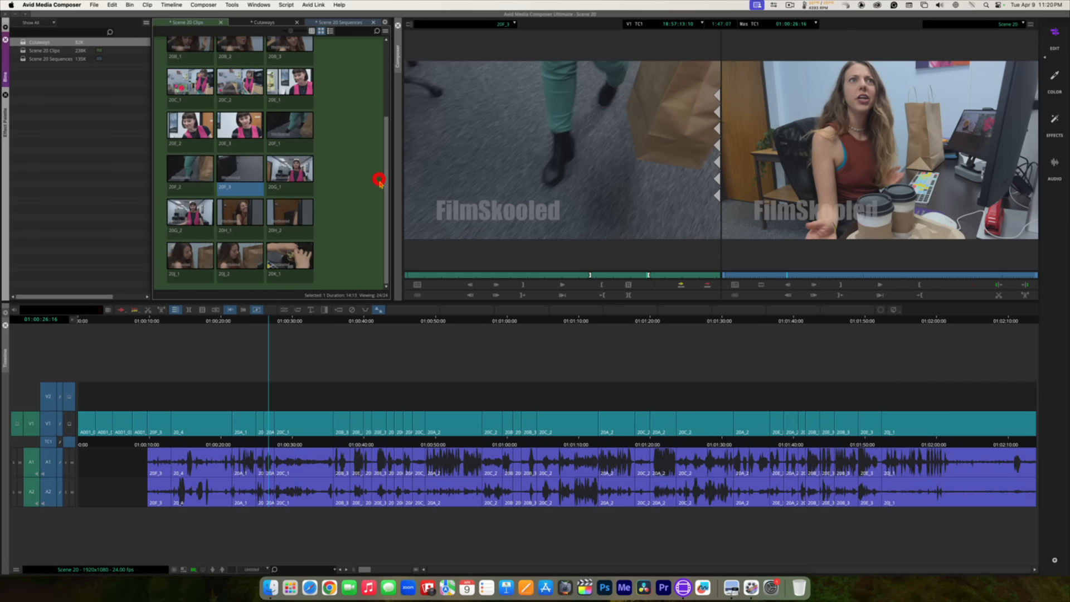
double_click(185, 217)
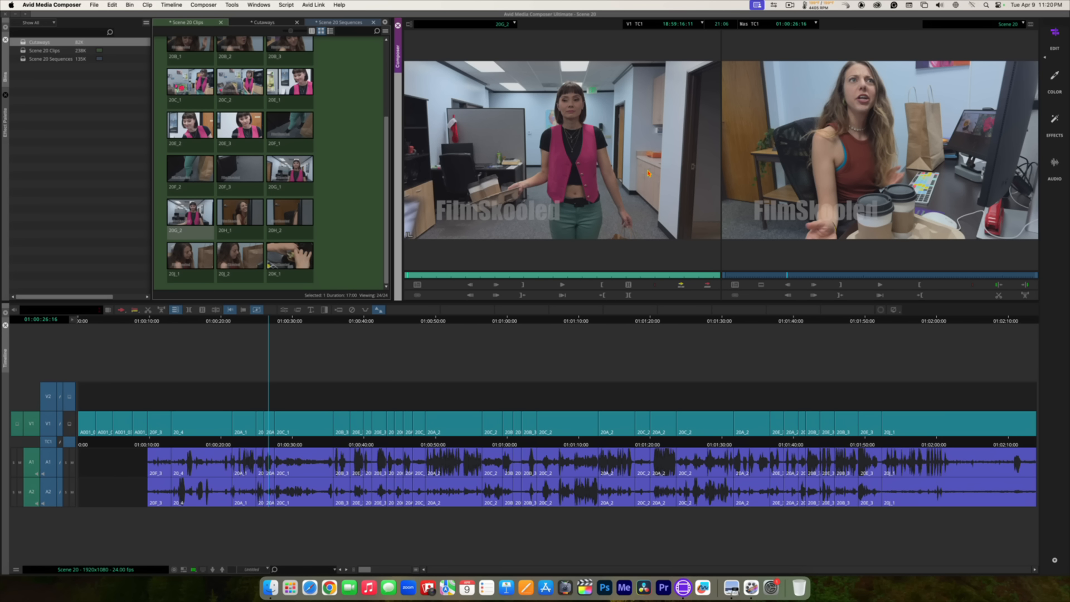
click(561, 286)
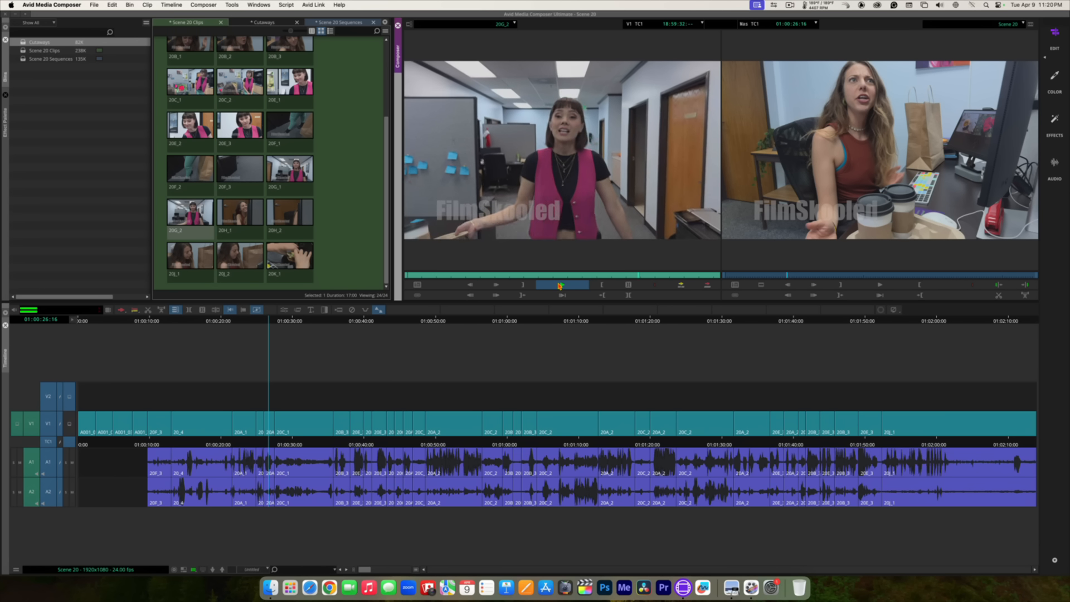
click(560, 286)
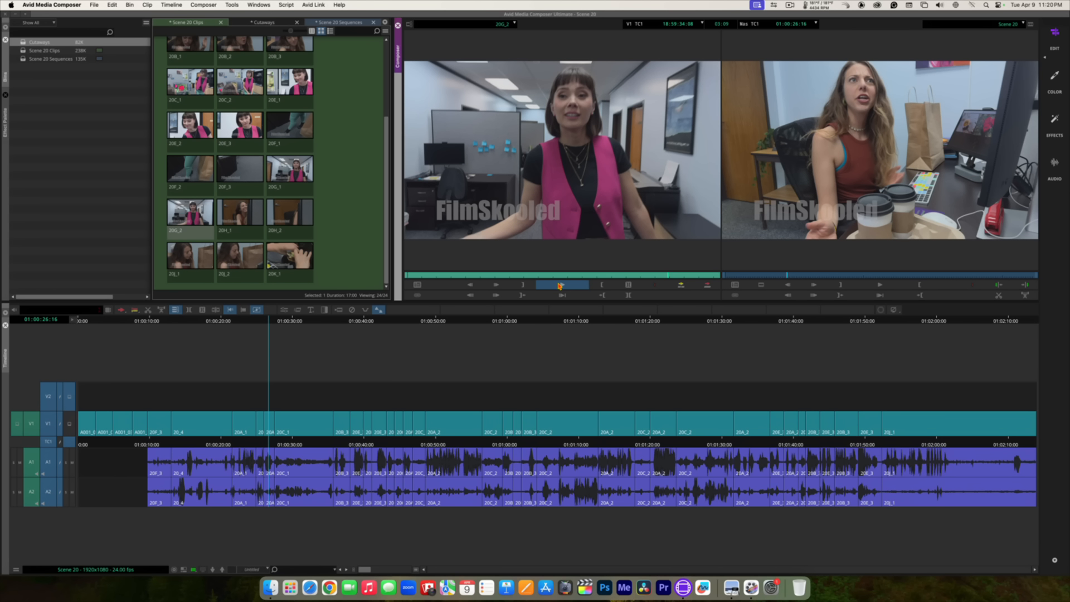
drag(668, 278, 660, 278)
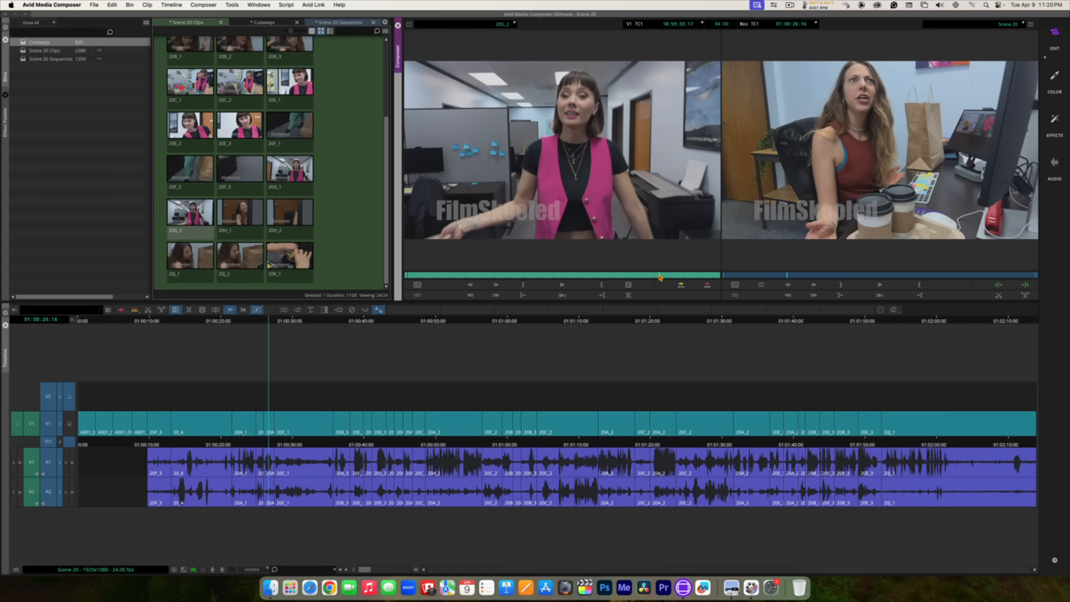
drag(660, 277, 644, 275)
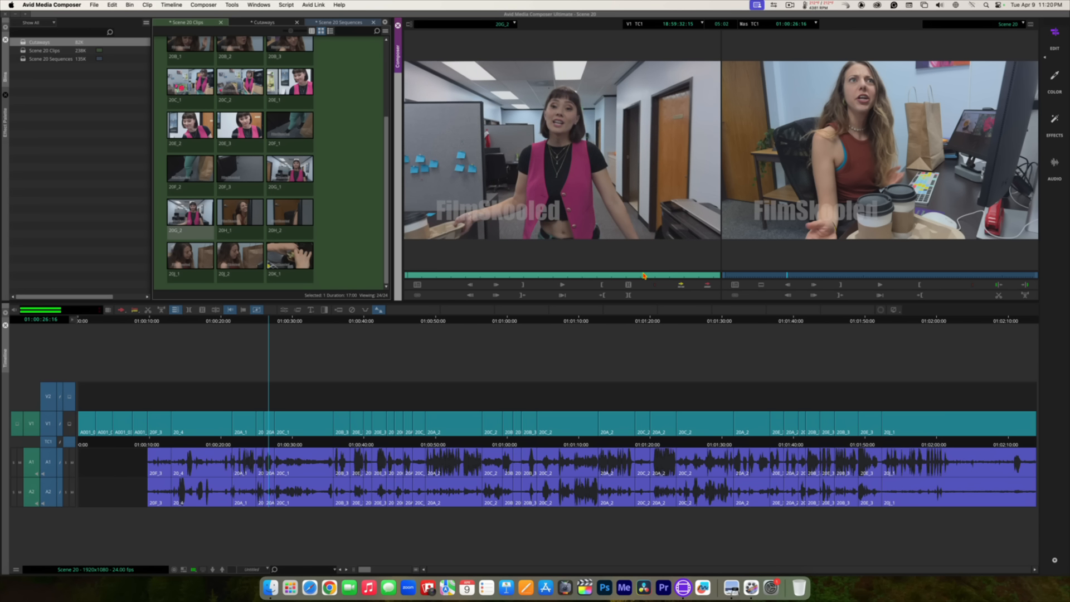
key(space)
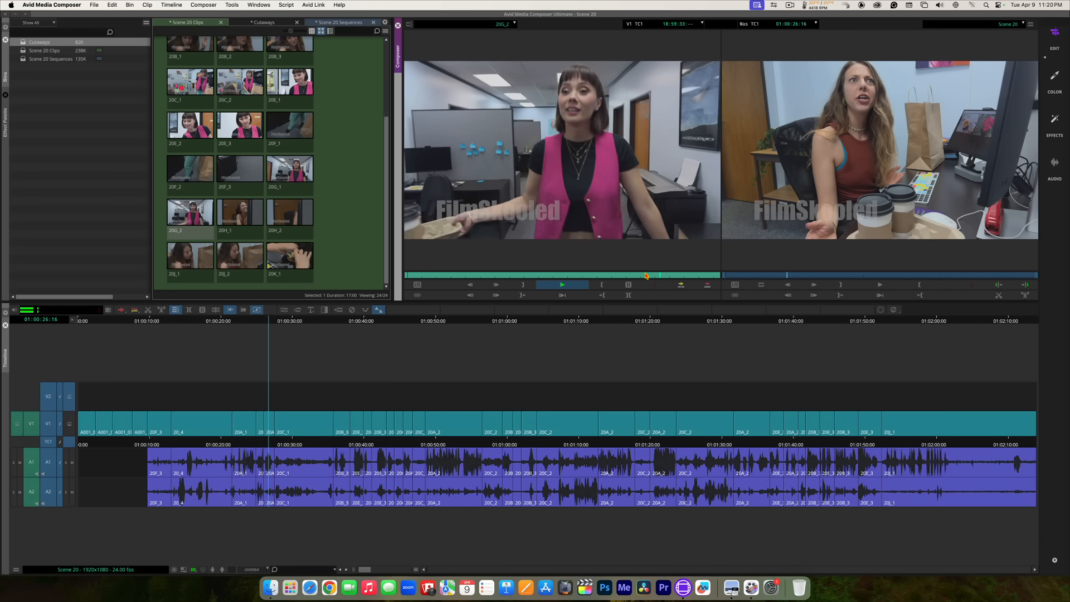
key(space)
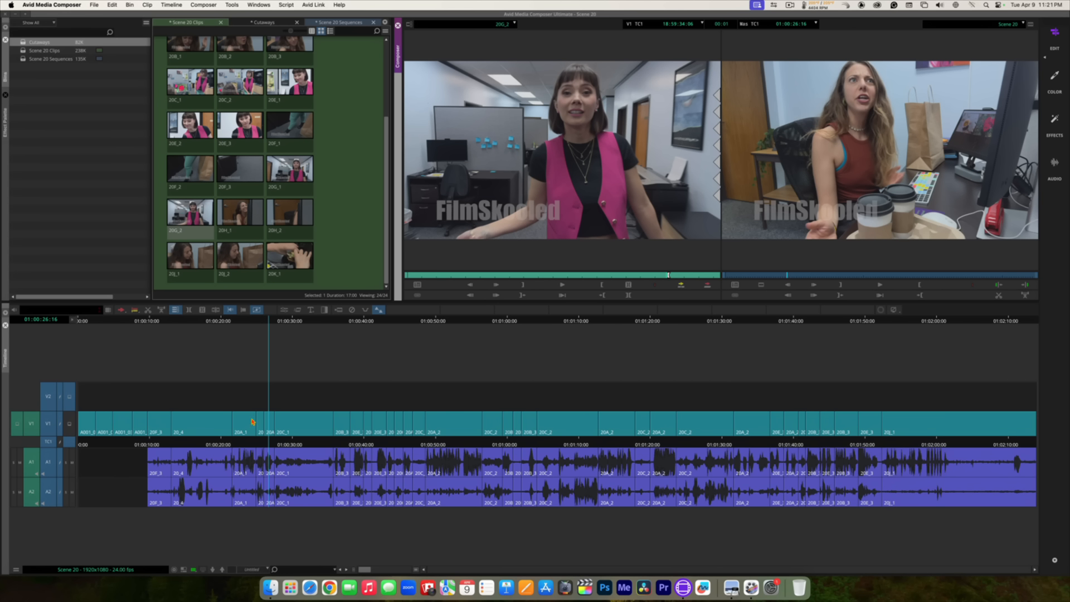
Step: Mark the sequence from 01:00:13:01, the start of clip 20_4, to 01:00:15:01
drag(199, 443, 188, 442)
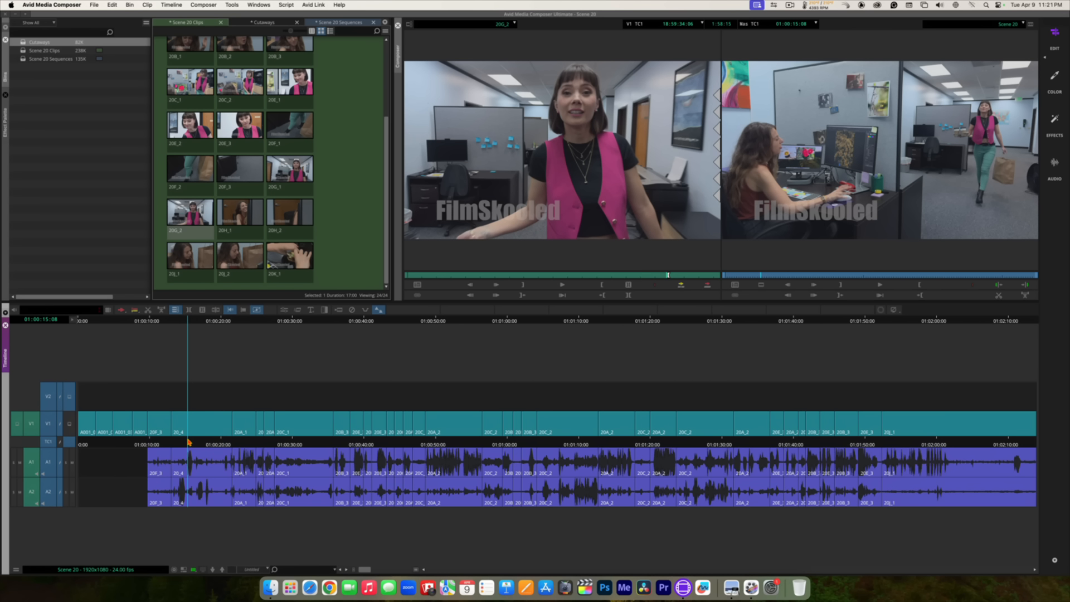
drag(188, 442, 179, 440)
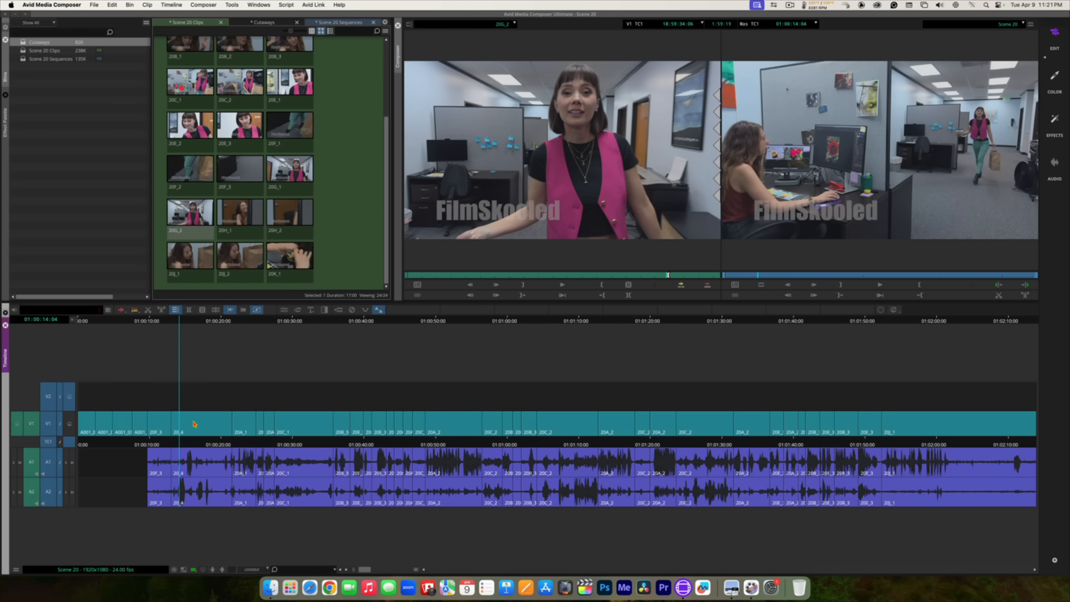
click(172, 442)
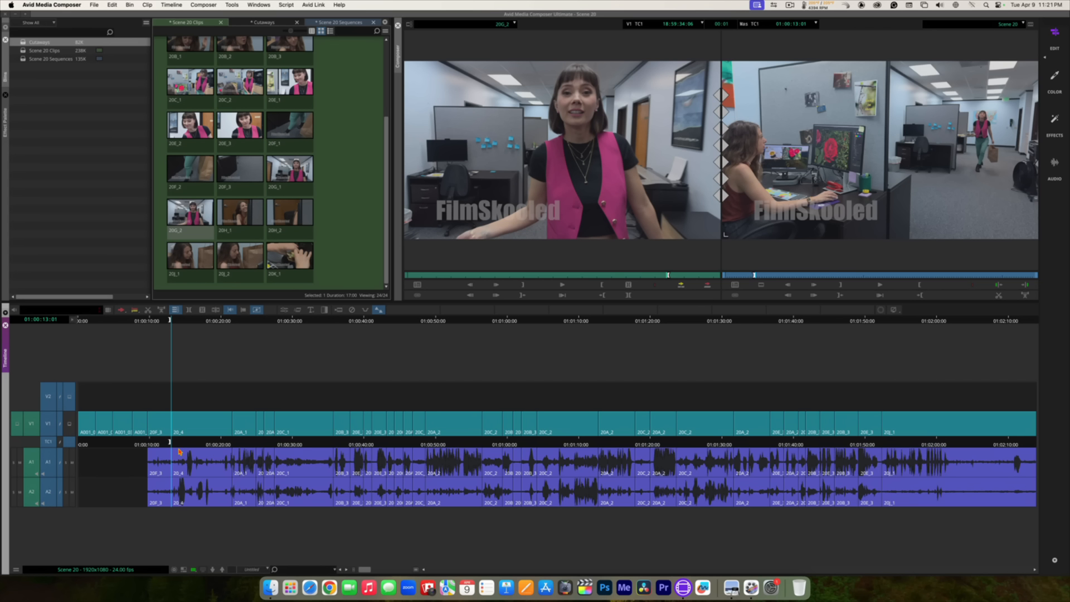
key(space)
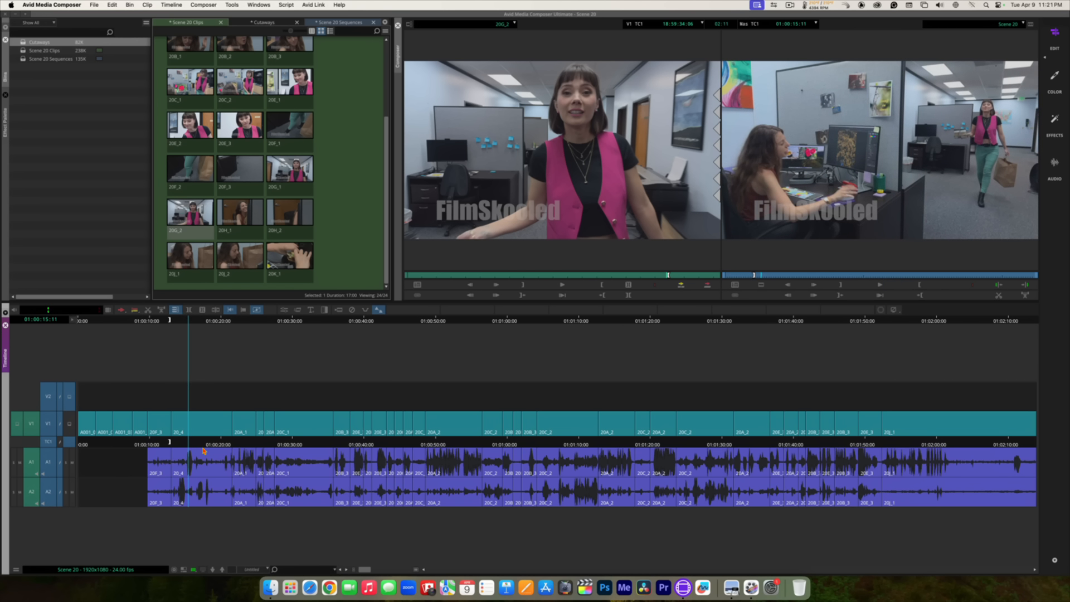
key(Left)
key(Left)
key(Left)
key(Left)
key(Left)
key(Left)
key(Left)
key(Left)
key(Left)
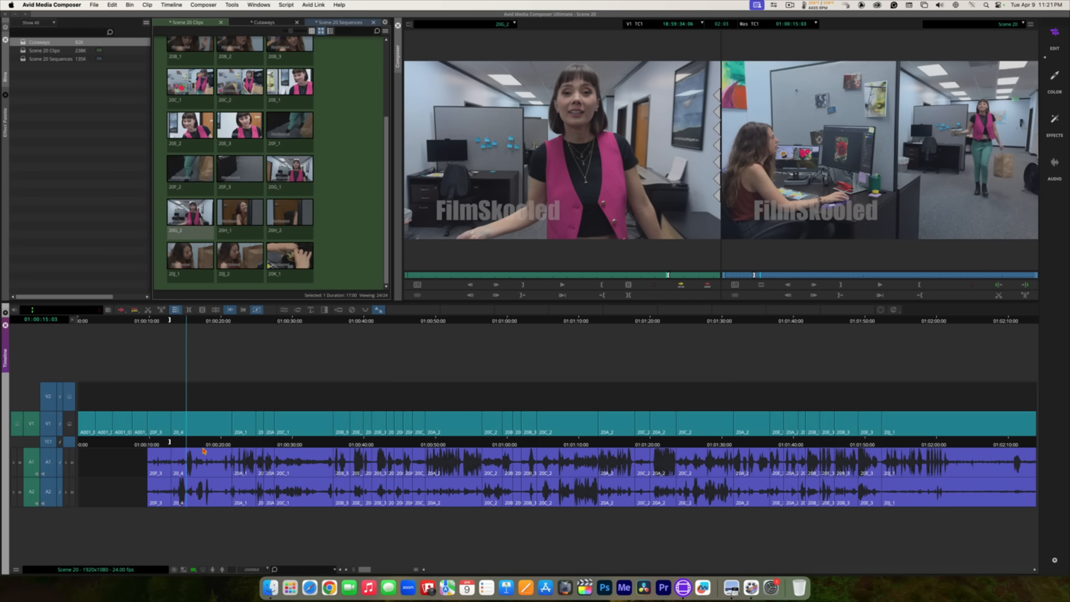
key(Left)
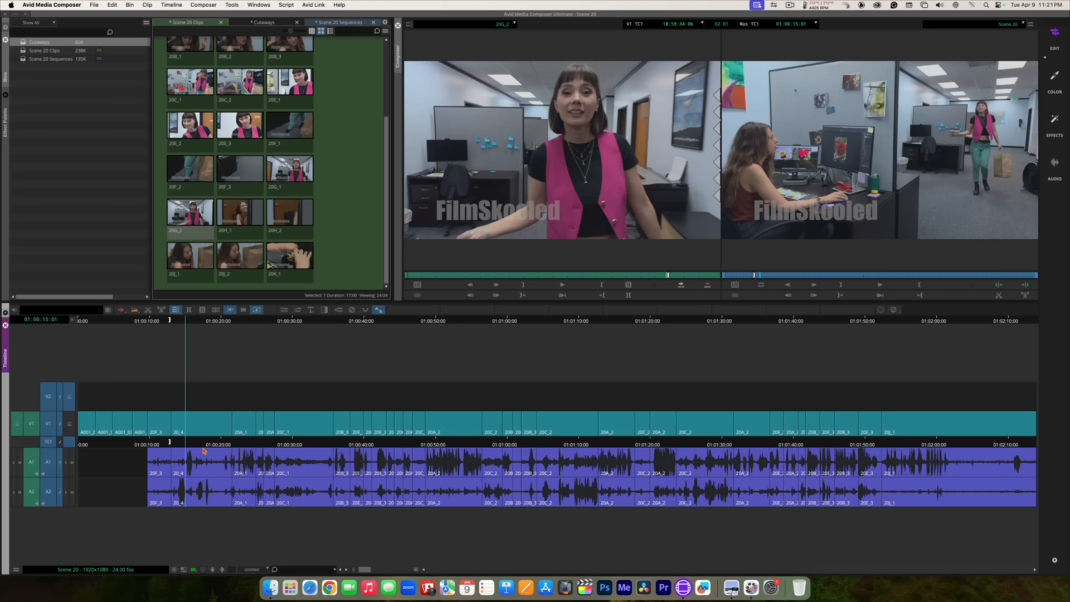
key(i)
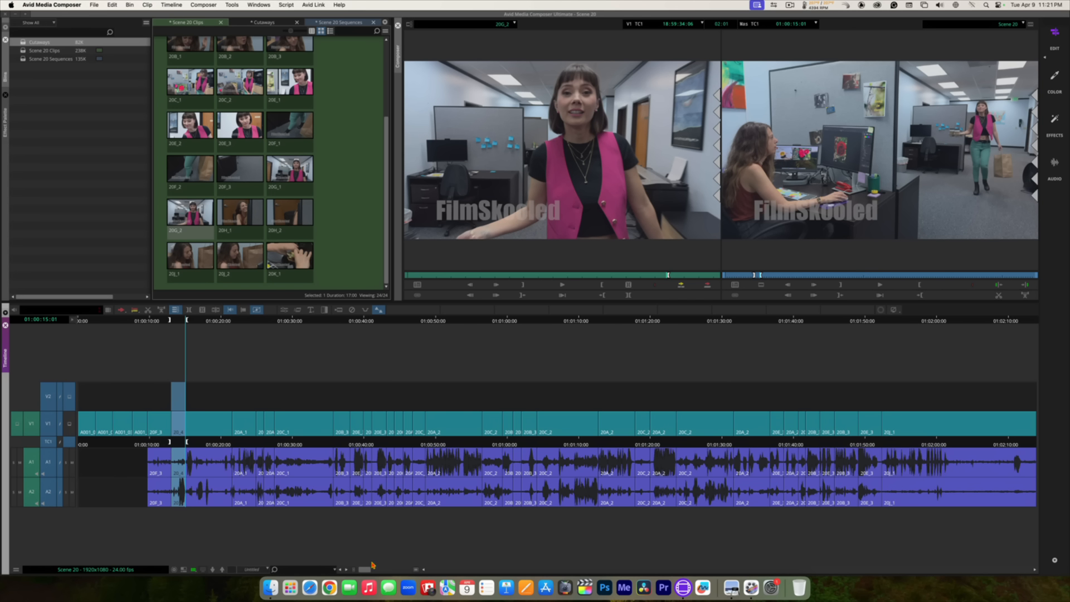
Step: Overwrite the marked two-second span at the start of 20_4 with clip 20G_2 on V1, A1 and A2, backtimed from its source out point
drag(365, 569, 397, 572)
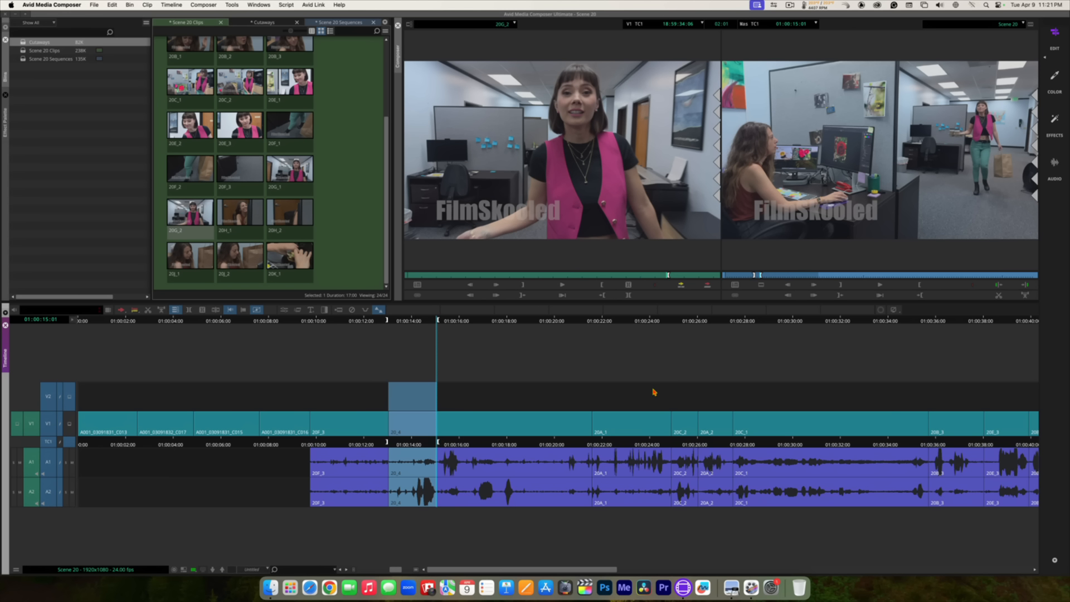
click(852, 220)
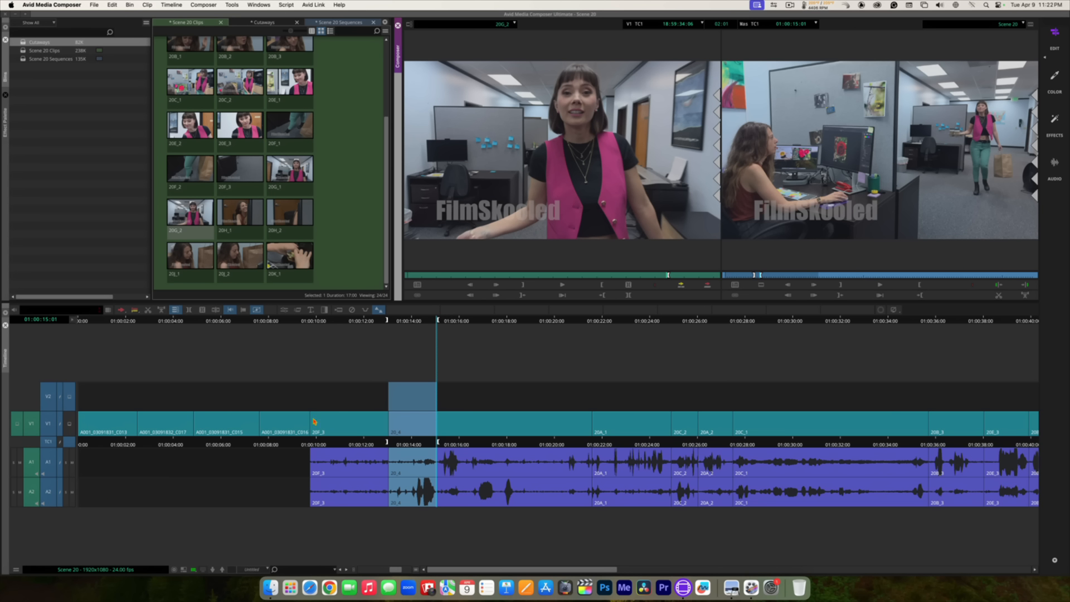
click(707, 287)
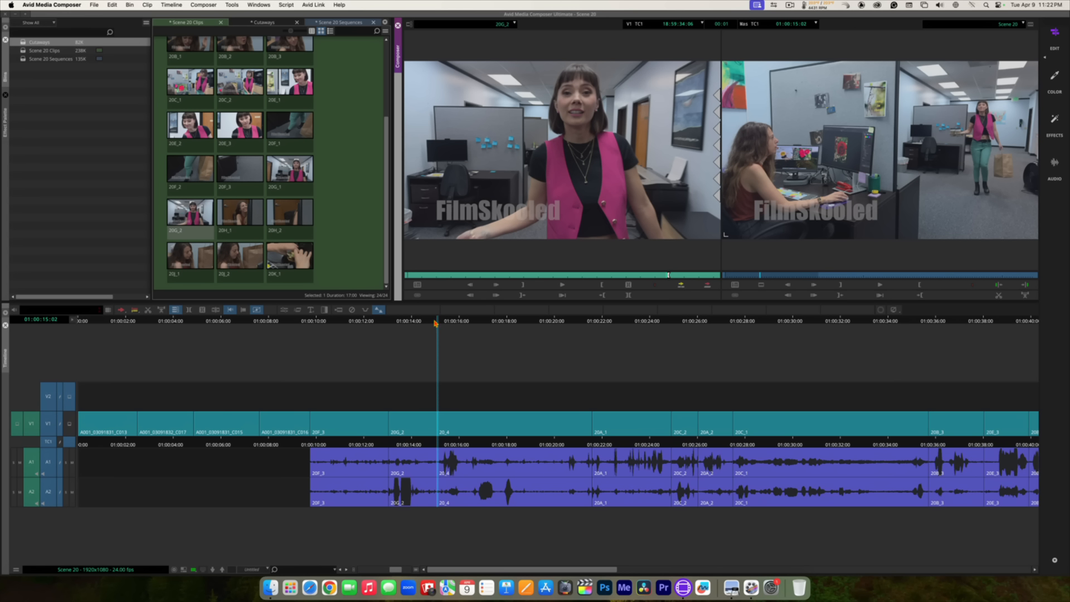
Step: Play the sequence from 01:00:08:13 across the 20F_3 and 20G_2 edits to the start of 20A_1
drag(434, 322, 281, 321)
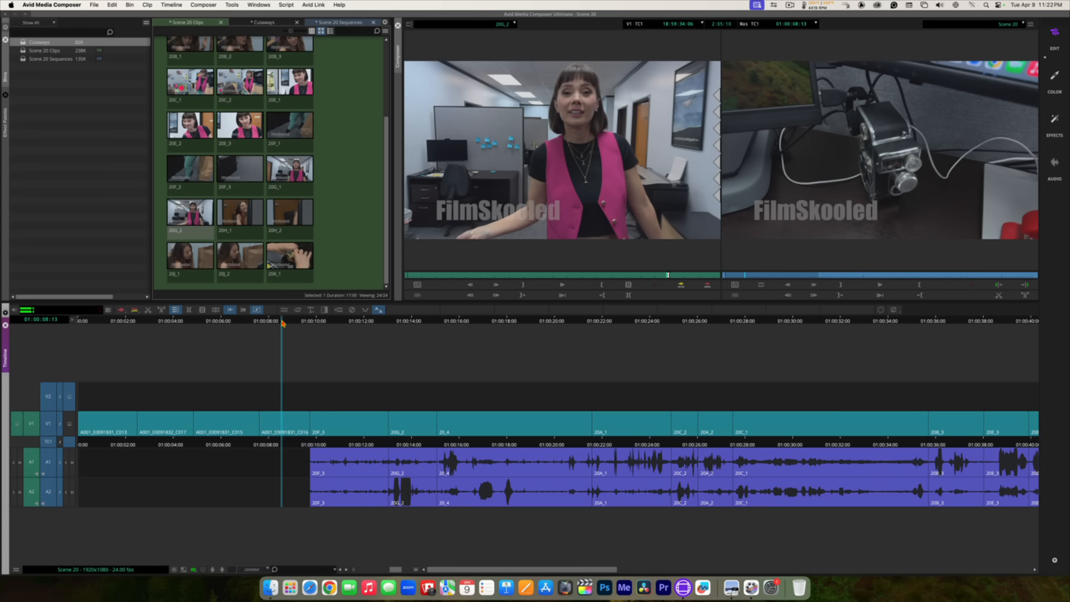
key(space)
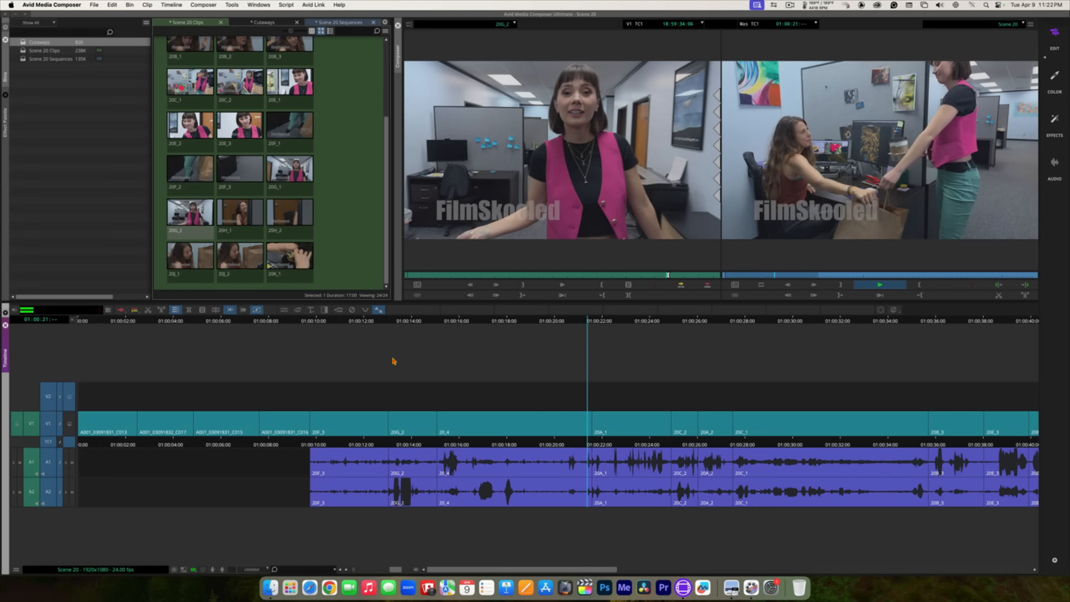
key(space)
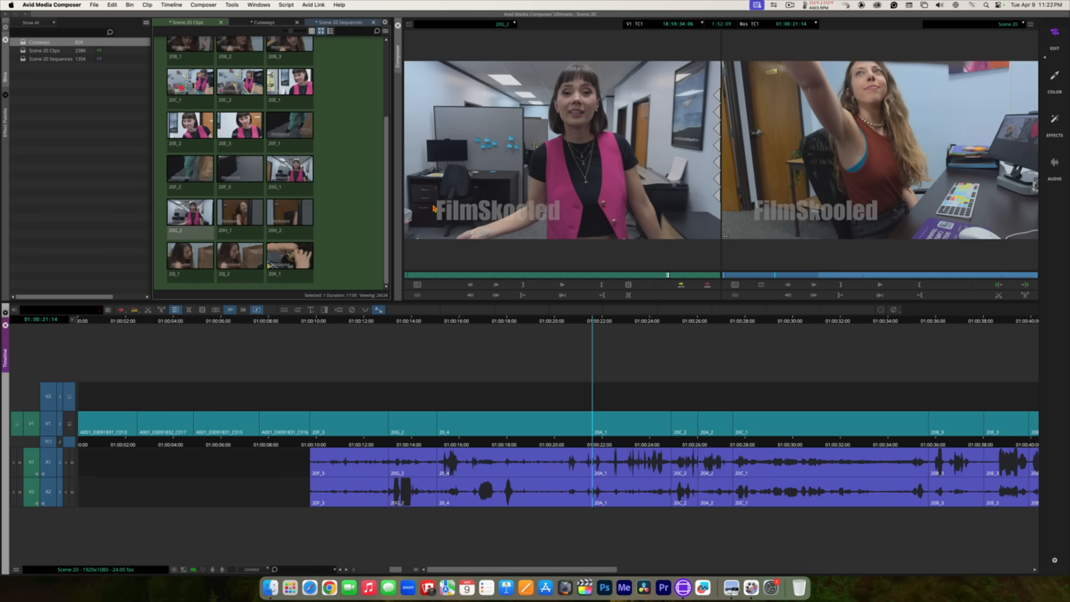
Step: Load clip 20H_2 into the source monitor, review it, and mark its in point at 19:02:12:05
mouse_move(388, 181)
mouse_down()
mouse_move(386, 158)
mouse_move(388, 200)
mouse_up()
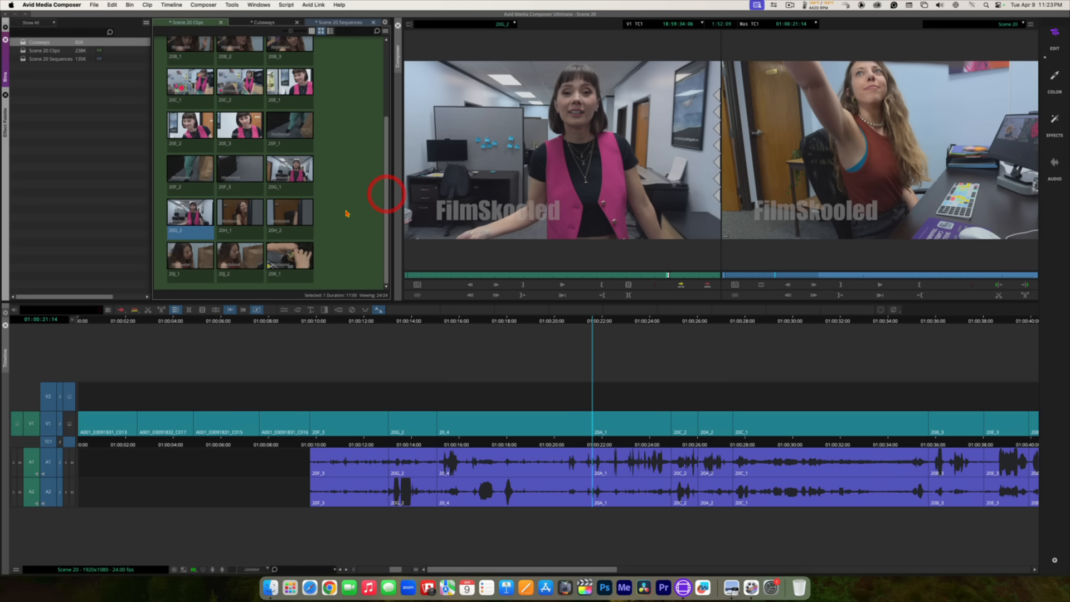
double_click(289, 214)
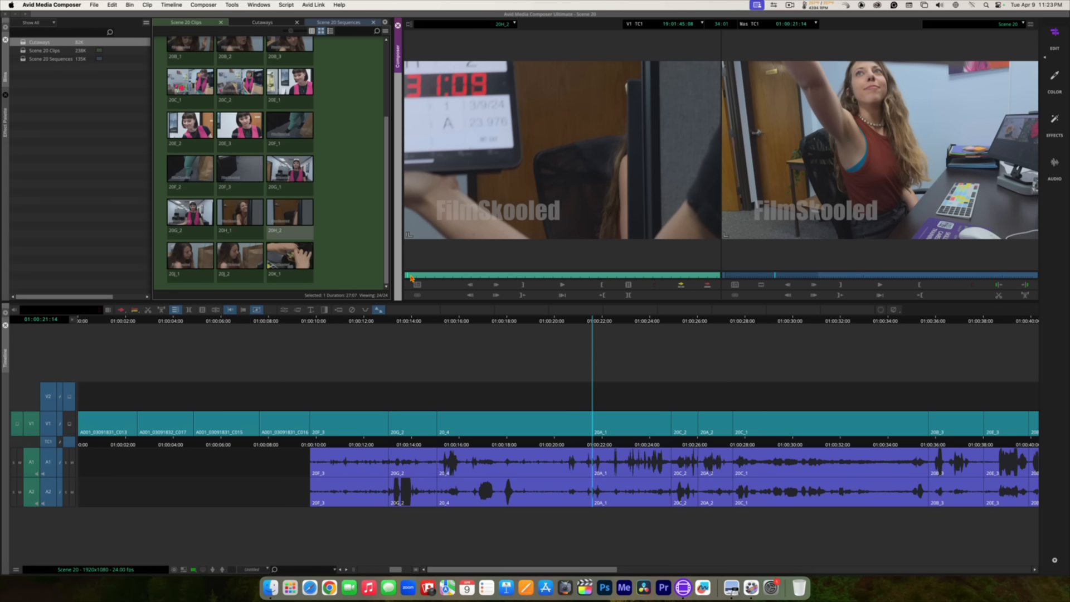
click(442, 231)
key(space)
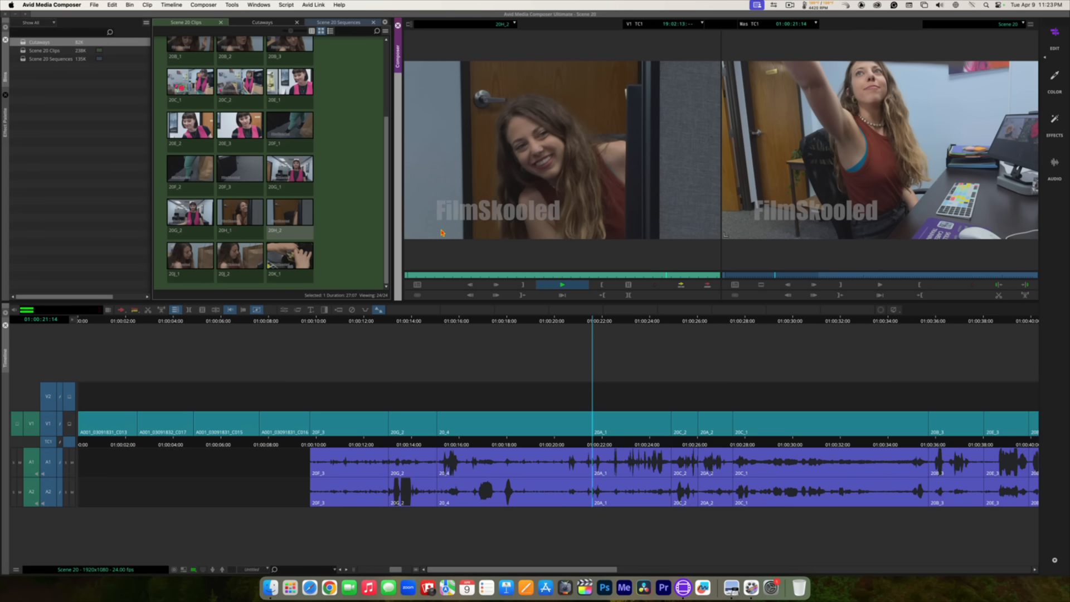
key(space)
key(j)
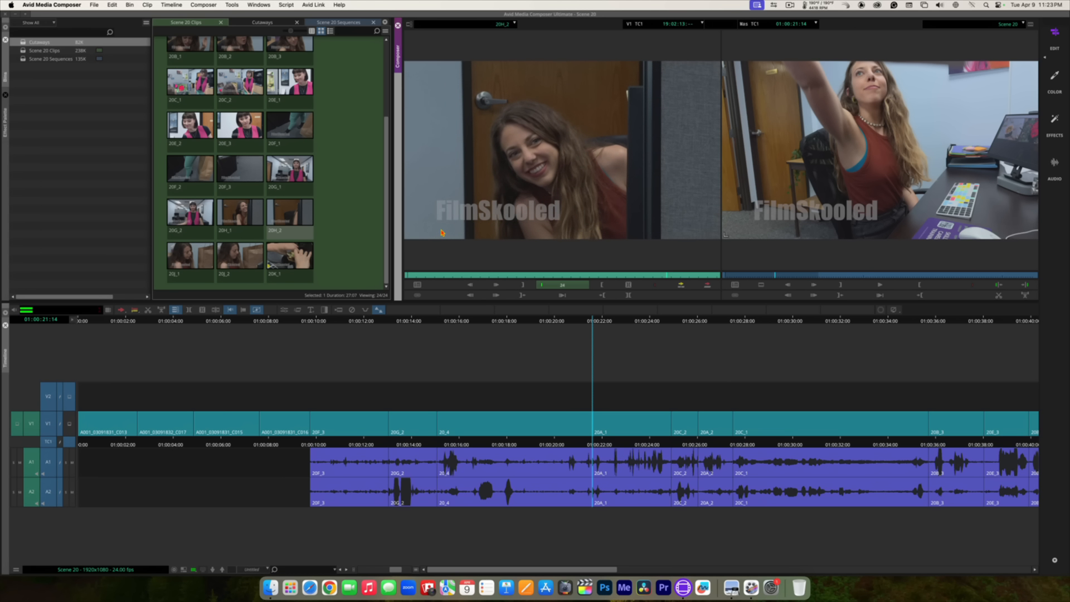
key(k)
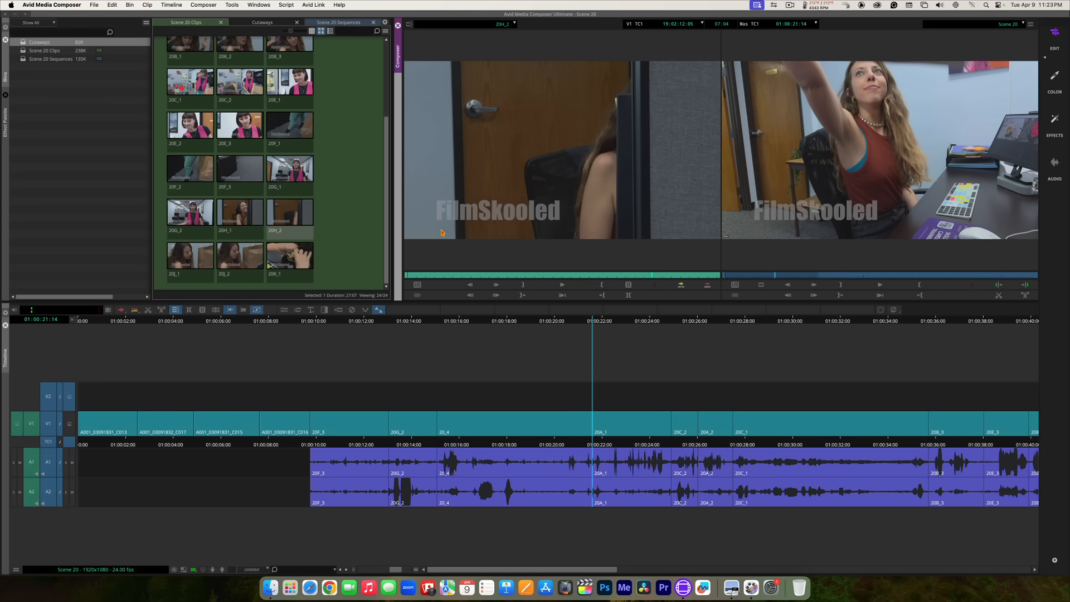
key(l)
key(k)
key(j)
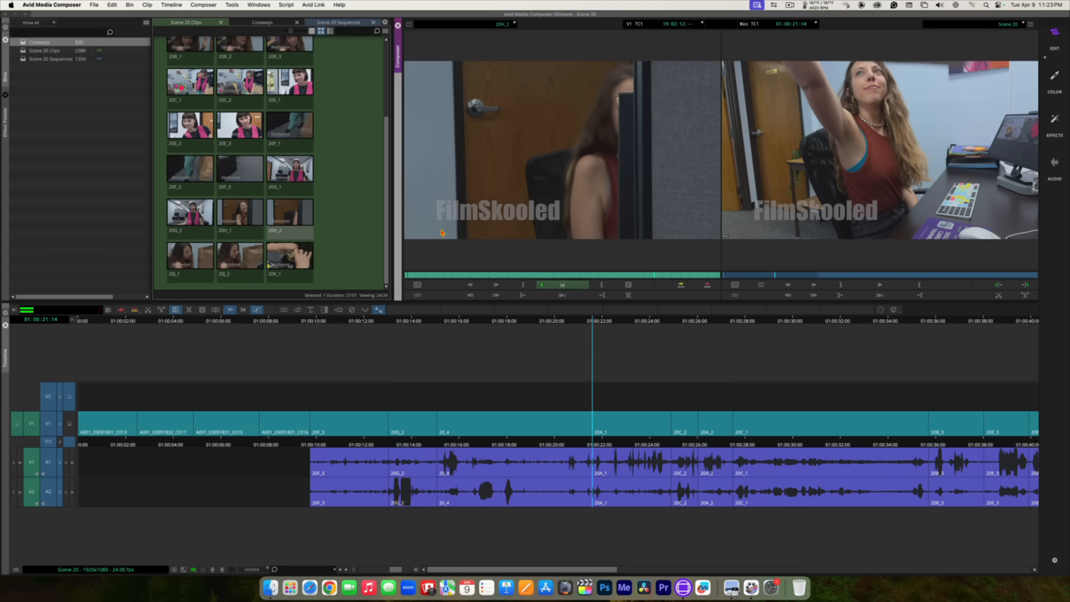
key(k)
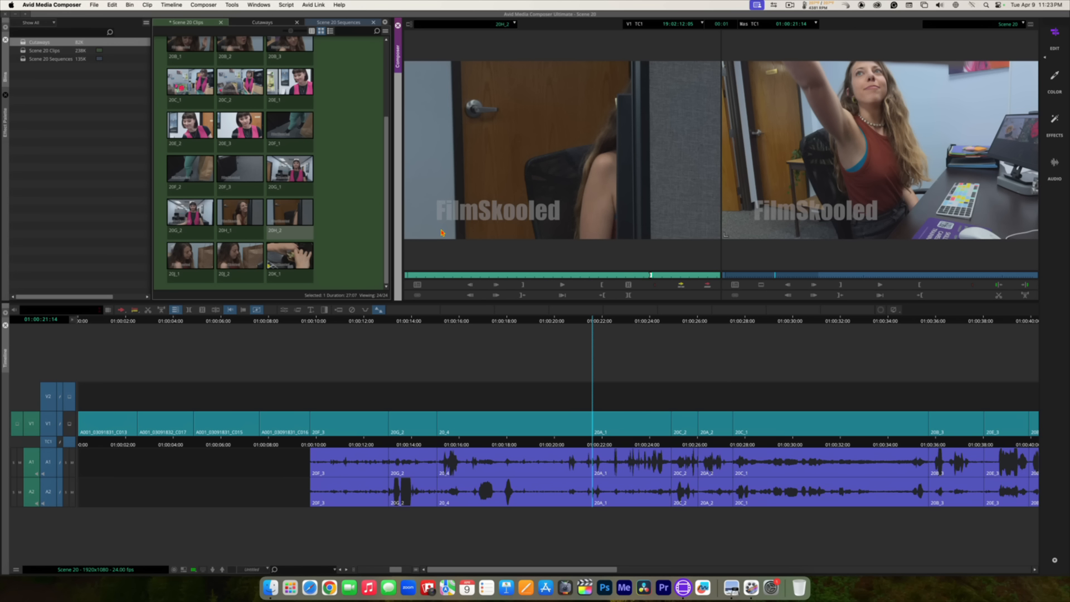
Step: Mark the source out point of clip 20H_2 at 19:02:14:04, where the seated woman sits up smiling
key(l)
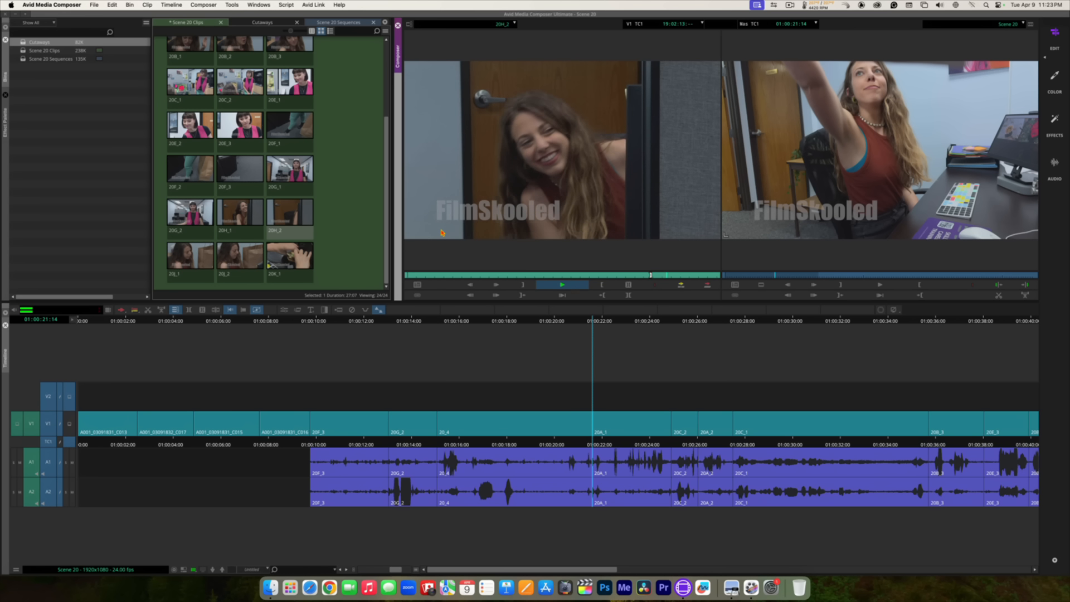
key(k)
key(Right)
key(Right)
key(Right)
key(Right)
key(Right)
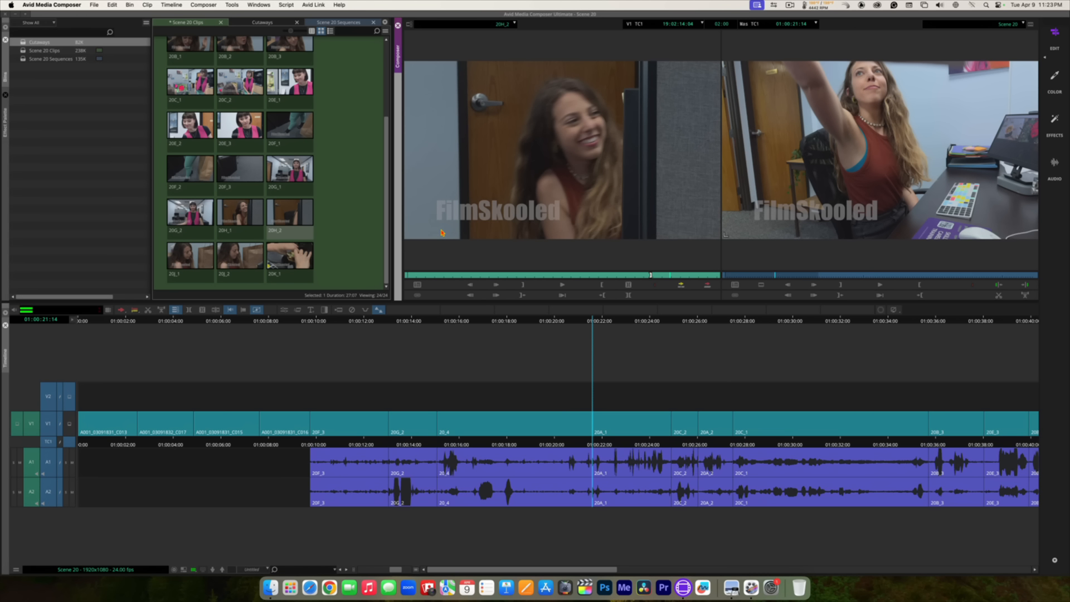
key(o)
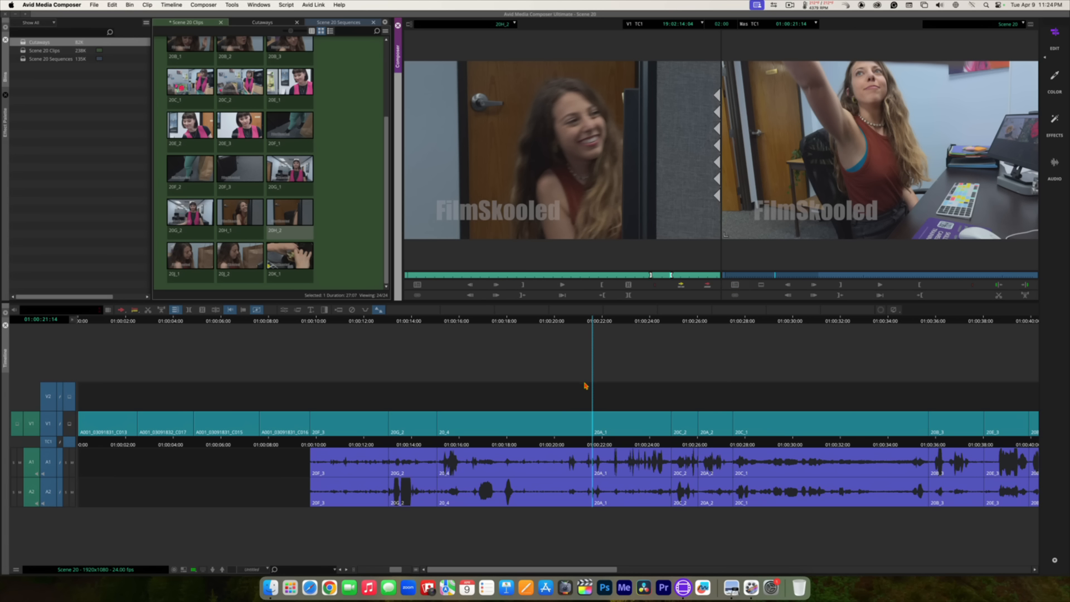
Step: Mark the opening of clip 20_4 in the sequence from 01:00:15:02 to 01:00:16:05 and extract it from all tracks
click(473, 446)
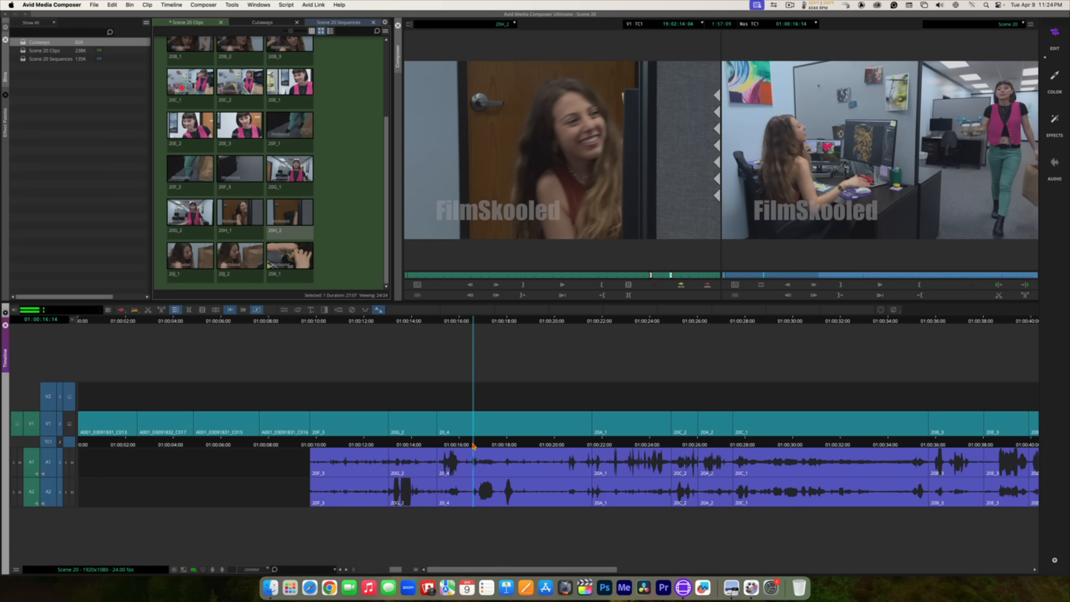
click(466, 444)
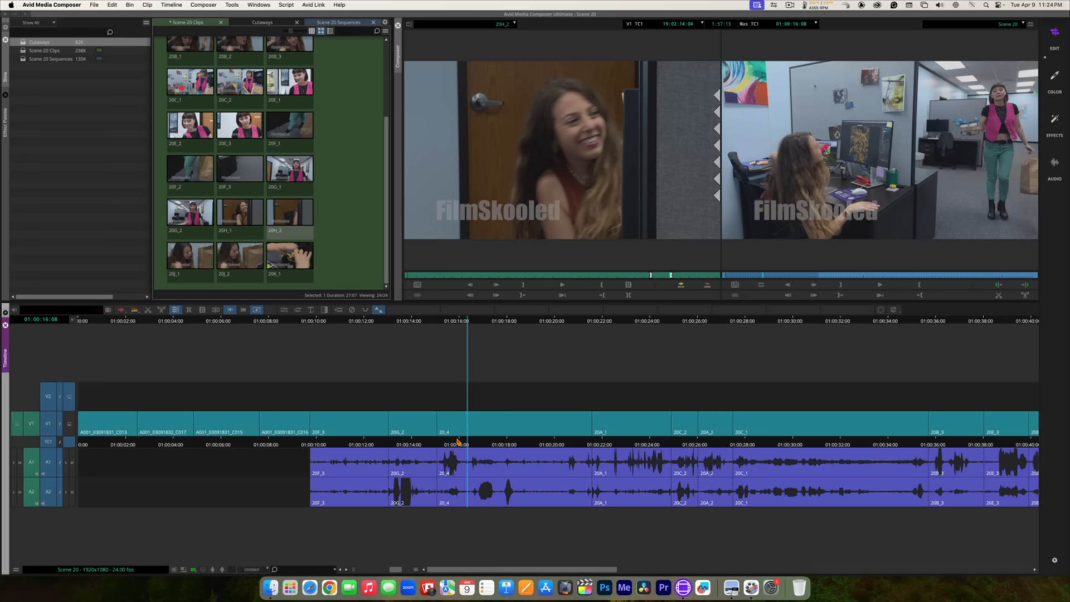
drag(457, 441, 425, 437)
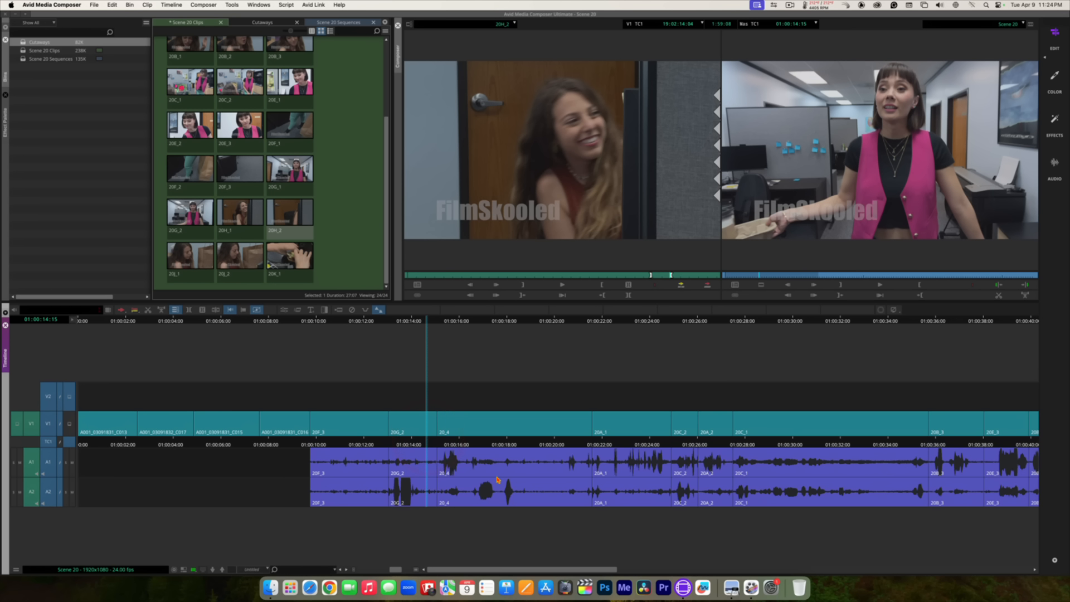
key(space)
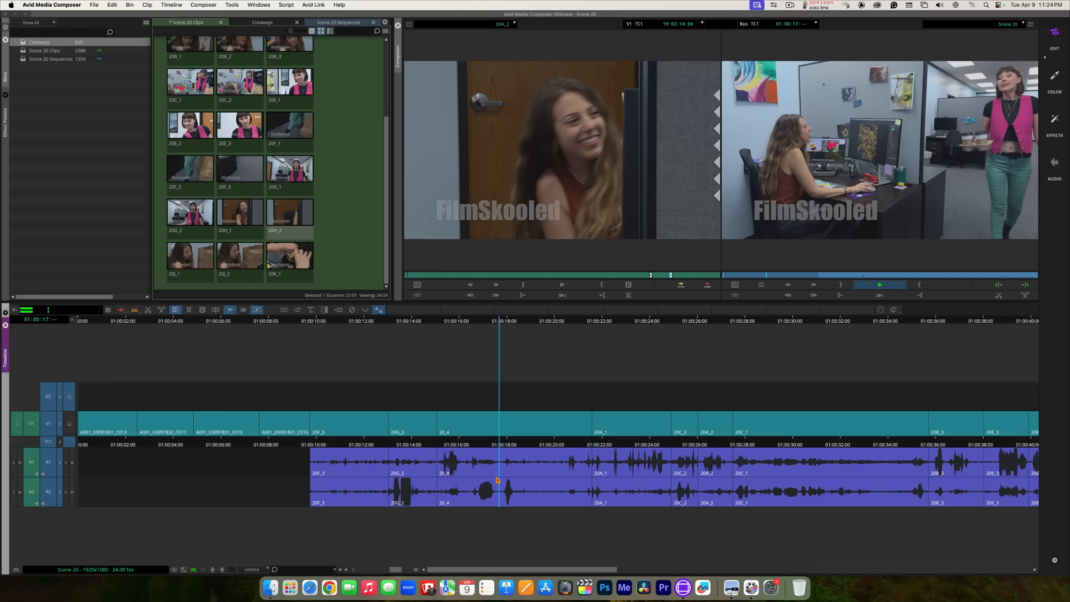
key(space)
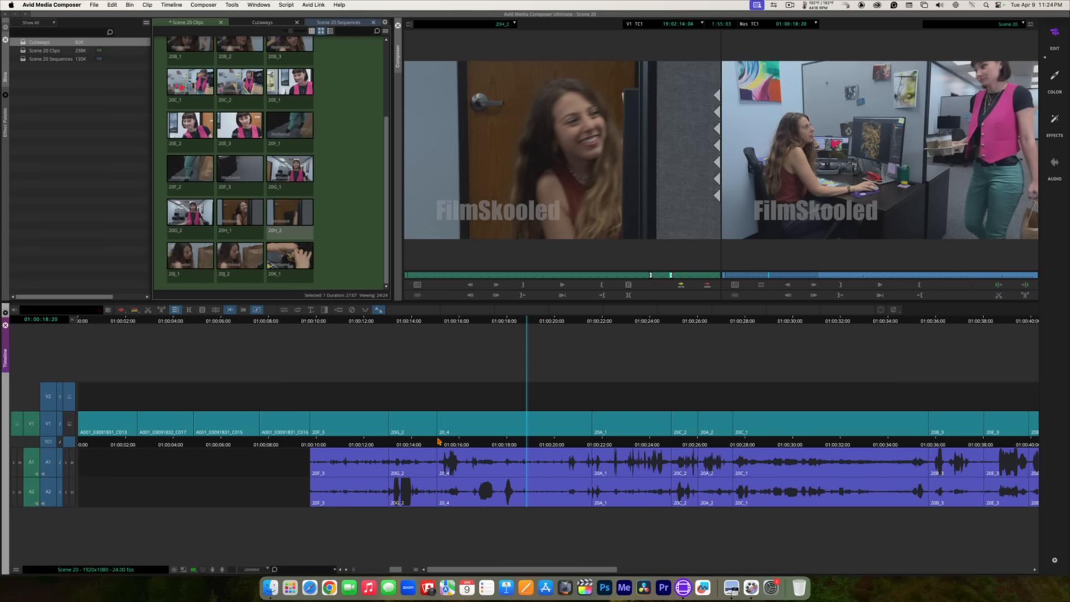
click(438, 442)
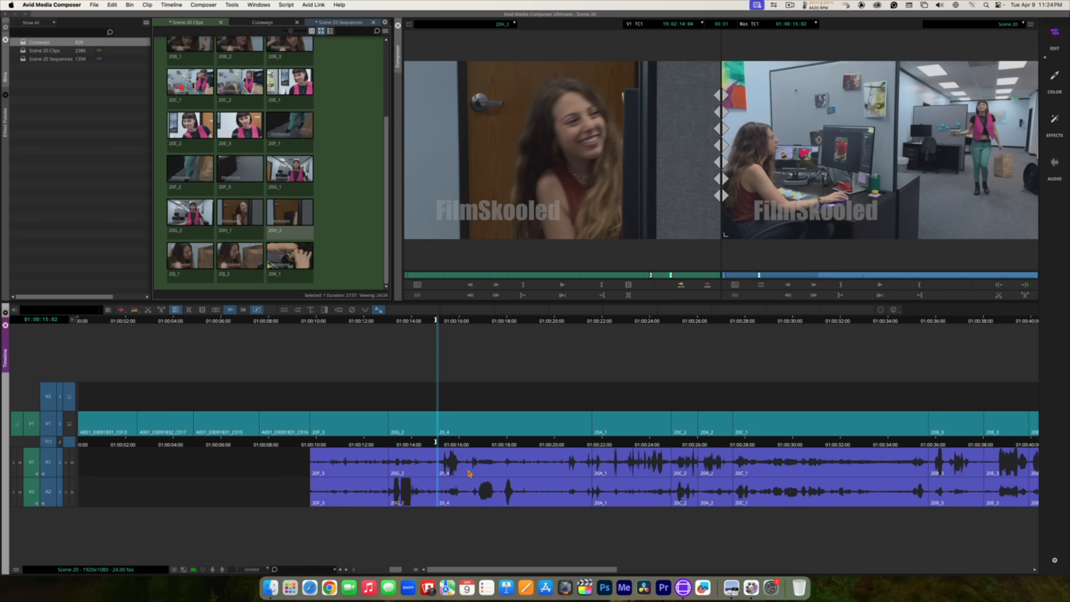
key(space)
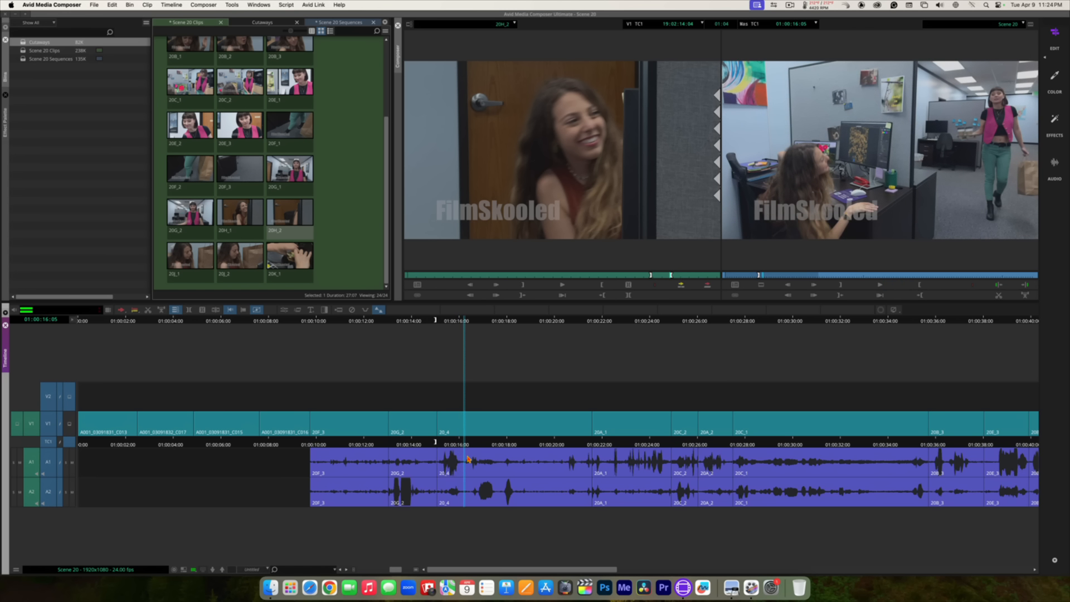
key(space)
click(462, 432)
key(i)
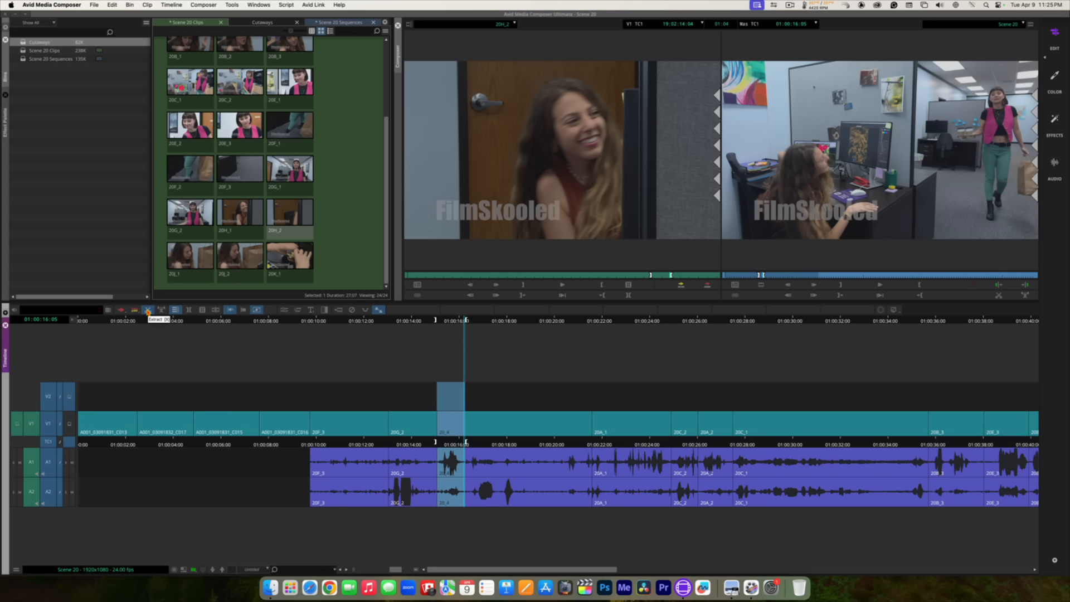
click(147, 311)
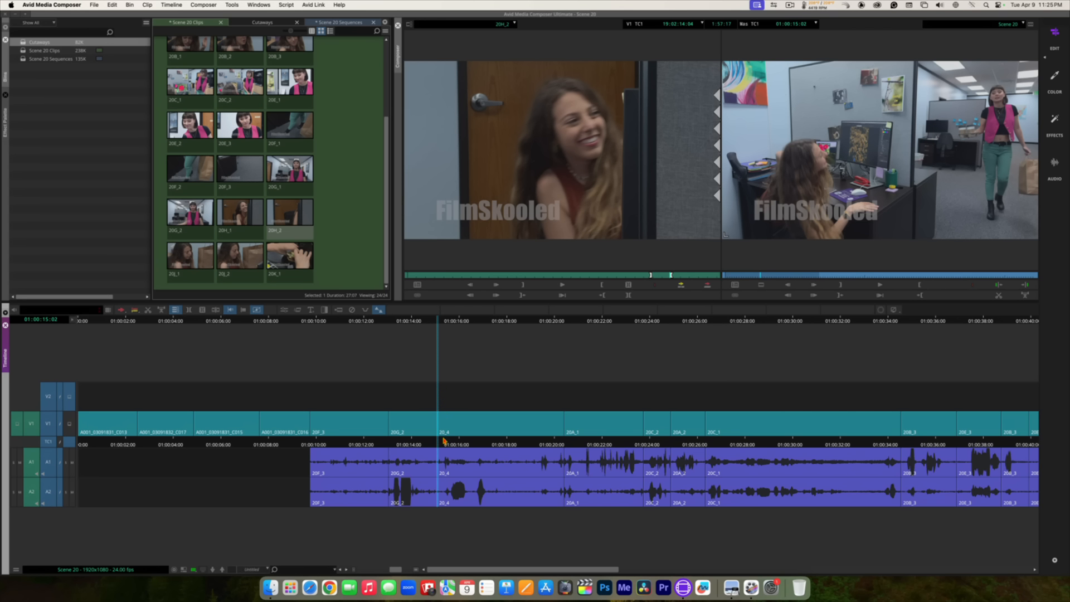
Step: Splice the marked 20H_2 shot in between 20G_2 and 20_4, and play the sequence from just before 20F_3 to 01:00:27:04
click(681, 286)
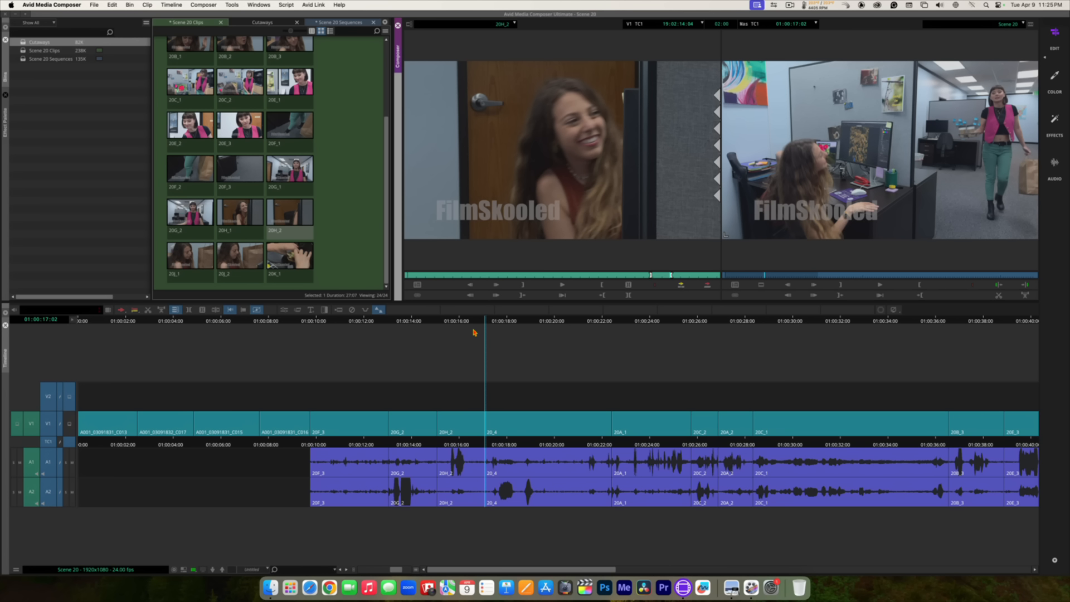
drag(479, 323, 305, 331)
key(space)
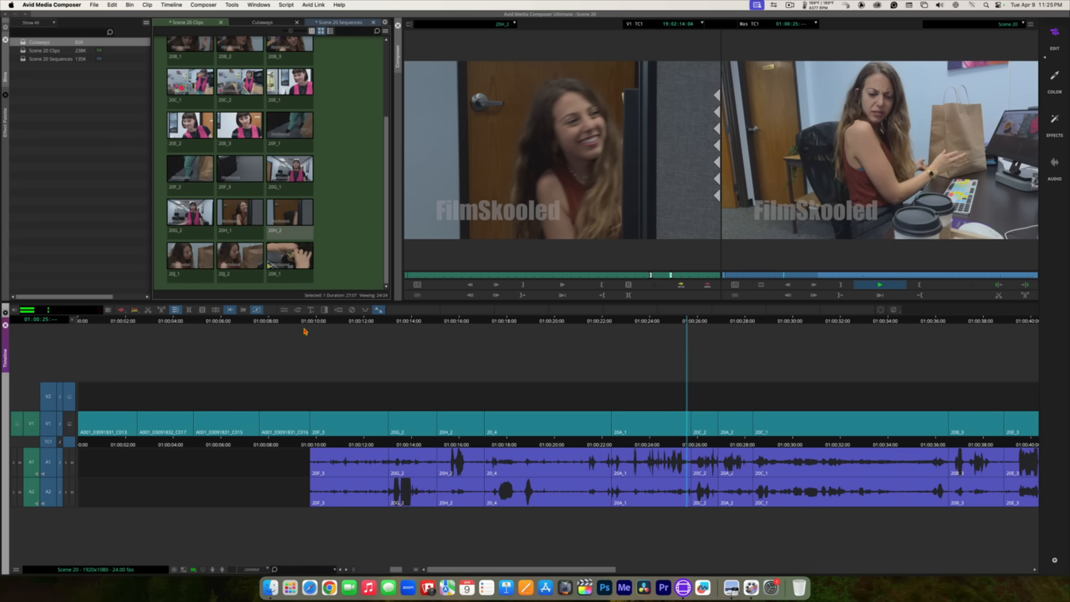
key(space)
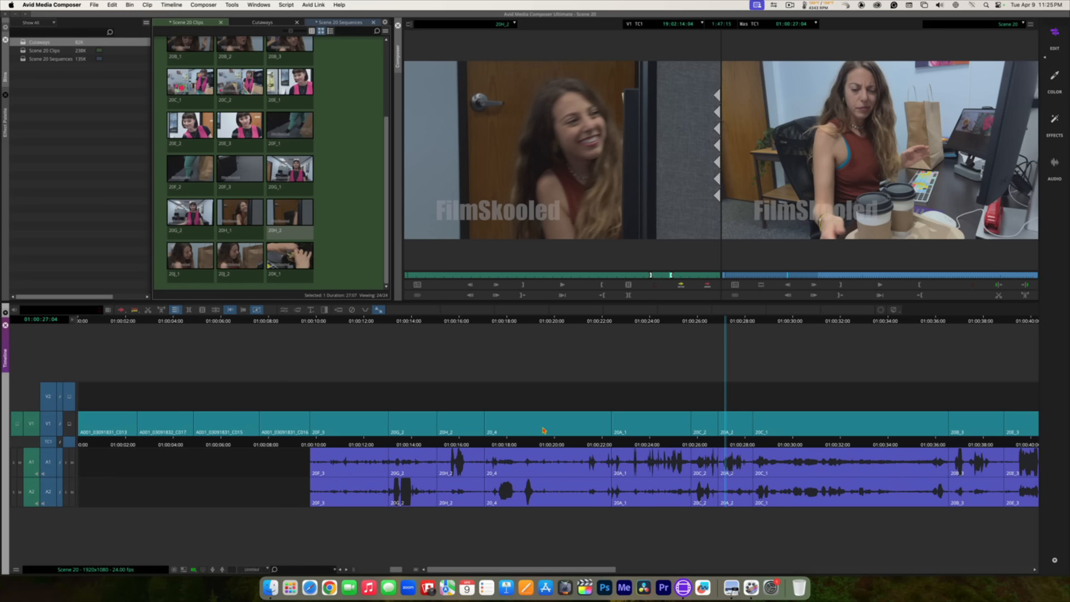
Step: Show the whole sequence in the timeline and play from 01:00:27:04 through 20C_1 to look for a place for a reaction shot
click(470, 569)
drag(394, 571, 362, 567)
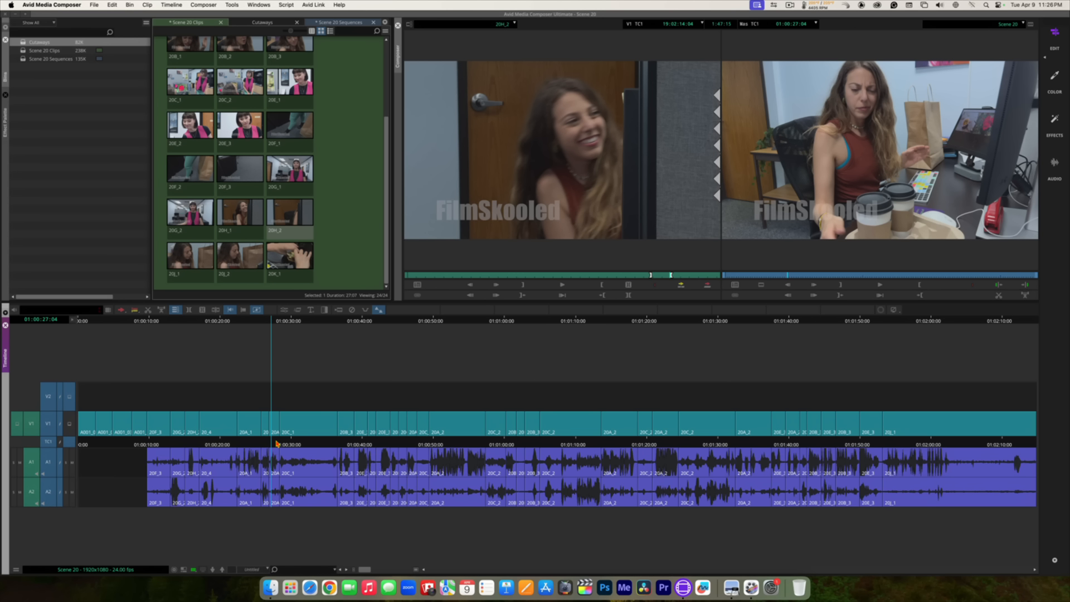
key(space)
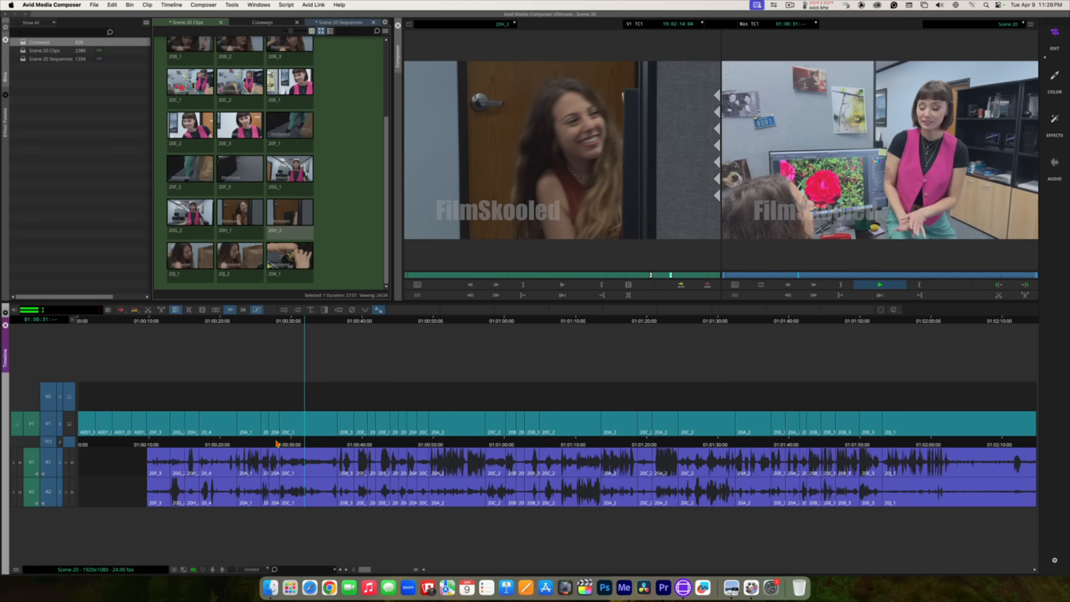
key(space)
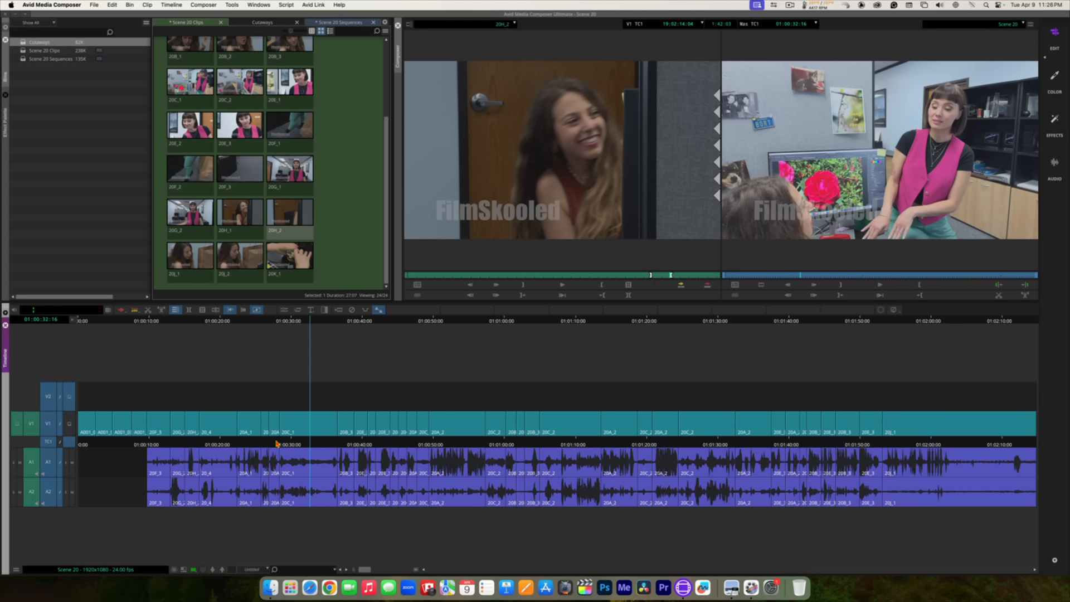
click(321, 442)
drag(321, 441, 301, 441)
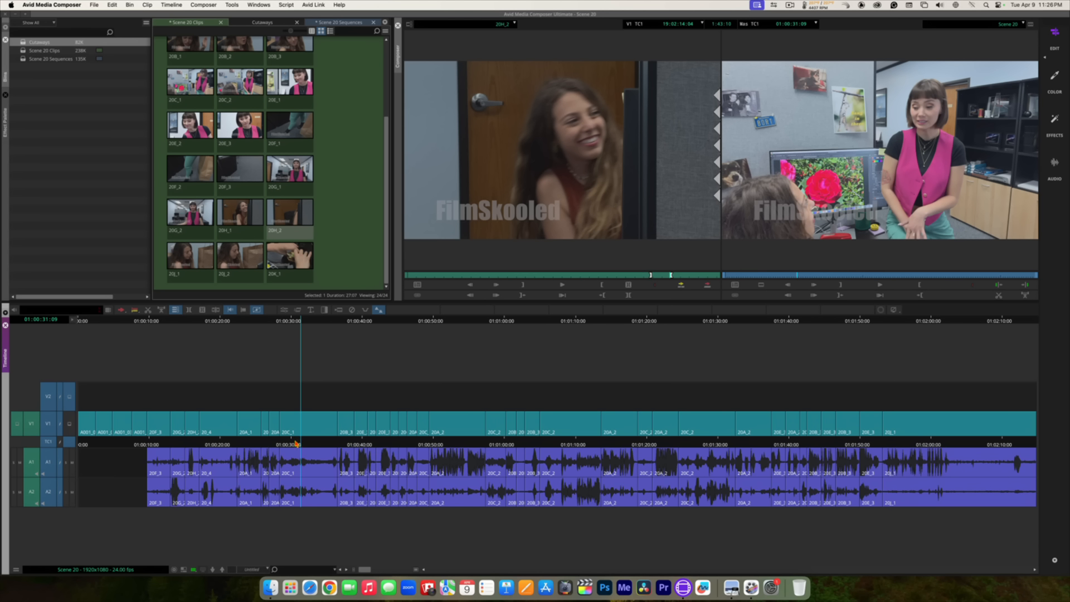
drag(295, 442, 281, 440)
key(space)
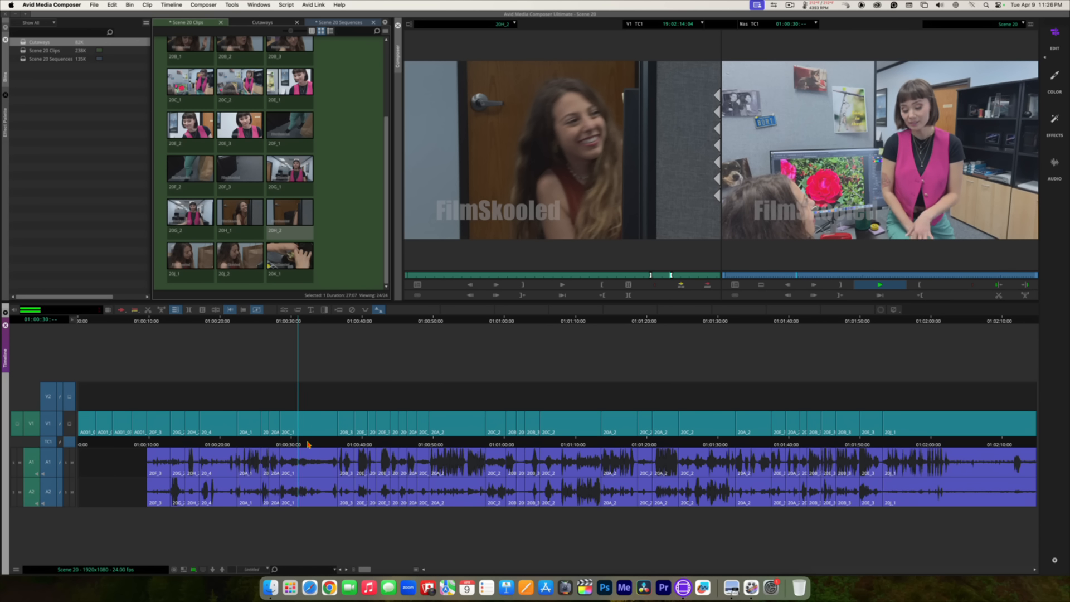
key(space)
Step: Mark the span within clip 20C_1 in the sequence from 01:00:31:13 to 01:00:33:20
click(303, 443)
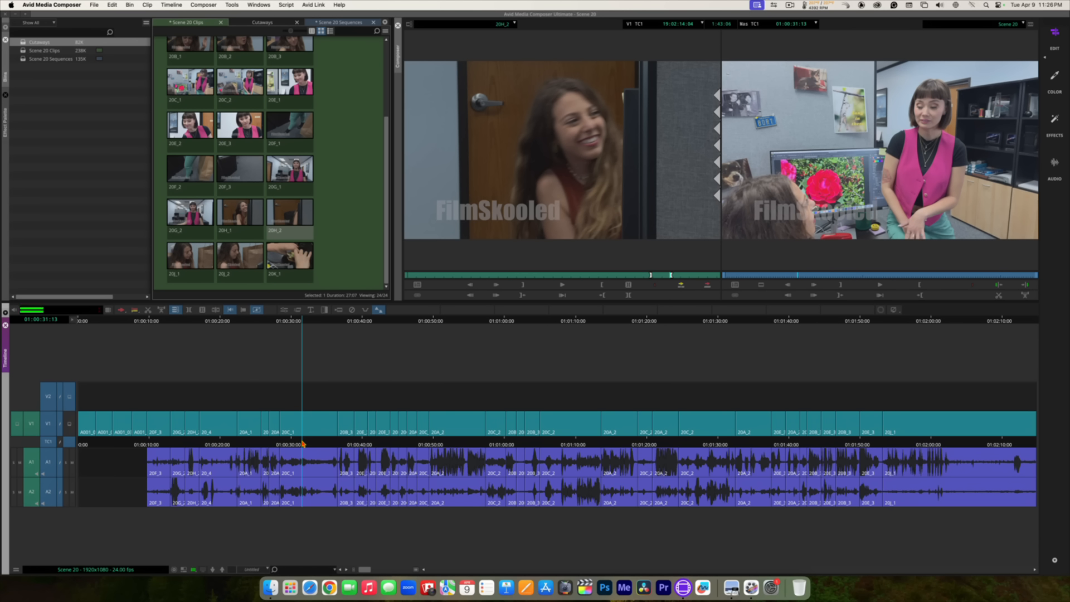
click(303, 443)
key(i)
key(space)
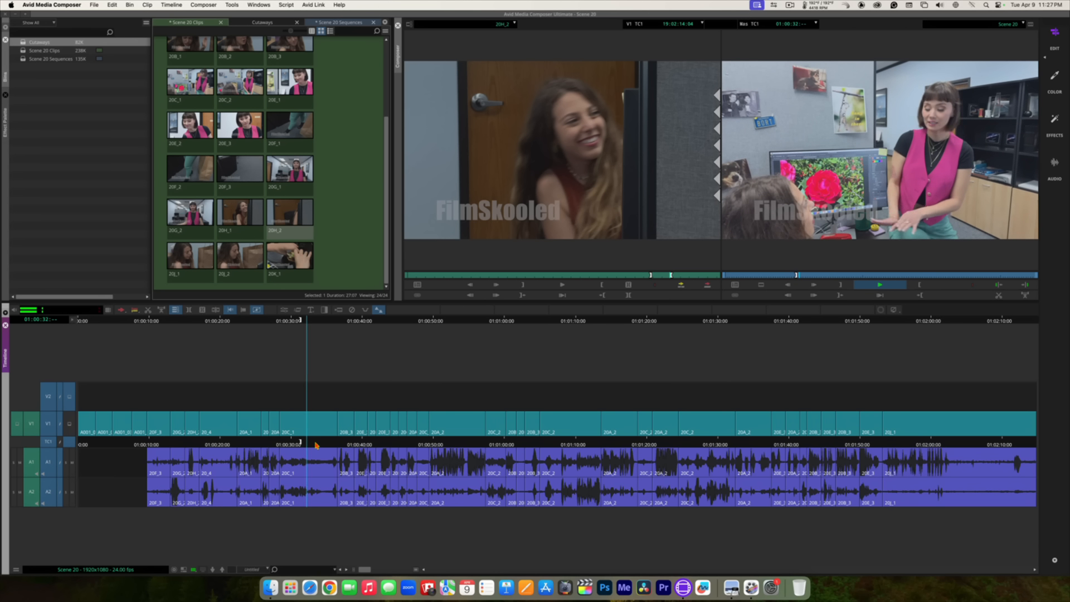
key(space)
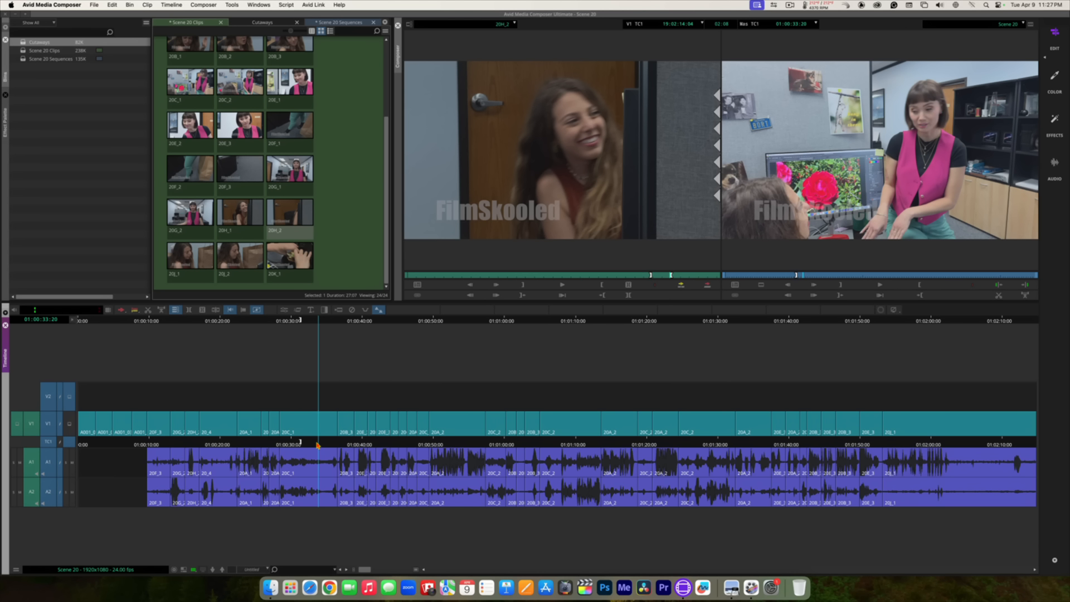
key(o)
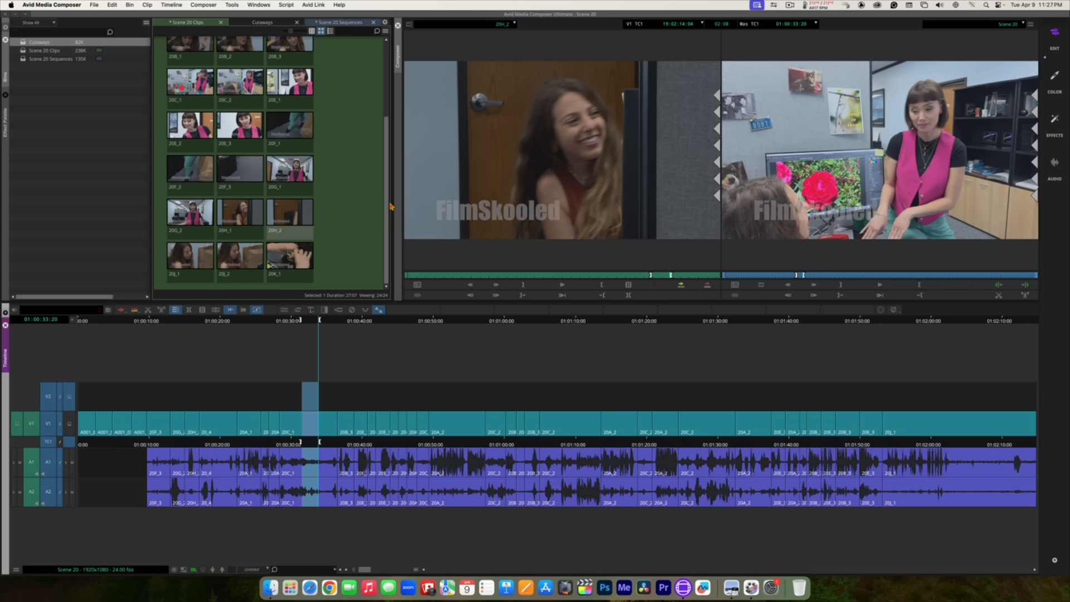
Step: Load clip 20A_2 as the source, cue a silent reaction at about 17:23:35, and clear the clip's in and out marks
drag(386, 209, 384, 104)
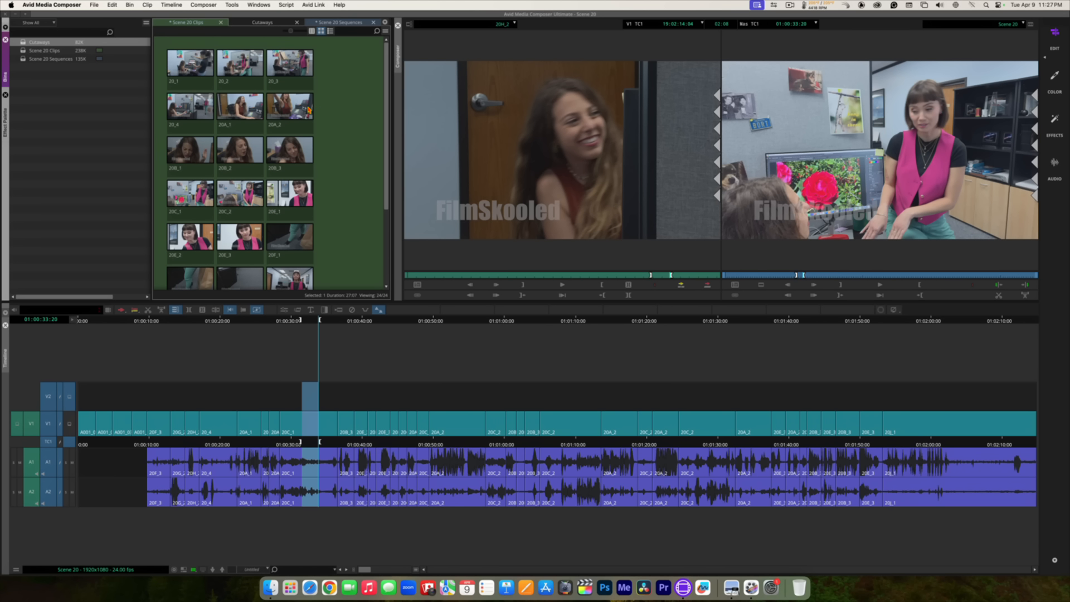
double_click(286, 107)
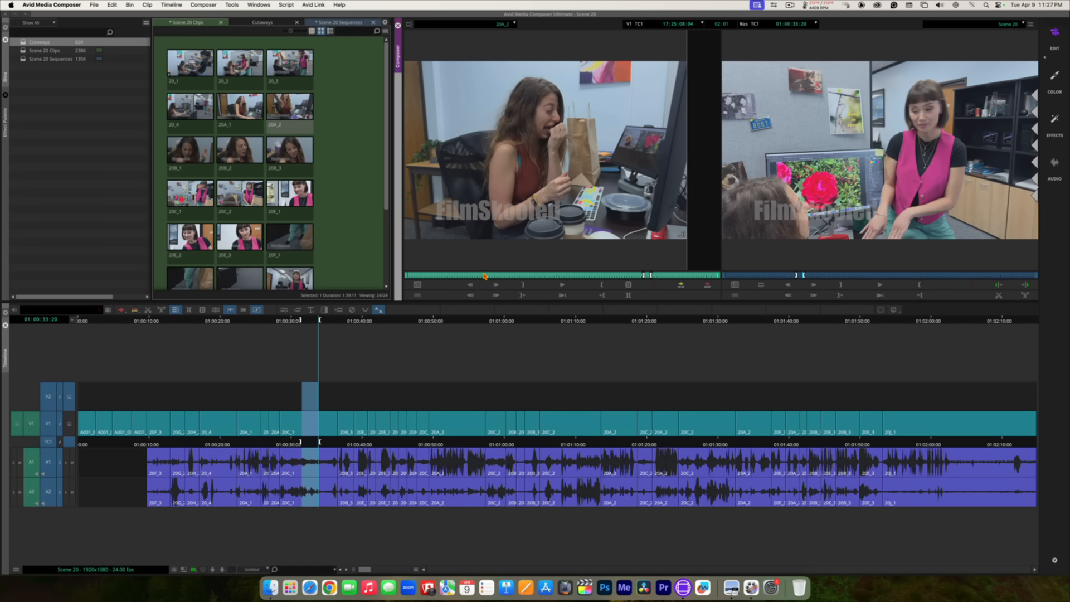
drag(485, 276, 449, 273)
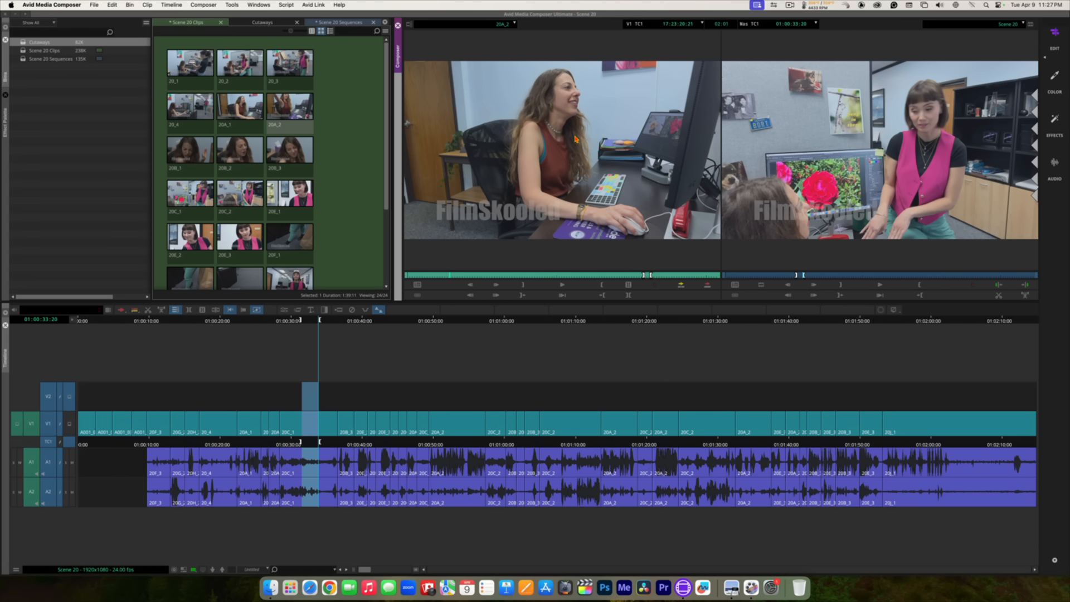
key(space)
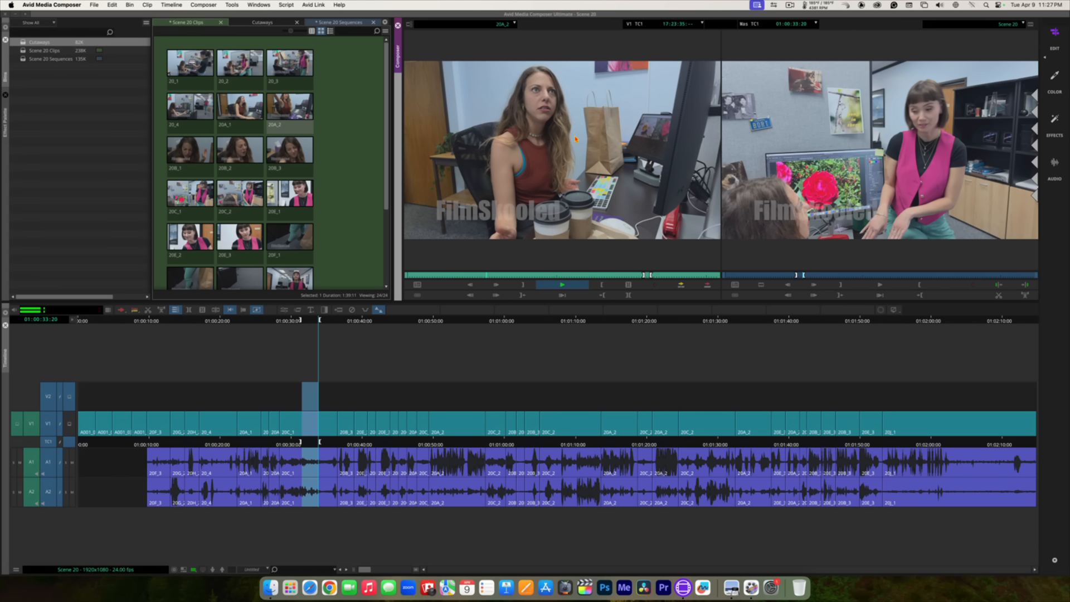
key(space)
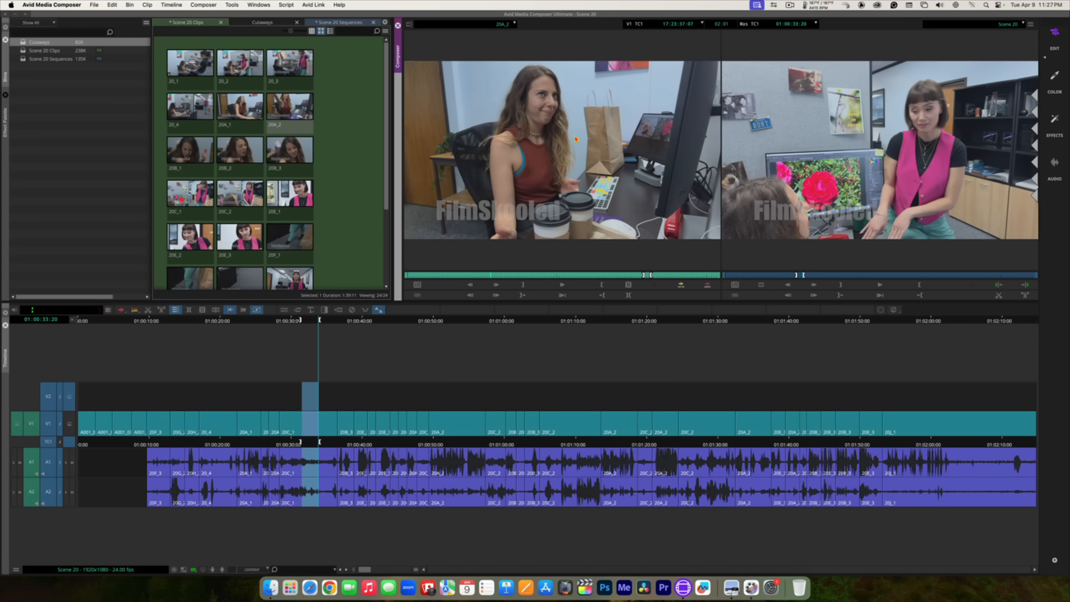
key(j)
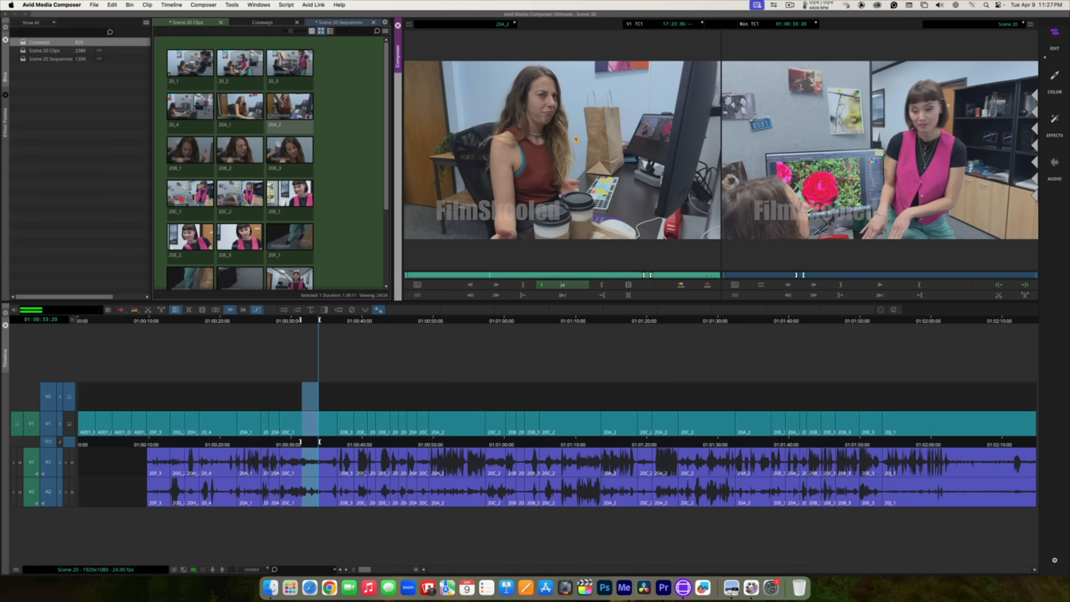
key(k)
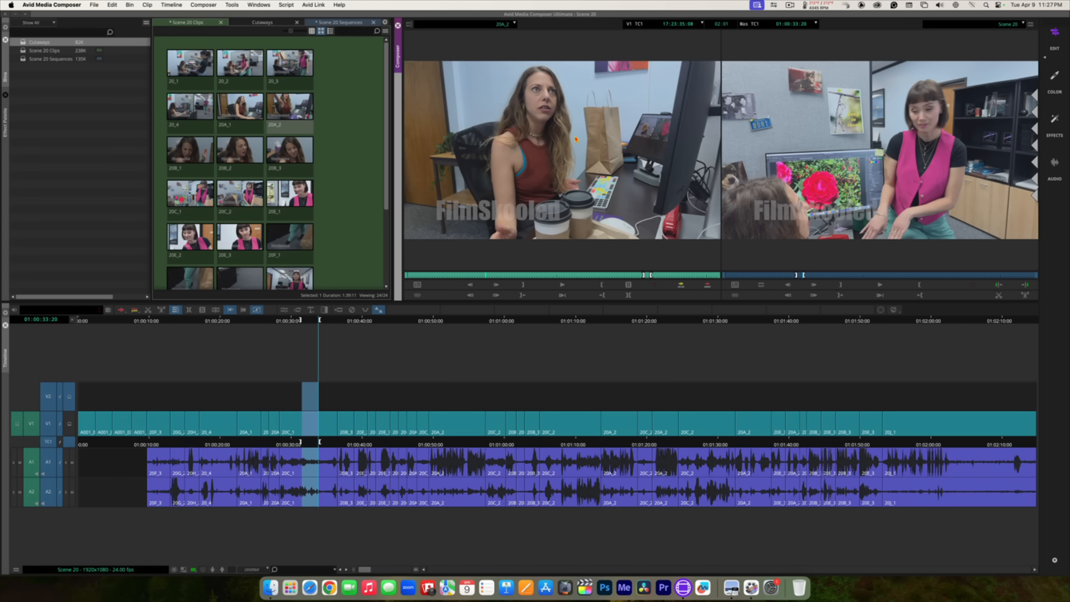
key(l)
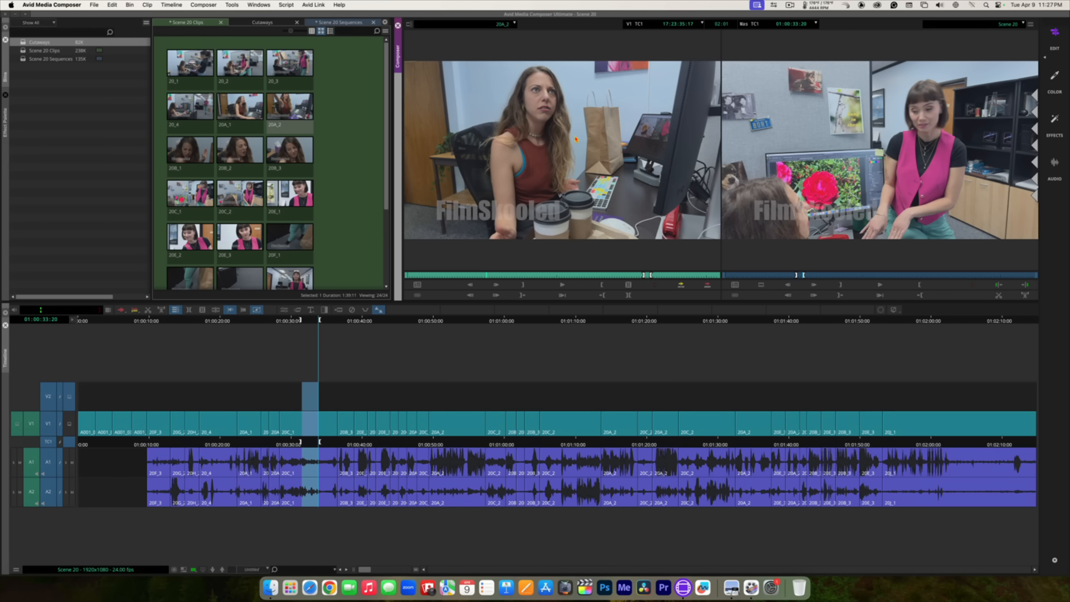
key(j)
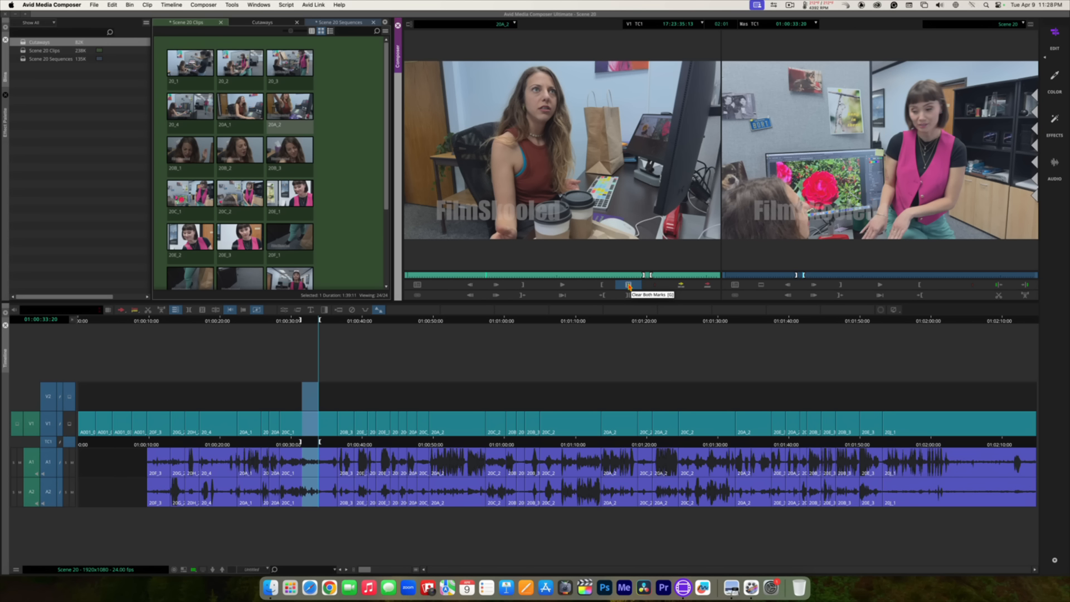
click(629, 285)
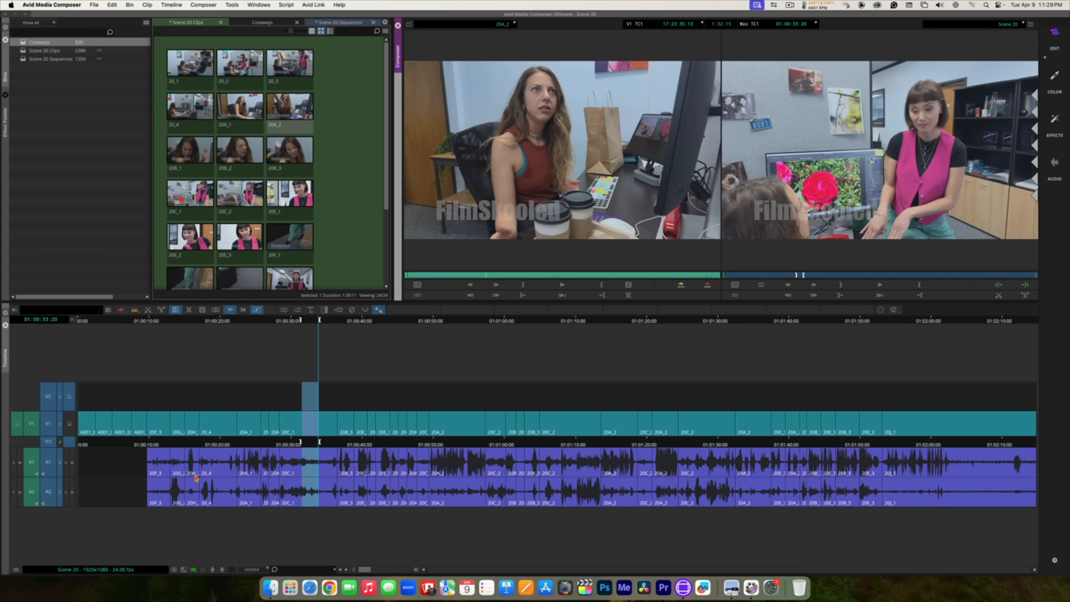
Step: Patch source V1 to V2, disable record tracks V1, A1 and A2, and overwrite the 20A_2 reaction into the marked span on V2
click(48, 496)
click(49, 463)
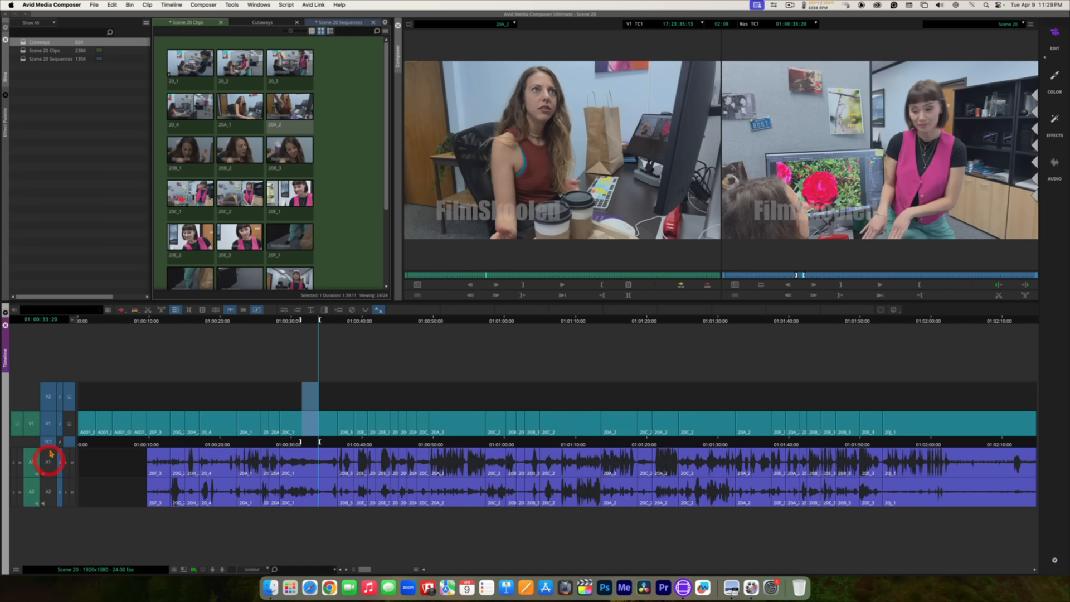
click(48, 426)
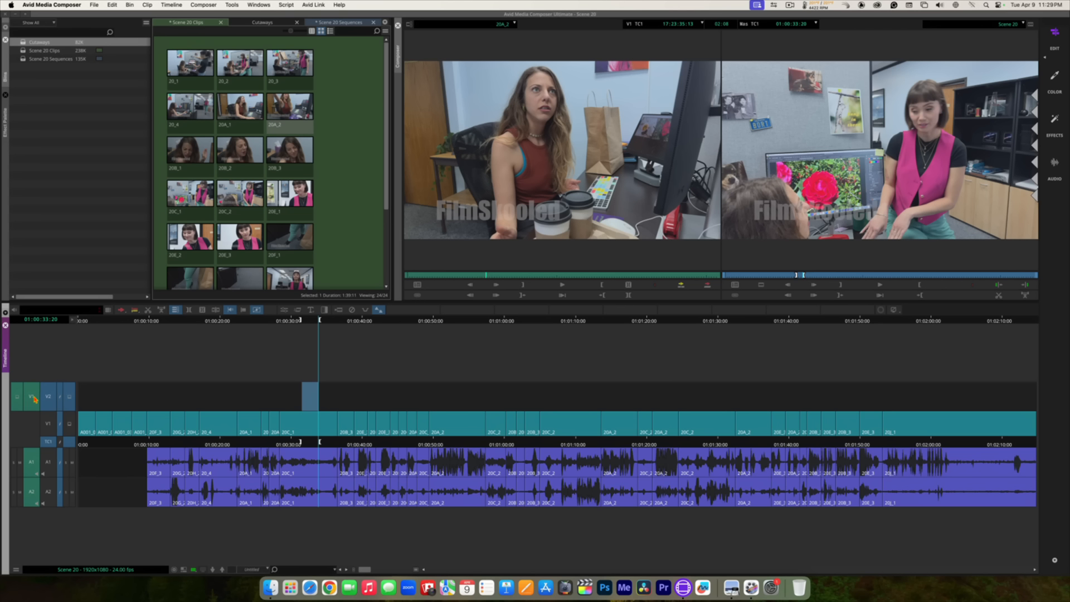
mouse_move(34, 398)
mouse_down()
mouse_move(48, 432)
mouse_move(40, 397)
mouse_move(49, 425)
mouse_move(35, 427)
mouse_move(45, 396)
mouse_up()
click(707, 286)
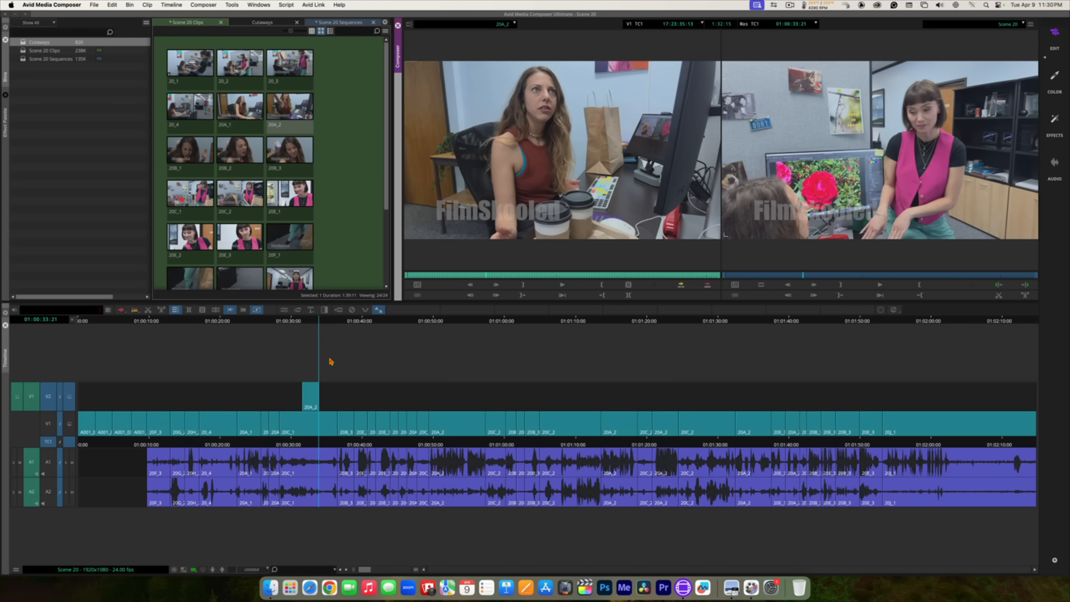
Step: Play the sequence from 01:00:22:23 through the 20A_2 cutaway on V2 to about 01:00:58 to look for another reaction spot
click(315, 322)
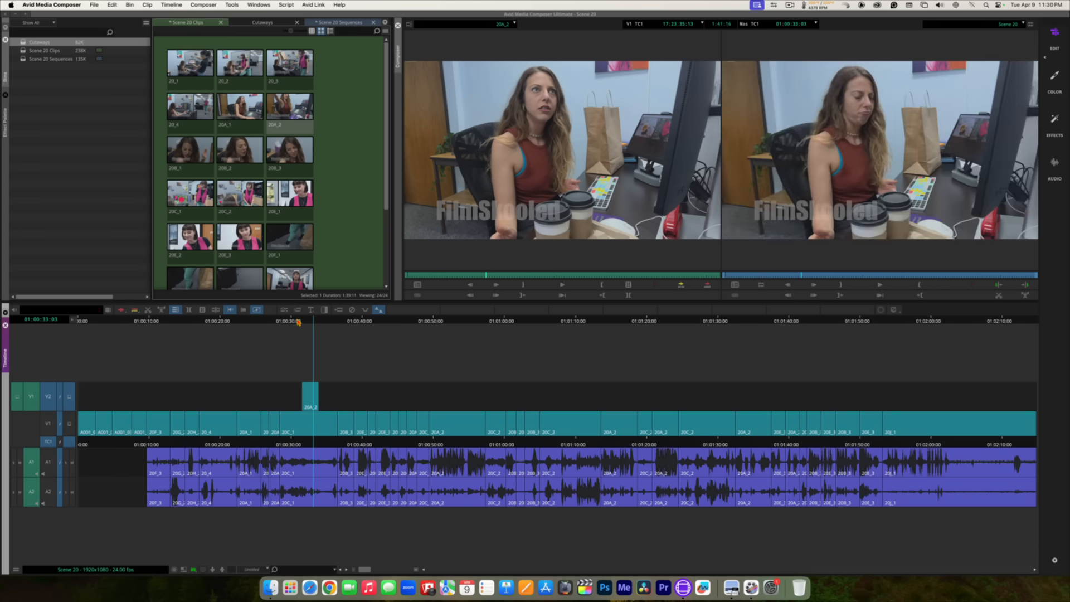
drag(298, 322, 240, 322)
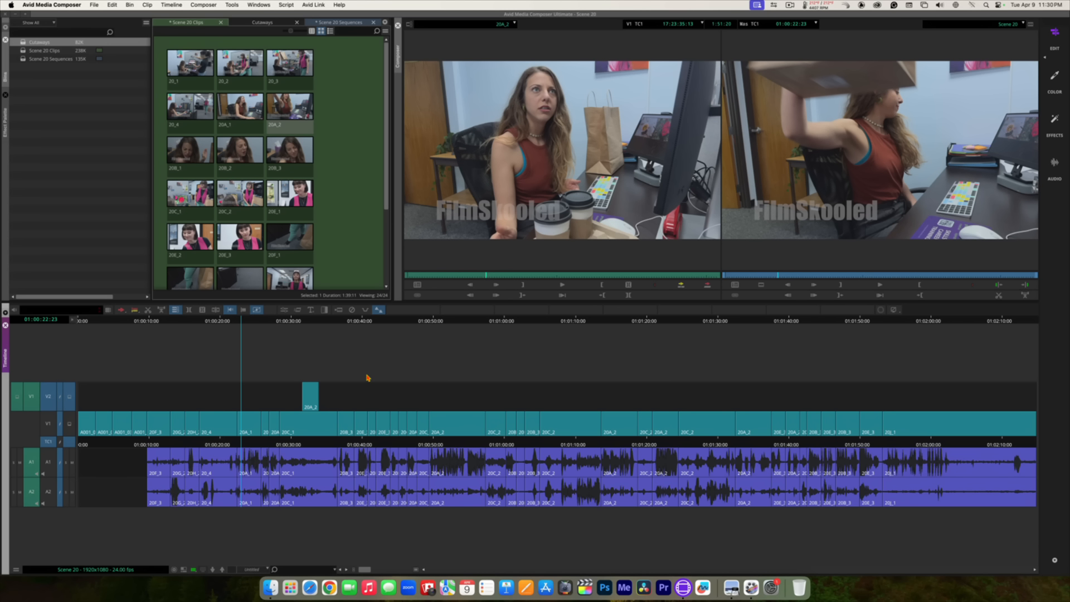
key(space)
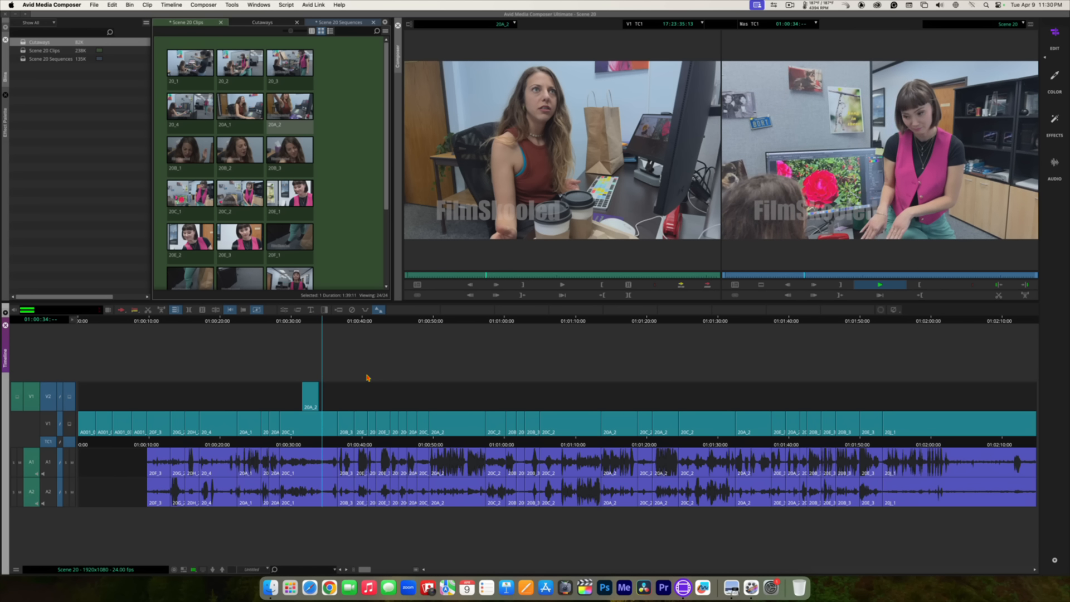
key(space)
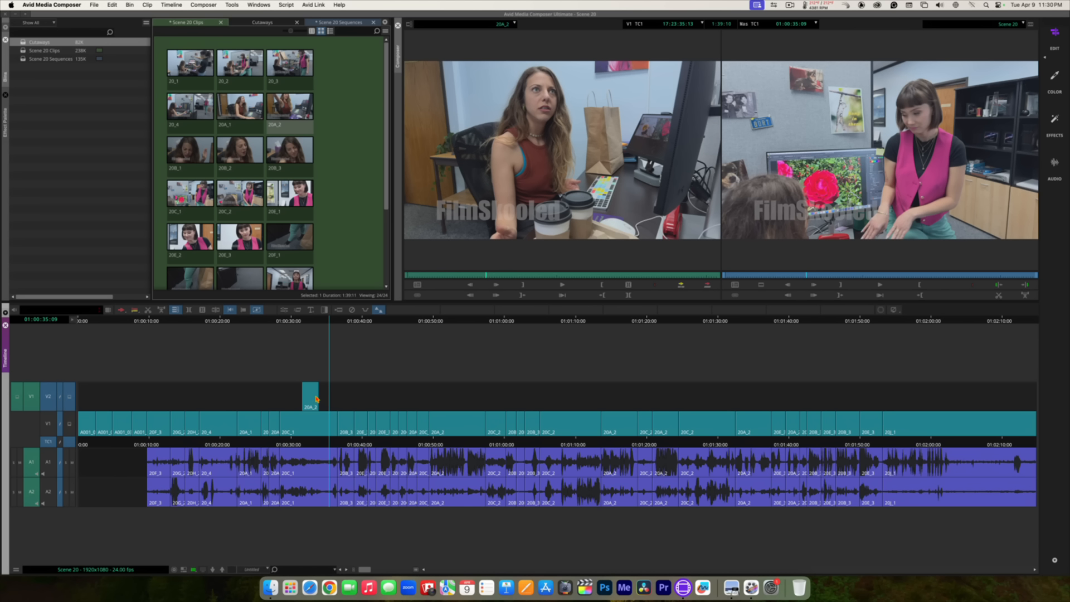
key(space)
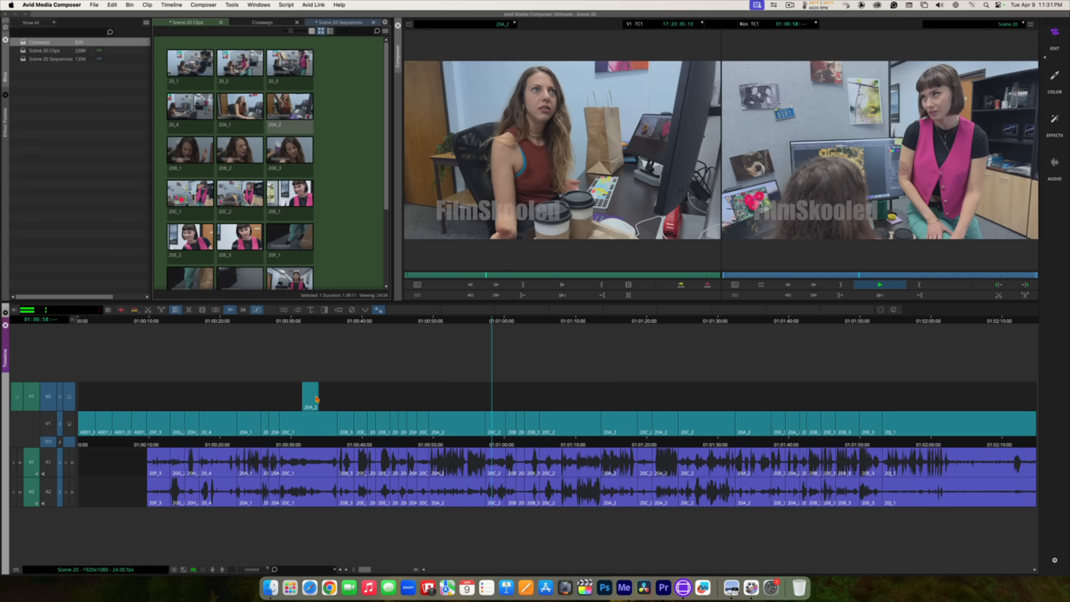
key(space)
Step: Mark the span within clip 20A_2 in the sequence from 01:00:52:06 to 01:00:54:17
drag(468, 321, 446, 321)
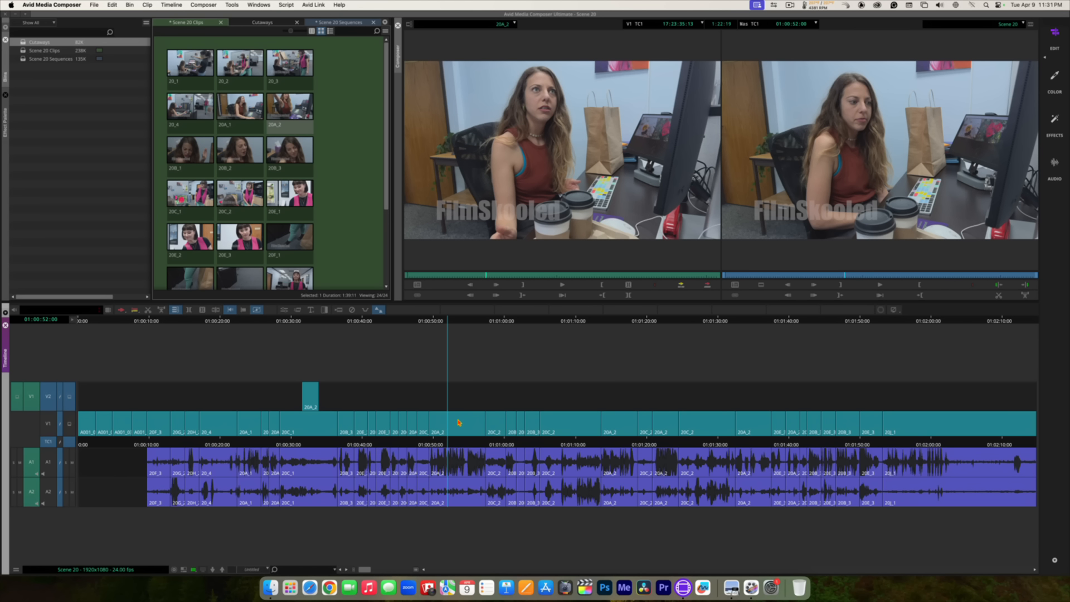
drag(444, 444, 433, 442)
key(space)
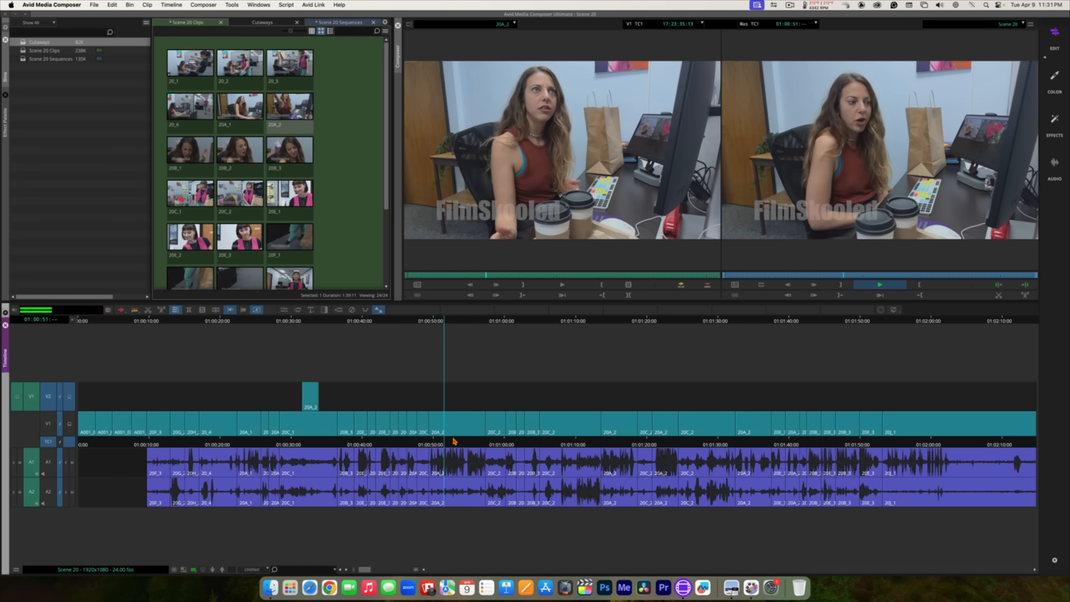
key(space)
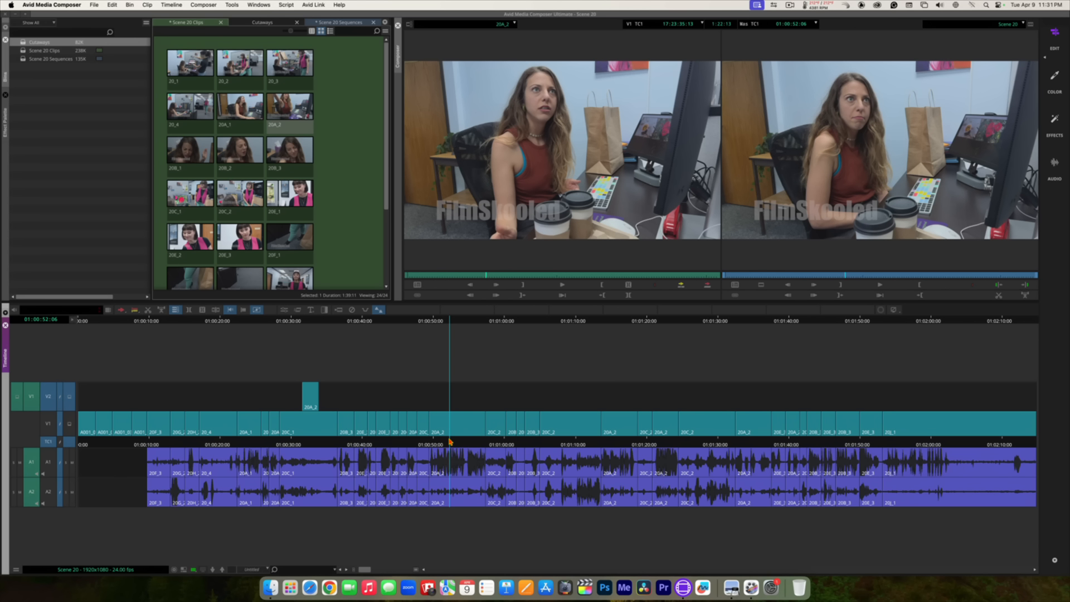
key(space)
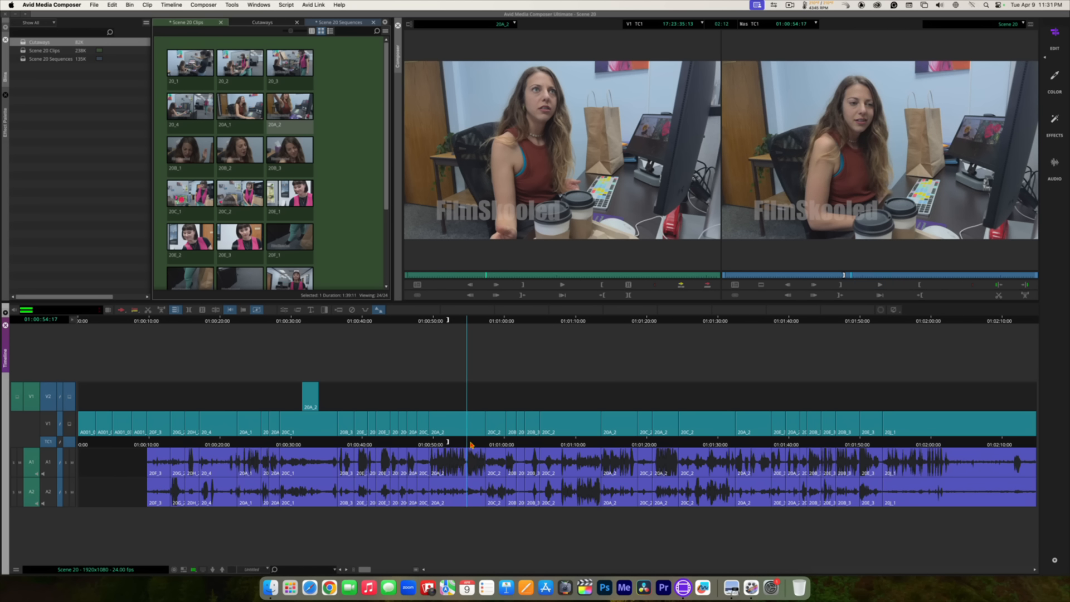
key(space)
key(i)
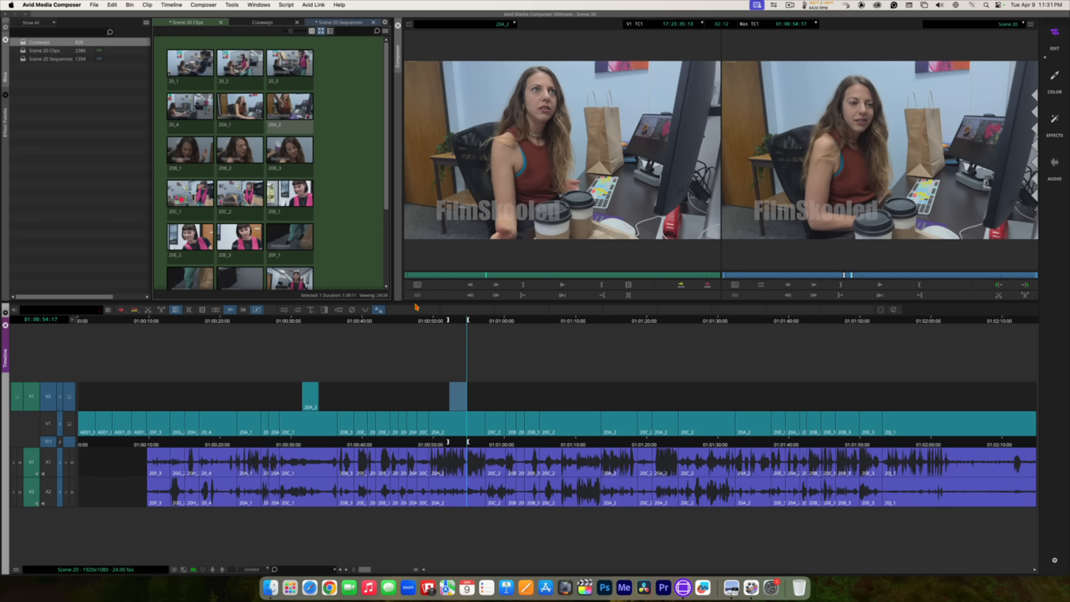
Step: Load clip 20C_2 as the source, clear its old marks, and mark a listening reaction's in point at 17:53:59:12
double_click(241, 194)
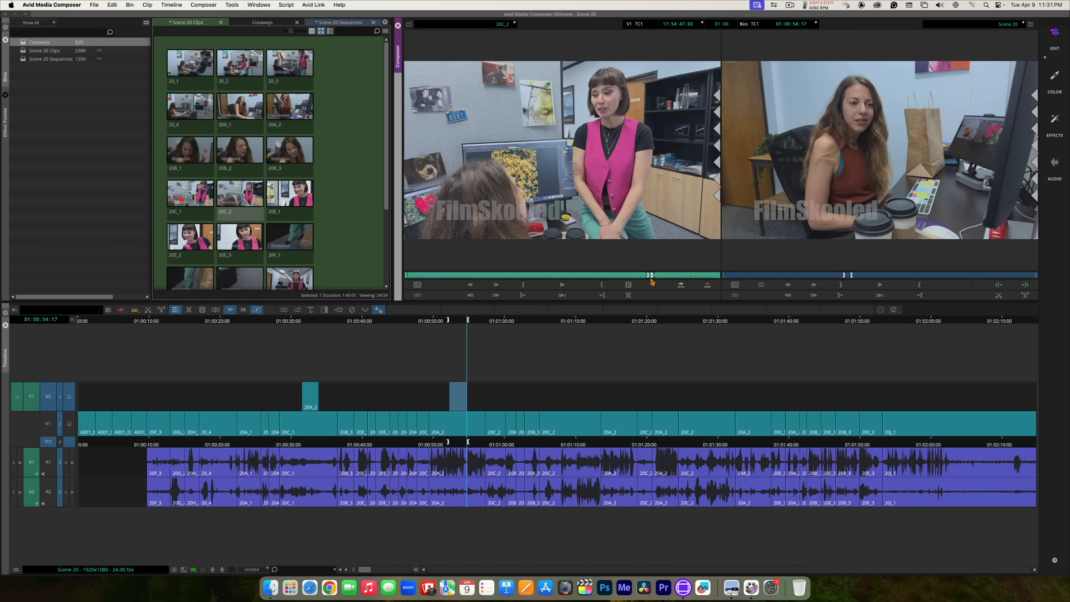
key(g)
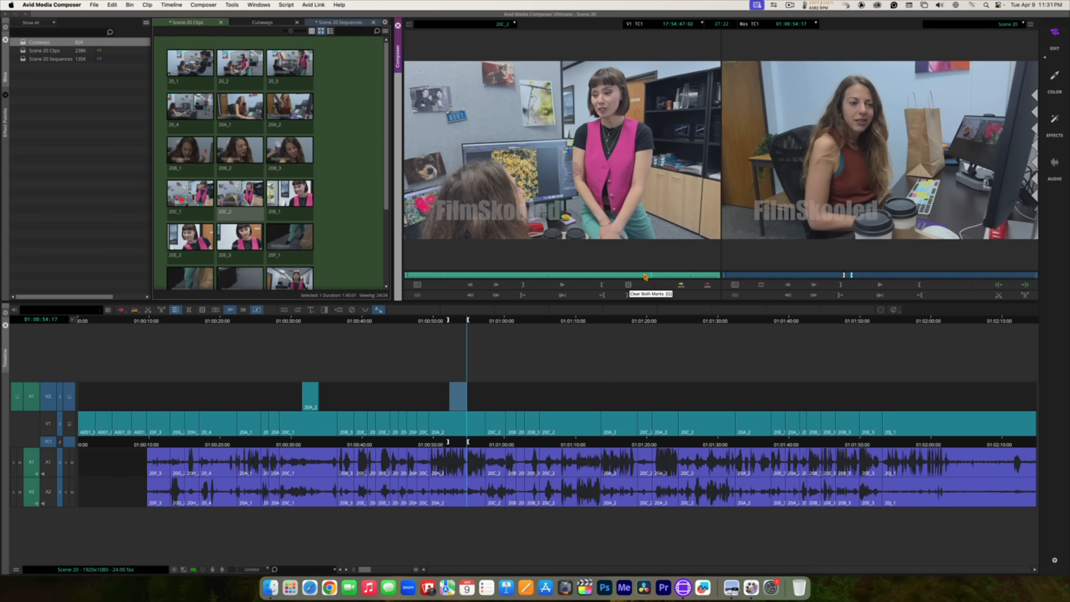
click(632, 276)
drag(633, 276, 470, 273)
key(space)
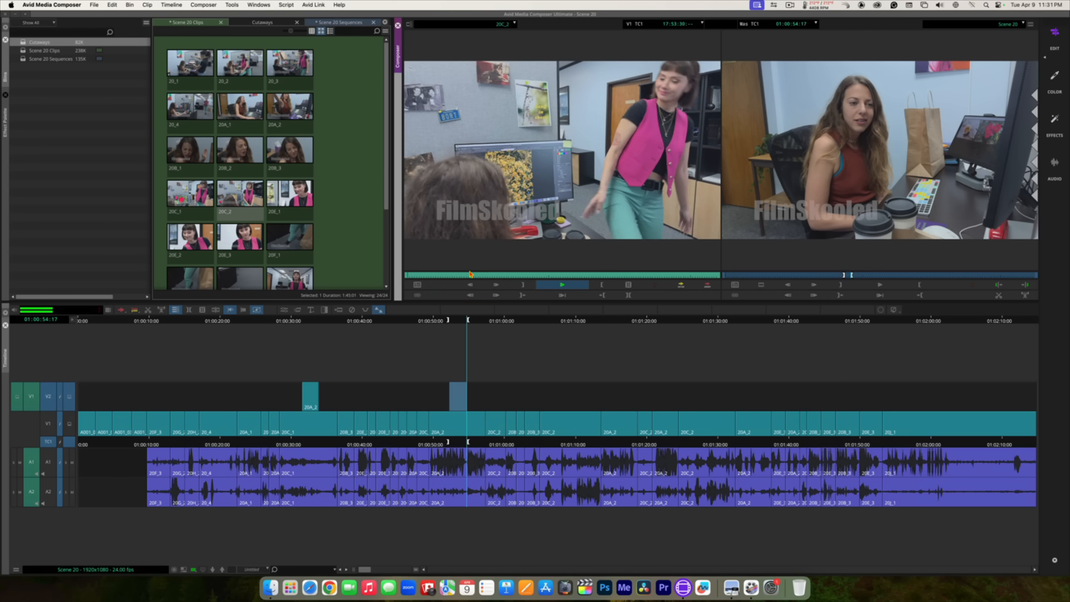
key(l)
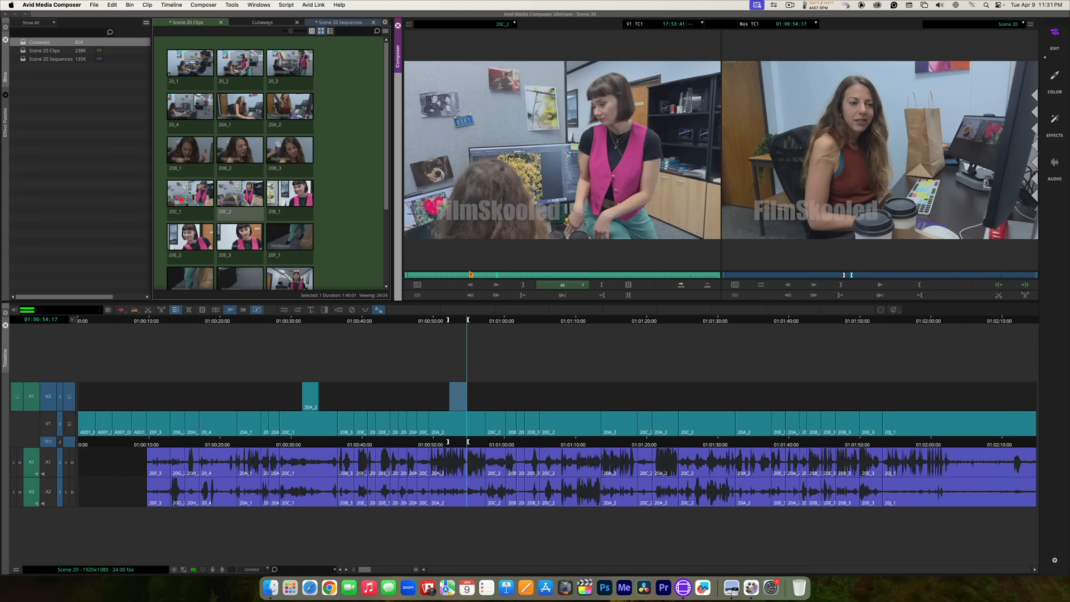
key(space)
key(space)
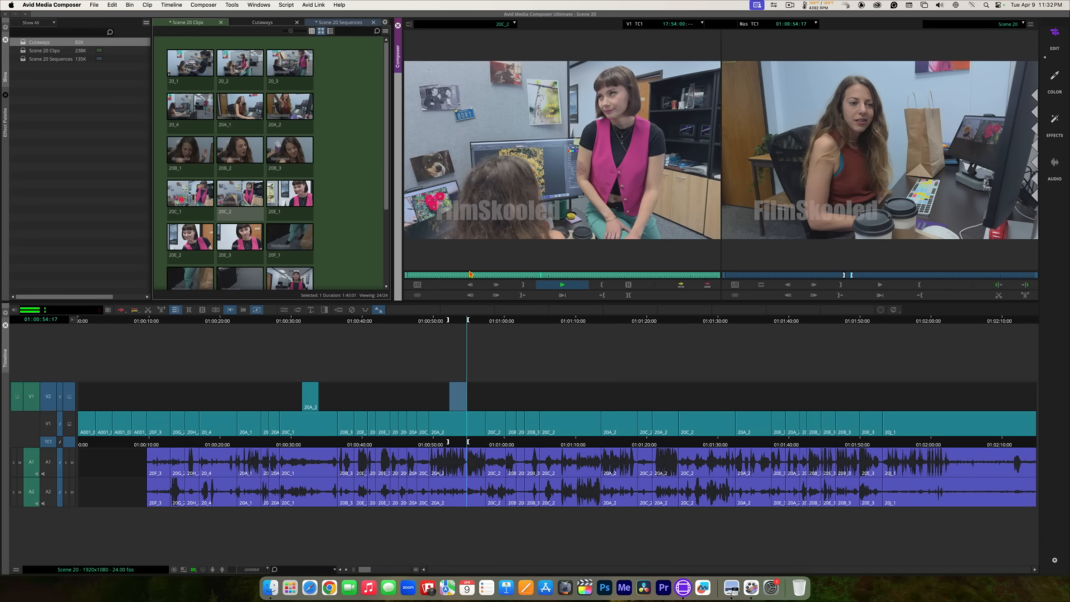
key(space)
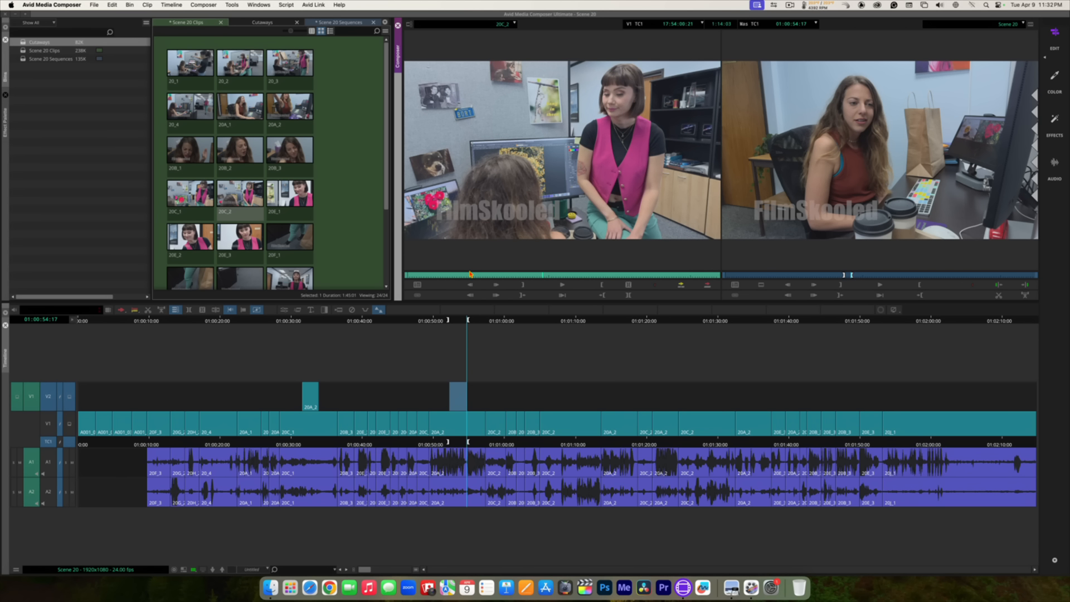
key(j)
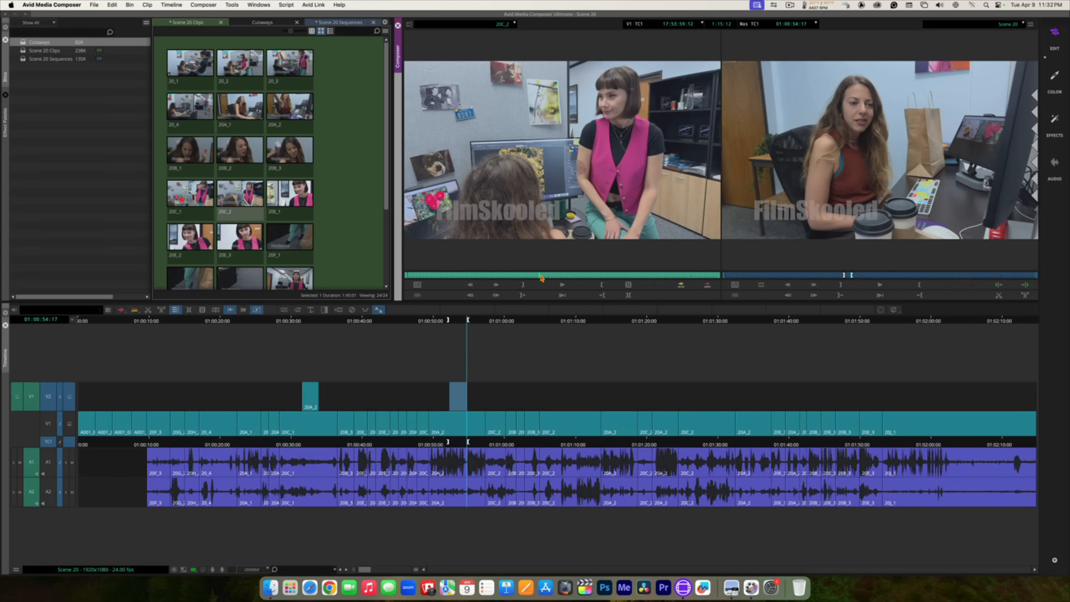
key(i)
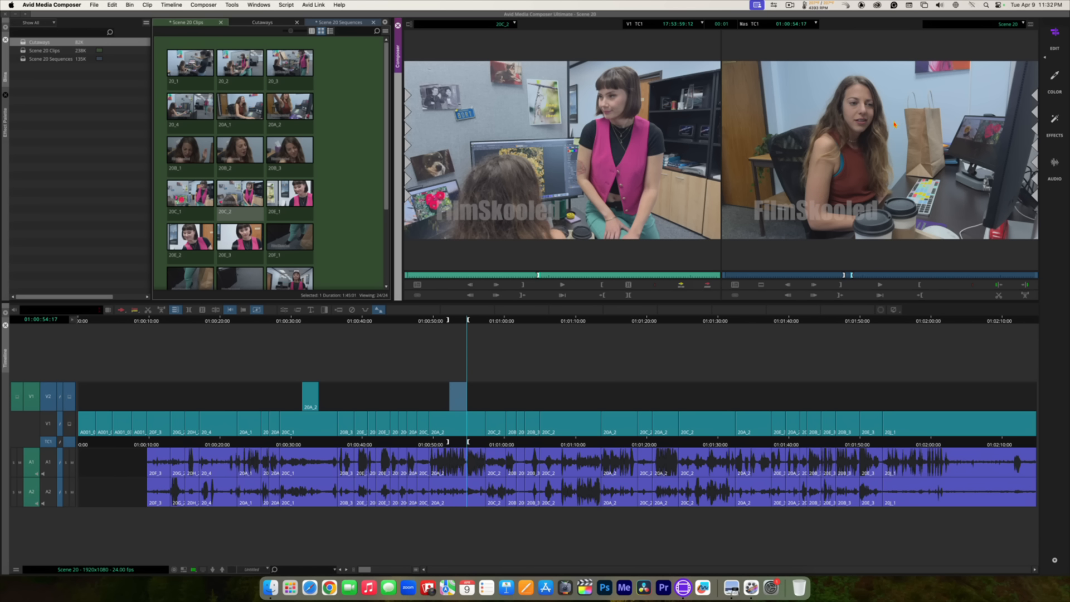
Step: Overwrite the 20C_2 reaction into the marked span on V2 and play the sequence from 01:00:49:14 to 01:00:58:22
click(841, 162)
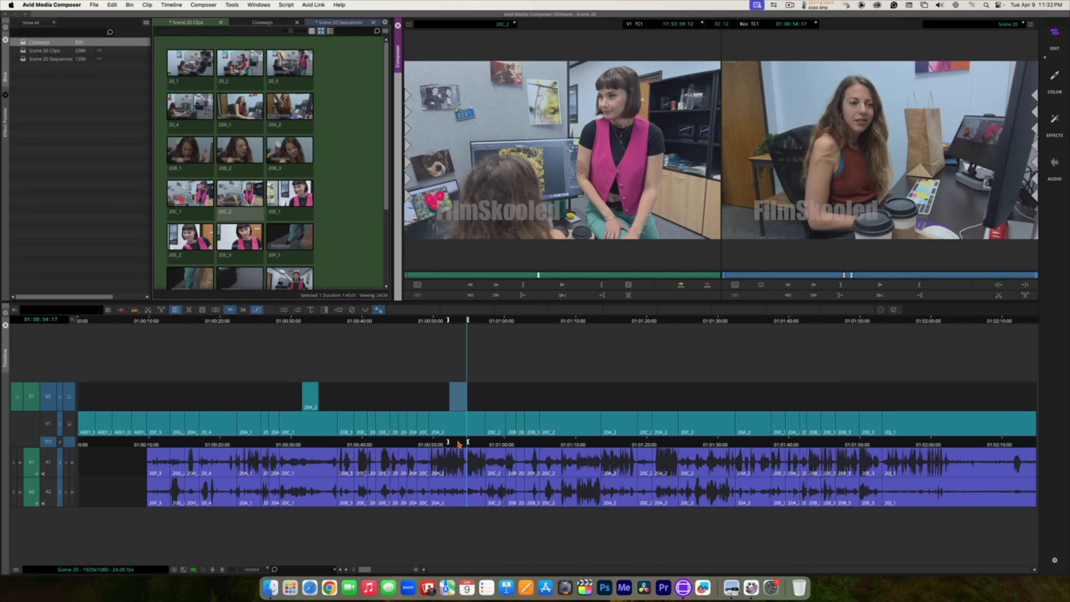
click(708, 286)
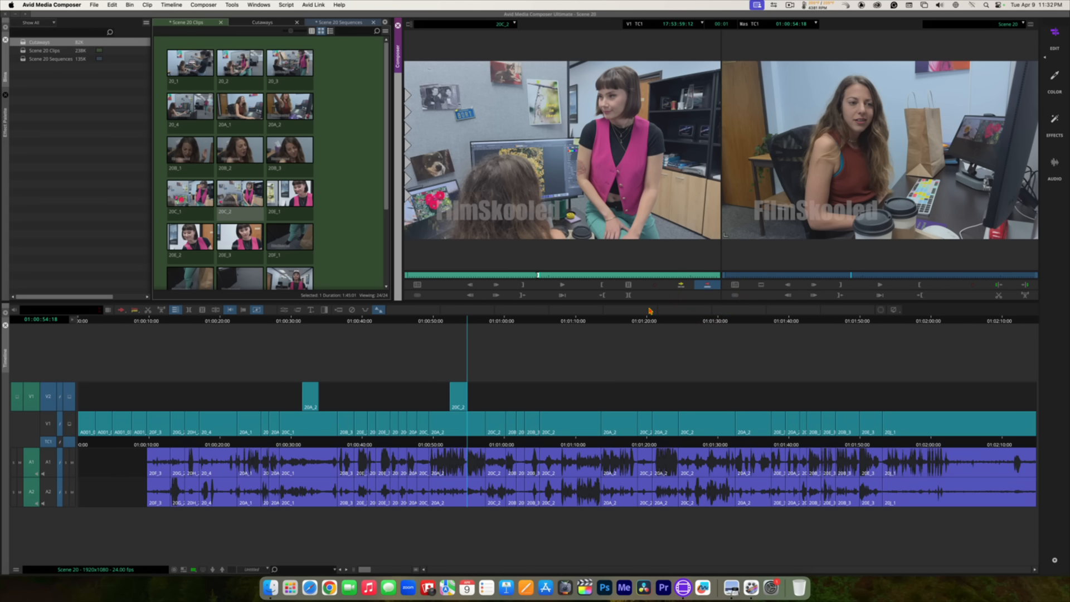
drag(458, 320, 430, 318)
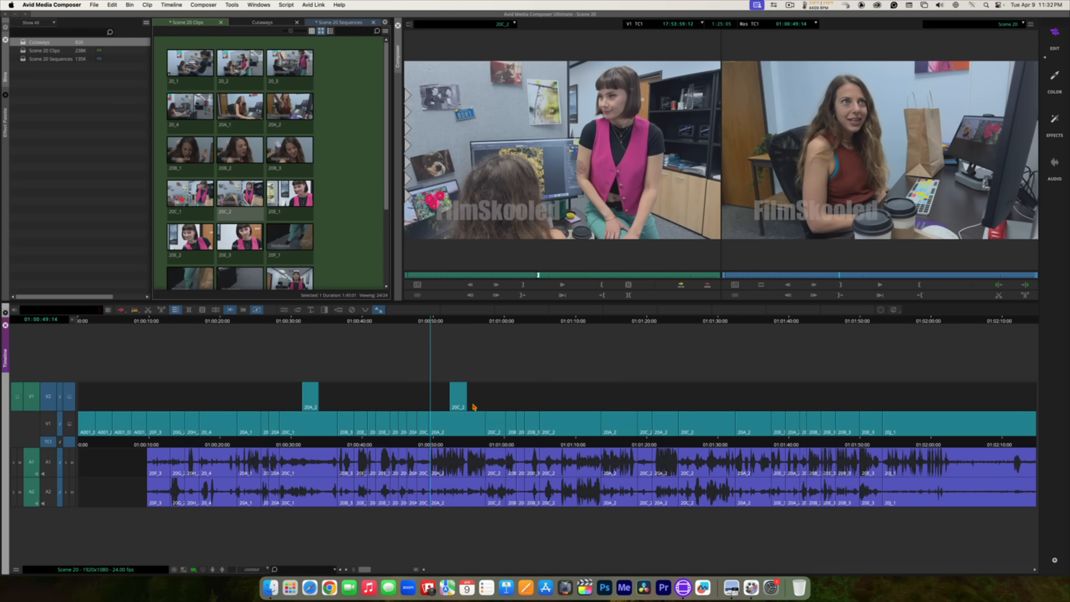
key(space)
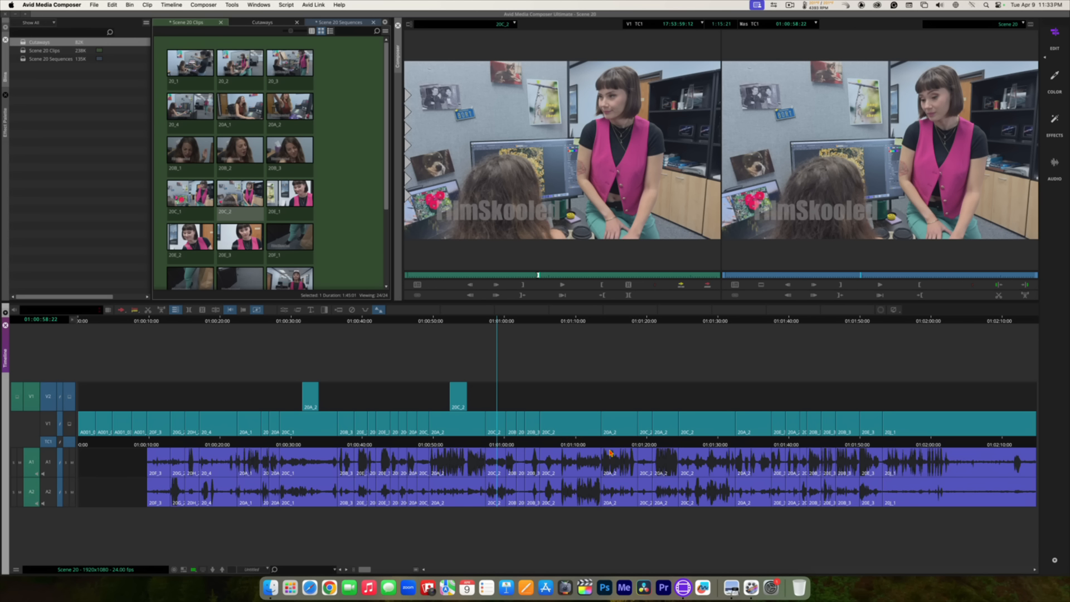
Step: Mark In at 01:01:08:21 and Out at 01:01:11:12 in the sequence, over the woman in pink's 20C_2 shot
key(space)
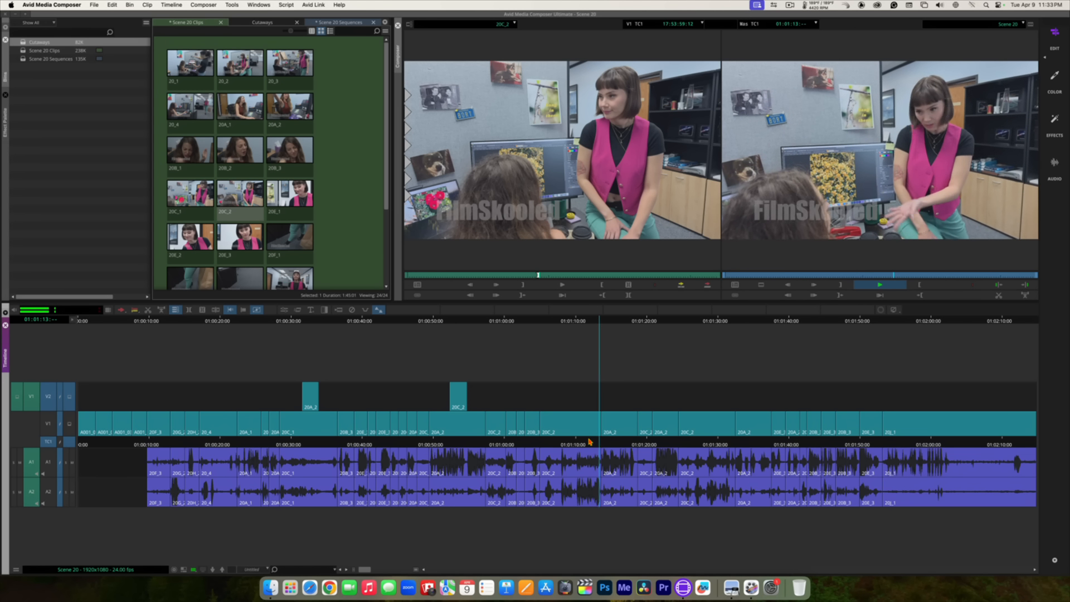
key(space)
drag(574, 441, 543, 440)
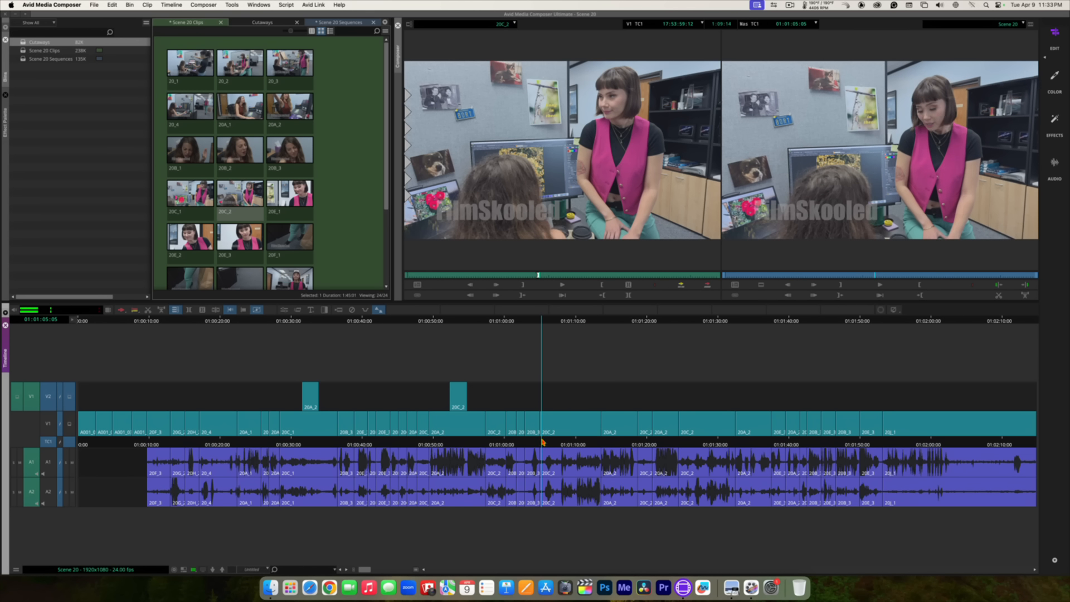
key(space)
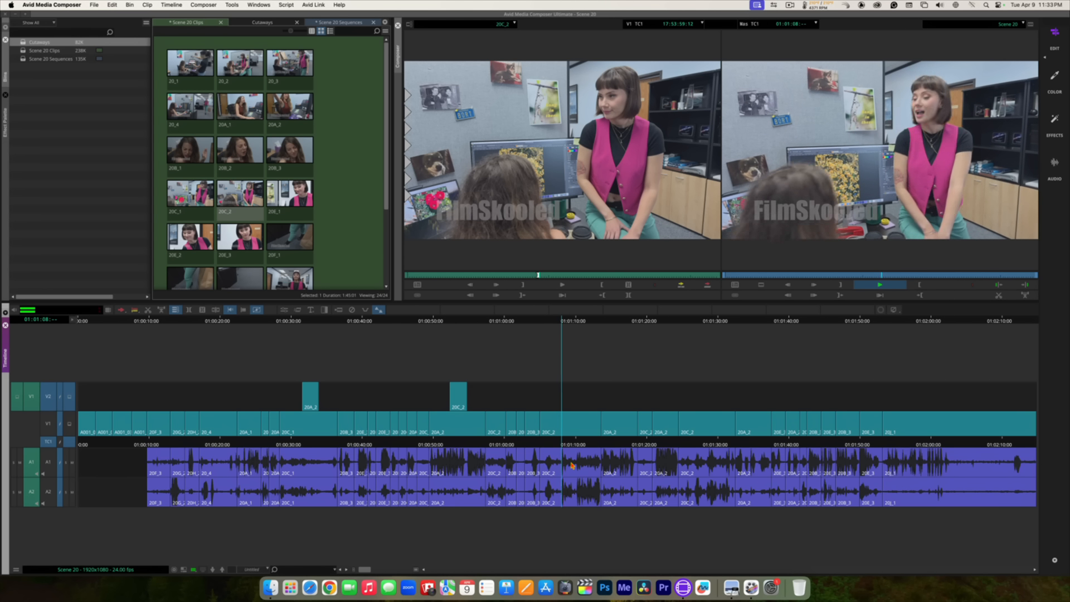
key(space)
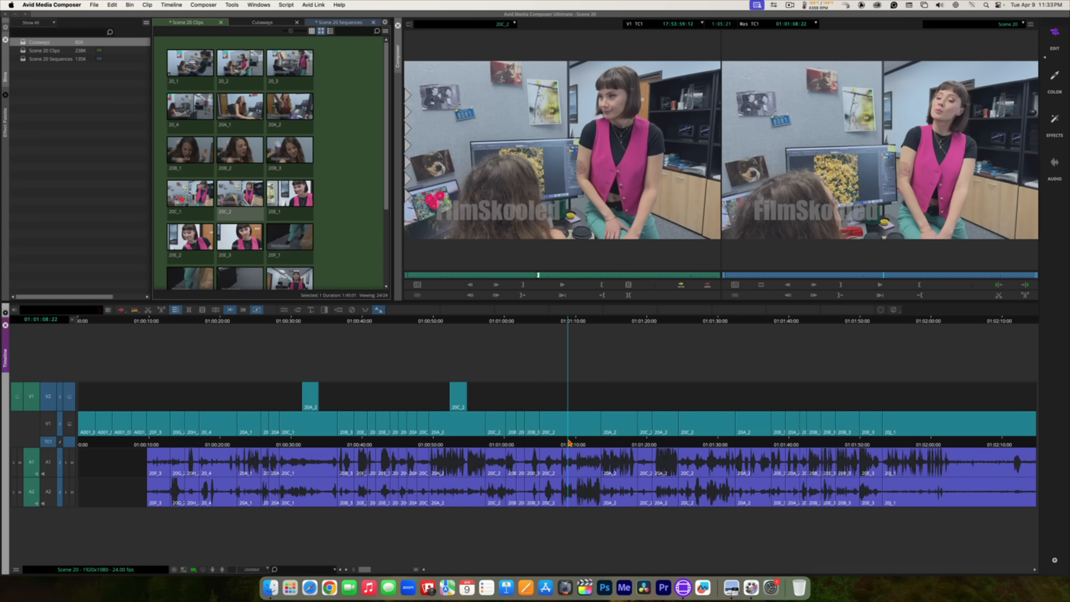
click(568, 443)
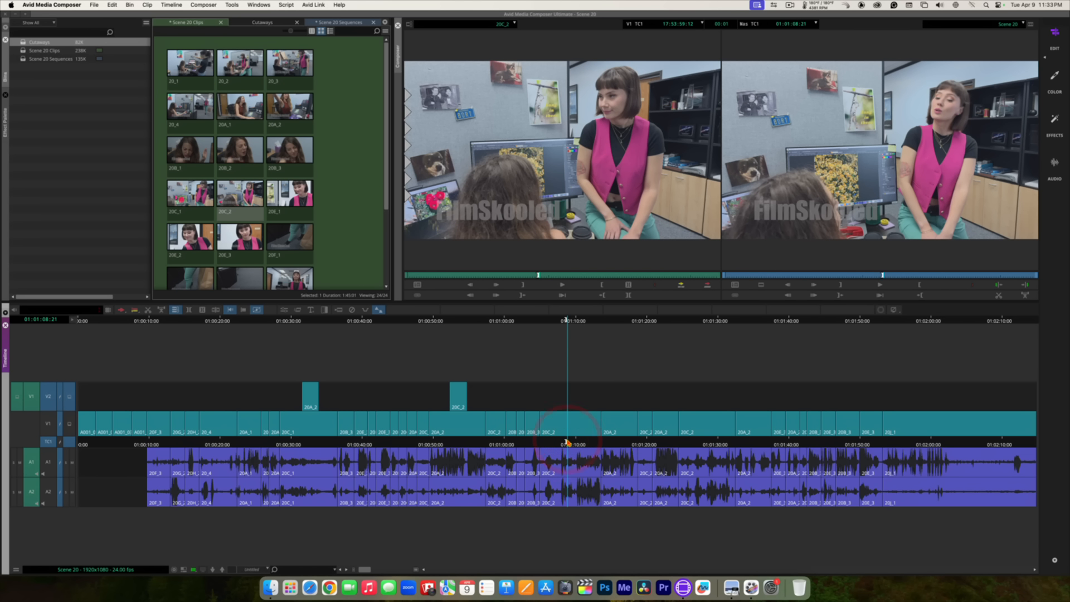
key(space)
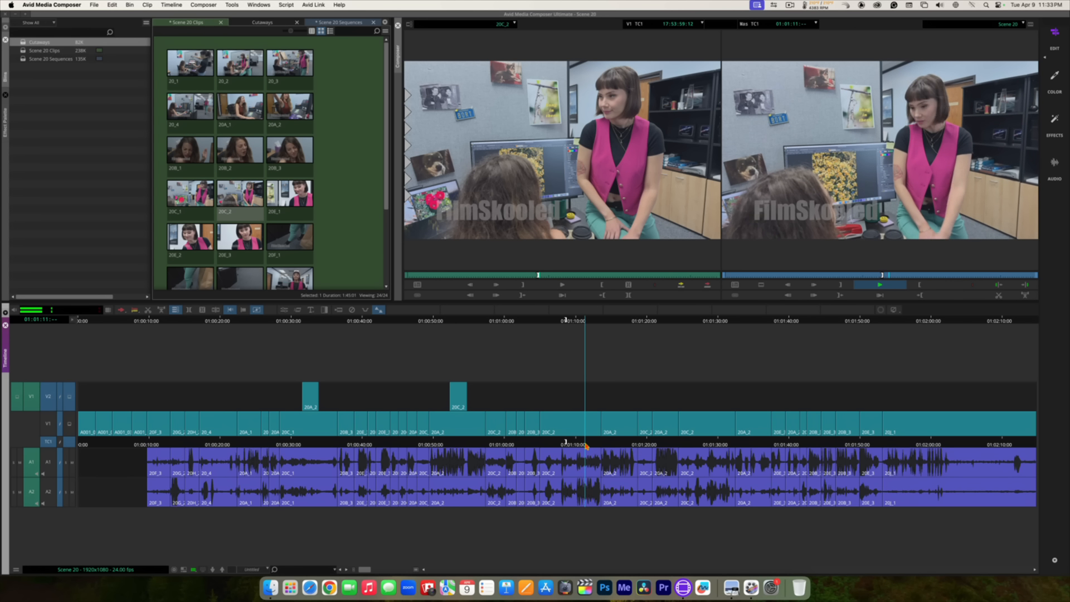
key(space)
key(o)
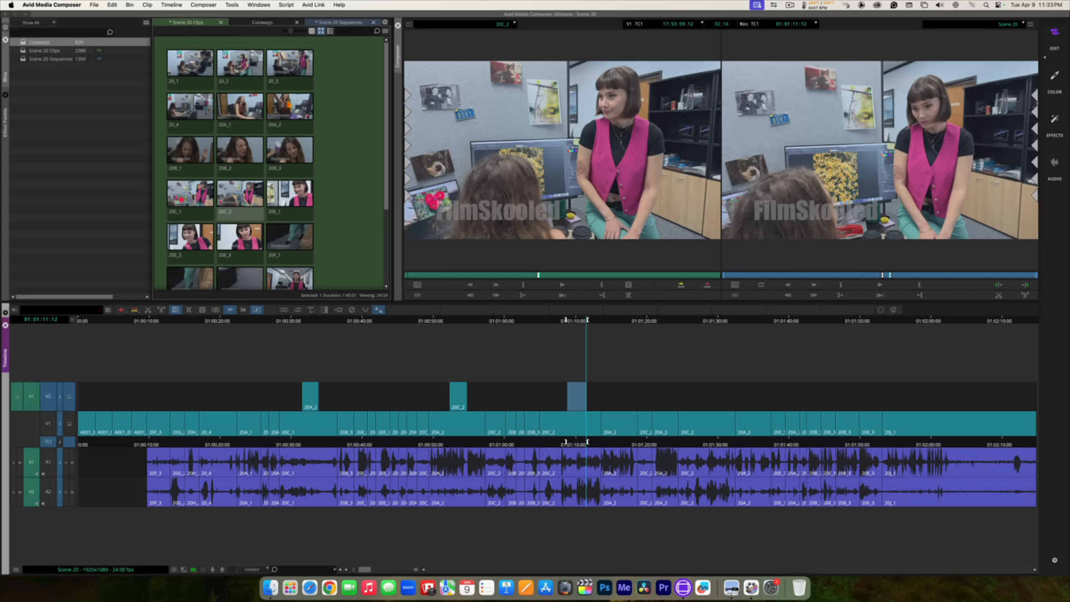
Step: Load clip 20A_2 as the source, cue it to the reaction at 17:24:11:06 and overwrite it into the marked V2 span
double_click(289, 105)
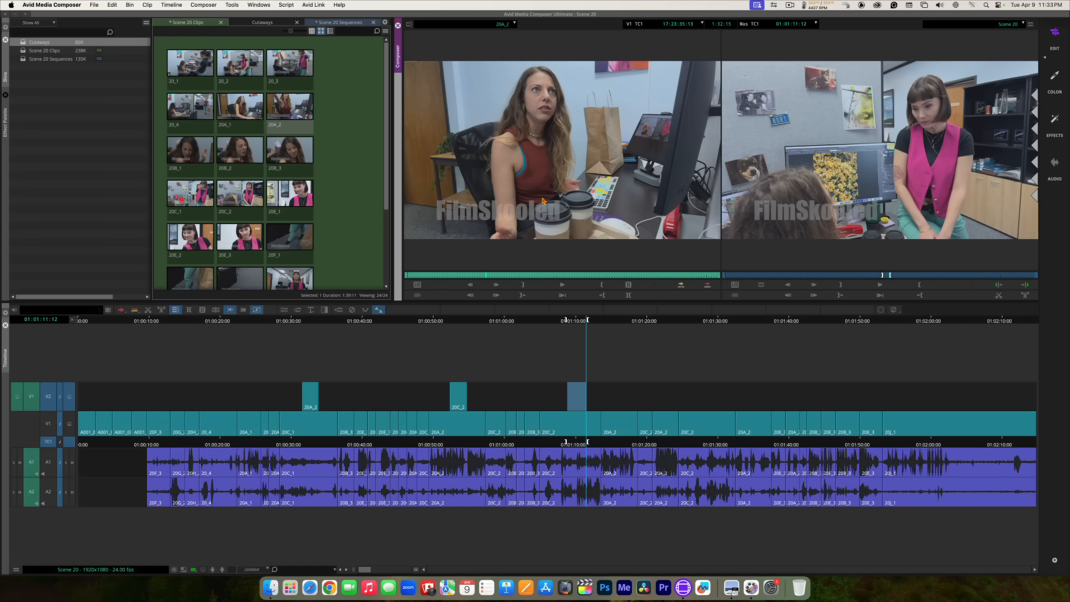
key(space)
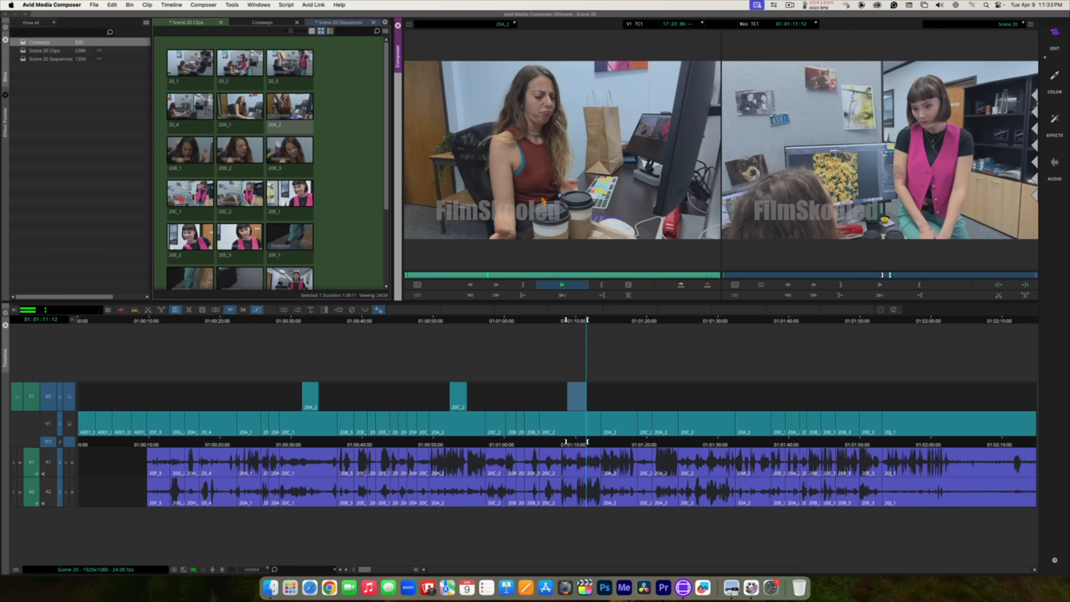
key(l)
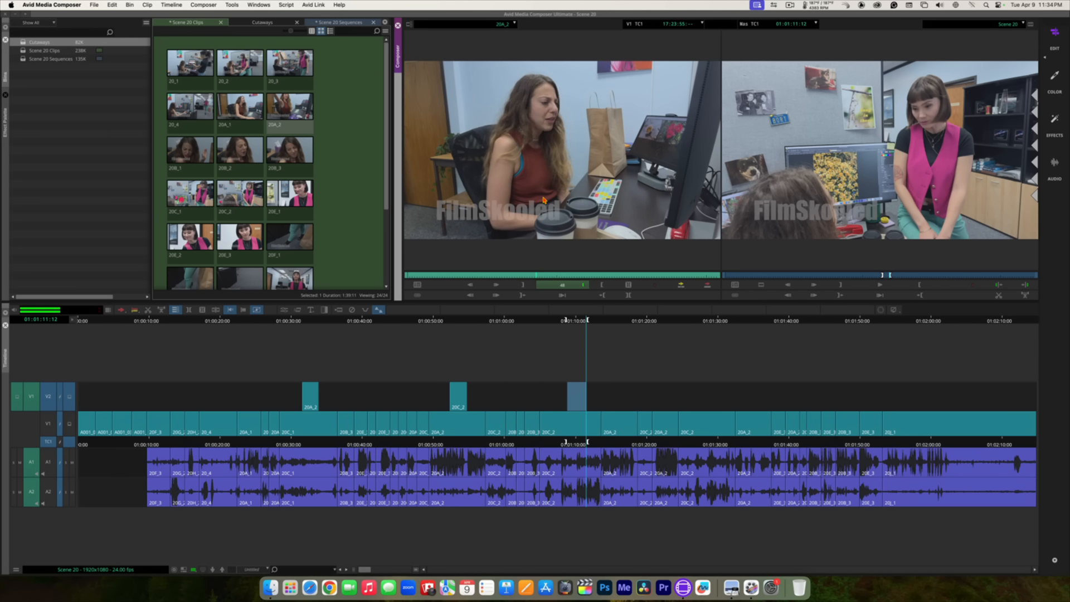
key(space)
key(space)
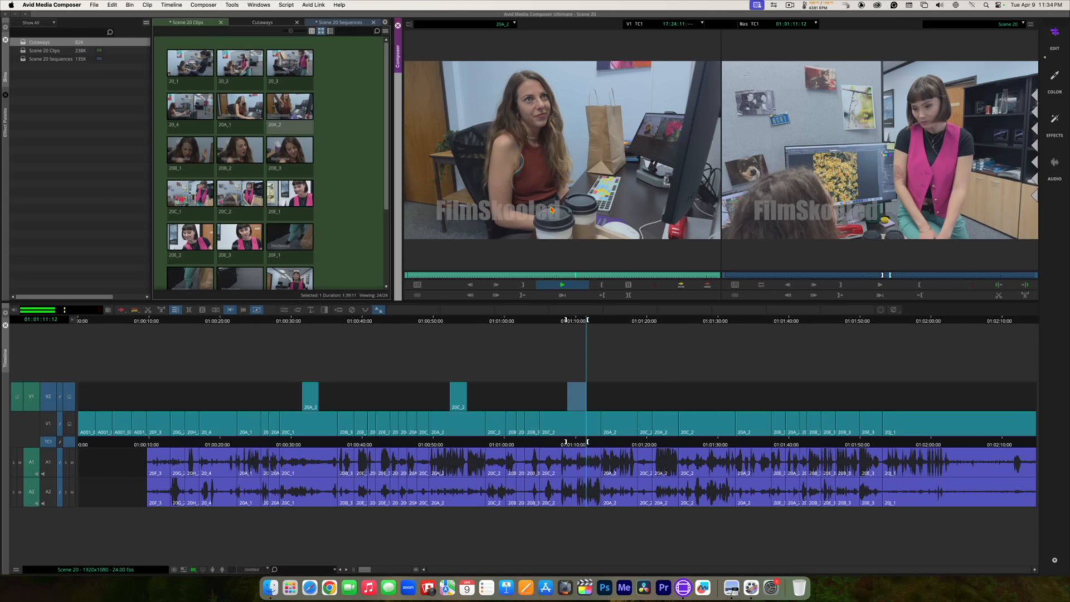
key(space)
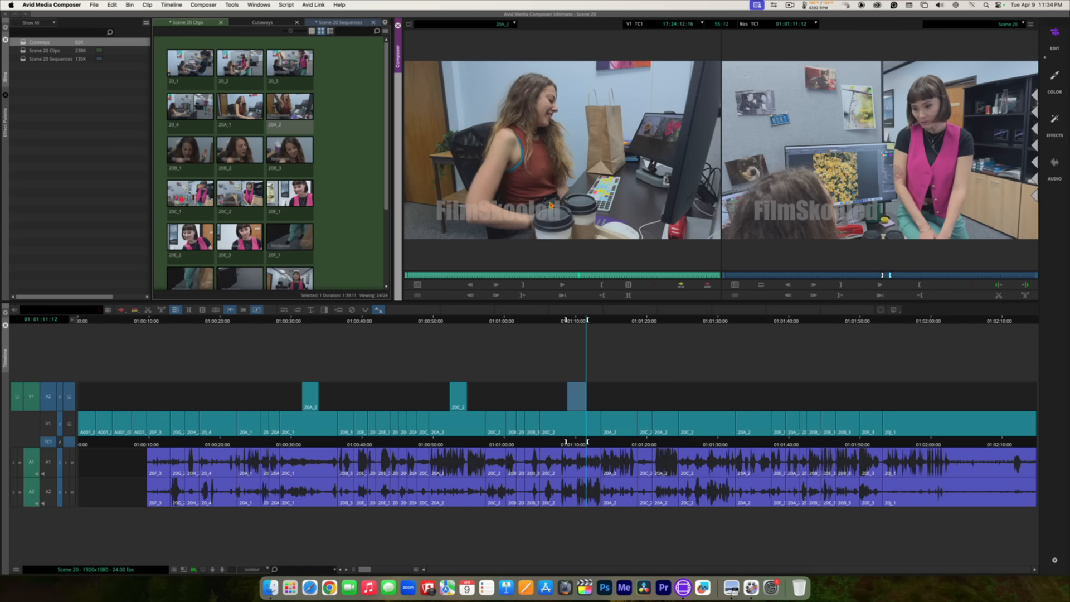
key(j)
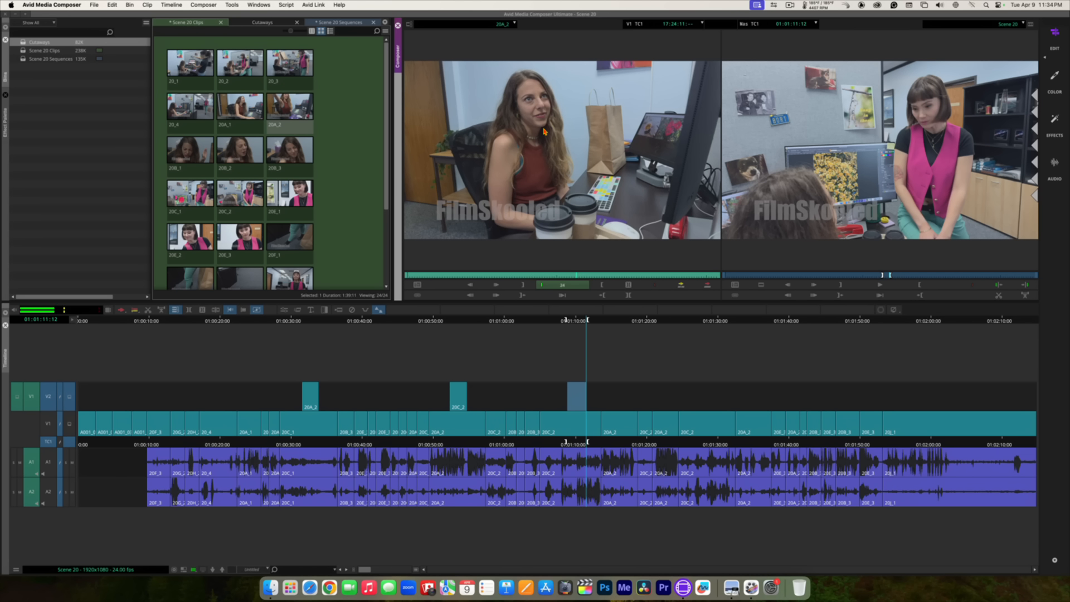
key(k)
key(j)
key(k)
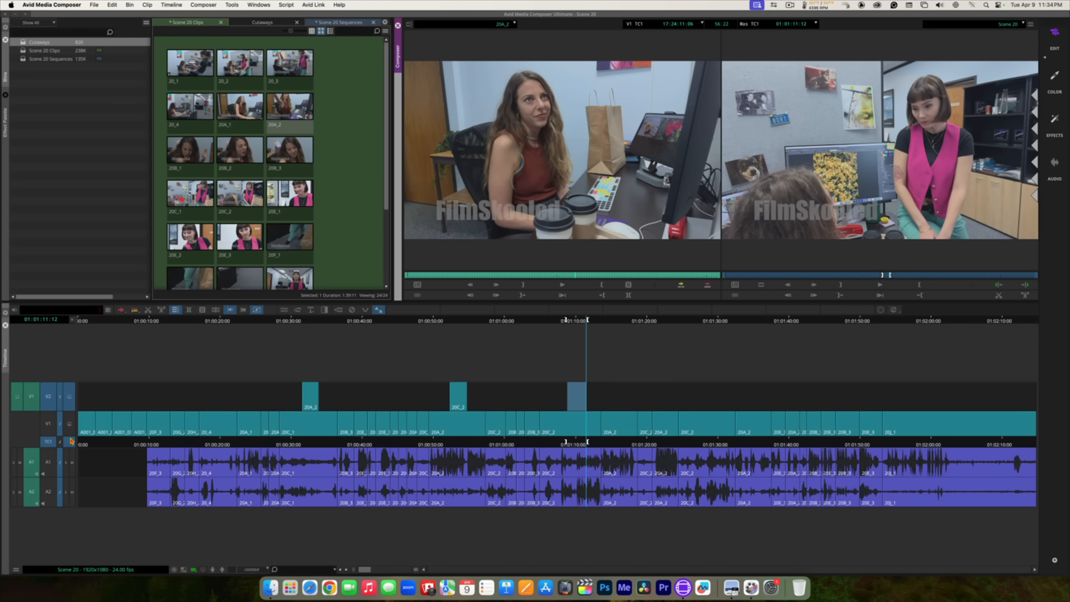
click(707, 286)
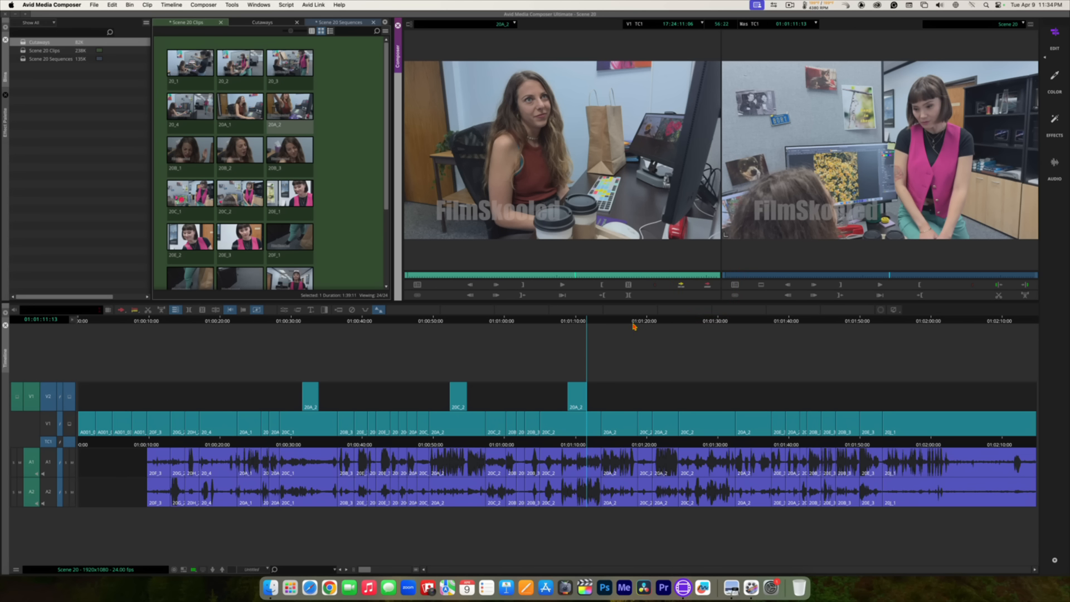
Step: Play back the sequence from about 01:01:05:16 to review the new 20A_2 cutaway and the shots following it
click(545, 321)
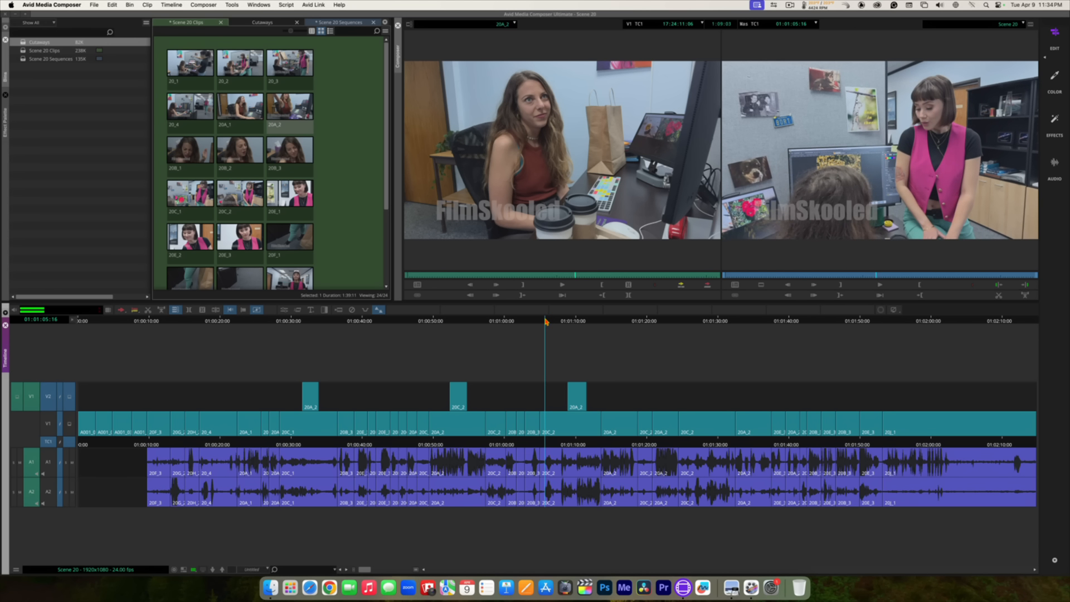
key(space)
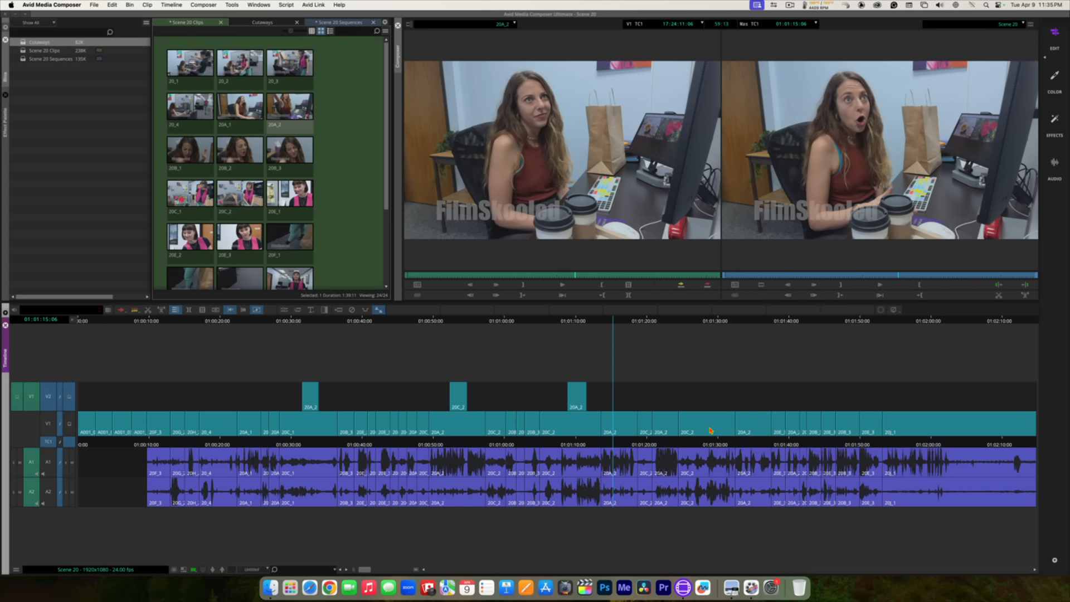
key(space)
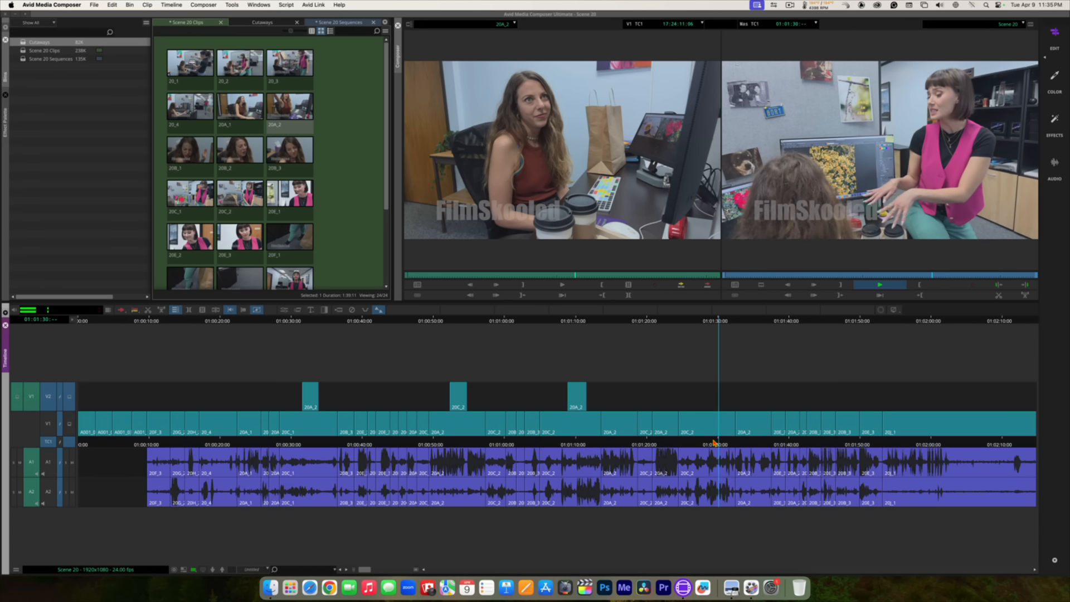
key(space)
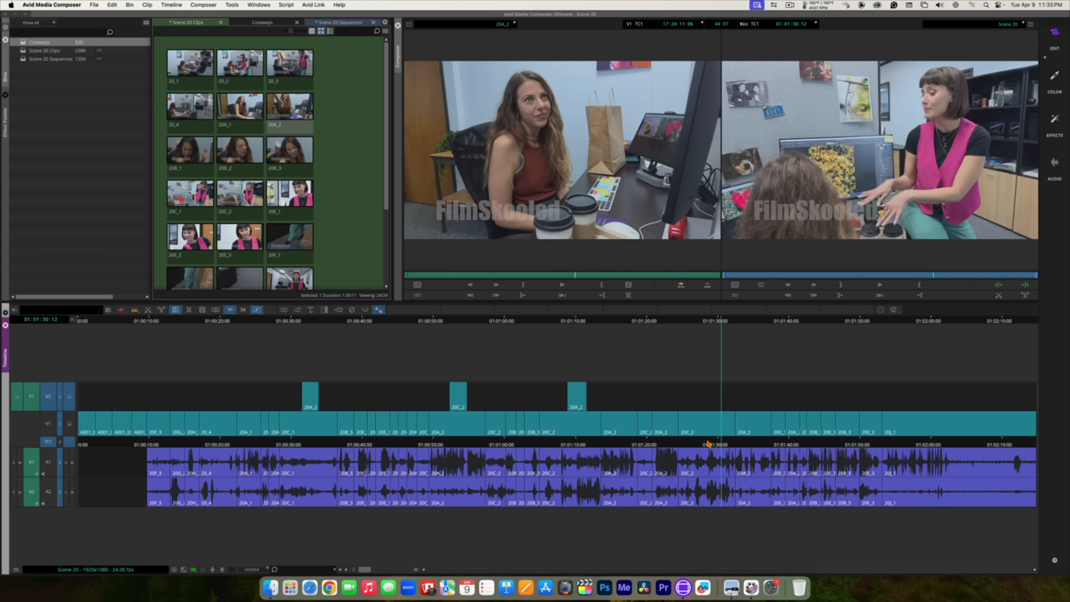
Step: Mark In at 01:01:26:13 and Out at 01:01:28:09 in the sequence, over the next 20C_2 shot
drag(711, 443, 701, 440)
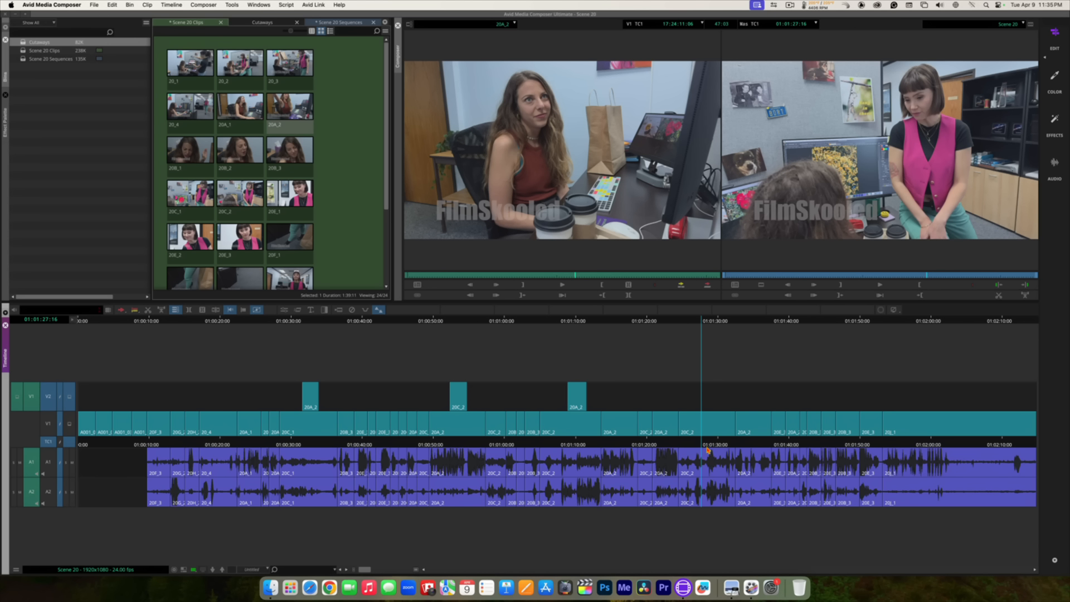
drag(701, 443, 693, 440)
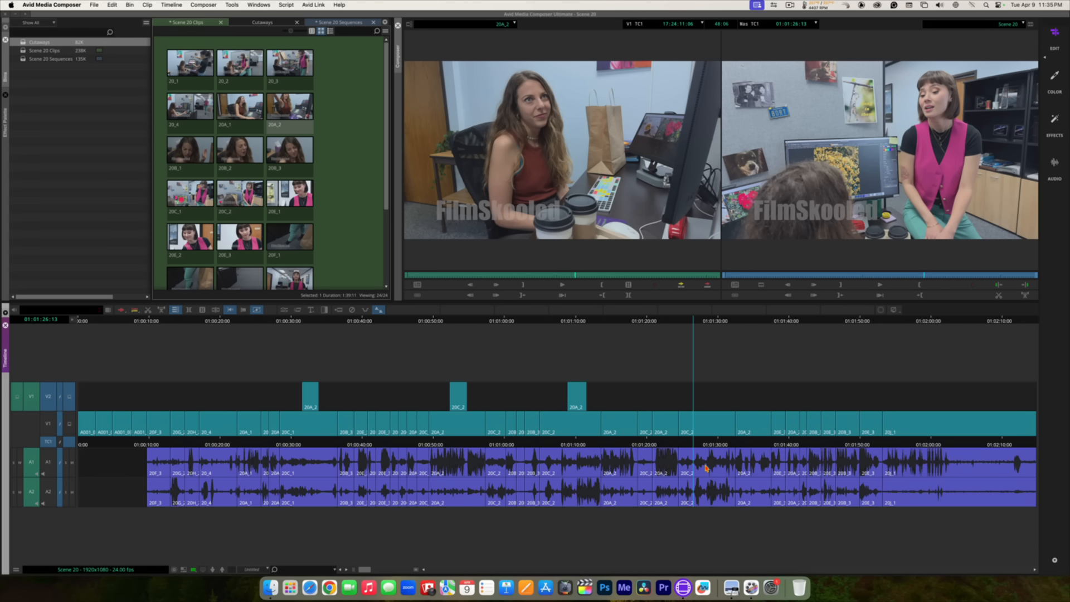
key(space)
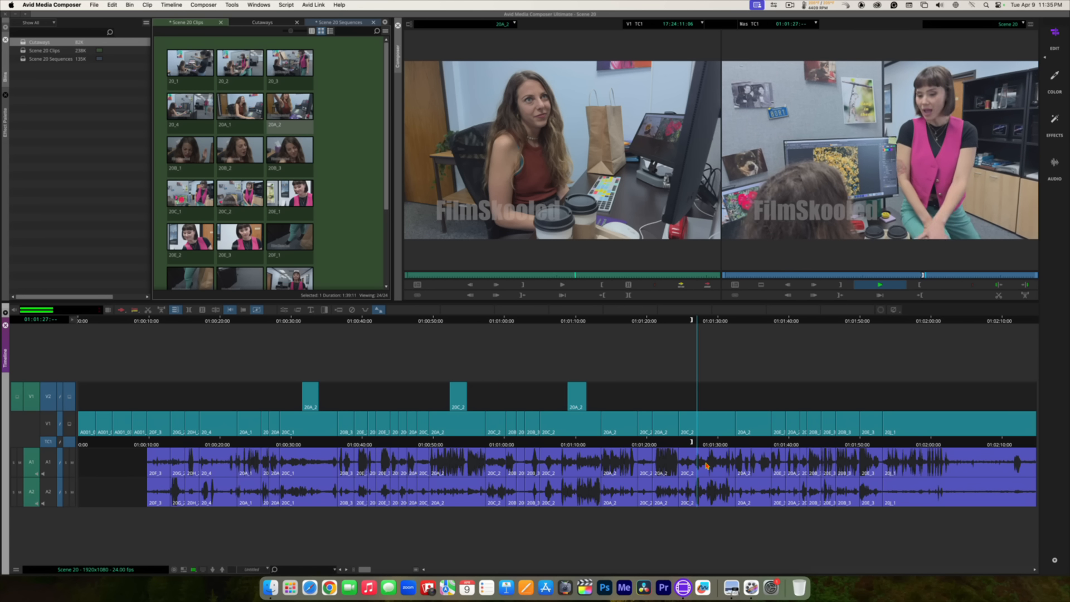
key(space)
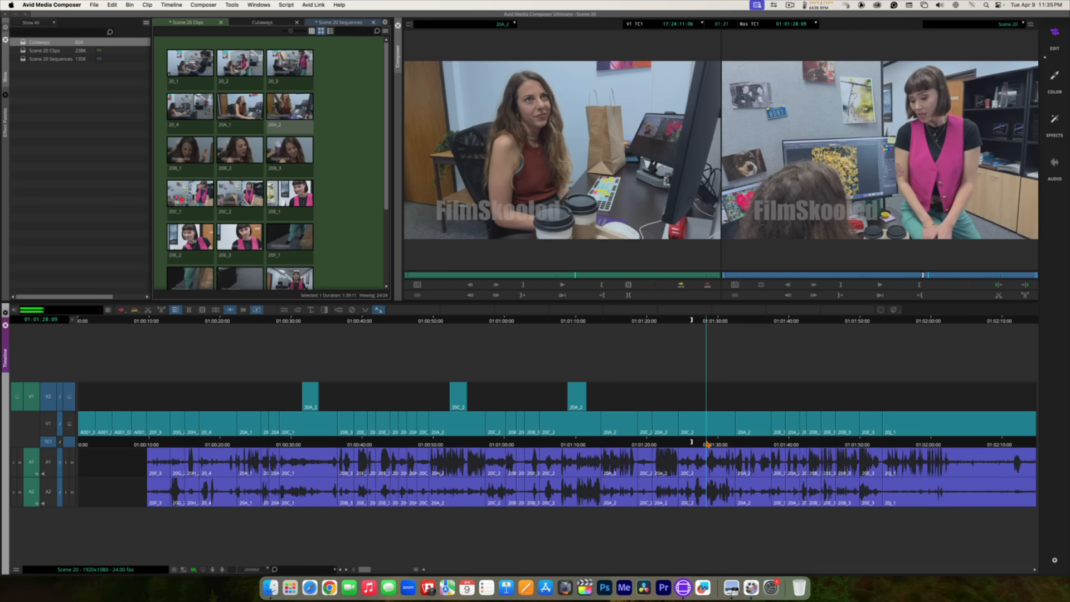
click(707, 444)
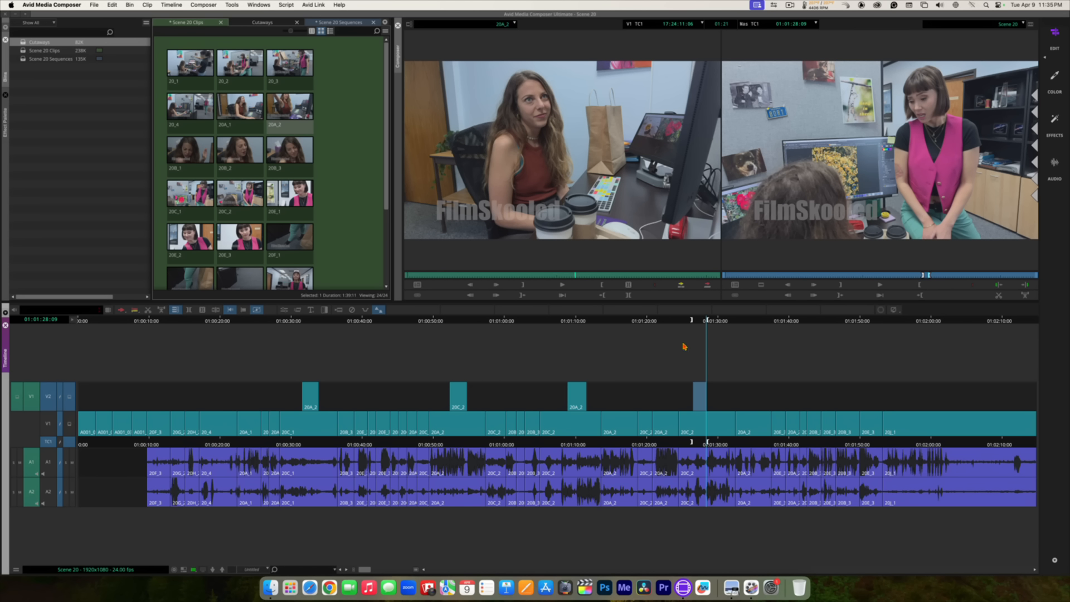
Step: Find the next reaction in source clip 20A_2 and mark In at 17:24:26:01
click(592, 180)
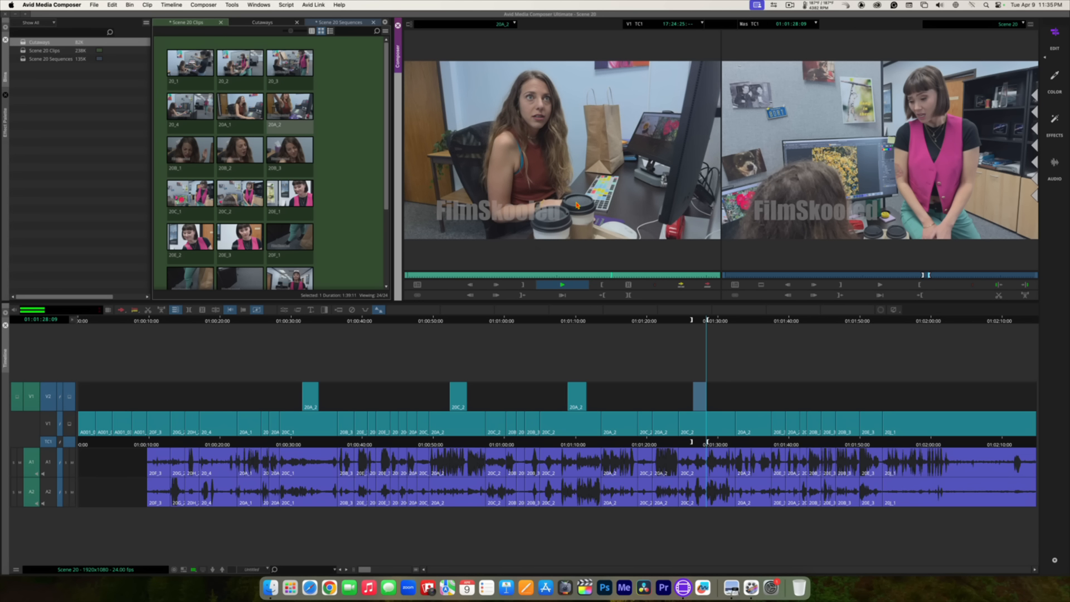
key(space)
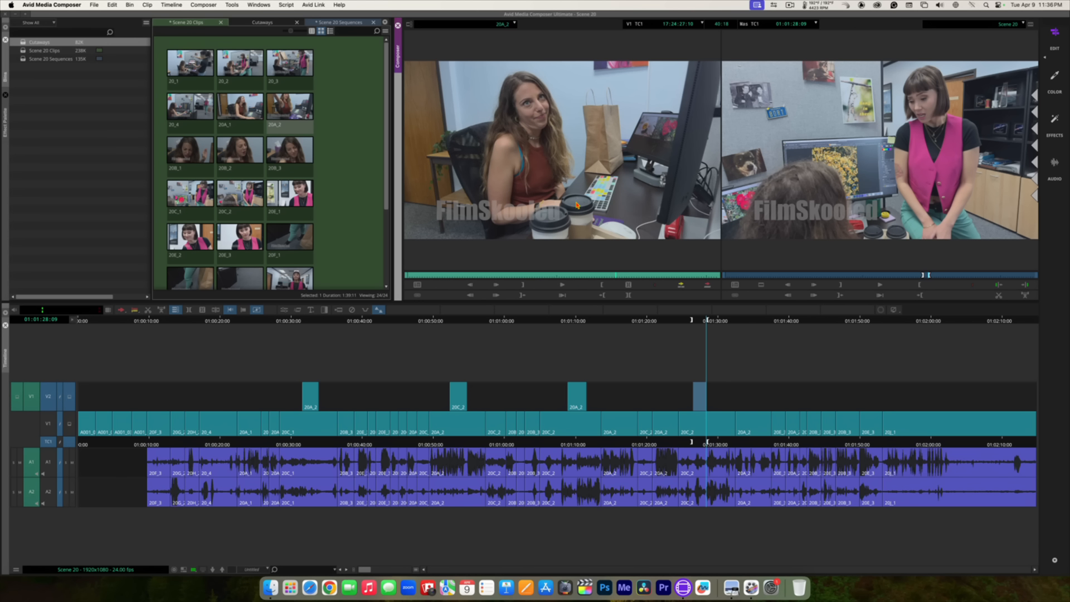
key(j)
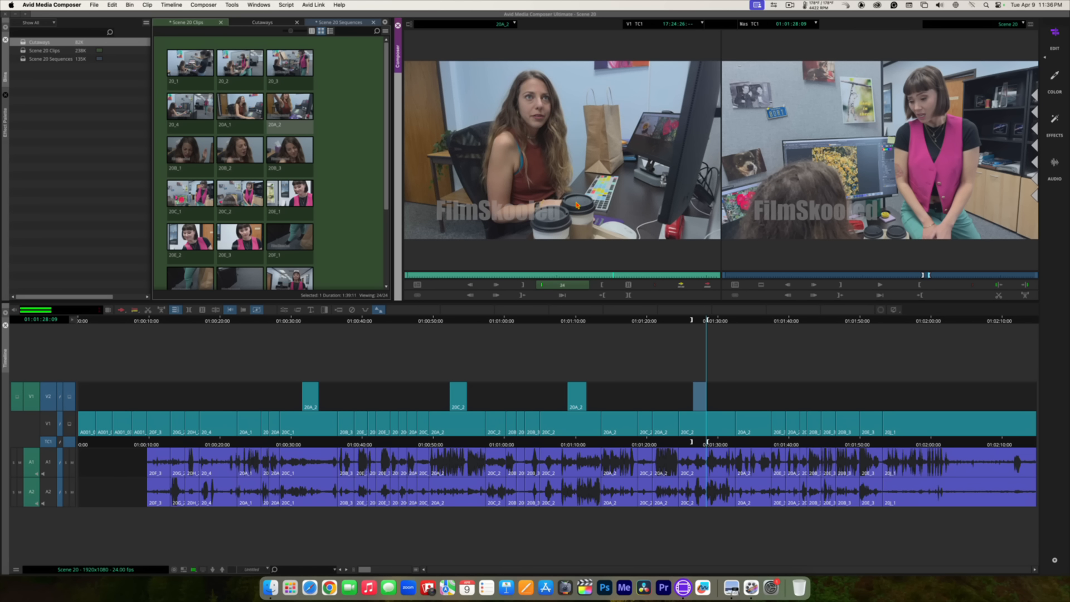
key(k)
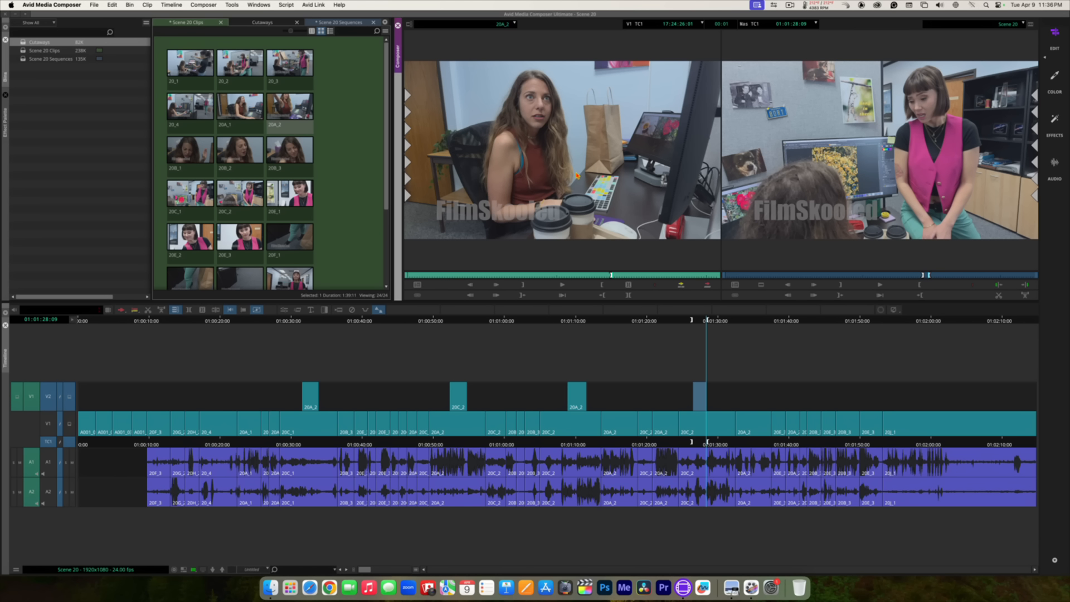
Step: Deselect source audio tracks A1 and A2 and place only the 20A_2 video in the marked span on V2
drag(576, 176, 679, 390)
click(31, 462)
click(31, 491)
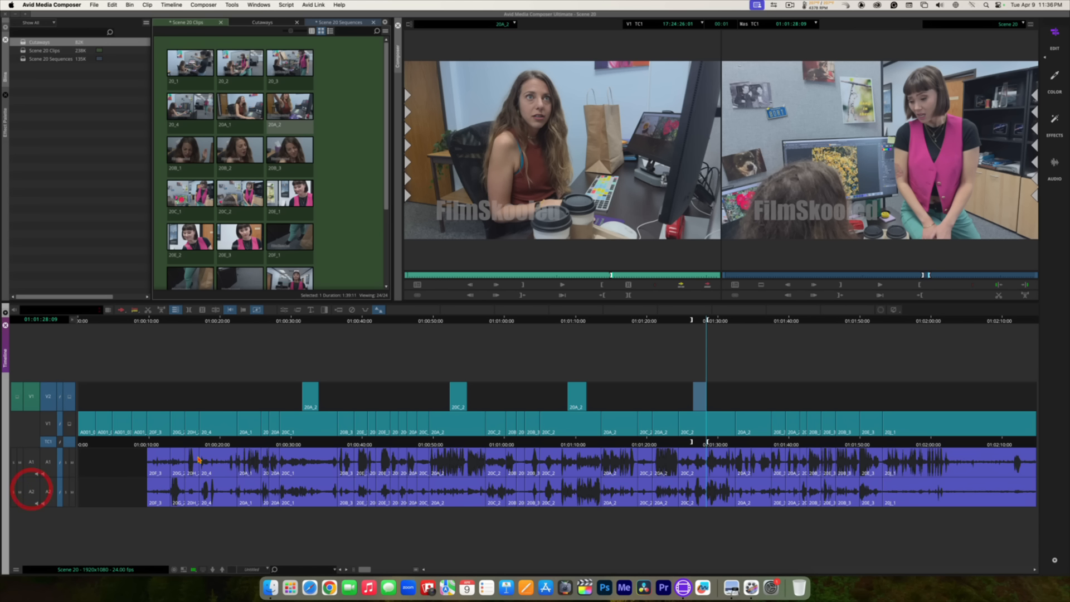
drag(560, 149, 696, 397)
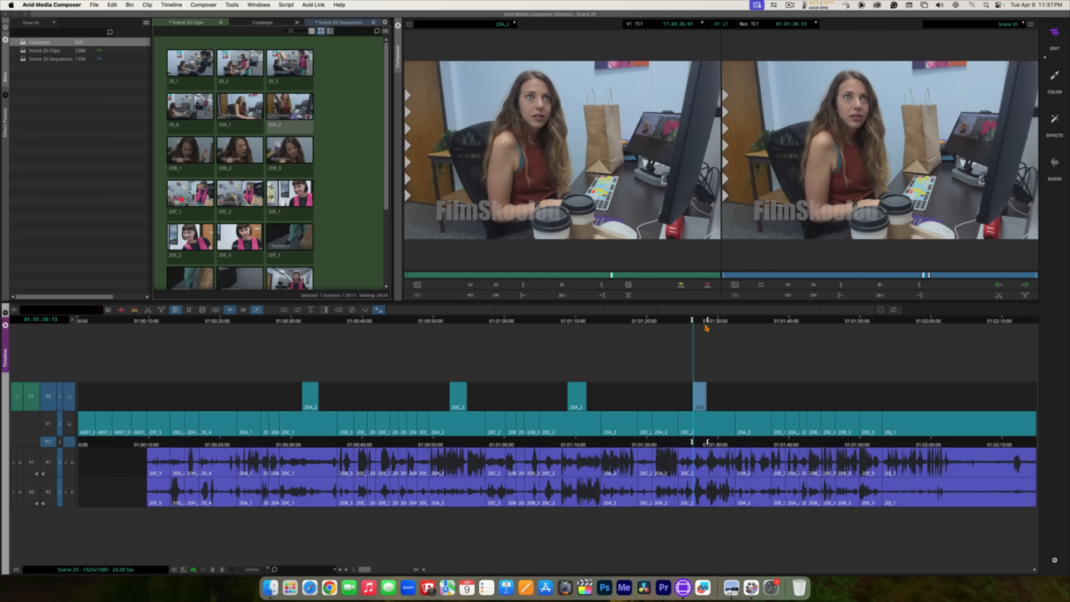
Step: Play back the second 20A_2 cutaway from 01:01:24:03 and clear the sequence's In and Out marks
drag(698, 320, 676, 320)
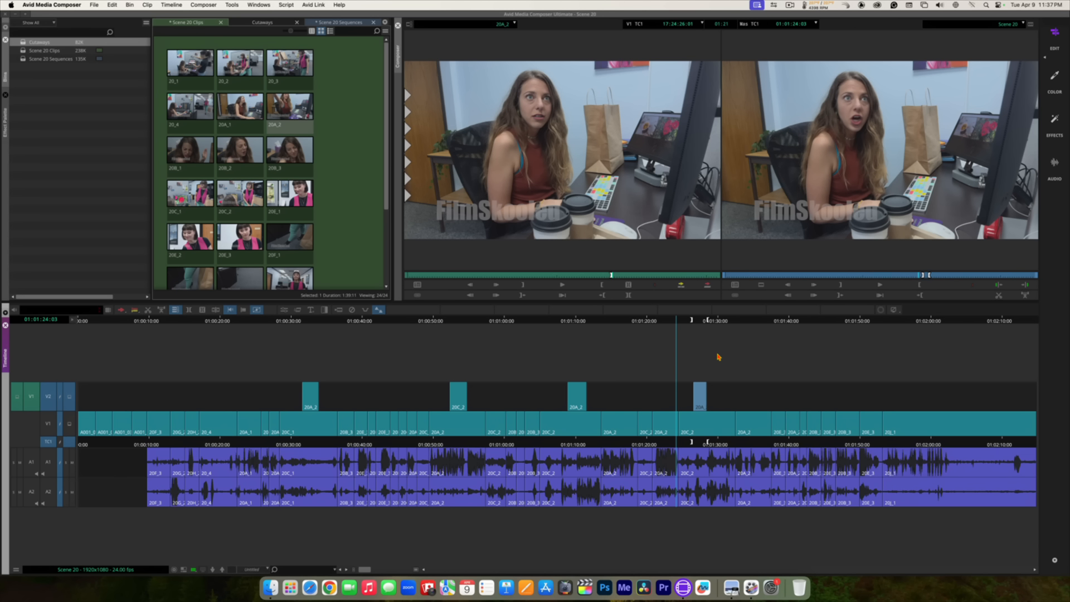
key(space)
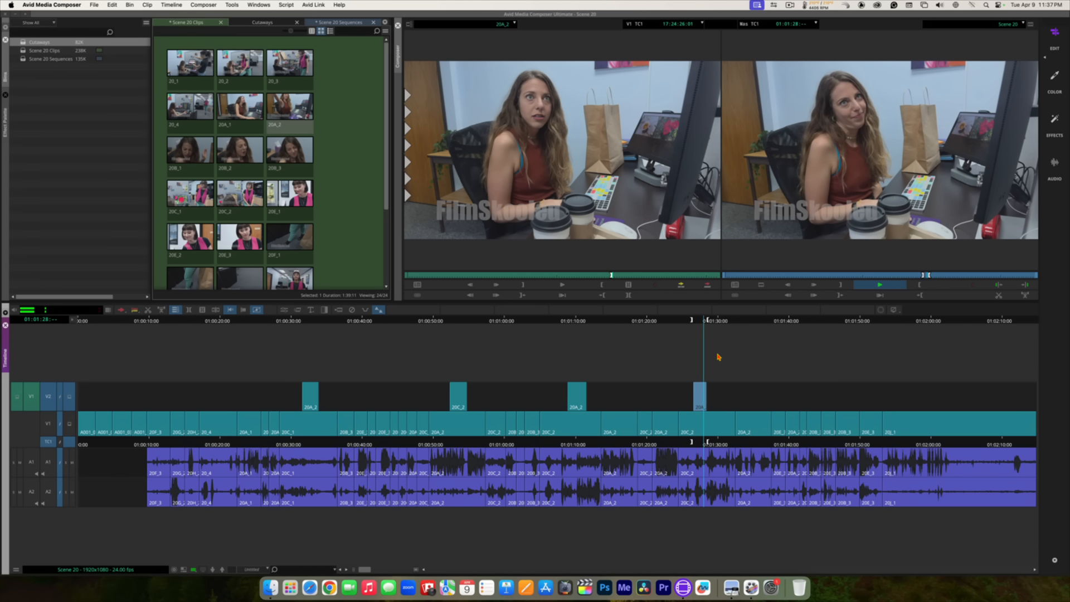
key(space)
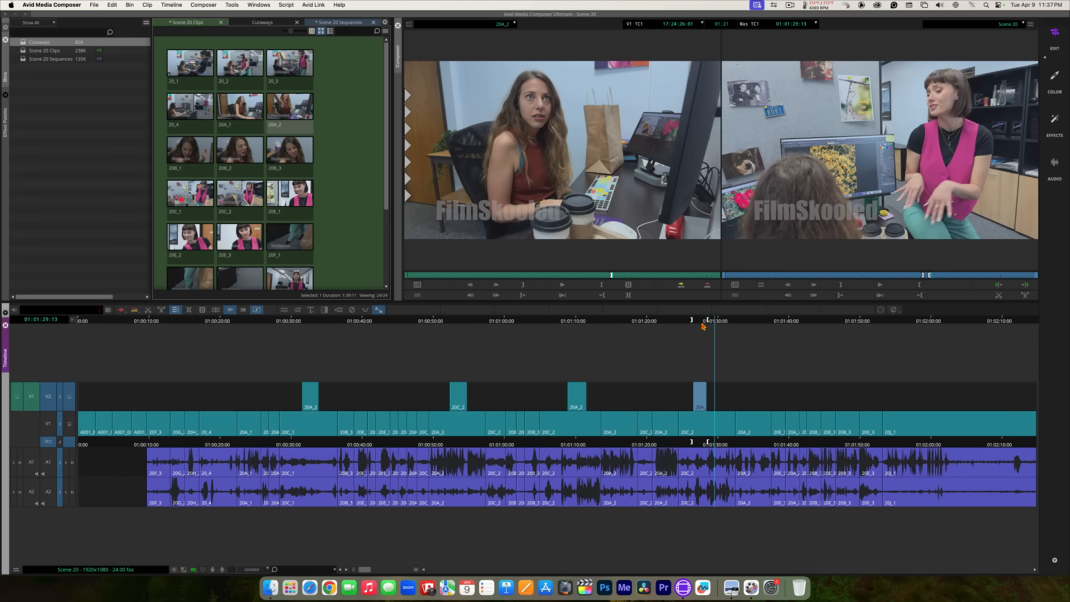
key(g)
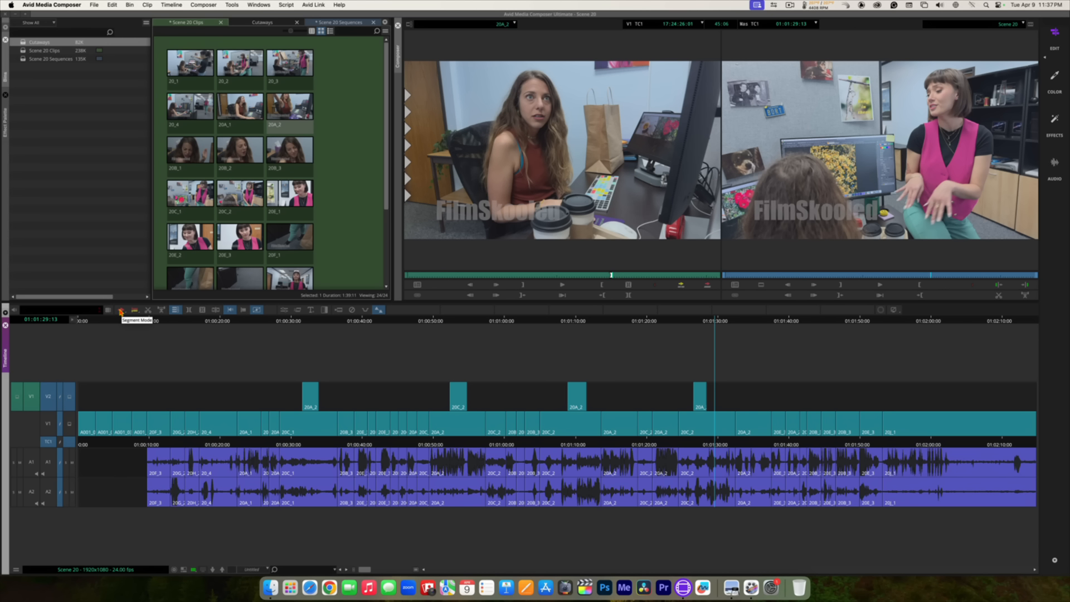
Step: Enable Lift/Overwrite segment mode, slide the last 20A_2 cutaway on V2 about one second later, and play it back from 01:01:25:13
right_click(121, 312)
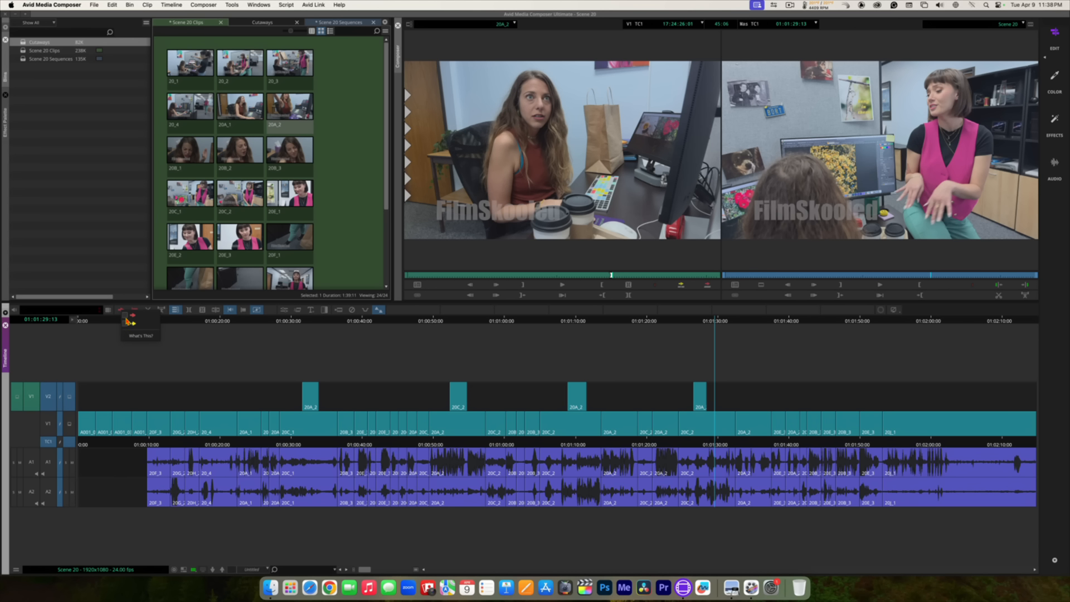
click(124, 314)
click(118, 318)
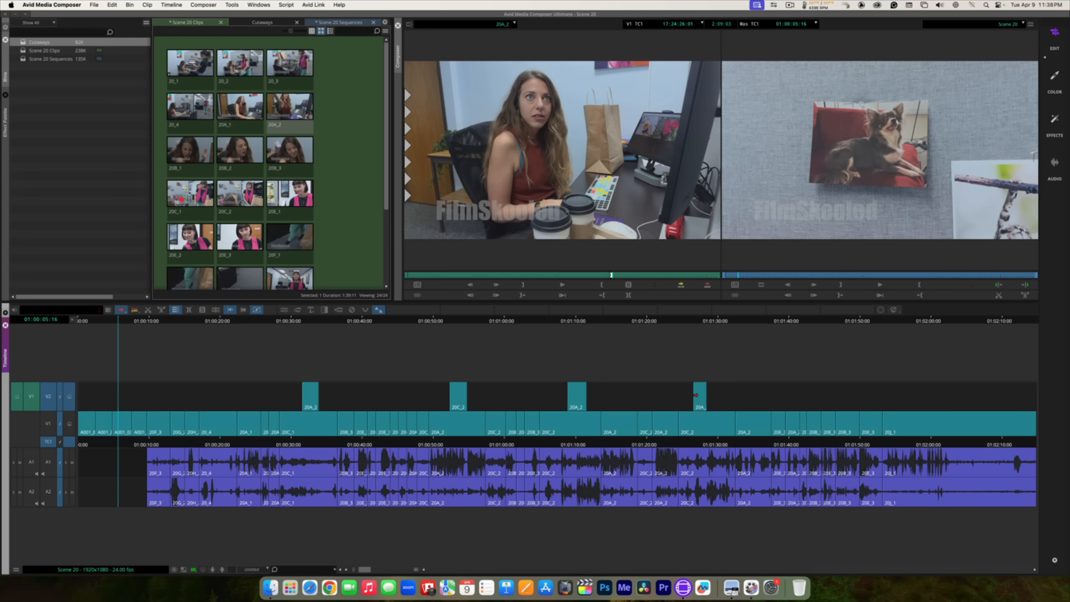
drag(696, 395, 704, 395)
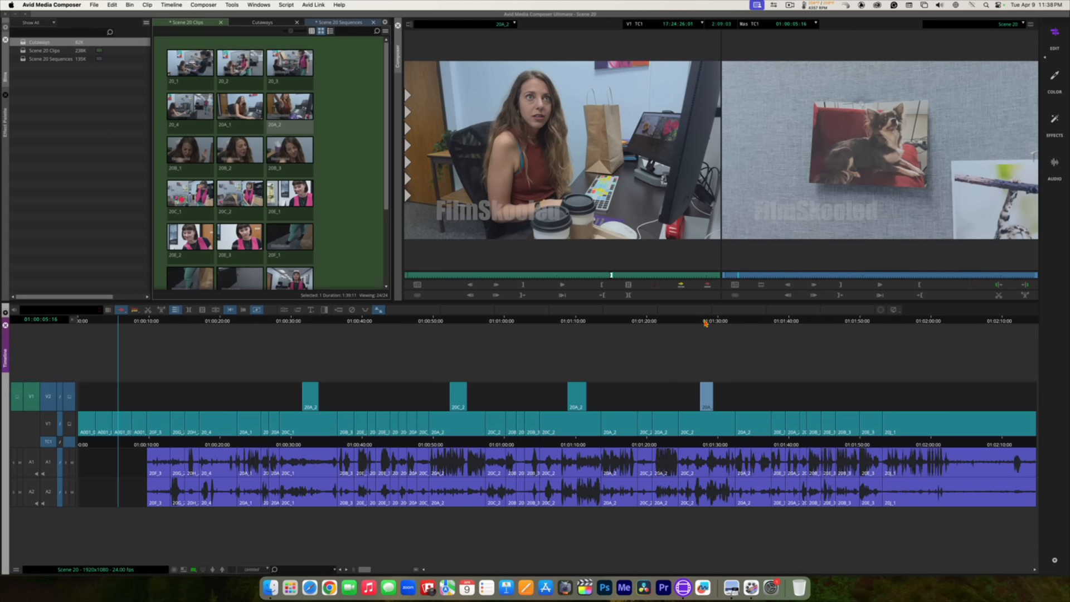
drag(703, 320, 686, 316)
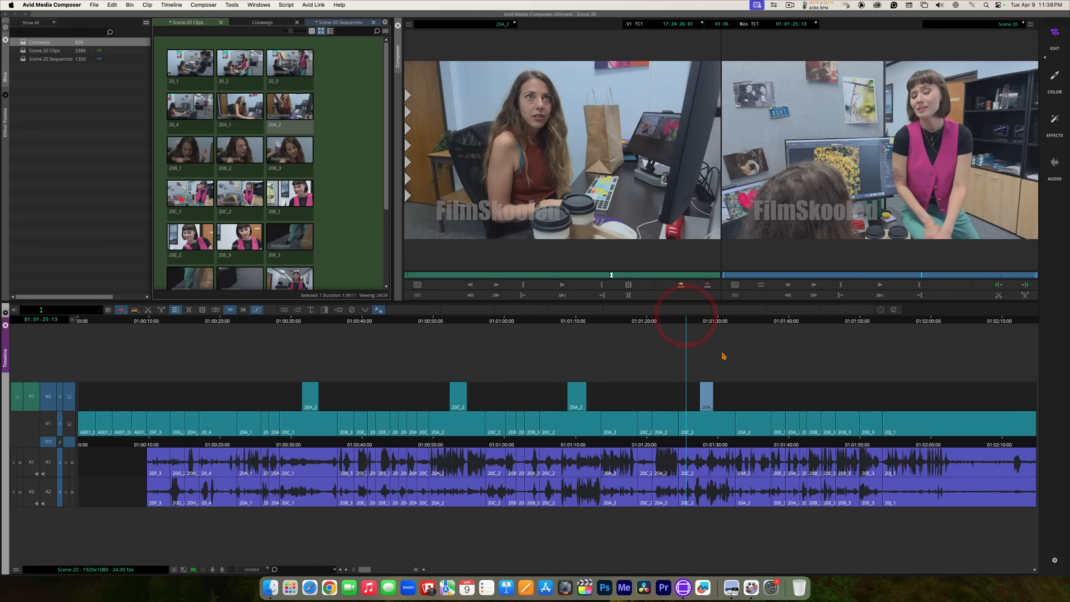
key(space)
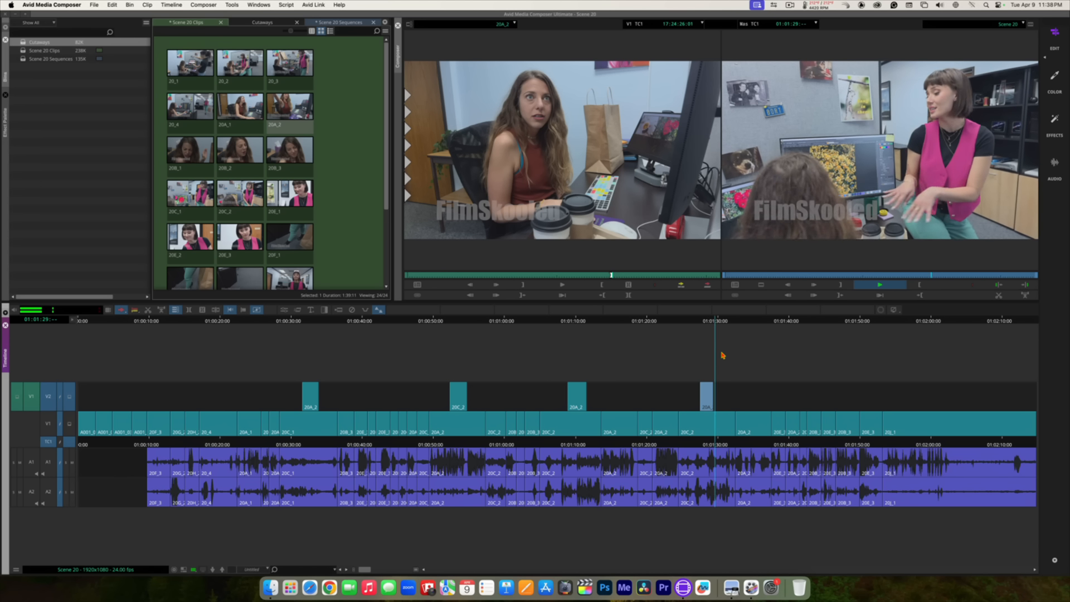
key(space)
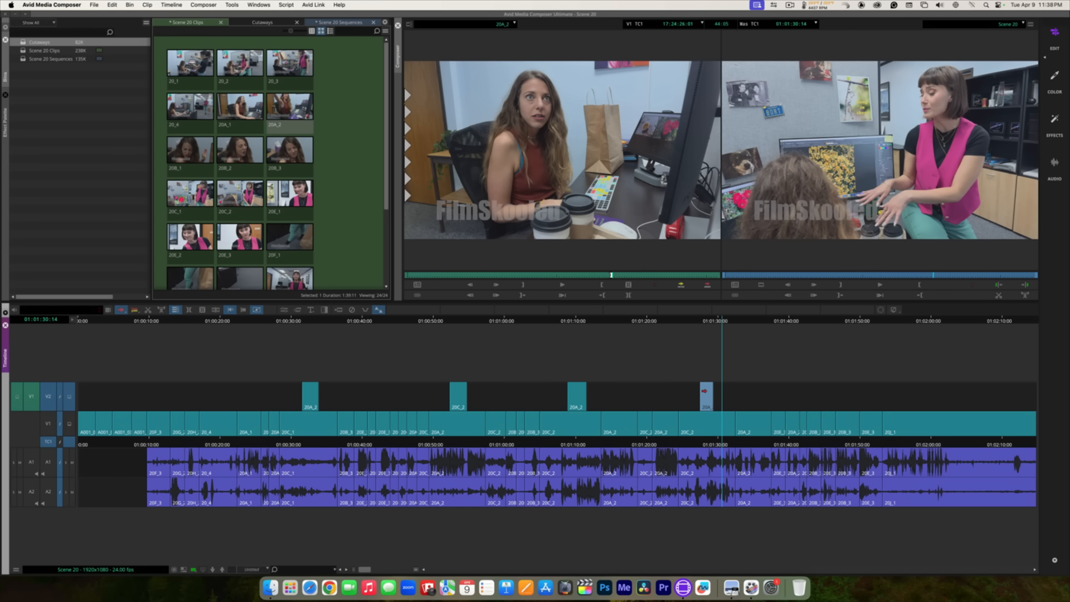
Step: Nudge the last 20A_2 cutaway on V2 slightly earlier and play back its new timing
drag(705, 391, 703, 392)
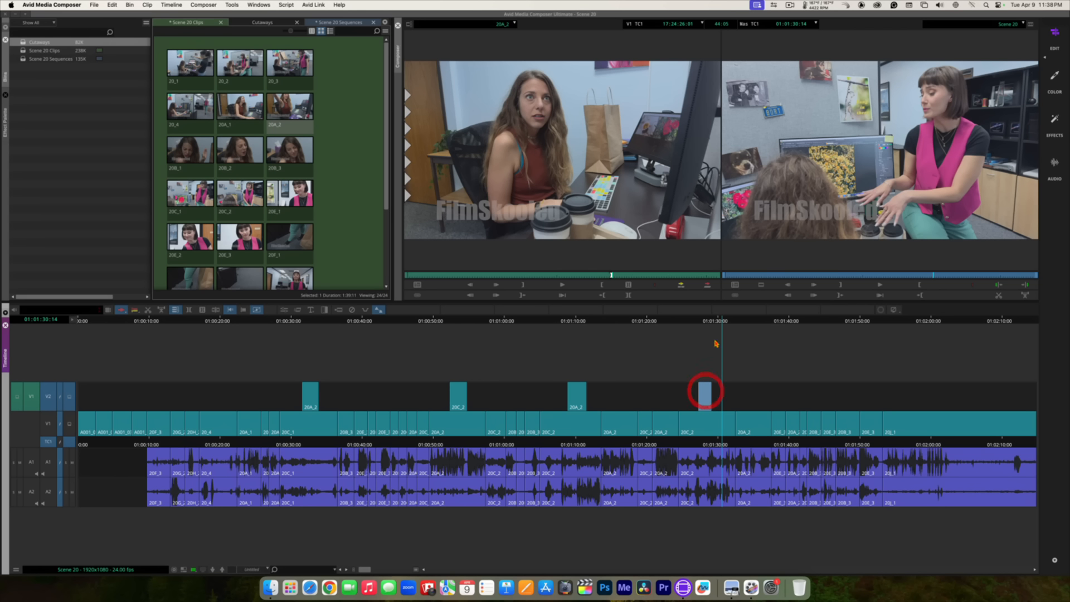
click(689, 320)
key(space)
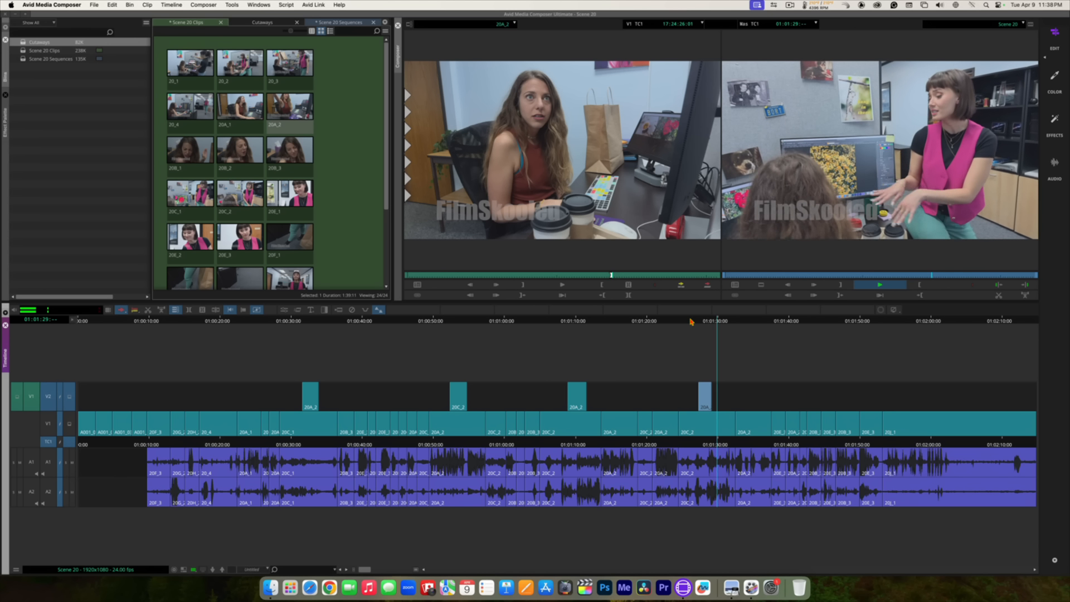
key(space)
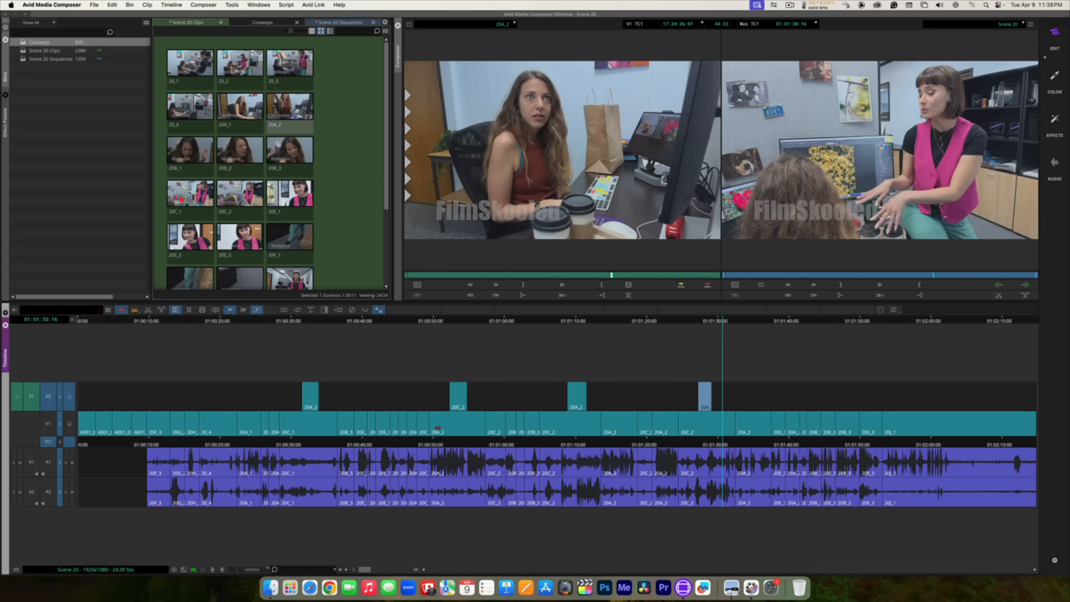
Step: Select the later V2 cutaways one after another, turn off segment mode, and play the sequence on to 01:02:05:16
click(439, 428)
click(458, 394)
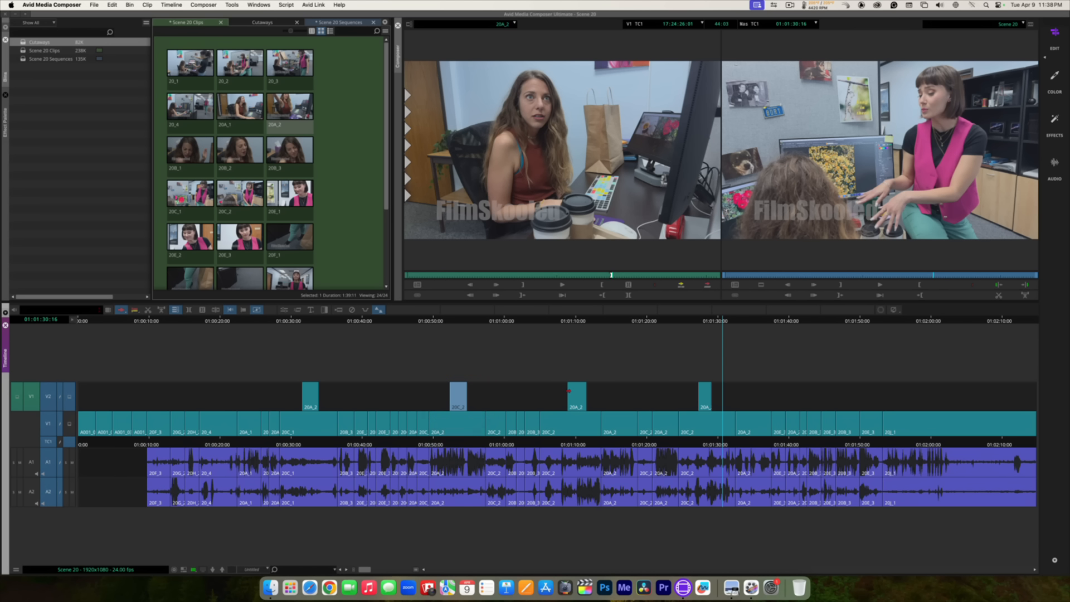
click(570, 391)
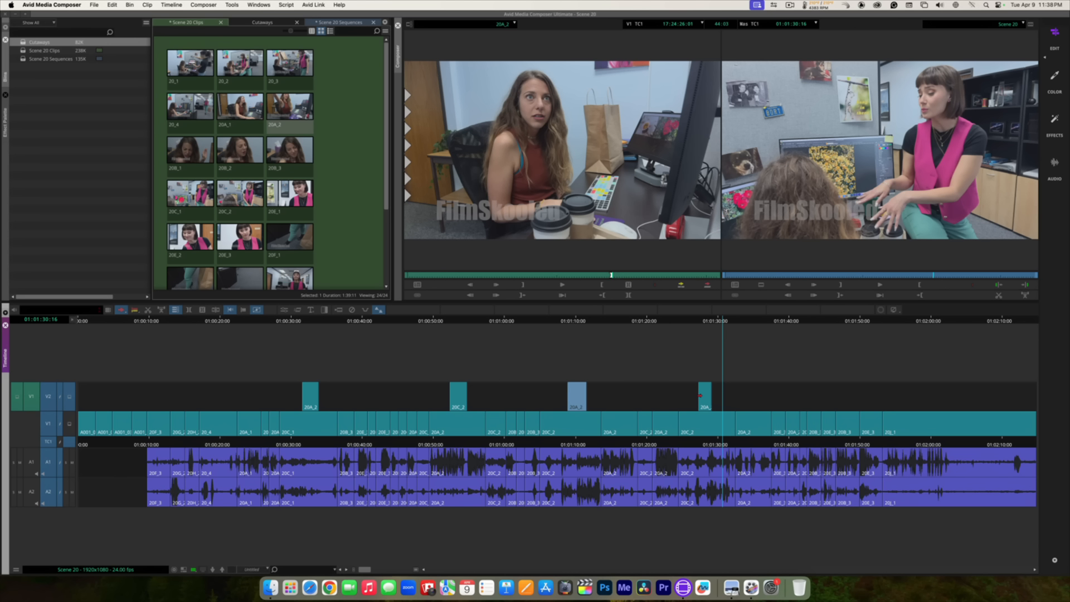
click(700, 395)
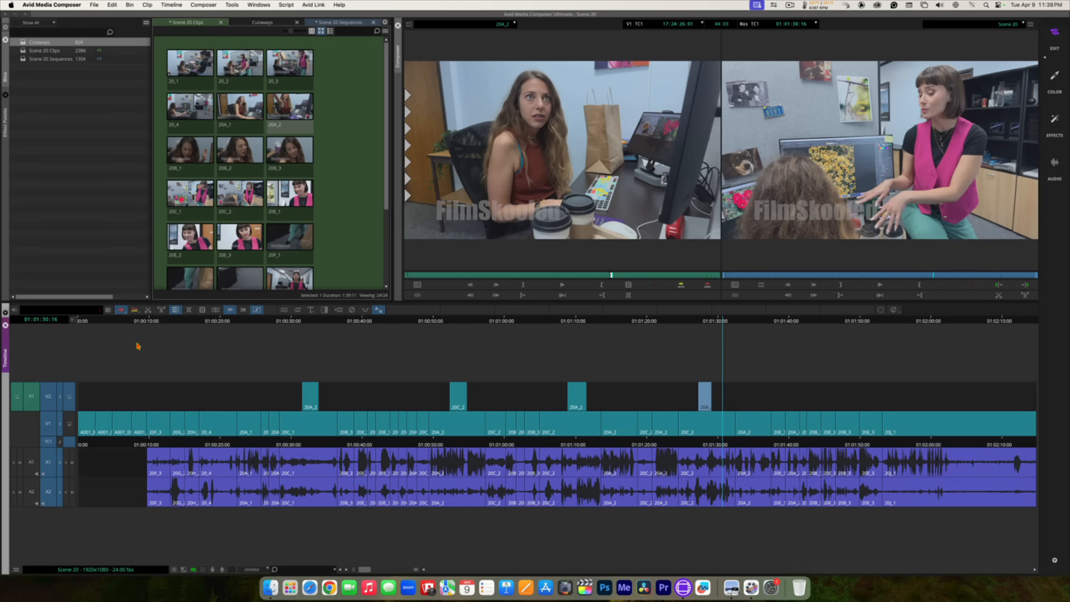
click(122, 311)
key(space)
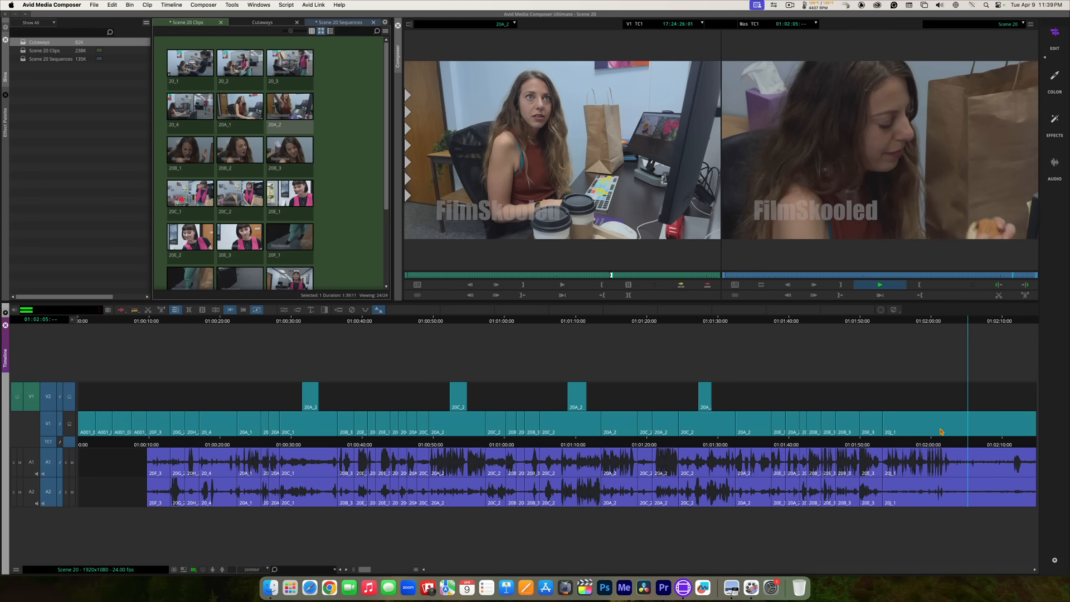
key(space)
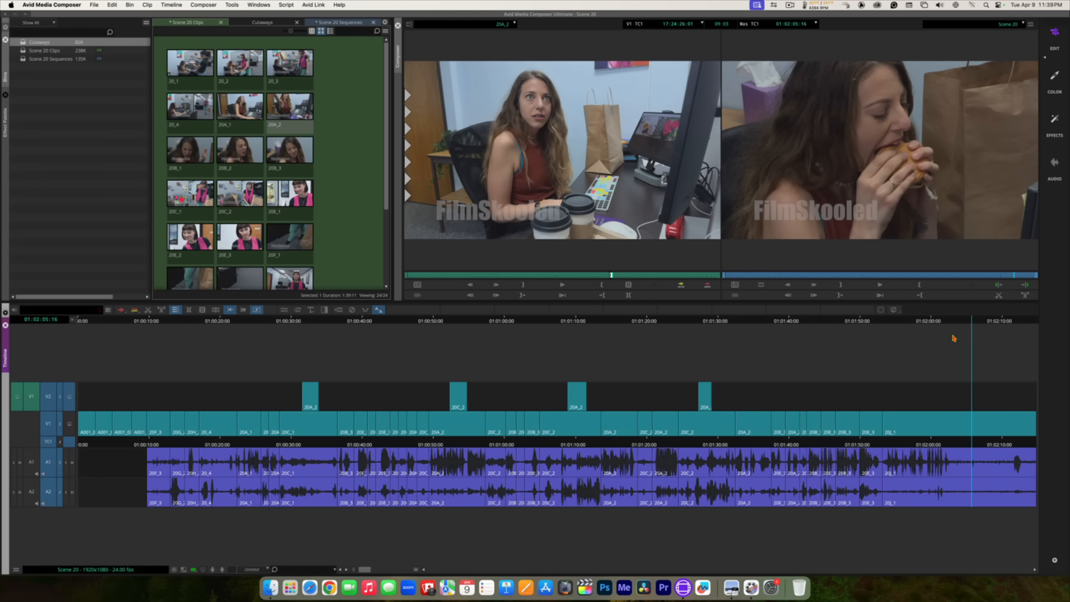
Step: Mark In at 01:01:56:15 and Out at 01:01:59:18 in the sequence, over the final 20J_1 shot
drag(962, 321, 939, 319)
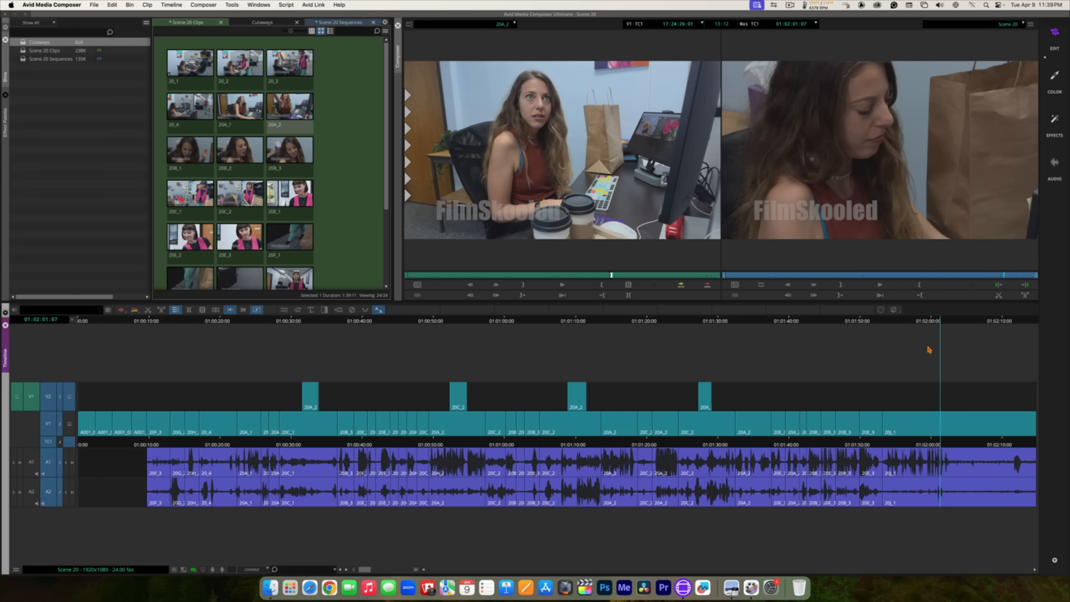
drag(931, 321, 906, 324)
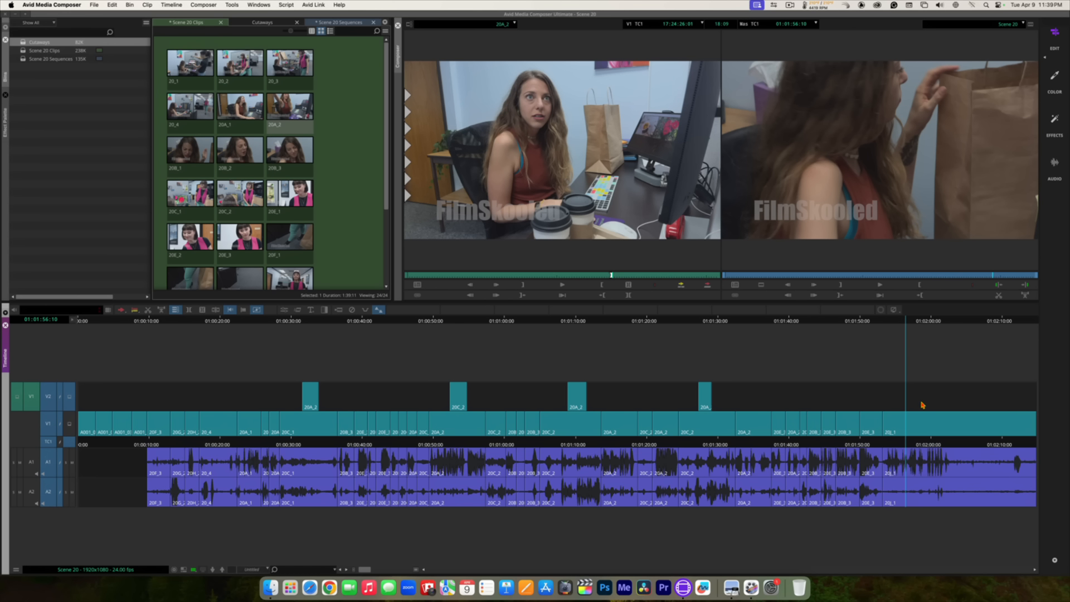
drag(910, 321, 914, 331)
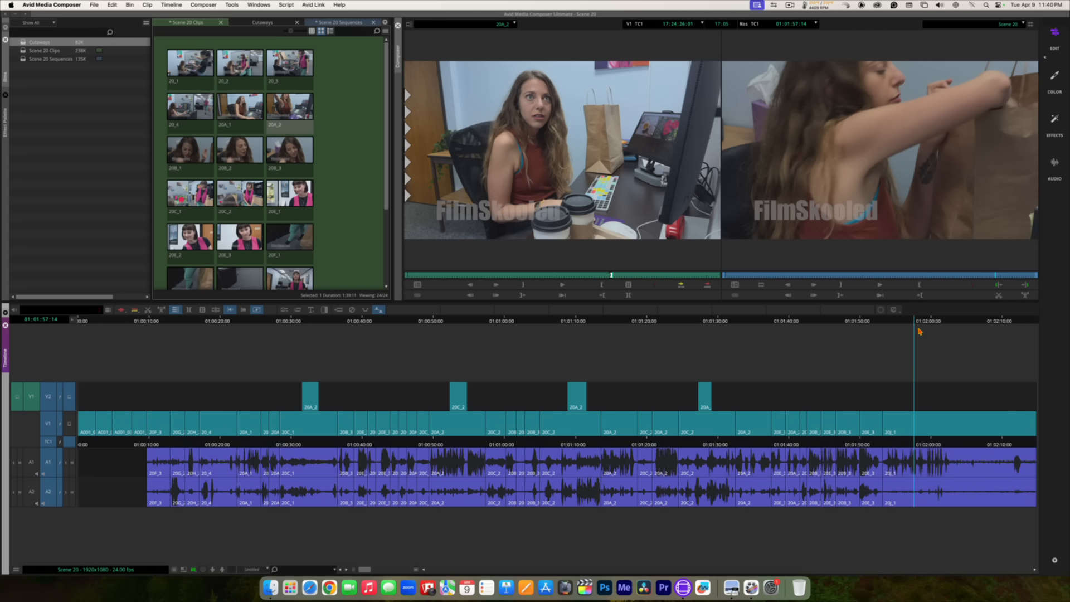
drag(913, 324, 908, 324)
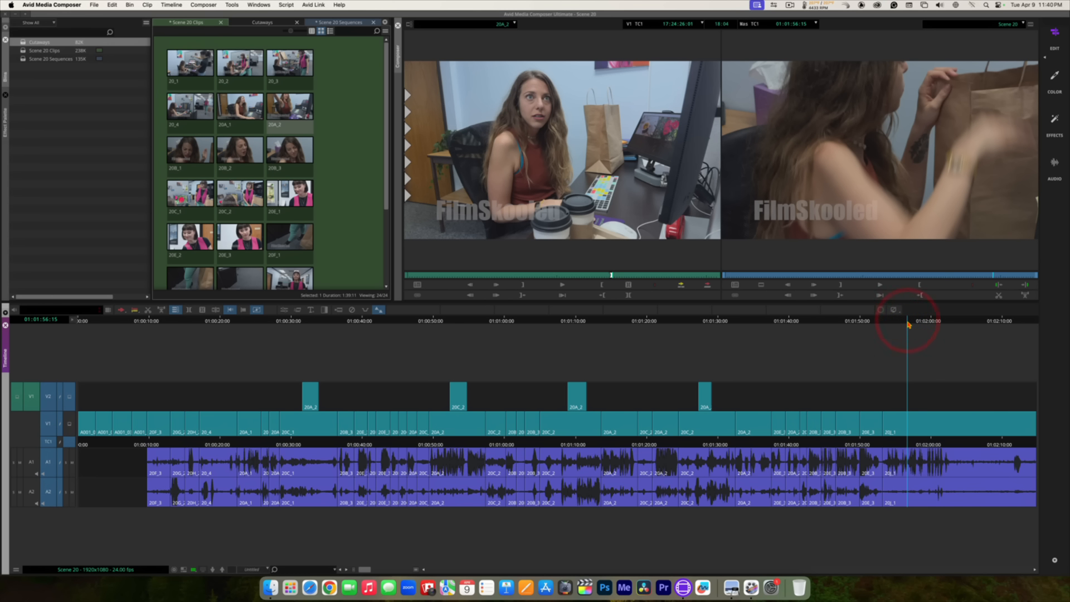
key(space)
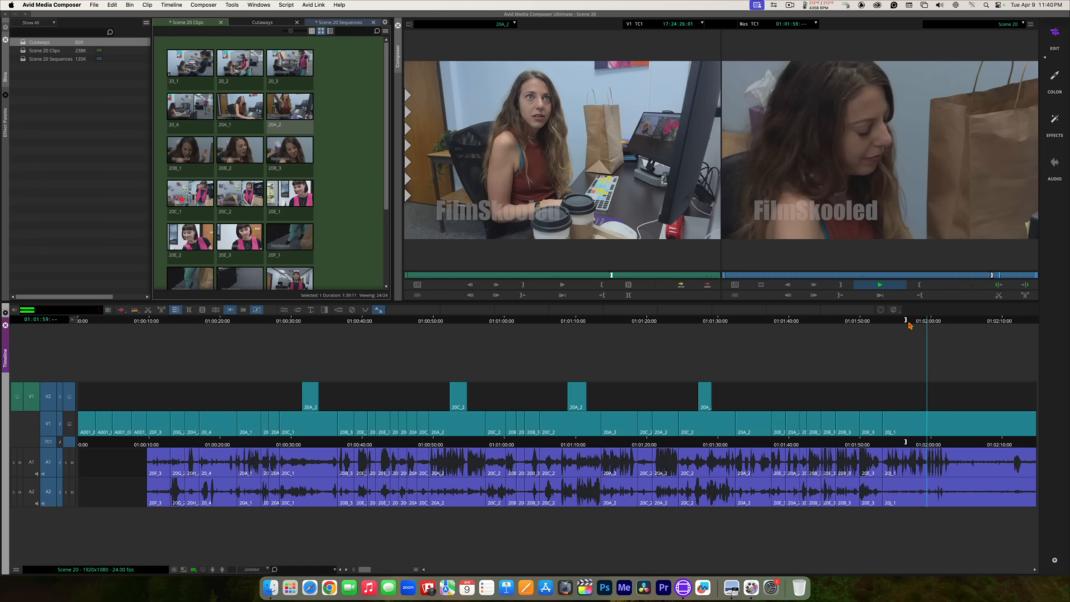
key(space)
key(o)
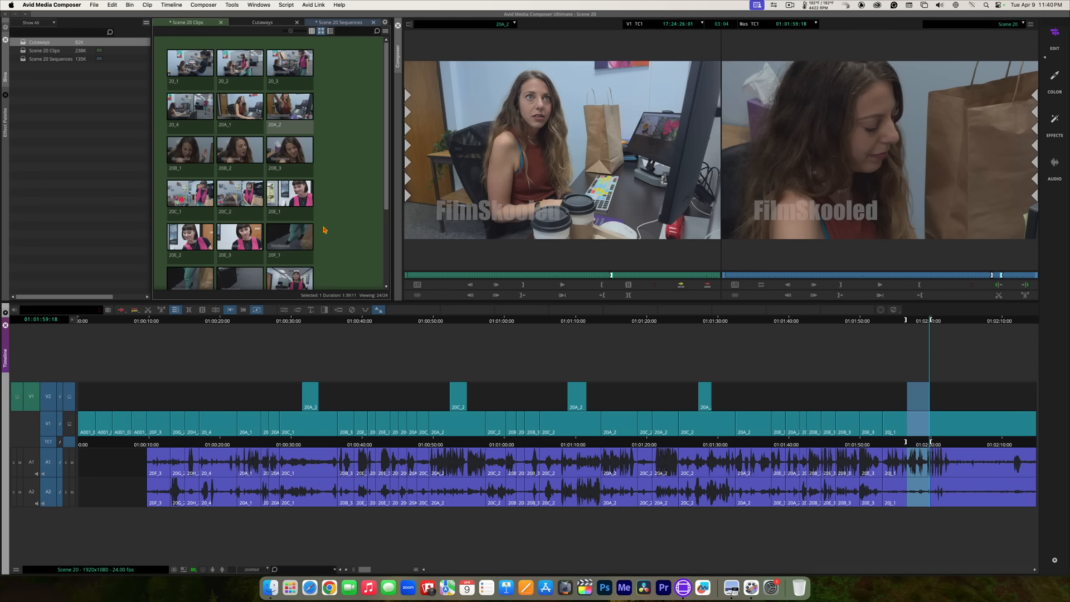
Step: Load clip 20E_3, find the reaction with the lowered gaze, clear the old marks and mark In at 18:48:01:03
double_click(248, 240)
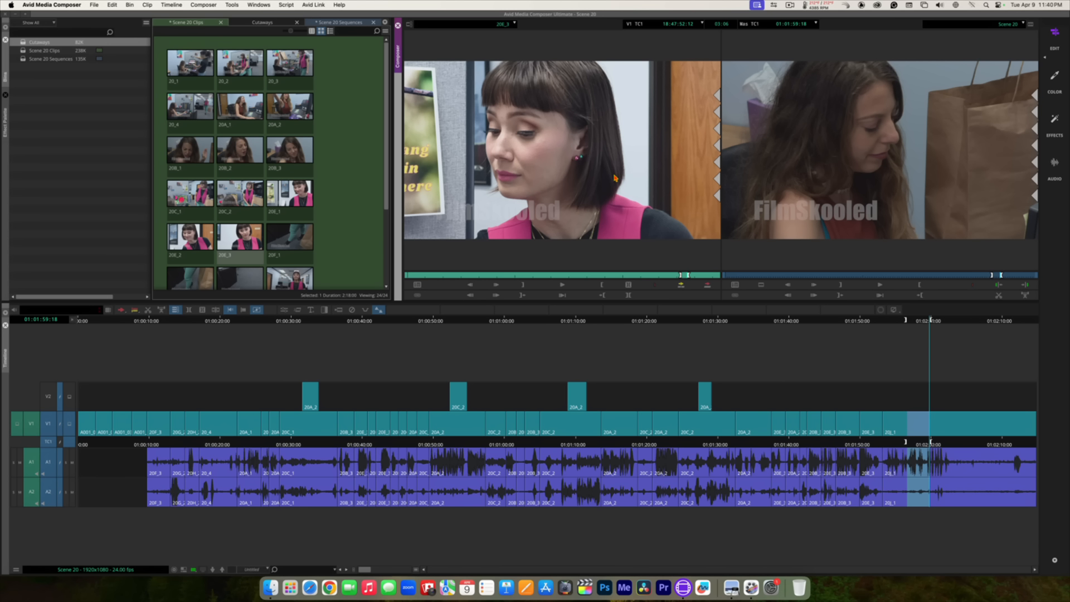
key(space)
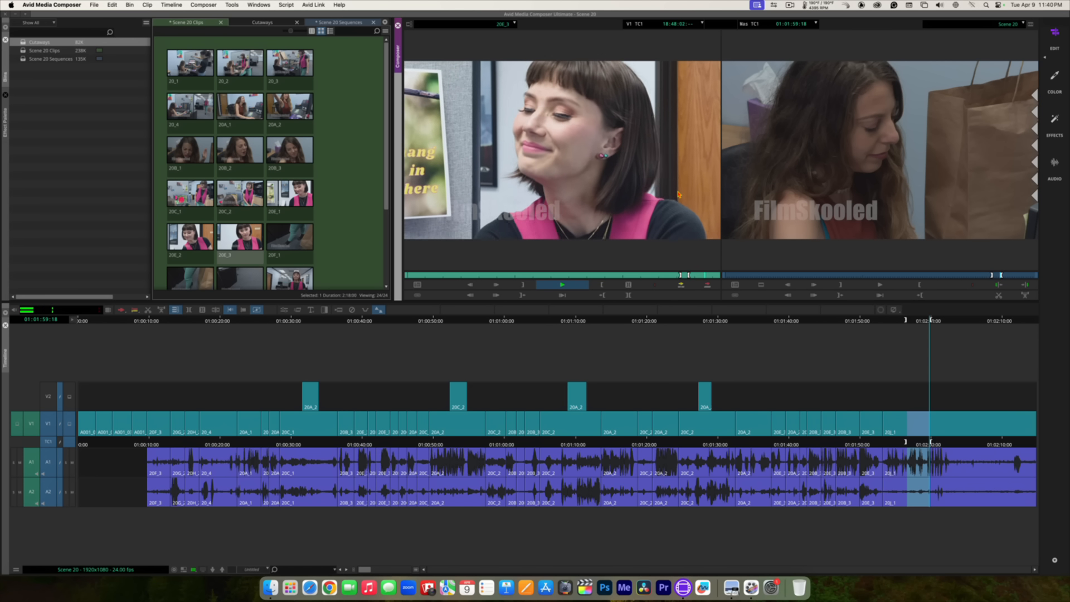
key(space)
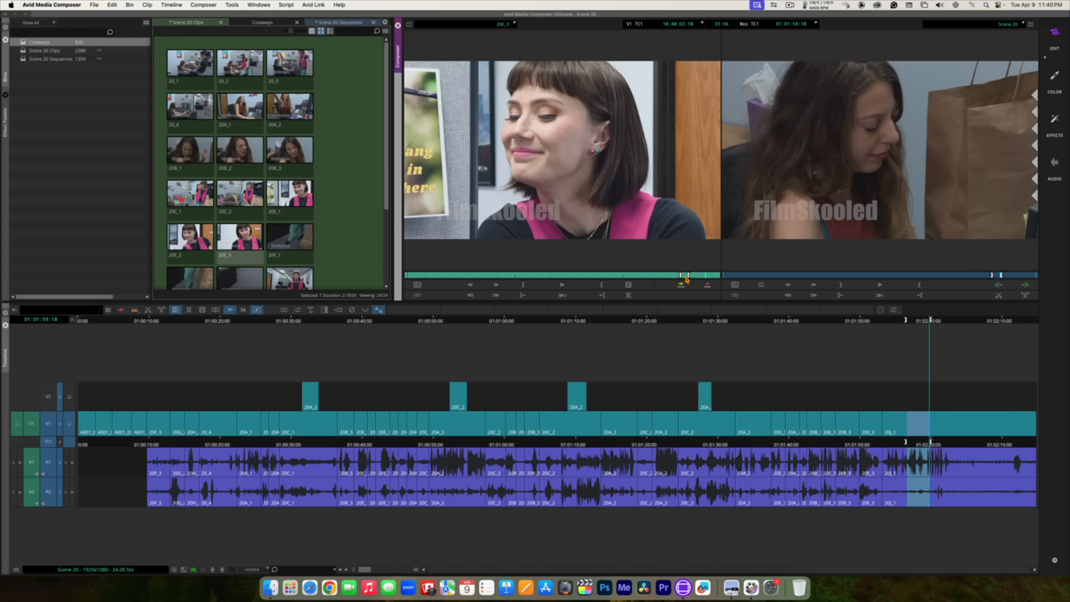
click(628, 285)
key(j)
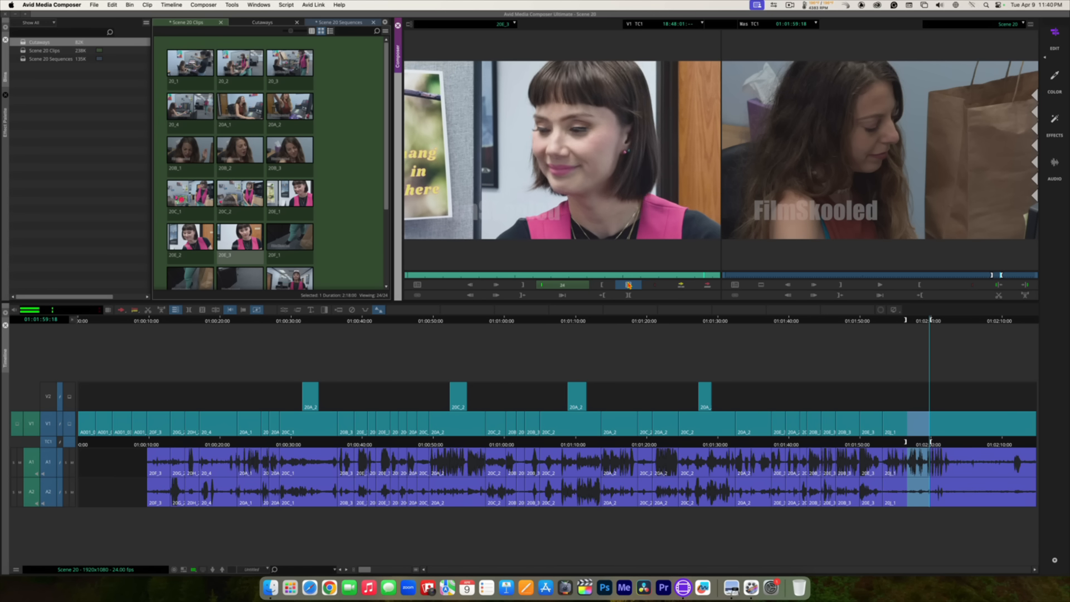
key(k)
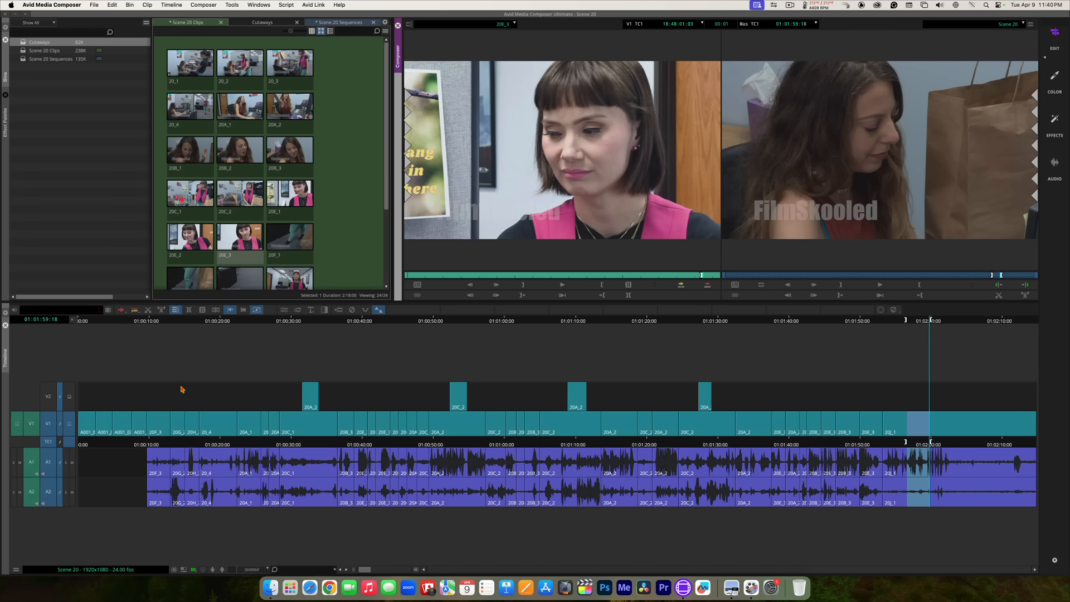
Step: Patch source V1 to V2, deselect sequence tracks A1 and A2, and overwrite the 20E_3 video into the marked span
click(32, 424)
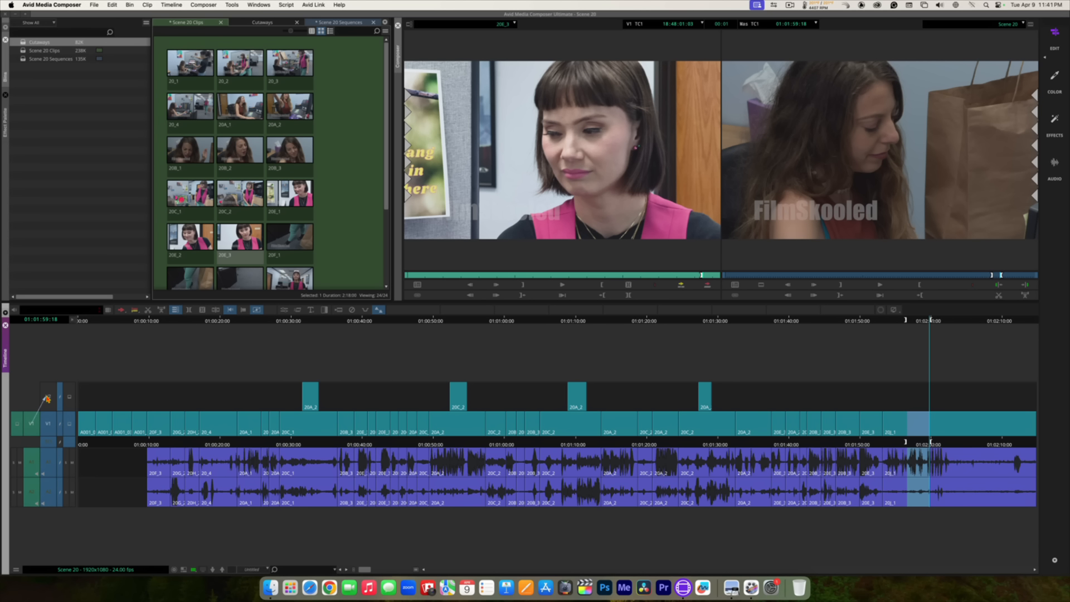
drag(47, 398, 48, 397)
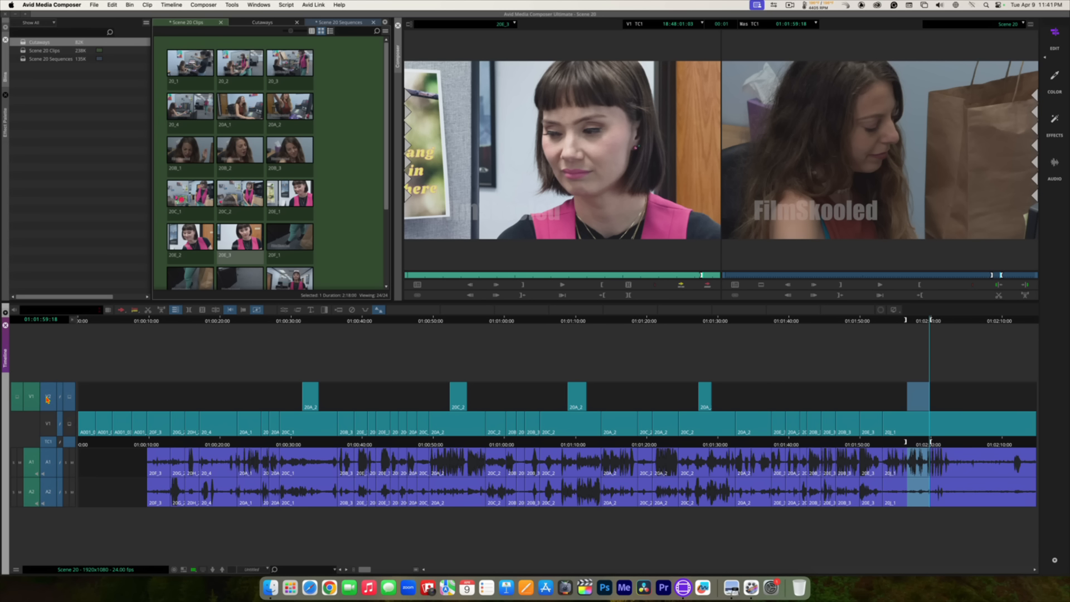
click(47, 465)
click(47, 491)
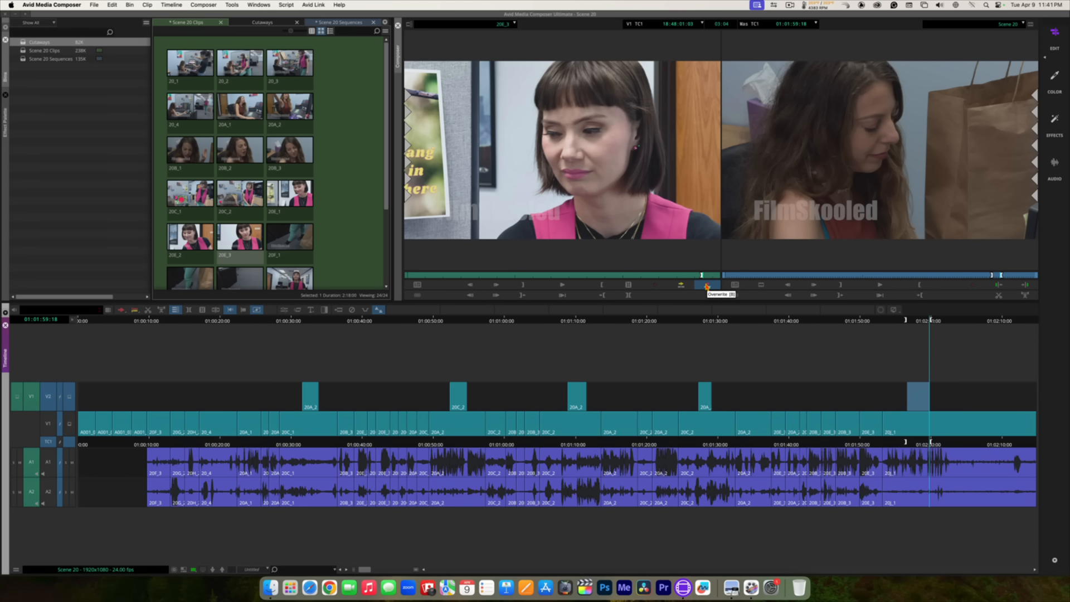
click(707, 286)
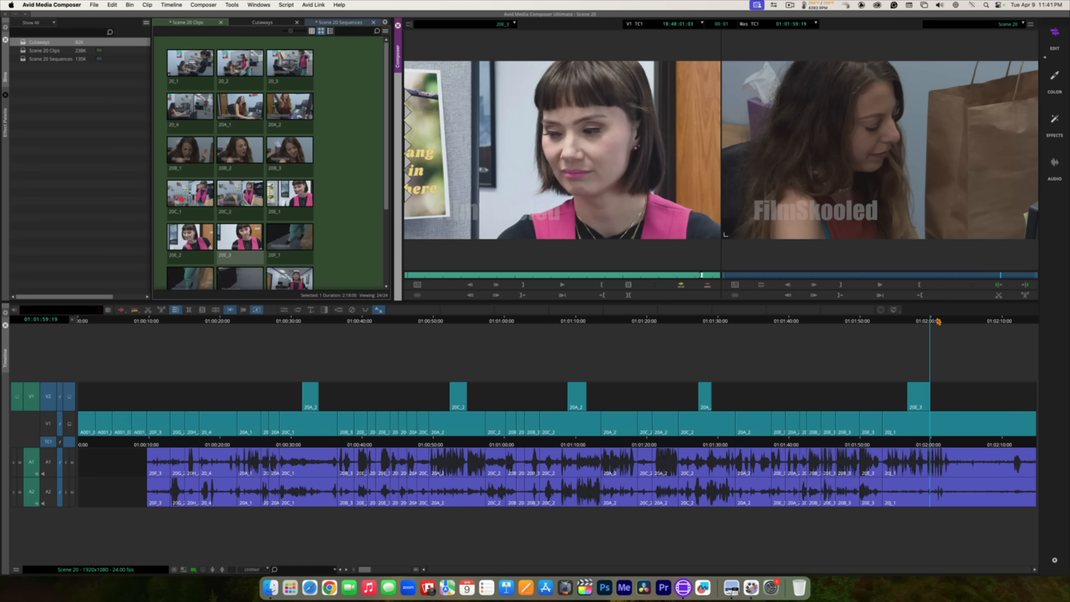
Step: Play back the sequence through the 20E_3 cutaway and scrub back to 01:02:01:07
drag(938, 321, 885, 322)
key(space)
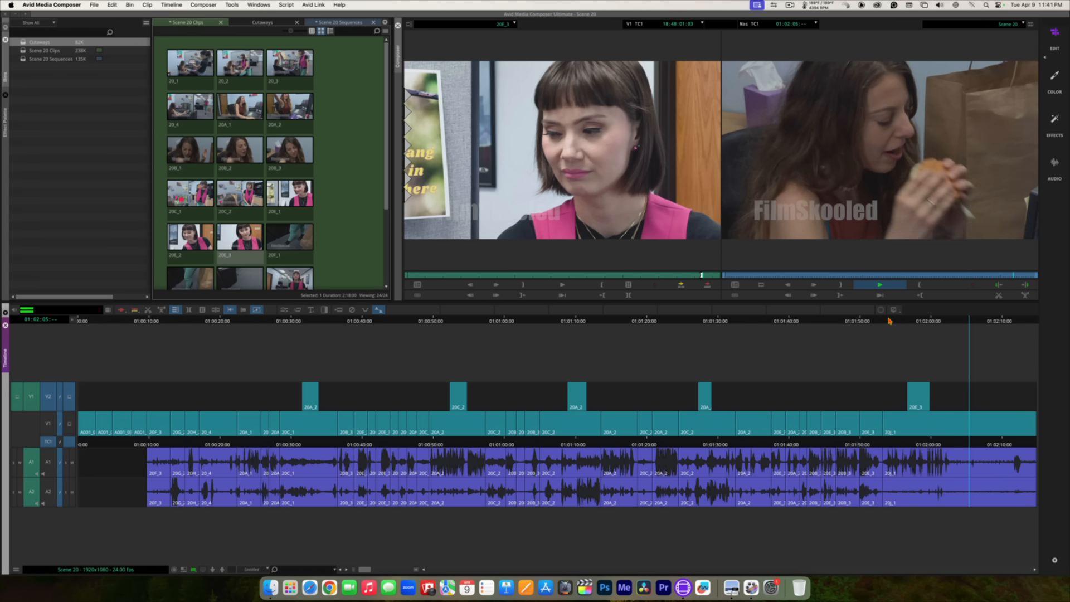
key(space)
drag(965, 320, 940, 320)
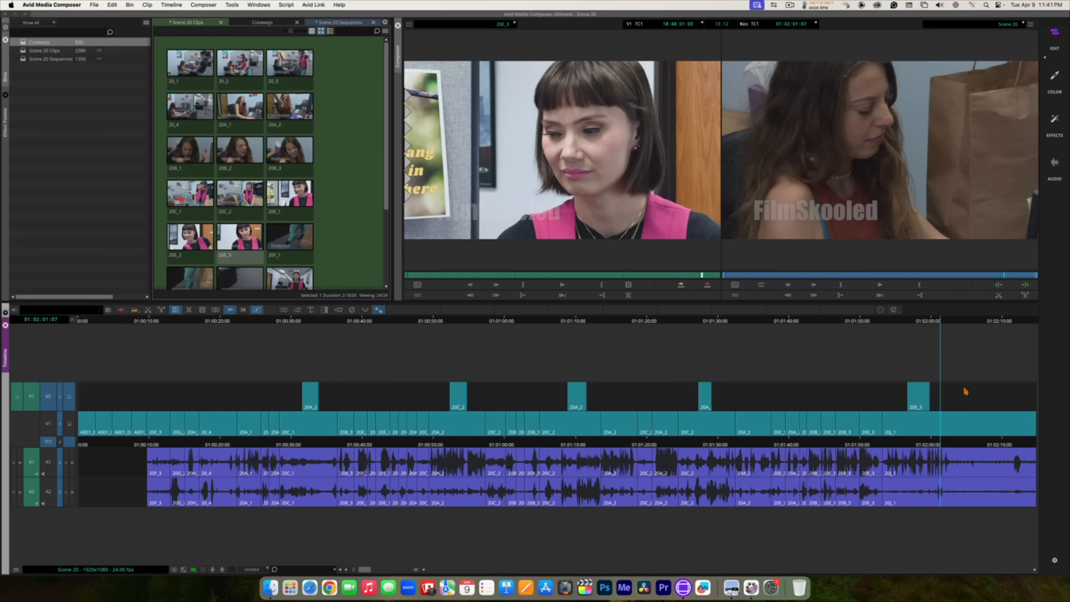
Step: Park the sequence at 01:01:59:19, right after the 20E_3 cutaway, and mark In on the open burger container in clip 20K_1
click(930, 397)
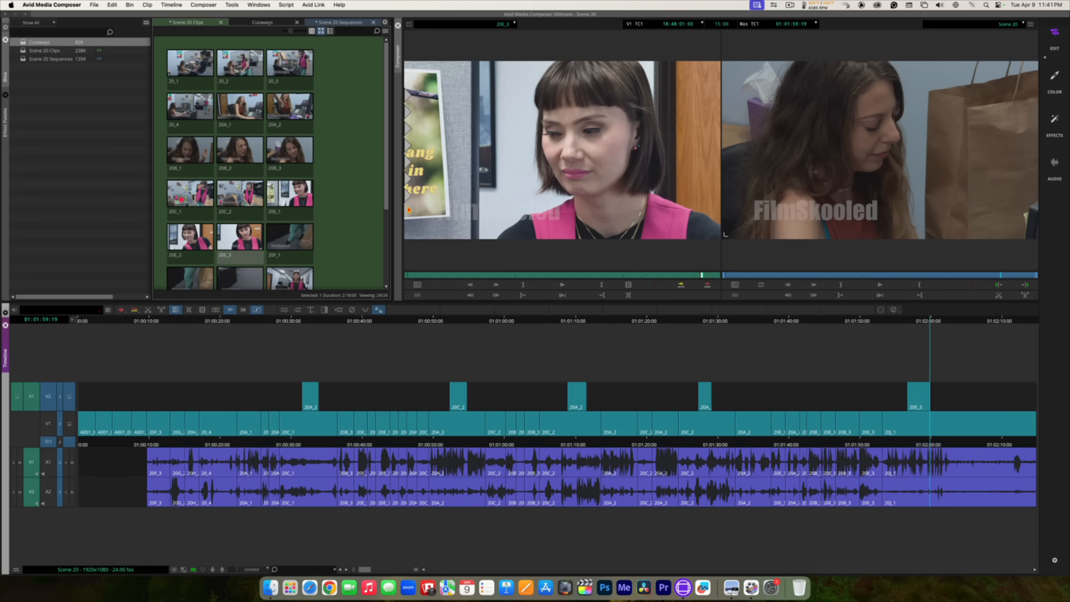
drag(385, 199, 392, 282)
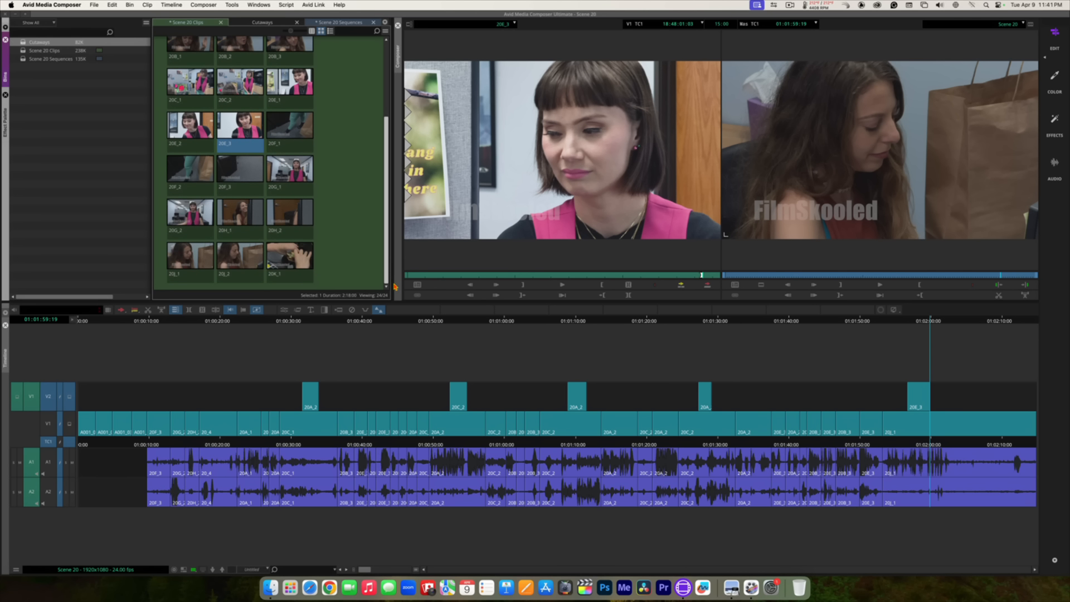
double_click(287, 256)
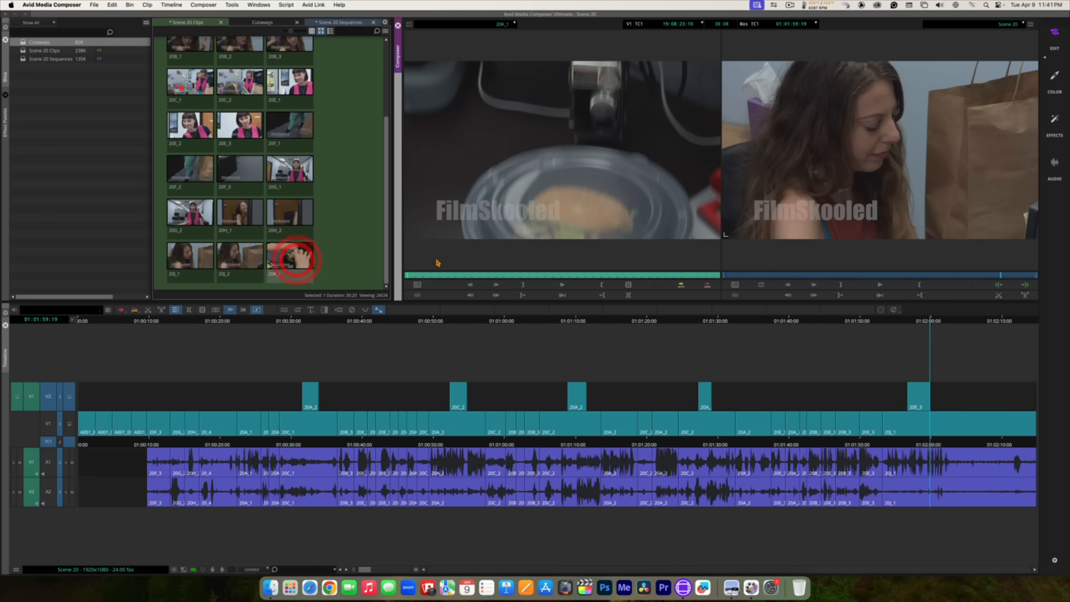
drag(434, 276, 546, 270)
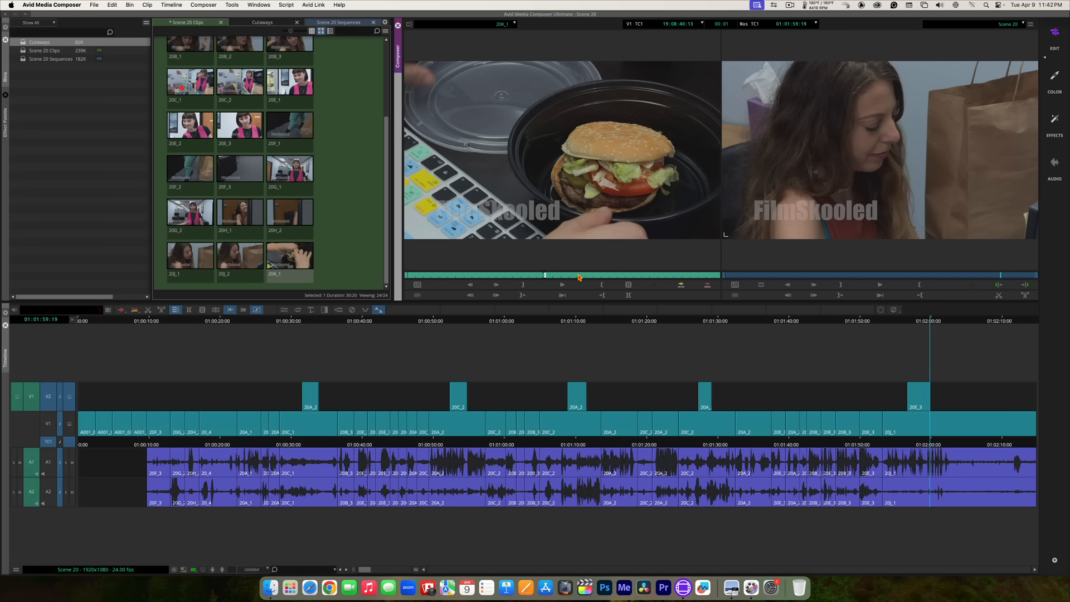
Step: Play source clip 20K_1 until the burger is lifted out and mark Out on the empty container at 19:08:43:11
key(space)
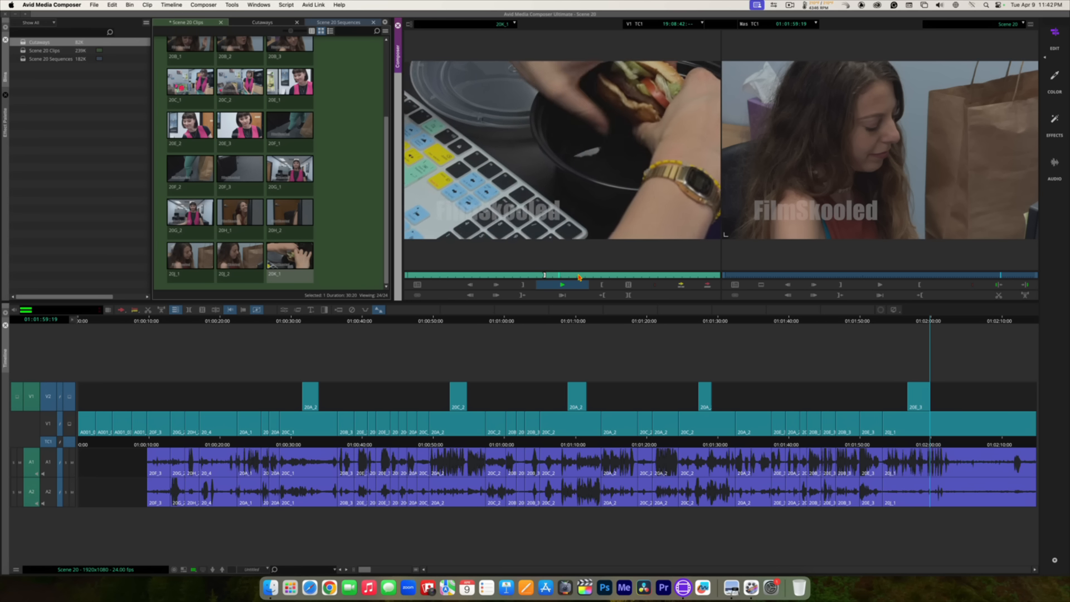
key(space)
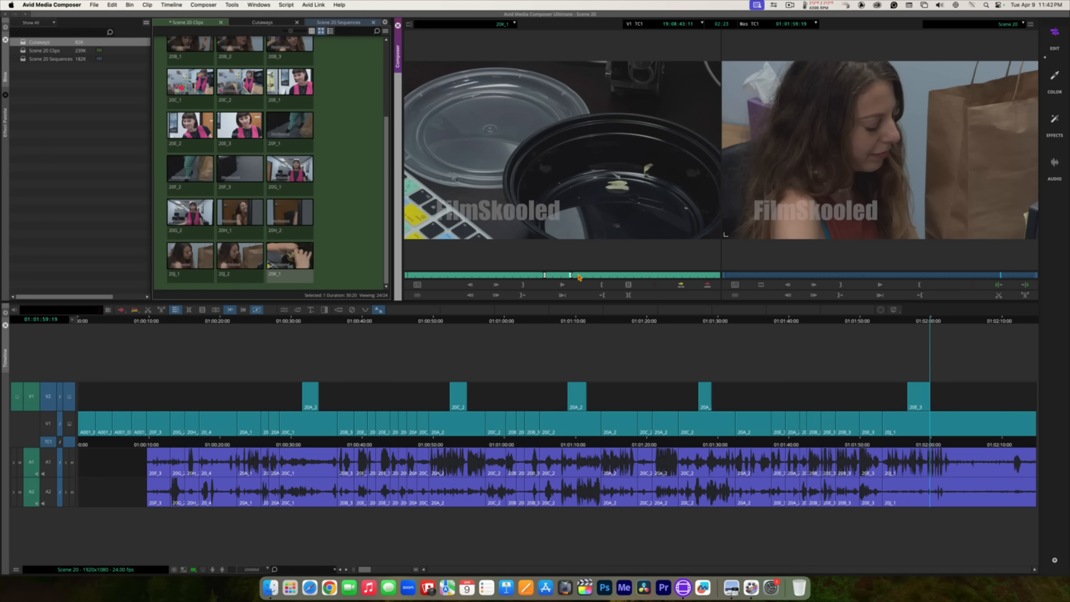
key(o)
Step: Try overwriting the marked 20K_1 insert onto V2 after the 20E_3 cutaway, review it in playback, and undo the edit
click(706, 285)
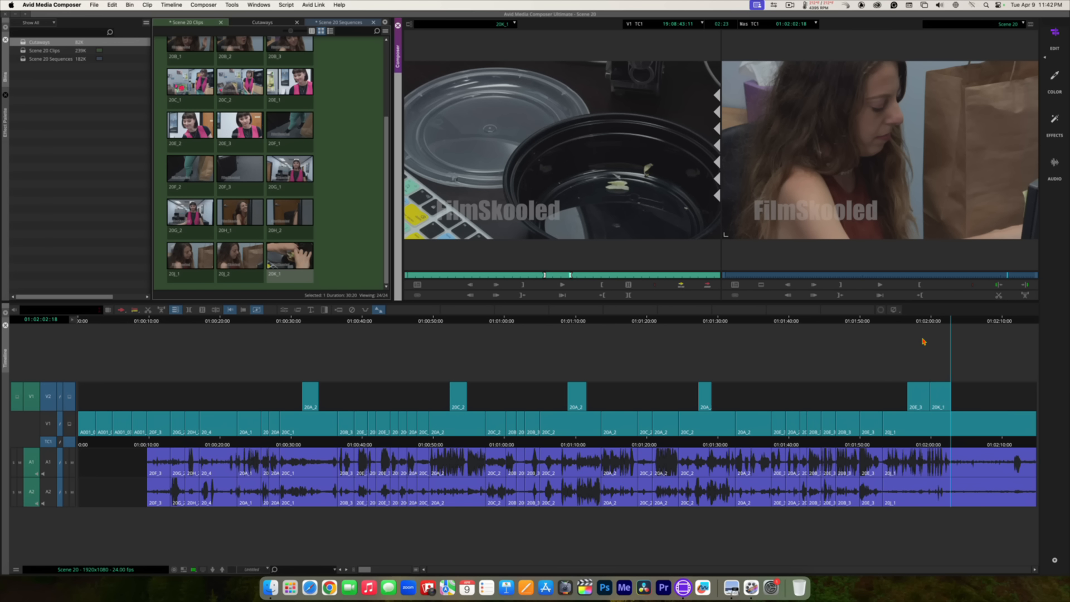
drag(946, 321, 886, 317)
key(space)
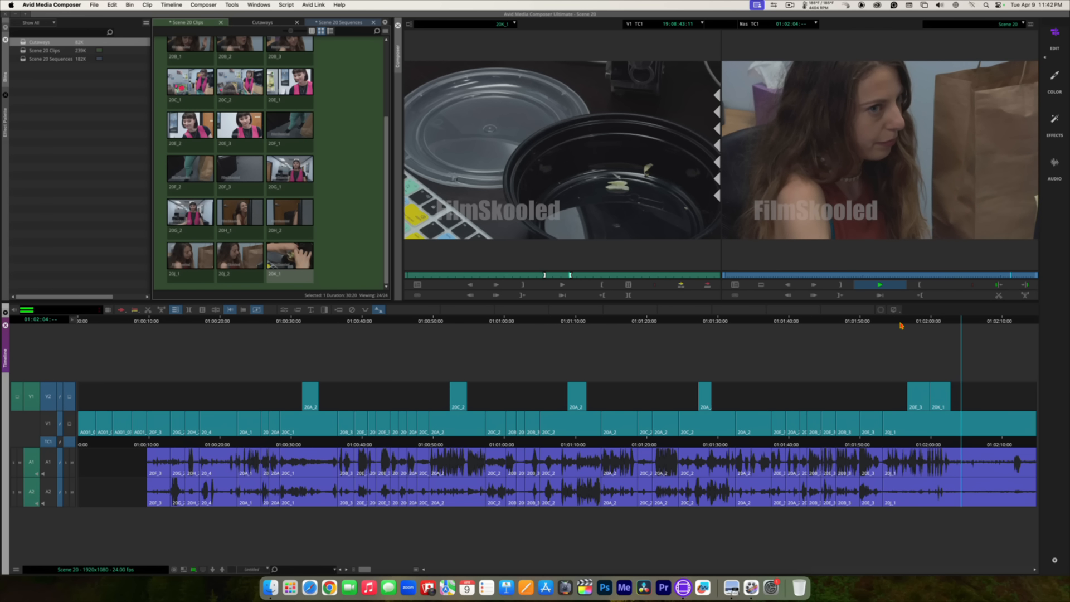
key(space)
key(space)
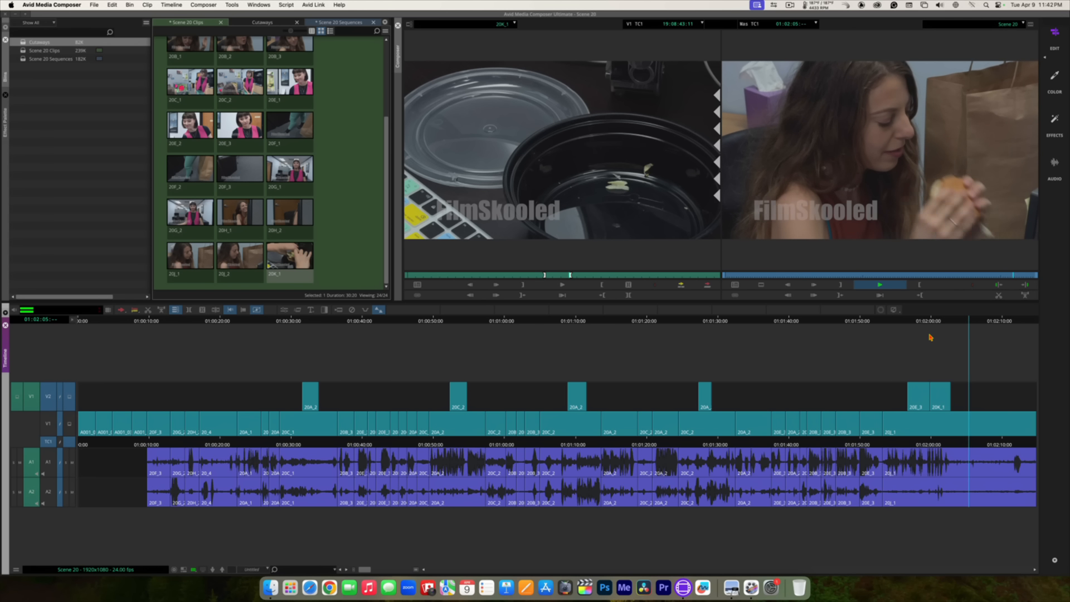
key(space)
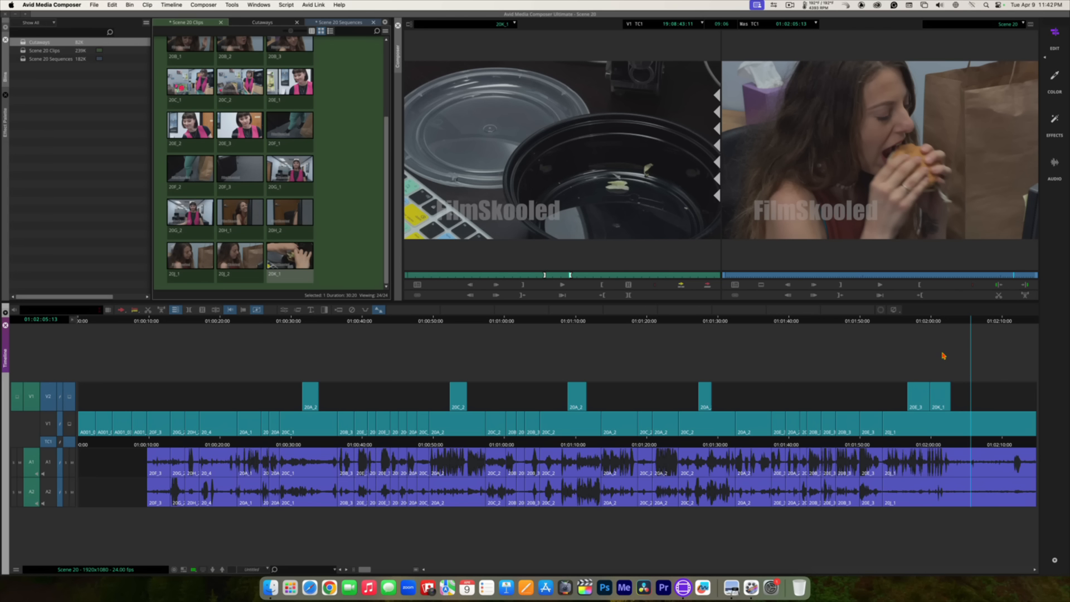
key(super+z)
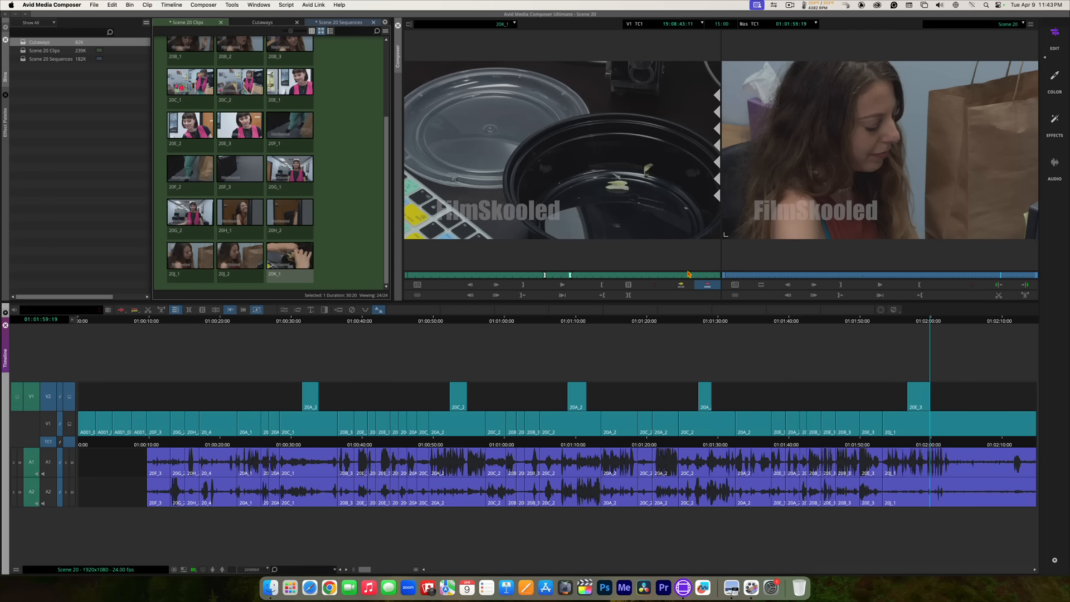
Step: Clear only the In mark from source clip 20K_1 and mark In on the sequence at 01:01:59:19
click(569, 159)
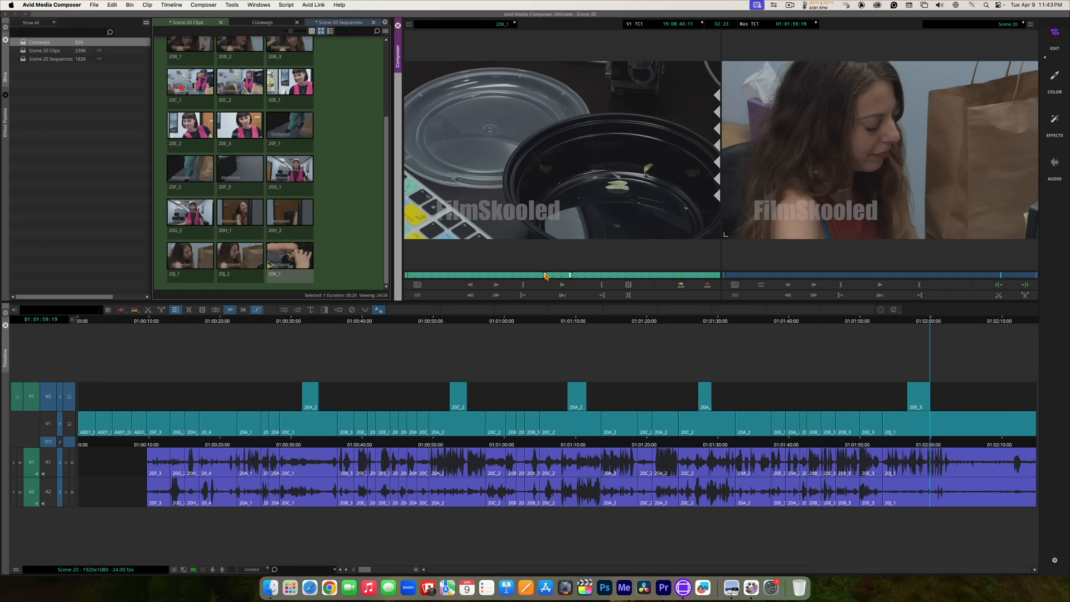
drag(567, 275, 562, 274)
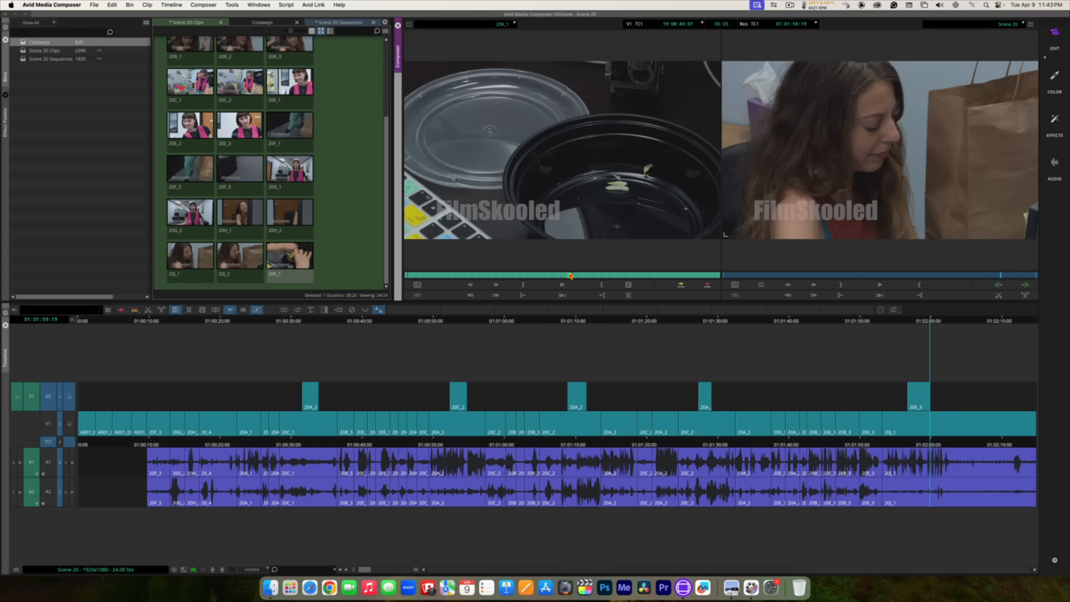
click(967, 349)
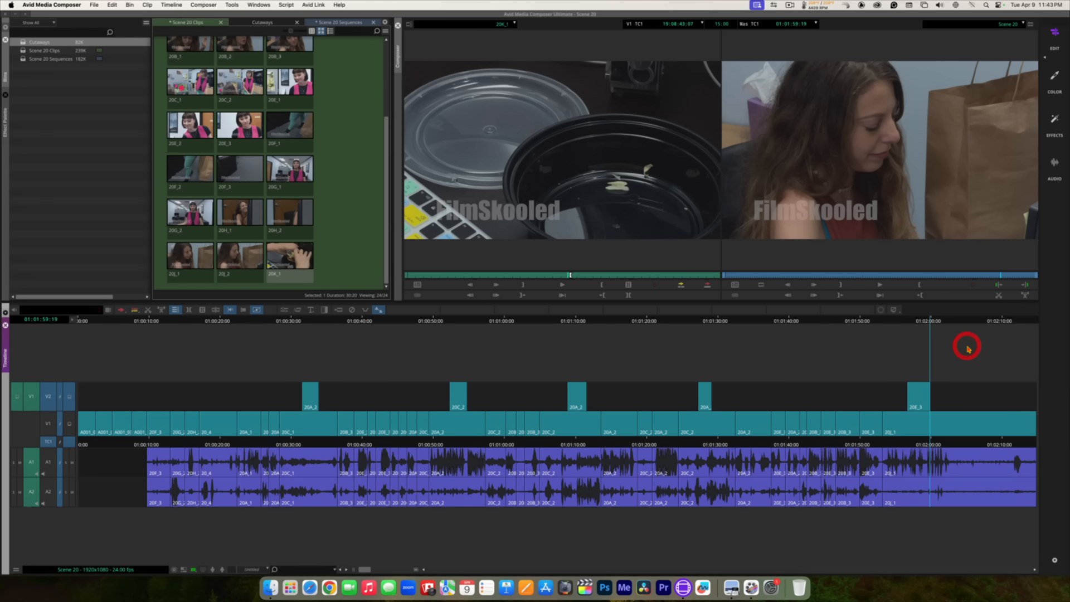
key(i)
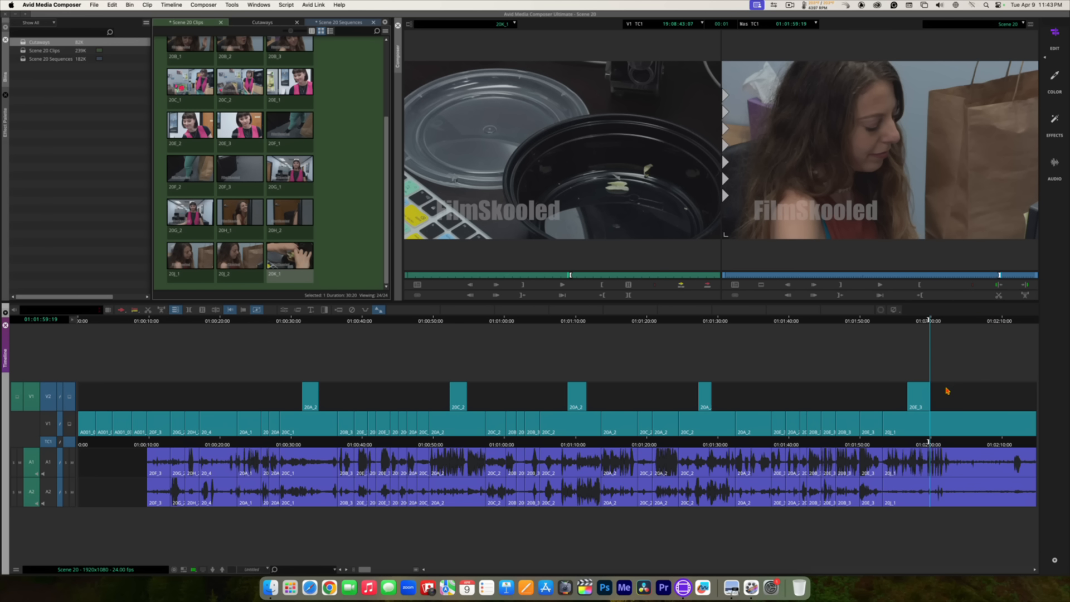
Step: Mark the sequence Out at 01:02:05:07, overwrite the back-timed 20K_1 insert onto V2, and play back from 01:01:53:18
drag(937, 384, 970, 386)
key(o)
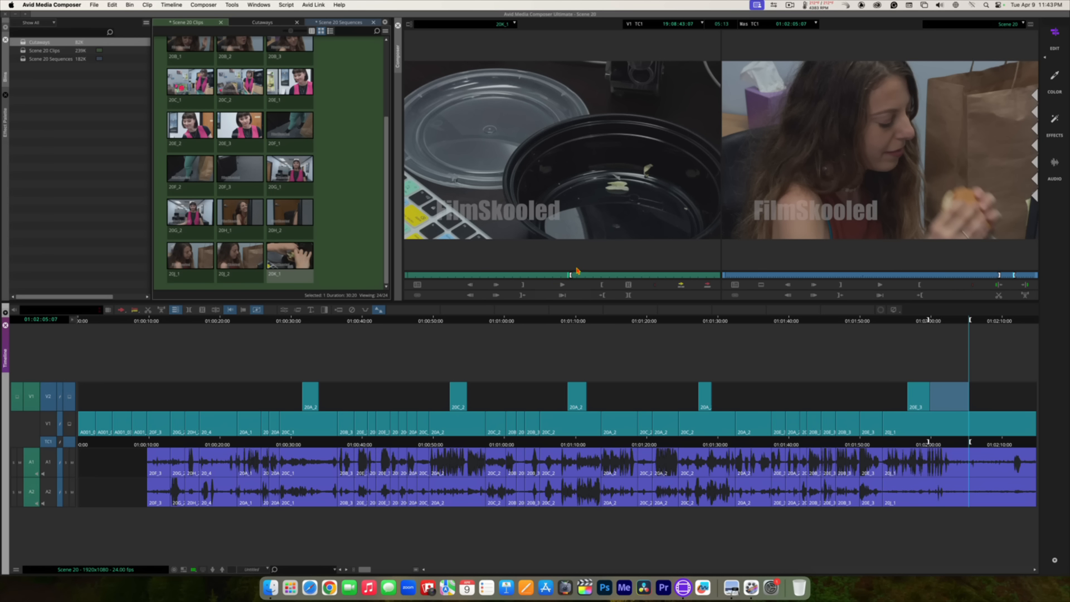
click(707, 286)
drag(932, 322, 887, 319)
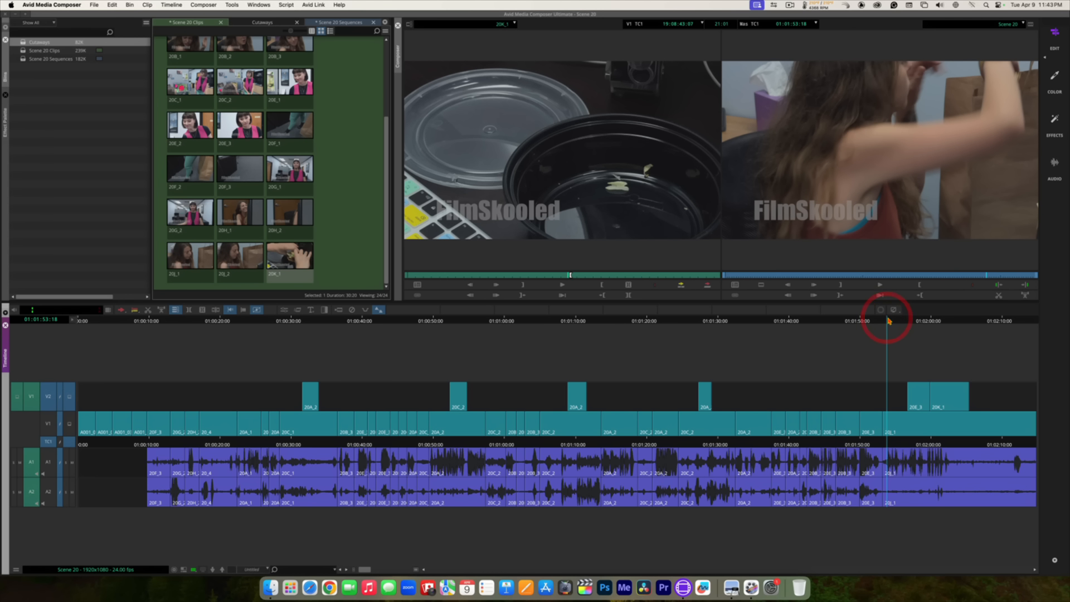
key(space)
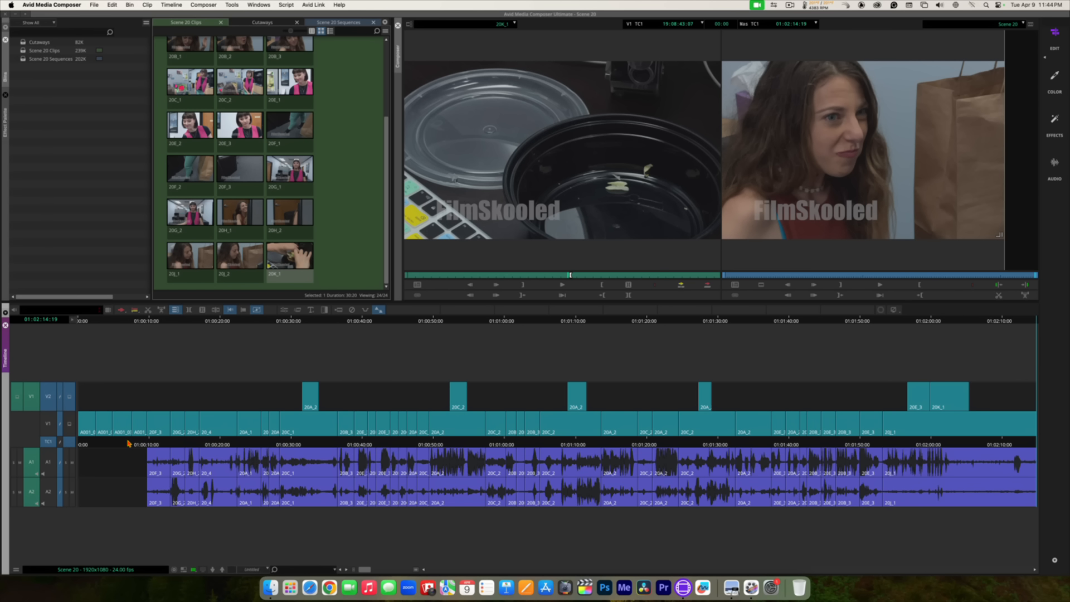
Step: Play the sequence's opening from the start with the timeline enlarged, and mark Out at 01:00:00:19 in the first shot
drag(113, 443, 69, 441)
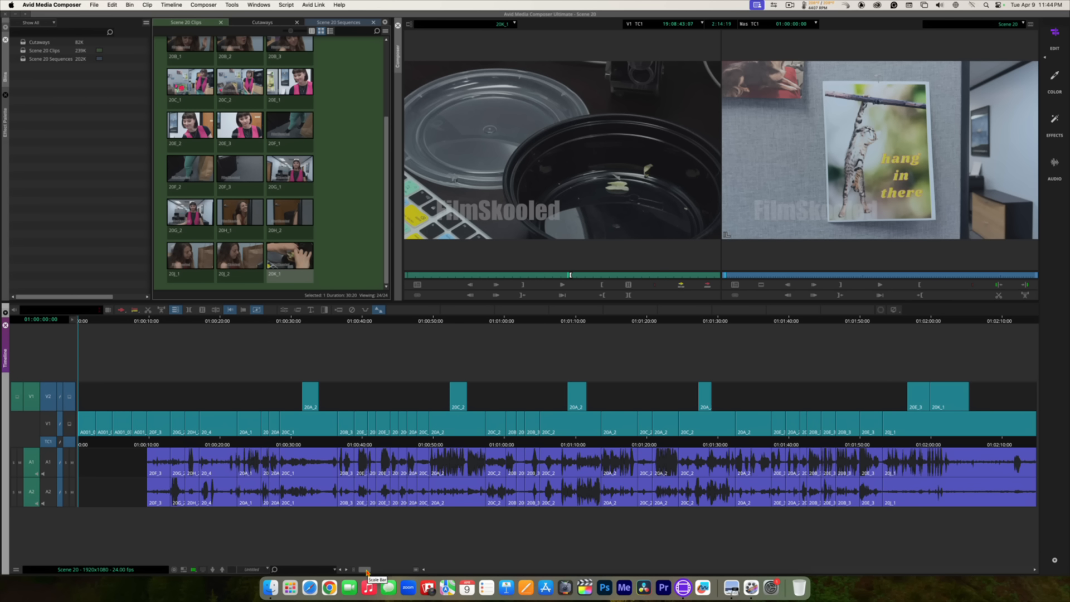
drag(364, 569, 437, 568)
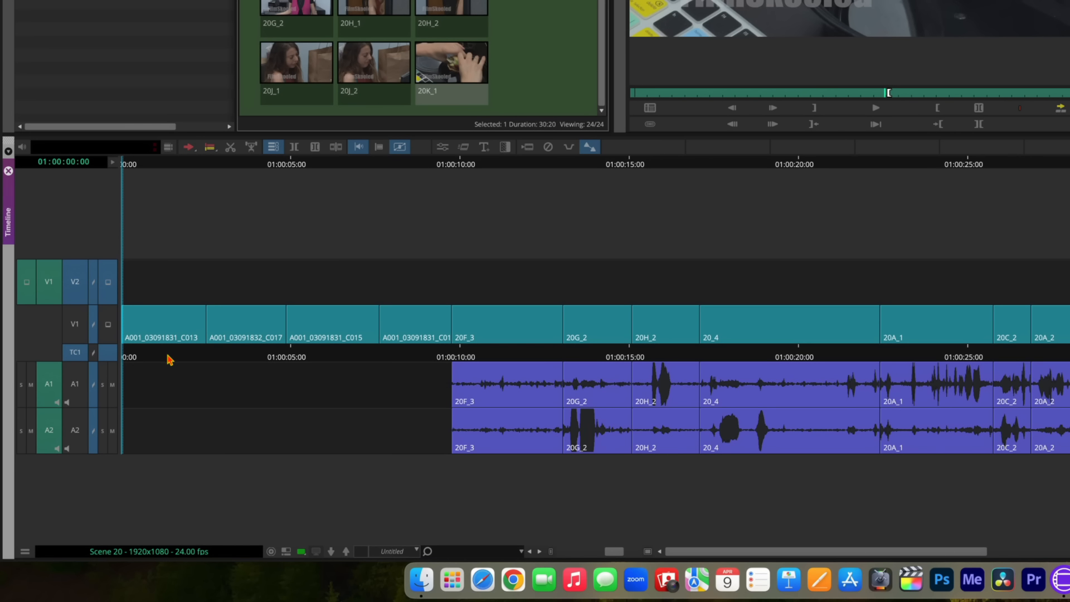
key(space)
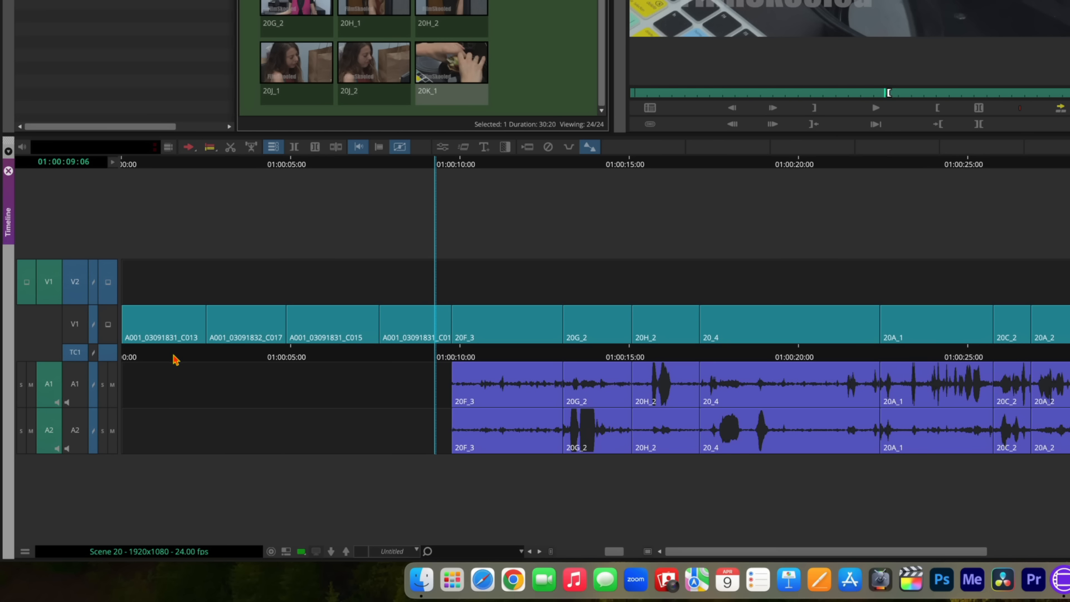
mouse_move(174, 358)
mouse_down()
mouse_move(127, 357)
mouse_move(199, 355)
mouse_move(117, 348)
mouse_move(150, 352)
mouse_up()
click(132, 352)
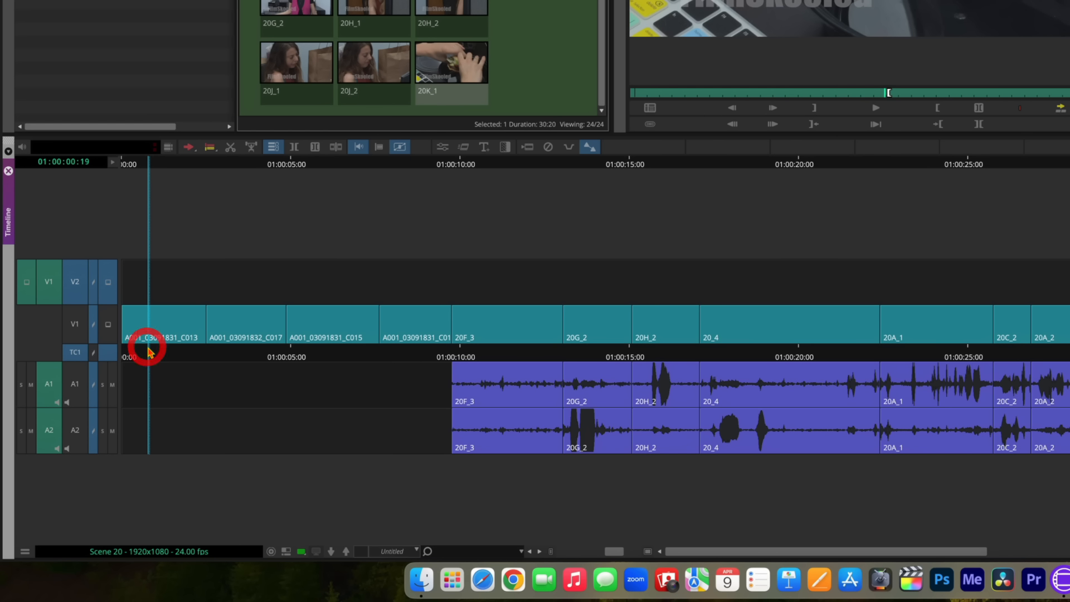
key(i)
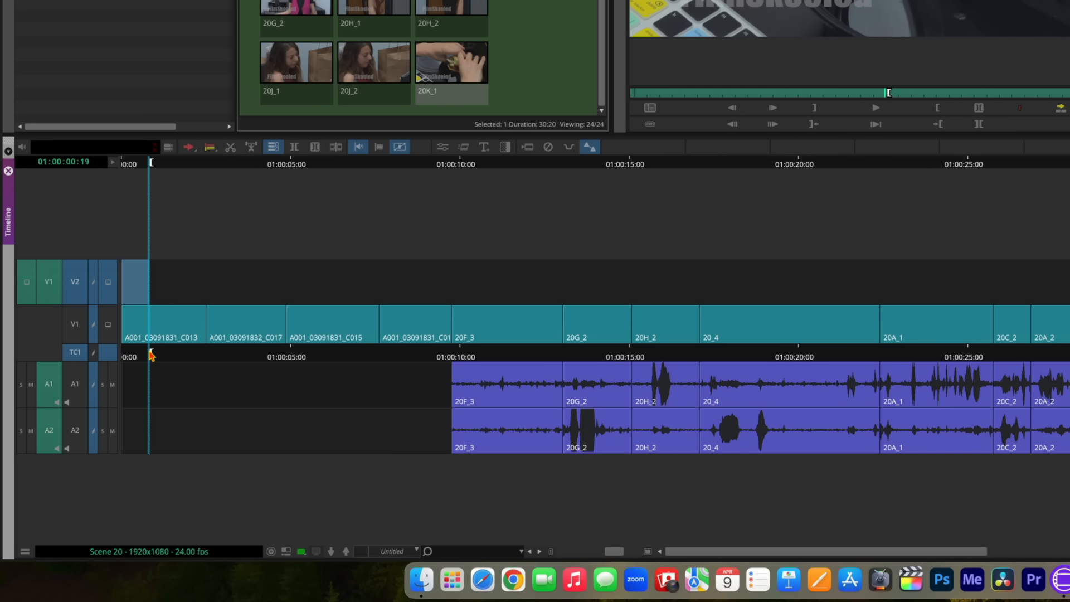
Step: Select tracks V1, A1 and A2 as well as V2 and extract the marked head of the first shot
click(77, 325)
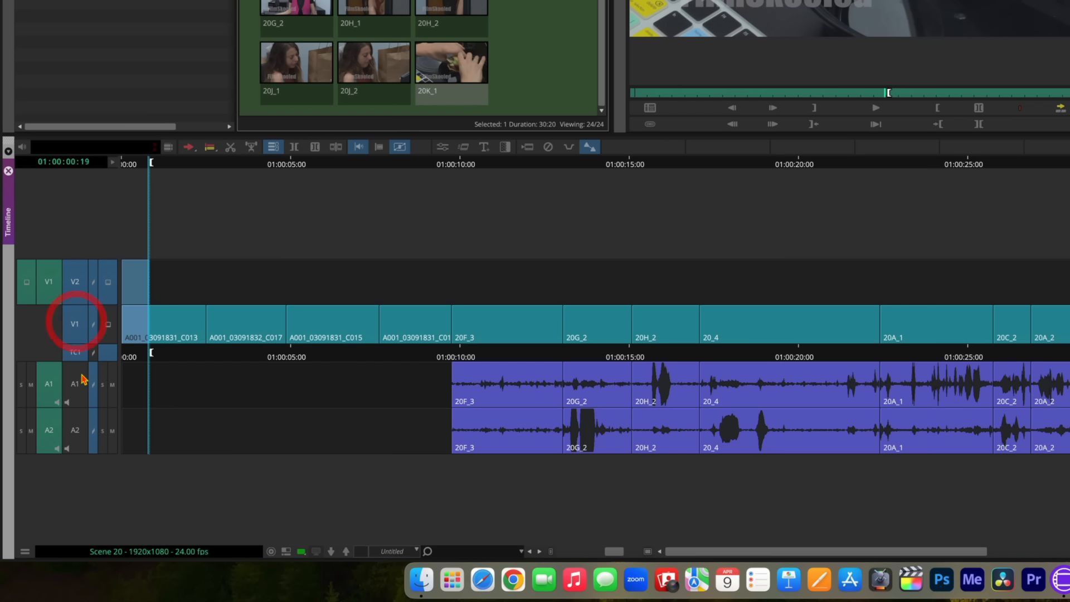
click(75, 383)
click(76, 429)
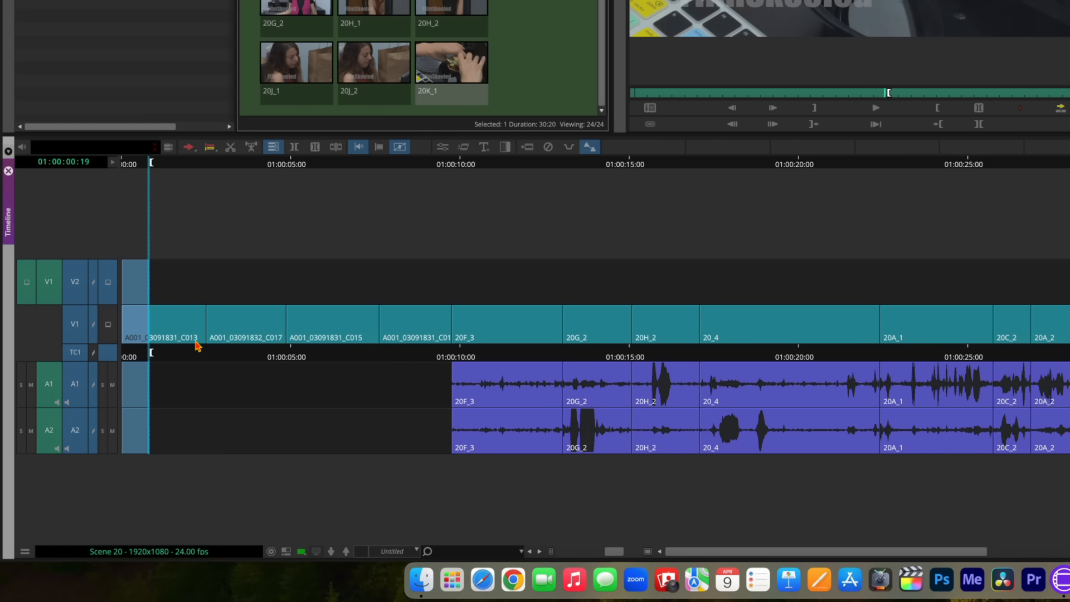
click(230, 148)
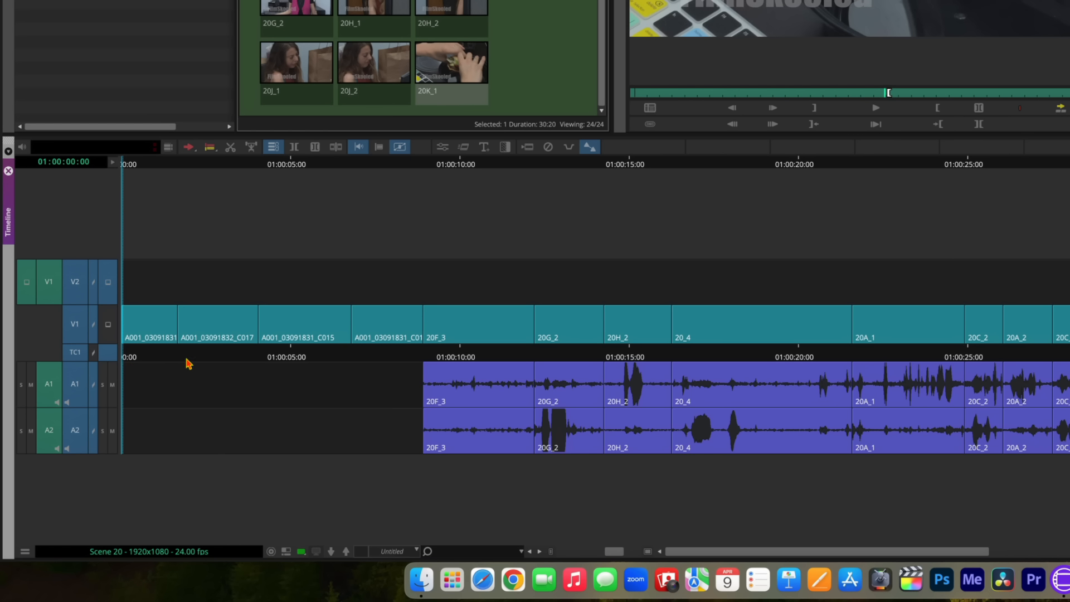
Step: Play the shortened opening and mark In at 01:00:03:05 within shot A001_03091832_C017
key(space)
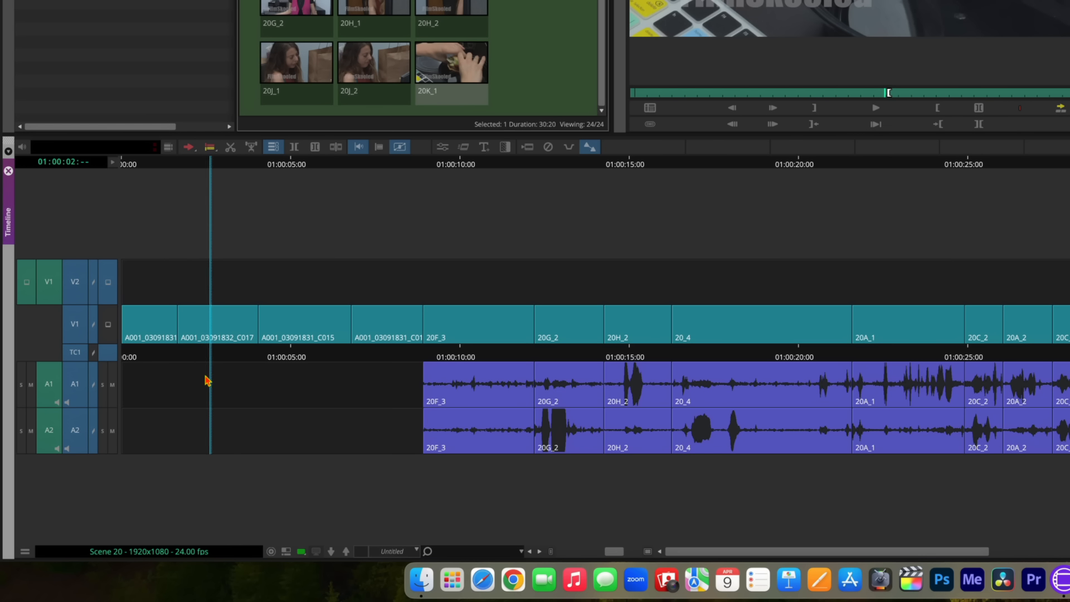
key(space)
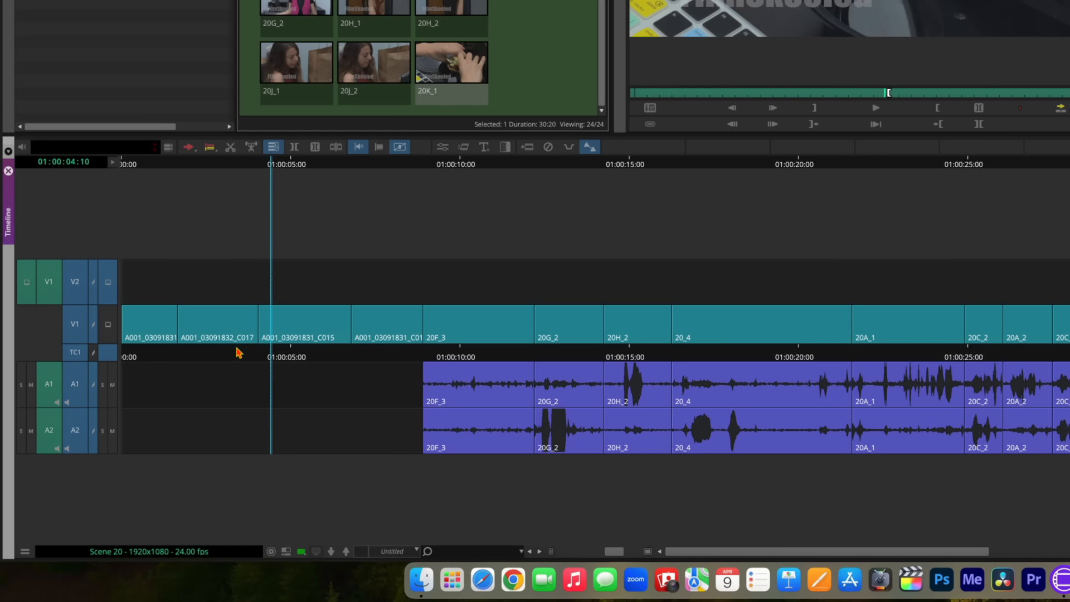
mouse_move(250, 354)
mouse_down()
mouse_move(202, 356)
mouse_move(233, 357)
mouse_up()
click(231, 352)
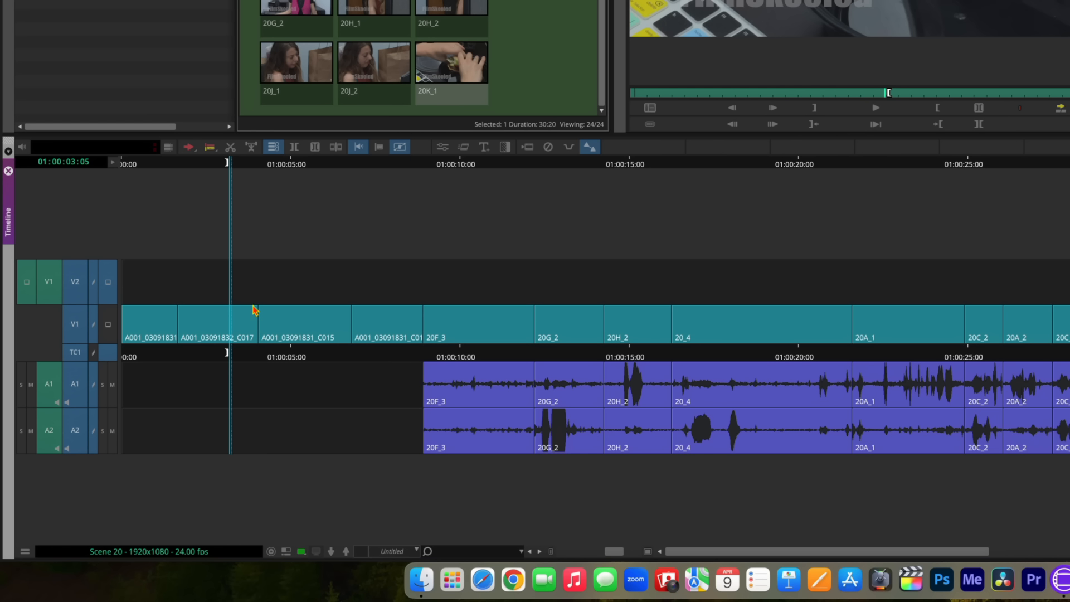
Step: Step the playhead across the cuts from A001_03091831_C015 to 20_4 and return it to the In mark
click(259, 344)
click(351, 345)
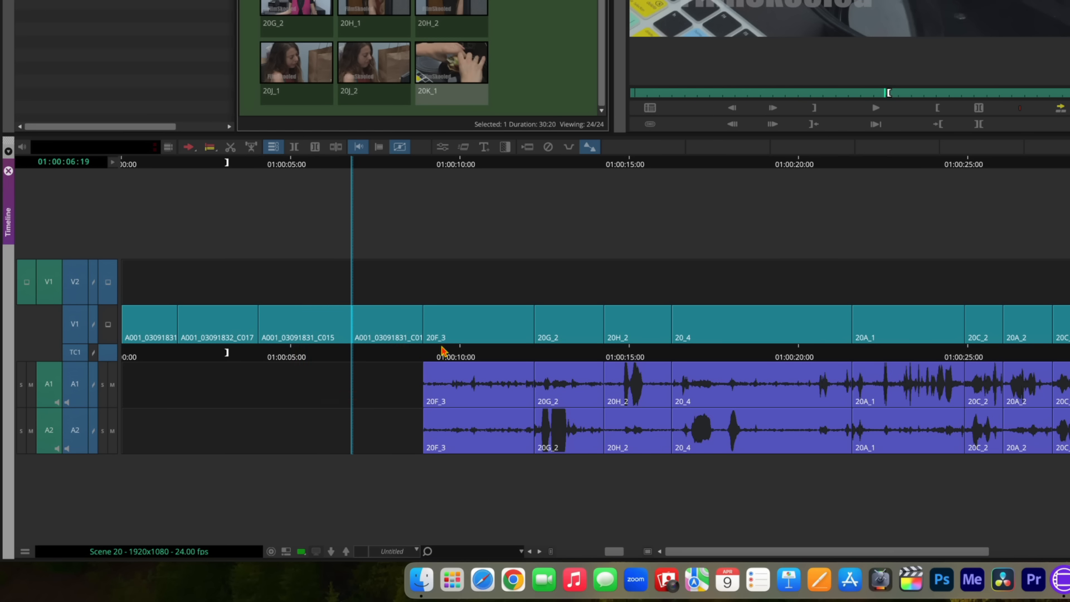
click(442, 348)
click(528, 341)
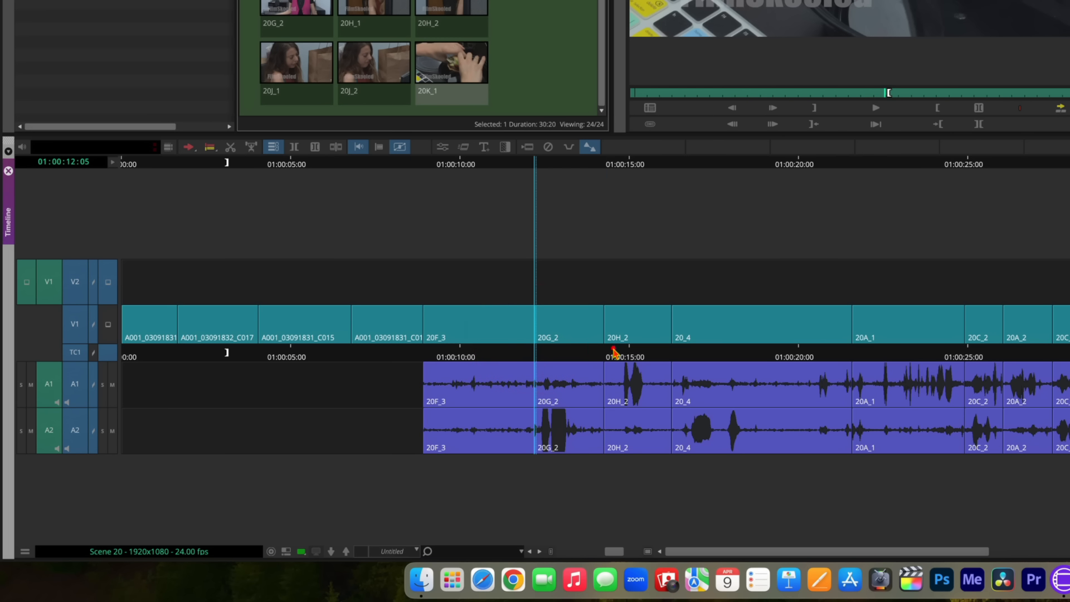
click(612, 348)
click(669, 348)
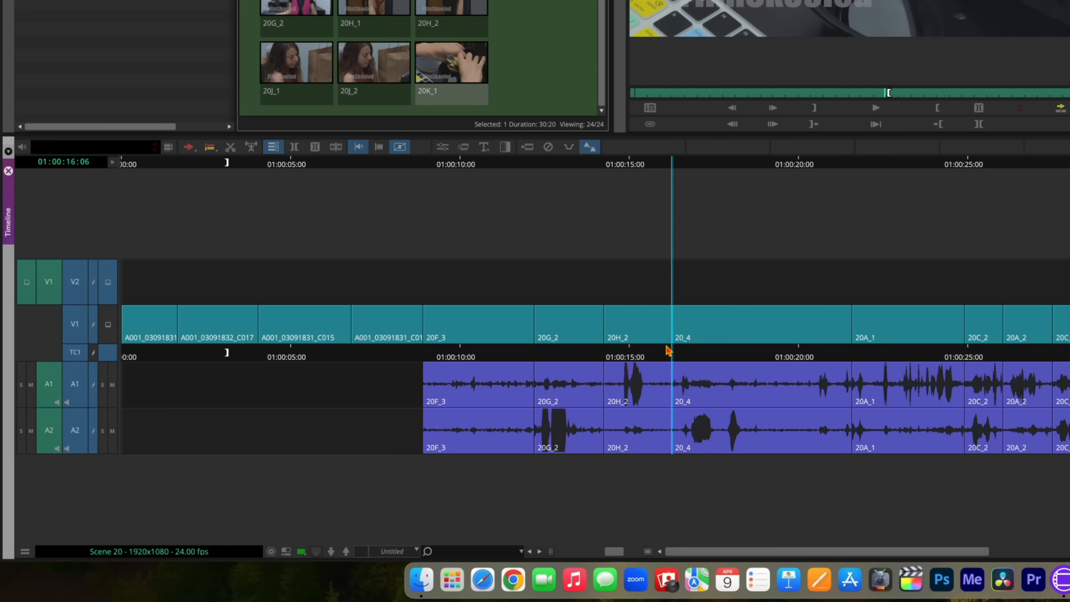
click(239, 354)
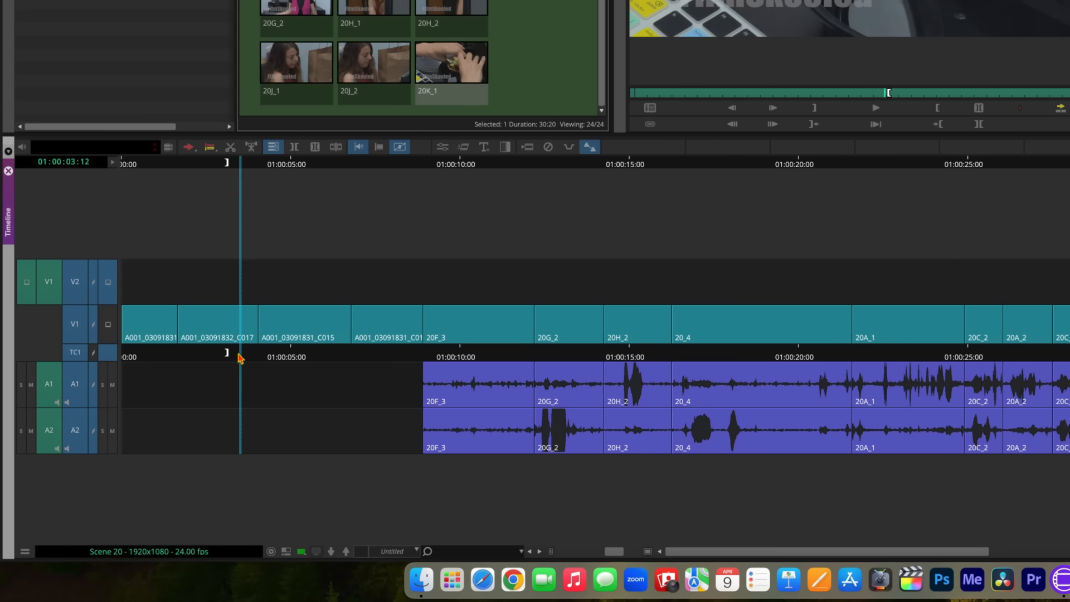
drag(240, 357, 229, 352)
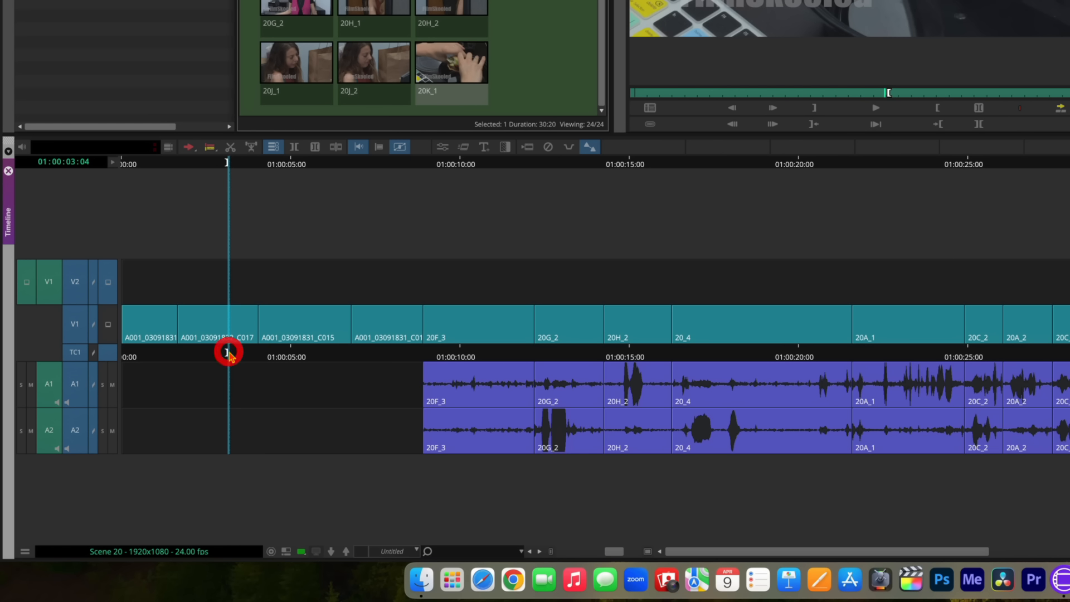
Step: Mark Out at 01:00:04:00, at the end of A001_03091832_C017, extract the marked span, and replay the opening from the start
click(258, 337)
drag(239, 345, 233, 343)
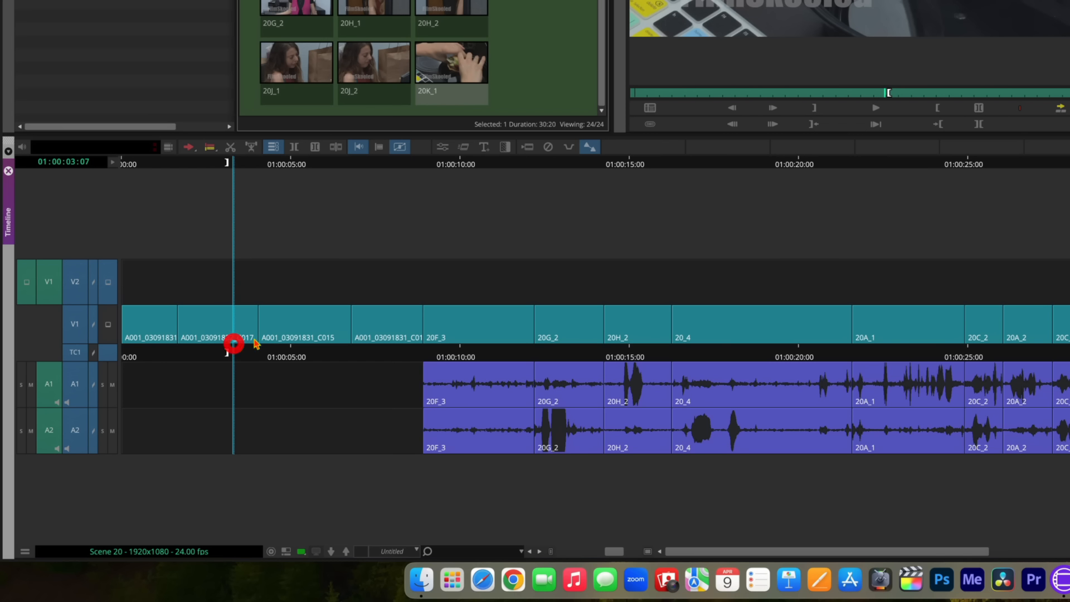
click(257, 338)
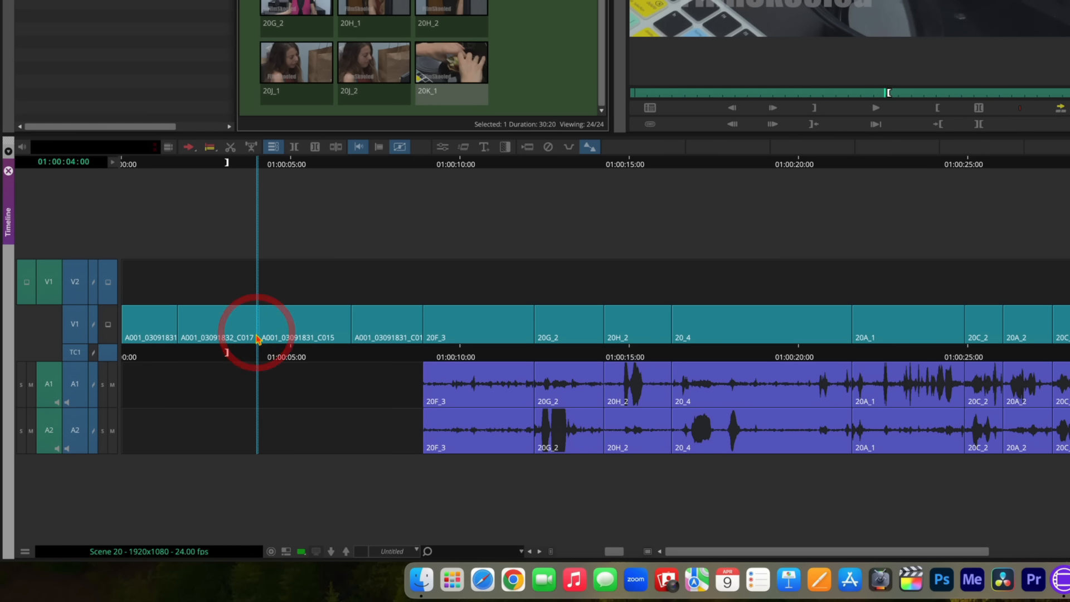
key(i)
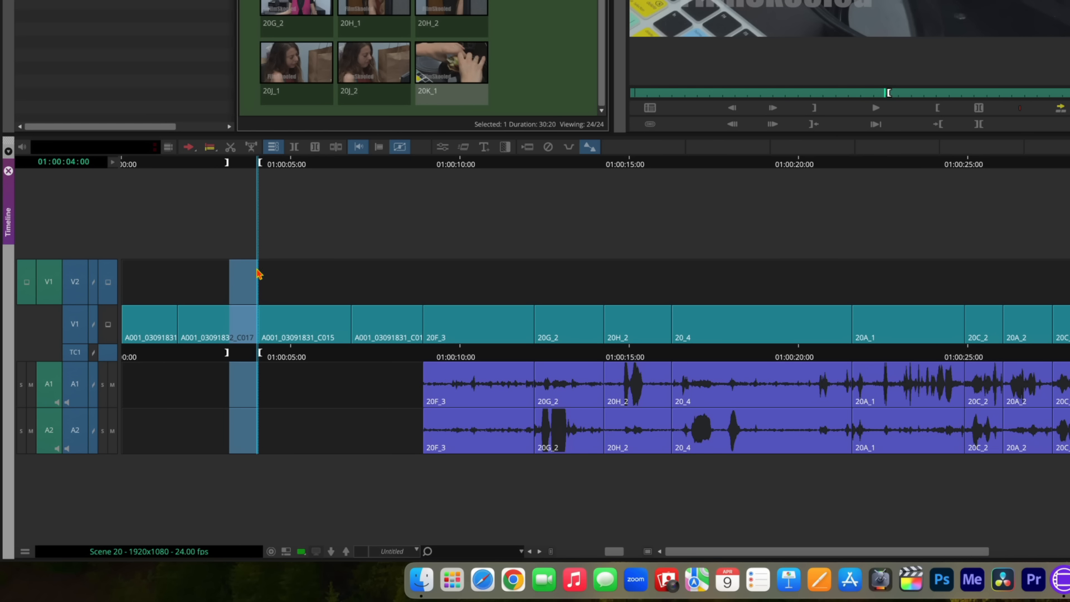
click(229, 148)
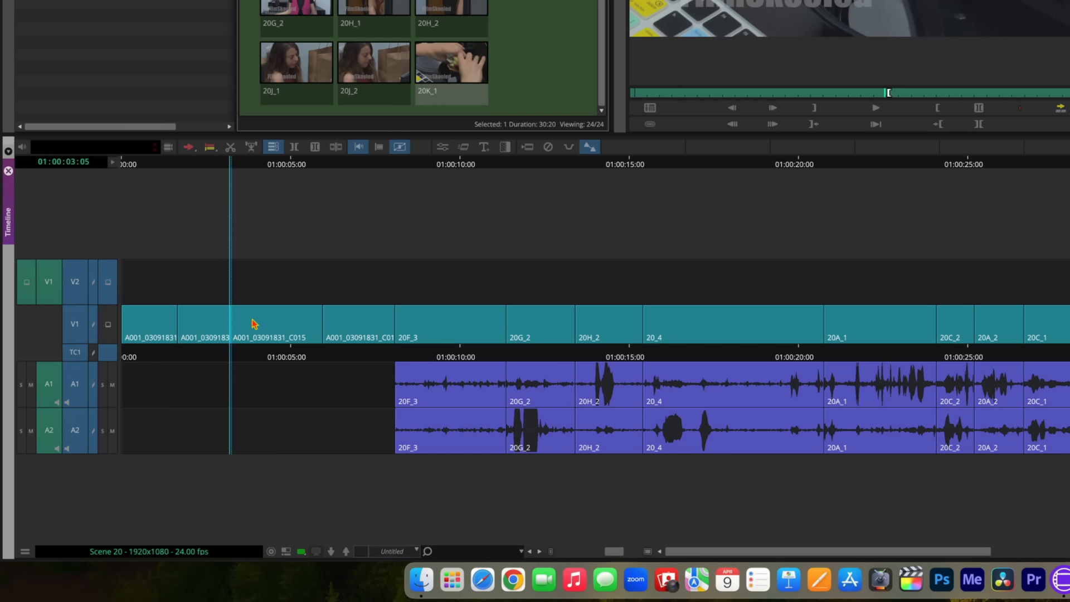
drag(204, 351, 87, 354)
key(space)
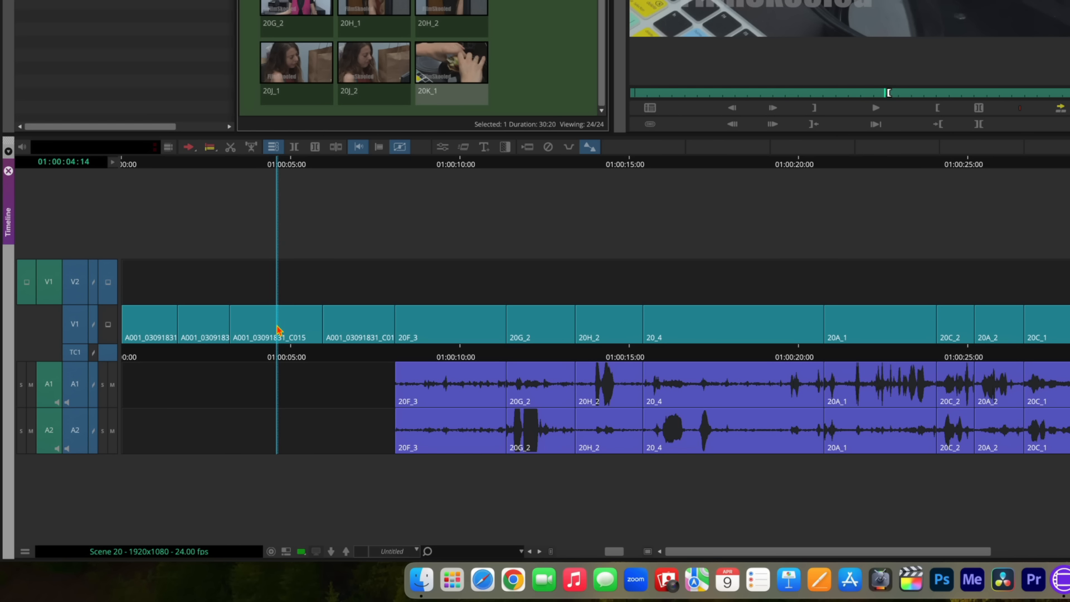
Step: Park the playhead in A001_03091831_C015 at 01:00:04:14 and deselect tracks V2, A1 and A2, keeping V1 selected
click(277, 319)
click(75, 283)
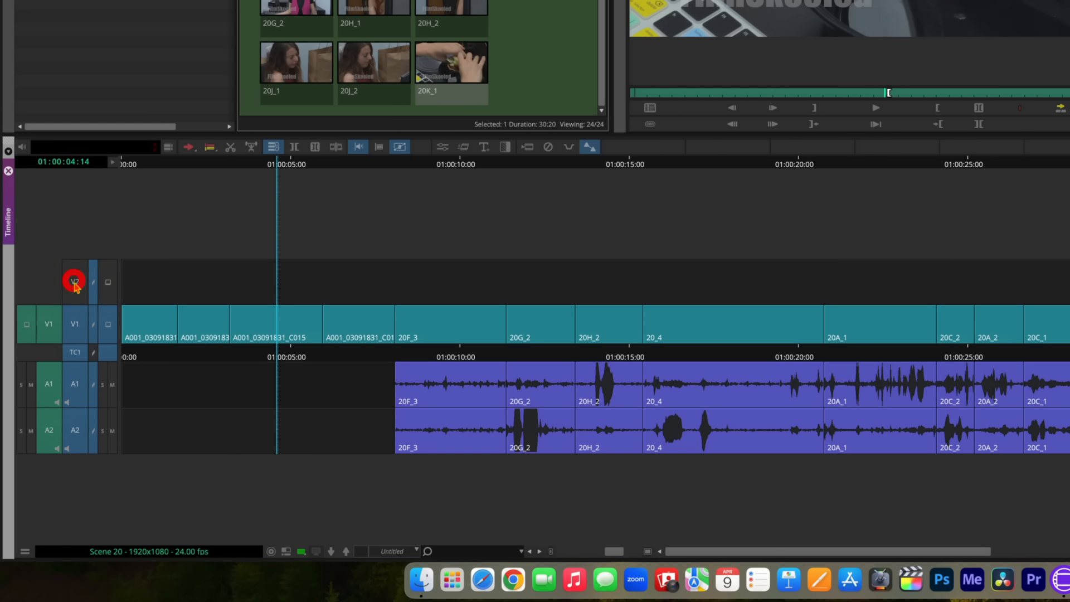
click(78, 386)
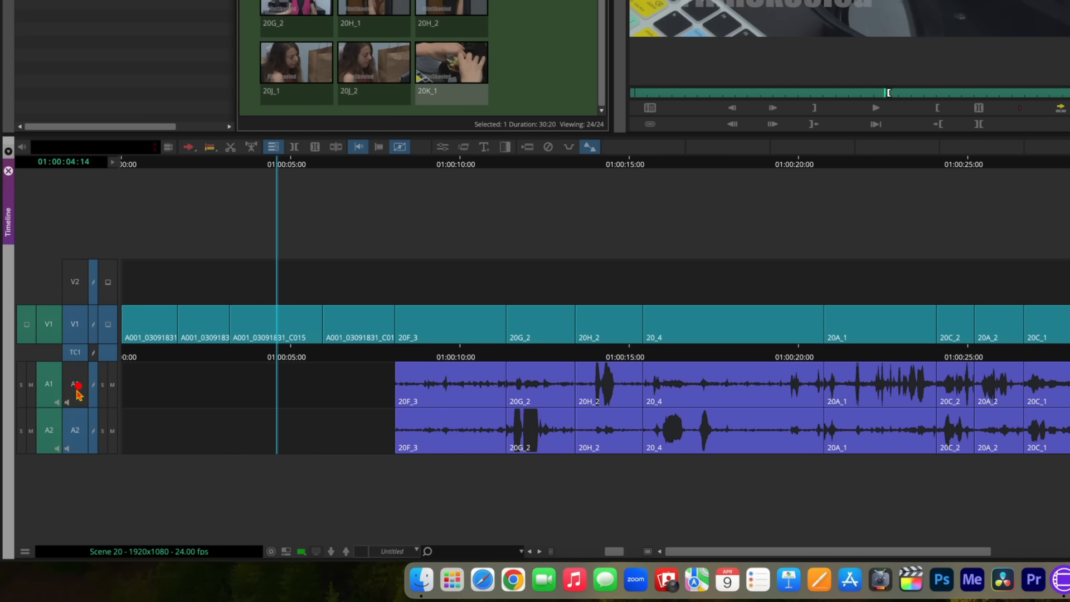
click(73, 431)
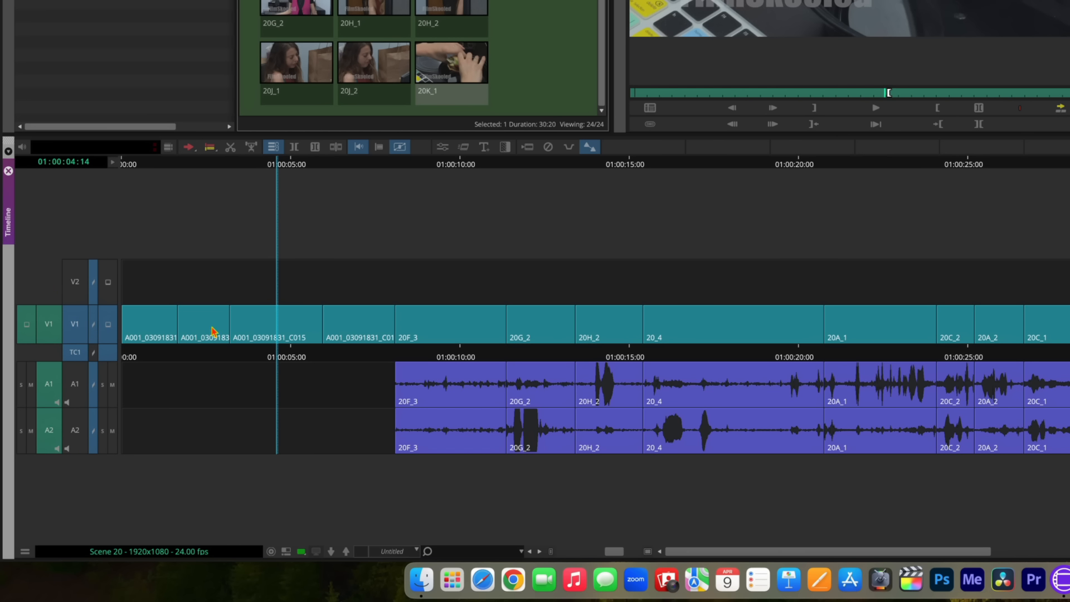
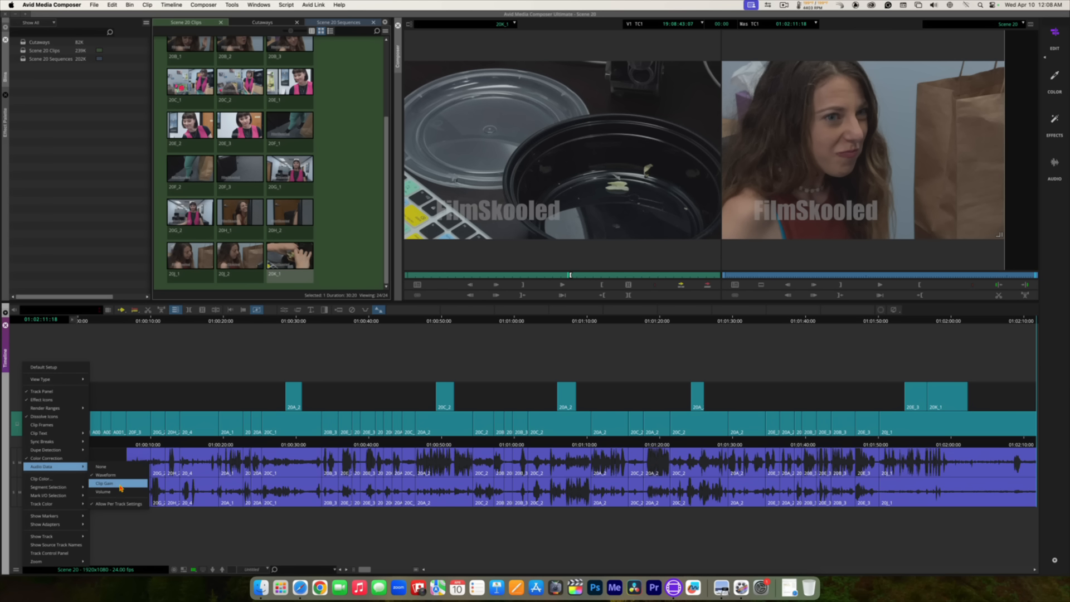
Step: Turn on the Clip Gain display for the audio tracks in the timeline
click(136, 523)
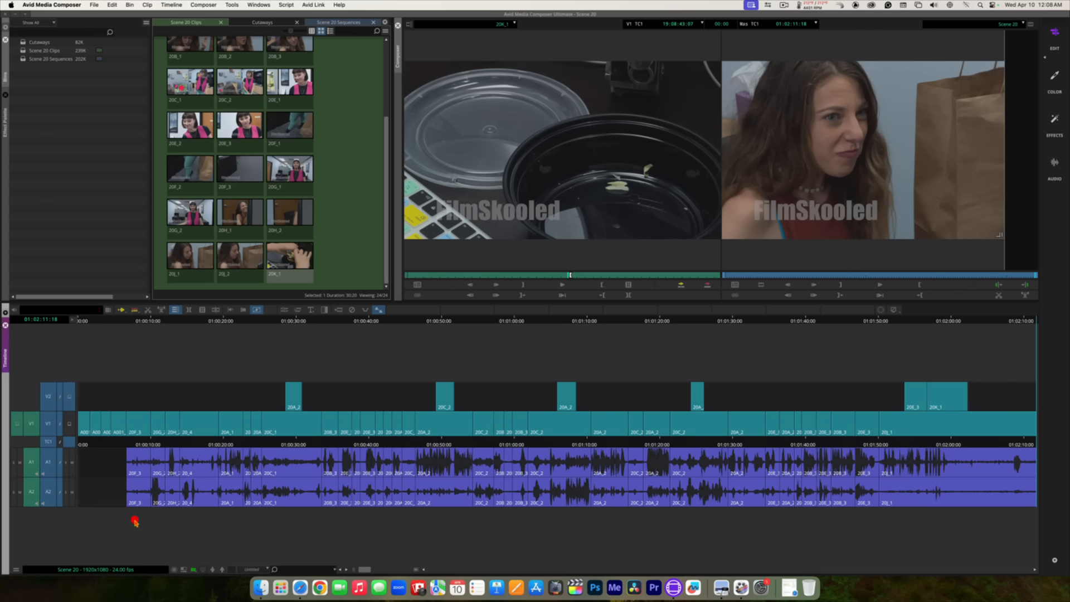
click(16, 569)
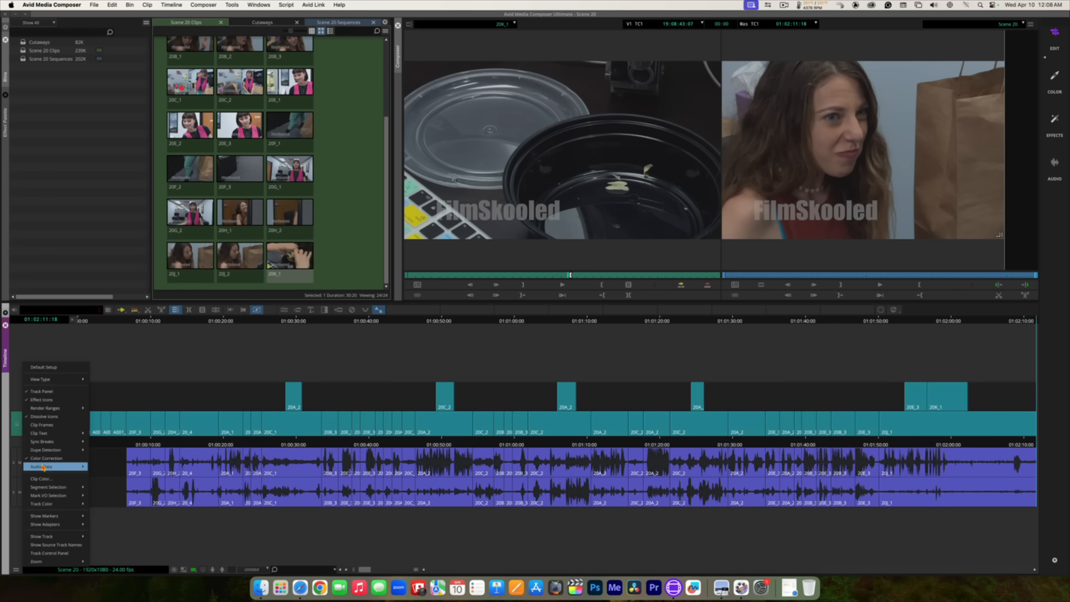
mouse_move(84, 466)
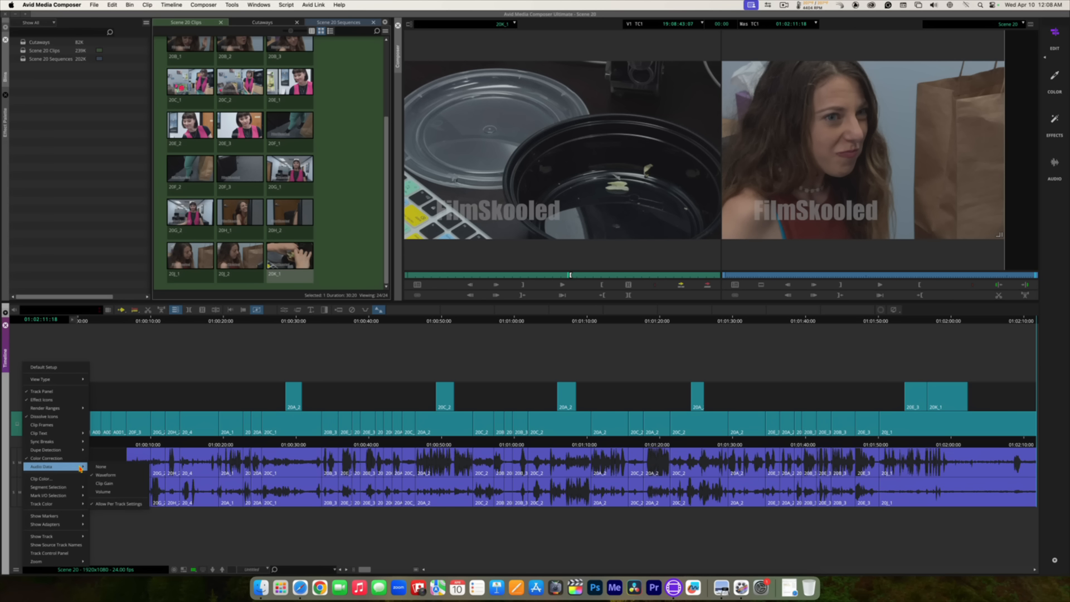
click(106, 484)
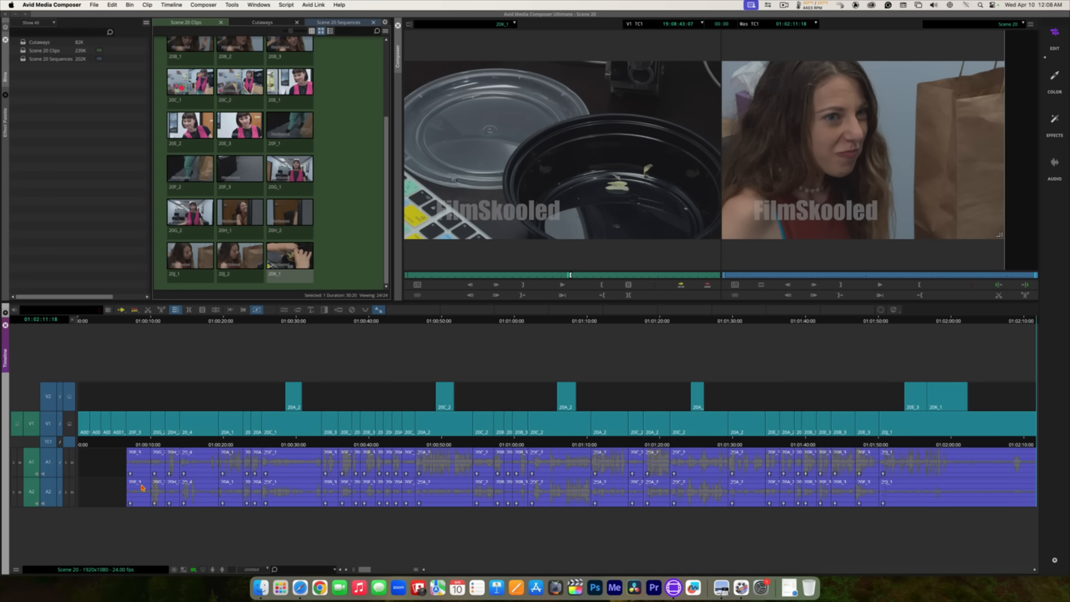
Step: Play the sequence from 01:00:06:09, just before 20F_3, into 20G_2 and park the playhead at 01:00:11:08
click(127, 321)
drag(127, 322, 124, 322)
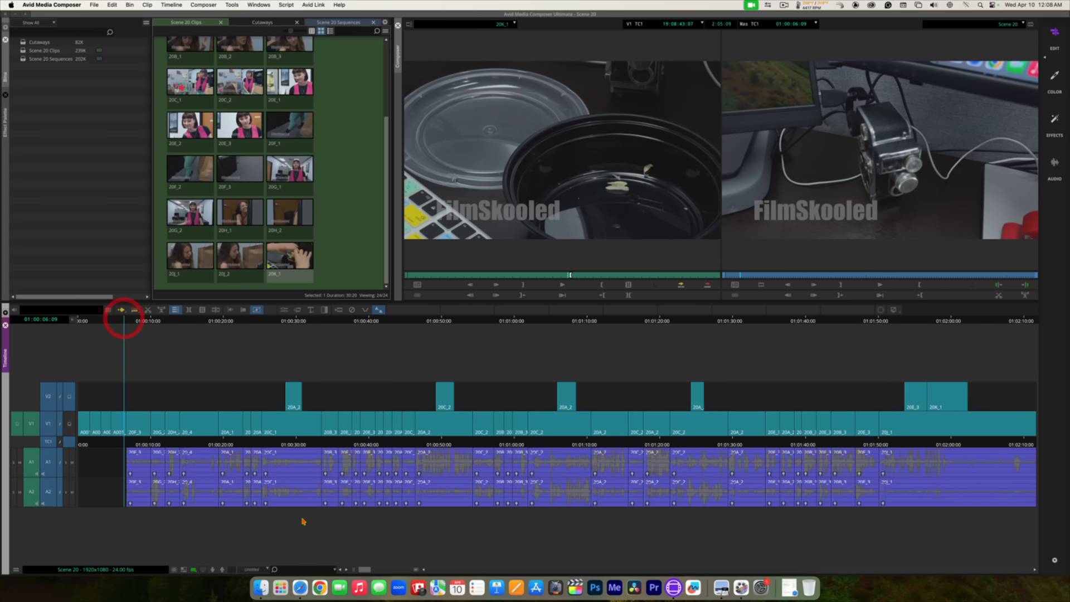
drag(366, 568, 402, 570)
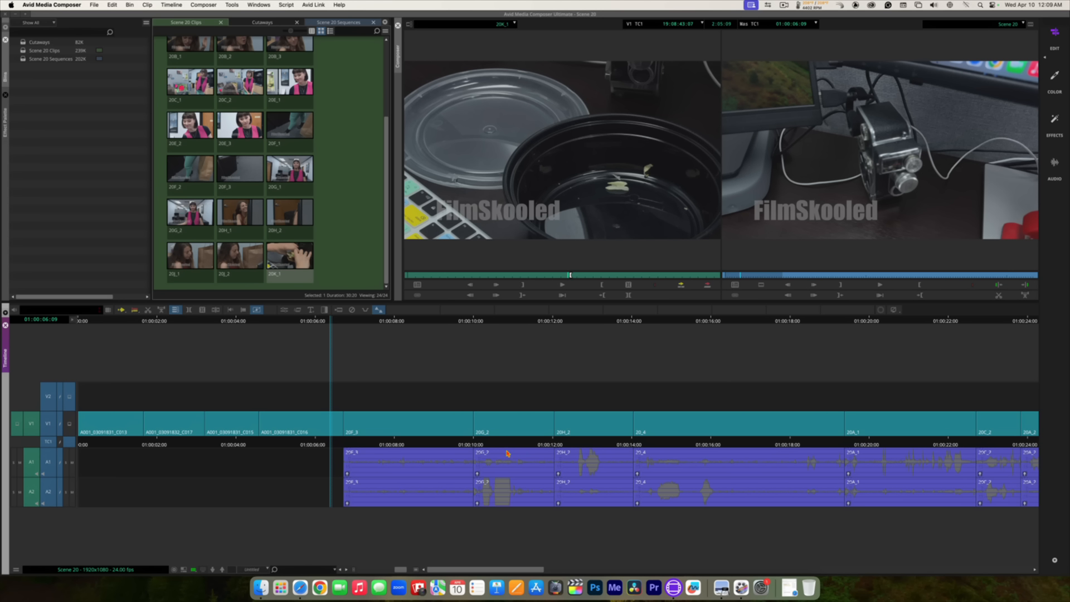
key(space)
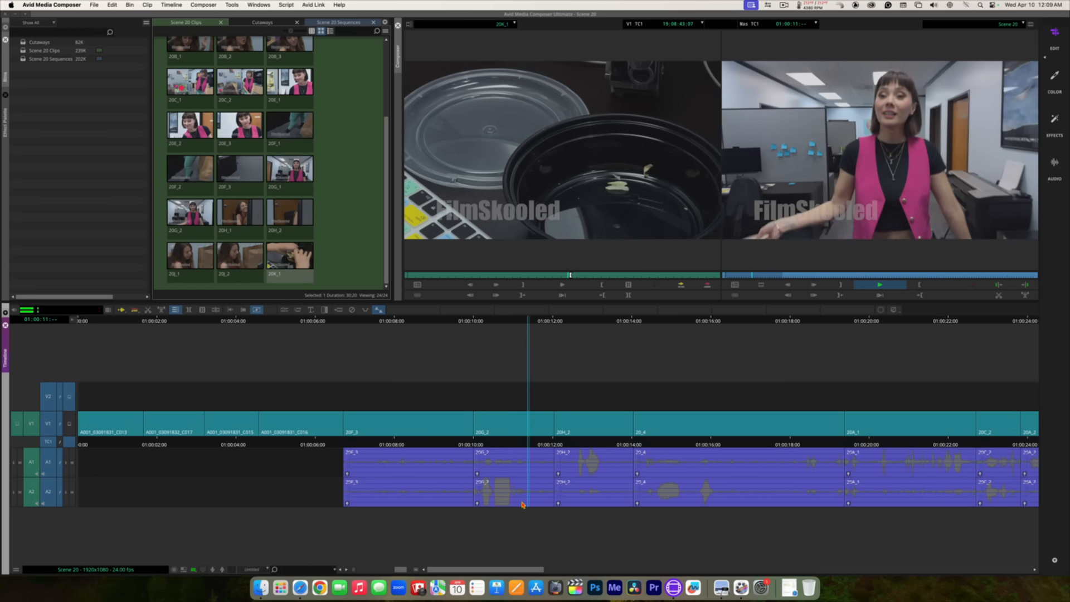
key(space)
click(527, 444)
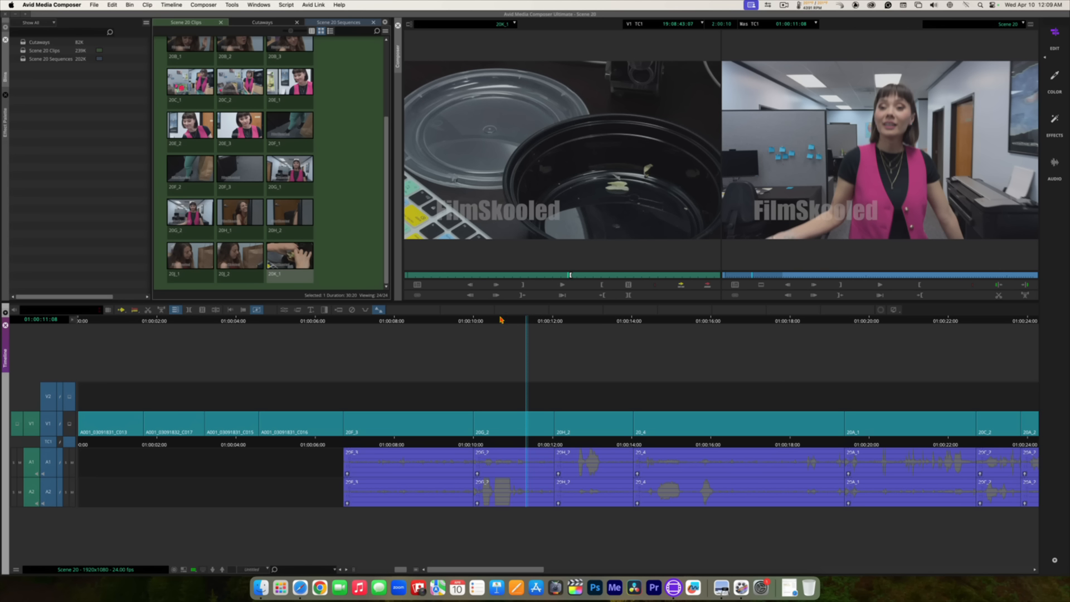
Step: Replay the 20G_2 dialogue twice from the clip's start and park the playhead at 01:00:11:00
click(482, 319)
click(478, 319)
key(space)
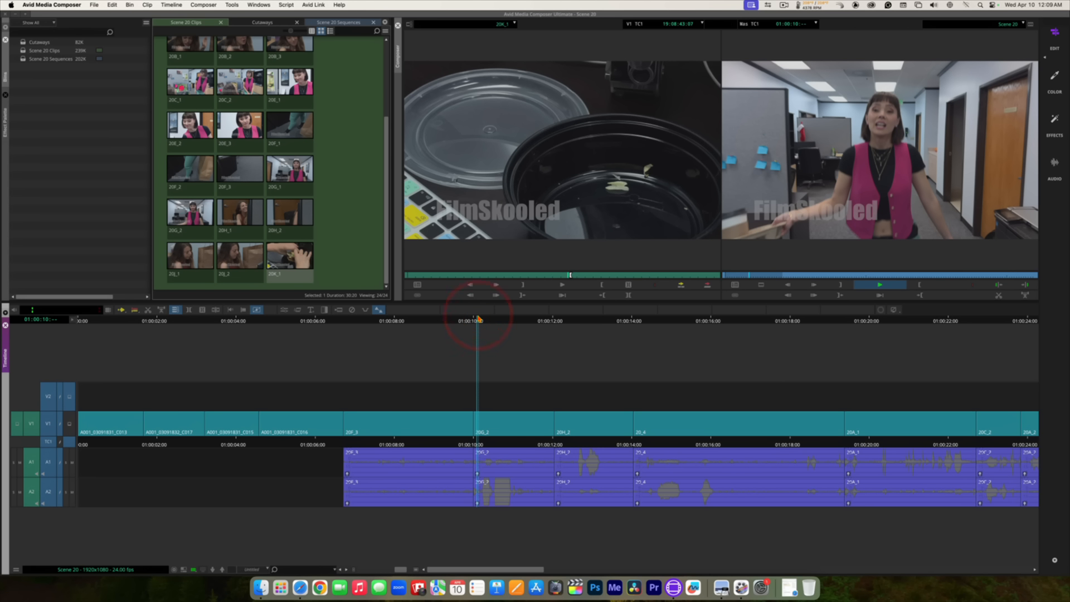
key(space)
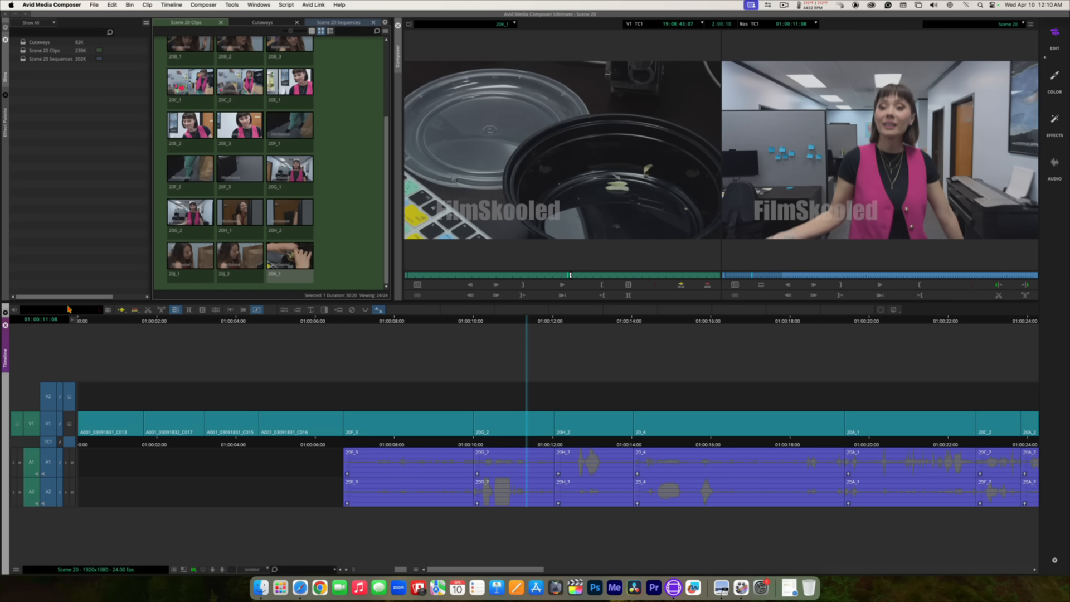
click(475, 322)
key(space)
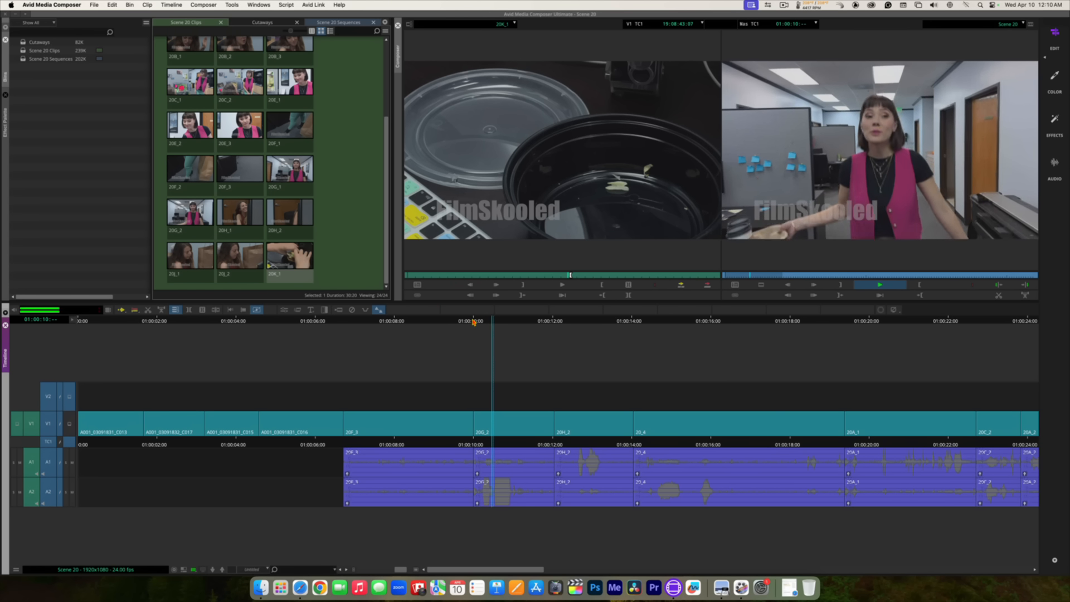
key(space)
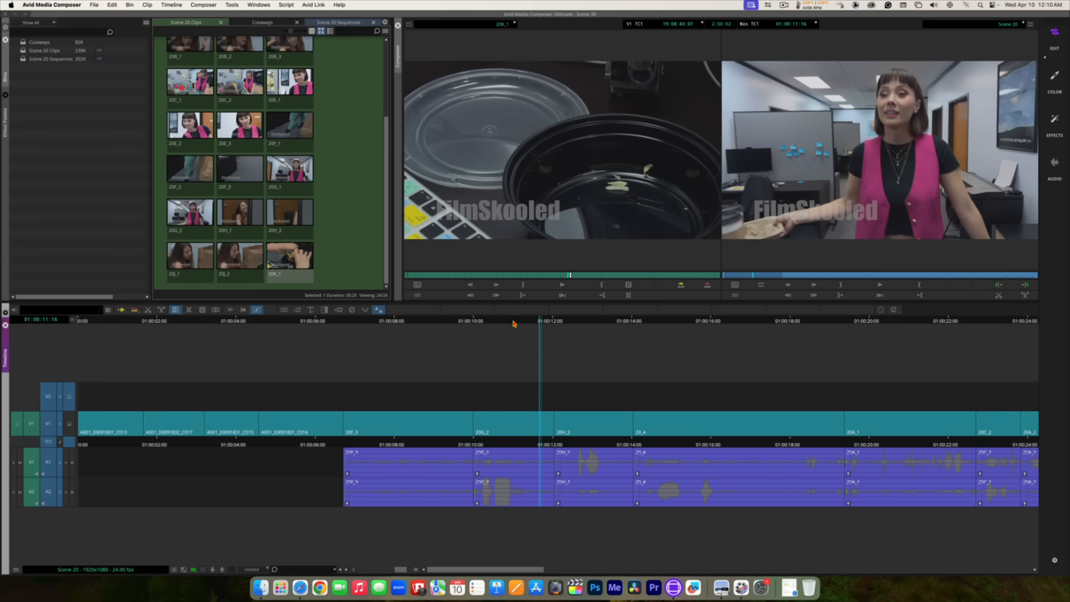
click(514, 321)
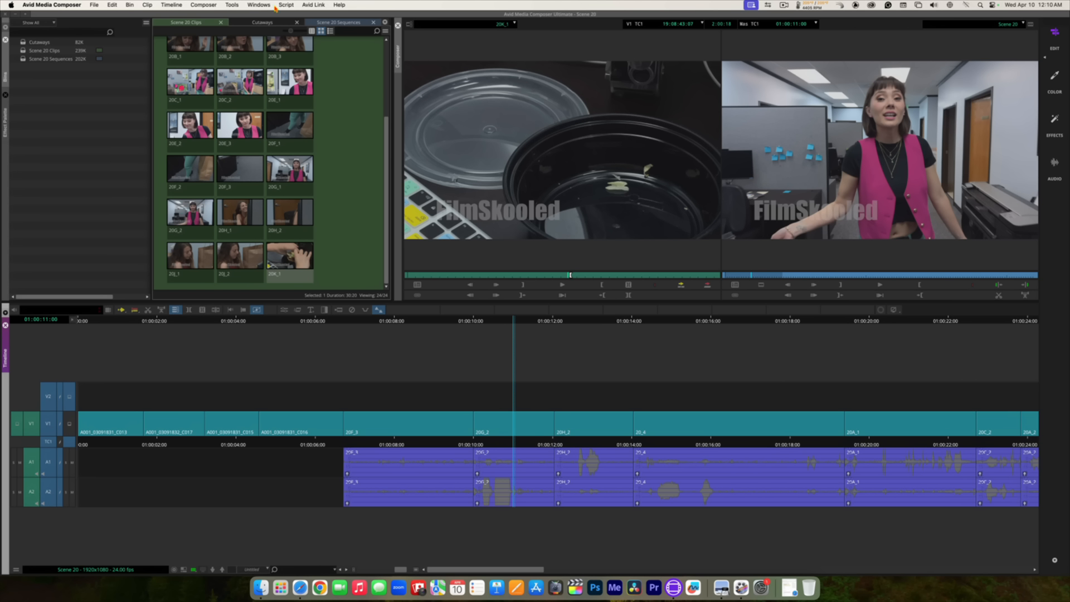
Step: Open the Audio Tool, move it over the source monitor and make its window taller
click(232, 6)
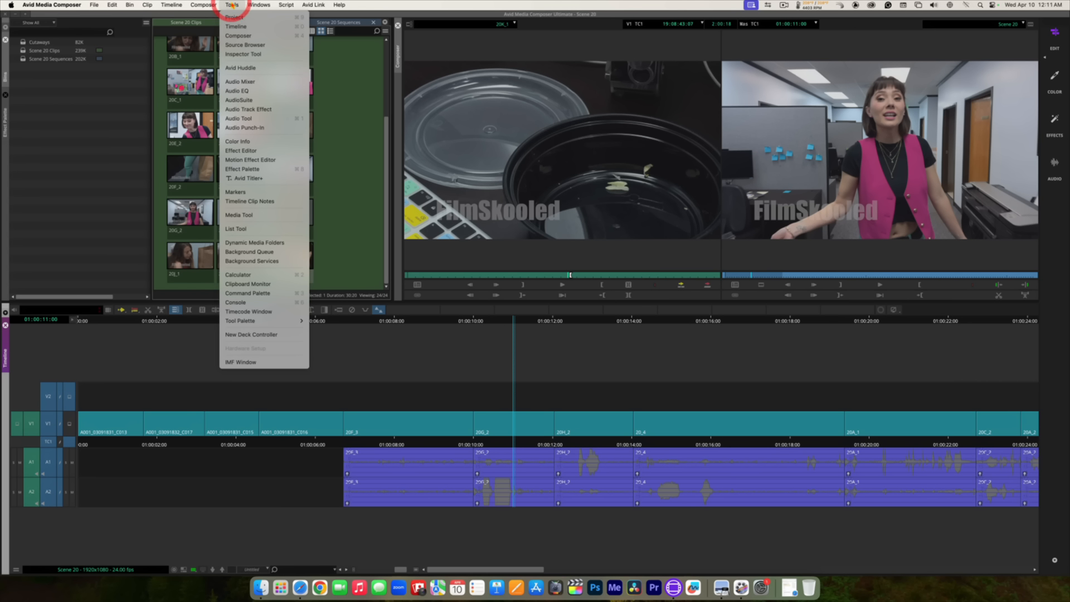
click(253, 120)
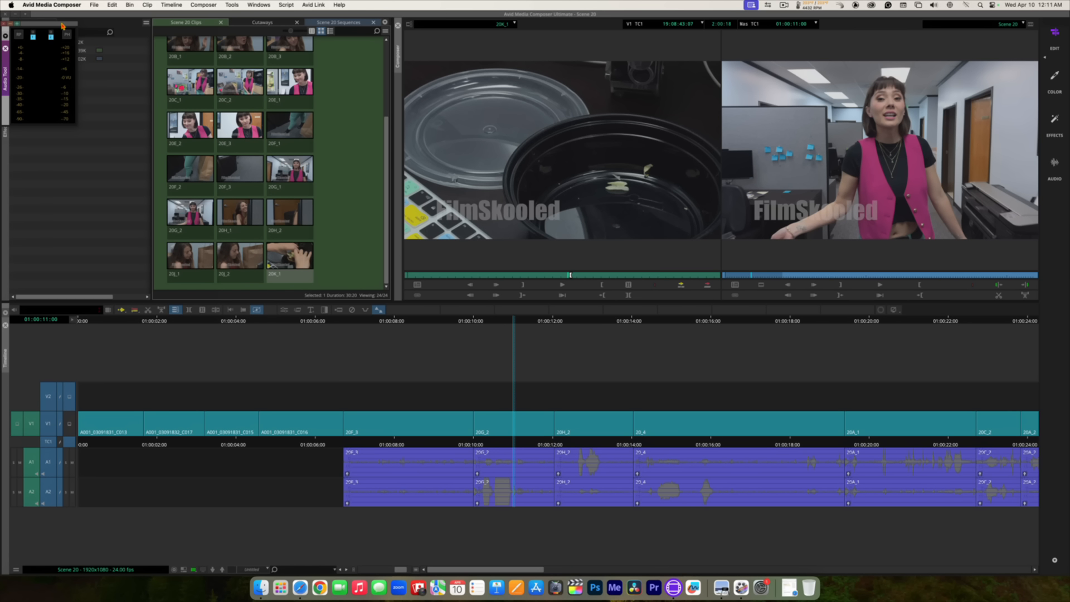
drag(62, 25, 513, 139)
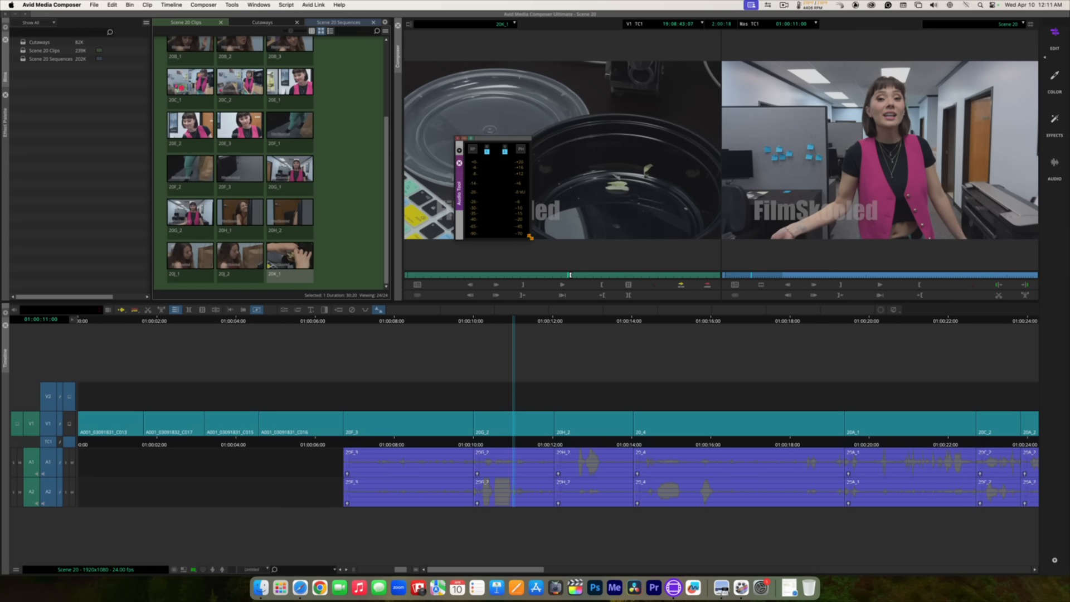
drag(529, 240, 532, 343)
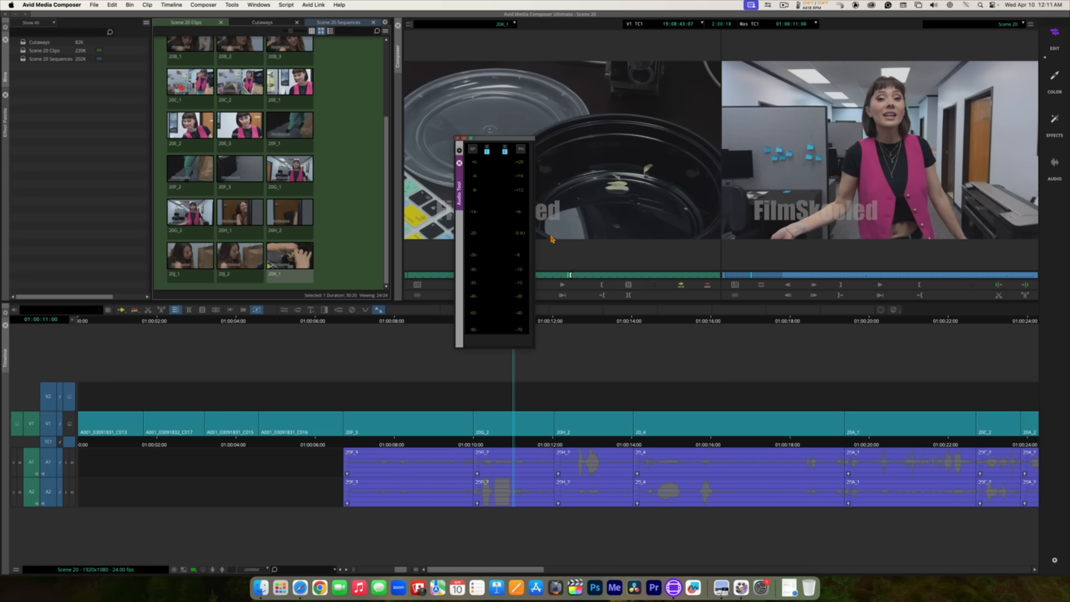
drag(505, 138, 541, 138)
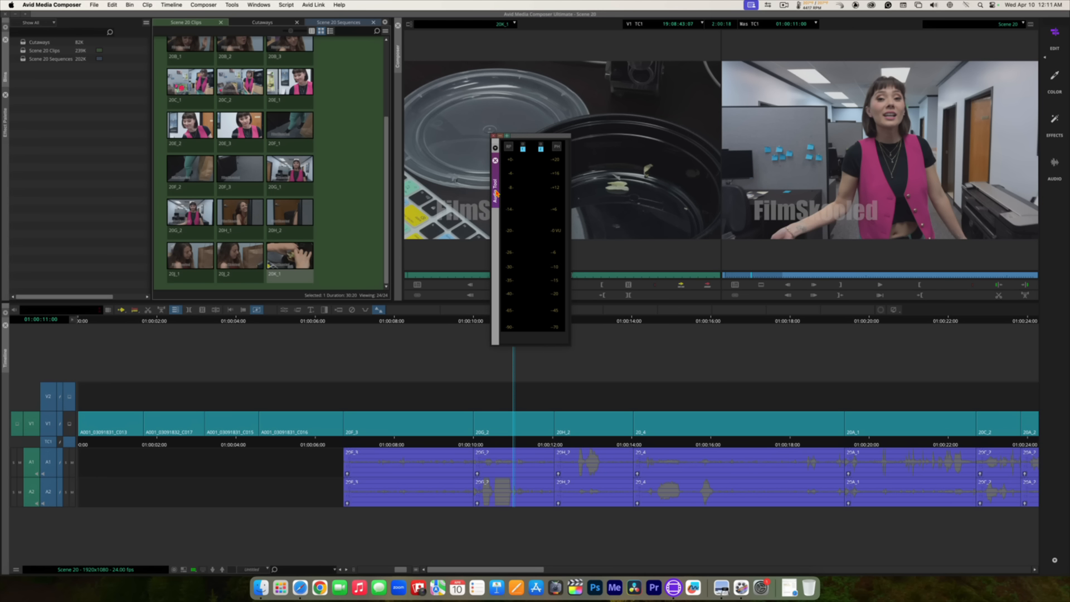
Step: Dock the Audio Tool beside the timeline, at its far end, and narrow its pane slightly
mouse_move(496, 195)
mouse_down()
mouse_move(499, 218)
mouse_move(496, 199)
mouse_up()
drag(496, 195, 614, 245)
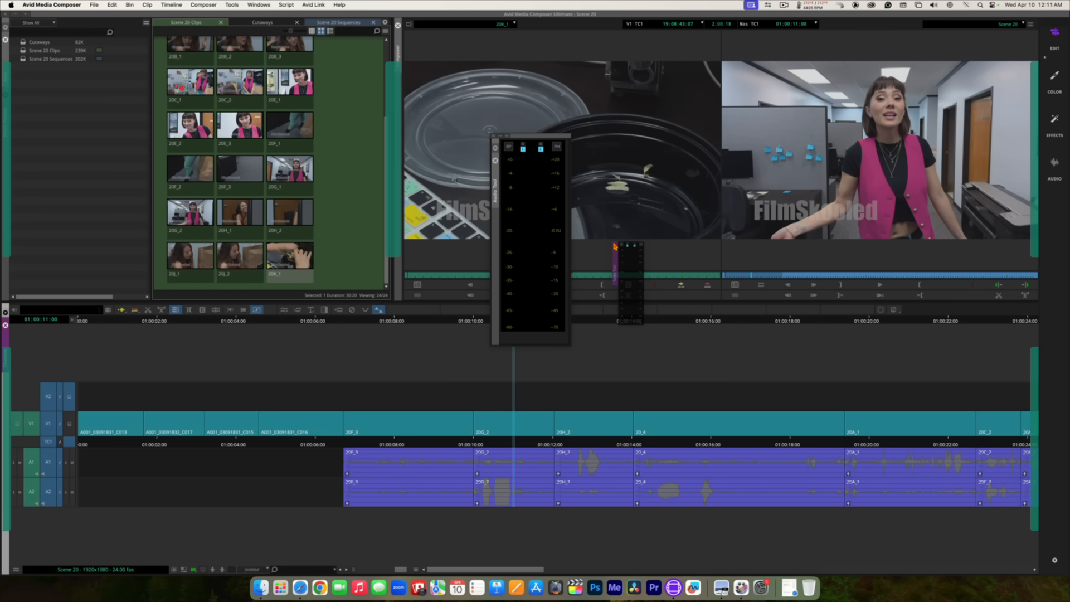
mouse_move(614, 246)
mouse_down()
mouse_move(710, 295)
mouse_move(586, 269)
mouse_move(949, 378)
mouse_move(1036, 389)
mouse_up()
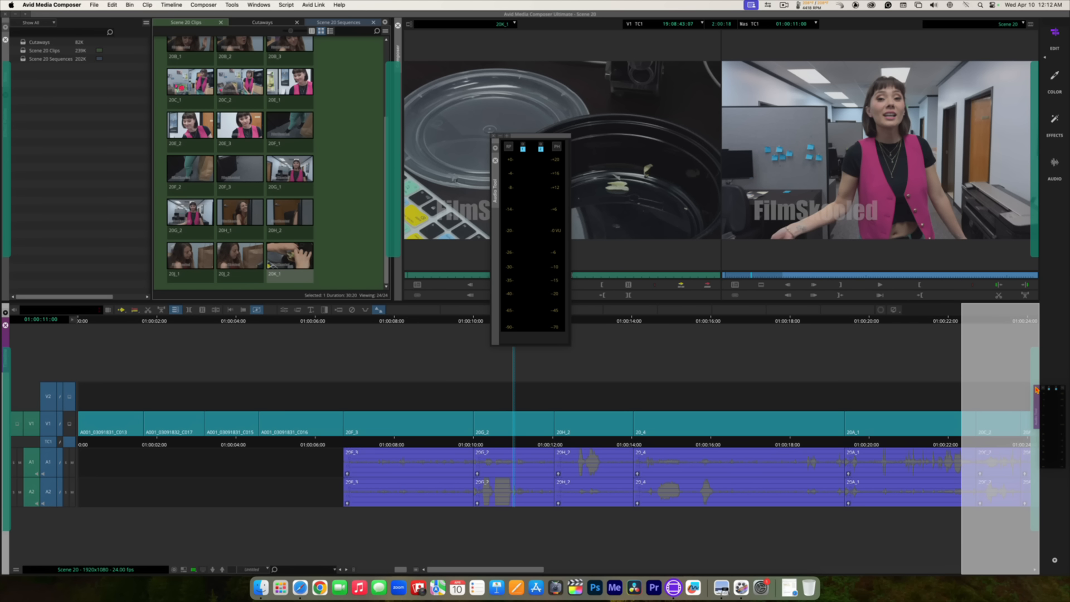
drag(1037, 389, 1035, 388)
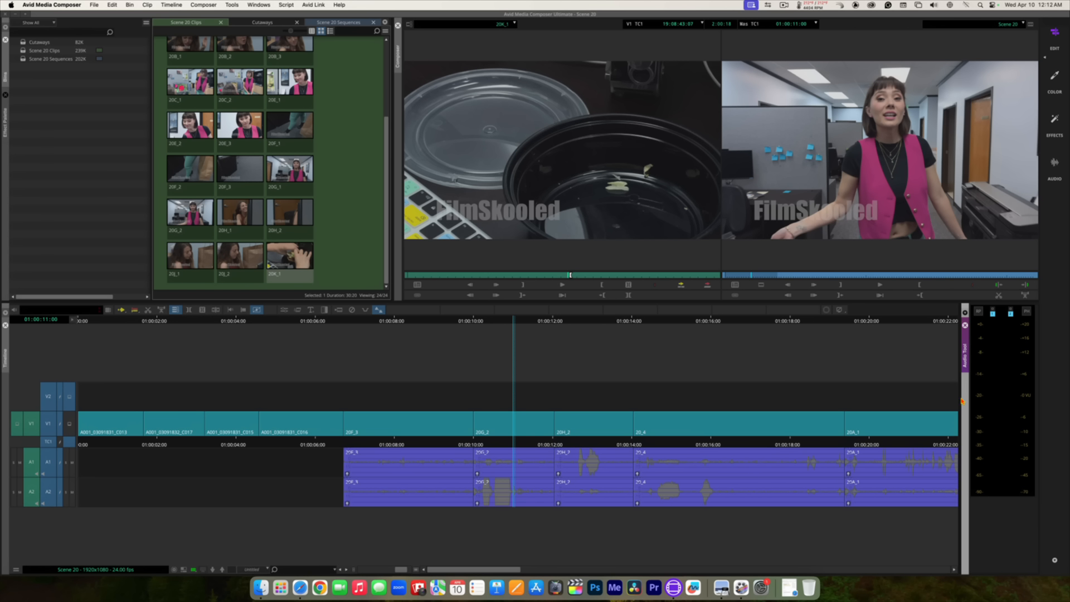
drag(956, 396, 965, 395)
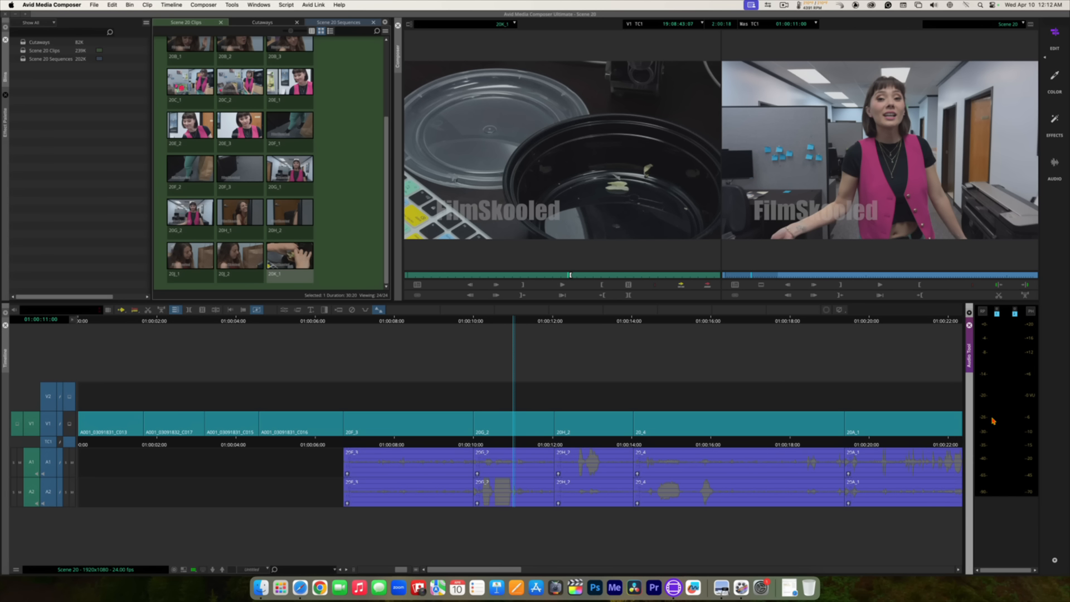
Step: Play from the end of 20F_3 through 20G_2 to check the audio levels and park at 01:00:11:08
drag(488, 323, 456, 321)
key(space)
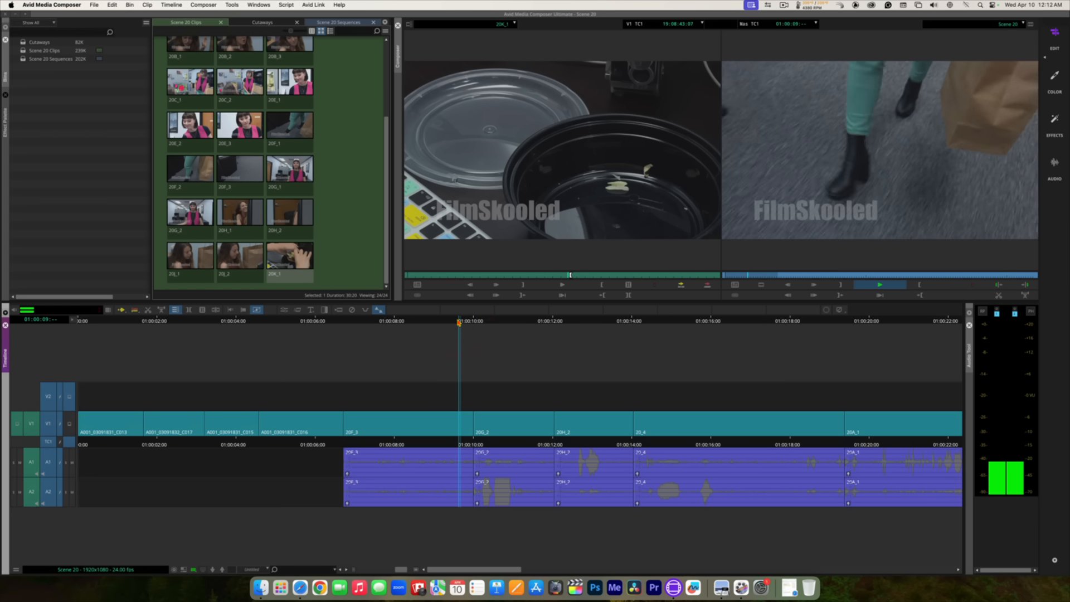
key(space)
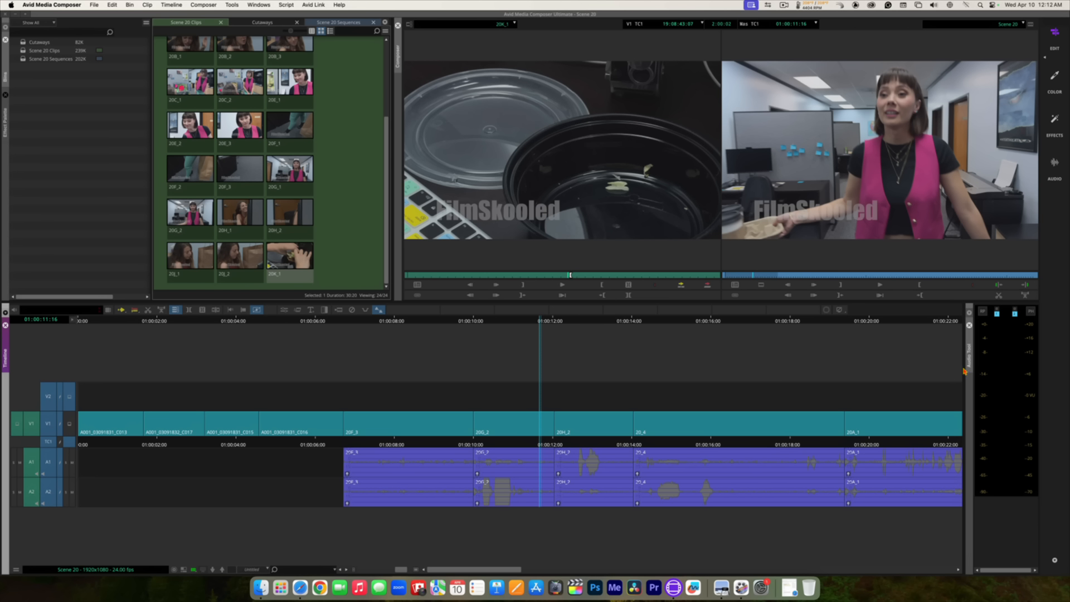
click(526, 322)
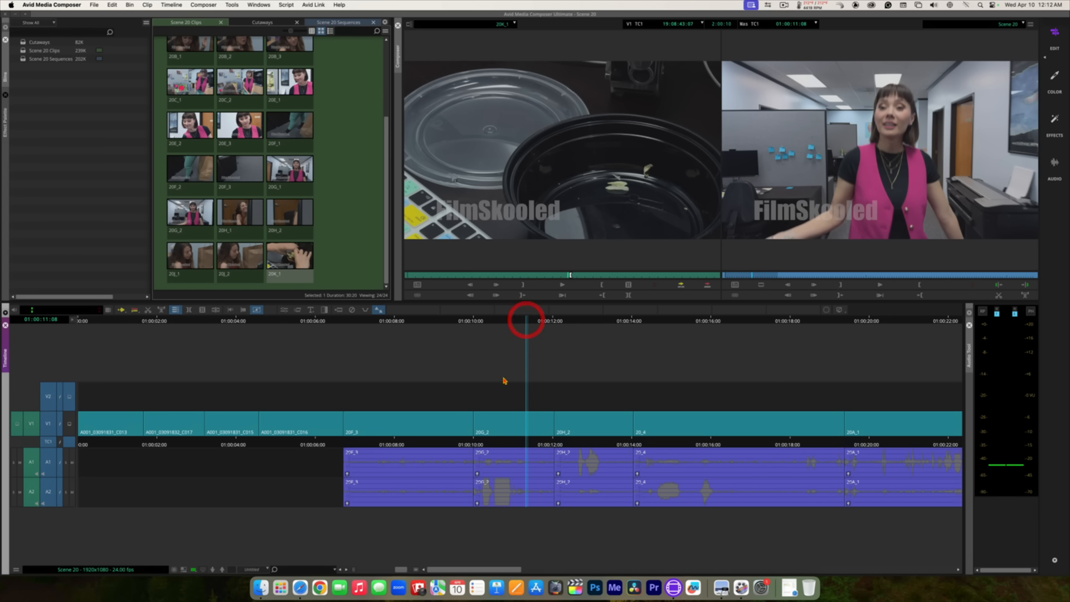
Step: Lower the clip gain of 20G_2 on A1 to its minimum and raise it on A2 to +5.0 dB
click(476, 474)
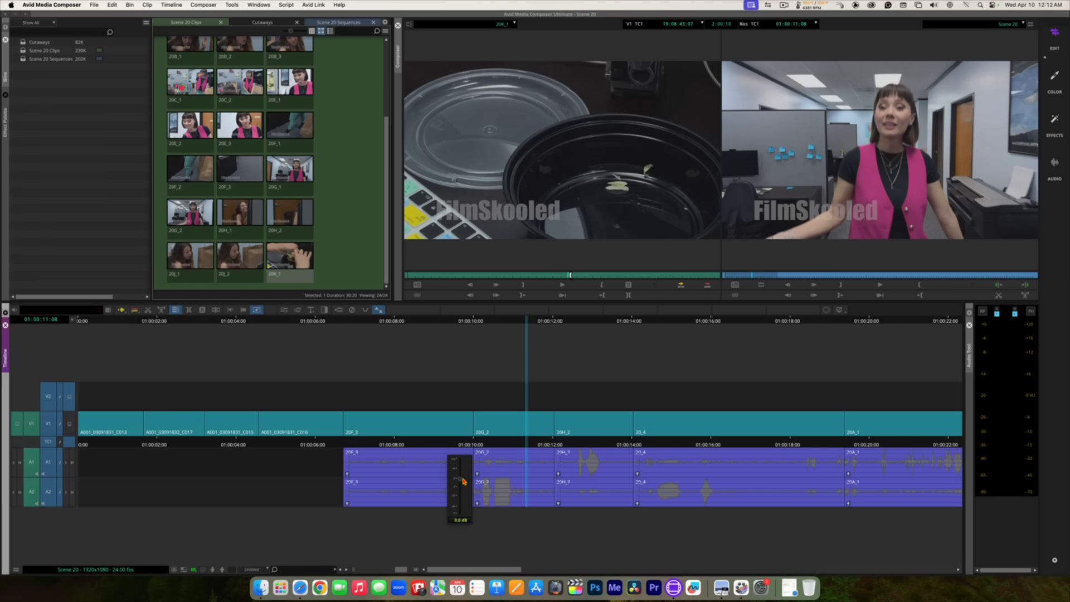
drag(463, 480, 461, 519)
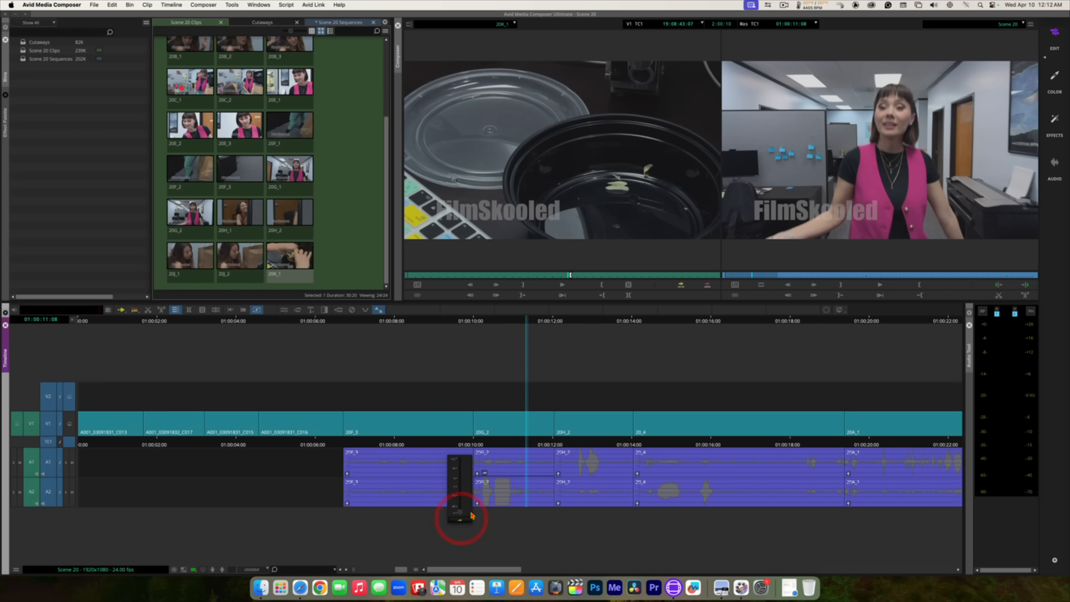
click(490, 442)
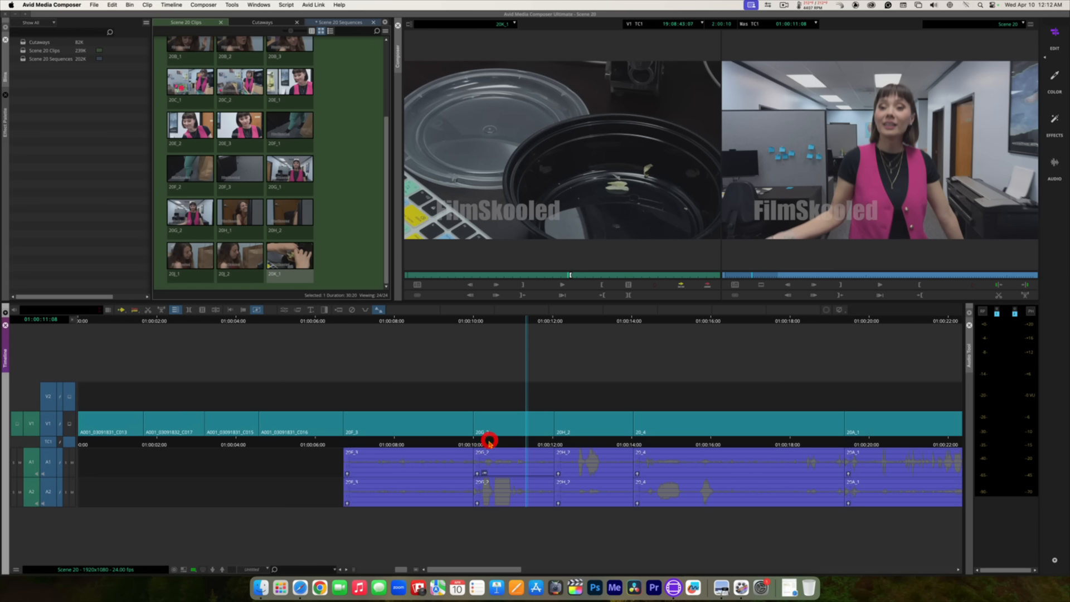
click(477, 504)
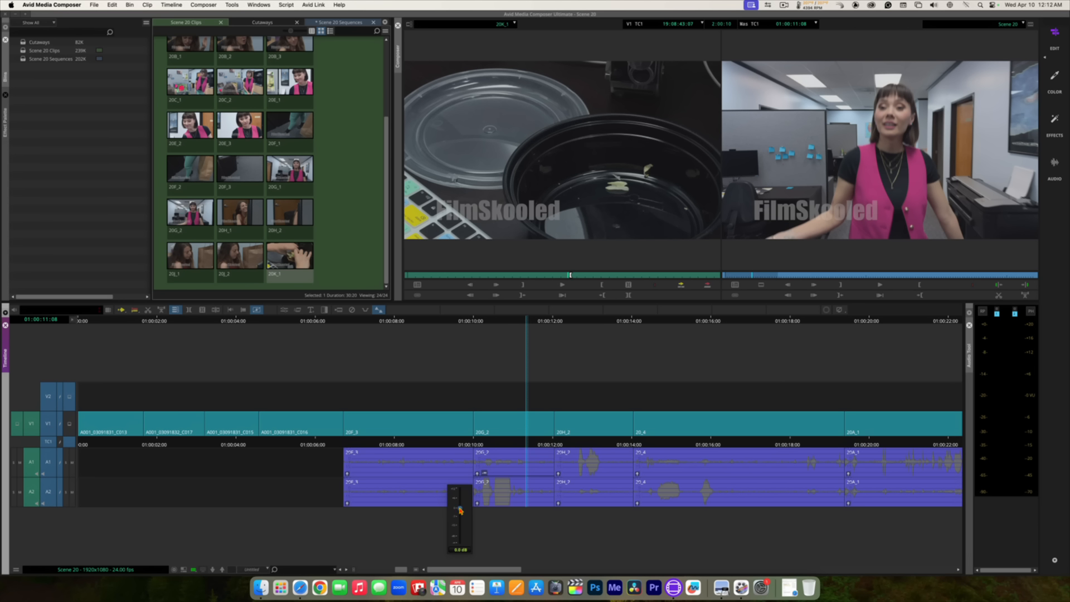
drag(461, 510, 459, 500)
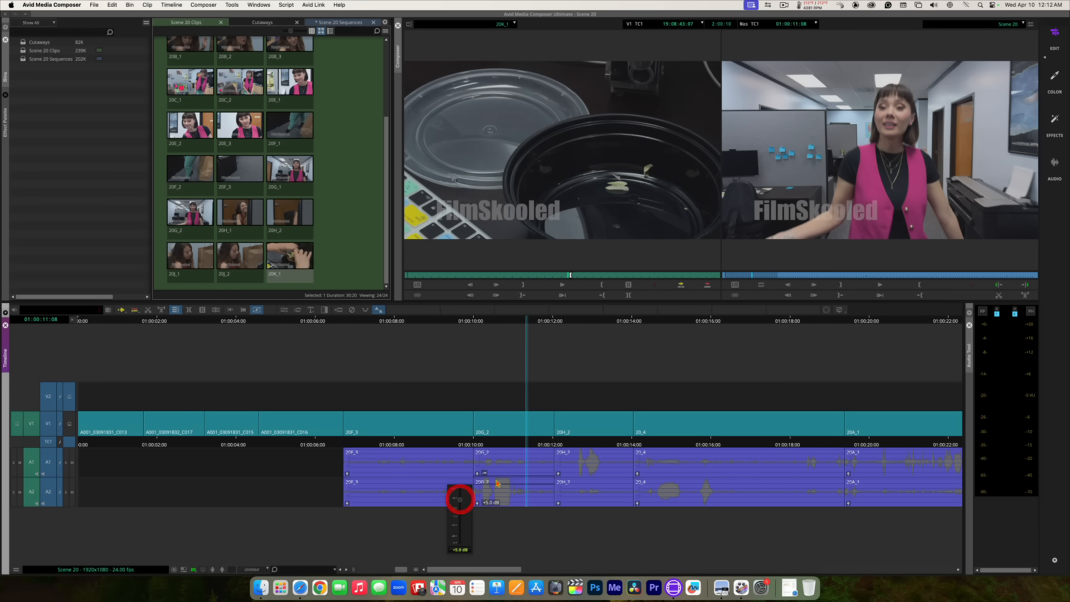
click(505, 442)
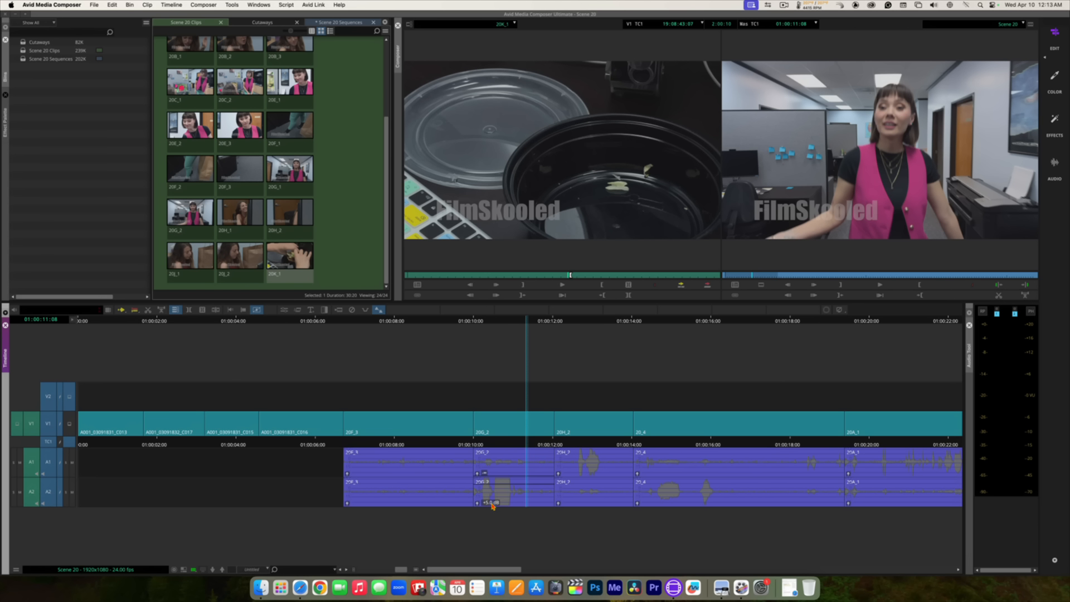
Step: Play 20G_2 from near its start to check its level in the Audio Tool
drag(499, 444, 479, 440)
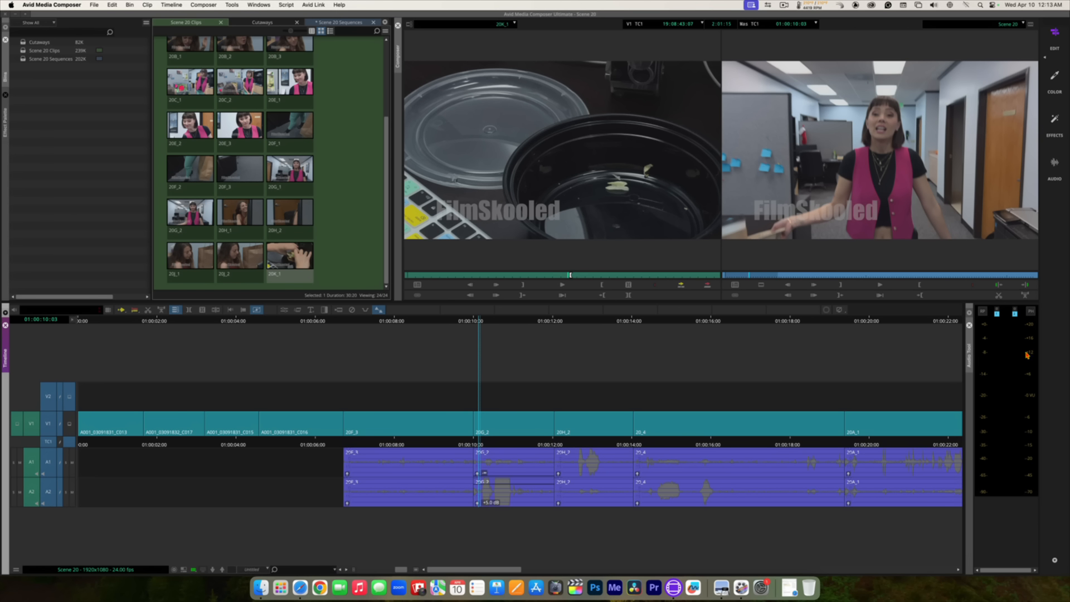
key(space)
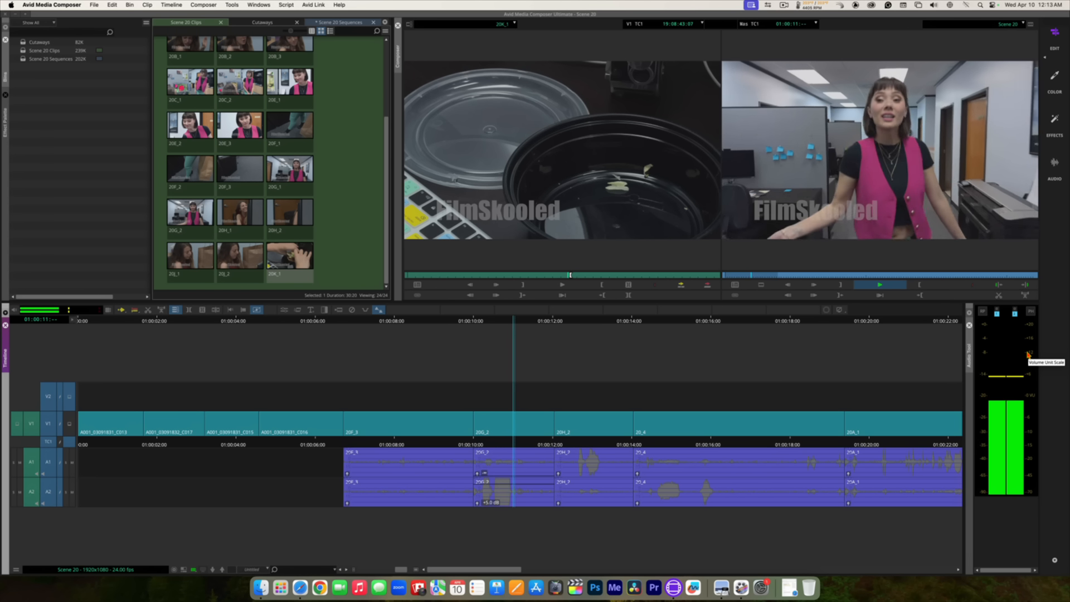
key(space)
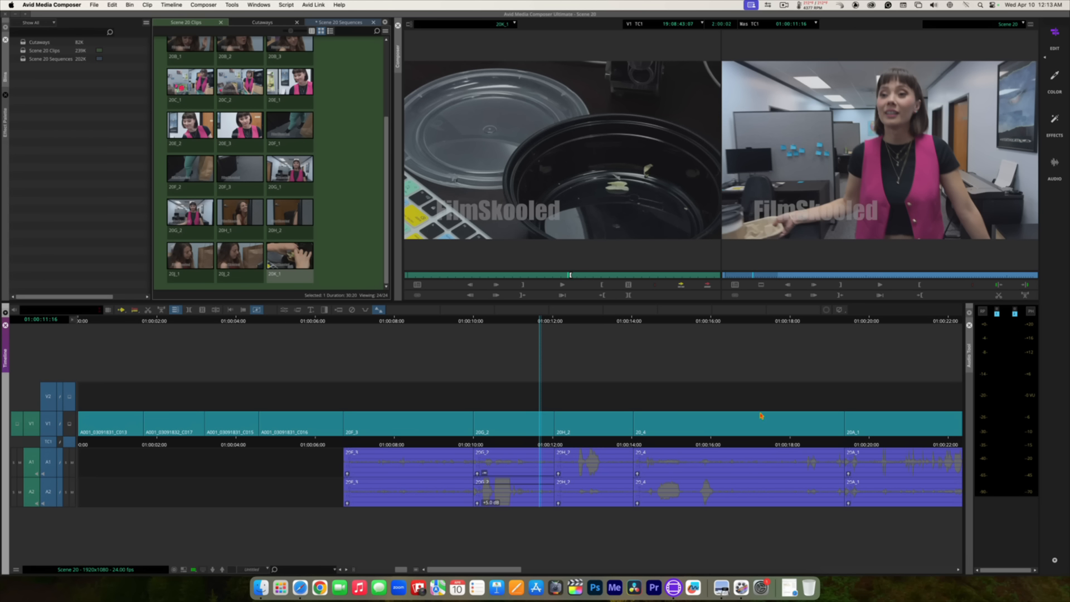
Step: Raise the clip gain of 20G_2 on A2 to +9.0 dB and replay the clip to check its level
click(477, 504)
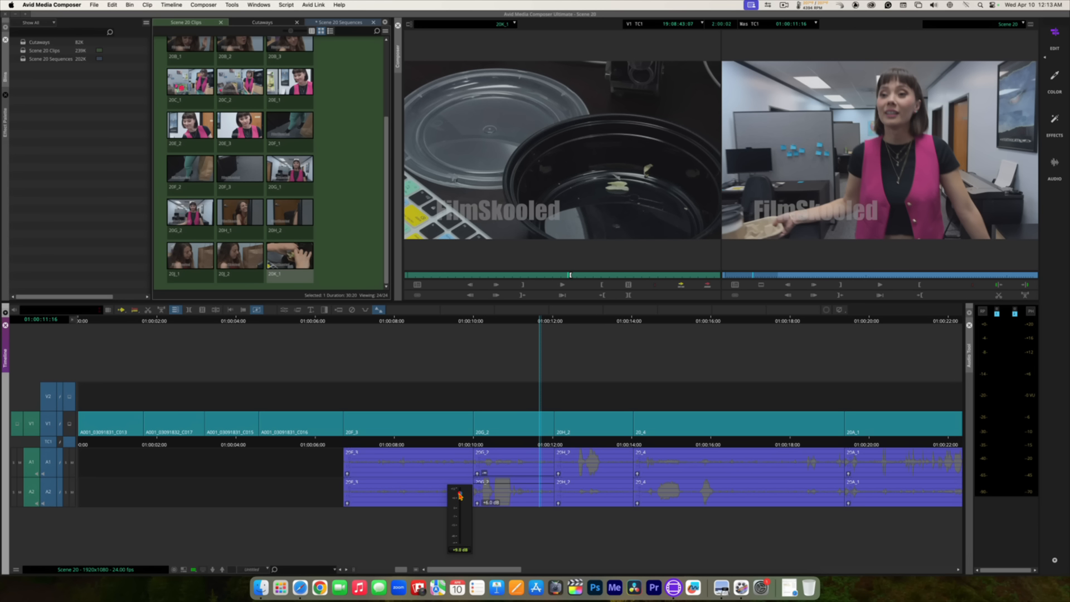
drag(460, 495, 459, 494)
click(481, 443)
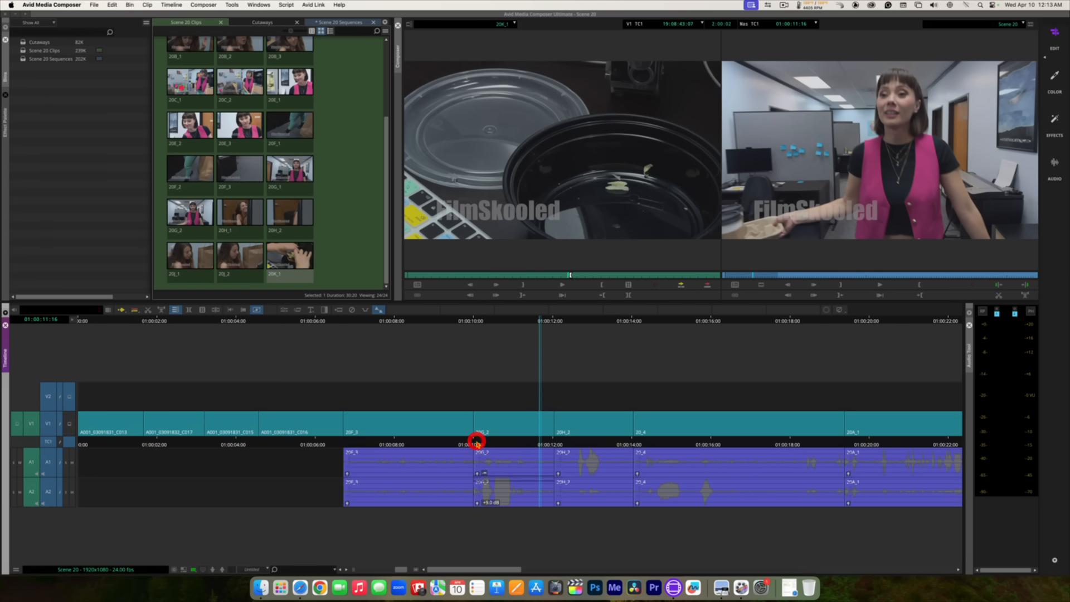
click(477, 441)
key(space)
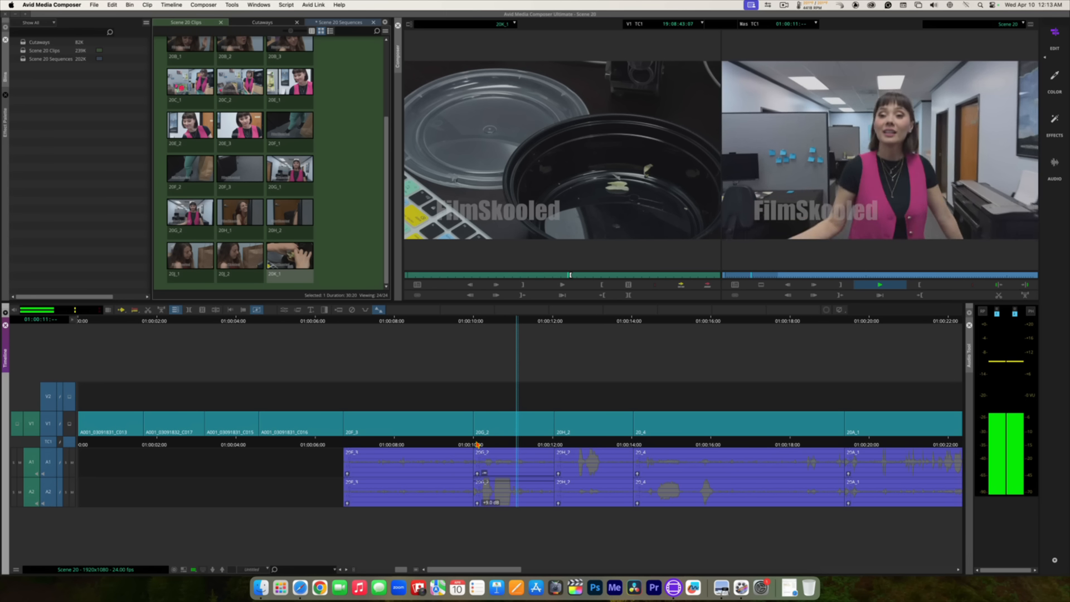
key(space)
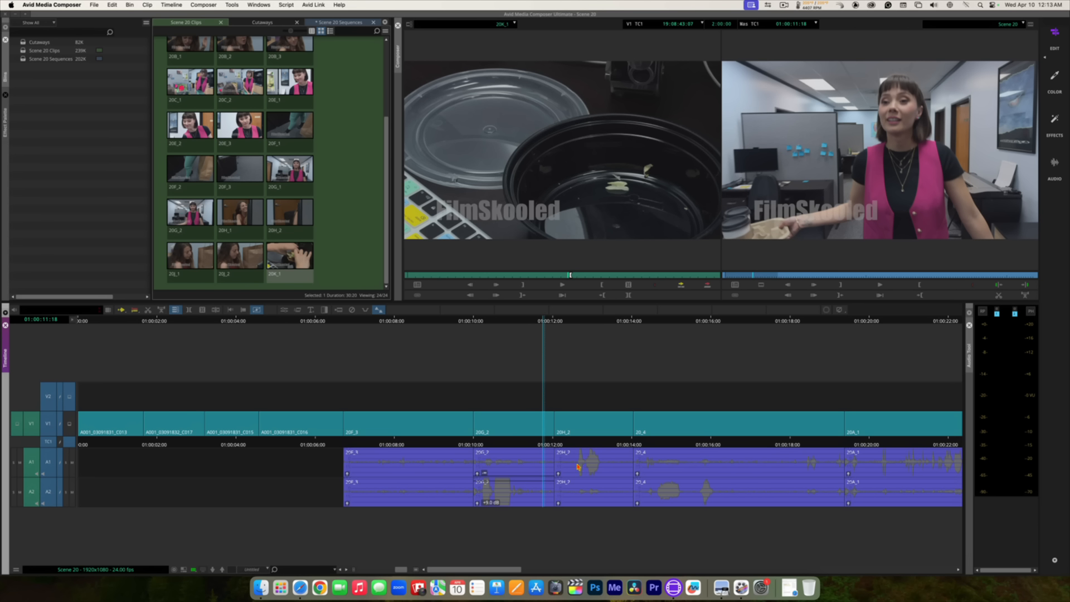
Step: Play into 20H_2, lower its clip gain on A2 to the minimum and raise it on A1 to +9.0 dB
key(space)
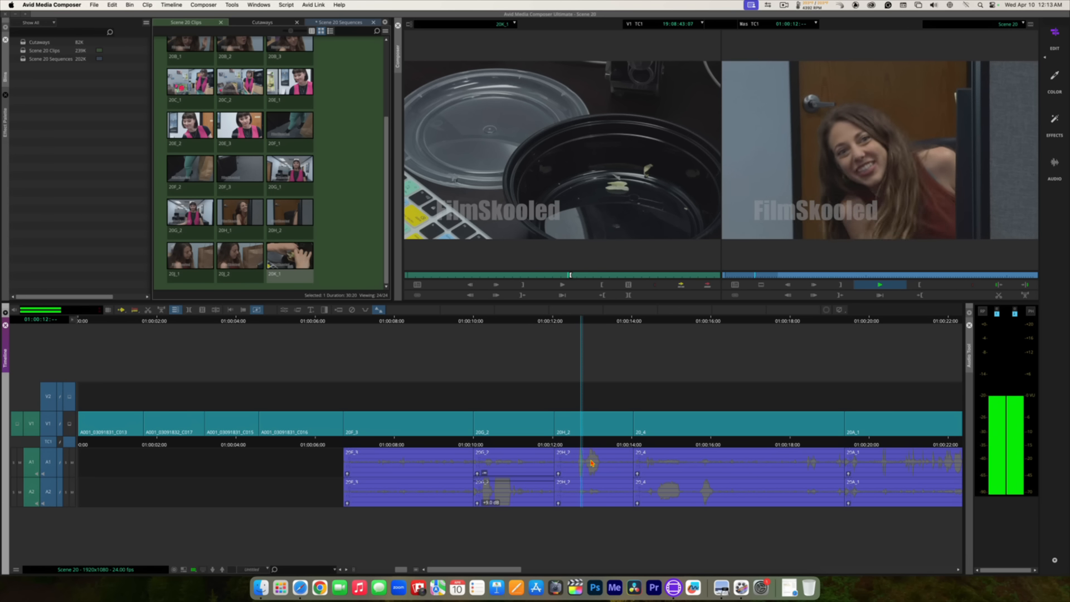
click(585, 444)
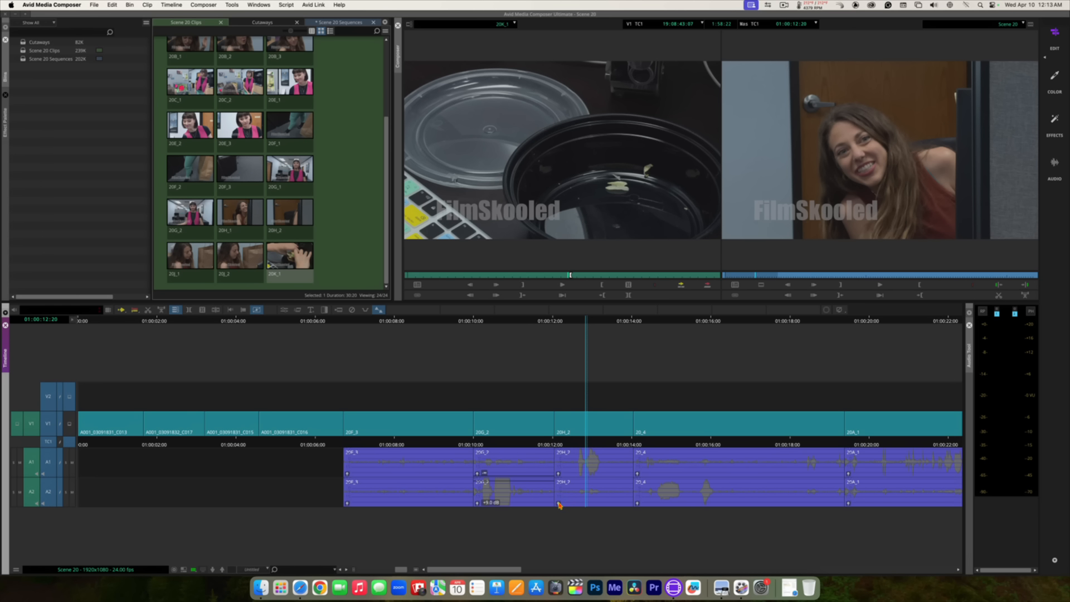
click(558, 505)
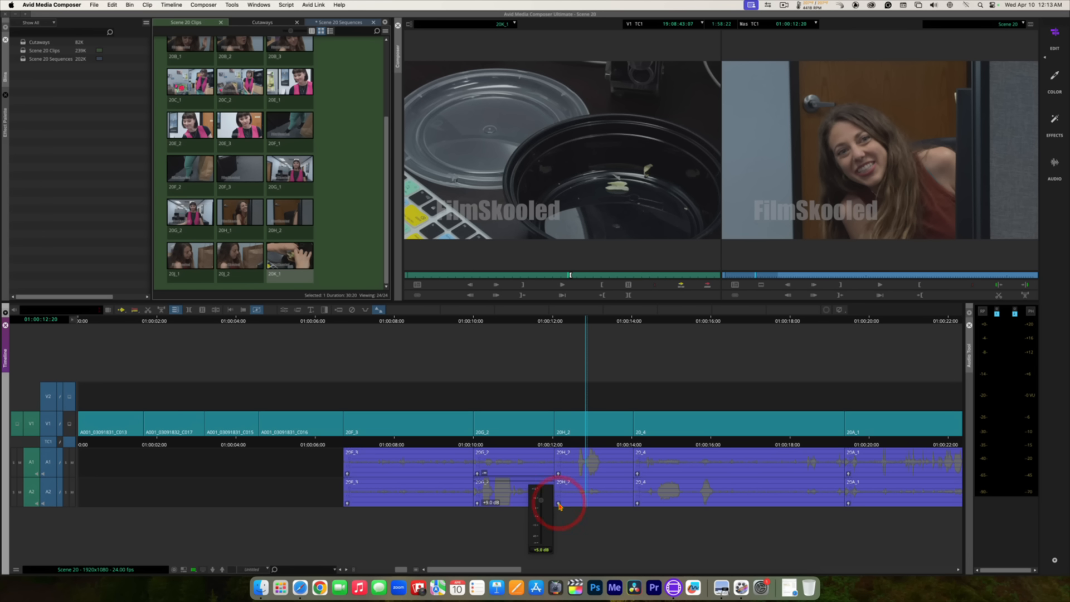
click(541, 502)
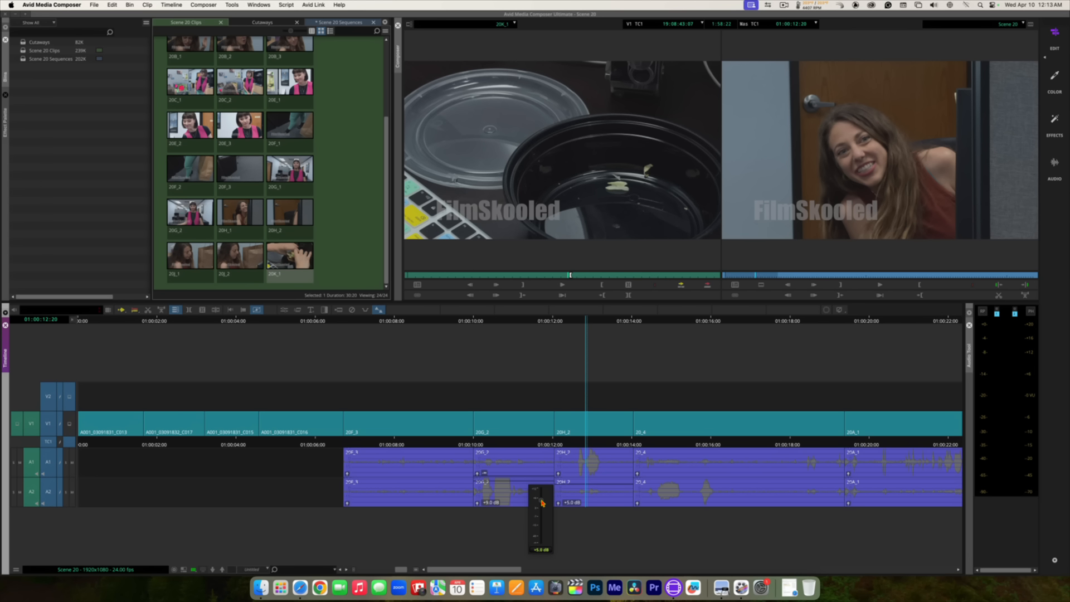
drag(541, 503, 545, 556)
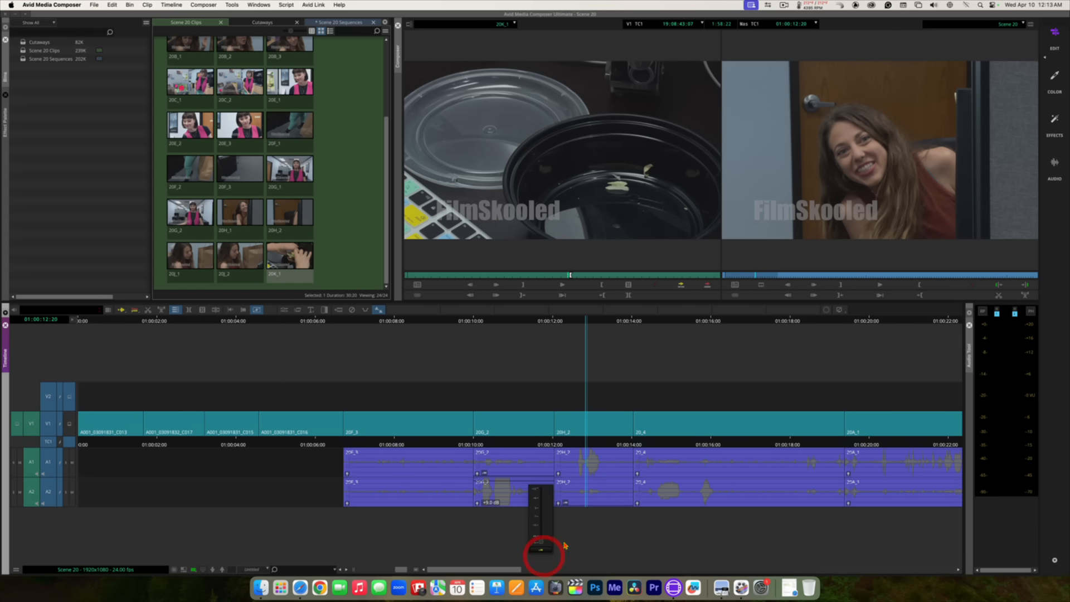
click(578, 492)
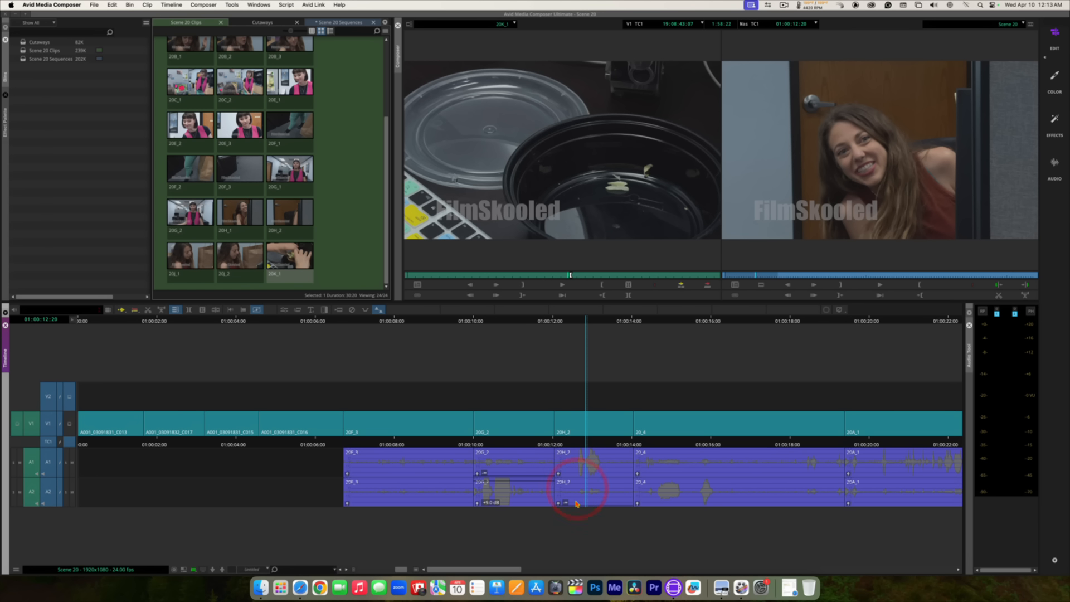
click(559, 475)
drag(541, 478, 540, 463)
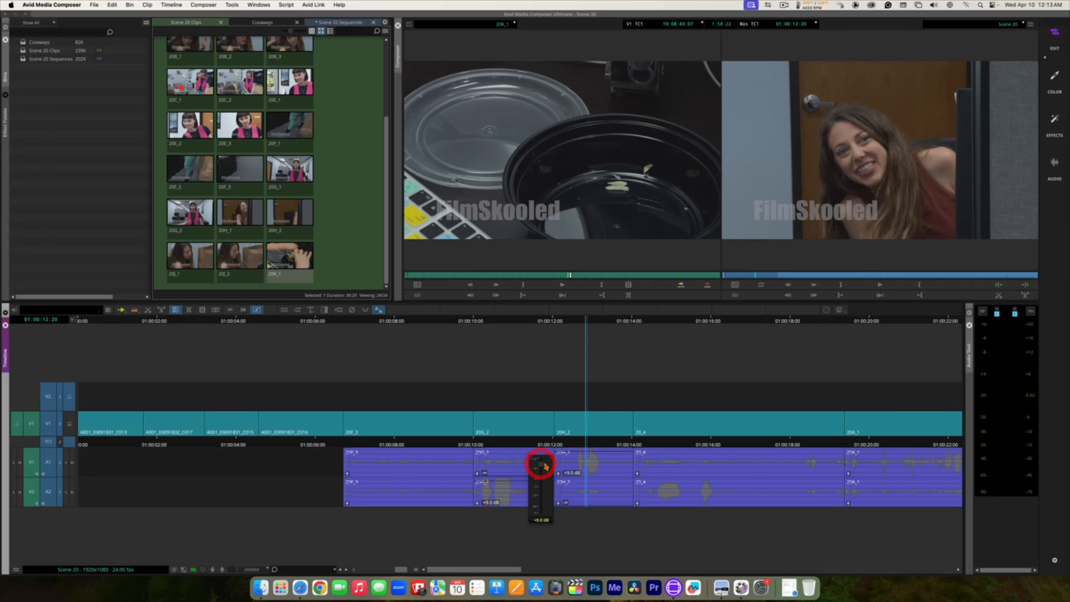
Step: Replay 20H_2 from its start to check the adjusted dialogue level
click(561, 444)
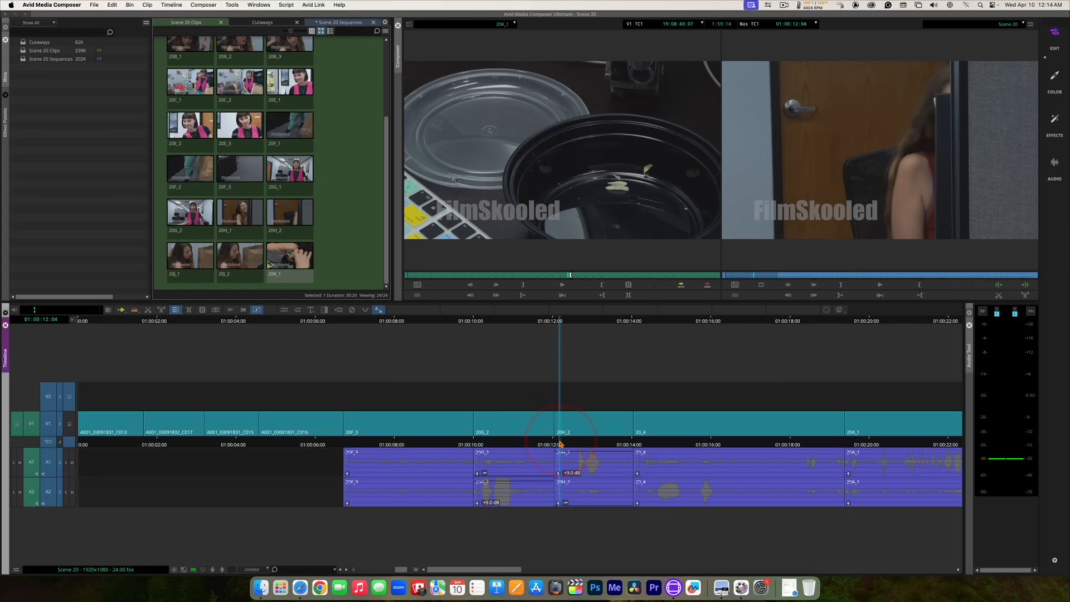
click(561, 444)
key(space)
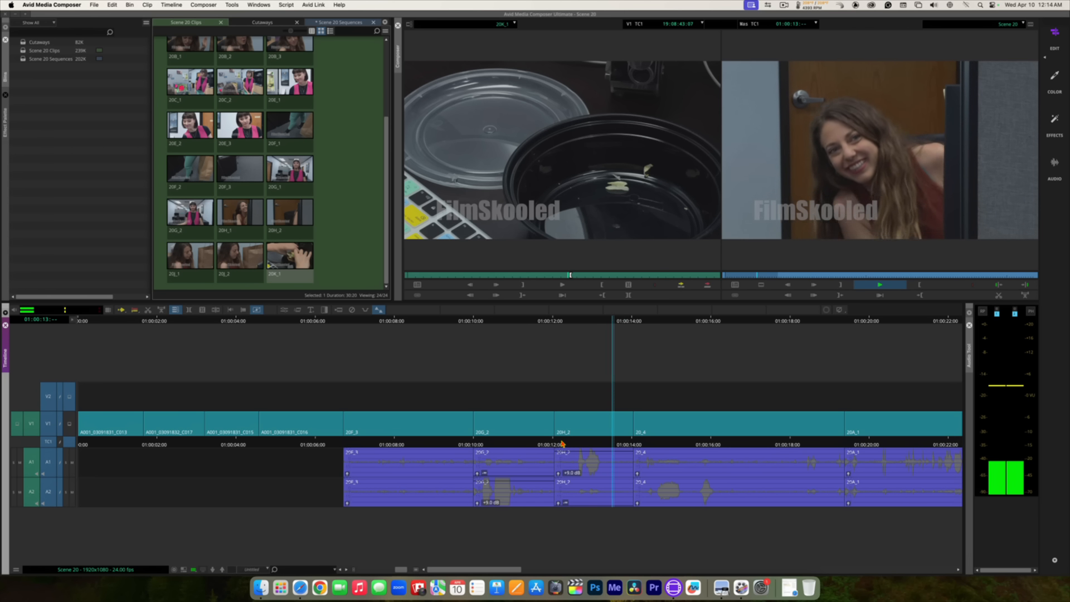
click(562, 442)
key(space)
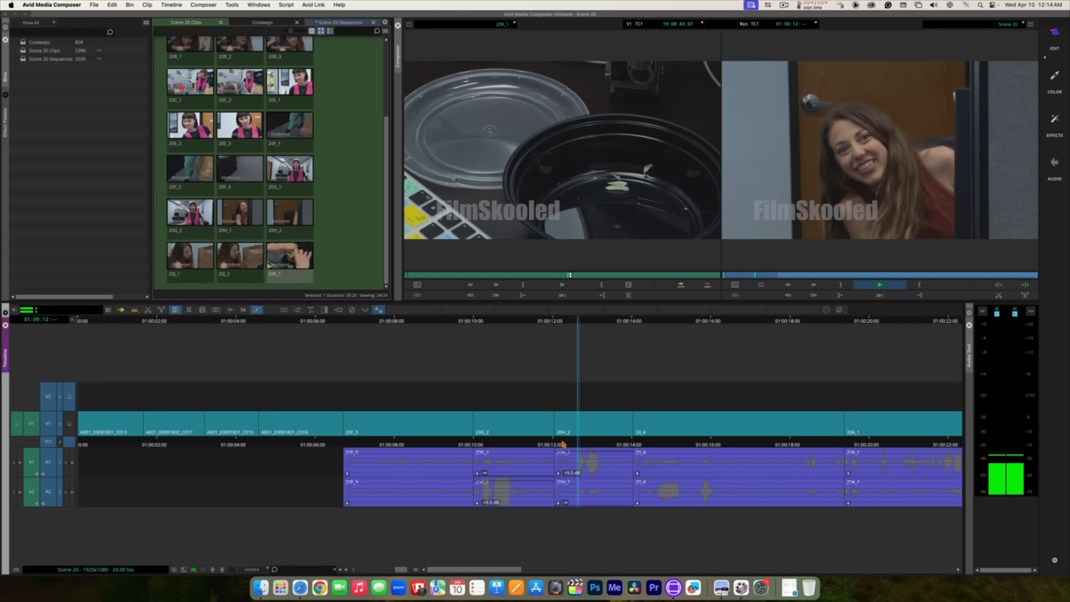
key(space)
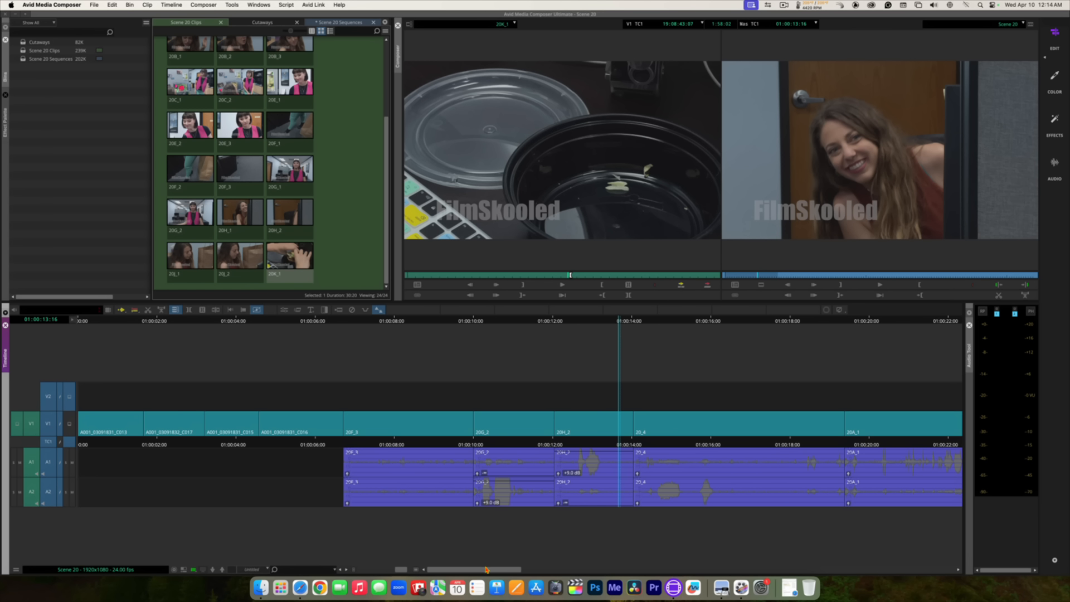
Step: Play into 20_4, set its clip gain on A2 to +10.0 dB and play on to check the level
drag(487, 571, 502, 570)
key(space)
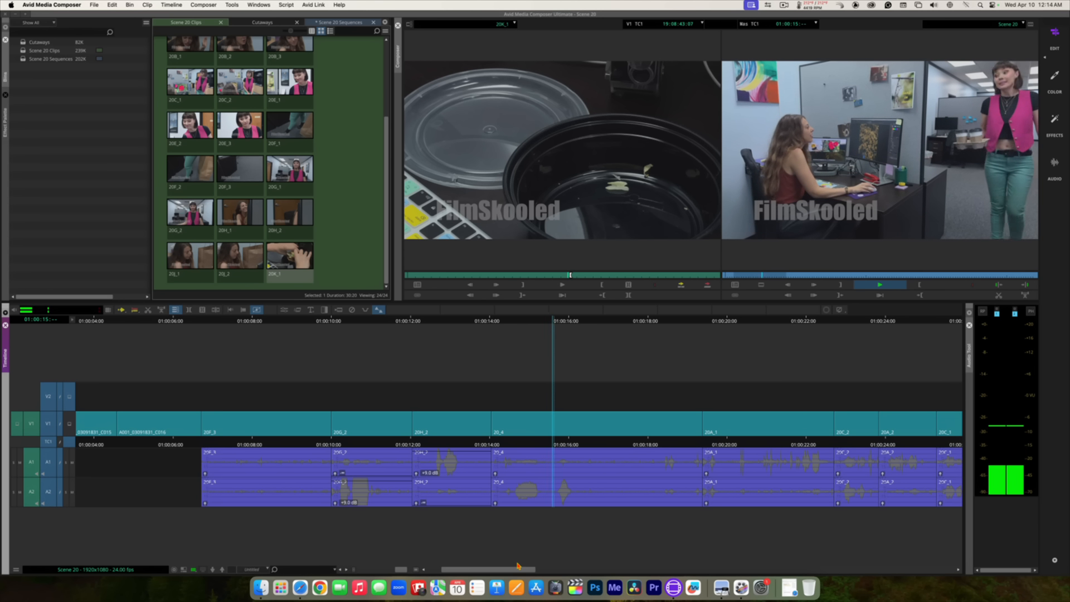
key(space)
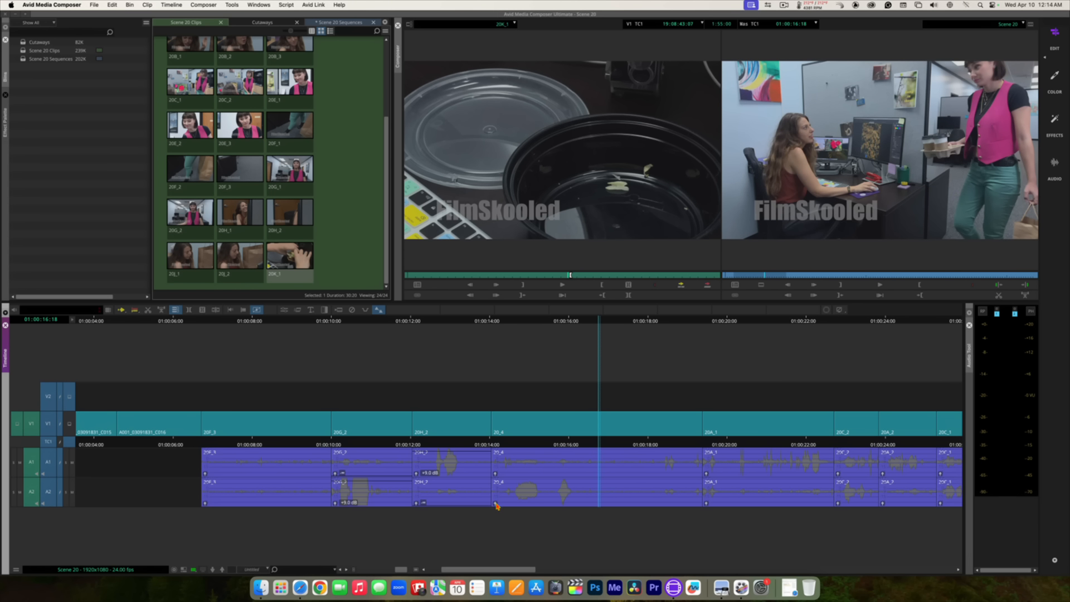
click(495, 504)
drag(478, 506, 478, 494)
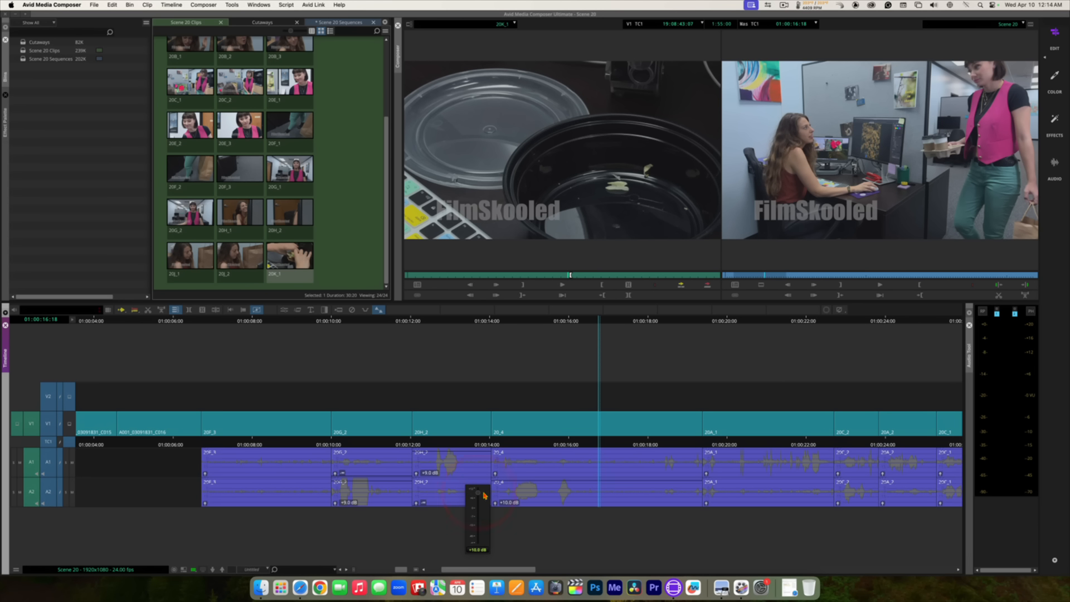
click(602, 466)
key(space)
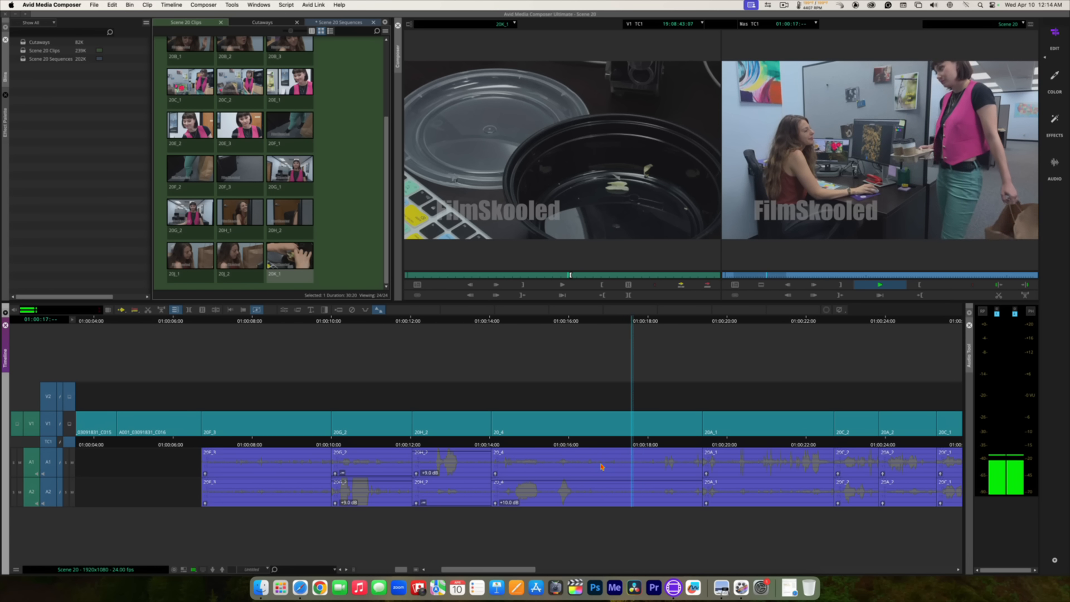
key(space)
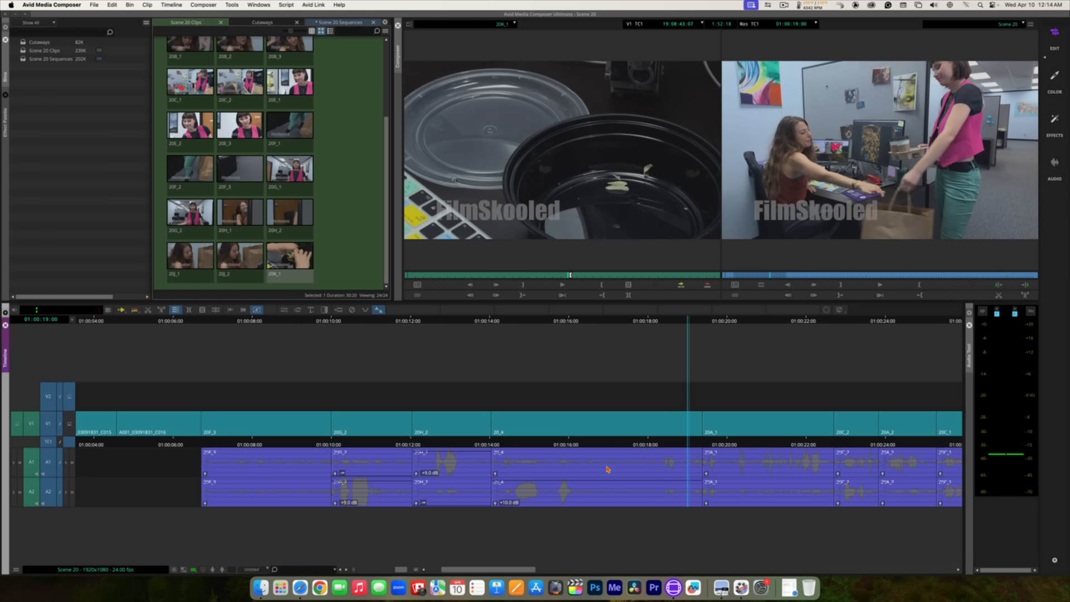
Step: Set the clip gain of 20_4 on A1 to +10.0 dB and replay the clip from its start
click(495, 473)
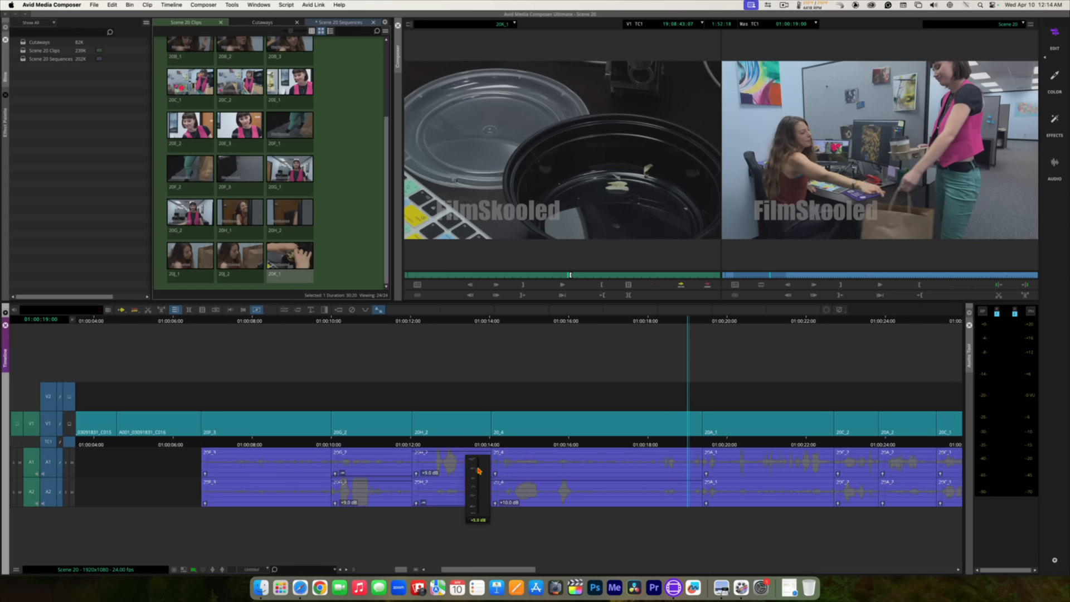
drag(478, 471, 478, 465)
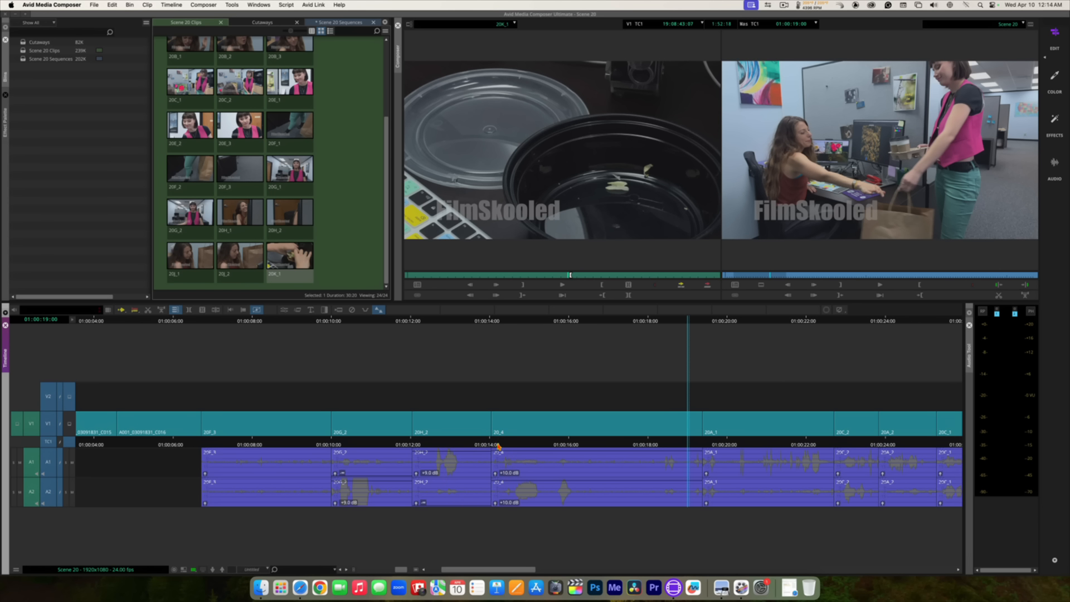
click(496, 444)
key(space)
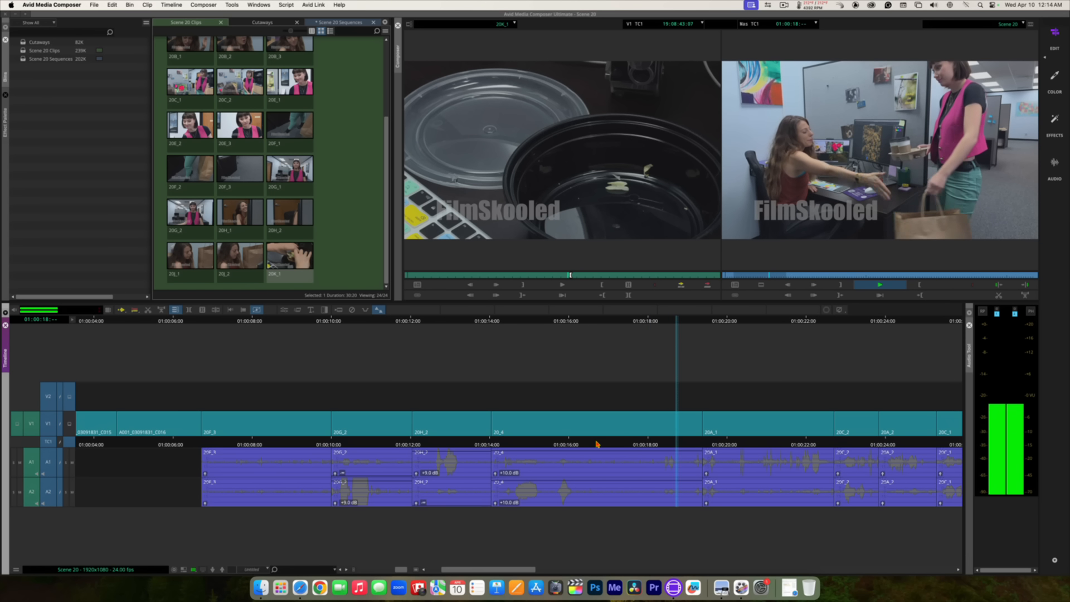
key(space)
Step: Raise the clip gain of 20_4 to +12.0 dB on both A1 and A2 and replay the clip
click(495, 473)
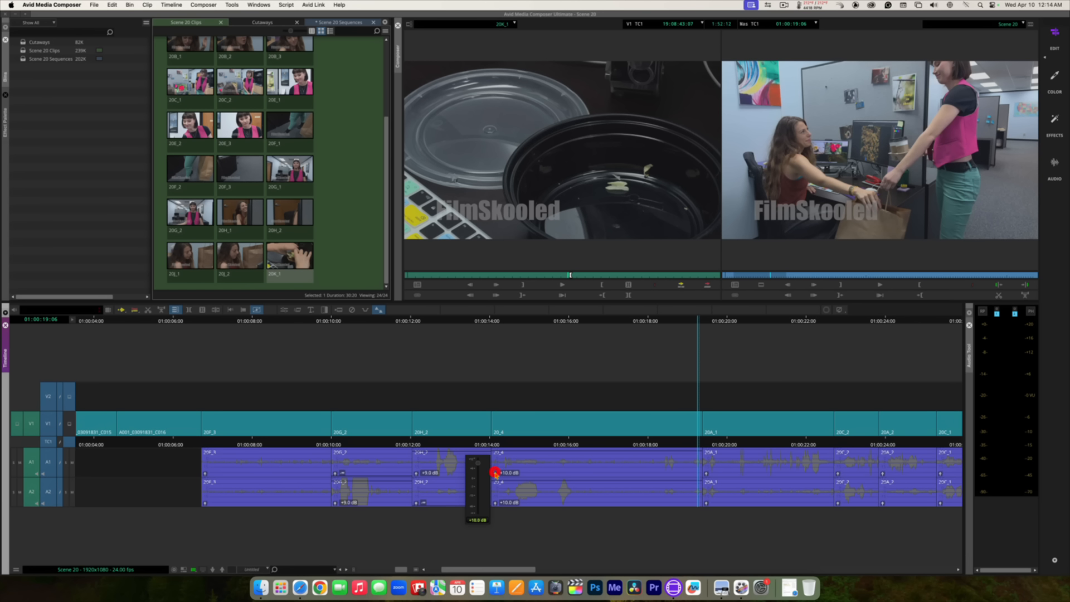
click(477, 459)
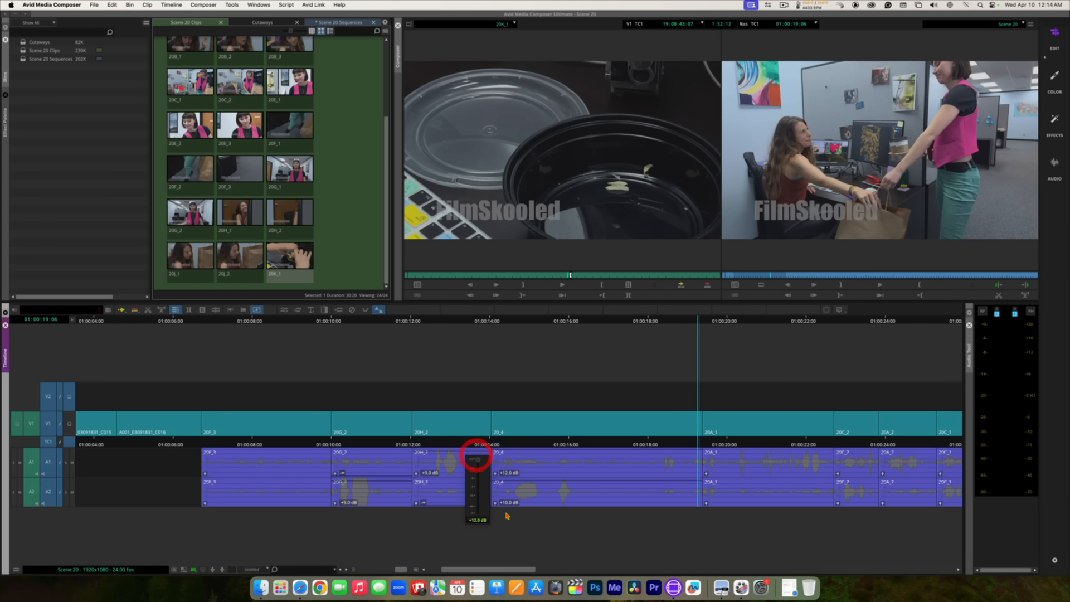
click(495, 504)
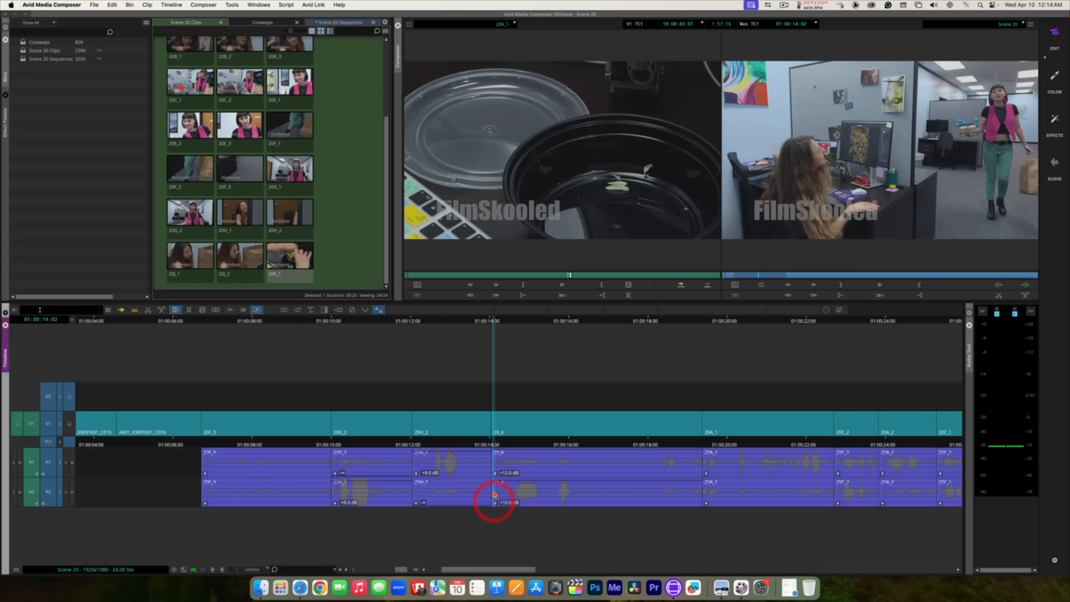
click(494, 502)
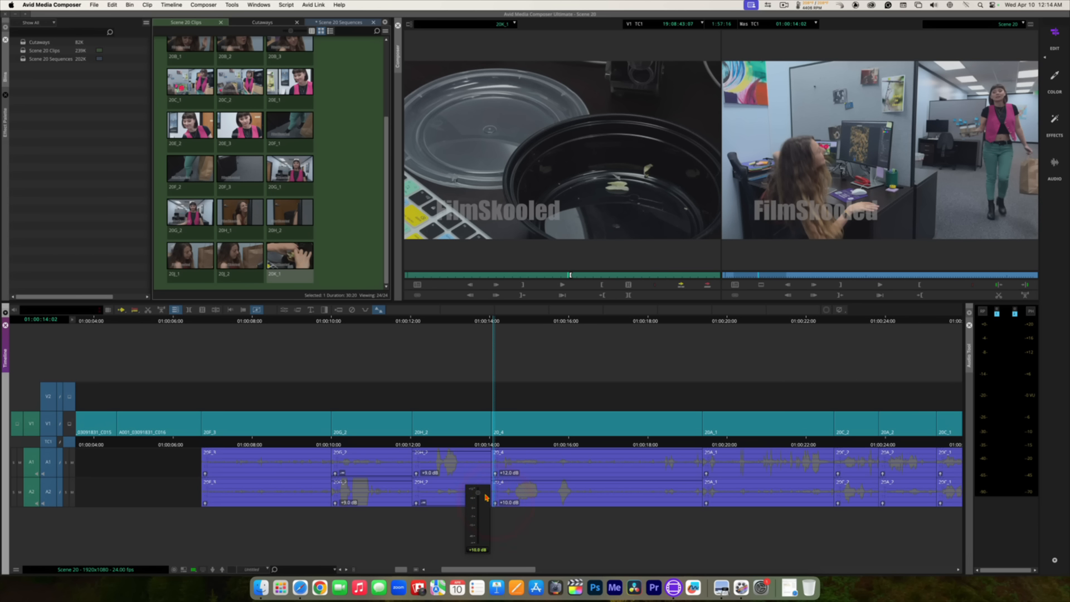
drag(478, 493, 478, 488)
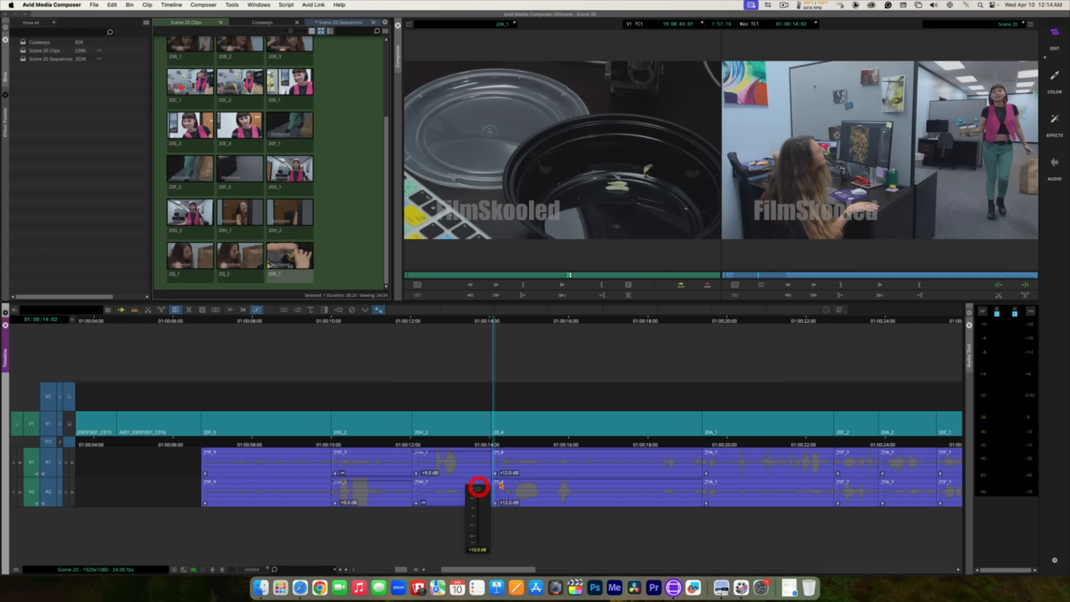
click(504, 445)
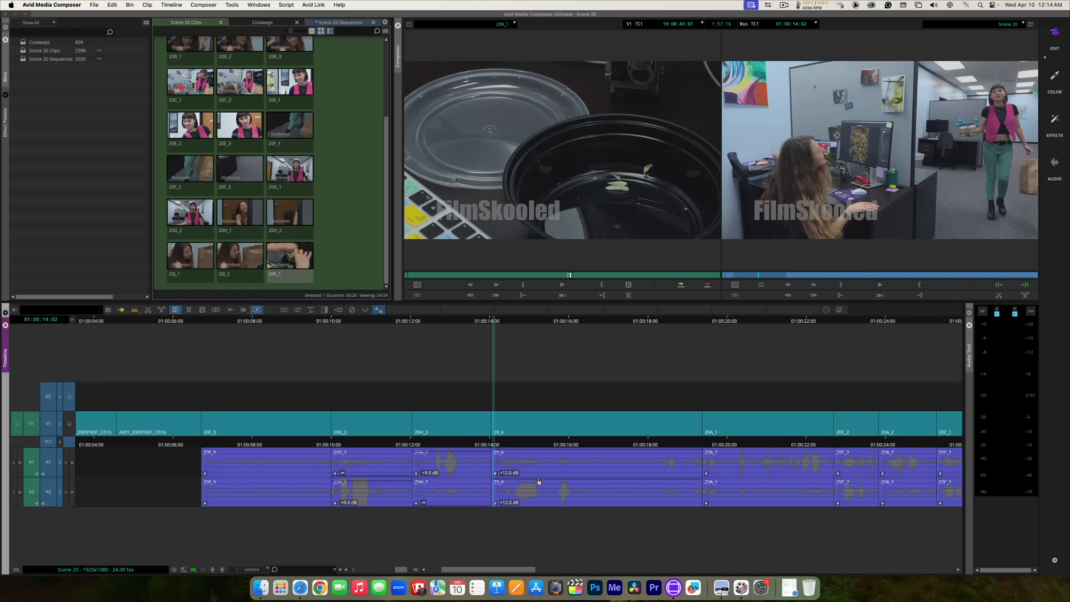
key(space)
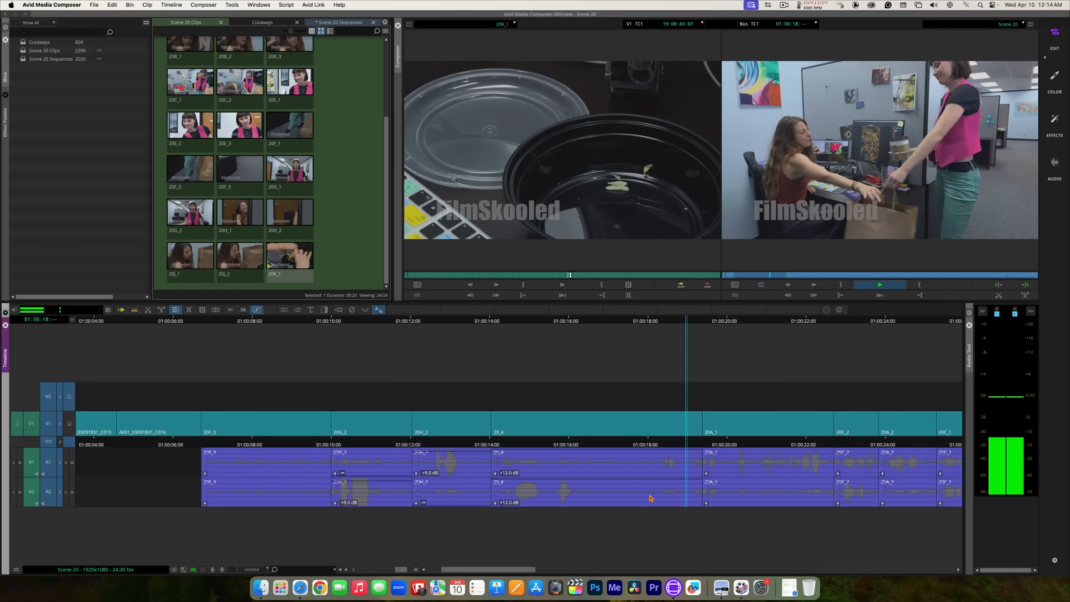
key(space)
Step: Play through 20A_1 to the start of 20C_2 to check the dialogue levels
drag(493, 571, 516, 570)
key(space)
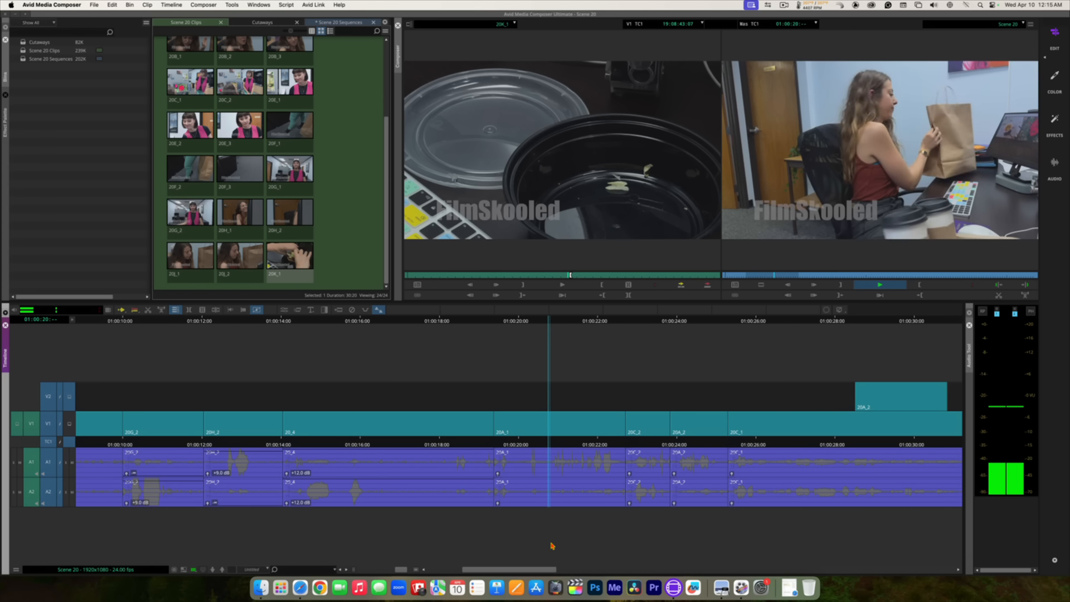
key(space)
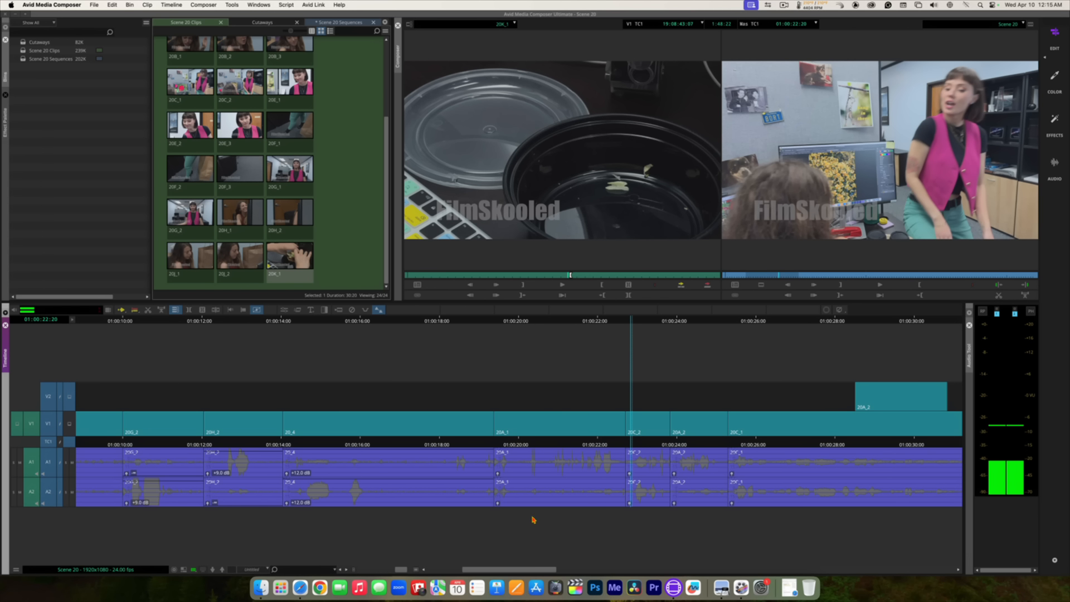
Step: Silence 20A_1 on A2 with clip gain, set its A1 clip gain to +12.0 dB and replay the clip from its start
drag(498, 505, 483, 554)
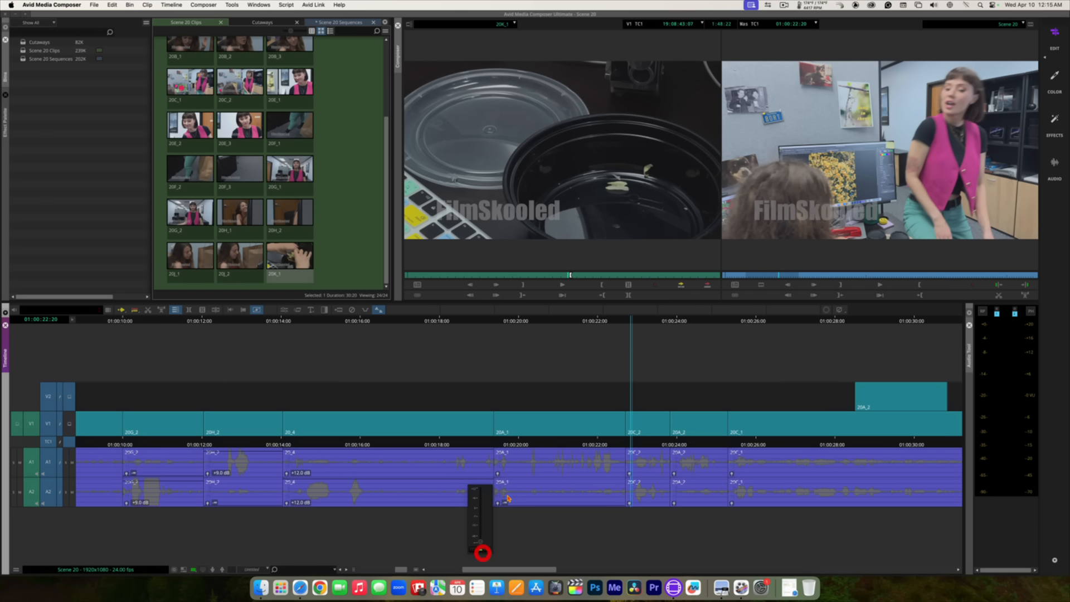
click(497, 473)
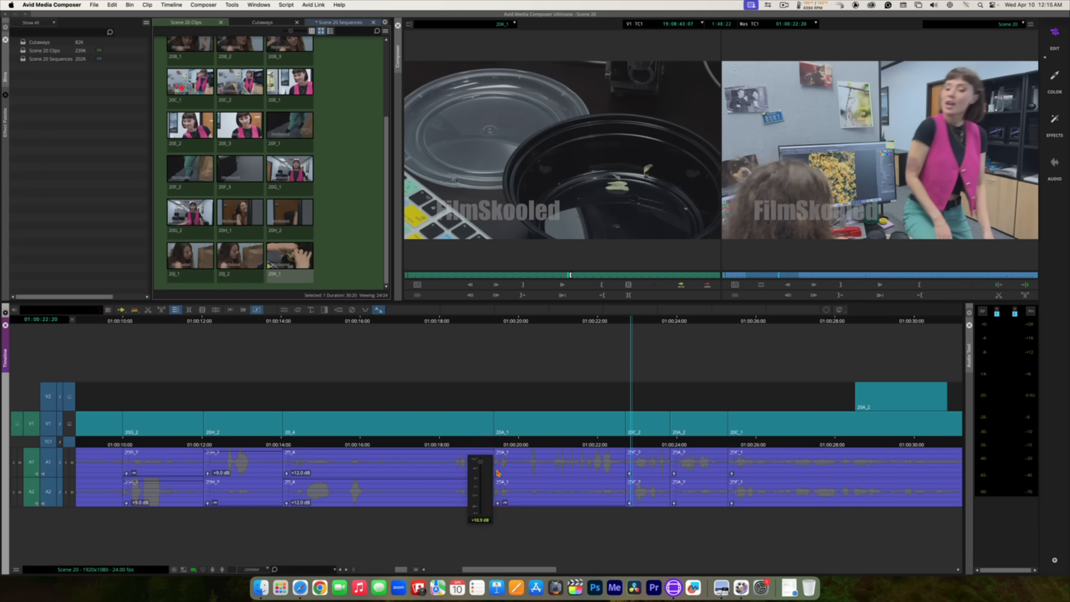
drag(497, 463, 497, 463)
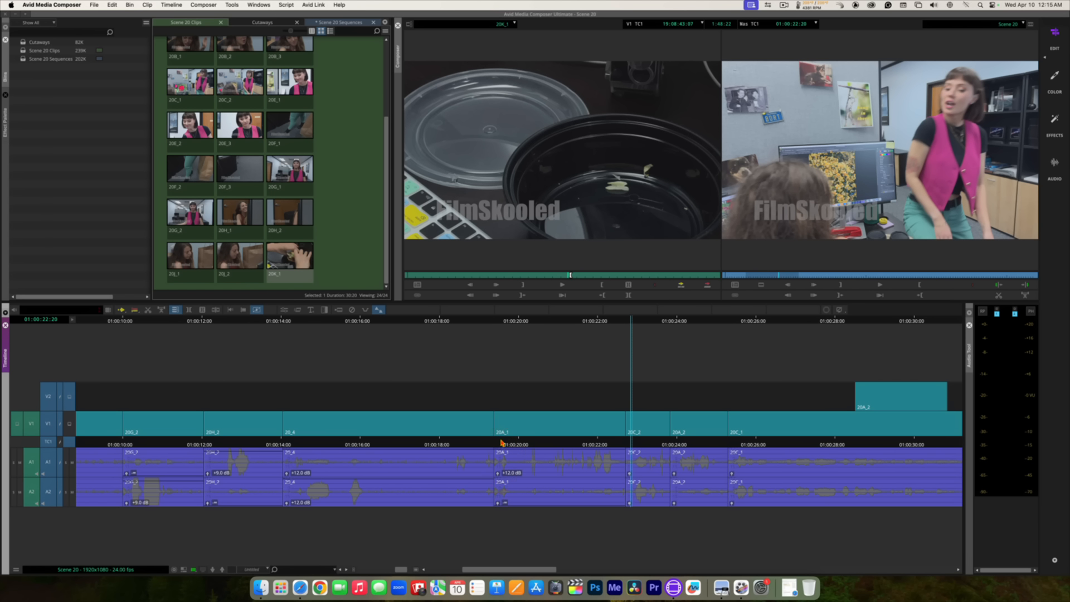
click(497, 443)
key(space)
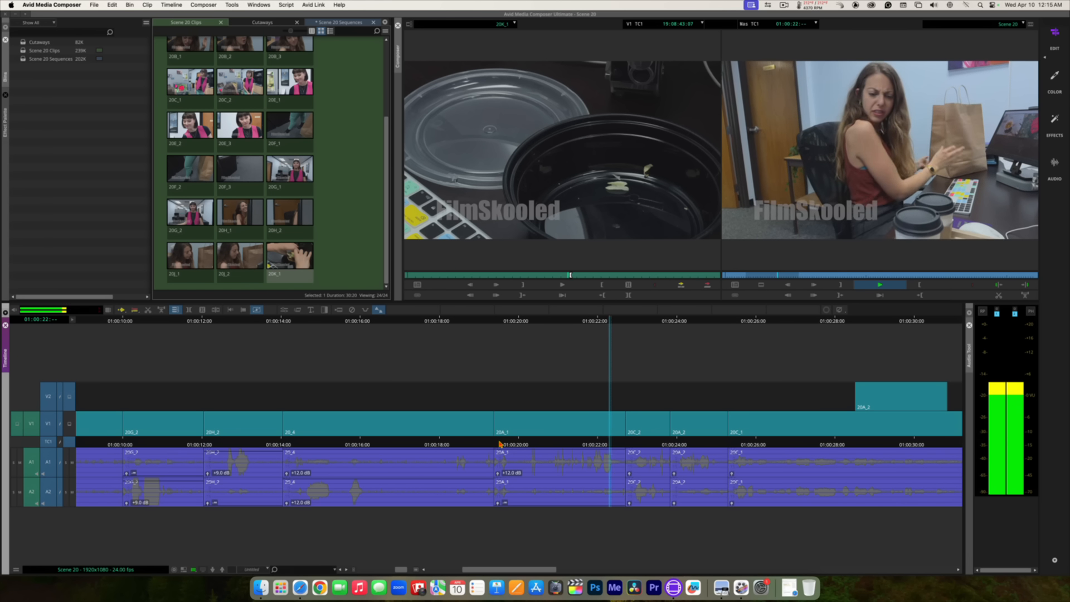
key(space)
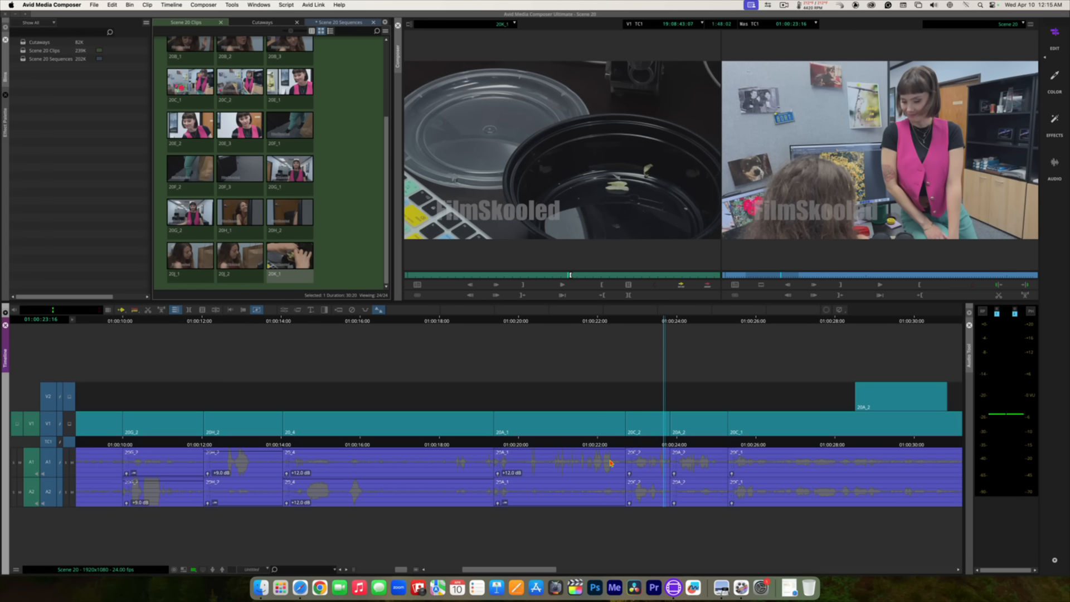
Step: Silence 20C_2 on A1 with clip gain, set its A2 clip gain to +12.0 dB and replay the clip
click(638, 443)
click(627, 474)
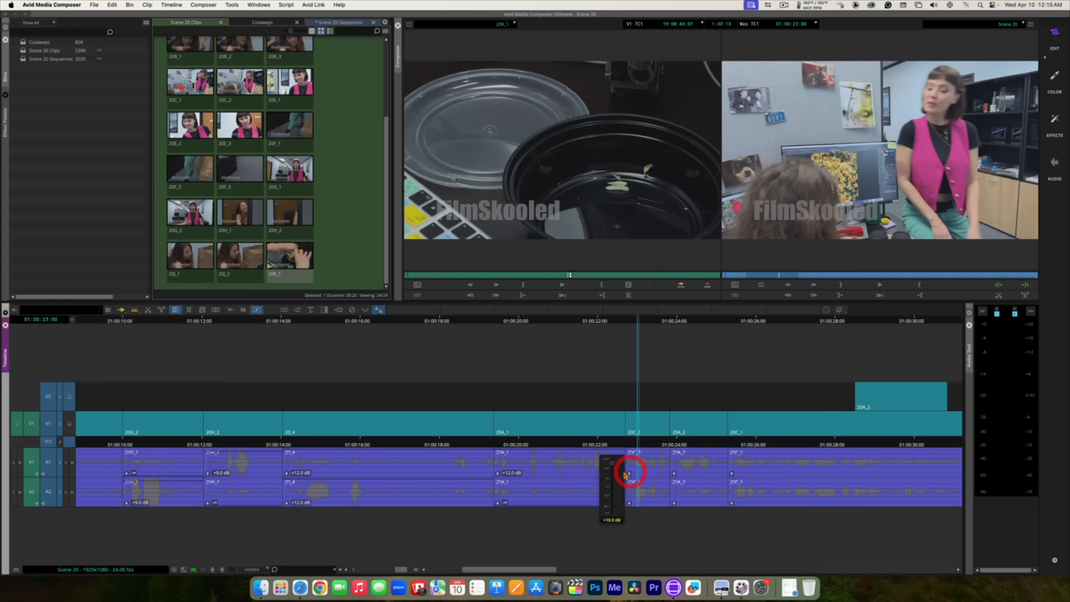
click(629, 503)
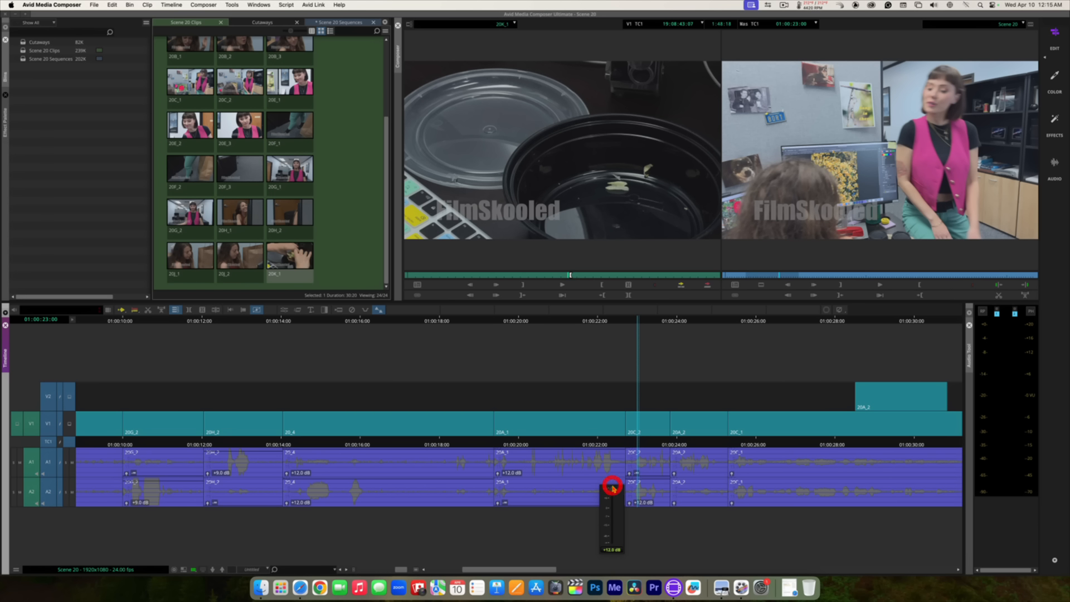
click(632, 439)
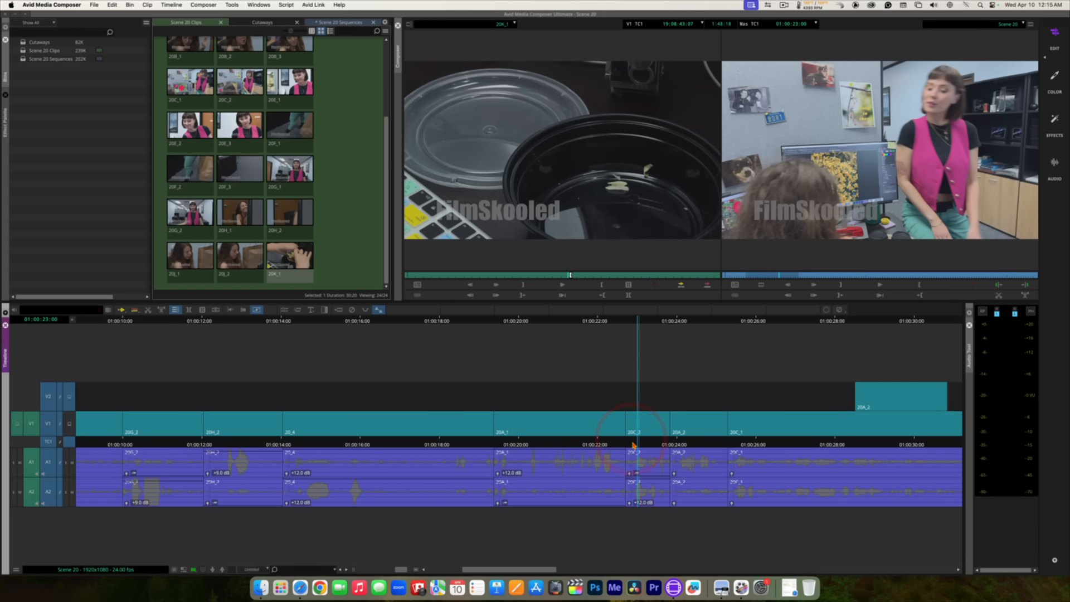
drag(634, 444, 627, 444)
key(space)
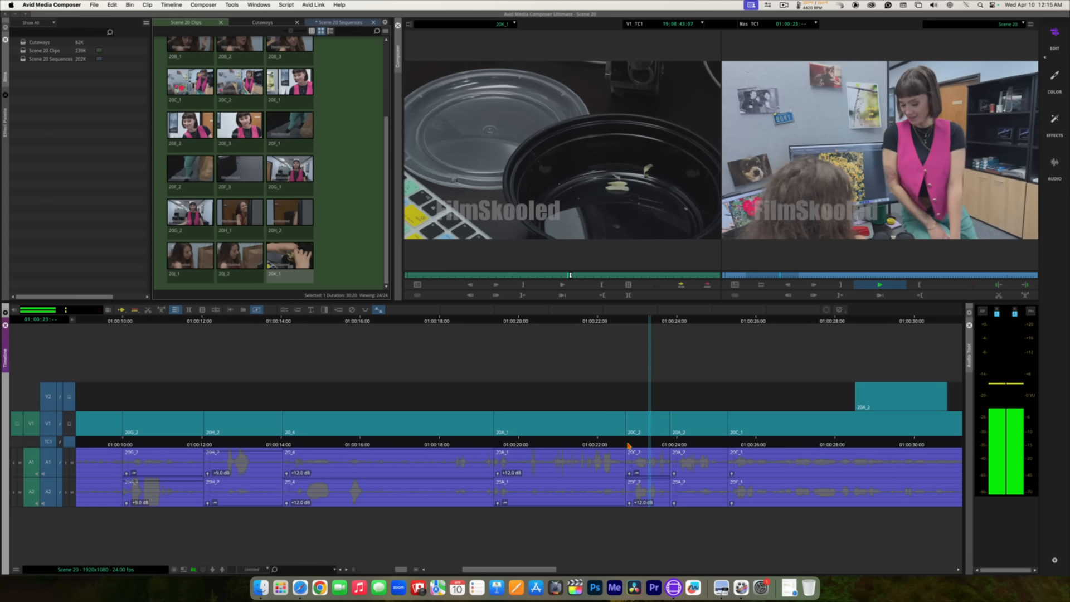
key(space)
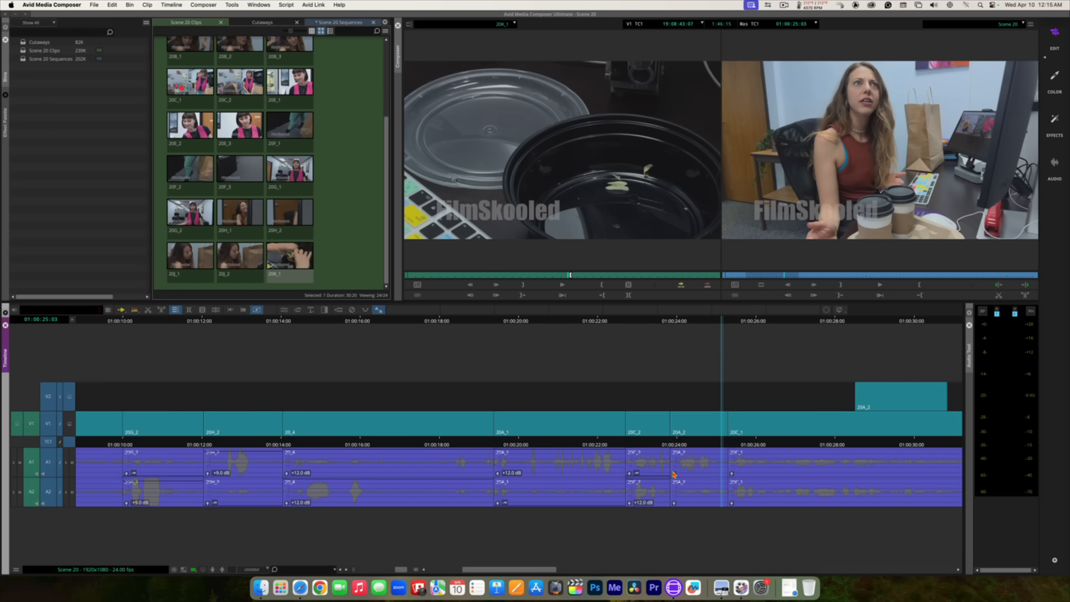
Step: Set the clip gain of 20A_2 to +12.0 dB on A1 and to the minimum on A2, and play it back into 20C_1
click(674, 473)
drag(656, 467, 650, 428)
click(672, 501)
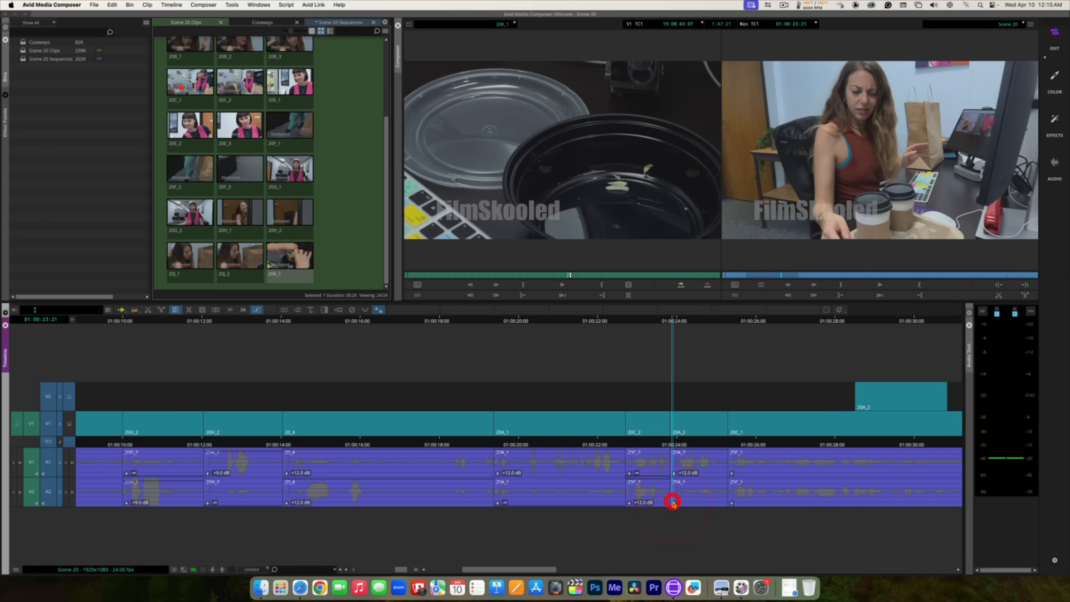
click(673, 503)
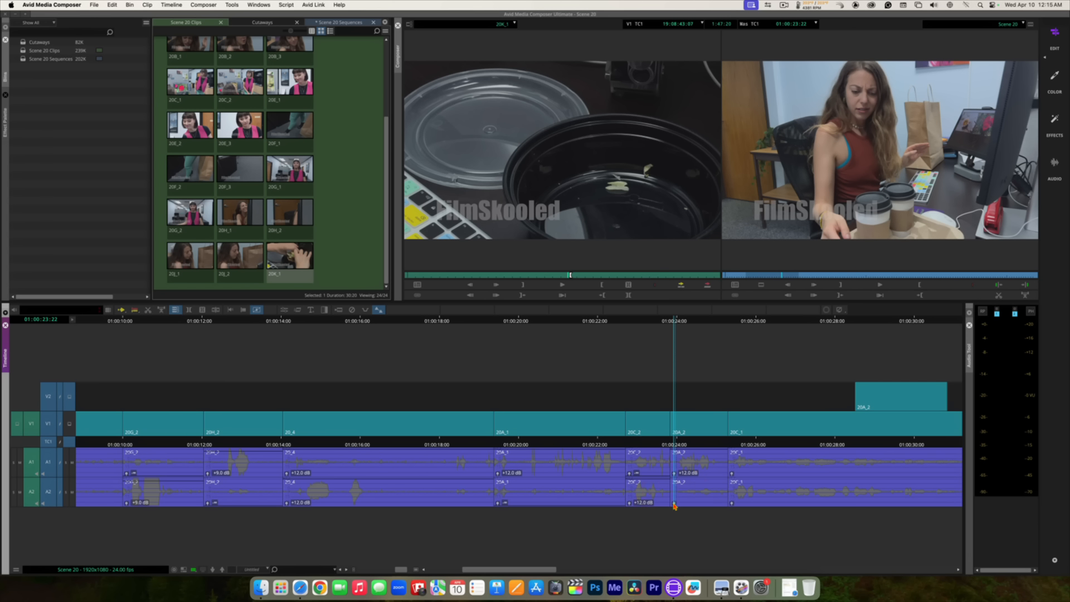
click(674, 504)
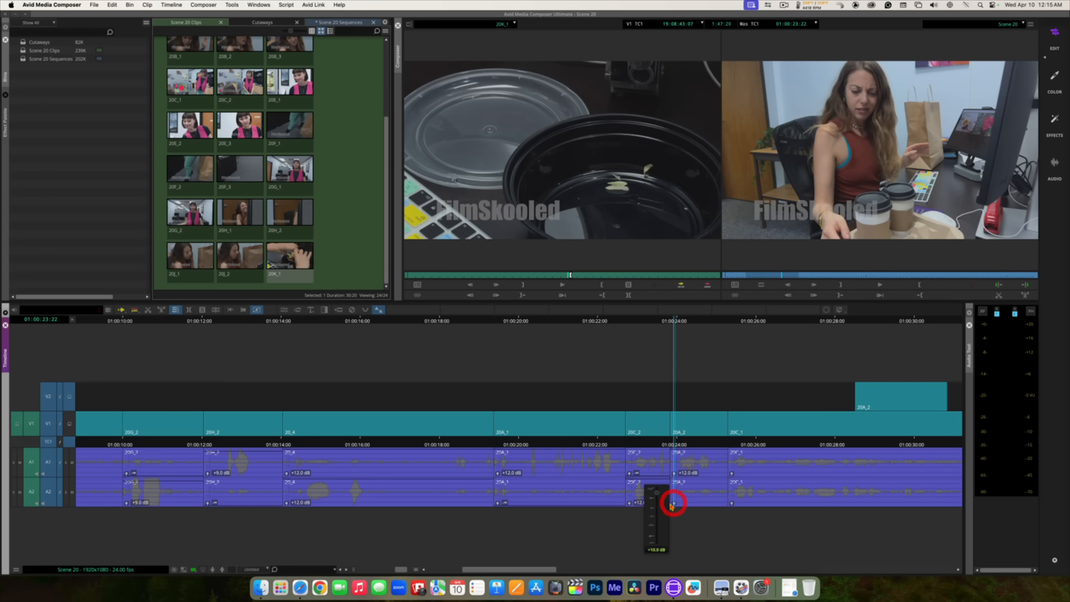
click(663, 555)
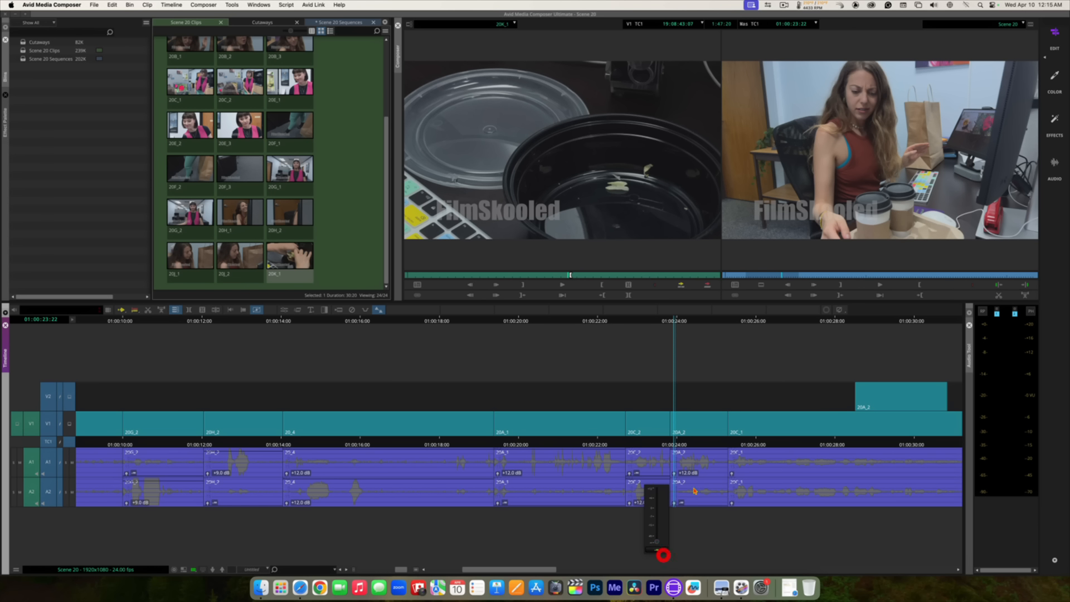
click(676, 442)
key(space)
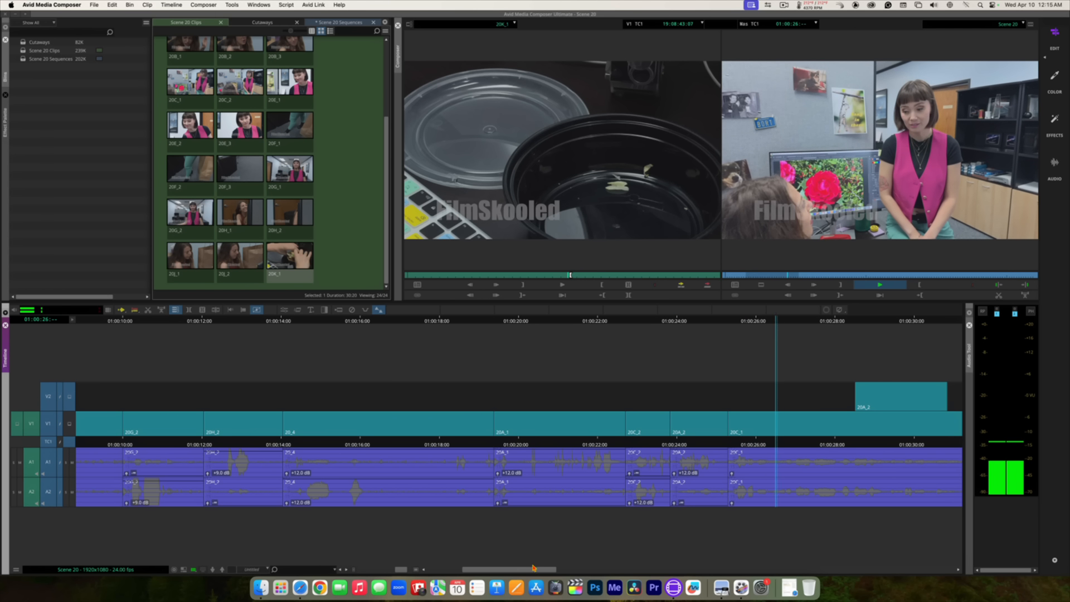
Step: Set the clip gain of 20C_1 to the minimum on A1 and +12.0 dB on A2, and play on into 20B_3
drag(533, 568, 566, 572)
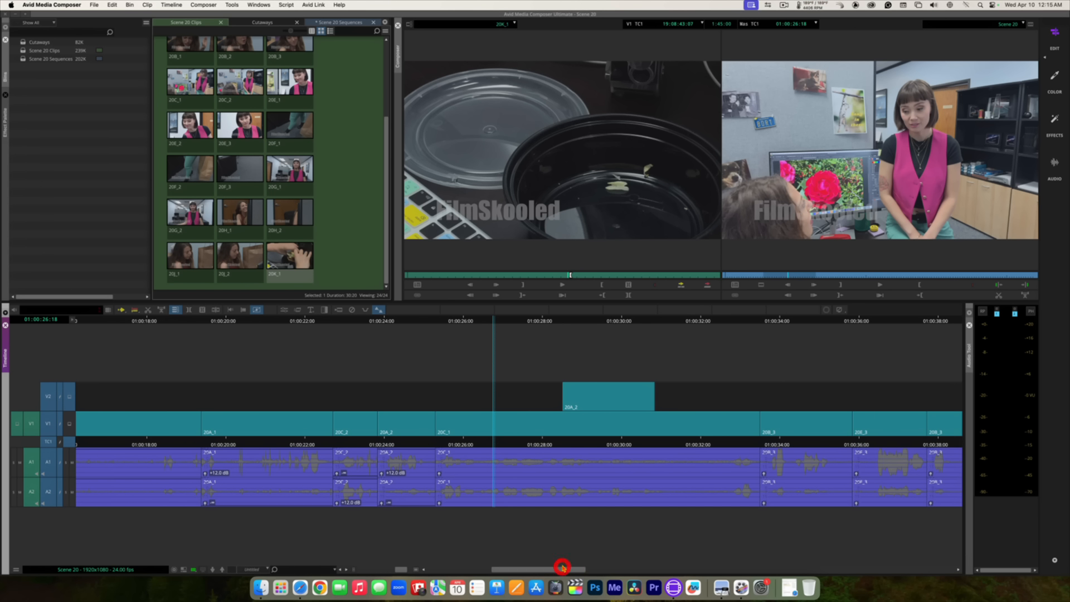
click(439, 473)
click(422, 463)
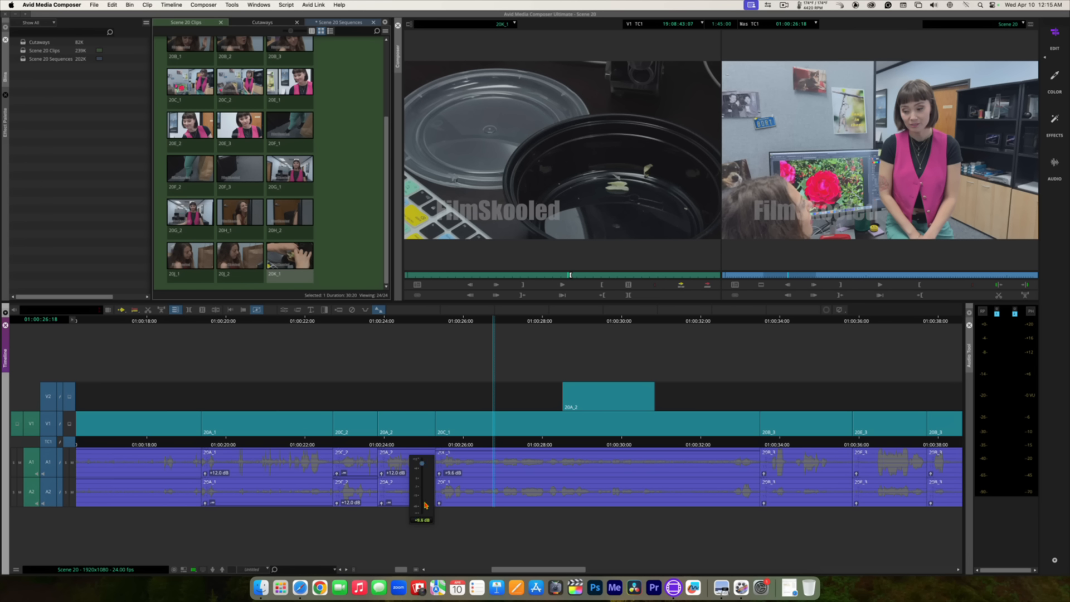
click(429, 540)
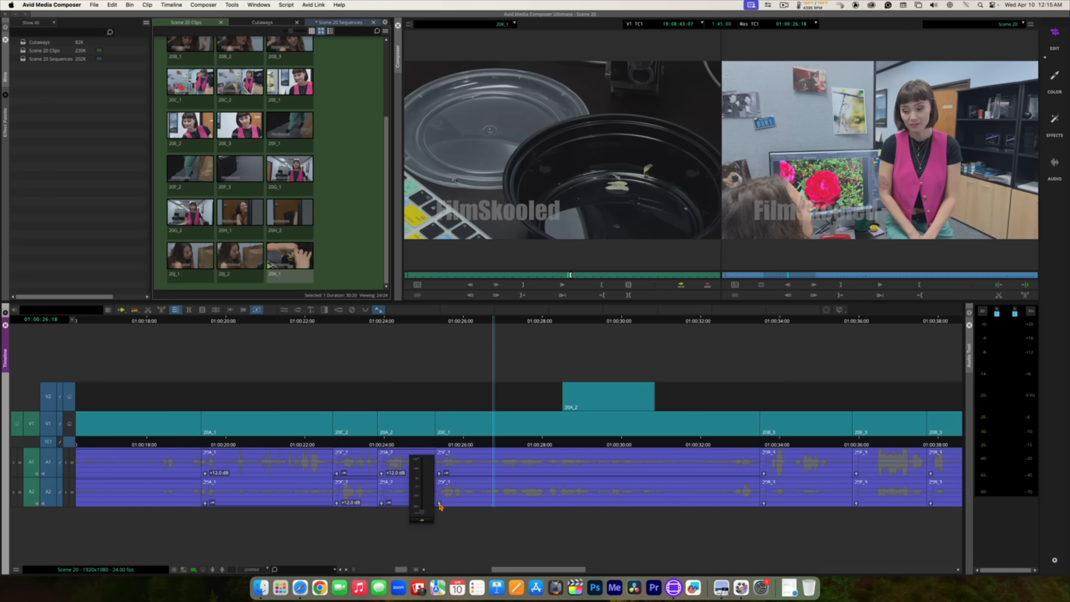
click(439, 504)
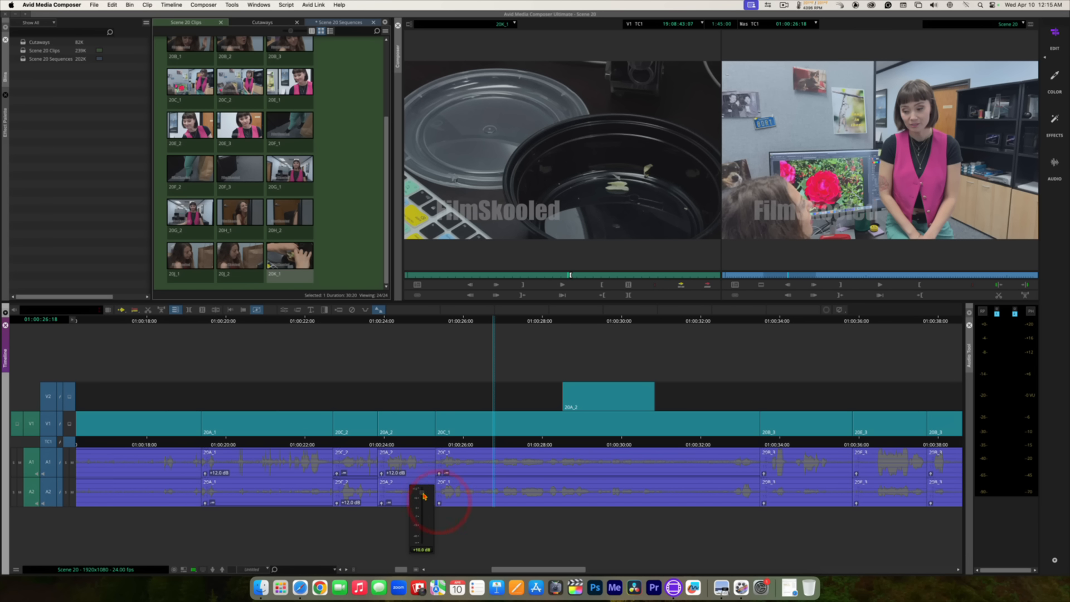
drag(422, 495, 421, 488)
click(494, 440)
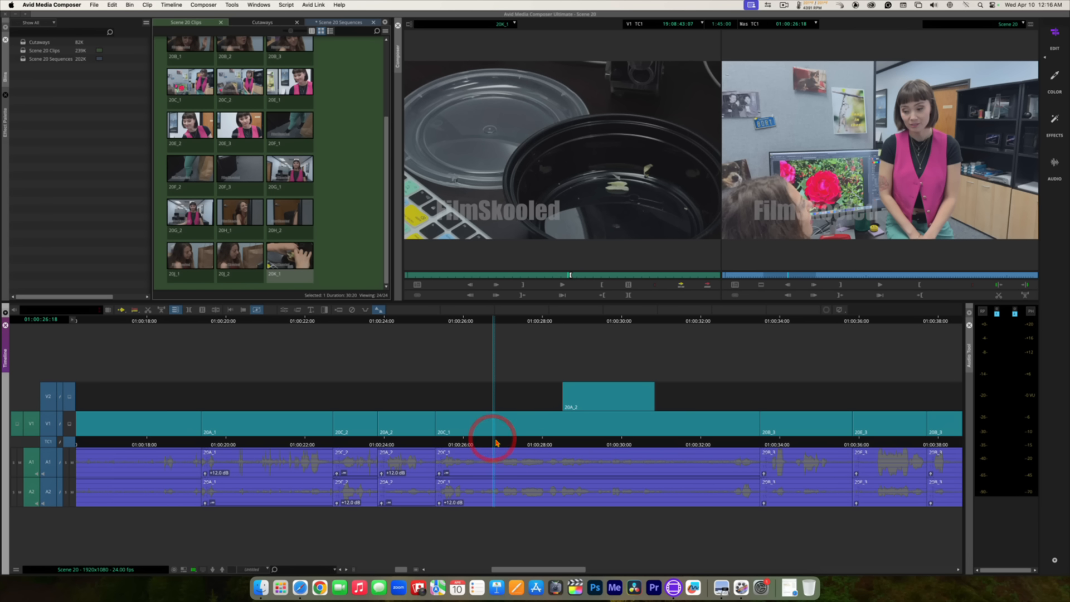
key(space)
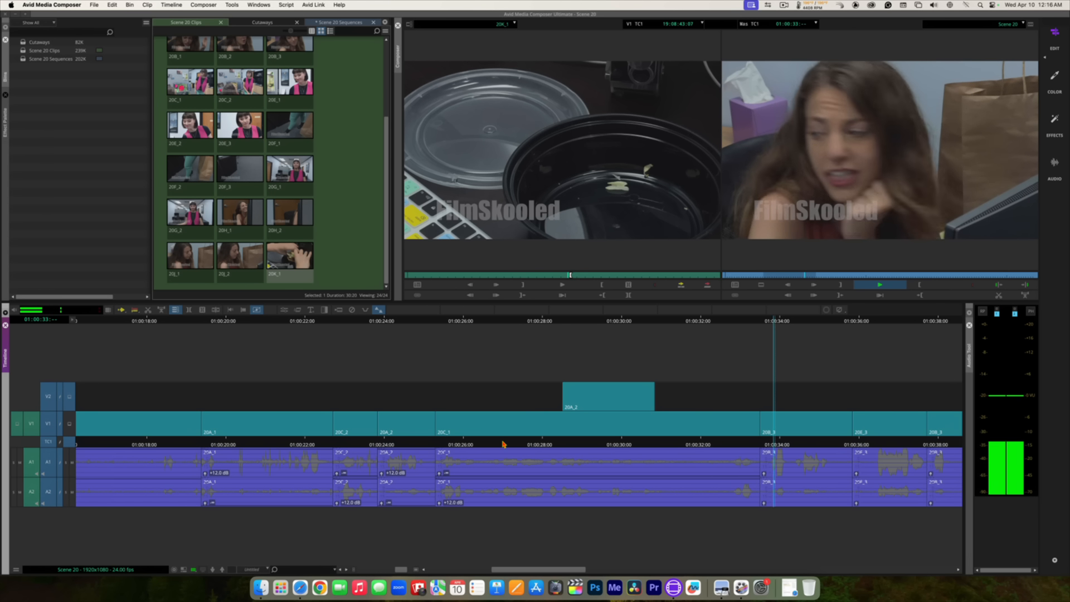
key(space)
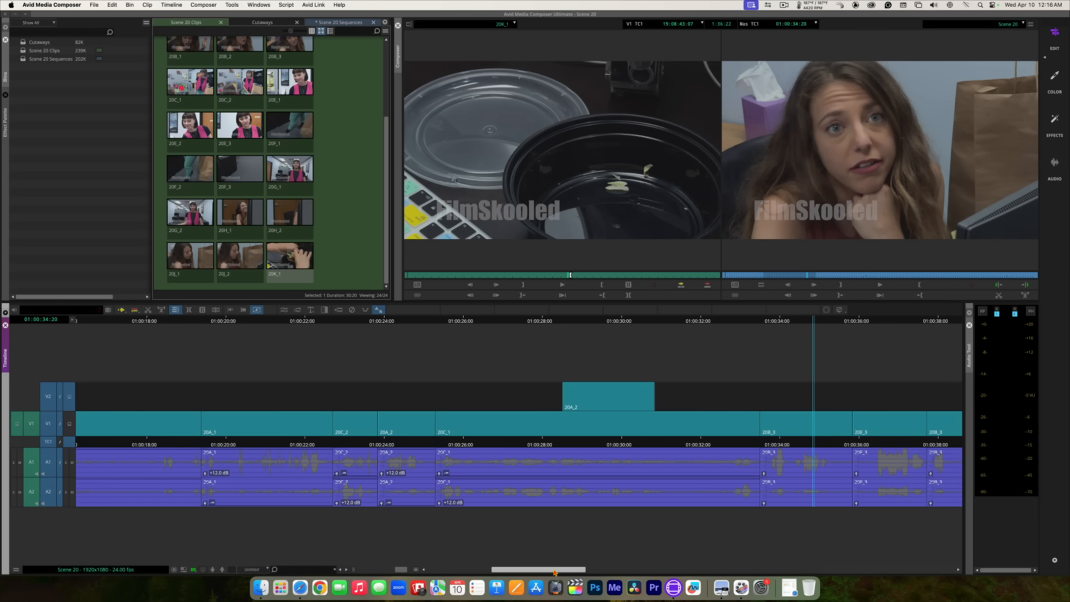
Step: Set the clip gain of the 20B_3 clip after 20C_1 to +12.0 dB on A1 and the minimum on A2, and play on into 20E_3
drag(554, 570, 576, 569)
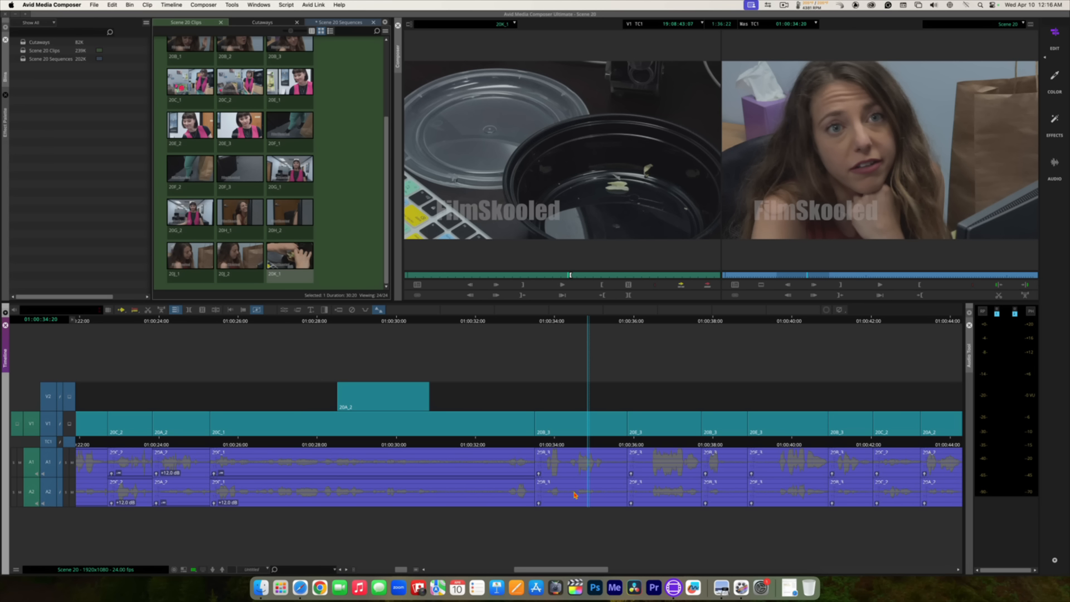
click(538, 474)
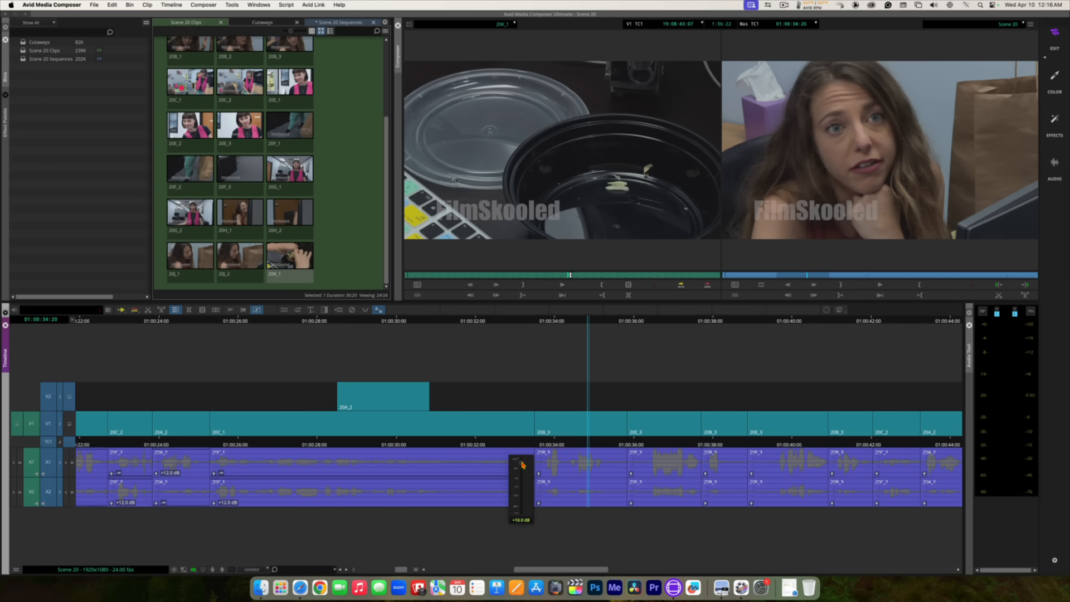
click(522, 458)
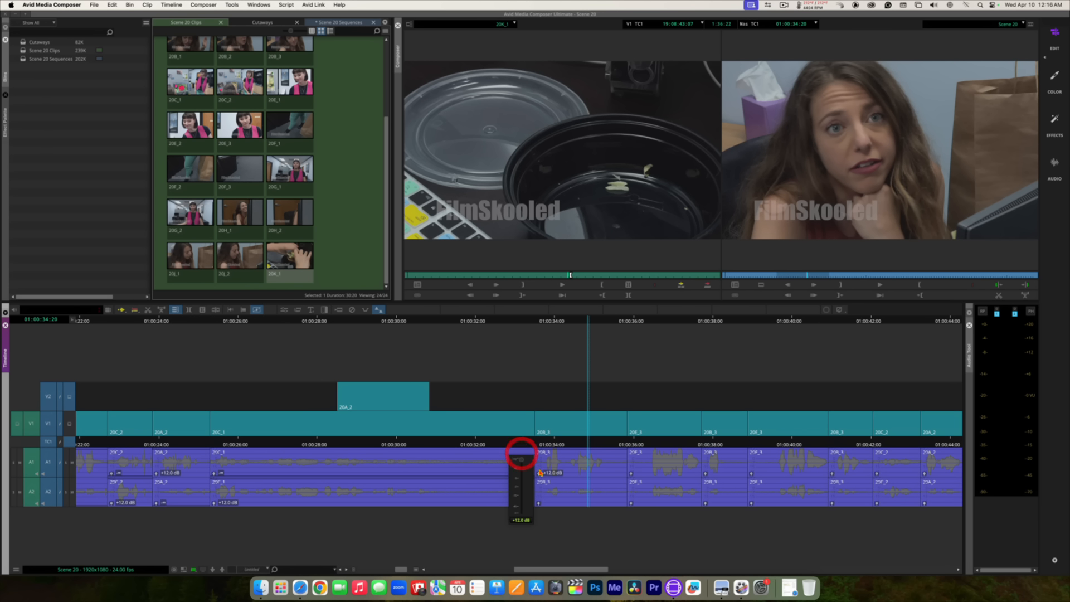
click(539, 505)
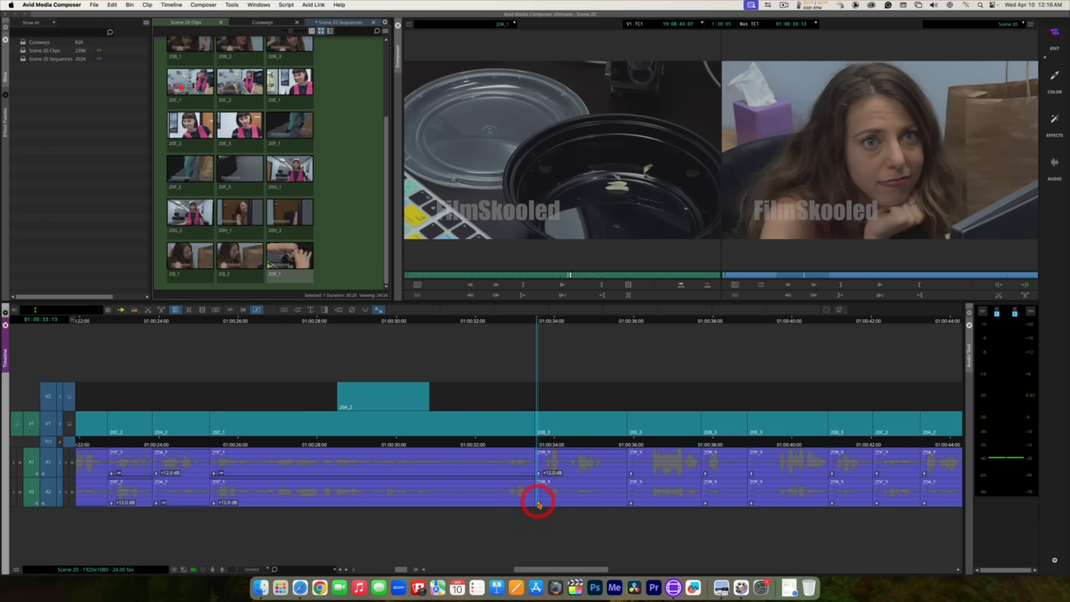
click(538, 504)
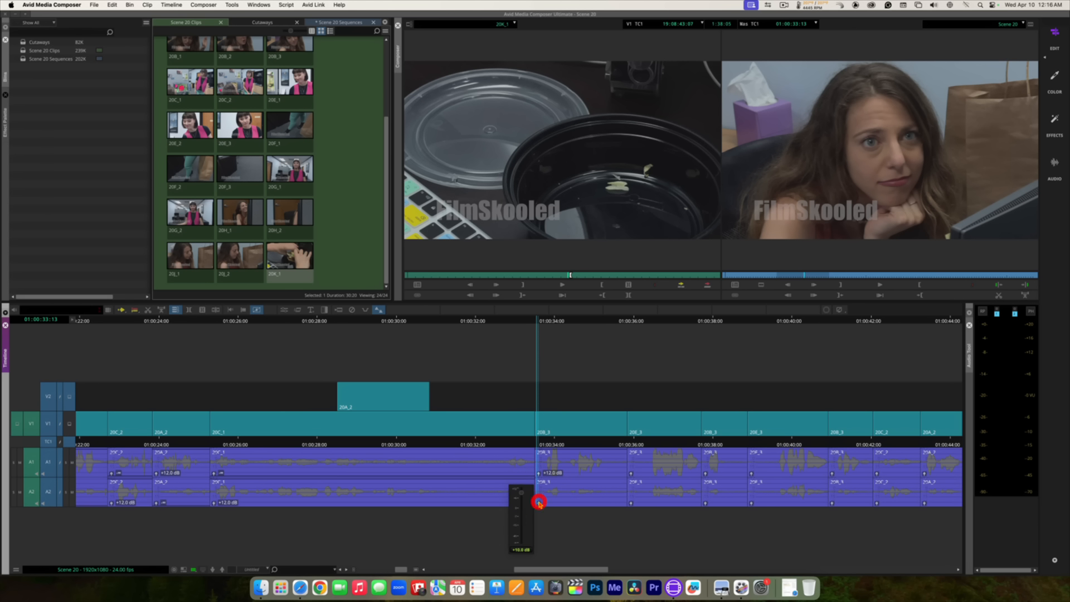
click(523, 553)
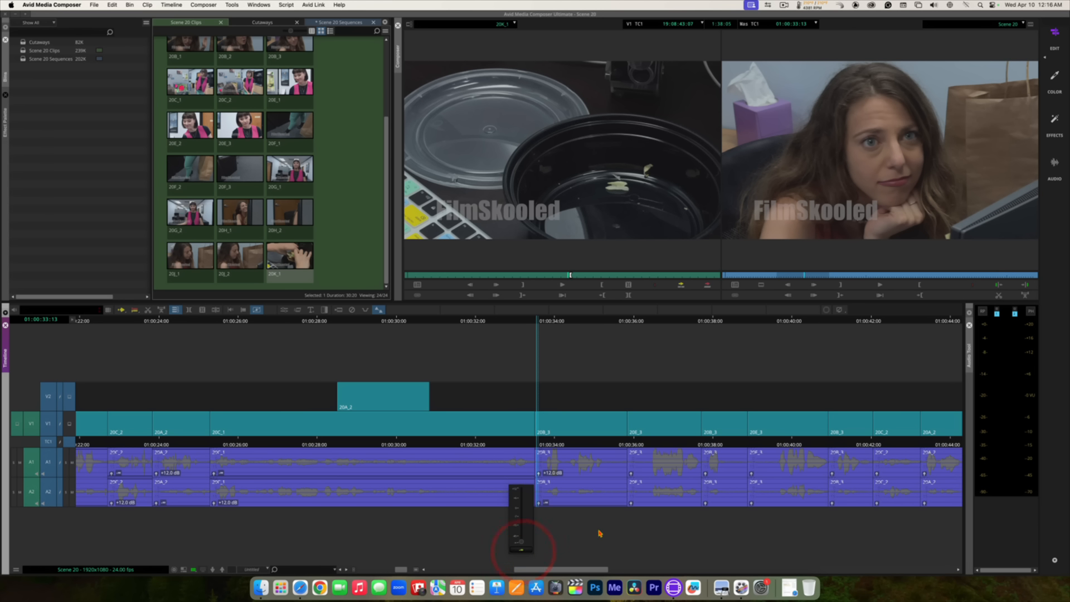
click(574, 469)
key(space)
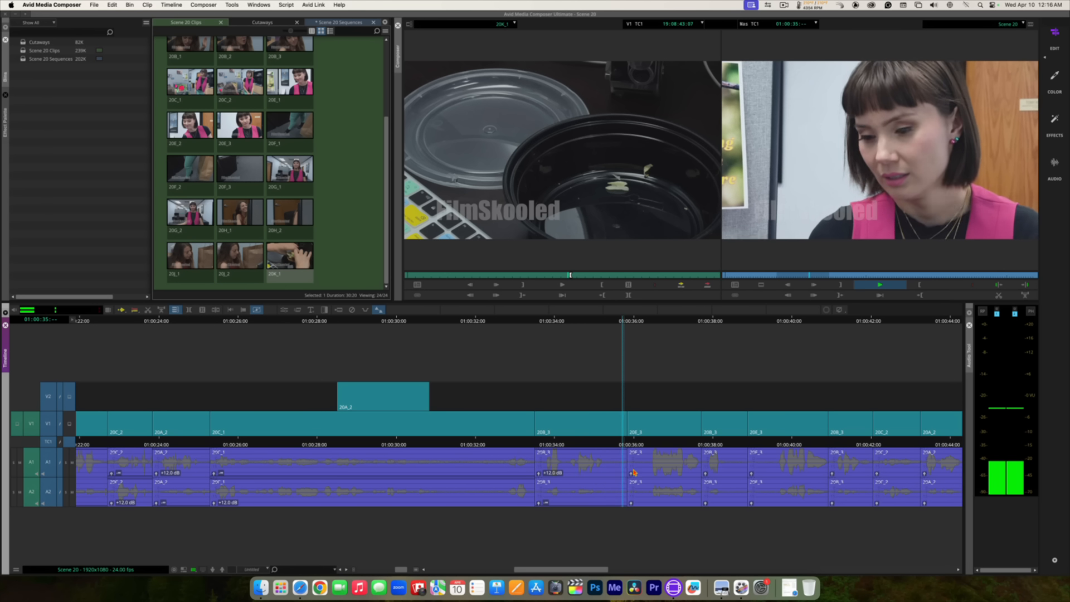
key(space)
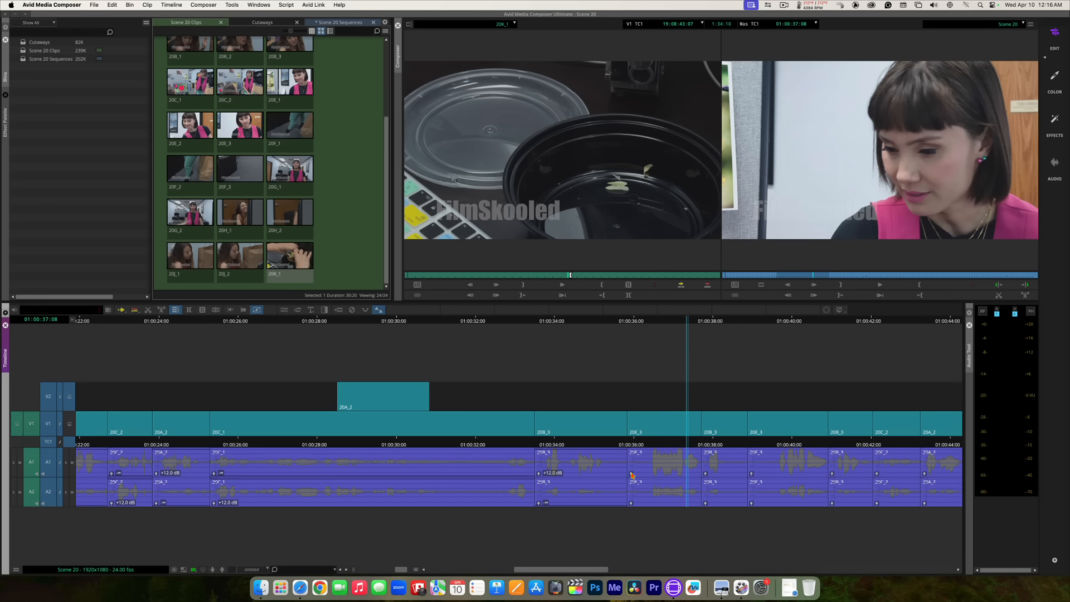
Step: Silence 20E_3 on A1 with clip gain, set its A2 clip gain to +12.0 dB and replay it from near its start
click(631, 472)
drag(615, 466, 620, 511)
click(631, 501)
click(631, 503)
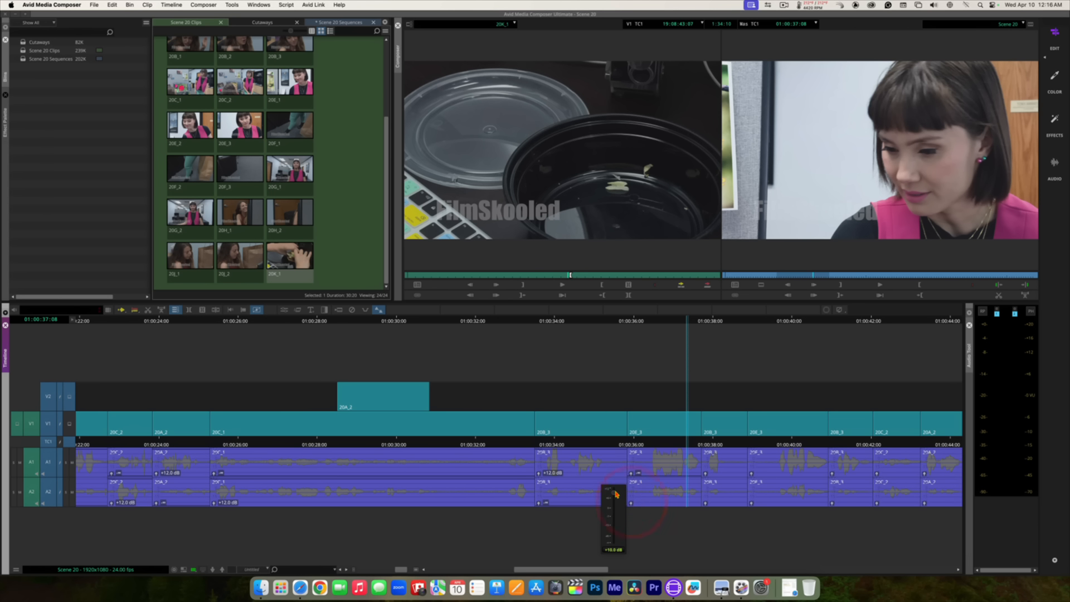
drag(614, 484, 613, 480)
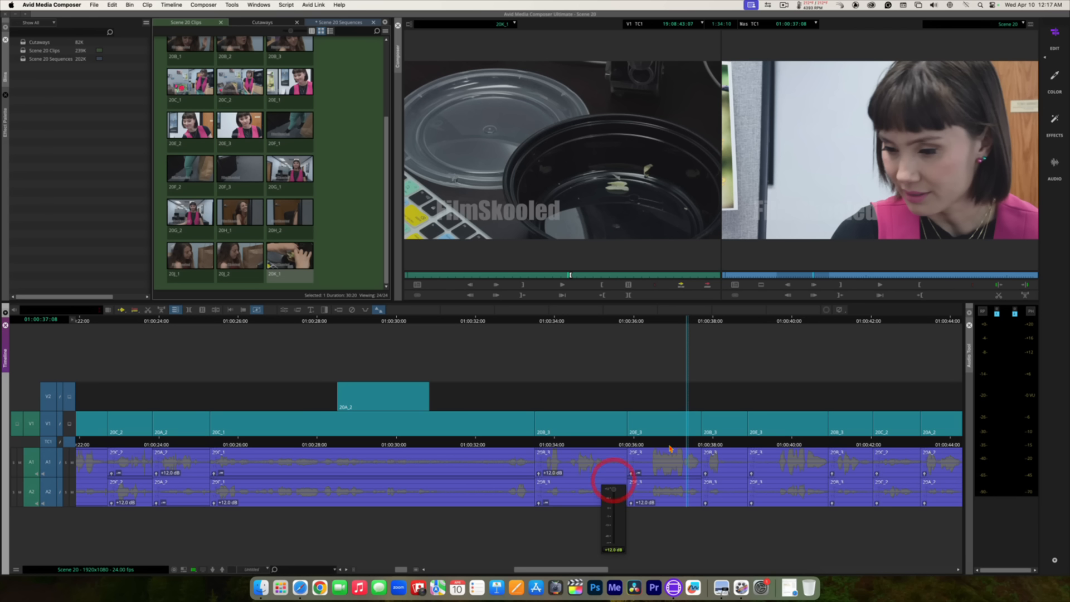
click(639, 441)
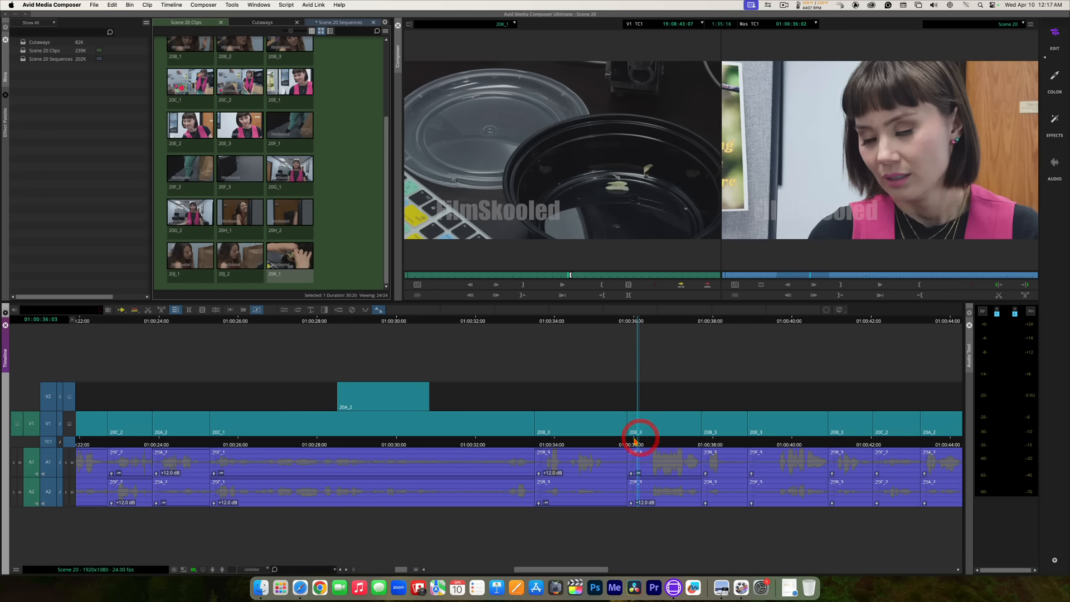
key(space)
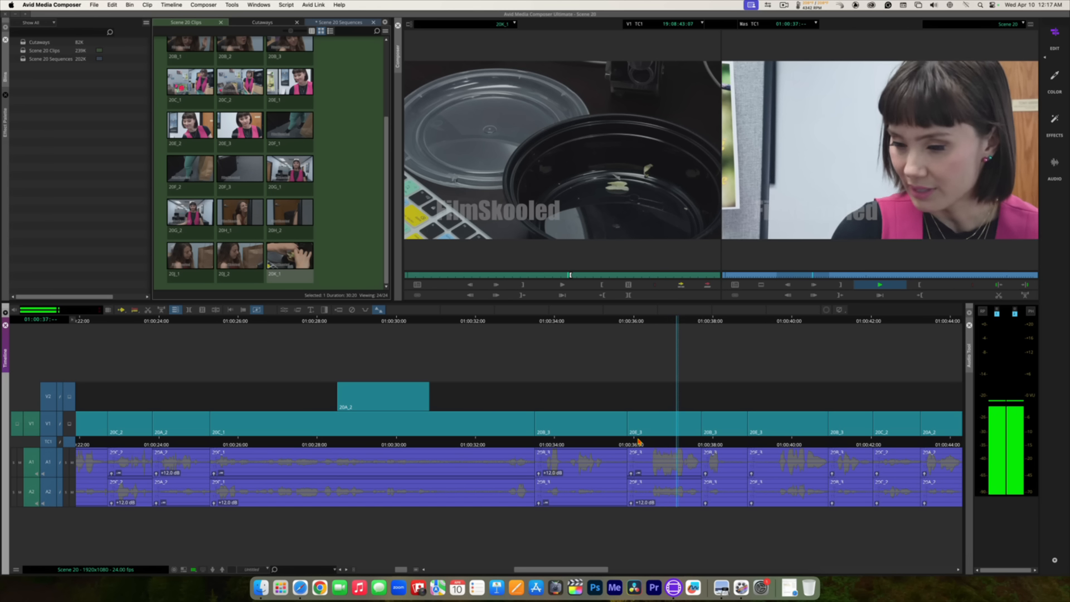
key(space)
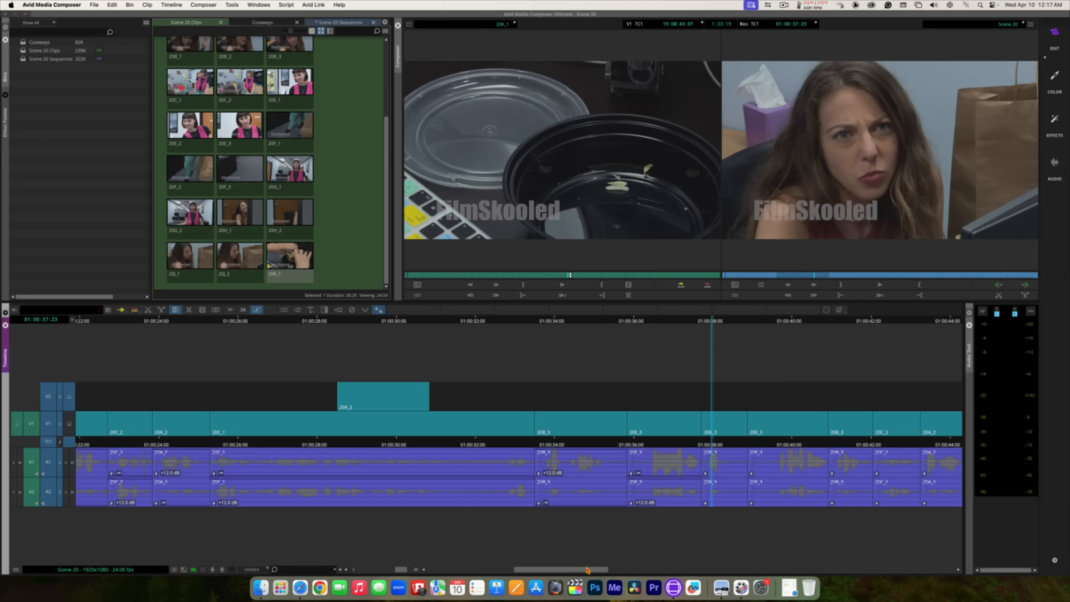
Step: Set the clip gain of the short 20B_3 near 01:00:37 to +12.0 dB on A1 and the minimum on A2, and play it
drag(586, 569, 611, 567)
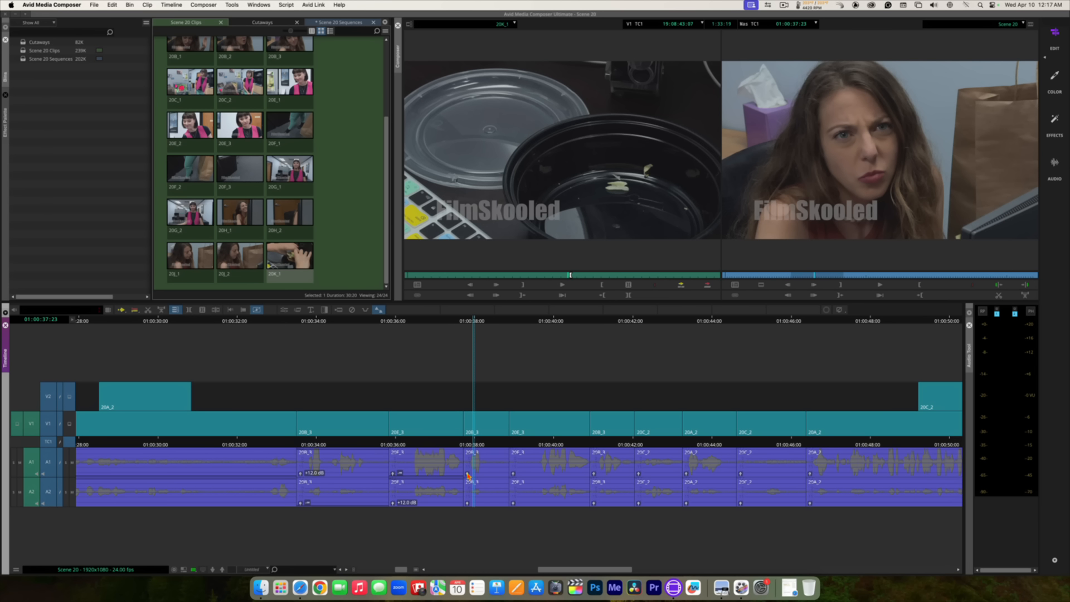
drag(467, 474, 467, 450)
drag(467, 504, 466, 549)
key(space)
Step: Silence 20E_3 near 01:00:39 on A1 with clip gain, and set the following 20B_3 to +12.0 dB on A1 and the minimum on A2
mouse_move(513, 474)
mouse_down()
mouse_move(512, 524)
mouse_move(514, 479)
mouse_up()
drag(594, 474, 594, 450)
drag(593, 504, 592, 548)
Step: Silence the 20C_2 clips near 01:00:42 and 01:00:44 on A1, boosting A2 to +12.0 dB, and set the 20A_2 between them the opposite way
mouse_move(638, 473)
mouse_down()
mouse_move(632, 526)
mouse_move(638, 479)
mouse_up()
drag(686, 474, 686, 450)
drag(686, 503, 685, 548)
mouse_move(740, 474)
mouse_down()
mouse_move(737, 524)
mouse_move(740, 479)
mouse_up()
click(740, 503)
Step: Silence 20C_2 near 01:00:54 and 20E_2 on A1, boosting A2 to +12.0 dB, and set the 20B_3 between them the opposite way
drag(607, 570, 672, 569)
drag(547, 474, 545, 524)
click(661, 475)
drag(660, 473, 660, 450)
click(729, 475)
drag(718, 474, 717, 523)
Step: Set 20B_3 after 20E_2 to +12.0 dB on A1 and the minimum on A2, and the 20C_2 after it the opposite way
drag(764, 474, 764, 450)
drag(848, 473, 847, 524)
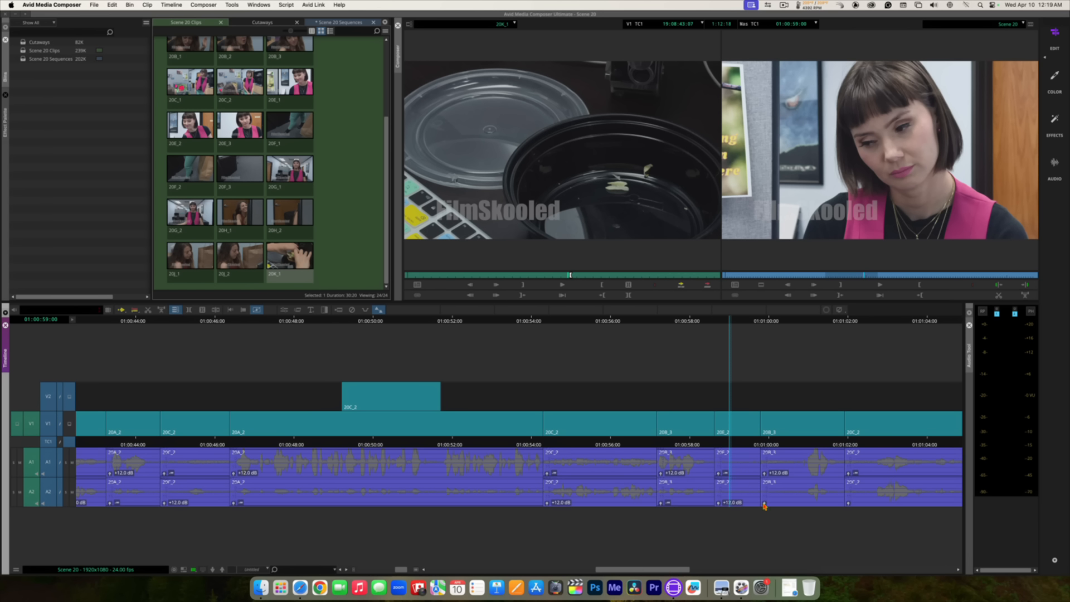
drag(764, 503, 747, 546)
drag(848, 503, 831, 492)
Step: Set the clip gain of 20A_2 near 01:01:10 to +12.0 dB on A1 and the minimum on A2, checking it by playback
drag(642, 569, 697, 569)
click(643, 476)
key(space)
drag(643, 503, 625, 458)
drag(642, 503, 623, 542)
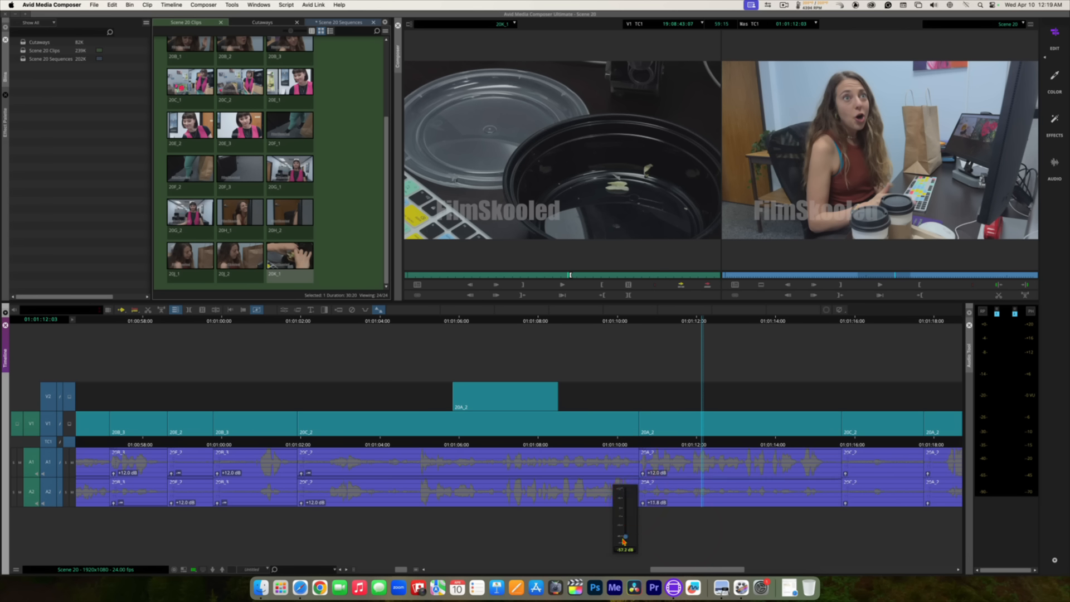
Step: Silence 20C_2 near 01:01:16 on A1, boost its A2 to +12.0 dB and play it; set the following 20A_2 the opposite way
drag(693, 569, 716, 569)
drag(627, 473, 610, 519)
drag(627, 503, 610, 488)
key(space)
key(space)
drag(710, 474, 692, 458)
drag(710, 503, 693, 548)
Step: Set the clip gain of the long 20C_2 near 01:01:22 to the minimum on A1 and +12.0 dB on A2, and play through it
drag(737, 569, 760, 568)
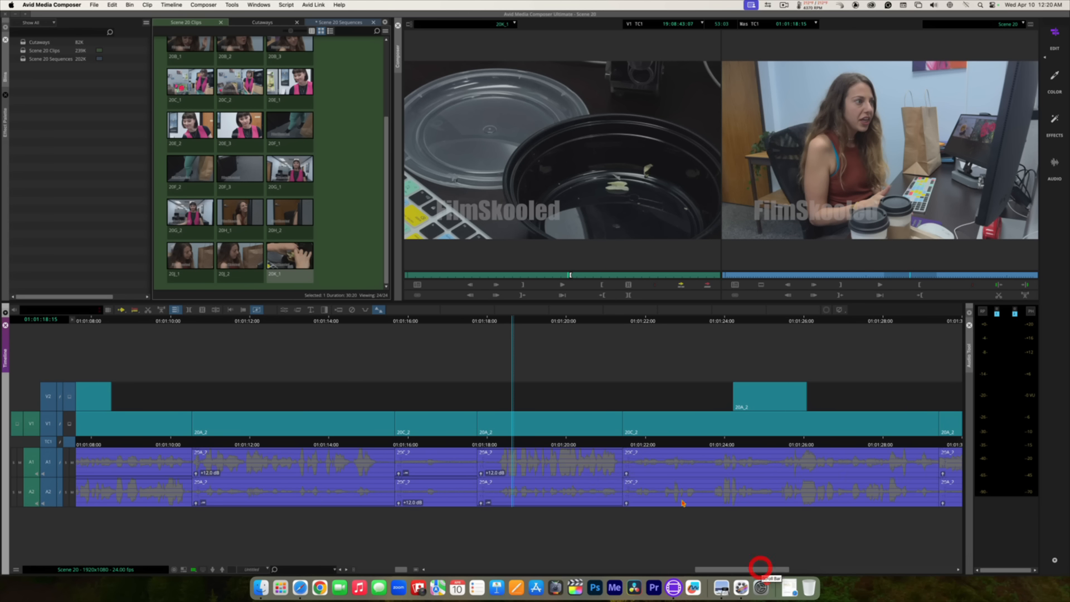
drag(627, 473, 610, 520)
drag(627, 503, 611, 520)
key(space)
key(space)
drag(743, 569, 766, 569)
key(space)
key(space)
Step: Set 20A_2 near 01:01:30 to +12.0 dB on A1 and the minimum on A2, play on, and replay from the 20A_2 after 20E_3
drag(713, 473, 697, 458)
drag(714, 503, 816, 569)
key(space)
key(space)
click(666, 444)
key(space)
key(space)
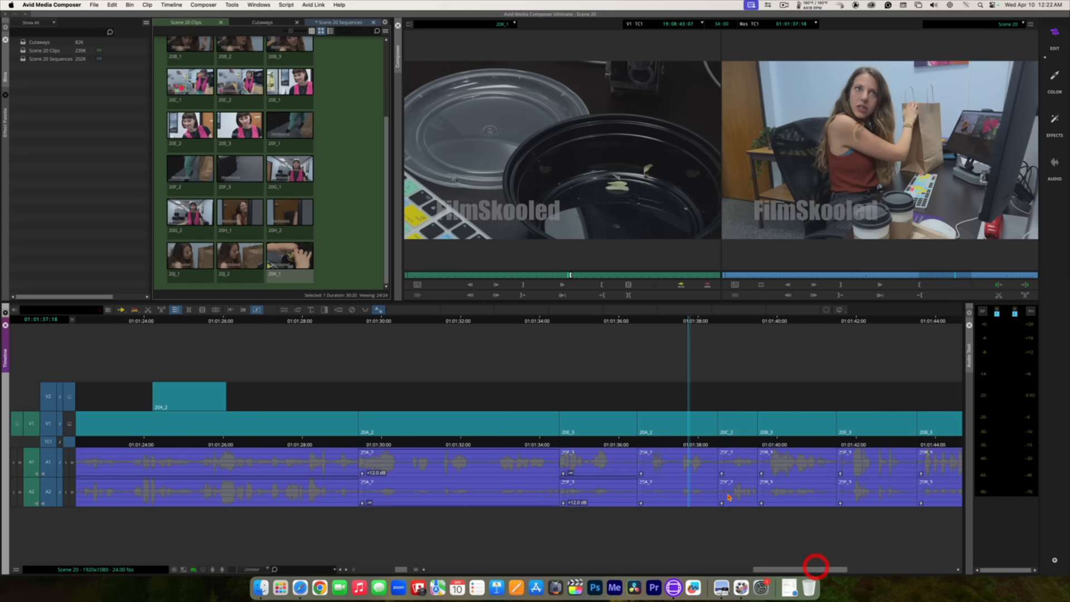
Step: Set 20A_2 near 01:01:37 to +12.0 dB on A1 and the minimum on A2, and the short 20C_2 after it the opposite way
drag(641, 473, 624, 459)
drag(641, 503, 626, 541)
drag(721, 474, 704, 518)
drag(721, 503, 704, 488)
Step: Set the 20B_3 clips either side of 20E_3 near 01:01:42 to +12.0 dB on A1 and the minimum on A2, and 20E_3 the opposite way
drag(761, 473, 745, 458)
drag(761, 503, 827, 569)
drag(560, 474, 543, 518)
drag(560, 503, 544, 480)
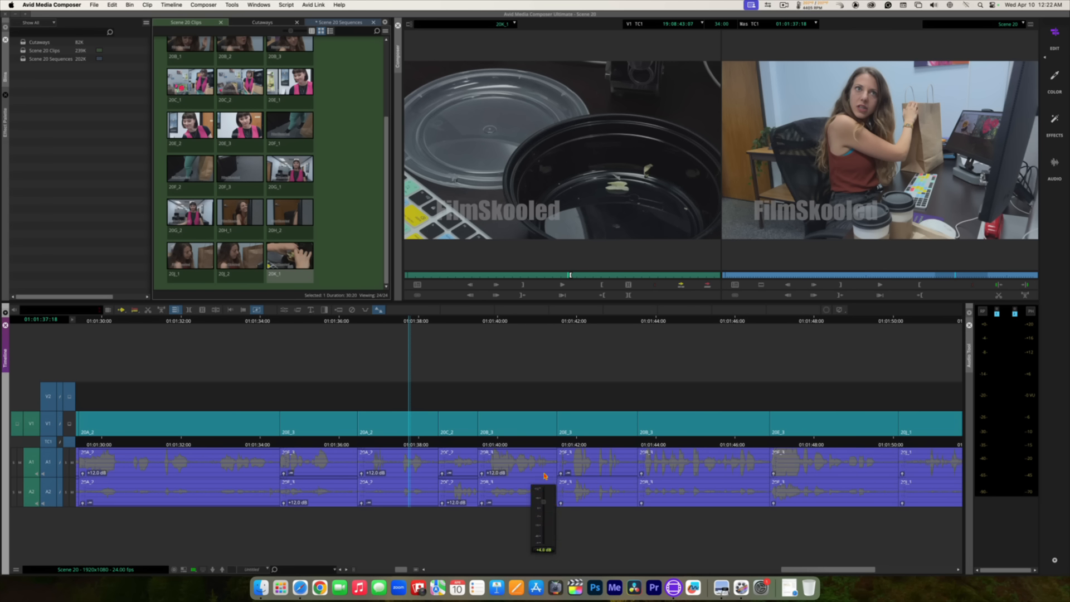
drag(640, 474, 624, 458)
drag(641, 503, 626, 542)
Step: Park at the start of the last 20E_3, set its clip gain to the minimum on A1 and +12.0 dB on A2, and play into 20J_1
drag(795, 569, 830, 569)
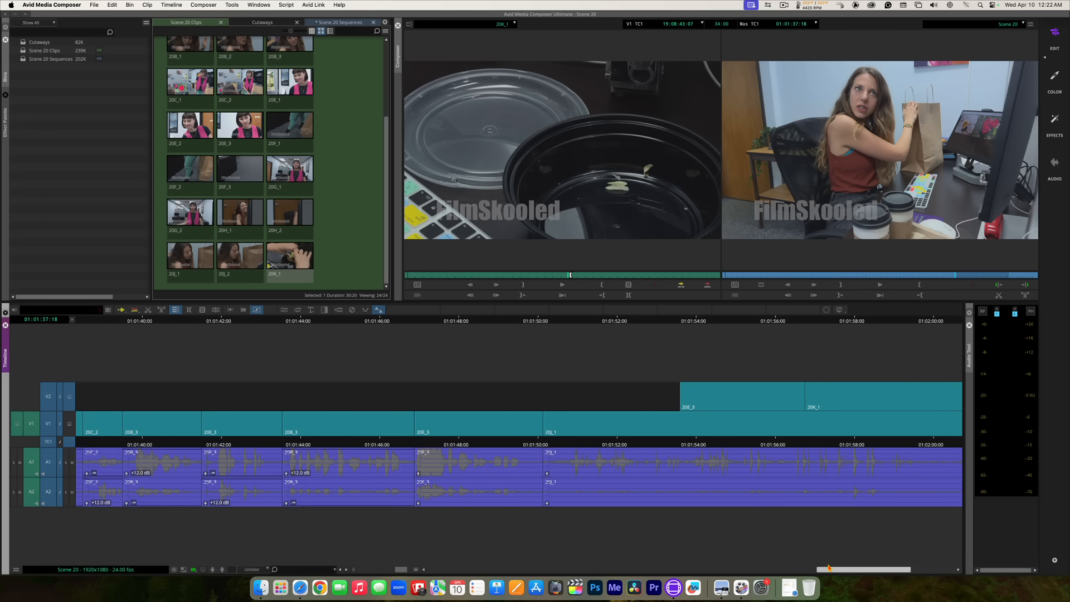
click(394, 445)
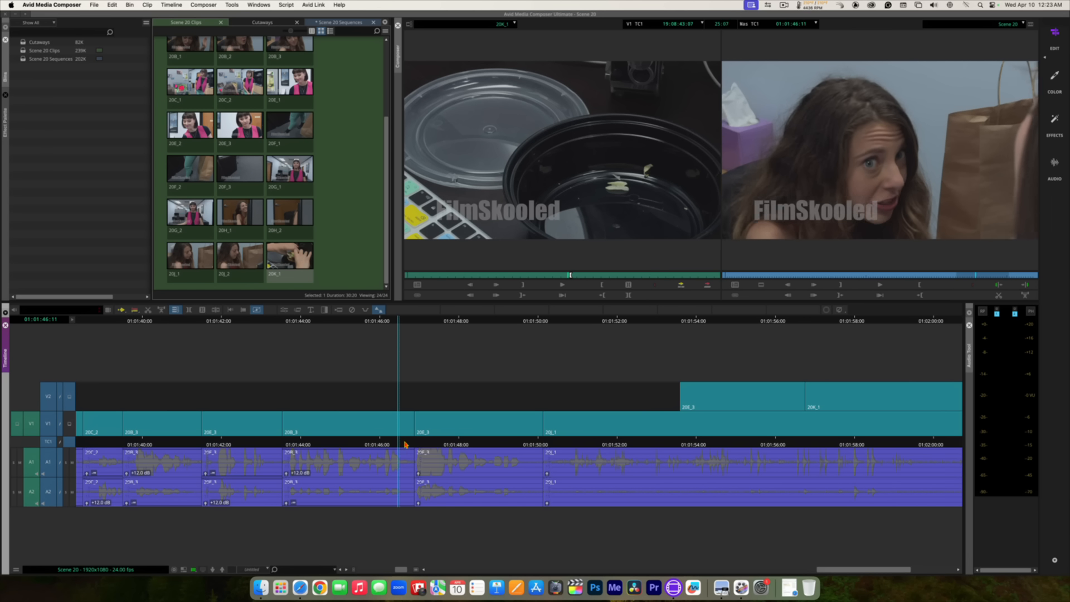
click(416, 442)
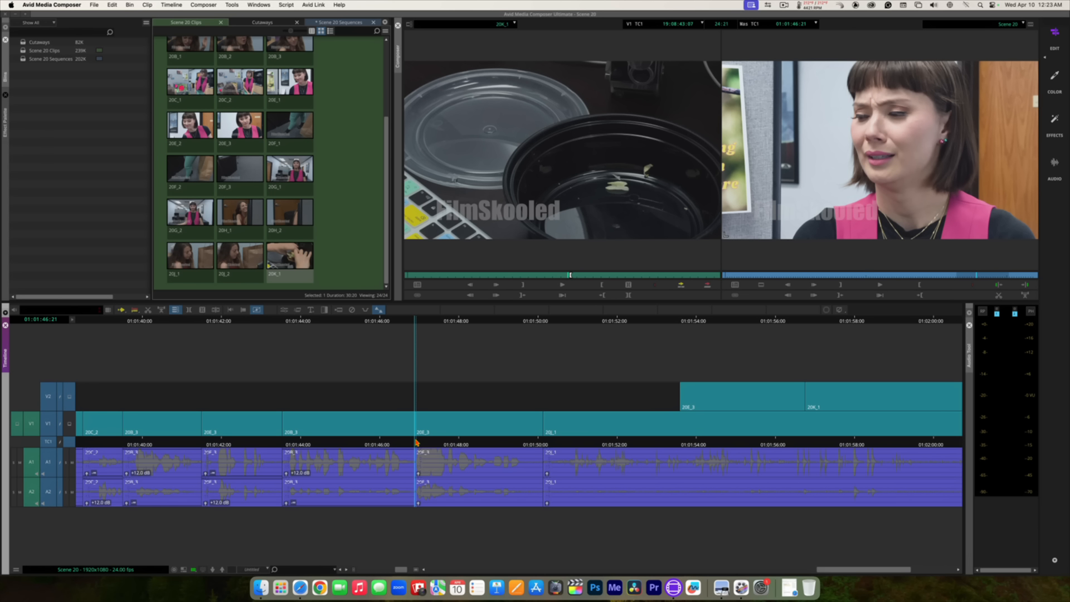
click(419, 475)
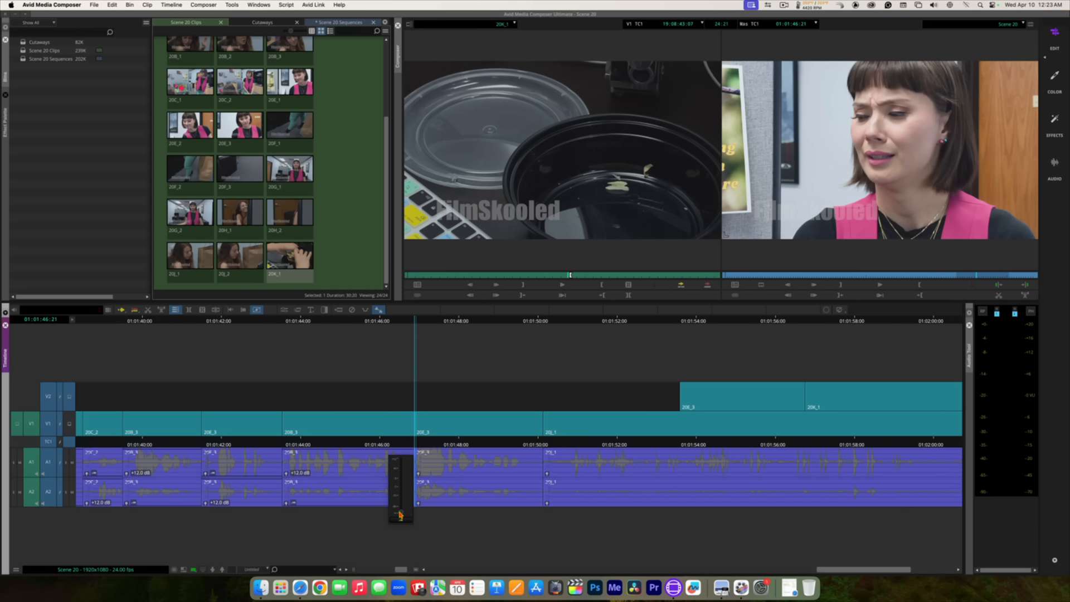
drag(400, 513, 402, 482)
click(419, 503)
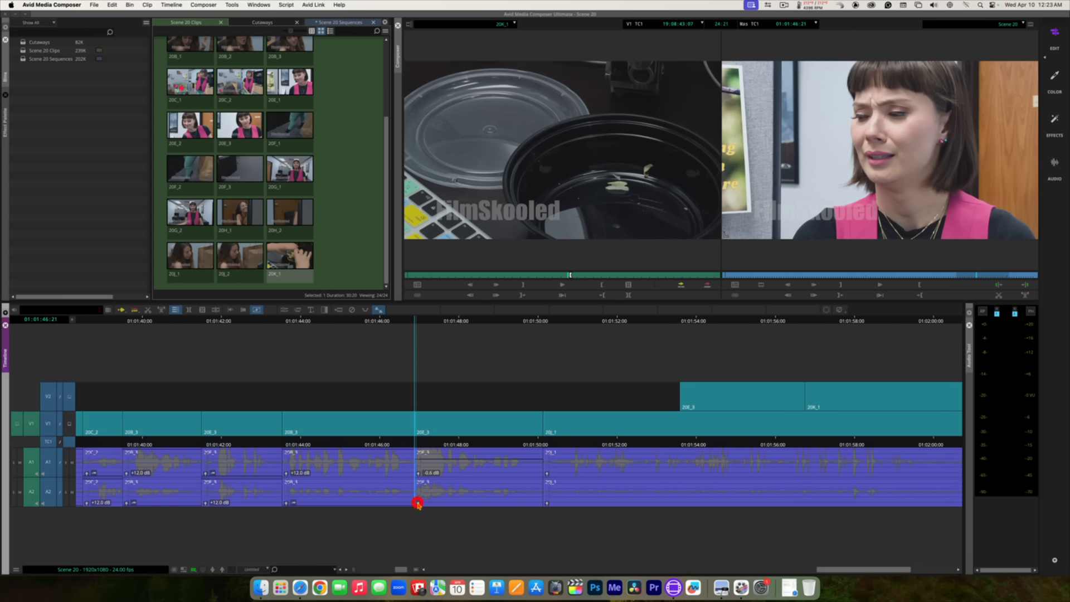
click(418, 501)
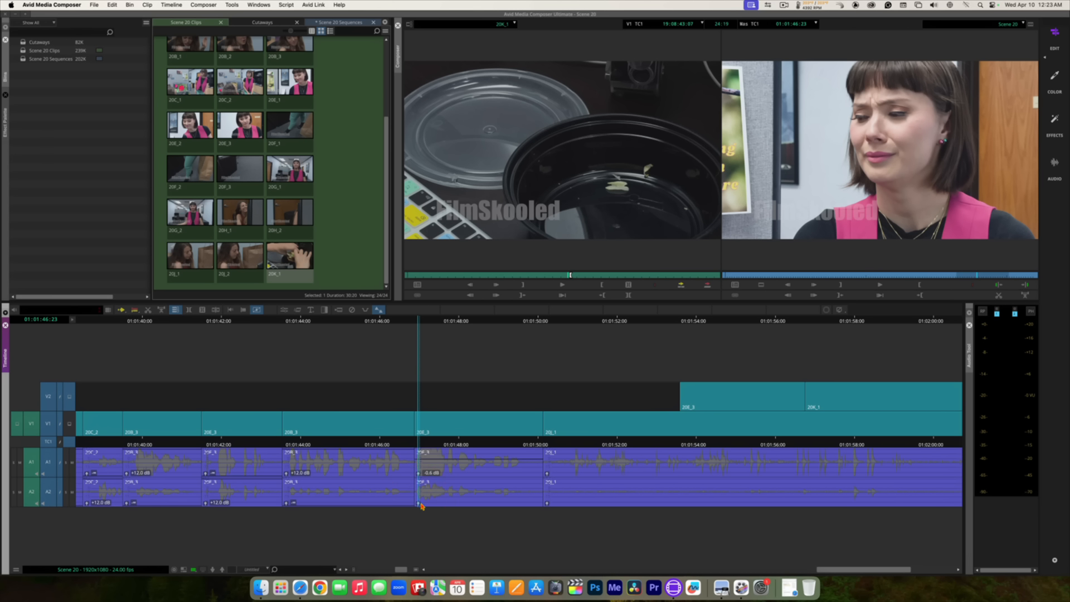
click(419, 504)
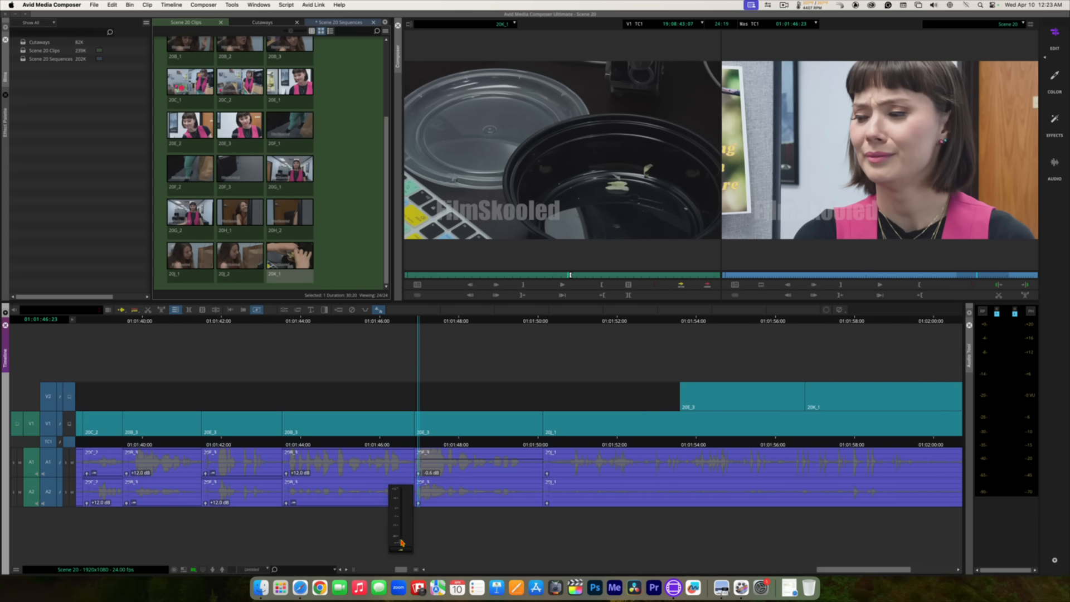
drag(401, 542, 403, 510)
click(426, 515)
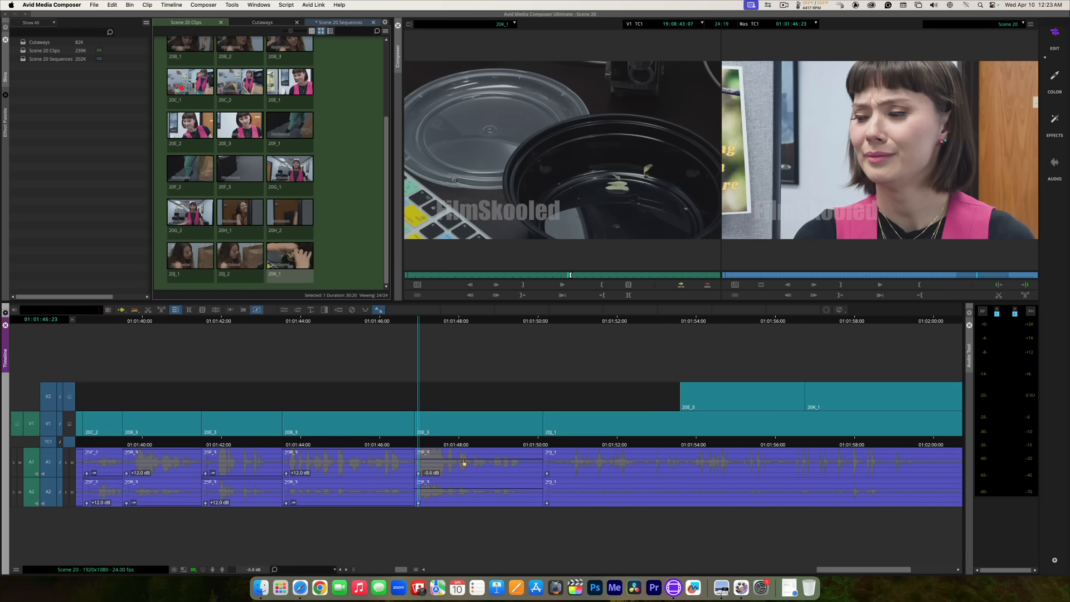
mouse_move(464, 469)
mouse_down()
mouse_move(467, 483)
mouse_move(467, 475)
mouse_up()
key(space)
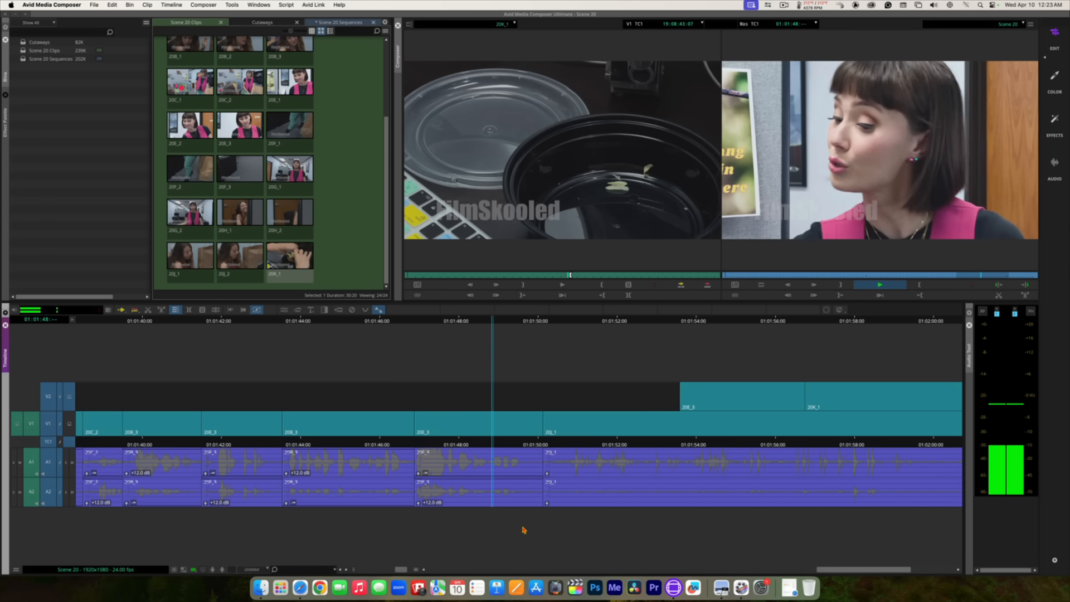
key(space)
Step: Set the clip gain of 20J_1 to -3.0 dB on A1 and the minimum on A2
click(547, 475)
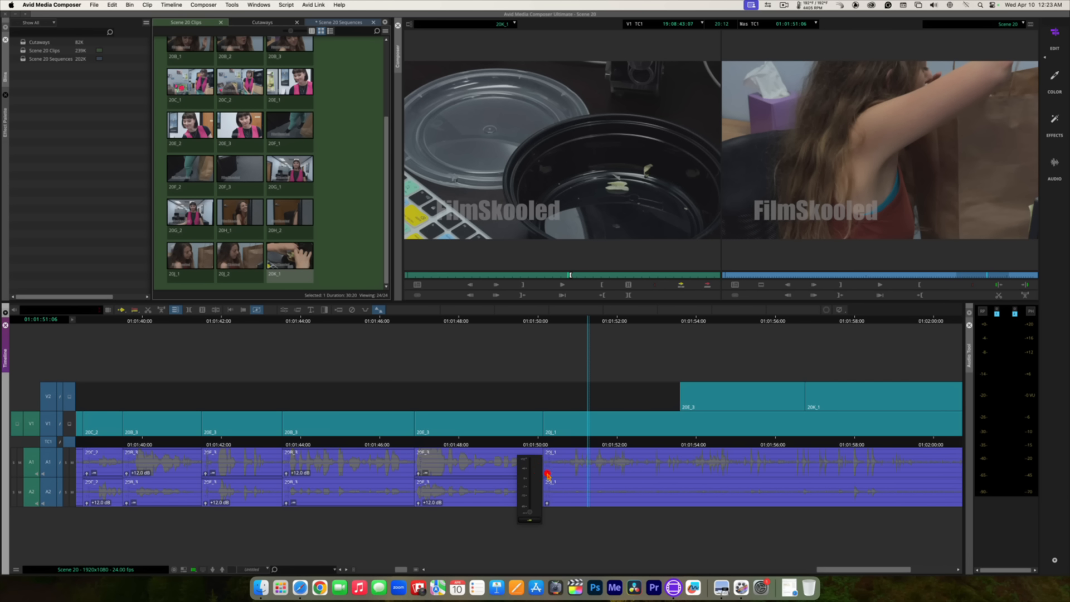
drag(530, 509, 528, 477)
click(547, 504)
click(546, 504)
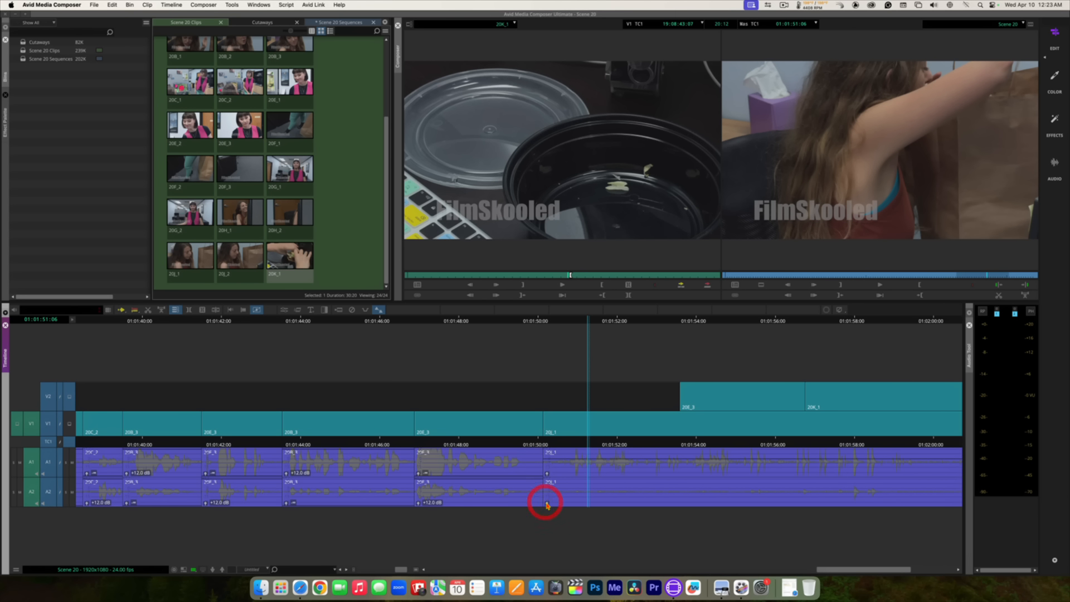
drag(530, 544, 531, 544)
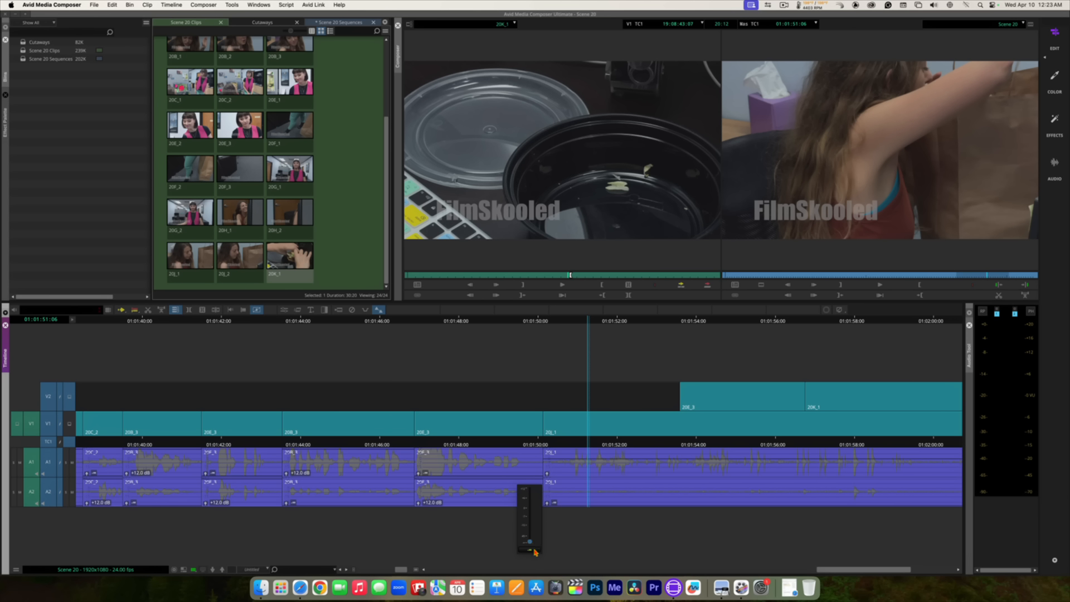
click(570, 530)
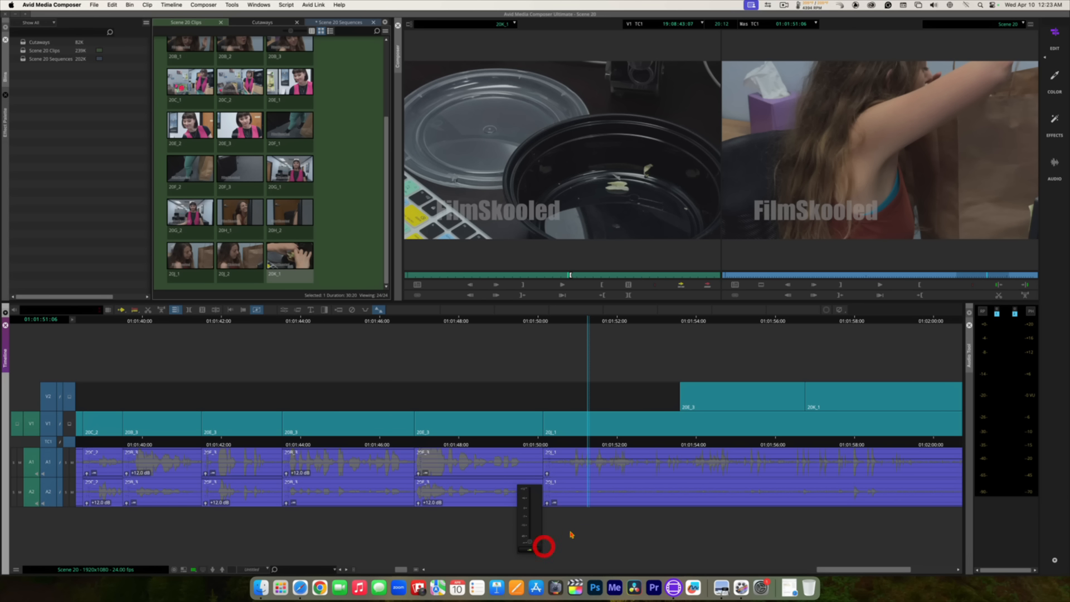
click(566, 463)
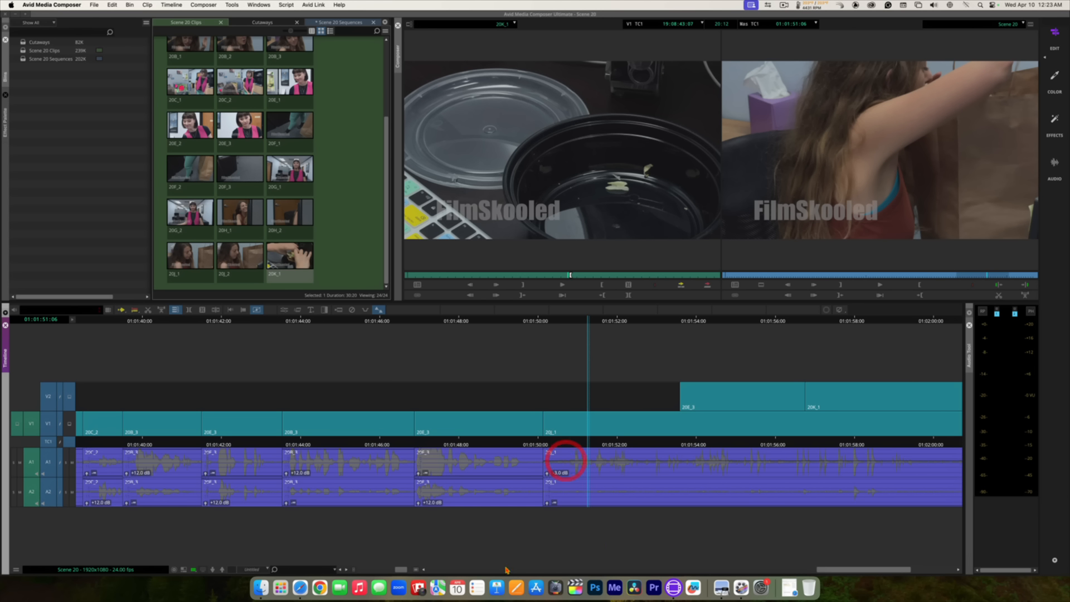
Step: Open the Audio Mixer to view the A1 and A2 clip levels at the playhead, and close it again
drag(399, 569, 391, 570)
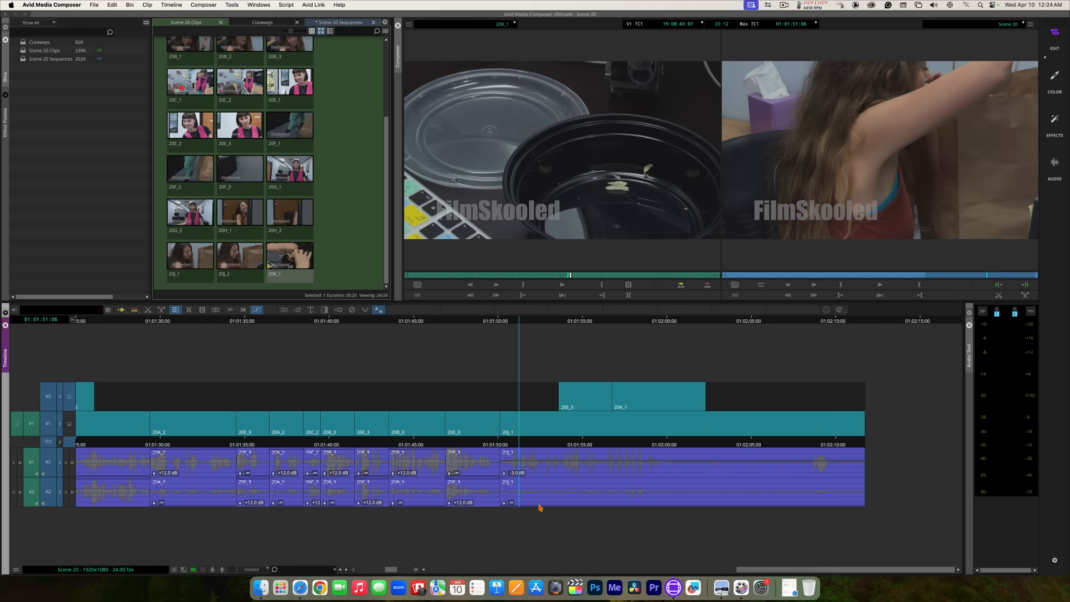
click(231, 5)
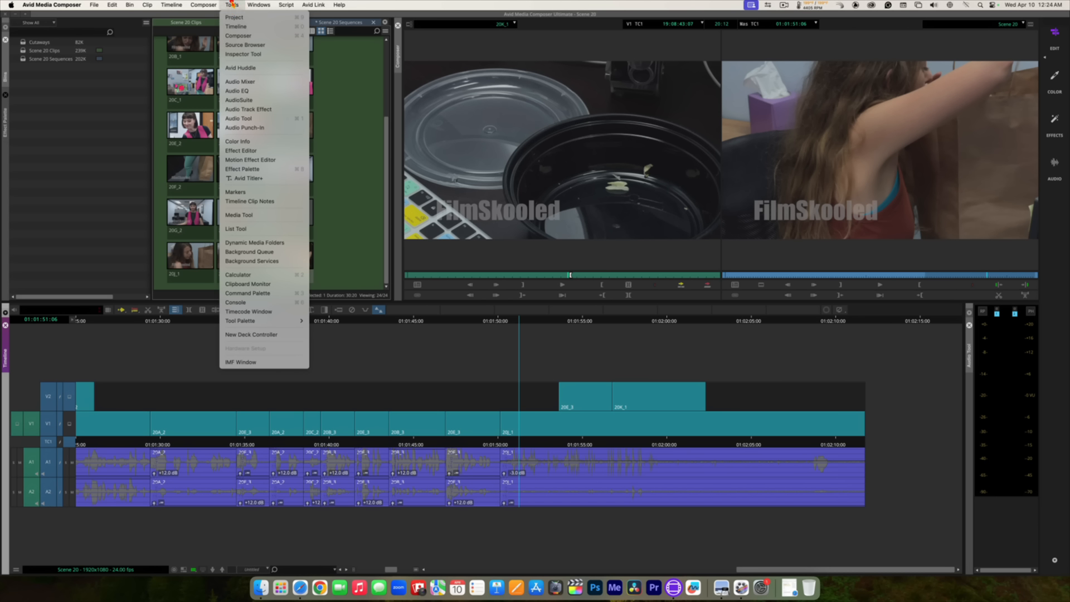
click(248, 84)
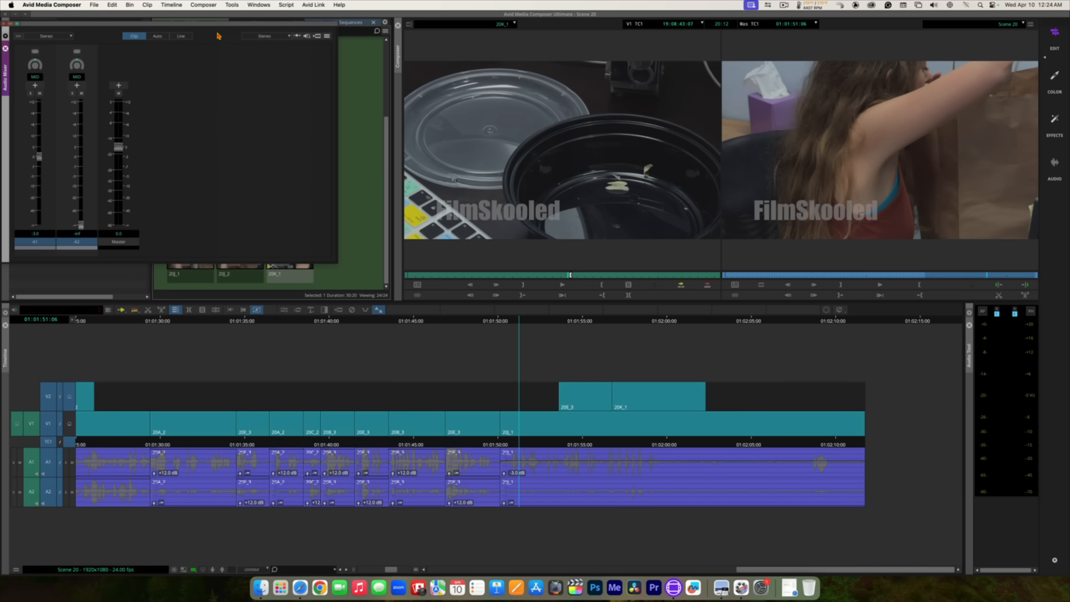
drag(213, 27, 366, 87)
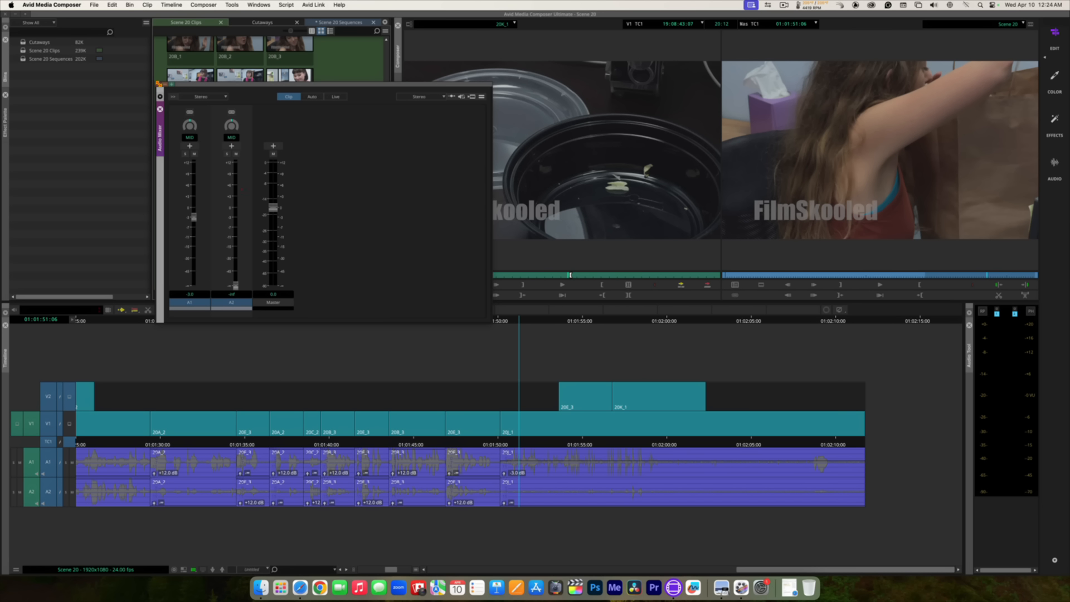
click(157, 83)
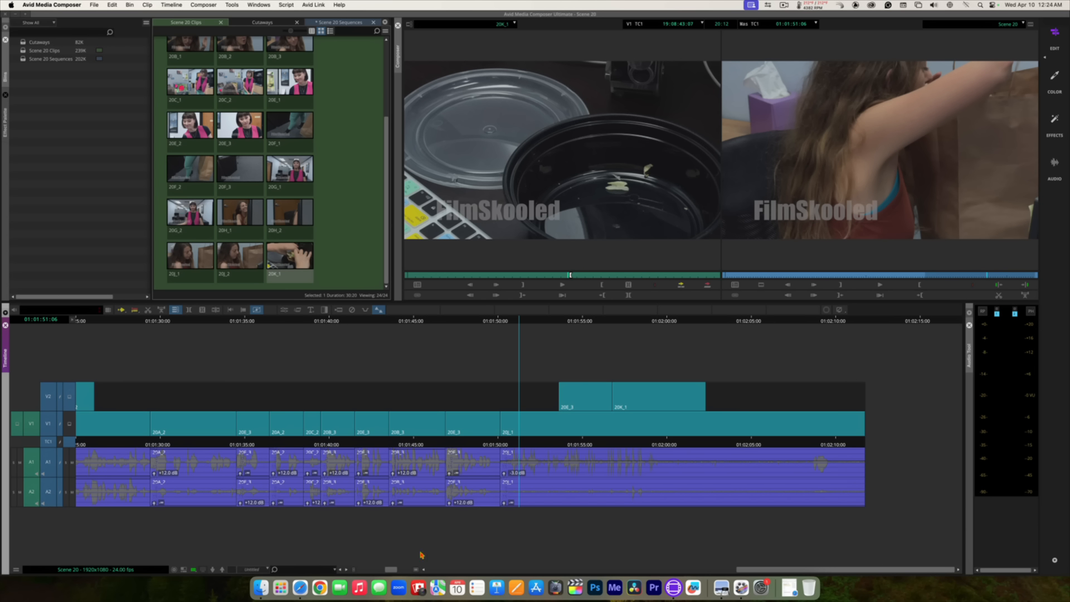
Step: Mark IN at 01:00:04:17, just before the first audio clip, and mark OUT at the end of the sequence
drag(391, 569, 321, 572)
click(320, 570)
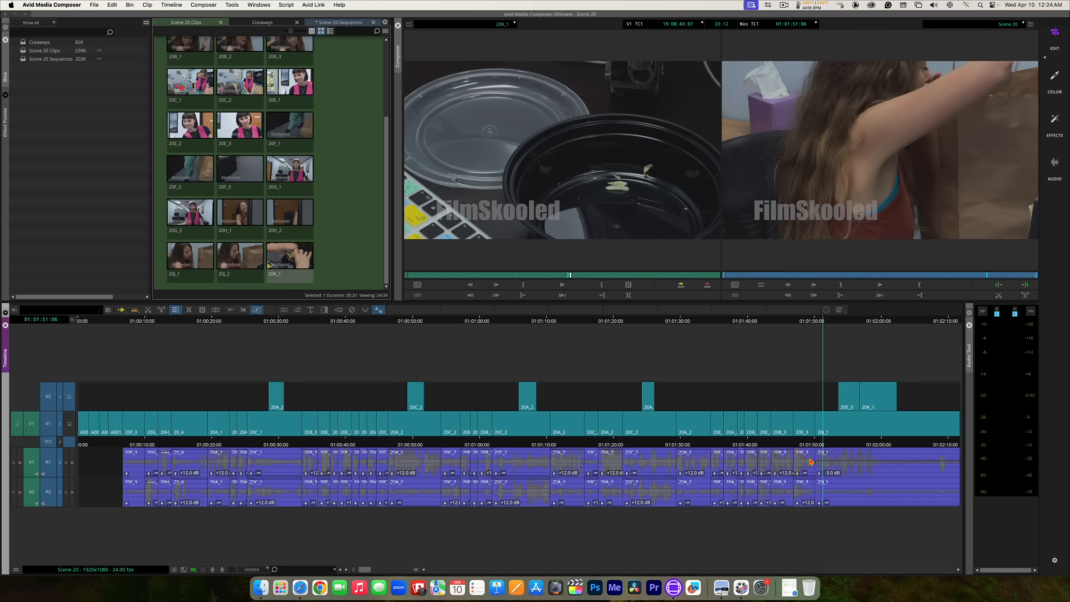
click(125, 442)
drag(123, 441, 109, 439)
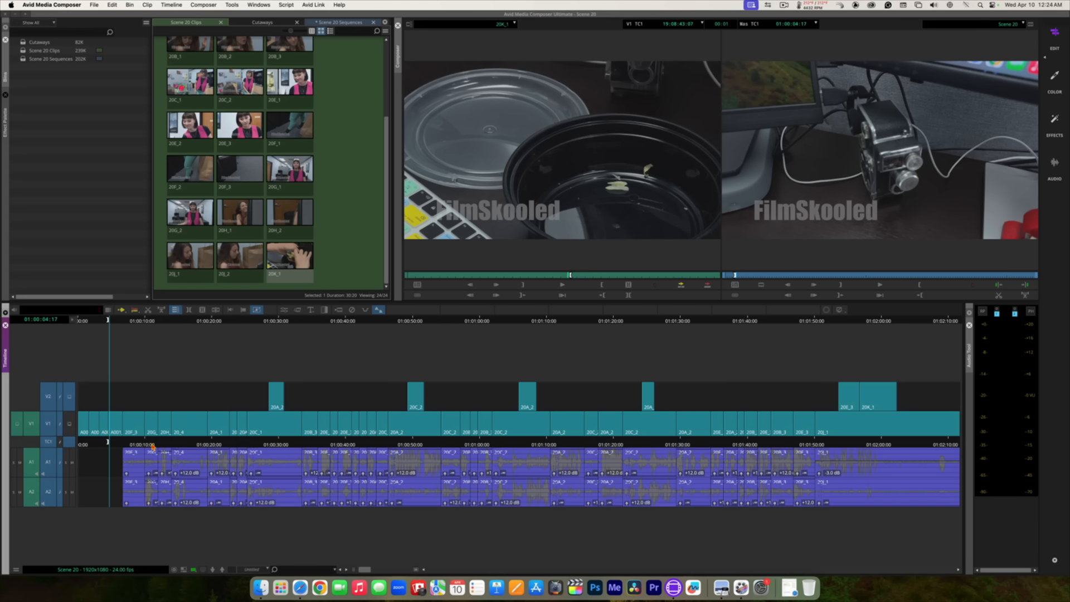
key(i)
click(958, 443)
click(969, 441)
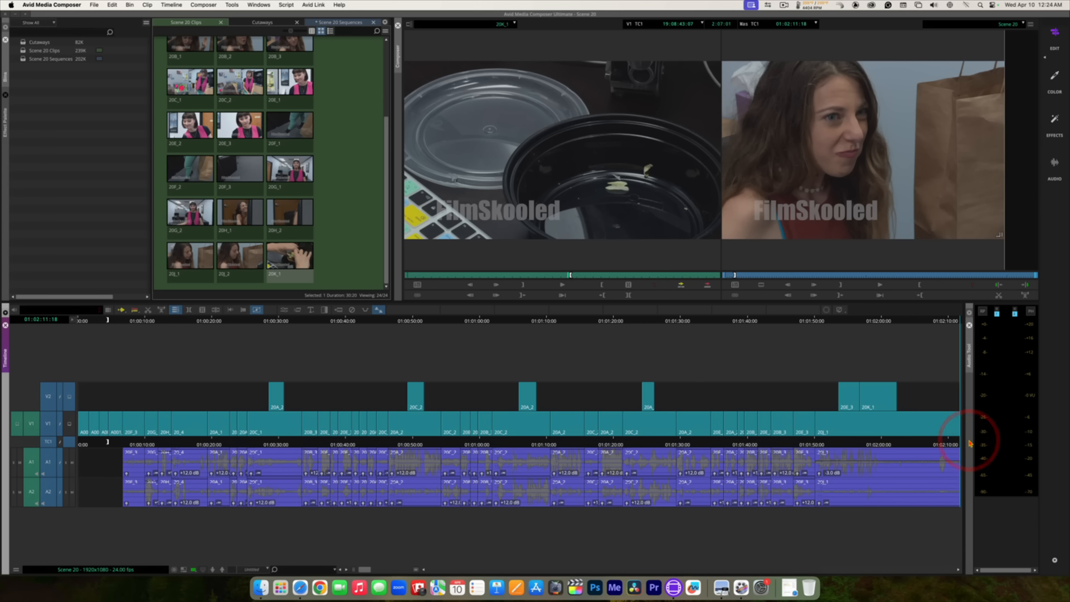
key(o)
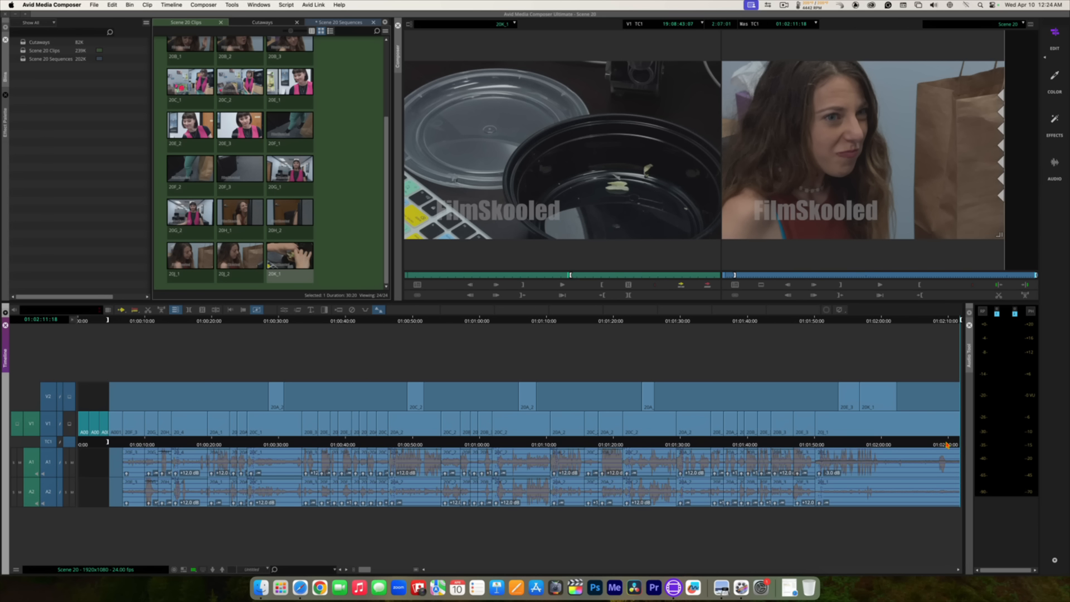
Step: Park the playhead at the cut between 20E_3 and 20J_1, and deselect video tracks V2 and V1
drag(847, 443, 815, 442)
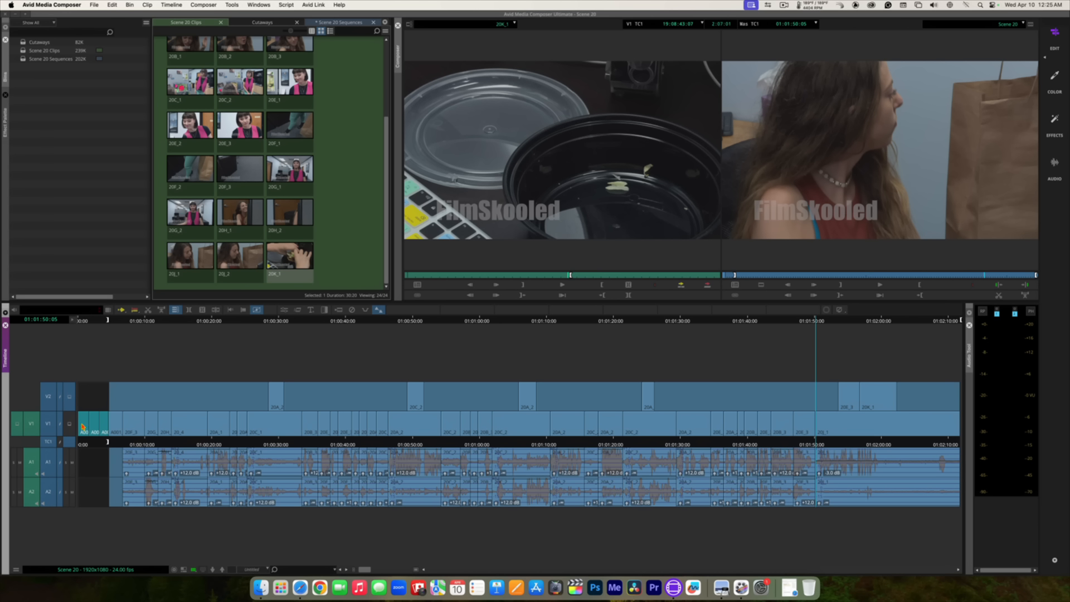
click(48, 396)
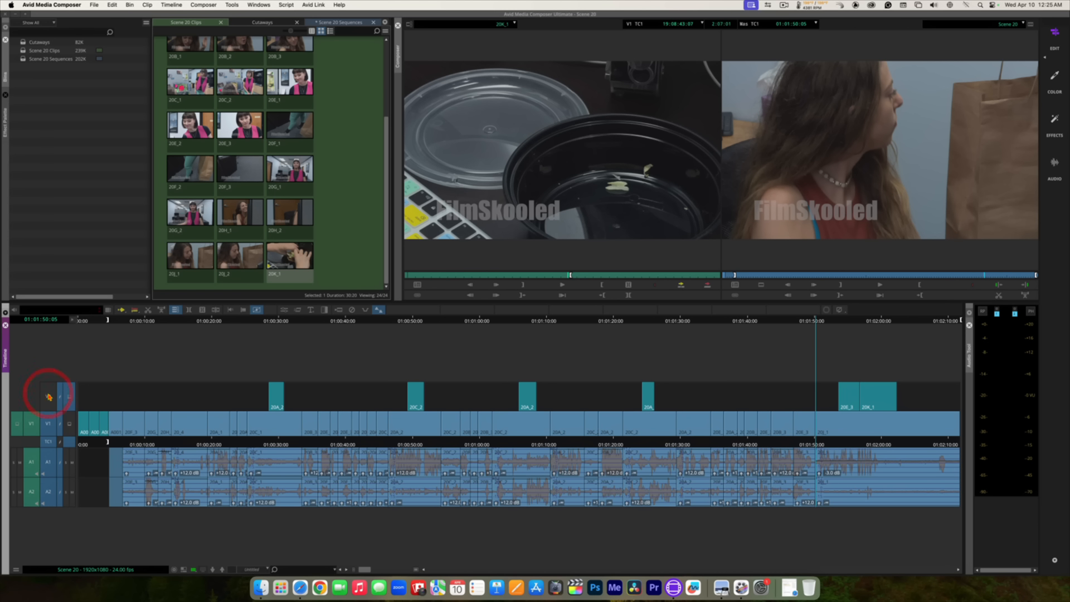
click(50, 428)
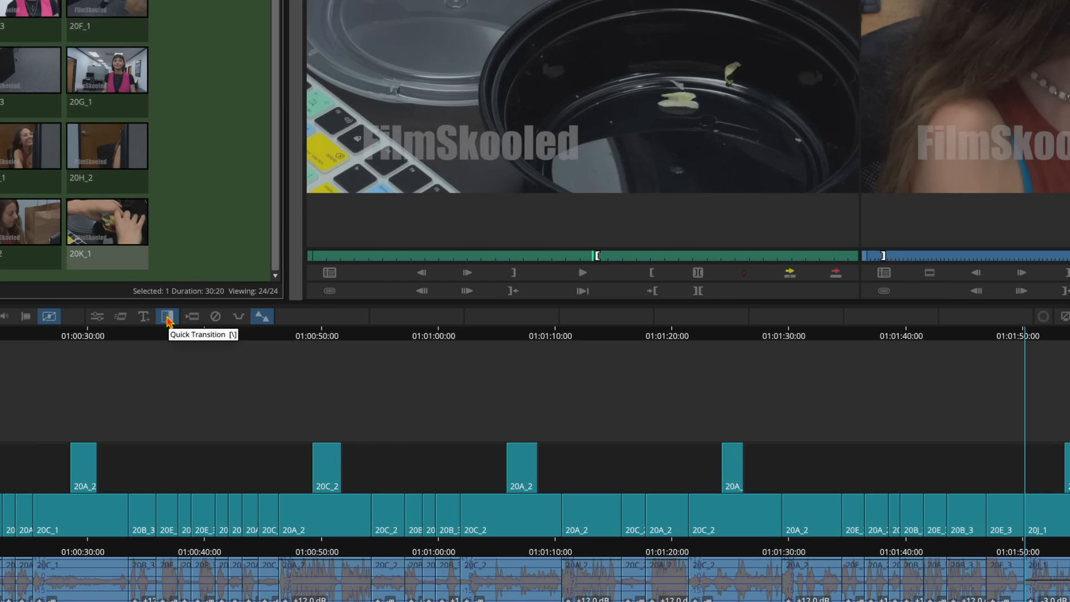
Step: Add 2-frame dissolves centered on the cut to all A1 and A2 transitions between the IN and OUT marks
click(167, 317)
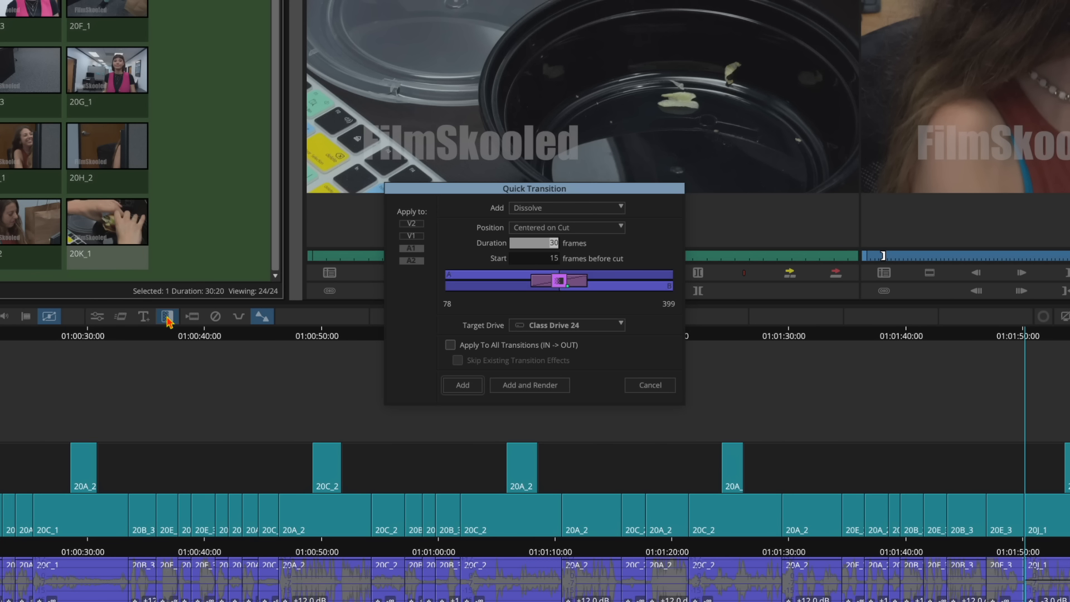
drag(529, 191, 523, 190)
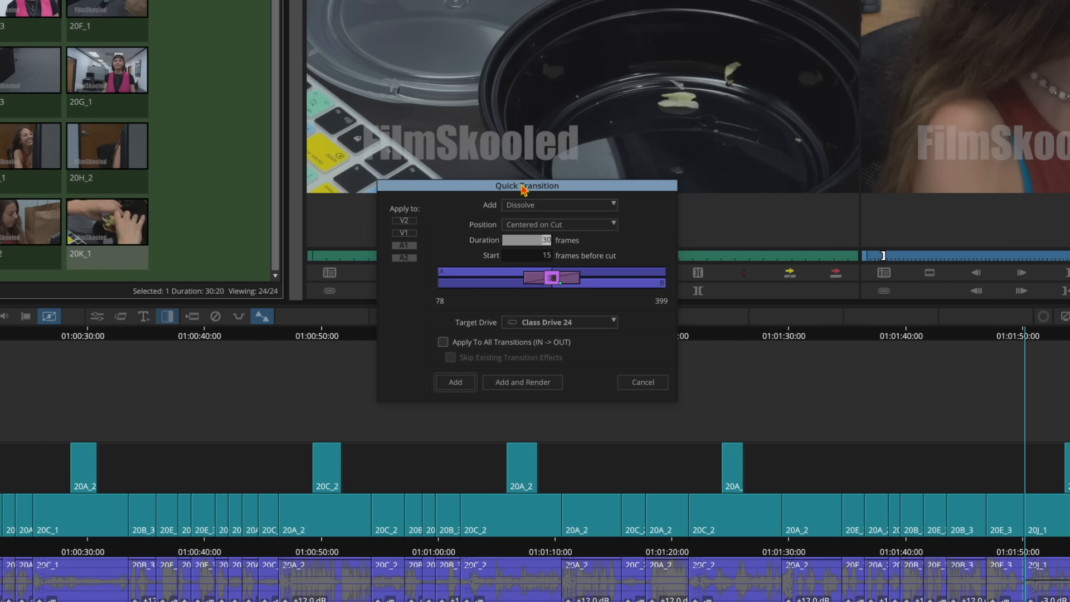
click(521, 186)
click(574, 240)
text(2)
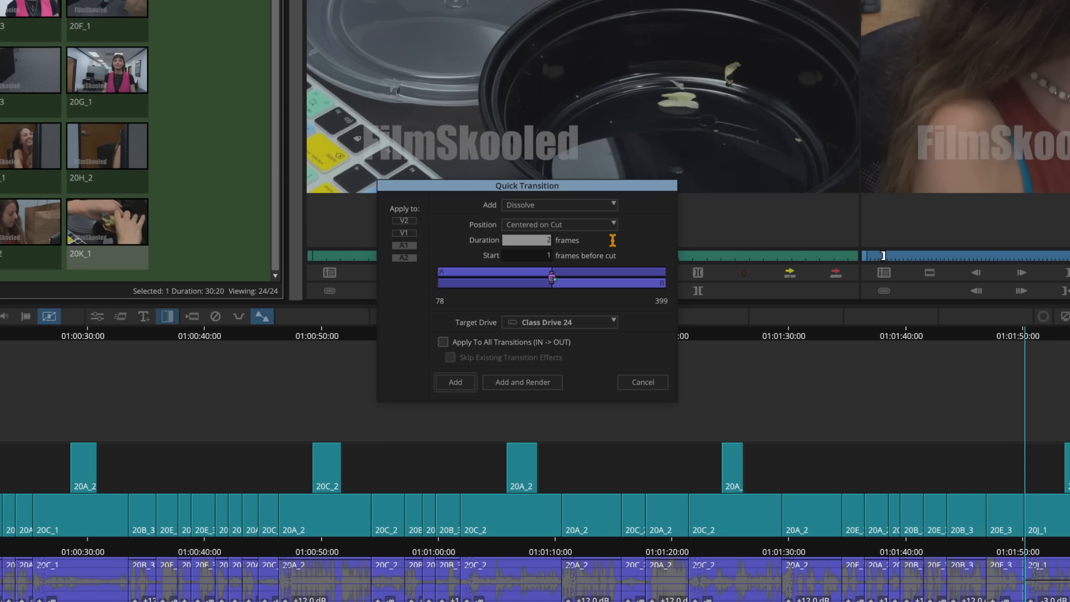
click(443, 341)
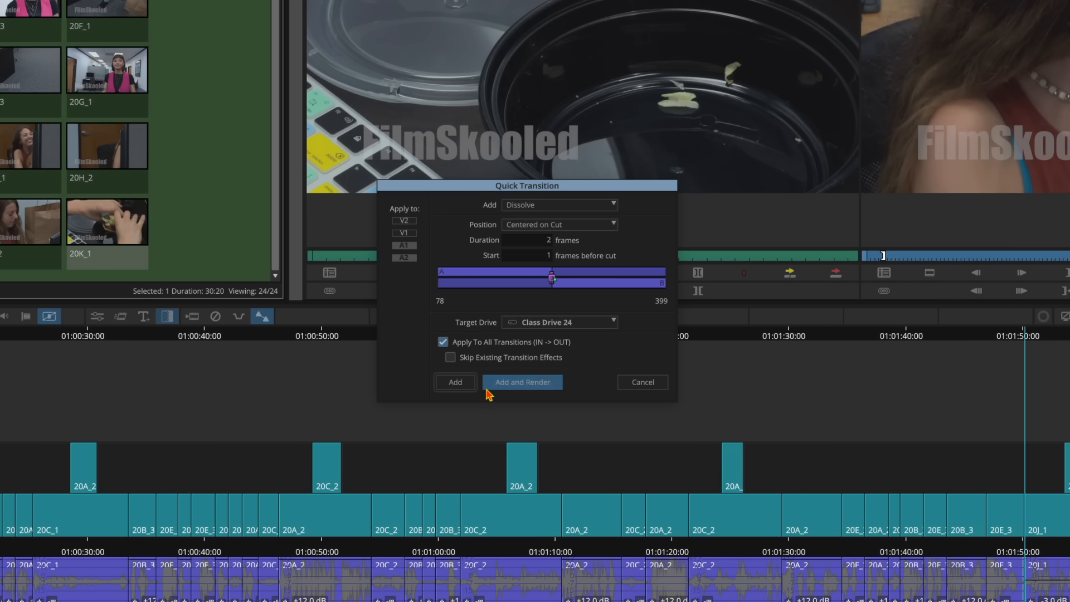
click(453, 383)
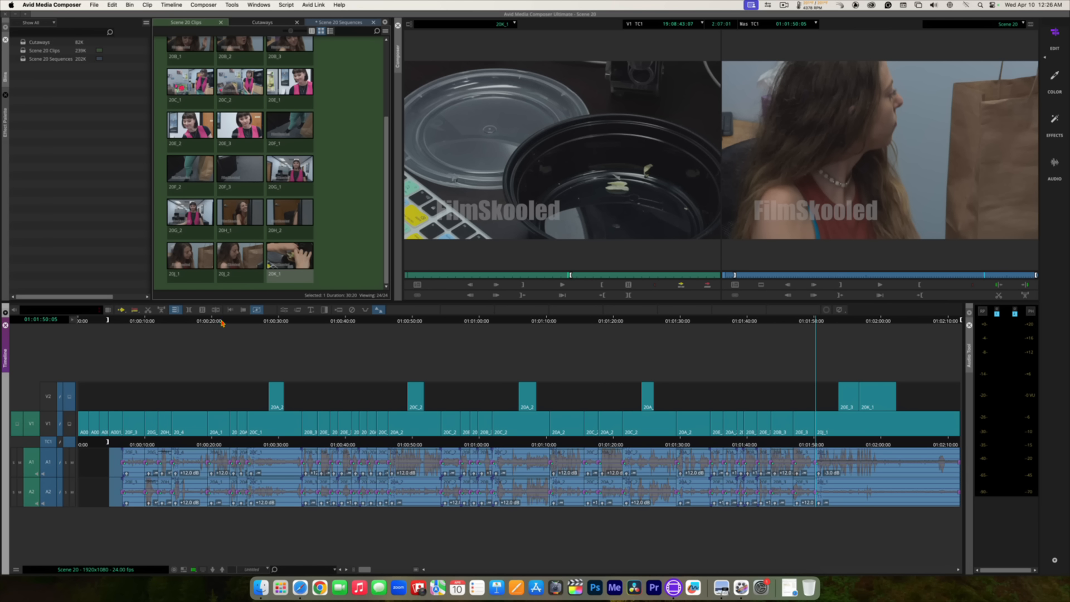
Step: Clear the IN and OUT marks, and play the whole sequence with V1 and V2 selected, parking back at its first frame
click(202, 309)
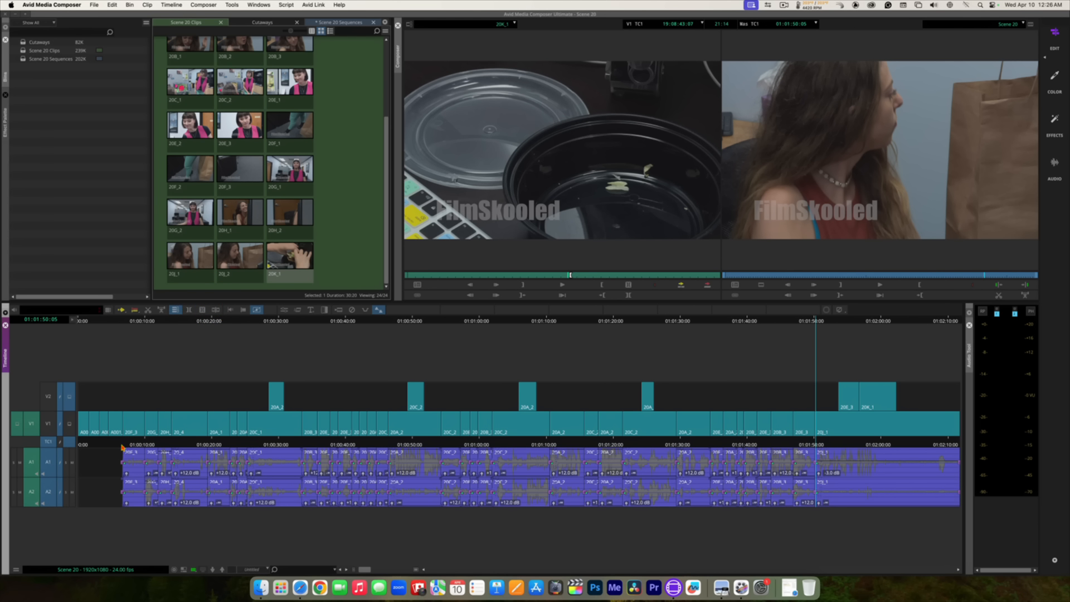
key(Home)
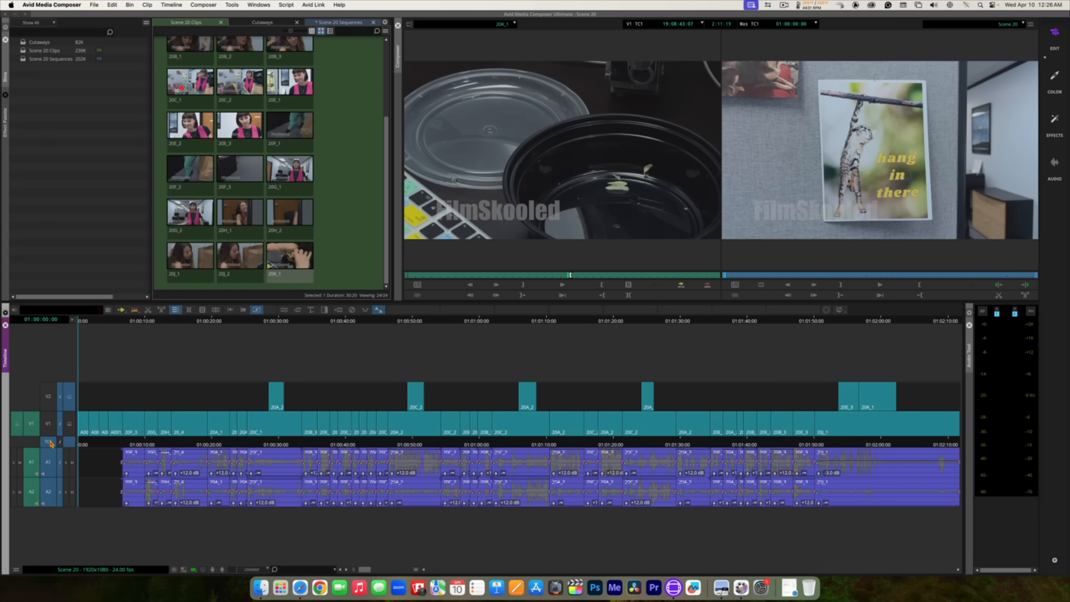
click(50, 442)
key(space)
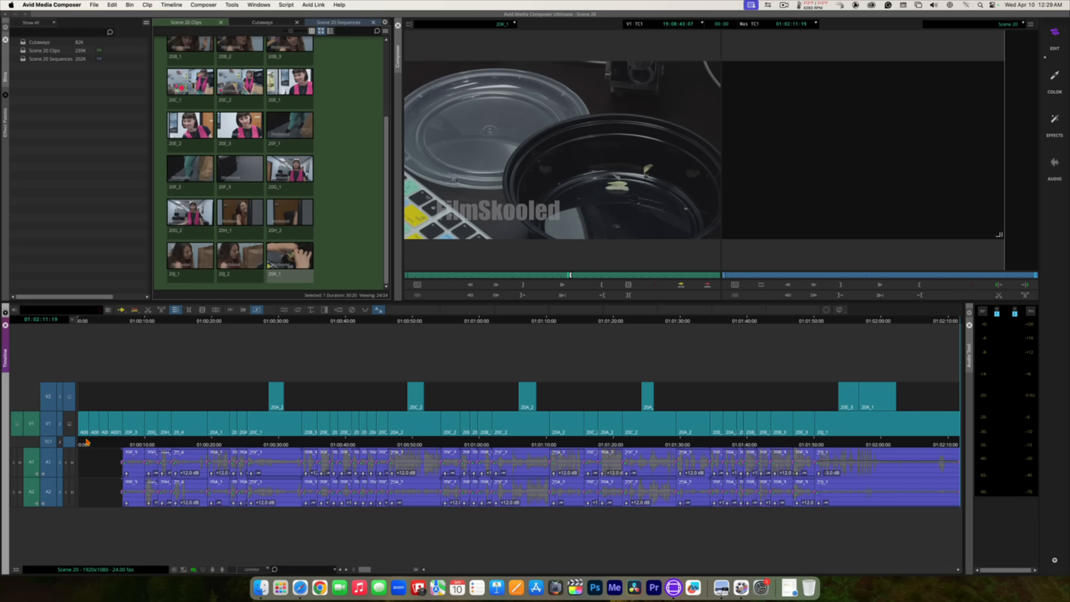
drag(86, 446, 66, 448)
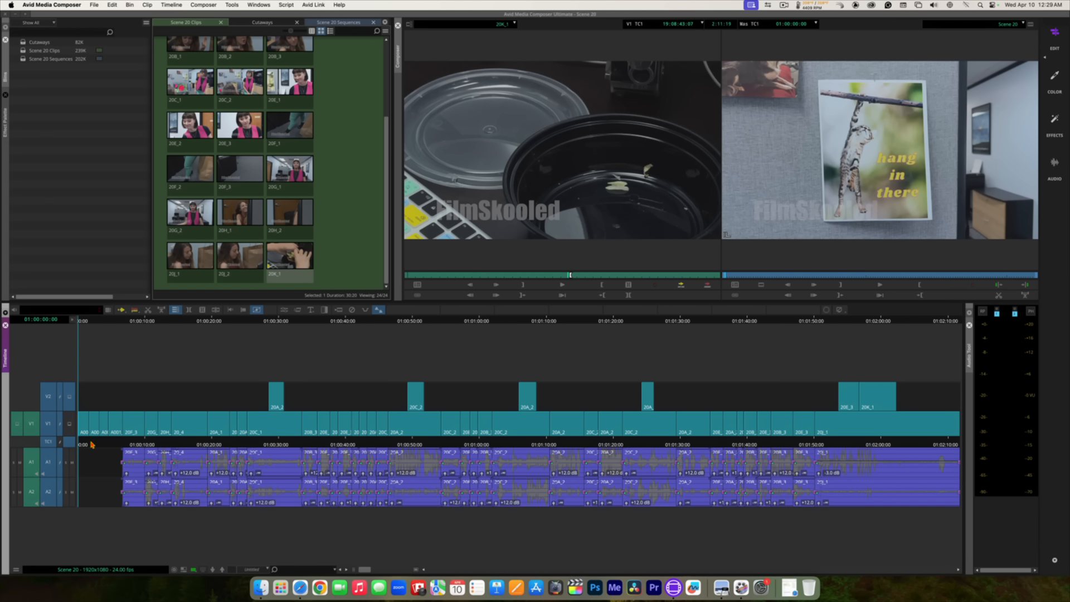
click(96, 5)
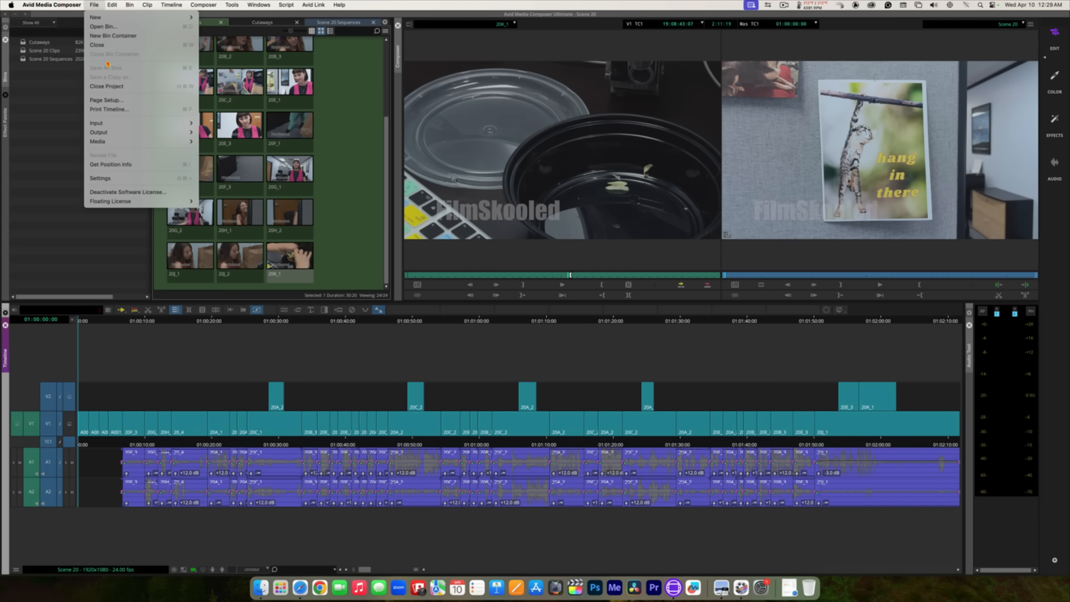
mouse_move(125, 135)
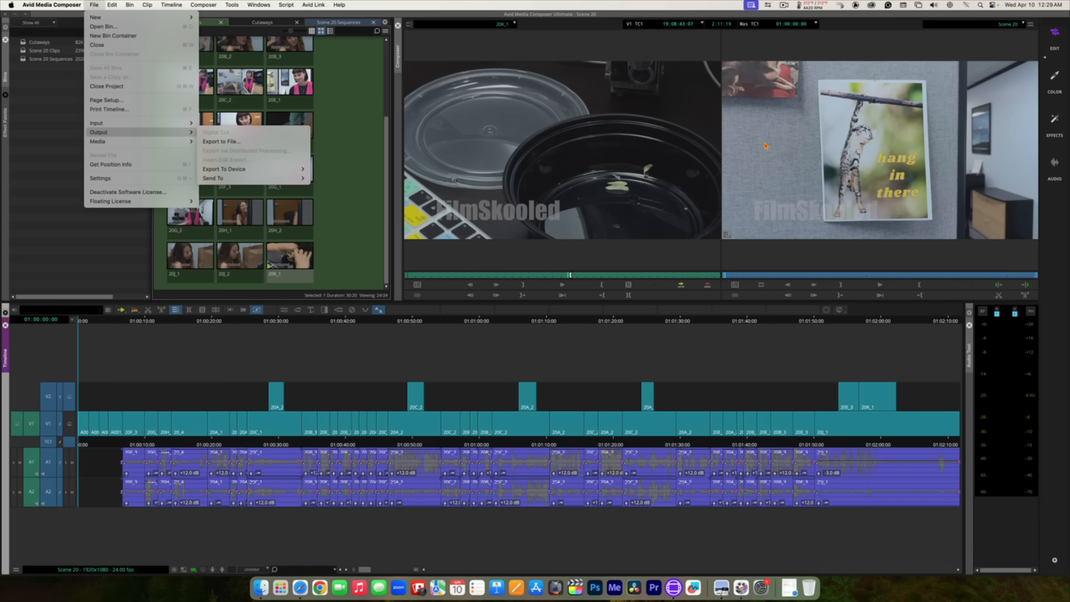
click(765, 146)
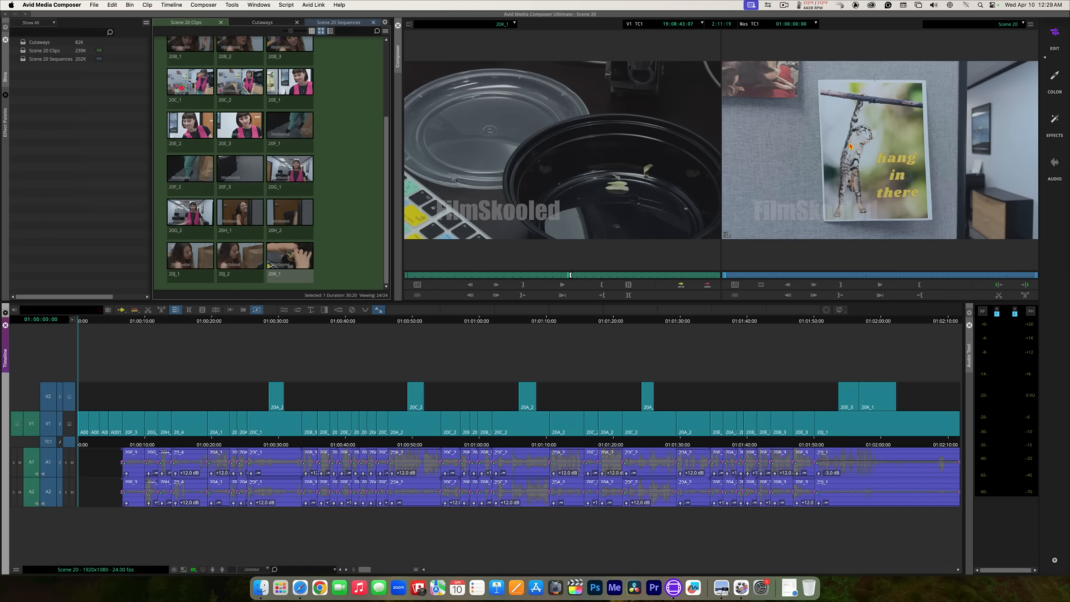
Step: Start exporting the sequence as "Scene 20 - Dialogue Scene" into a new folder named Exports on the MEDIA_002 drive
right_click(850, 146)
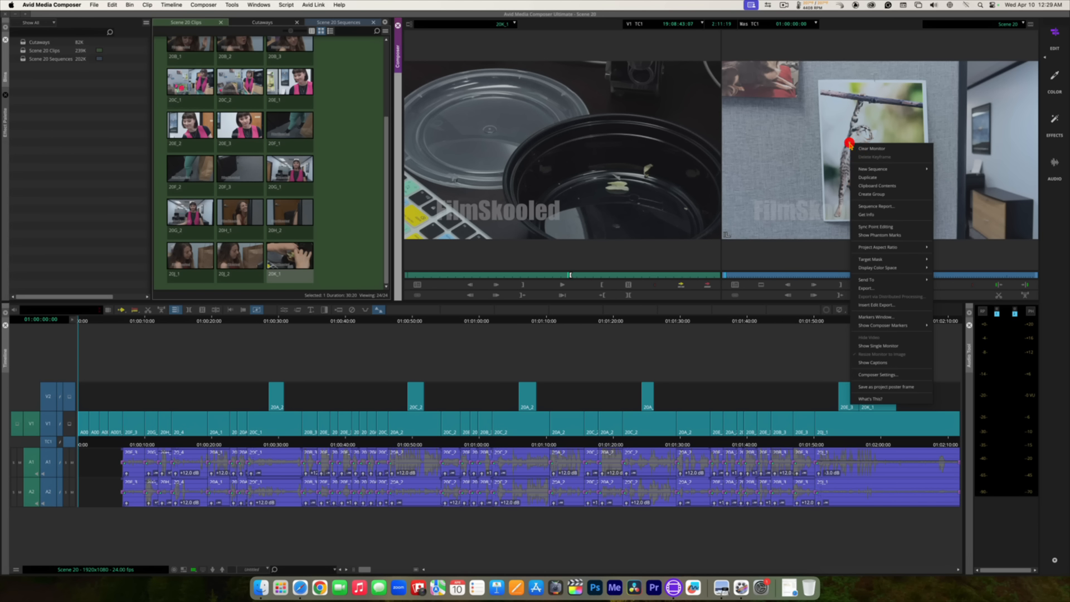
click(892, 288)
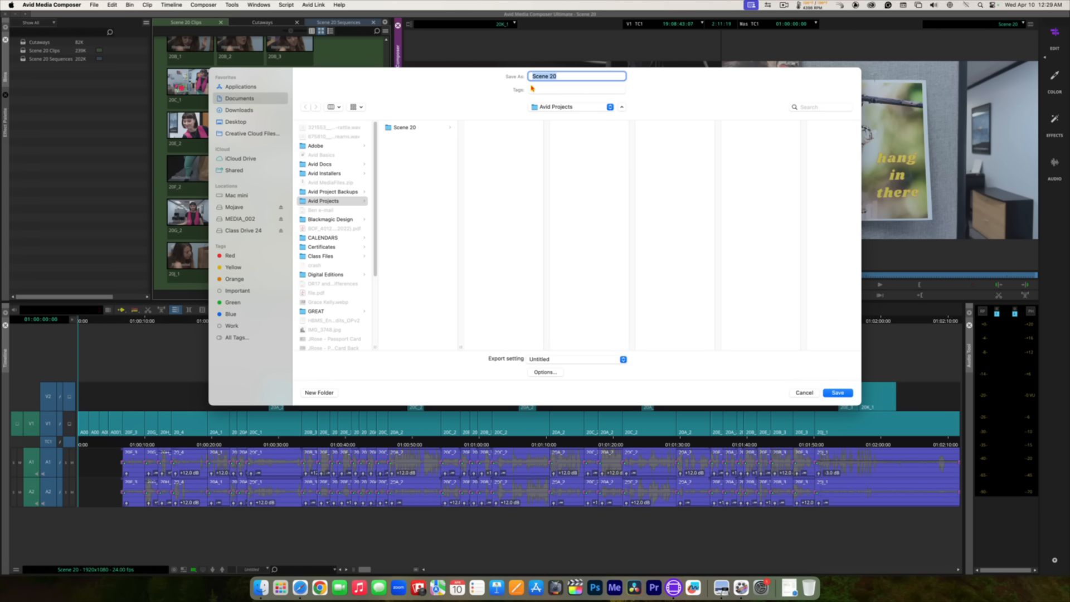
click(562, 76)
click(239, 220)
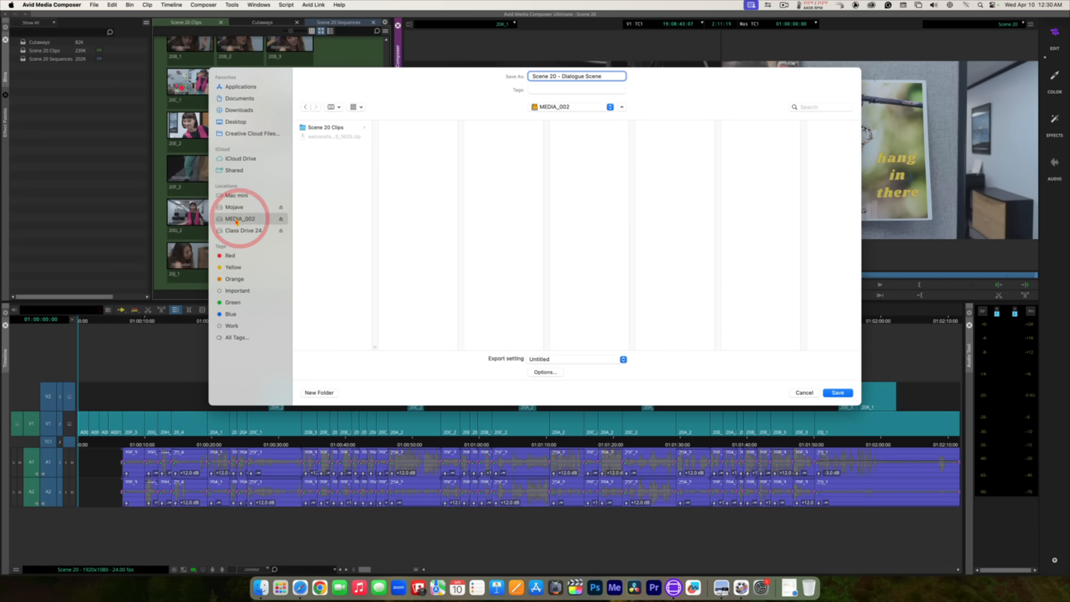
click(326, 393)
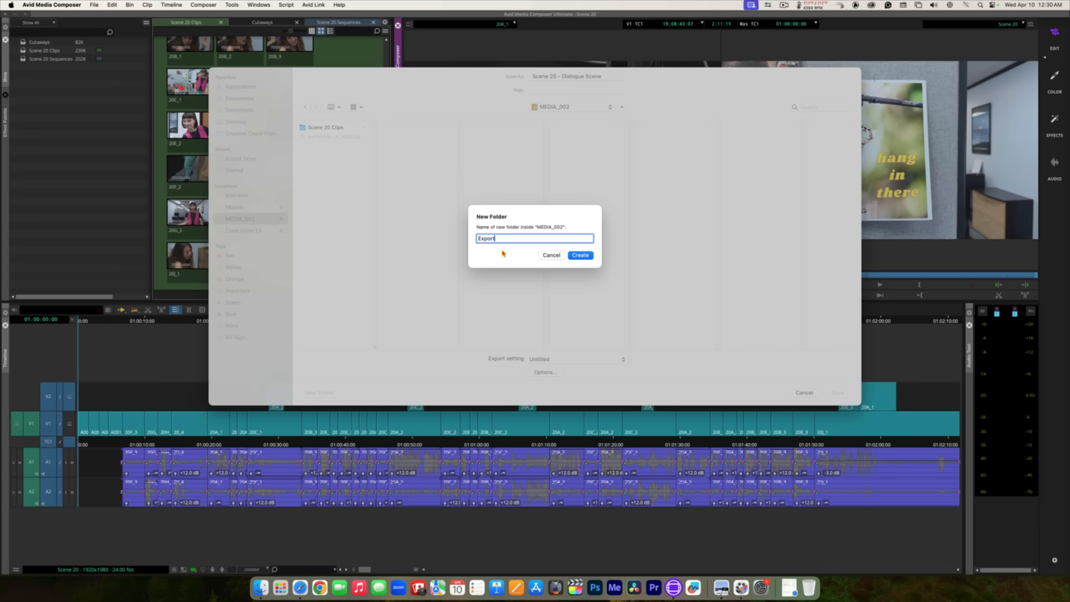
click(579, 255)
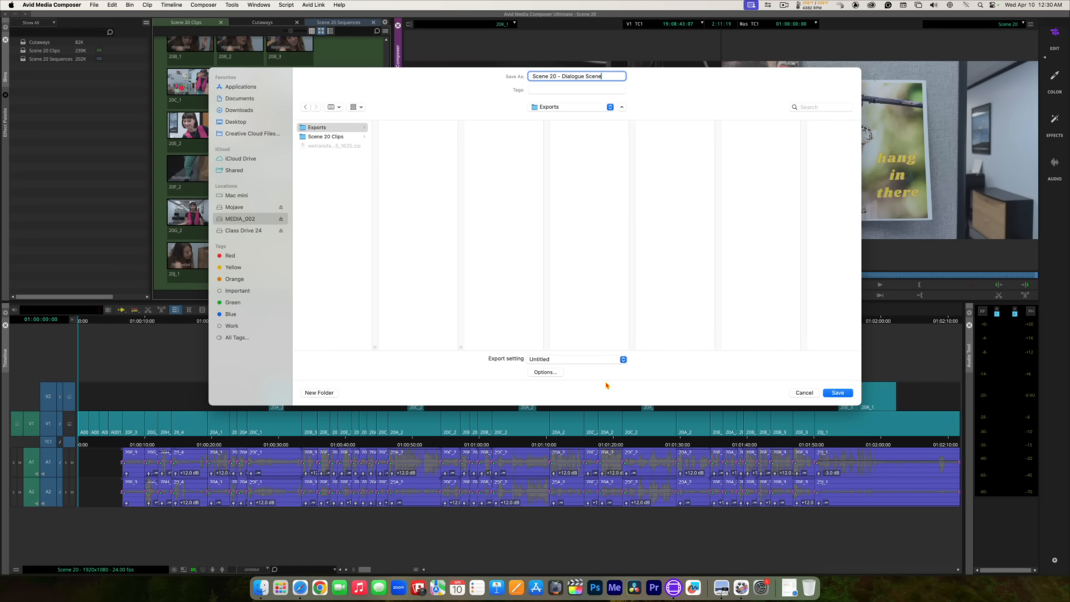
Step: Open the options of the Untitled export setting and look through the available export formats
click(544, 372)
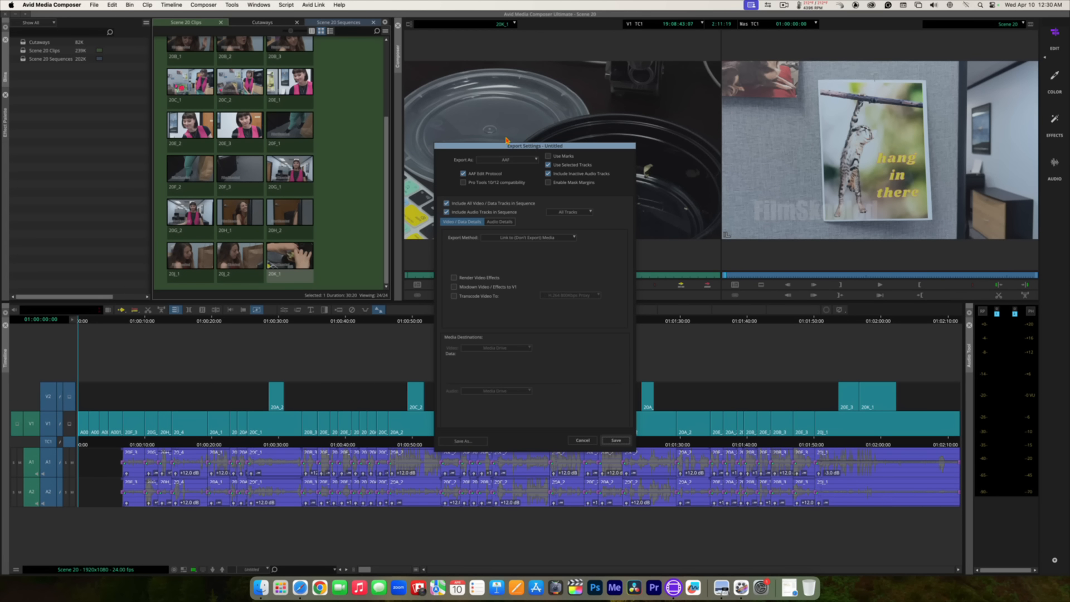
drag(521, 147, 515, 143)
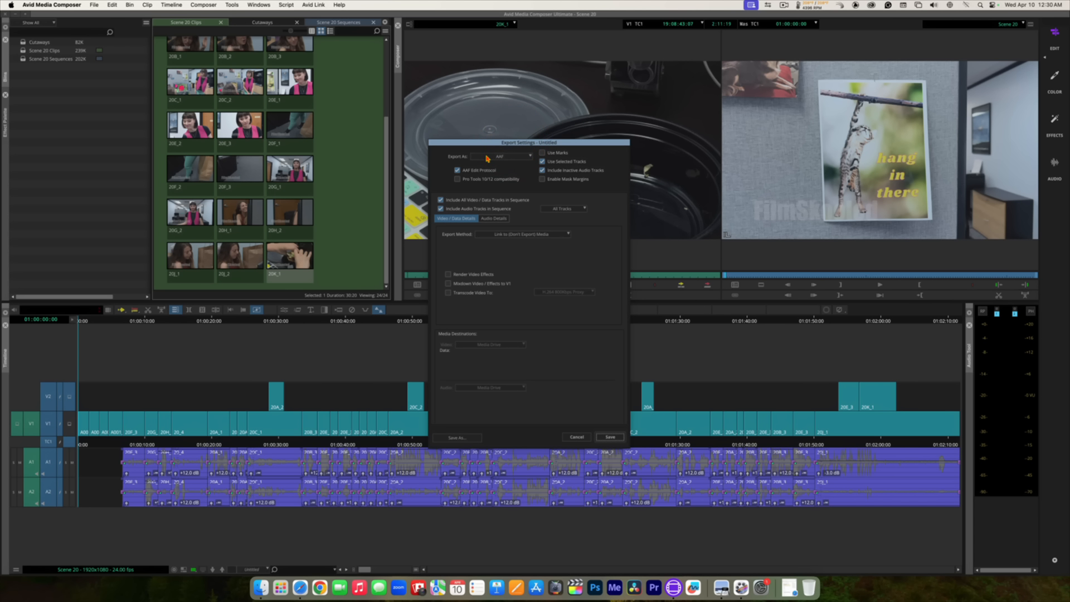
click(496, 157)
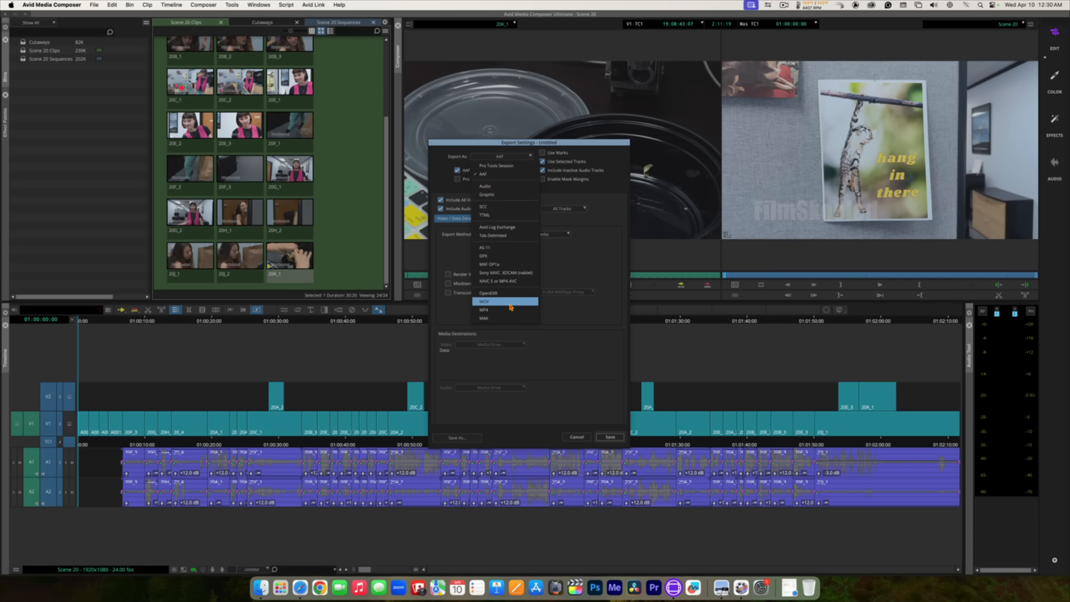
click(456, 156)
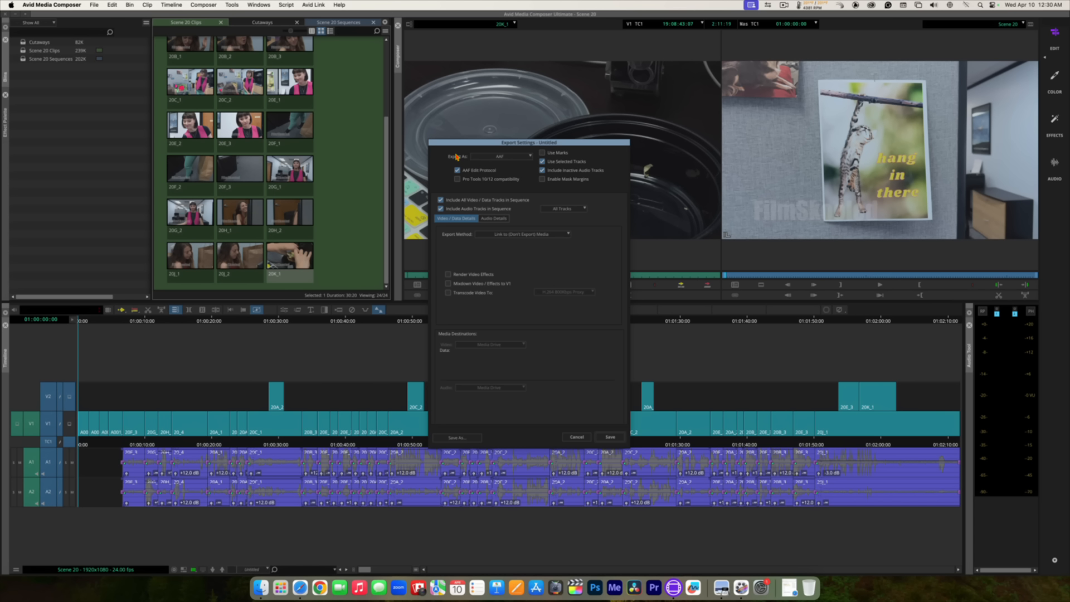
Step: Switch to Safari and place the YouTube recommended upload encoding settings page beside the export settings
click(300, 587)
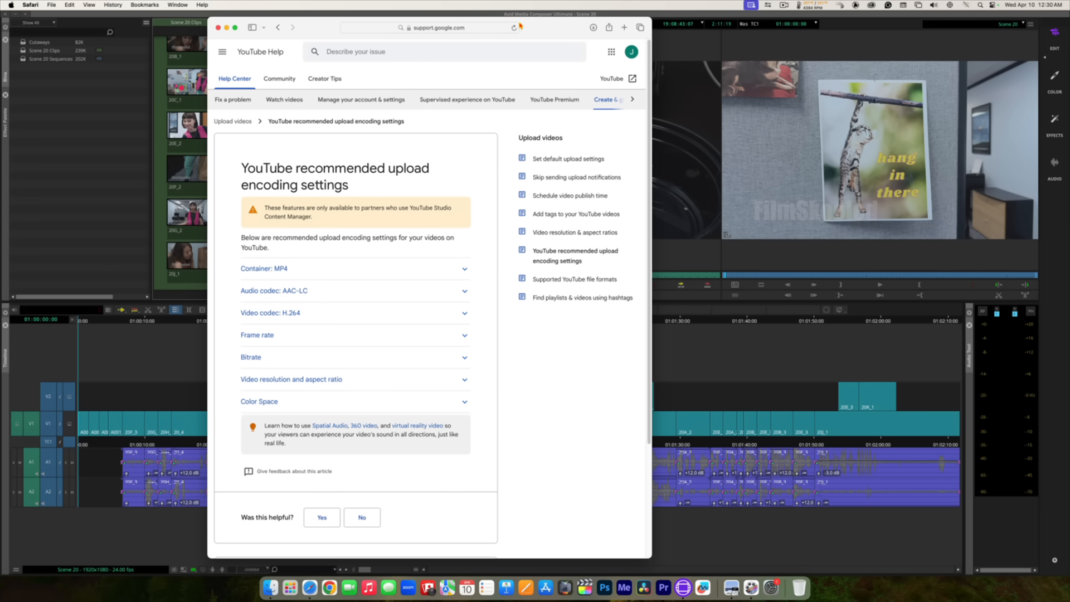
drag(540, 27, 973, 23)
drag(602, 142, 519, 141)
drag(749, 25, 677, 22)
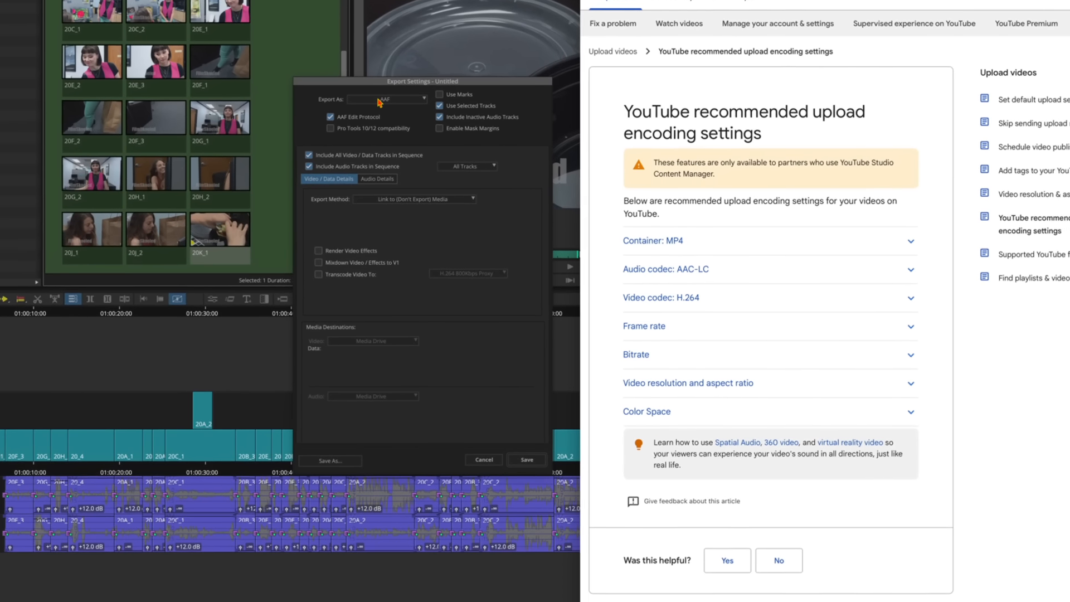
Step: Set the export format to MP4, and move and enlarge the UME File Export dialog to show all its settings
click(390, 120)
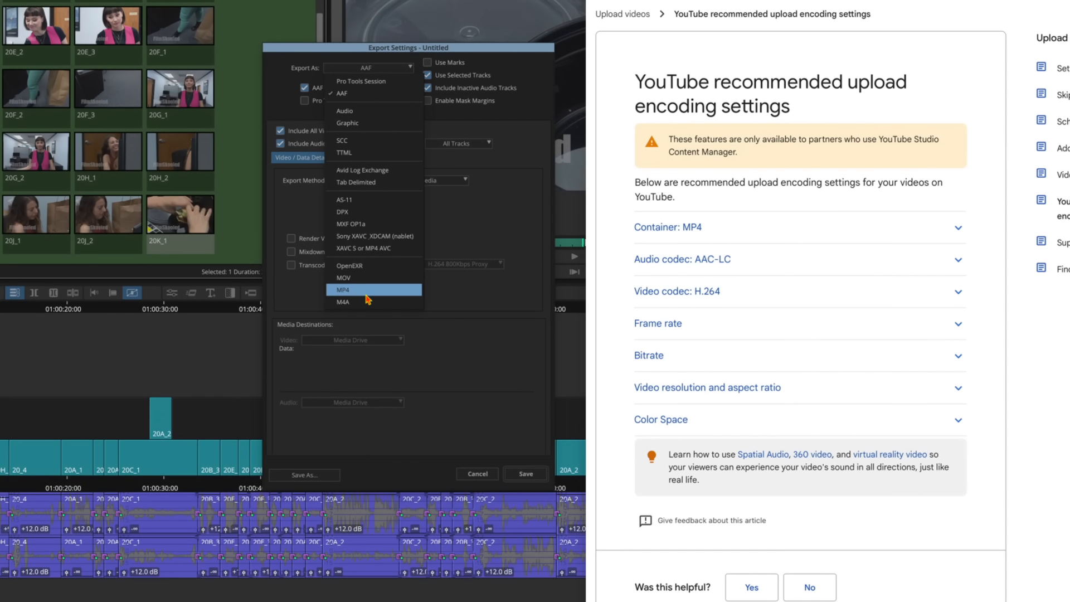
click(356, 292)
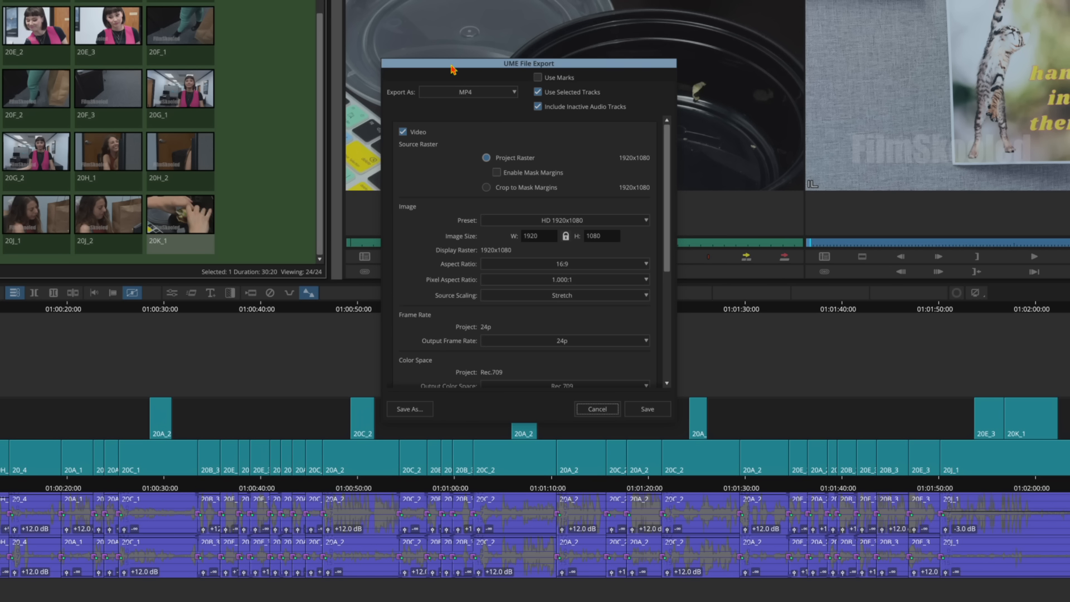
drag(450, 69, 323, 26)
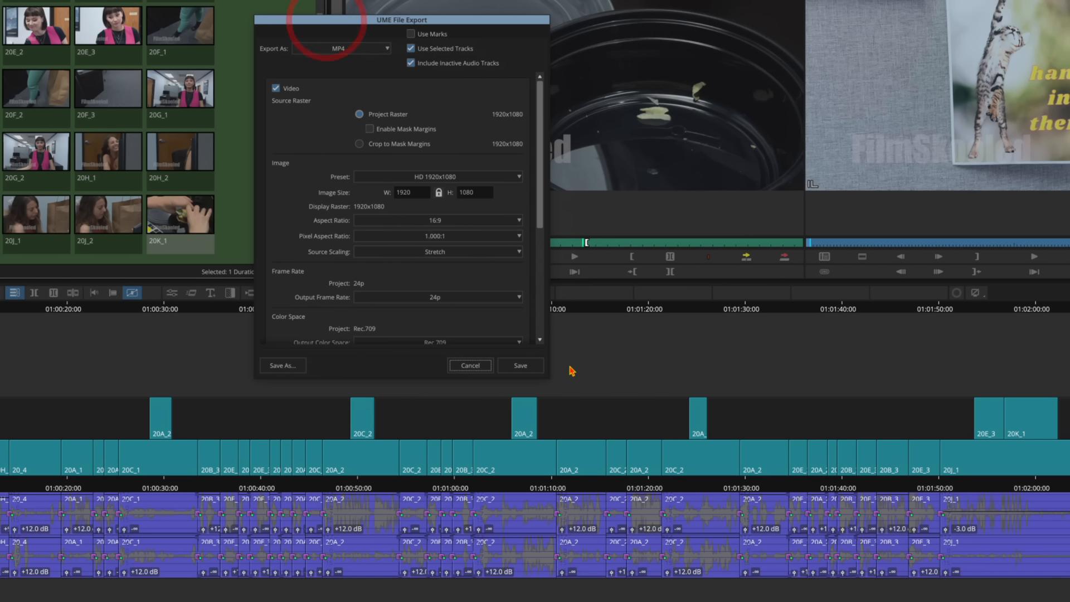
drag(548, 375, 581, 571)
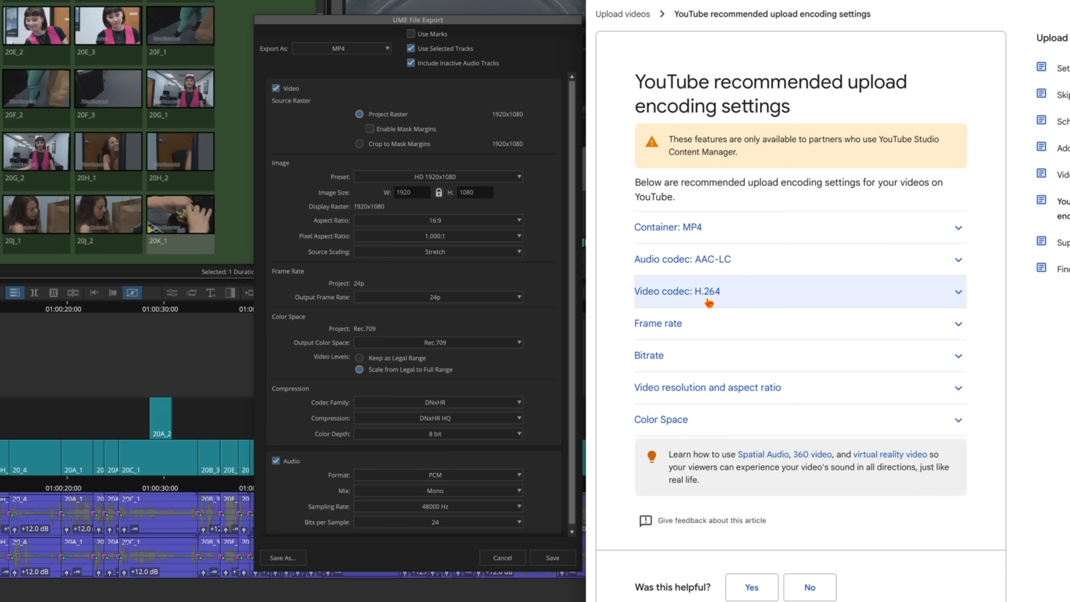
Step: Expand the Frame rate section of the YouTube recommendations and check the listed common frame rates for 24
click(724, 326)
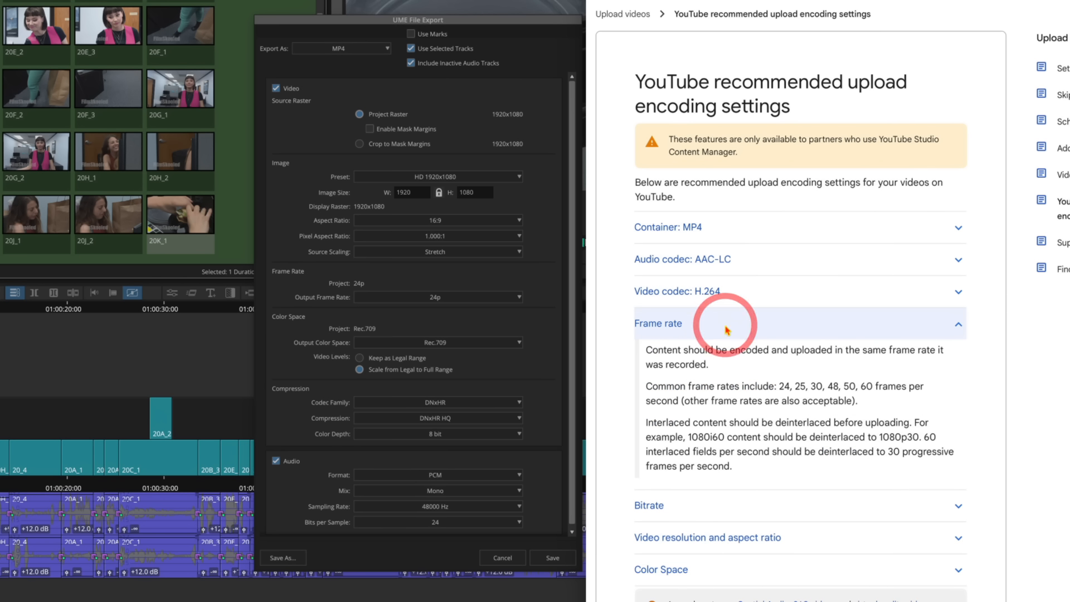
double_click(783, 386)
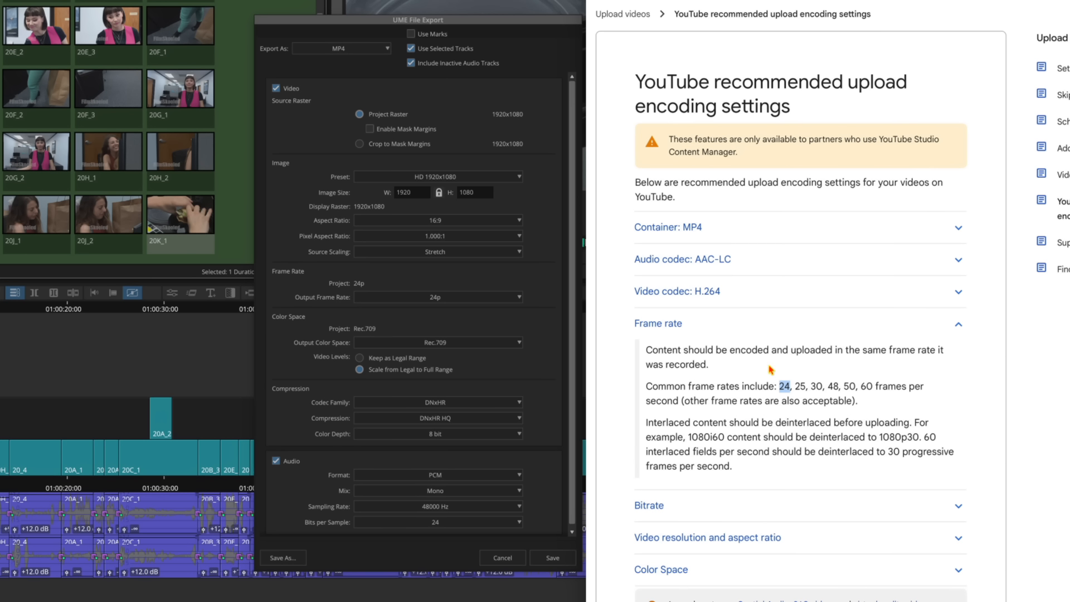
Step: Set the export's video levels to Keep as Legal Range and its codec family to H.264
click(505, 26)
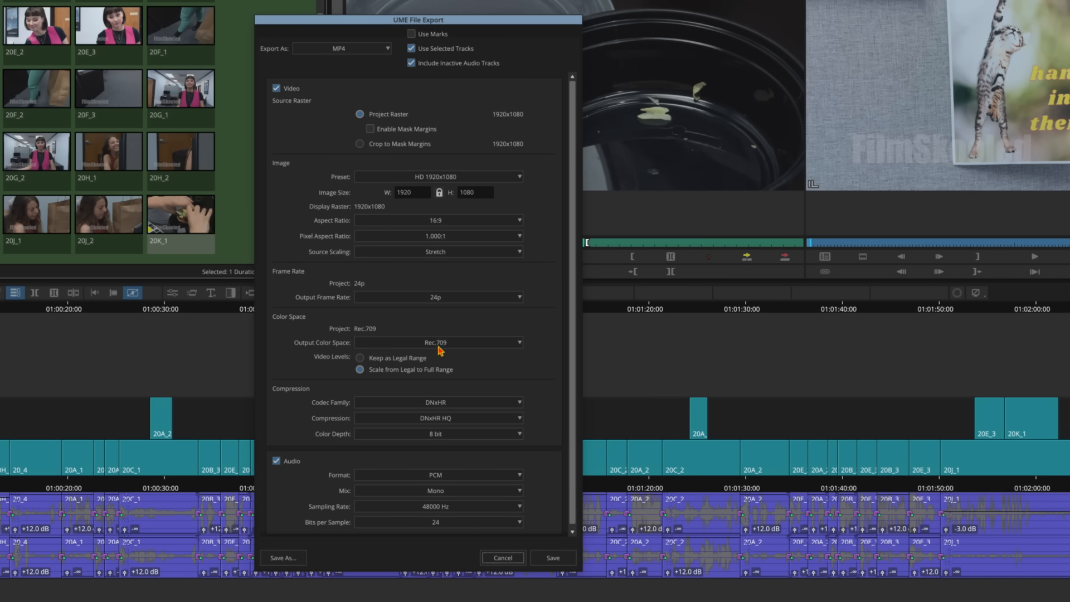
click(360, 358)
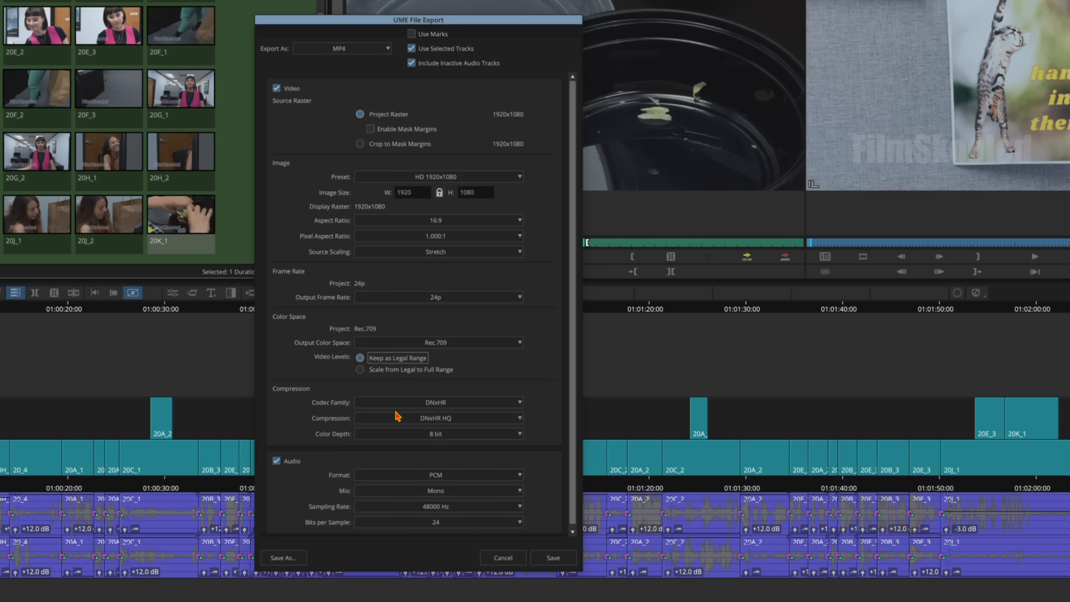
click(521, 601)
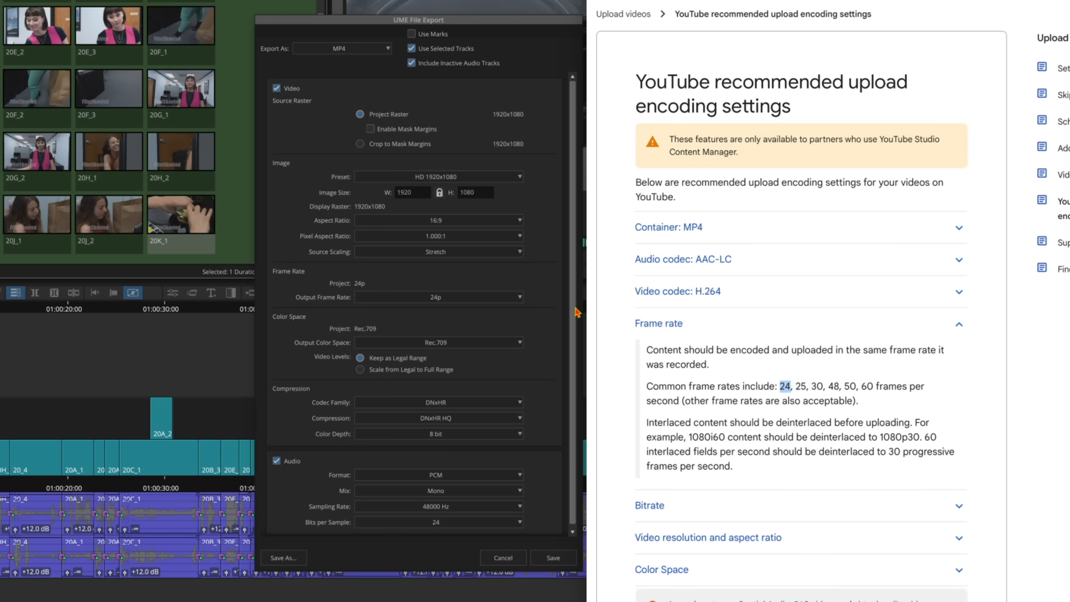
click(531, 65)
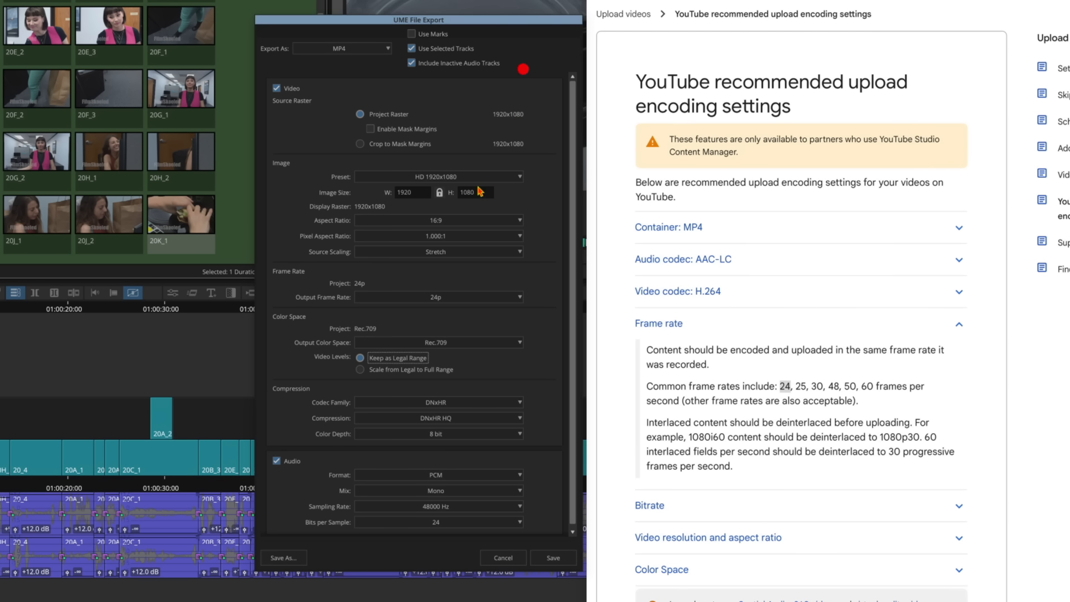
click(388, 403)
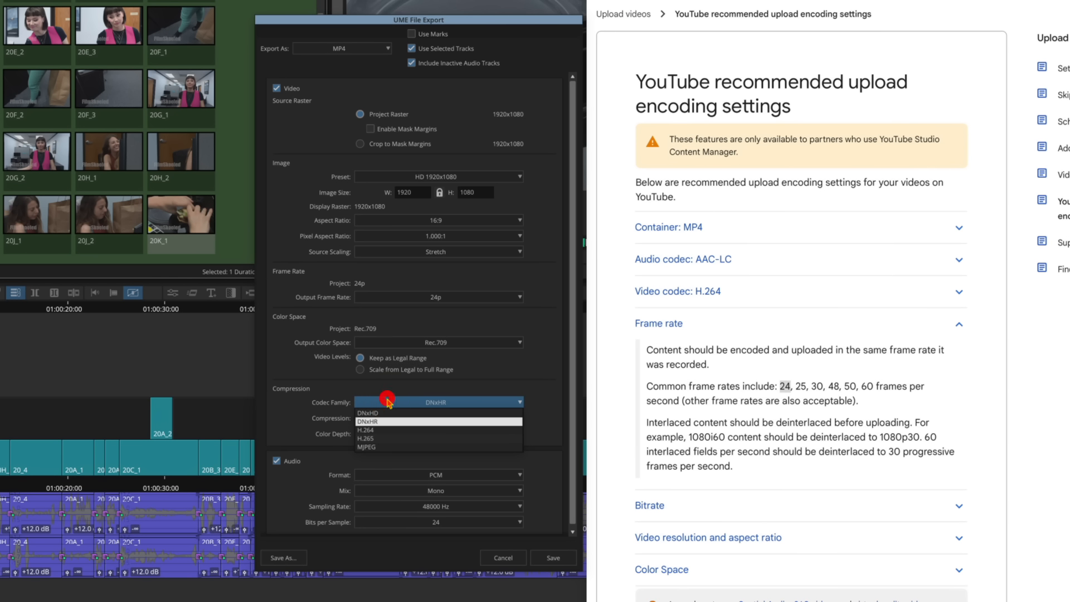
click(388, 431)
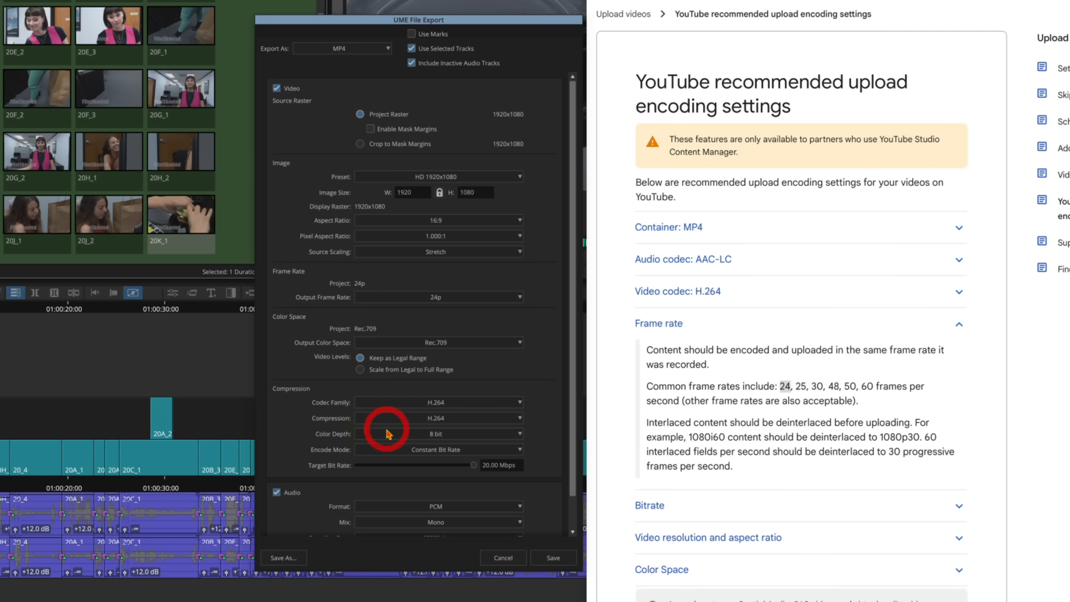
Step: Look up YouTube's recommended 1080p SDR bitrate for standard frame rates and set the export's target bit rate to about 8 Mbps
click(422, 434)
click(352, 436)
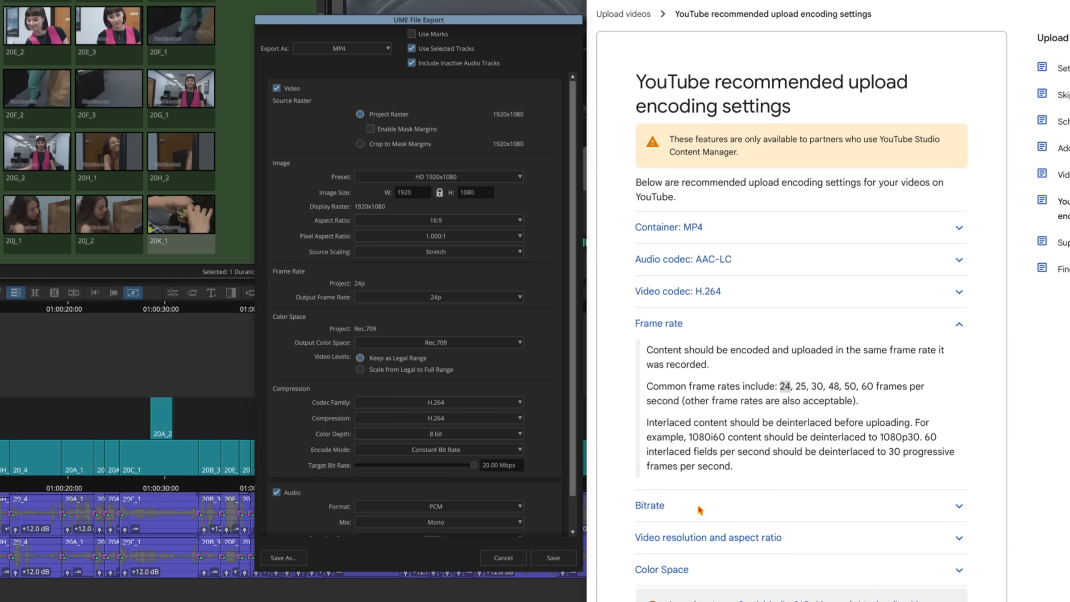
click(958, 507)
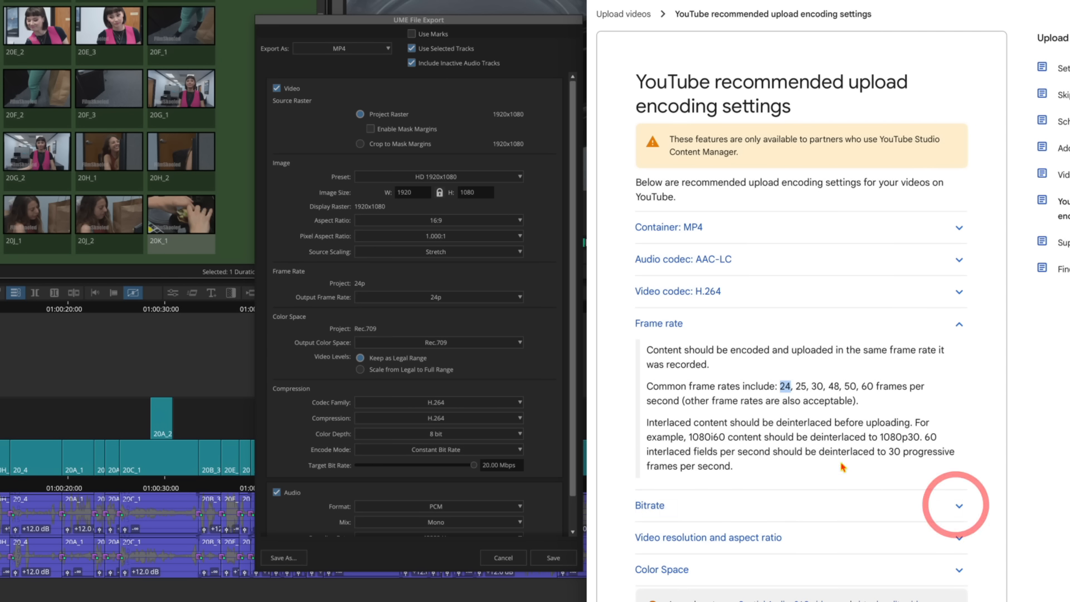
click(958, 507)
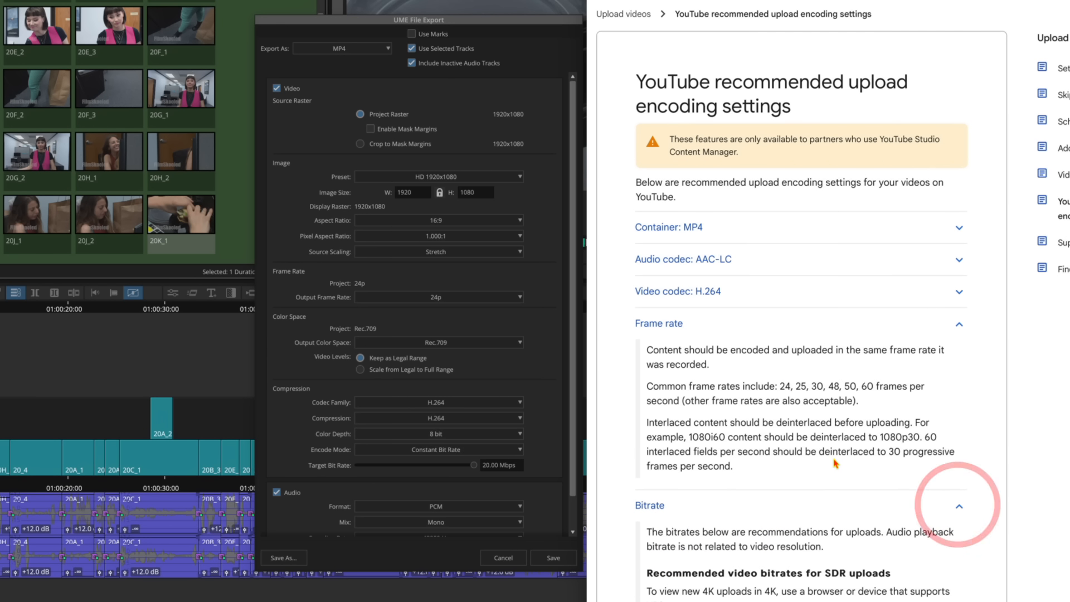
scroll(800, 399, down, 7)
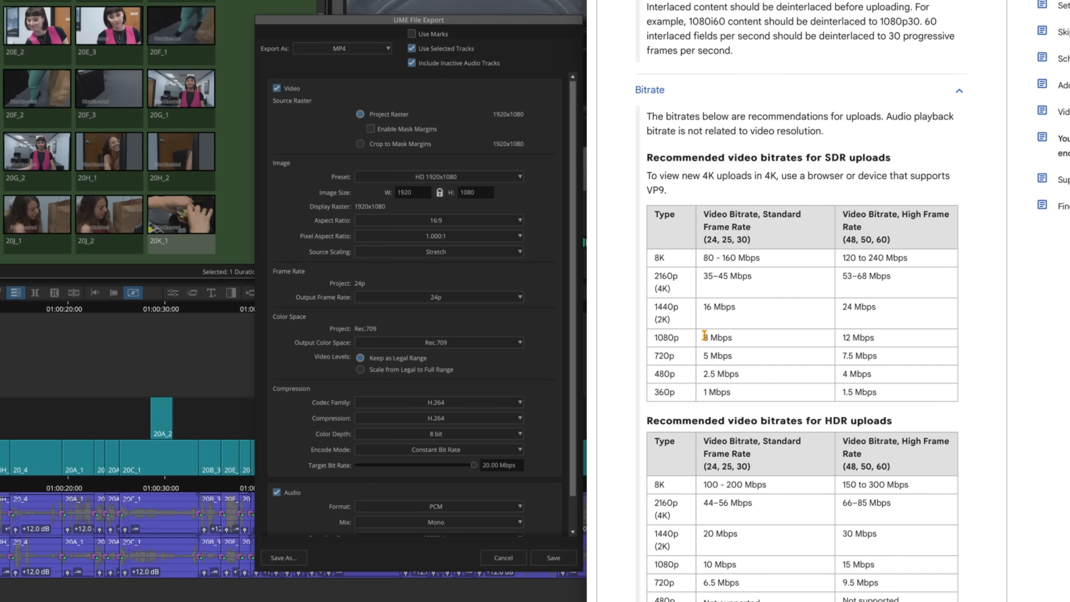
drag(706, 336, 724, 337)
click(472, 467)
drag(472, 466, 406, 466)
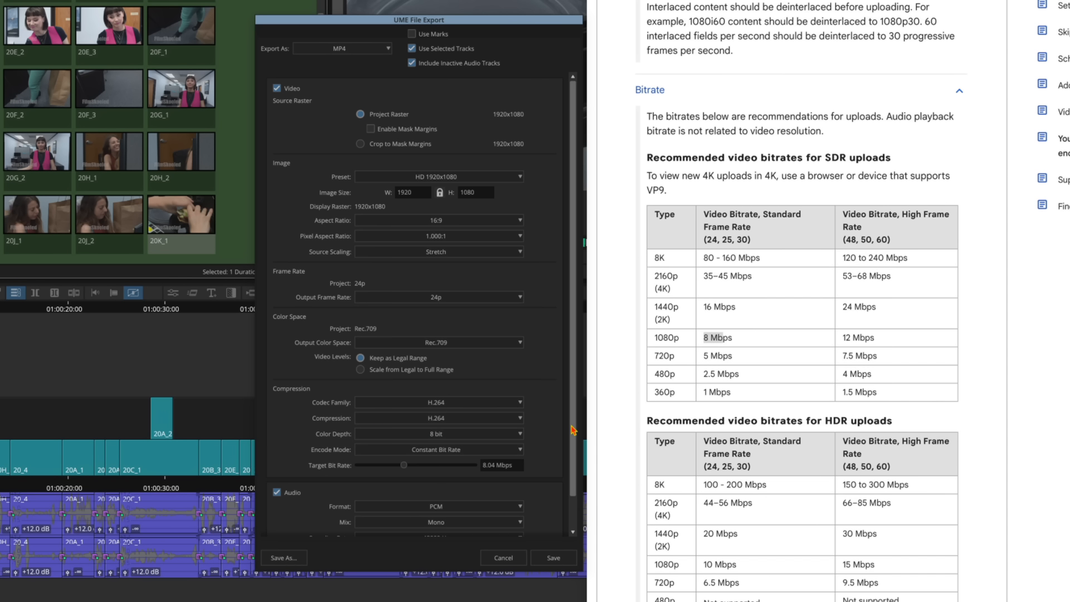
Step: Set the export's audio format to AAC and expand YouTube's audio codec recommendations to compare channels and sample rate
scroll(572, 430, down, 1)
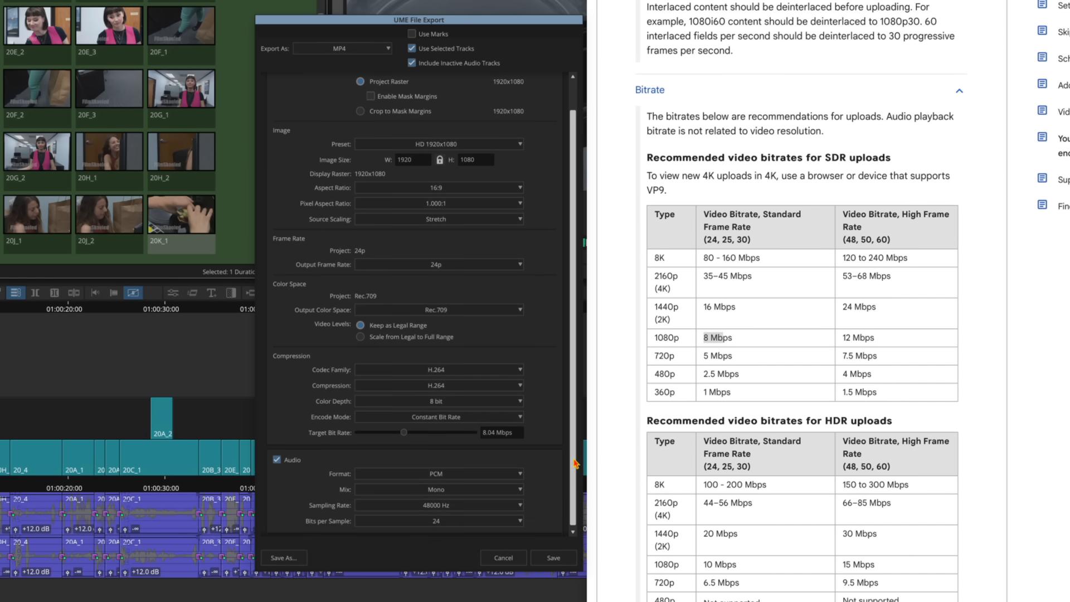
click(428, 470)
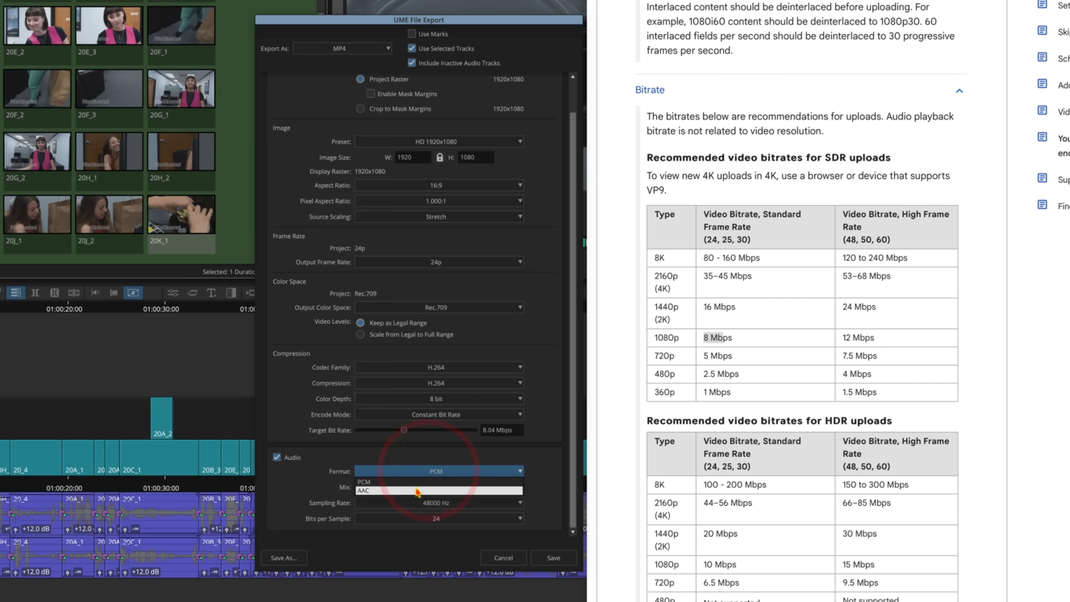
click(427, 468)
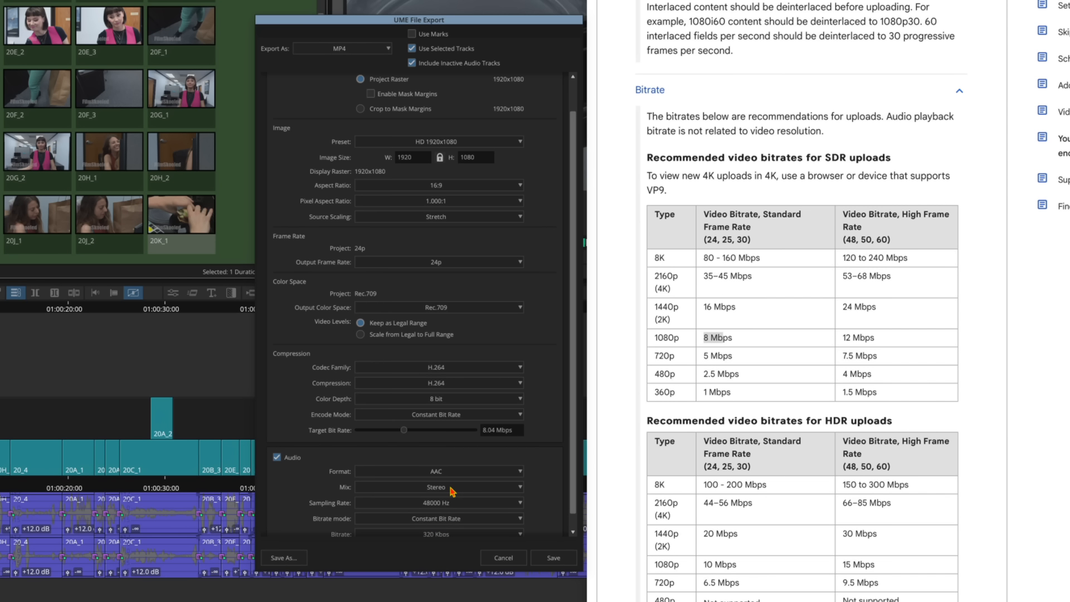
scroll(760, 293, up, 8)
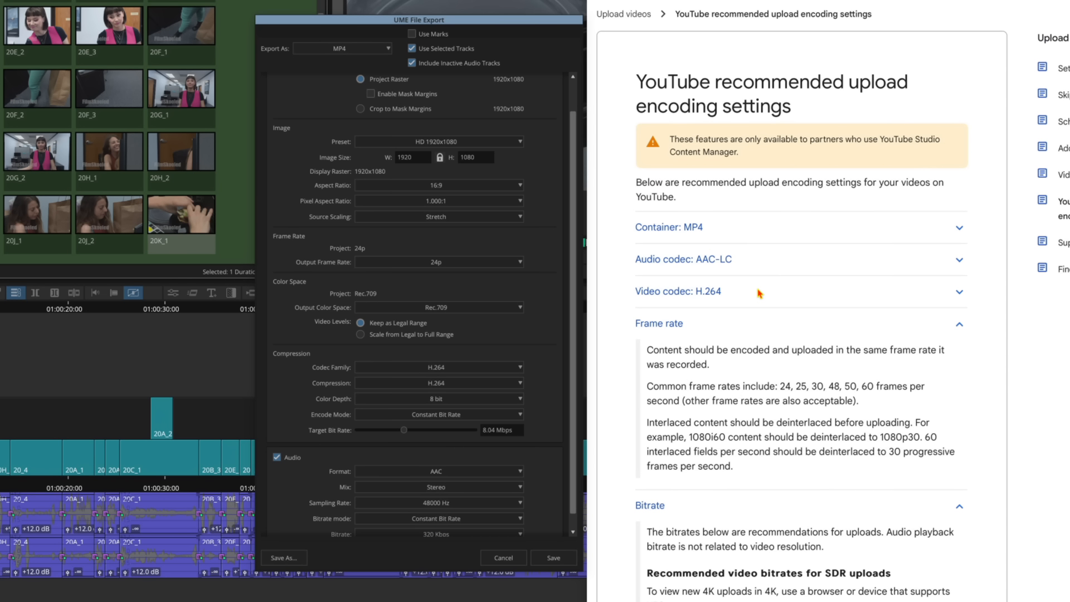
click(959, 262)
click(959, 262)
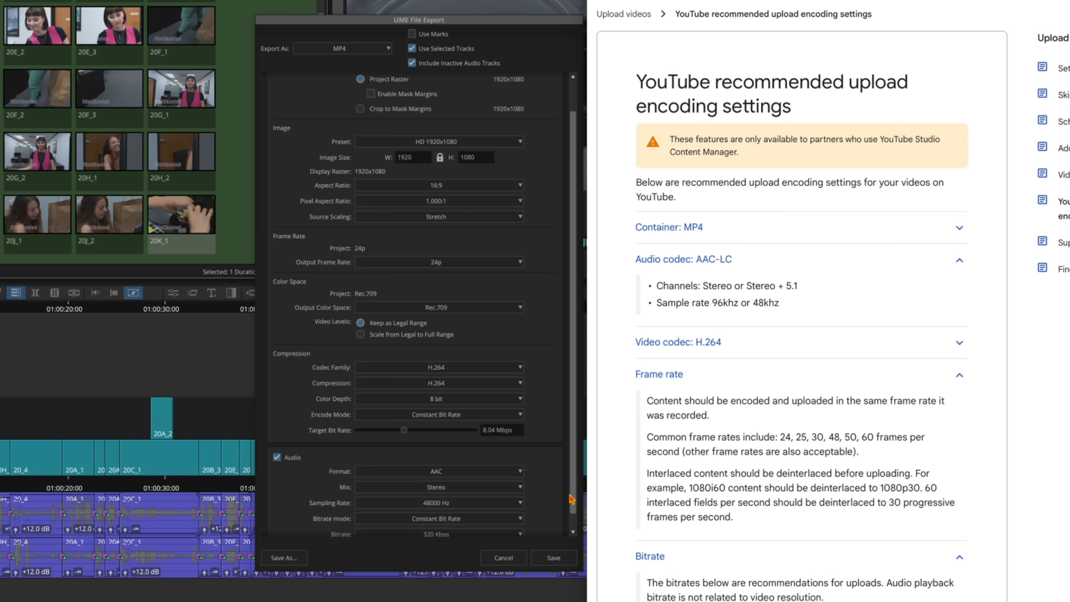
Step: Look up YouTube's recommended stereo audio bitrate and set the export's audio bitrate to 384 Kbps
click(574, 524)
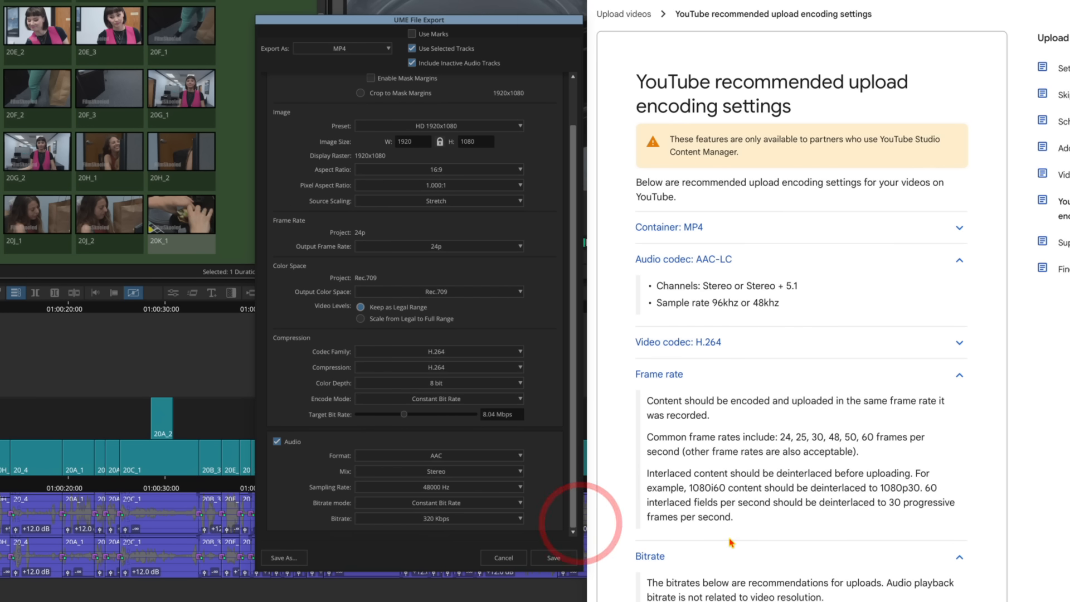
scroll(725, 543, down, 8)
scroll(730, 544, down, 6)
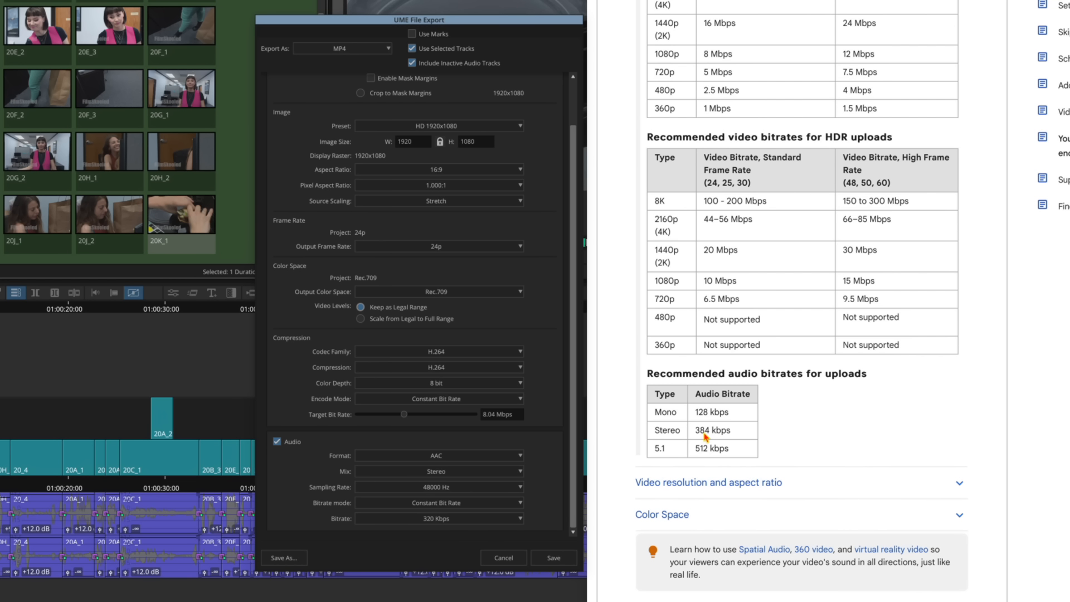
click(471, 524)
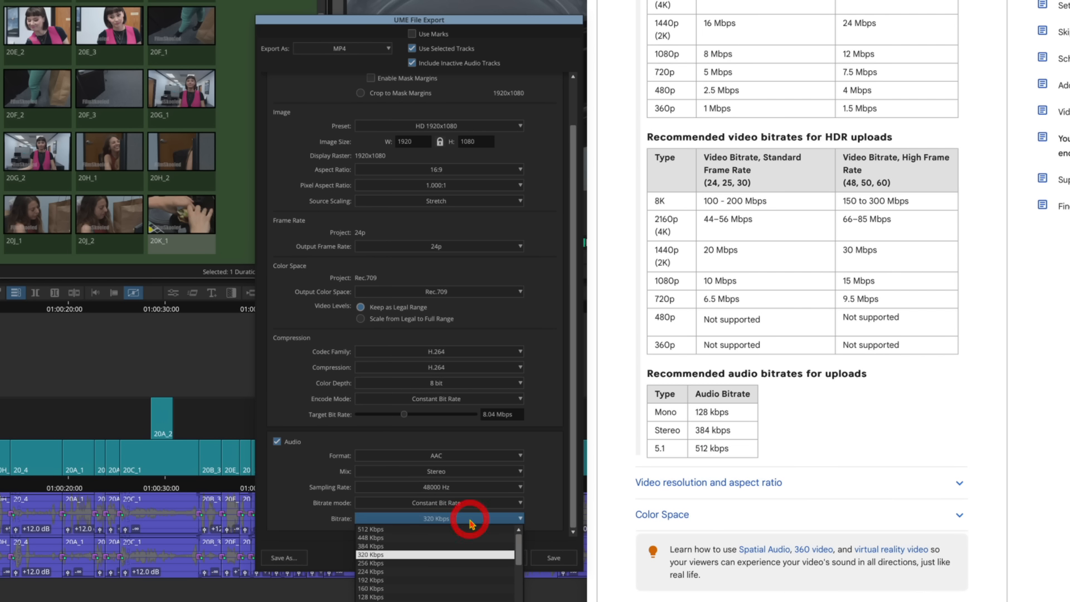
click(436, 547)
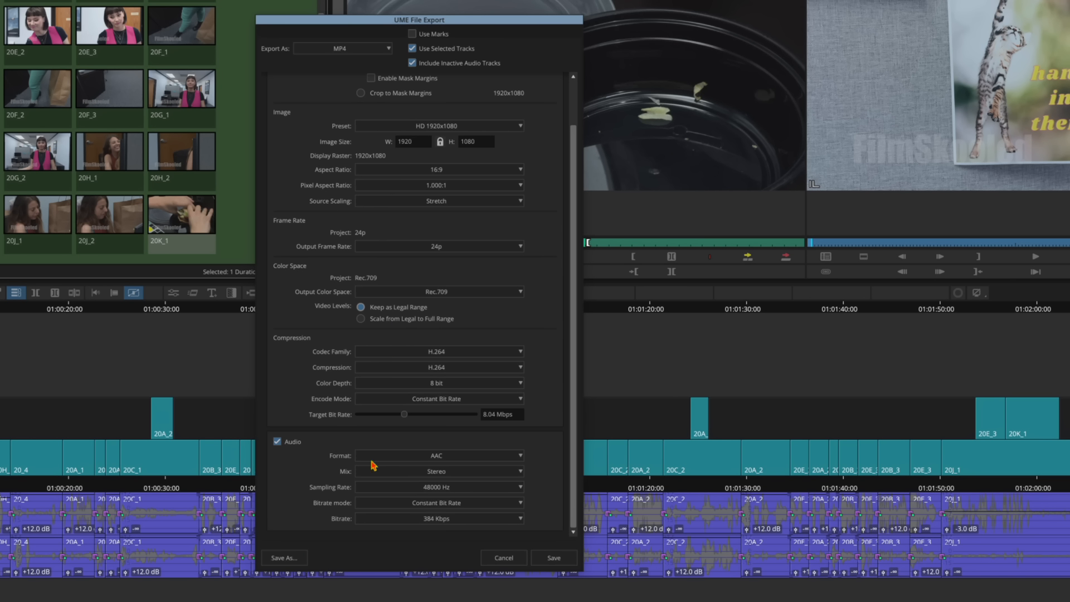
Step: Save the export settings as a reusable export setting named "YouTube 1080p 24fps"
click(284, 558)
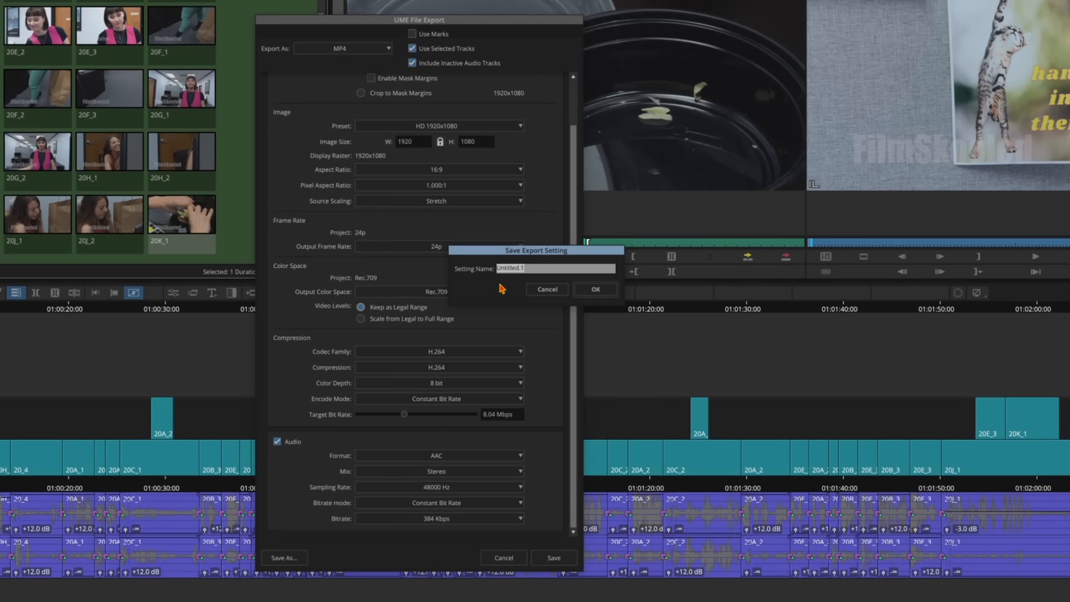
text(YouTube 1080p 24fps)
click(607, 290)
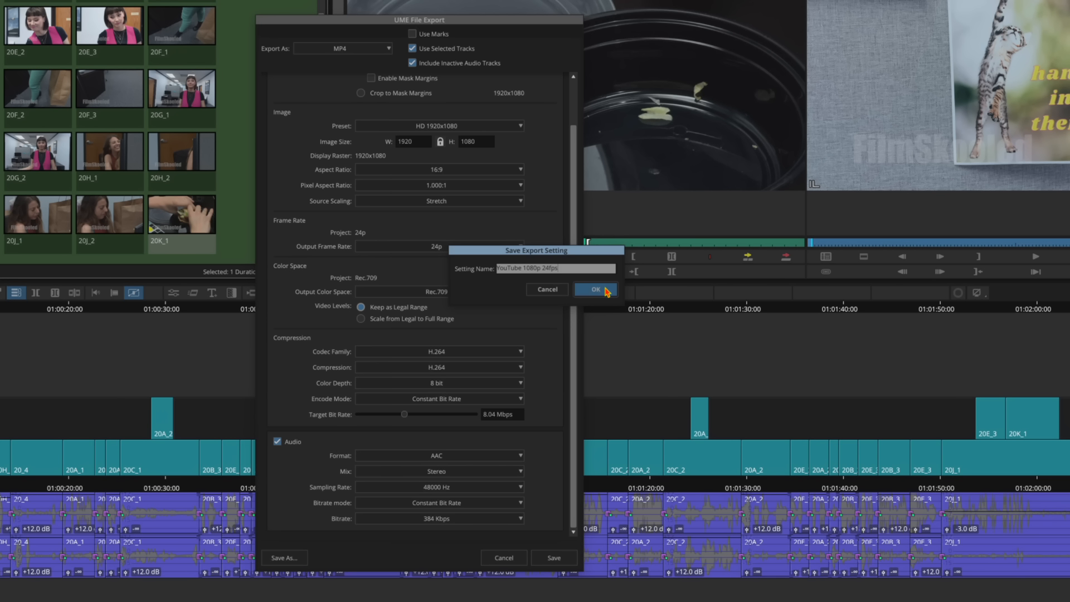
click(607, 291)
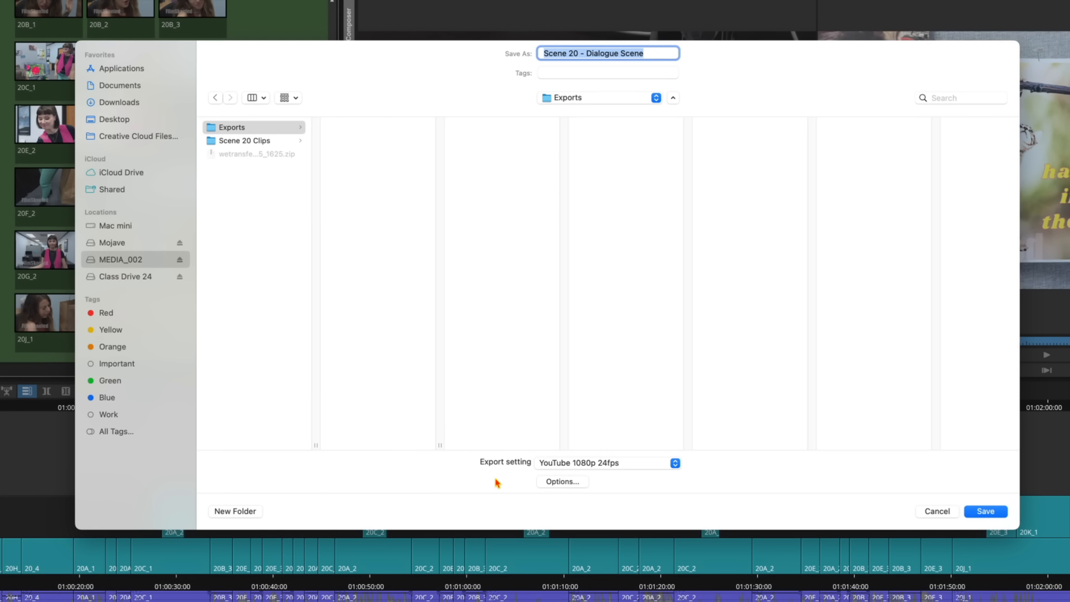
Step: Export the sequence as "Scene 20 - Dialogue Scene" into the Exports folder on MEDIA_002 with the YouTube 1080p 24fps setting
click(639, 464)
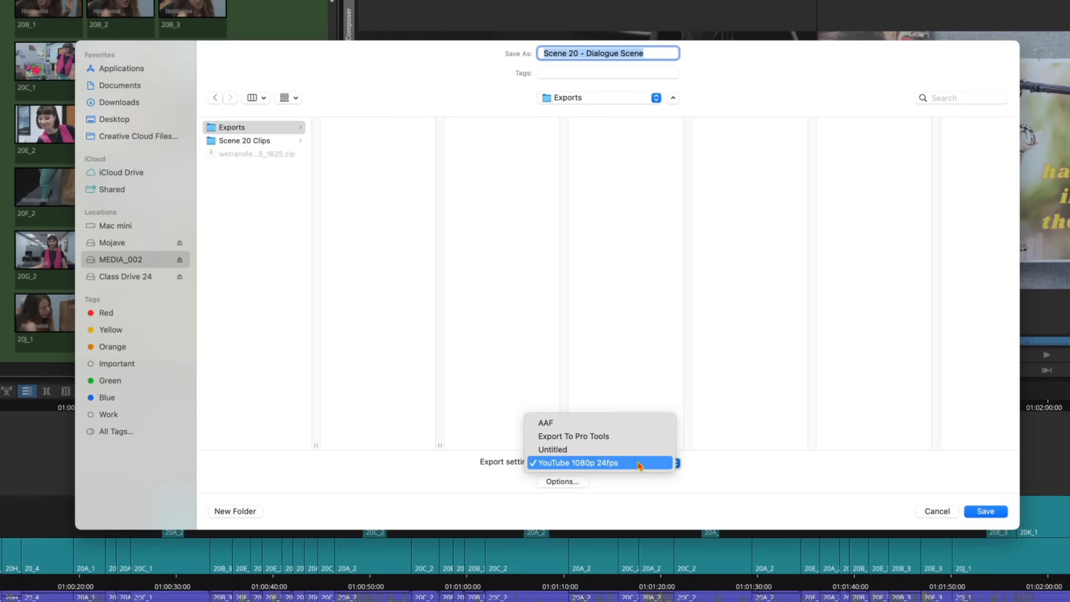
click(638, 464)
click(532, 464)
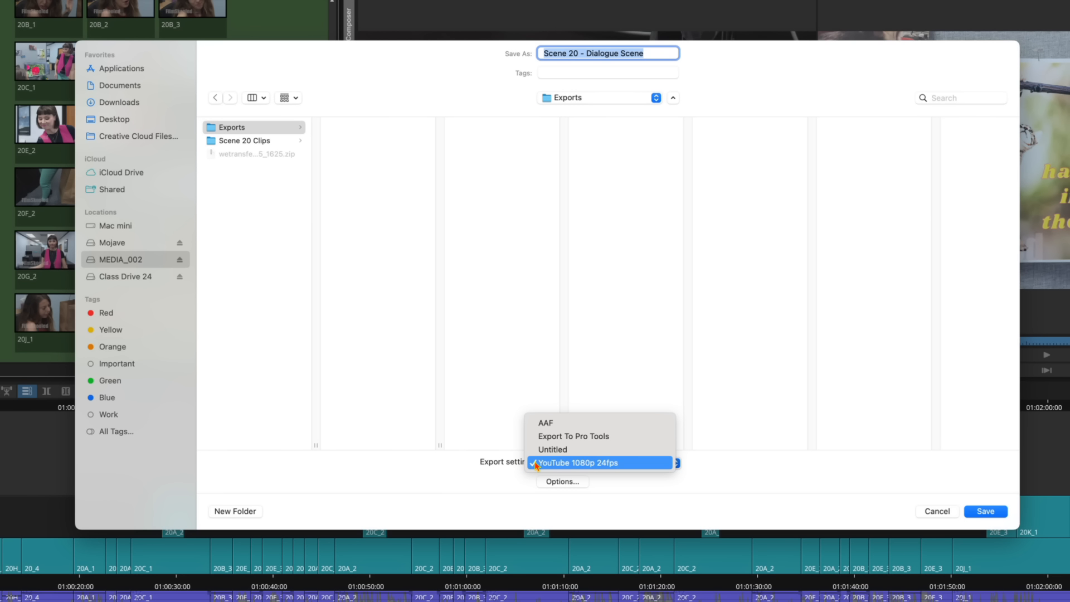
click(570, 463)
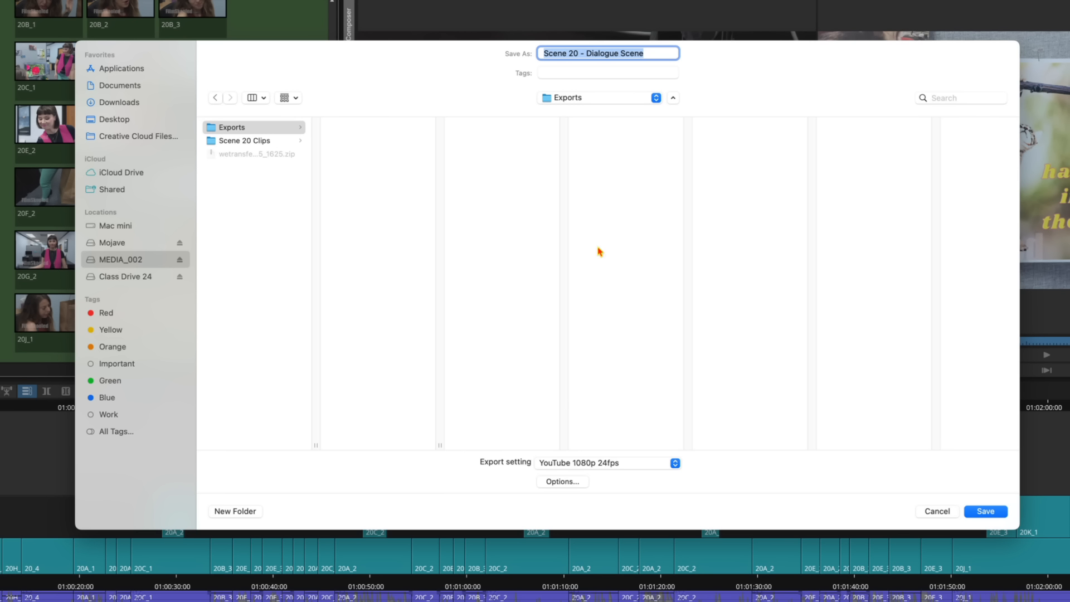
click(220, 129)
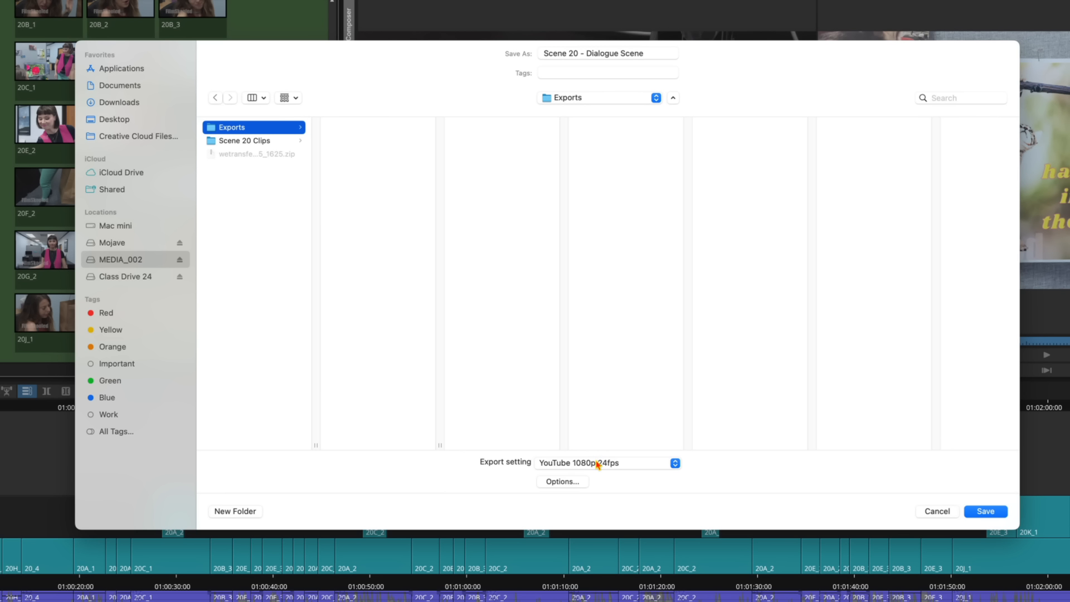
click(574, 482)
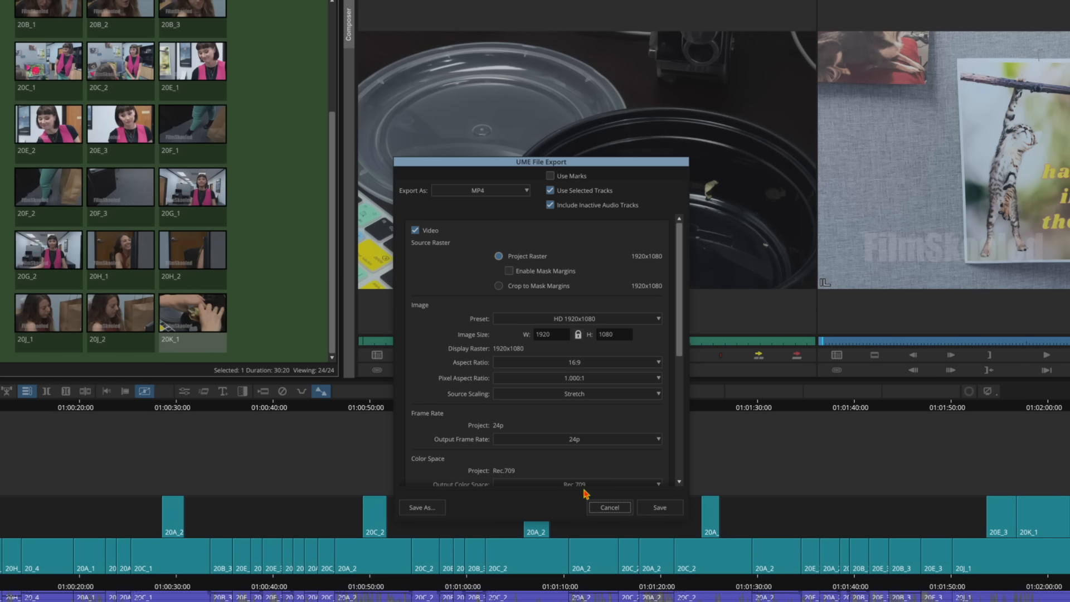
click(609, 508)
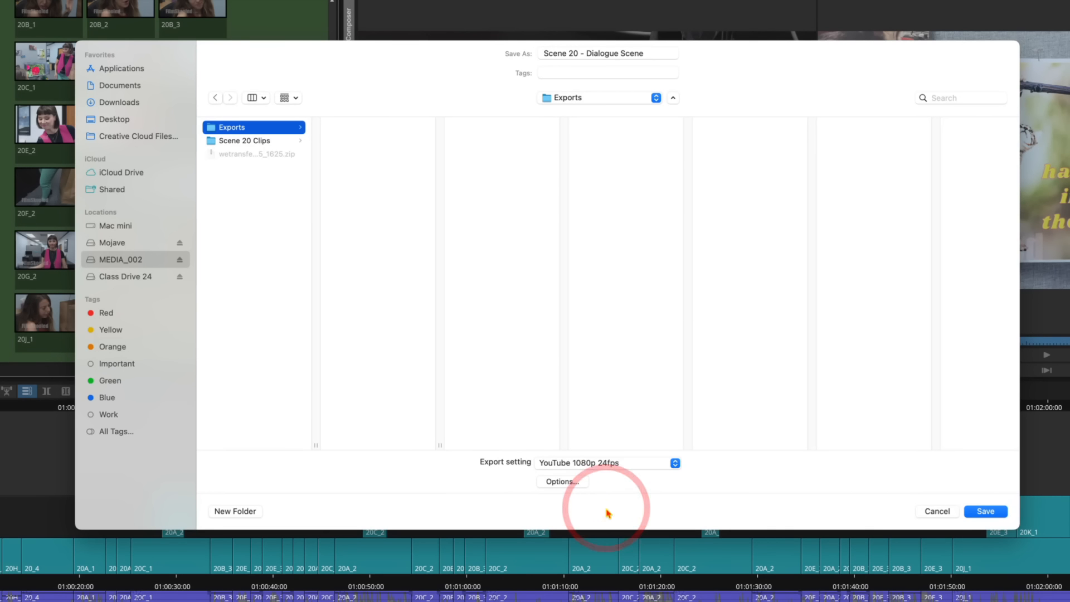
click(574, 469)
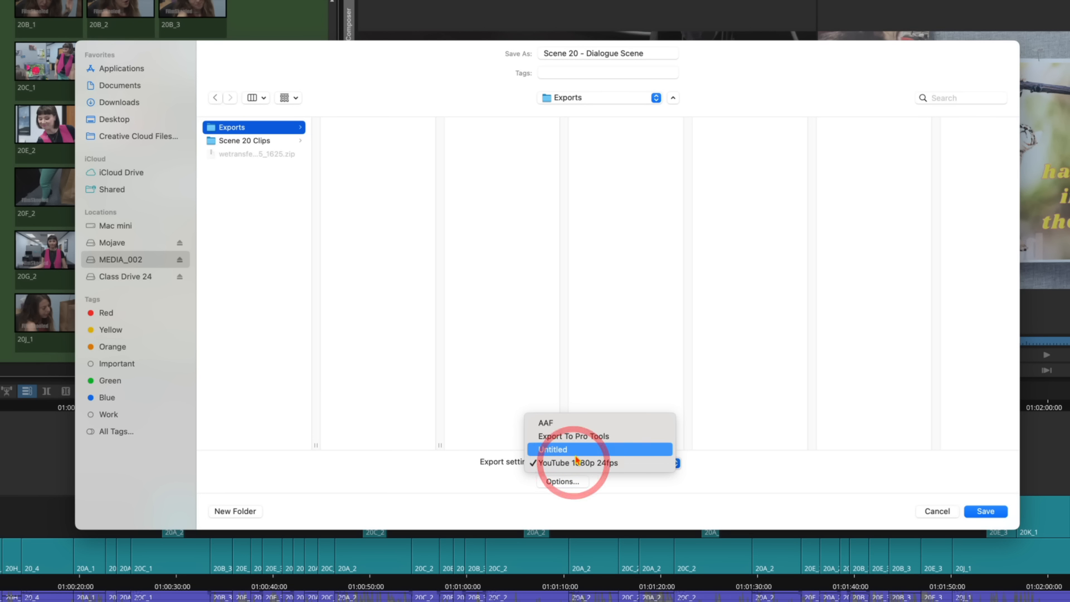
click(572, 465)
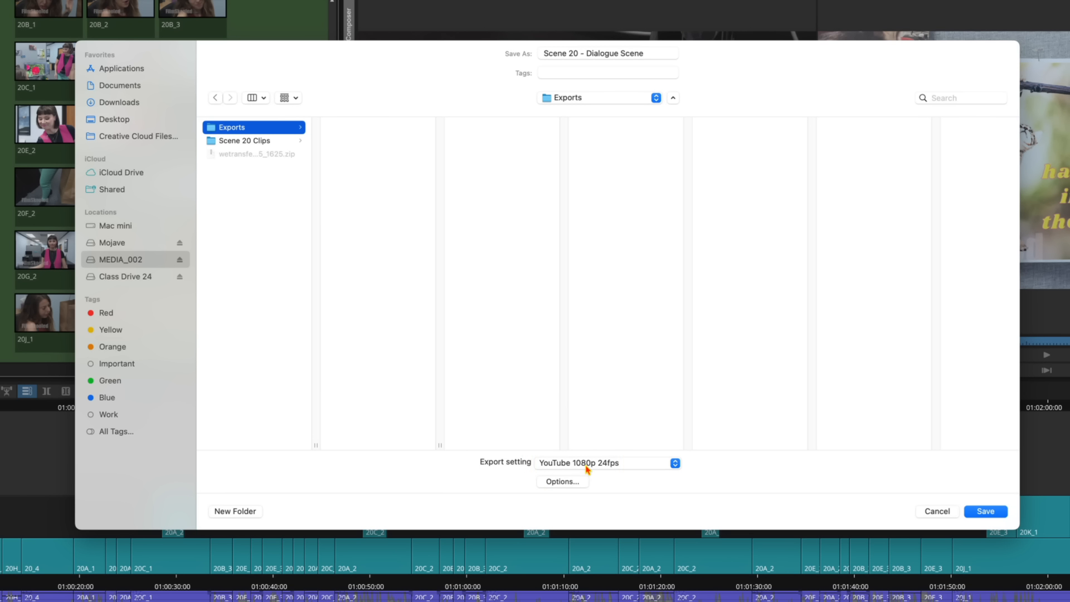
click(981, 514)
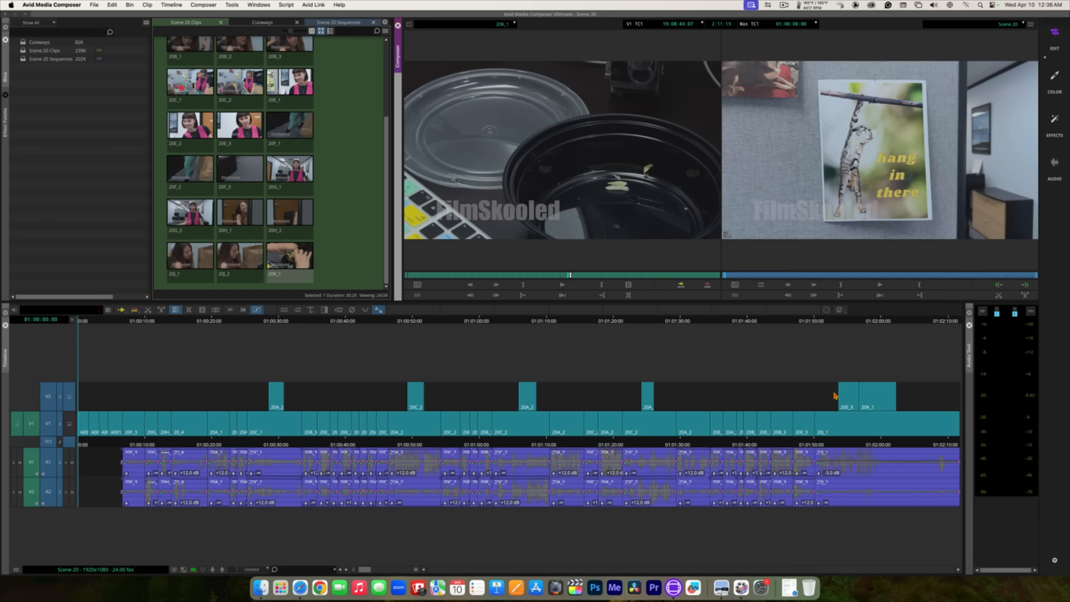
Step: Switch to Finder, find Scene 20 - Dialogue Scene.mp4 in the Exports folder on MEDIA_002, and widen the column to read its full name
key(super+h)
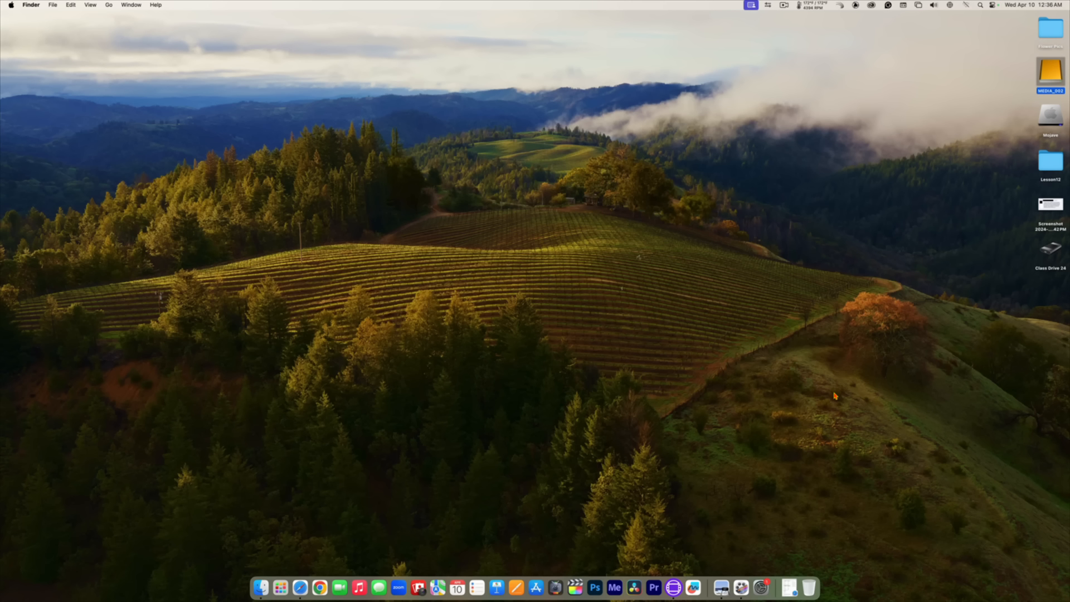
double_click(1051, 72)
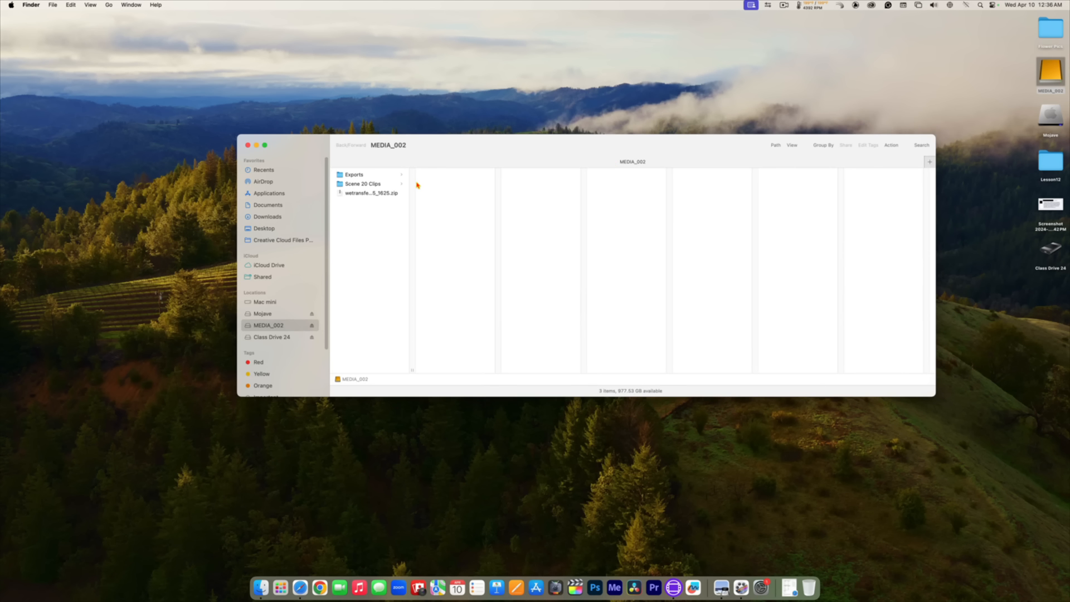
click(390, 175)
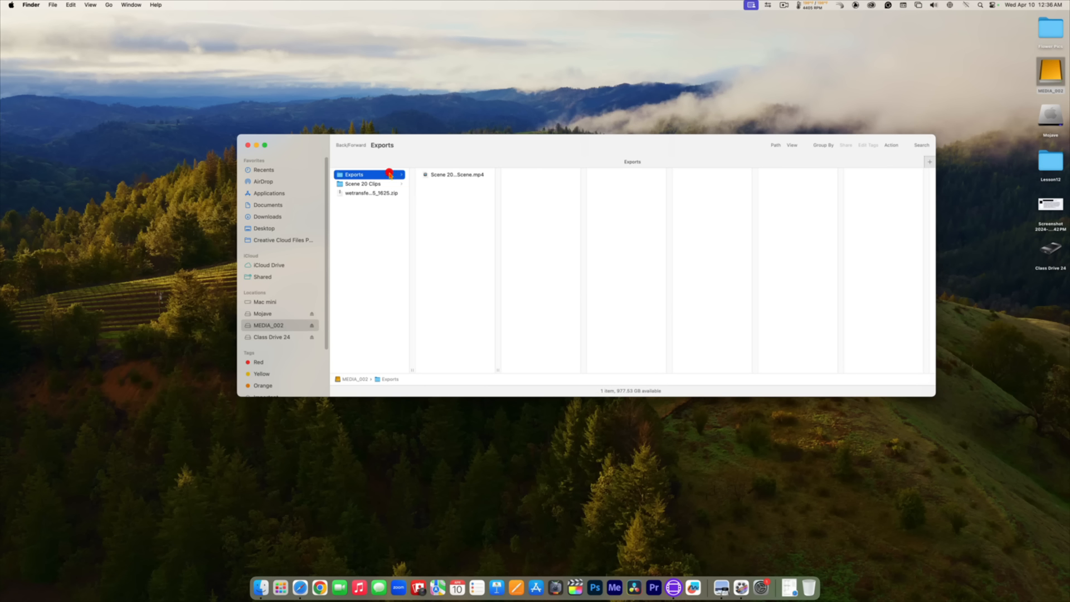
click(429, 174)
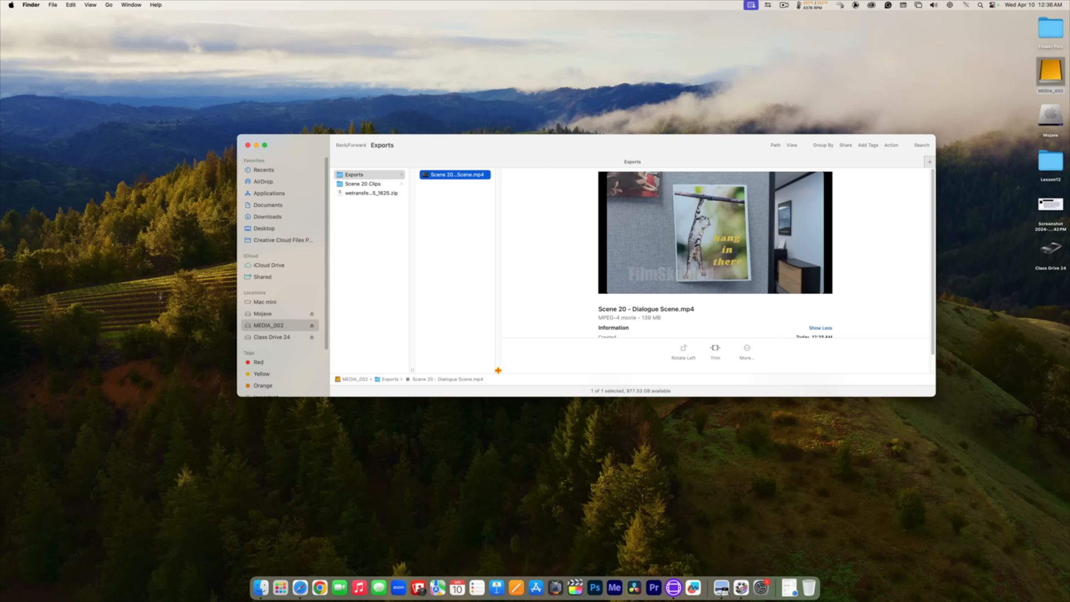
drag(499, 369, 561, 368)
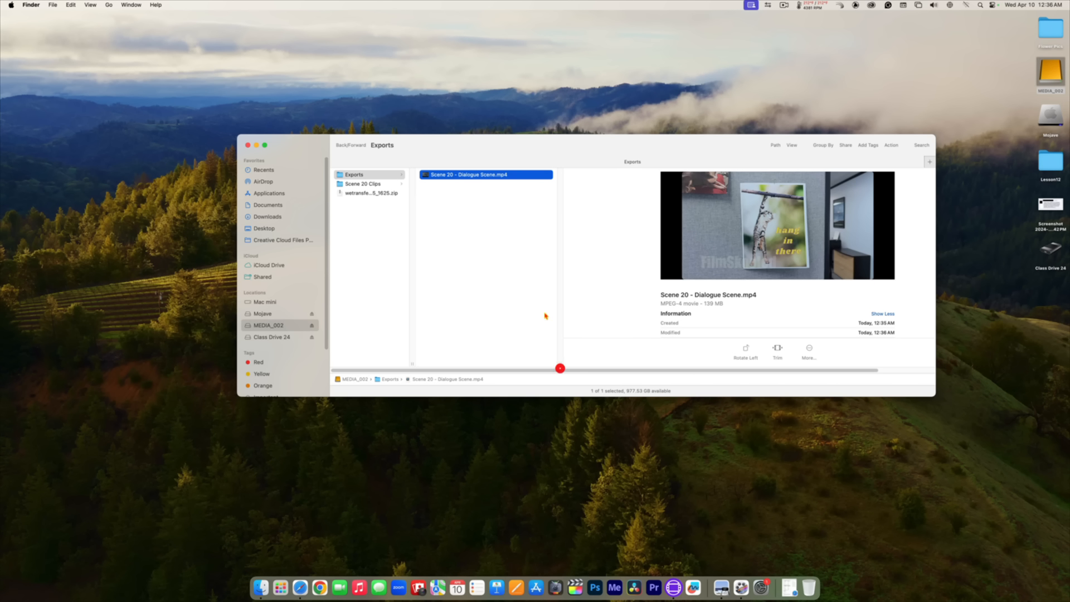
Step: Play the exported Scene 20 - Dialogue Scene.mp4 to the end in QuickTime Player, close it, and switch back to Avid Media Composer
double_click(429, 175)
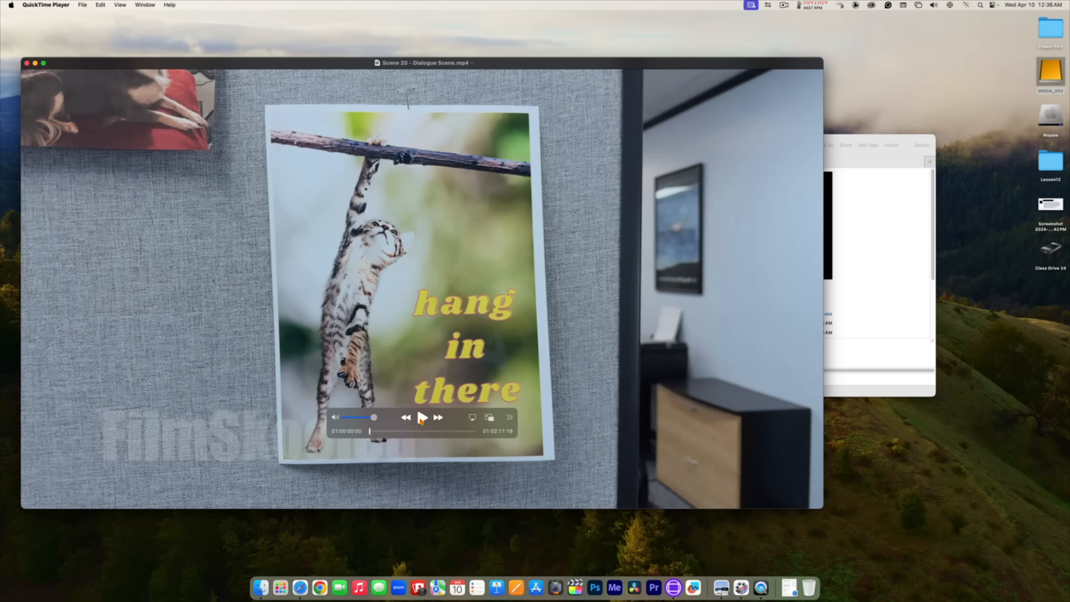
click(422, 417)
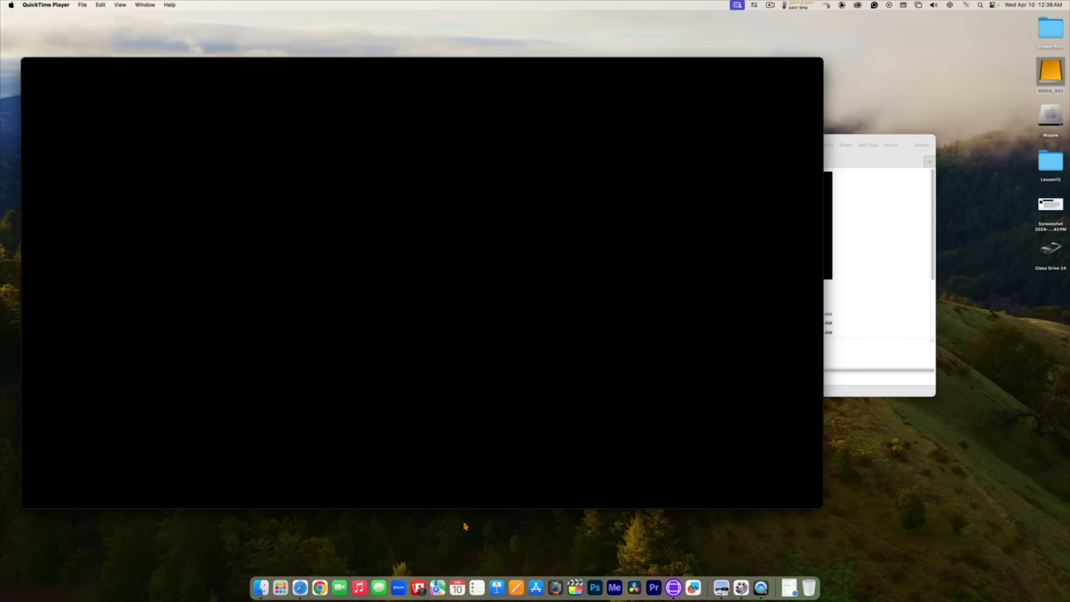
mouse_move(420, 311)
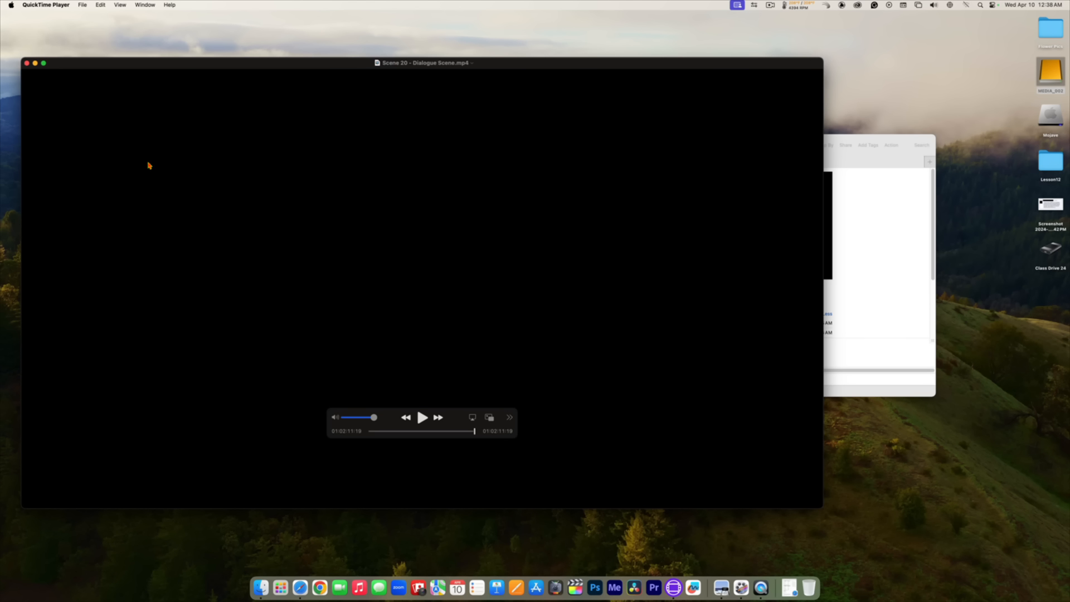
click(27, 64)
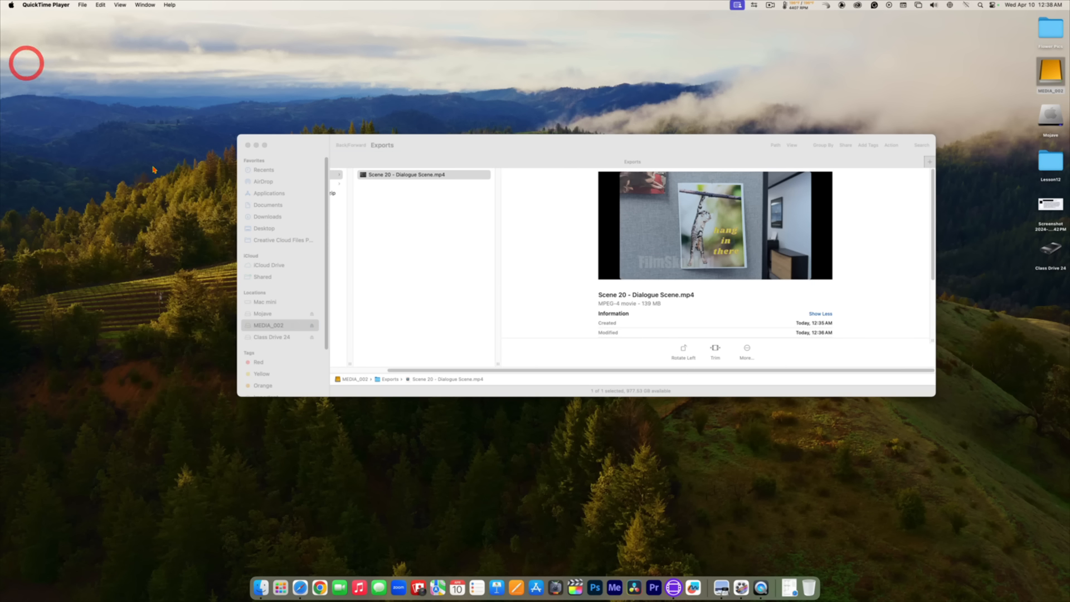
click(674, 587)
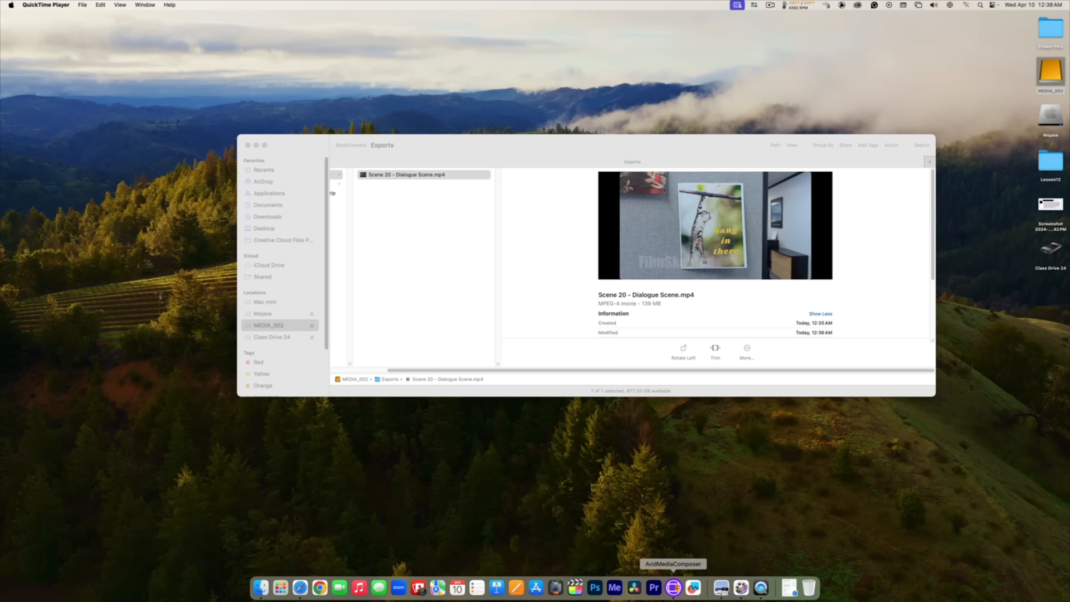